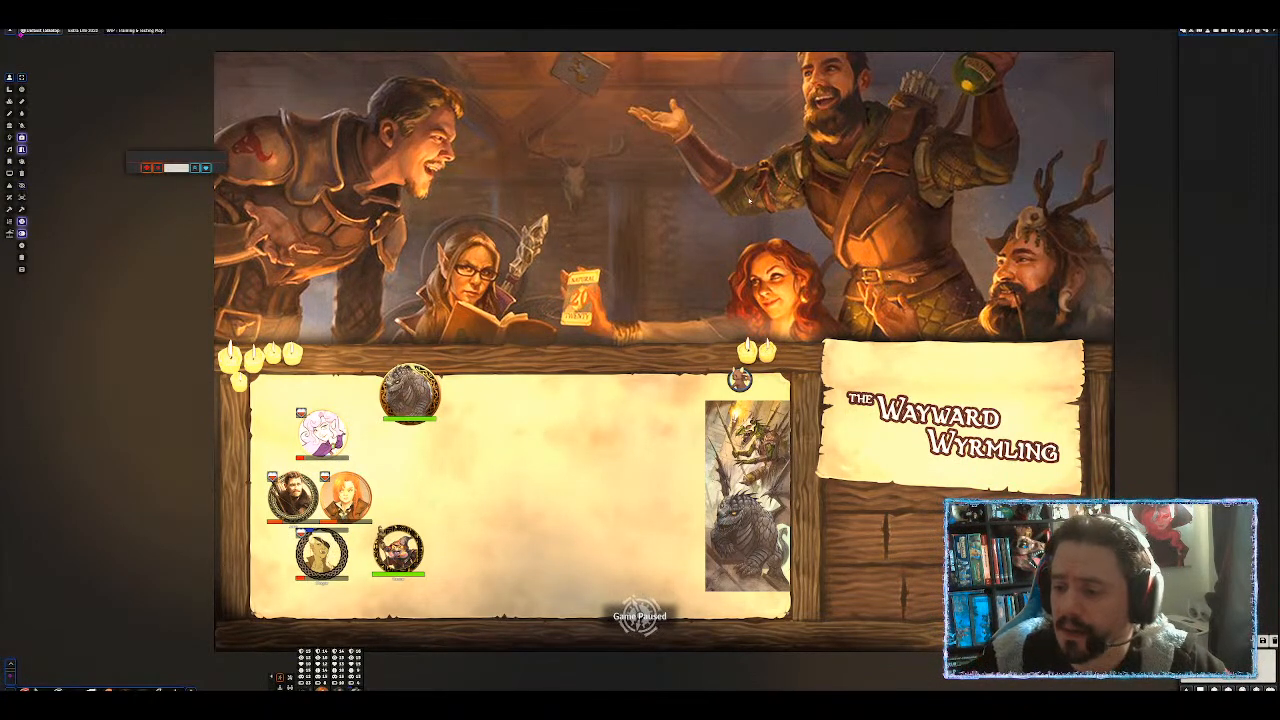
# Pan across the Wayward Wyrmling tavern scene and bring up the Game Settings sidebar.
pyautogui.scroll(3, 904, 155)
pyautogui.scroll(-1, 803, 237)
pyautogui.moveTo(803, 237); pyautogui.dragTo(747, 222)
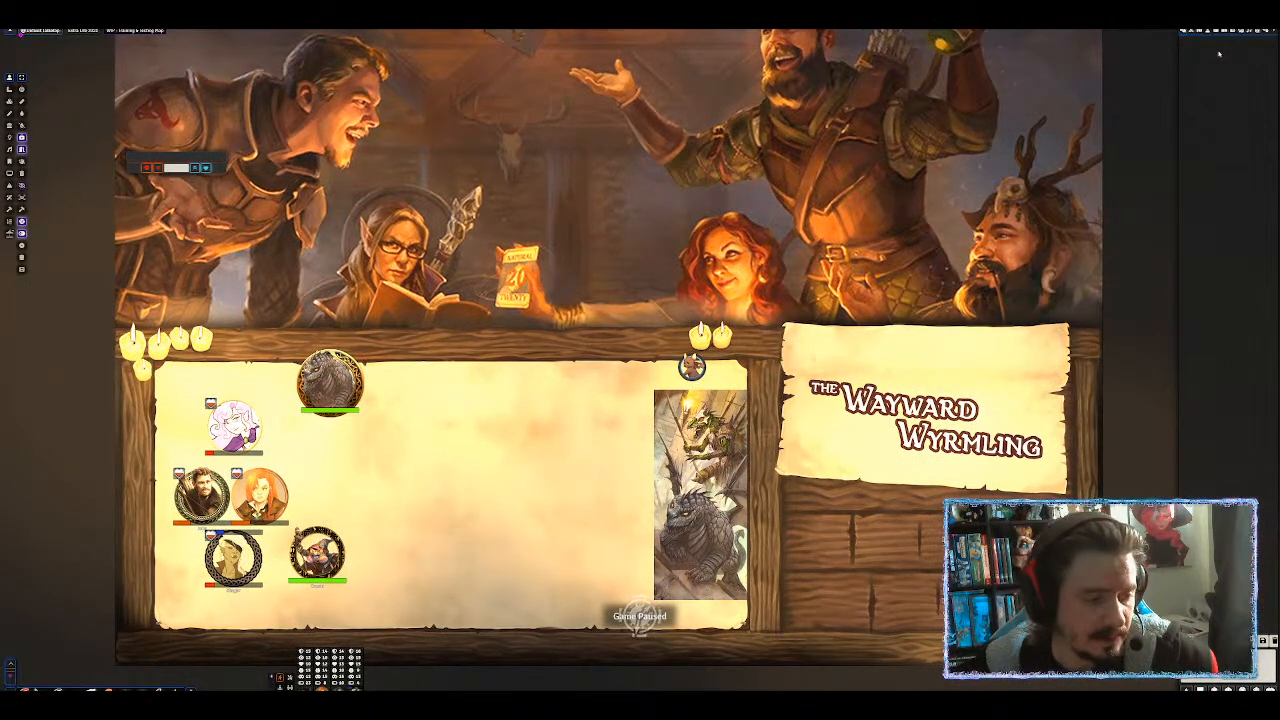
pyautogui.click(1270, 32)
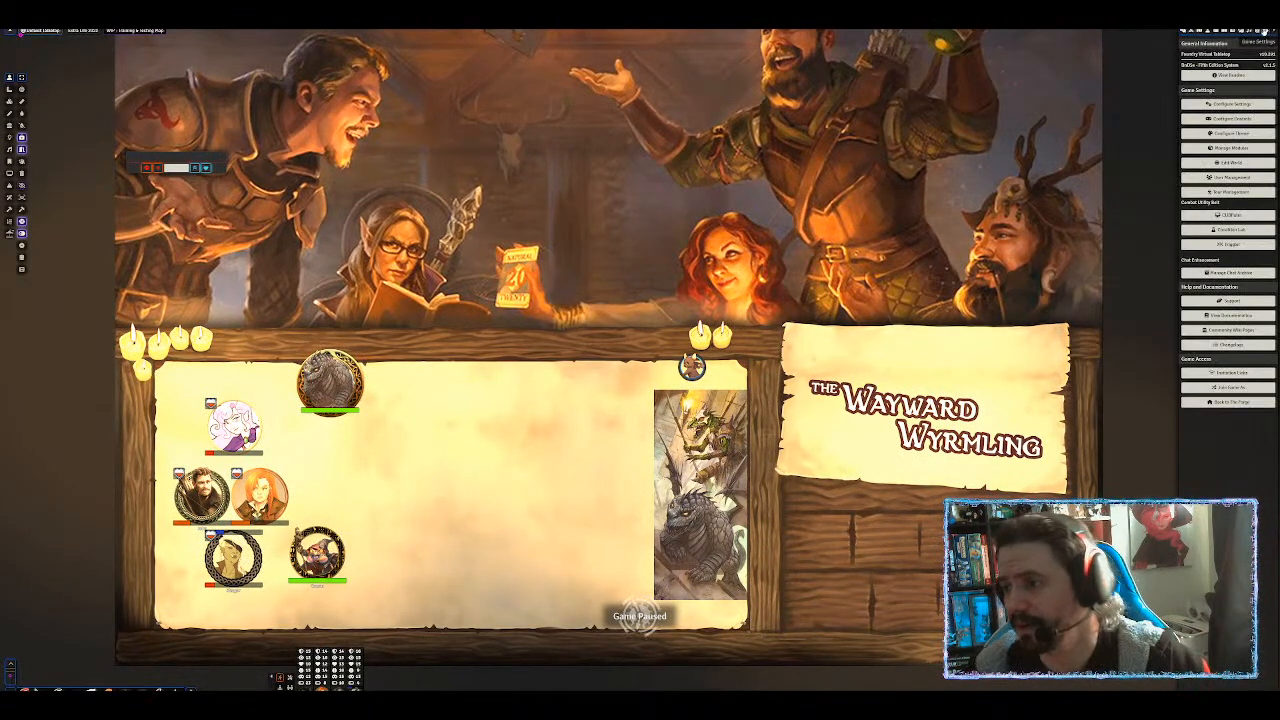
# Pan the tavern view and switch the sidebar to the Scenes directory.
pyautogui.moveTo(601, 227); pyautogui.dragTo(678, 245)
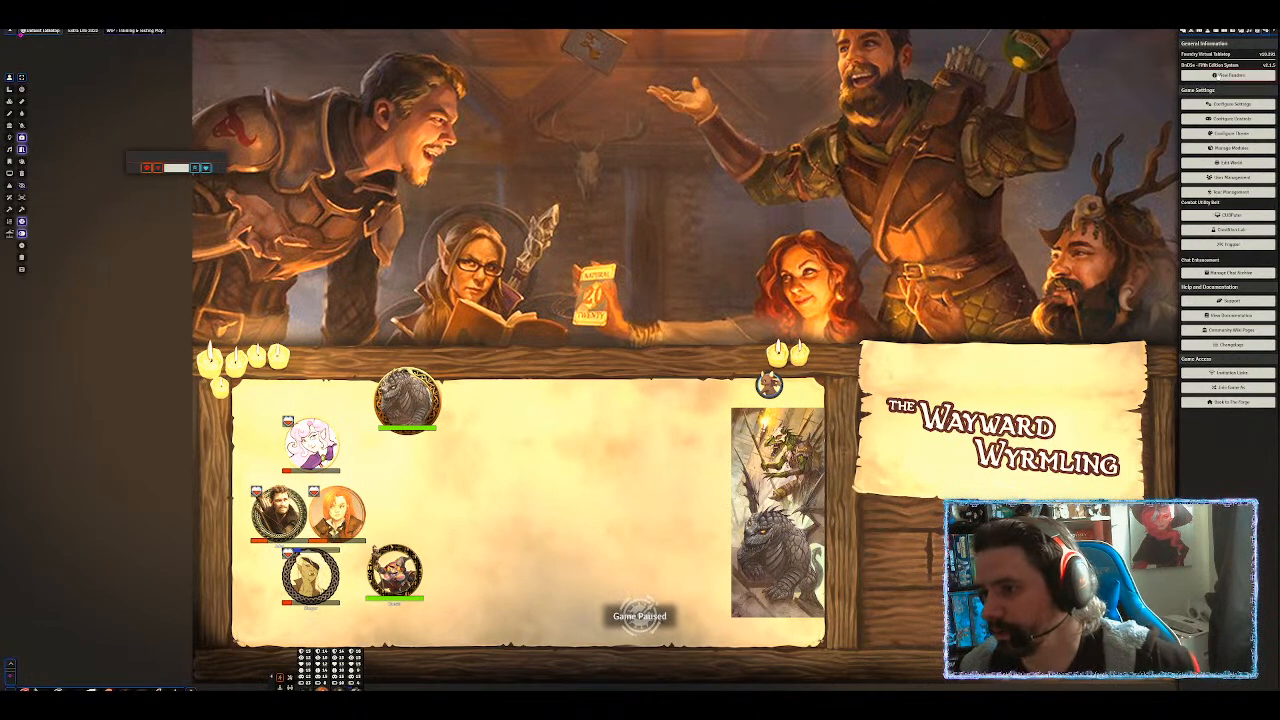
pyautogui.click(1203, 32)
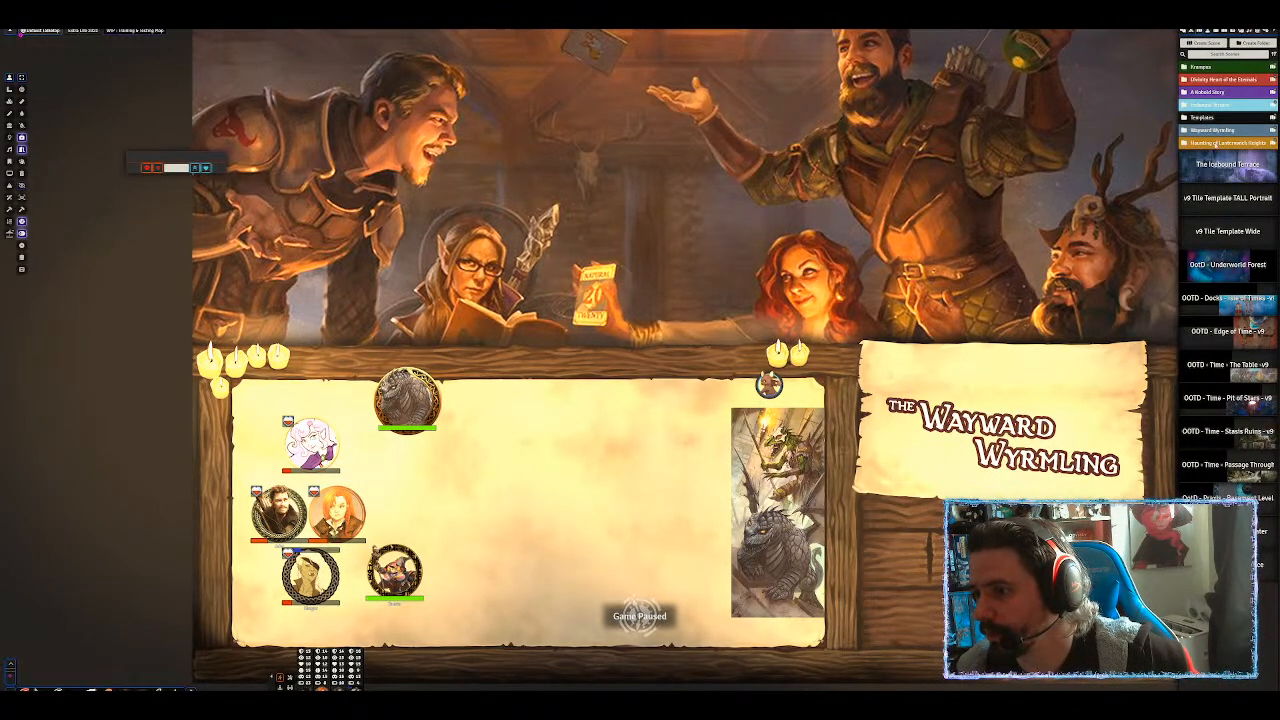
# Create an orange scene folder named 'Dy' and move v9 Tile Template TALL Portrait into it.
pyautogui.click(1255, 43)
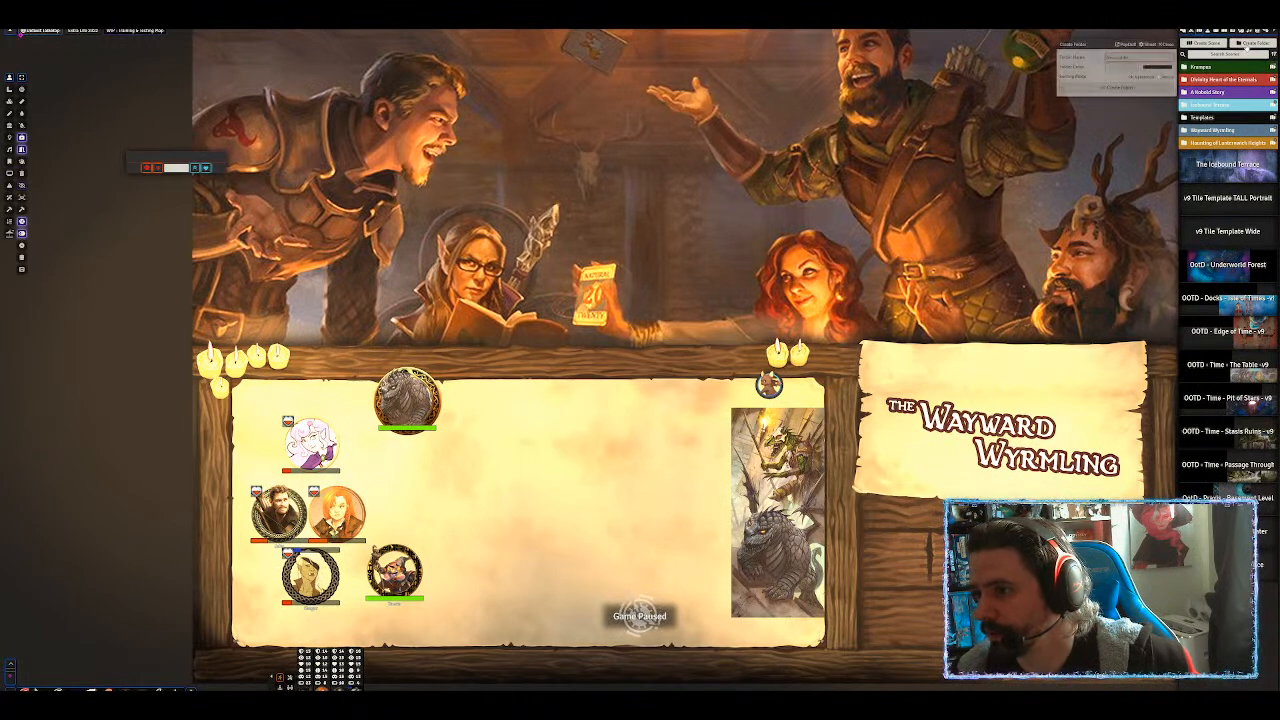
pyautogui.write('Dy')
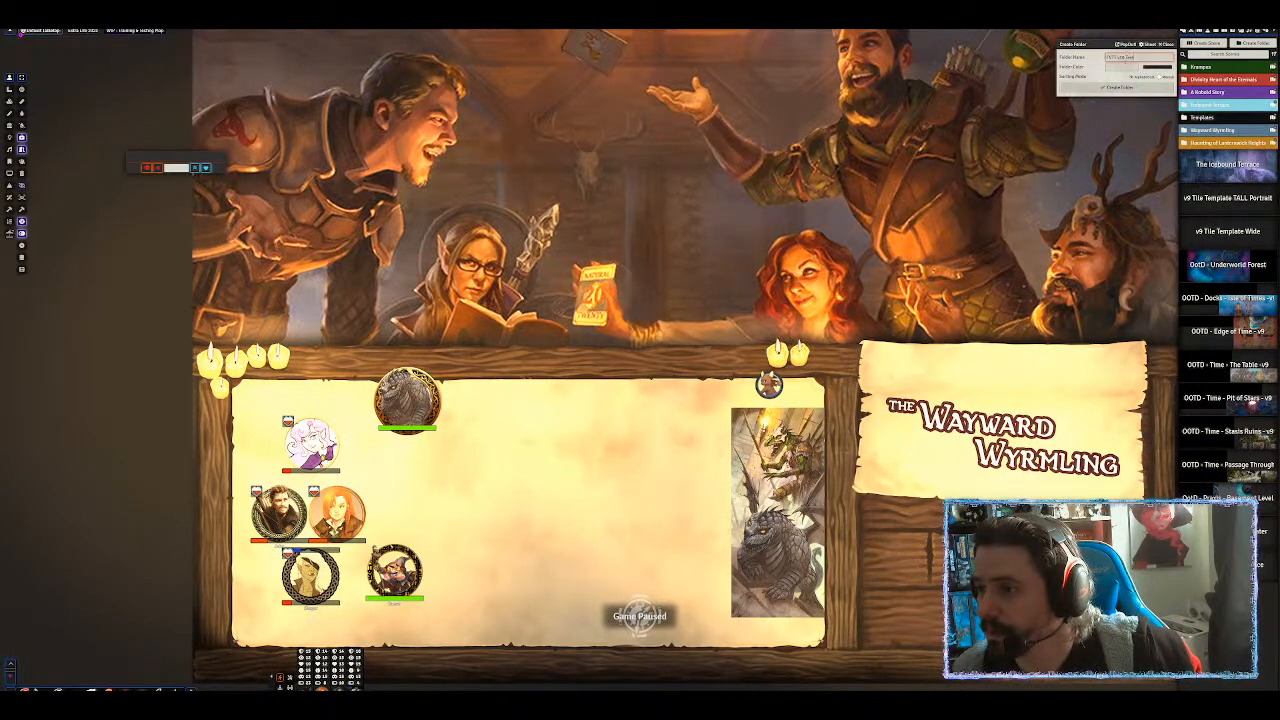
pyautogui.click(1147, 68)
pyautogui.moveTo(1209, 128); pyautogui.dragTo(1211, 128)
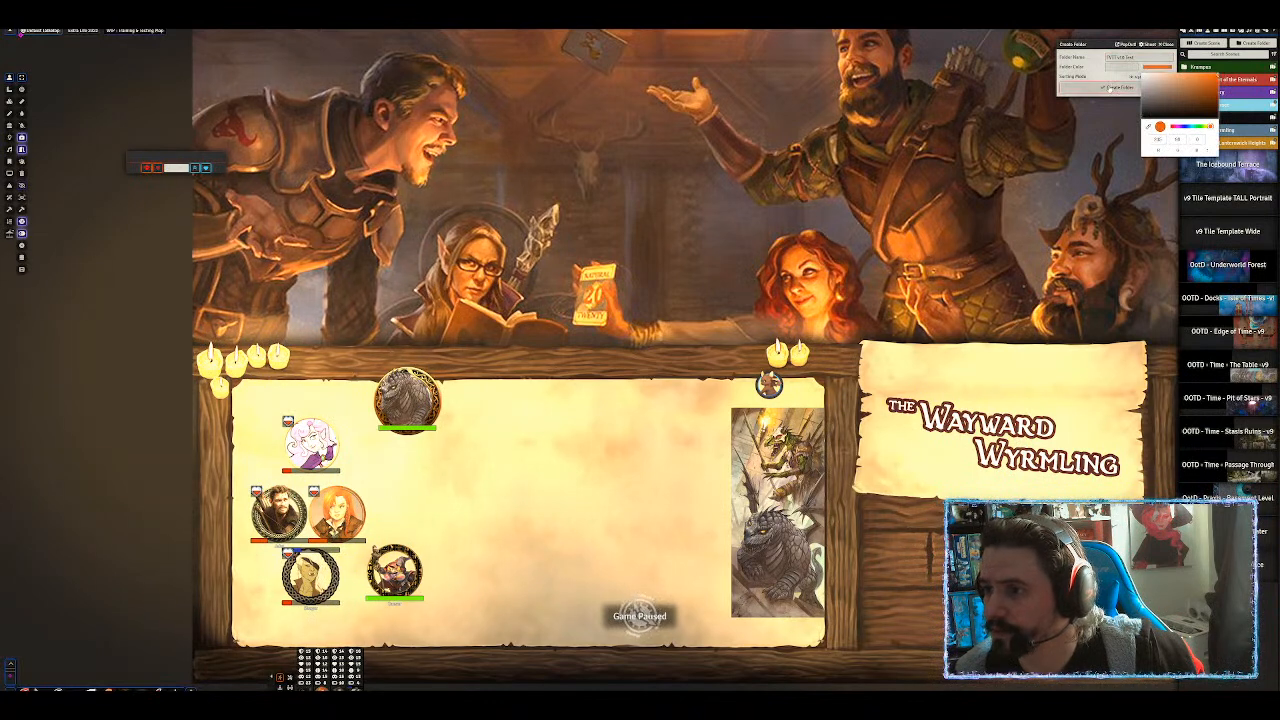
pyautogui.click(1120, 87)
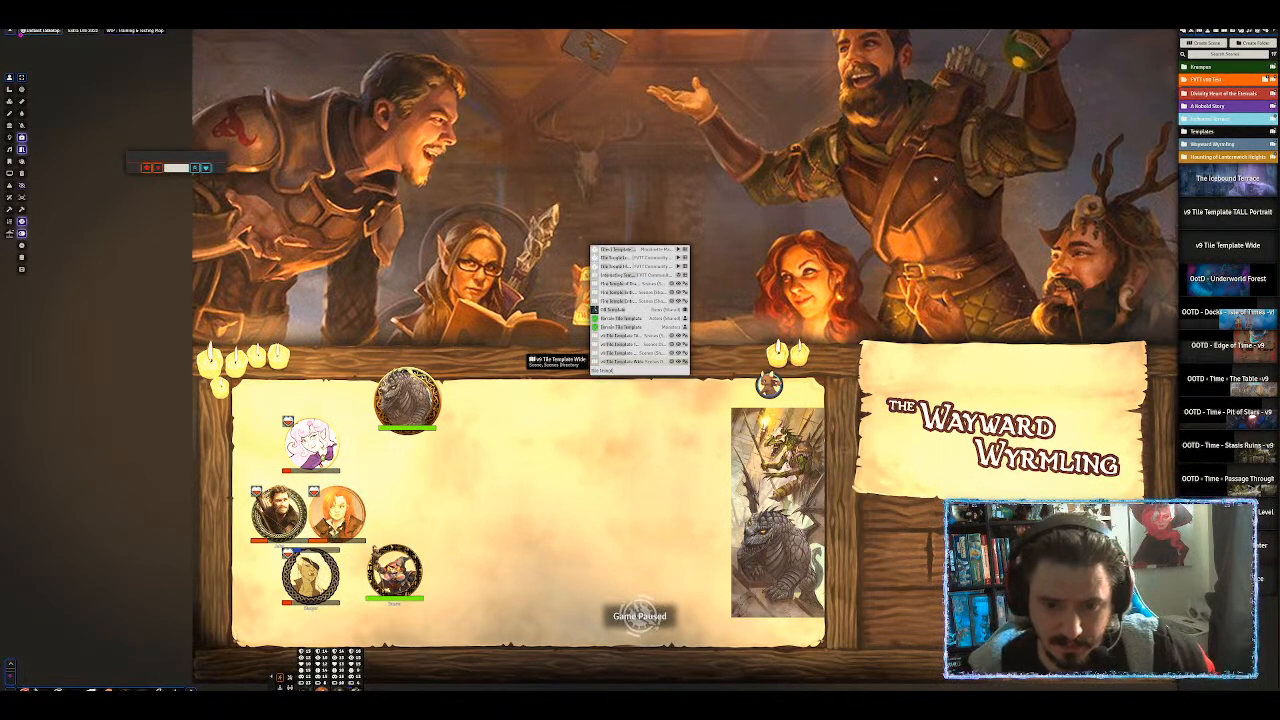
pyautogui.moveTo(634, 350); pyautogui.dragTo(1217, 80)
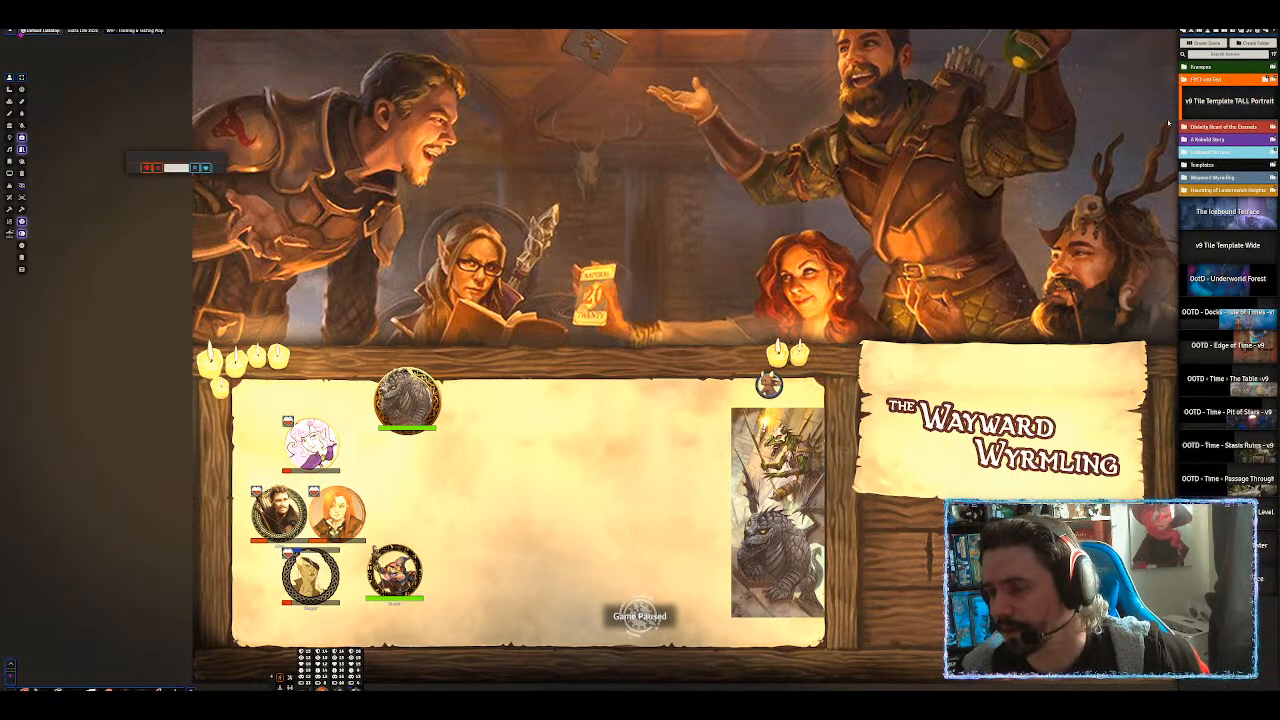
# Open the v9 Tile Template TALL Portrait scene and pan over its empty grid.
pyautogui.click(1226, 104)
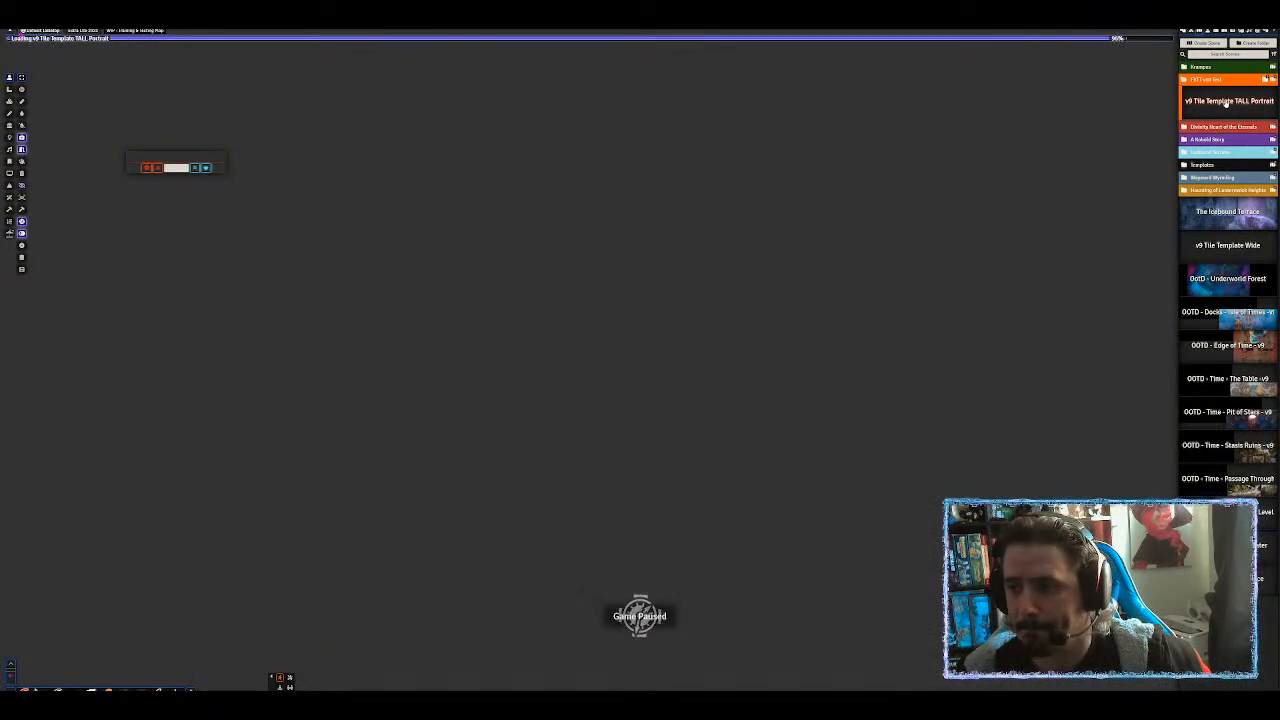
pyautogui.scroll(-3, 563, 300)
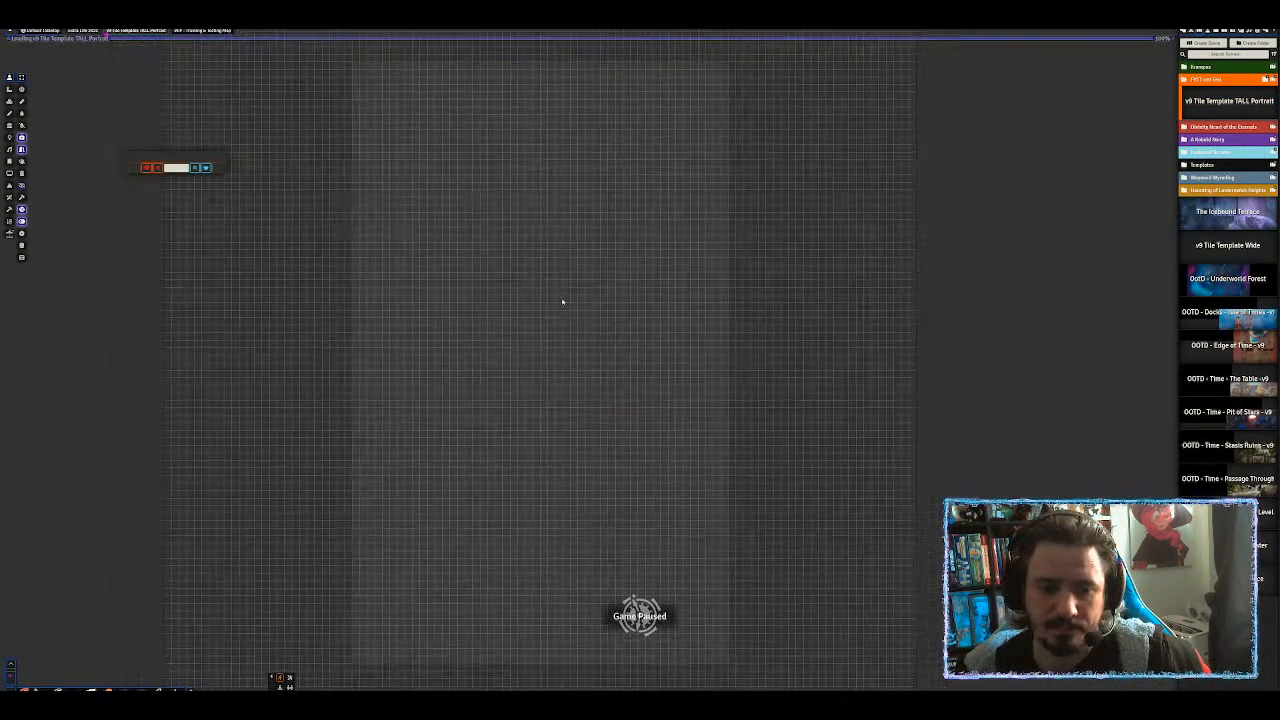
pyautogui.moveTo(591, 271); pyautogui.dragTo(657, 259)
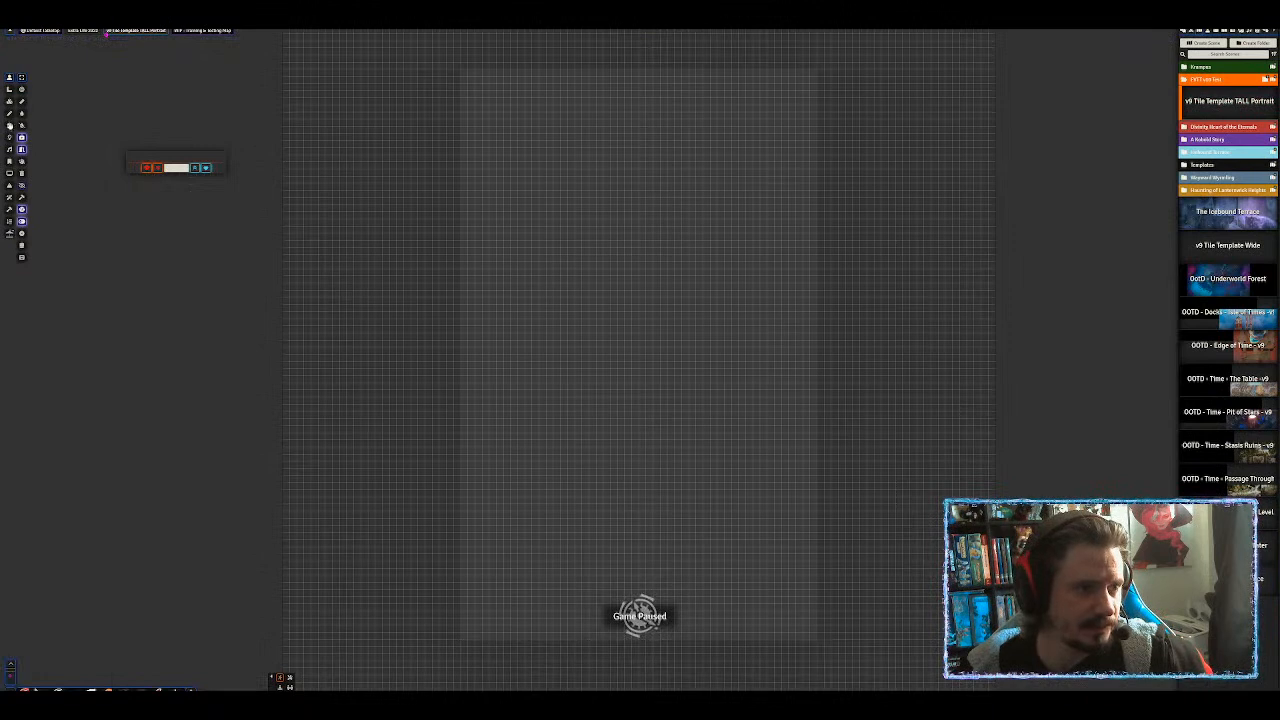
# Close the floating HP buttons and activate the Tile Controls.
pyautogui.click(9, 103)
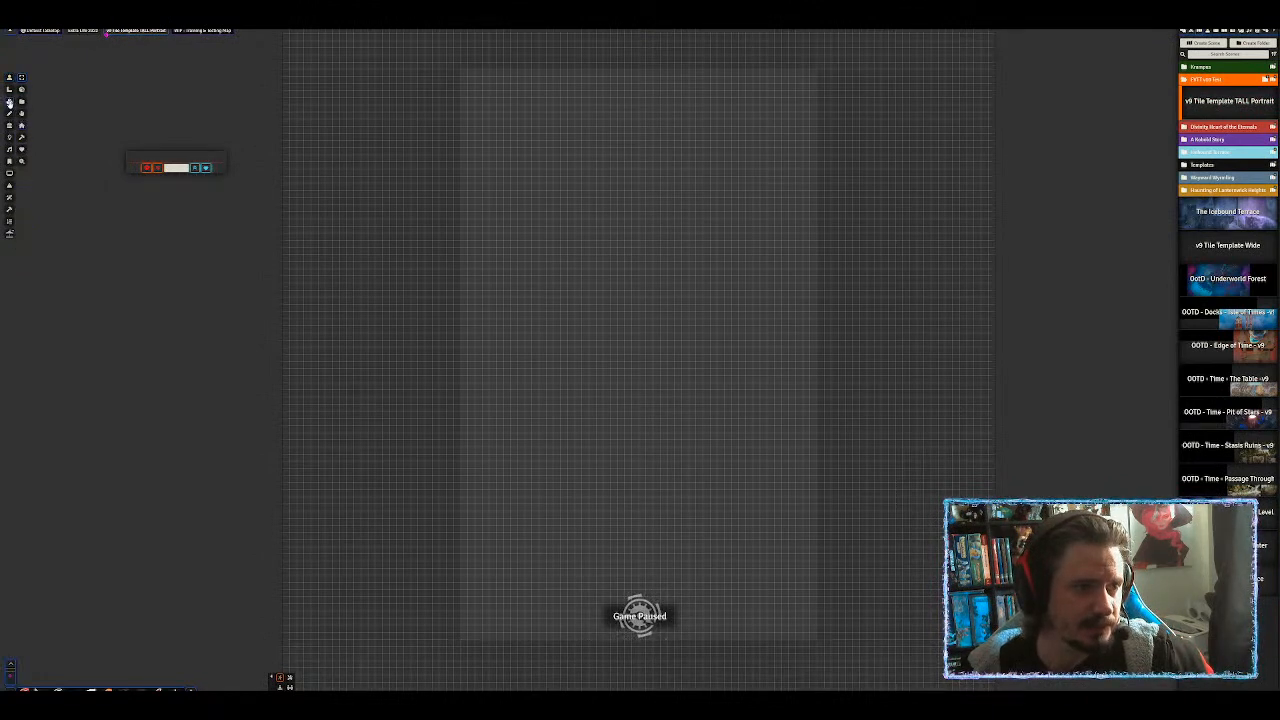
pyautogui.moveTo(151, 155); pyautogui.dragTo(89, 152)
pyautogui.moveTo(106, 237); pyautogui.dragTo(95, 421)
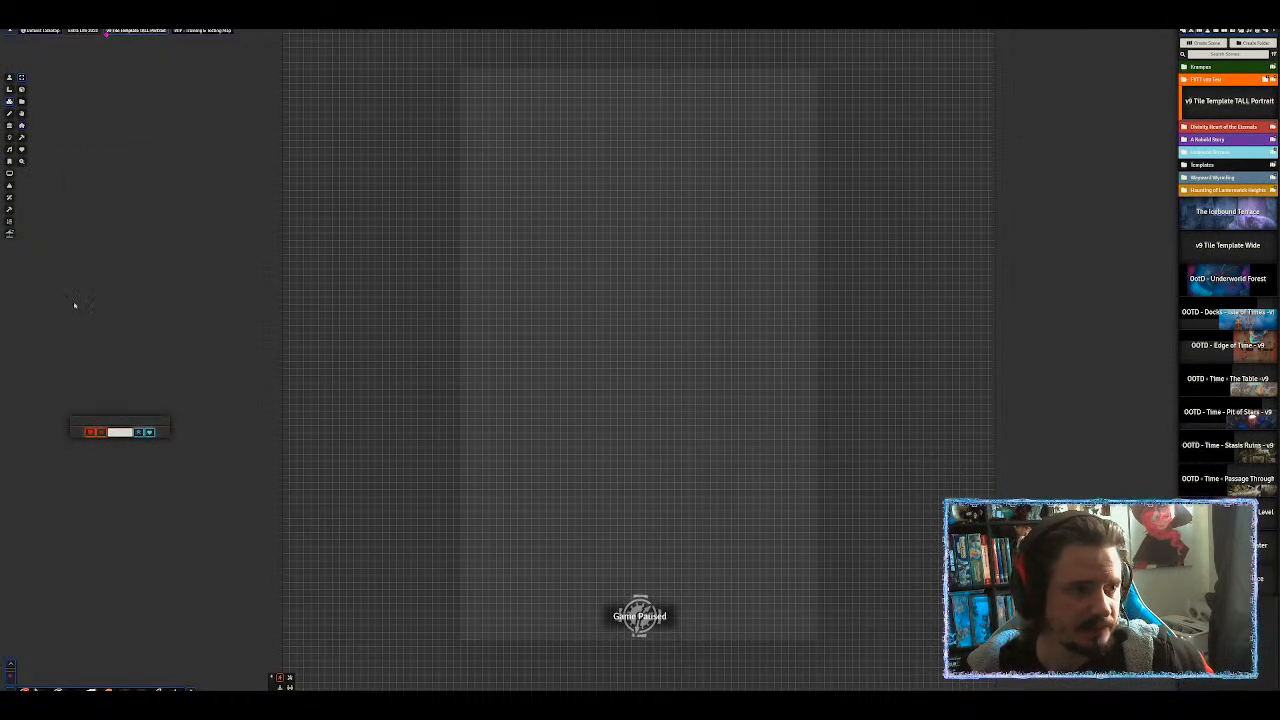
pyautogui.click(9, 77)
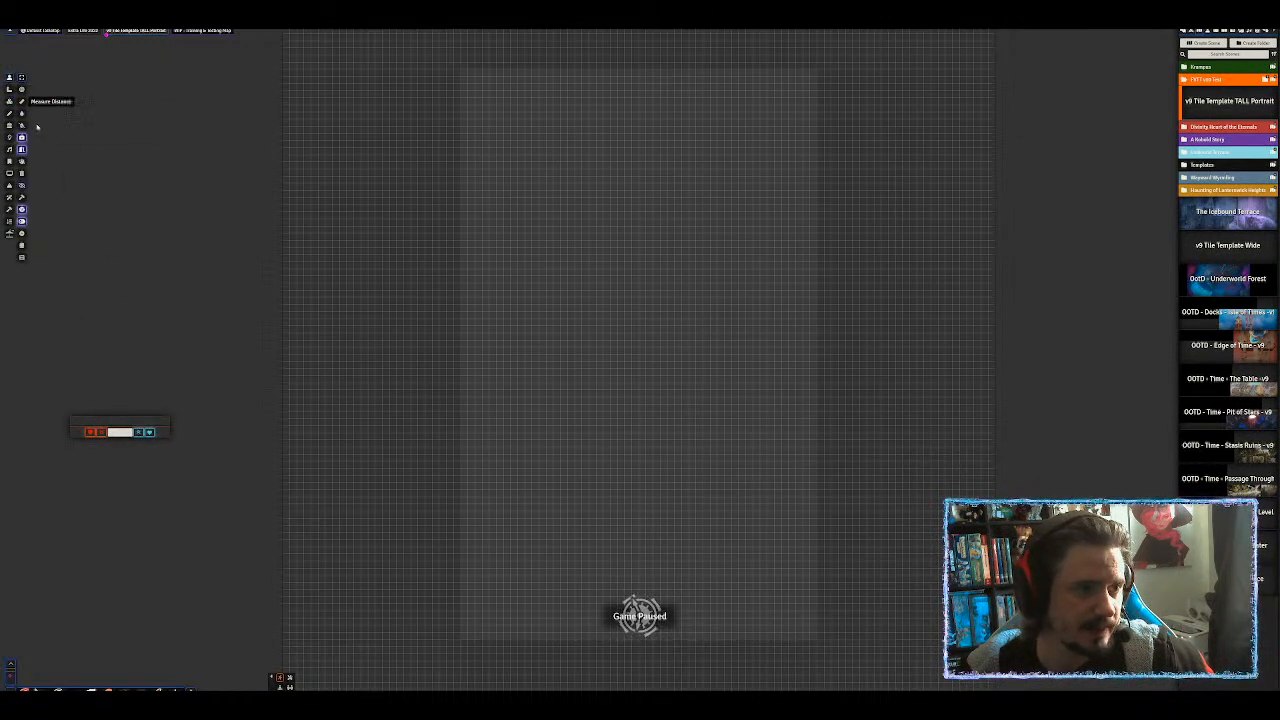
pyautogui.click(22, 139)
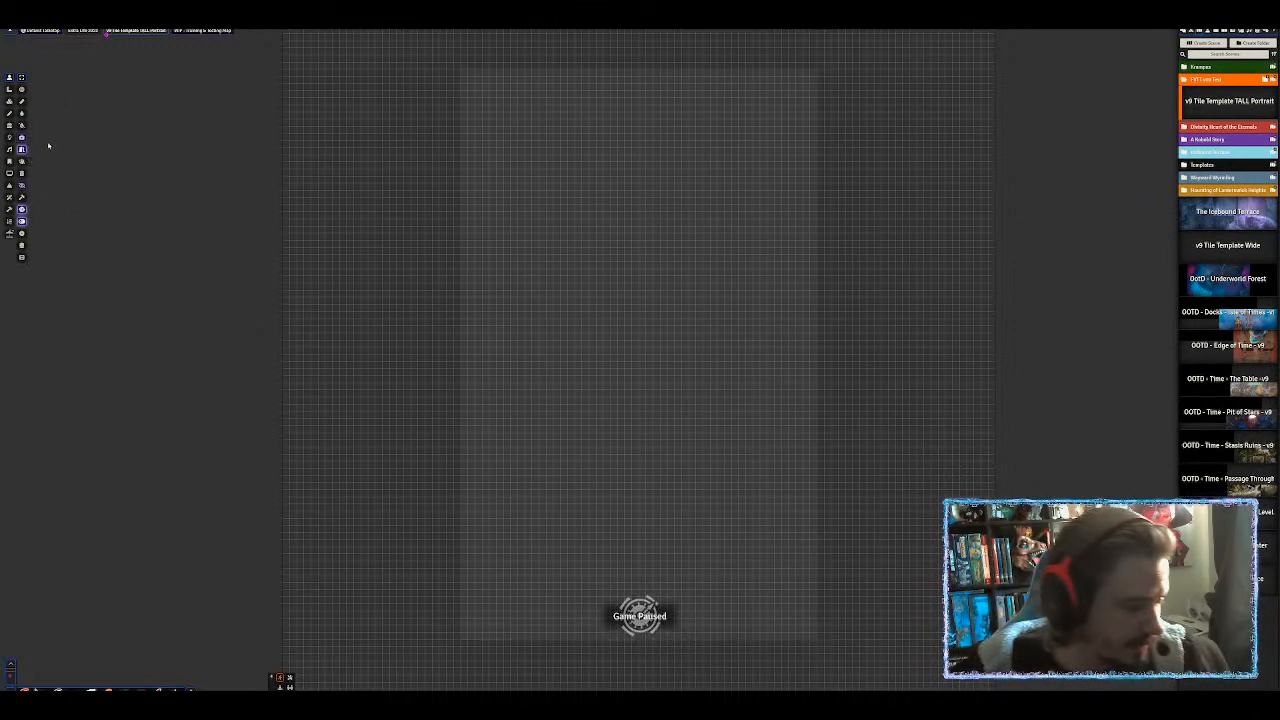
pyautogui.click(12, 102)
# In the tile browser, navigate to My Assets Library > Caves and Taverns.
pyautogui.click(22, 102)
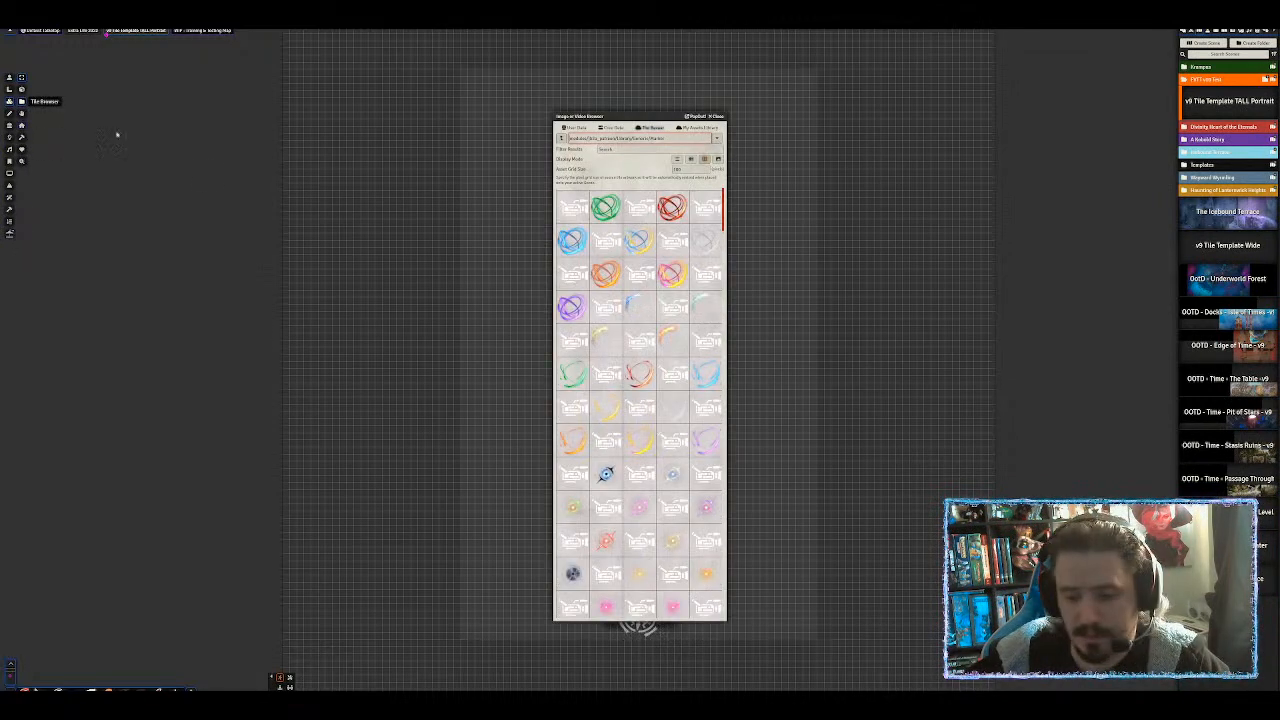
pyautogui.moveTo(645, 116); pyautogui.dragTo(606, 110)
pyautogui.click(660, 121)
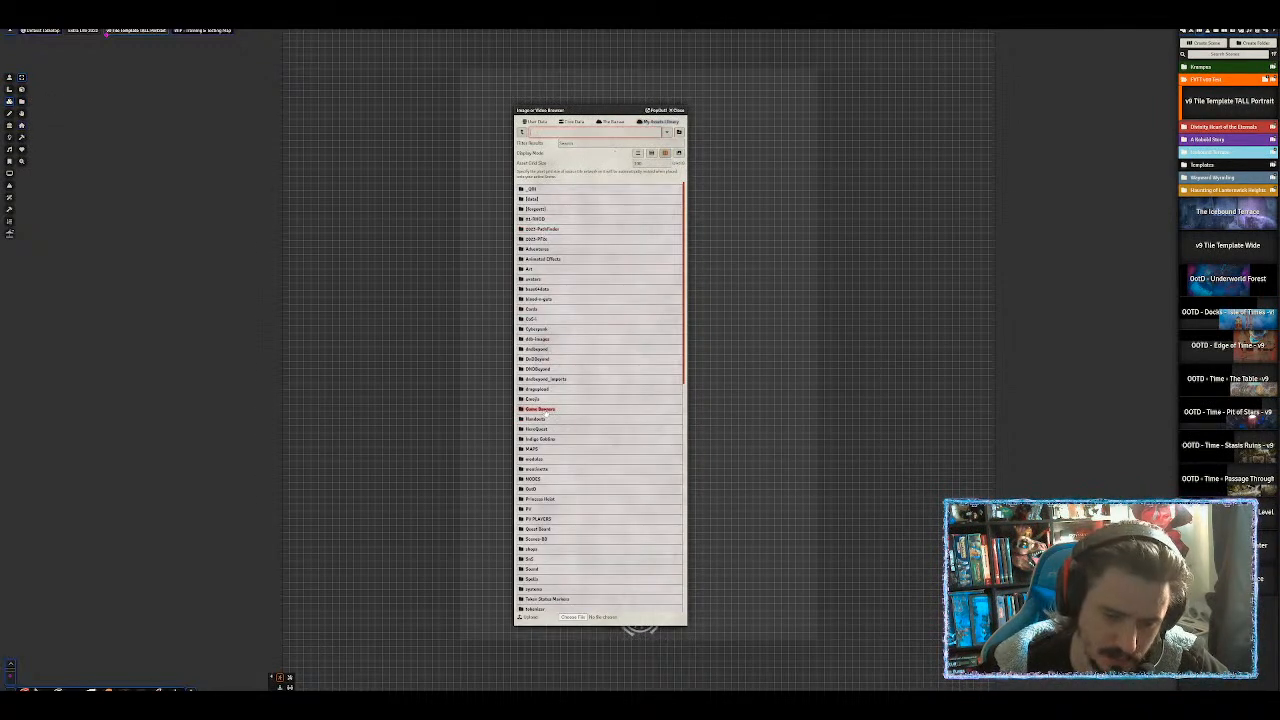
pyautogui.click(535, 450)
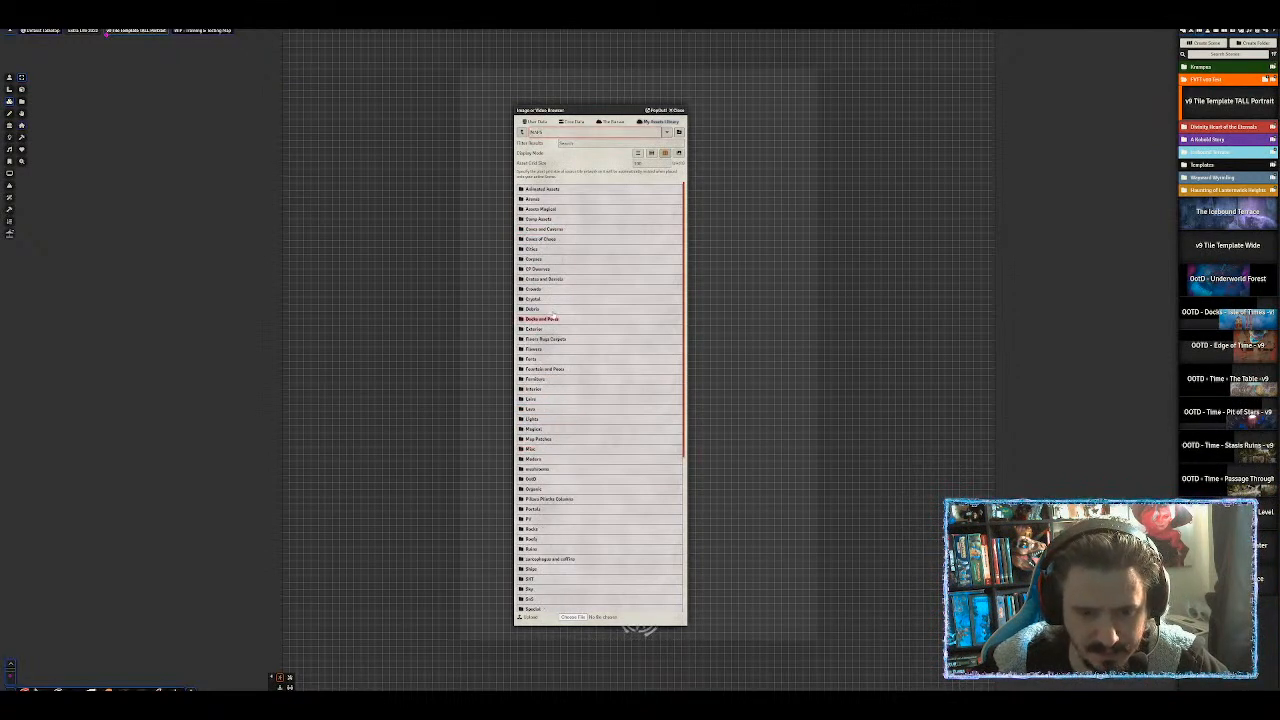
pyautogui.click(536, 331)
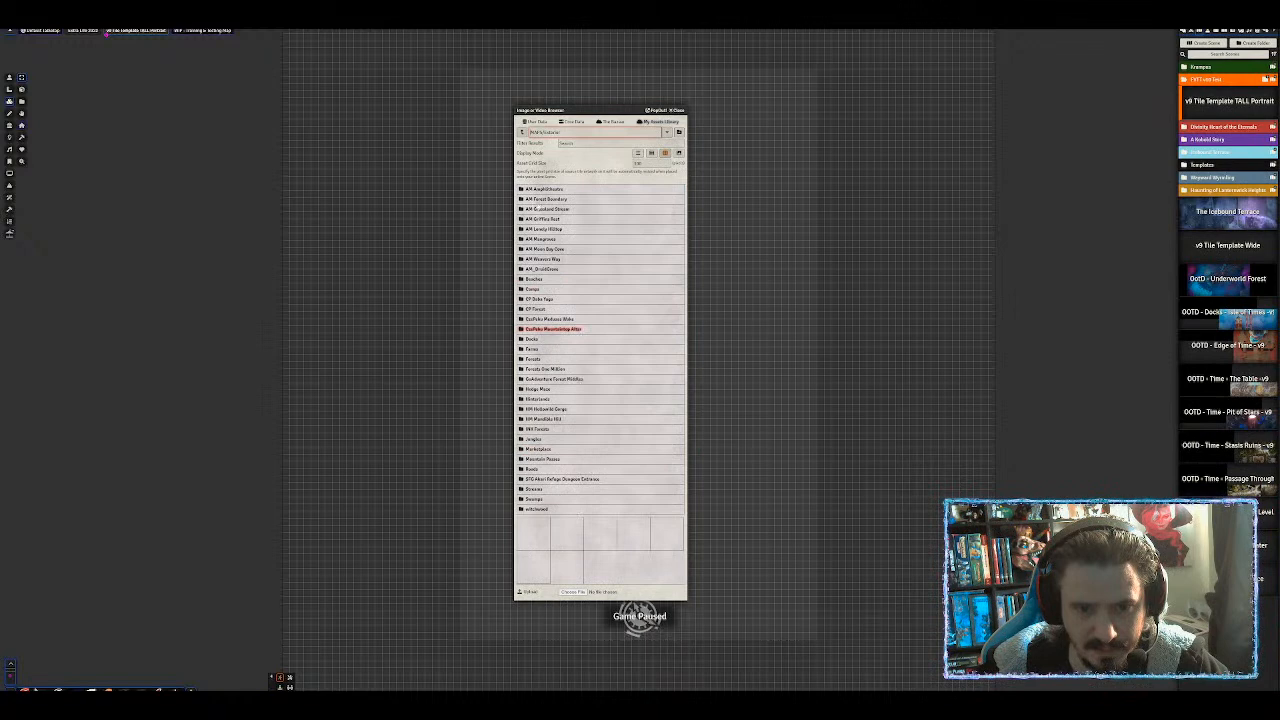
pyautogui.click(521, 132)
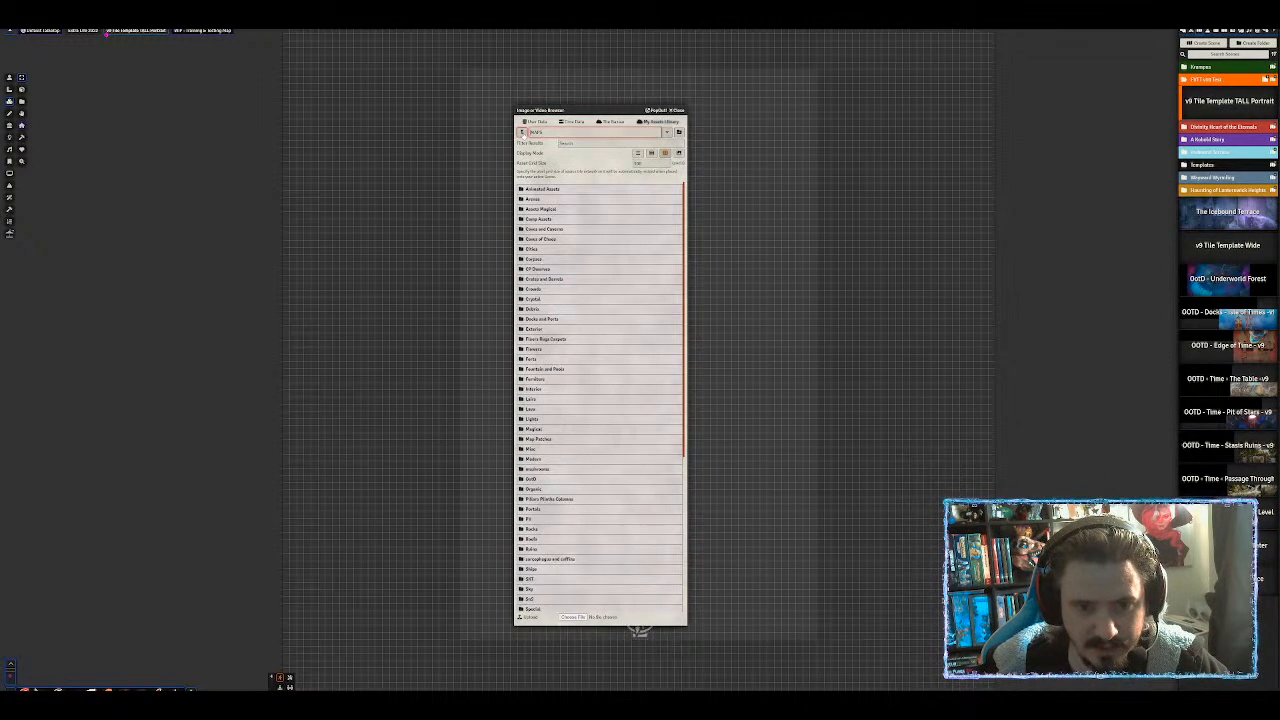
pyautogui.click(547, 229)
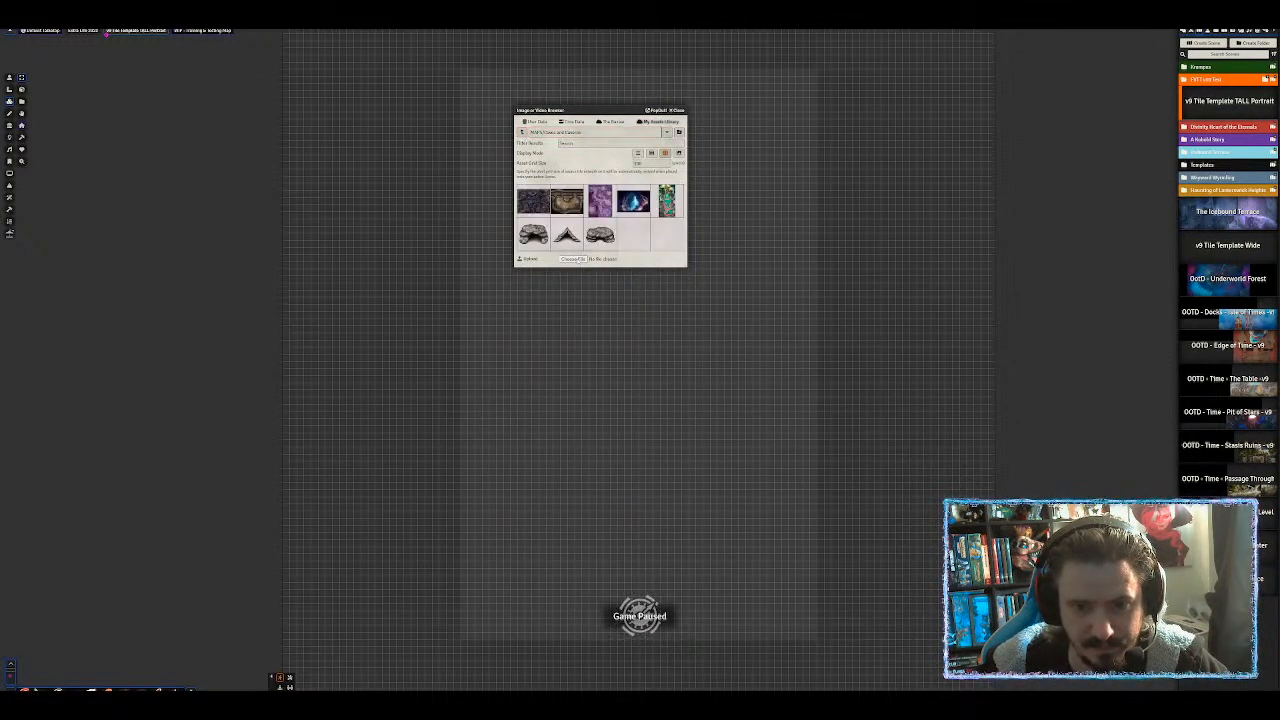
# Upload the Animal Den map file and place it on the scene as a tile.
pyautogui.click(573, 259)
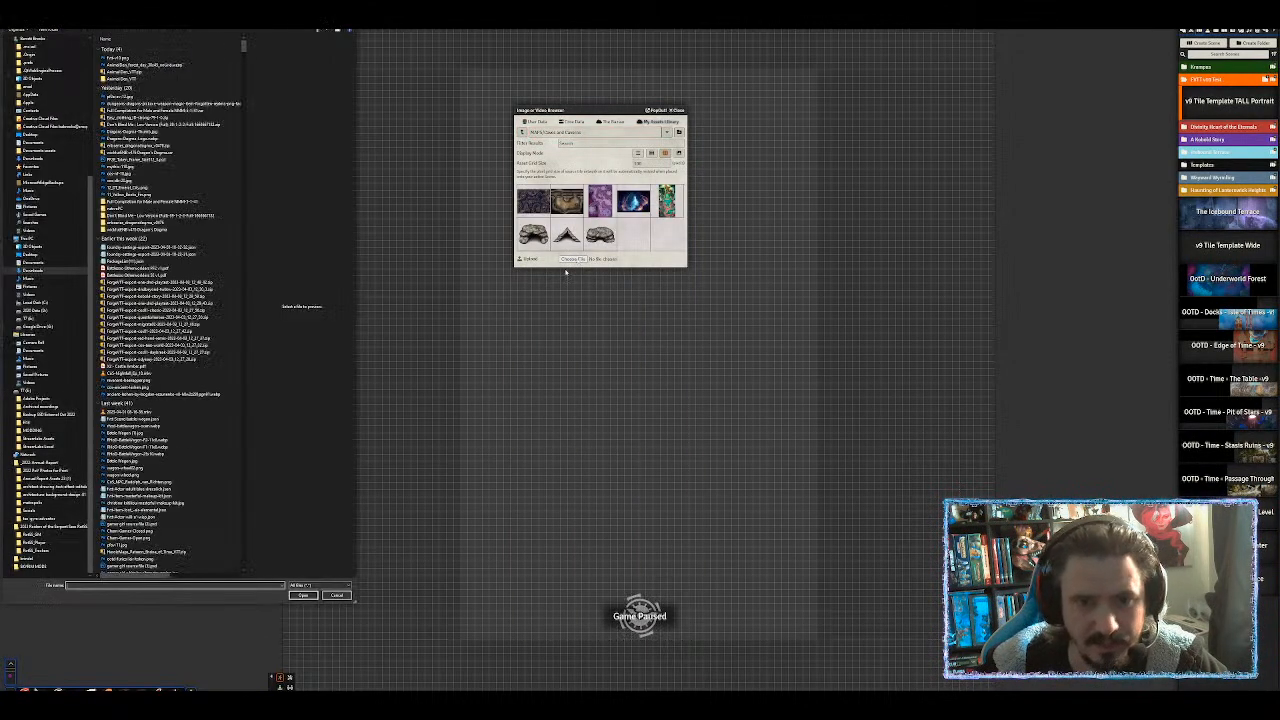
pyautogui.doubleClick(137, 66)
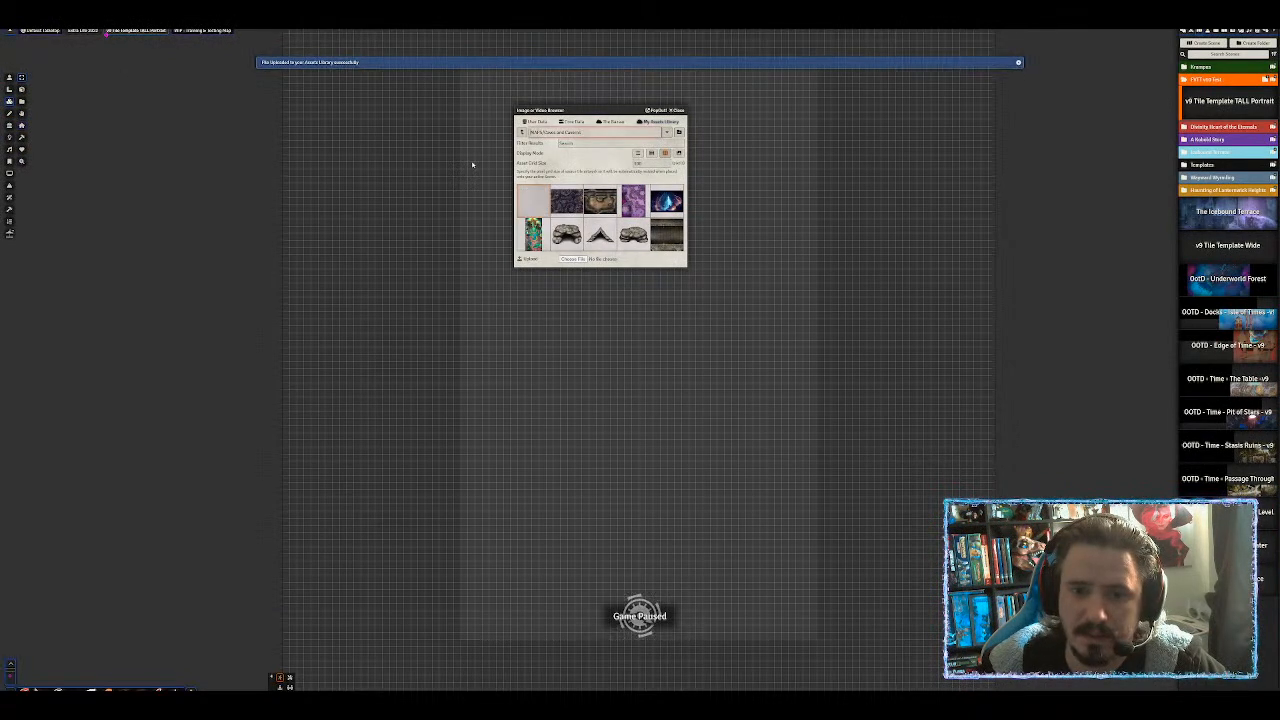
pyautogui.moveTo(539, 205); pyautogui.dragTo(648, 373)
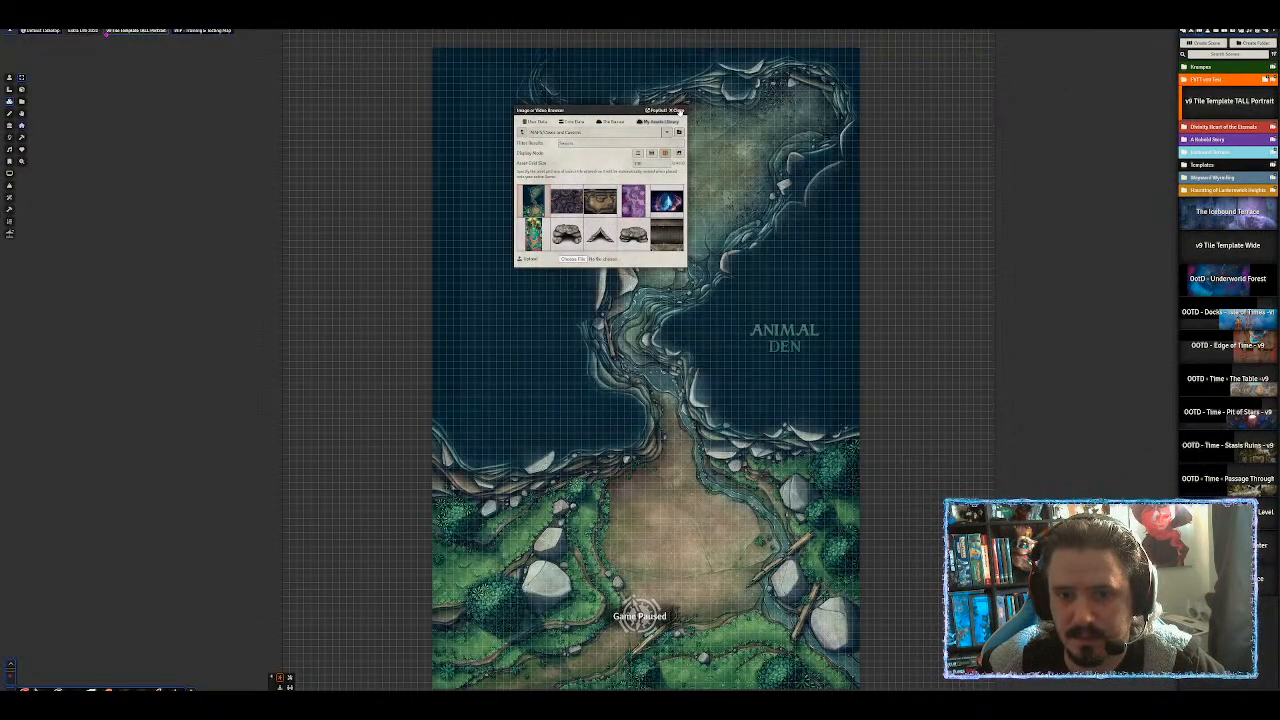
# Close the image browser and resize the Animal Den tile to fit the grid.
pyautogui.click(679, 110)
pyautogui.moveTo(737, 460); pyautogui.dragTo(633, 300)
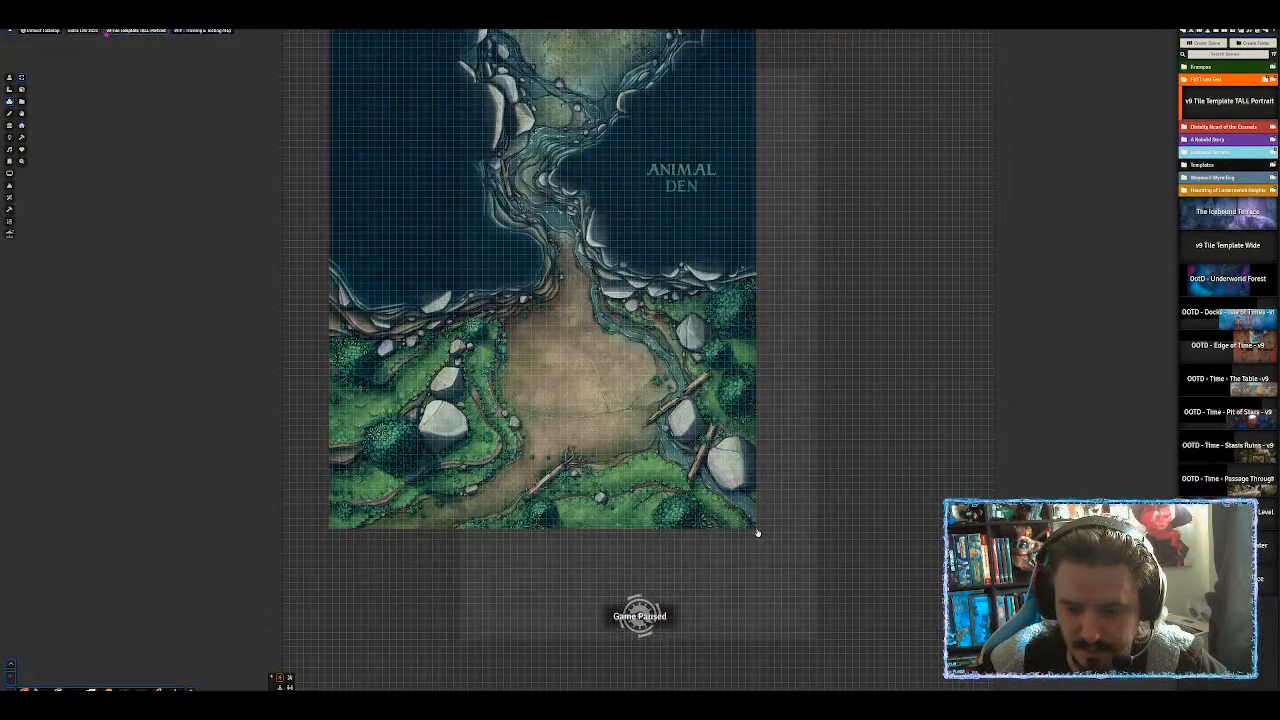
pyautogui.moveTo(757, 532); pyautogui.dragTo(405, 190)
pyautogui.moveTo(451, 136); pyautogui.dragTo(627, 383)
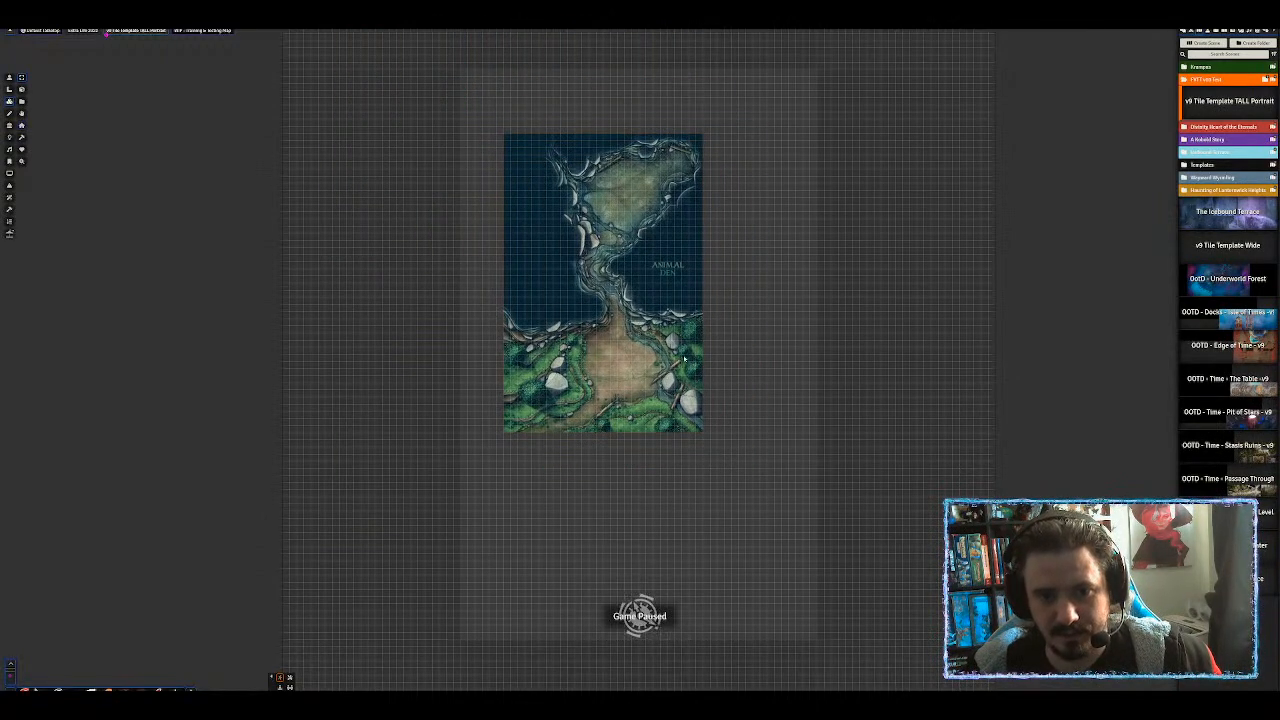
pyautogui.scroll(2, 710, 363)
pyautogui.scroll(1, 708, 364)
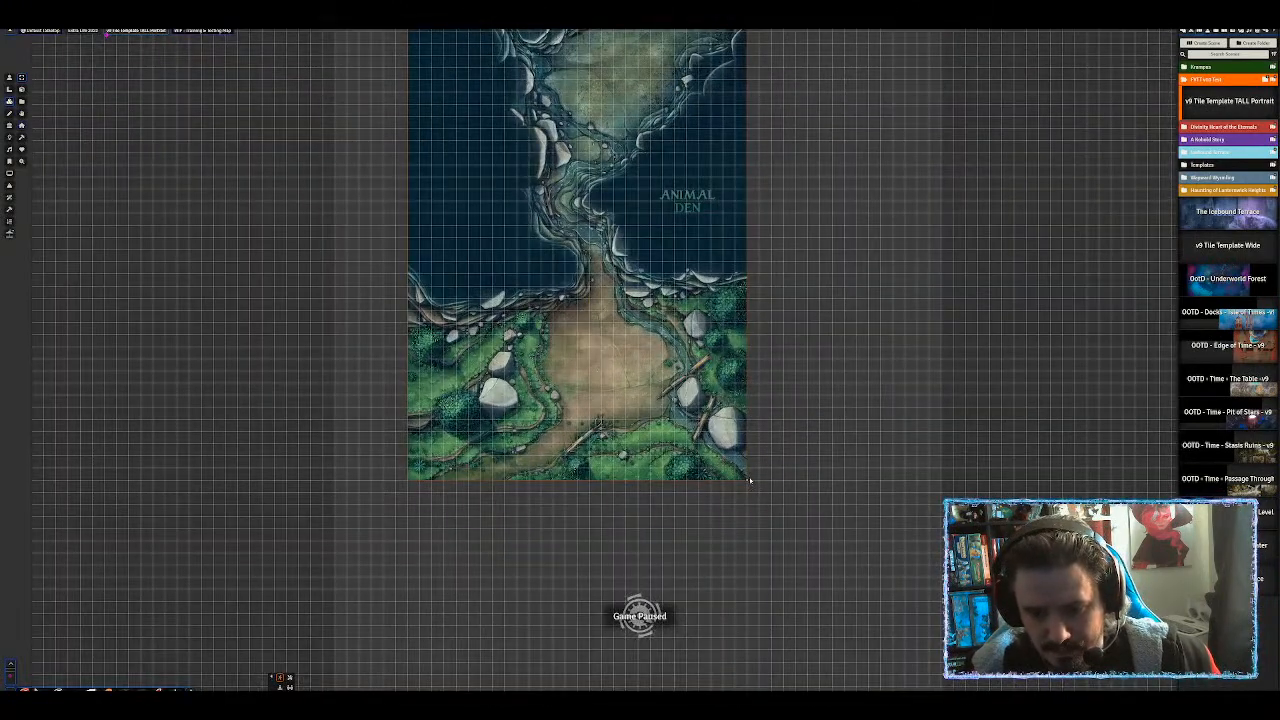
pyautogui.moveTo(747, 484); pyautogui.dragTo(796, 521)
# Nudge the map tile right, frame the whole map, and activate the Walls layer.
pyautogui.moveTo(824, 220); pyautogui.dragTo(791, 271)
pyautogui.scroll(-4, 821, 374)
pyautogui.scroll(6, 816, 418)
pyautogui.moveTo(612, 262); pyautogui.dragTo(658, 259)
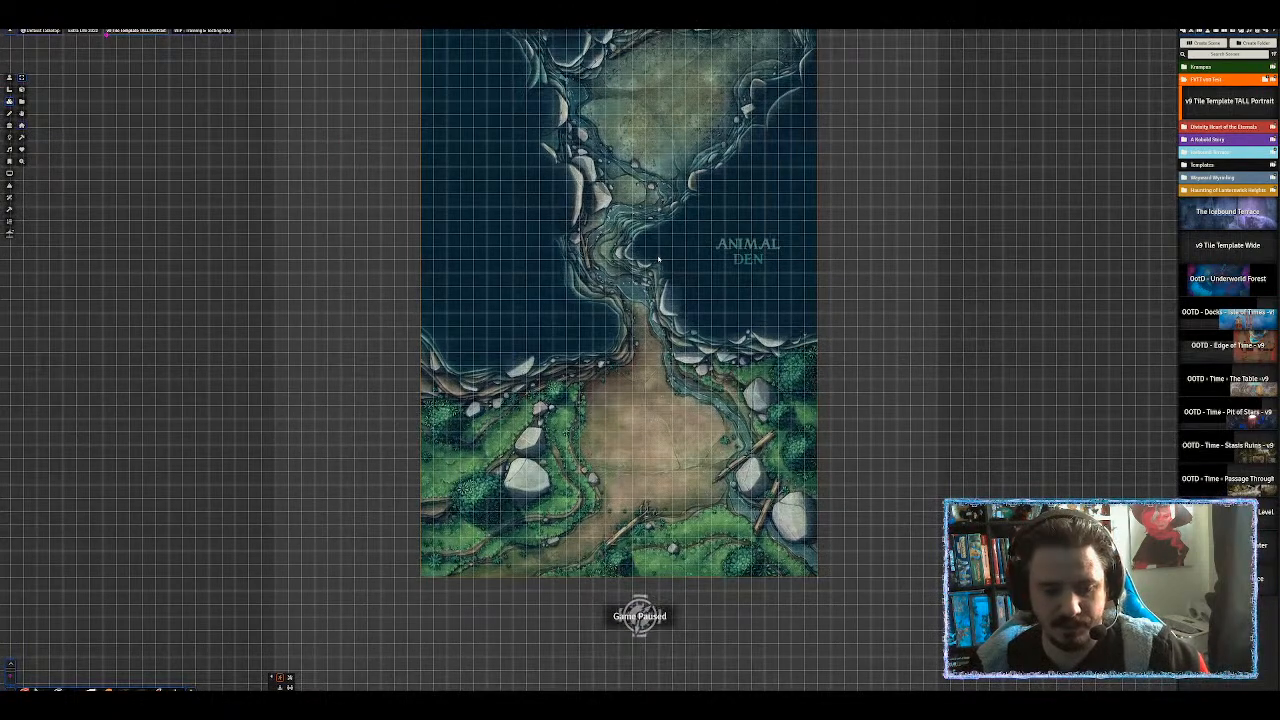
pyautogui.scroll(-2, 831, 217)
pyautogui.moveTo(834, 220)
pyautogui.mouseDown()
pyautogui.moveTo(846, 285)
pyautogui.moveTo(853, 232)
pyautogui.mouseUp()
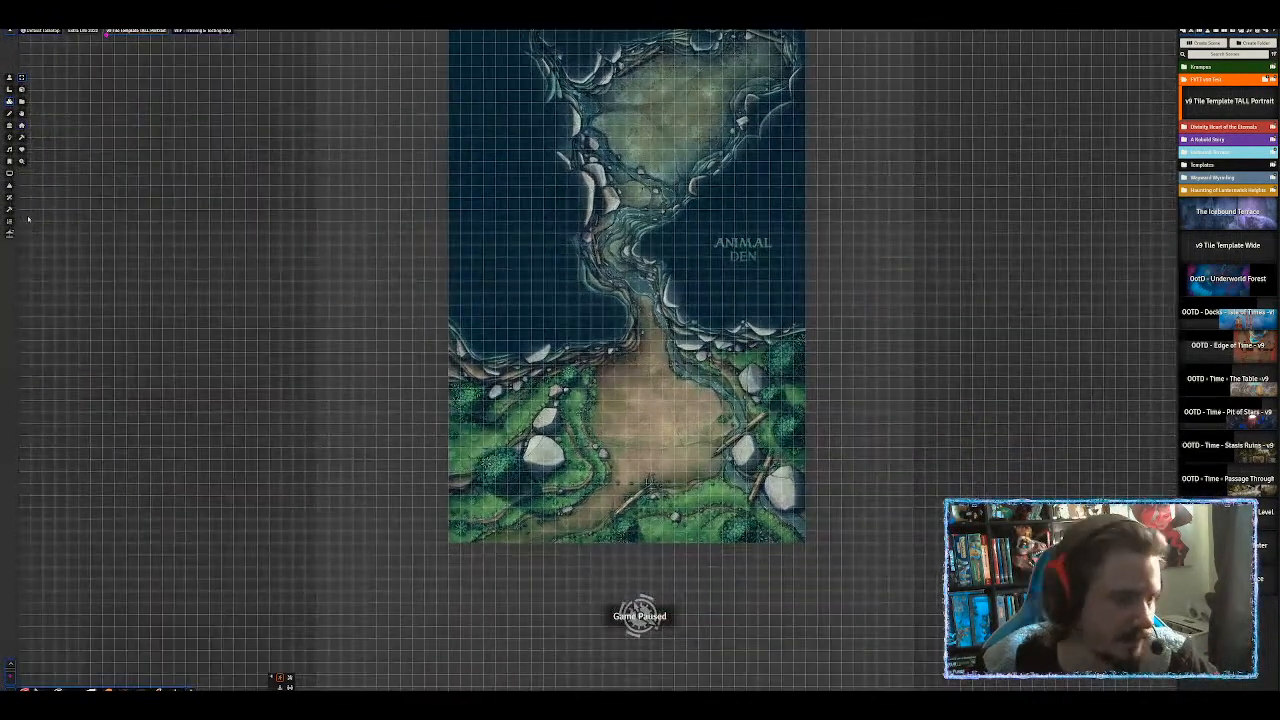
pyautogui.click(9, 126)
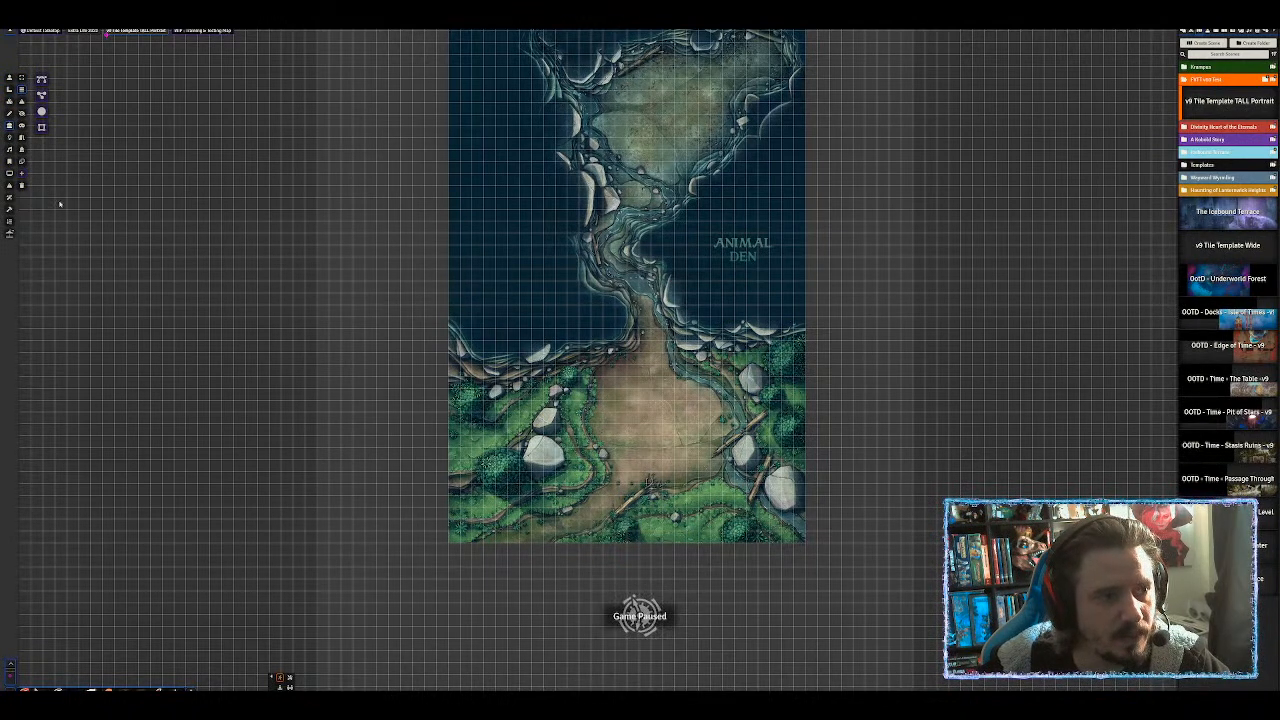
# Draw a rectangular boundary wall around the whole Animal Den map.
pyautogui.scroll(-2, 427, 216)
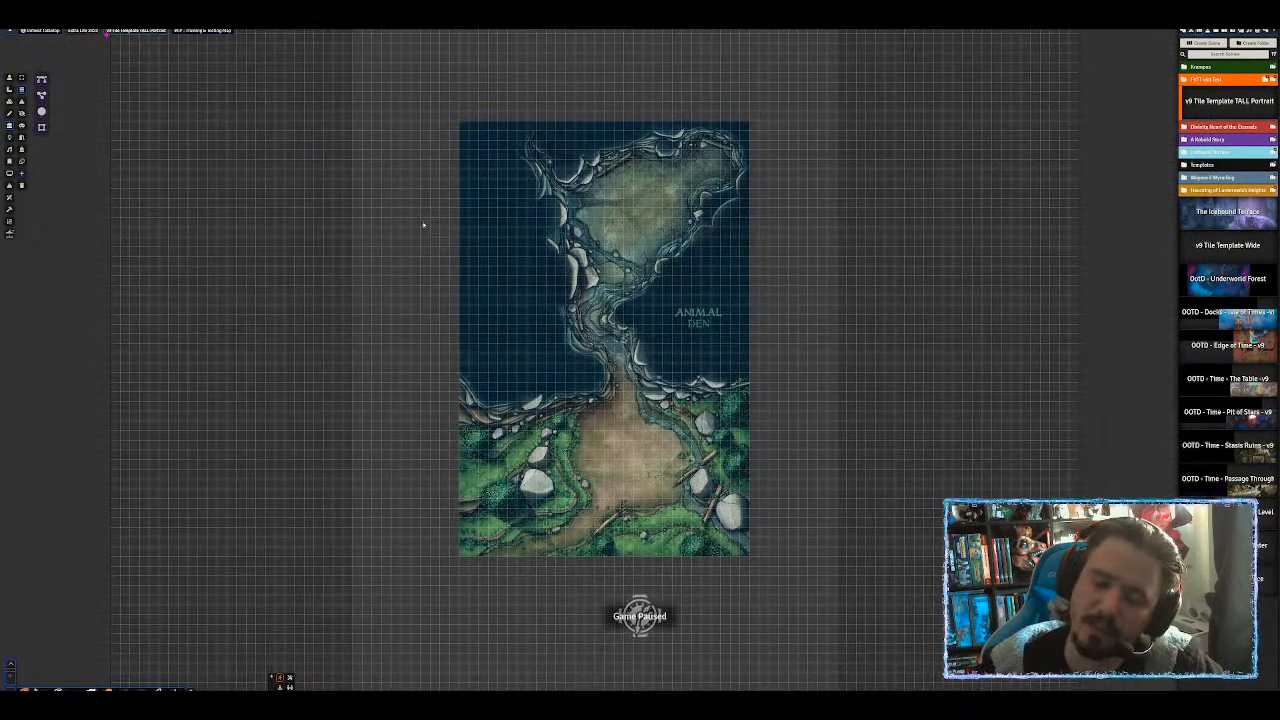
pyautogui.scroll(1, 428, 226)
pyautogui.moveTo(428, 300); pyautogui.dragTo(377, 243)
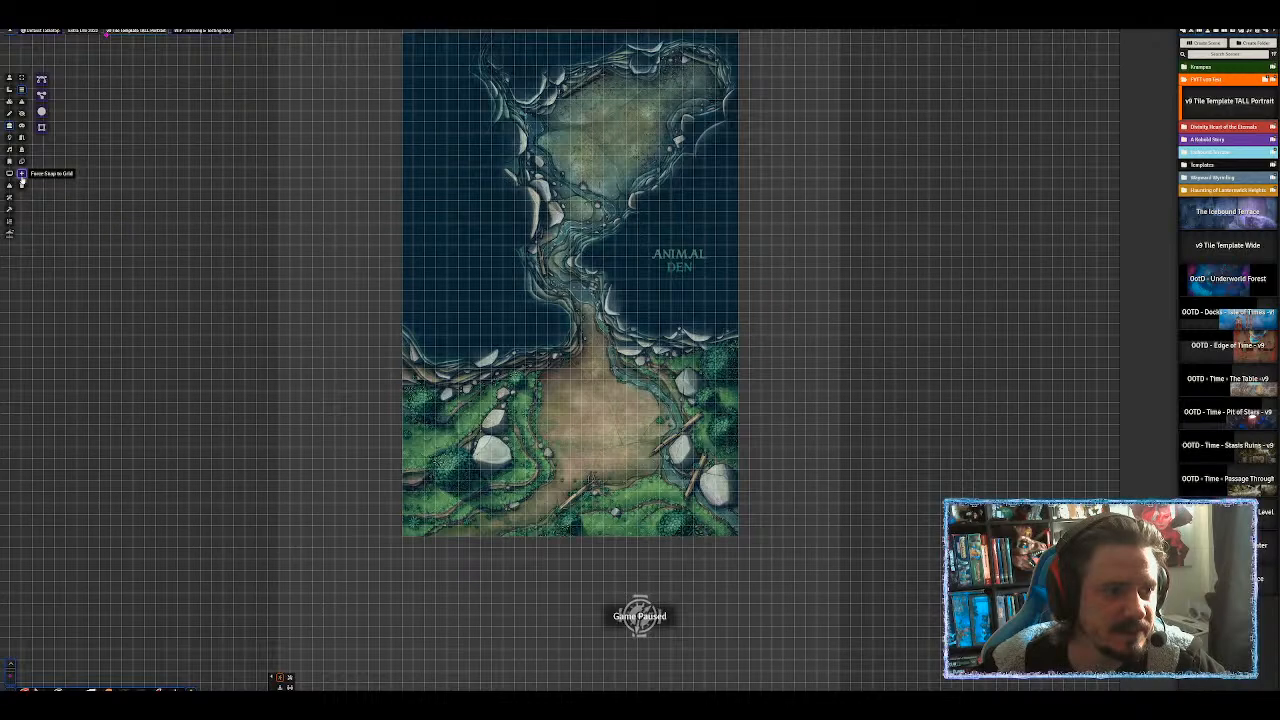
pyautogui.click(44, 130)
pyautogui.scroll(-3, 280, 172)
pyautogui.moveTo(436, 82); pyautogui.dragTo(724, 512)
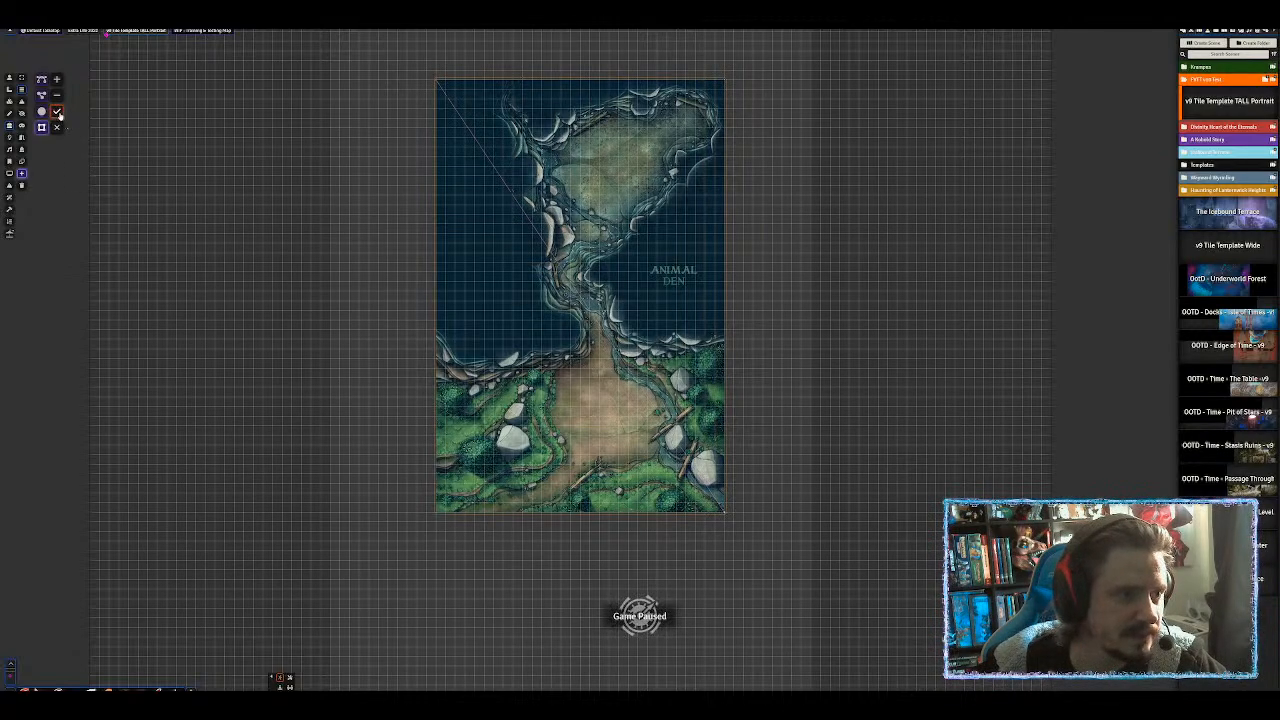
pyautogui.click(57, 111)
# Trace a wall along the cliff left of the path near the clearing.
pyautogui.scroll(4, 548, 295)
pyautogui.moveTo(548, 295); pyautogui.dragTo(524, 222)
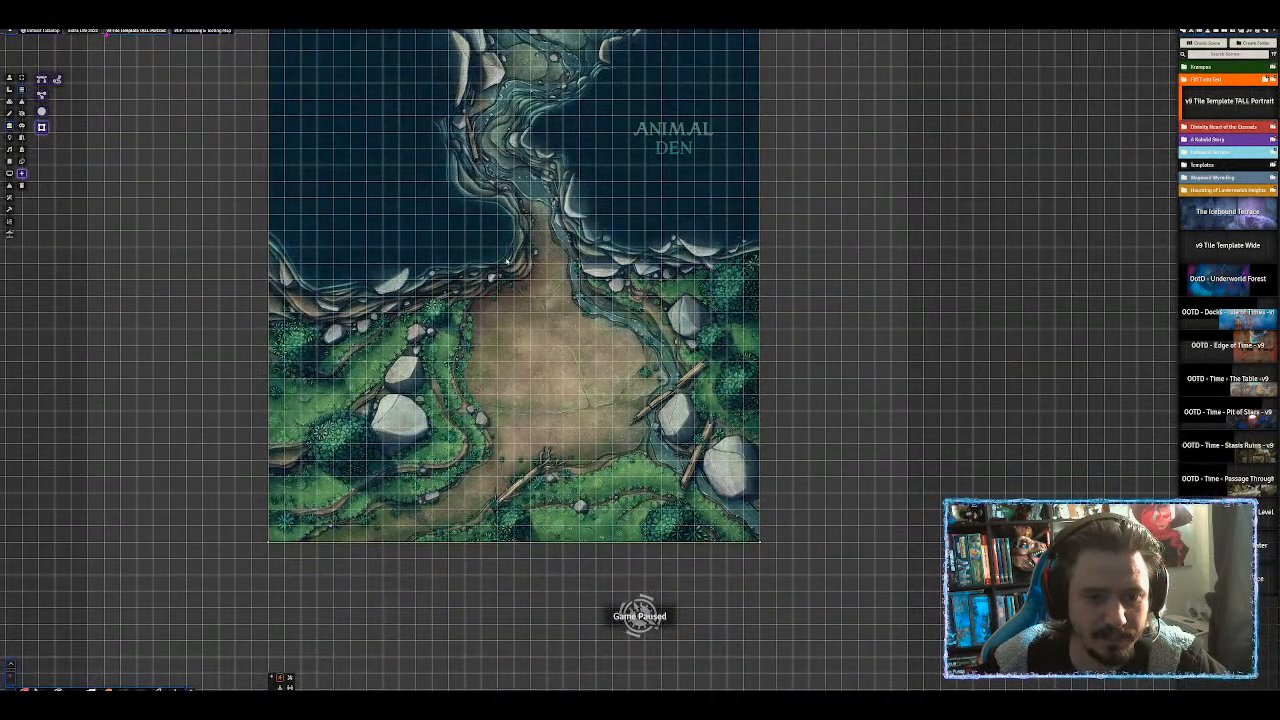
pyautogui.click(42, 130)
pyautogui.scroll(1, 438, 194)
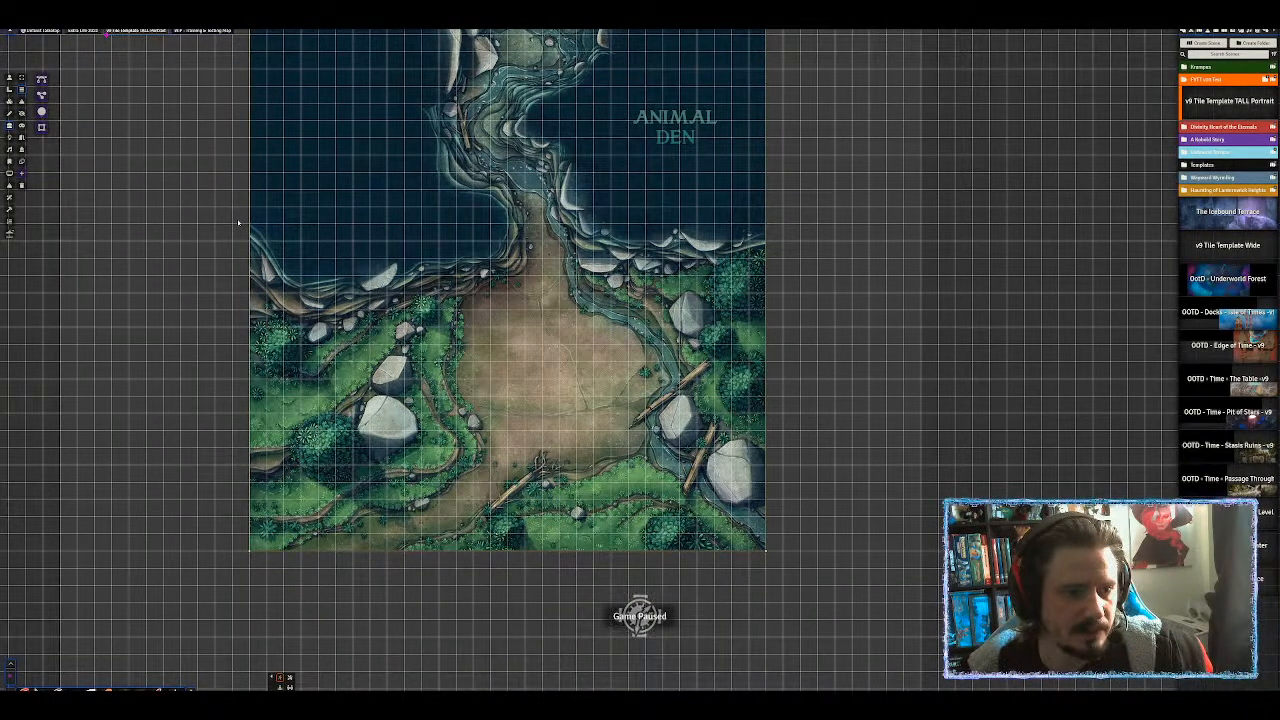
pyautogui.moveTo(245, 217)
pyautogui.mouseDown()
pyautogui.moveTo(306, 288)
pyautogui.moveTo(416, 268)
pyautogui.mouseUp()
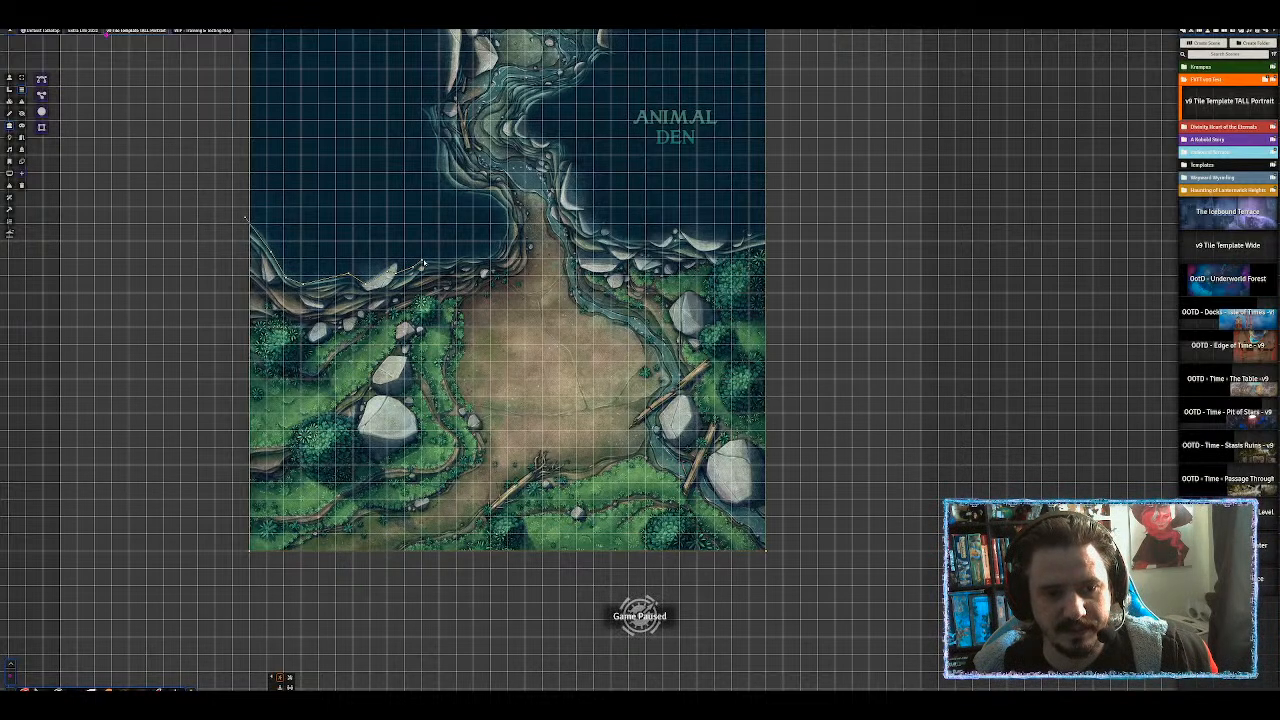
pyautogui.keyDown('ctrl'); pyautogui.click(484, 258); pyautogui.keyUp('ctrl')
pyautogui.keyDown('ctrl'); pyautogui.click(501, 250); pyautogui.keyUp('ctrl')
pyautogui.keyDown('ctrl'); pyautogui.click(509, 231); pyautogui.keyUp('ctrl')
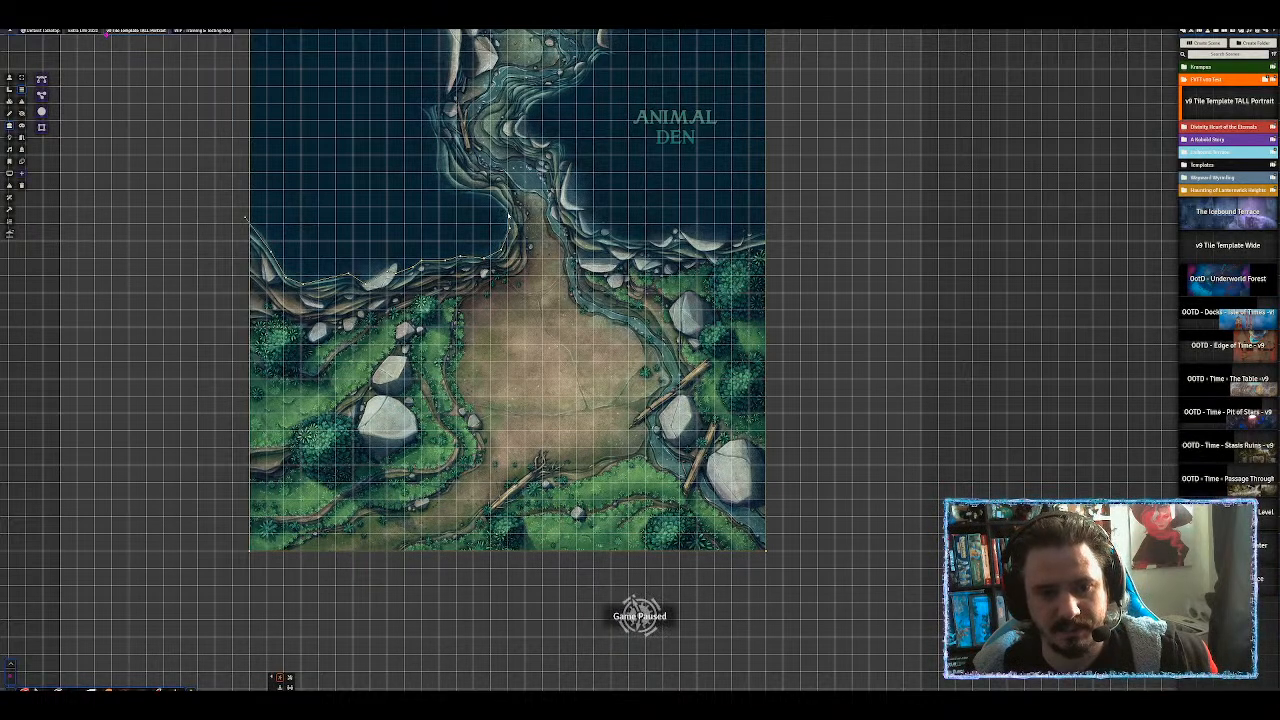
pyautogui.keyDown('ctrl'); pyautogui.click(490, 197); pyautogui.keyUp('ctrl')
pyautogui.keyDown('ctrl'); pyautogui.click(460, 193); pyautogui.keyUp('ctrl')
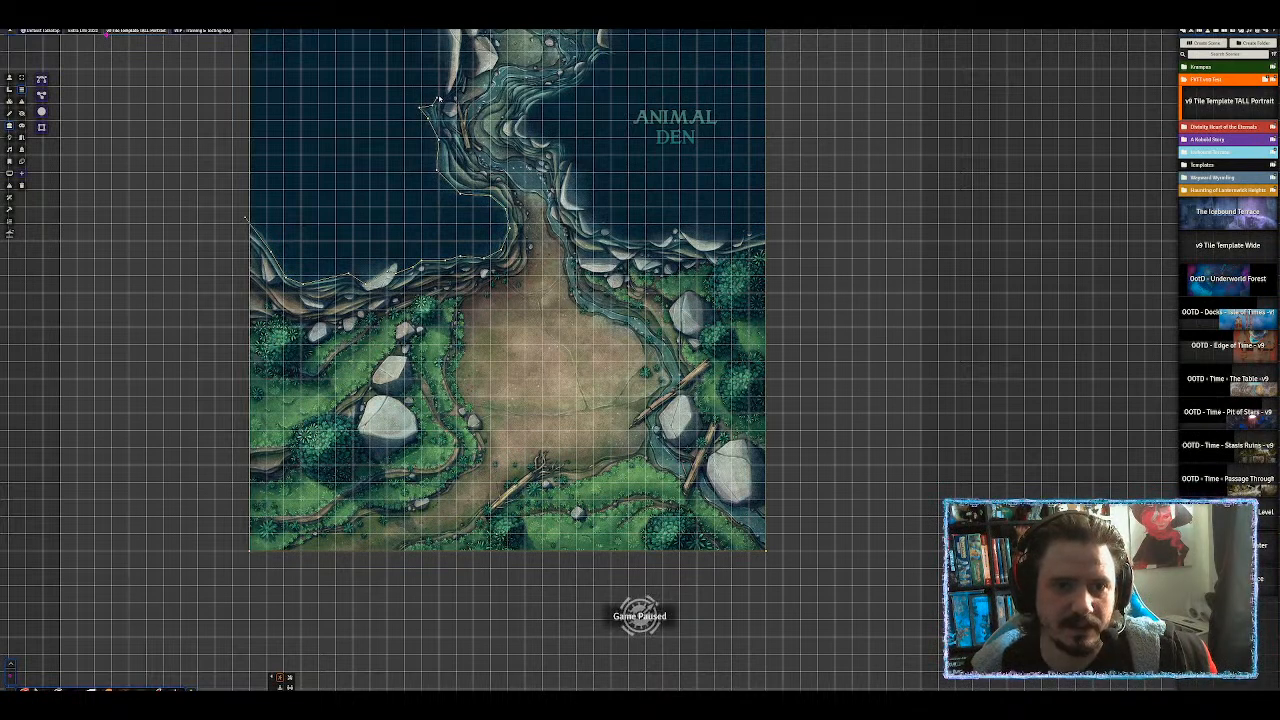
# Wall the cliff edge up to the map's top, deleting one misplaced segment.
pyautogui.moveTo(455, 41); pyautogui.dragTo(452, 240)
pyautogui.scroll(5, 438, 103)
pyautogui.moveTo(448, 107); pyautogui.dragTo(562, 236)
pyautogui.click(535, 237)
pyautogui.click(535, 303)
pyautogui.press('Delete')
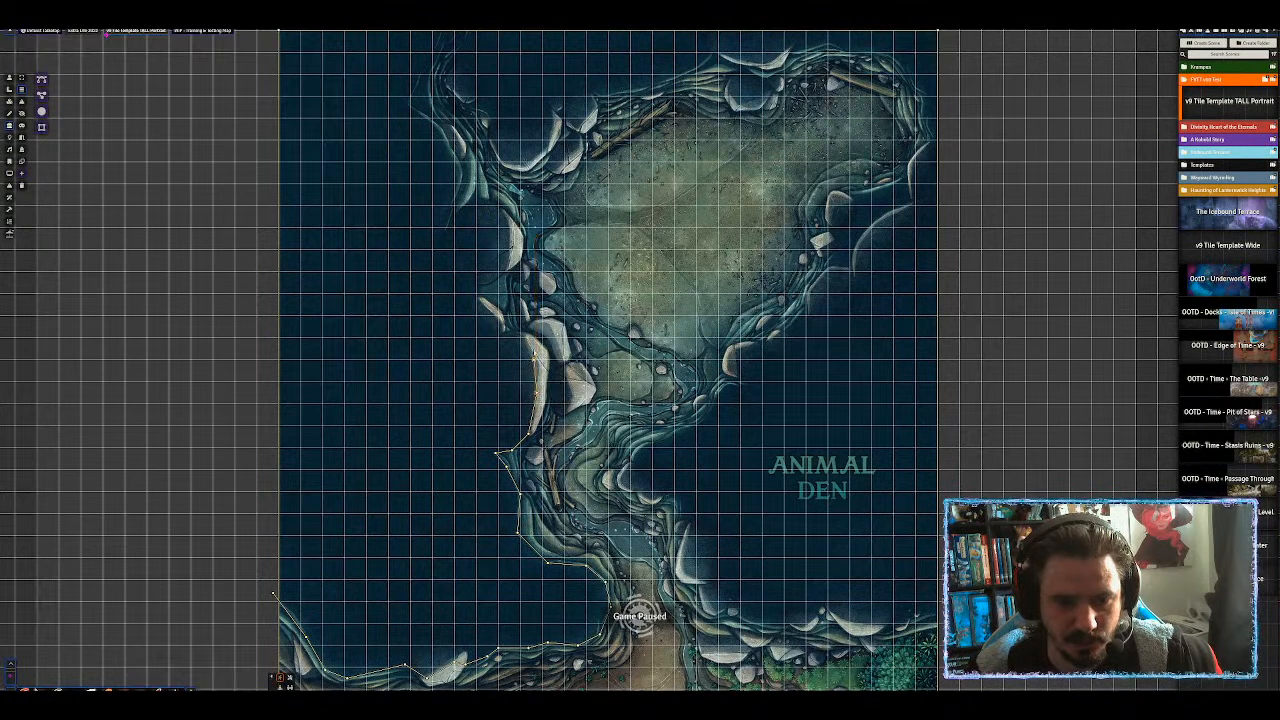
pyautogui.click(533, 358)
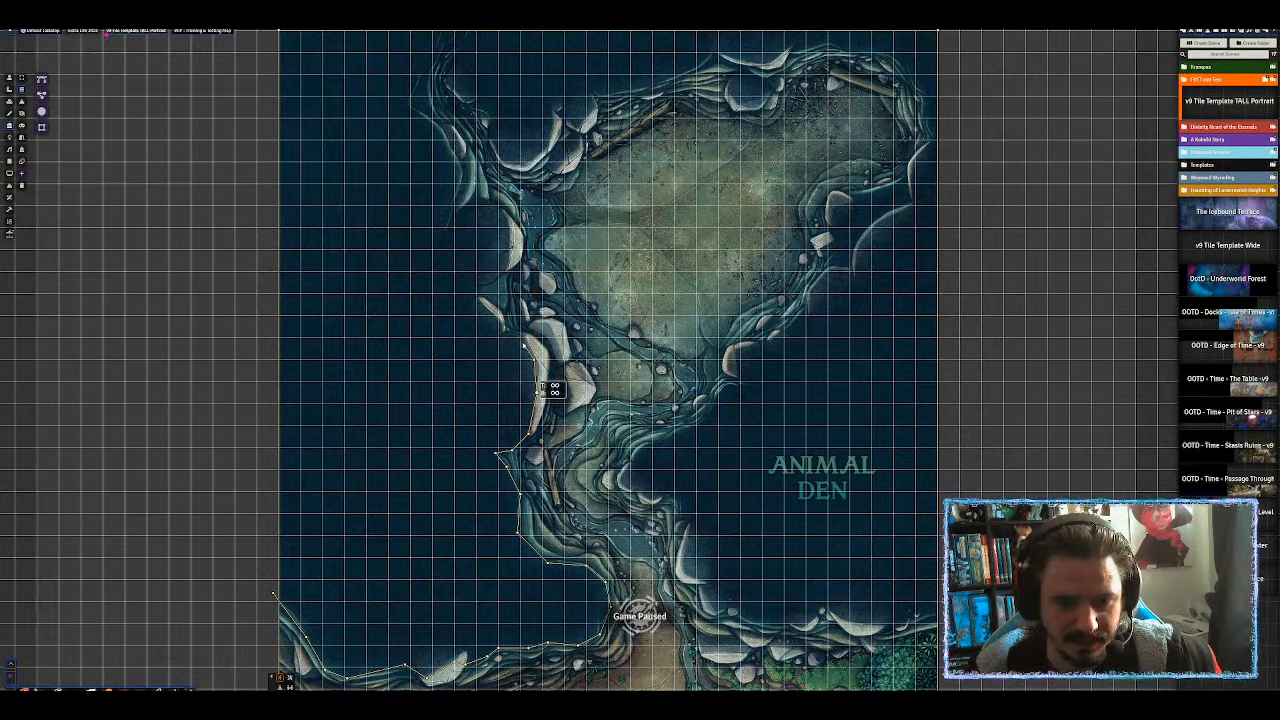
pyautogui.click(522, 336)
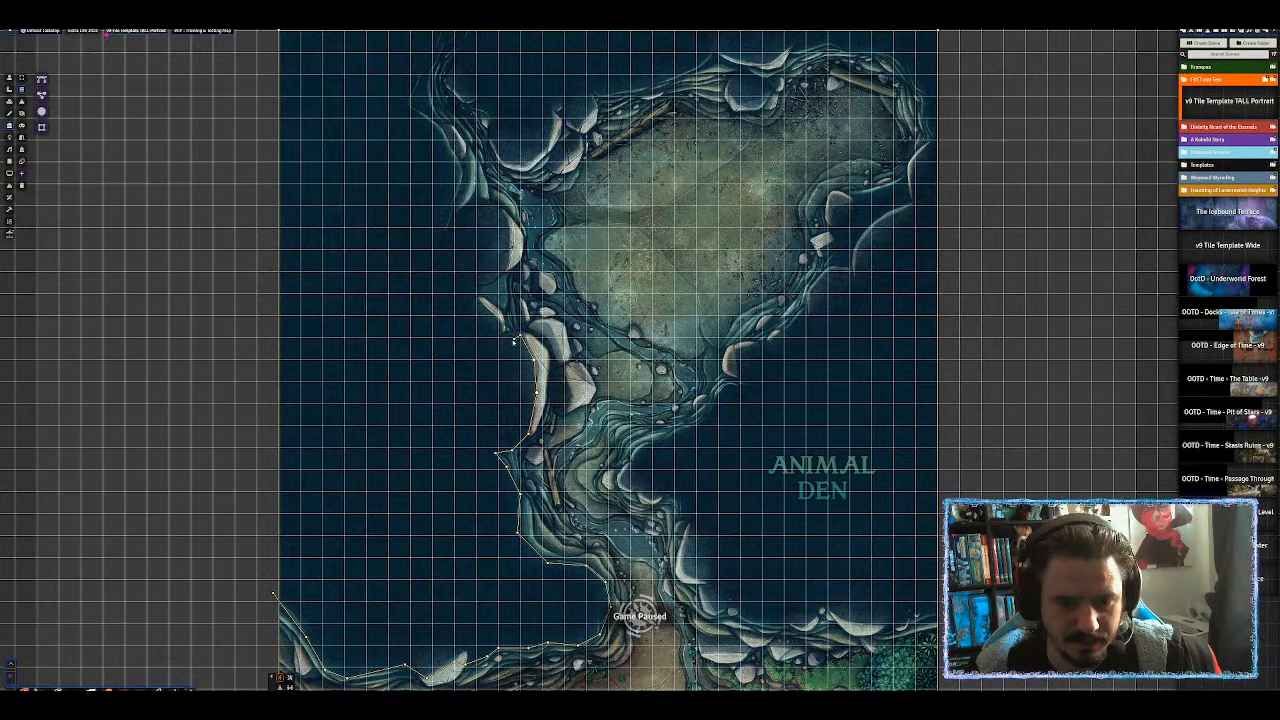
pyautogui.click(475, 296)
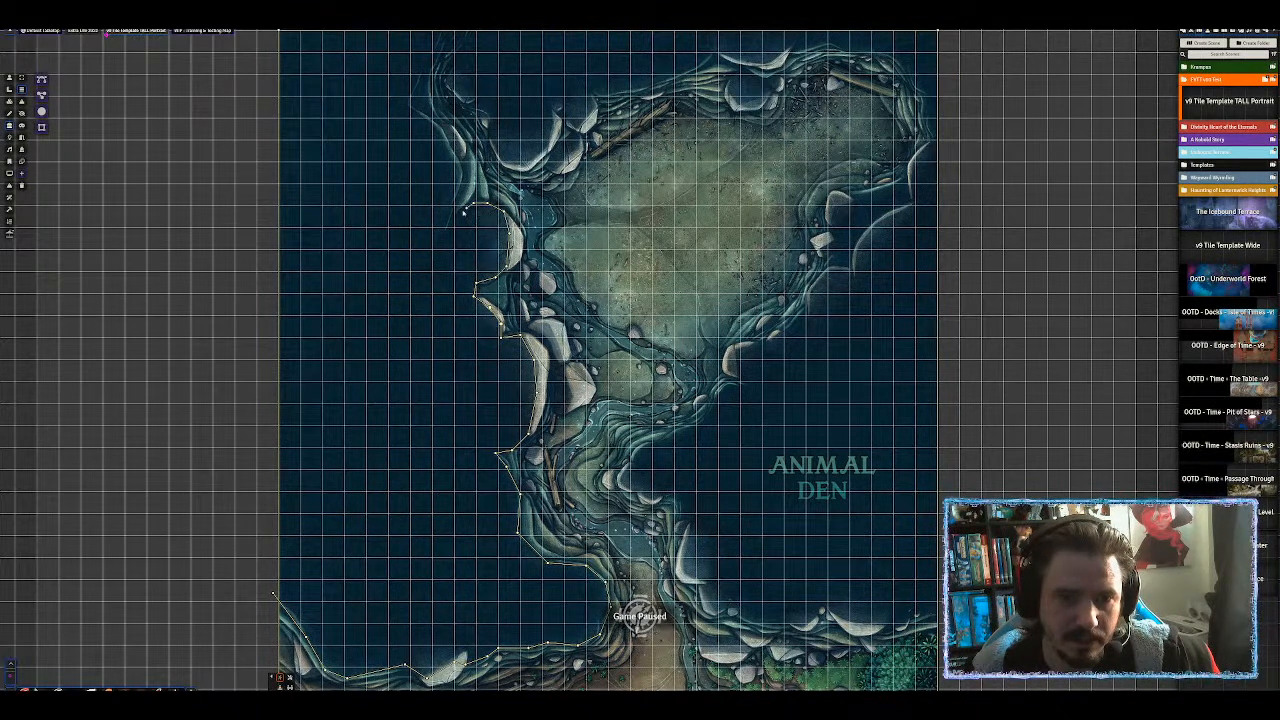
pyautogui.click(450, 218)
pyautogui.click(460, 178)
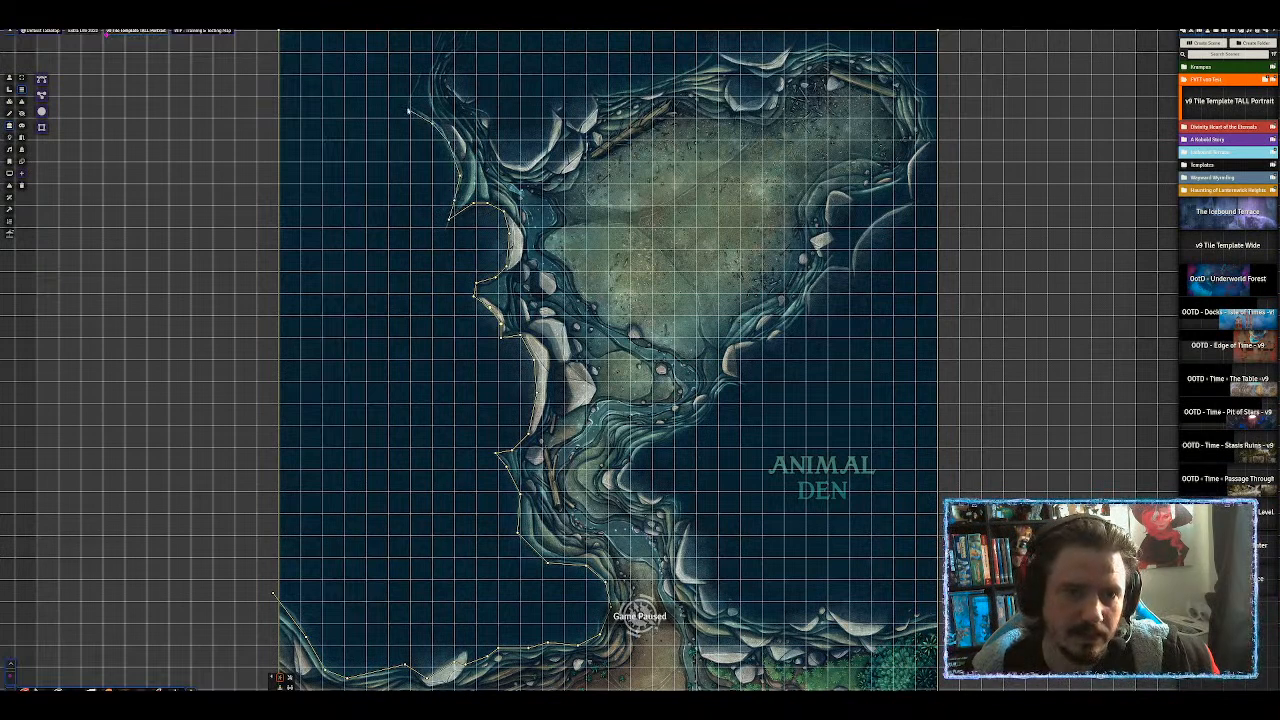
pyautogui.click(421, 71)
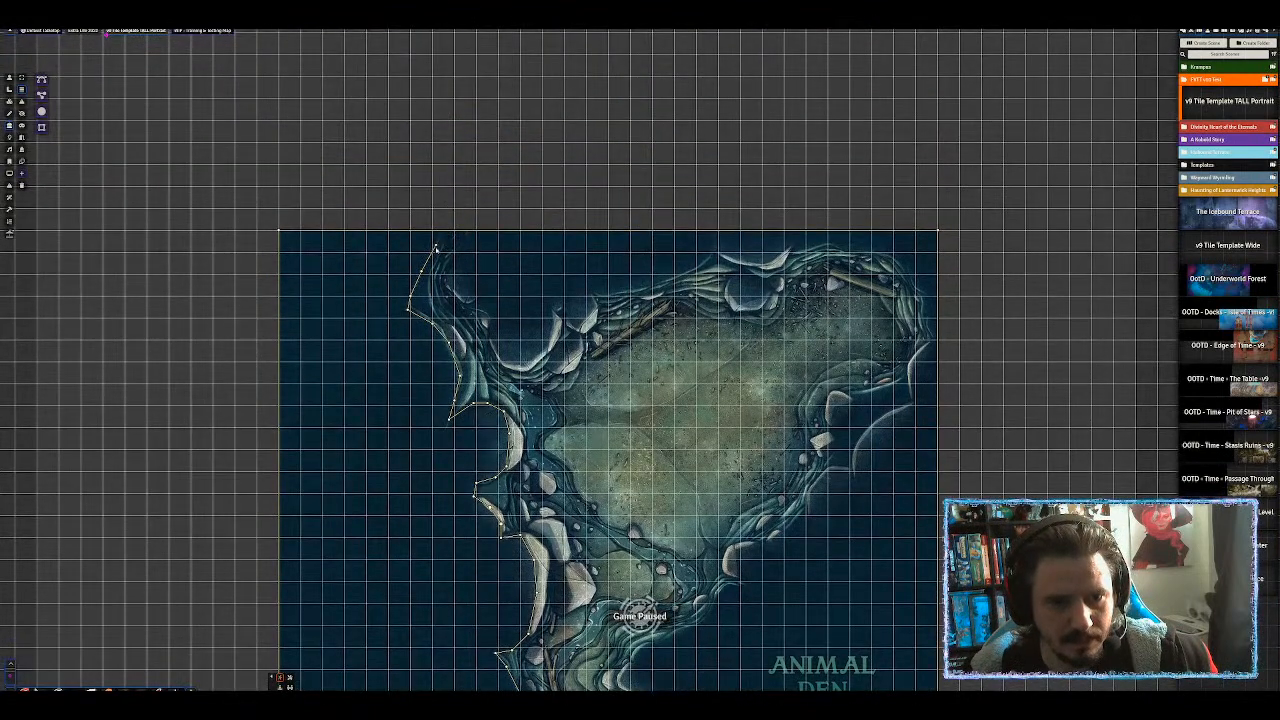
pyautogui.click(438, 248)
pyautogui.click(440, 228)
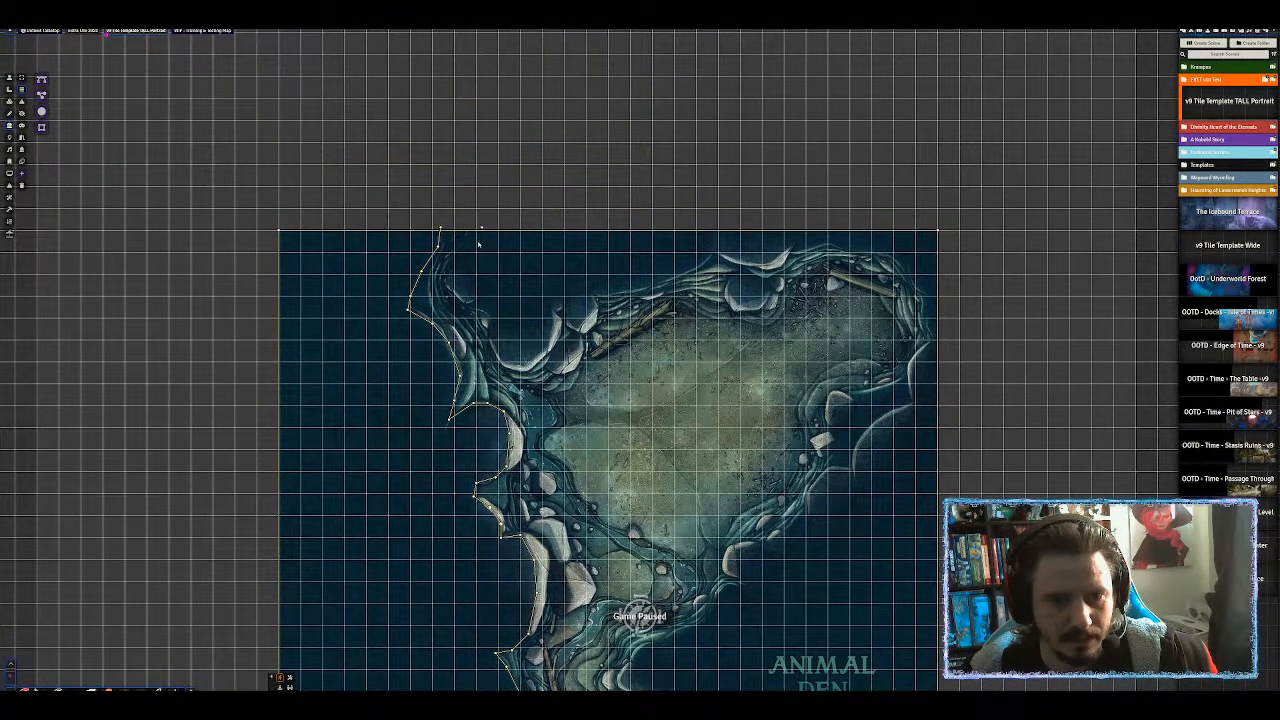
# Trace a new wall chain along the upper cave's rim.
pyautogui.click(468, 254)
pyautogui.click(451, 271)
pyautogui.click(449, 287)
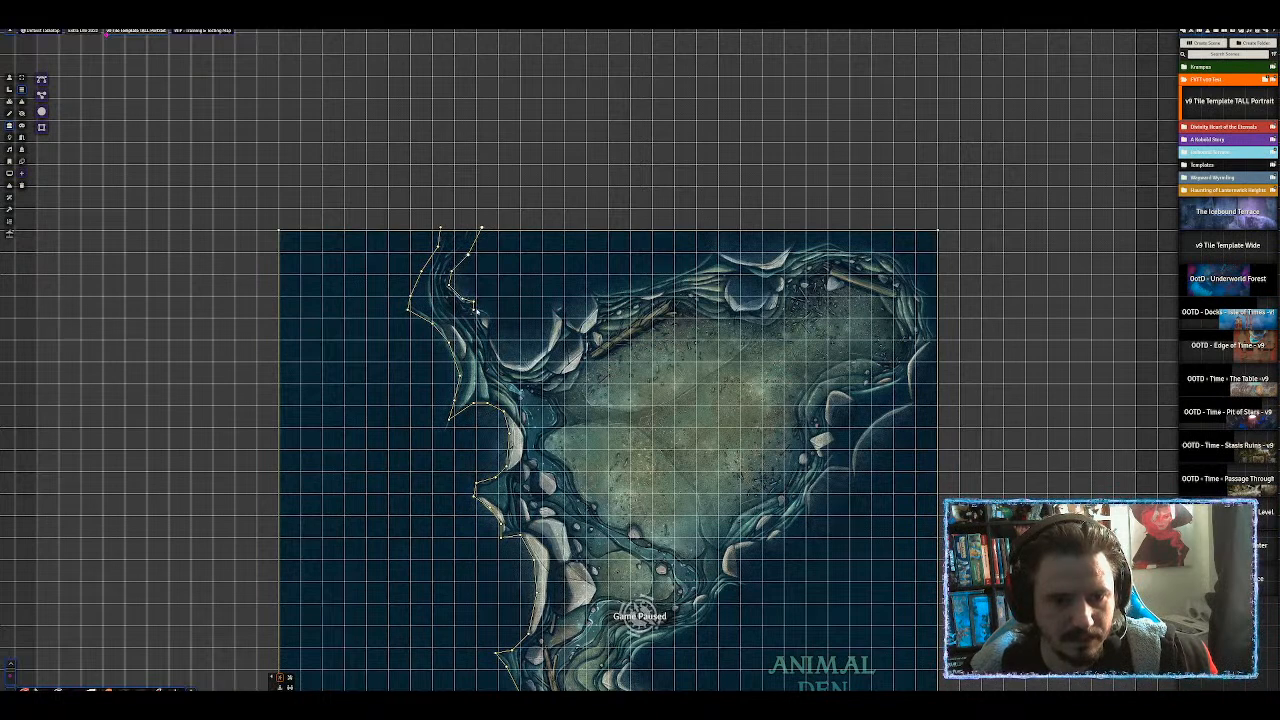
pyautogui.click(493, 346)
pyautogui.click(509, 366)
pyautogui.click(529, 370)
pyautogui.click(540, 361)
pyautogui.click(552, 349)
pyautogui.click(551, 309)
pyautogui.click(566, 301)
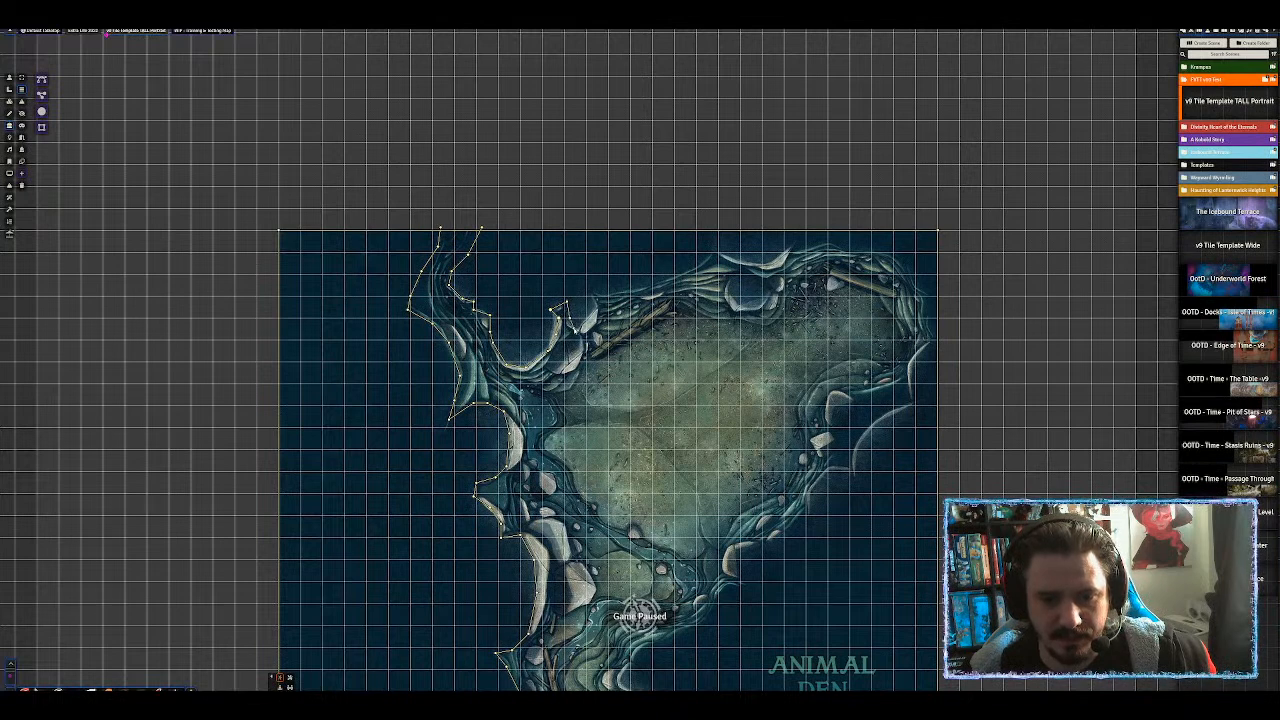
pyautogui.click(582, 331)
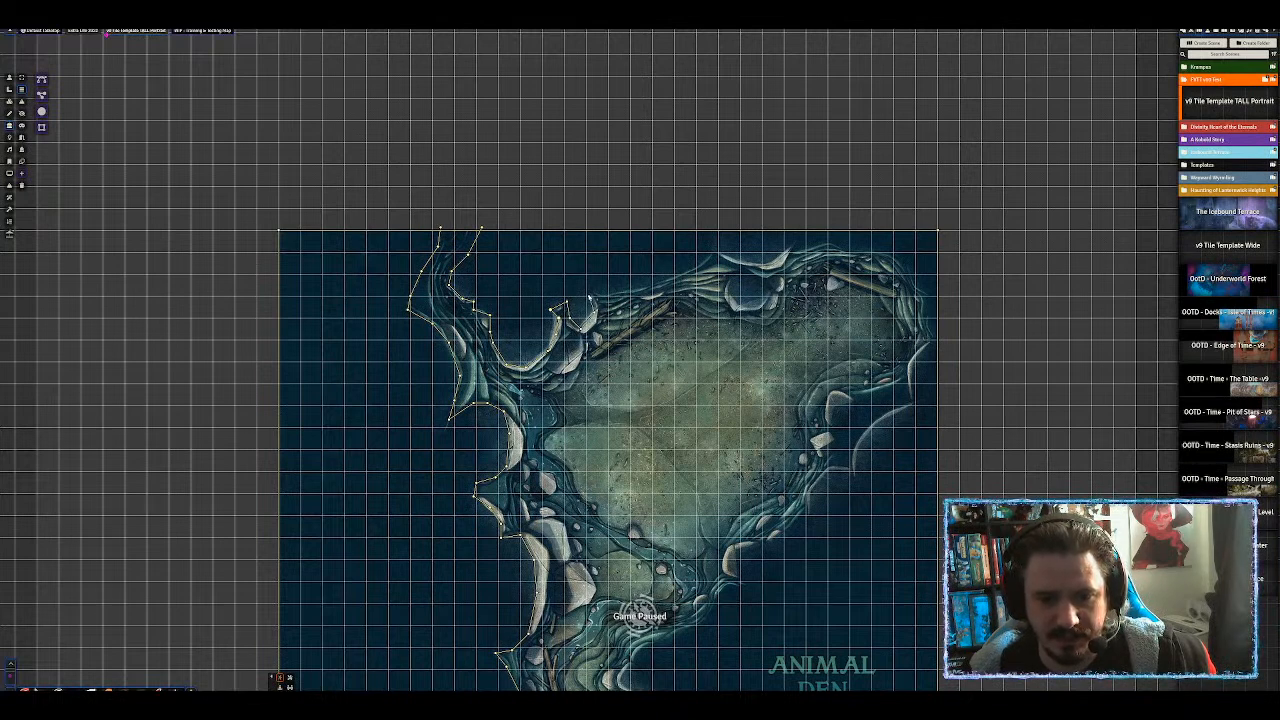
# Continue the wall along the cave's top edge and down its eastern side.
pyautogui.click(596, 292)
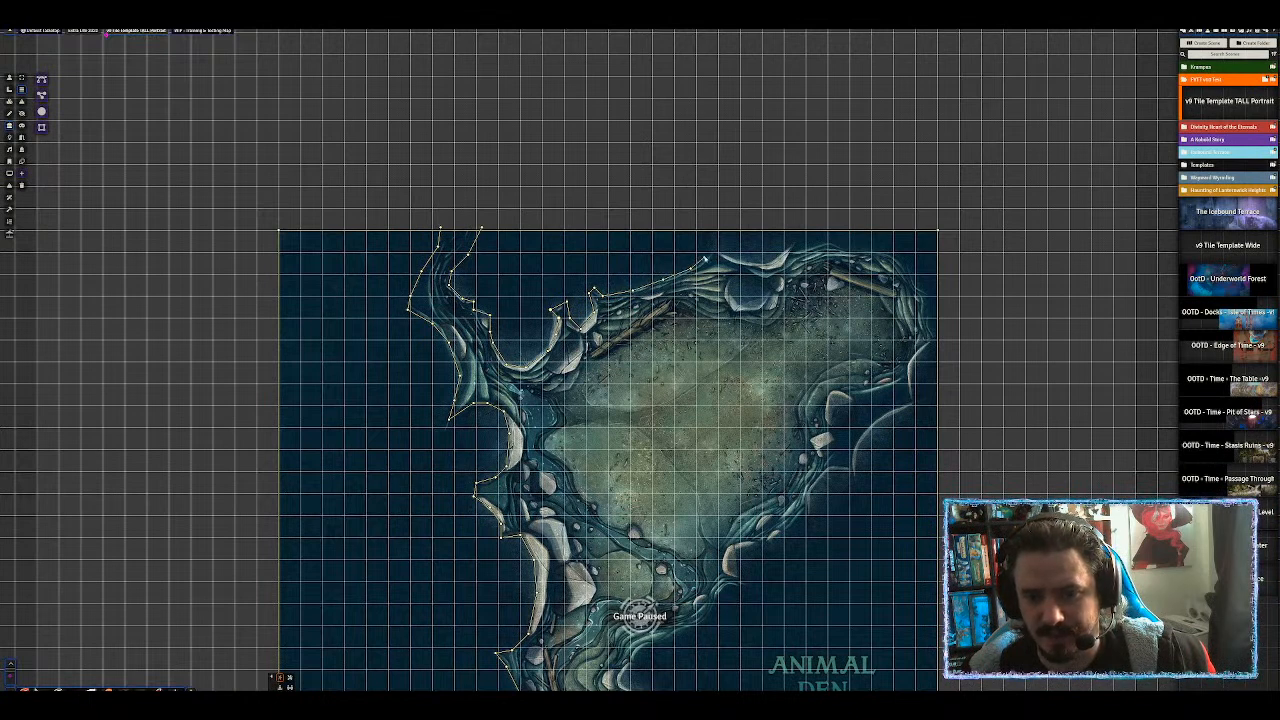
pyautogui.click(710, 253)
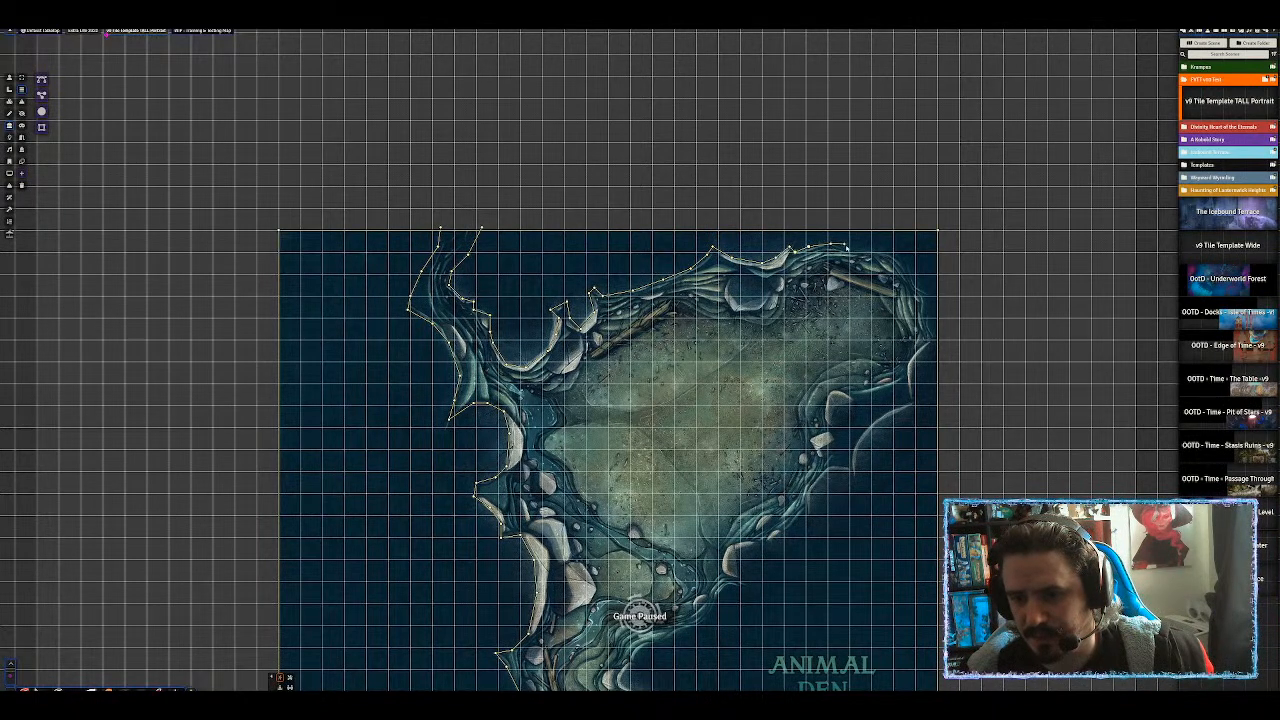
pyautogui.keyDown('ctrl'); pyautogui.click(844, 249); pyautogui.keyUp('ctrl')
pyautogui.keyDown('ctrl'); pyautogui.click(877, 249); pyautogui.keyUp('ctrl')
pyautogui.keyDown('ctrl'); pyautogui.click(902, 258); pyautogui.keyUp('ctrl')
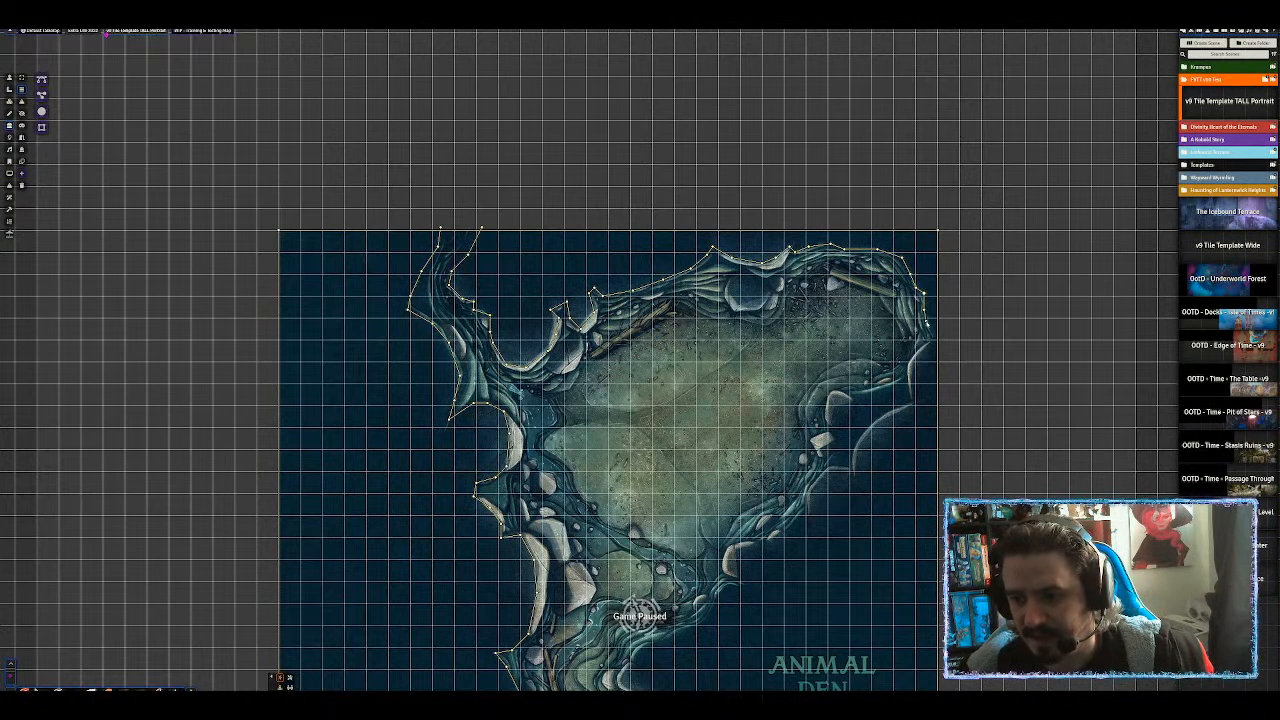
pyautogui.keyDown('ctrl'); pyautogui.click(885, 390); pyautogui.keyUp('ctrl')
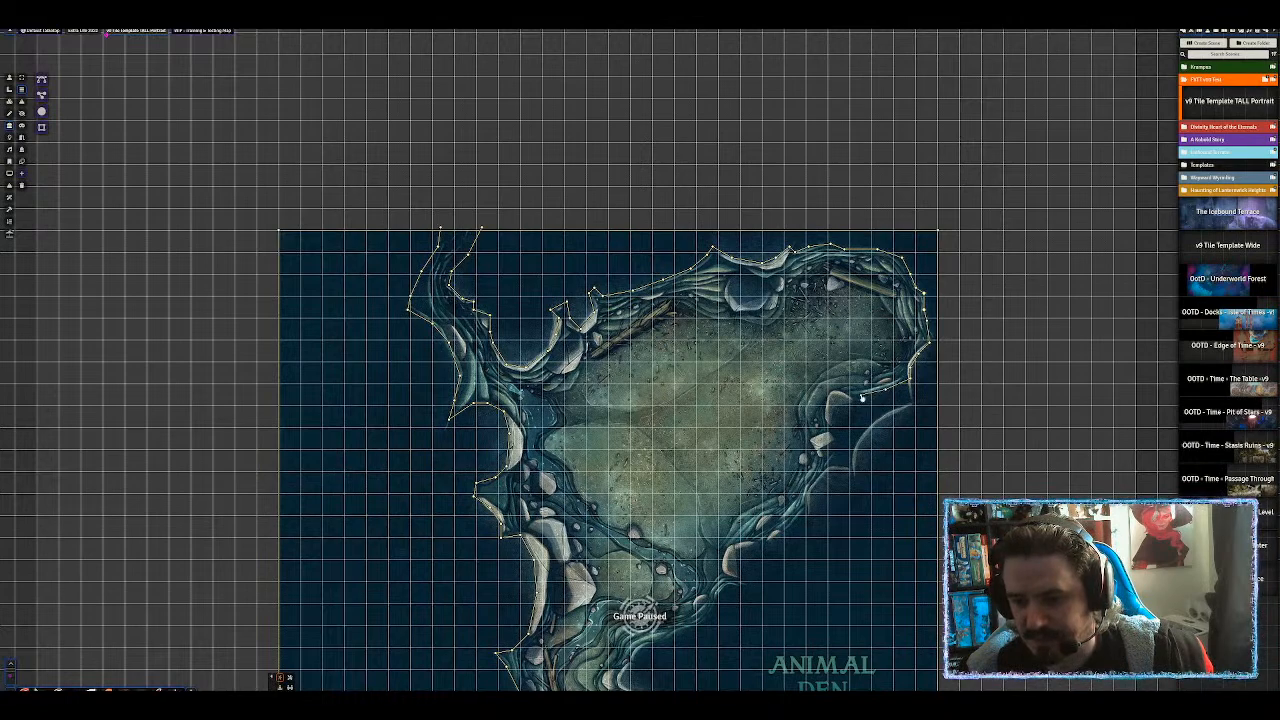
pyautogui.click(864, 395)
# Try a long wall down the eastern shore, then cancel the pending segment.
pyautogui.moveTo(864, 395); pyautogui.dragTo(619, 255)
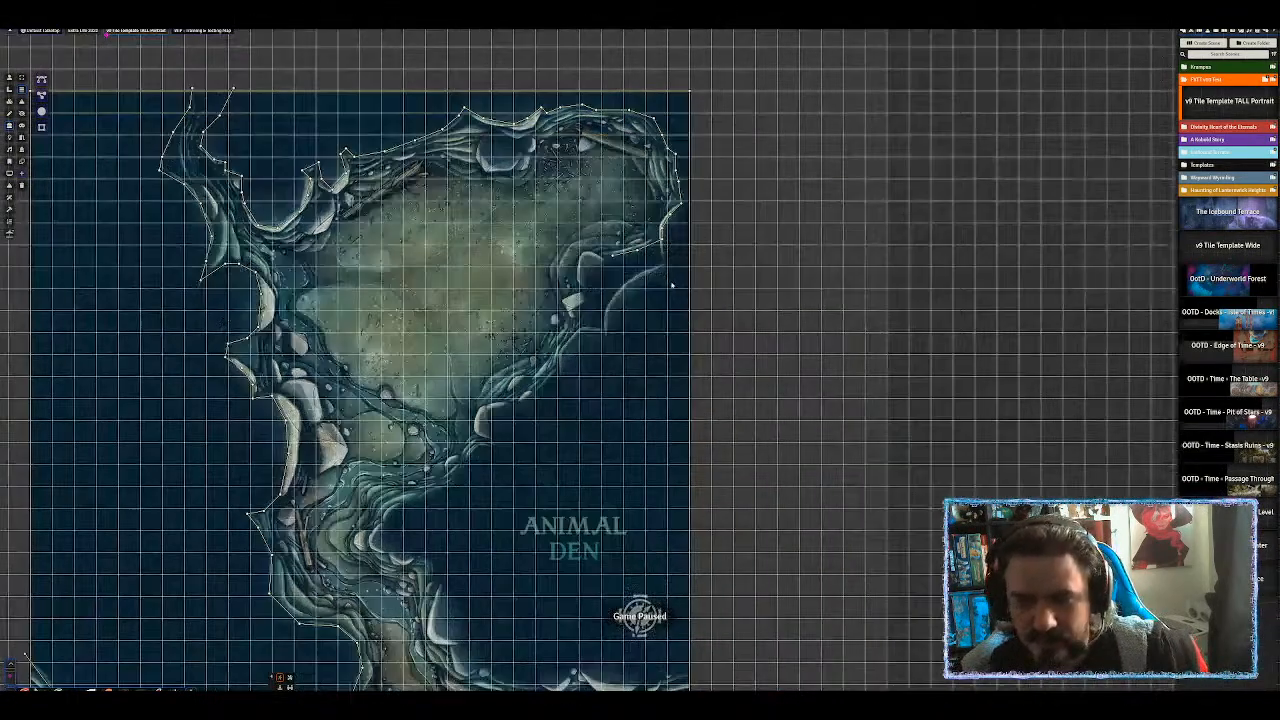
pyautogui.scroll(4, 620, 256)
pyautogui.moveTo(488, 268); pyautogui.dragTo(453, 276)
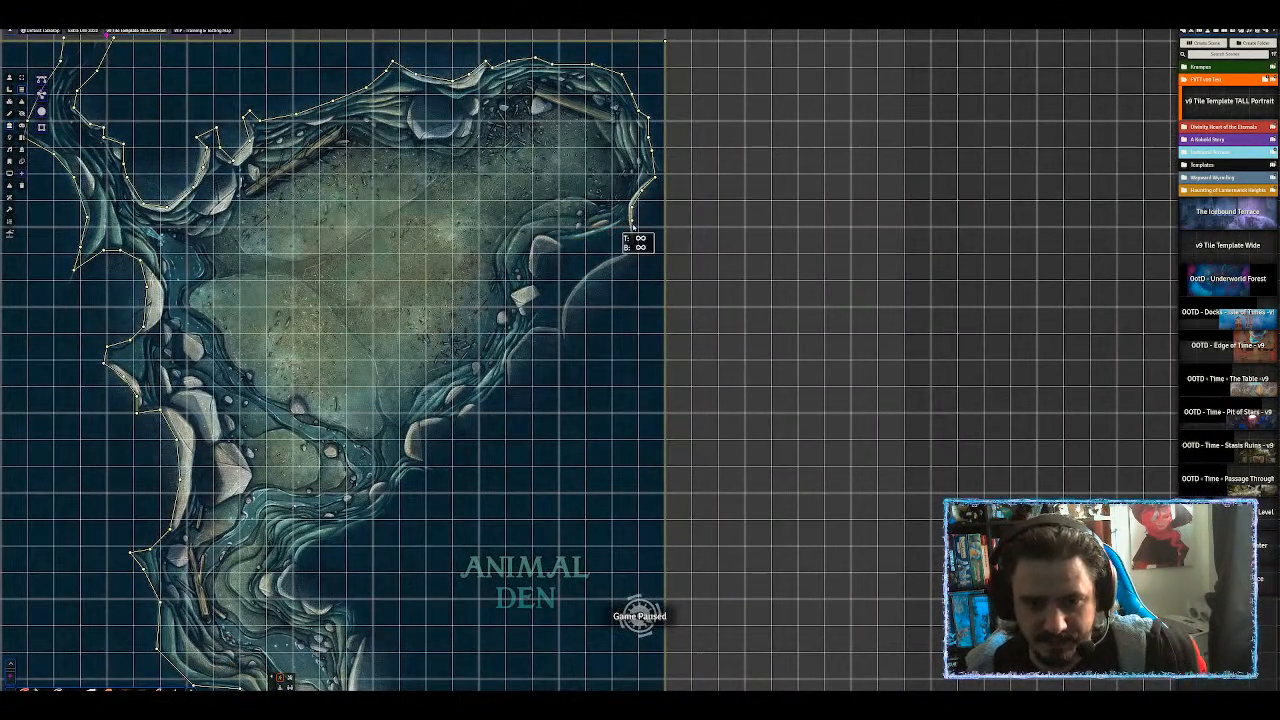
pyautogui.moveTo(622, 260)
pyautogui.mouseDown()
pyautogui.moveTo(586, 280)
pyautogui.moveTo(562, 340)
pyautogui.moveTo(516, 346)
pyautogui.moveTo(511, 388)
pyautogui.moveTo(420, 427)
pyautogui.moveTo(428, 480)
pyautogui.moveTo(396, 488)
pyautogui.moveTo(376, 522)
pyautogui.moveTo(299, 567)
pyautogui.moveTo(266, 553)
pyautogui.mouseUp()
pyautogui.rightClick(266, 553)
# Trace a wall down the shoreline below the Animal Den label.
pyautogui.moveTo(422, 521); pyautogui.dragTo(575, 116)
pyautogui.scroll(4, 560, 120)
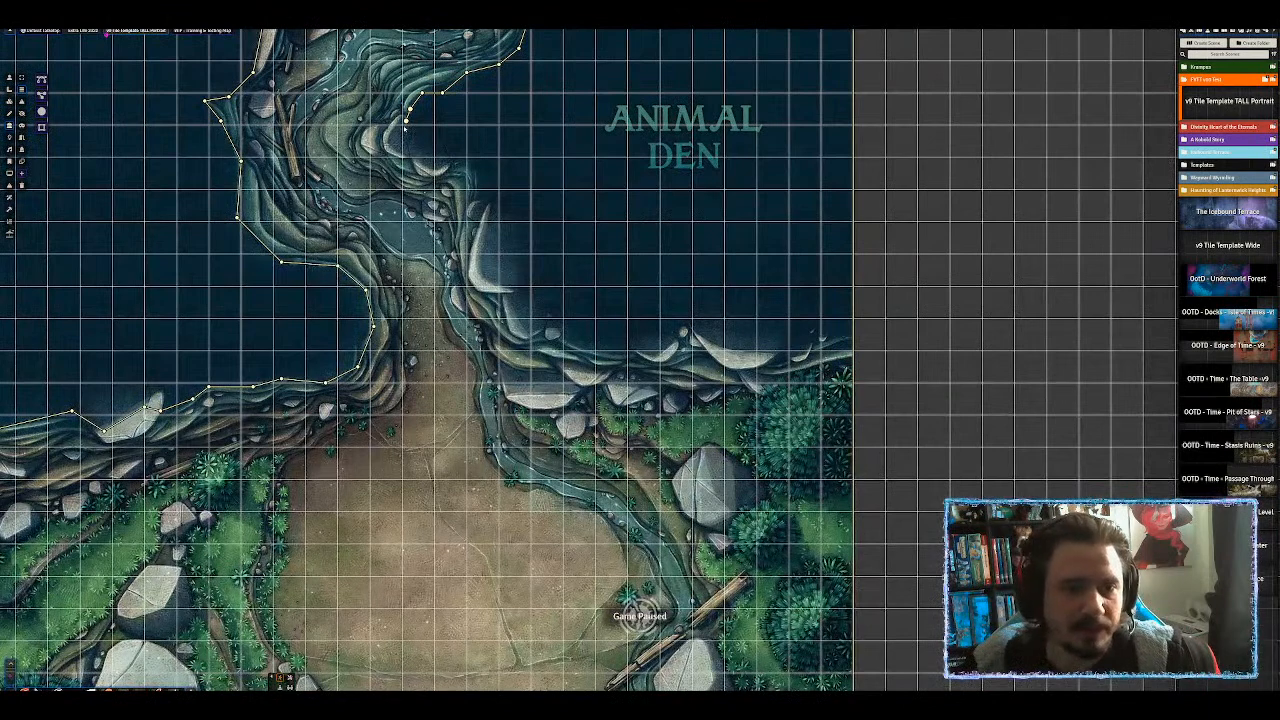
pyautogui.keyDown('ctrl'); pyautogui.click(406, 150); pyautogui.keyUp('ctrl')
pyautogui.keyDown('ctrl'); pyautogui.click(434, 165); pyautogui.keyUp('ctrl')
pyautogui.keyDown('ctrl'); pyautogui.click(463, 157); pyautogui.keyUp('ctrl')
pyautogui.keyDown('ctrl'); pyautogui.click(478, 160); pyautogui.keyUp('ctrl')
pyautogui.keyDown('ctrl'); pyautogui.click(486, 183); pyautogui.keyUp('ctrl')
pyautogui.keyDown('ctrl'); pyautogui.click(484, 204); pyautogui.keyUp('ctrl')
pyautogui.keyDown('ctrl'); pyautogui.click(495, 209); pyautogui.keyUp('ctrl')
pyautogui.keyDown('ctrl'); pyautogui.click(503, 241); pyautogui.keyUp('ctrl')
pyautogui.keyDown('ctrl'); pyautogui.click(515, 265); pyautogui.keyUp('ctrl')
# Extend the shoreline wall right and anchor it at the map's right edge.
pyautogui.keyDown('ctrl'); pyautogui.click(526, 296); pyautogui.keyUp('ctrl')
pyautogui.keyDown('ctrl'); pyautogui.click(547, 307); pyautogui.keyUp('ctrl')
pyautogui.keyDown('ctrl'); pyautogui.click(575, 321); pyautogui.keyUp('ctrl')
pyautogui.keyDown('ctrl'); pyautogui.click(605, 332); pyautogui.keyUp('ctrl')
pyautogui.keyDown('ctrl'); pyautogui.click(639, 334); pyautogui.keyUp('ctrl')
pyautogui.keyDown('ctrl'); pyautogui.click(676, 326); pyautogui.keyUp('ctrl')
pyautogui.keyDown('ctrl'); pyautogui.click(692, 314); pyautogui.keyUp('ctrl')
pyautogui.keyDown('ctrl'); pyautogui.click(732, 314); pyautogui.keyUp('ctrl')
pyautogui.keyDown('ctrl'); pyautogui.click(768, 311); pyautogui.keyUp('ctrl')
pyautogui.keyDown('ctrl'); pyautogui.click(790, 322); pyautogui.keyUp('ctrl')
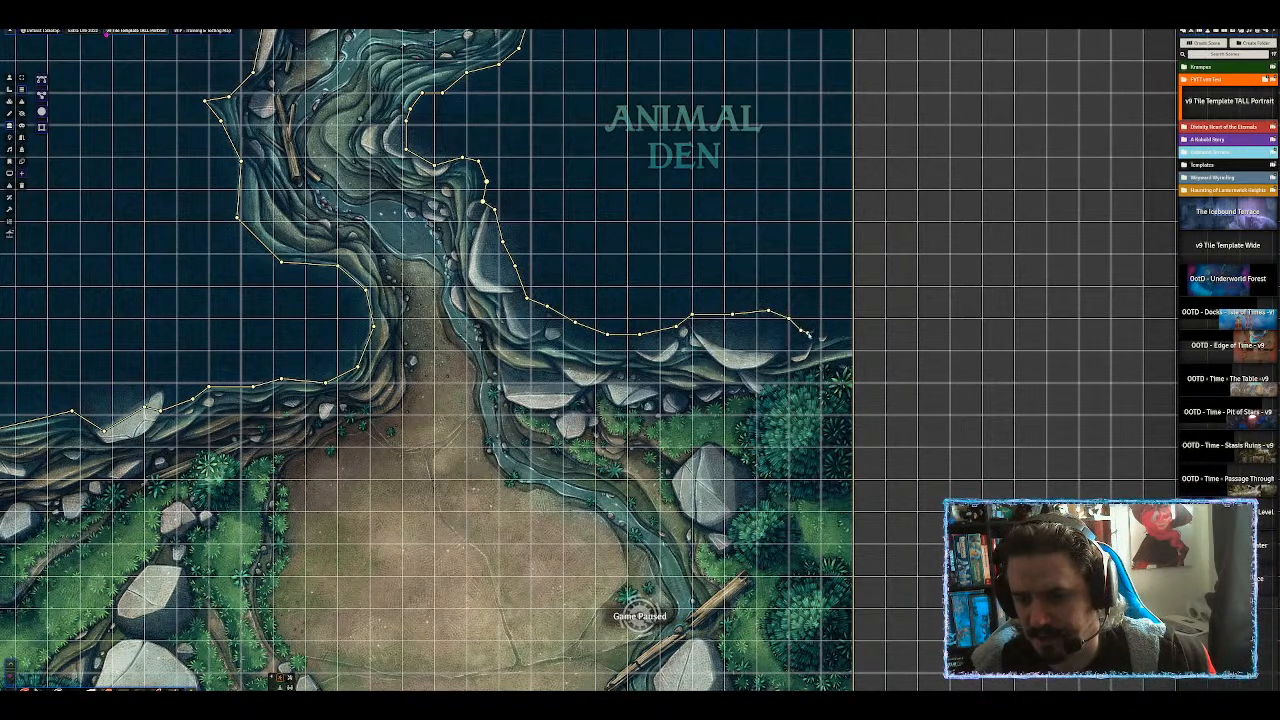
pyautogui.keyDown('ctrl'); pyautogui.click(817, 334); pyautogui.keyUp('ctrl')
pyautogui.keyDown('ctrl'); pyautogui.click(833, 330); pyautogui.keyUp('ctrl')
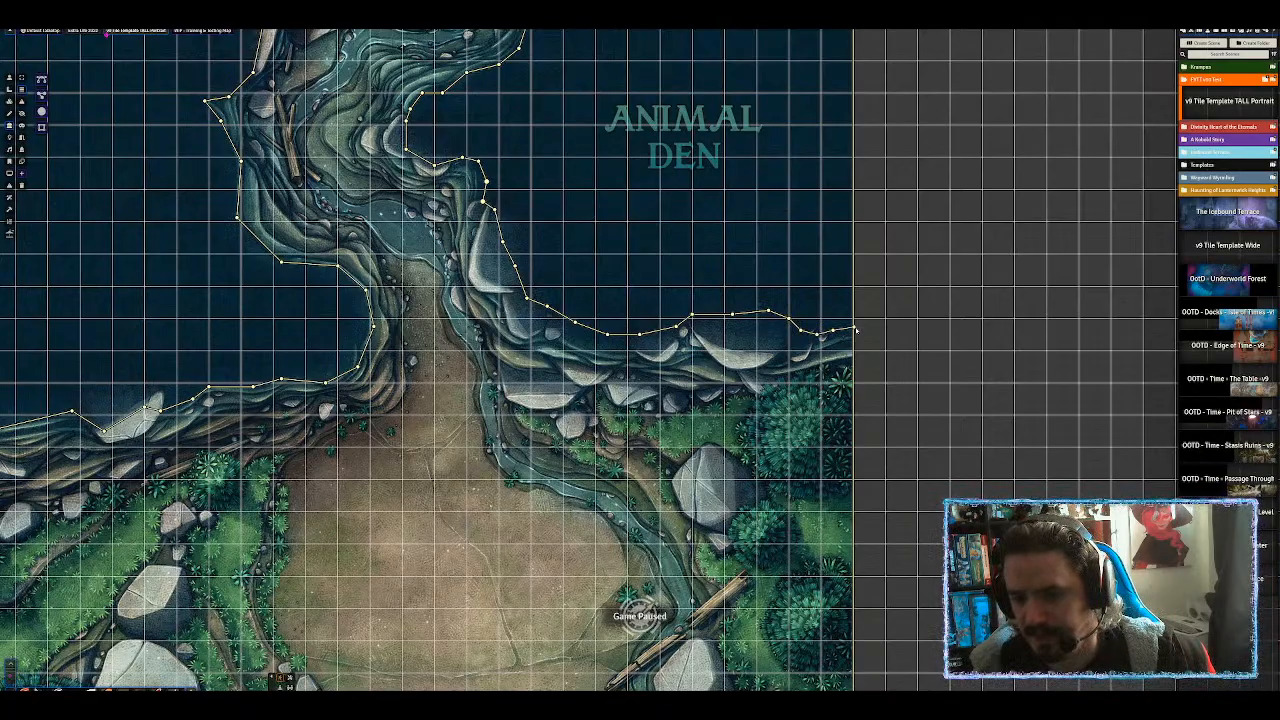
pyautogui.click(856, 331)
pyautogui.scroll(-8, 856, 331)
# Pan to the clearing and start a wall along the lower left riverbank.
pyautogui.moveTo(463, 485); pyautogui.dragTo(569, 282)
pyautogui.moveTo(673, 297); pyautogui.dragTo(727, 459)
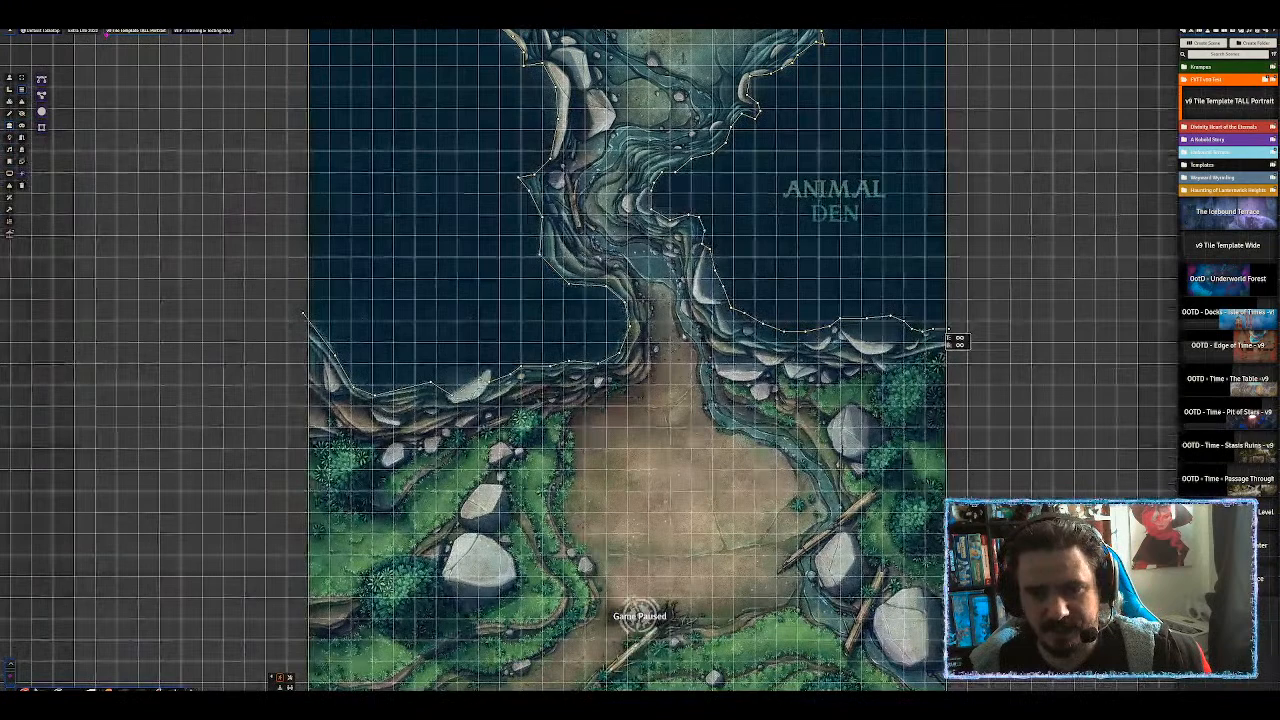
pyautogui.scroll(-5, 727, 459)
pyautogui.moveTo(773, 193); pyautogui.dragTo(752, 285)
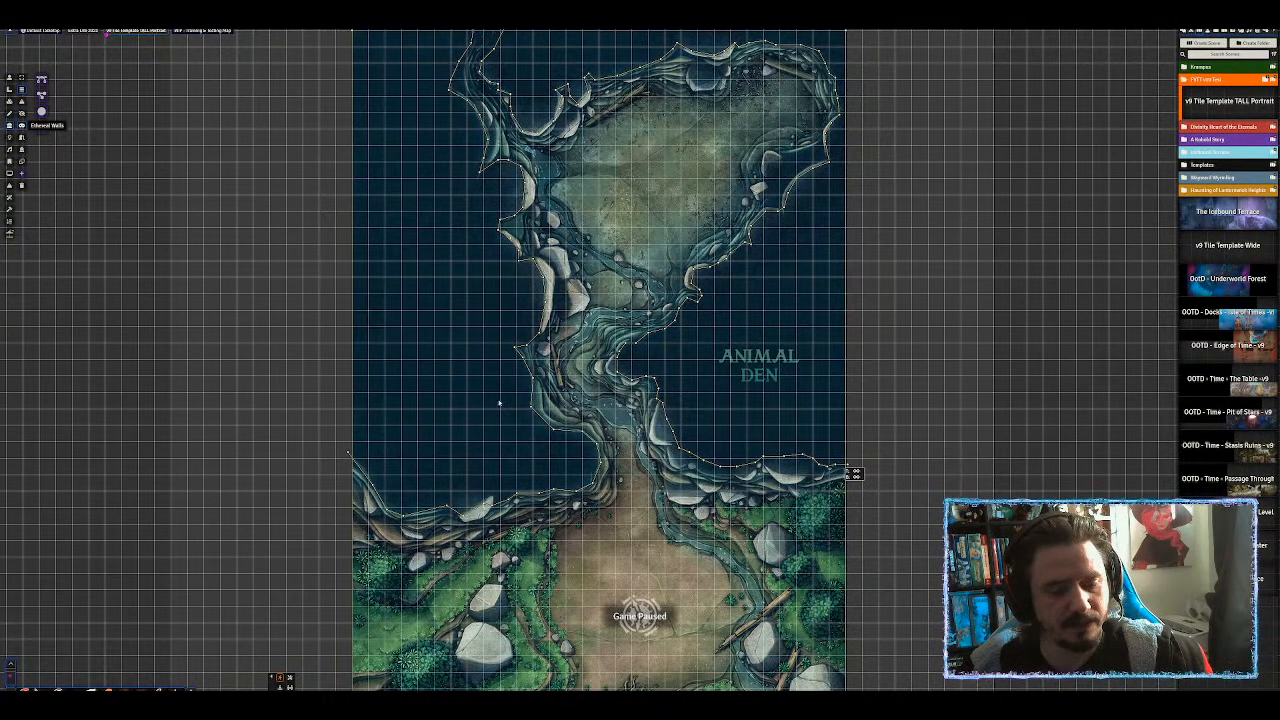
pyautogui.moveTo(434, 312); pyautogui.dragTo(361, 108)
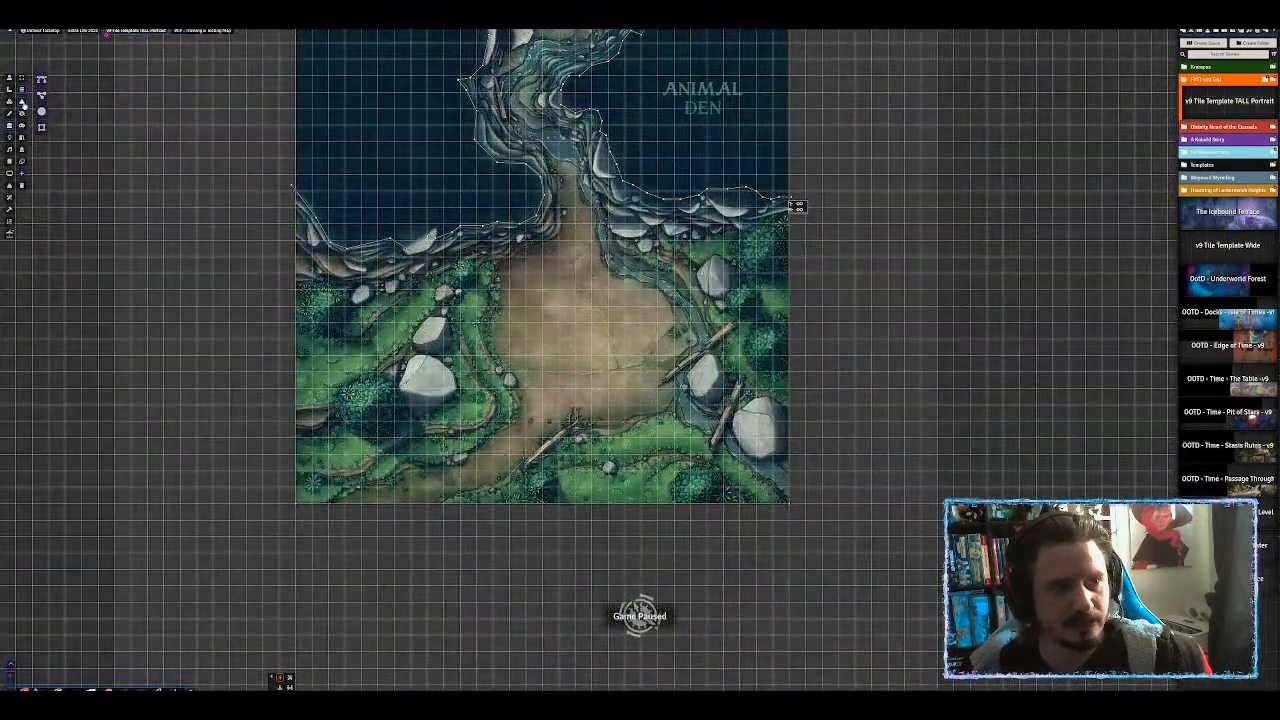
pyautogui.scroll(11, 385, 253)
pyautogui.moveTo(385, 253); pyautogui.dragTo(583, 238)
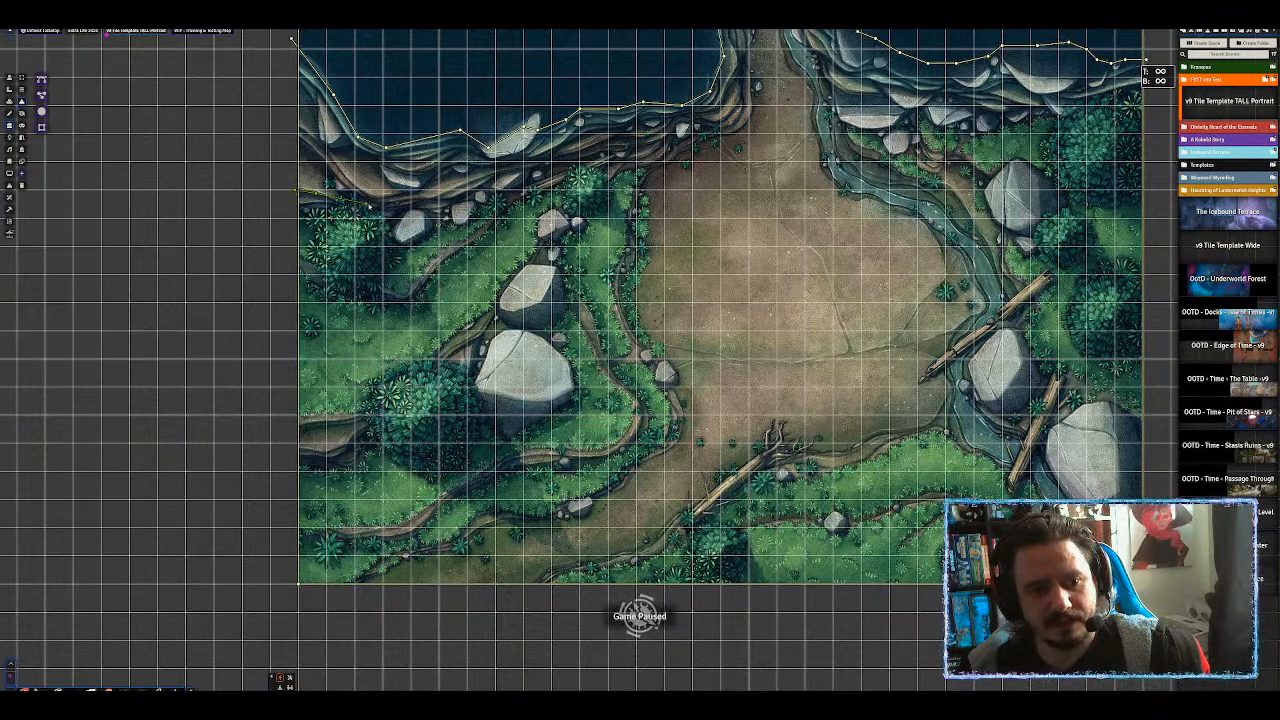
pyautogui.keyDown('ctrl'); pyautogui.click(372, 205); pyautogui.keyUp('ctrl')
pyautogui.keyDown('ctrl'); pyautogui.click(425, 204); pyautogui.keyUp('ctrl')
pyautogui.keyDown('ctrl'); pyautogui.click(474, 187); pyautogui.keyUp('ctrl')
# Extend the lower-bank wall rightward toward the central path.
pyautogui.keyDown('ctrl'); pyautogui.click(519, 168); pyautogui.keyUp('ctrl')
pyautogui.keyDown('ctrl'); pyautogui.click(562, 157); pyautogui.keyUp('ctrl')
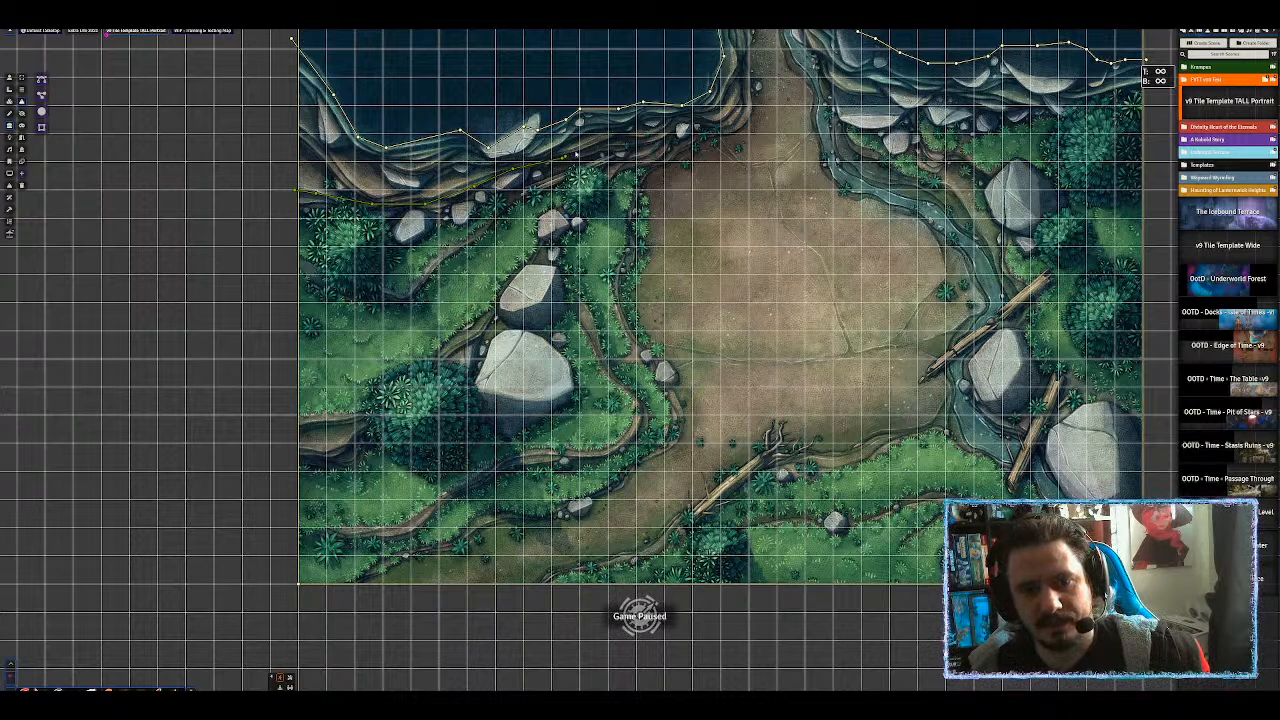
pyautogui.keyDown('ctrl'); pyautogui.click(618, 134); pyautogui.keyUp('ctrl')
pyautogui.keyDown('ctrl'); pyautogui.click(656, 135); pyautogui.keyUp('ctrl')
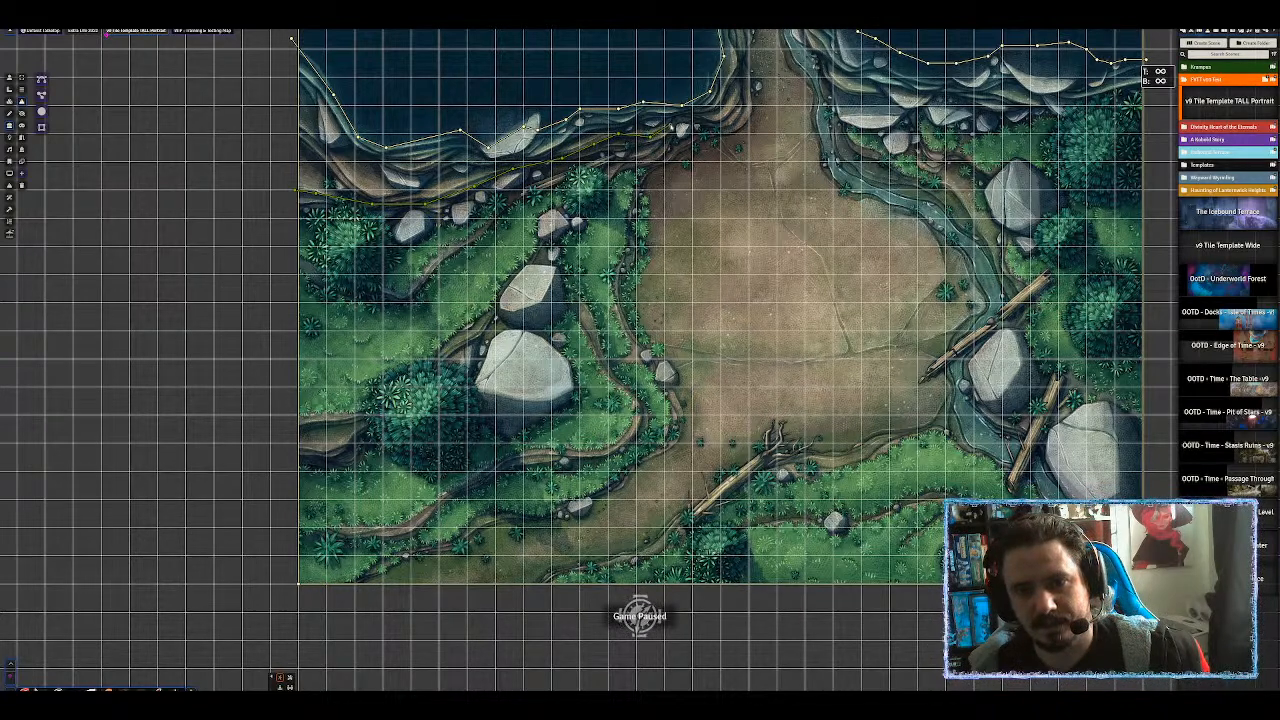
pyautogui.keyDown('ctrl'); pyautogui.click(680, 121); pyautogui.keyUp('ctrl')
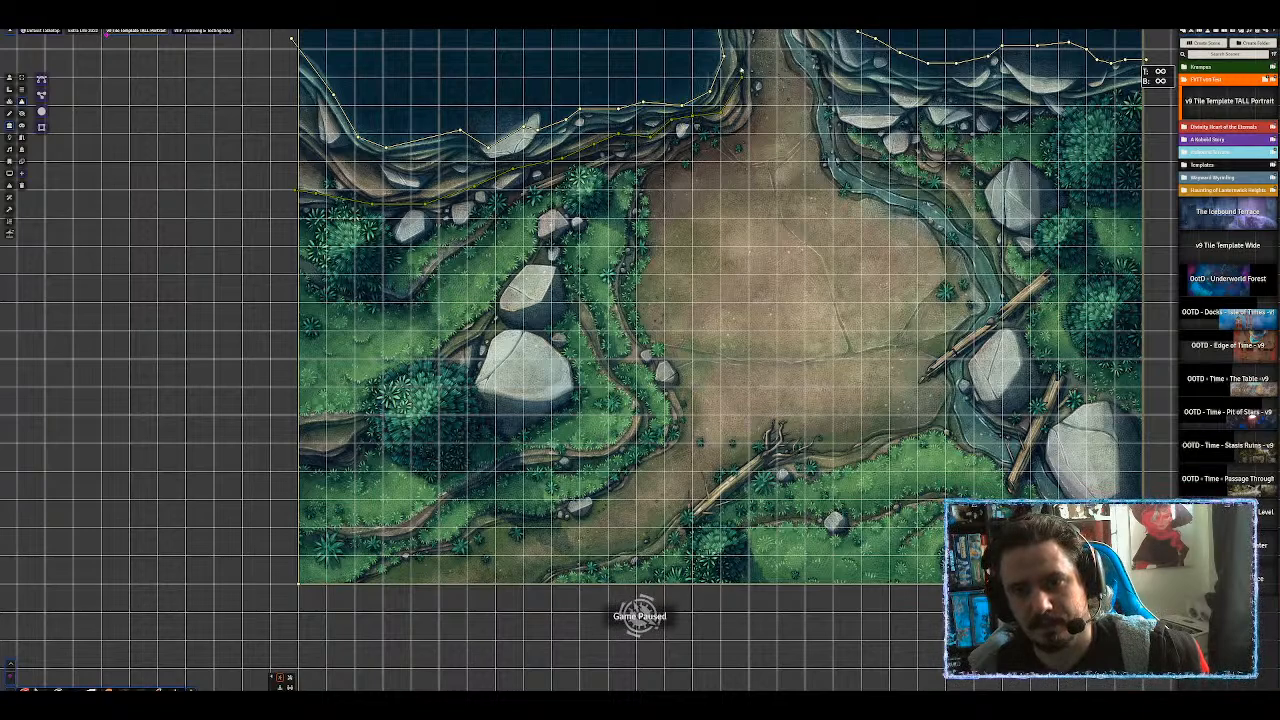
# Extend the wall points up the river's banks toward the northern pool.
pyautogui.scroll(-1, 753, 41)
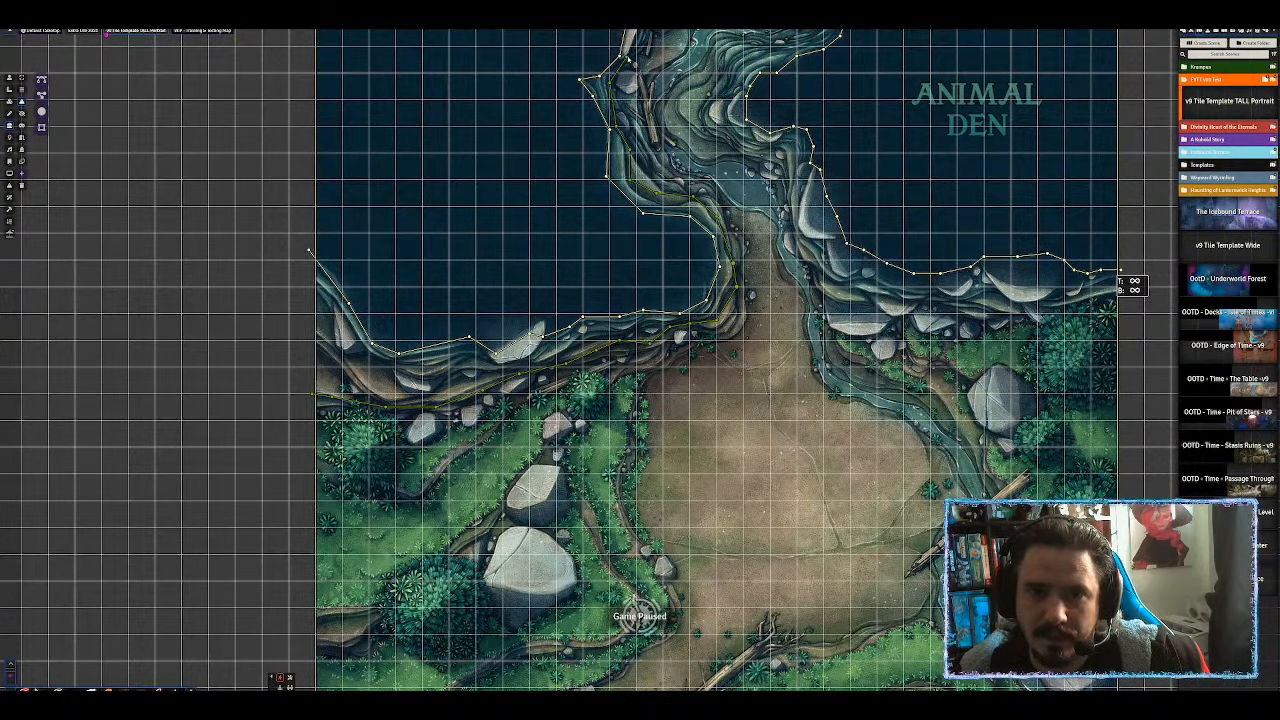
pyautogui.scroll(-1, 638, 38)
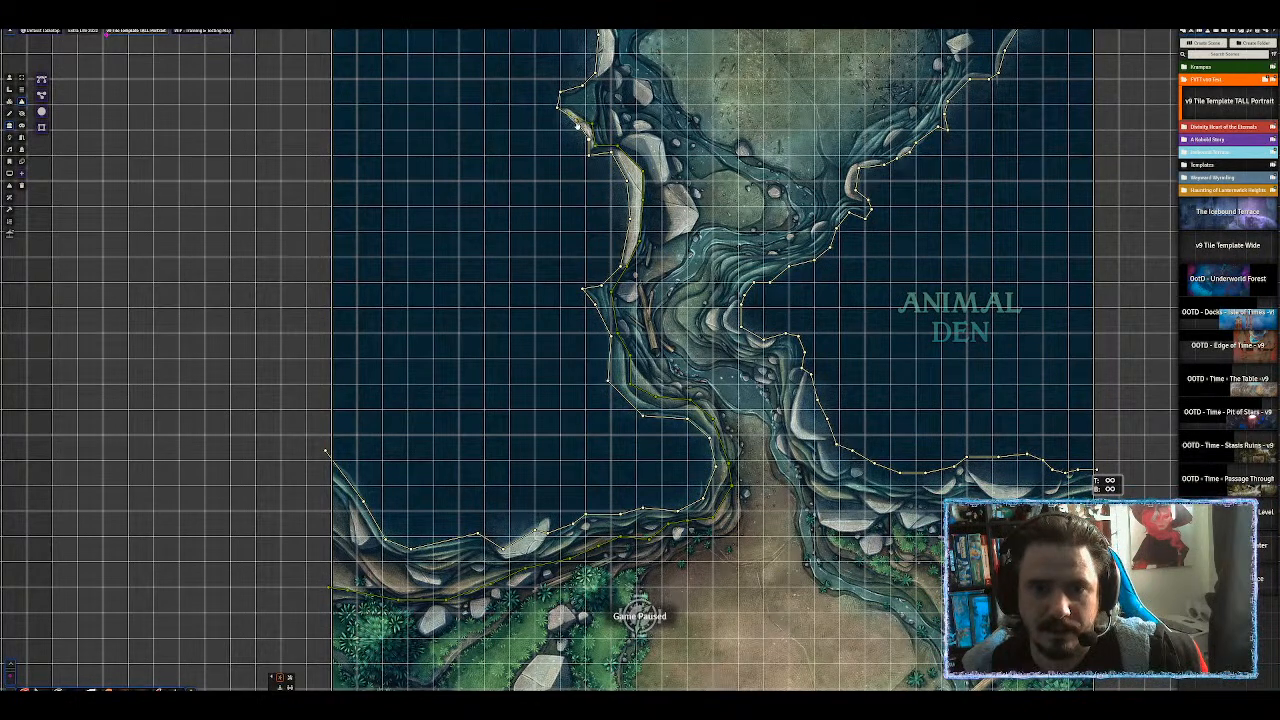
pyautogui.moveTo(643, 88); pyautogui.dragTo(602, 172)
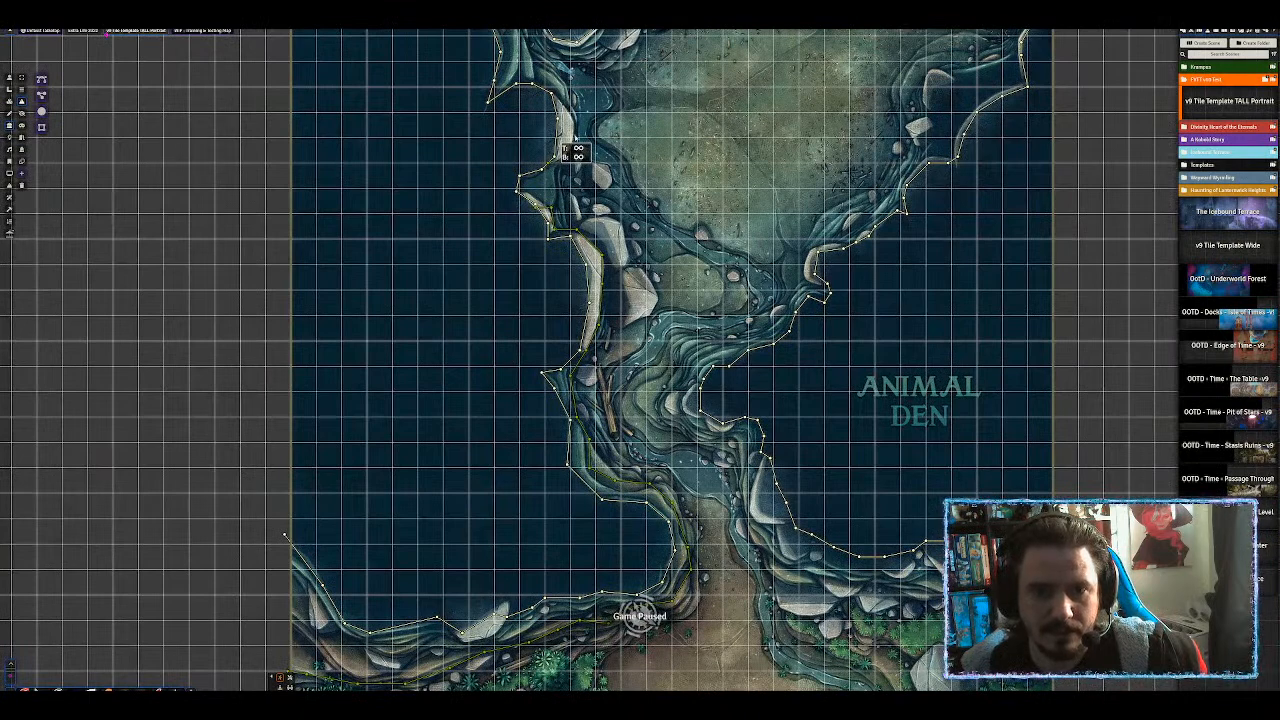
pyautogui.moveTo(562, 138); pyautogui.dragTo(582, 252)
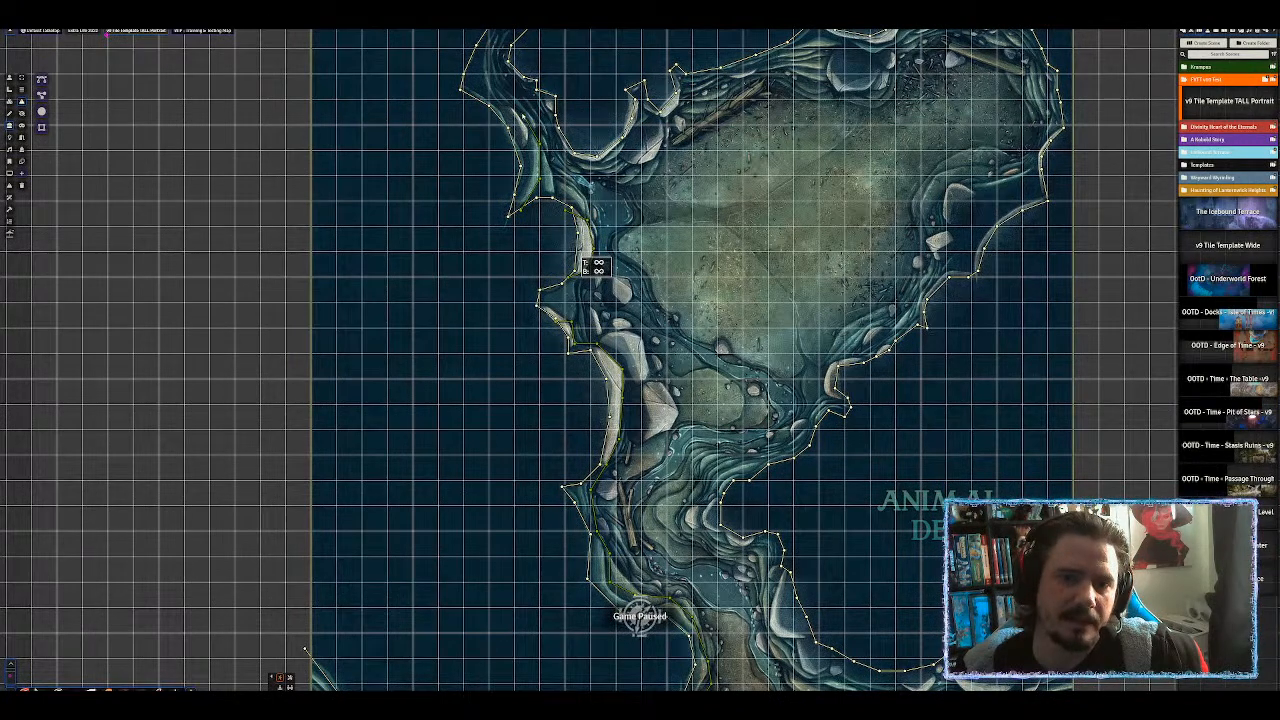
pyautogui.keyDown('ctrl'); pyautogui.click(497, 43); pyautogui.keyUp('ctrl')
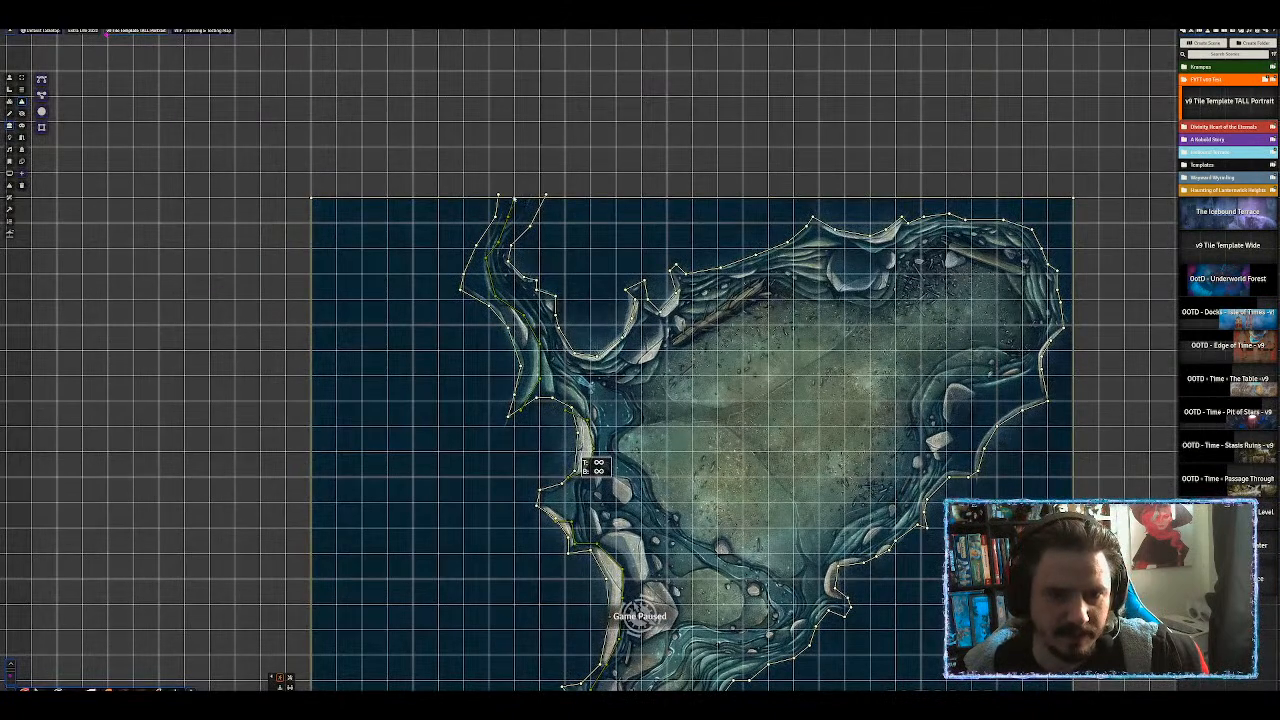
pyautogui.moveTo(616, 232); pyautogui.dragTo(571, 147)
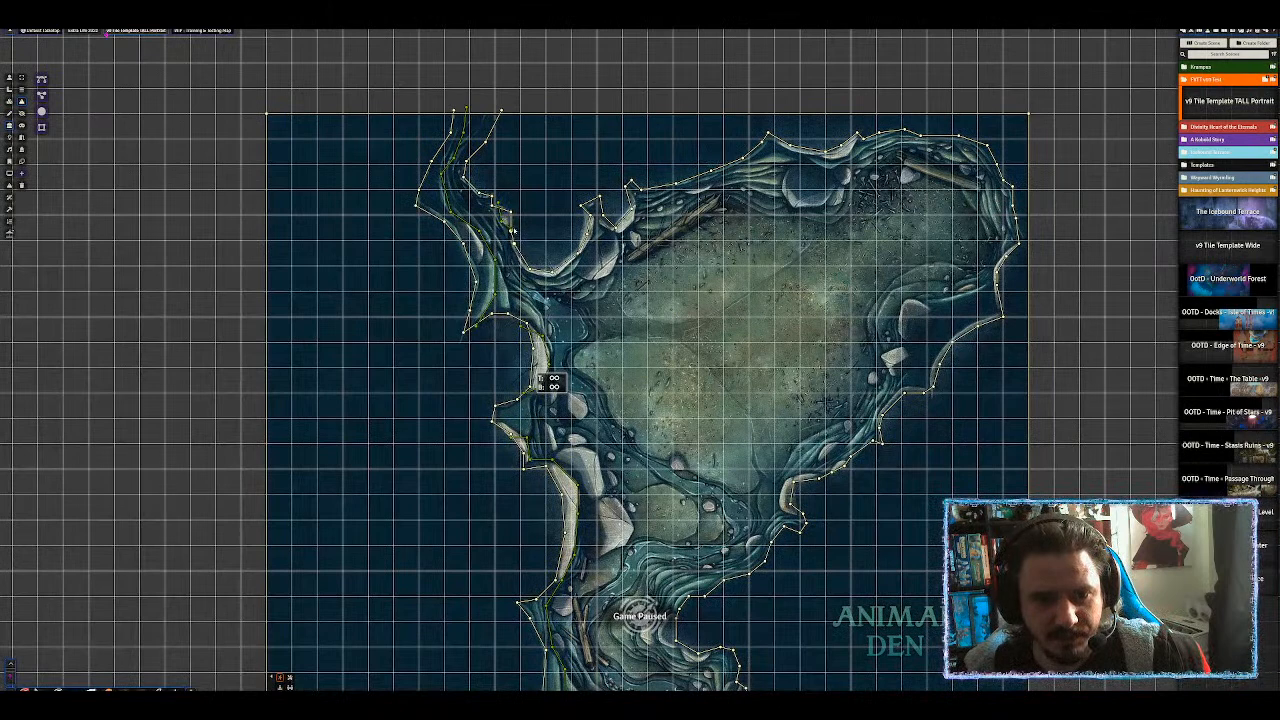
pyautogui.moveTo(614, 306); pyautogui.dragTo(605, 242)
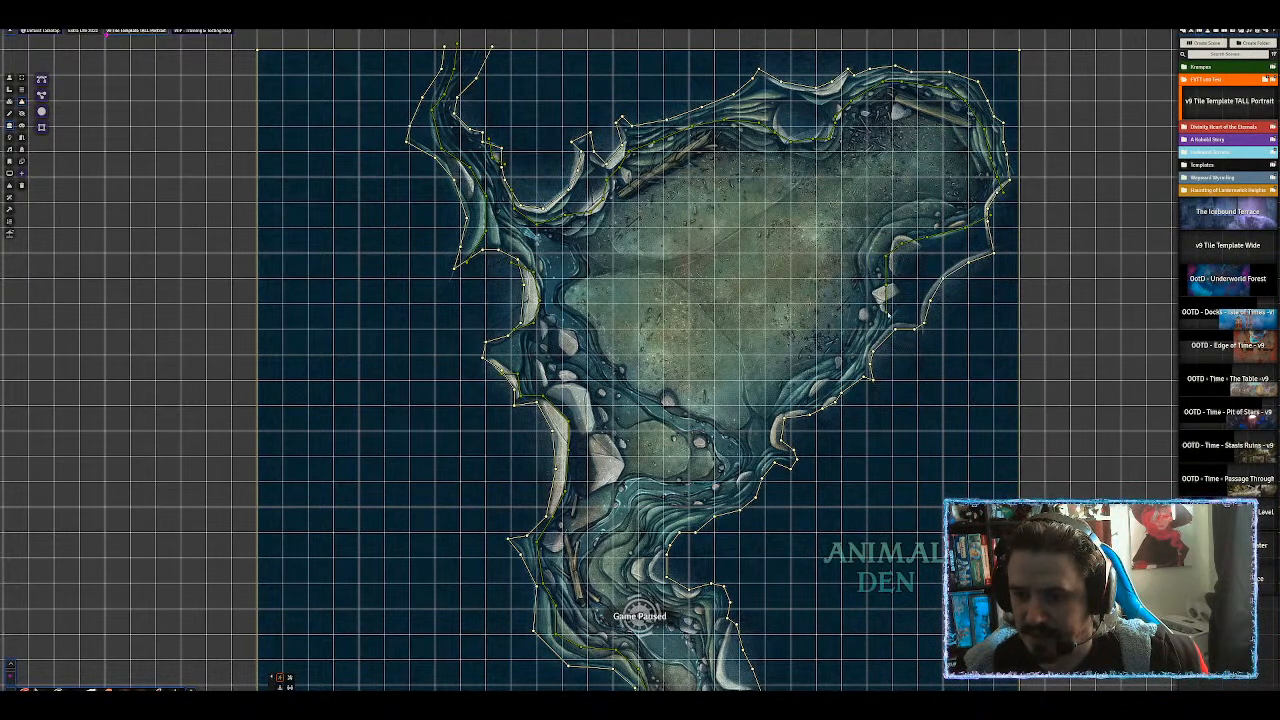
pyautogui.moveTo(887, 514); pyautogui.dragTo(906, 274)
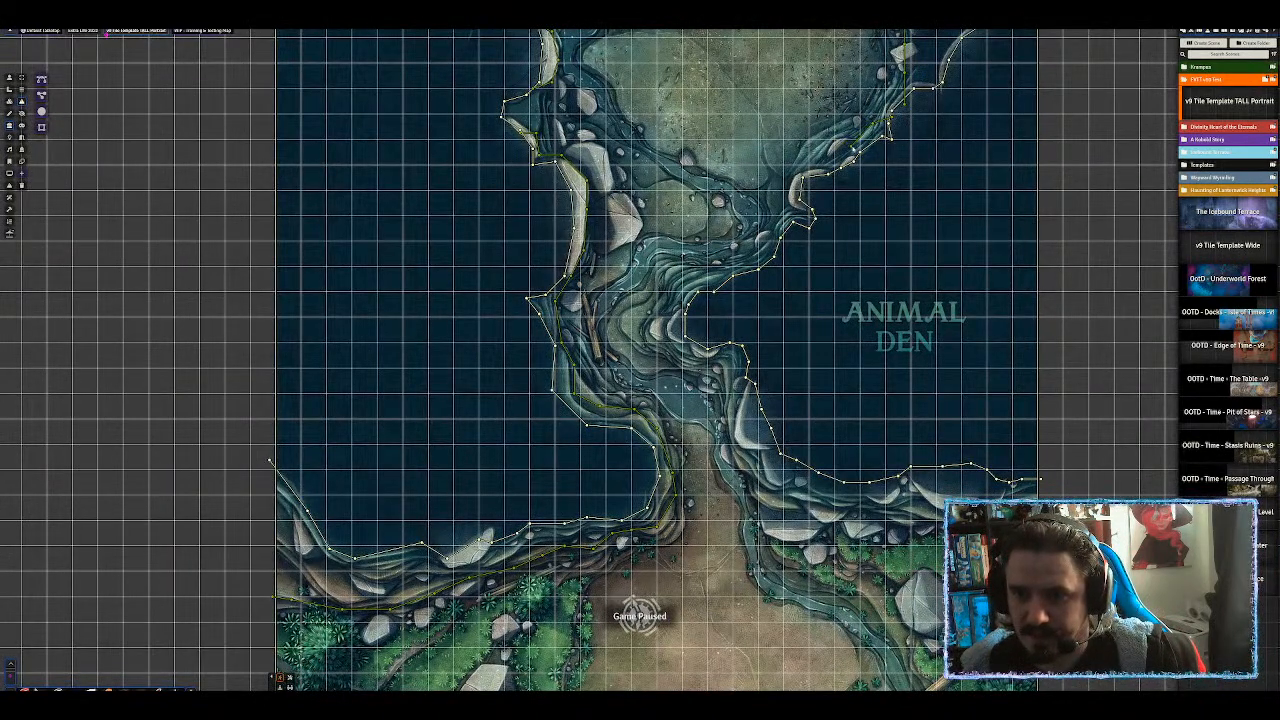
pyautogui.moveTo(834, 251); pyautogui.dragTo(867, 179)
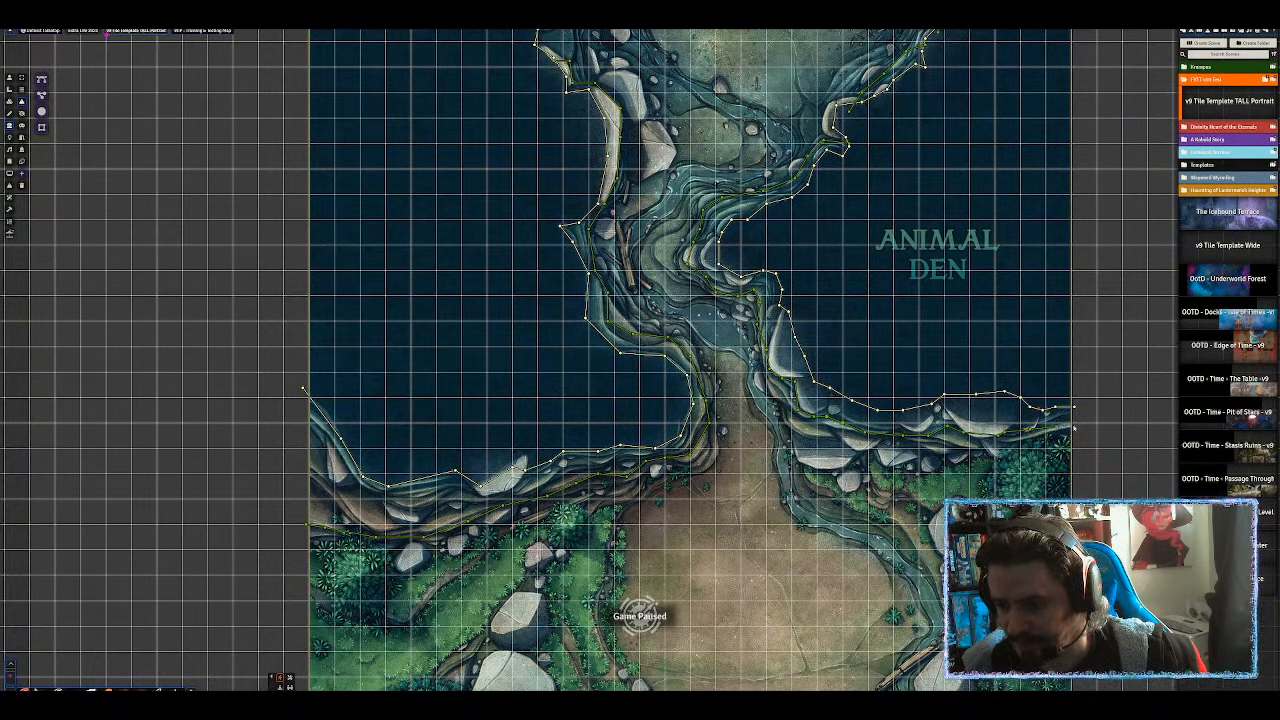
# Draw closed wall outlines around the small and large boulders on the clearing's left side.
pyautogui.moveTo(710, 685); pyautogui.dragTo(707, 434)
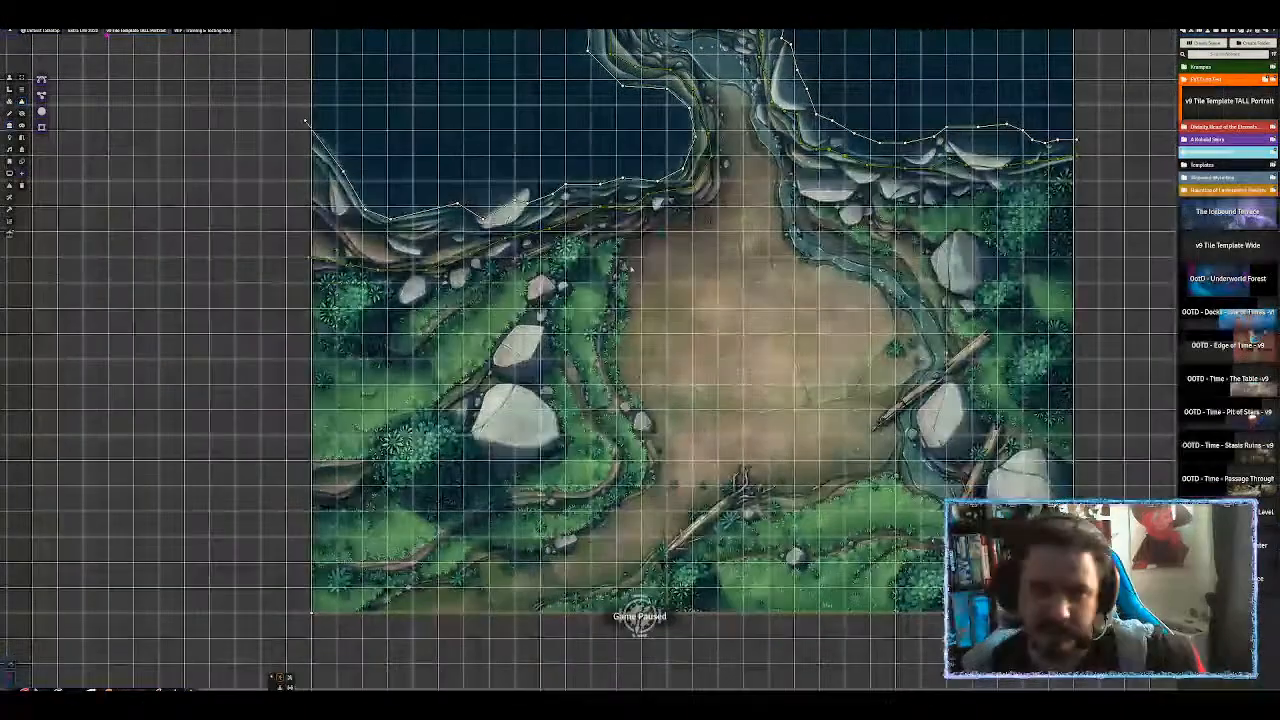
pyautogui.scroll(3, 707, 434)
pyautogui.moveTo(790, 286); pyautogui.dragTo(656, 289)
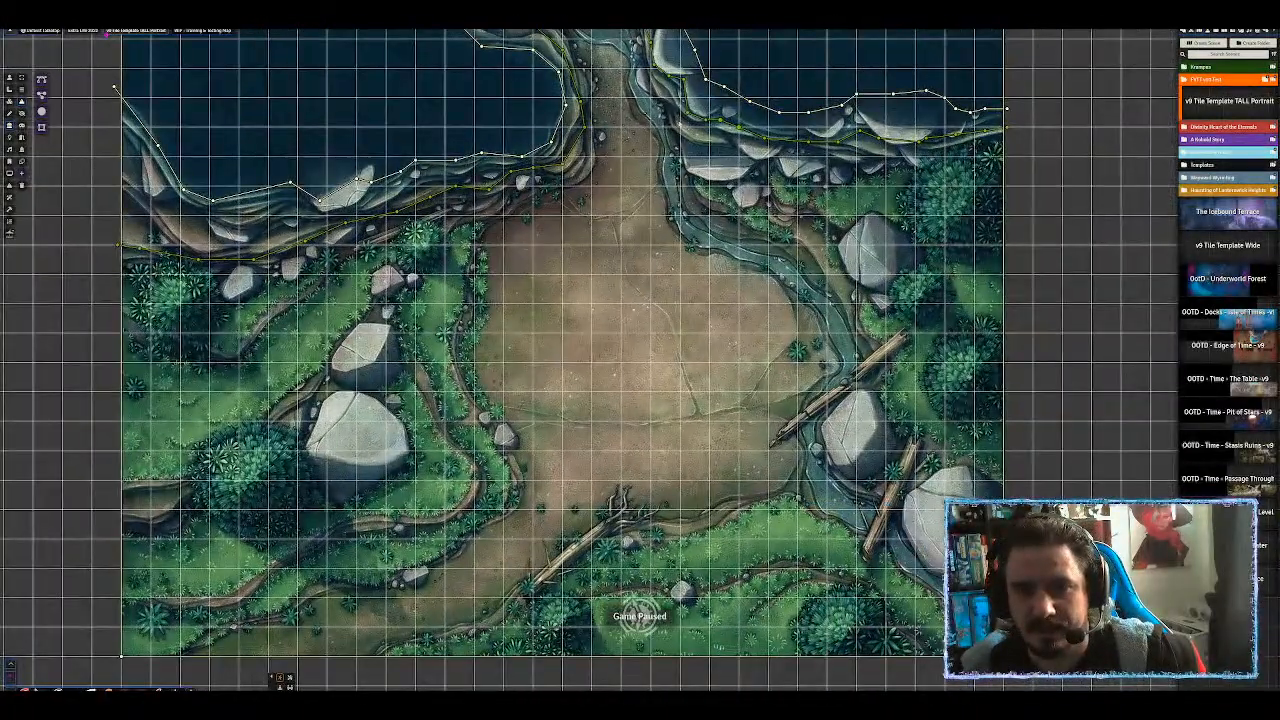
pyautogui.moveTo(640, 400); pyautogui.dragTo(669, 288)
pyautogui.scroll(-4, 669, 288)
pyautogui.moveTo(540, 330); pyautogui.dragTo(749, 385)
pyautogui.scroll(7, 741, 319)
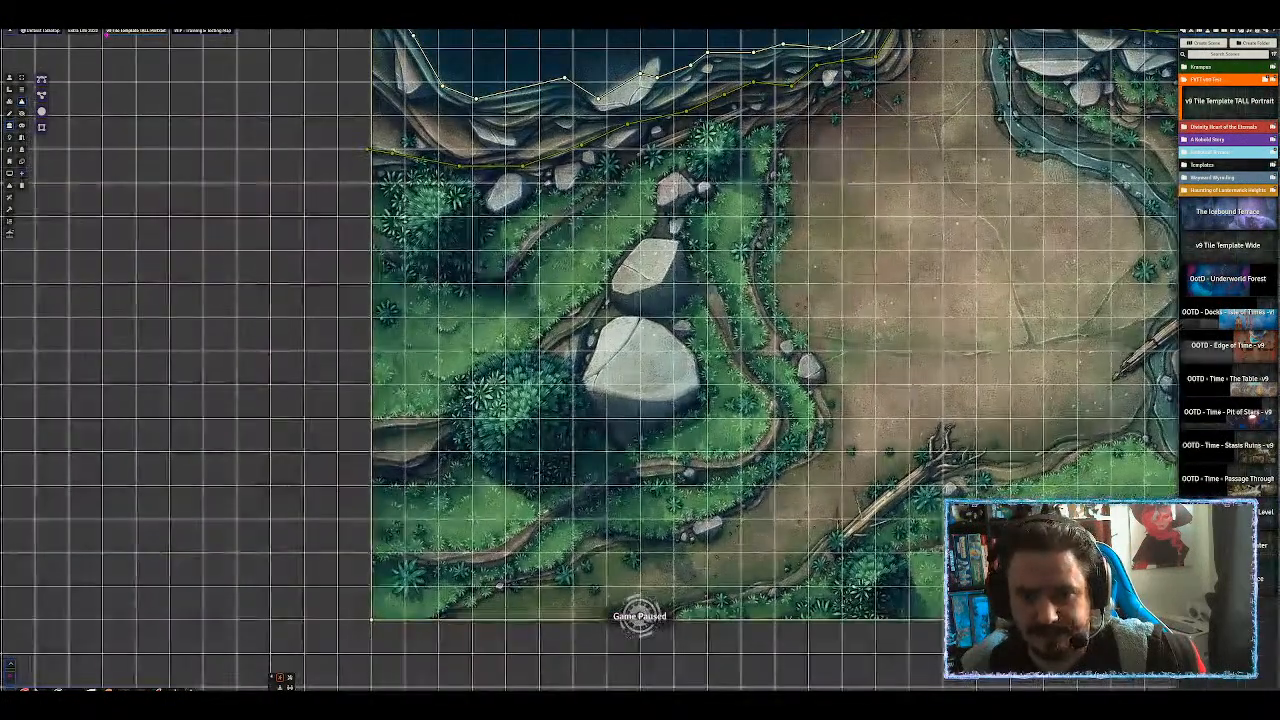
pyautogui.moveTo(676, 254)
pyautogui.mouseDown()
pyautogui.moveTo(638, 252)
pyautogui.moveTo(614, 294)
pyautogui.moveTo(625, 308)
pyautogui.moveTo(675, 305)
pyautogui.moveTo(766, 155)
pyautogui.mouseUp()
pyautogui.keyDown('ctrl'); pyautogui.click(686, 290); pyautogui.keyUp('ctrl')
pyautogui.click(679, 250)
pyautogui.moveTo(736, 228)
pyautogui.mouseDown()
pyautogui.moveTo(688, 240)
pyautogui.moveTo(679, 326)
pyautogui.moveTo(712, 343)
pyautogui.moveTo(770, 308)
pyautogui.moveTo(776, 284)
pyautogui.mouseUp()
pyautogui.keyDown('ctrl'); pyautogui.click(776, 281); pyautogui.keyUp('ctrl')
pyautogui.keyDown('ctrl'); pyautogui.click(769, 255); pyautogui.keyUp('ctrl')
pyautogui.click(736, 230)
# Wall the edges of the right-hand boulders, then zoom out to the whole map.
pyautogui.moveTo(960, 266); pyautogui.dragTo(378, 252)
pyautogui.moveTo(858, 308)
pyautogui.mouseDown()
pyautogui.moveTo(800, 312)
pyautogui.moveTo(773, 348)
pyautogui.moveTo(788, 392)
pyautogui.moveTo(824, 411)
pyautogui.moveTo(873, 397)
pyautogui.moveTo(863, 316)
pyautogui.mouseUp()
pyautogui.moveTo(724, 212)
pyautogui.mouseDown()
pyautogui.moveTo(688, 250)
pyautogui.moveTo(694, 284)
pyautogui.moveTo(732, 301)
pyautogui.moveTo(756, 278)
pyautogui.moveTo(746, 238)
pyautogui.moveTo(727, 214)
pyautogui.moveTo(735, 354)
pyautogui.mouseUp()
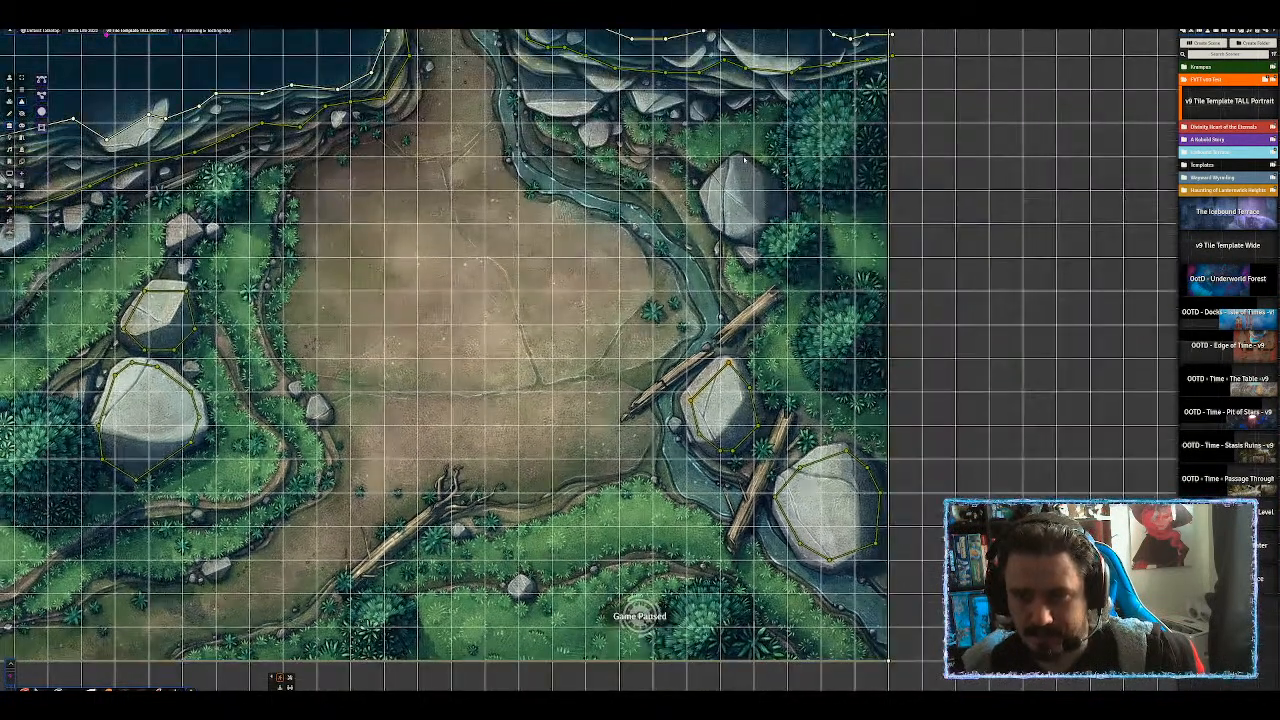
pyautogui.moveTo(737, 153)
pyautogui.mouseDown()
pyautogui.moveTo(709, 189)
pyautogui.moveTo(714, 220)
pyautogui.moveTo(755, 240)
pyautogui.moveTo(795, 205)
pyautogui.moveTo(742, 157)
pyautogui.mouseUp()
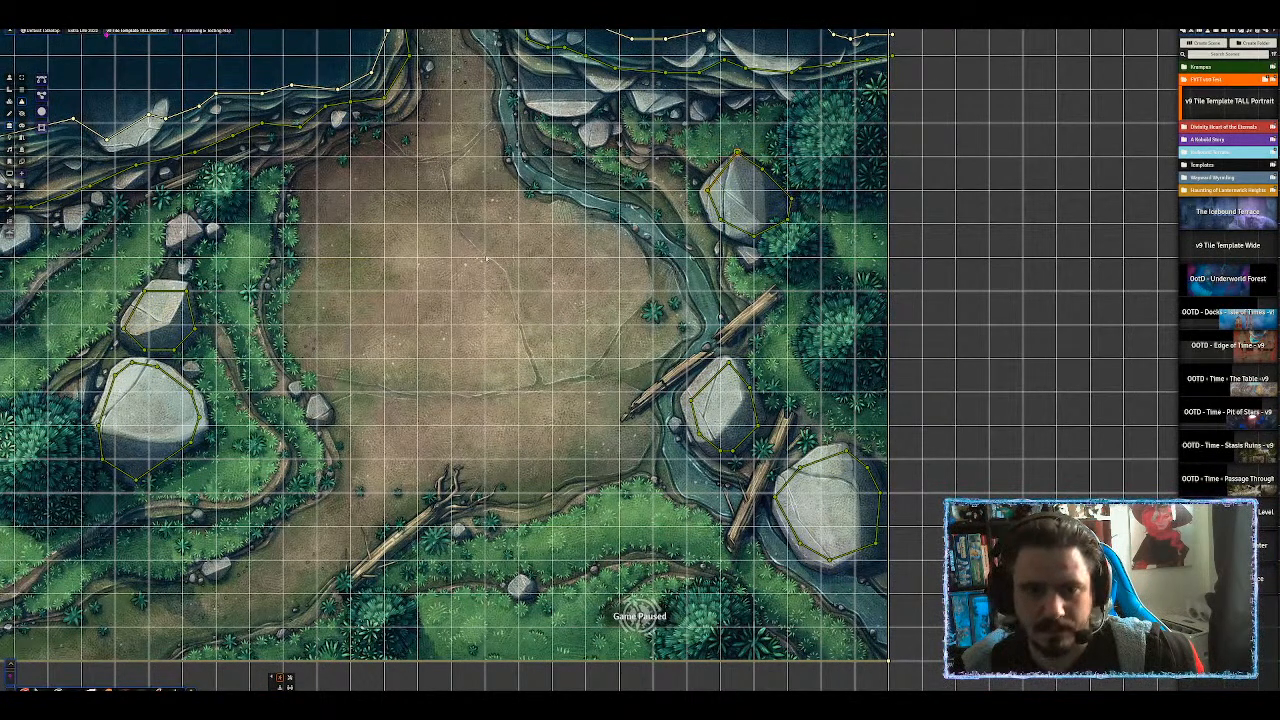
pyautogui.scroll(-5, 602, 302)
pyautogui.moveTo(1005, 336); pyautogui.dragTo(892, 281)
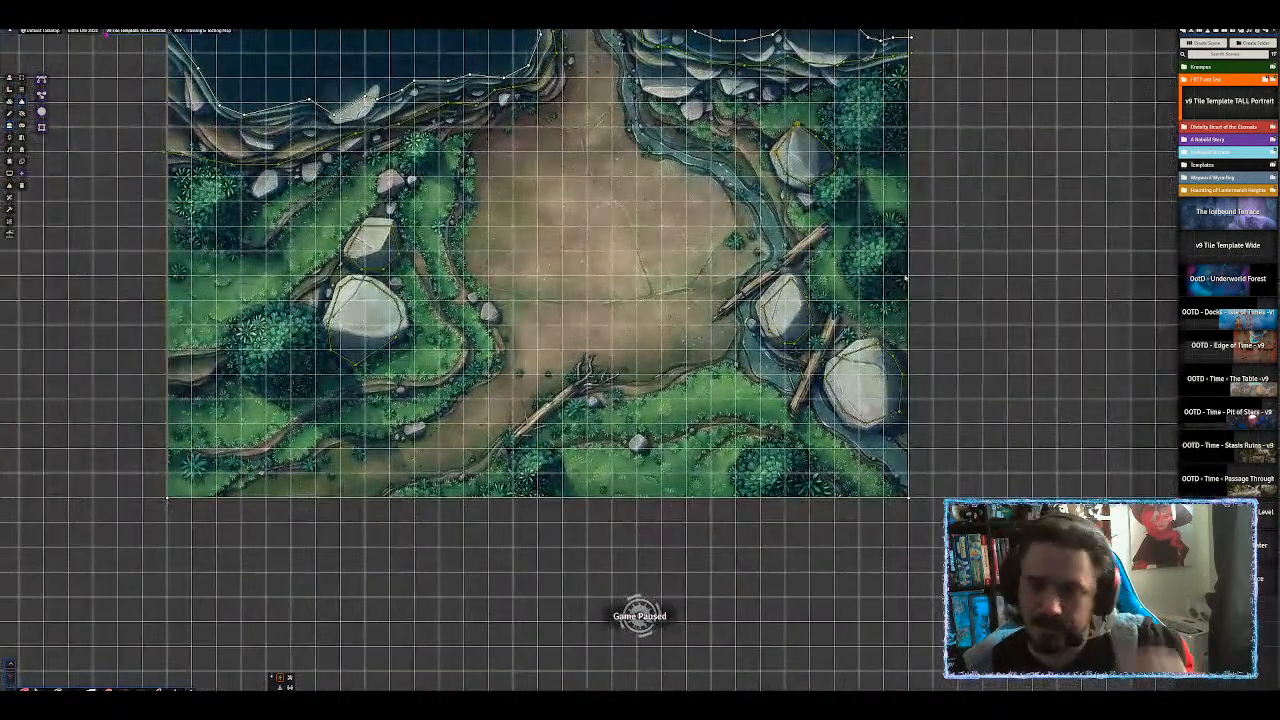
pyautogui.moveTo(468, 283); pyautogui.dragTo(620, 288)
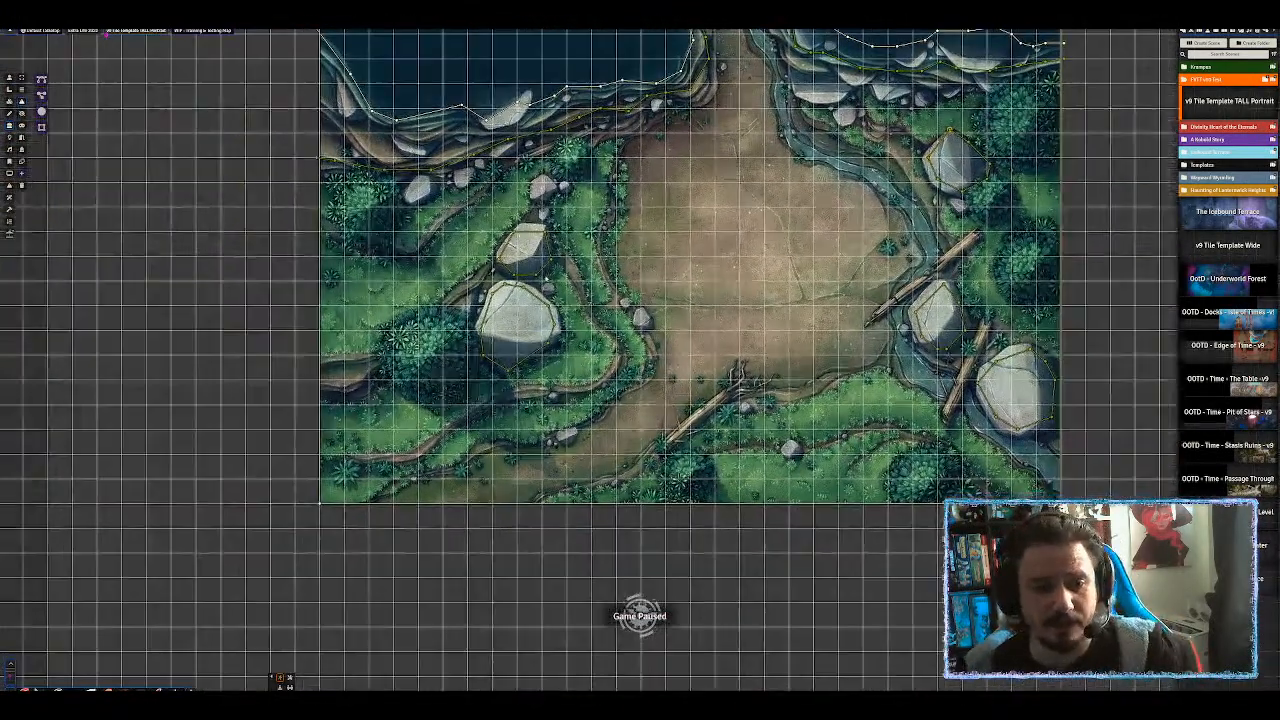
# Set the small and large boulder walls to a top height of 10.
pyautogui.click(22, 78)
pyautogui.keyDown('alt'); pyautogui.click(546, 236); pyautogui.keyUp('alt')
pyautogui.doubleClick(549, 250)
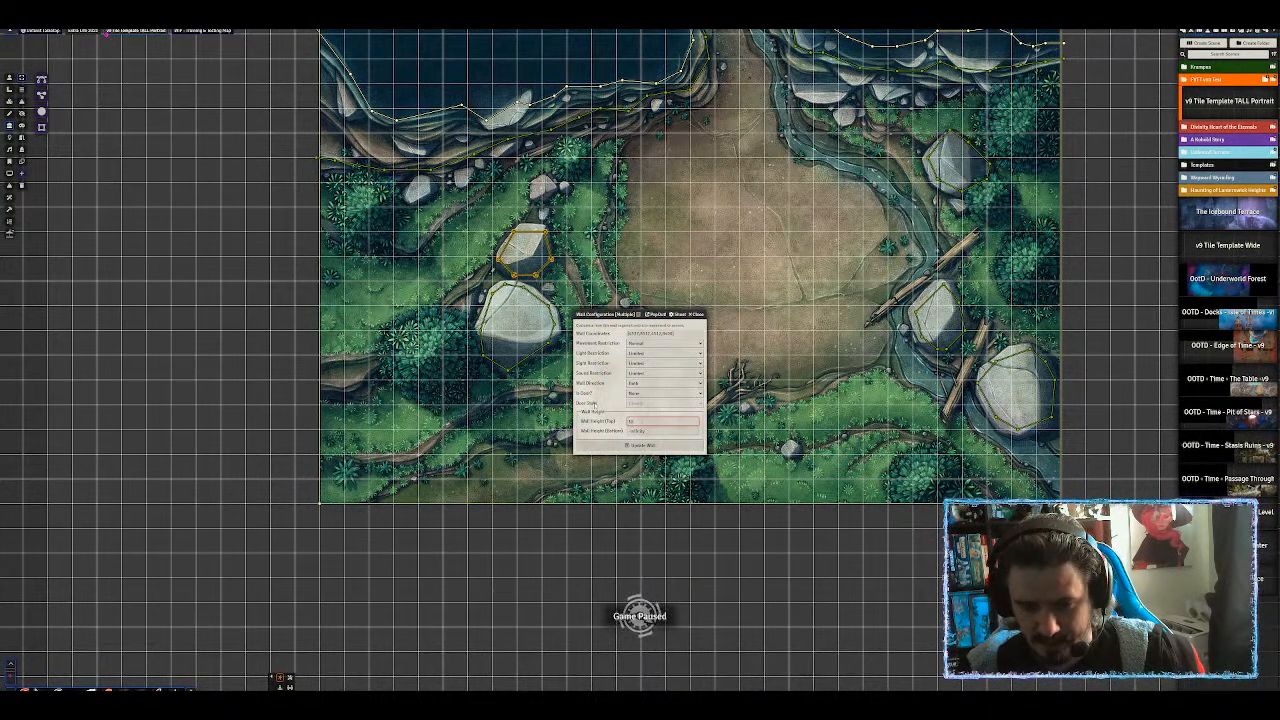
pyautogui.press('Return')
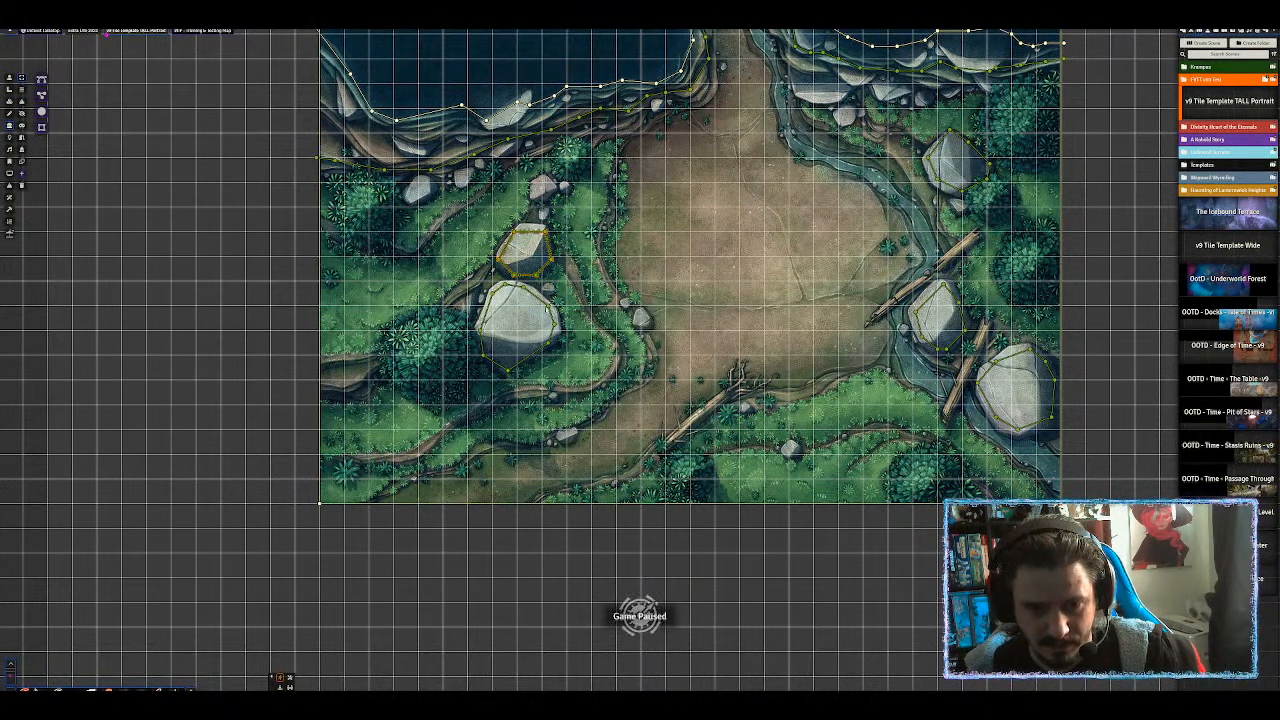
pyautogui.doubleClick(549, 312)
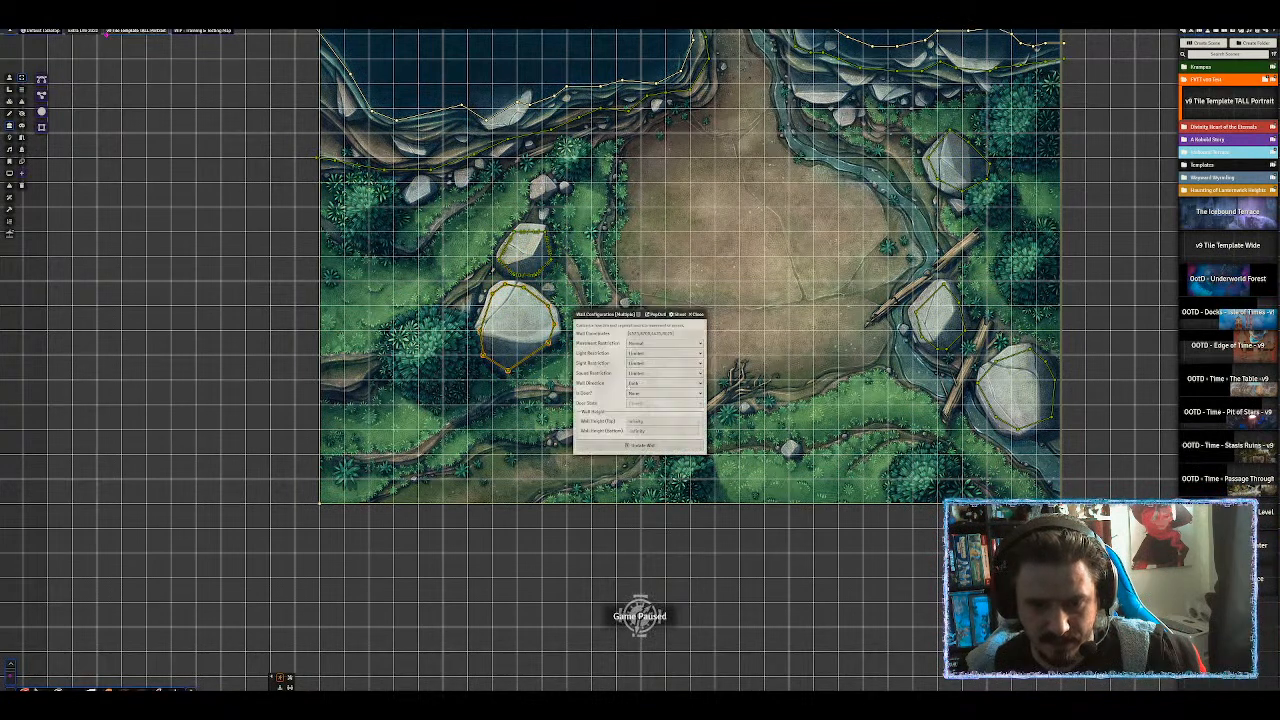
pyautogui.click(653, 422)
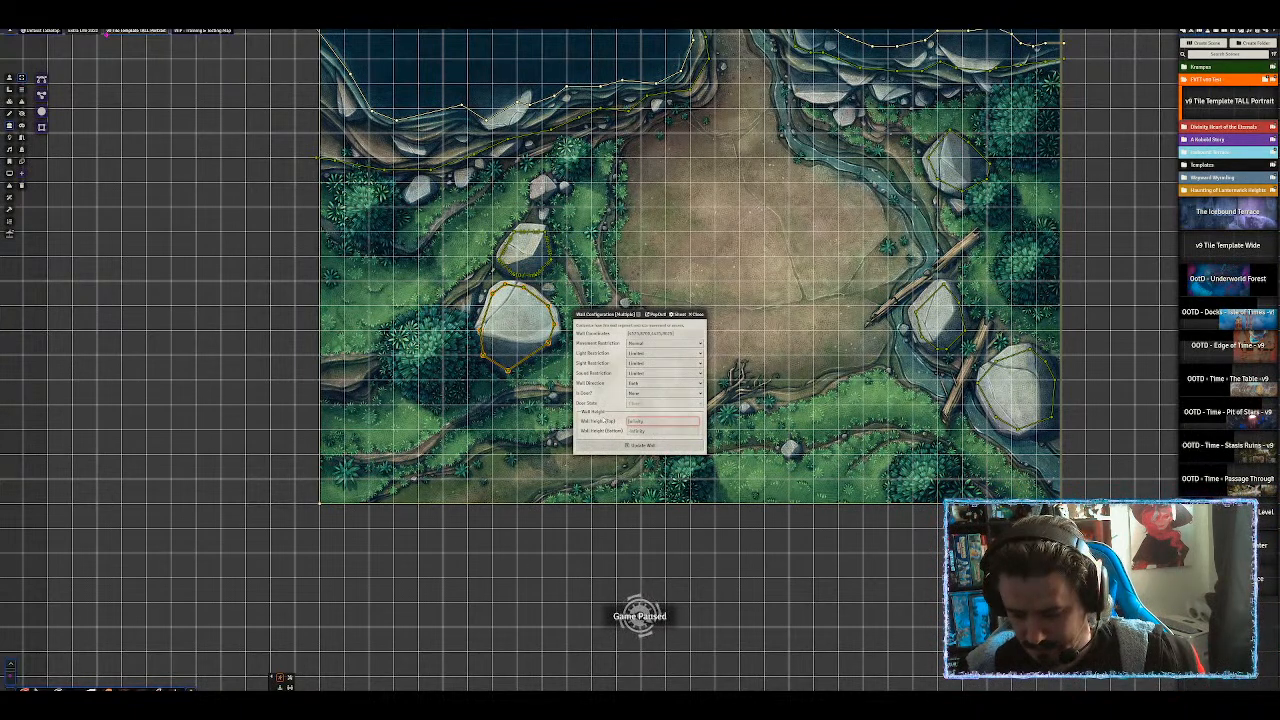
pyautogui.press('Return')
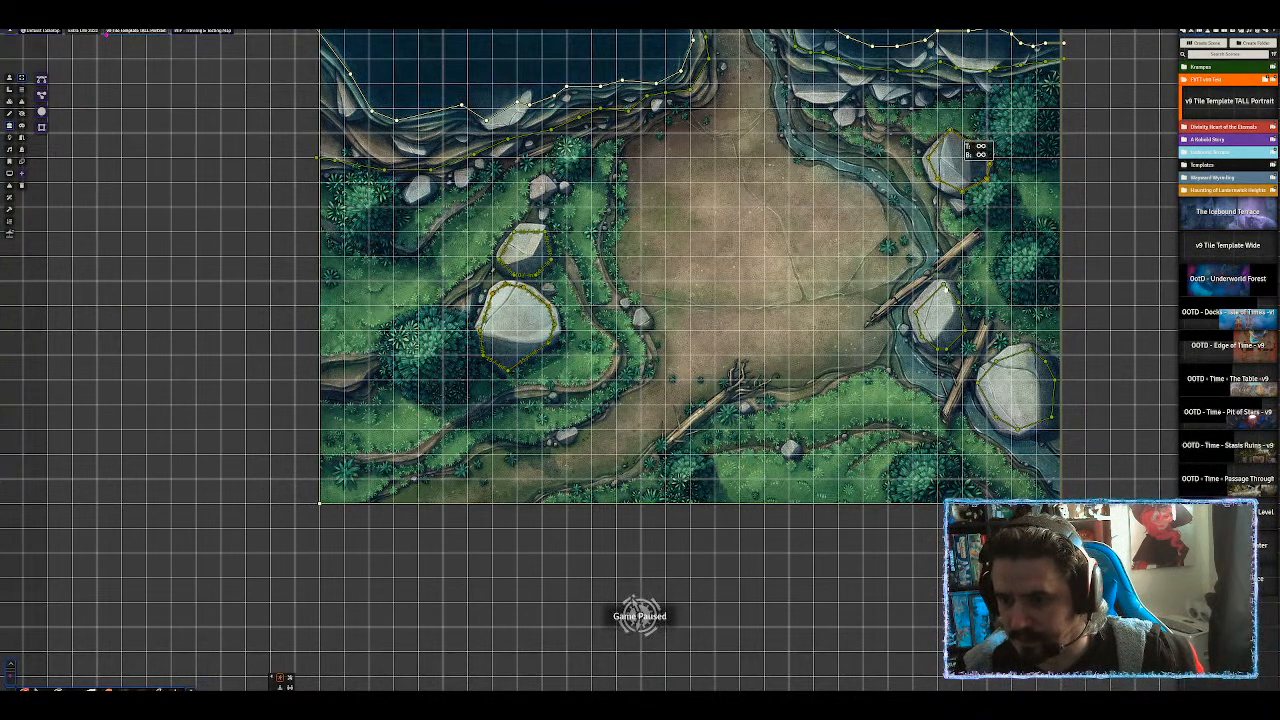
# Give the top-right and bottom-right rock walls a top height of 10.
pyautogui.doubleClick(945, 288)
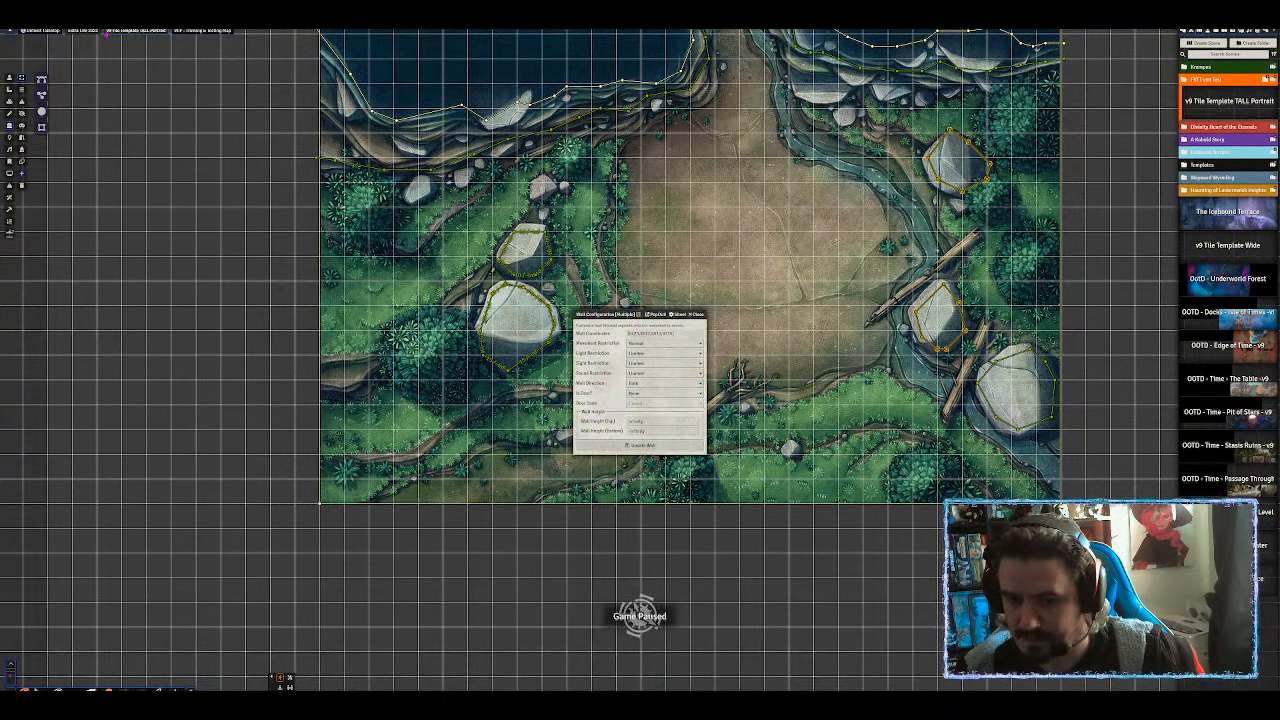
pyautogui.click(647, 422)
pyautogui.write('10')
pyautogui.press('Return')
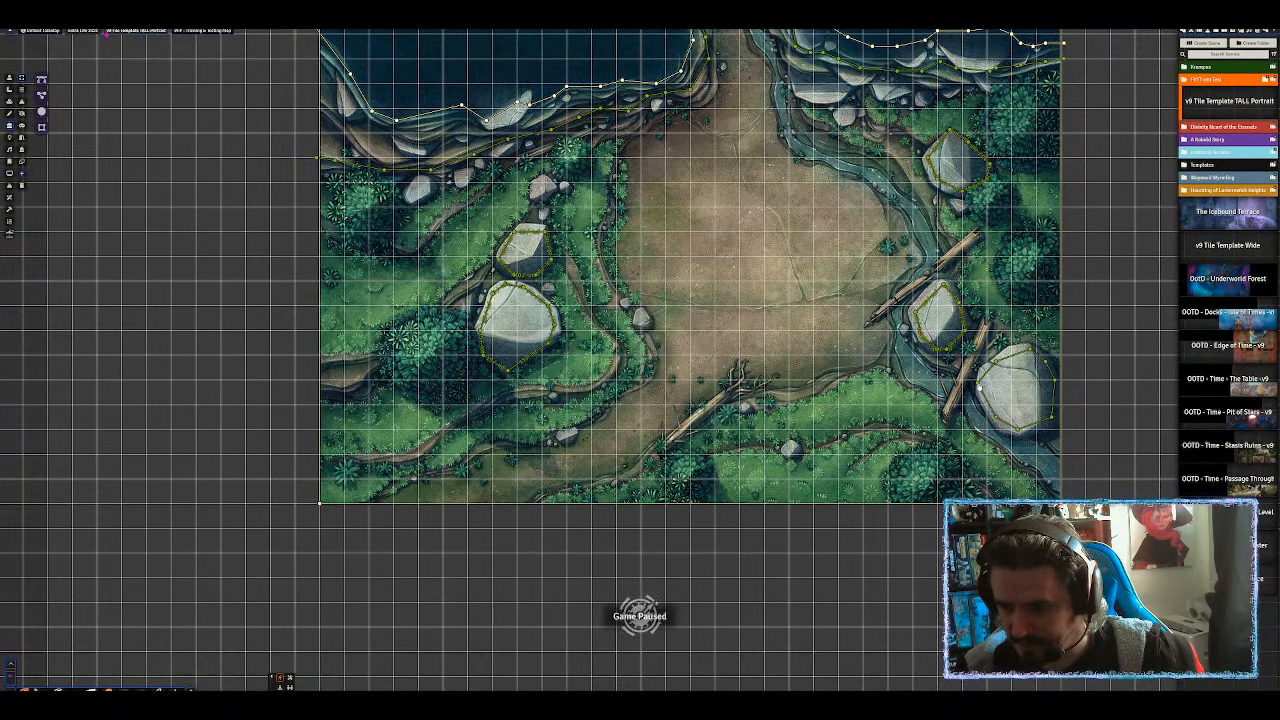
pyautogui.doubleClick(979, 387)
pyautogui.click(642, 422)
pyautogui.write('10')
pyautogui.press('Return')
pyautogui.scroll(-2, 642, 368)
# Trace a ten-point wall loop around the tall rock on the channel's west bank.
pyautogui.moveTo(697, 240); pyautogui.dragTo(697, 414)
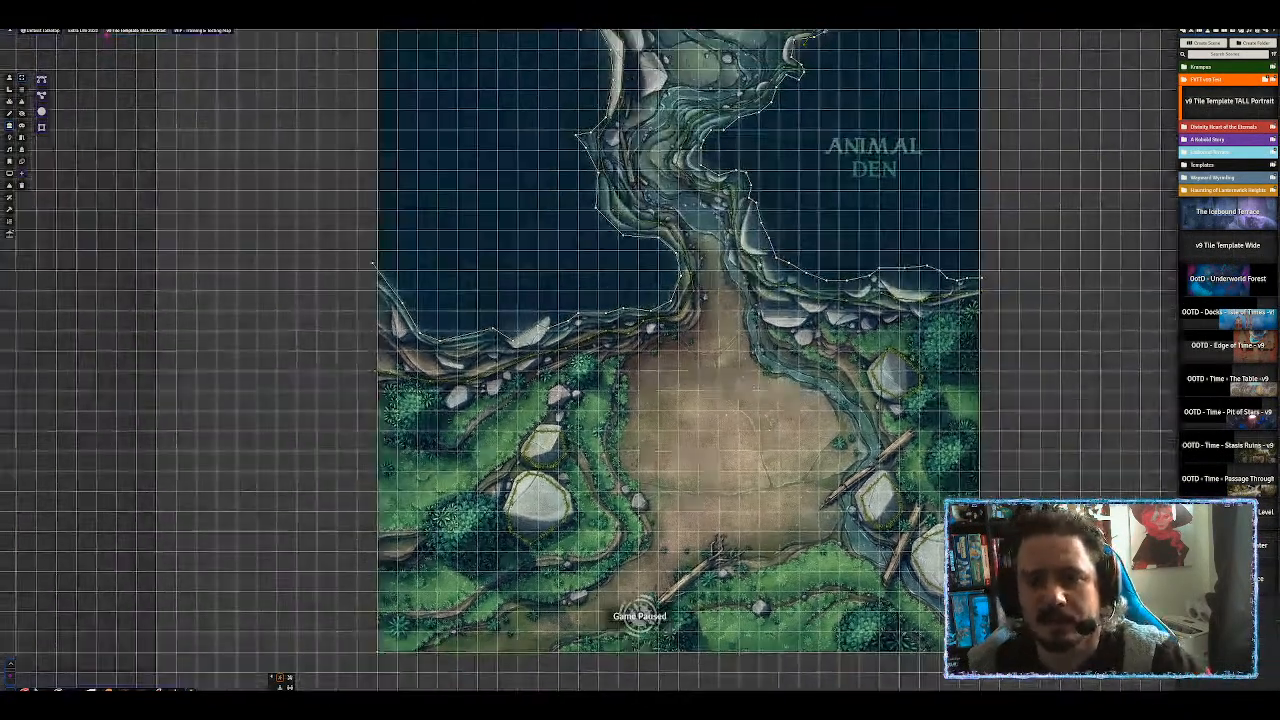
pyautogui.scroll(-4, 730, 382)
pyautogui.moveTo(818, 173); pyautogui.dragTo(792, 290)
pyautogui.scroll(4, 798, 290)
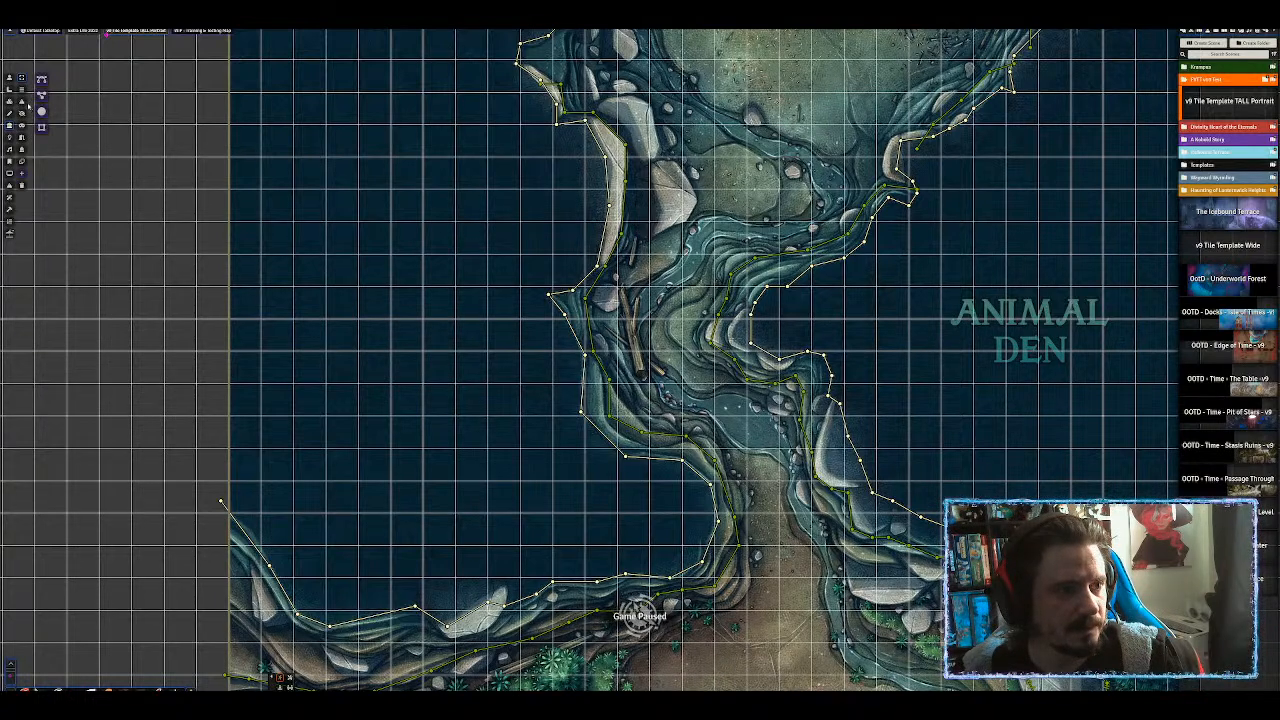
pyautogui.moveTo(601, 120); pyautogui.dragTo(585, 291)
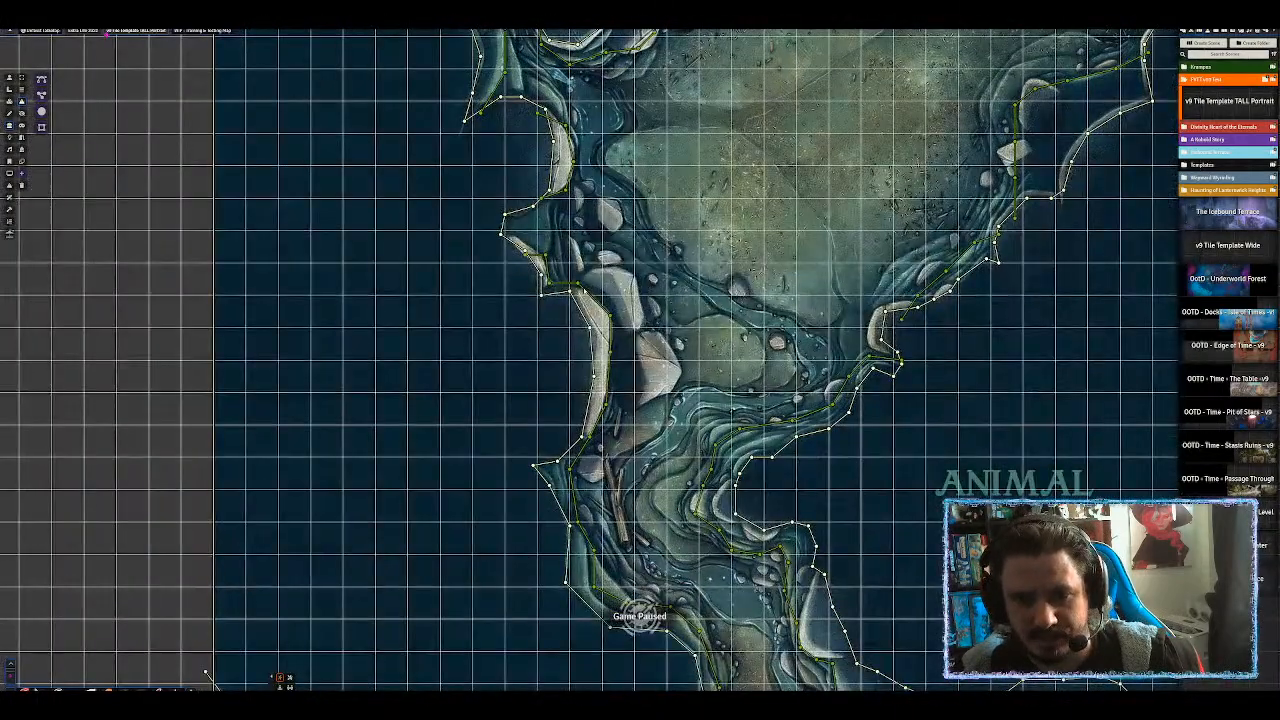
pyautogui.keyDown('ctrl'); pyautogui.click(590, 275); pyautogui.keyUp('ctrl')
pyautogui.keyDown('ctrl'); pyautogui.click(628, 275); pyautogui.keyUp('ctrl')
pyautogui.keyDown('ctrl'); pyautogui.click(638, 331); pyautogui.keyUp('ctrl')
pyautogui.keyDown('ctrl'); pyautogui.click(657, 334); pyautogui.keyUp('ctrl')
pyautogui.keyDown('ctrl'); pyautogui.click(677, 364); pyautogui.keyUp('ctrl')
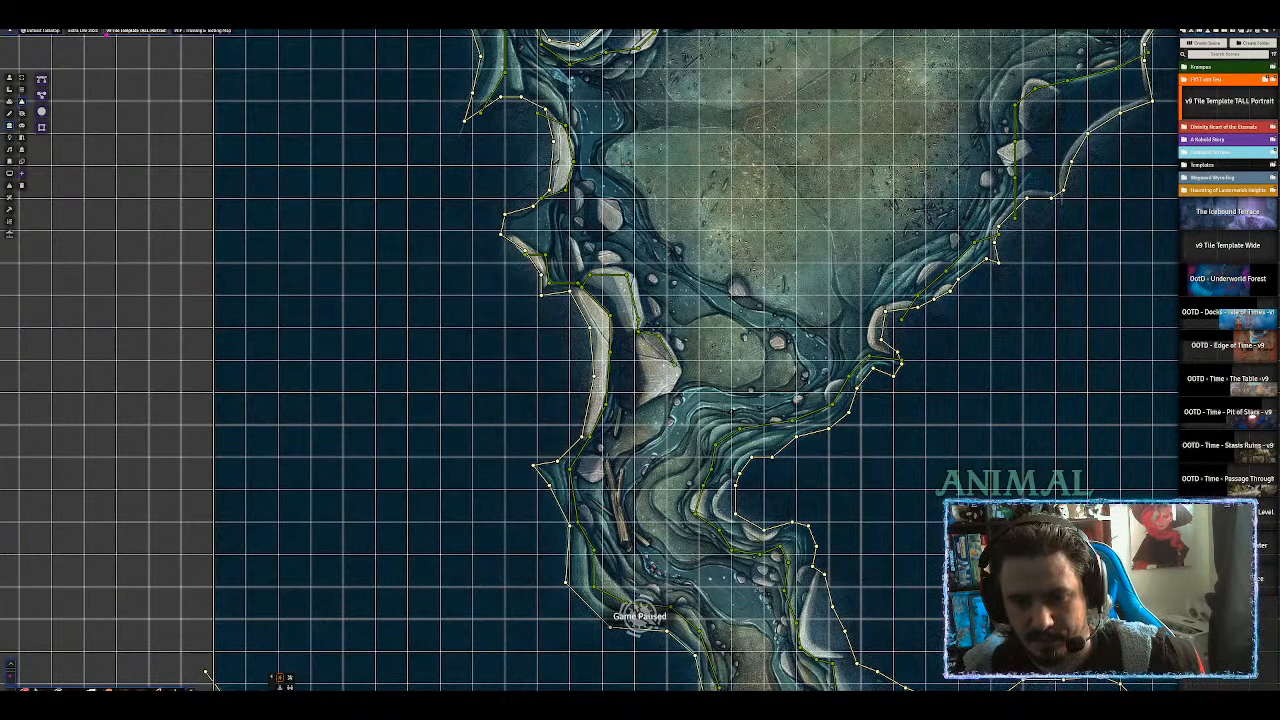
pyautogui.keyDown('ctrl'); pyautogui.click(668, 389); pyautogui.keyUp('ctrl')
pyautogui.keyDown('ctrl'); pyautogui.click(641, 403); pyautogui.keyUp('ctrl')
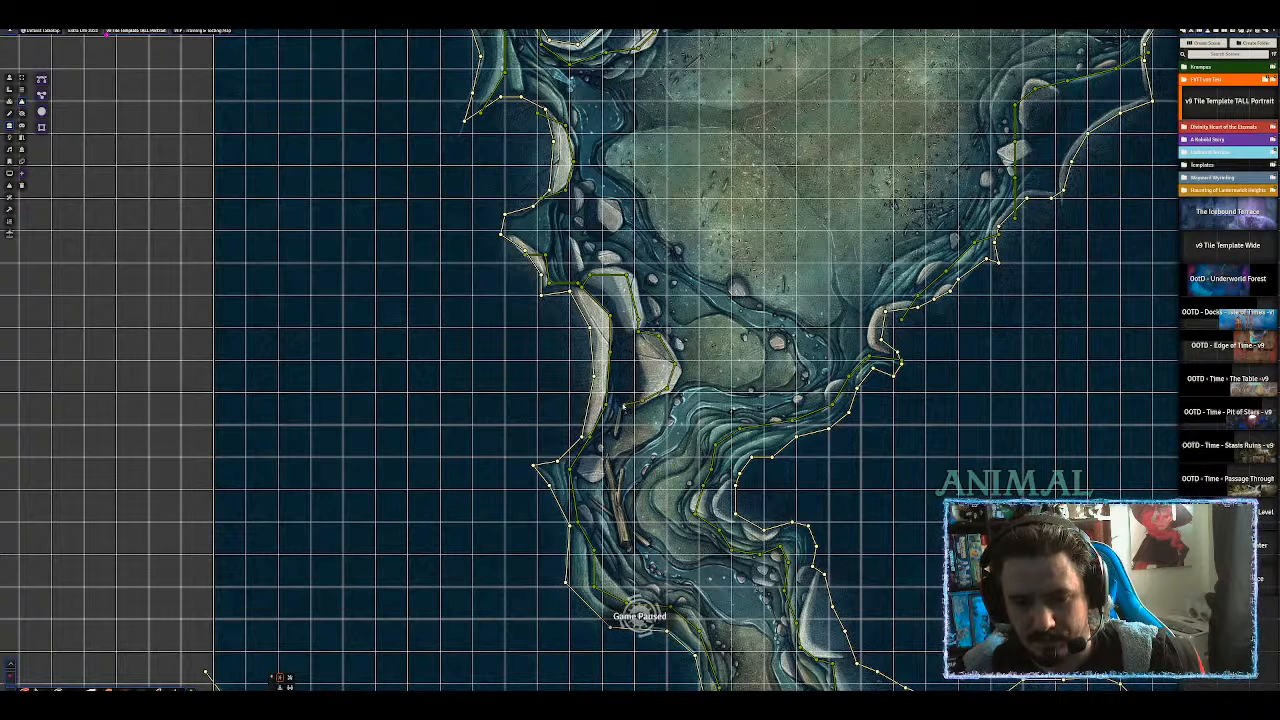
pyautogui.keyDown('ctrl'); pyautogui.click(622, 403); pyautogui.keyUp('ctrl')
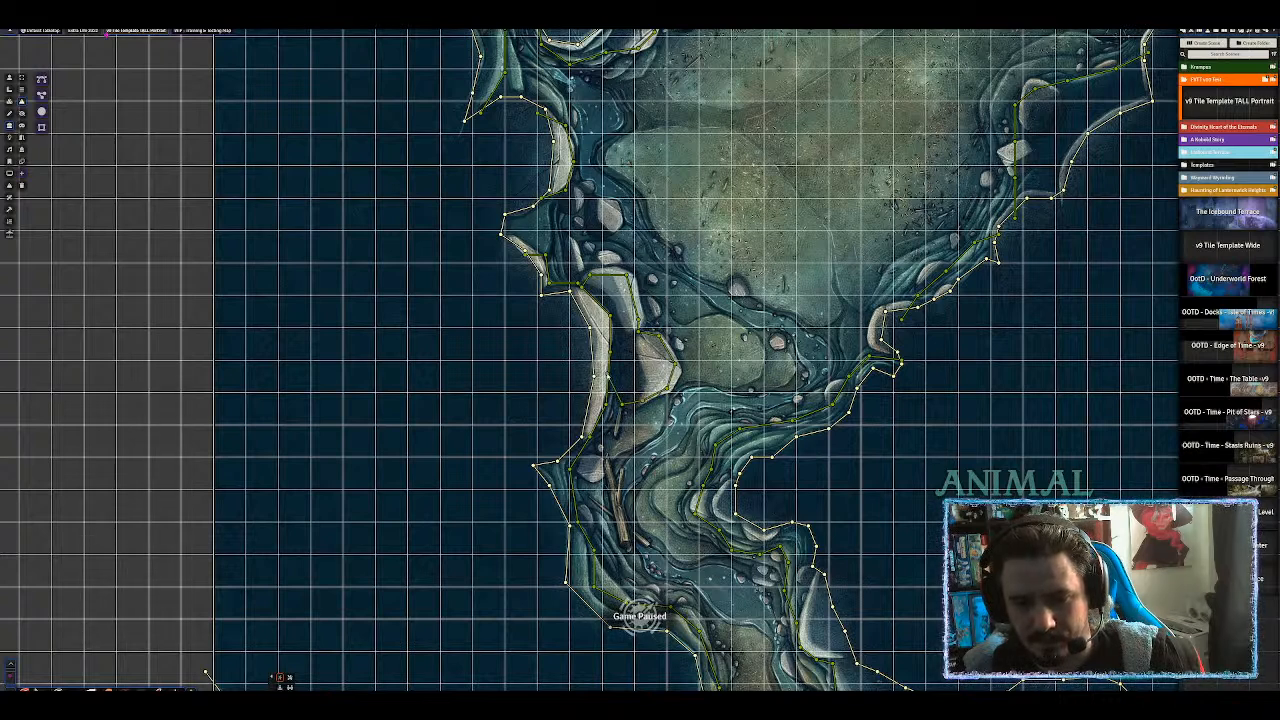
pyautogui.keyDown('ctrl'); pyautogui.click(607, 376); pyautogui.keyUp('ctrl')
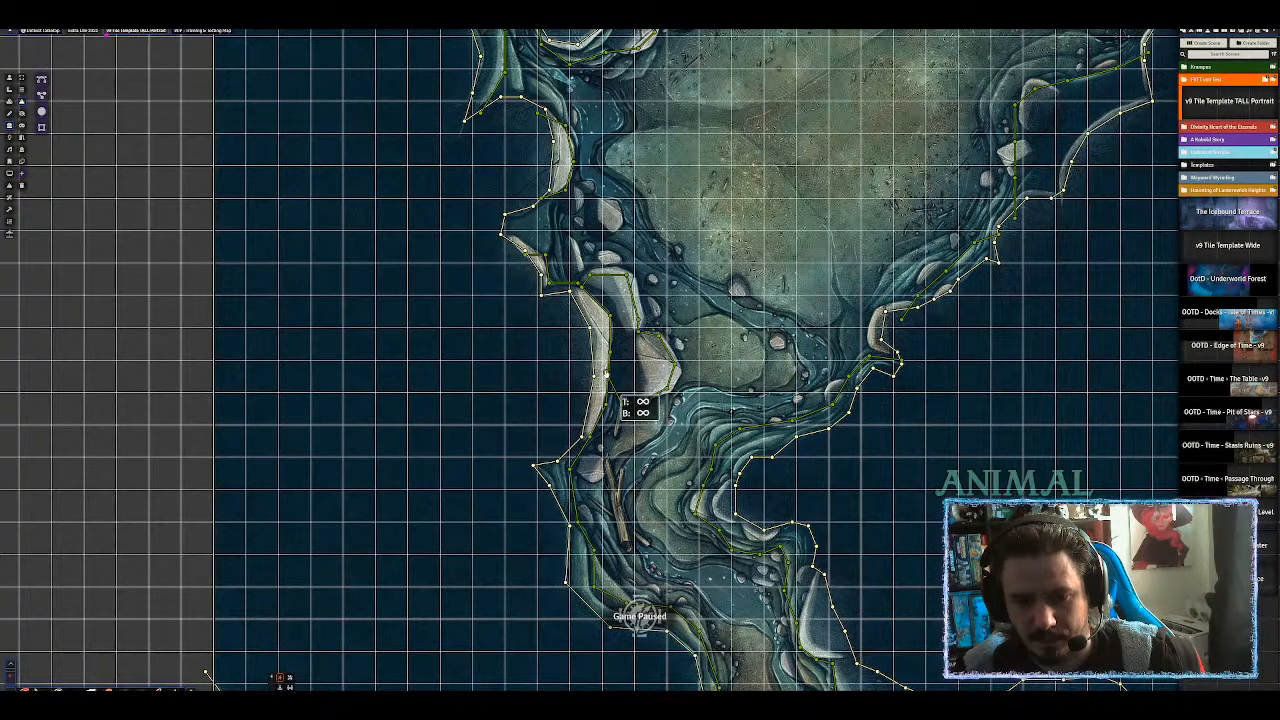
pyautogui.click(621, 402)
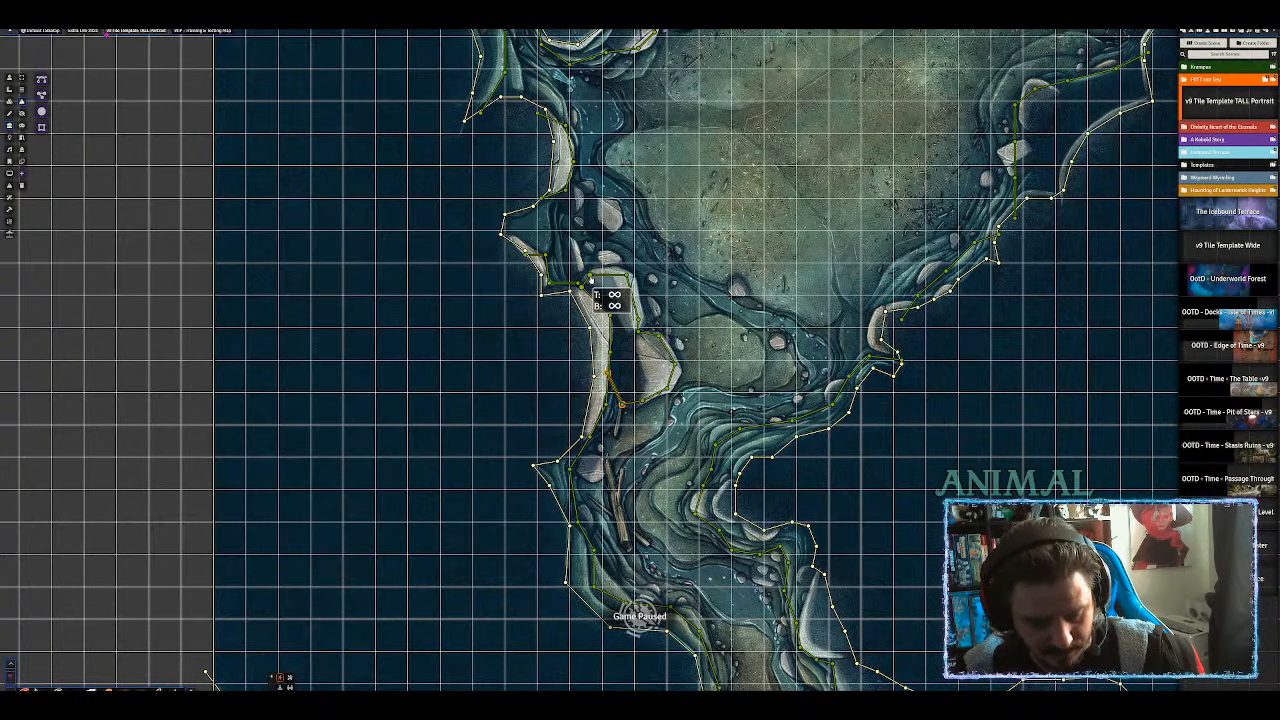
# Set the new rock walls and the cave's top-edge walls to a top height of 10.
pyautogui.doubleClick(590, 282)
pyautogui.click(645, 421)
pyautogui.press('Return')
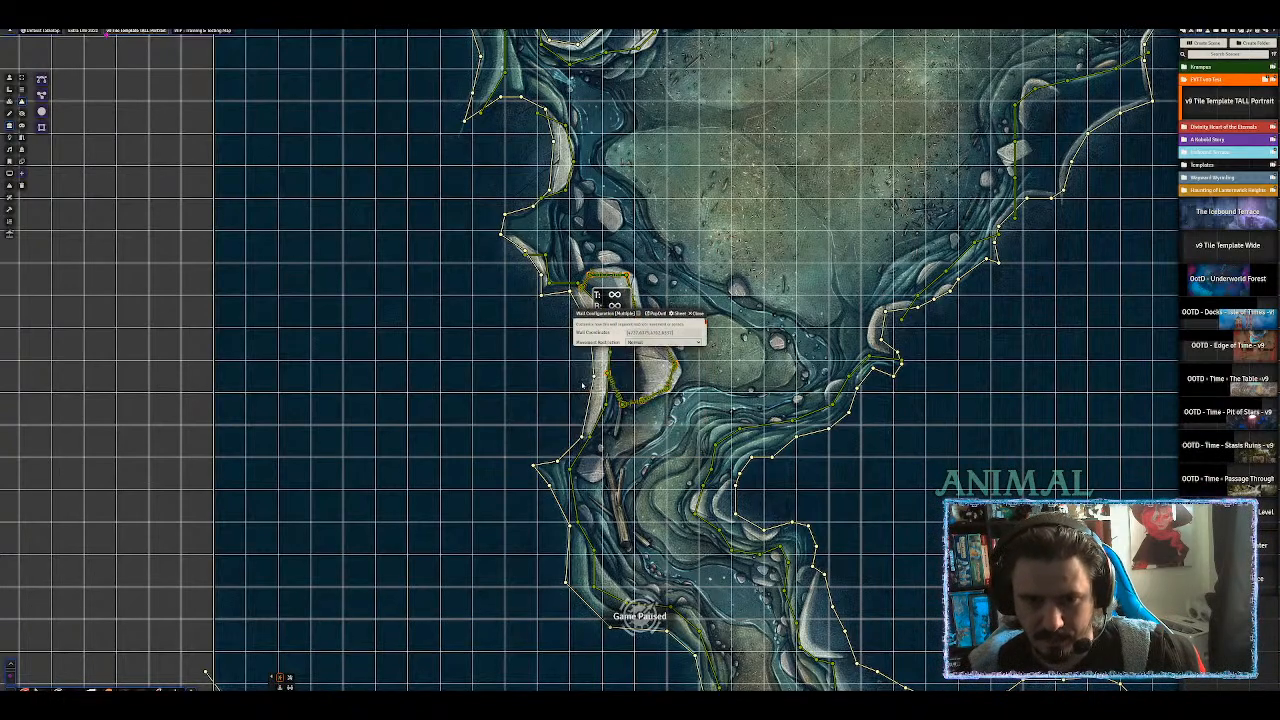
pyautogui.scroll(-8, 728, 226)
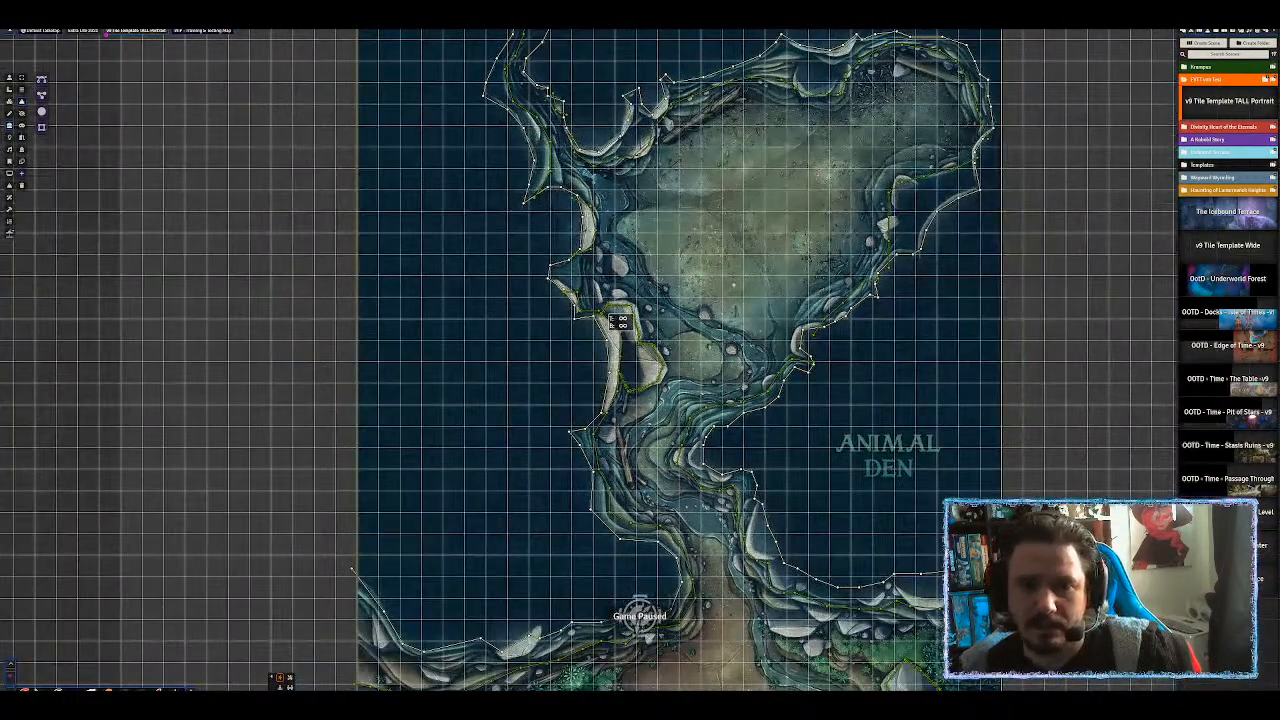
pyautogui.scroll(5, 835, 125)
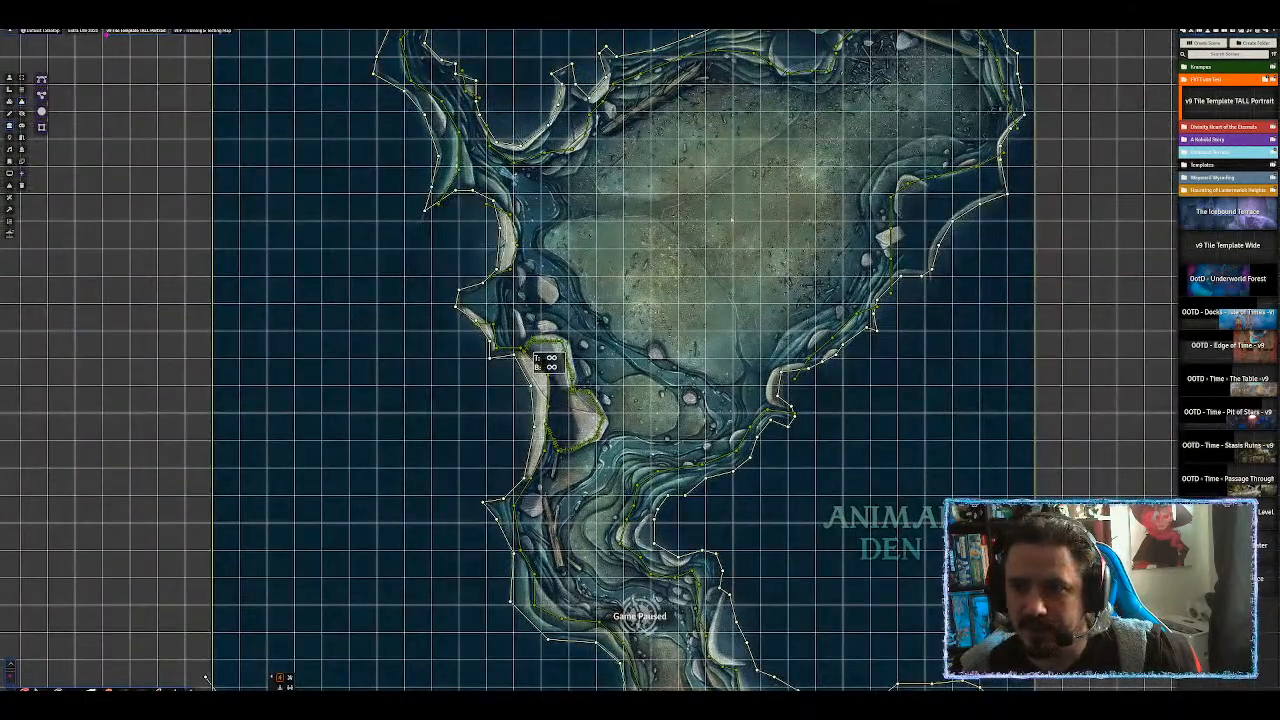
pyautogui.moveTo(735, 203); pyautogui.dragTo(725, 272)
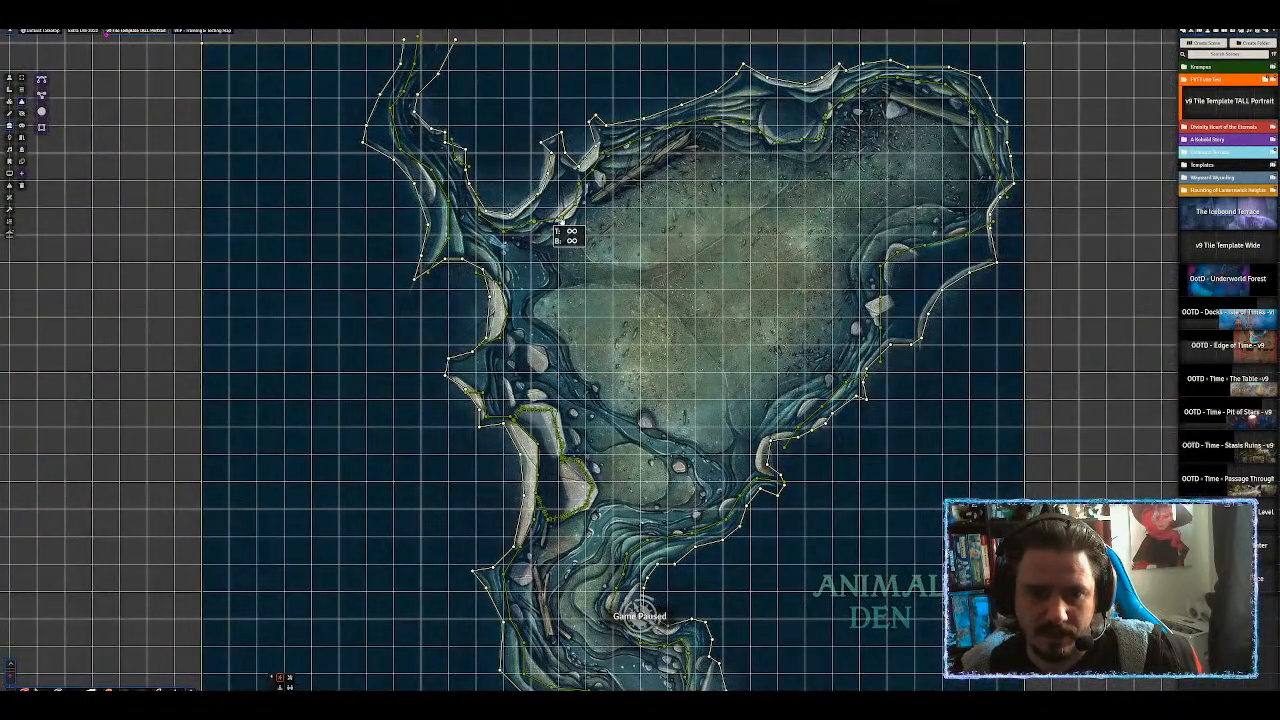
pyautogui.click(556, 227)
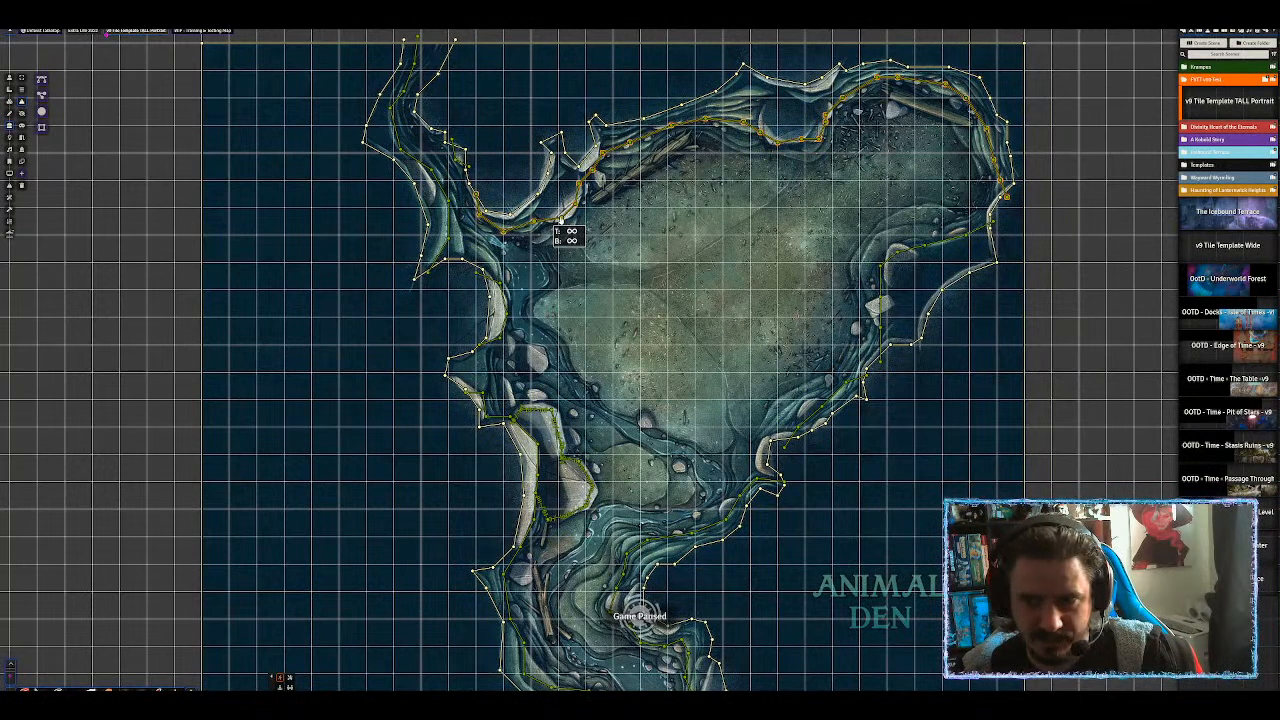
pyautogui.doubleClick(556, 227)
pyautogui.click(662, 421)
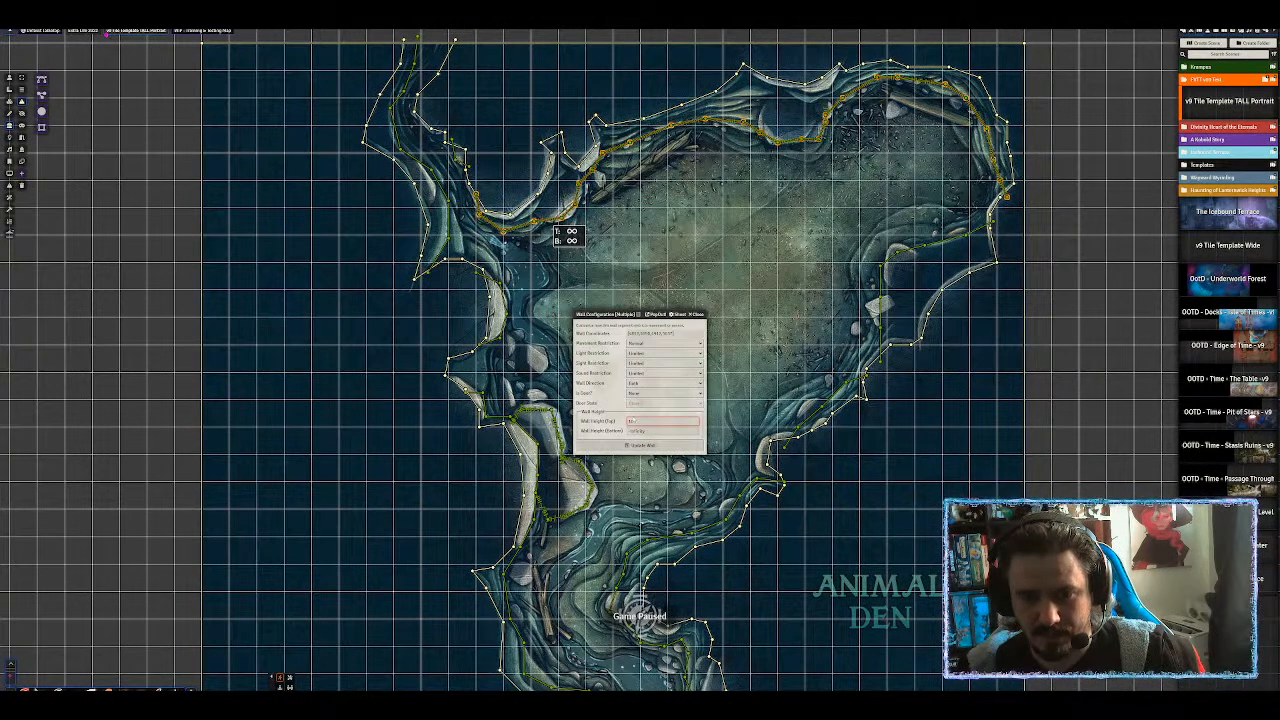
pyautogui.press('Return')
# Give the right-hand channel walls and the shoreline walls a top height of 10.
pyautogui.moveTo(684, 457); pyautogui.dragTo(744, 216)
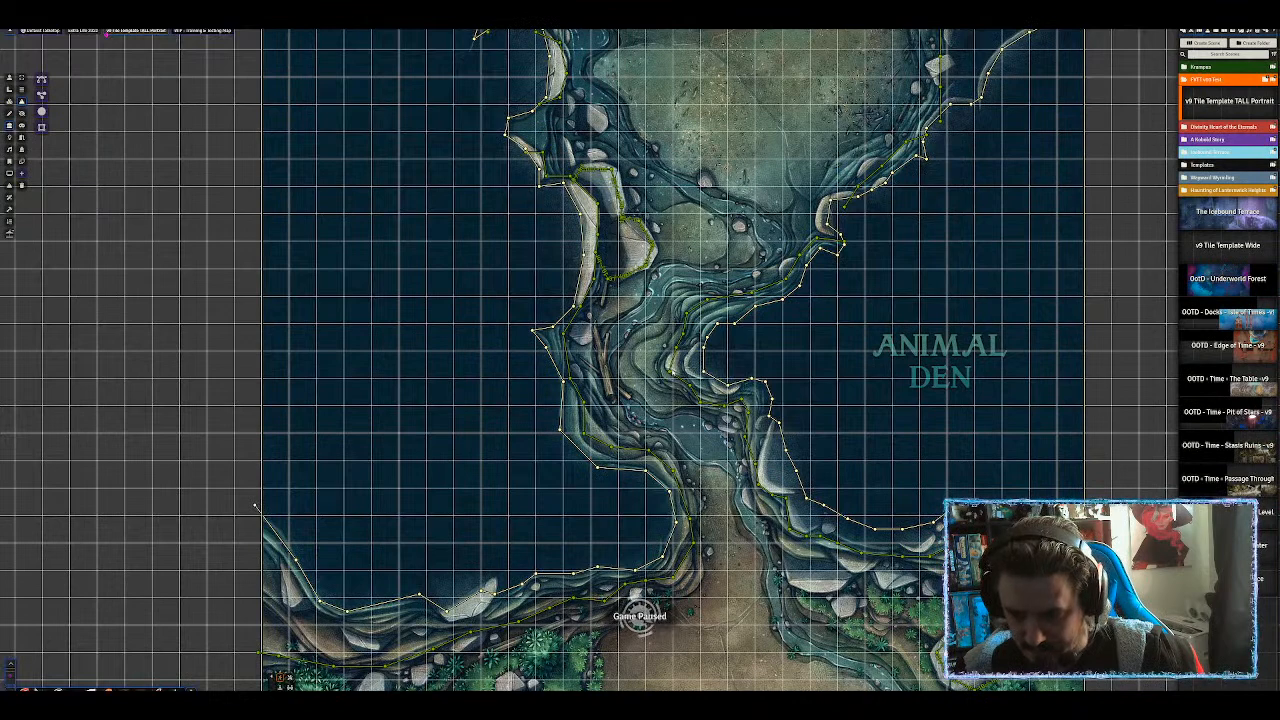
pyautogui.doubleClick(671, 374)
pyautogui.click(645, 422)
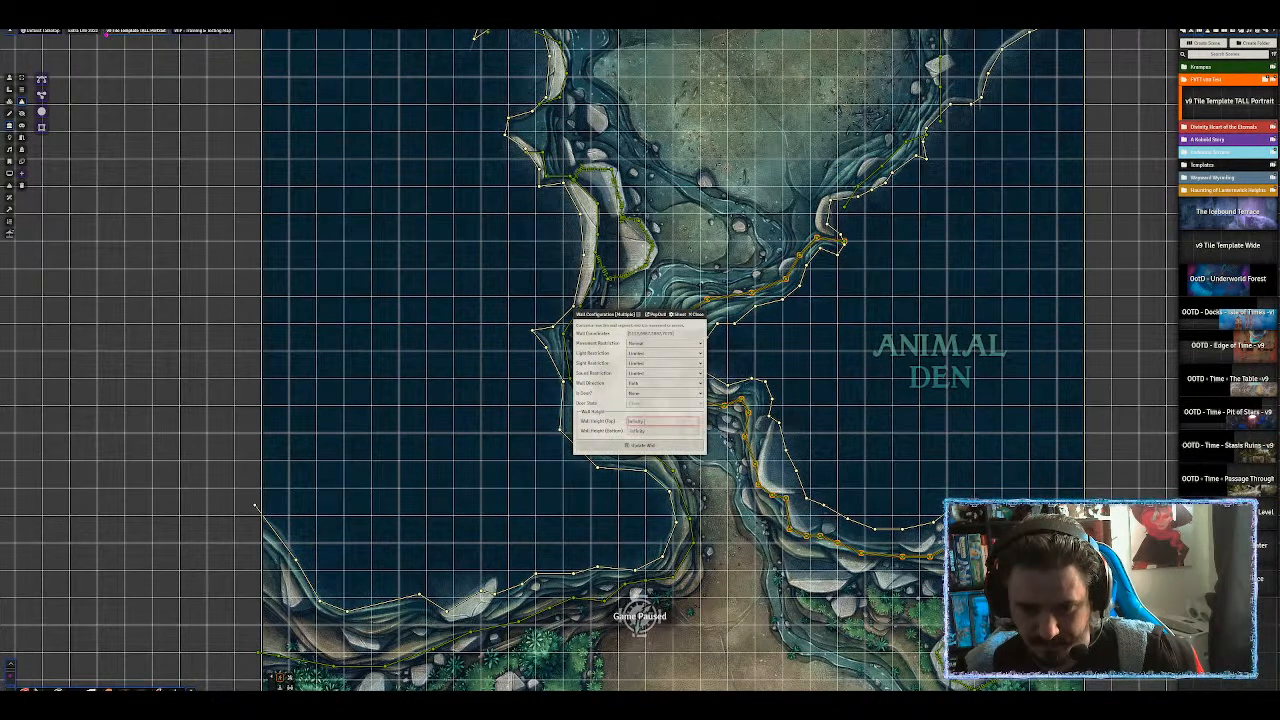
pyautogui.write('10')
pyautogui.press('Return')
pyautogui.moveTo(533, 463); pyautogui.dragTo(543, 308)
pyautogui.doubleClick(621, 295)
pyautogui.click(648, 421)
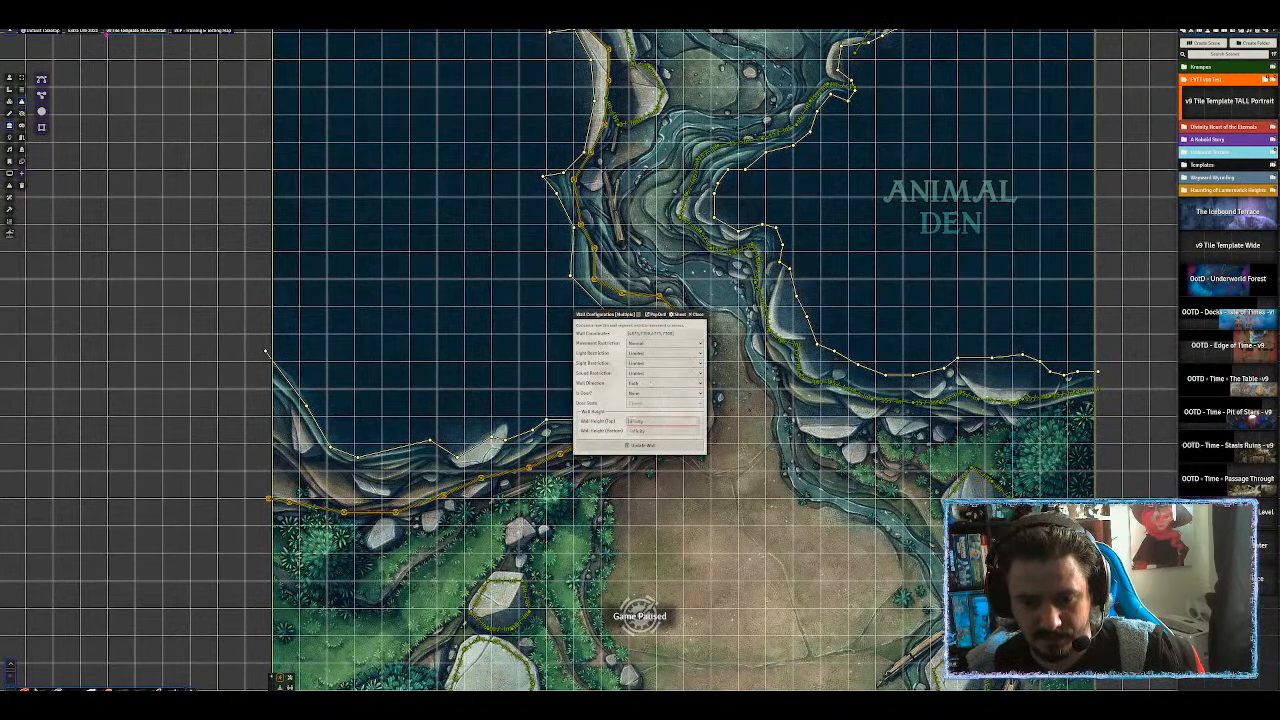
pyautogui.press('Return')
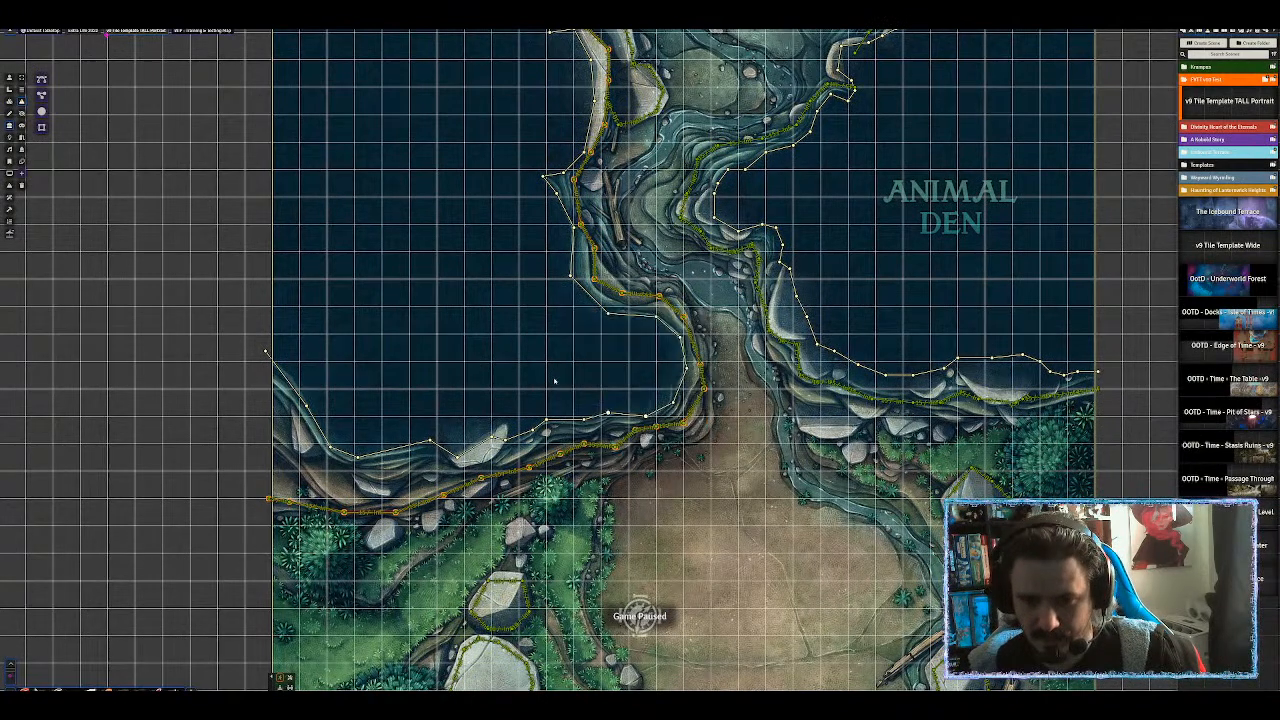
pyautogui.scroll(-7, 770, 495)
# Set the cave's left and northwest wall chains to a top height of 10.
pyautogui.moveTo(770, 495); pyautogui.dragTo(739, 608)
pyautogui.moveTo(832, 287); pyautogui.dragTo(808, 420)
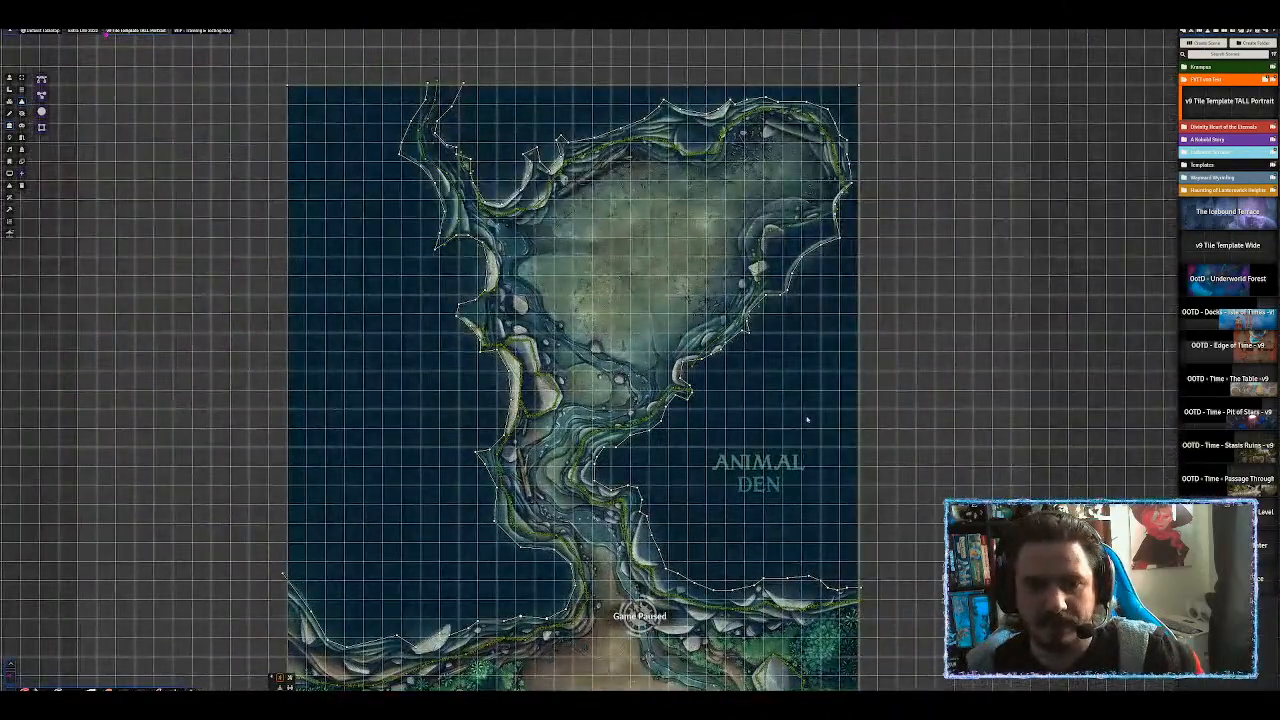
pyautogui.doubleClick(505, 273)
pyautogui.click(657, 421)
pyautogui.write('10')
pyautogui.press('Return')
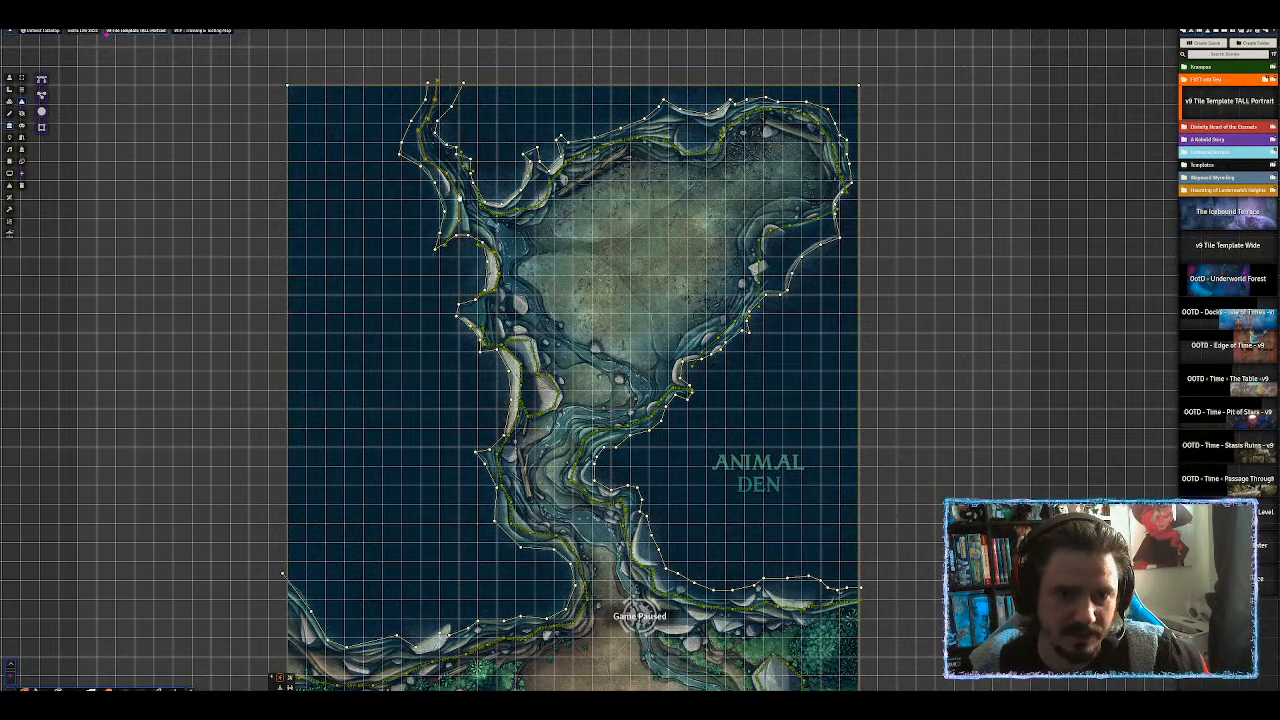
pyautogui.doubleClick(459, 198)
pyautogui.click(651, 421)
pyautogui.write('10')
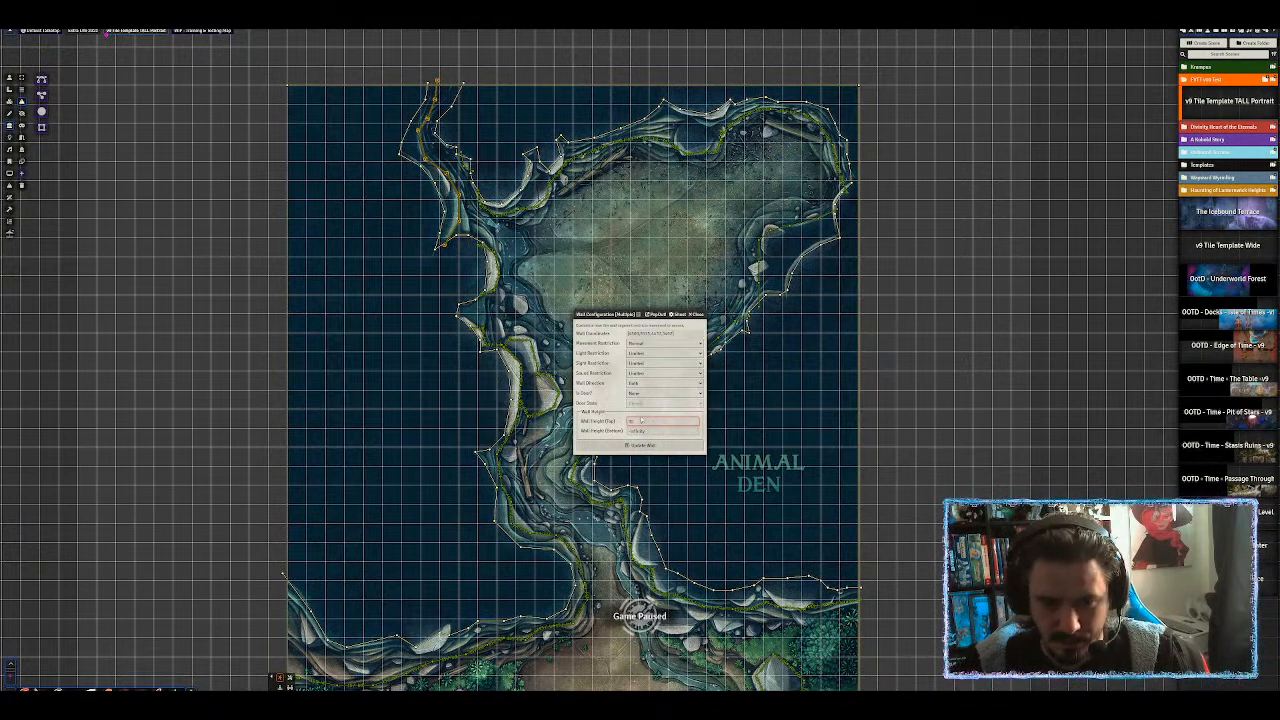
pyautogui.press('Return')
pyautogui.scroll(-1, 281, 197)
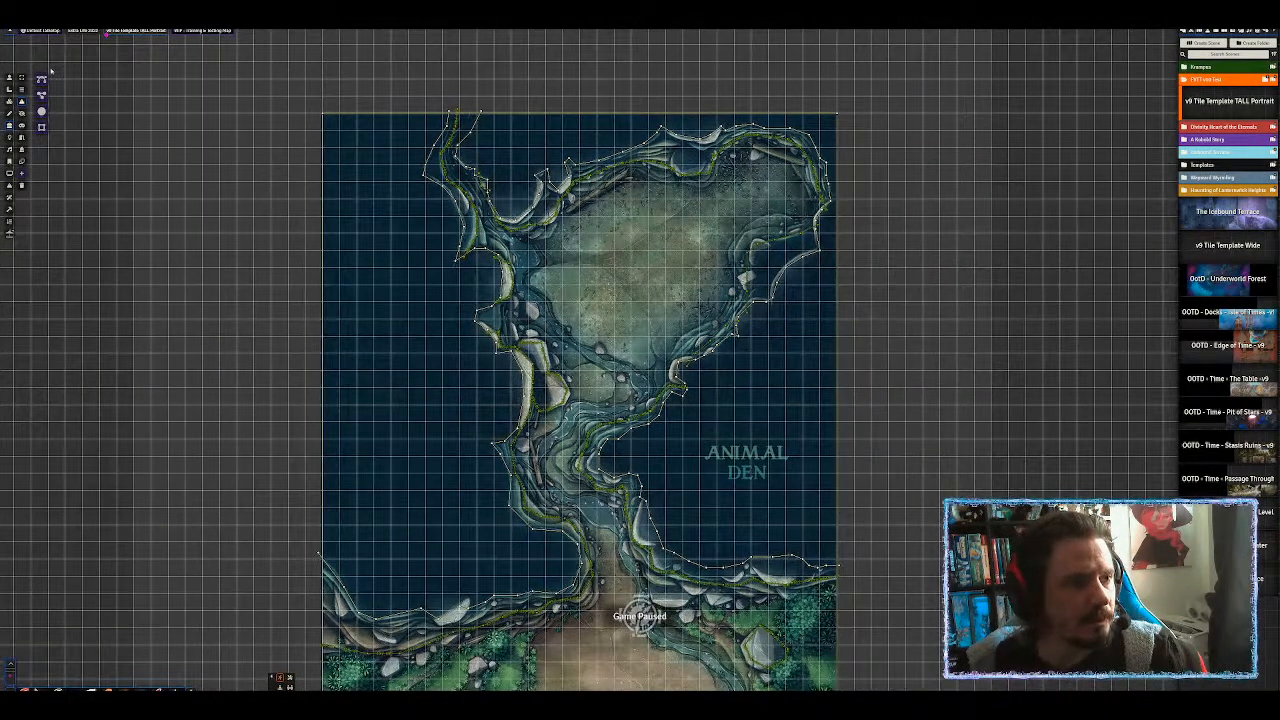
# Stop drawing walls and switch to the wall Select tool over the forest clearing.
pyautogui.click(21, 78)
pyautogui.moveTo(430, 331); pyautogui.dragTo(432, 40)
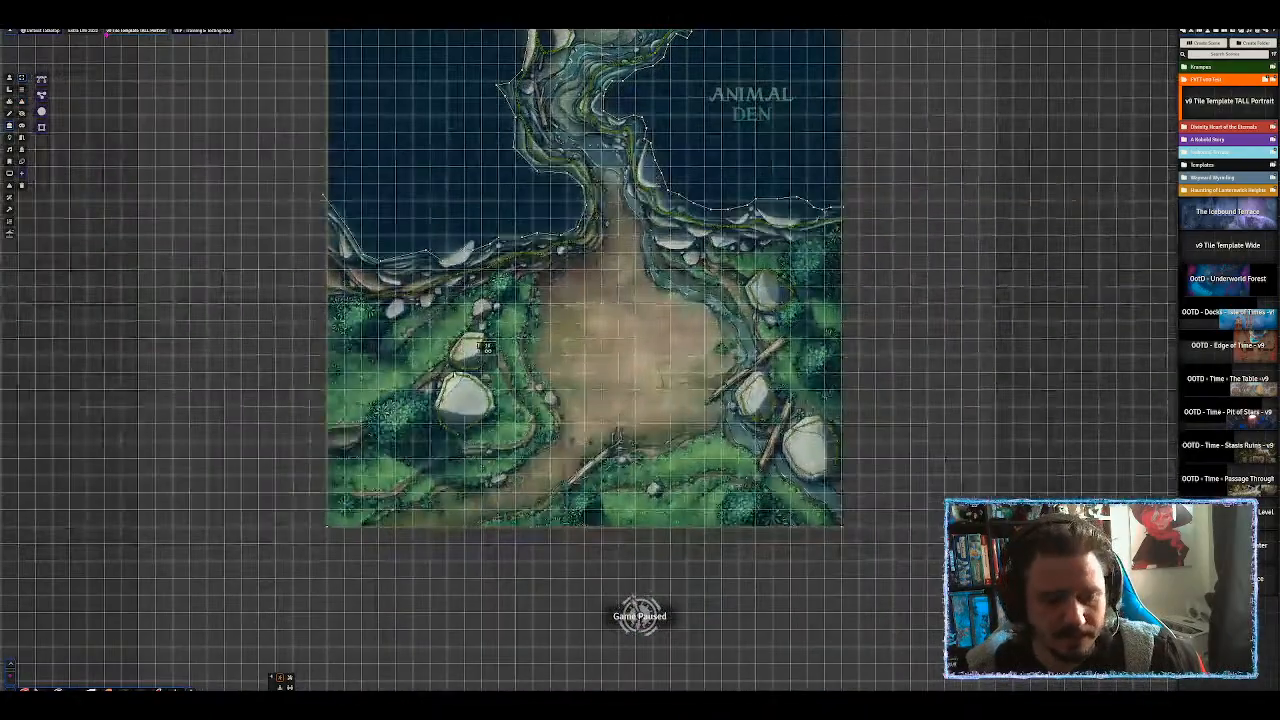
pyautogui.scroll(3, 458, 368)
pyautogui.moveTo(367, 397); pyautogui.dragTo(499, 262)
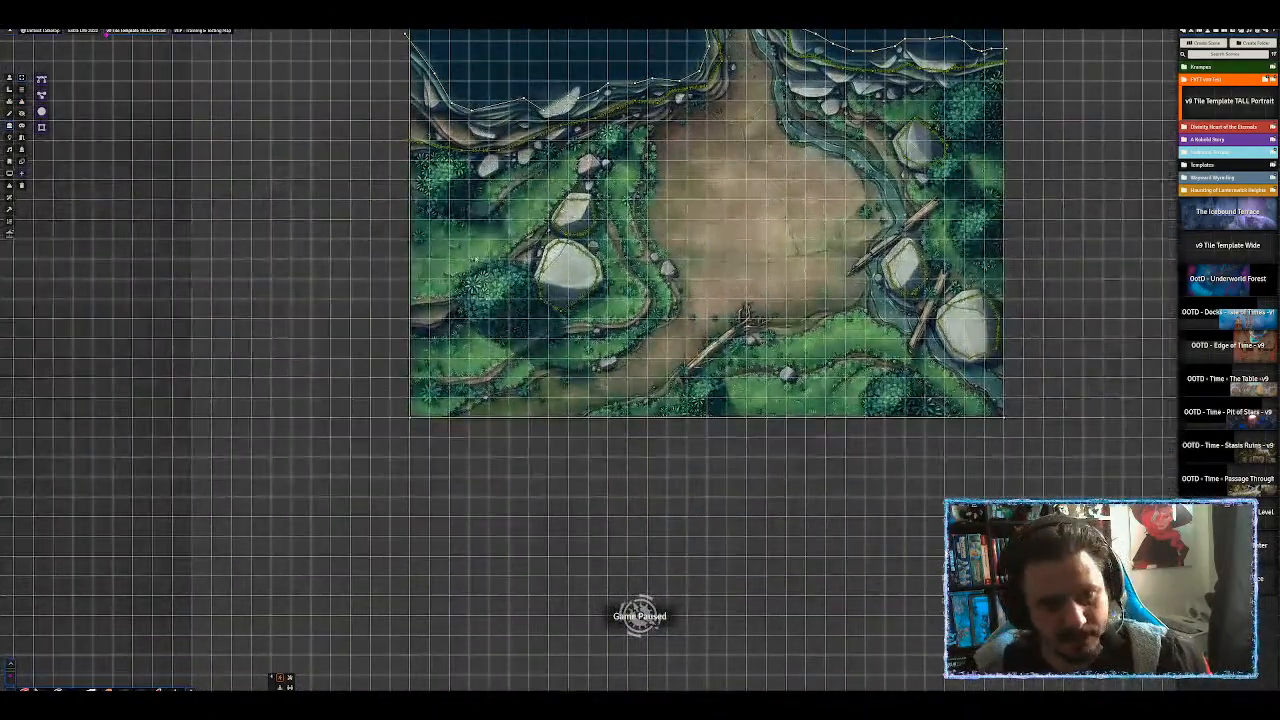
pyautogui.moveTo(309, 153); pyautogui.dragTo(166, 198)
# Switch to Tile Controls and frame the cave and the ANIMAL DEN clearing.
pyautogui.click(10, 104)
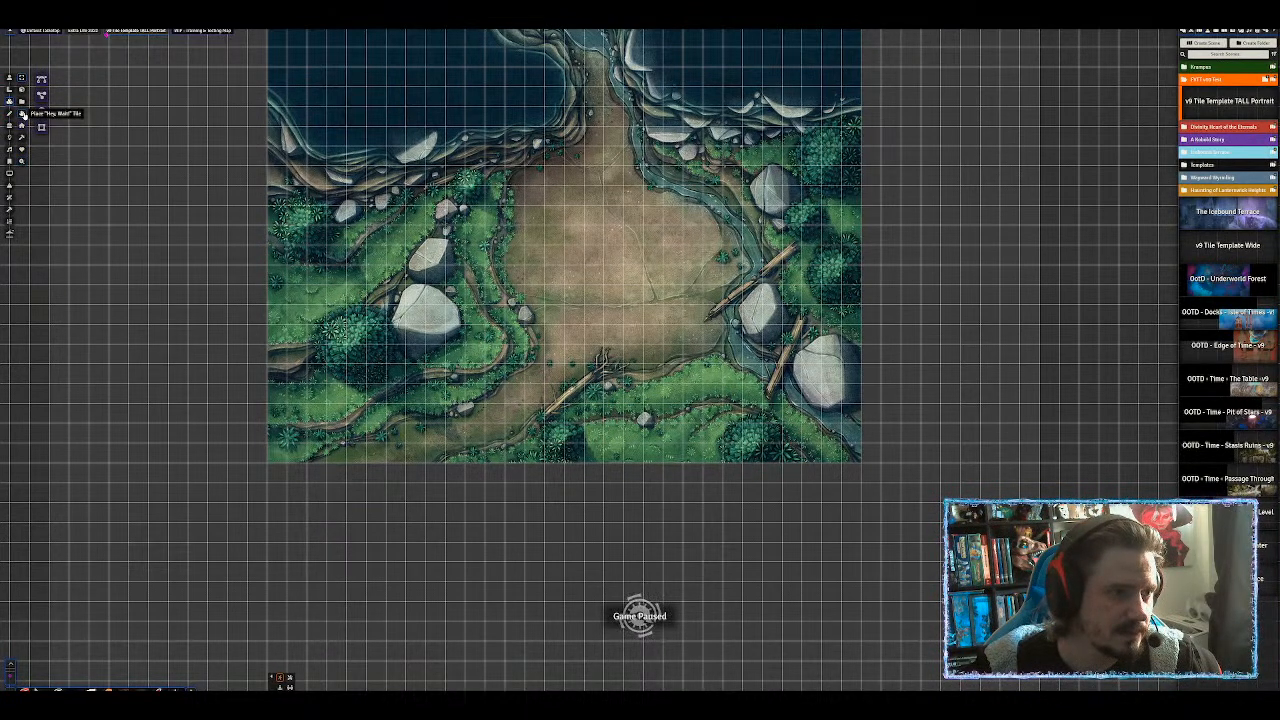
pyautogui.click(9, 209)
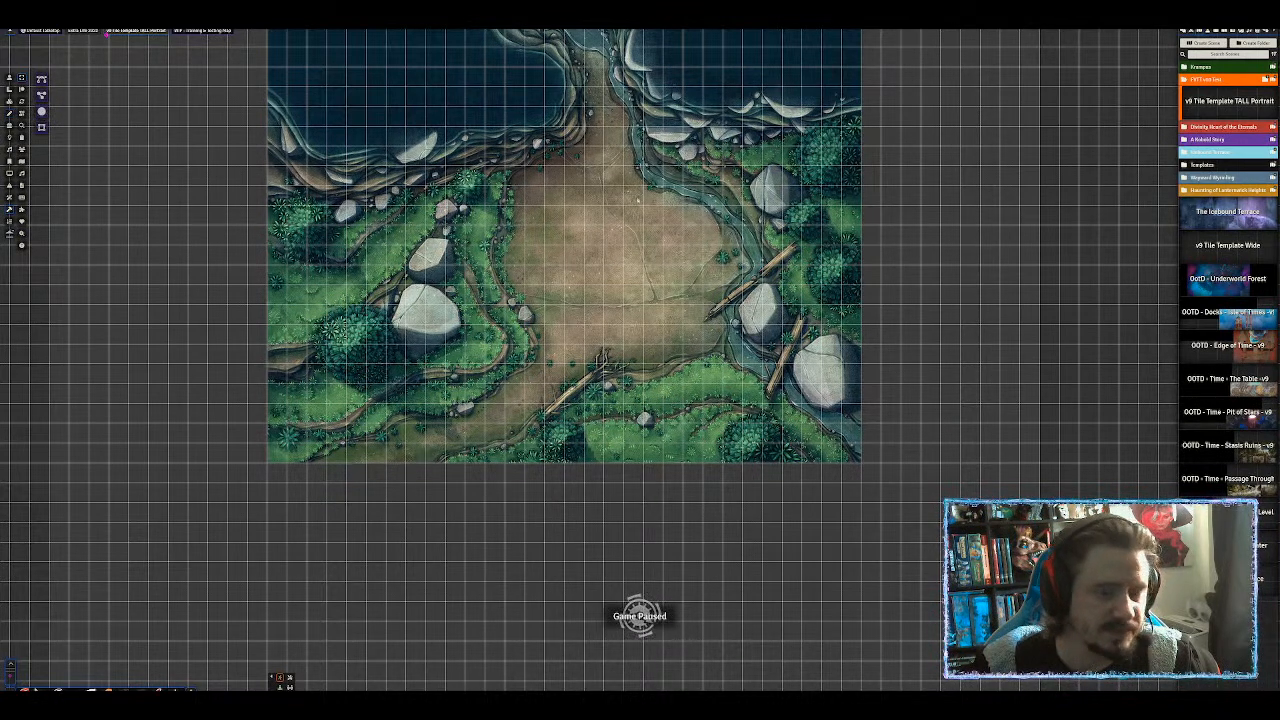
pyautogui.moveTo(629, 203); pyautogui.dragTo(582, 439)
pyautogui.scroll(-6, 590, 425)
pyautogui.moveTo(673, 145); pyautogui.dragTo(611, 322)
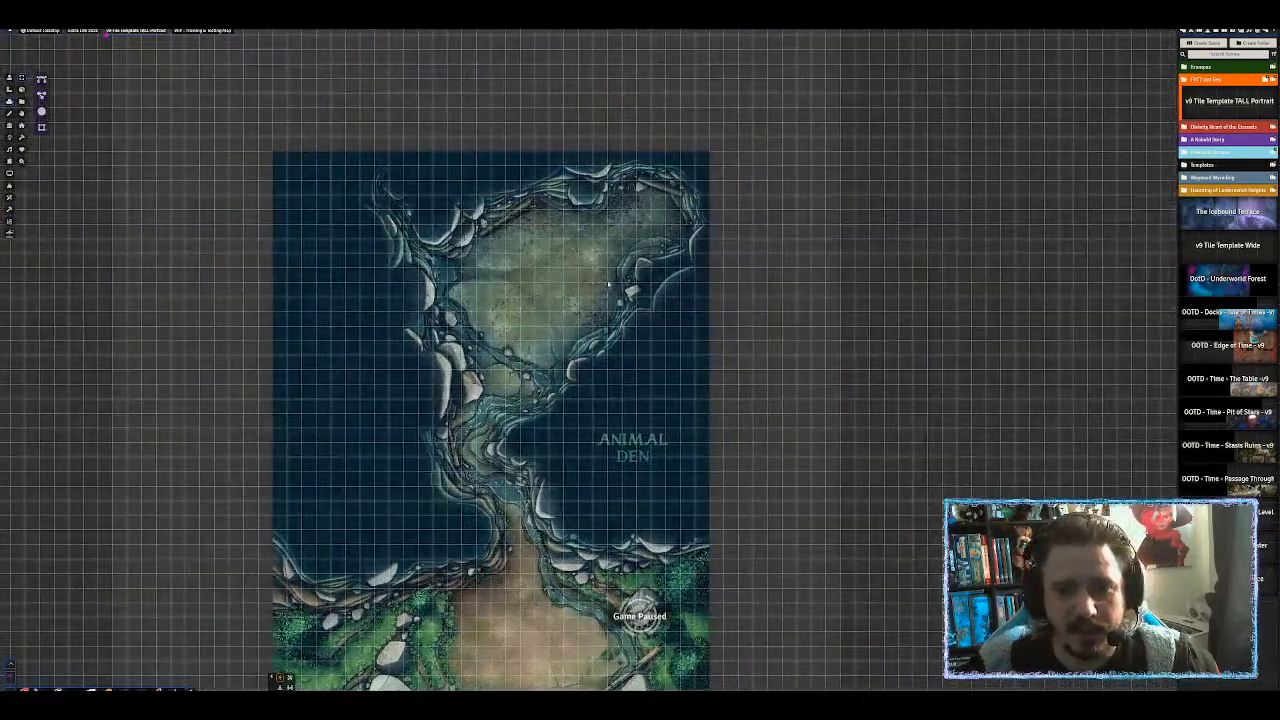
pyautogui.scroll(6, 607, 285)
pyautogui.moveTo(666, 598); pyautogui.dragTo(826, 313)
pyautogui.moveTo(781, 258); pyautogui.dragTo(759, 288)
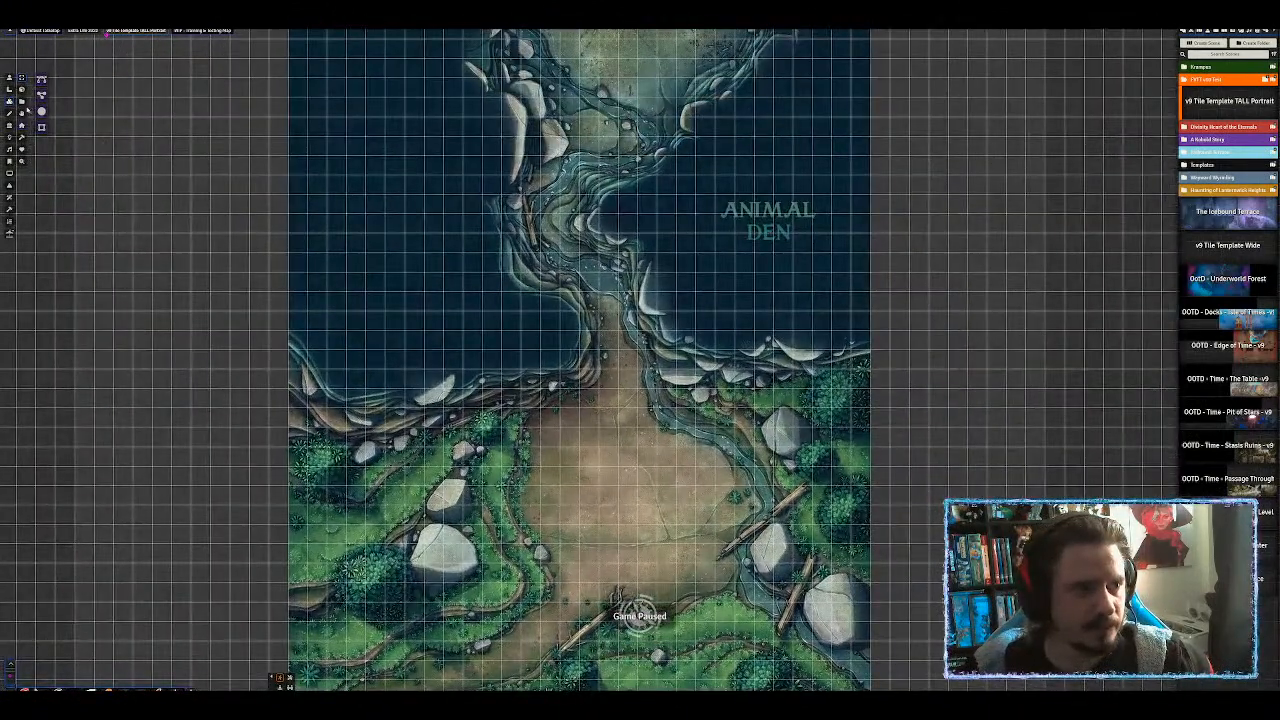
# Browse tile images to the MAPS/mushrooms folder with the northern cave in view.
pyautogui.click(22, 102)
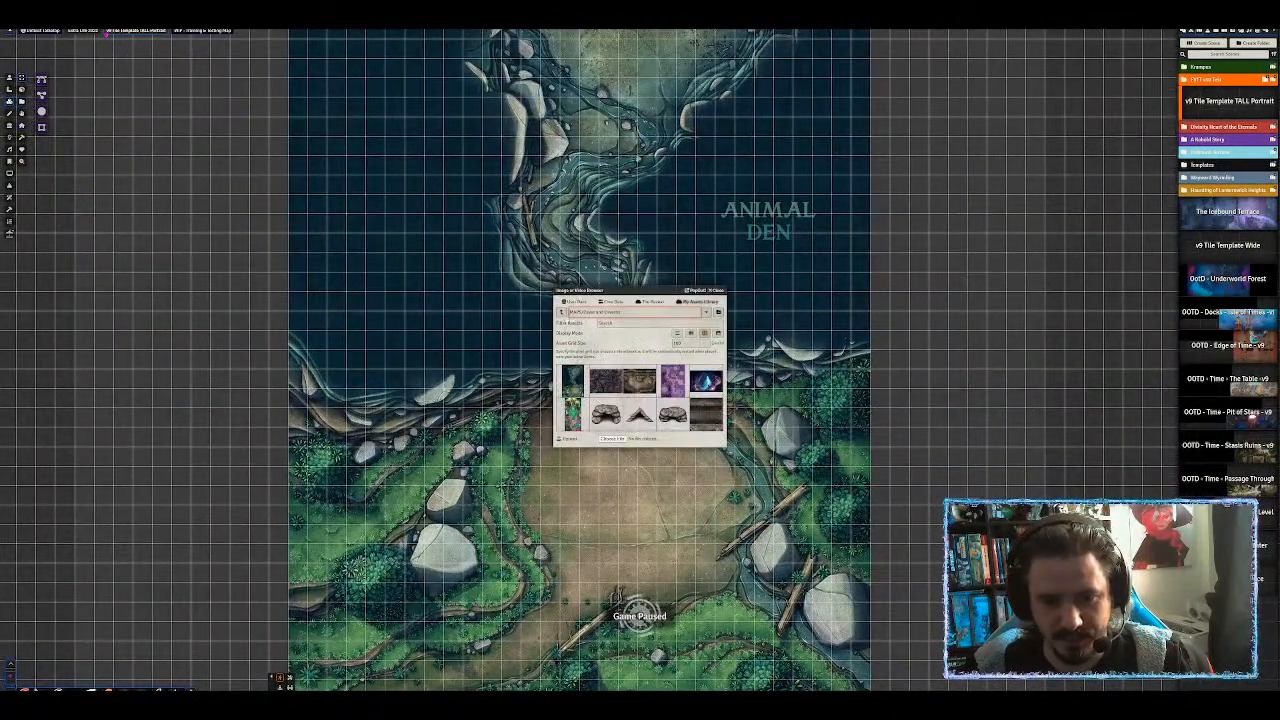
pyautogui.click(561, 313)
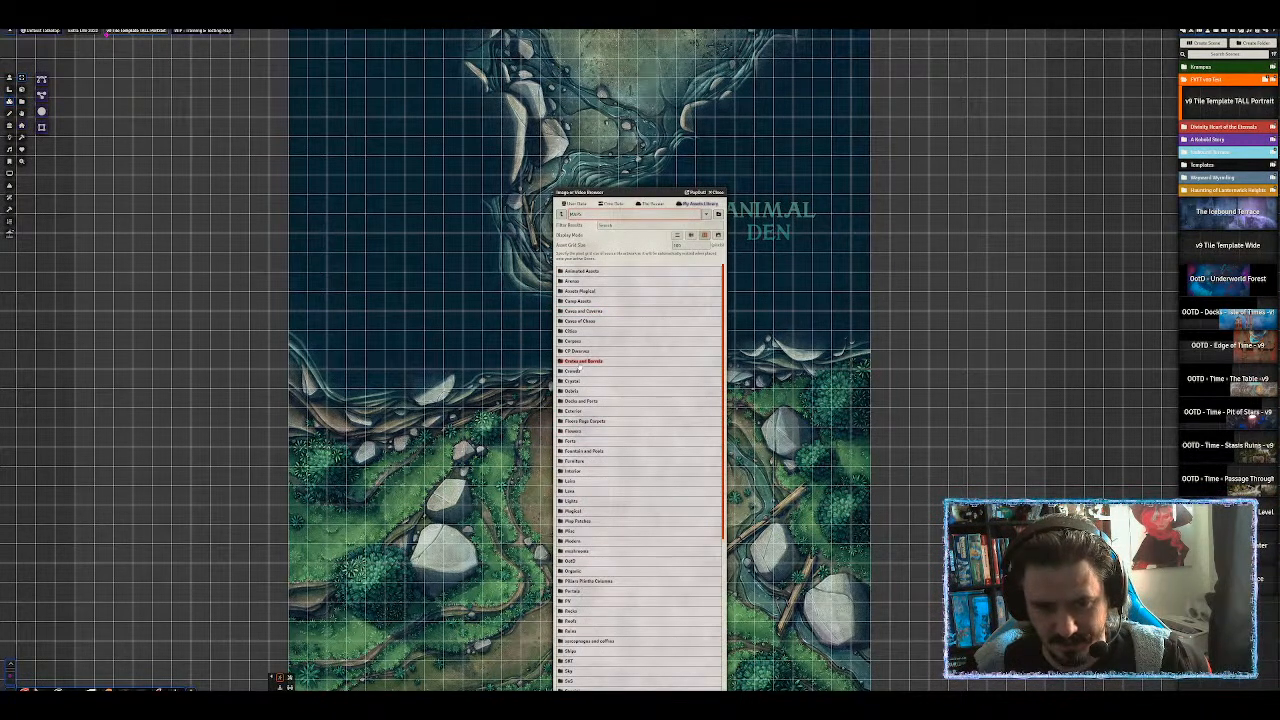
pyautogui.scroll(-2, 592, 330)
pyautogui.scroll(-1, 598, 352)
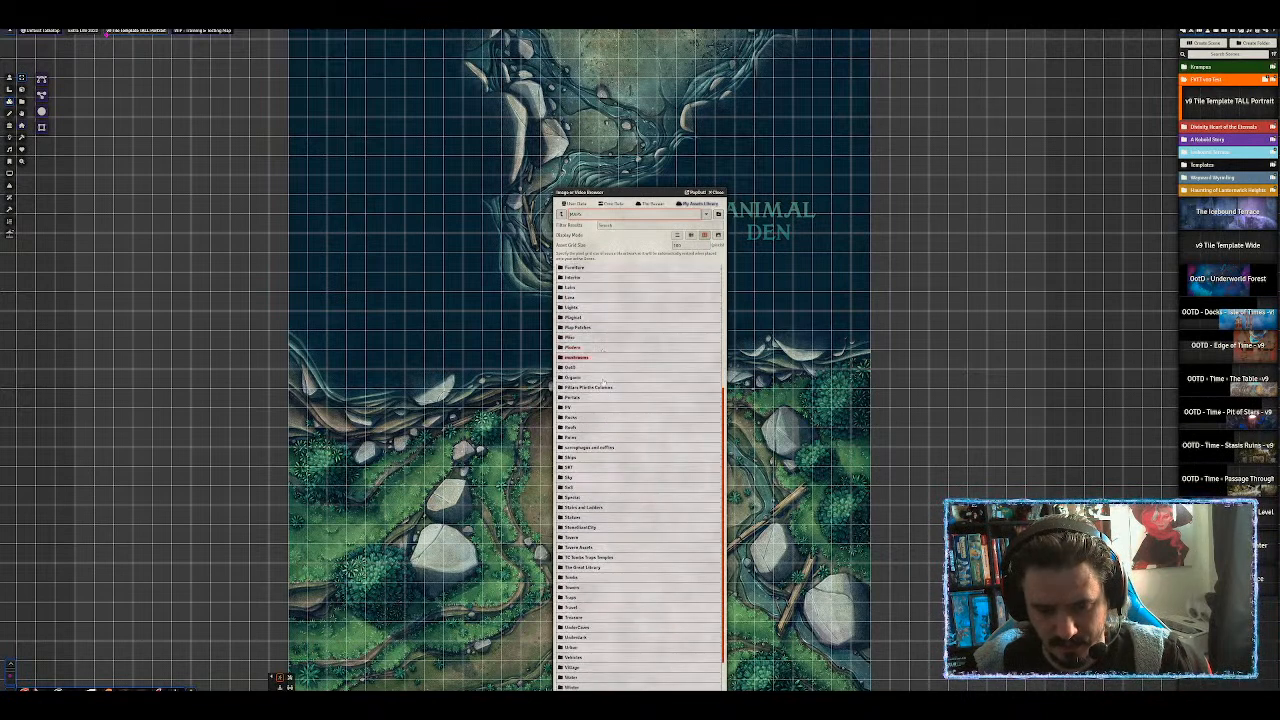
pyautogui.scroll(-1, 588, 522)
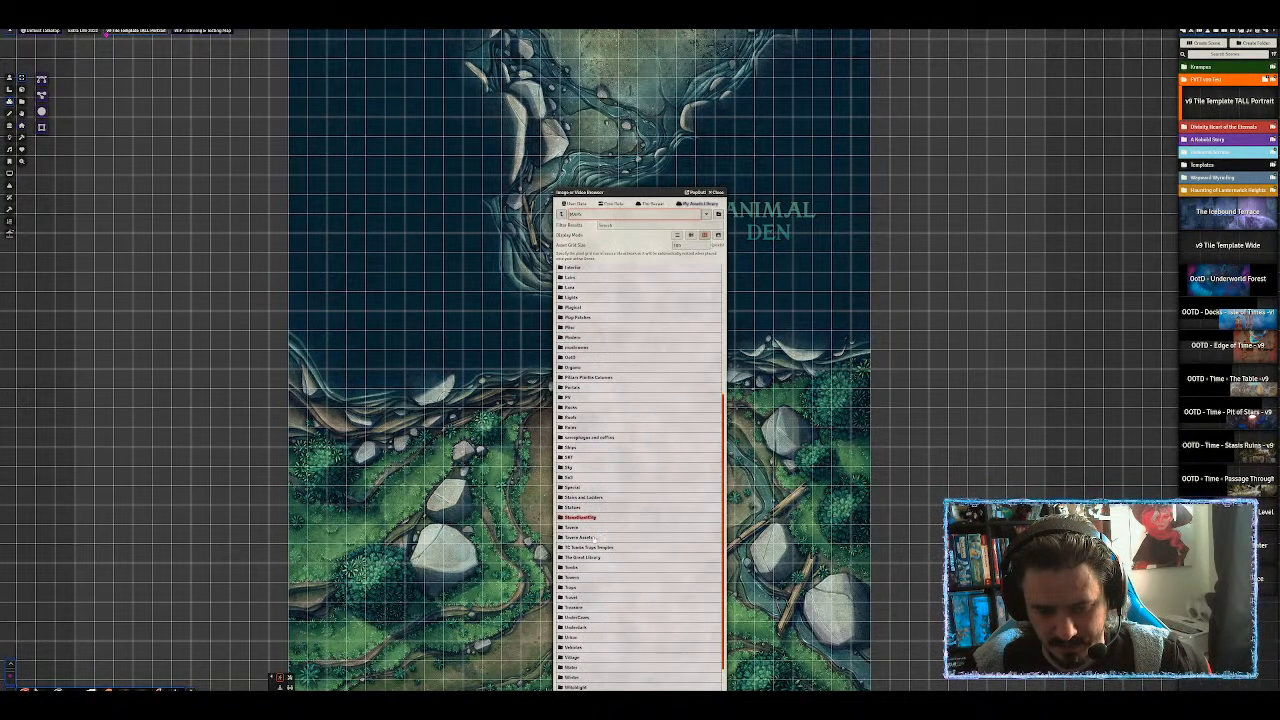
pyautogui.scroll(2, 596, 538)
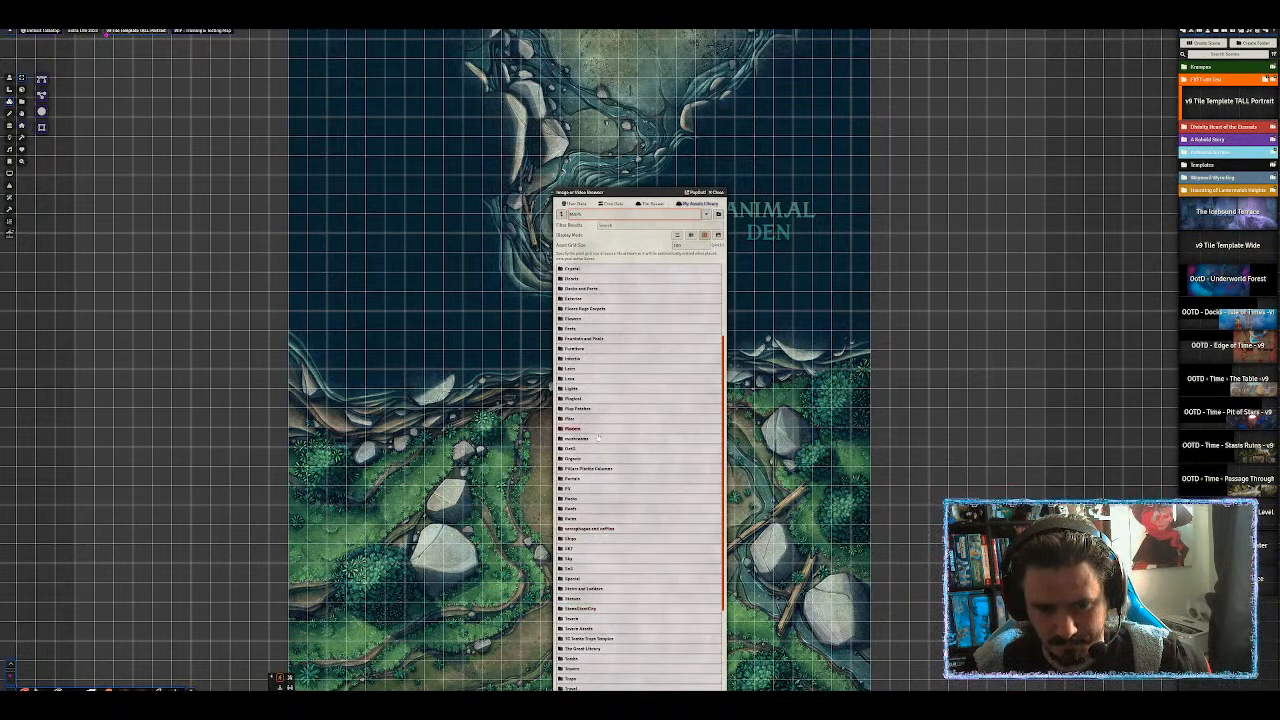
pyautogui.click(598, 438)
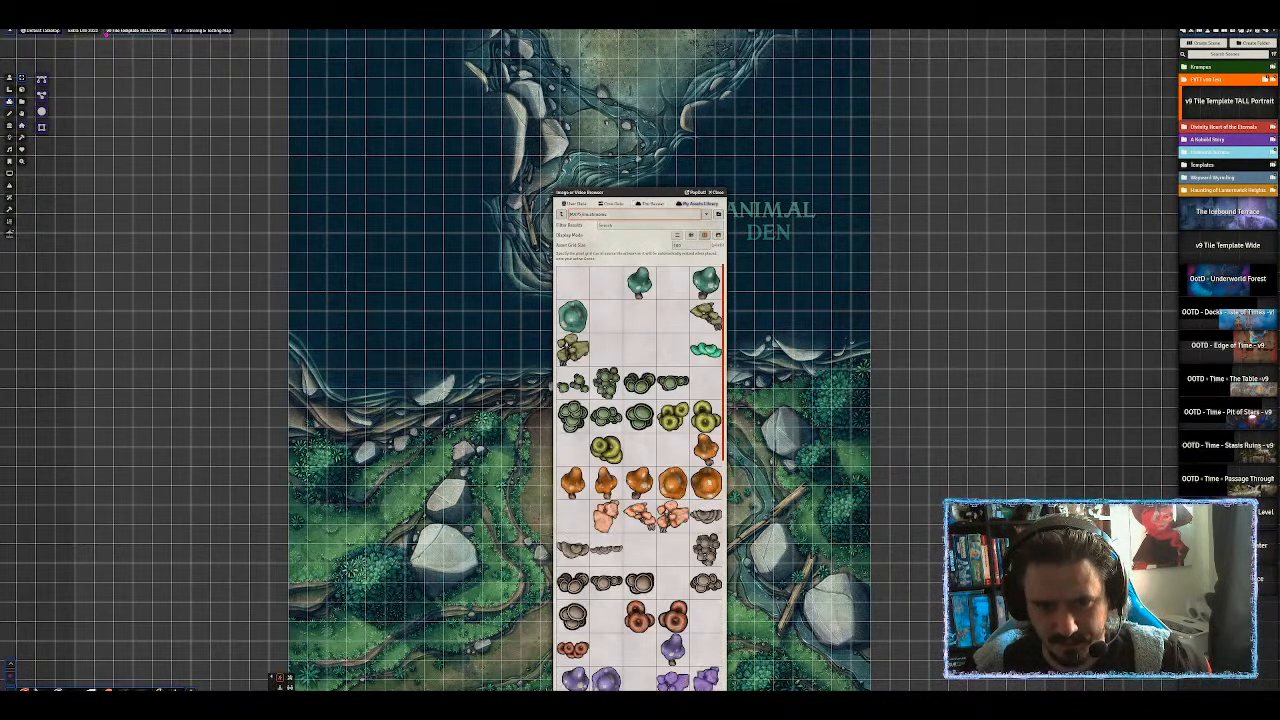
pyautogui.moveTo(637, 193); pyautogui.dragTo(967, 74)
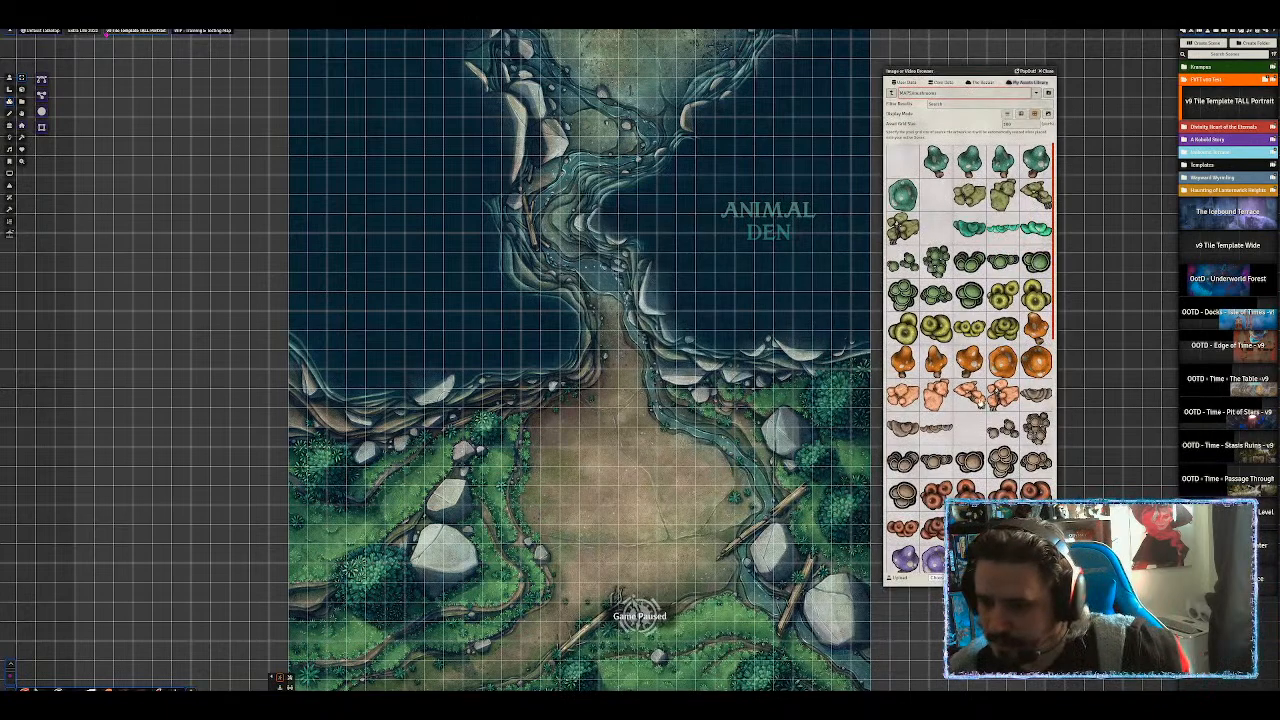
pyautogui.scroll(-10, 978, 410)
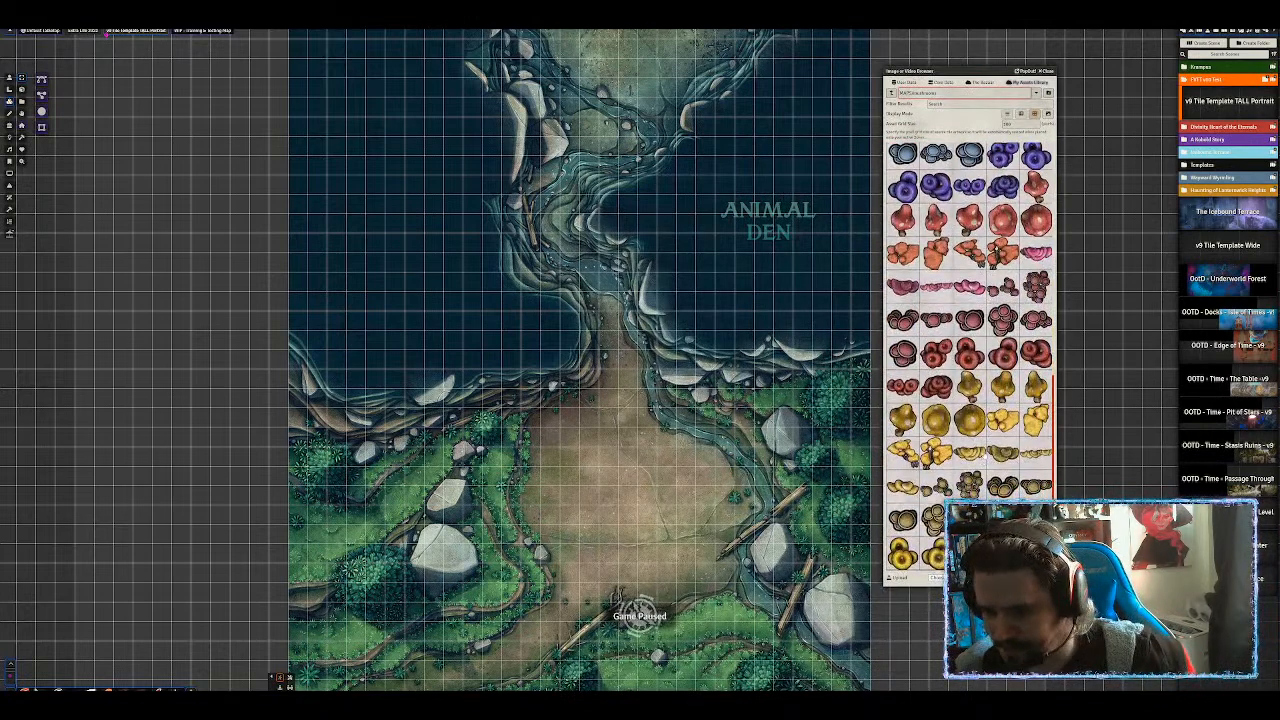
pyautogui.moveTo(730, 210); pyautogui.dragTo(706, 468)
pyautogui.scroll(3, 706, 468)
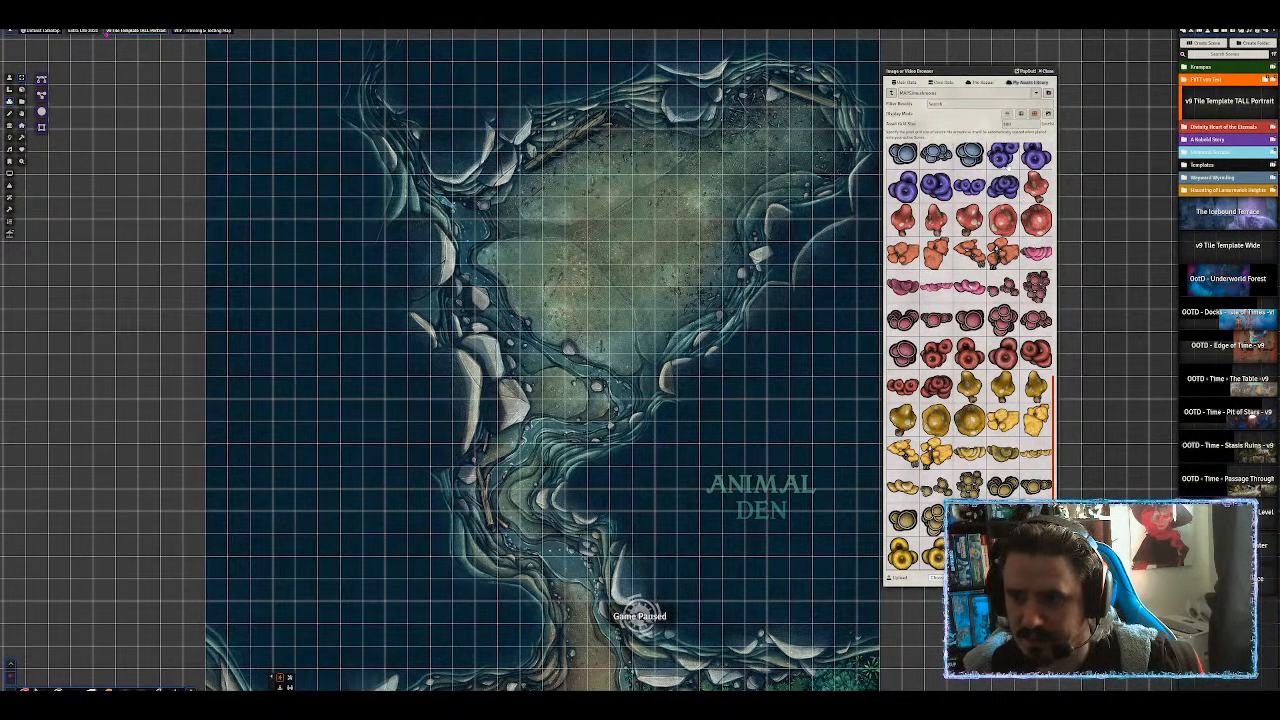
# Place purple mushroom clusters and a blue mushroom along the cave's north and left edges.
pyautogui.moveTo(1036, 158); pyautogui.dragTo(510, 170)
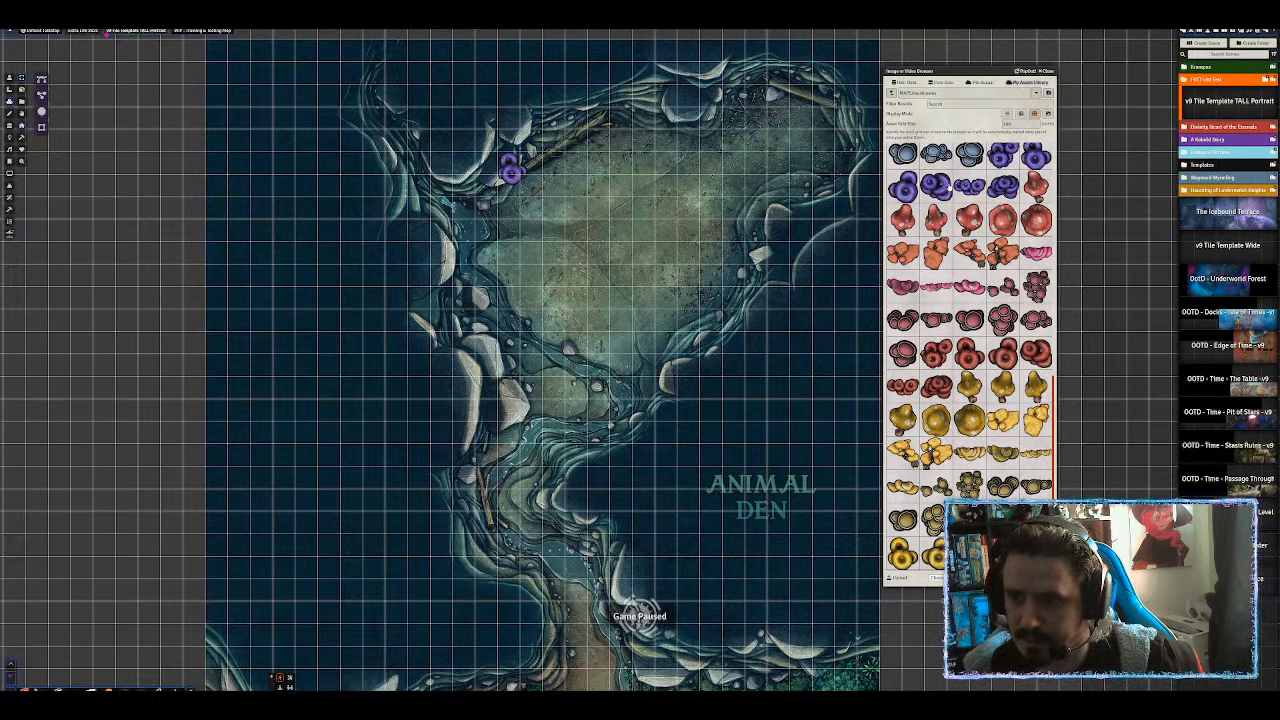
pyautogui.moveTo(969, 187); pyautogui.dragTo(554, 120)
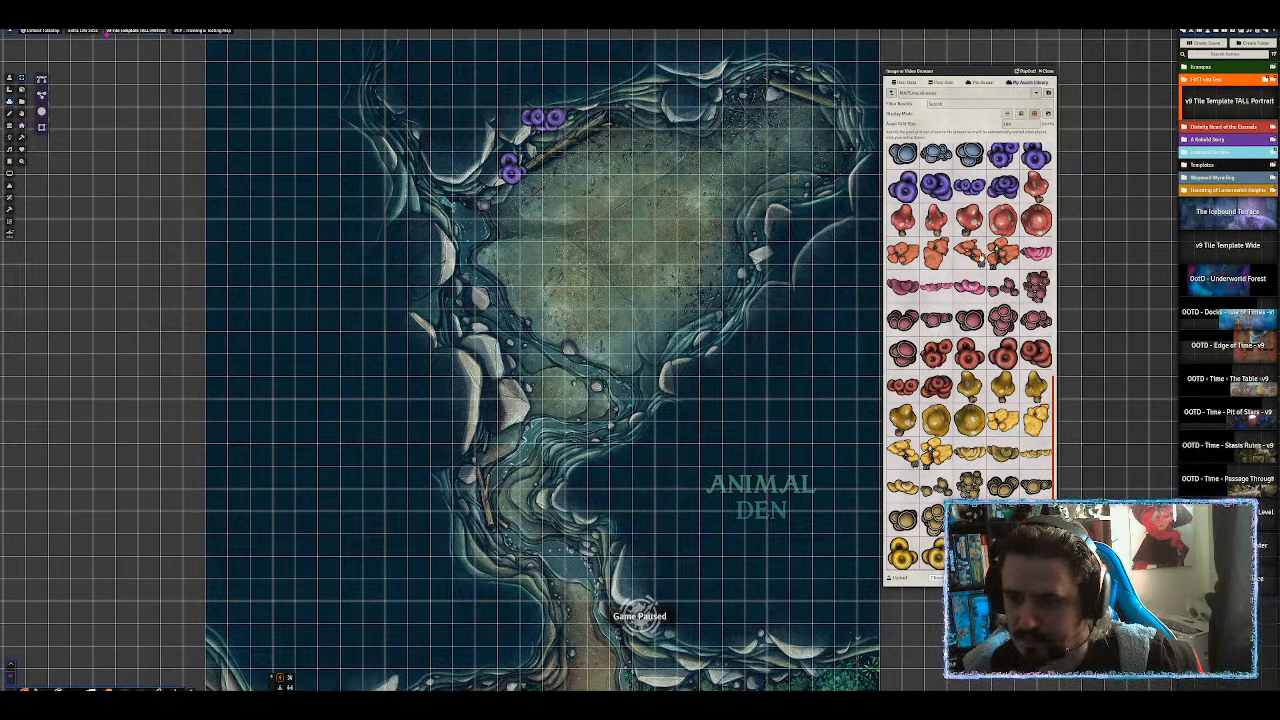
pyautogui.scroll(10, 963, 337)
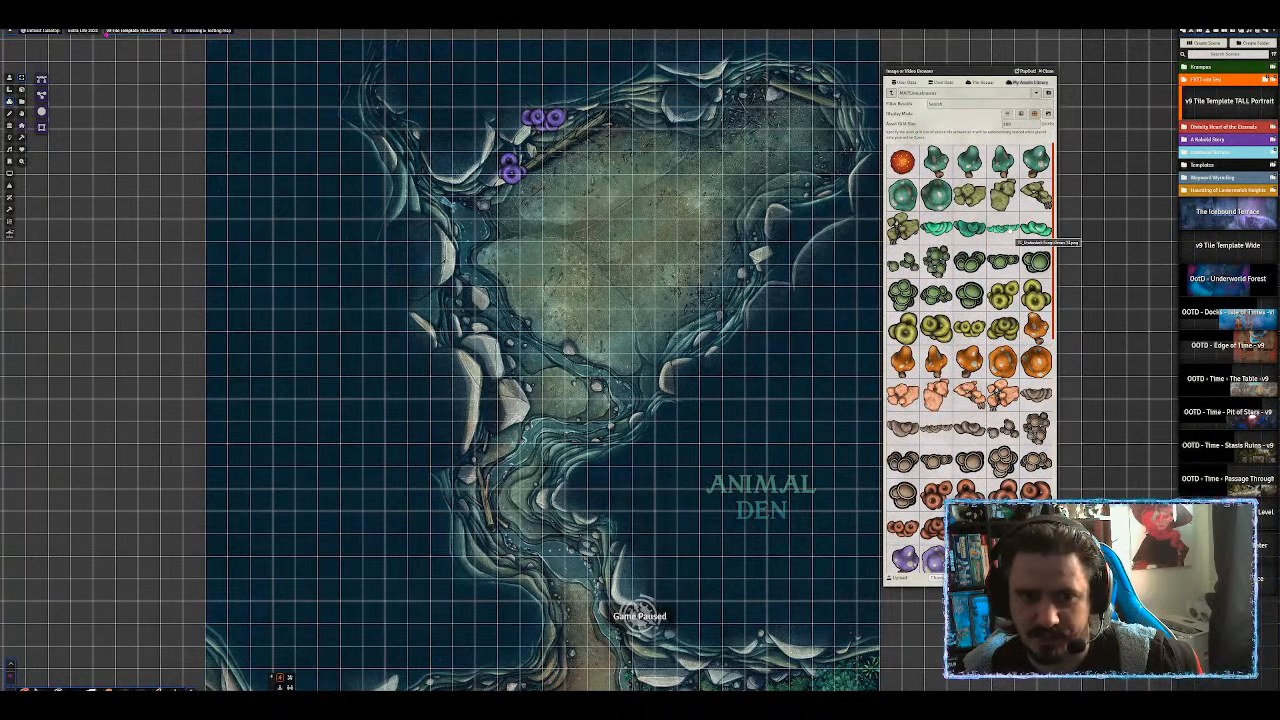
pyautogui.scroll(-4, 1015, 236)
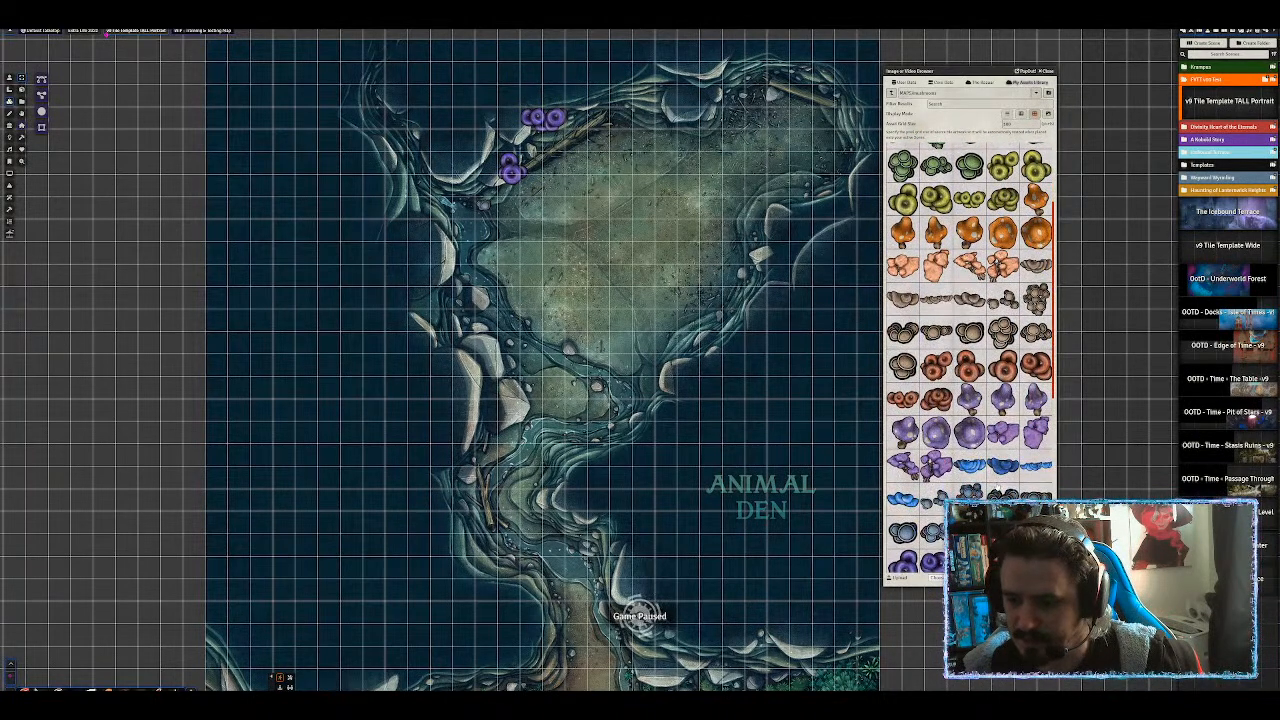
pyautogui.moveTo(903, 499); pyautogui.dragTo(450, 185)
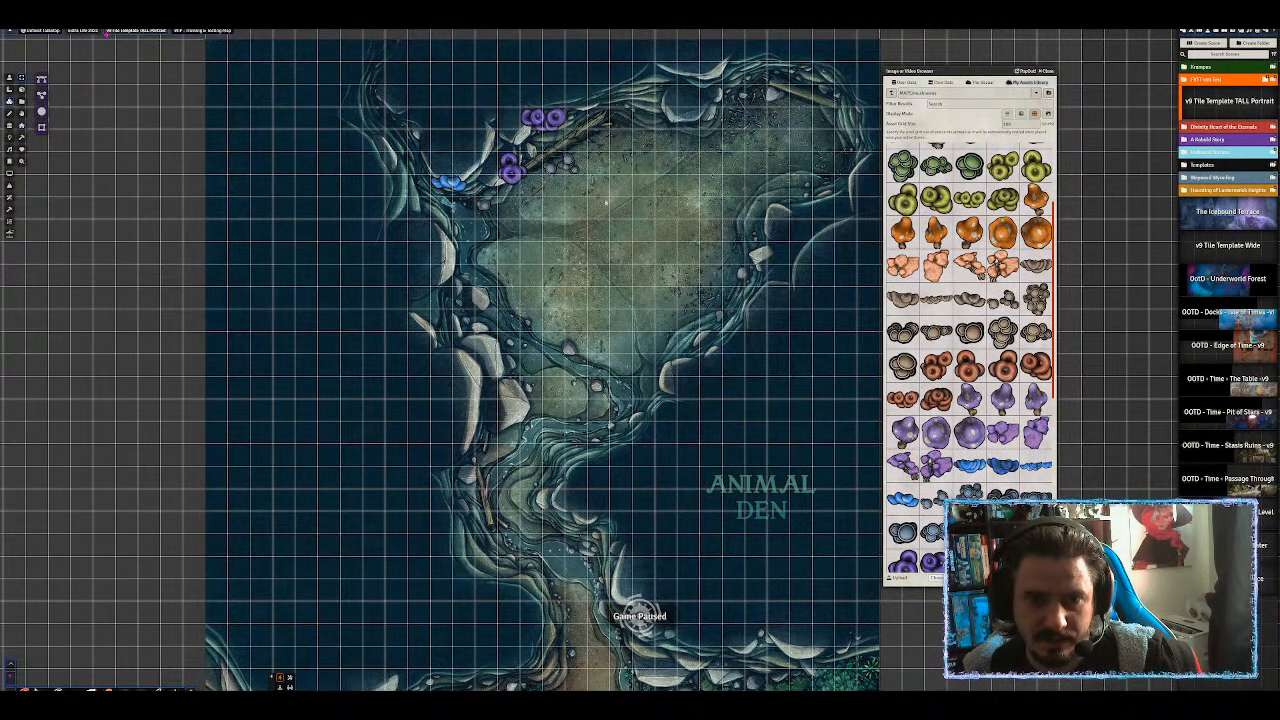
pyautogui.moveTo(1002, 435); pyautogui.dragTo(621, 127)
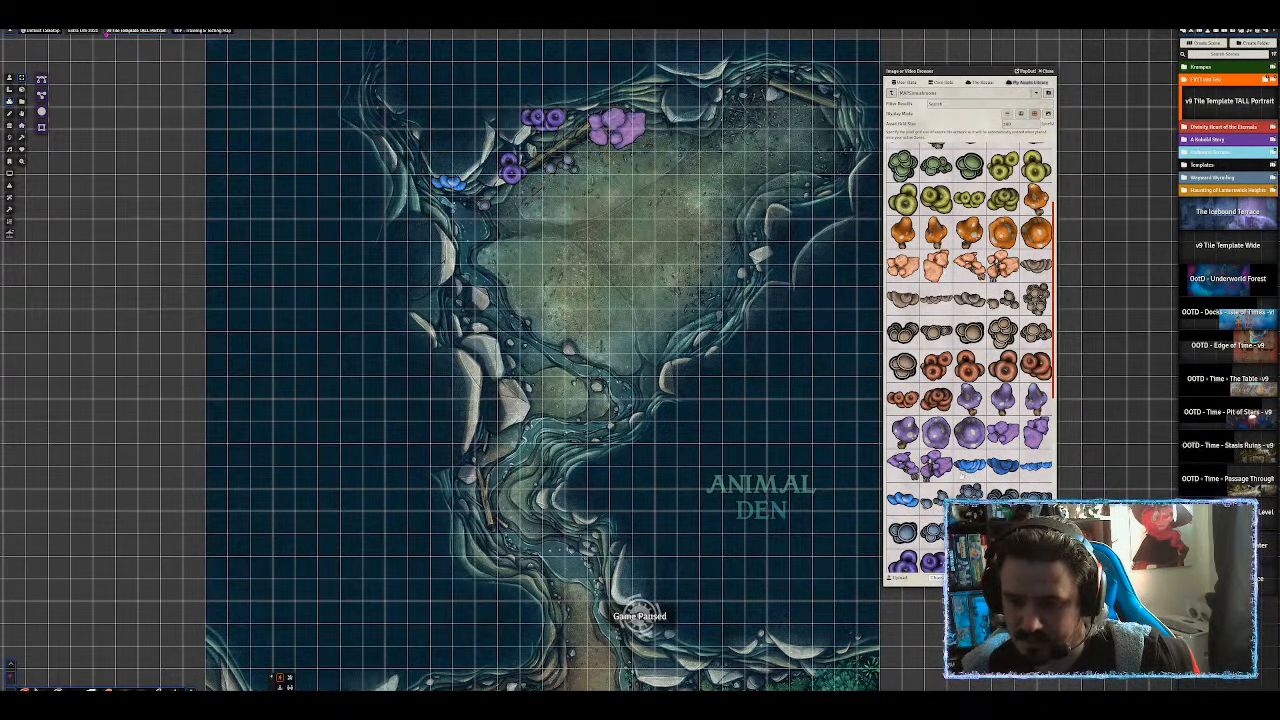
# Add a blue shelf mushroom, shrink and rotate it upright onto the left cave wall.
pyautogui.scroll(-2, 970, 358)
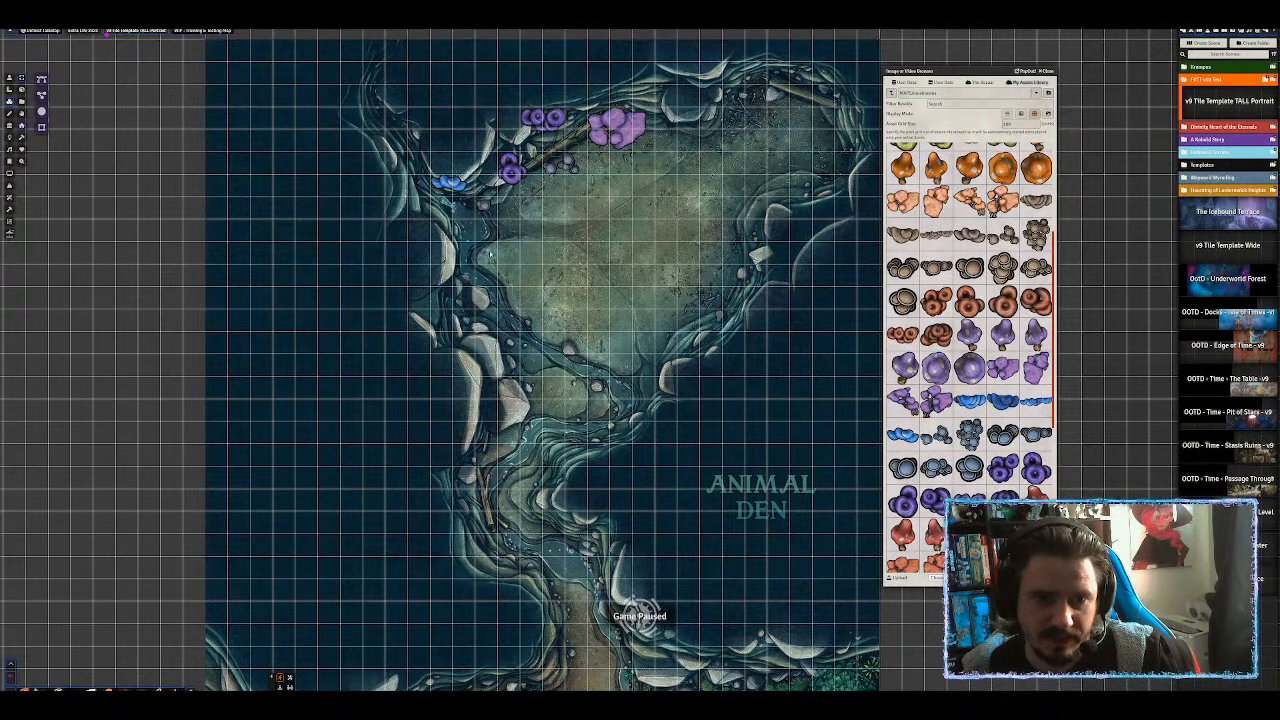
pyautogui.moveTo(1034, 403); pyautogui.dragTo(597, 234)
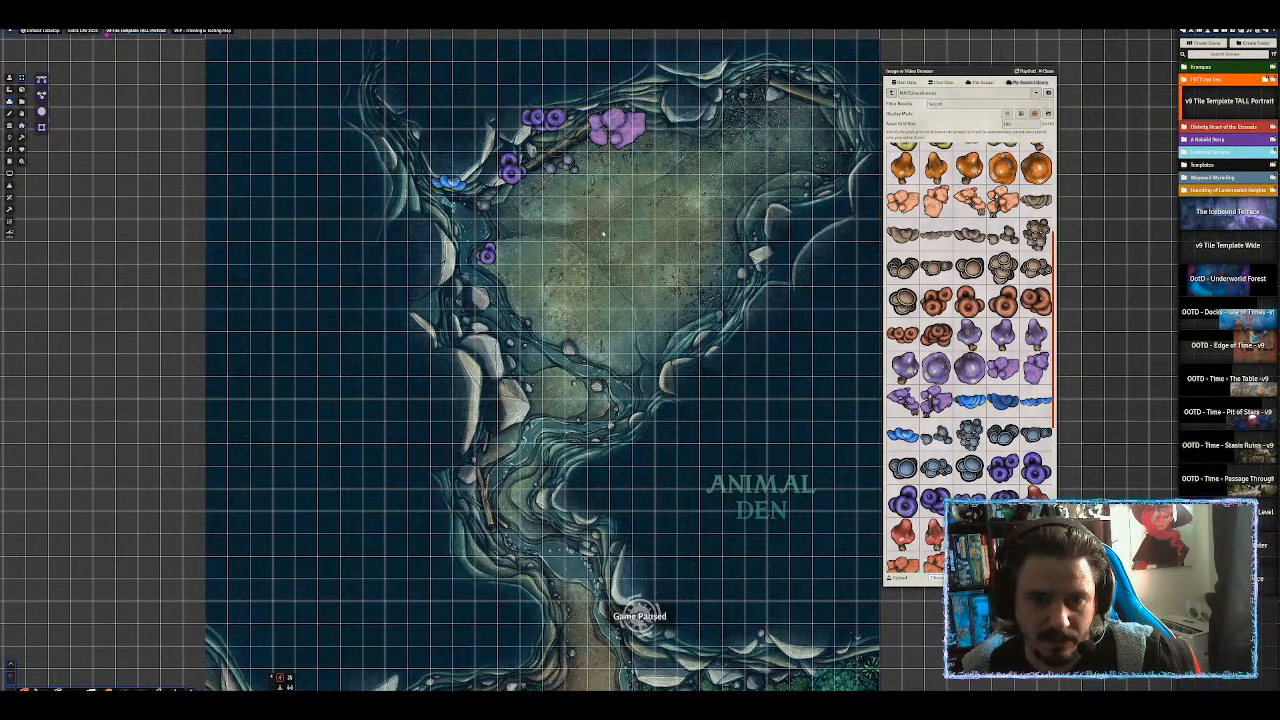
pyautogui.click(624, 236)
pyautogui.moveTo(639, 249); pyautogui.dragTo(598, 225)
pyautogui.scroll(-2, 575, 231)
pyautogui.scroll(-8, 575, 231)
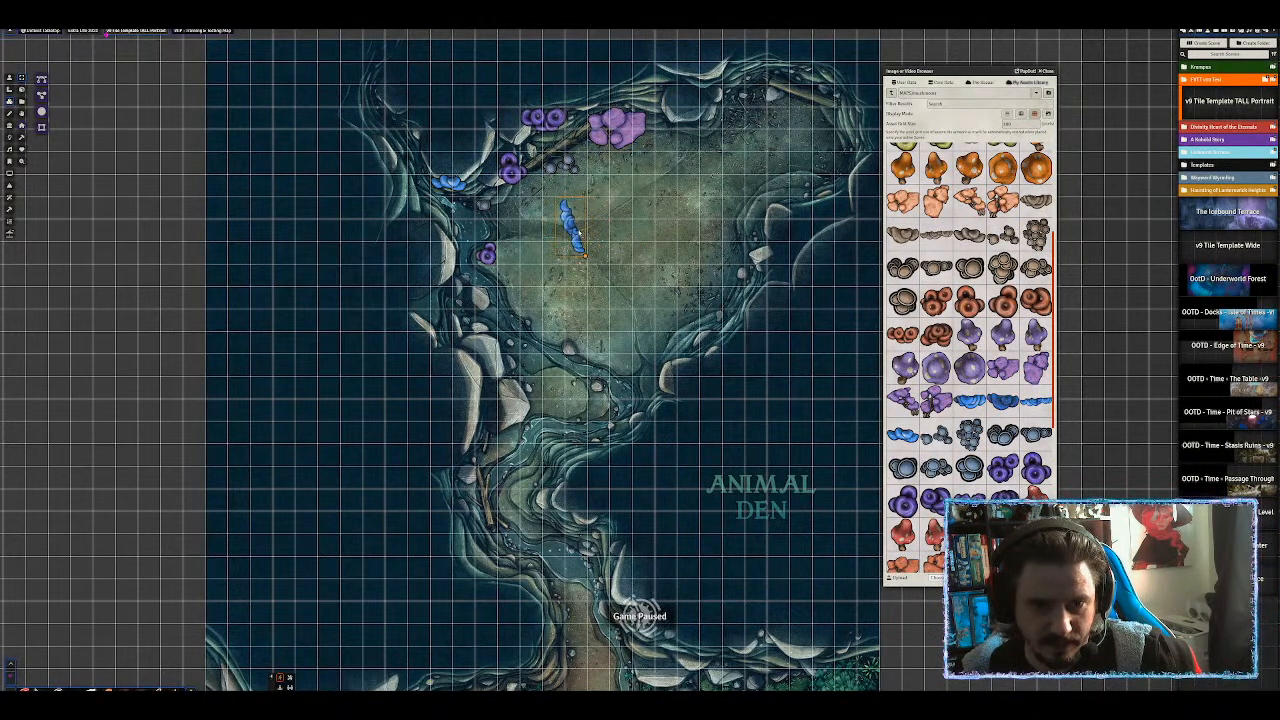
pyautogui.scroll(-8, 575, 231)
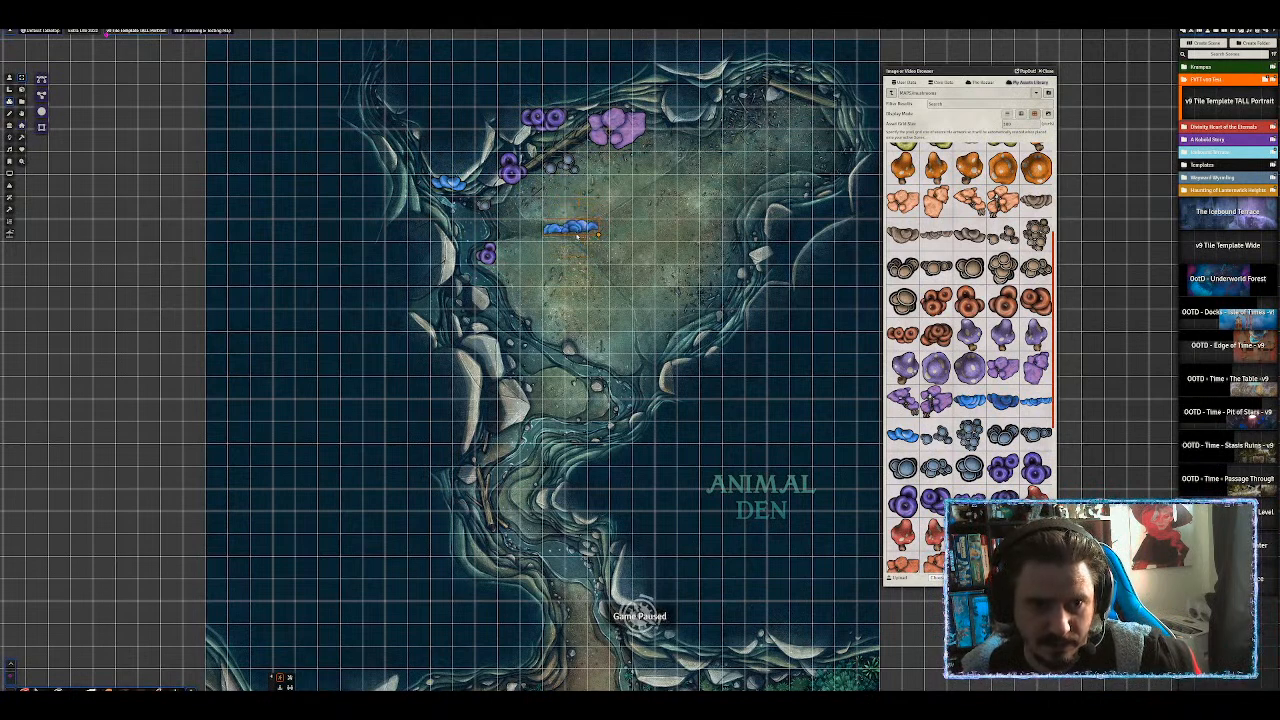
pyautogui.moveTo(575, 229); pyautogui.dragTo(416, 183)
pyautogui.click(413, 170)
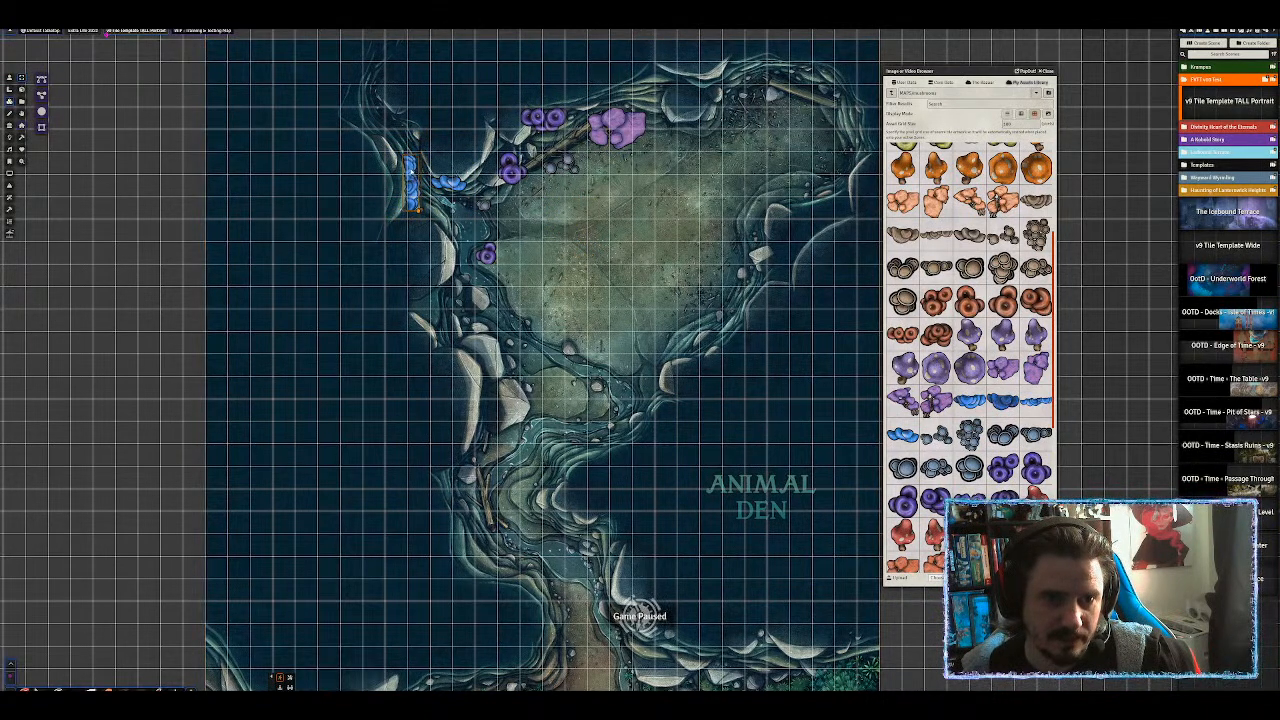
pyautogui.scroll(-3, 634, 238)
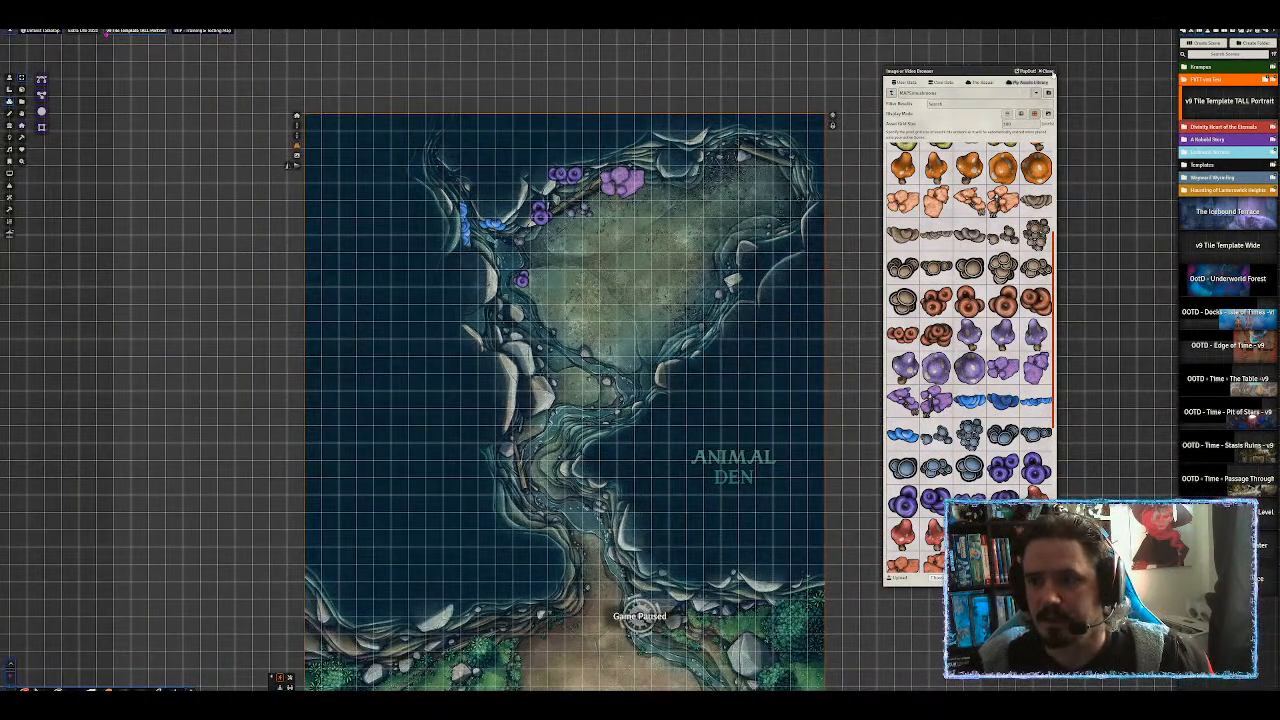
# Close the Tile Browser and drag out a light next to the blue mushrooms on the west wall.
pyautogui.press('Escape')
pyautogui.scroll(3, 273, 139)
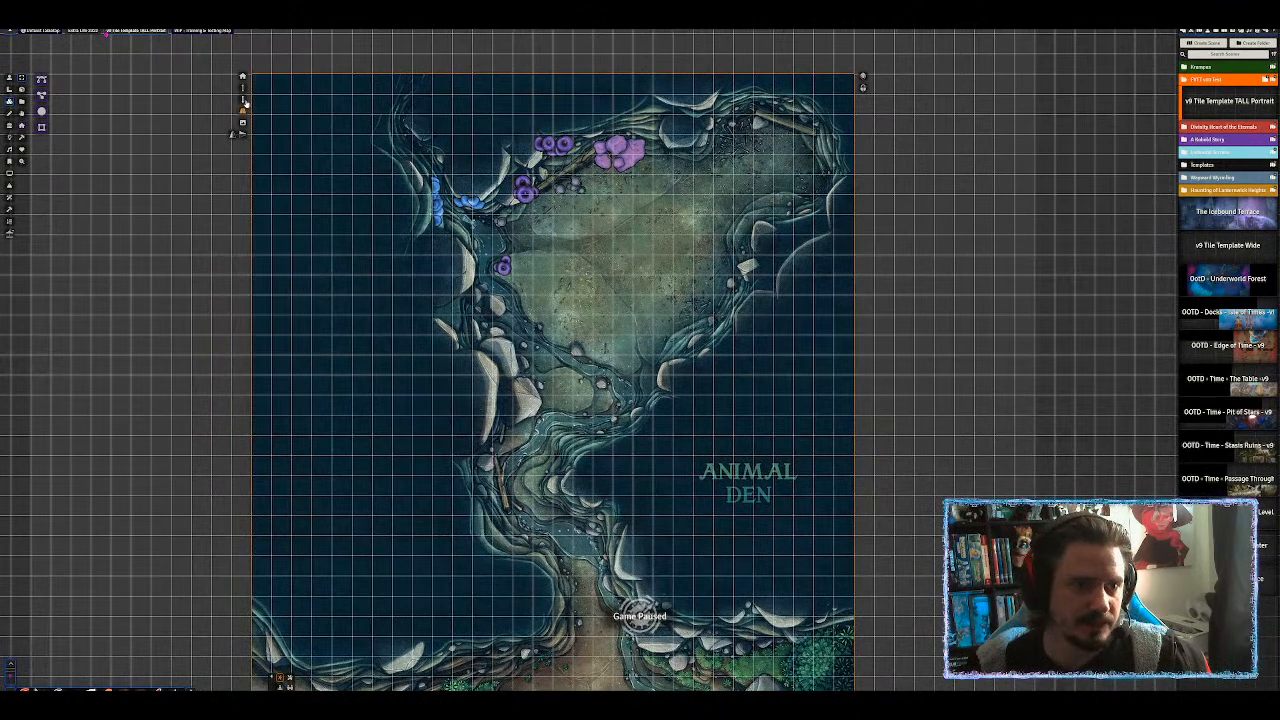
pyautogui.click(196, 250)
pyautogui.moveTo(202, 313); pyautogui.dragTo(195, 152)
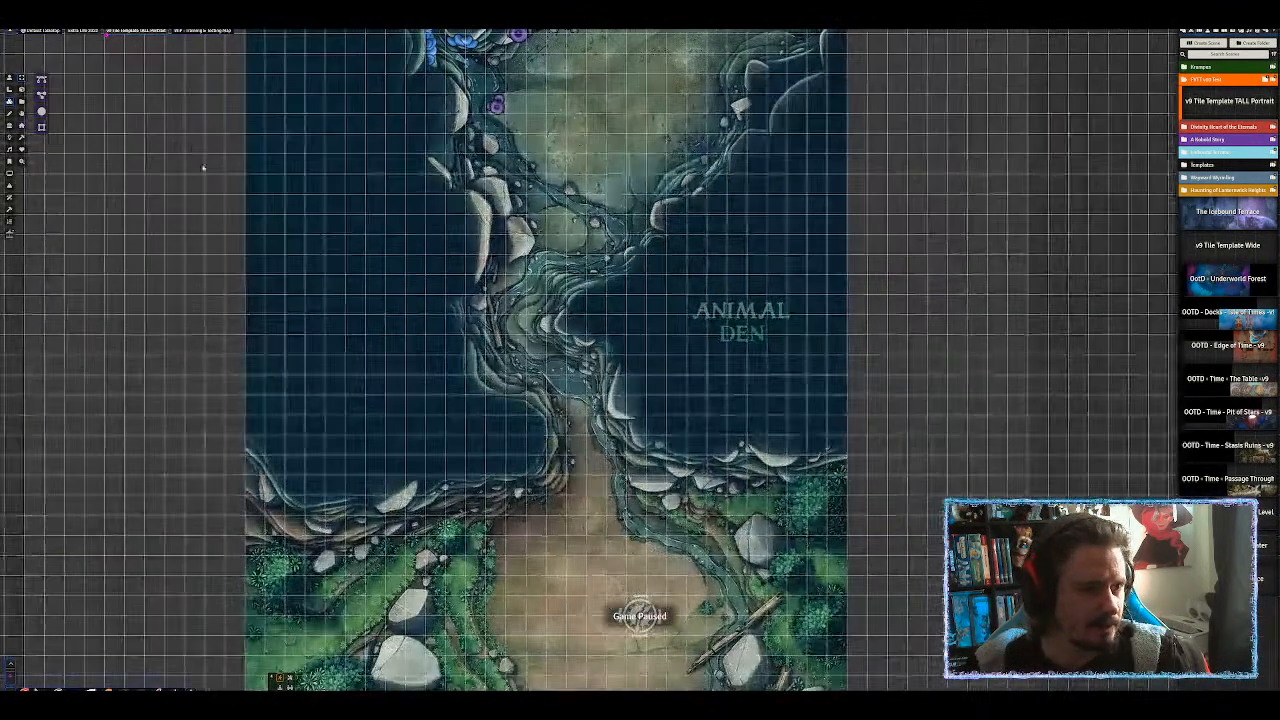
pyautogui.click(10, 138)
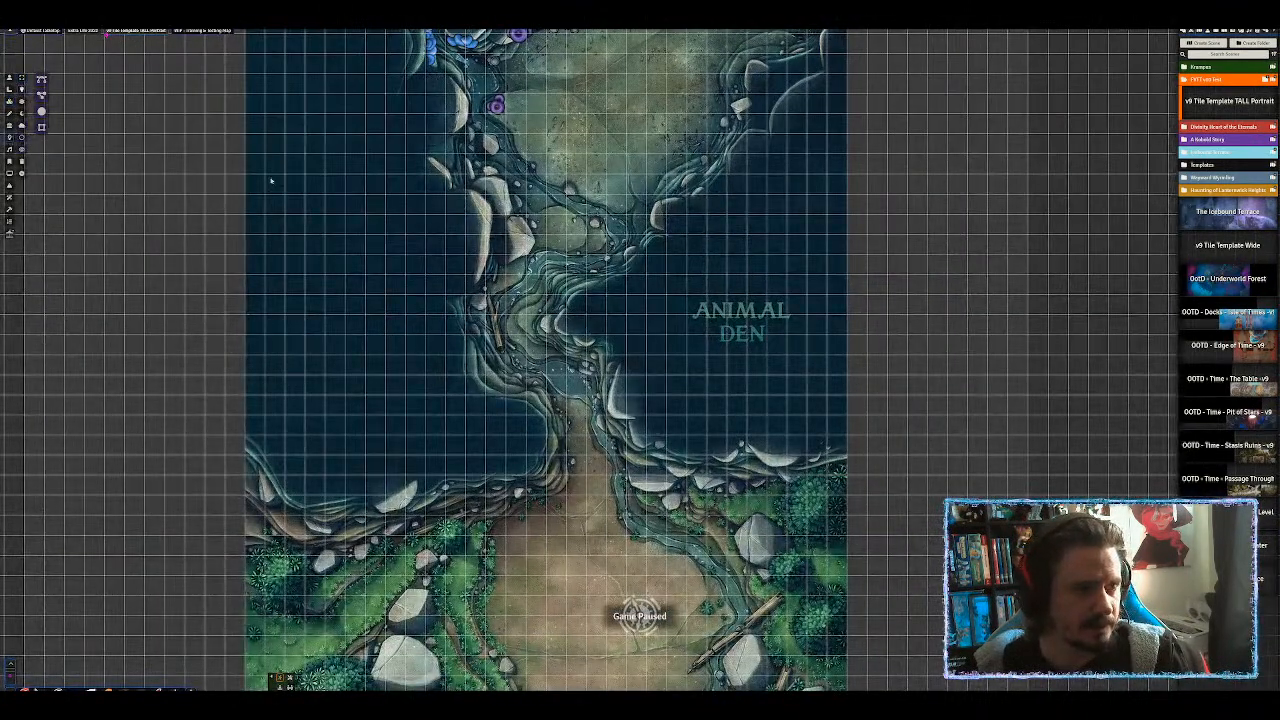
pyautogui.moveTo(386, 107); pyautogui.dragTo(301, 293)
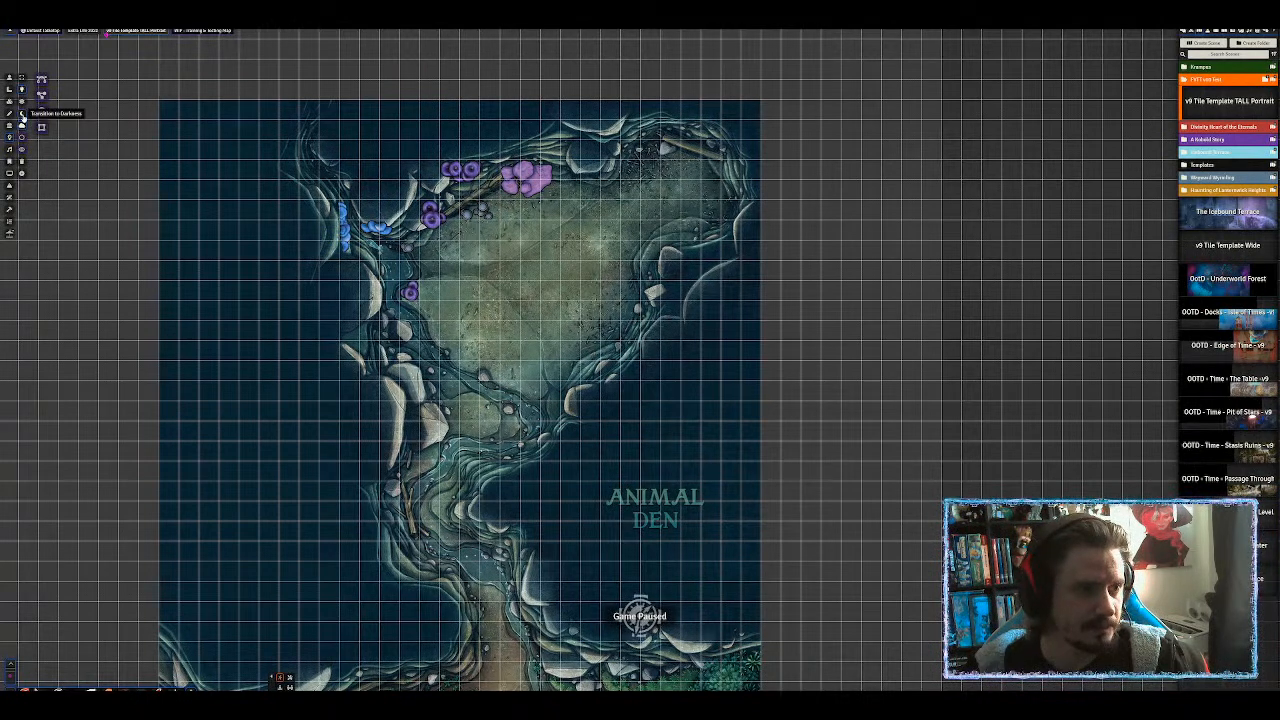
pyautogui.scroll(3, 22, 113)
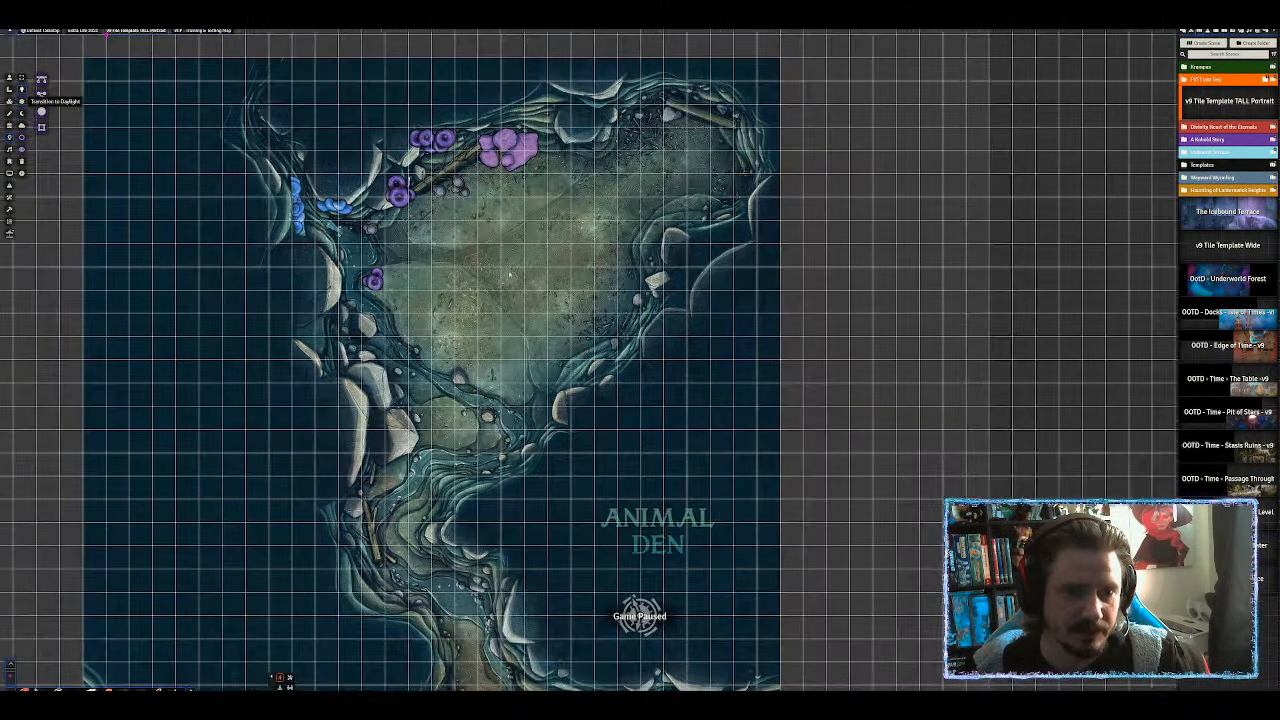
pyautogui.moveTo(303, 208); pyautogui.dragTo(457, 296)
# Give the cave light a cyan colour and the Pulse animation, then update it.
pyautogui.doubleClick(303, 207)
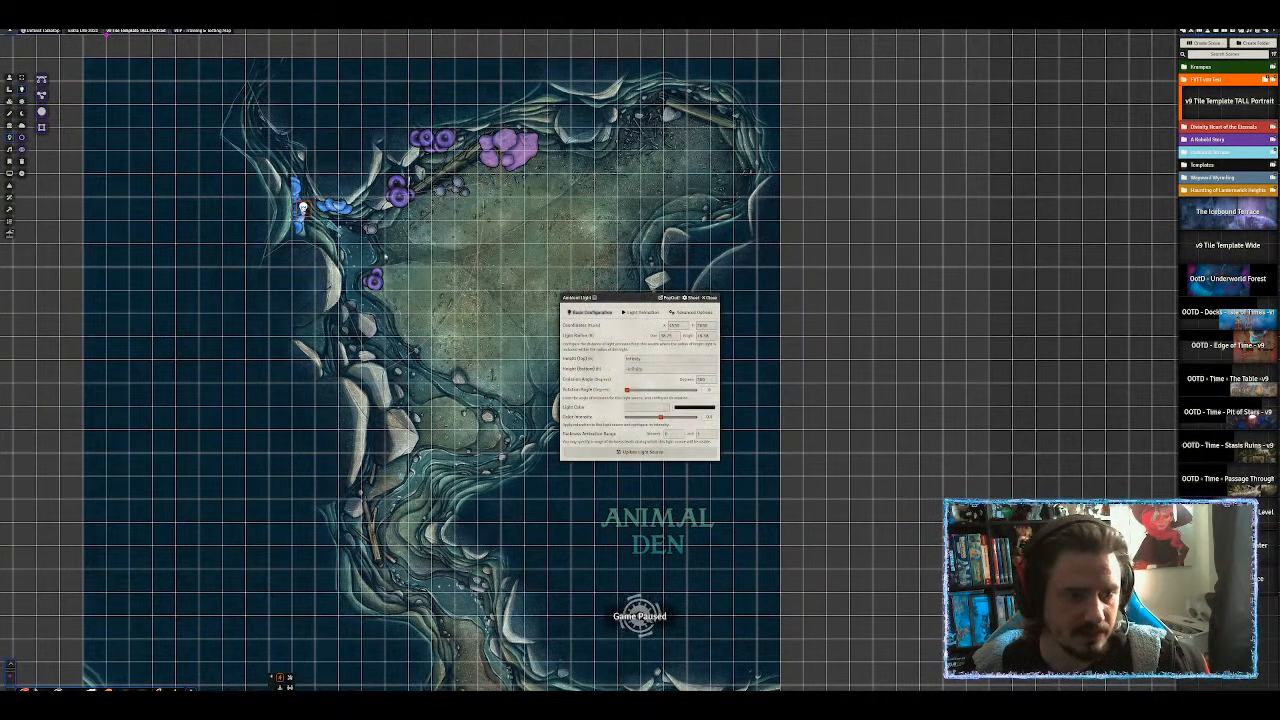
pyautogui.click(698, 407)
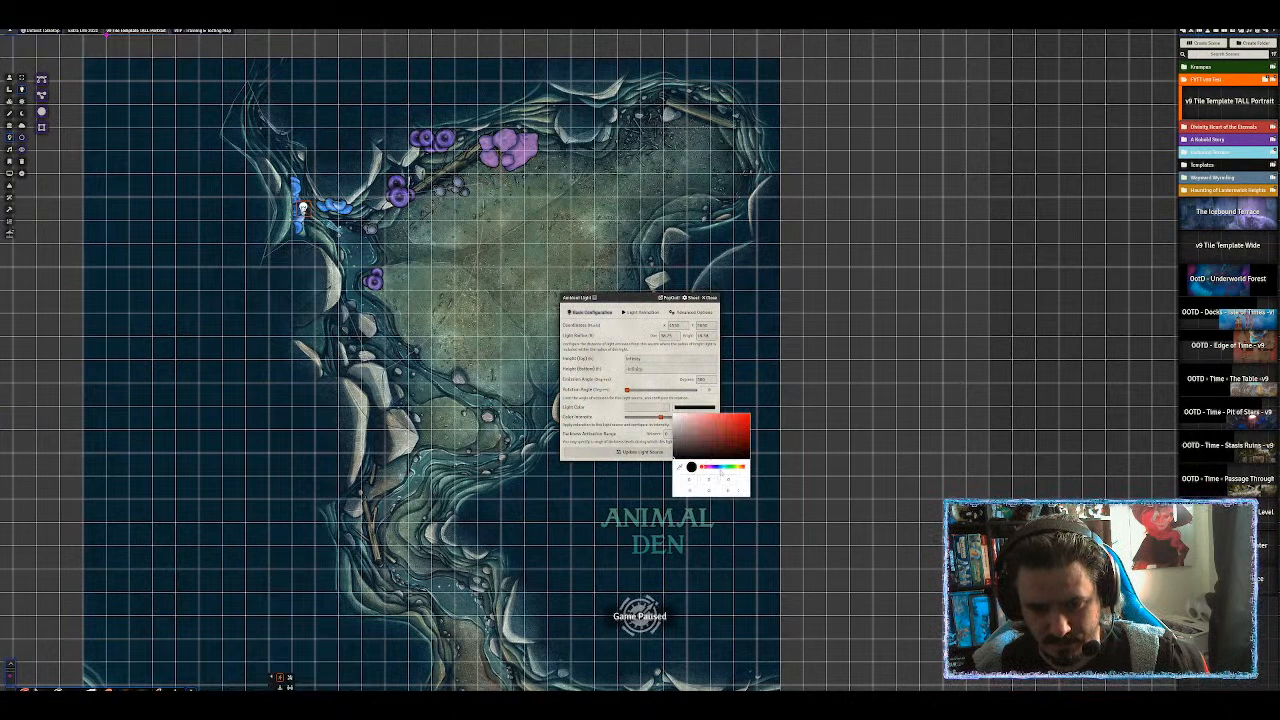
pyautogui.click(723, 467)
pyautogui.click(728, 427)
pyautogui.moveTo(728, 426); pyautogui.dragTo(729, 423)
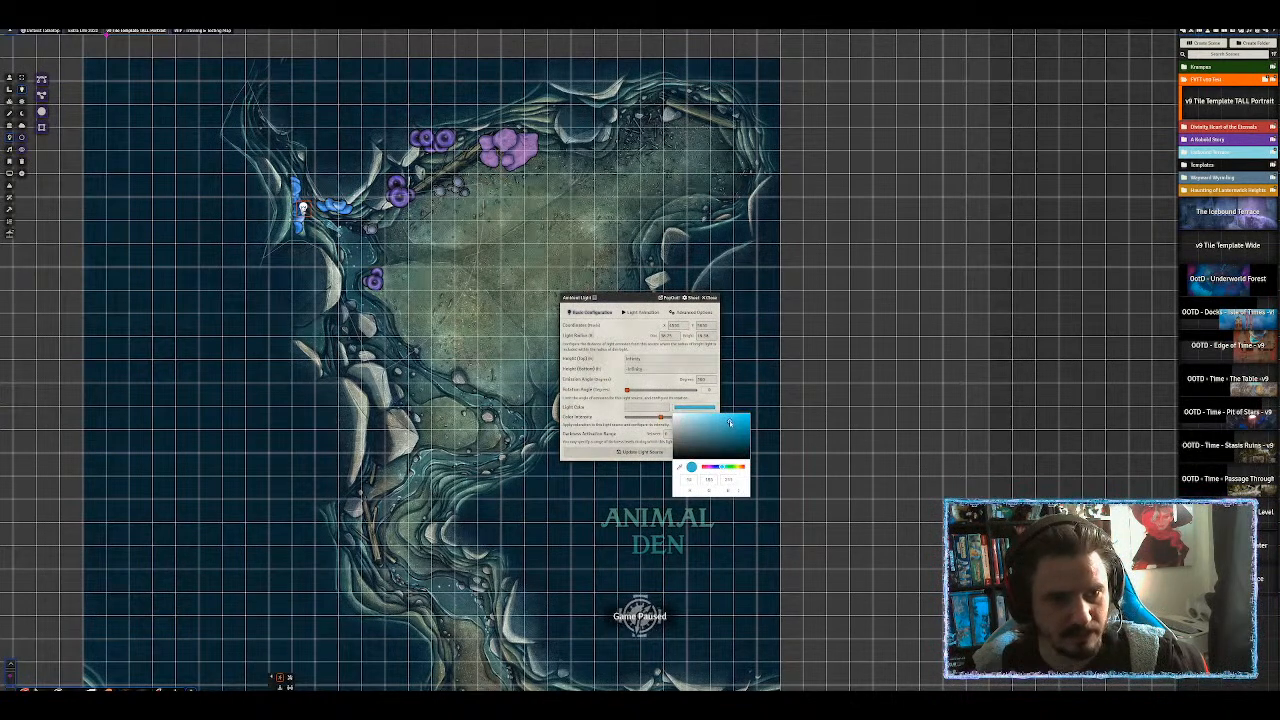
pyautogui.click(610, 411)
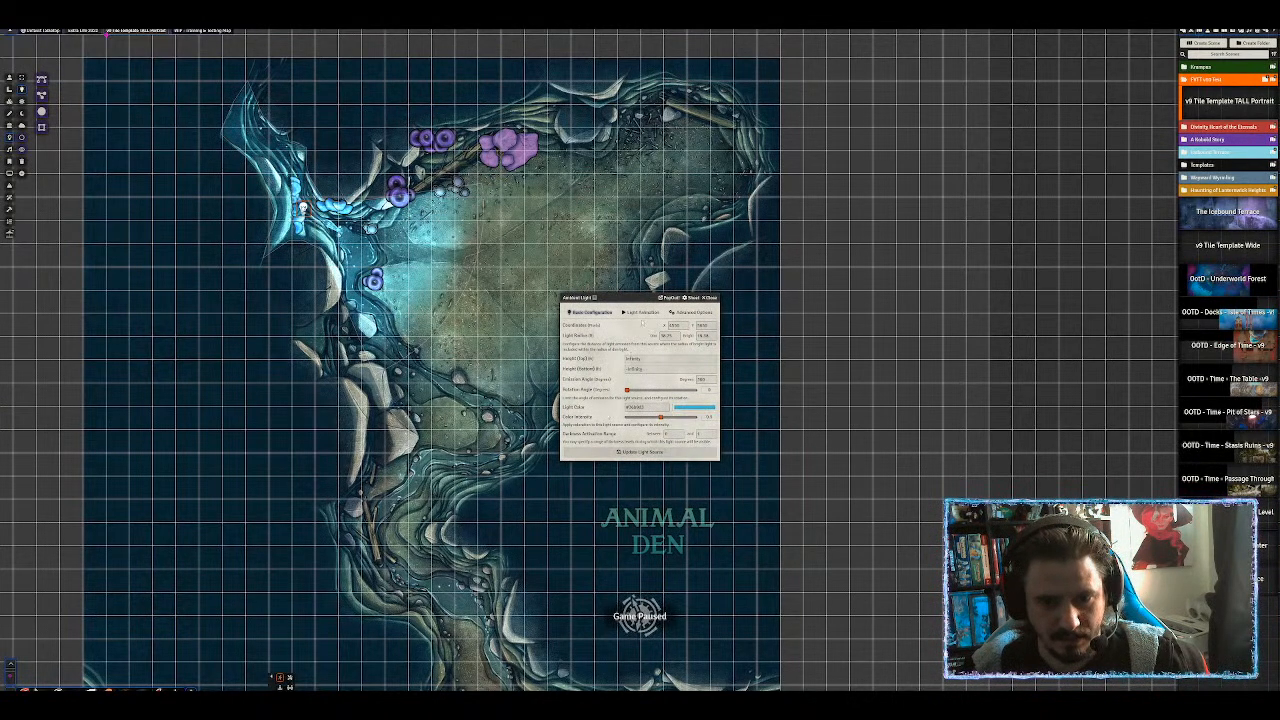
pyautogui.click(641, 312)
pyautogui.click(640, 325)
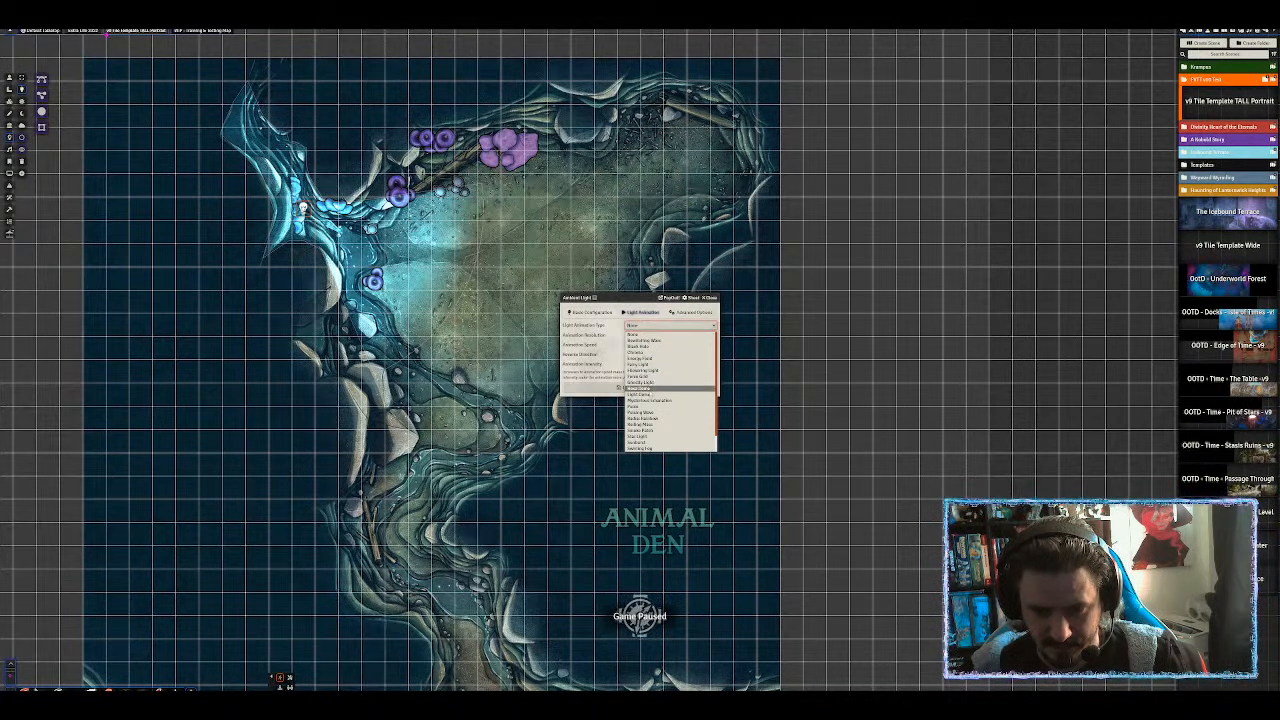
pyautogui.scroll(-2, 645, 420)
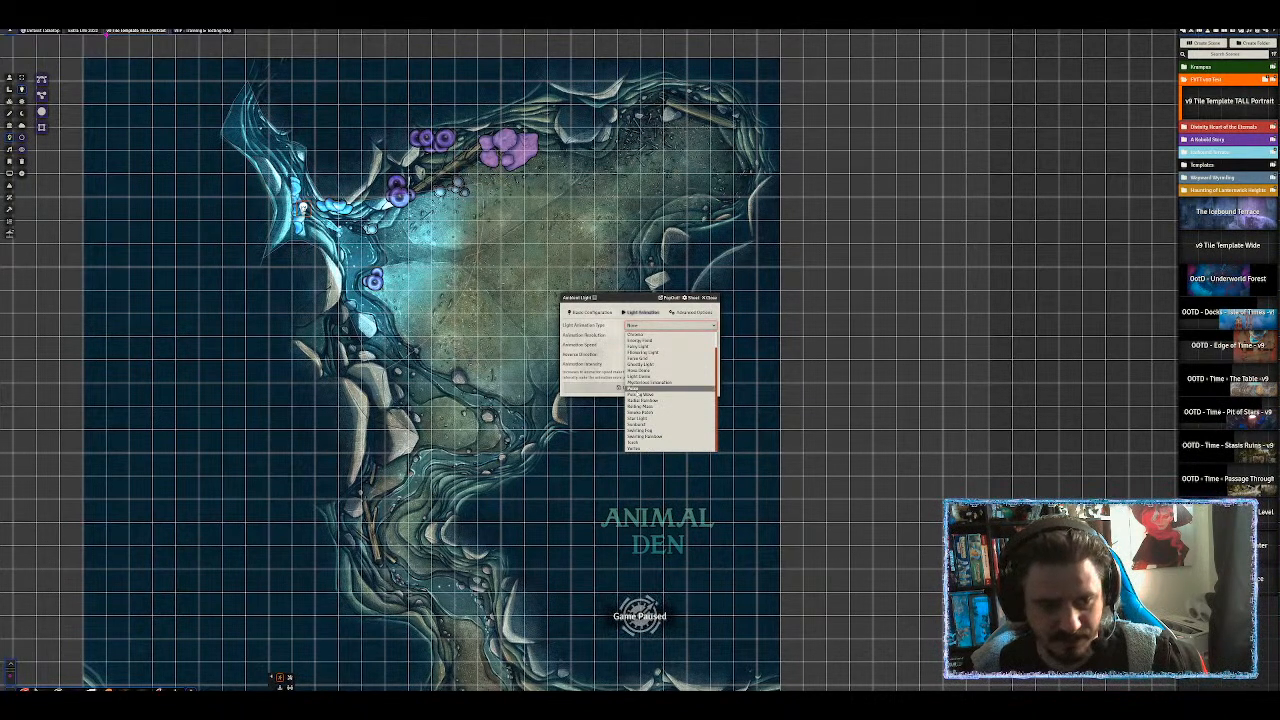
pyautogui.click(635, 389)
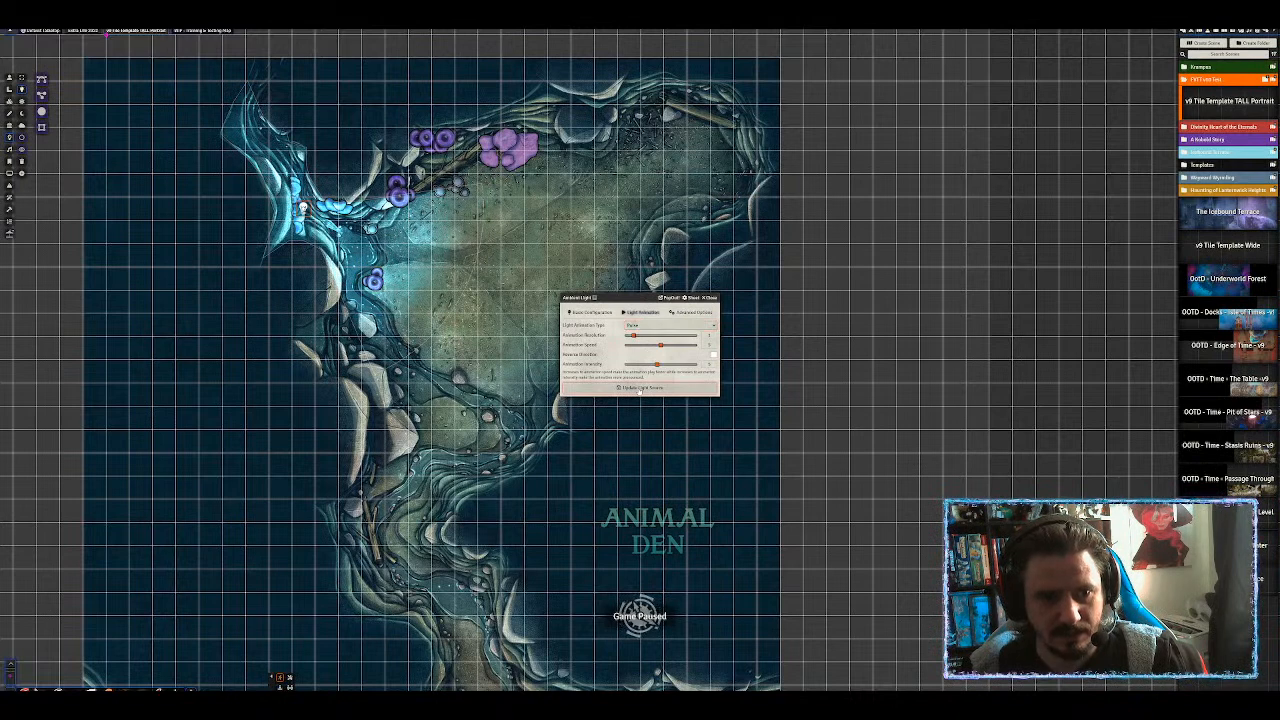
pyautogui.click(592, 312)
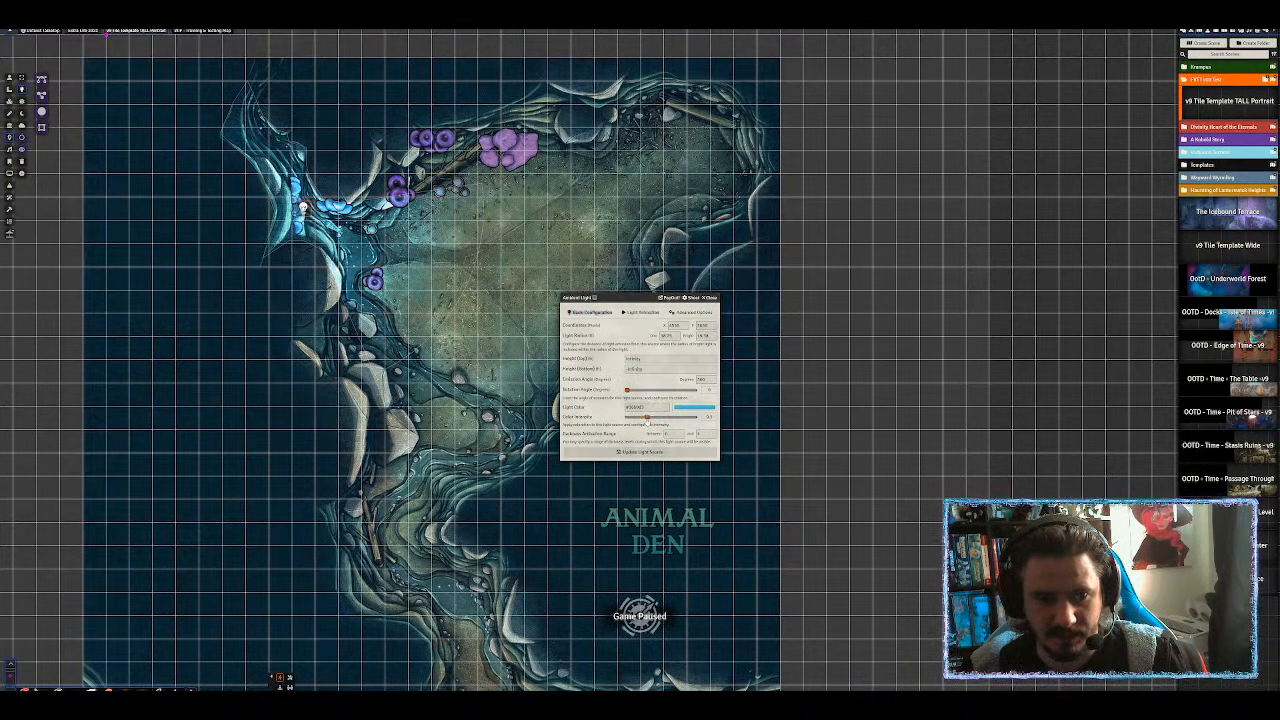
pyautogui.click(640, 451)
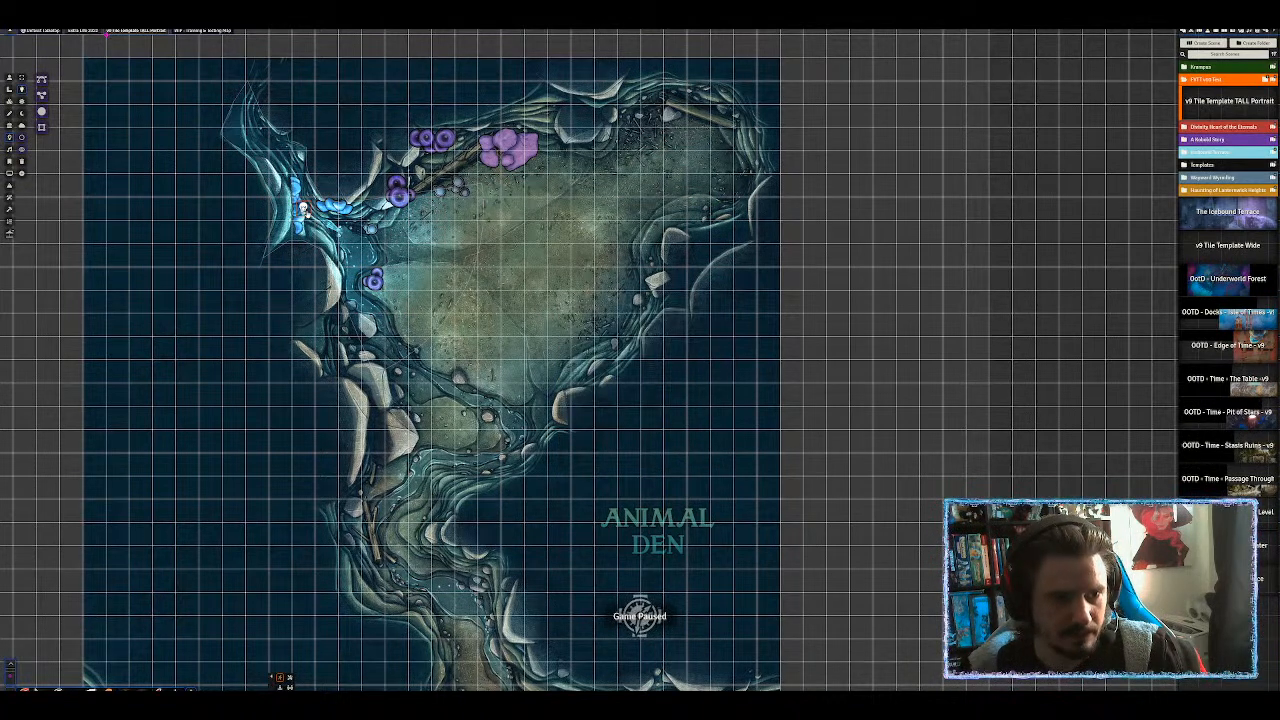
# Copy the configured light and place a pasted copy on the purple crystals.
pyautogui.hotkey('ctrl', 'c')
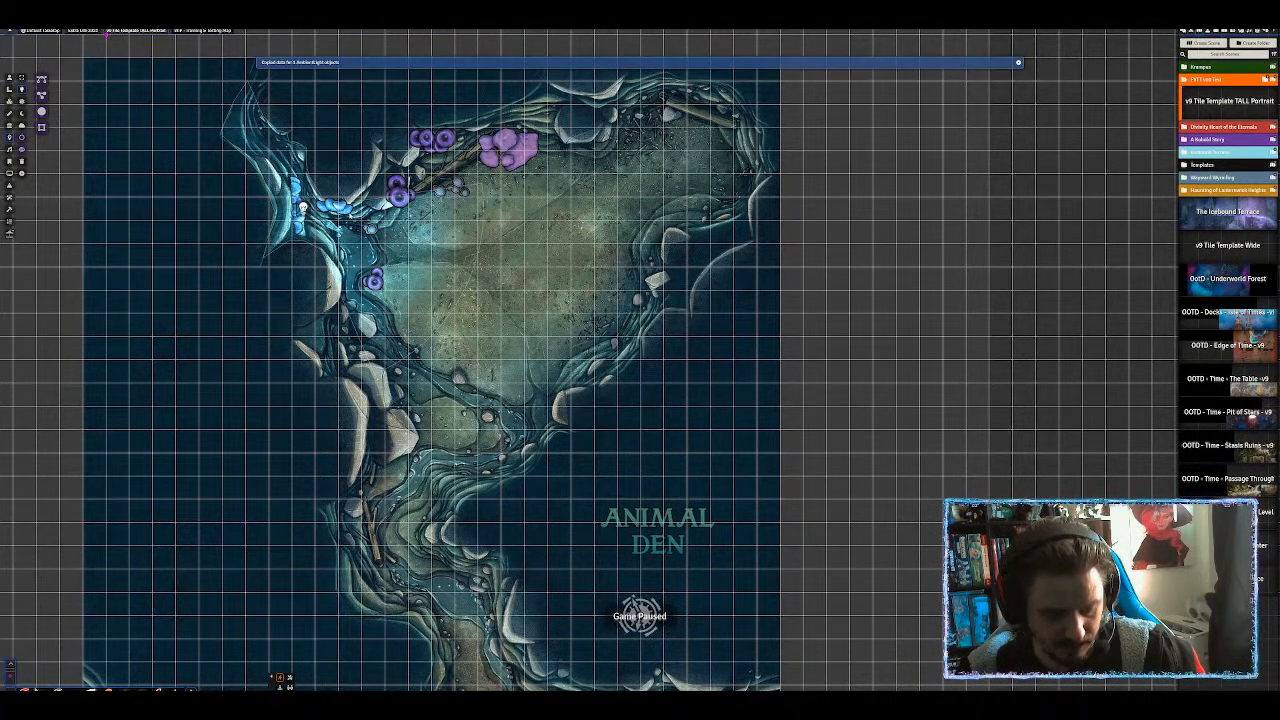
pyautogui.hotkey('ctrl', 'v')
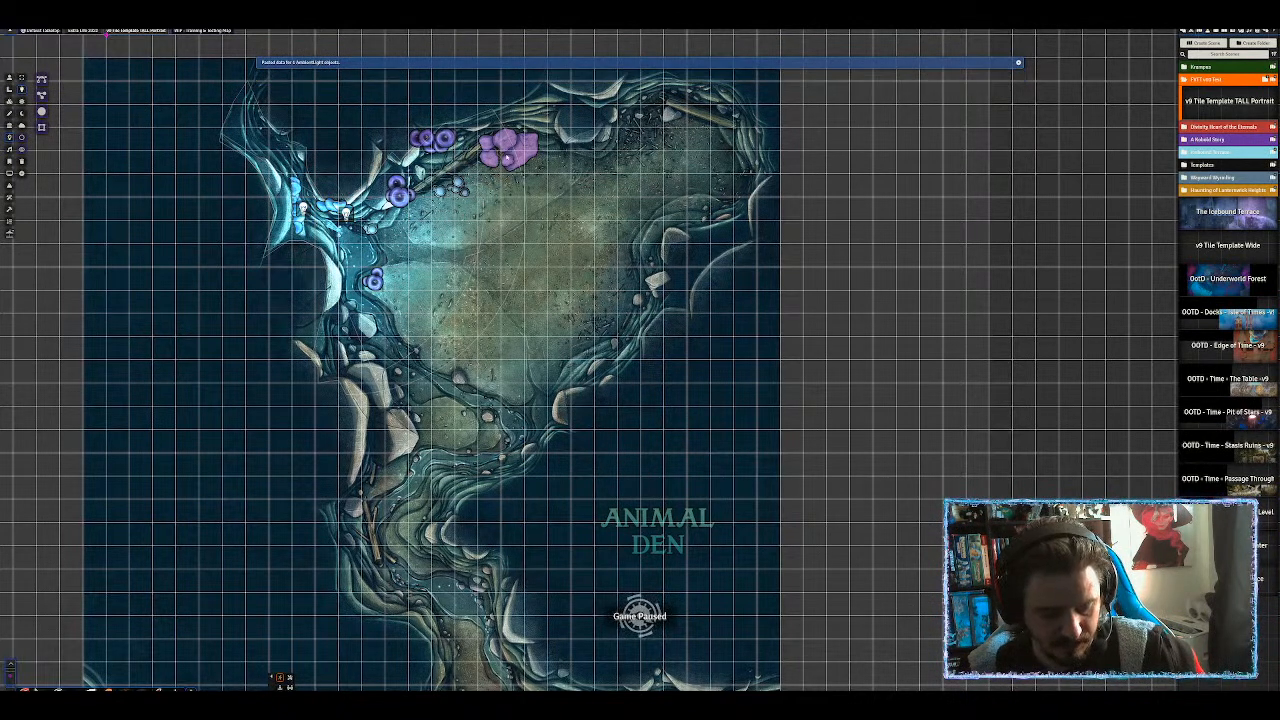
pyautogui.hotkey('ctrl', 'v')
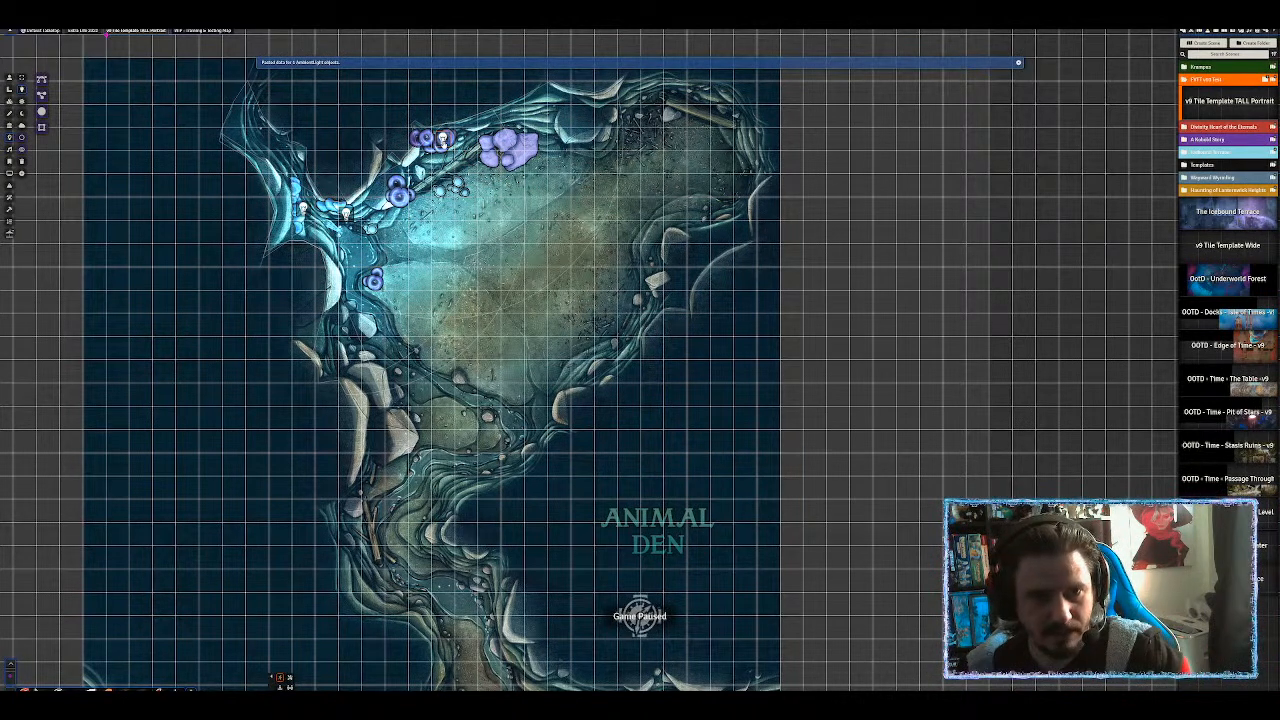
pyautogui.hotkey('ctrl', 'z')
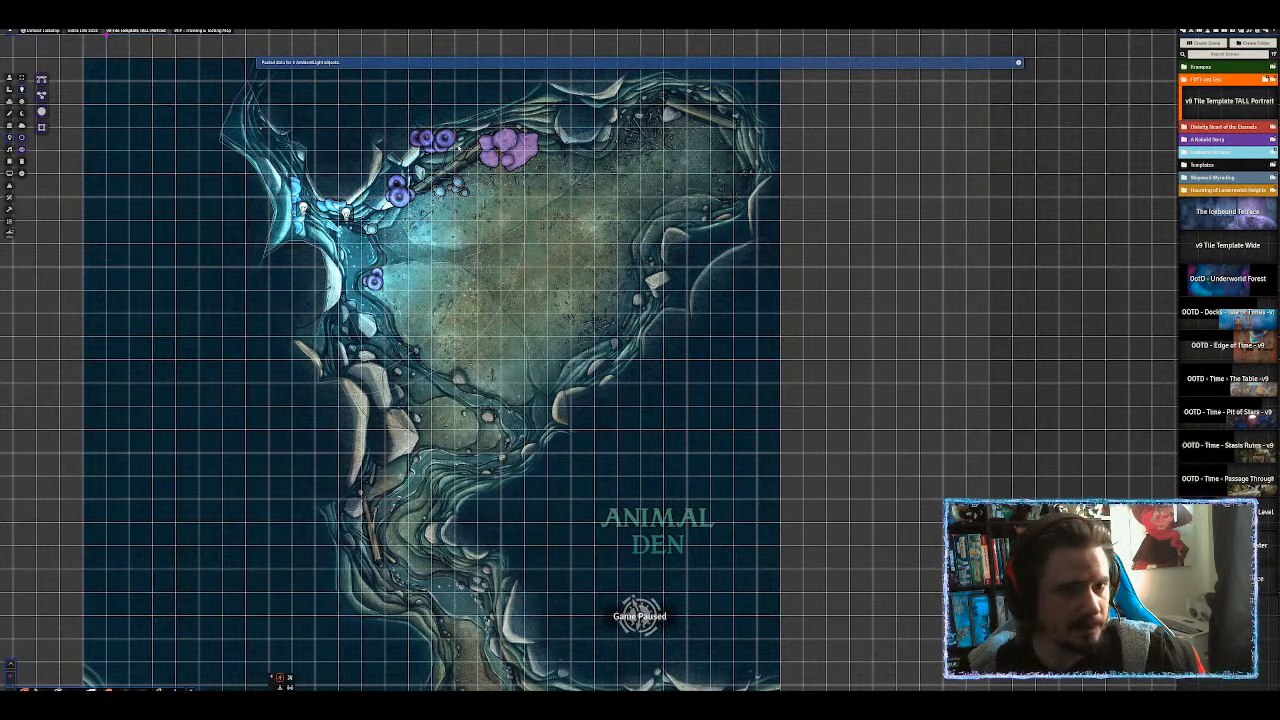
pyautogui.moveTo(442, 139); pyautogui.dragTo(436, 146)
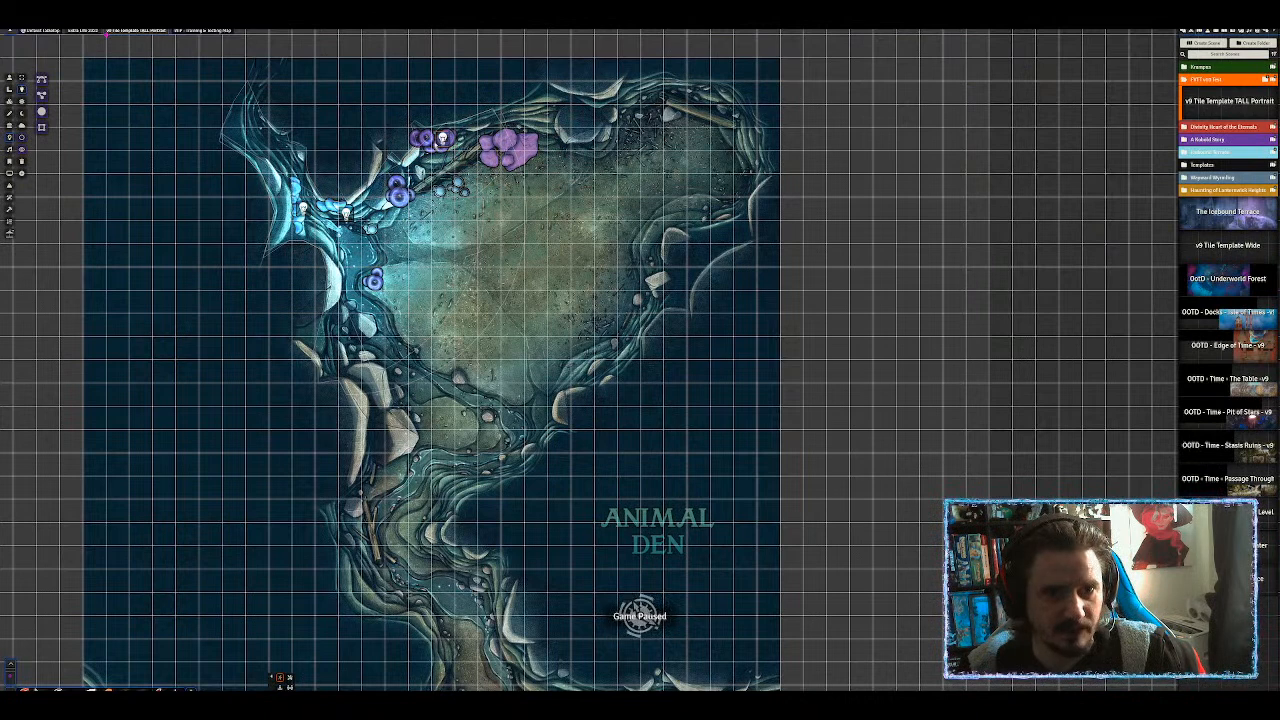
# Recolour the crystals' light purple with a Pulse animation and save it.
pyautogui.doubleClick(443, 140)
pyautogui.click(694, 407)
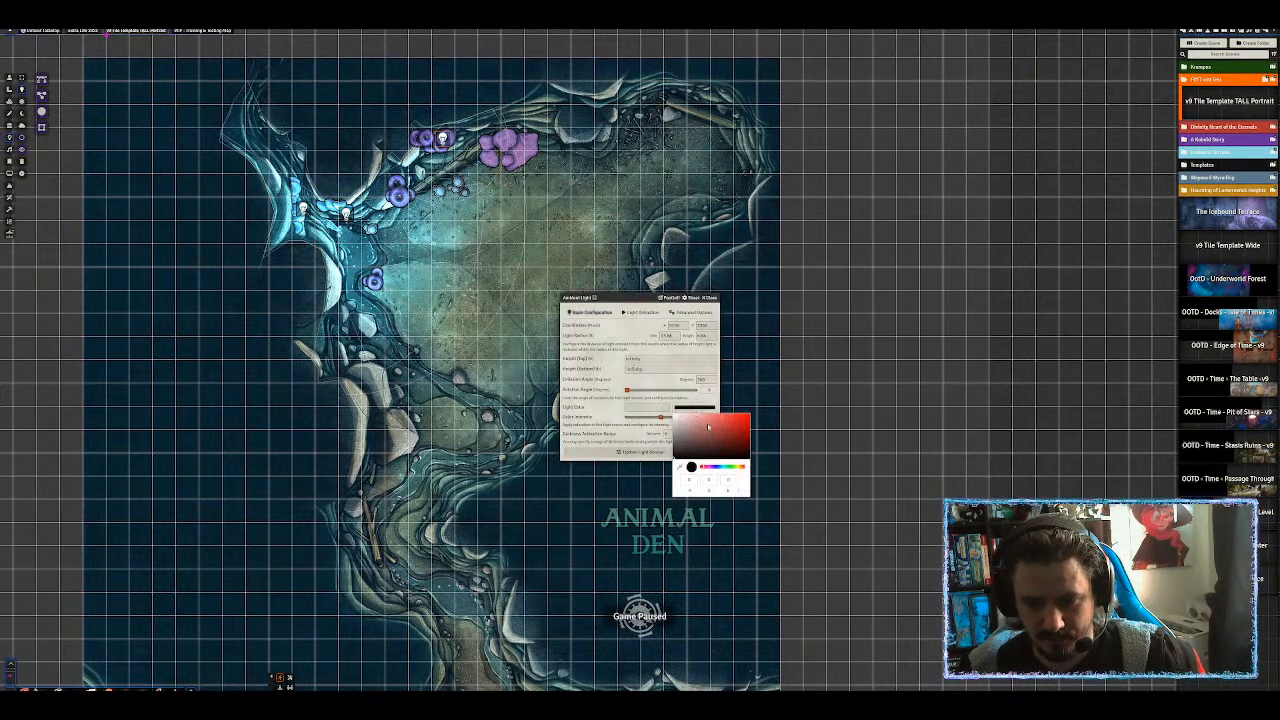
pyautogui.moveTo(718, 467); pyautogui.dragTo(711, 467)
pyautogui.click(731, 424)
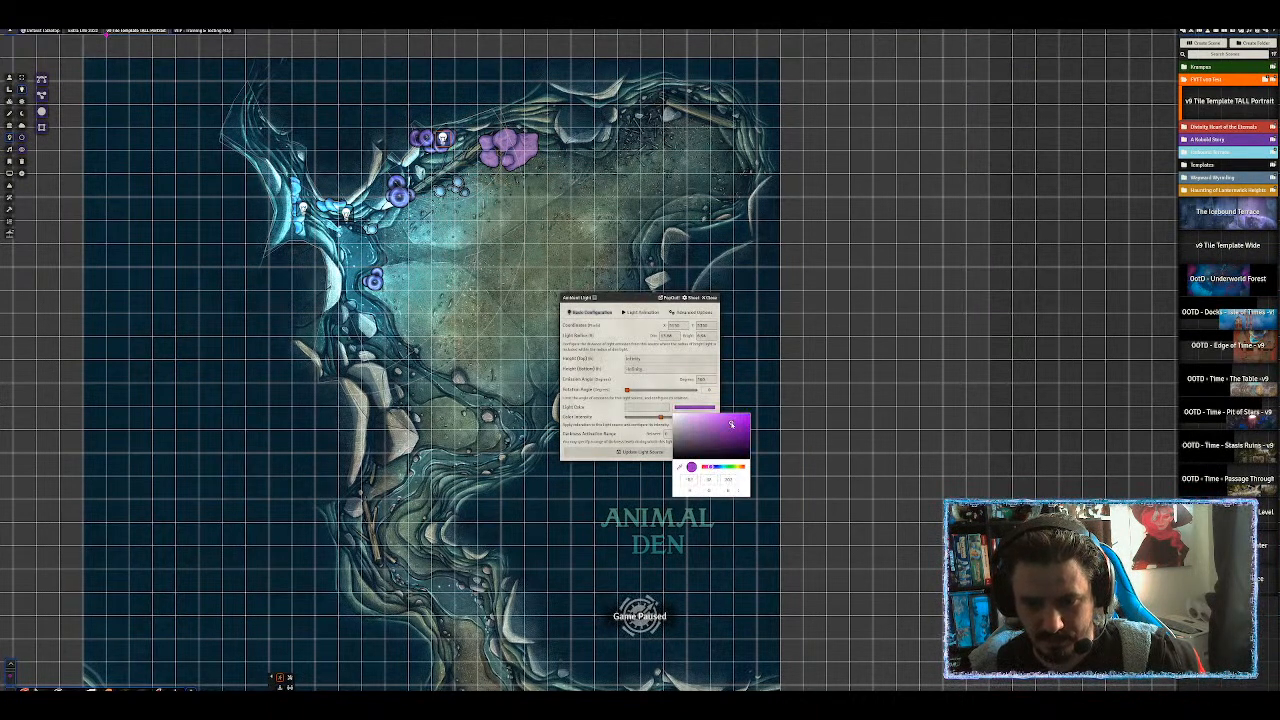
pyautogui.click(614, 407)
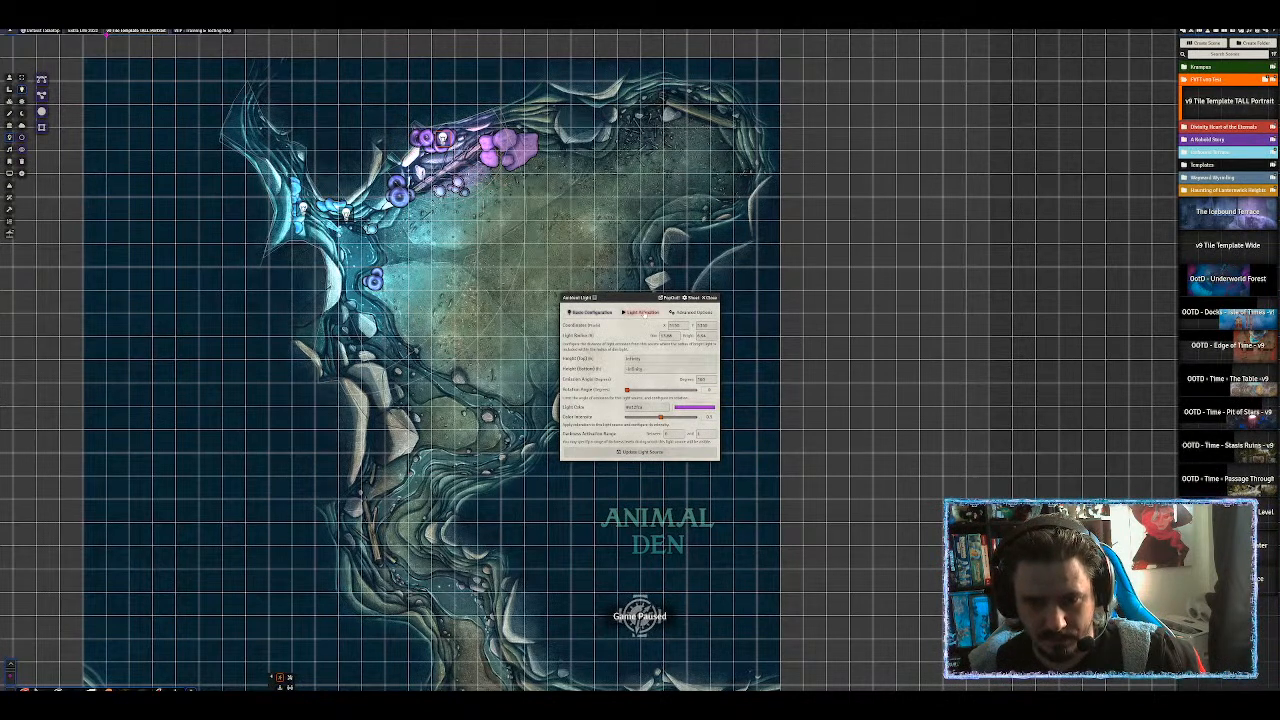
pyautogui.click(643, 311)
pyautogui.click(669, 324)
pyautogui.scroll(-1, 668, 428)
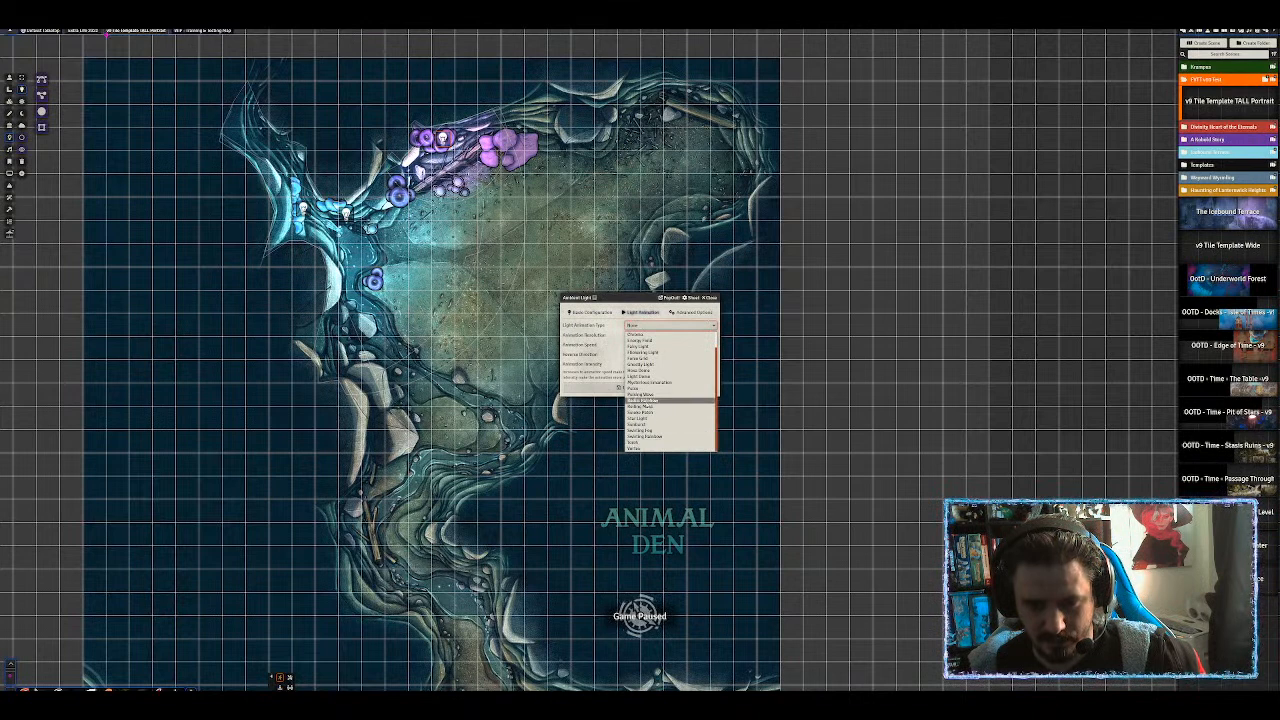
pyautogui.click(640, 388)
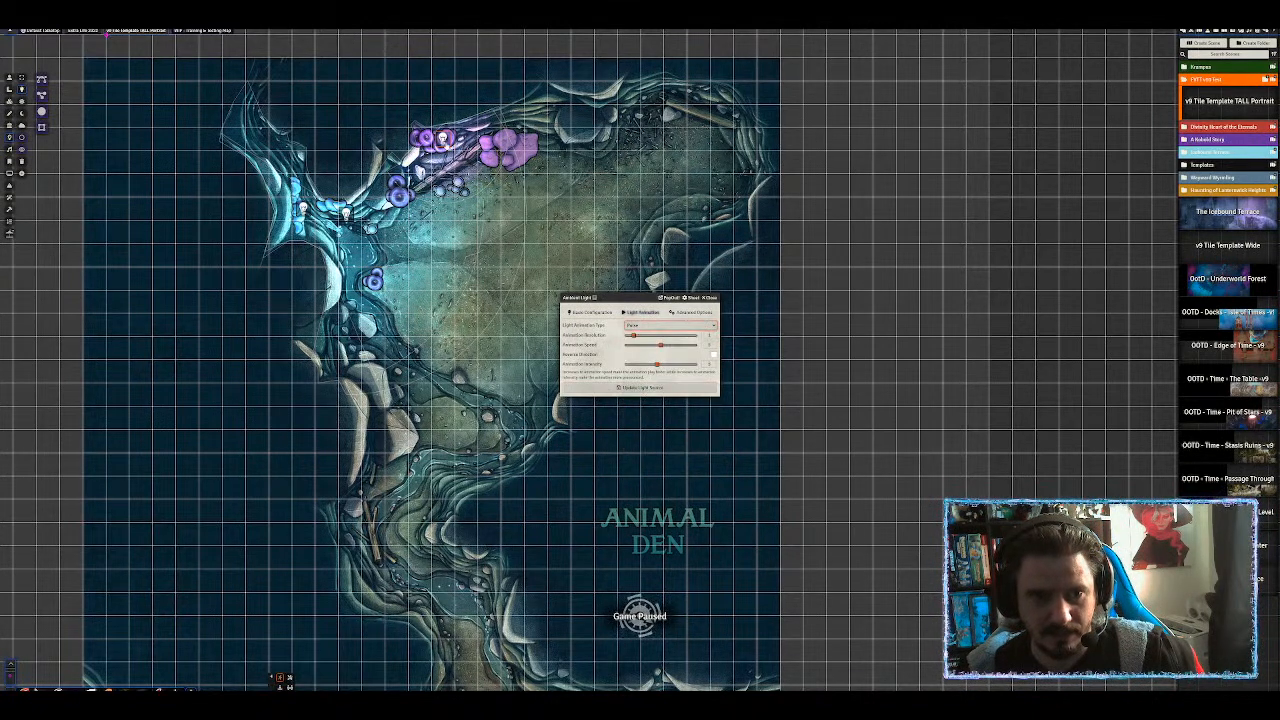
pyautogui.click(638, 387)
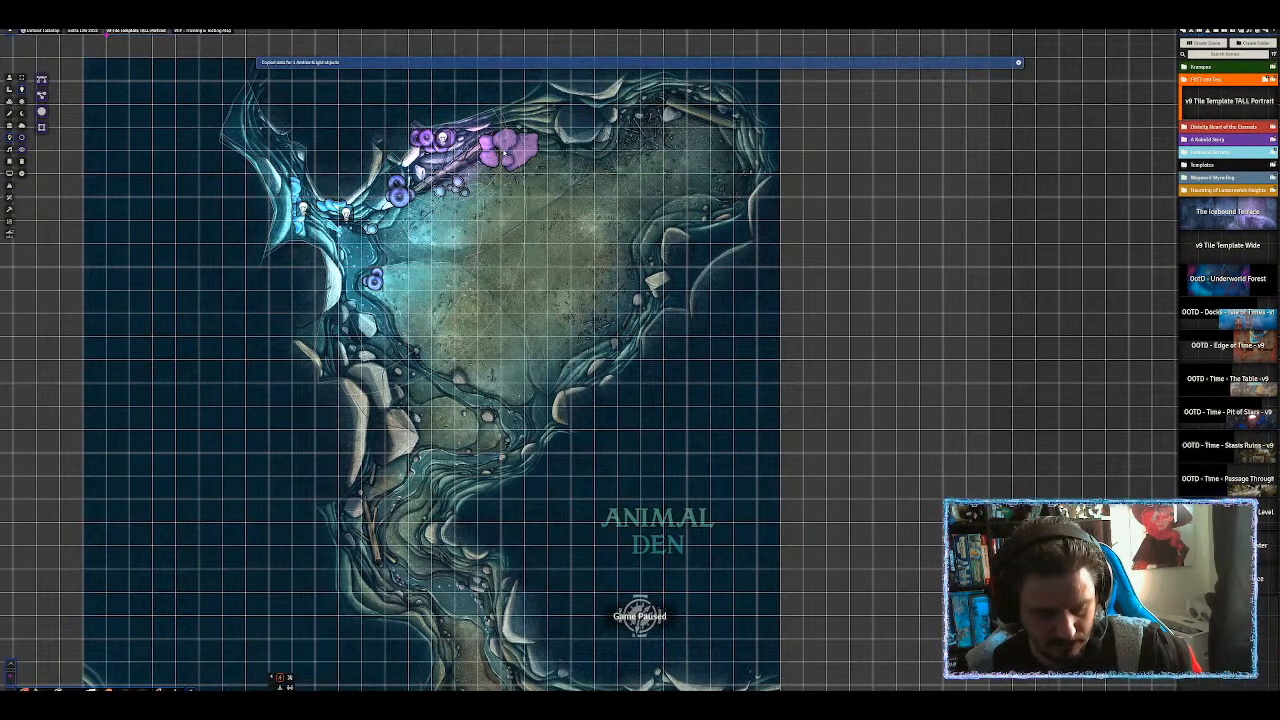
# Paste more copies of the light near the crystals and move down the map.
pyautogui.hotkey('ctrl', 'v')
pyautogui.hotkey('ctrl', 'v')
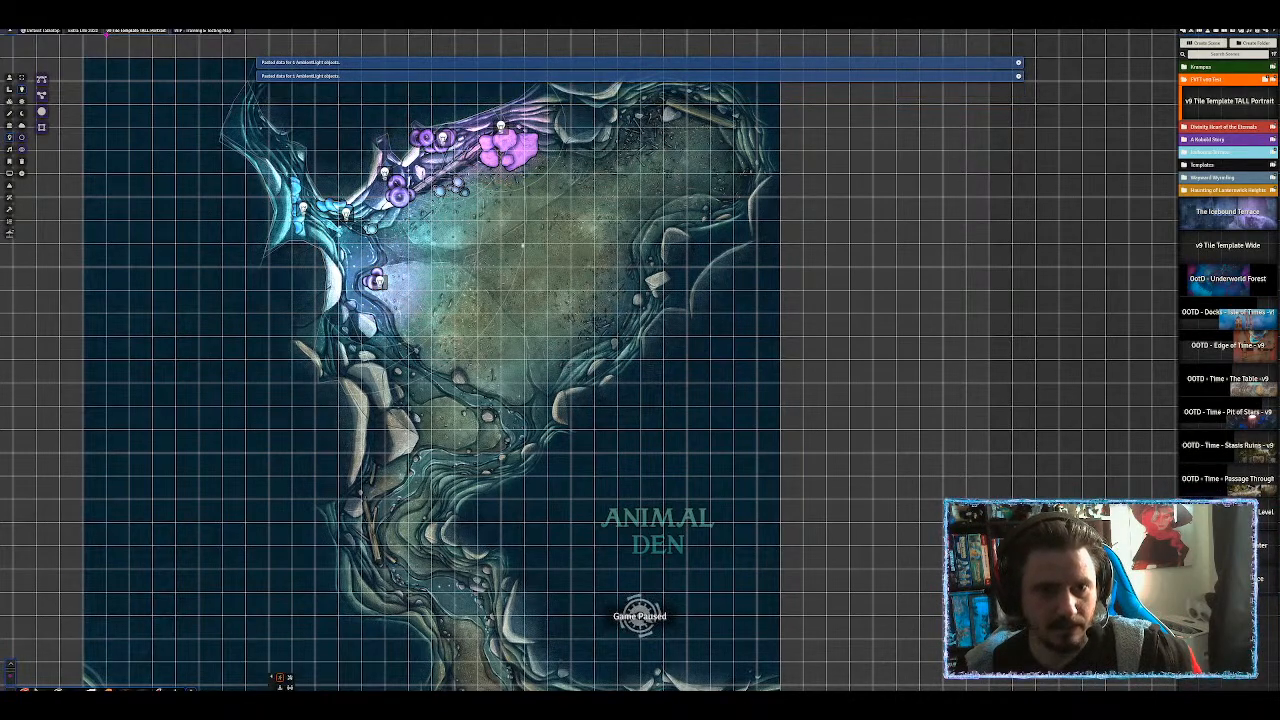
pyautogui.scroll(-6, 520, 241)
pyautogui.moveTo(607, 432); pyautogui.dragTo(618, 275)
pyautogui.scroll(-4, 629, 352)
# Set Height (Top) to 10 on the light at the forest clearing's bottom edge.
pyautogui.moveTo(629, 352); pyautogui.dragTo(616, 252)
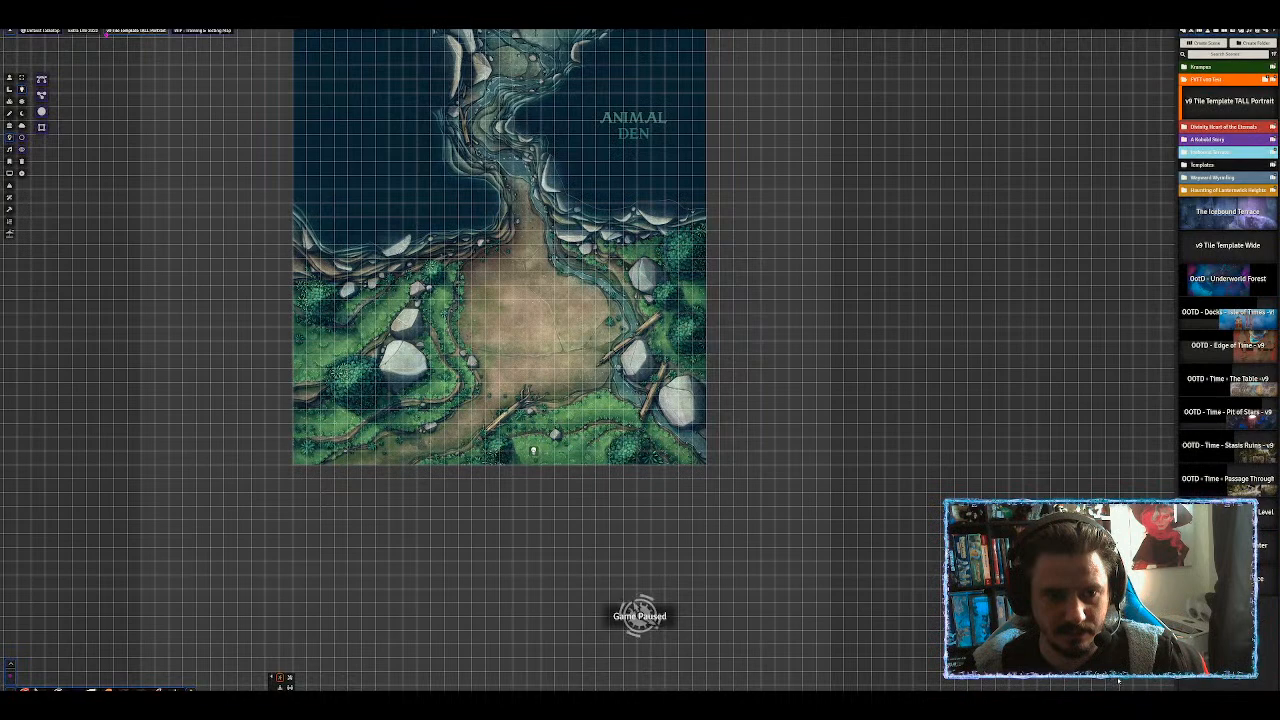
pyautogui.press('Down')
pyautogui.press('Down')
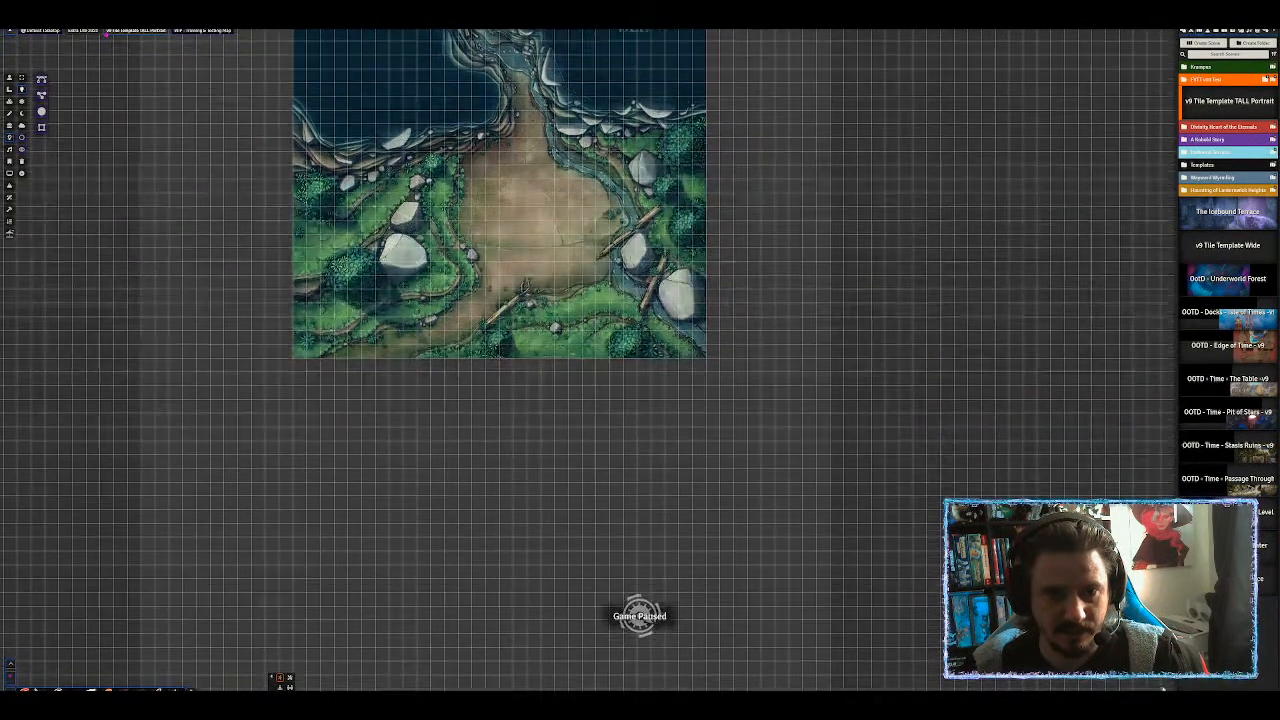
pyautogui.moveTo(426, 152); pyautogui.dragTo(484, 235)
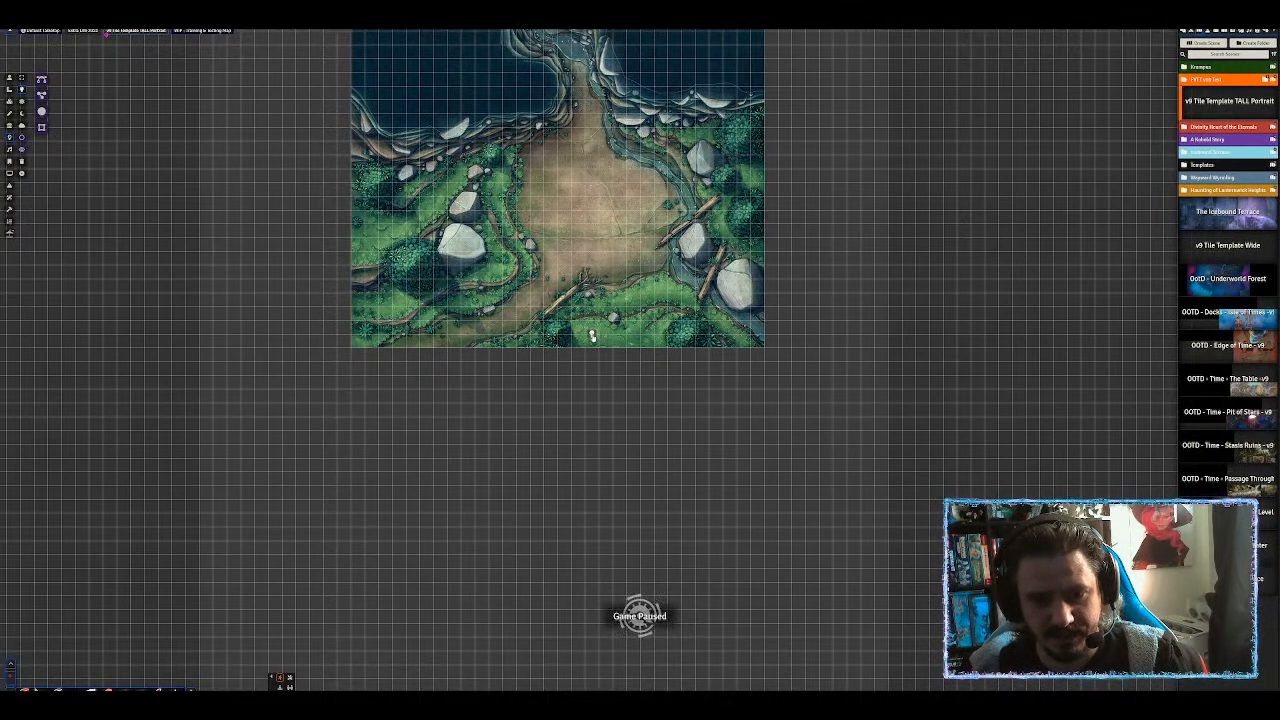
pyautogui.doubleClick(591, 336)
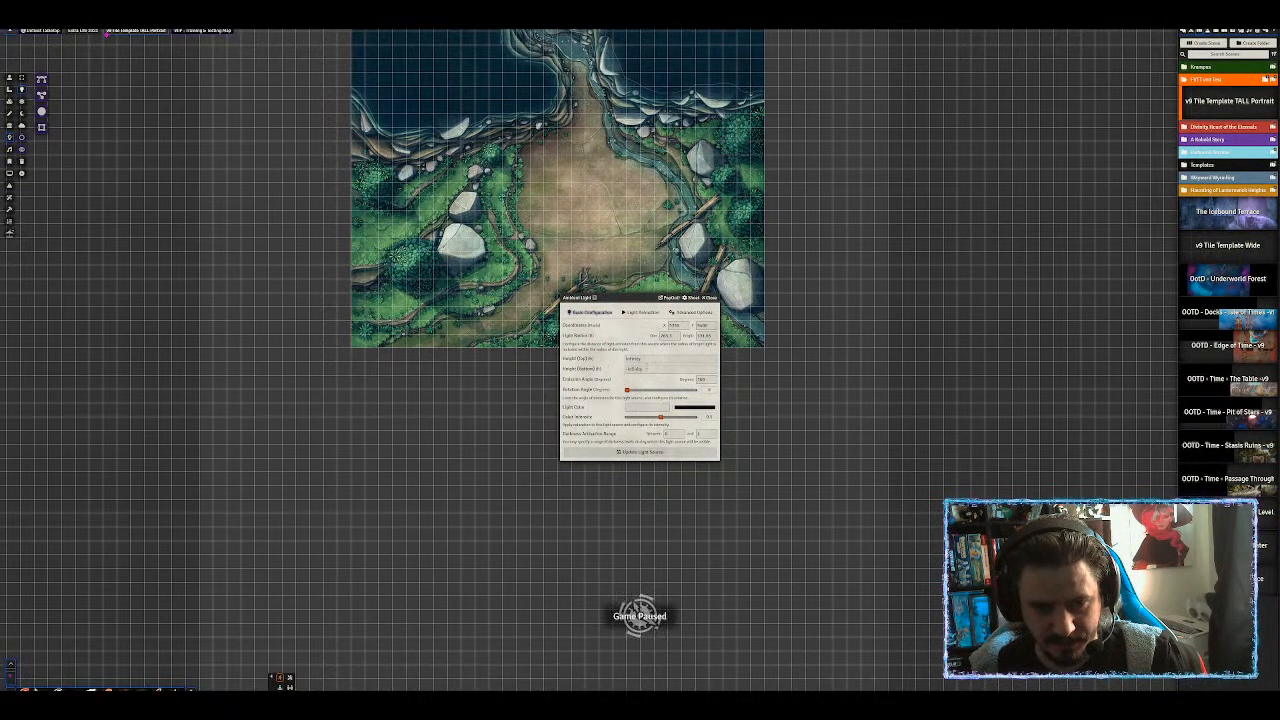
pyautogui.click(643, 358)
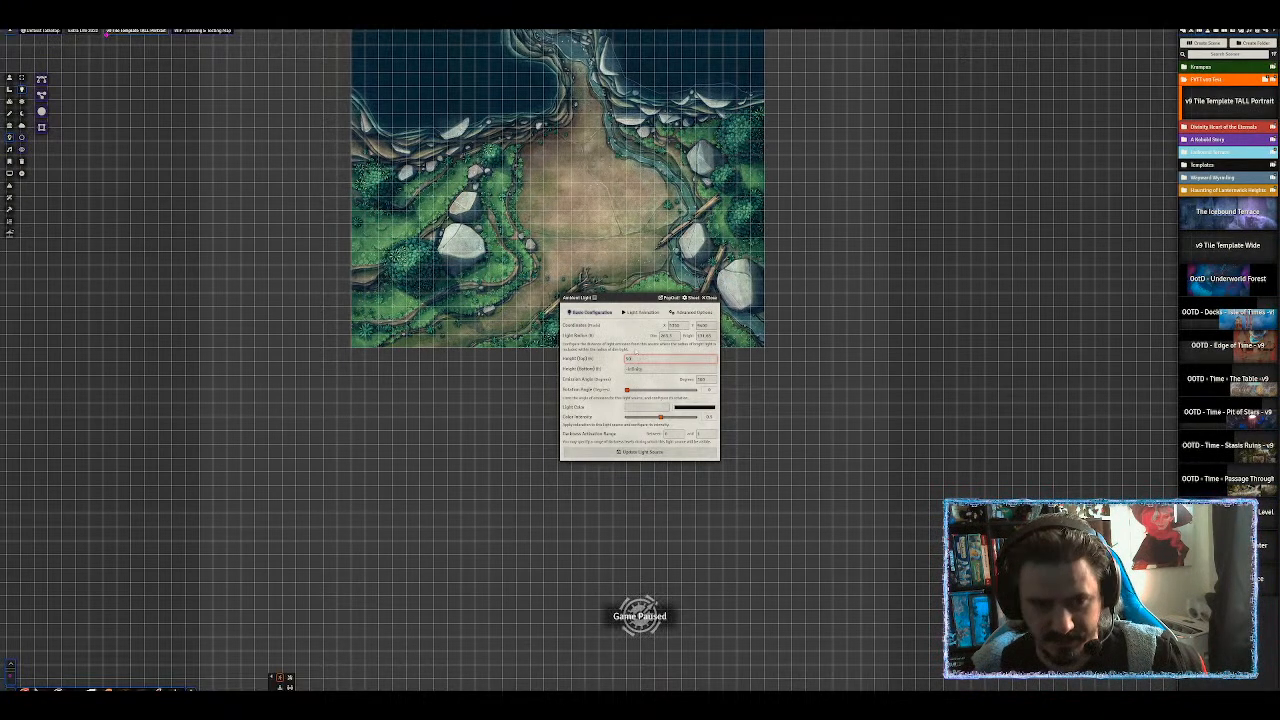
pyautogui.write('10')
pyautogui.press('Return')
pyautogui.moveTo(612, 189); pyautogui.dragTo(562, 326)
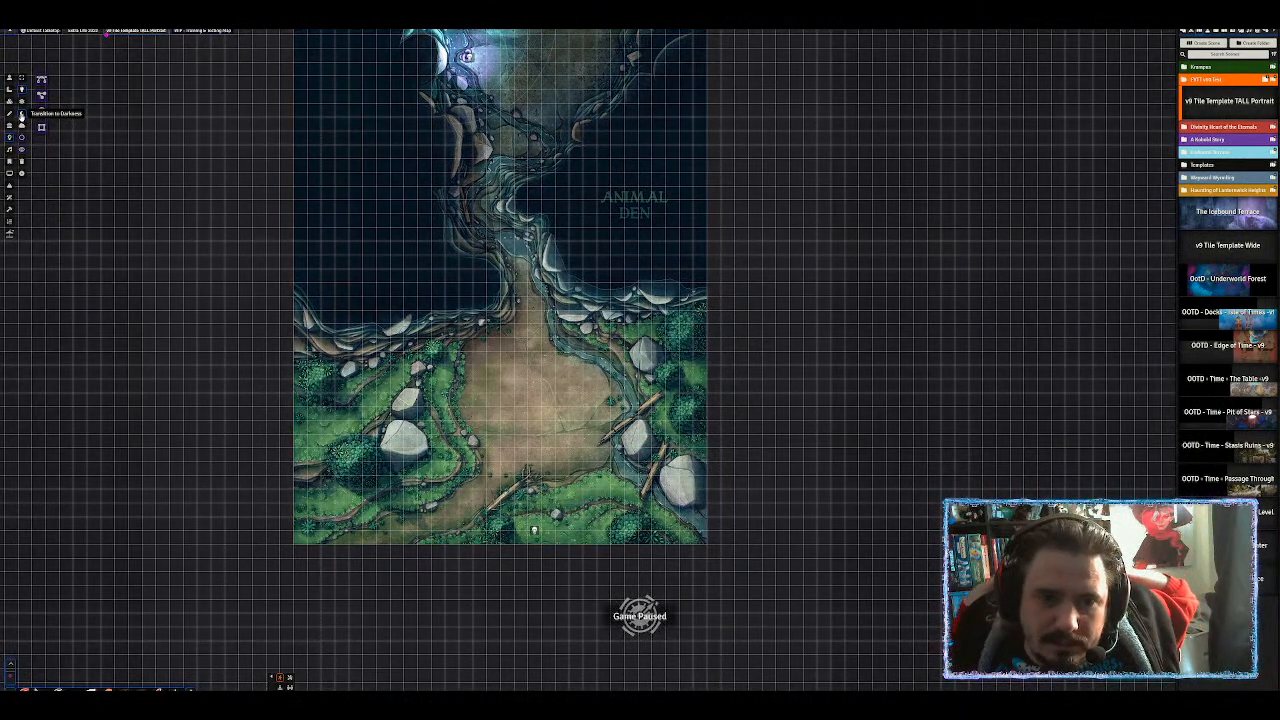
# Transition the scene to darkness and drop the Test Dummy actor at the map's bottom edge.
pyautogui.click(21, 114)
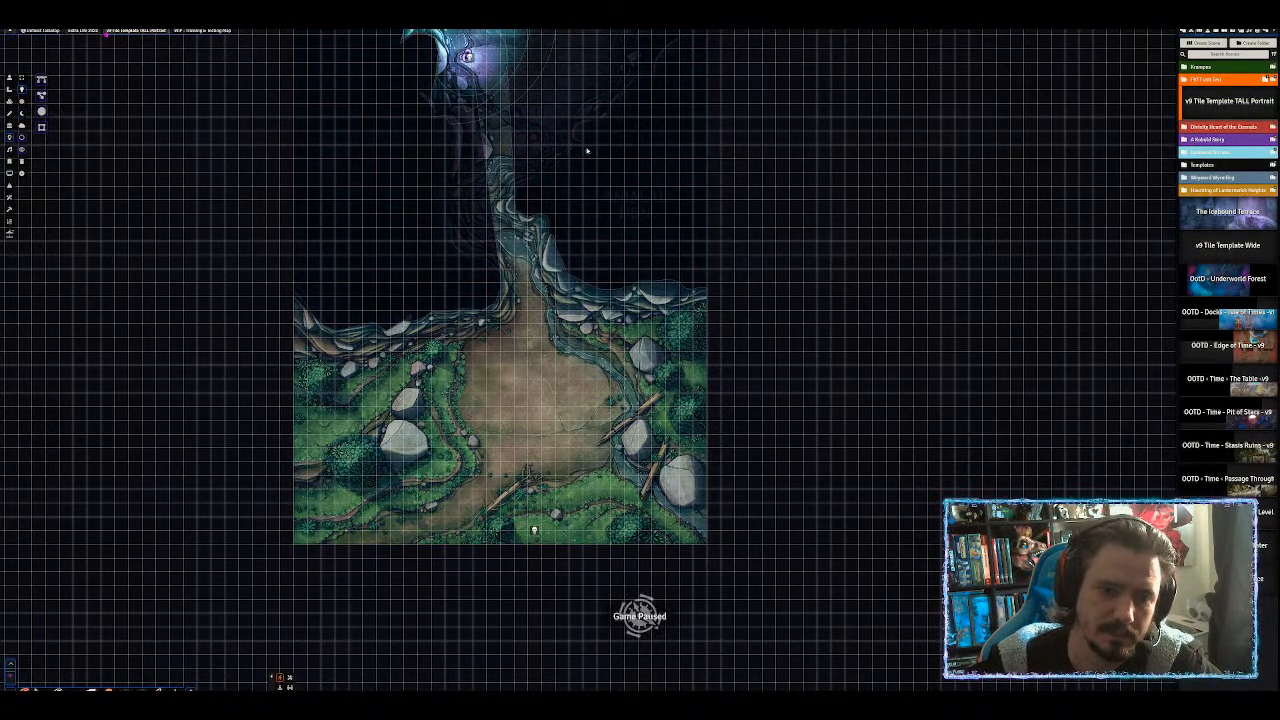
pyautogui.scroll(-1, 620, 165)
pyautogui.scroll(2, 624, 181)
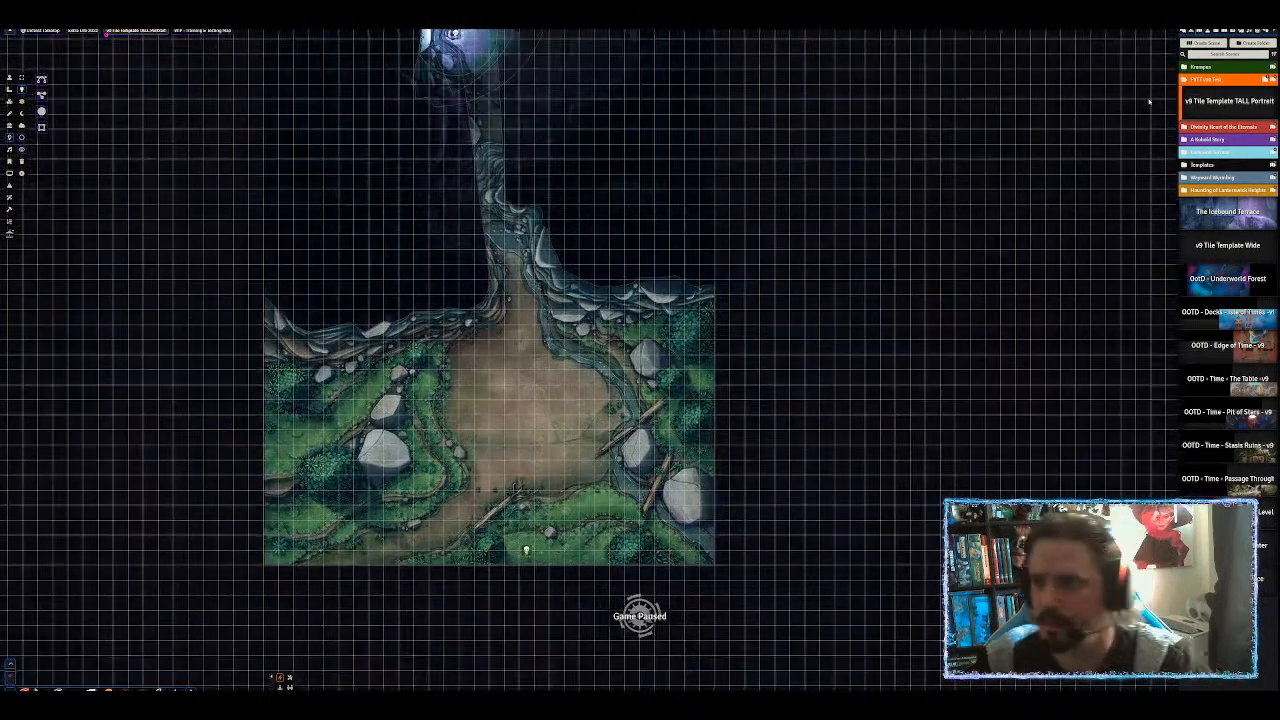
pyautogui.click(1208, 31)
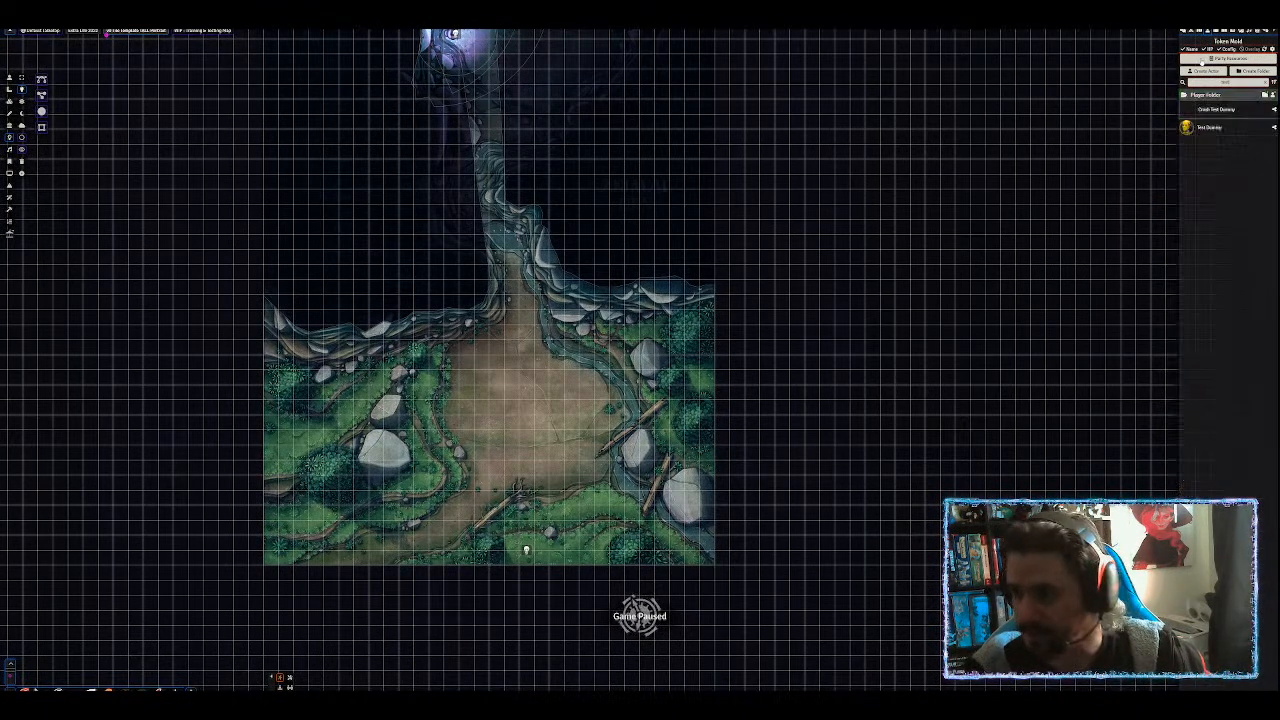
pyautogui.moveTo(1209, 133); pyautogui.dragTo(495, 551)
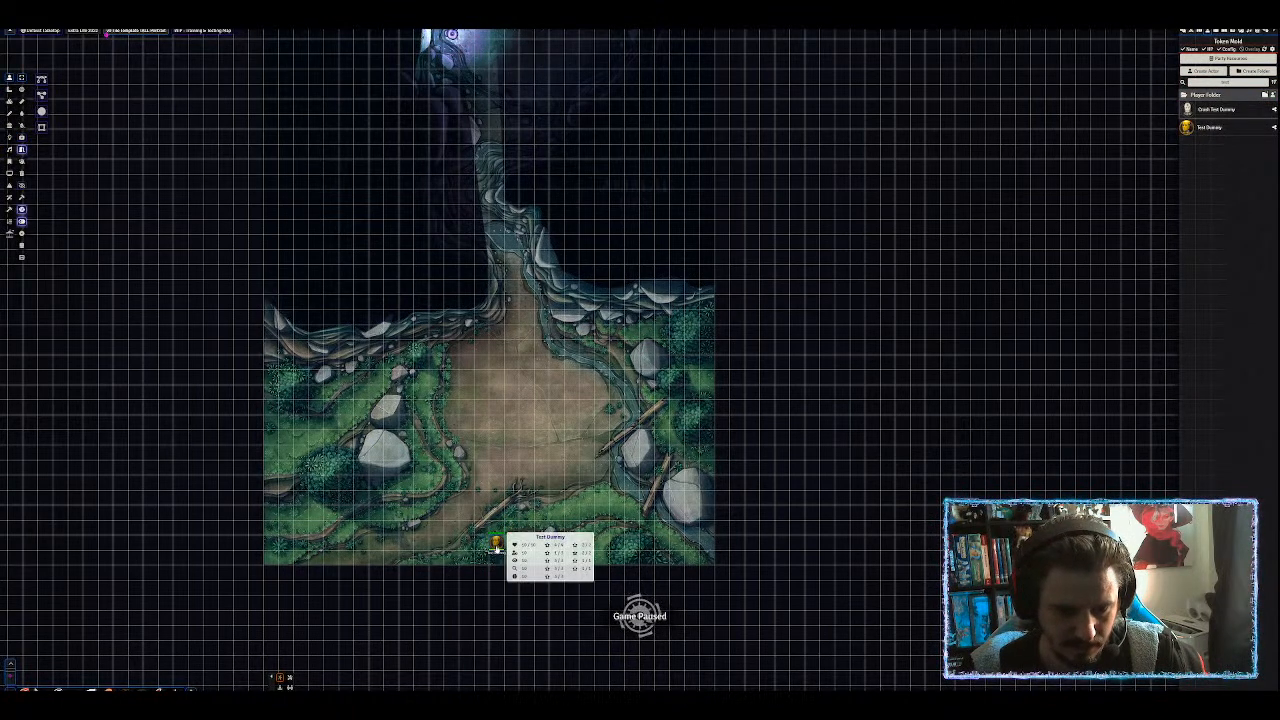
# Walk the Test Dummy token from the clearing up the passage into the northern cave.
pyautogui.moveTo(491, 546)
pyautogui.moveTo(501, 545); pyautogui.dragTo(354, 513)
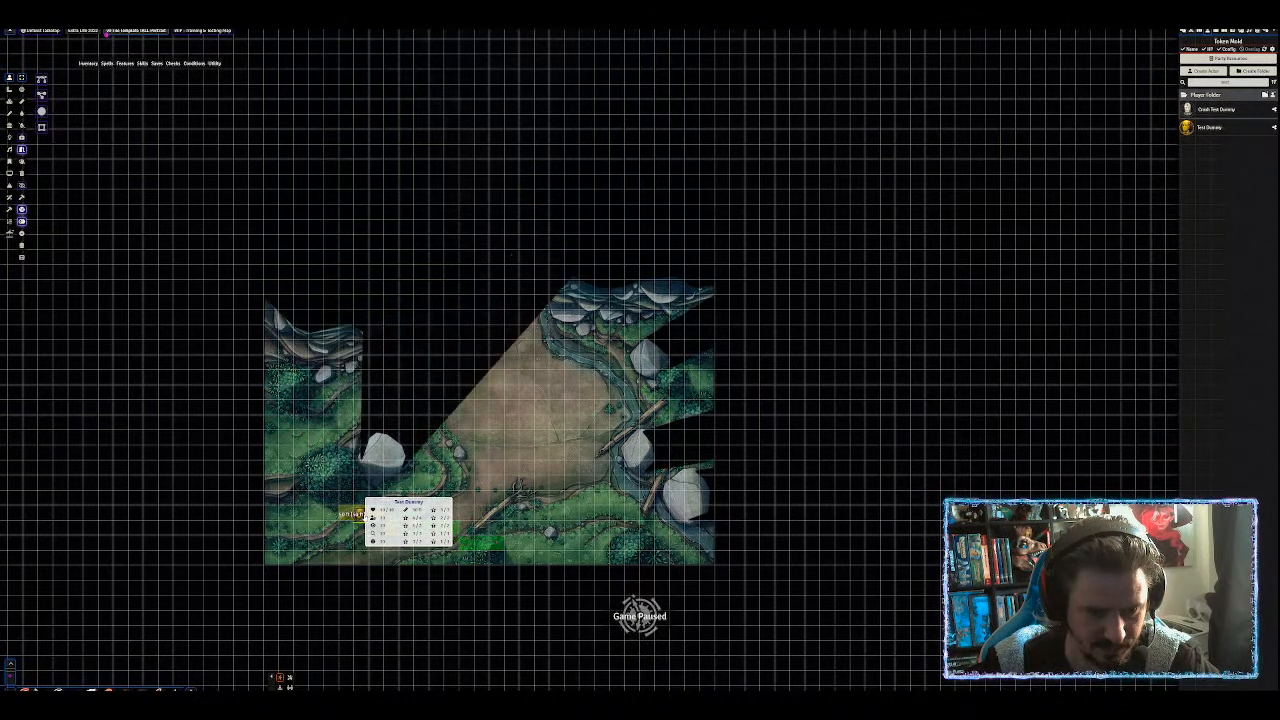
pyautogui.moveTo(354, 513); pyautogui.dragTo(338, 430)
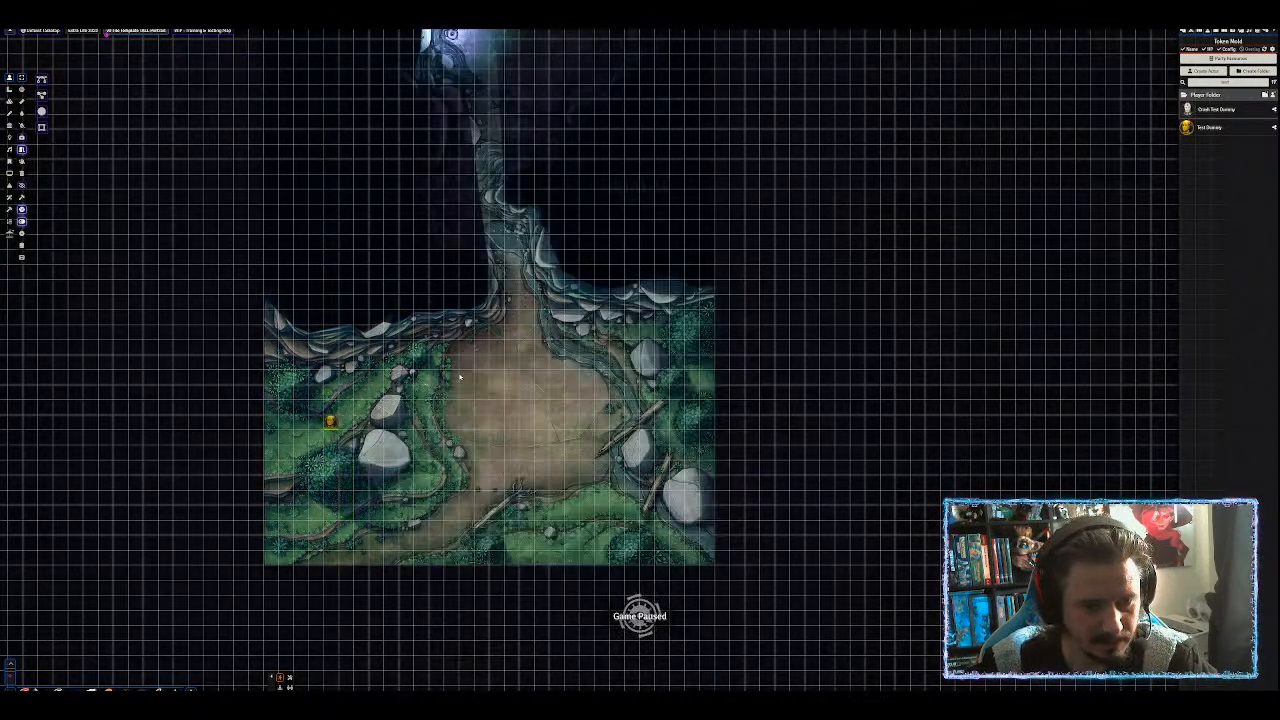
pyautogui.moveTo(456, 377); pyautogui.dragTo(372, 375)
pyautogui.moveTo(246, 420); pyautogui.dragTo(505, 378)
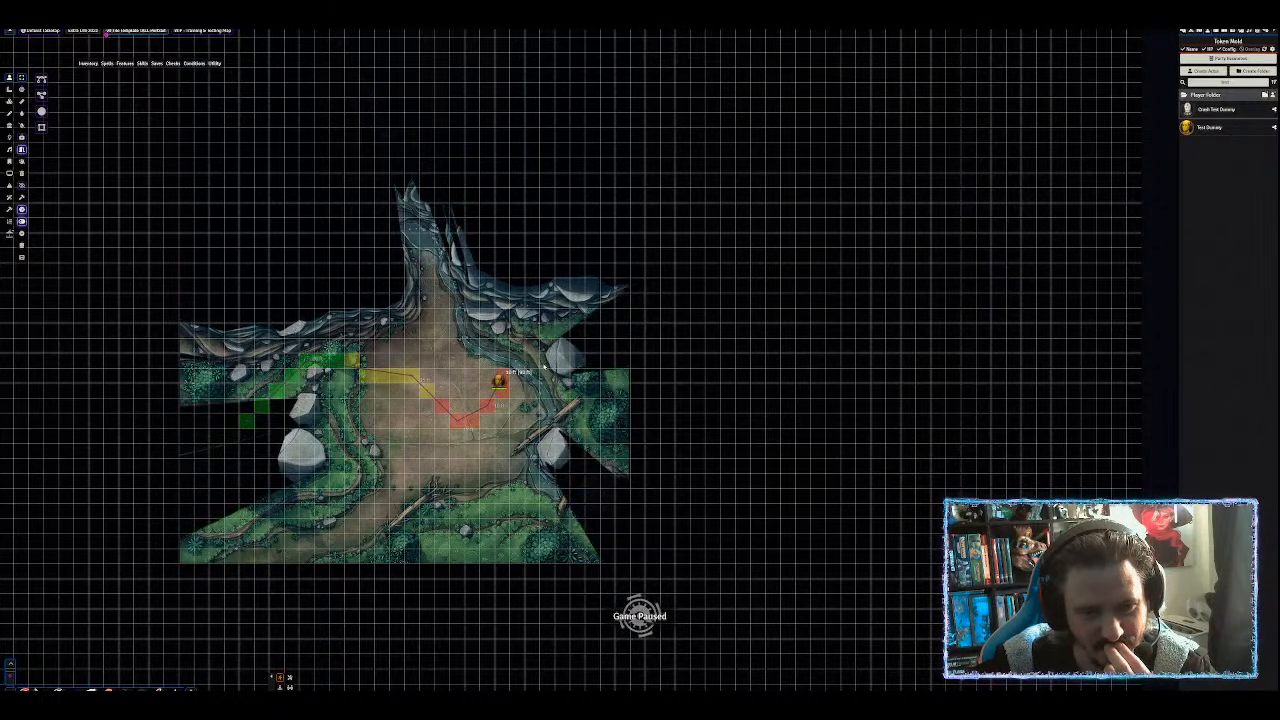
pyautogui.moveTo(503, 377); pyautogui.dragTo(413, 243)
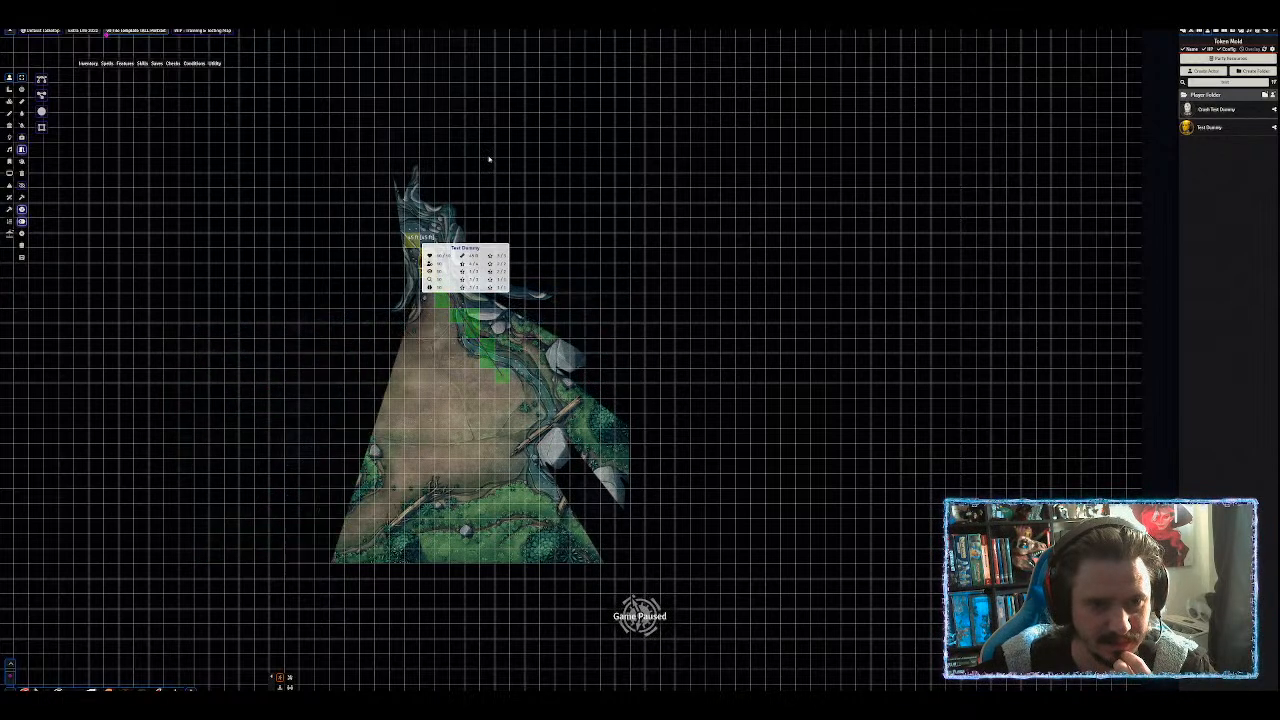
pyautogui.moveTo(405, 238); pyautogui.dragTo(395, 166)
pyautogui.moveTo(494, 136); pyautogui.dragTo(514, 257)
pyautogui.moveTo(437, 294); pyautogui.dragTo(389, 208)
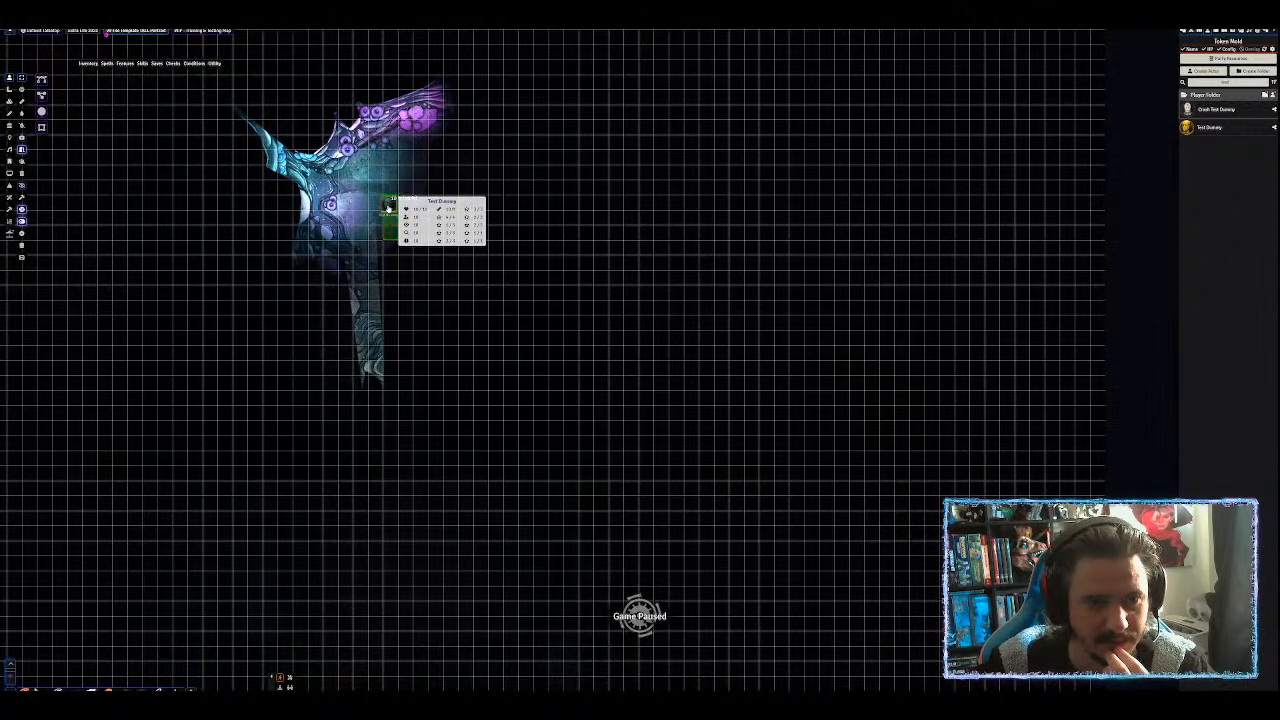
# Check the map through the Test Dummy's vision, then deselect it and show the Scenes list.
pyautogui.click(394, 204)
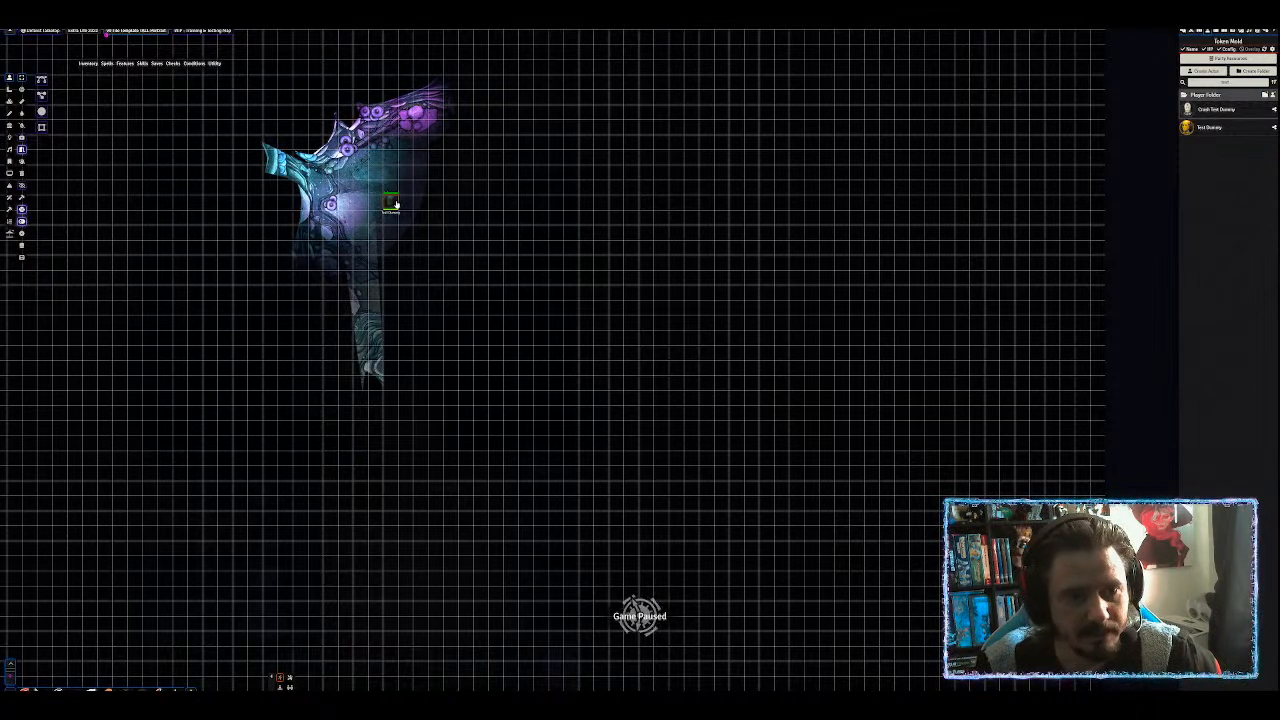
pyautogui.click(495, 188)
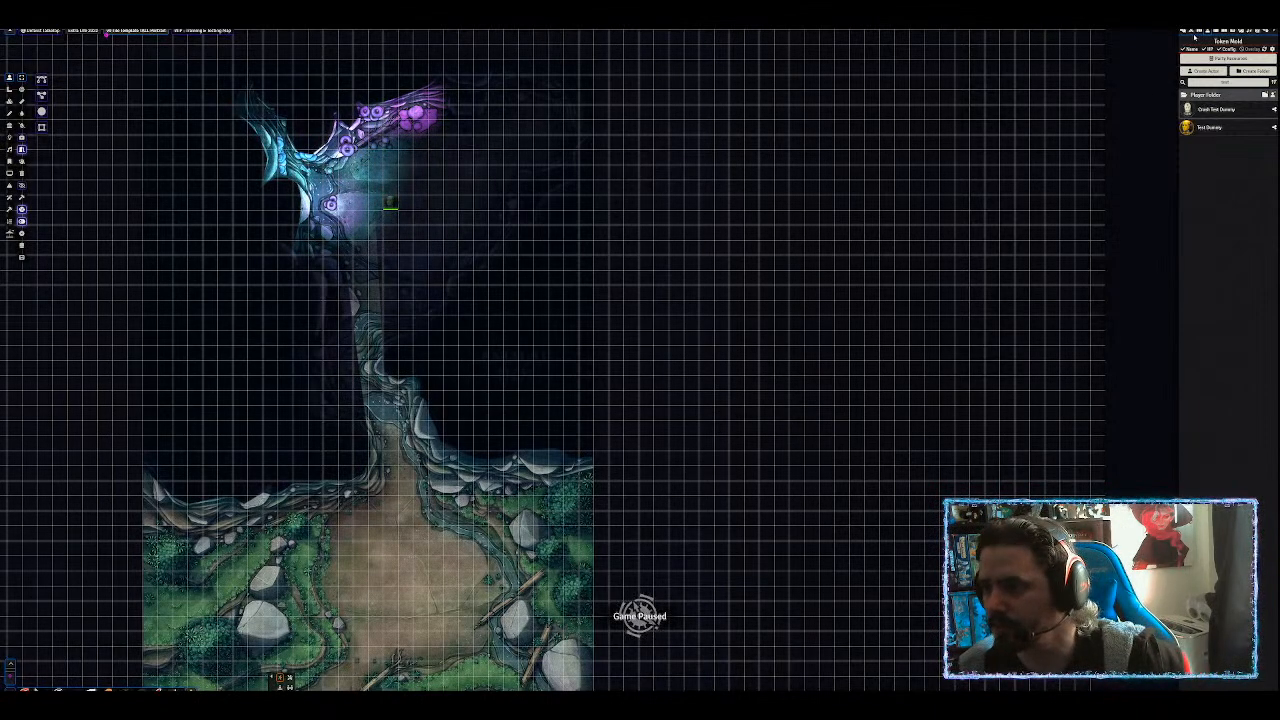
pyautogui.click(10, 138)
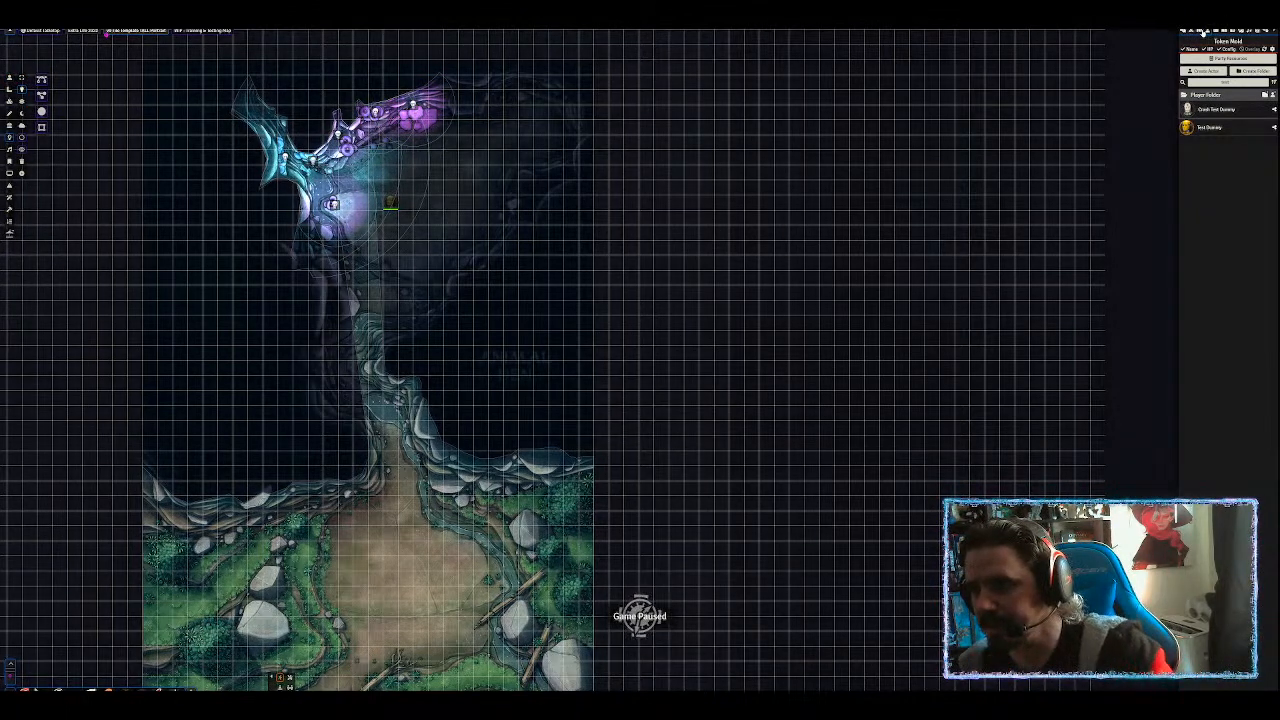
pyautogui.click(1207, 32)
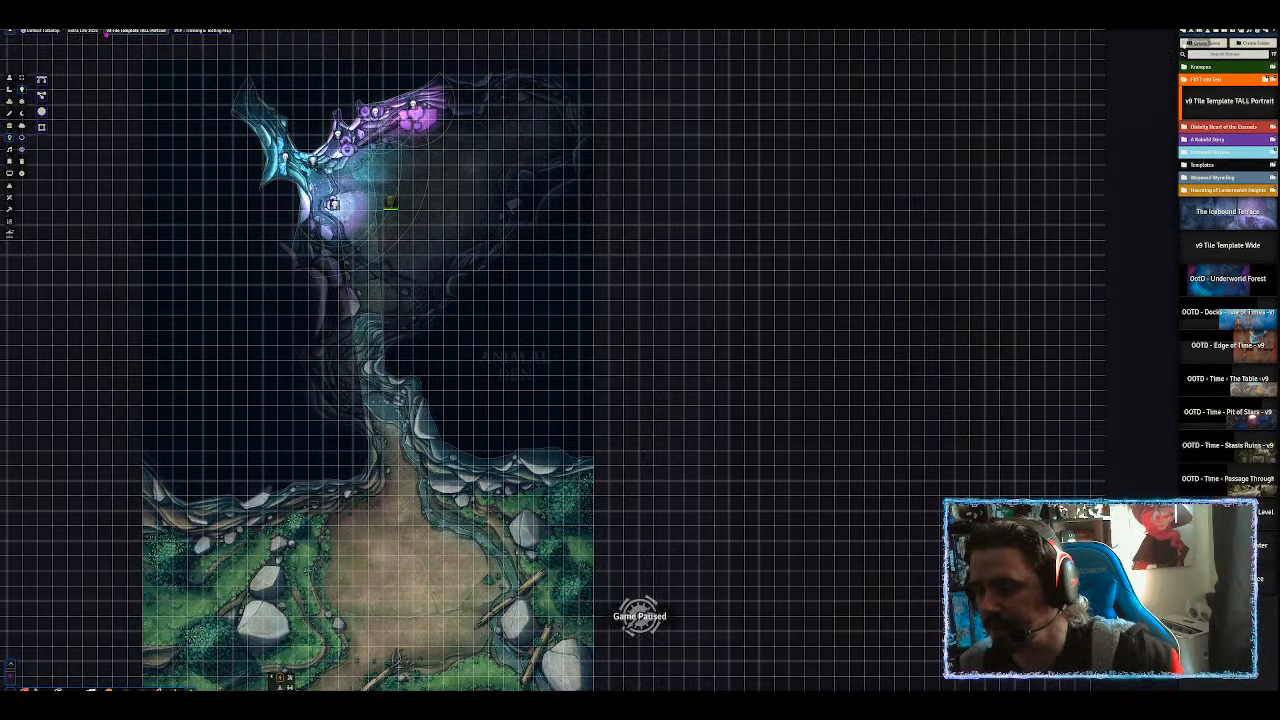
# Copy the map tile's image address from its tile settings.
pyautogui.click(10, 101)
pyautogui.doubleClick(475, 373)
pyautogui.click(641, 323)
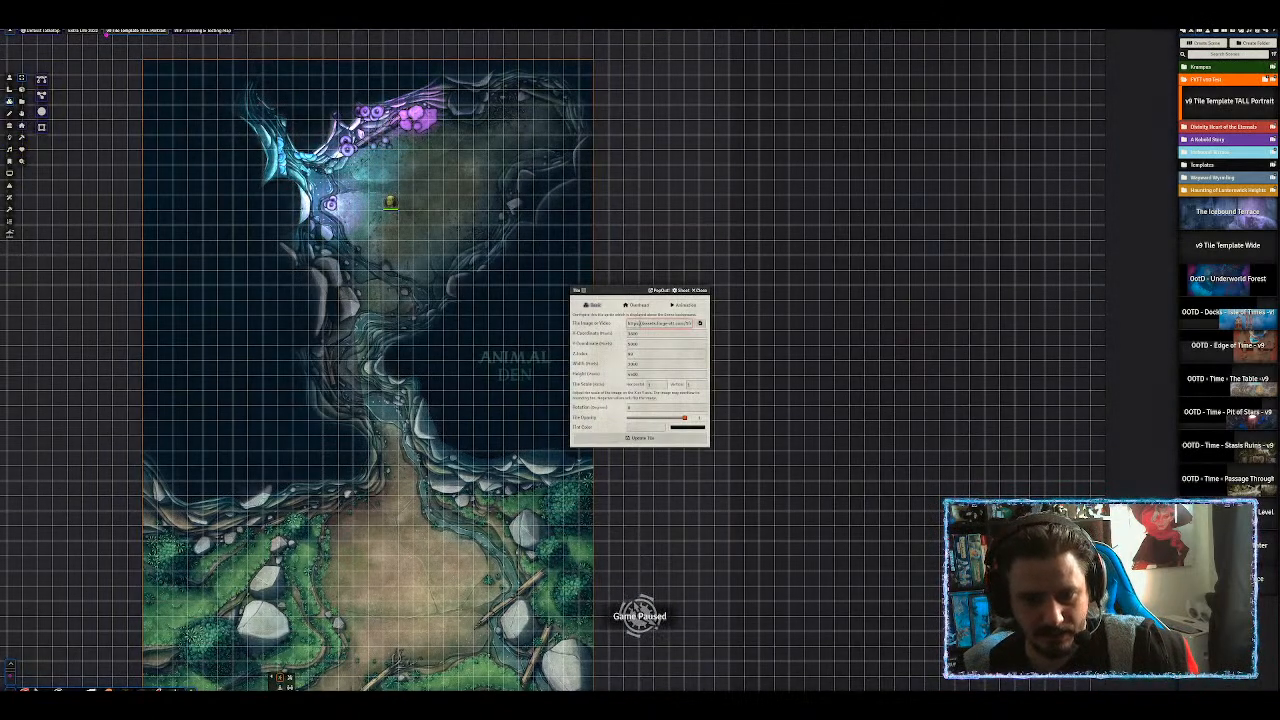
pyautogui.hotkey('ctrl', 'a')
pyautogui.click(701, 291)
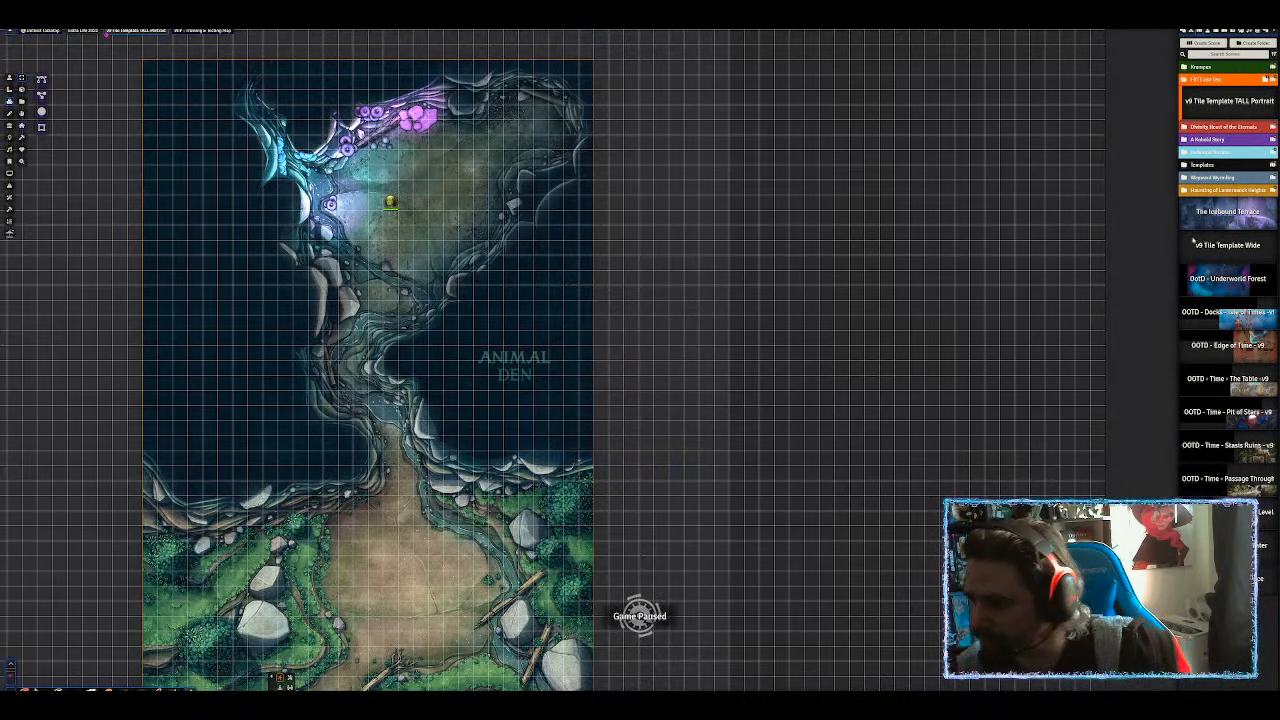
# Paste that address as the v9 Tile Template TALL Portrait scene's Preview Image Override.
pyautogui.rightClick(1210, 102)
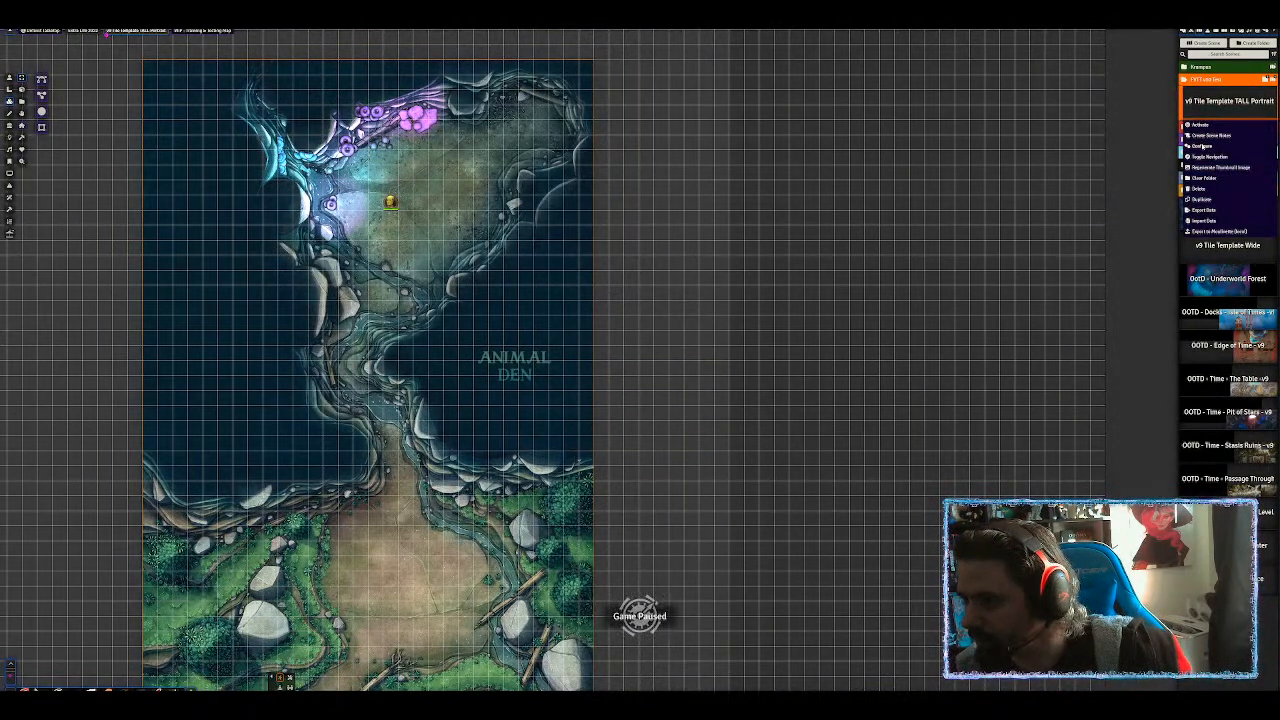
pyautogui.click(1202, 136)
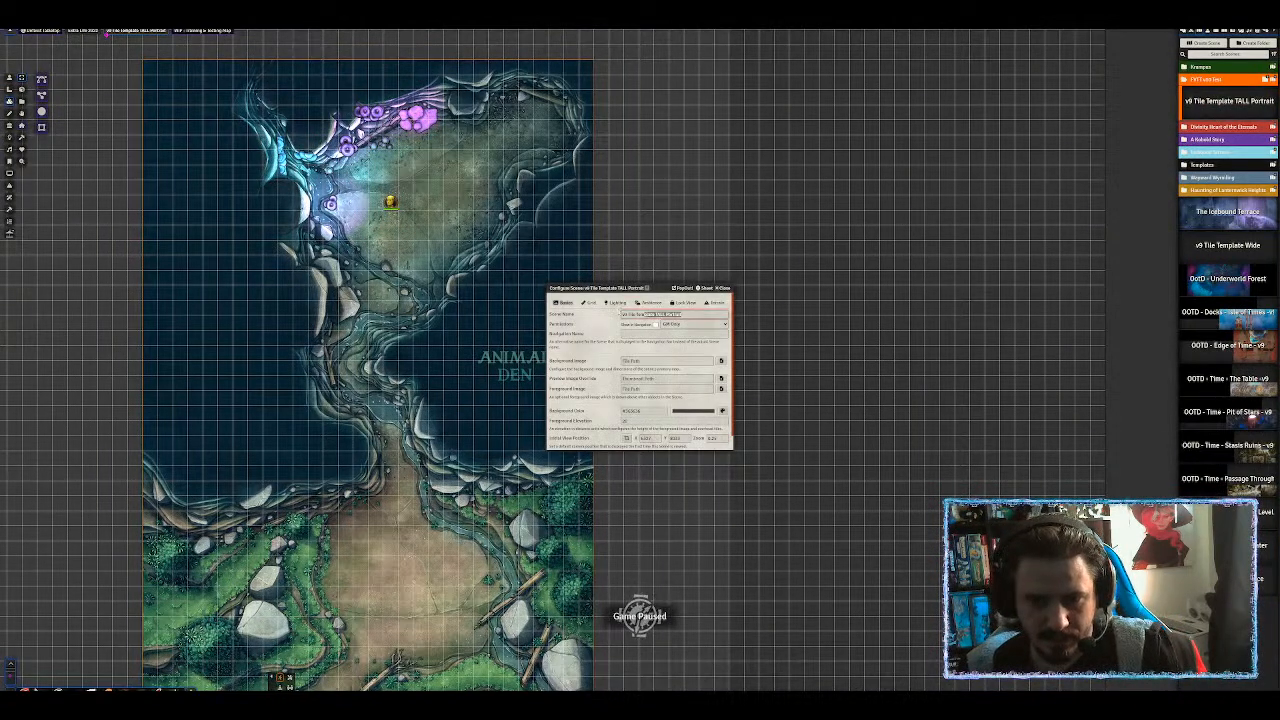
pyautogui.write('Monkey Cave')
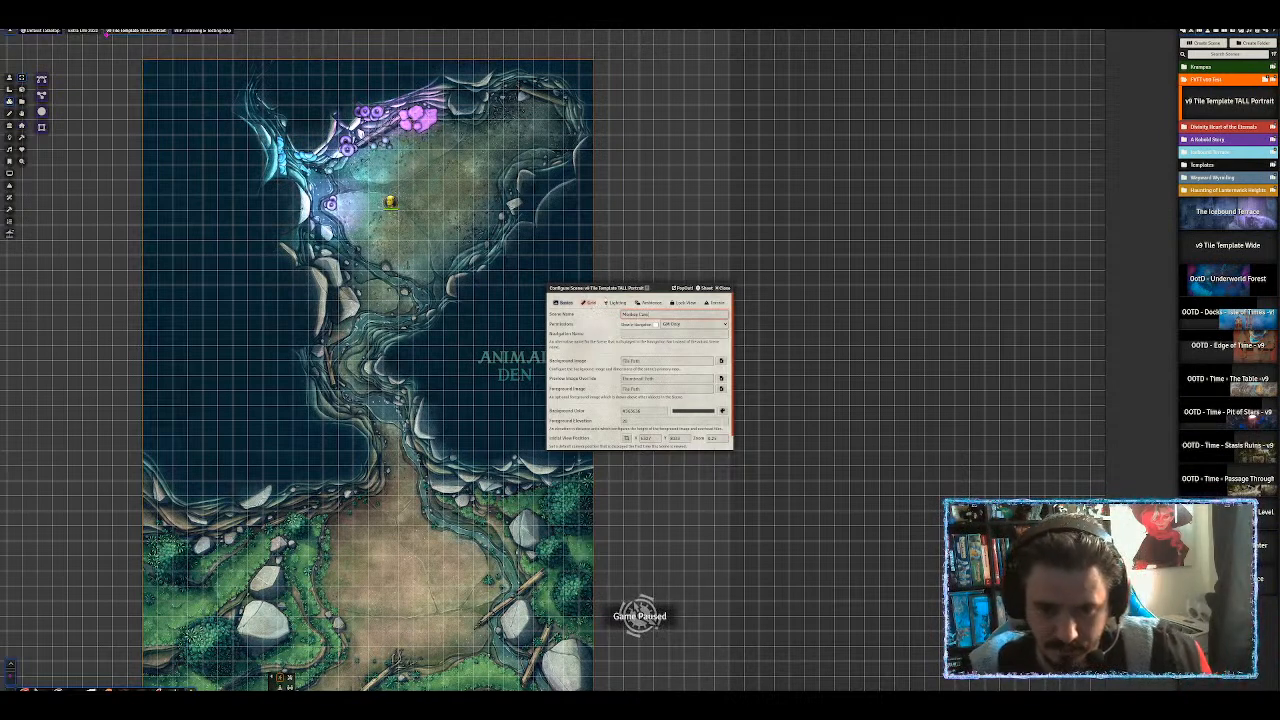
pyautogui.click(638, 379)
pyautogui.hotkey('ctrl', 'v')
pyautogui.click(597, 371)
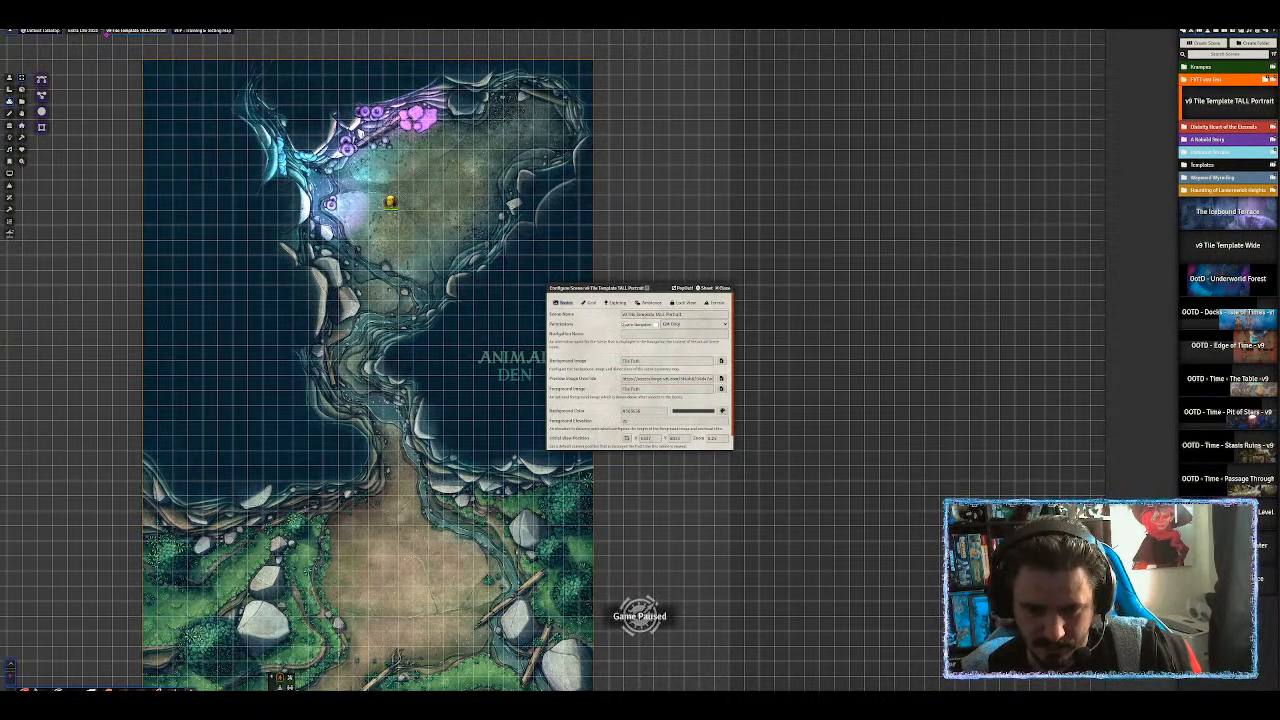
# Lower the grid opacity and set the grid colour to green, then show the lighting settings.
pyautogui.click(592, 303)
pyautogui.moveTo(707, 433); pyautogui.dragTo(650, 434)
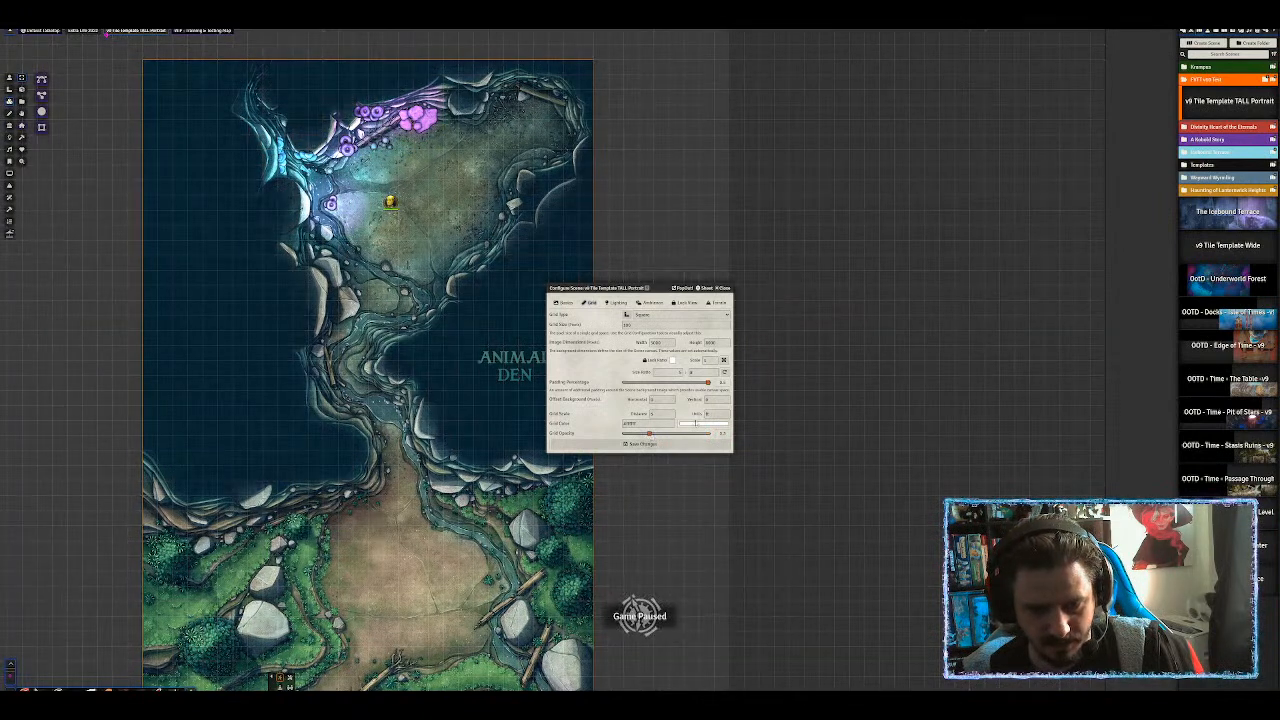
pyautogui.click(698, 425)
pyautogui.click(739, 483)
pyautogui.click(742, 441)
pyautogui.click(651, 436)
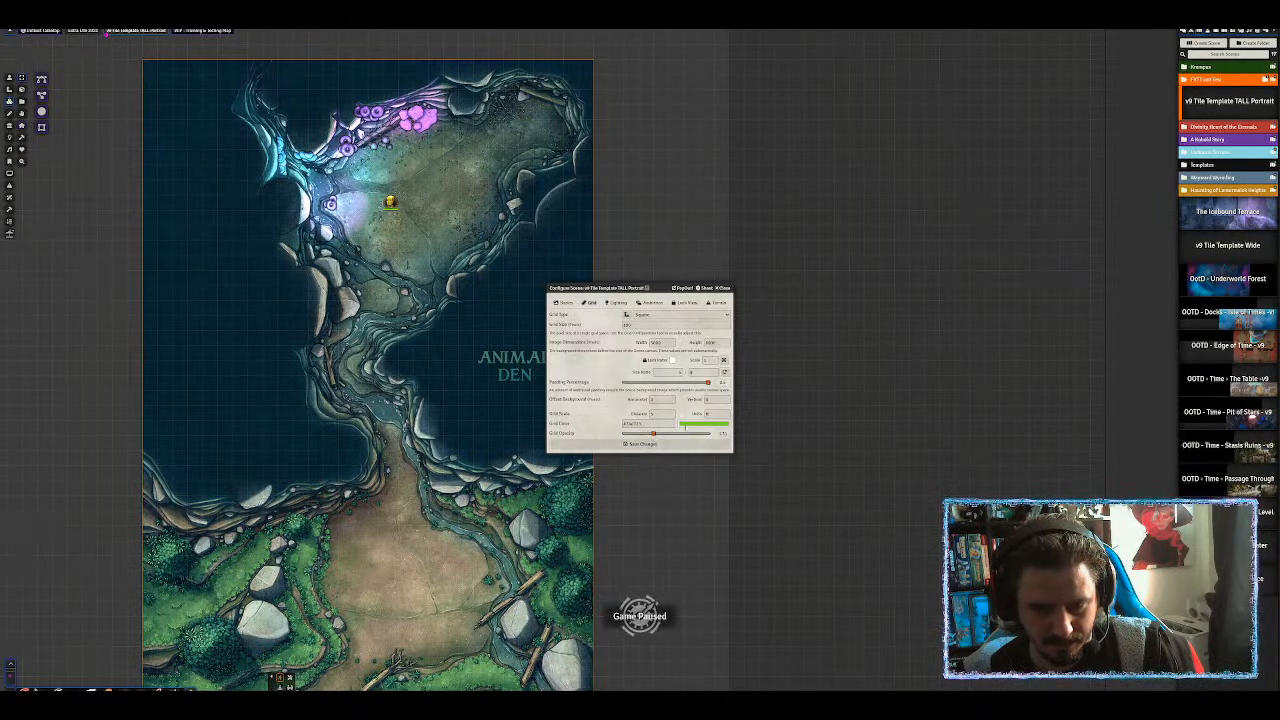
pyautogui.click(705, 424)
pyautogui.click(606, 423)
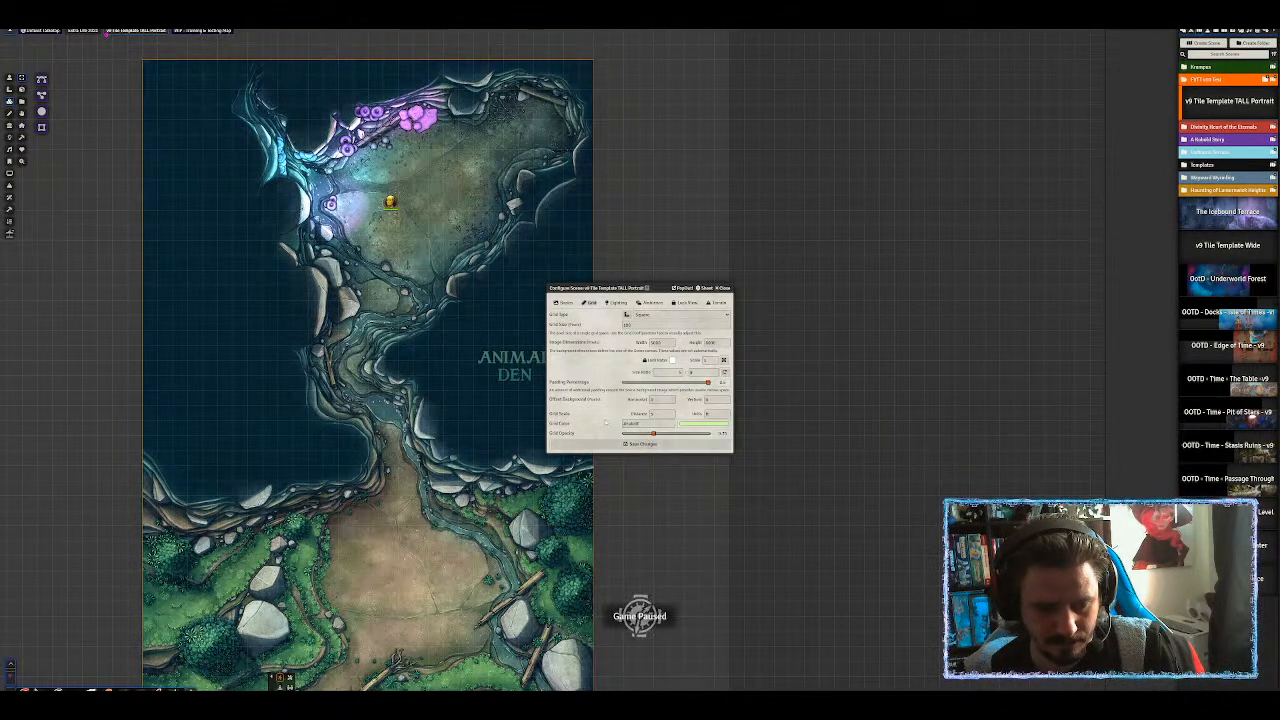
pyautogui.moveTo(654, 434); pyautogui.dragTo(657, 434)
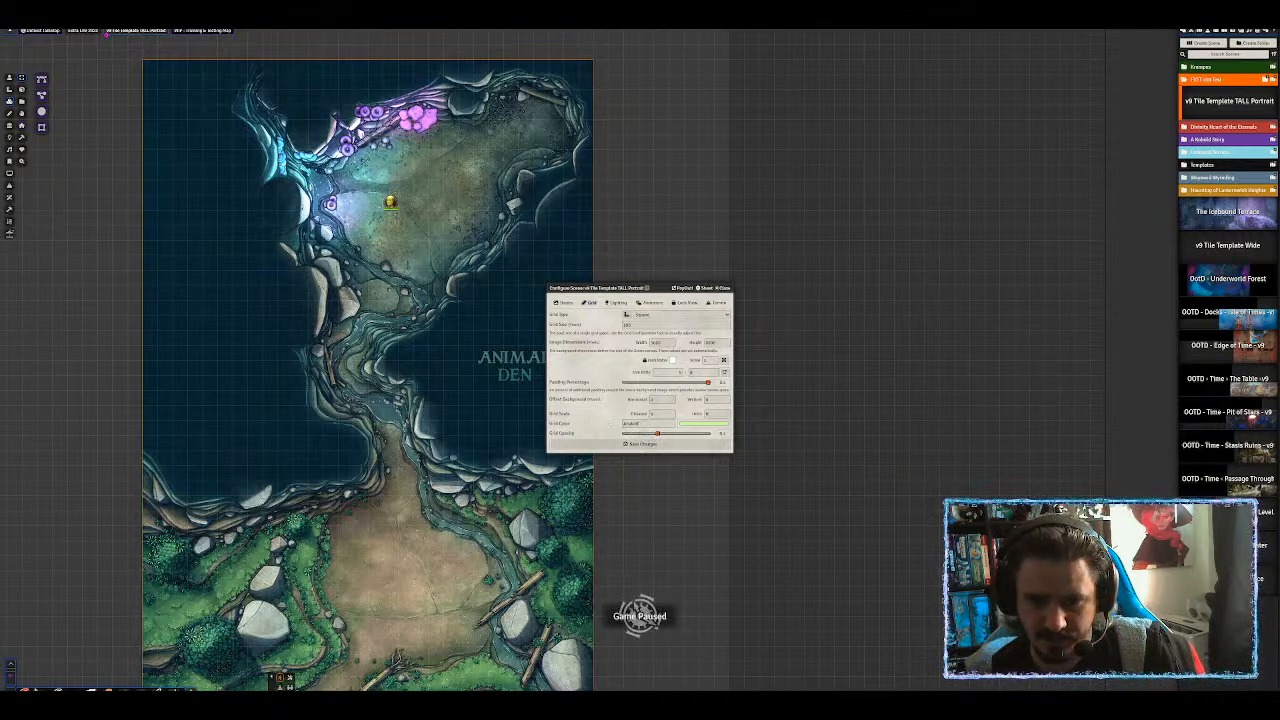
pyautogui.click(614, 303)
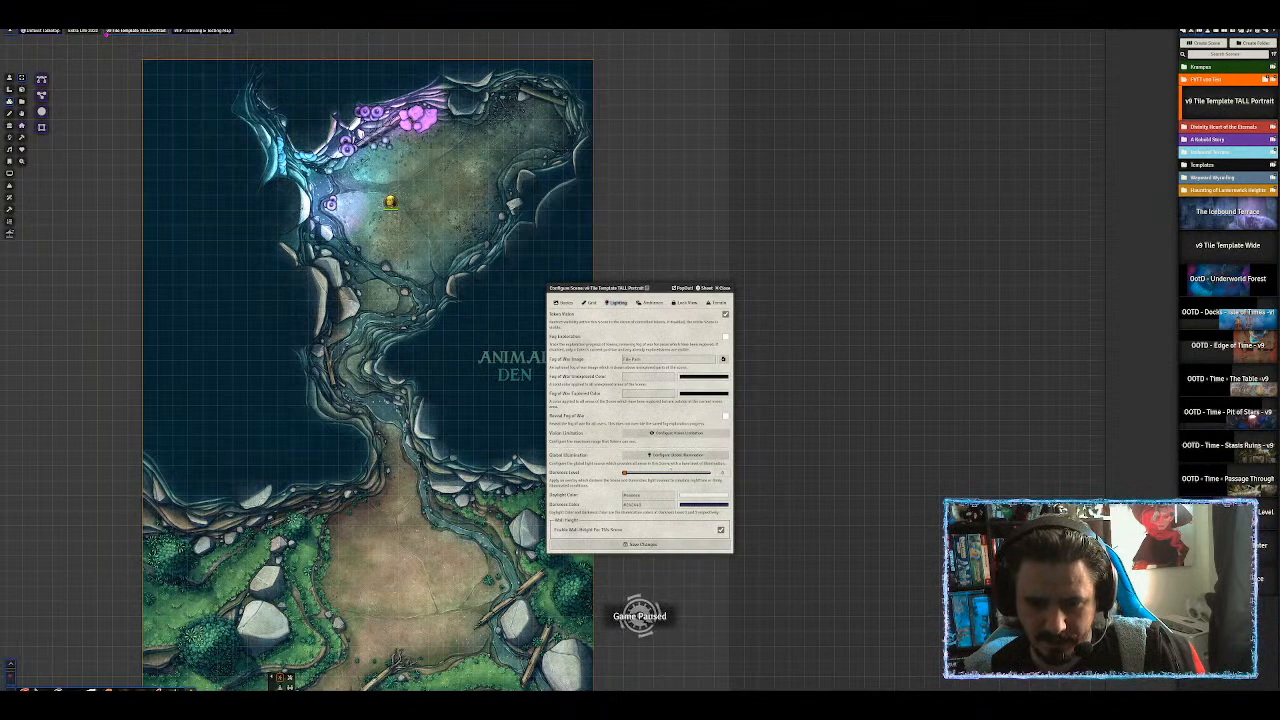
# Raise the Darkness Level close to maximum and view the map from the Test Dummy's vision.
pyautogui.moveTo(624, 473); pyautogui.dragTo(696, 474)
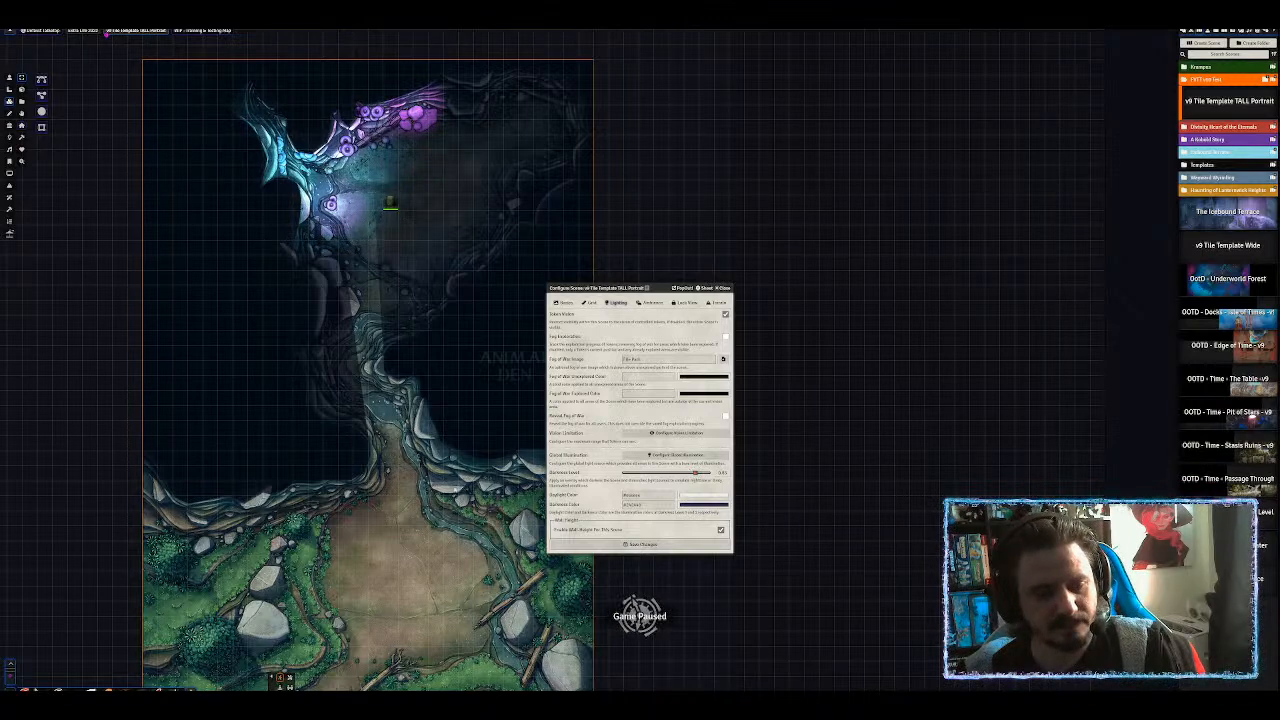
pyautogui.rightClick(453, 436)
pyautogui.scroll(-4, 480, 438)
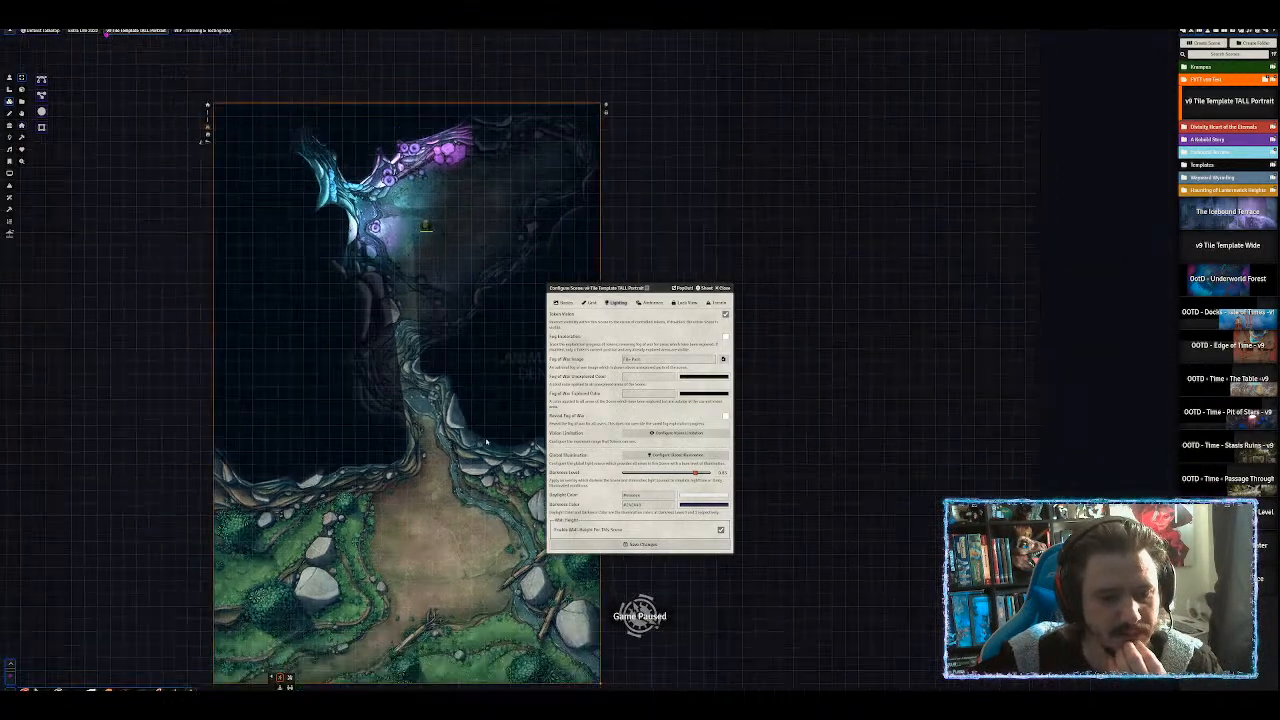
pyautogui.moveTo(600, 288); pyautogui.dragTo(780, 230)
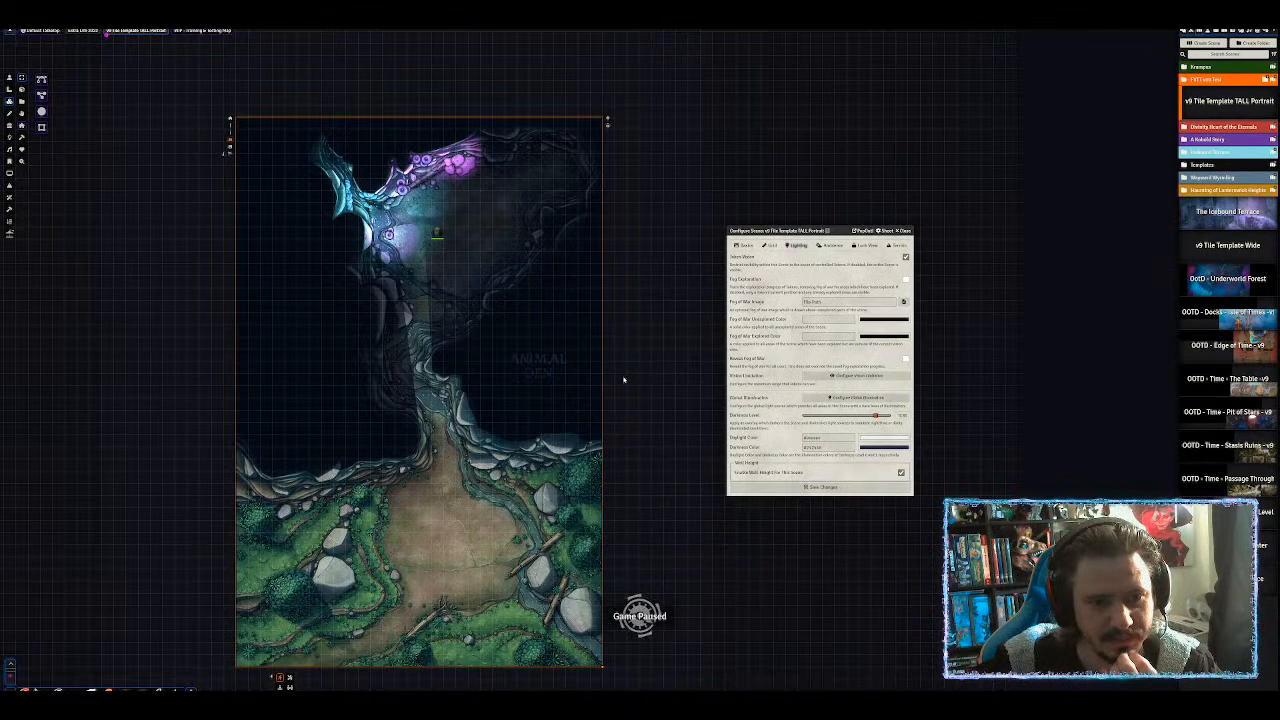
pyautogui.scroll(-3, 661, 458)
pyautogui.scroll(4, 661, 458)
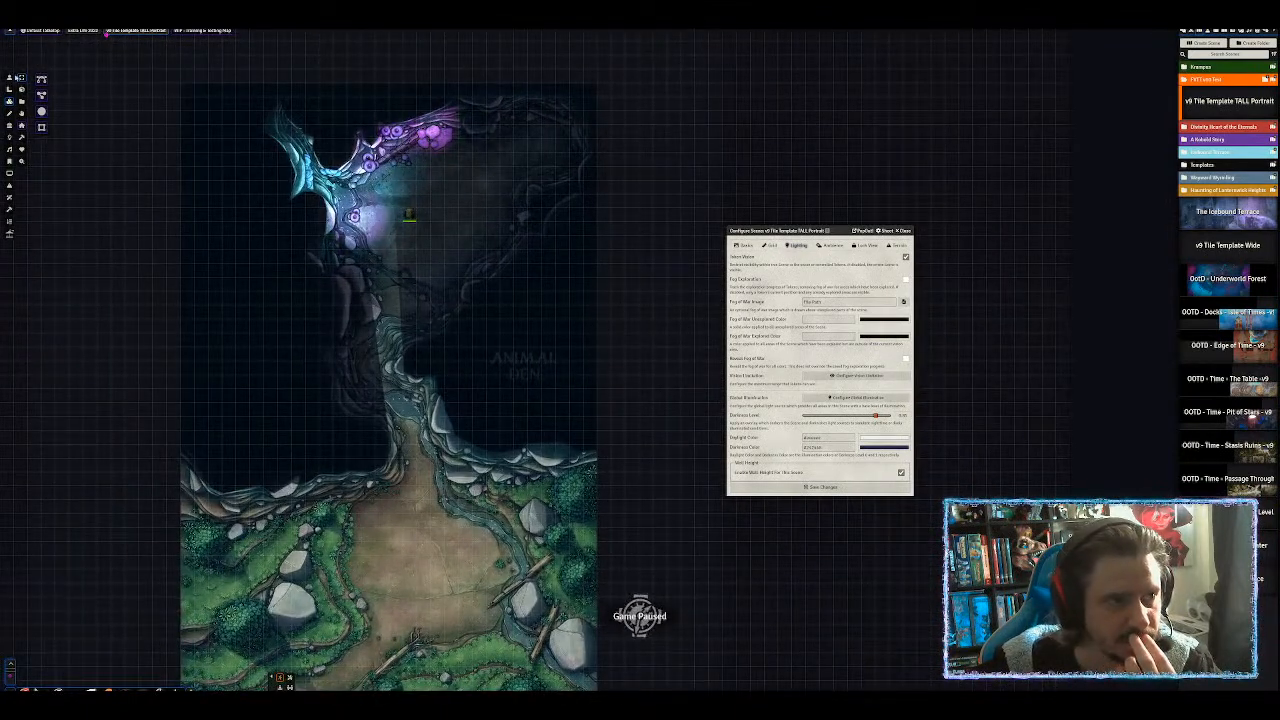
pyautogui.click(10, 78)
pyautogui.click(409, 218)
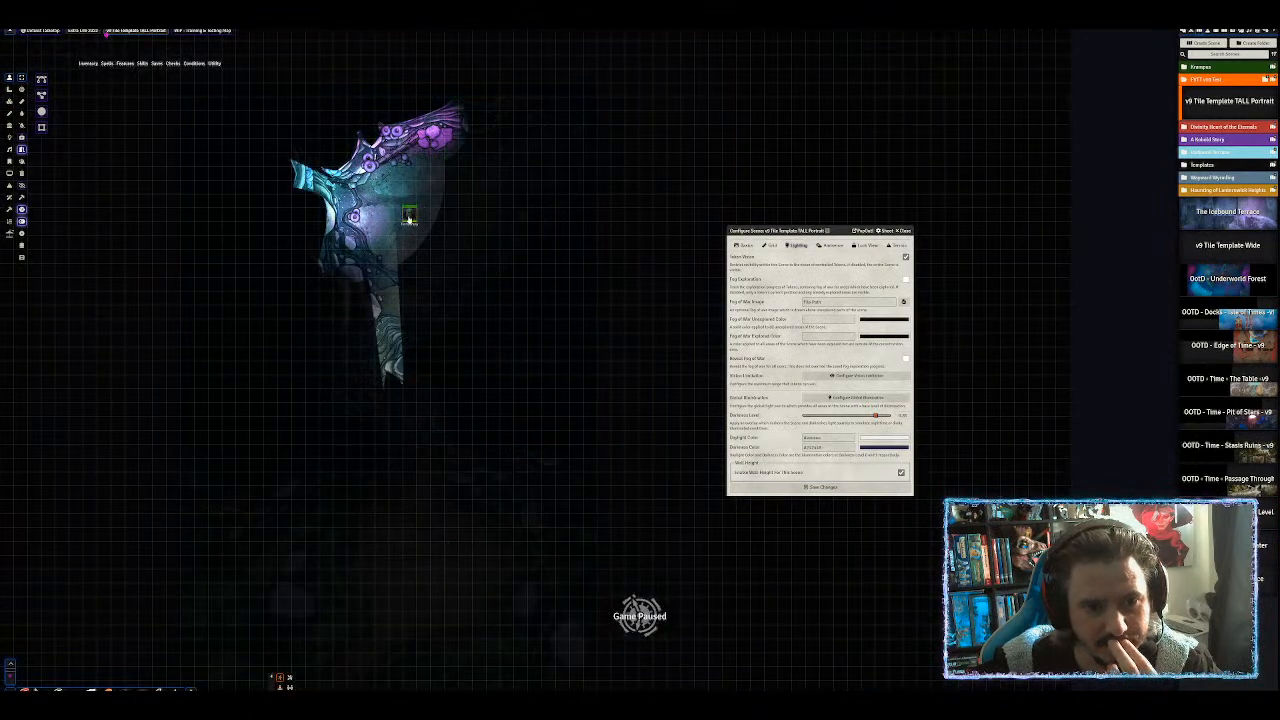
# Move the Test Dummy down the passage into the clearing beside the ANIMAL DEN label.
pyautogui.moveTo(409, 219); pyautogui.dragTo(437, 217)
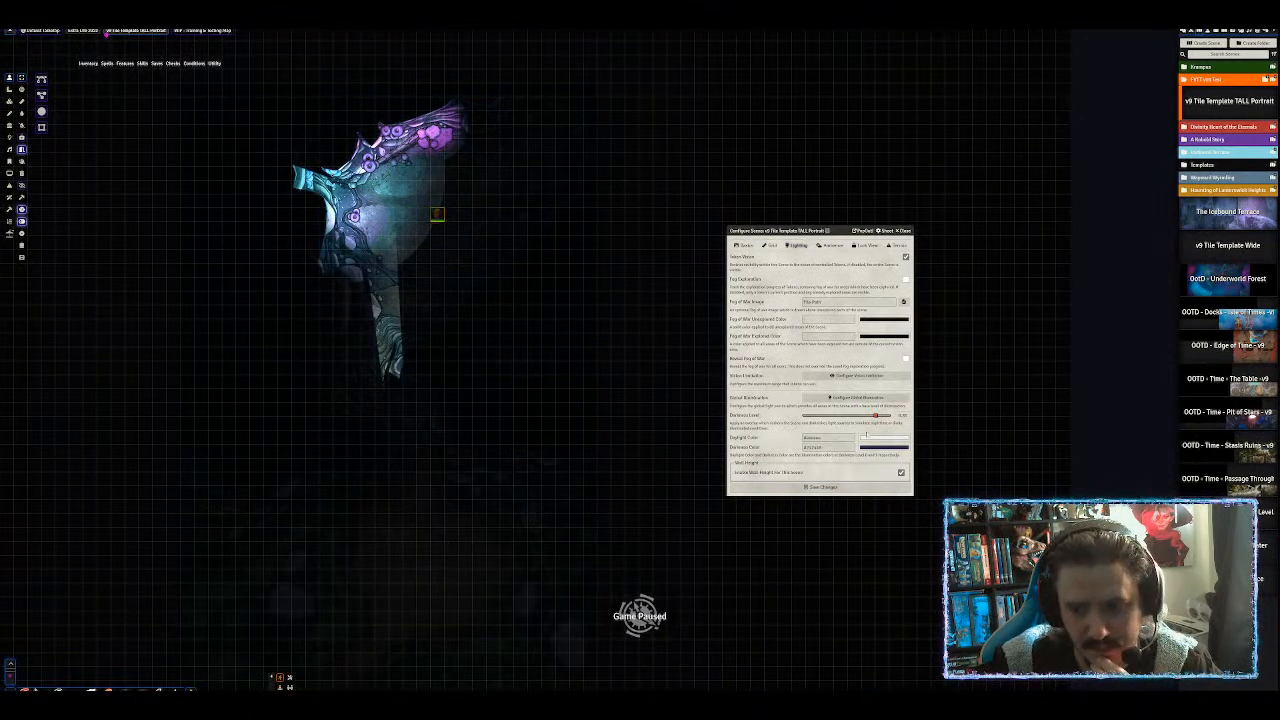
pyautogui.click(868, 416)
pyautogui.moveTo(522, 386); pyautogui.dragTo(513, 269)
pyautogui.click(513, 269)
pyautogui.moveTo(428, 98); pyautogui.dragTo(420, 404)
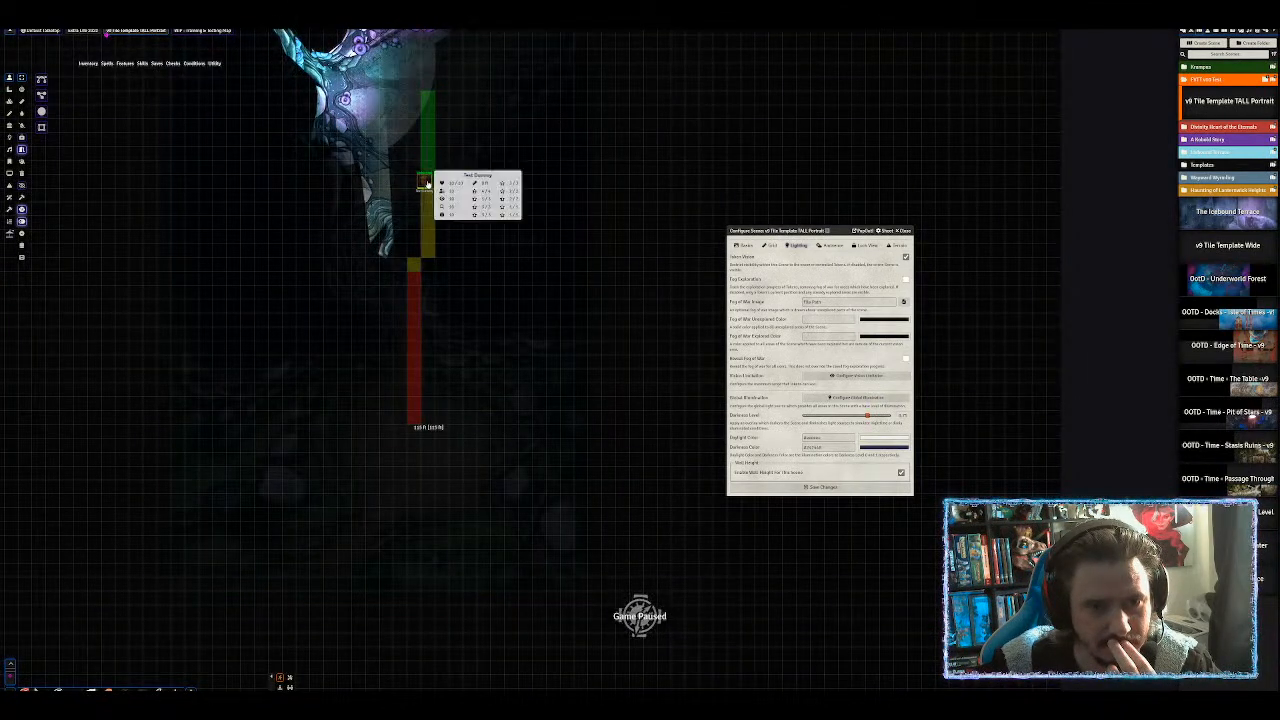
pyautogui.click(447, 233)
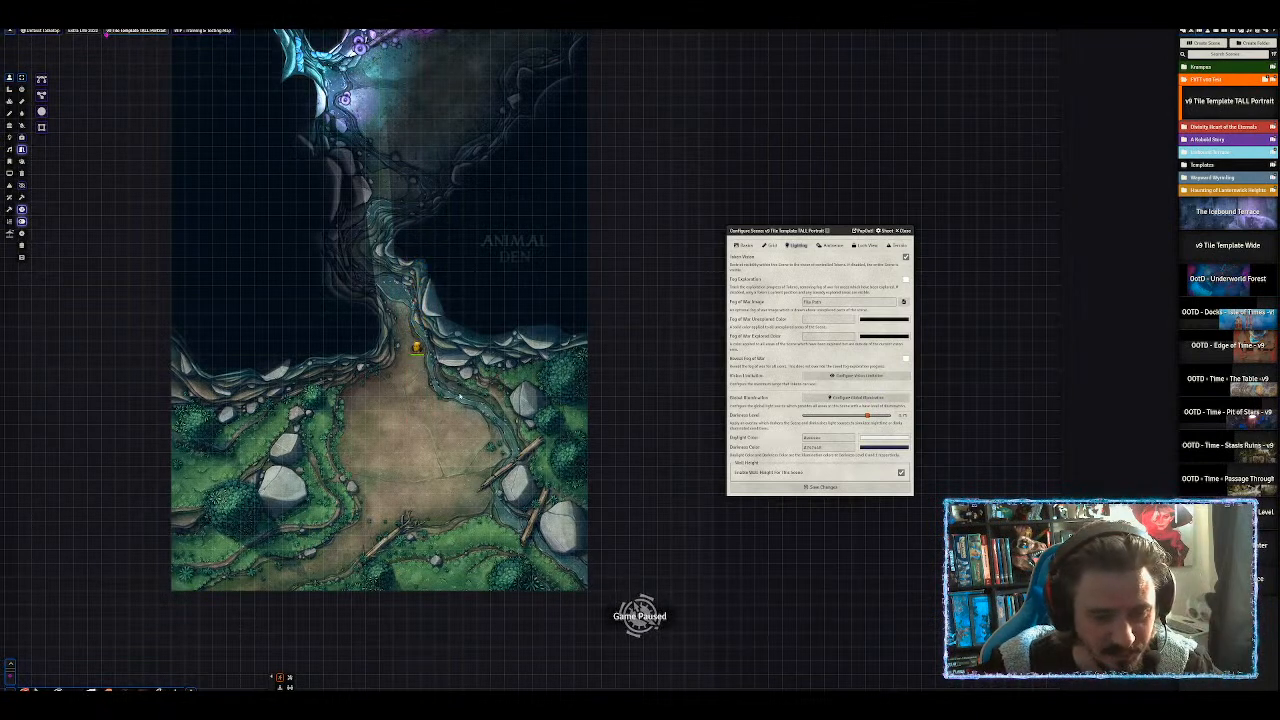
pyautogui.moveTo(416, 413); pyautogui.dragTo(484, 288)
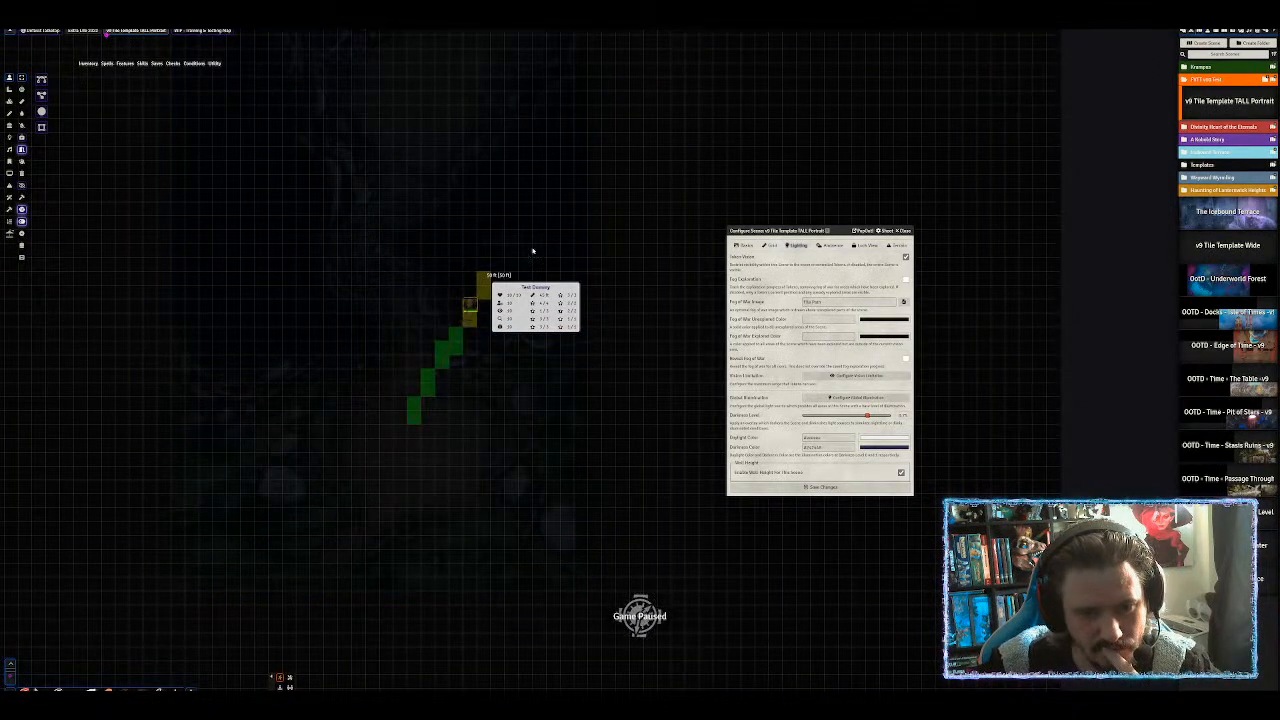
pyautogui.click(518, 212)
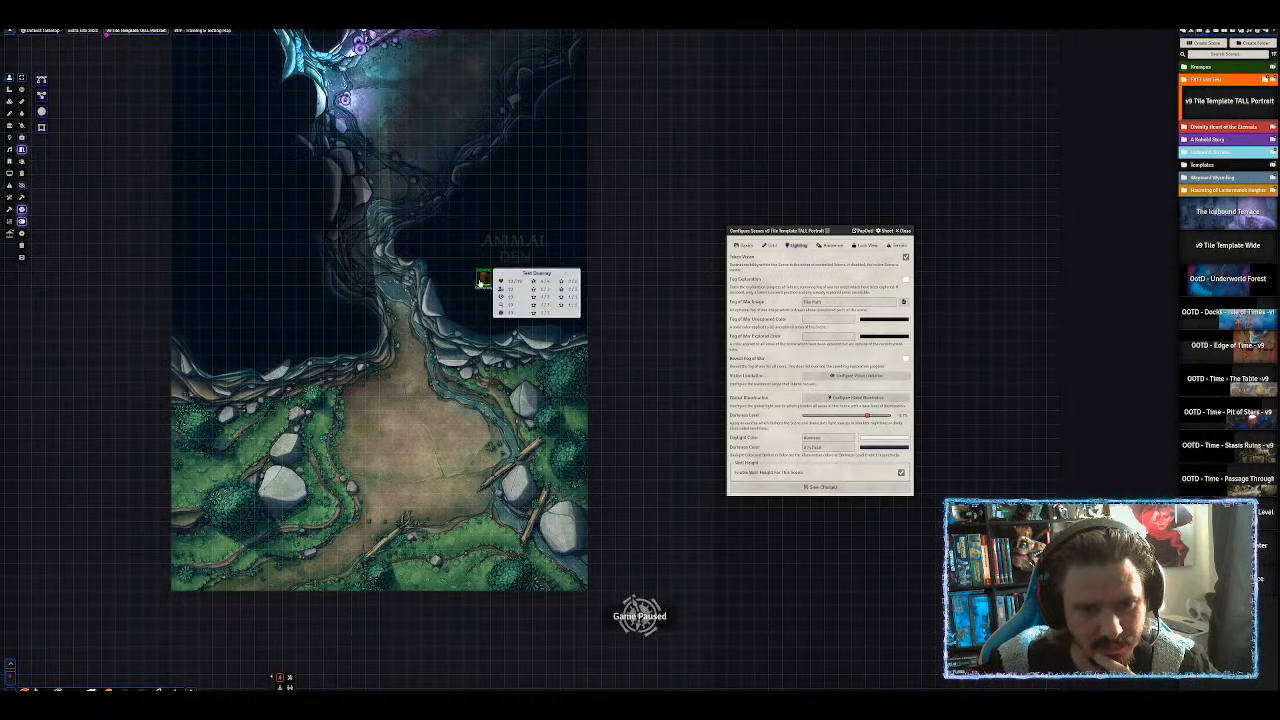
pyautogui.moveTo(483, 282); pyautogui.dragTo(424, 403)
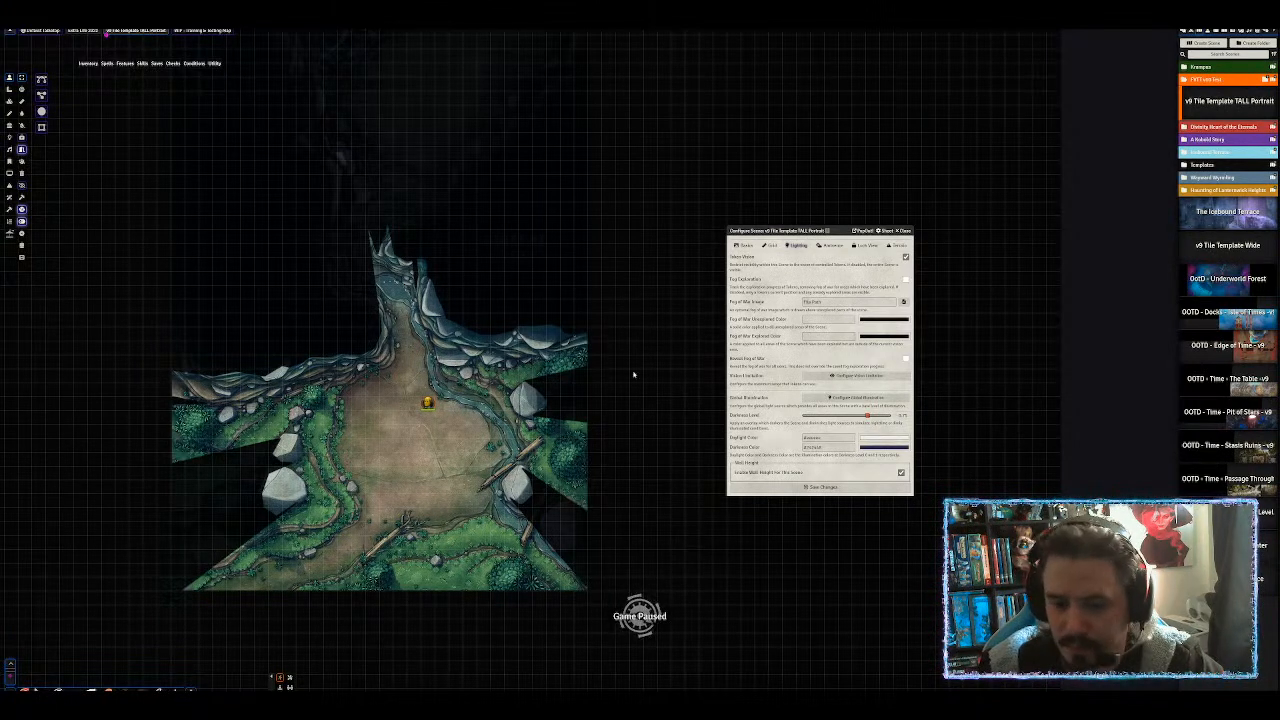
# Pan the map toward the clearing and show the chat log in the sidebar.
pyautogui.scroll(6, 633, 375)
pyautogui.moveTo(433, 386); pyautogui.dragTo(616, 241)
pyautogui.scroll(7, 616, 241)
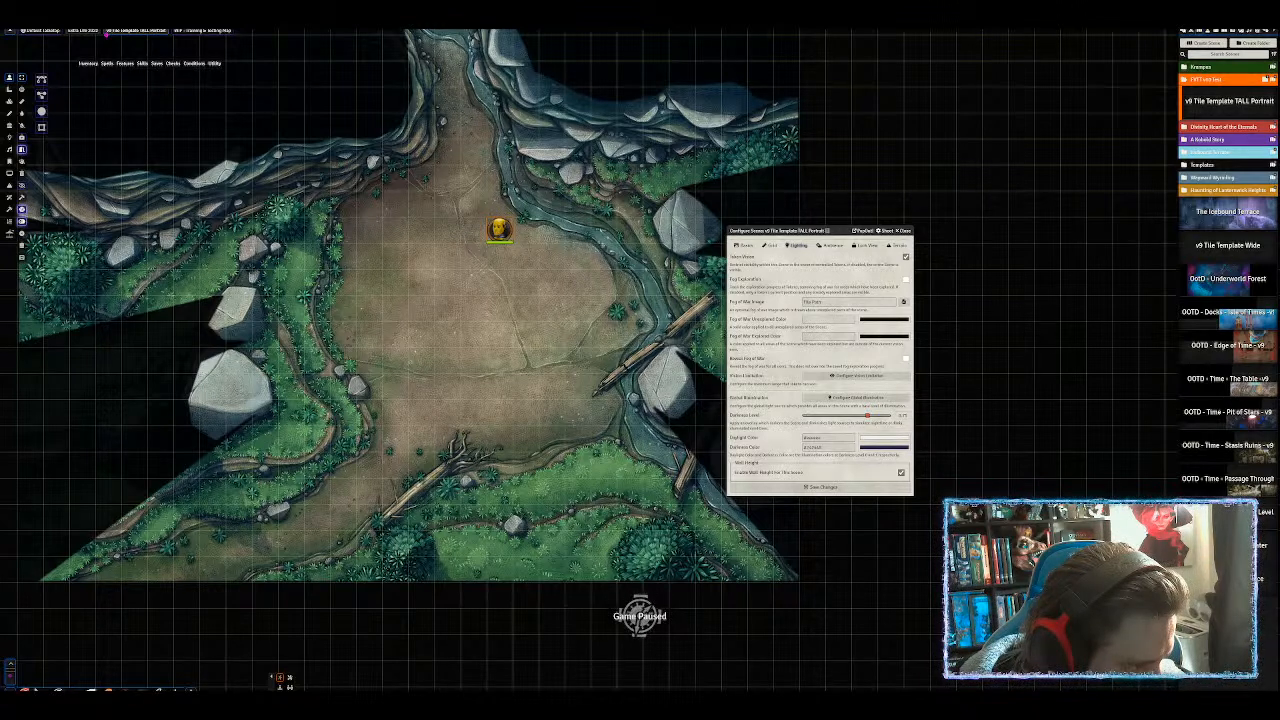
pyautogui.moveTo(325, 432); pyautogui.dragTo(1279, 386)
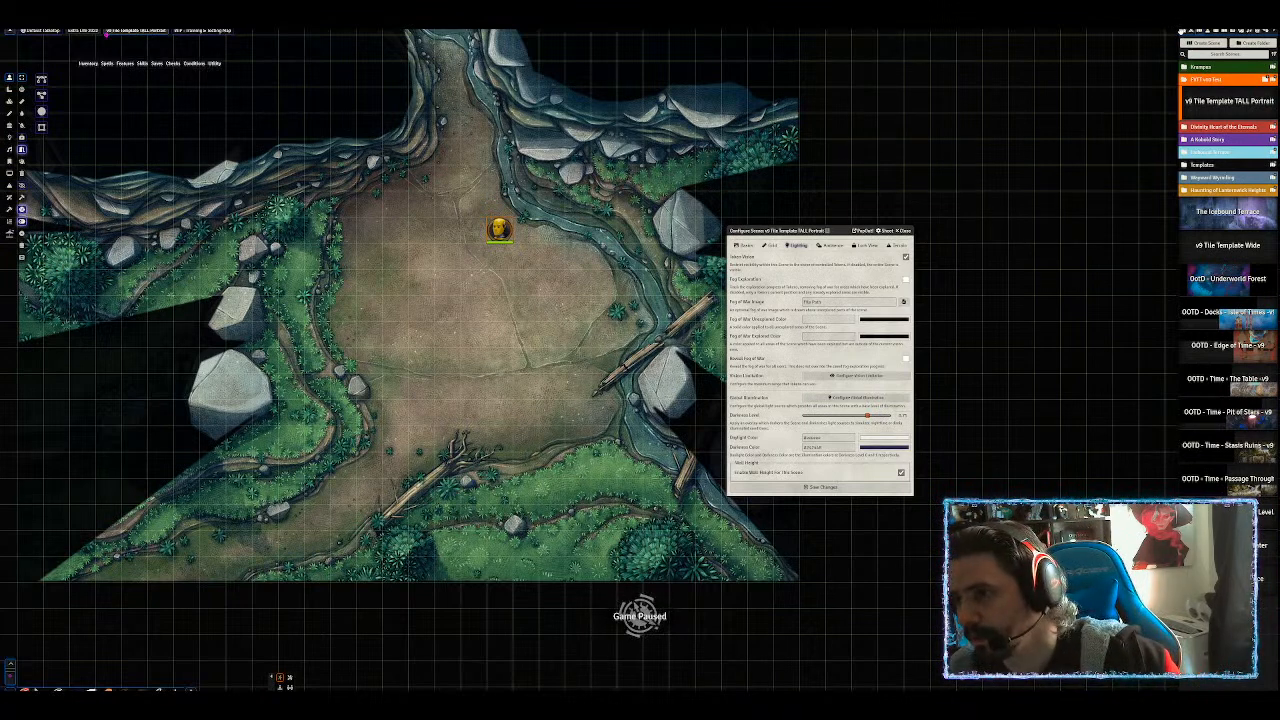
pyautogui.click(1181, 30)
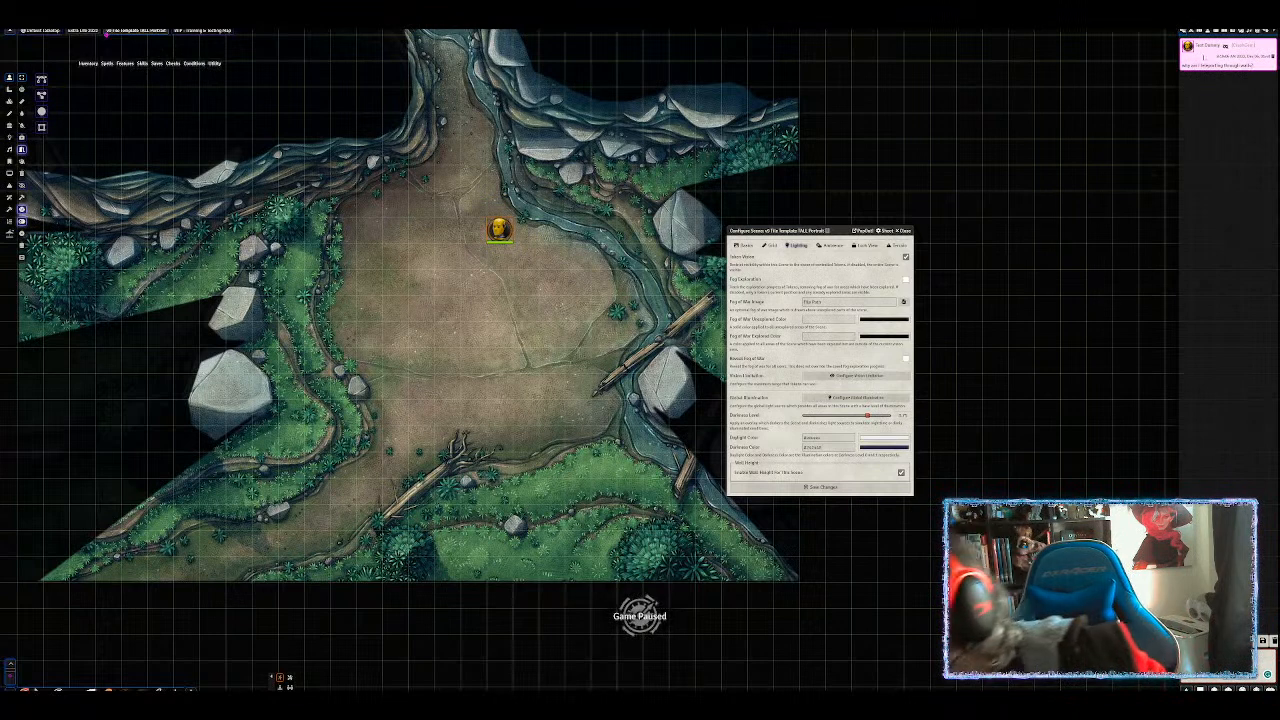
pyautogui.moveTo(1190, 48)
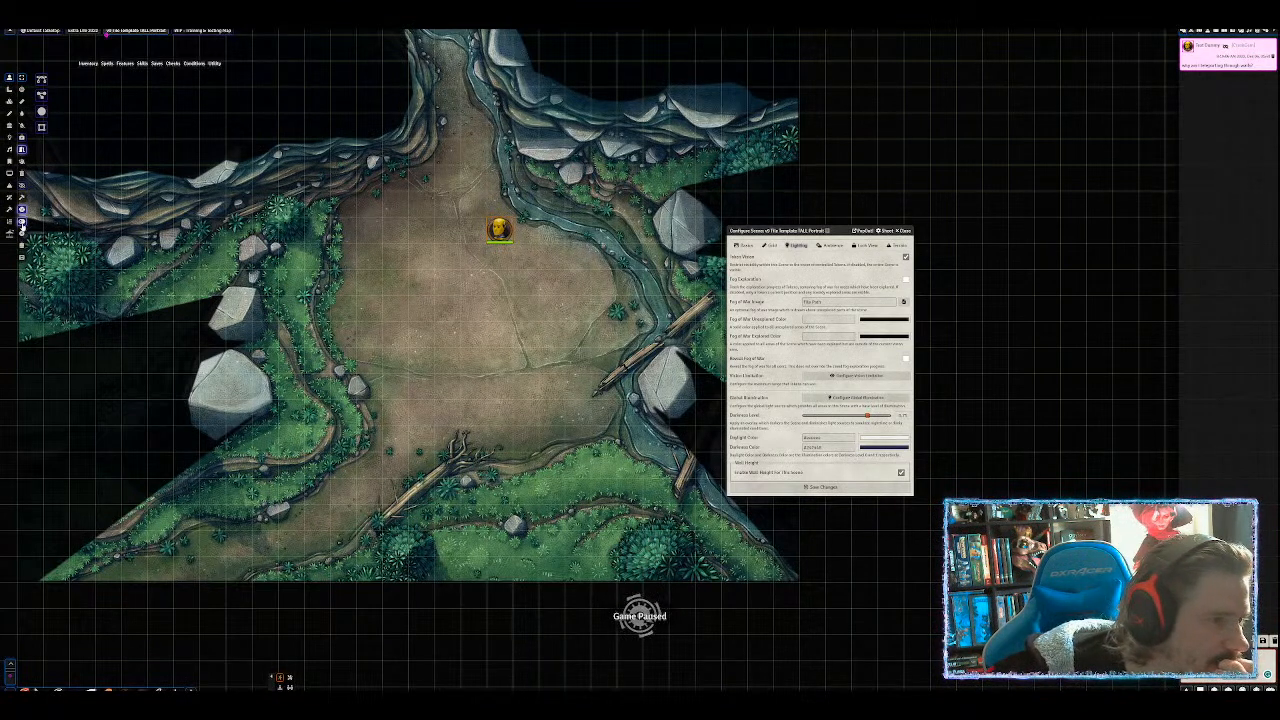
# Step through the Measurement, Token, Walls, Lighting, Sounds and Notes layers.
pyautogui.click(9, 91)
pyautogui.click(9, 78)
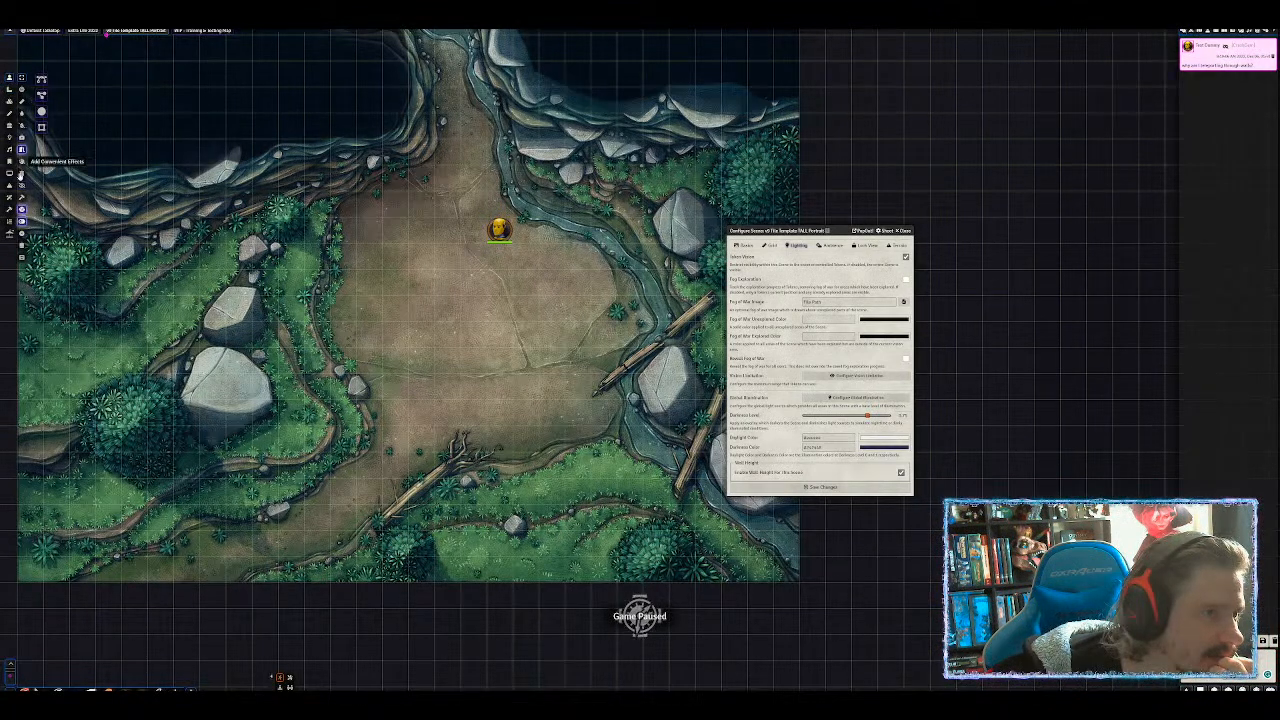
pyautogui.click(22, 138)
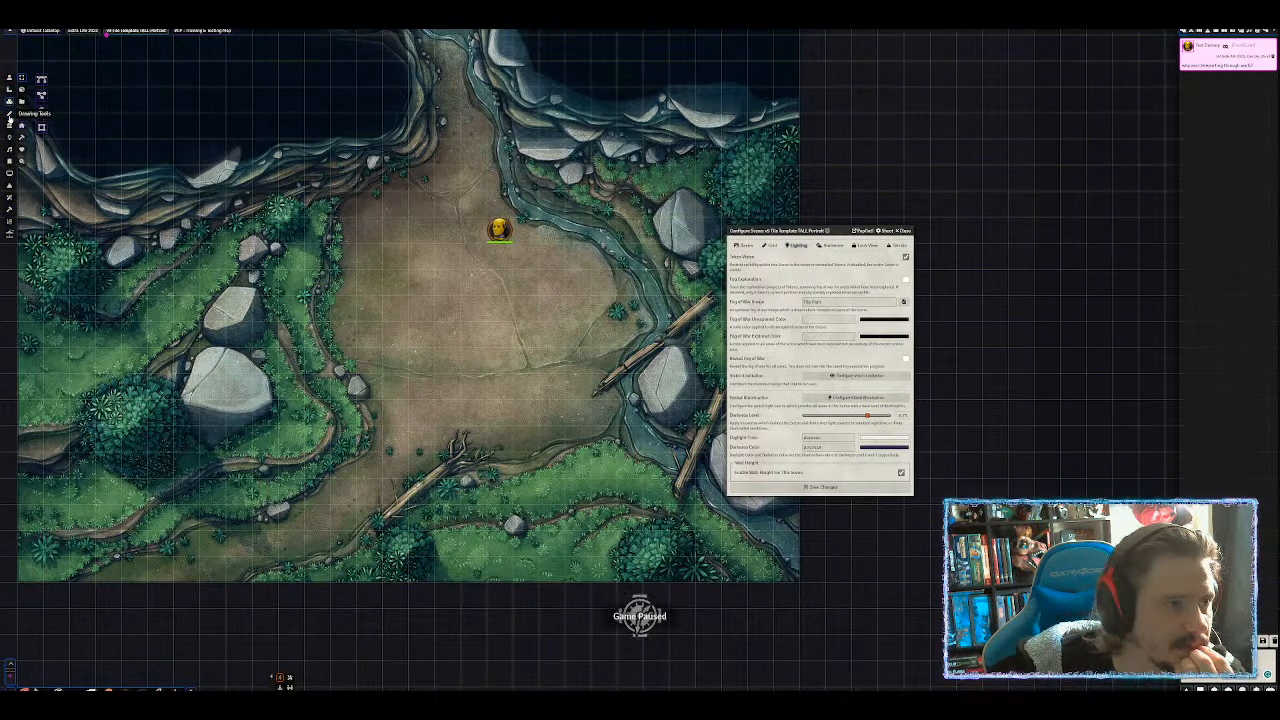
pyautogui.click(9, 124)
pyautogui.click(9, 137)
pyautogui.click(9, 149)
pyautogui.click(9, 161)
pyautogui.click(9, 173)
# Check the Effects and Sequencer layers and invert the particle effect mask.
pyautogui.click(9, 185)
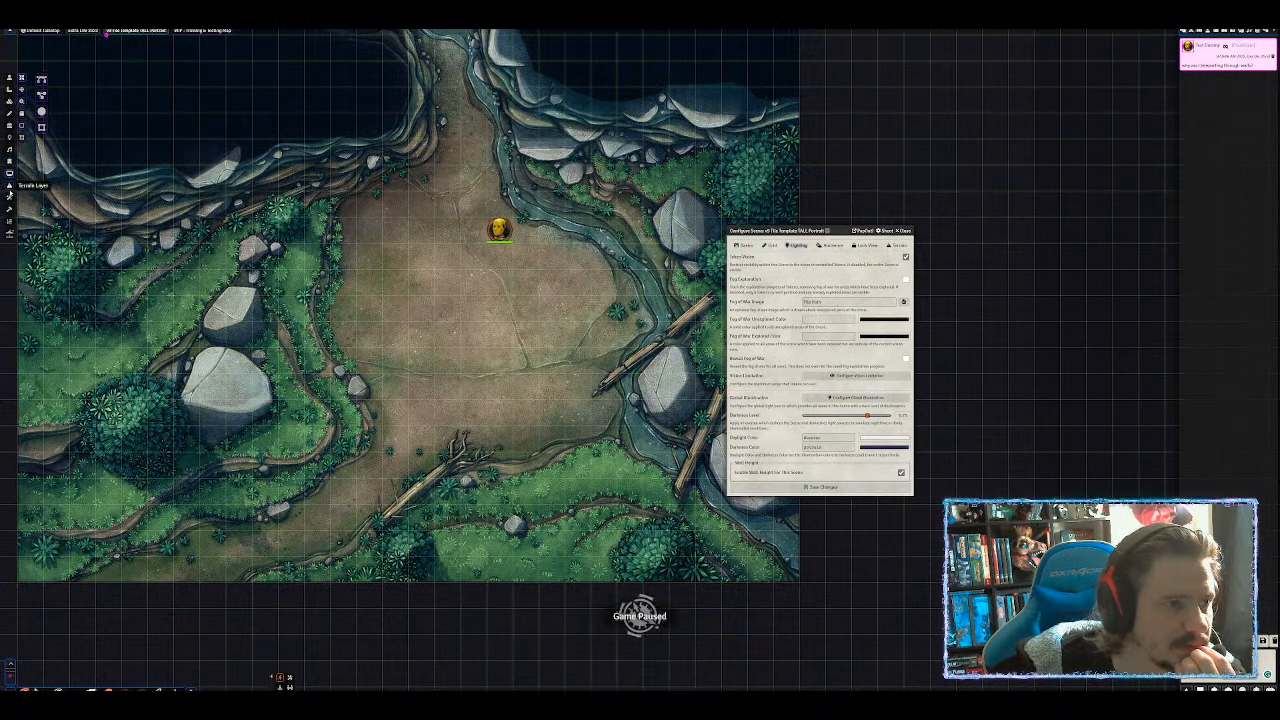
pyautogui.click(9, 198)
pyautogui.click(9, 221)
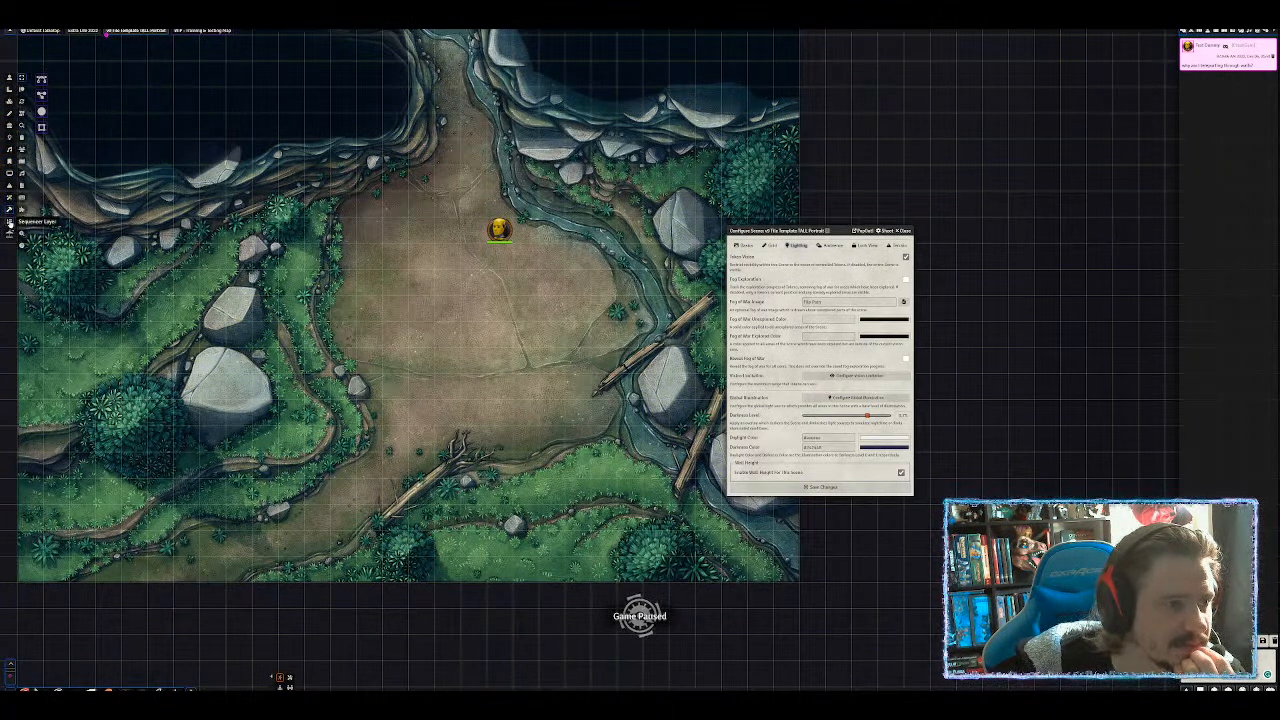
pyautogui.click(9, 198)
pyautogui.scroll(-6, 418, 239)
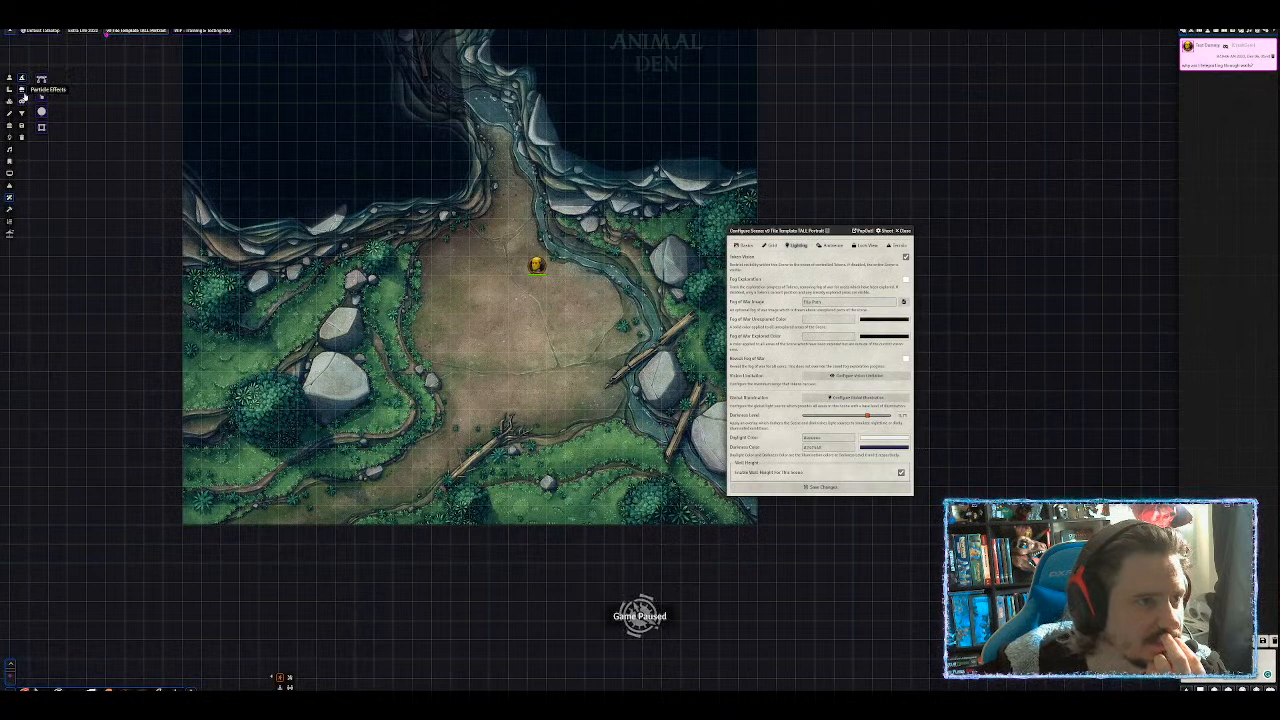
pyautogui.click(22, 102)
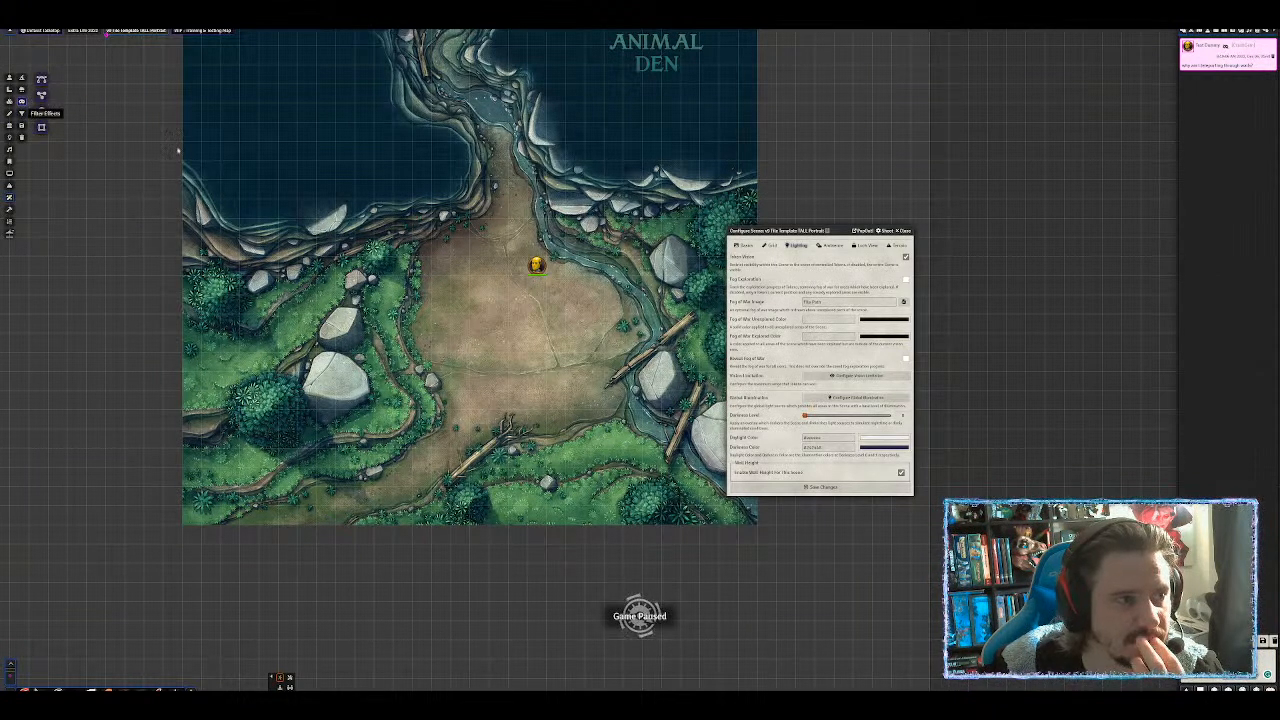
pyautogui.moveTo(260, 146); pyautogui.dragTo(197, 181)
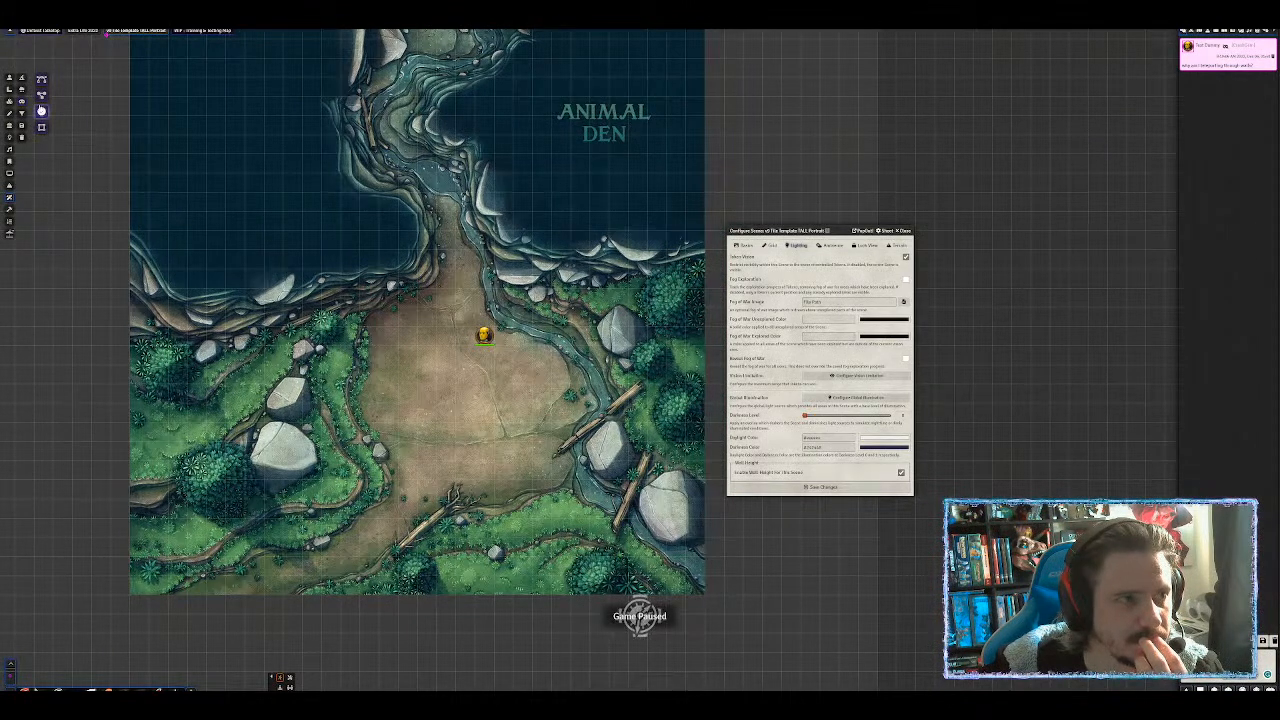
# Reselect the Test Dummy on the token layer to see the den through its vision.
pyautogui.click(10, 78)
pyautogui.click(484, 336)
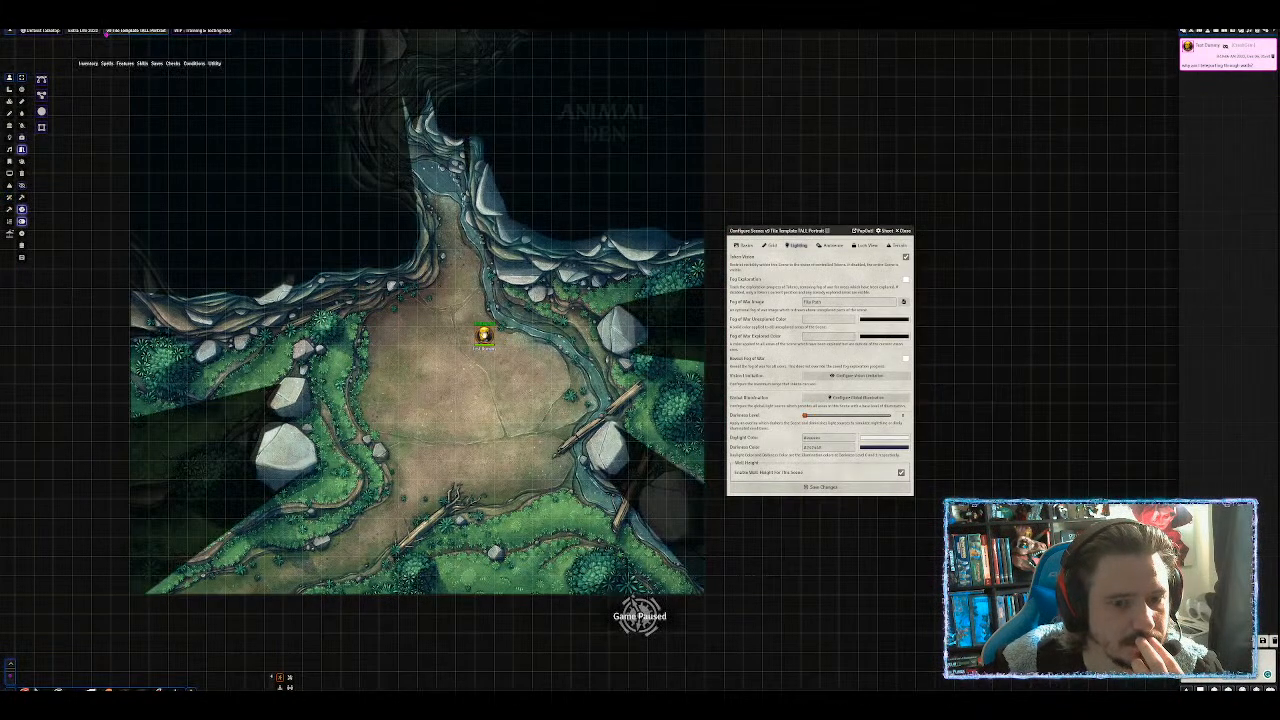
pyautogui.click(208, 244)
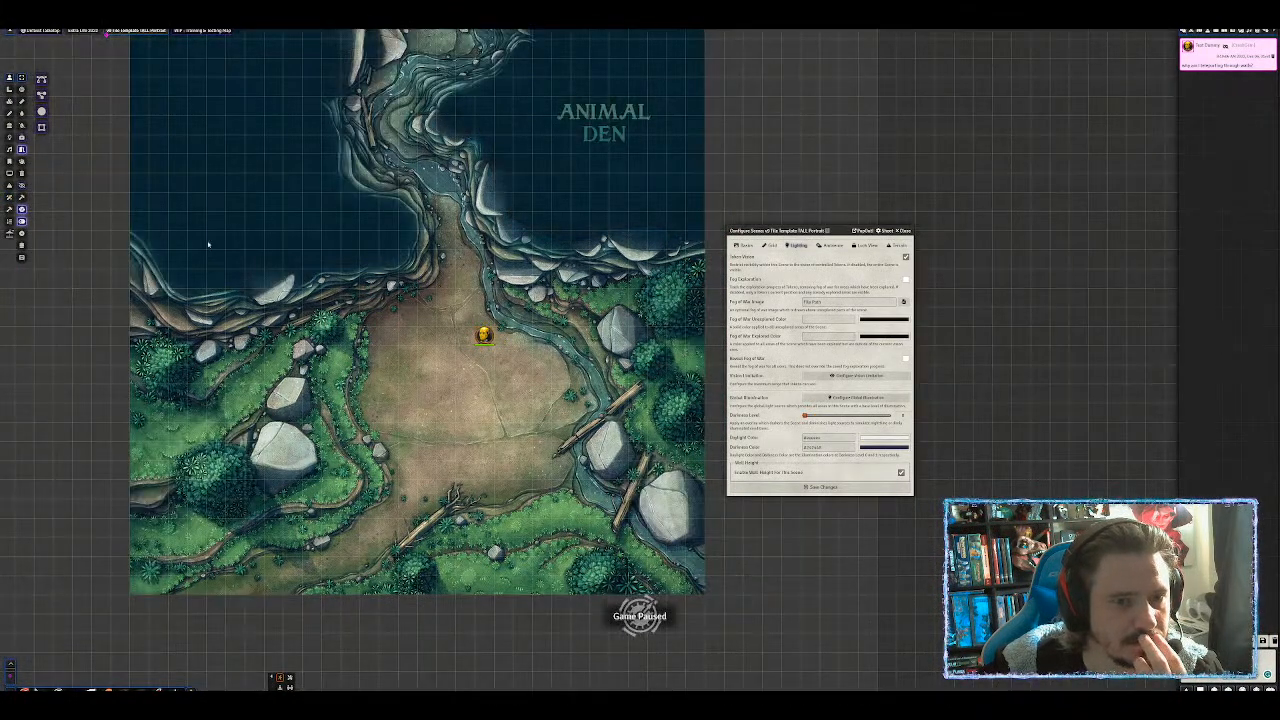
pyautogui.click(489, 335)
pyautogui.moveTo(530, 150); pyautogui.dragTo(558, 224)
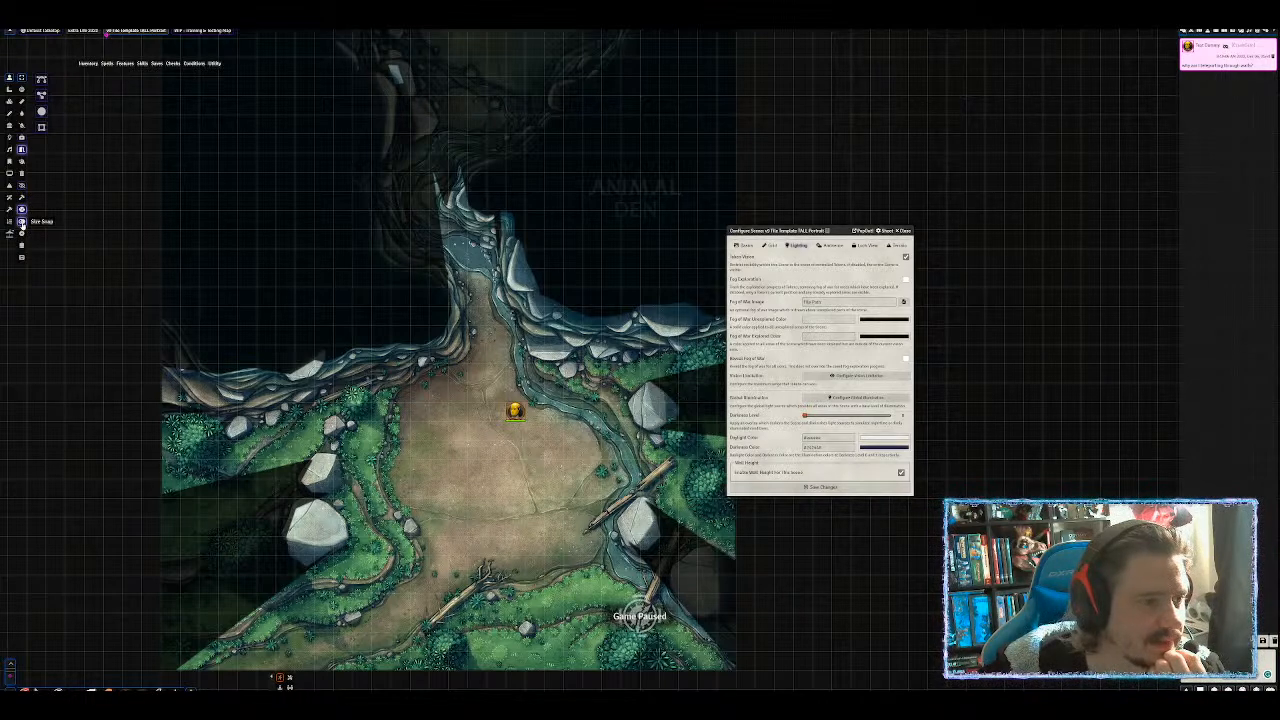
# Deselect the token and show the Actors directory with Divinity > Monsters expanded to list creatures like Bullywug.
pyautogui.scroll(7, 496, 376)
pyautogui.click(496, 376)
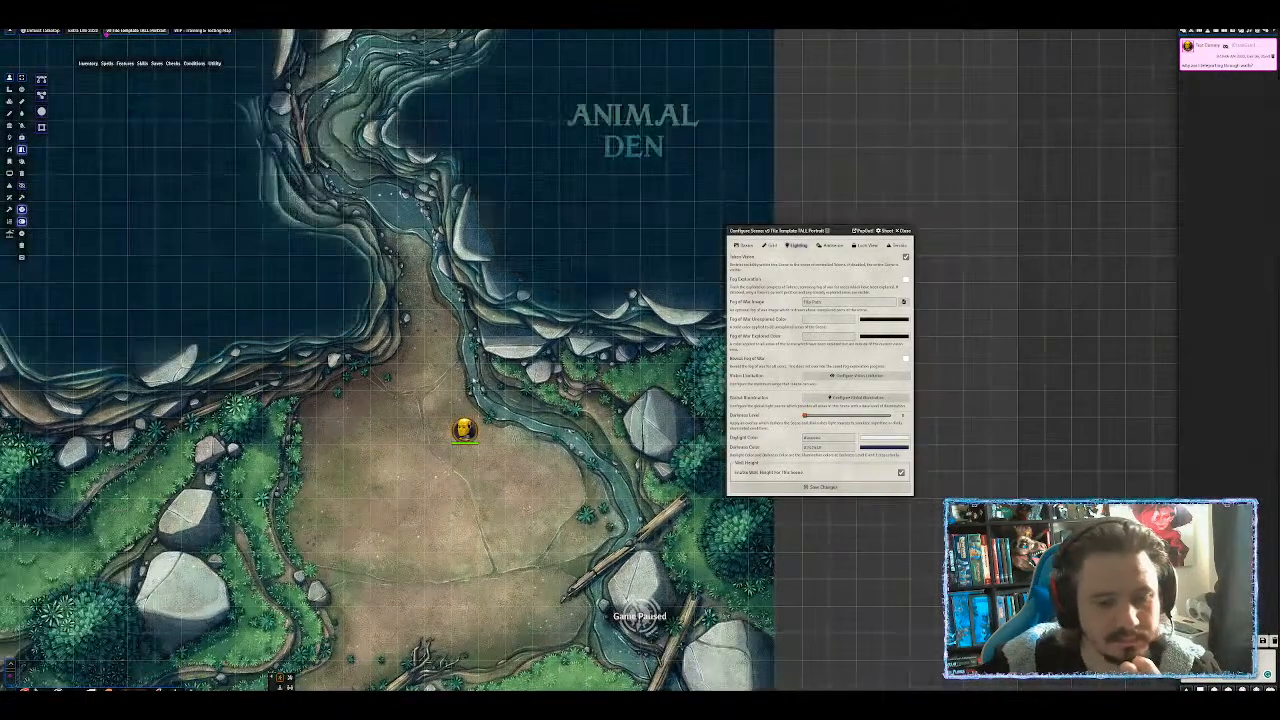
pyautogui.click(1202, 33)
pyautogui.click(1213, 35)
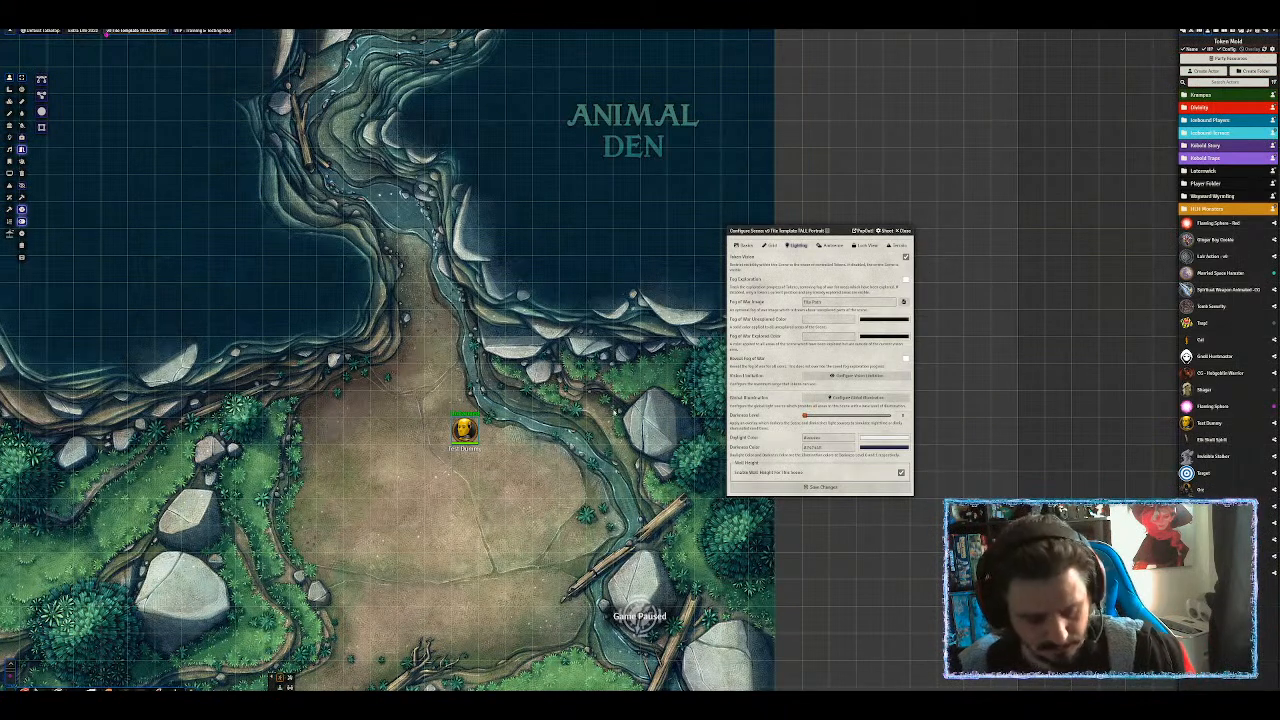
pyautogui.hotkey('ctrl', 'space')
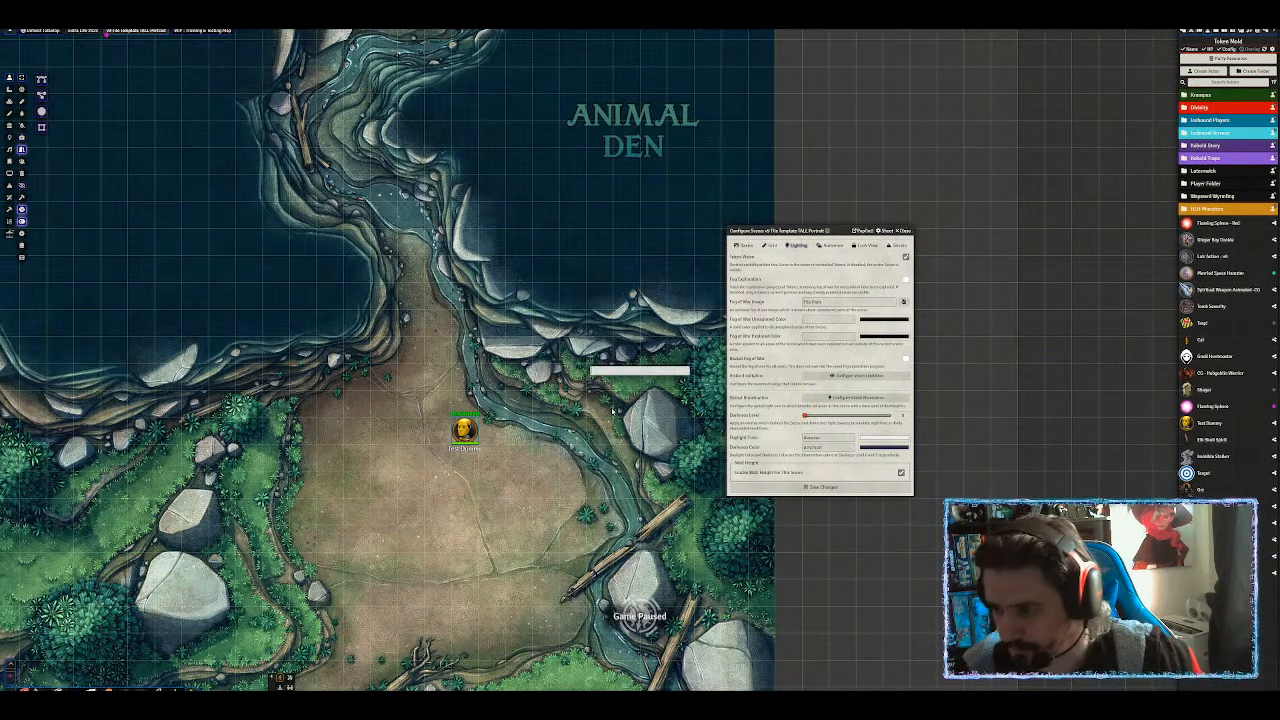
pyautogui.press('Escape')
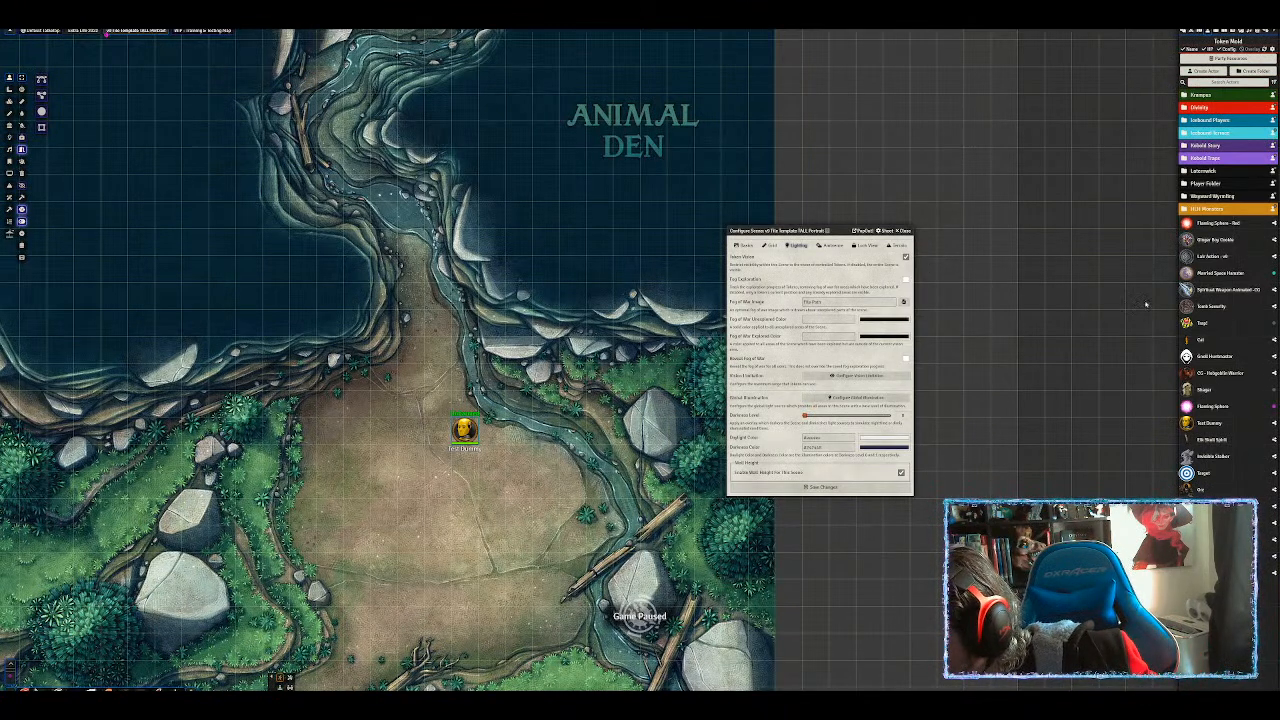
pyautogui.click(1200, 107)
pyautogui.click(1205, 148)
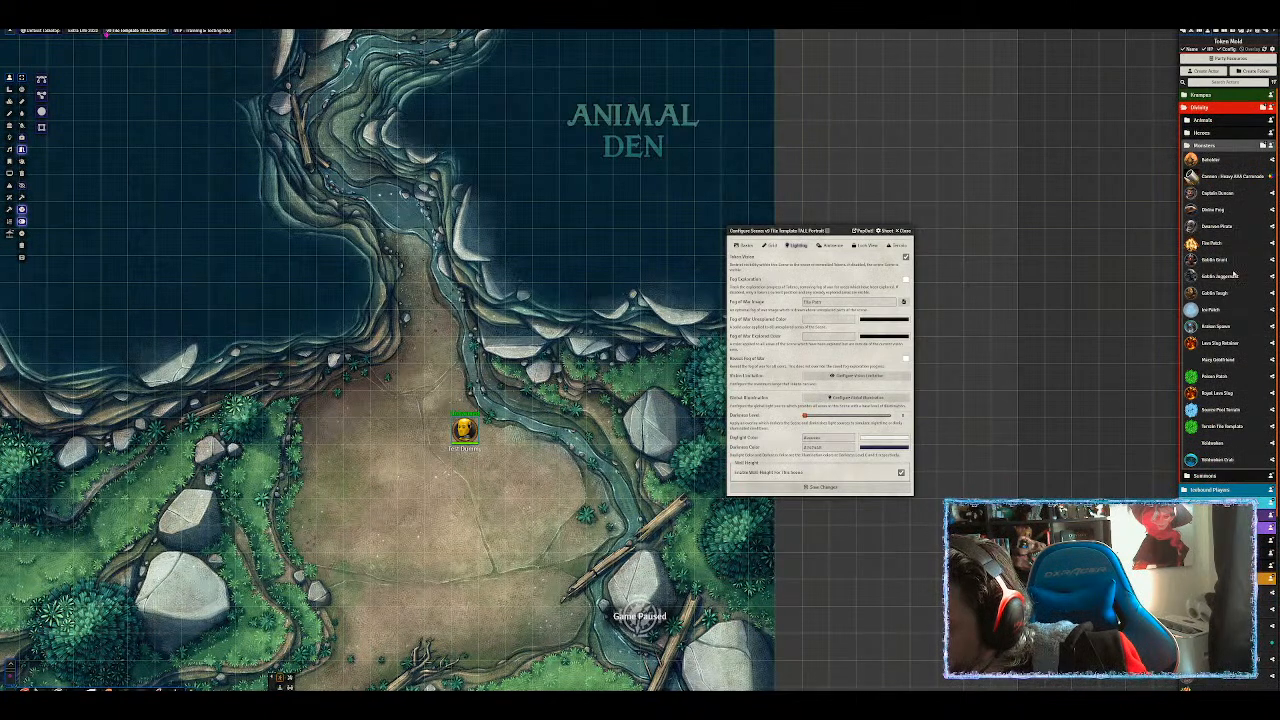
# Place a Goblin Juggernaut token beside the Test Dummy and set its hit points to 999.
pyautogui.moveTo(1230, 278); pyautogui.dragTo(510, 435)
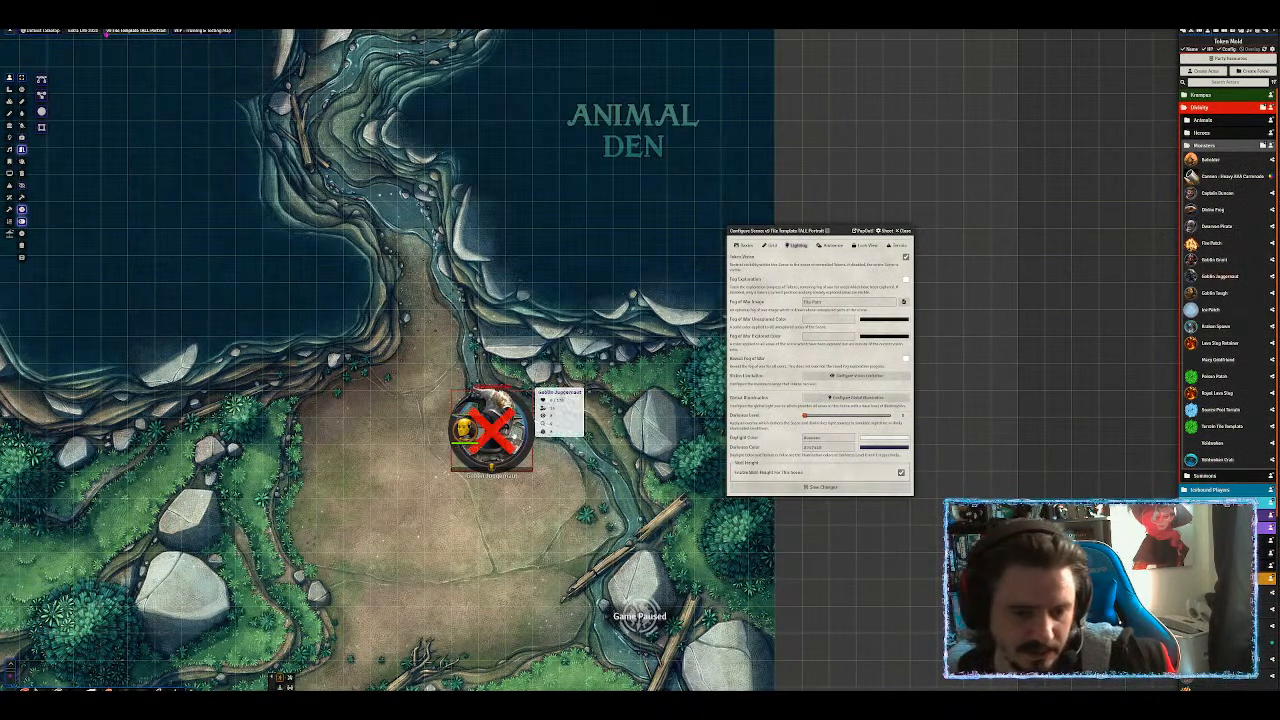
pyautogui.click(500, 430)
pyautogui.rightClick(500, 430)
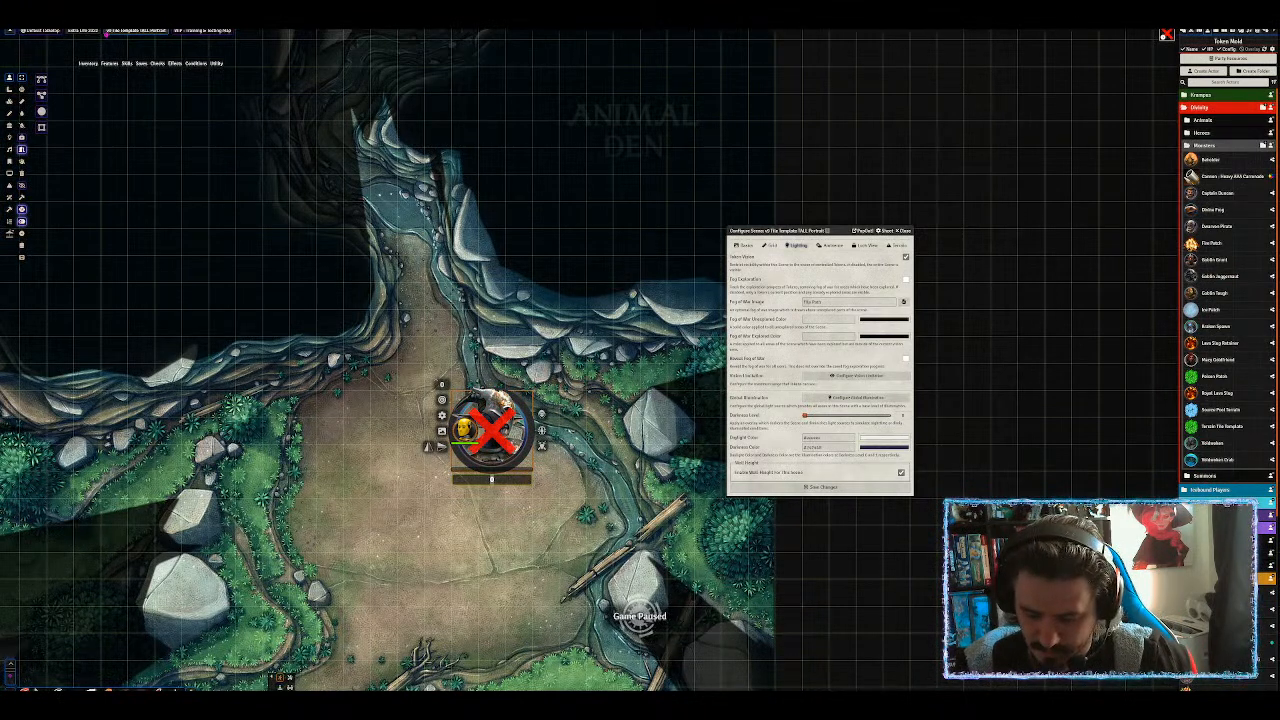
pyautogui.write('999')
pyautogui.press('Return')
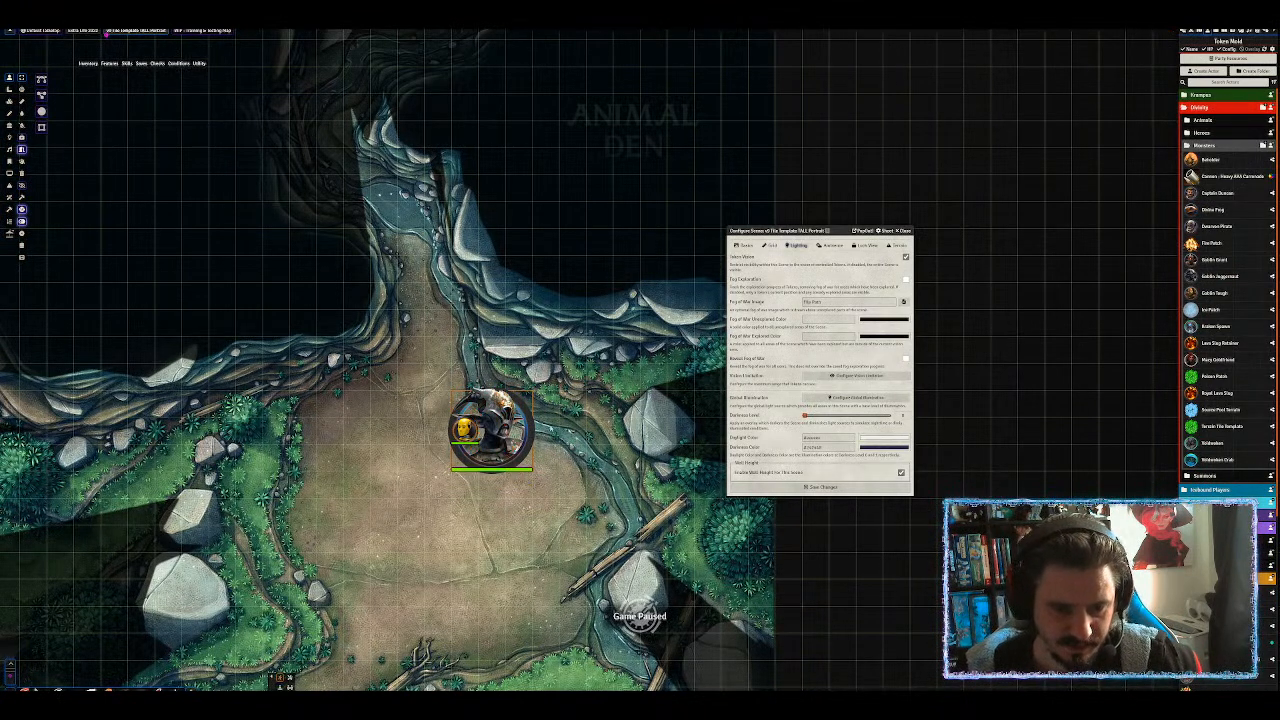
pyautogui.click(500, 506)
# Walk the Goblin Juggernaut around the den with the arrow keys to test its vision against the walls.
pyautogui.click(467, 434)
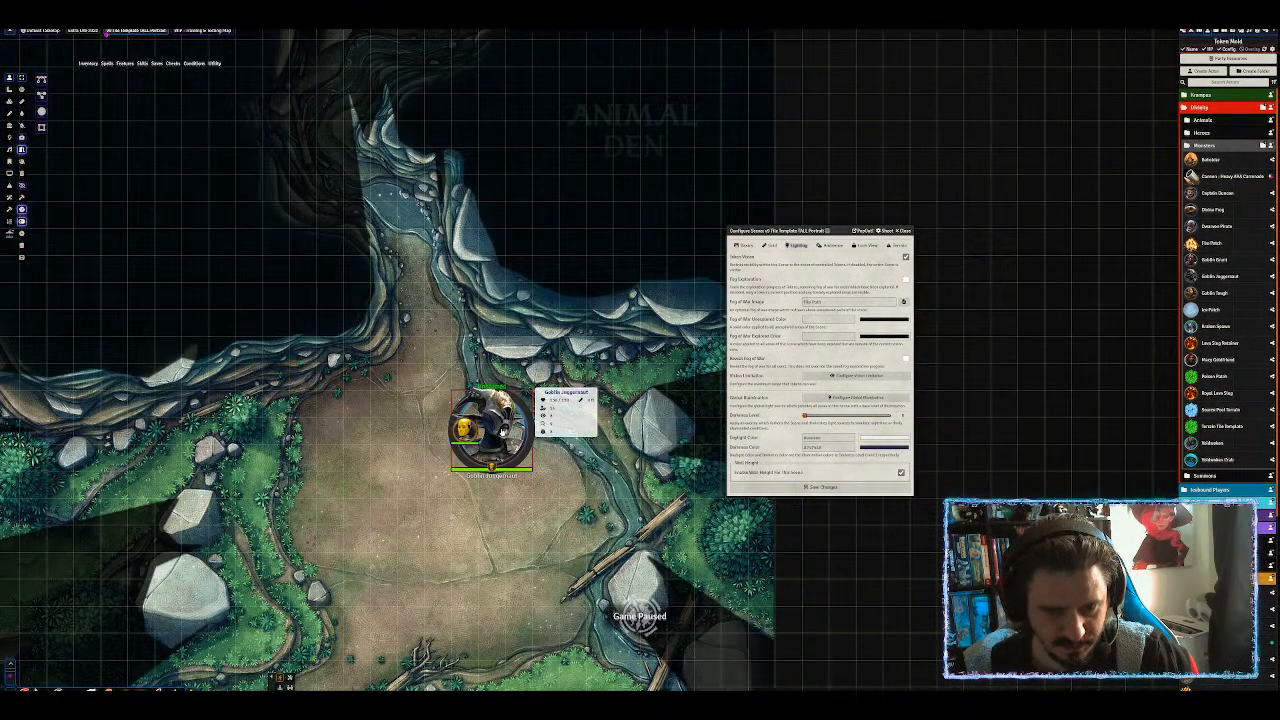
pyautogui.click(523, 411)
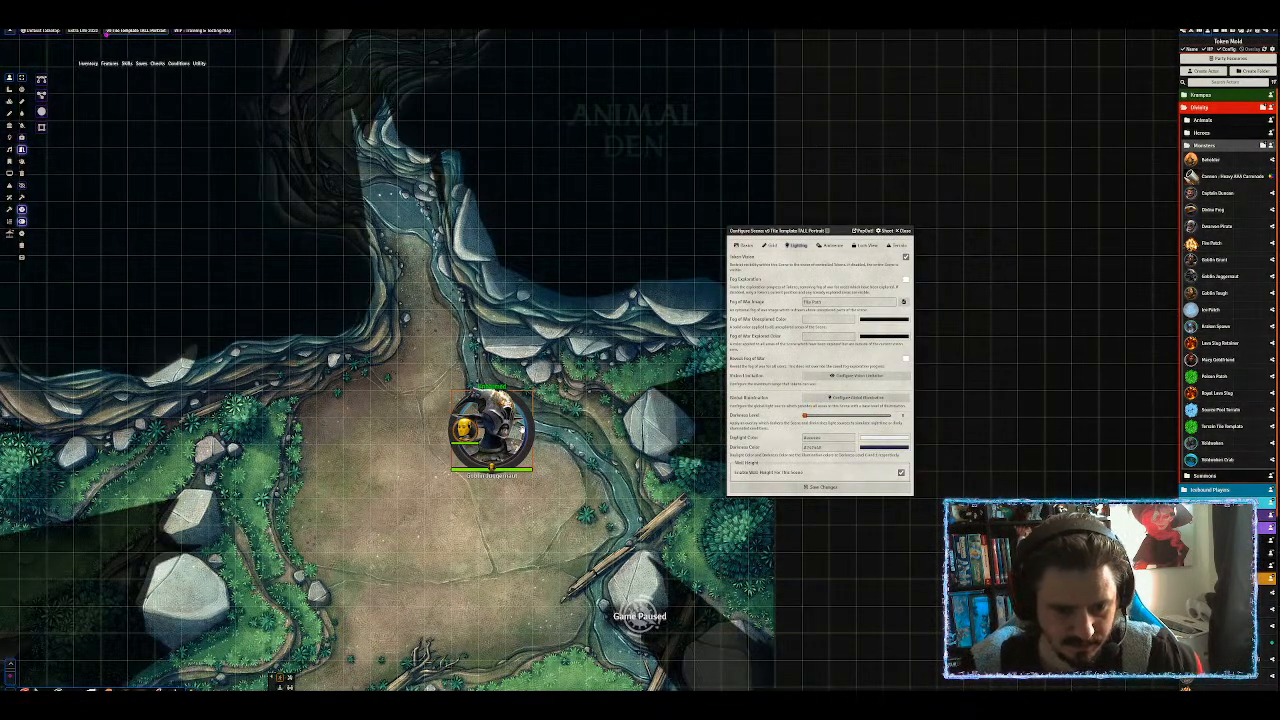
pyautogui.press('Right')
pyautogui.press('Right')
pyautogui.press('Right')
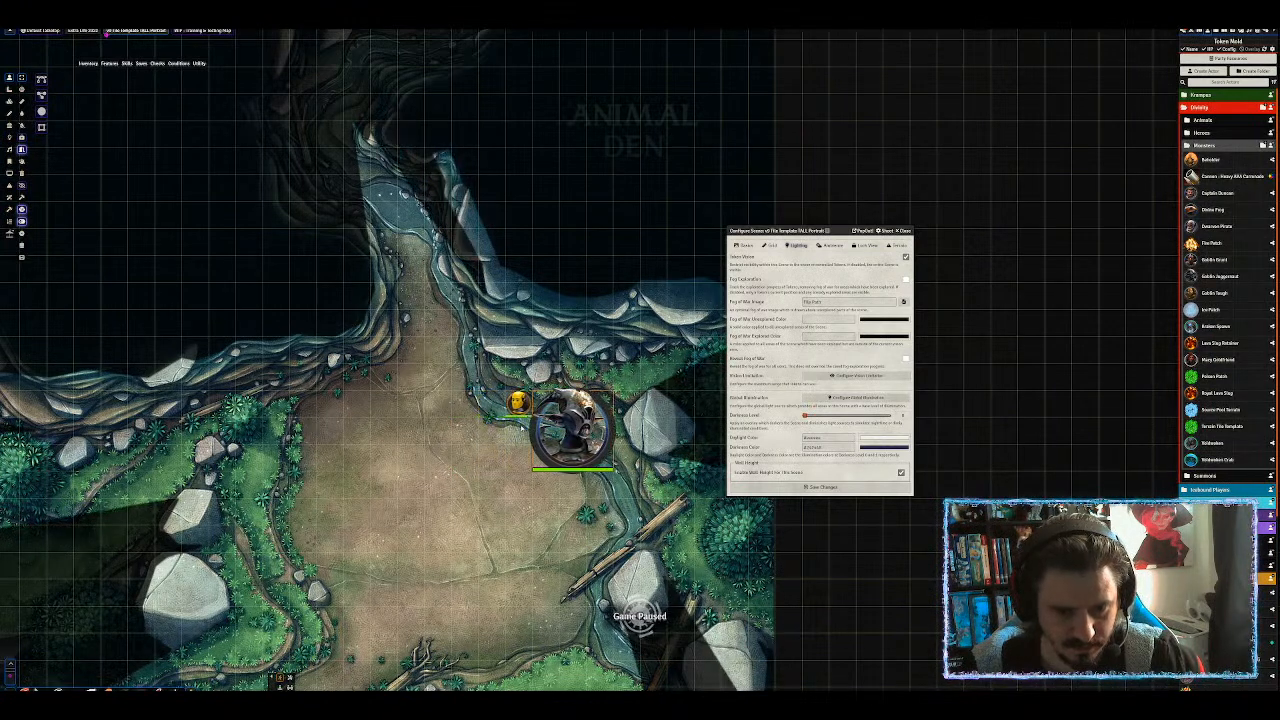
pyautogui.press('Left')
pyautogui.press('Left')
pyautogui.press('Left')
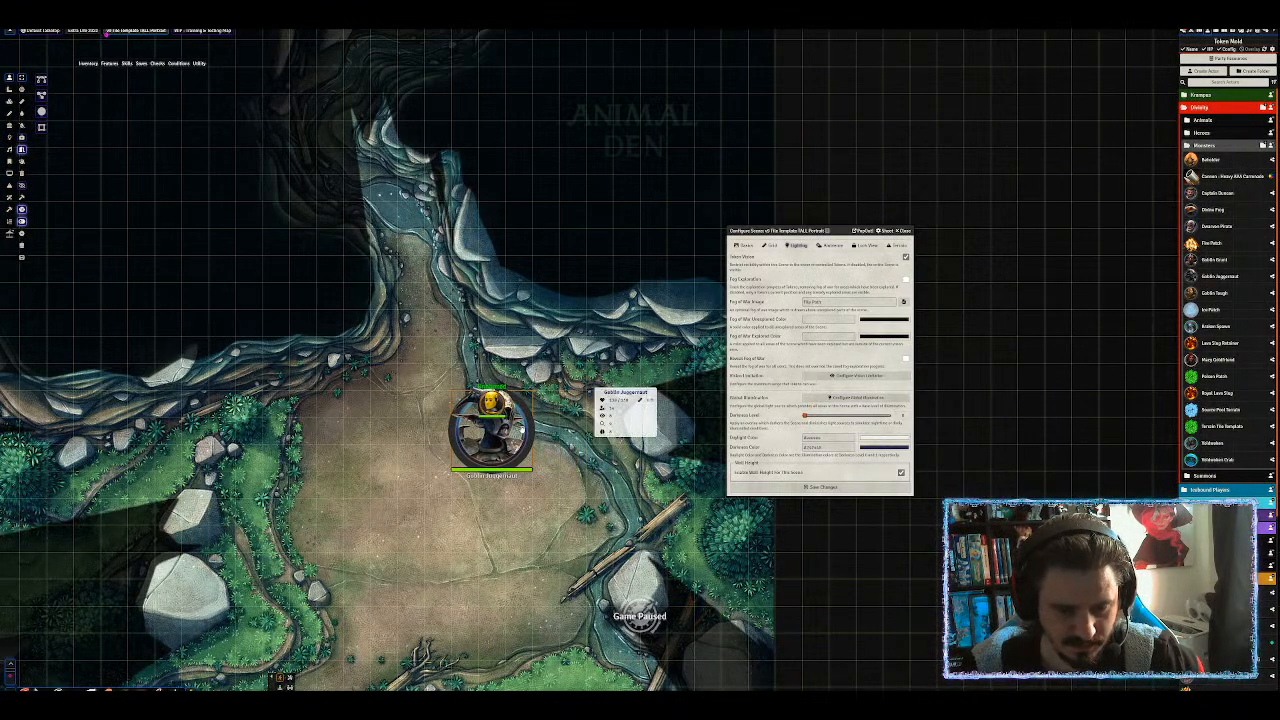
pyautogui.press('Down')
pyautogui.press('Left')
pyautogui.press('Left')
pyautogui.press('Left')
pyautogui.press('Left')
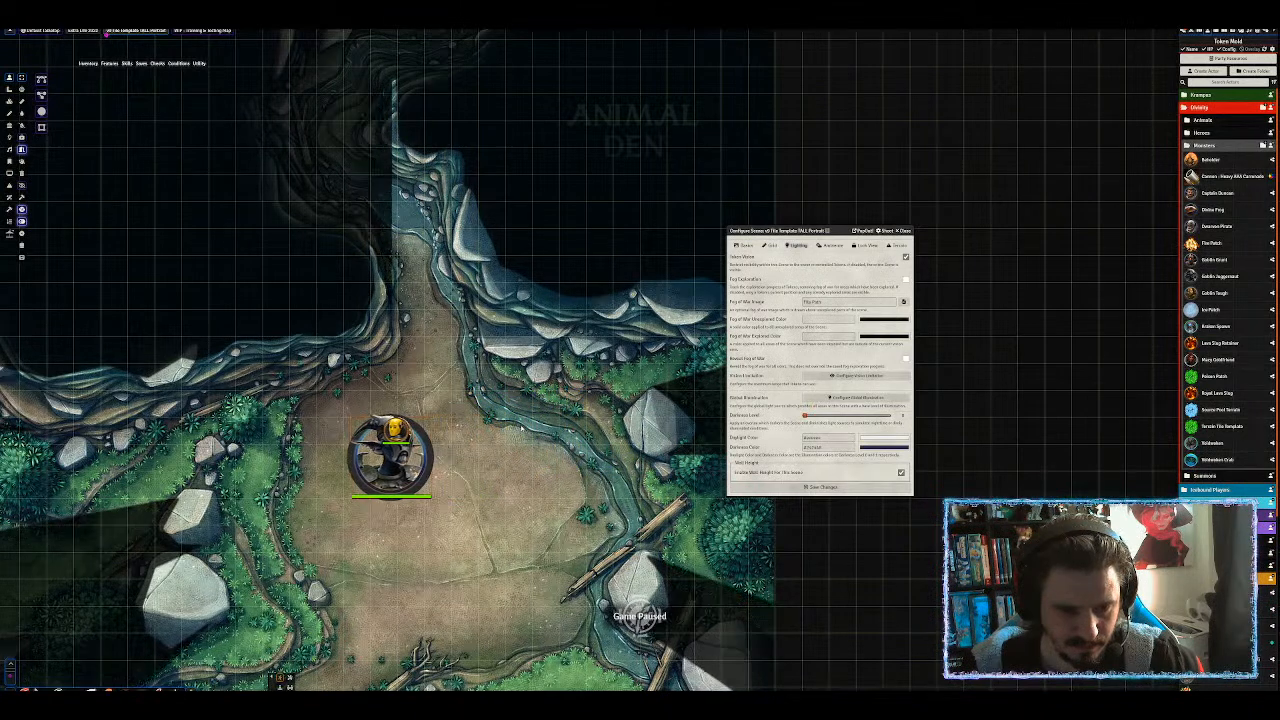
pyautogui.press('Down')
pyautogui.press('Right')
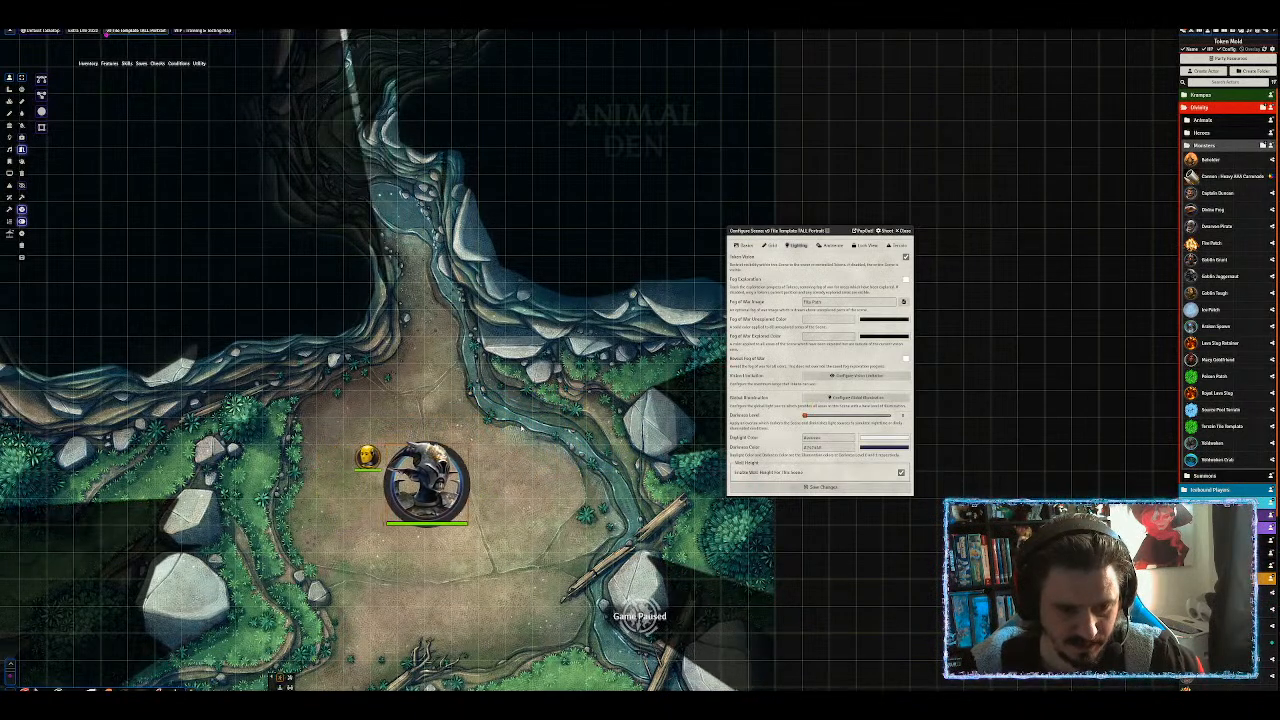
pyautogui.press('Right')
pyautogui.press('Left')
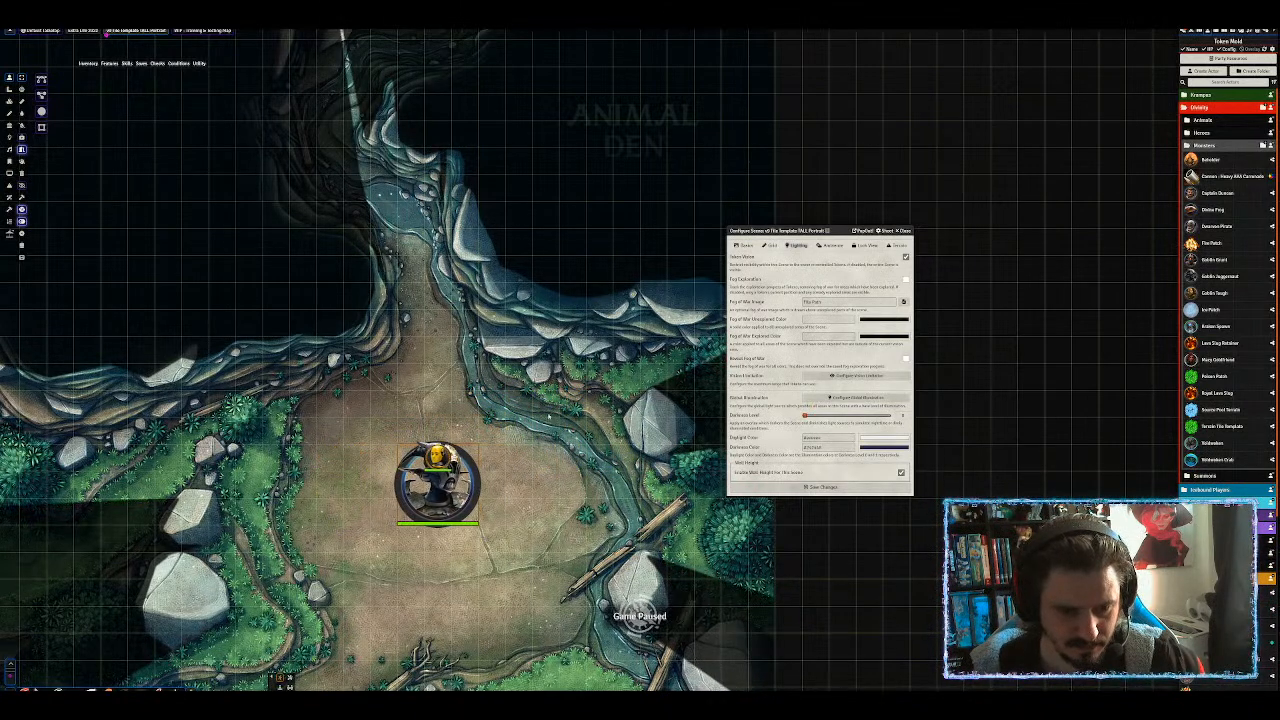
# Compare token vision by reselecting the Juggernaut and Test Dummy, walking the Juggernaut again, then deselect.
pyautogui.click(510, 470)
pyautogui.click(437, 457)
pyautogui.press('Down')
pyautogui.click(547, 474)
pyautogui.click(470, 473)
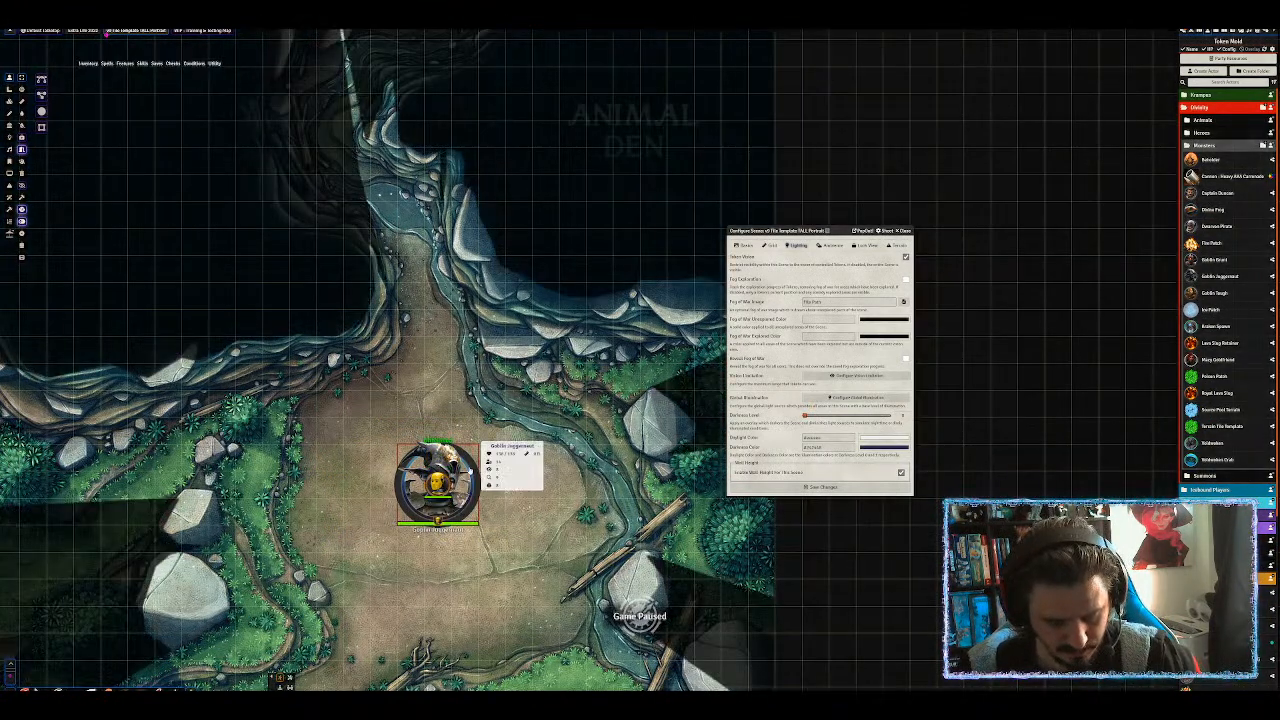
pyautogui.click(512, 467)
pyautogui.click(472, 464)
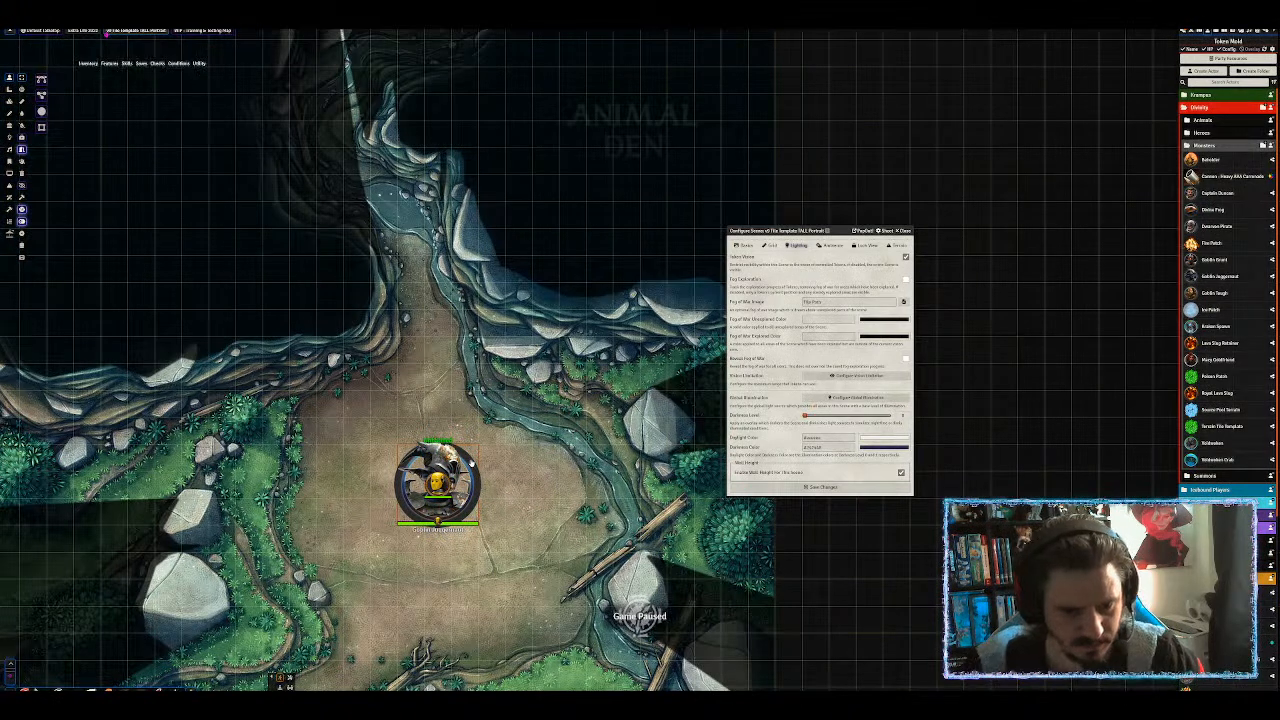
pyautogui.press('Right')
pyautogui.press('Right')
pyautogui.press('Right')
pyautogui.press('Right')
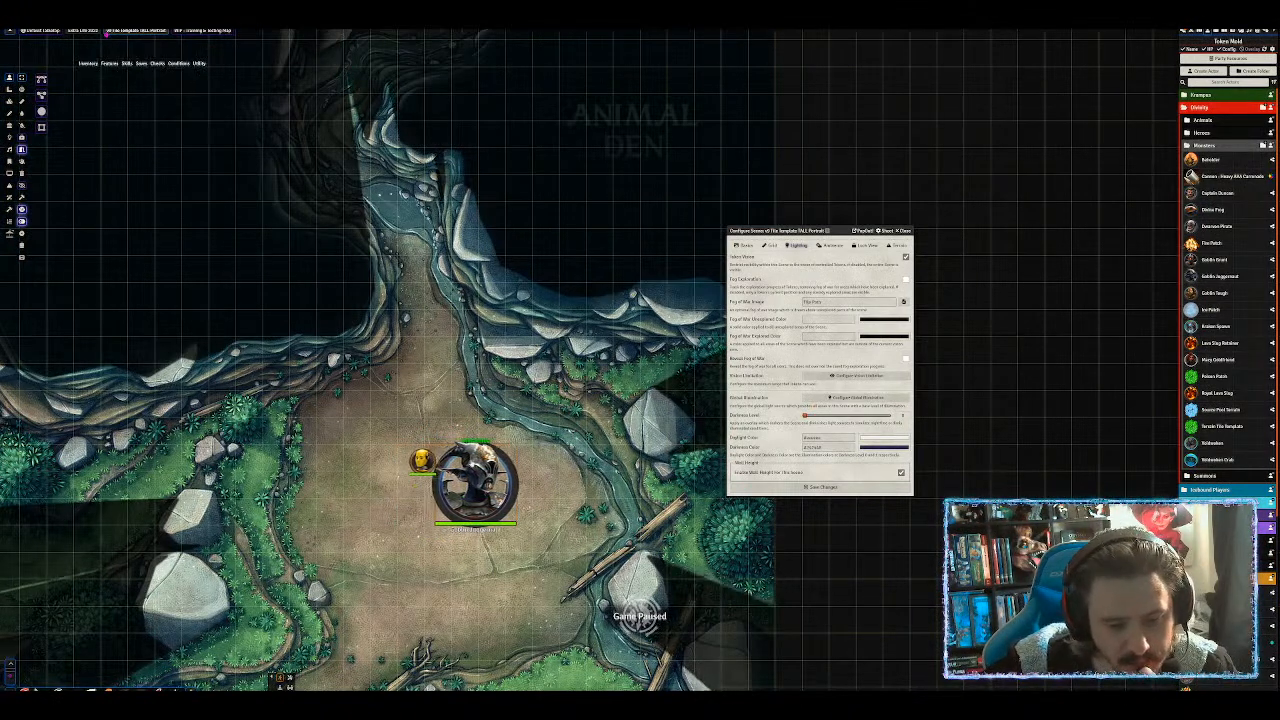
pyautogui.press('Left')
pyautogui.press('Left')
pyautogui.press('Left')
pyautogui.press('Left')
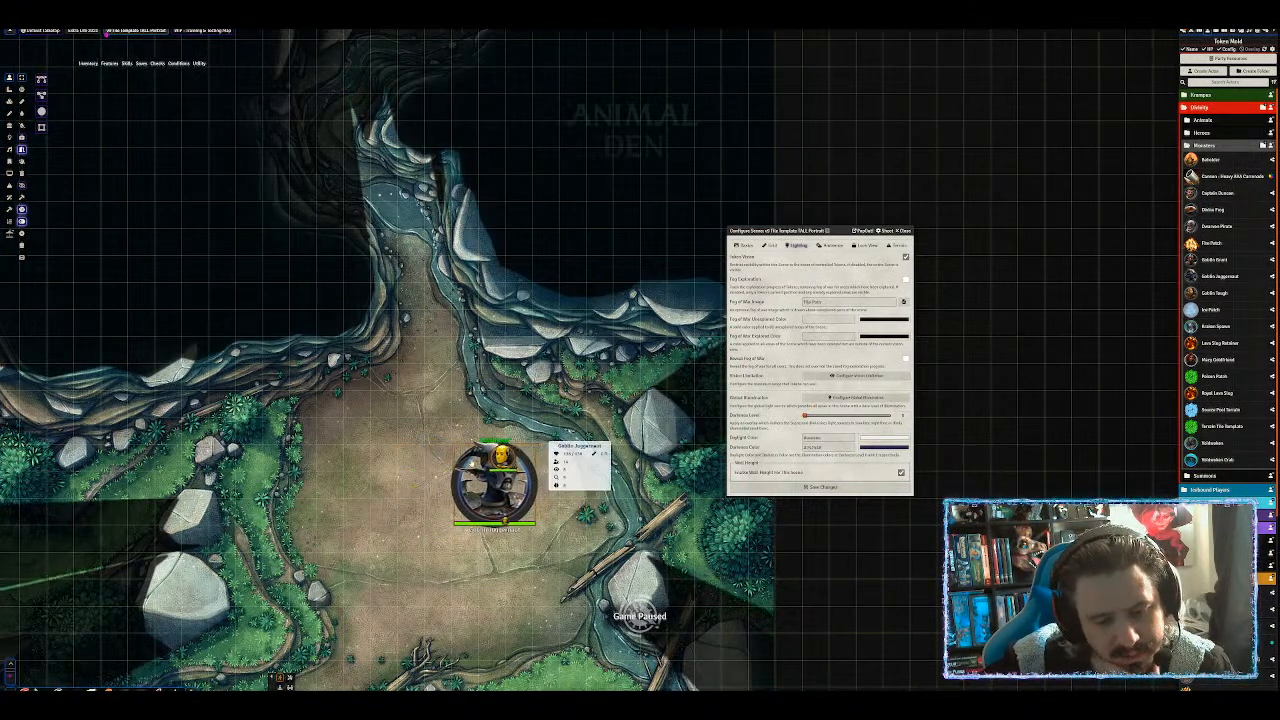
pyautogui.press('Left')
pyautogui.press('Left')
pyautogui.press('Right')
pyautogui.press('Right')
pyautogui.press('Right')
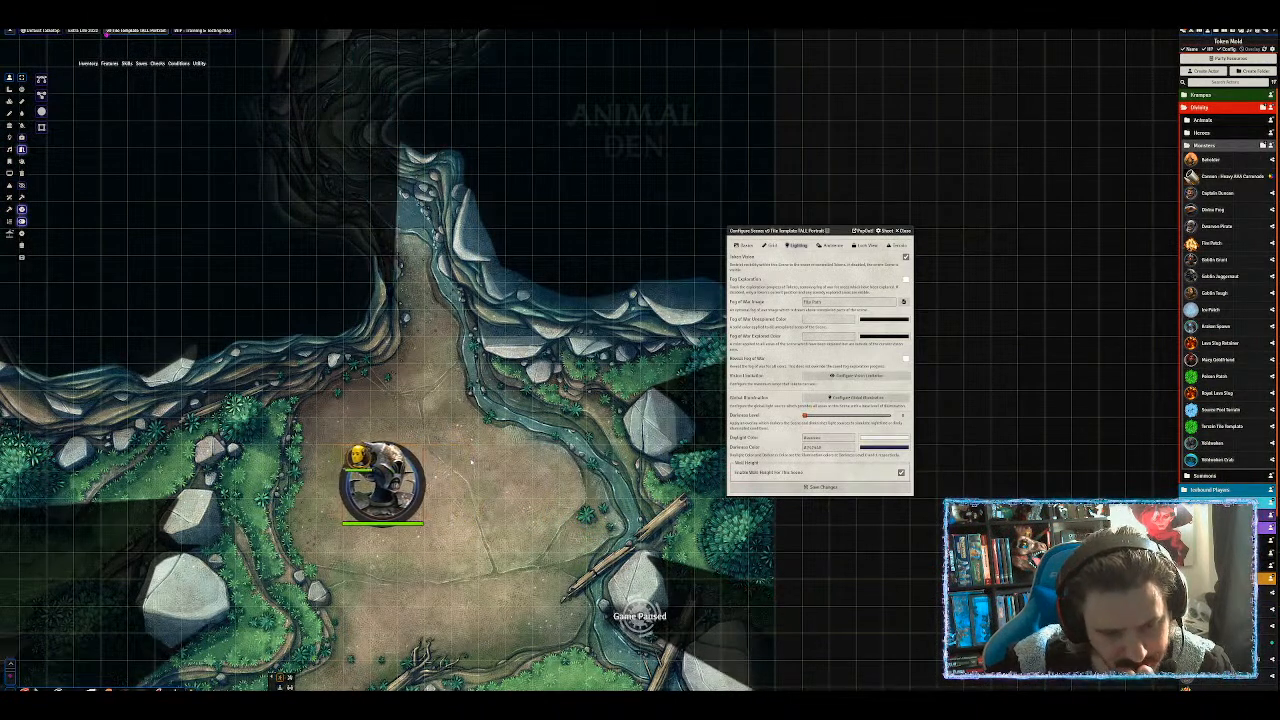
pyautogui.press('Down')
pyautogui.press('Down')
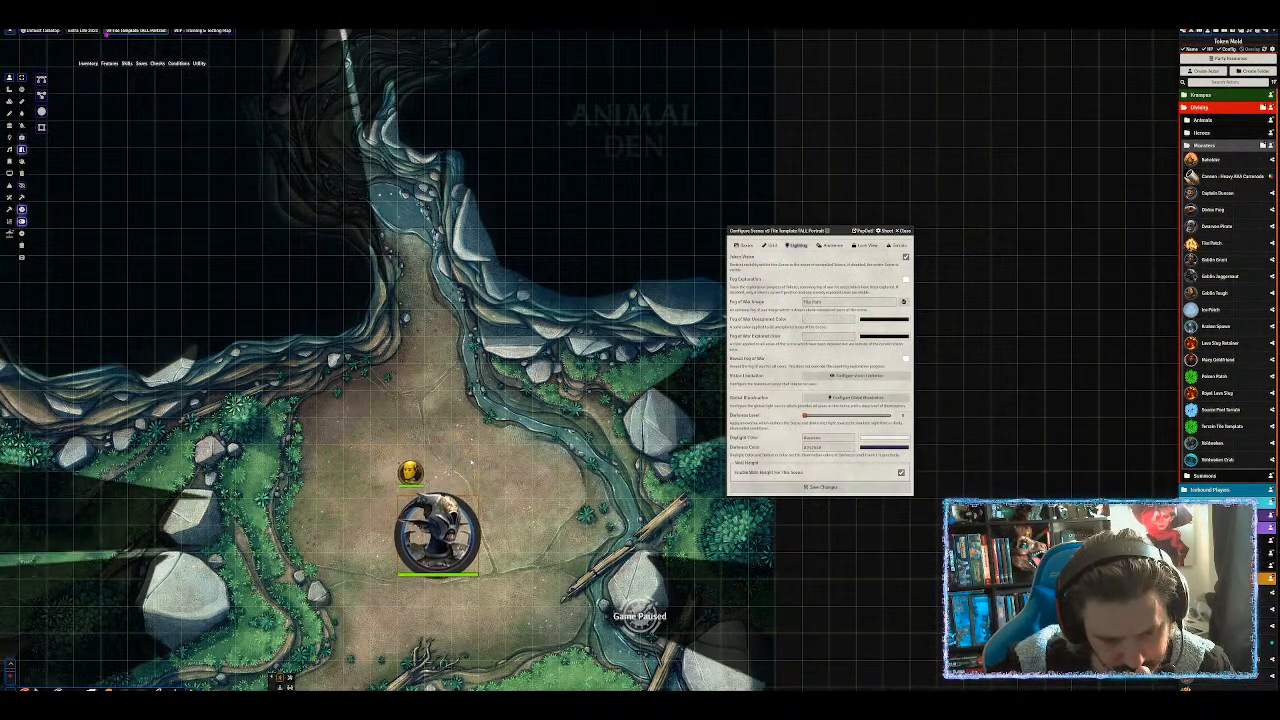
pyautogui.press('Right')
pyautogui.press('Up')
pyautogui.press('Up')
pyautogui.press('Up')
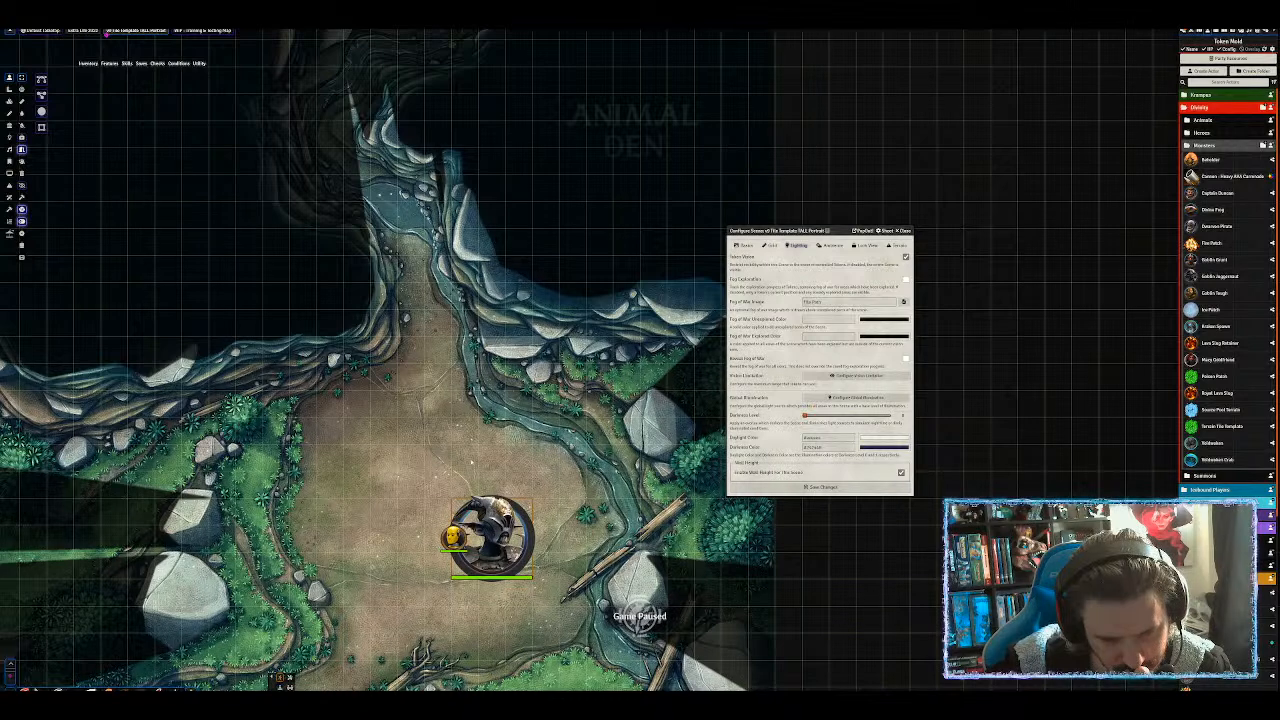
pyautogui.press('Left')
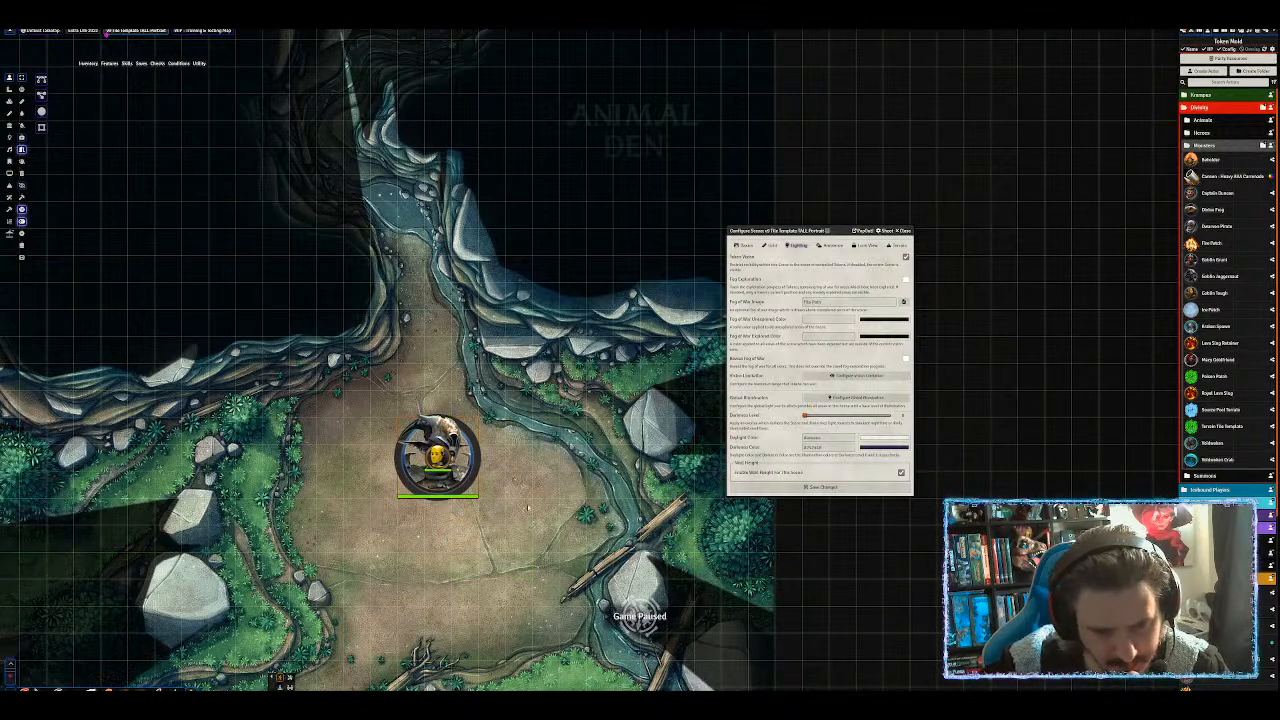
pyautogui.click(457, 468)
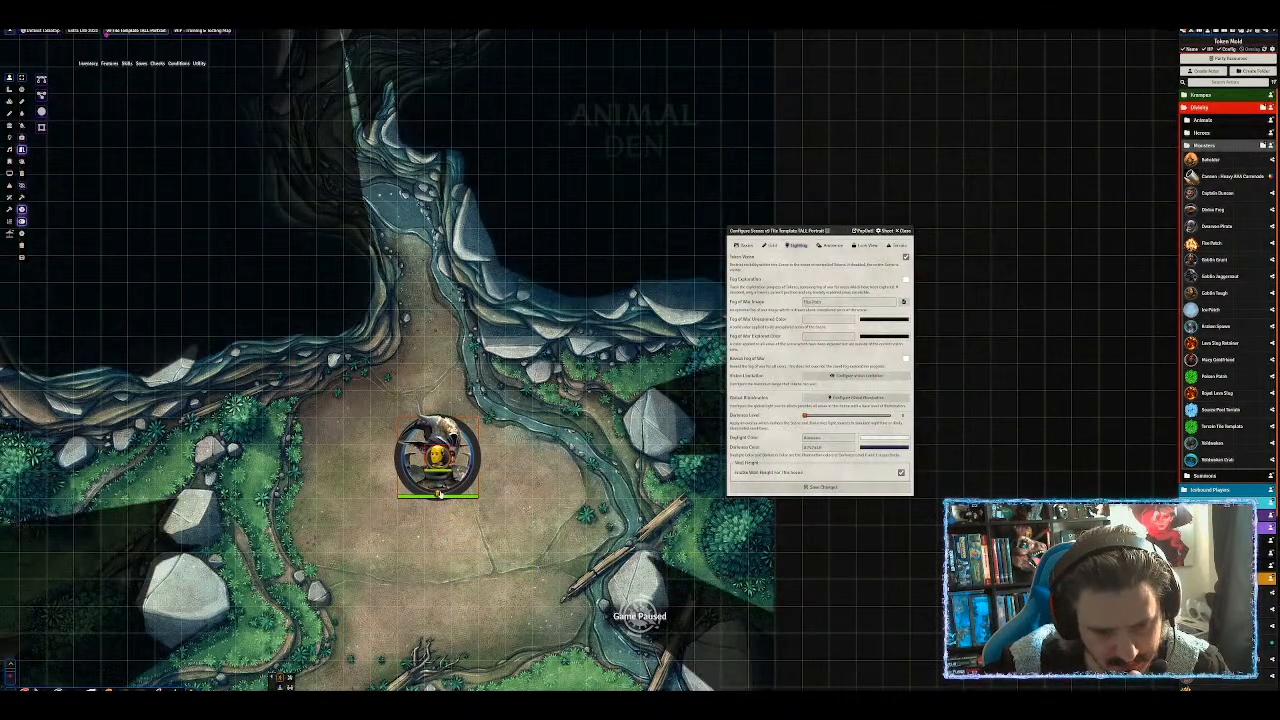
pyautogui.click(438, 495)
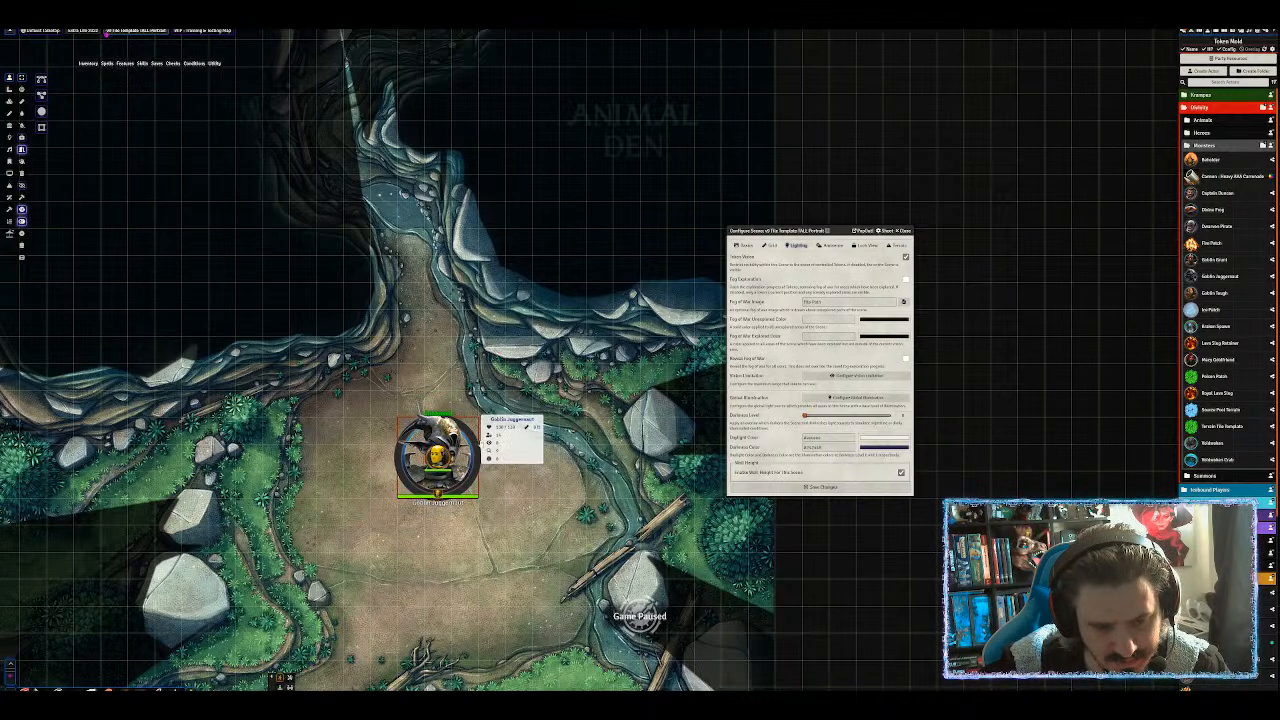
pyautogui.click(490, 445)
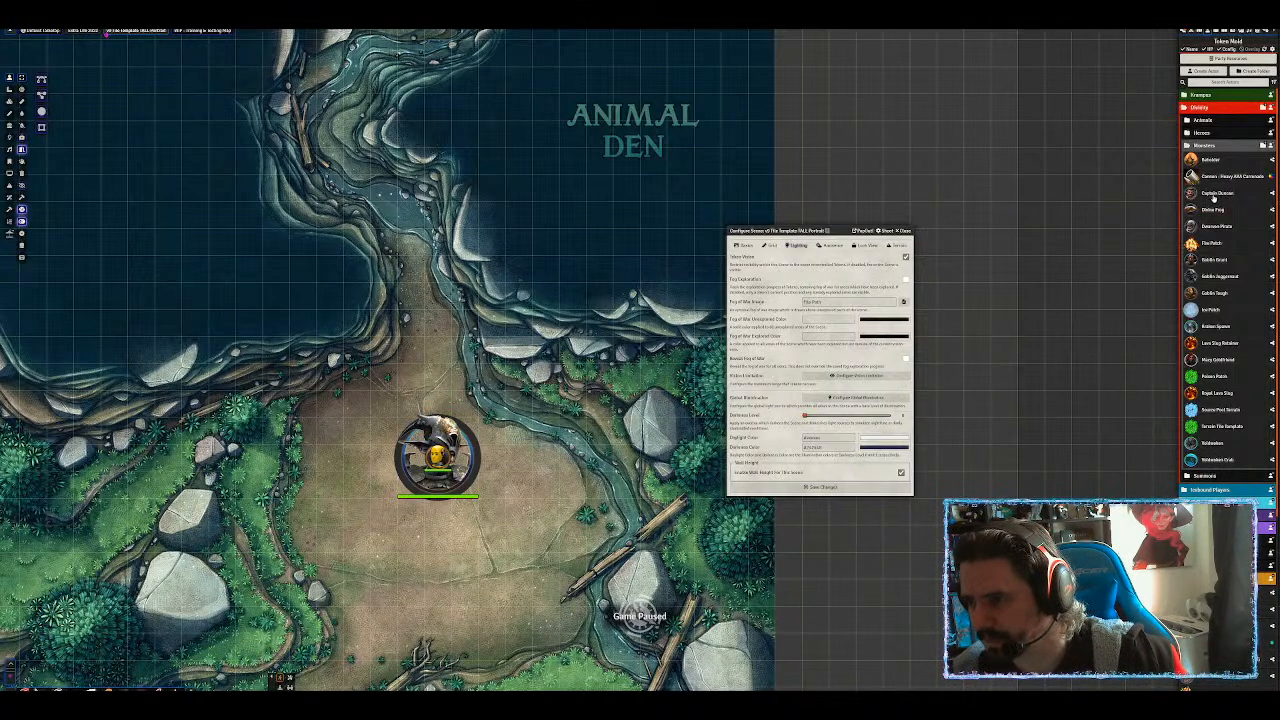
# Place three character tokens in a row plus a Goblin Tough, then arrange them into a group.
pyautogui.moveTo(1221, 196); pyautogui.dragTo(490, 376)
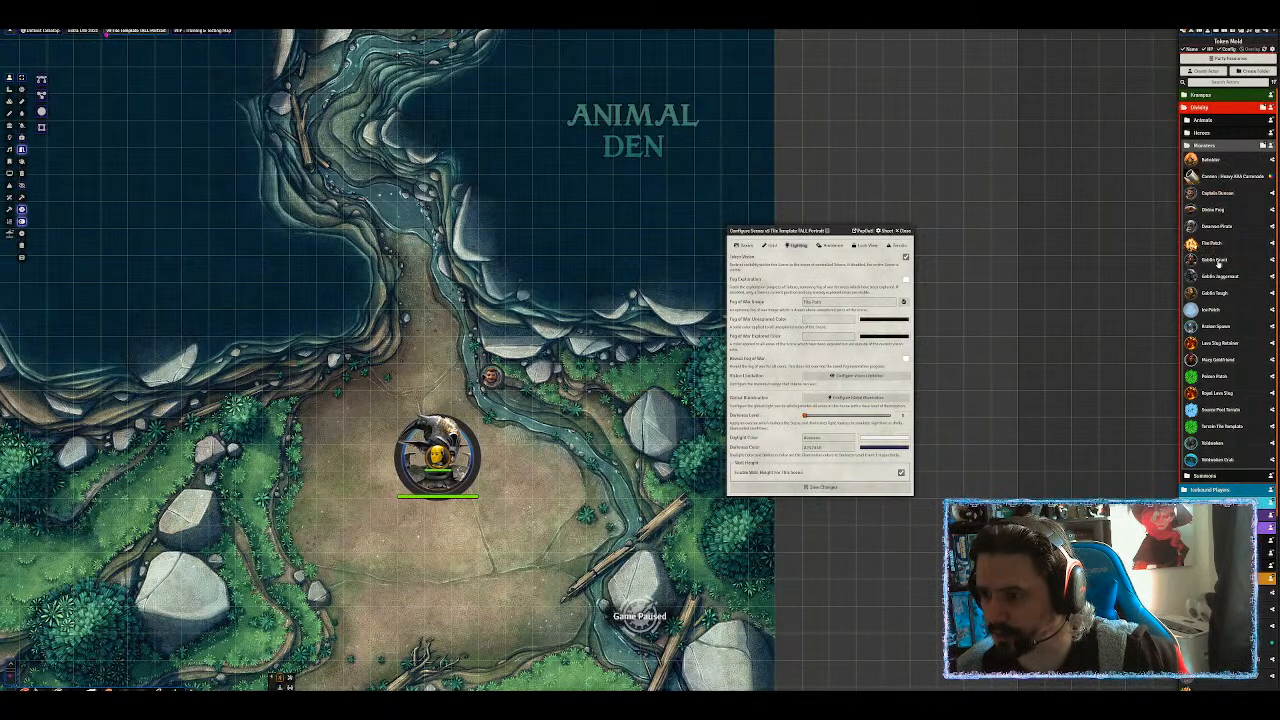
pyautogui.moveTo(1216, 262); pyautogui.dragTo(515, 378)
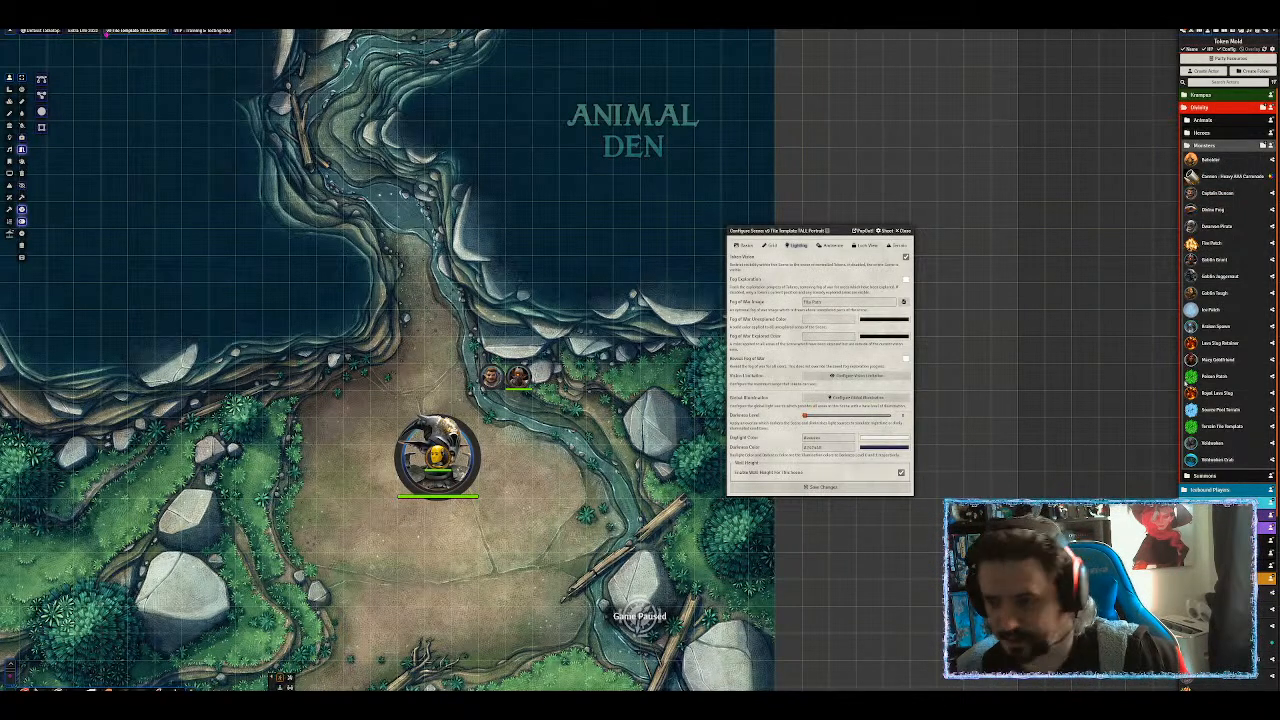
pyautogui.moveTo(1213, 360); pyautogui.dragTo(545, 376)
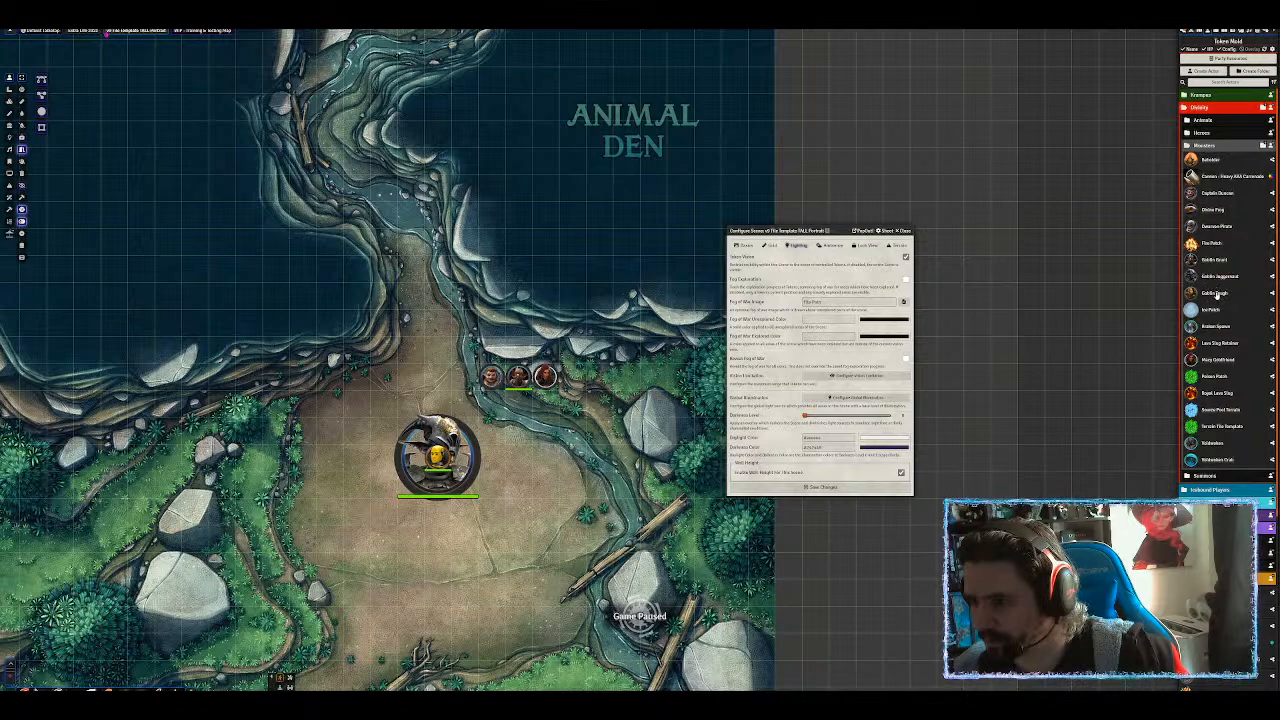
pyautogui.moveTo(1217, 296); pyautogui.dragTo(518, 405)
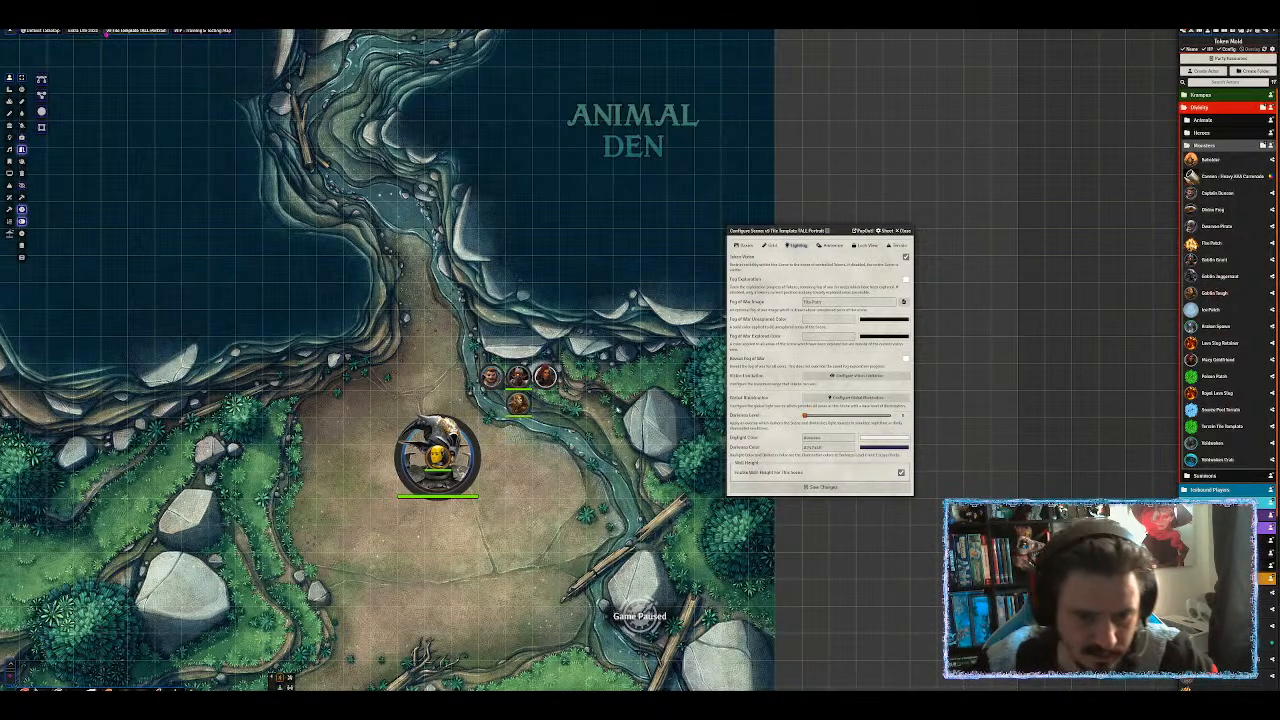
pyautogui.scroll(1, 518, 405)
pyautogui.scroll(8, 518, 405)
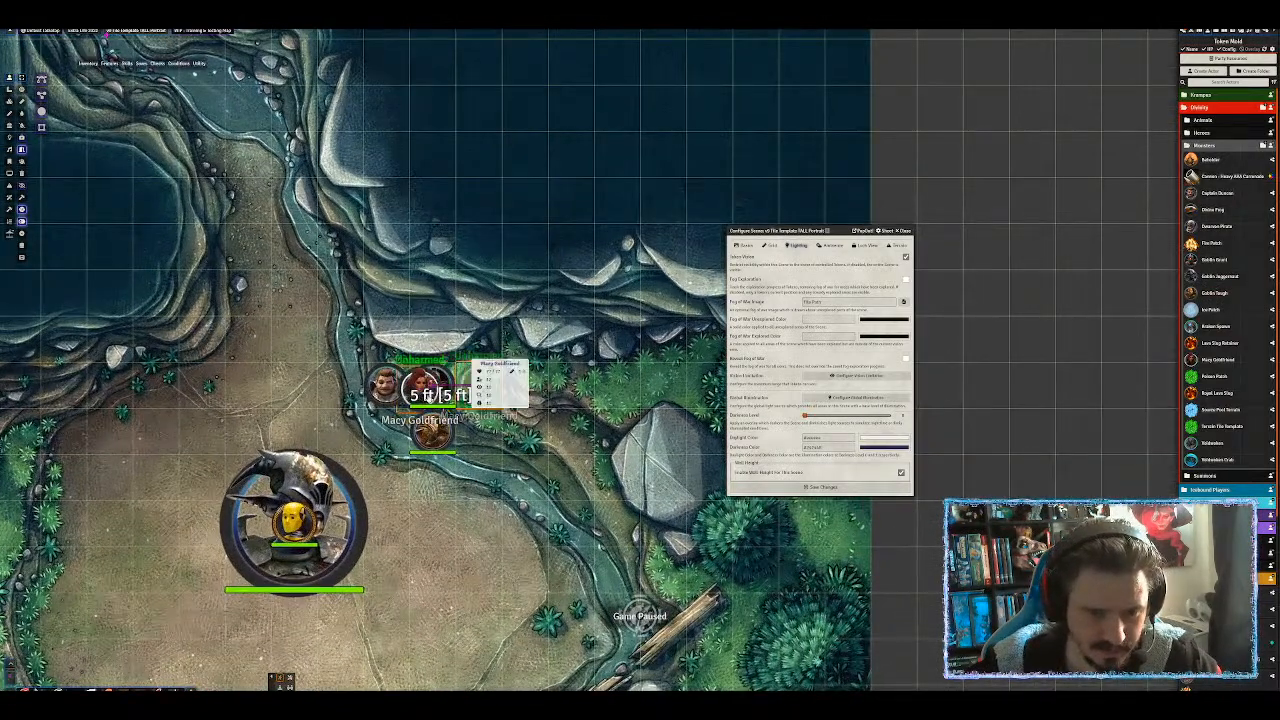
pyautogui.moveTo(393, 398); pyautogui.dragTo(426, 390)
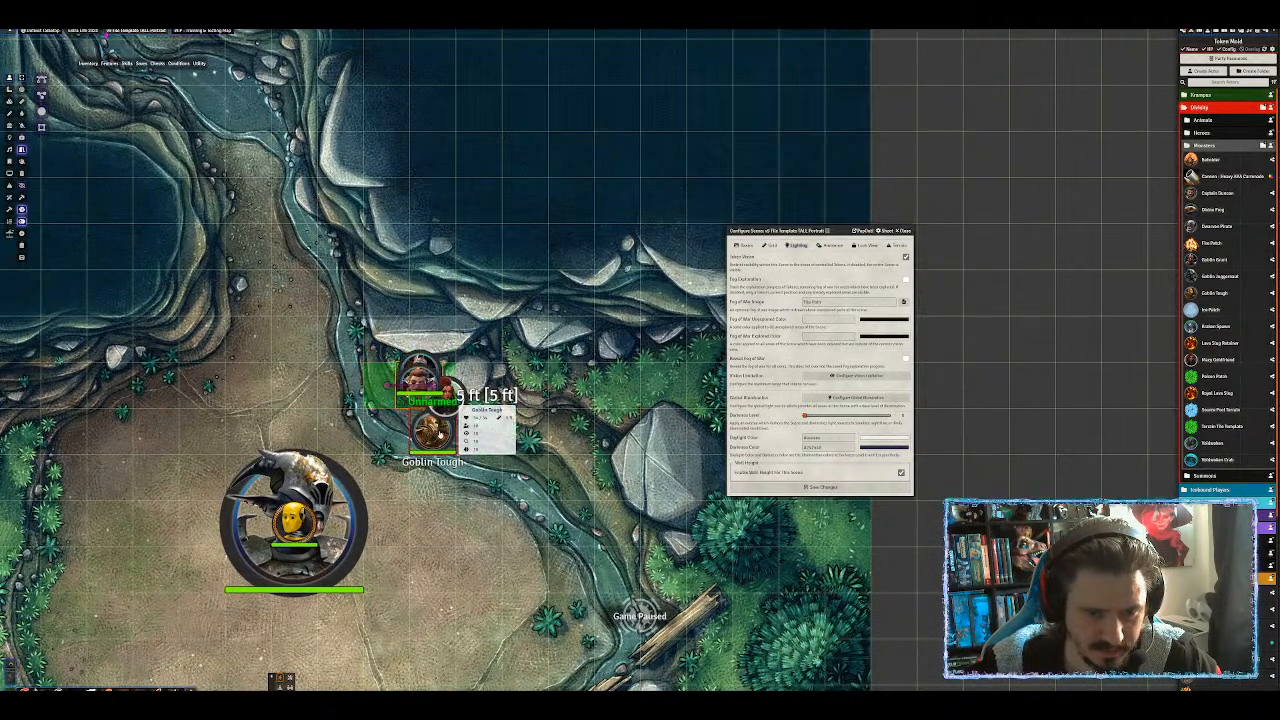
pyautogui.moveTo(433, 442); pyautogui.dragTo(441, 387)
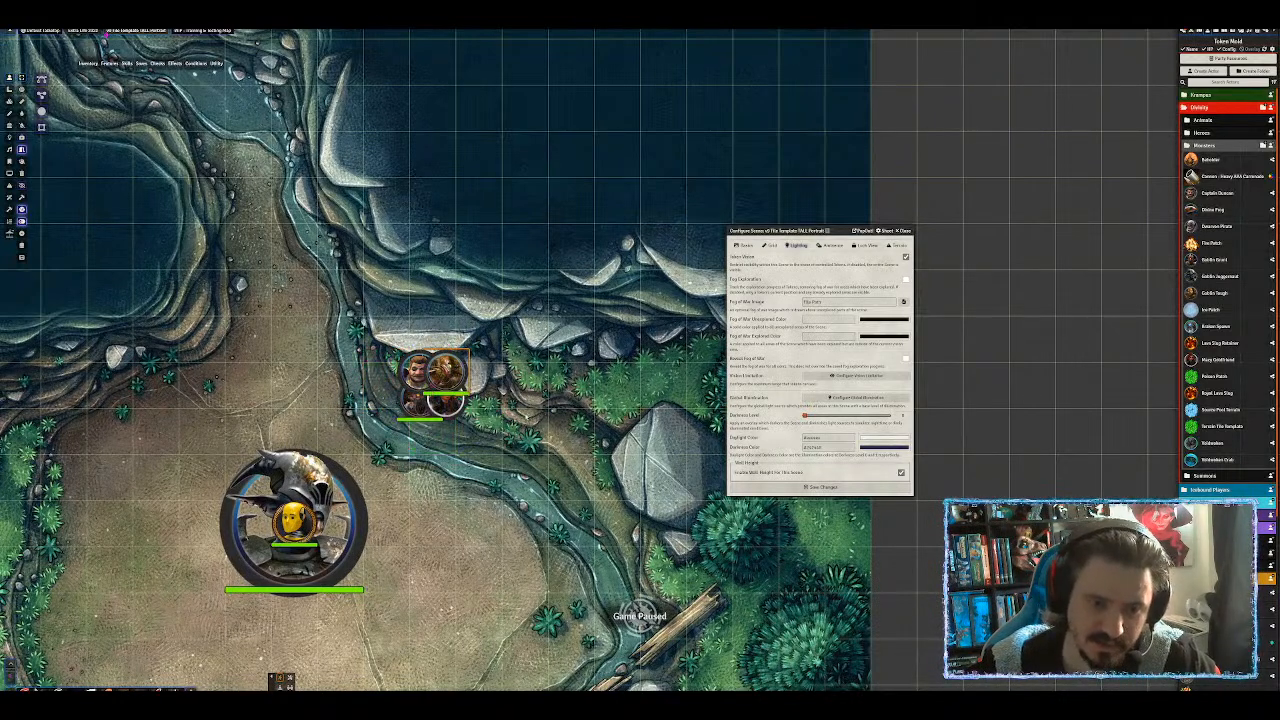
# Drag the Goblin Juggernaut down-right across the clearing to test its path.
pyautogui.moveTo(483, 448); pyautogui.dragTo(616, 289)
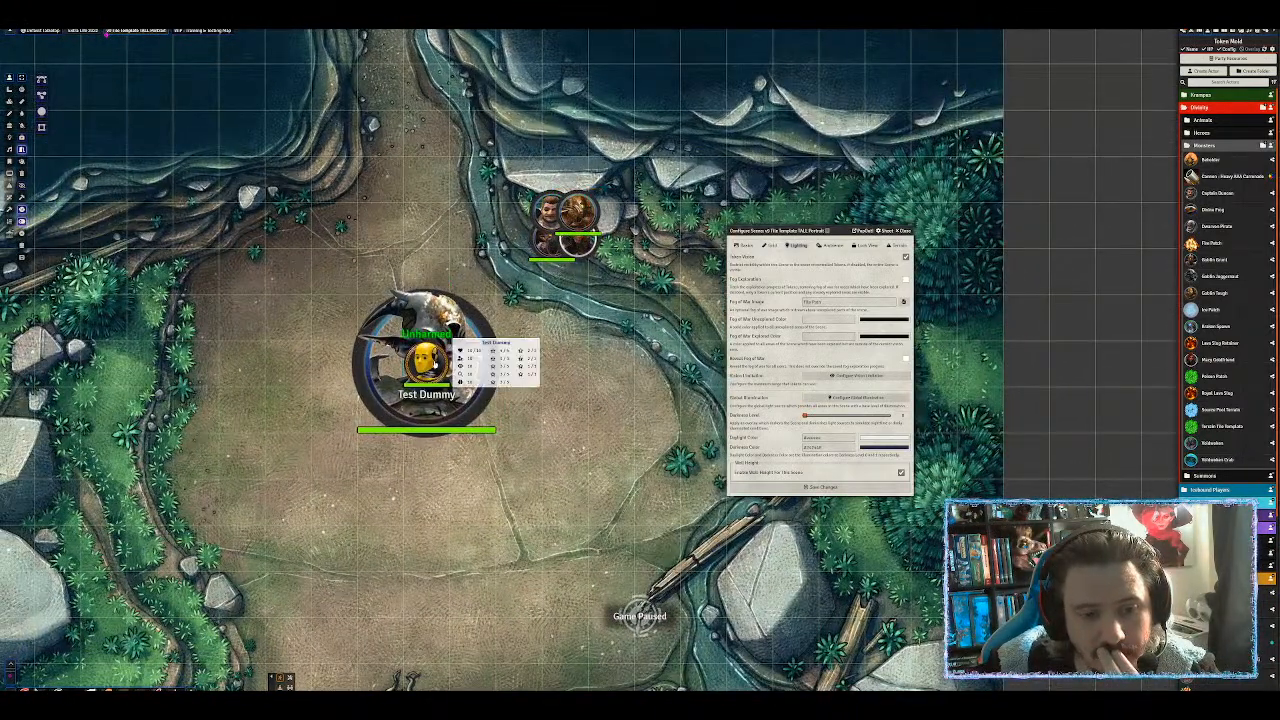
pyautogui.click(455, 340)
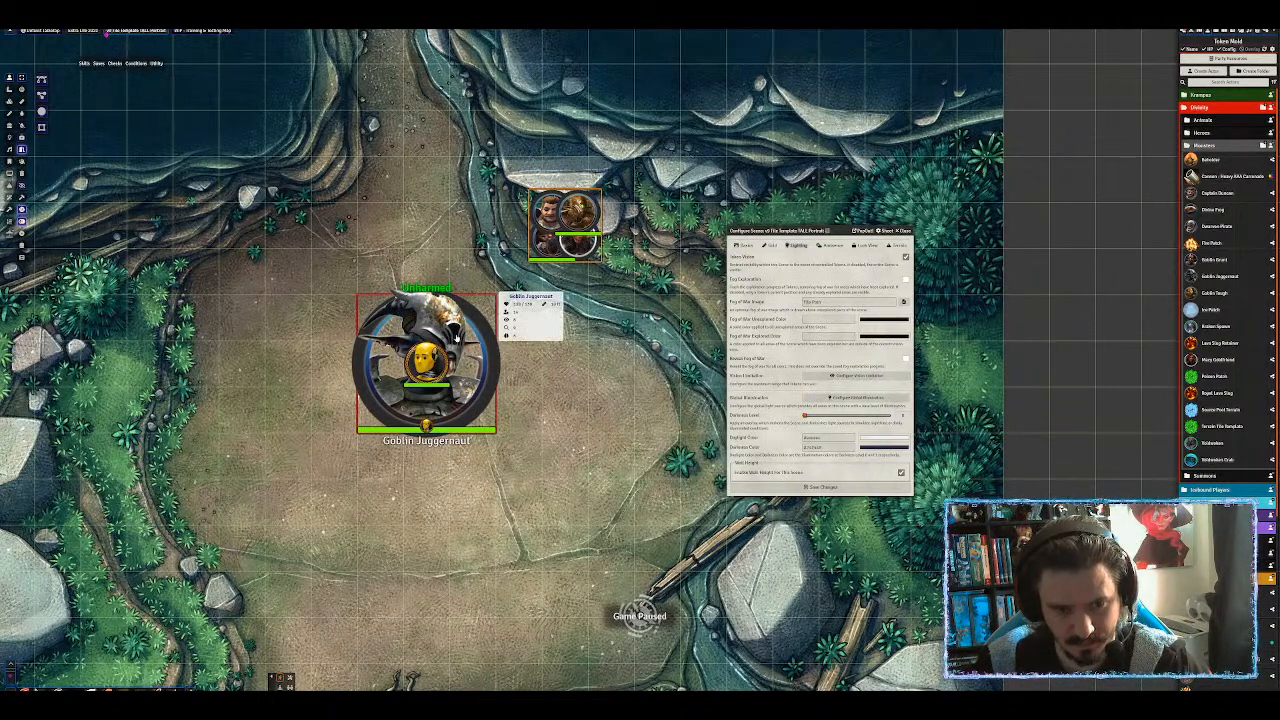
pyautogui.moveTo(457, 336); pyautogui.dragTo(624, 378)
pyautogui.moveTo(533, 460); pyautogui.dragTo(693, 258)
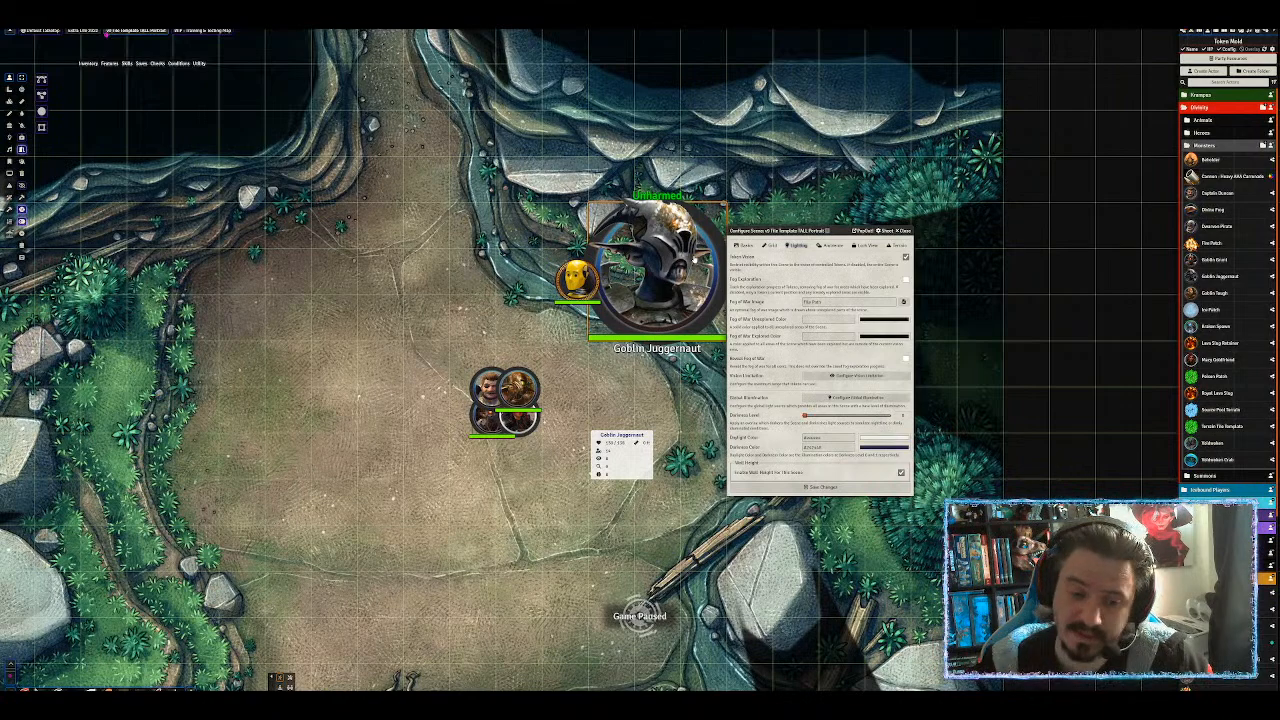
pyautogui.moveTo(816, 230); pyautogui.dragTo(943, 207)
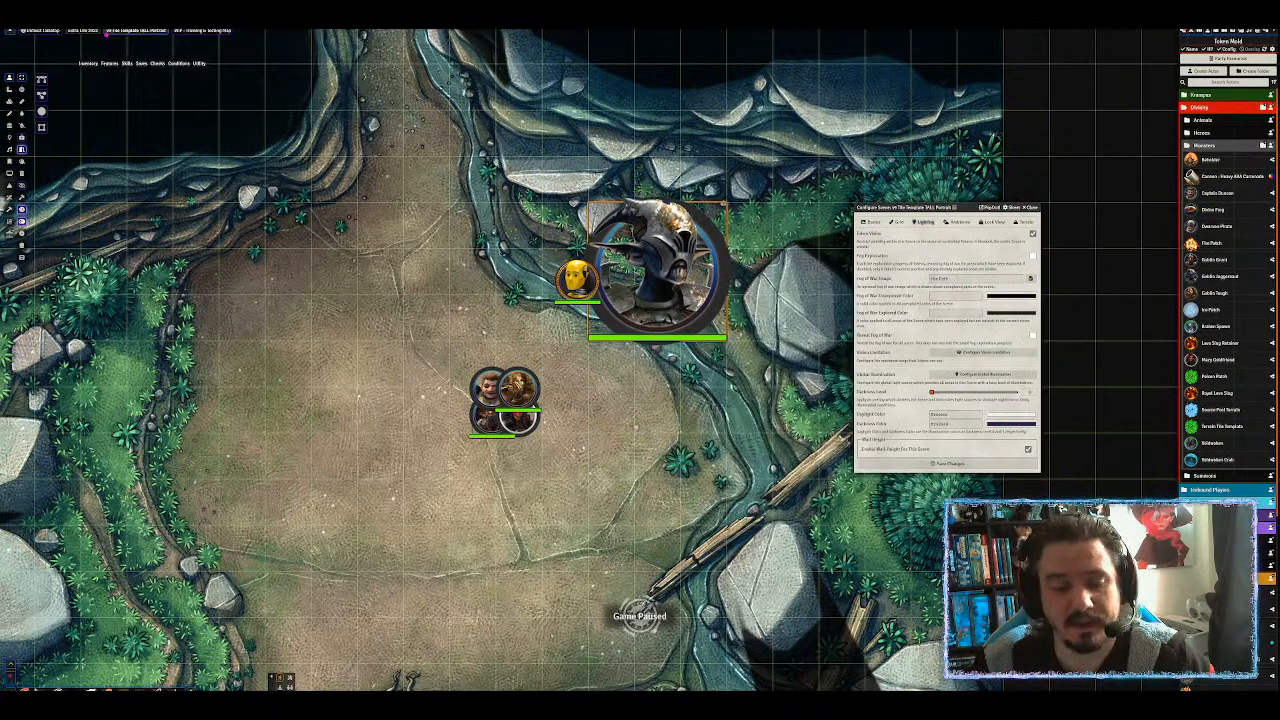
pyautogui.scroll(-6, 640, 360)
pyautogui.moveTo(640, 360); pyautogui.dragTo(620, 281)
# Move the Juggernaut 25 ft left, 15 ft down-right, 30 ft left, 35 ft up, then save the scene settings.
pyautogui.moveTo(630, 218); pyautogui.dragTo(567, 381)
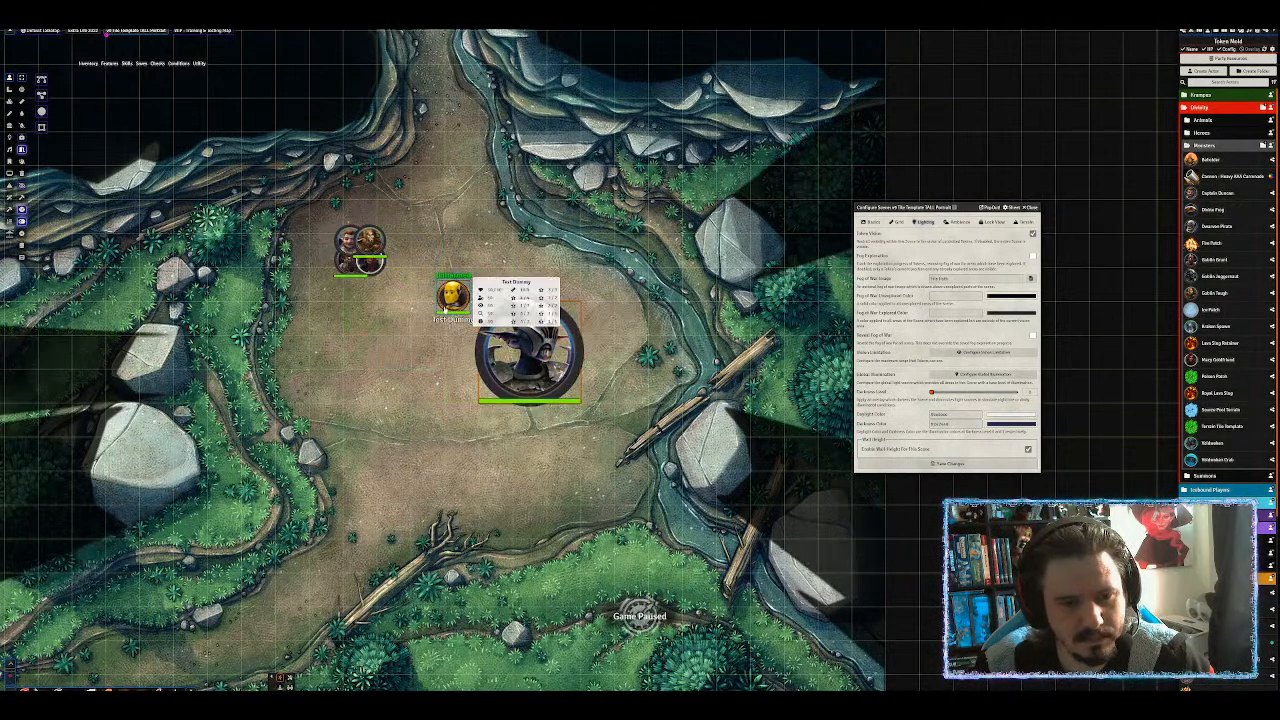
pyautogui.moveTo(540, 394); pyautogui.dragTo(623, 532)
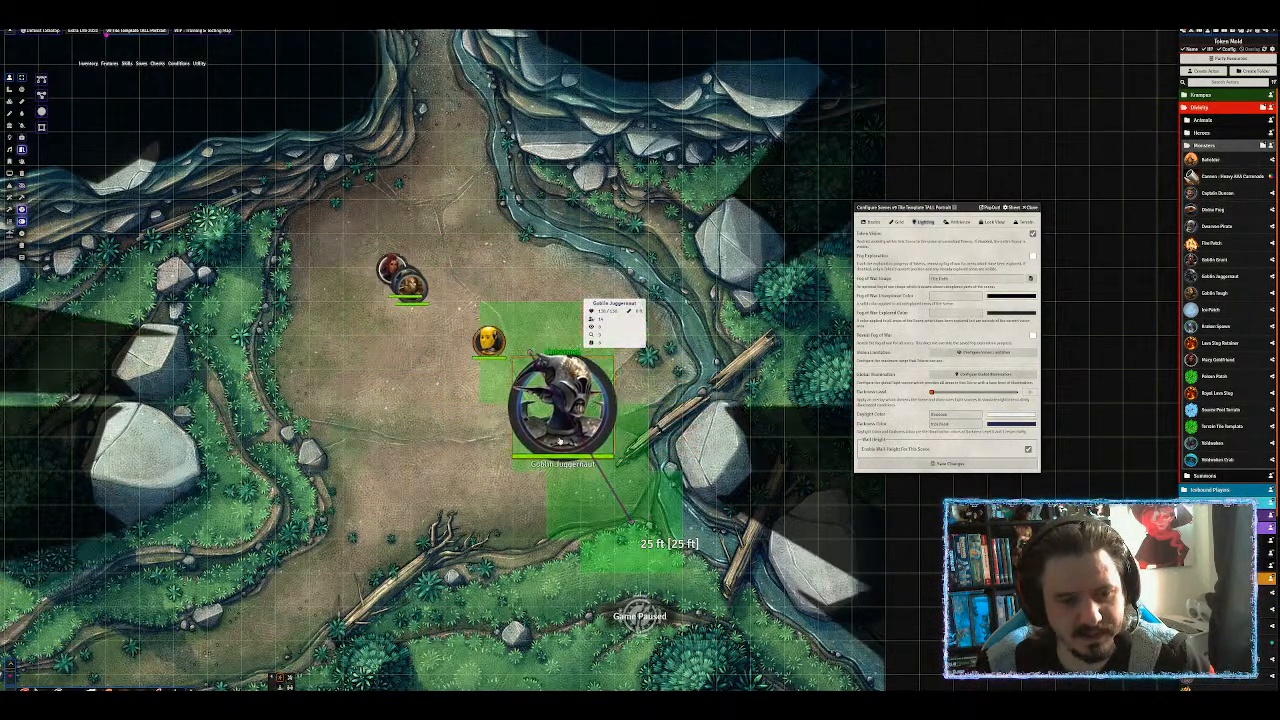
pyautogui.moveTo(615, 505); pyautogui.dragTo(445, 490)
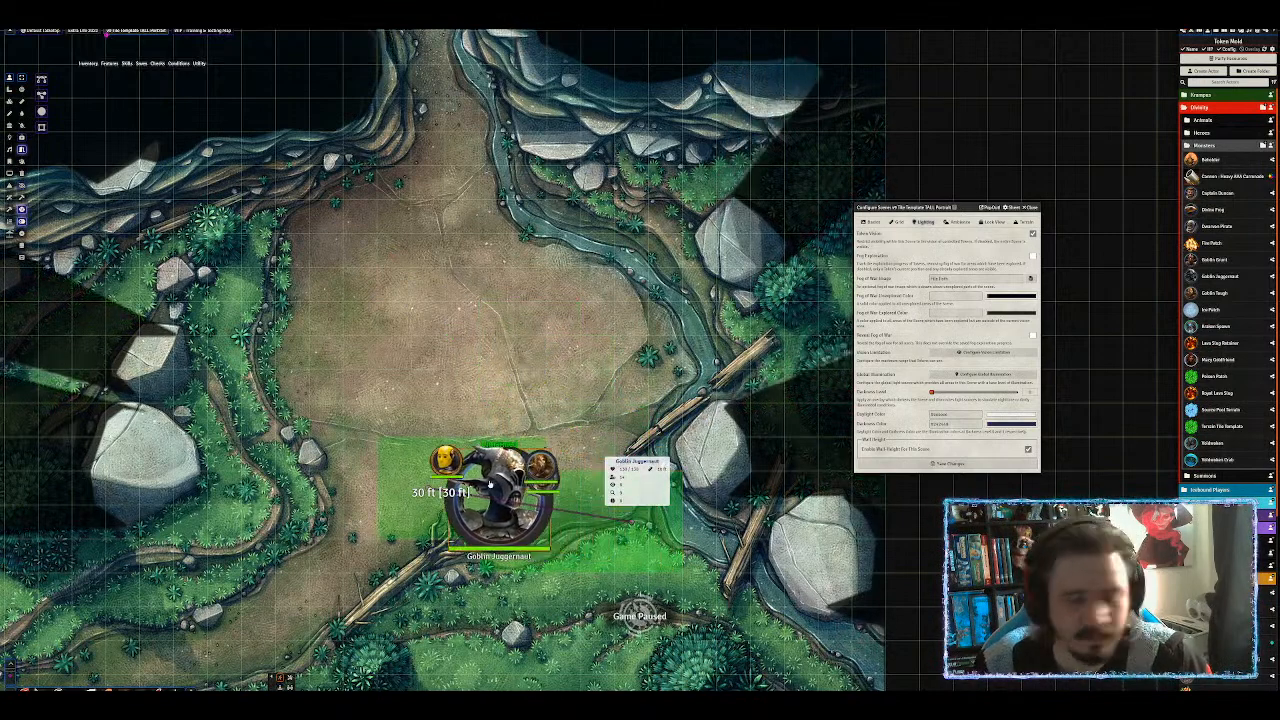
pyautogui.moveTo(430, 485); pyautogui.dragTo(460, 255)
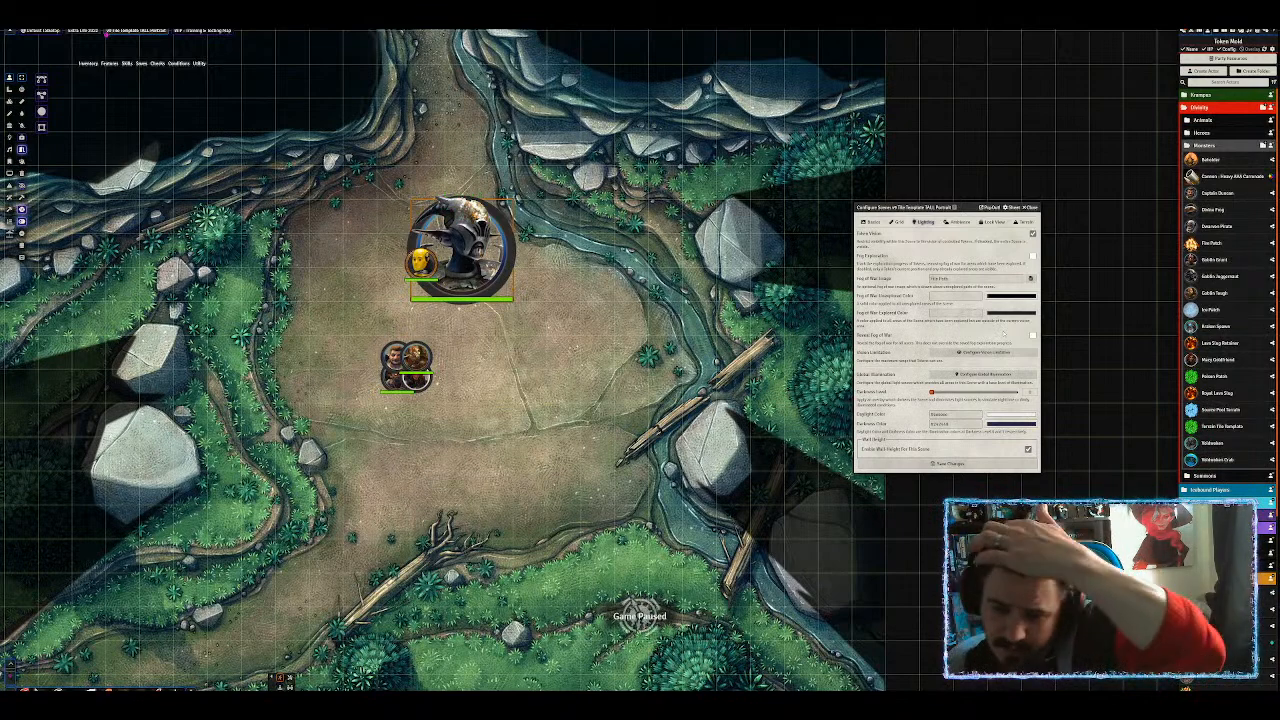
pyautogui.scroll(-4, 590, 360)
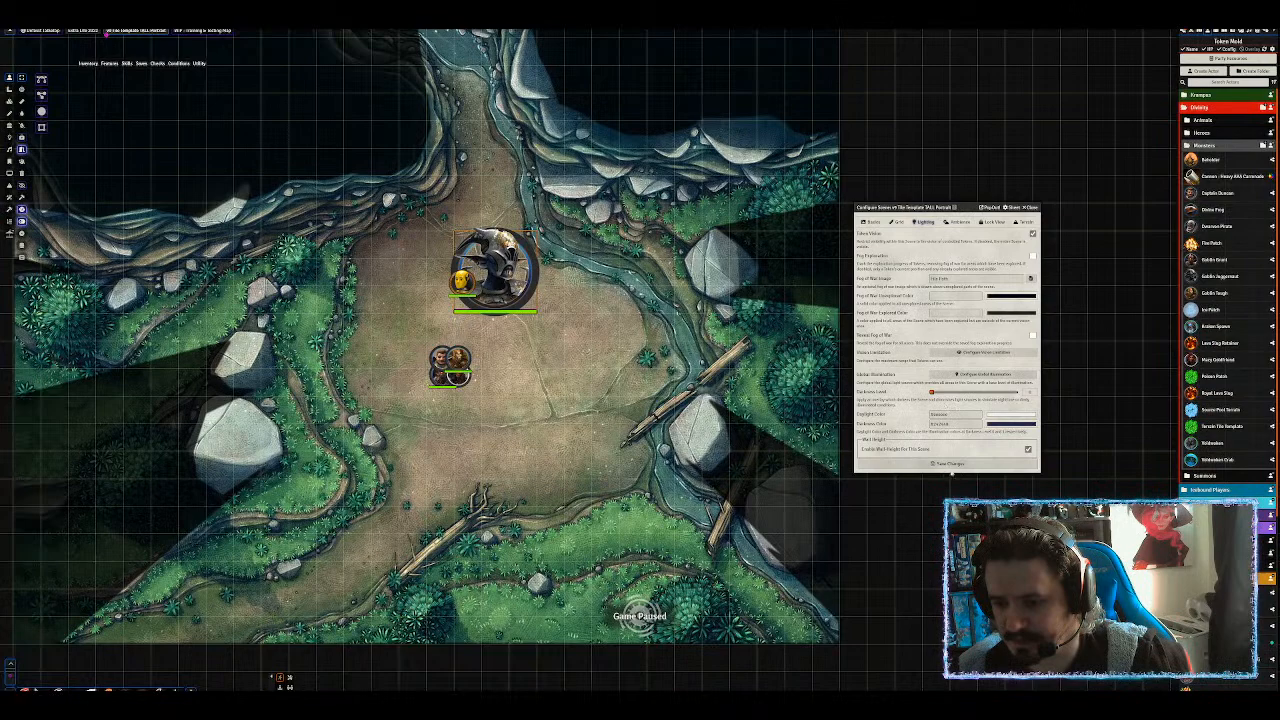
pyautogui.click(949, 464)
# Box-select the two test tokens on the Animal Den map and delete them.
pyautogui.scroll(-12, 688, 213)
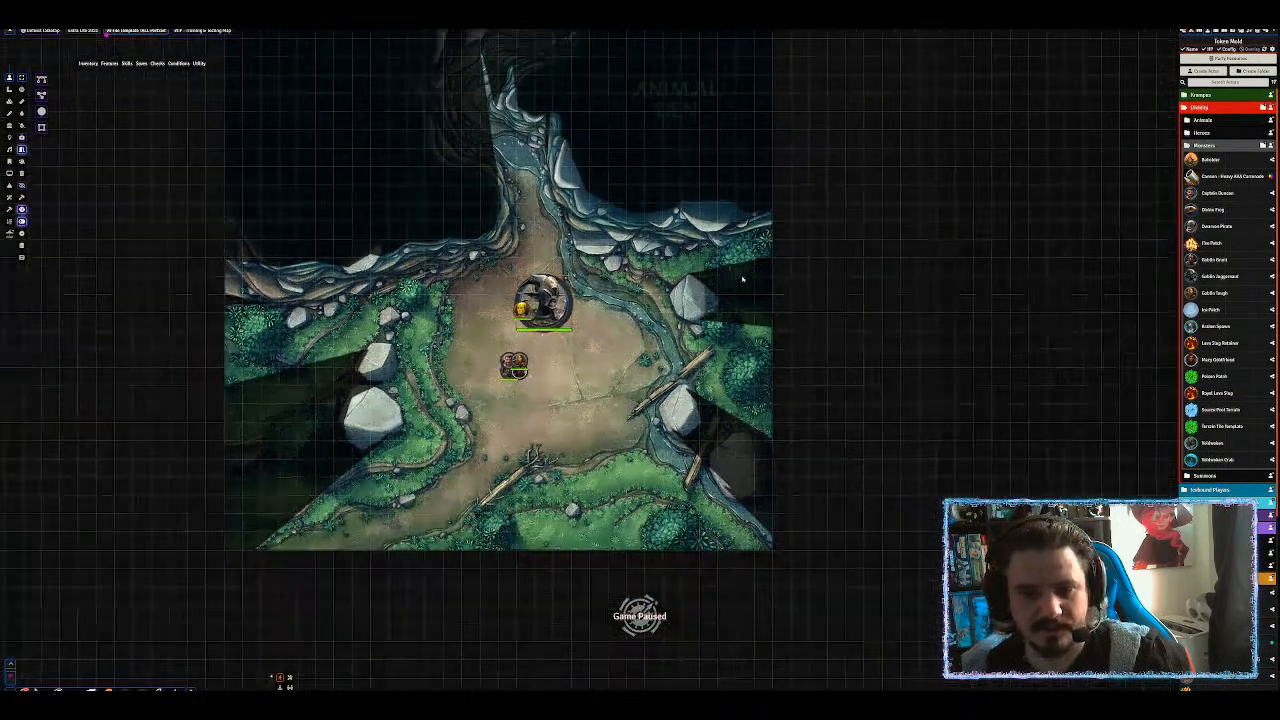
pyautogui.moveTo(700, 191); pyautogui.dragTo(742, 283)
pyautogui.click(742, 283)
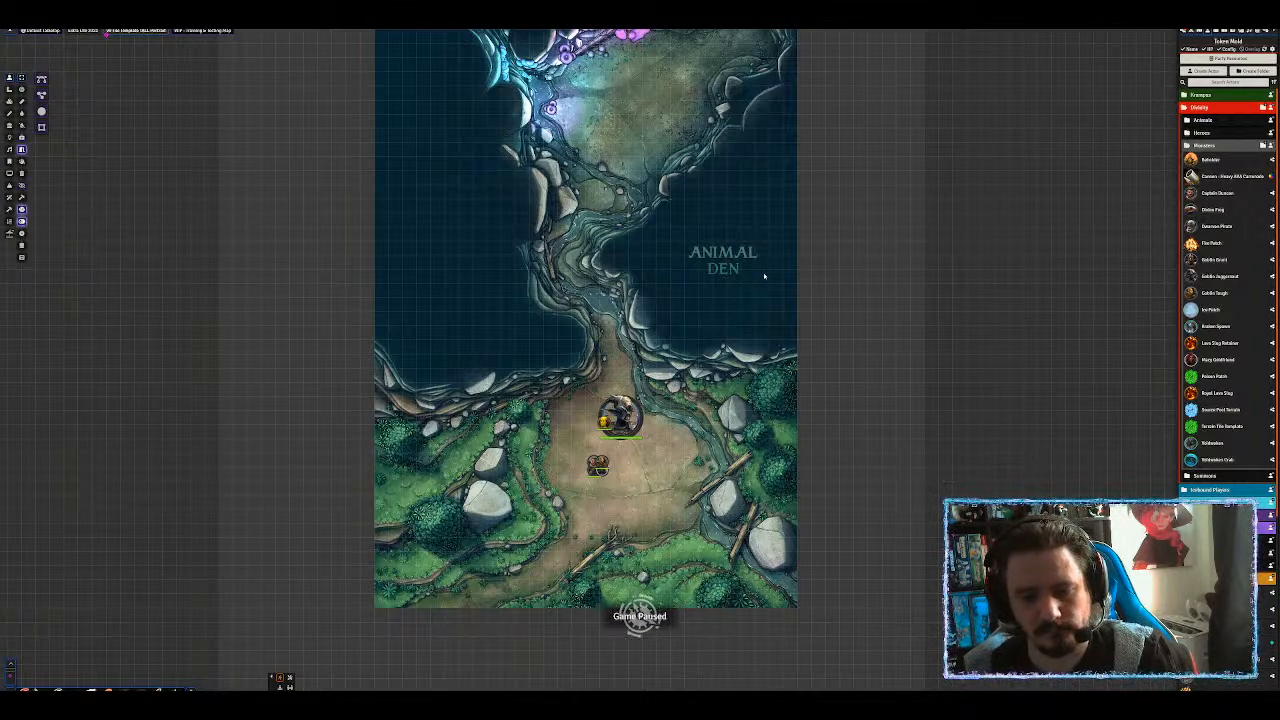
pyautogui.moveTo(679, 496); pyautogui.dragTo(548, 375)
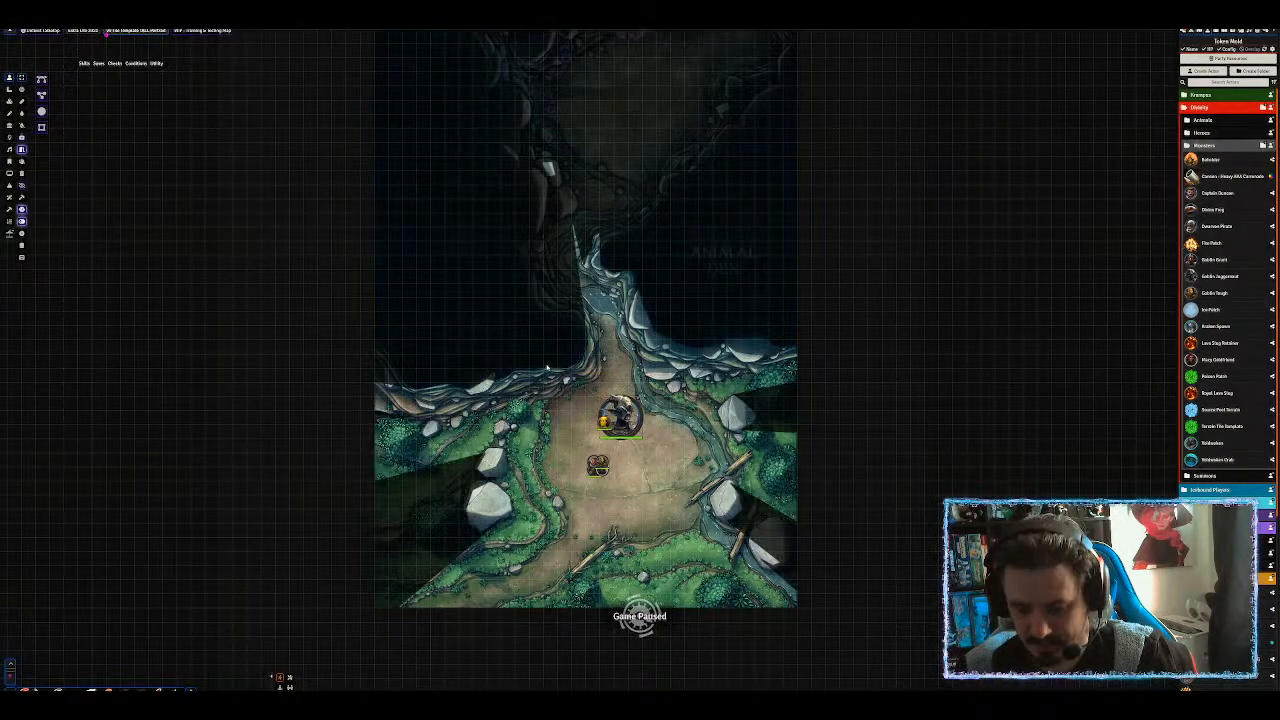
pyautogui.press('Delete')
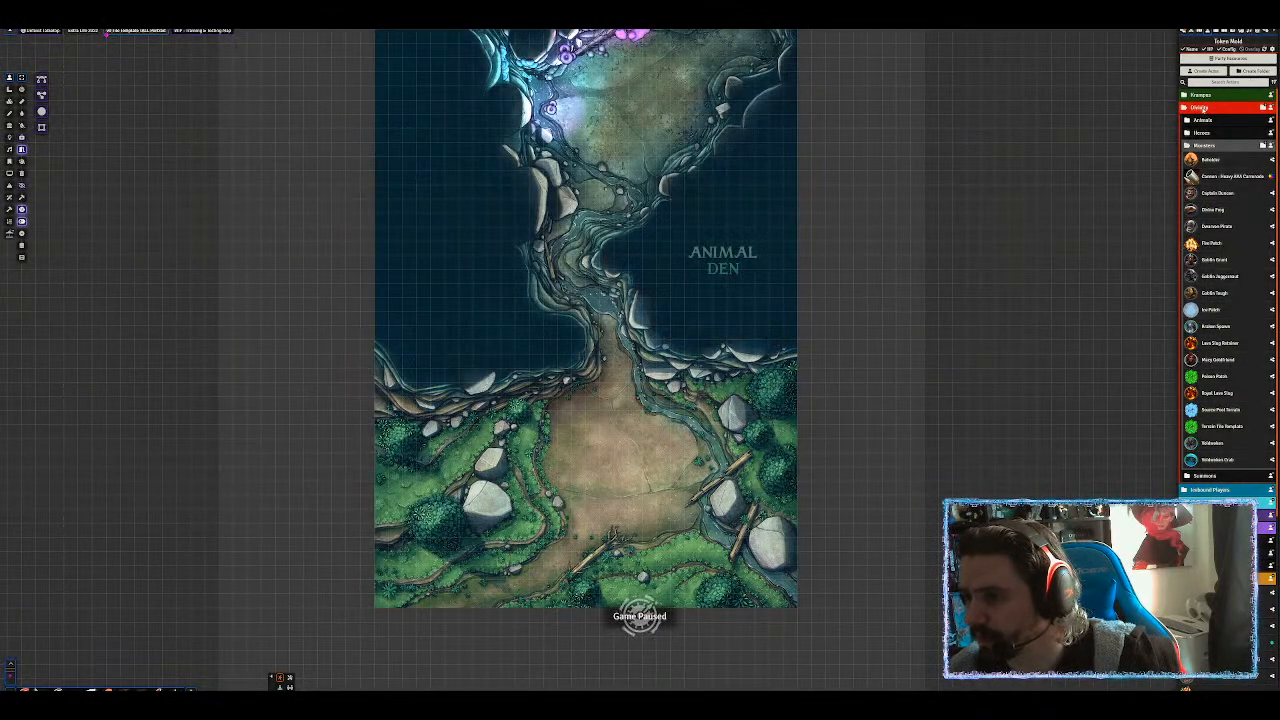
# Collapse Unlisted and create a bright orange actor folder named '(VTT)'.
pyautogui.click(1201, 107)
pyautogui.click(1251, 73)
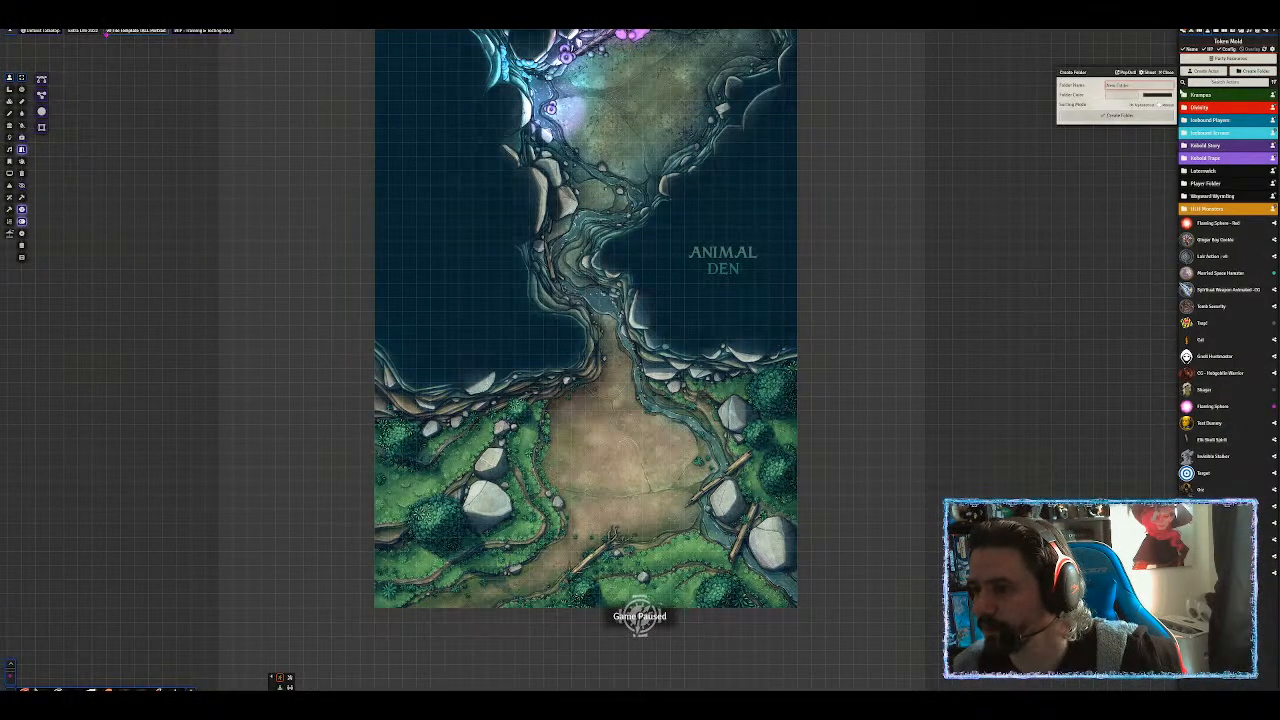
pyautogui.write('(VTT)')
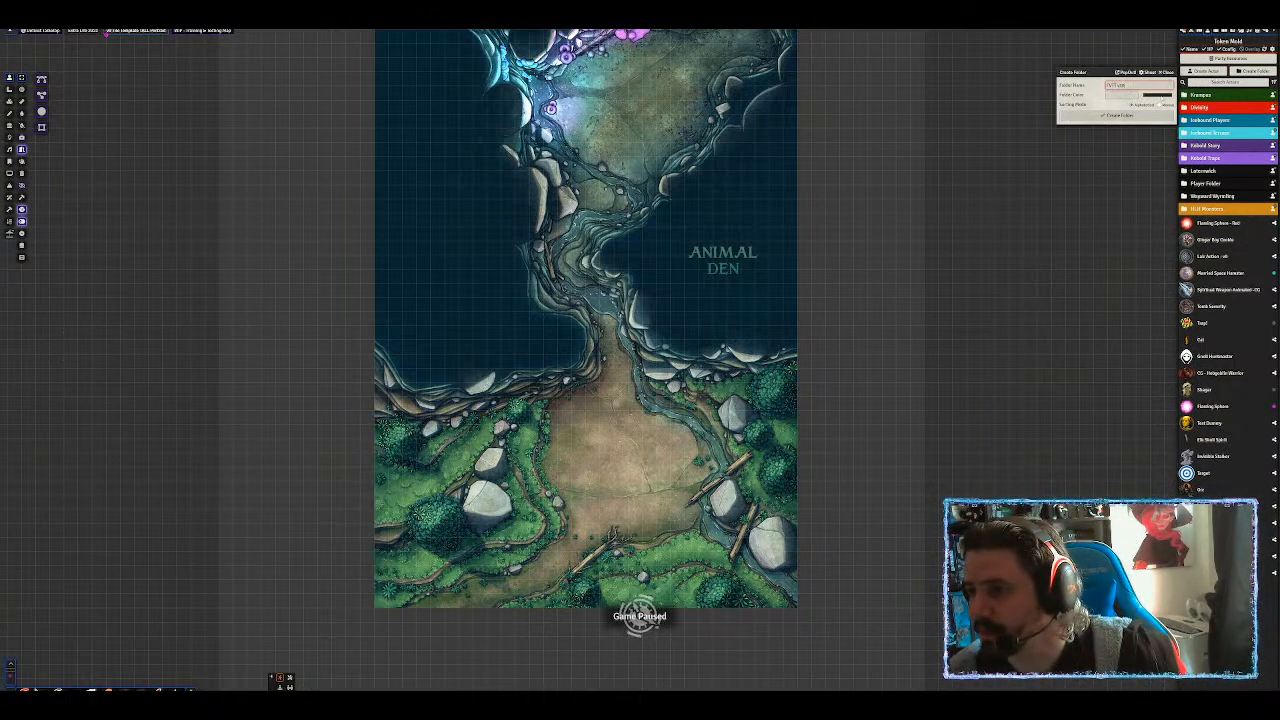
pyautogui.click(1158, 95)
pyautogui.click(1209, 156)
pyautogui.click(1216, 103)
pyautogui.click(1108, 117)
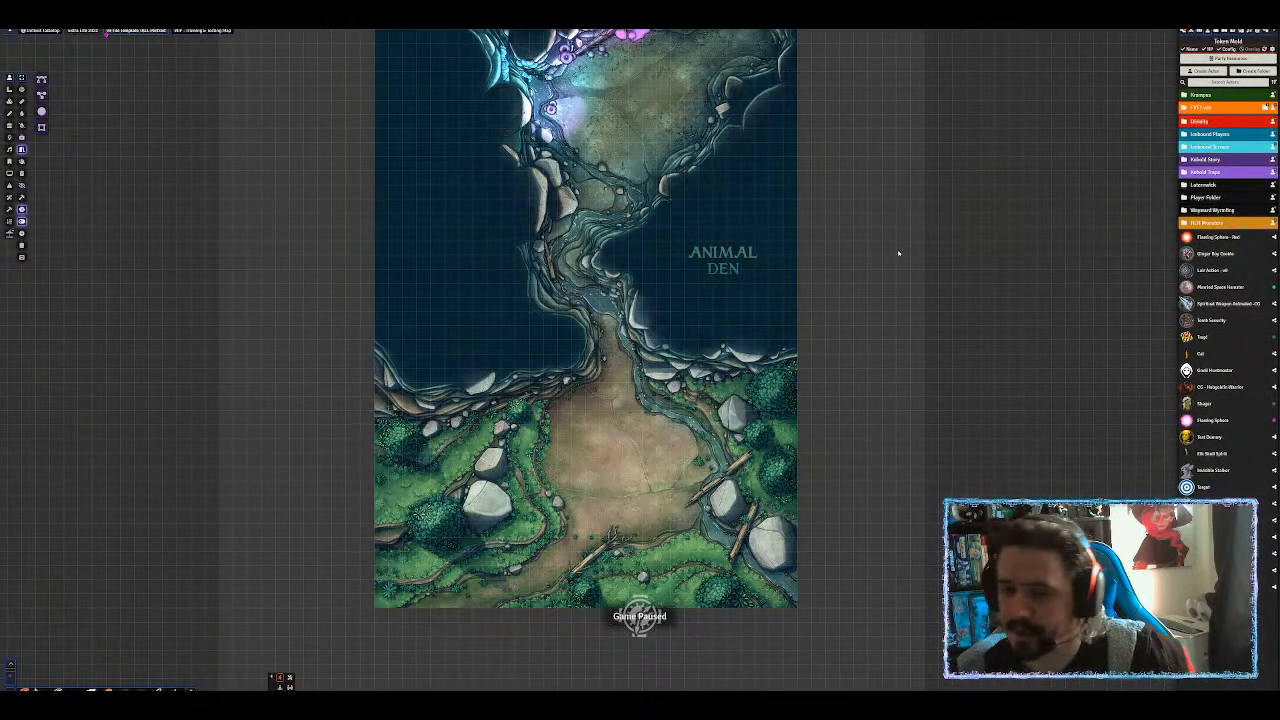
# Try a quick search, correcting the typed search text.
pyautogui.write('comm')
pyautogui.press('BackSpace')
pyautogui.press('BackSpace')
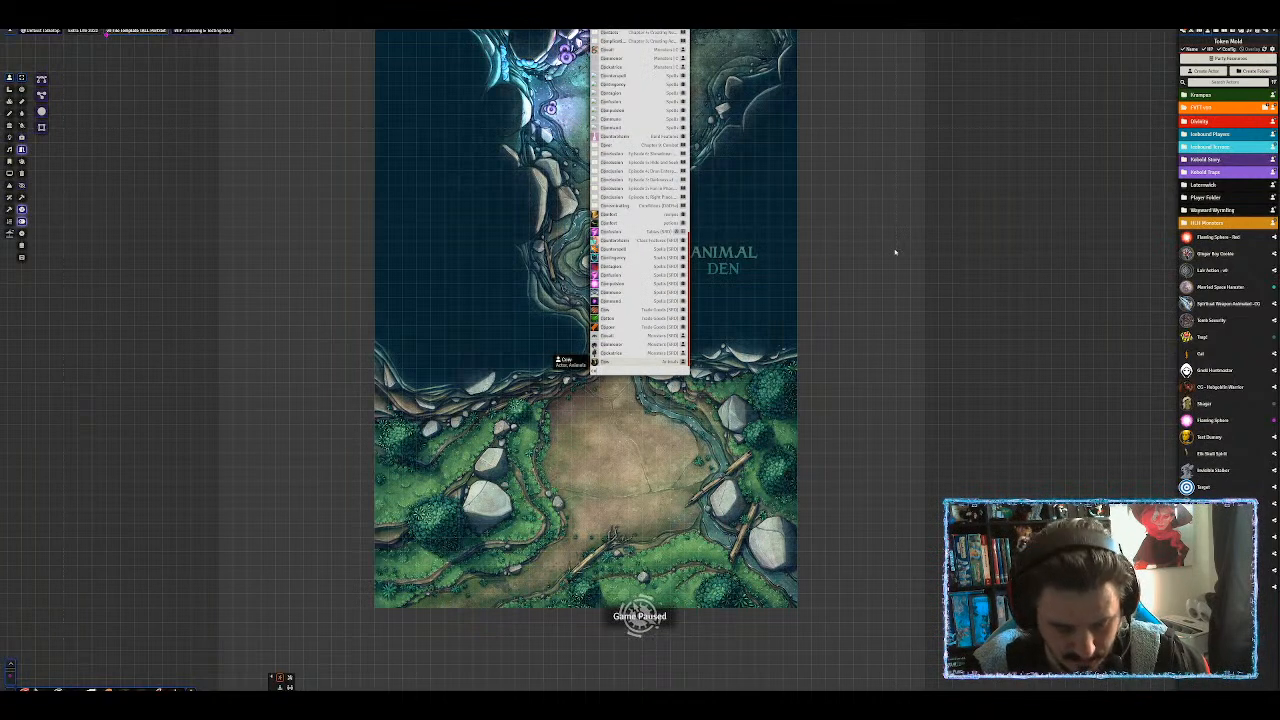
pyautogui.write('ngr')
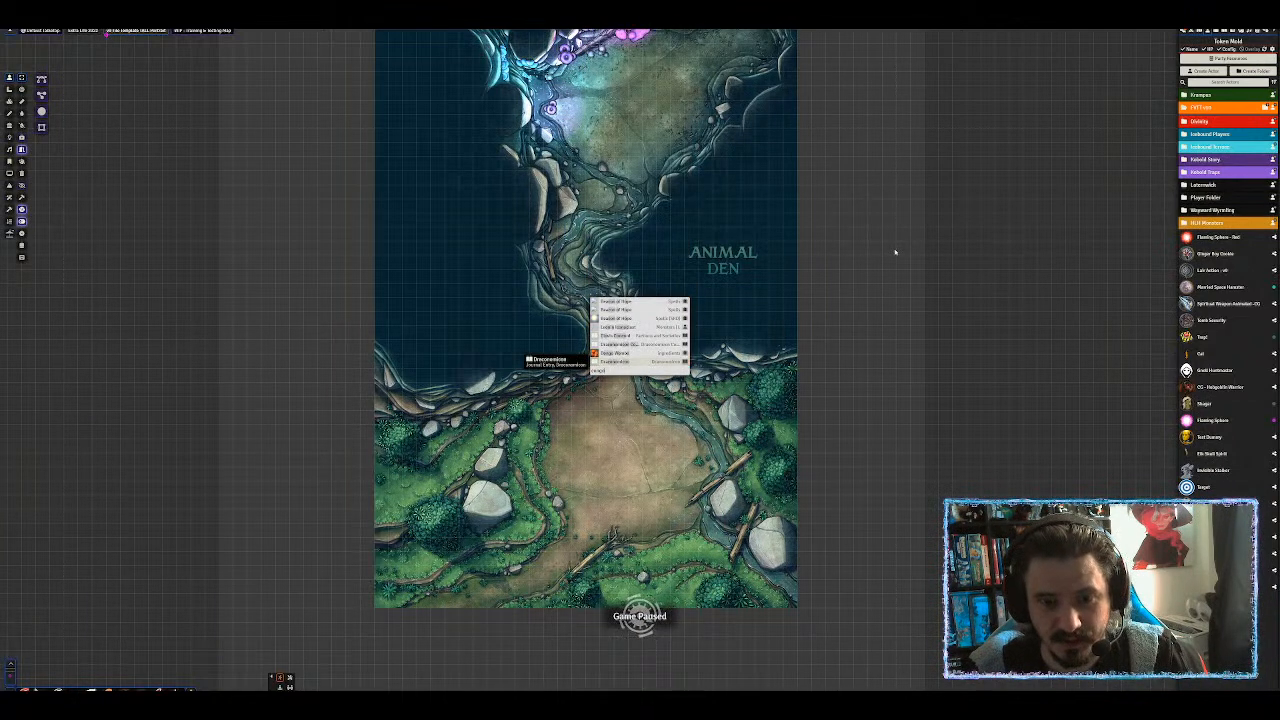
pyautogui.press('BackSpace')
pyautogui.press('BackSpace')
pyautogui.press('BackSpace')
pyautogui.press('BackSpace')
pyautogui.press('BackSpace')
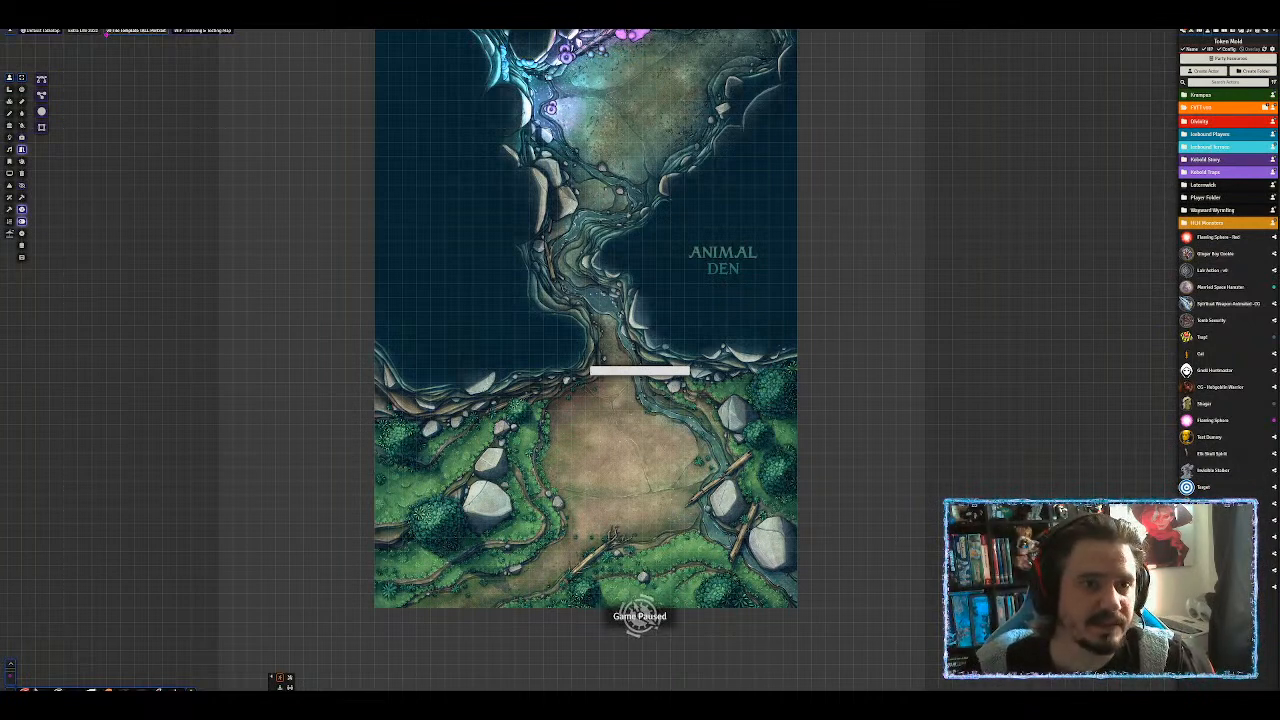
# Select the Adolescent Rajang stat block text on the GM Binder page and return to Foundry.
pyautogui.hotkey('ctrl', 'Tab')
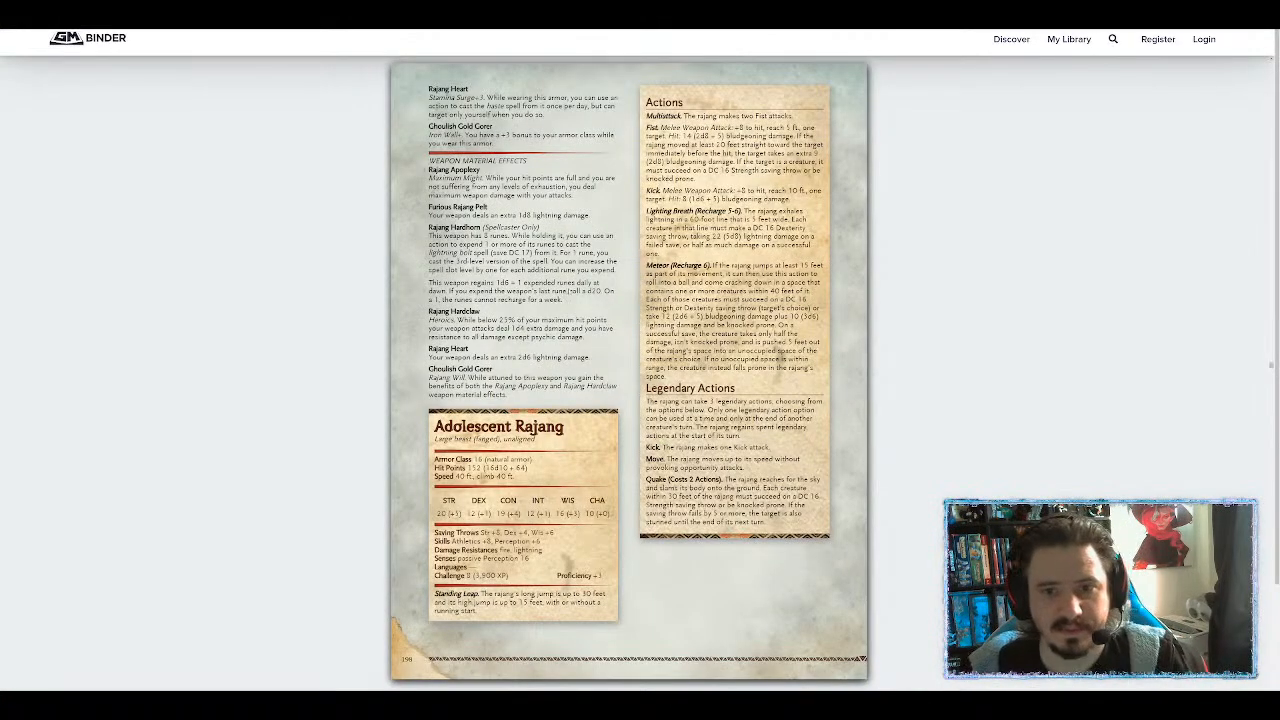
pyautogui.moveTo(433, 420); pyautogui.dragTo(766, 522)
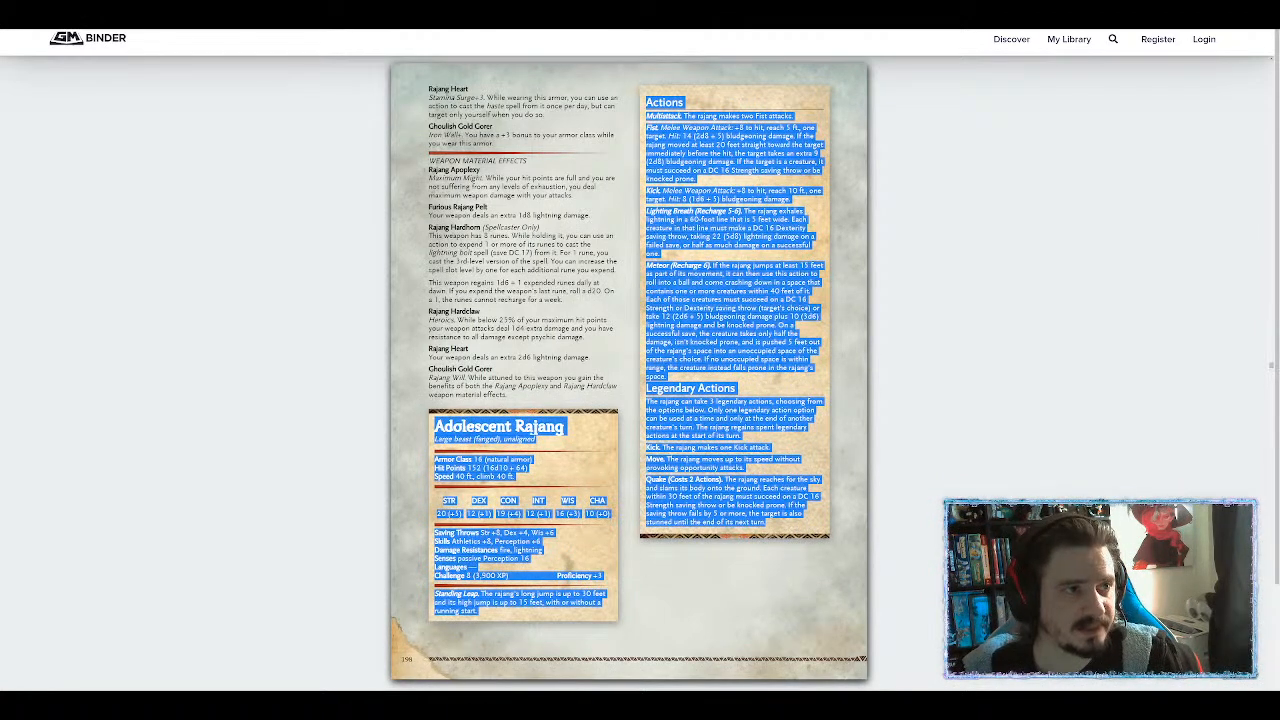
pyautogui.hotkey('ctrl', 'Tab')
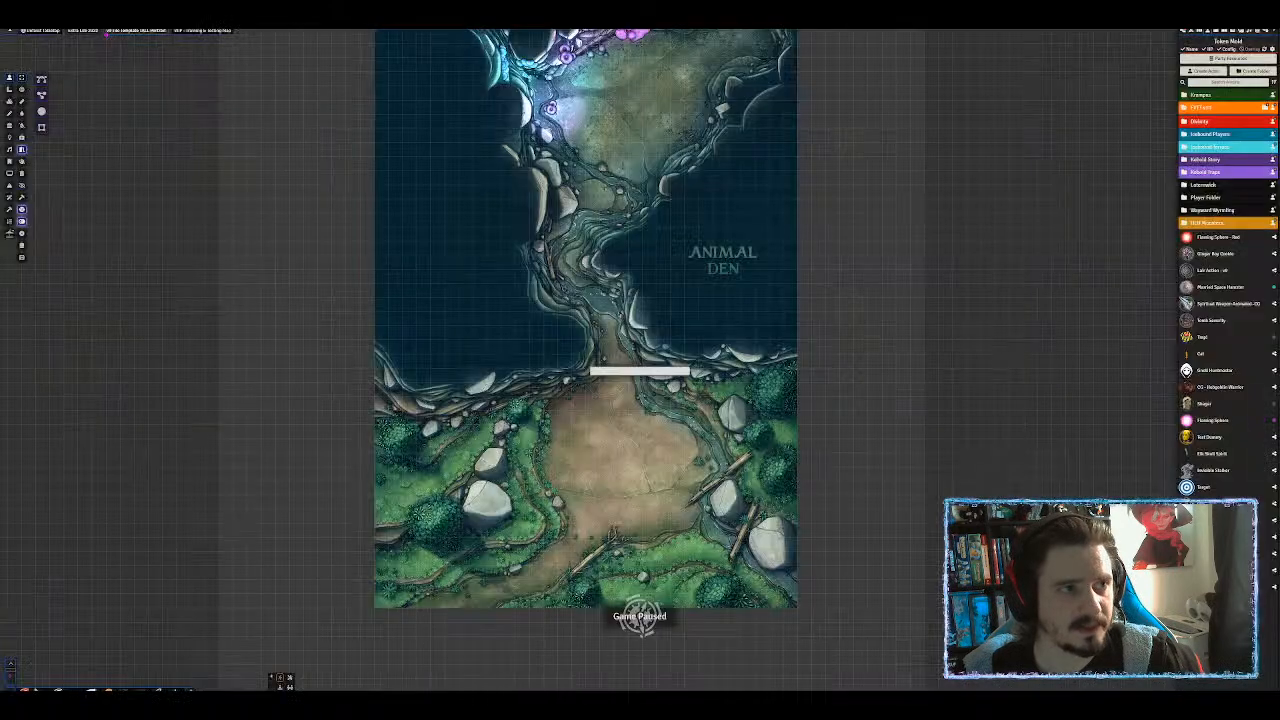
# Paste the stat block into the 5e Statblock Importer and import Adolescent Rajang as a new actor.
pyautogui.click(1228, 684)
pyautogui.click(673, 361)
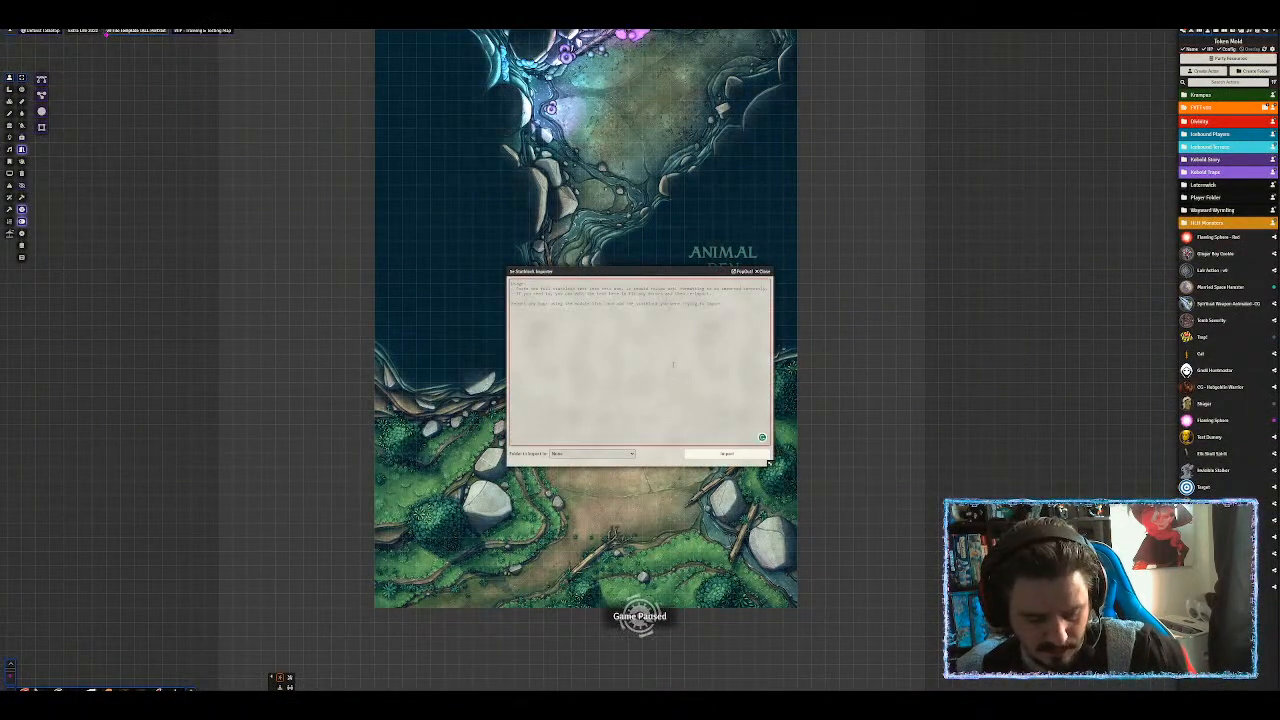
pyautogui.hotkey('ctrl', 'v')
pyautogui.click(727, 454)
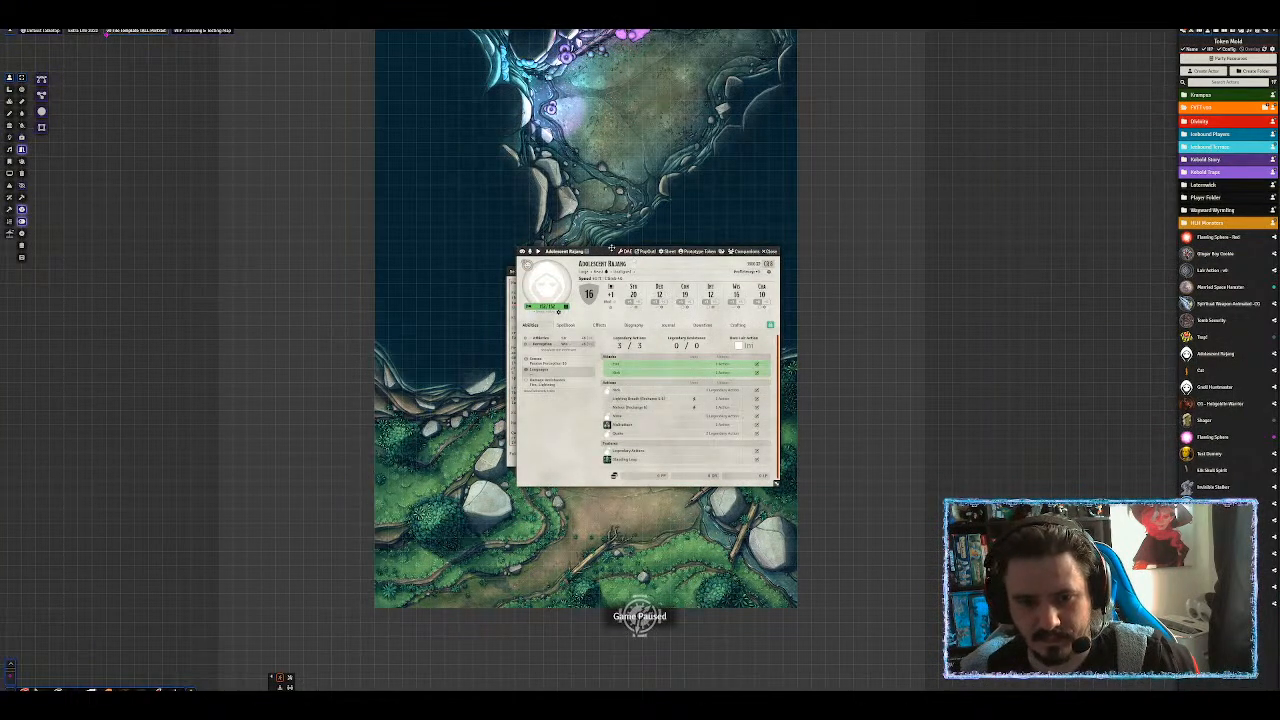
pyautogui.moveTo(602, 251); pyautogui.dragTo(877, 95)
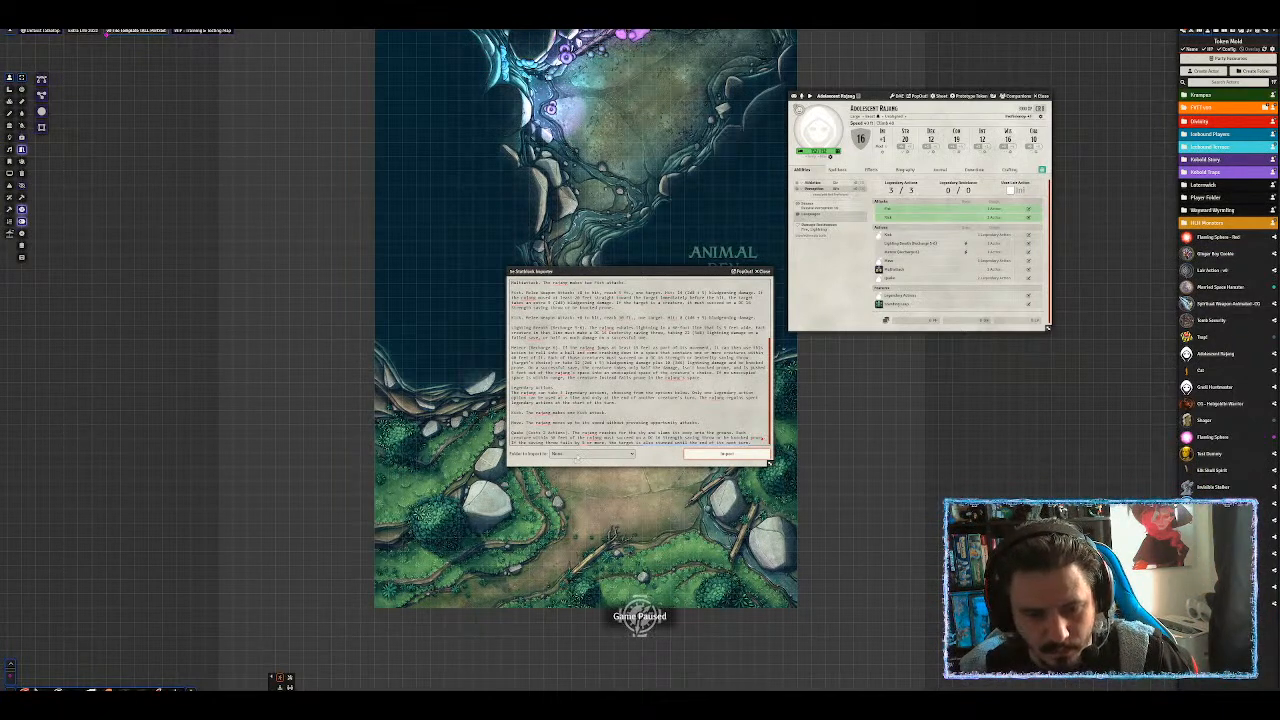
pyautogui.click(578, 455)
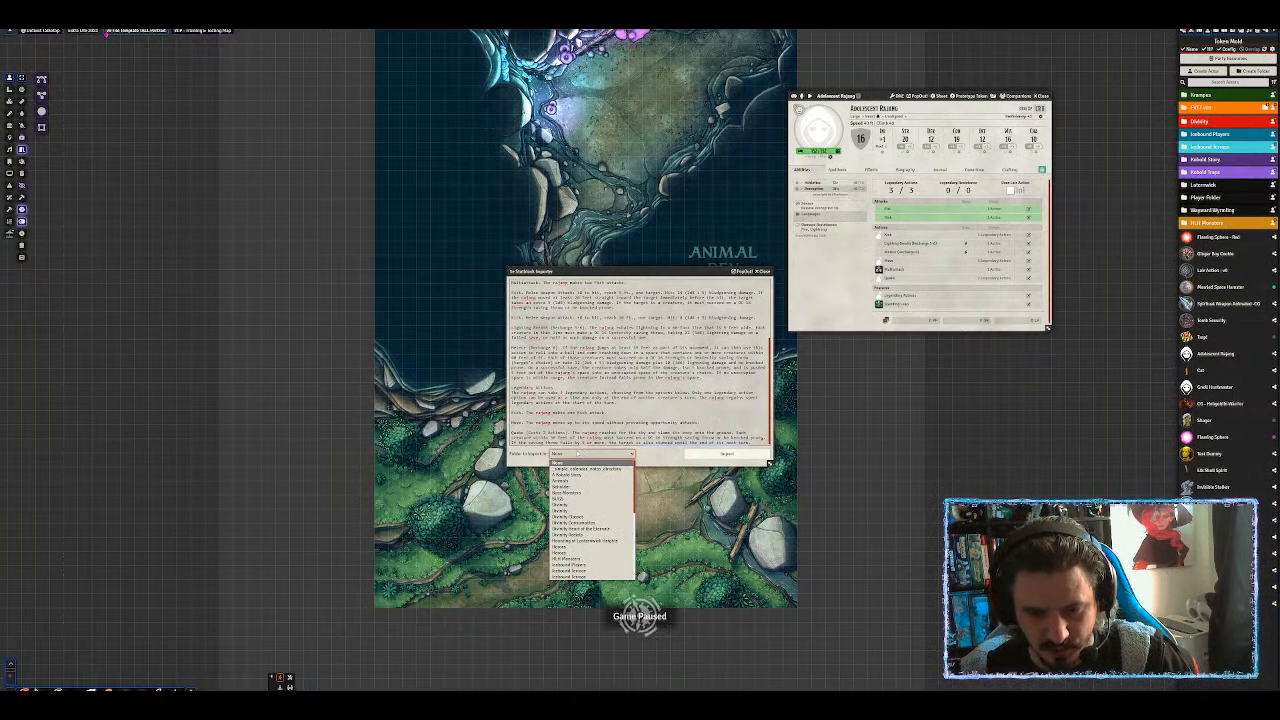
pyautogui.click(657, 460)
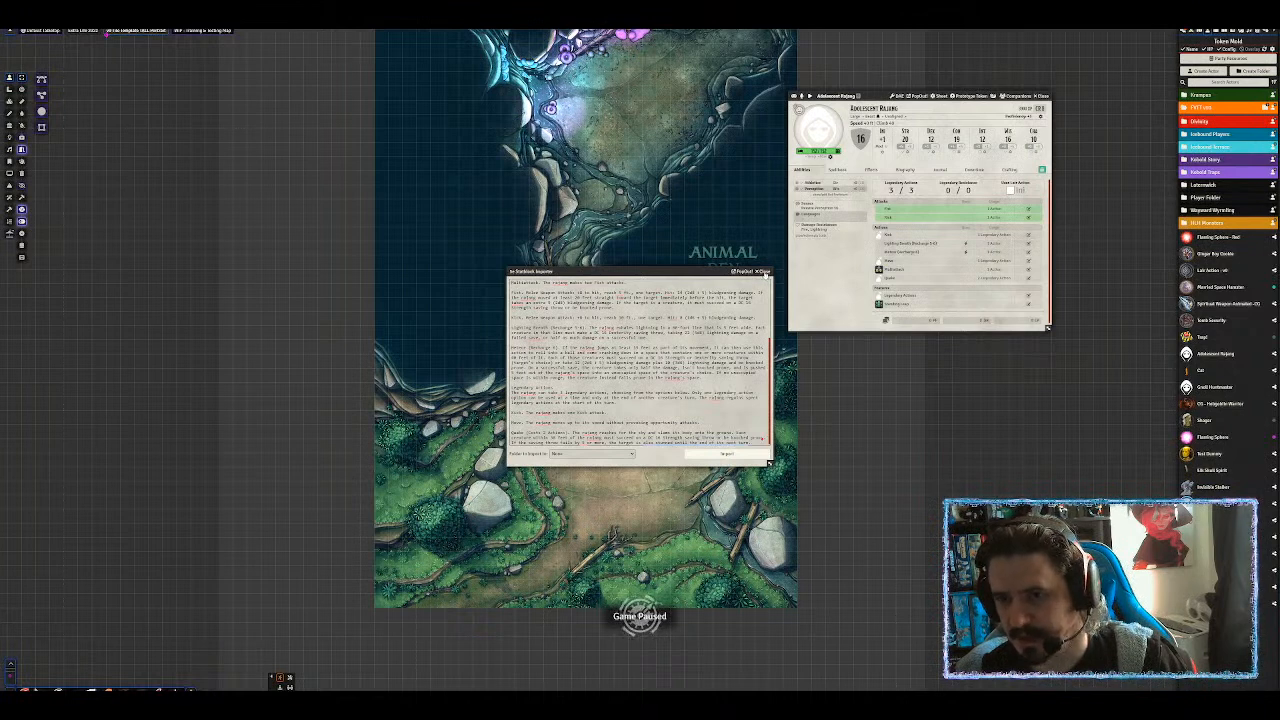
pyautogui.click(765, 273)
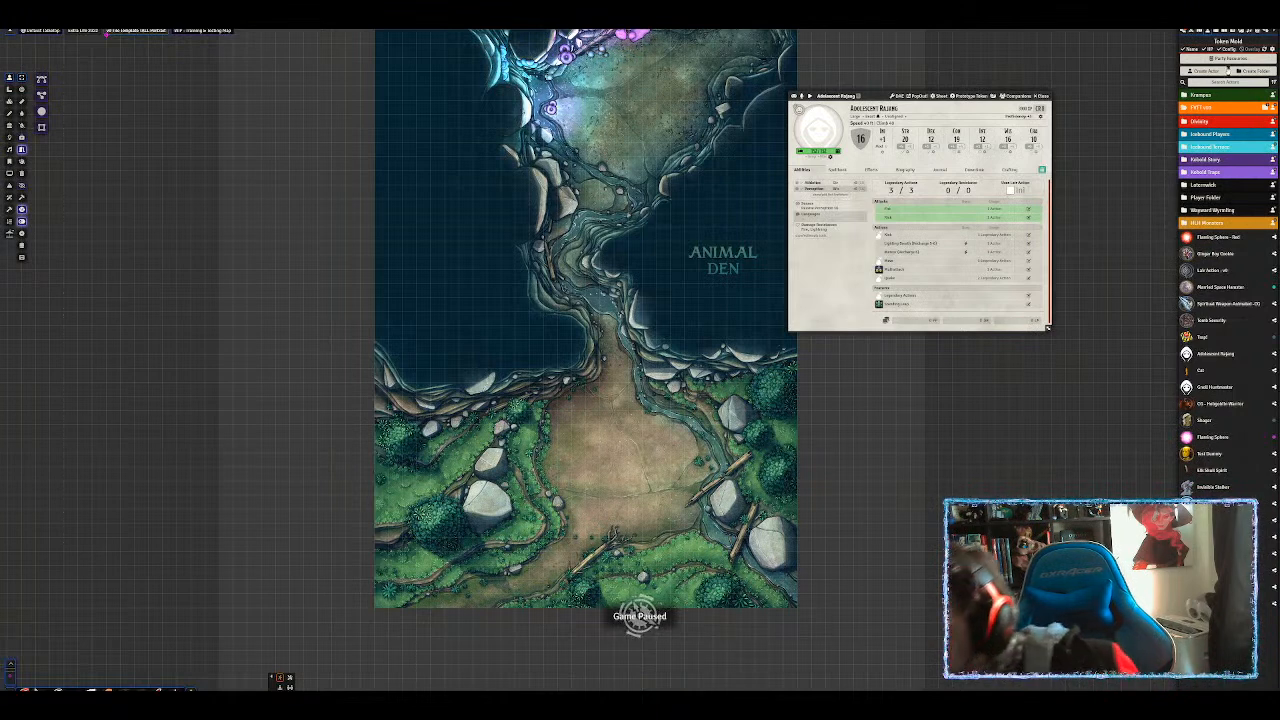
# Find Adolescent Rajang in the actors list and move it into the orange '(VTT)' folder.
pyautogui.click(1205, 94)
pyautogui.write('ra')
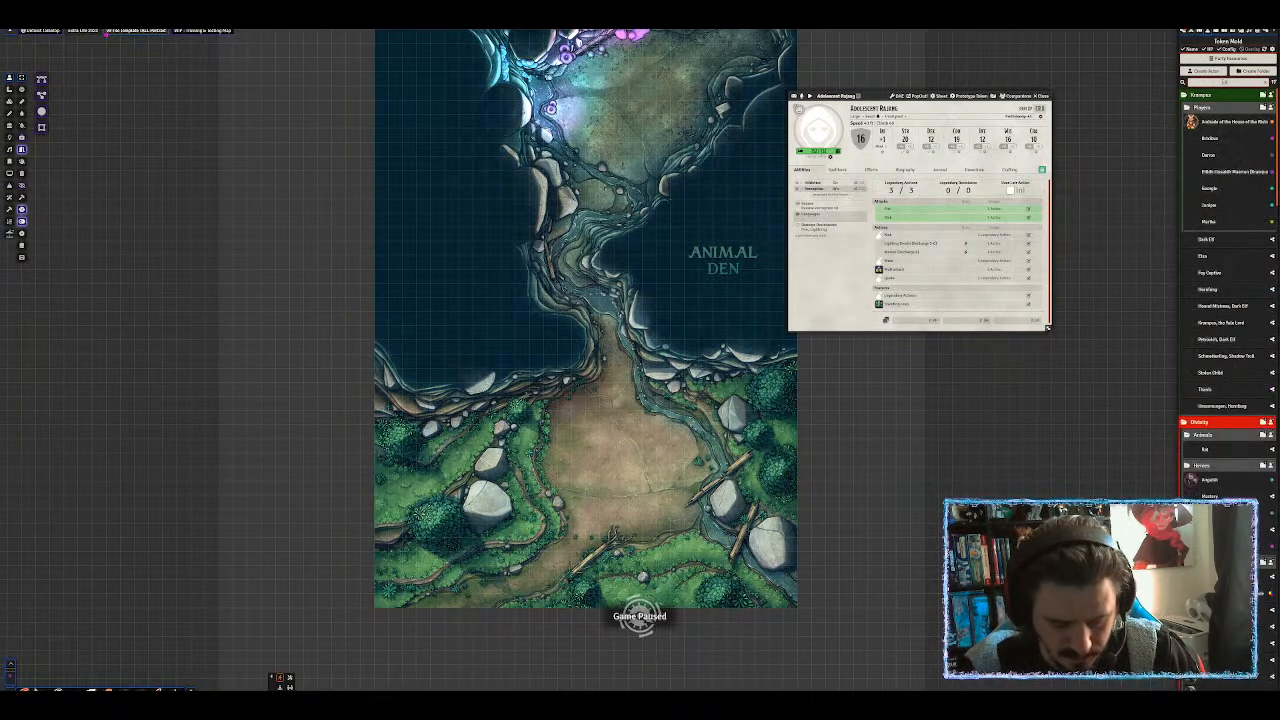
pyautogui.write('ja')
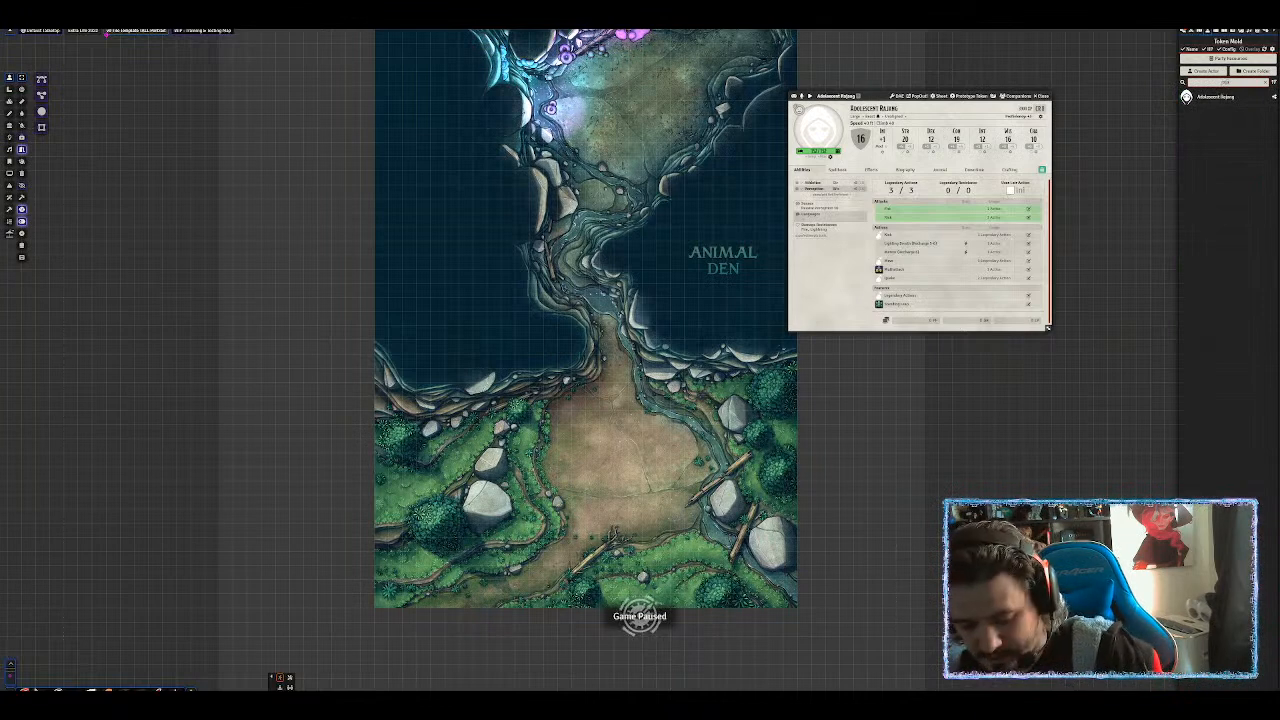
pyautogui.click(1265, 83)
pyautogui.click(1218, 94)
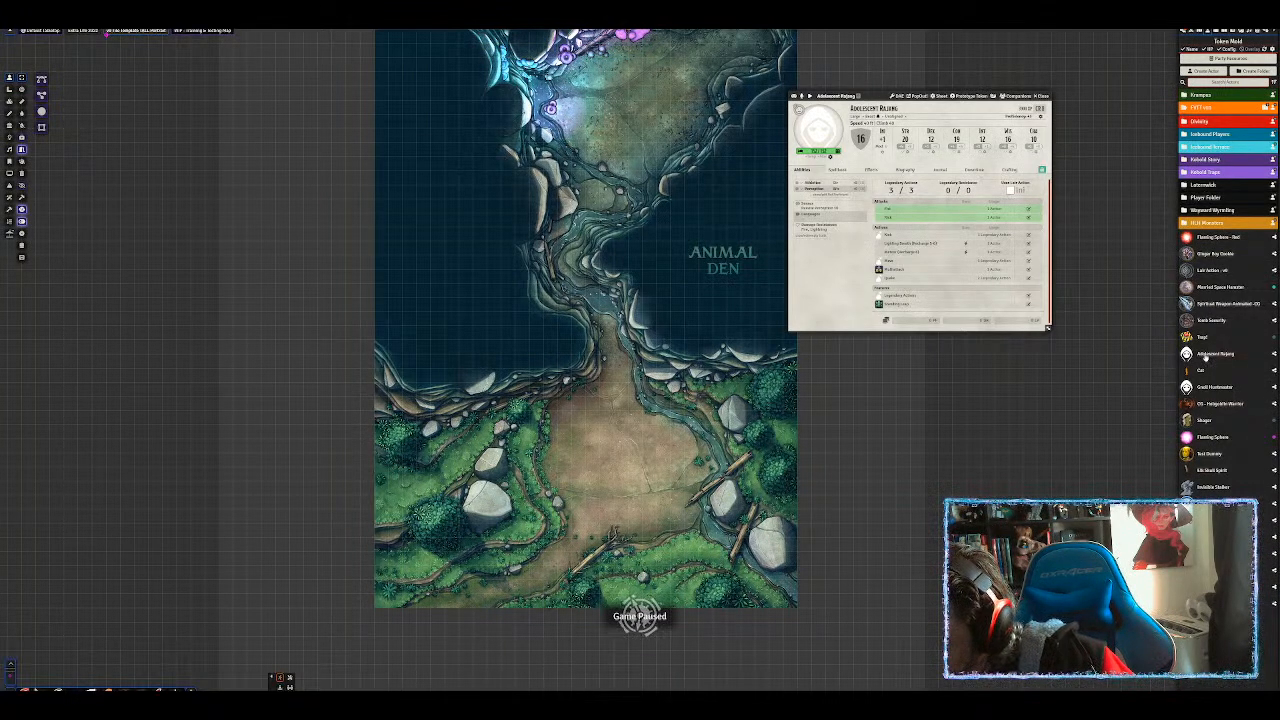
pyautogui.moveTo(1206, 356); pyautogui.dragTo(1204, 107)
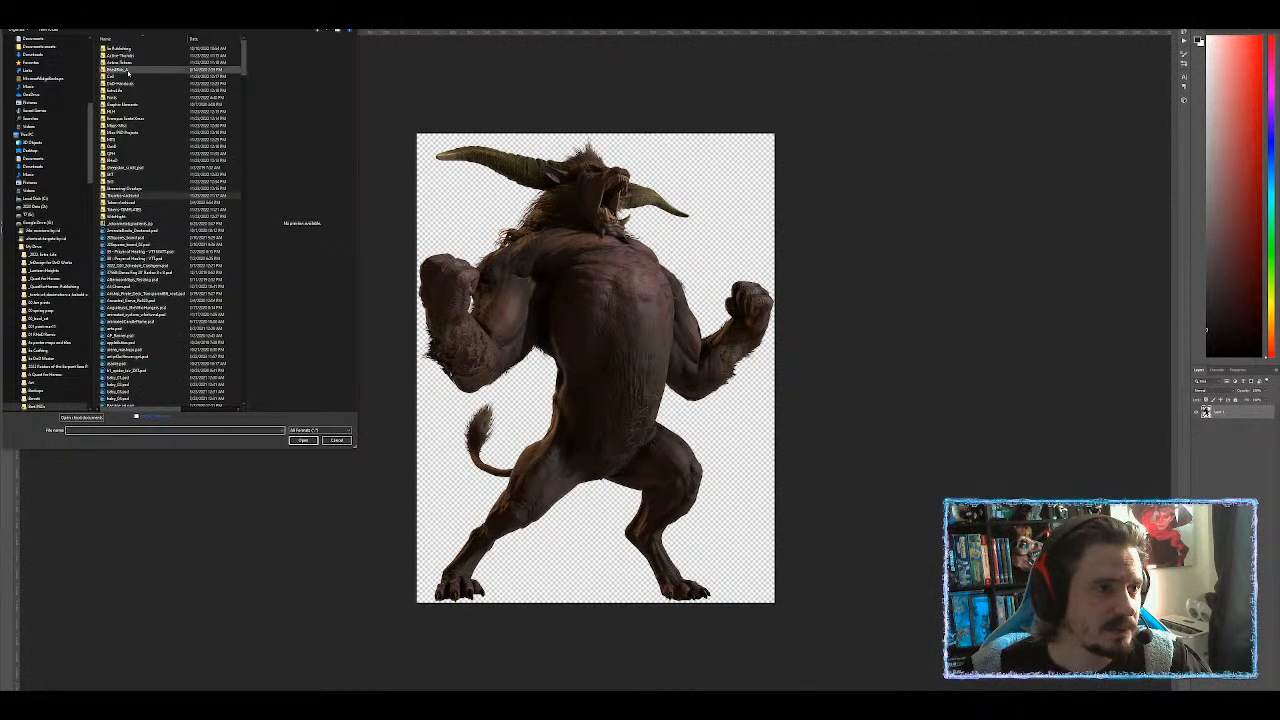
# Open the hyena token PSD, hide its hyena layer to leave the empty ring, and return to the beast image.
pyautogui.doubleClick(130, 63)
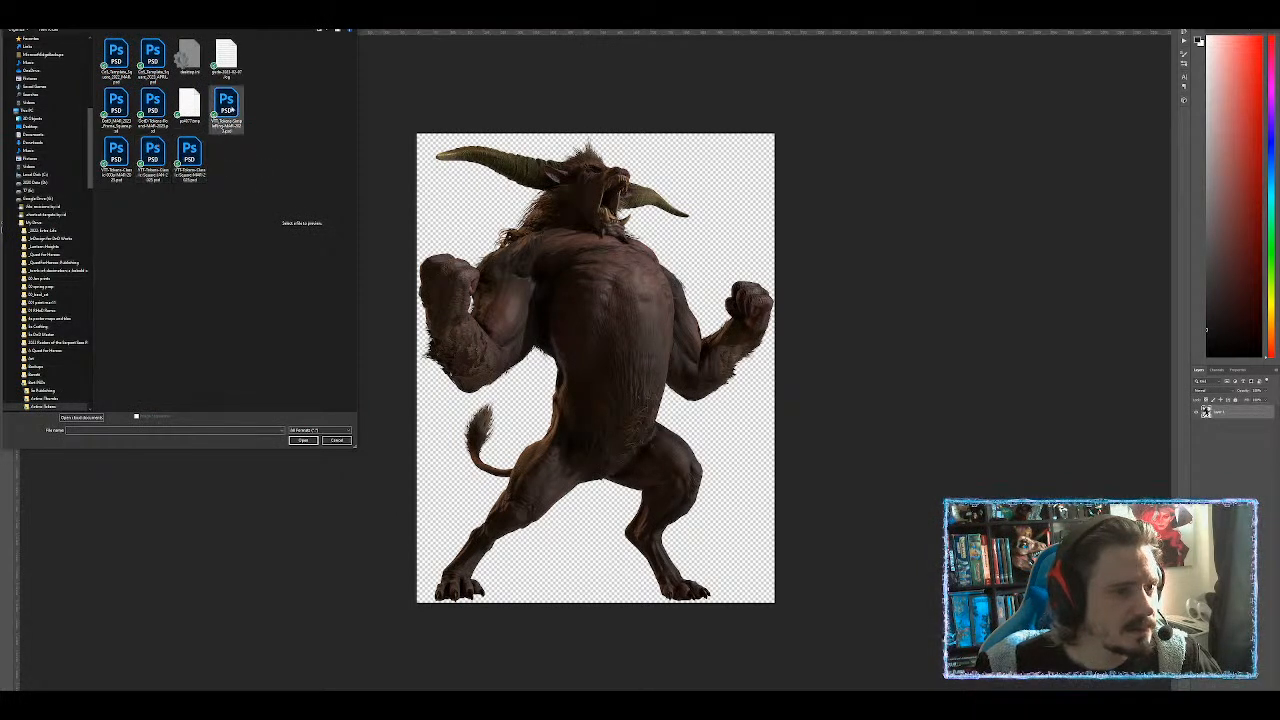
pyautogui.click(226, 105)
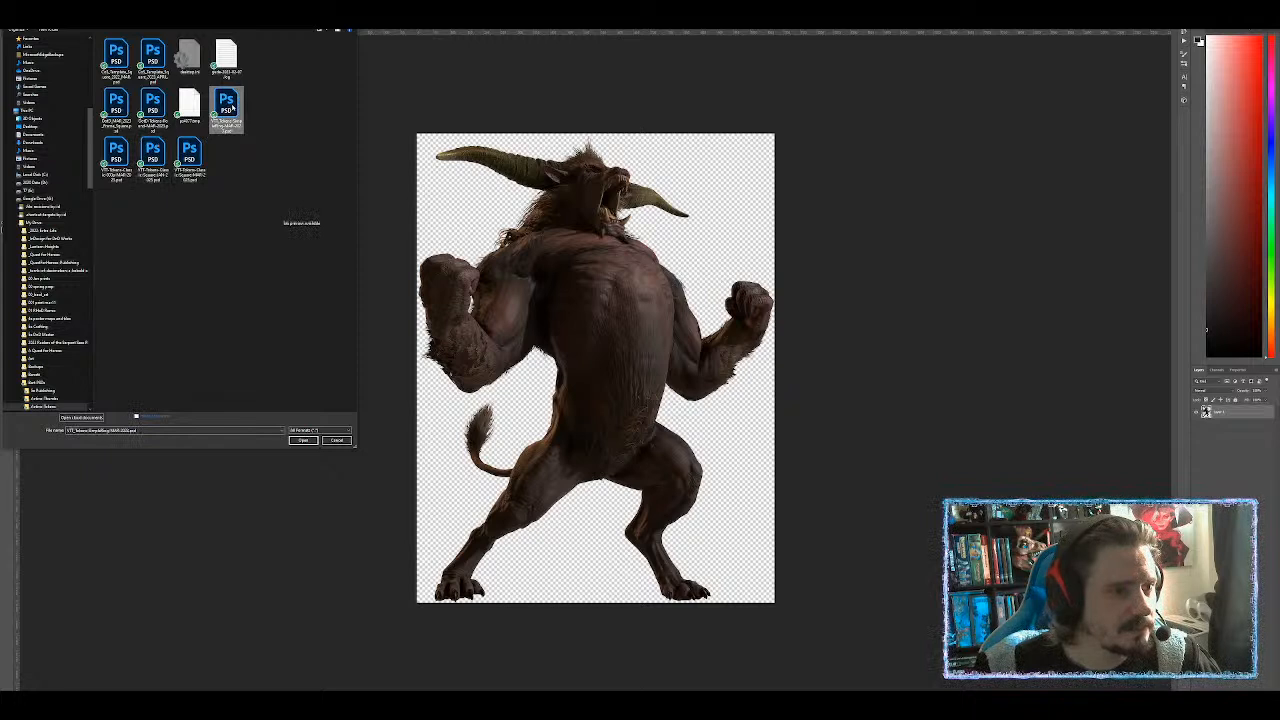
pyautogui.doubleClick(226, 105)
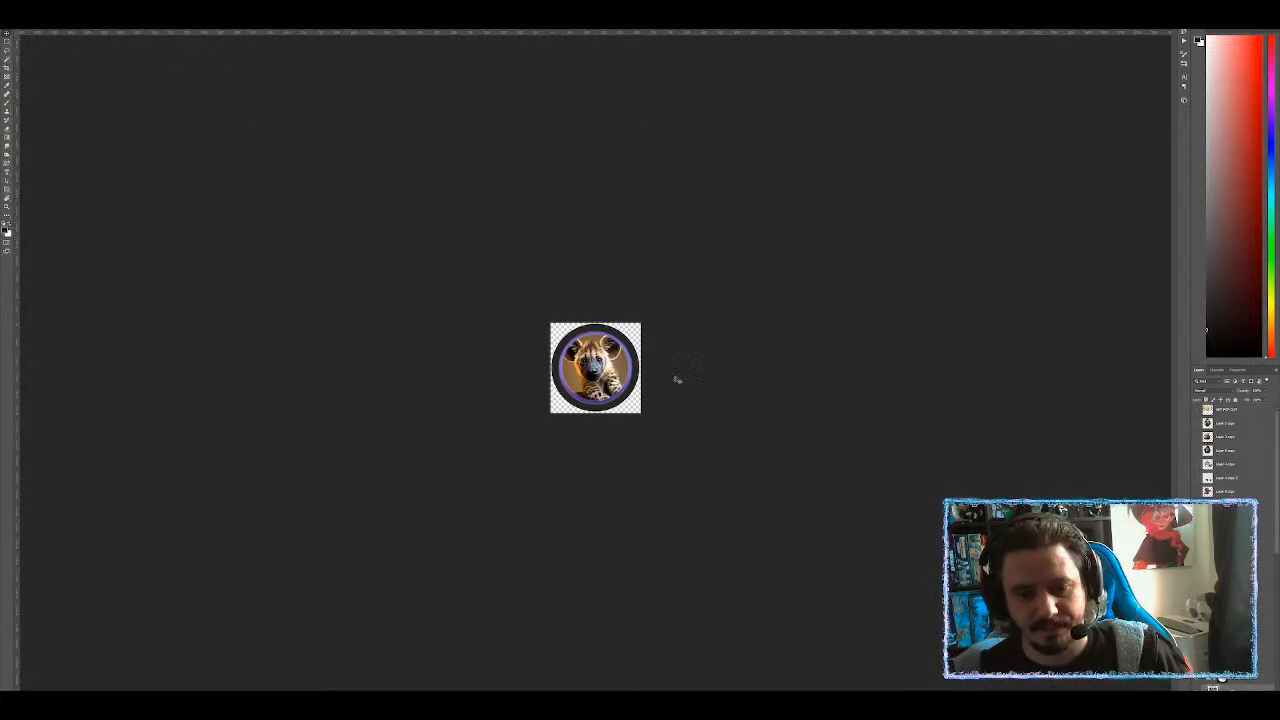
pyautogui.scroll(-5, 1232, 590)
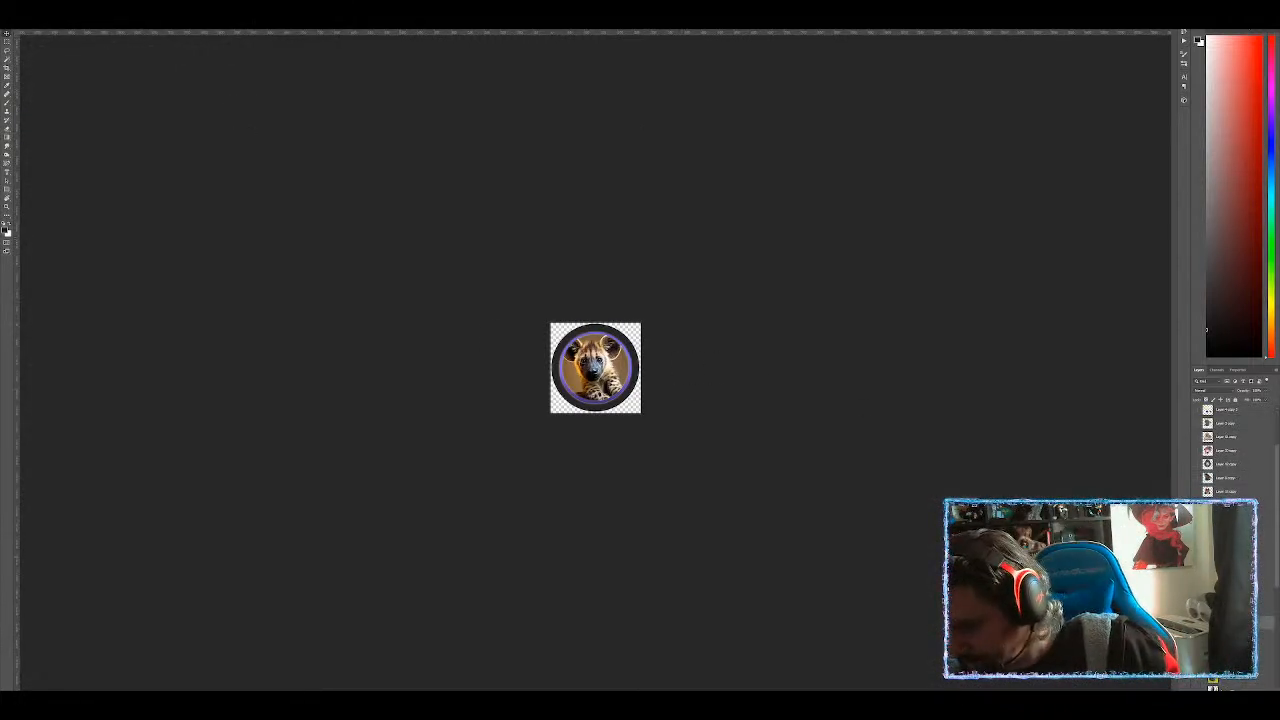
pyautogui.click(1196, 622)
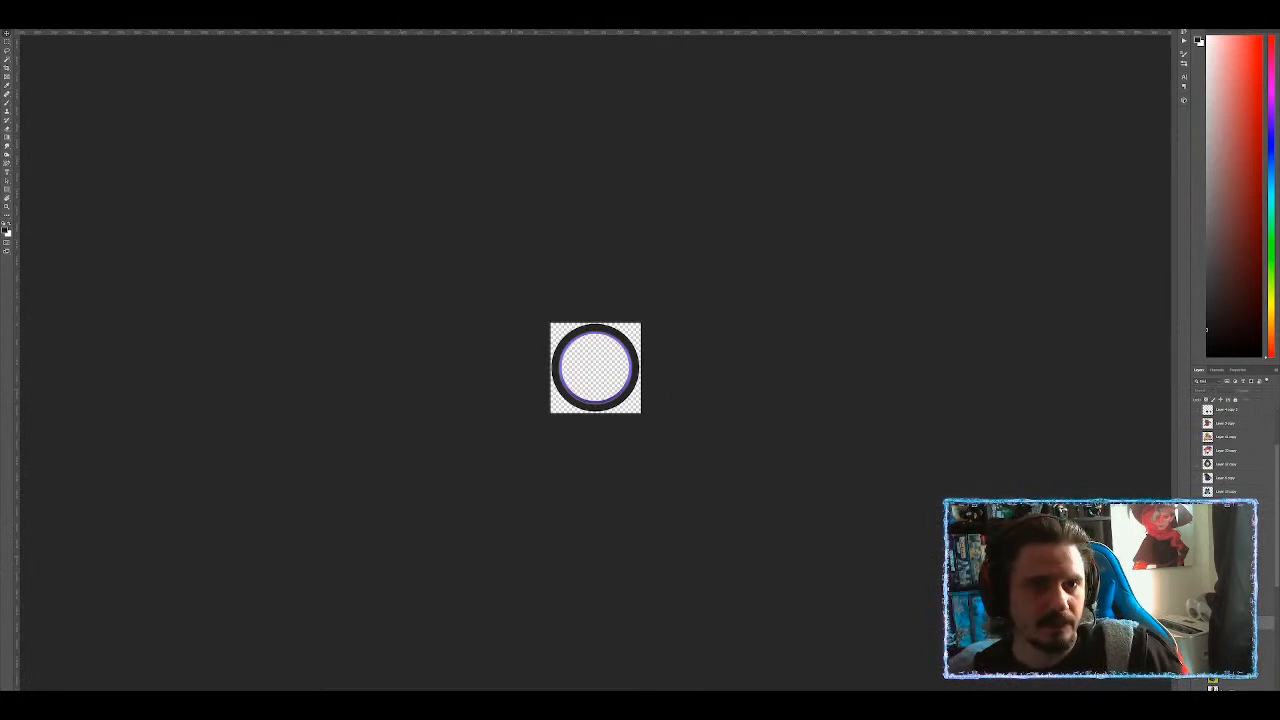
pyautogui.click(345, 24)
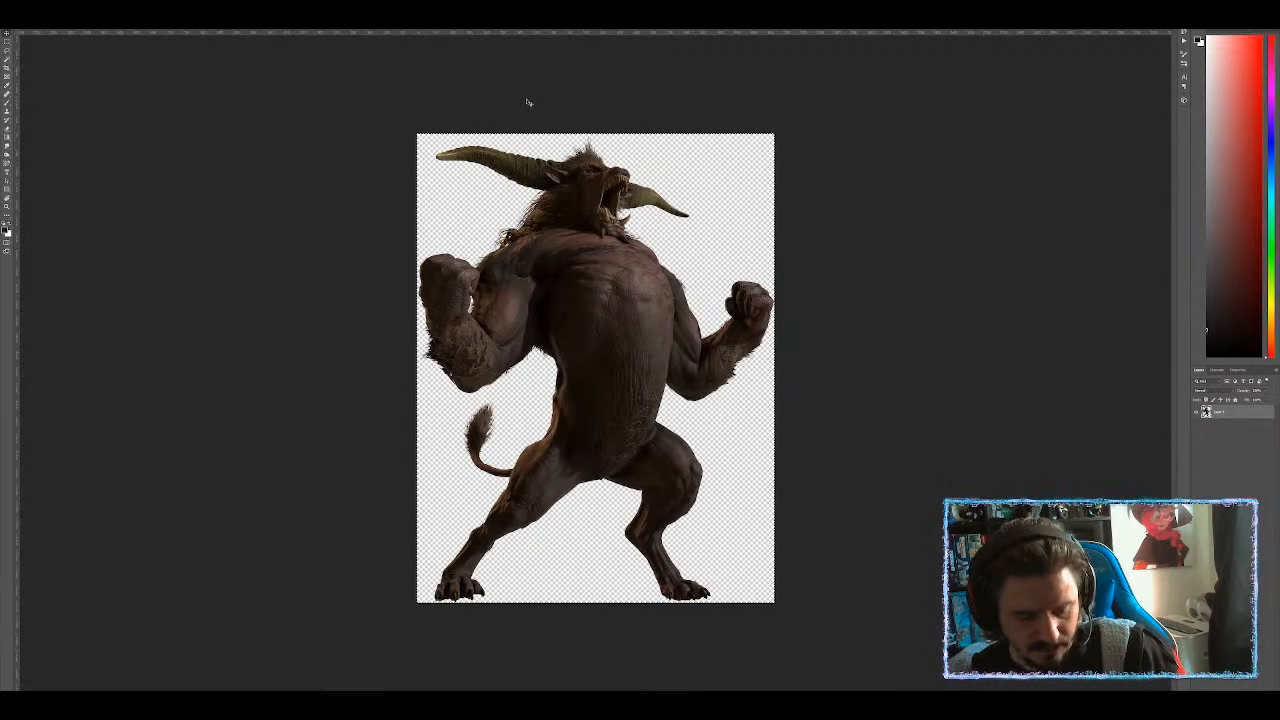
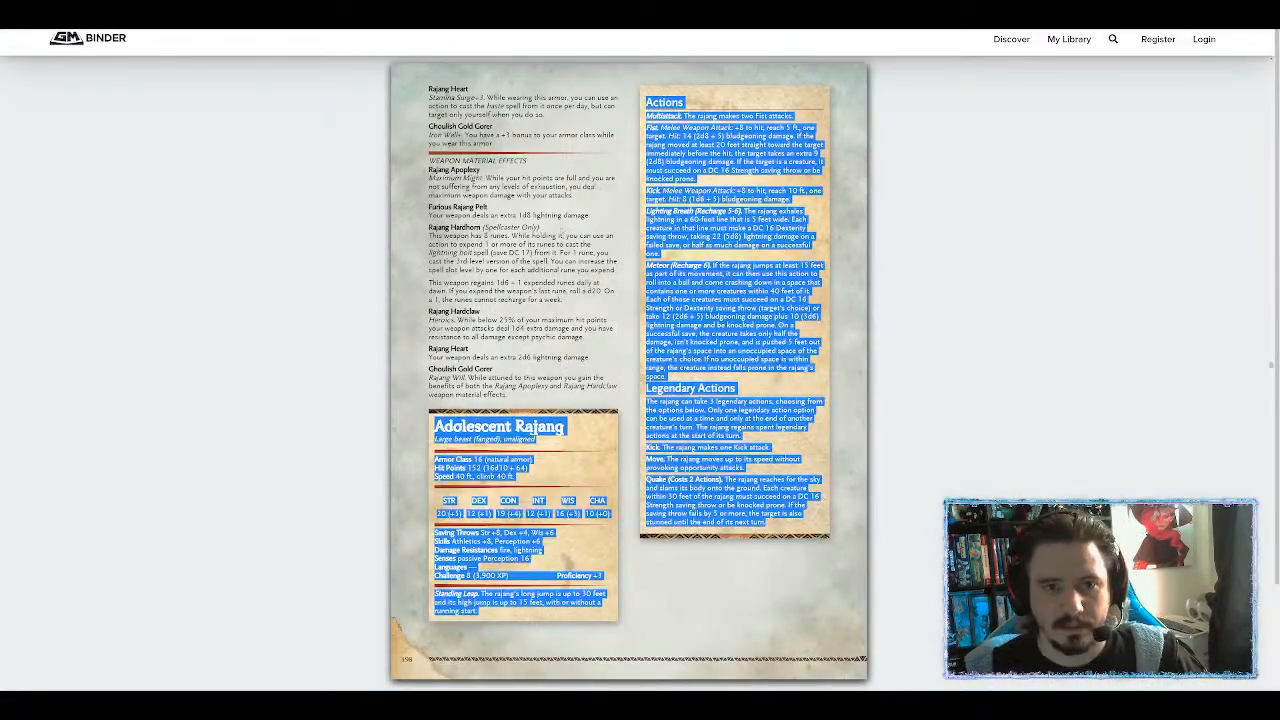
# Search the GM Binder monster book for 'cong' and jump to the first match.
pyautogui.click(556, 236)
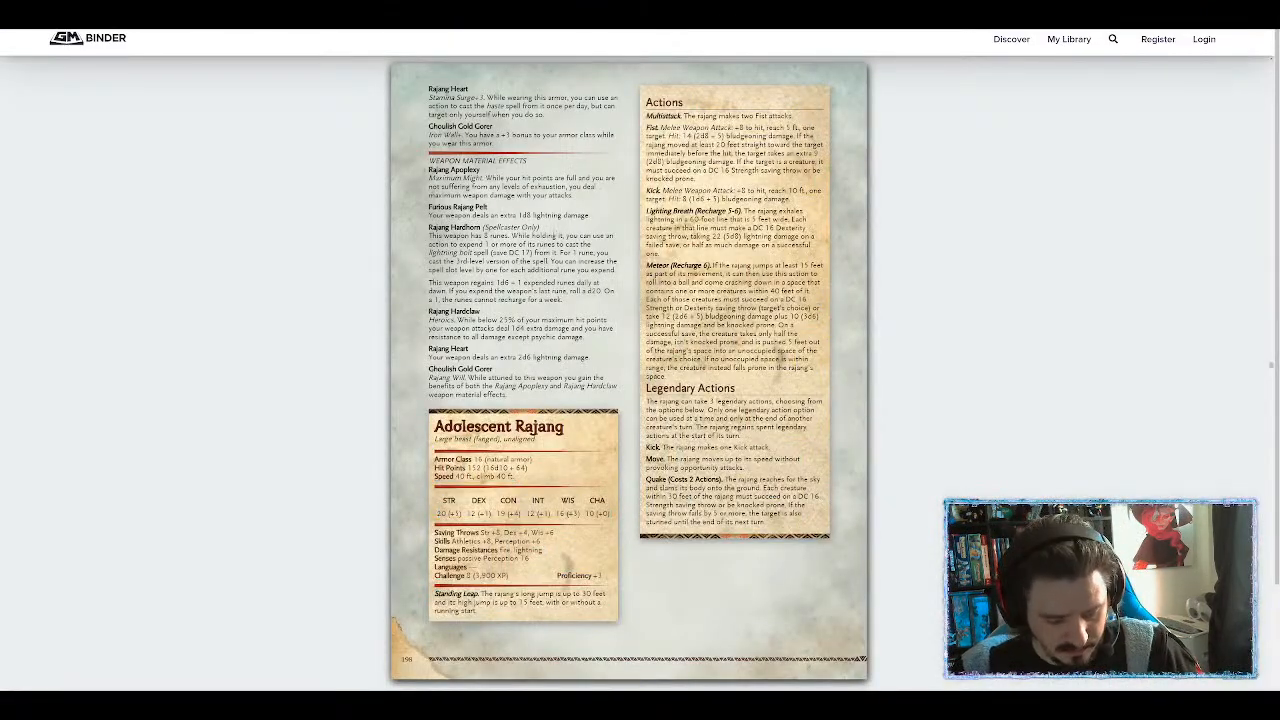
pyautogui.write('cong')
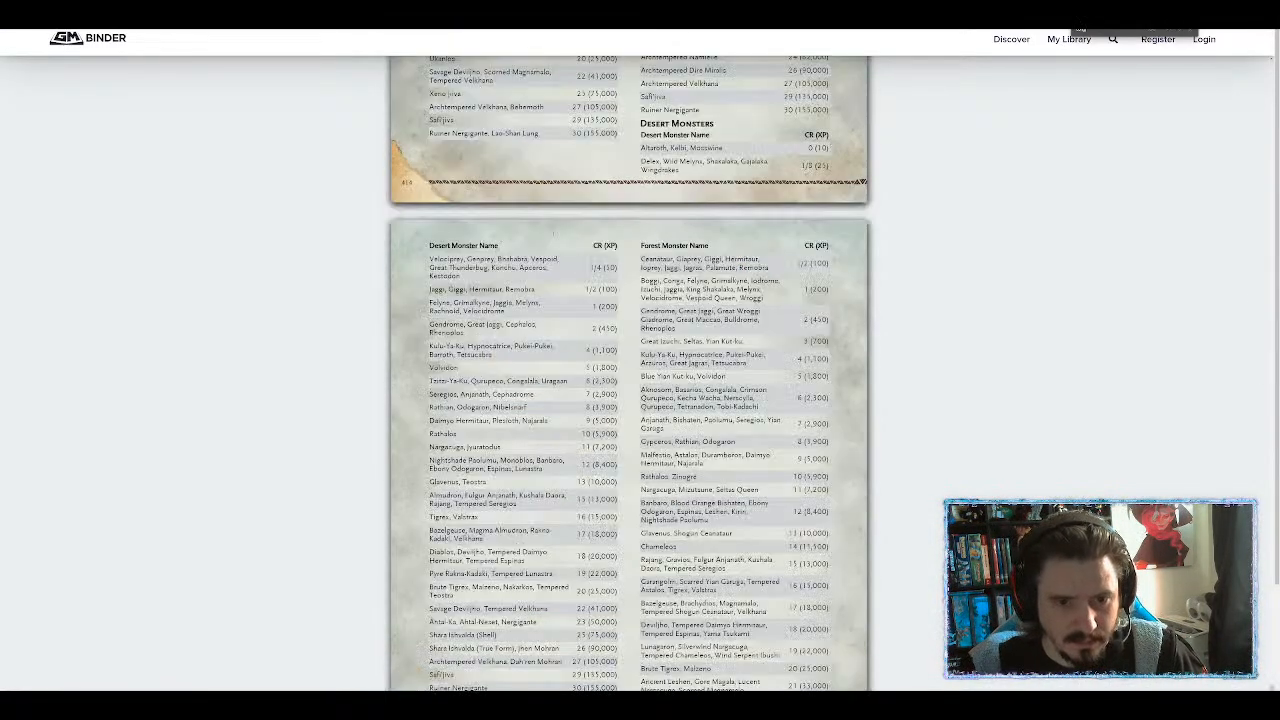
pyautogui.press('Return')
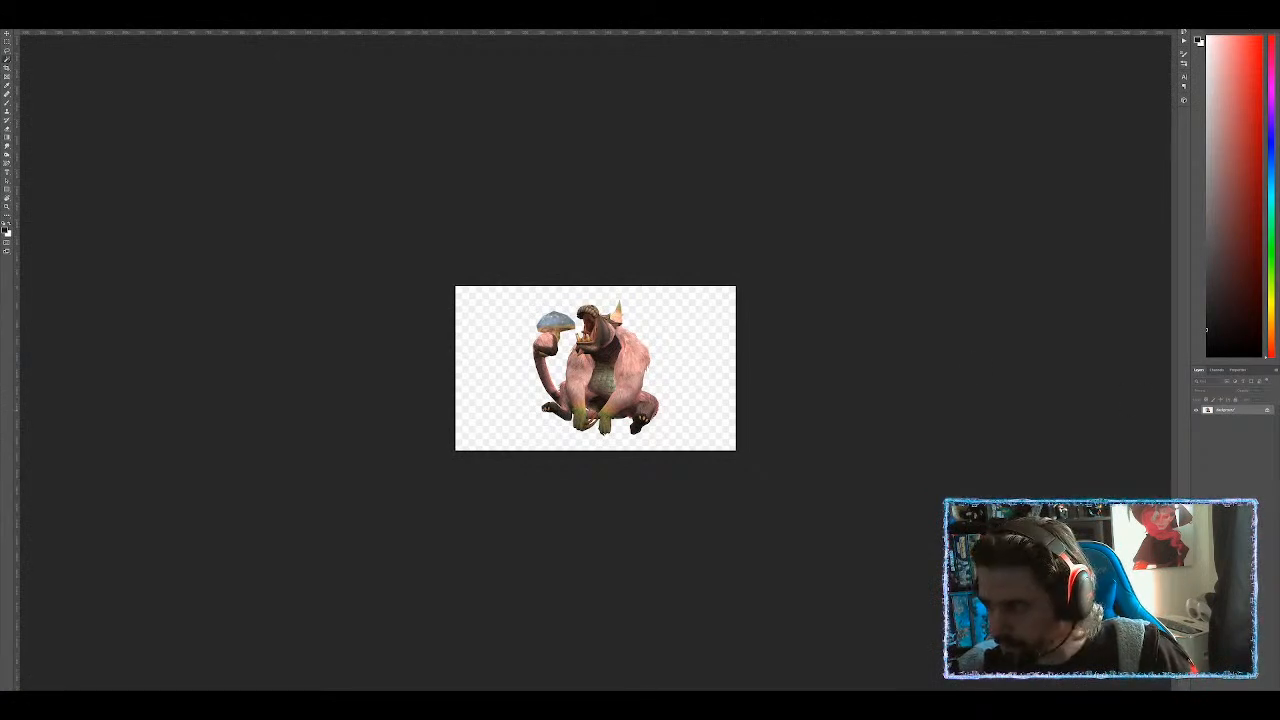
# Unlock the pink monster's Background layer into an editable Layer 0 and zoom in on it.
pyautogui.click(1267, 410)
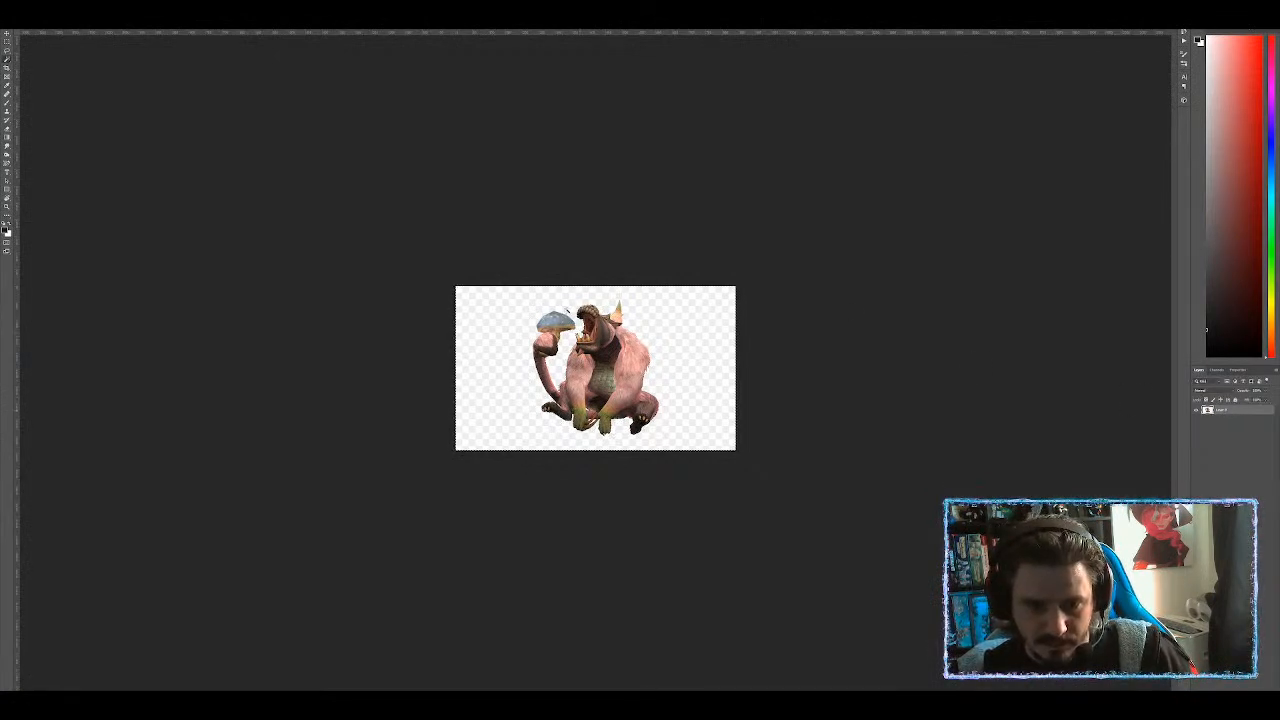
pyautogui.scroll(9, 670, 429)
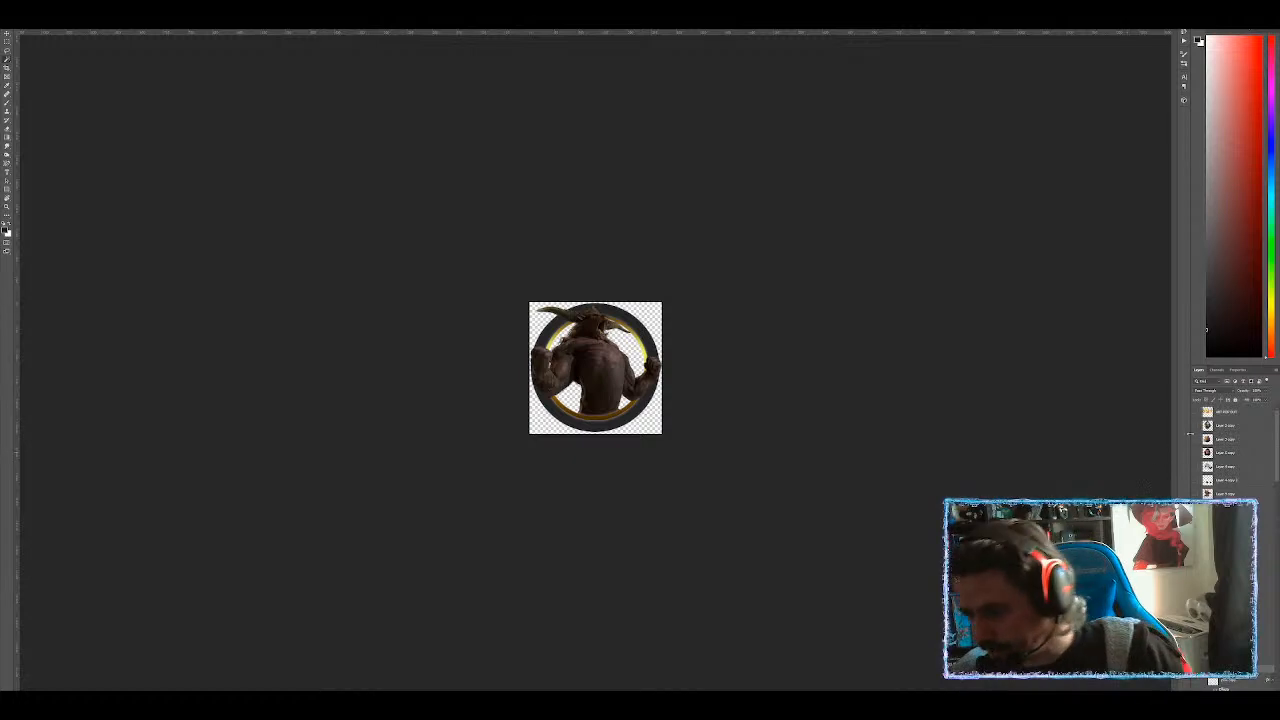
pyautogui.scroll(-3, 1232, 455)
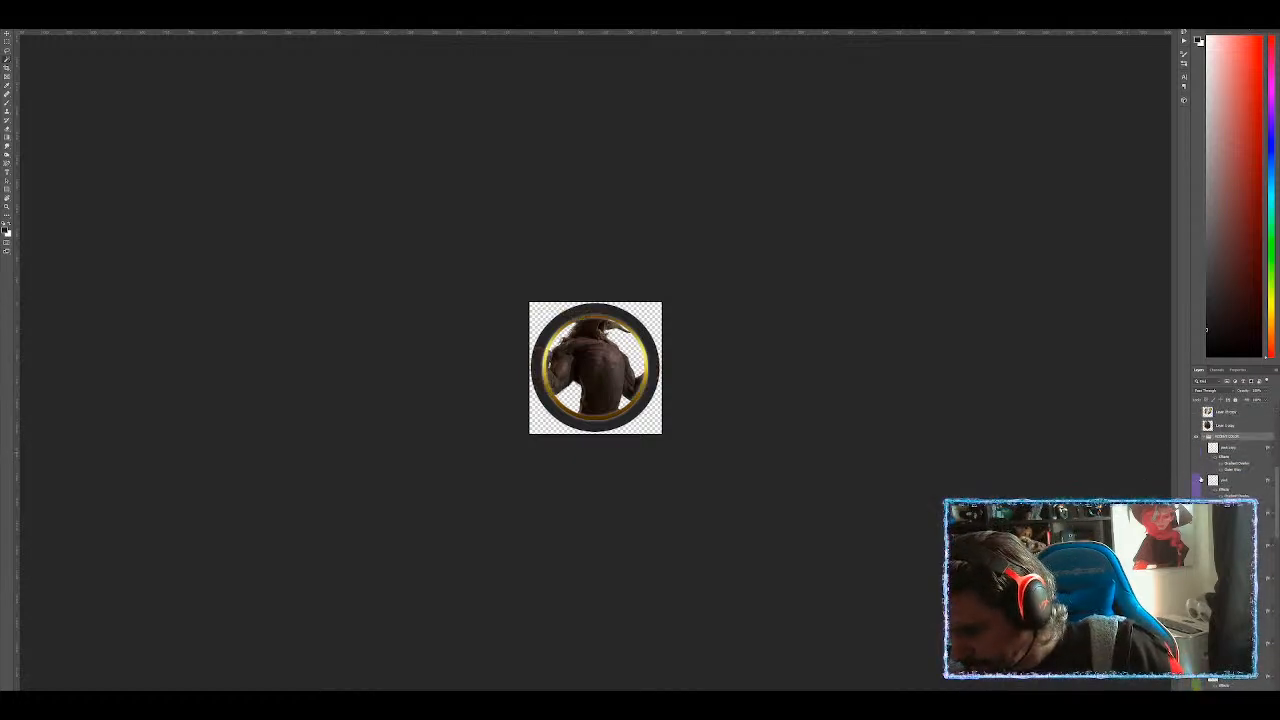
# Switch the token ring to the purple-pink colour and hide the old horned figure layer.
pyautogui.click(1197, 480)
pyautogui.scroll(-5, 1201, 479)
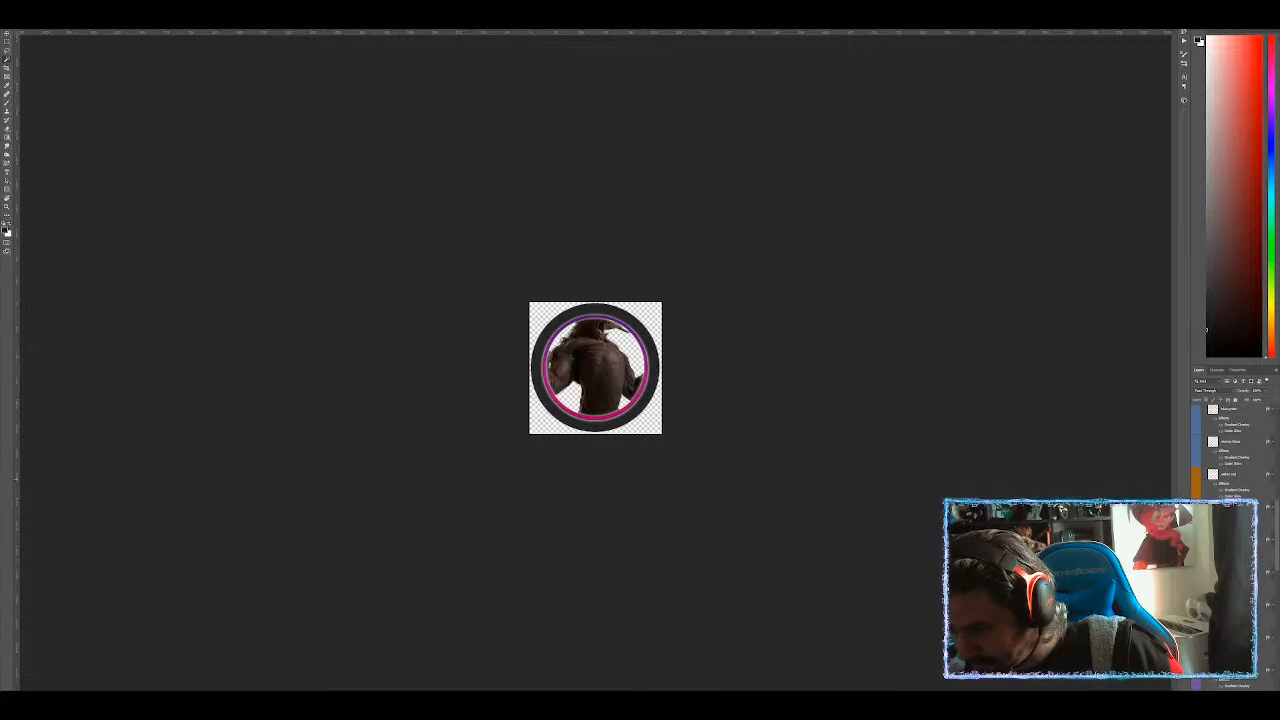
pyautogui.scroll(-2, 1230, 445)
pyautogui.scroll(-3, 1223, 463)
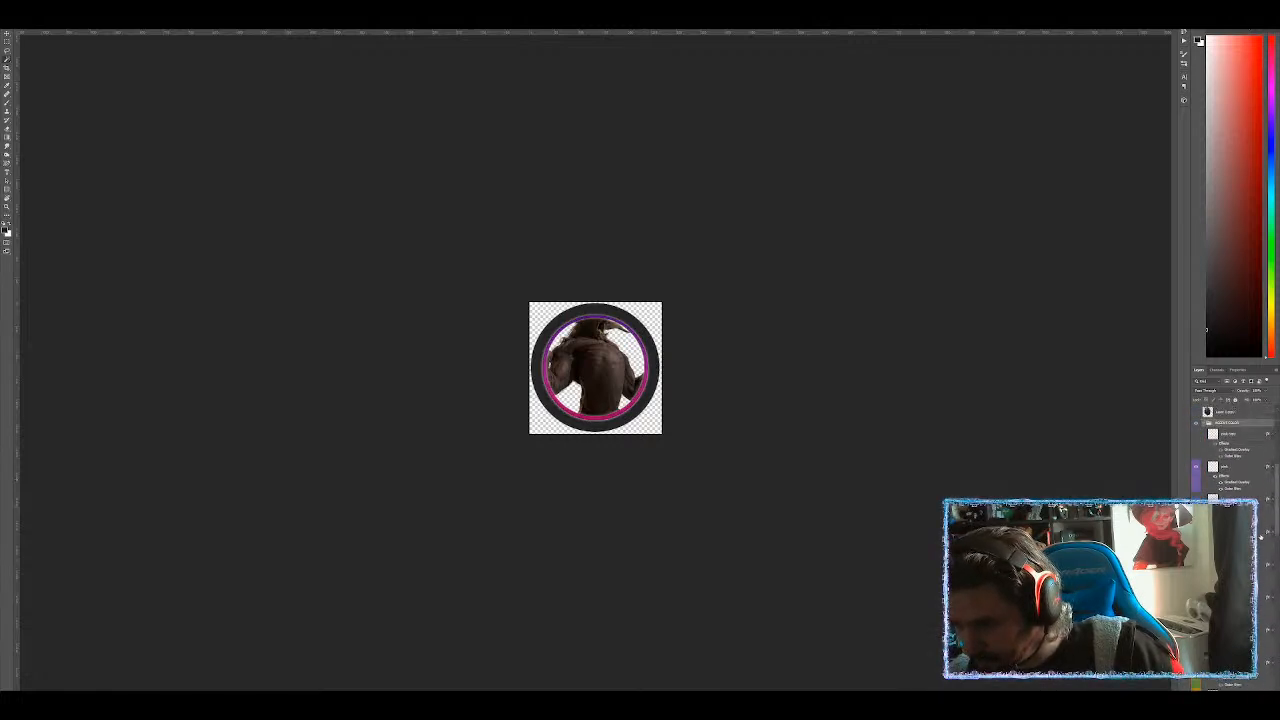
pyautogui.click(1204, 451)
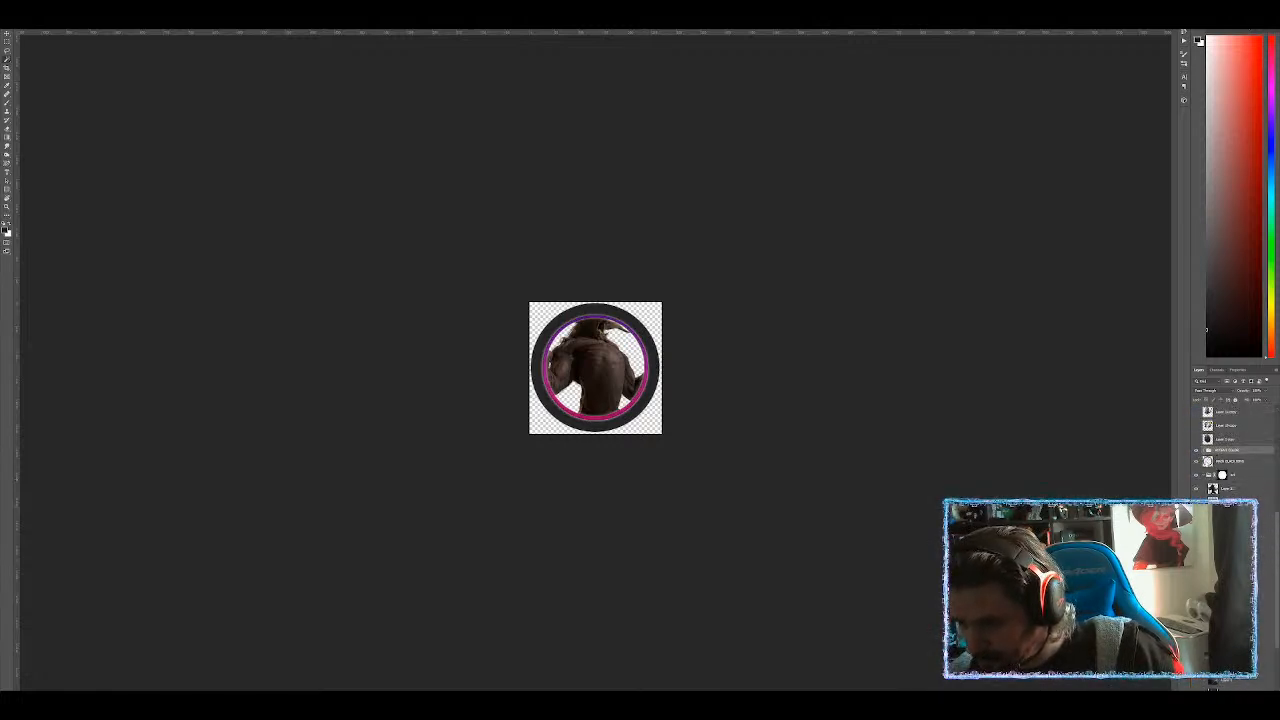
pyautogui.click(1231, 489)
pyautogui.click(1196, 489)
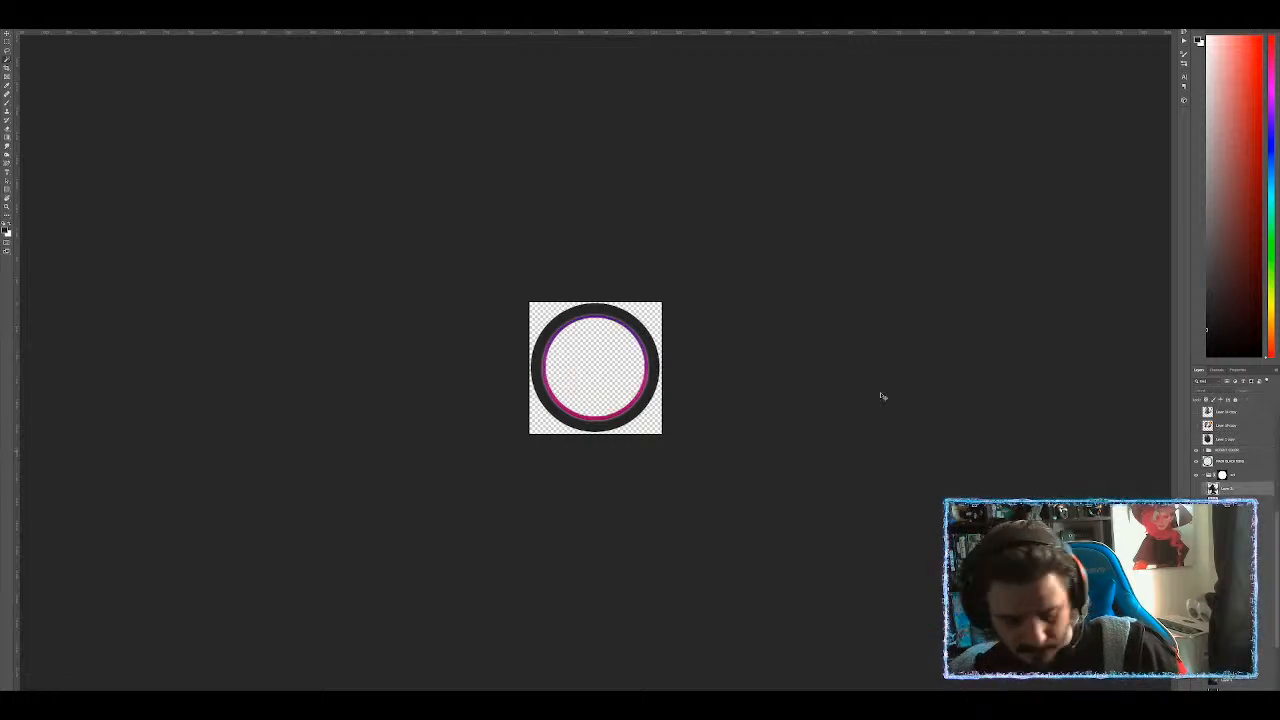
# Paste the pink monster into the token, scale it to fit, and layer it above the ring.
pyautogui.hotkey('ctrl', 'v')
pyautogui.hotkey('ctrl', 't')
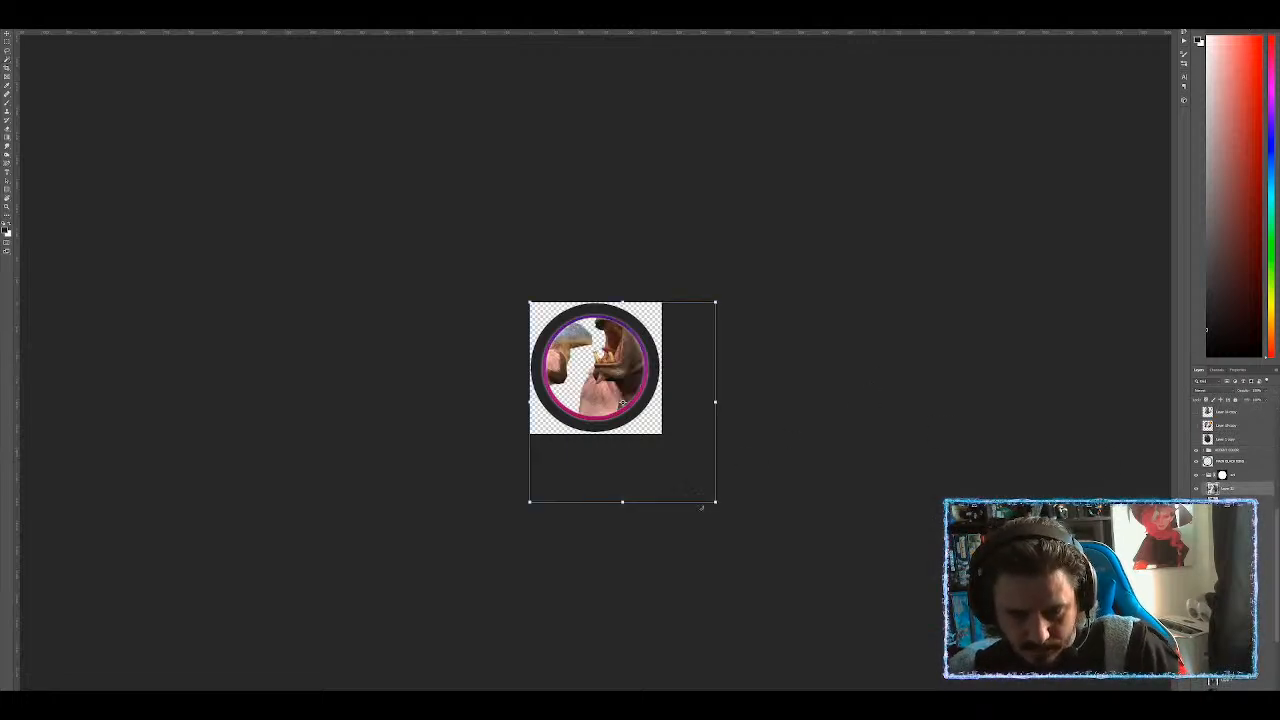
pyautogui.moveTo(715, 502); pyautogui.dragTo(641, 452)
pyautogui.moveTo(630, 415)
pyautogui.mouseDown()
pyautogui.moveTo(645, 403)
pyautogui.moveTo(640, 428)
pyautogui.moveTo(620, 413)
pyautogui.mouseUp()
pyautogui.press('Return')
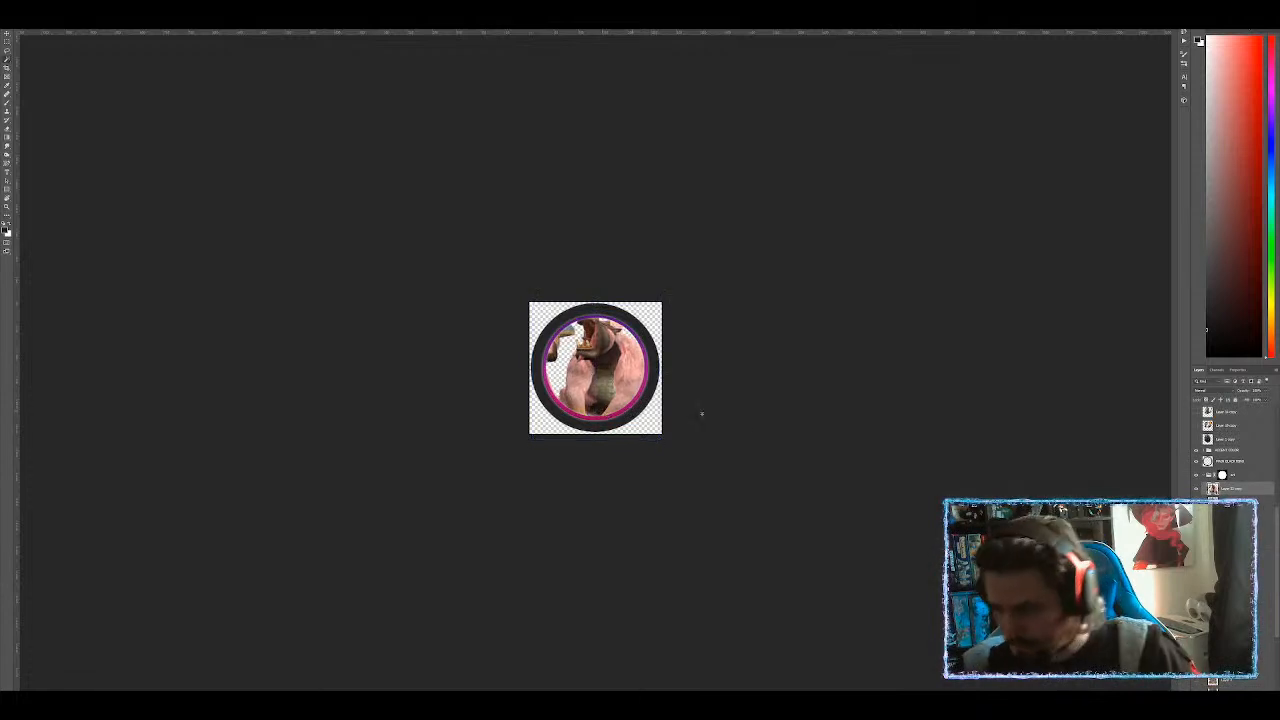
pyautogui.moveTo(1248, 494); pyautogui.dragTo(1231, 434)
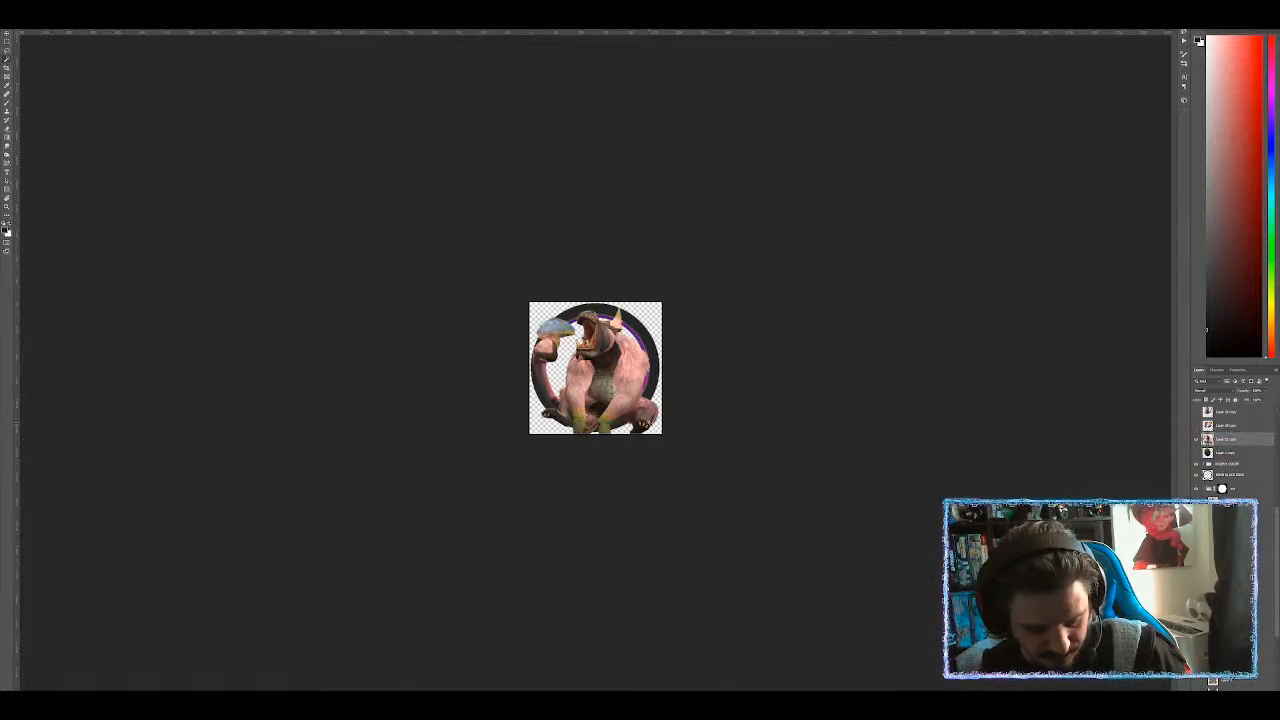
pyautogui.press('e')
pyautogui.moveTo(620, 460)
pyautogui.mouseDown()
pyautogui.moveTo(603, 463)
pyautogui.moveTo(649, 434)
pyautogui.moveTo(594, 457)
pyautogui.moveTo(502, 432)
pyautogui.mouseUp()
pyautogui.hotkey('ctrl', 'z')
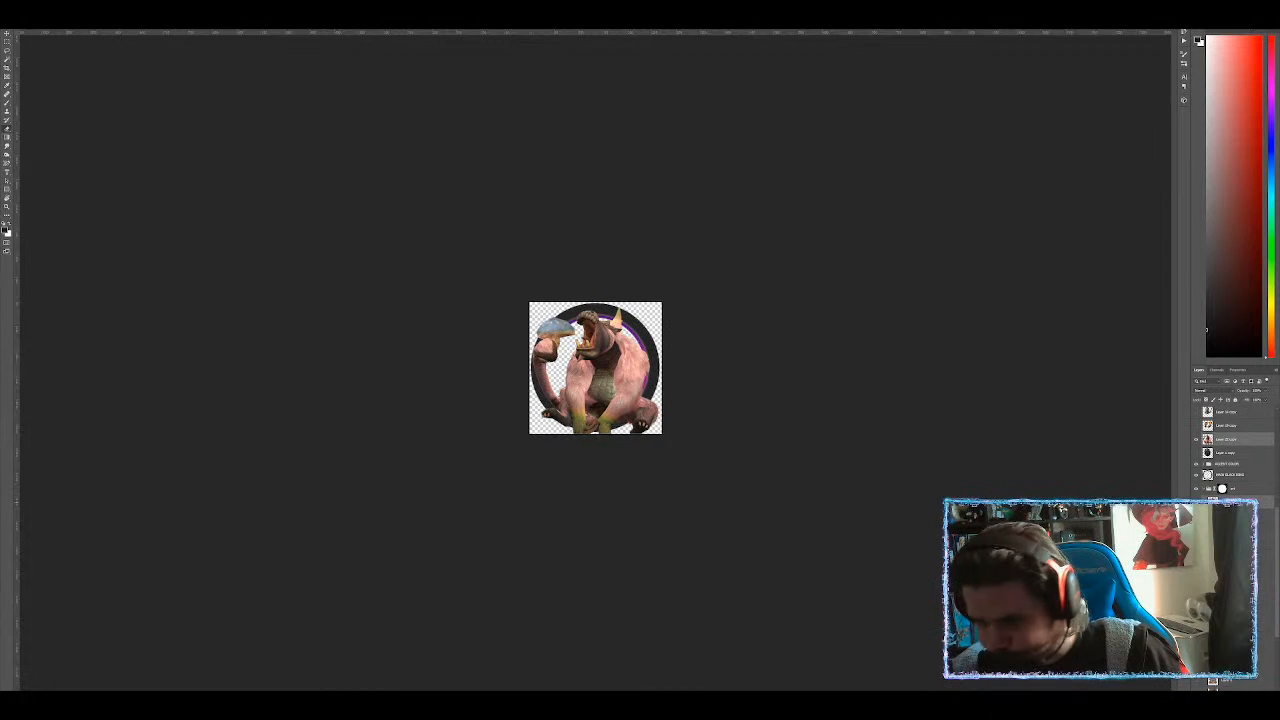
pyautogui.hotkey('ctrl', 't')
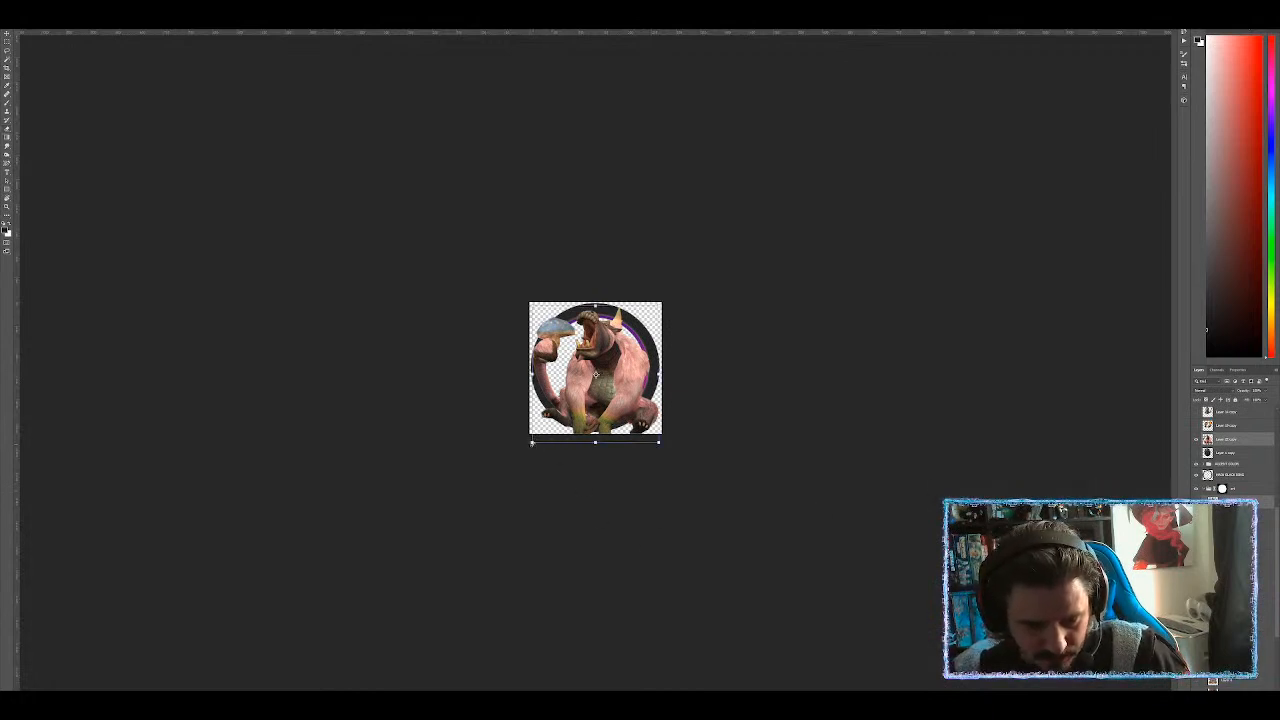
pyautogui.moveTo(532, 442); pyautogui.dragTo(538, 436)
pyautogui.press('Return')
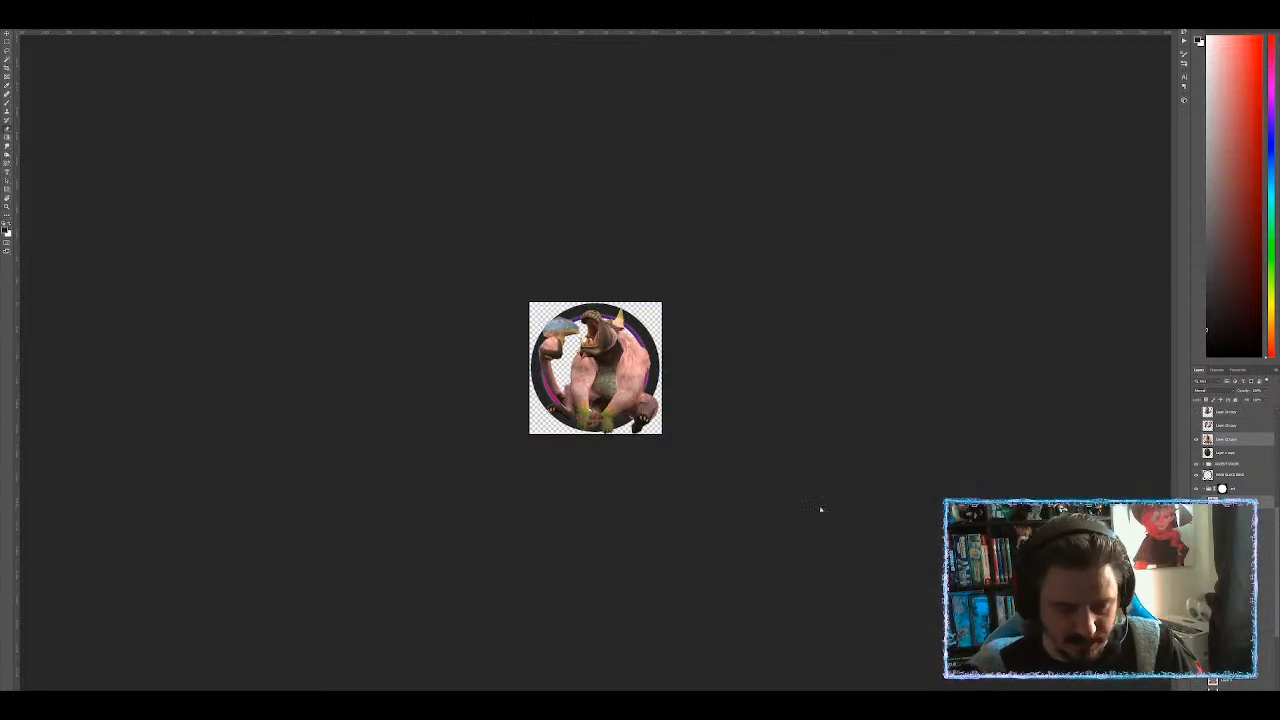
# Export the finished token via Save for Web as 'MH-conga'.
pyautogui.hotkey('ctrl', 'alt', 'shift', 's')
pyautogui.press('Return')
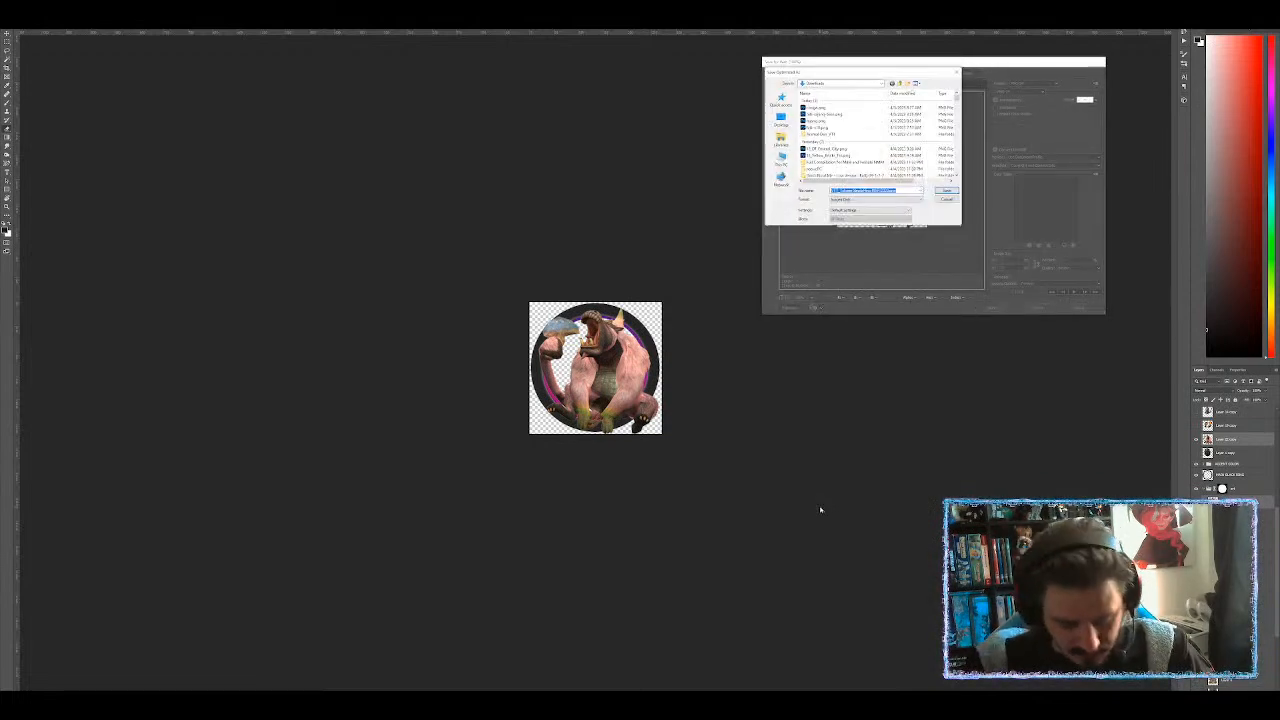
pyautogui.write('MH-conga')
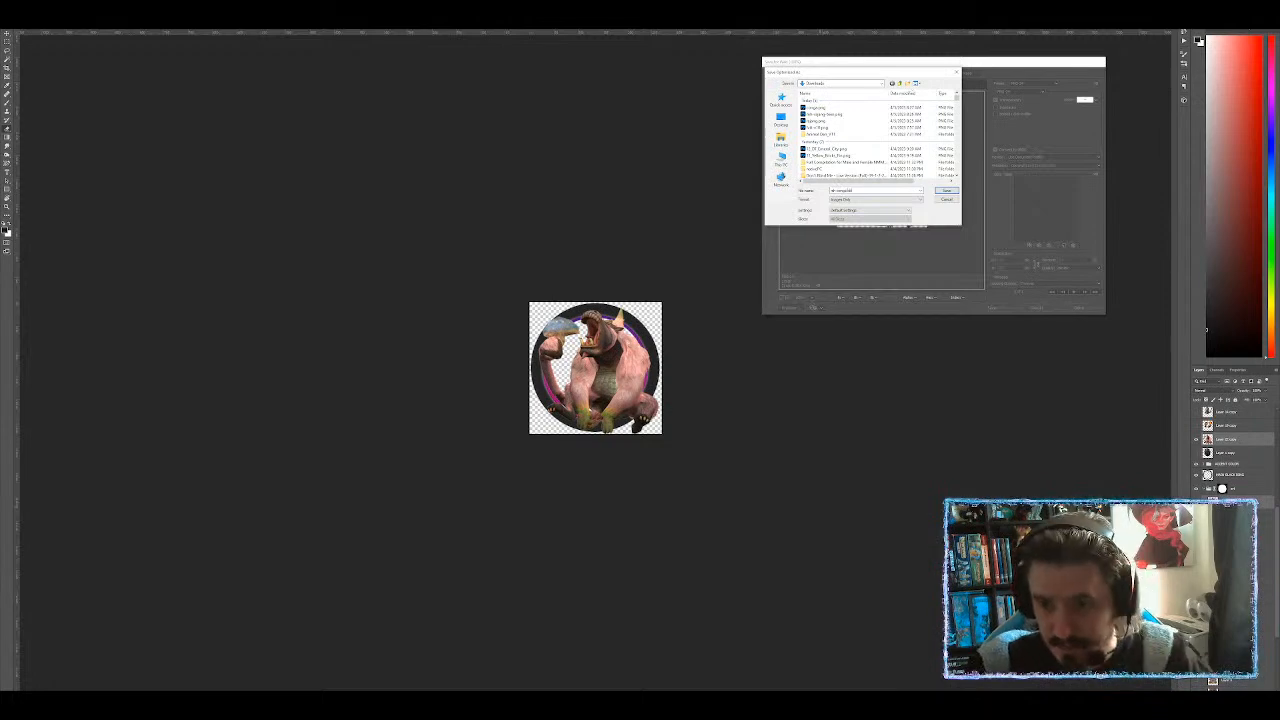
pyautogui.press('Return')
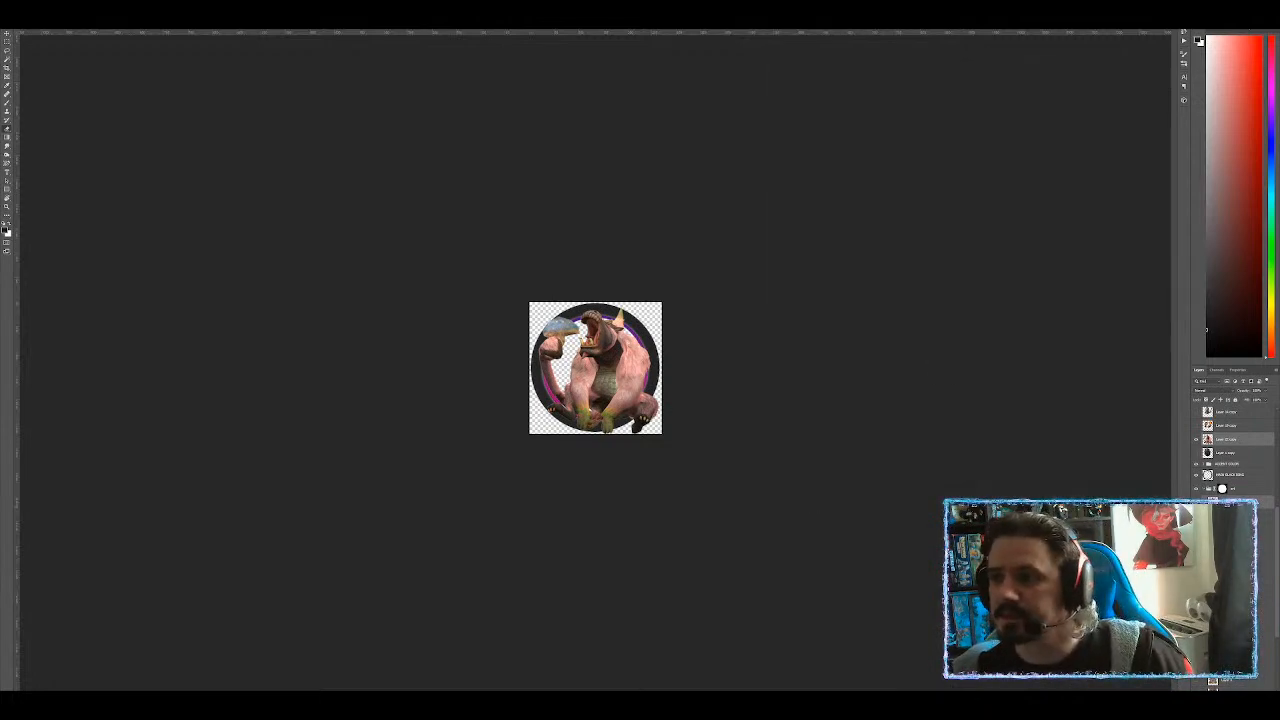
pyautogui.hotkey('alt', 'Tab')
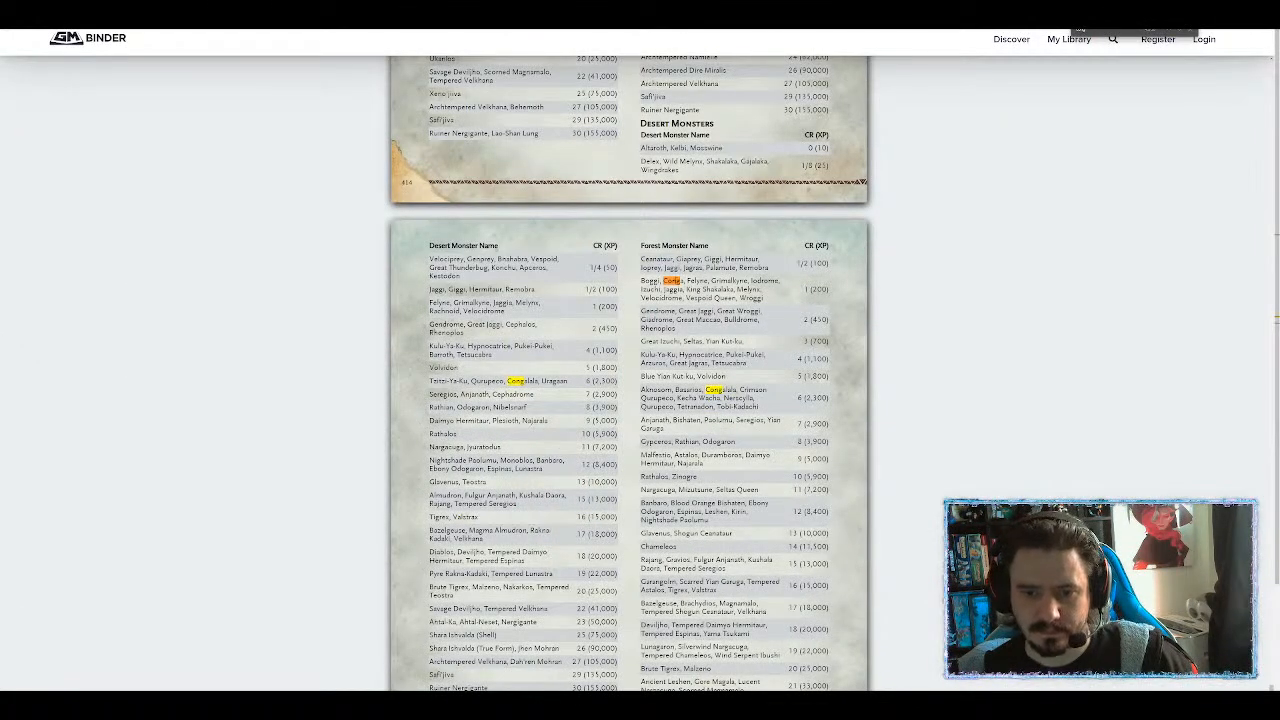
# Step through the 'cong' matches until the Conga & Congalala page appears.
pyautogui.click(1180, 31)
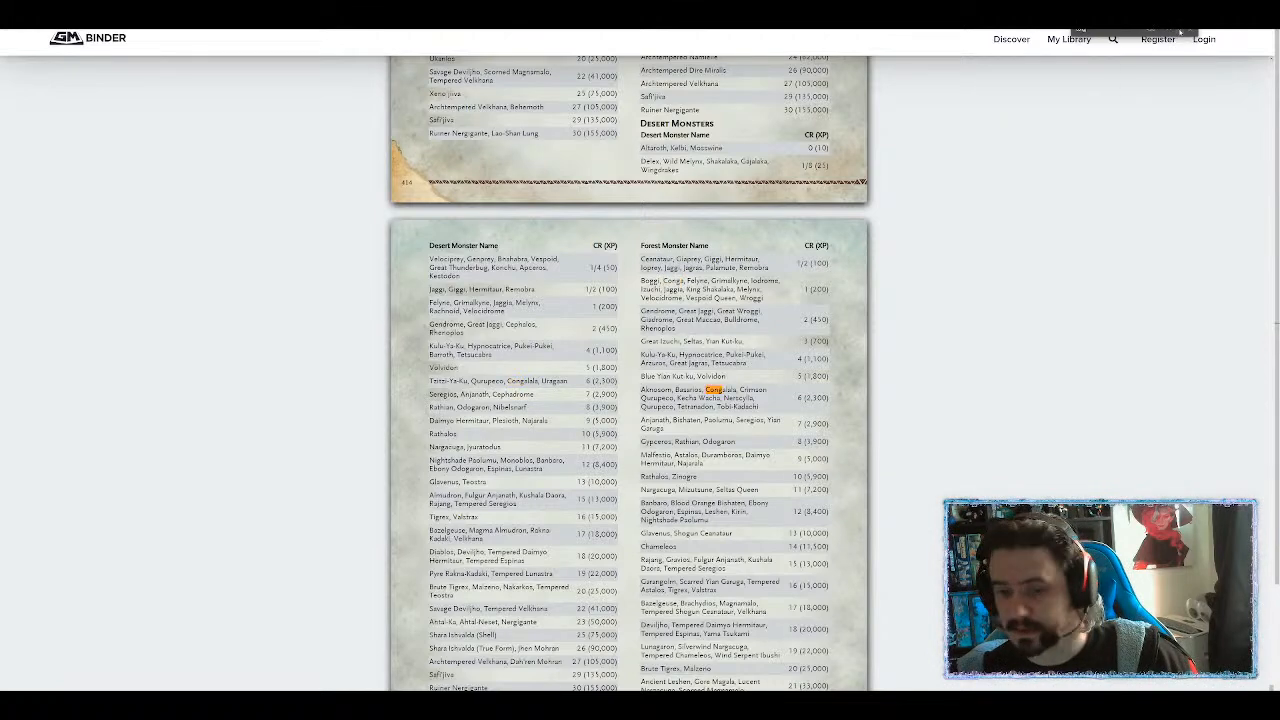
pyautogui.click(1180, 31)
pyautogui.click(1180, 31)
pyautogui.click(1180, 31)
pyautogui.click(1180, 31)
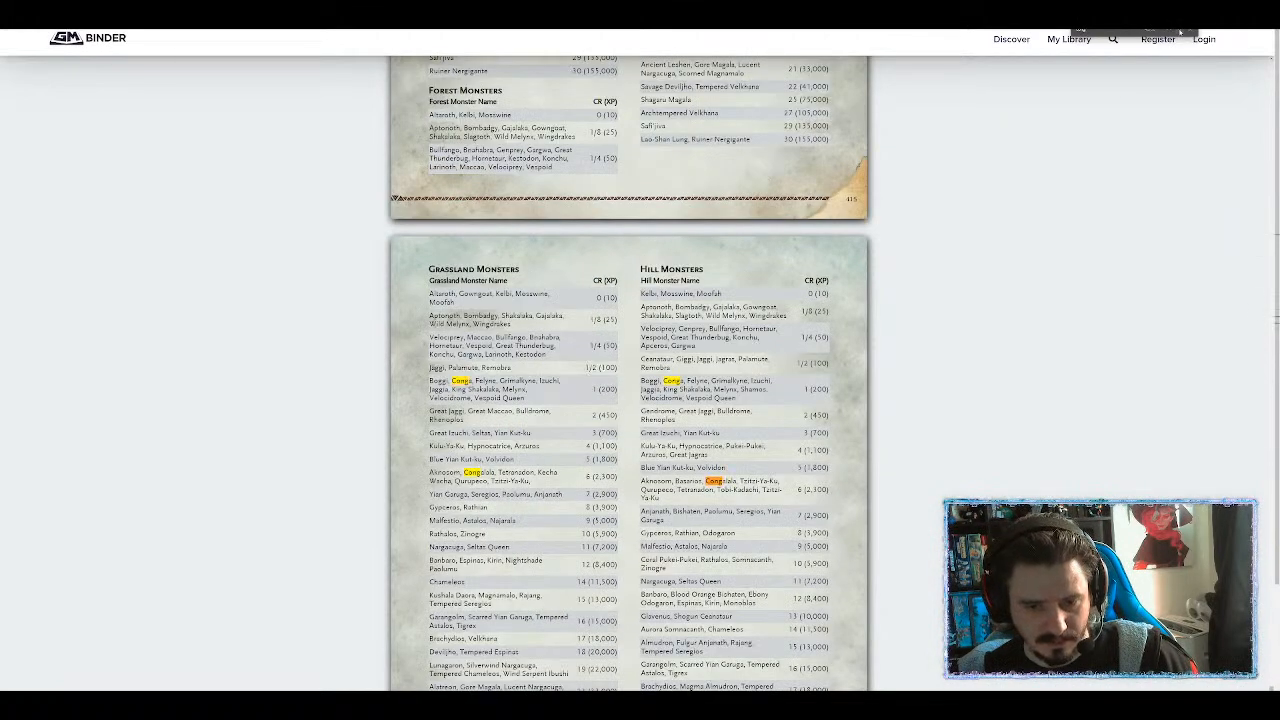
pyautogui.click(1180, 31)
pyautogui.click(1180, 31)
pyautogui.click(1180, 31)
pyautogui.click(1180, 31)
pyautogui.click(1180, 31)
pyautogui.click(1180, 31)
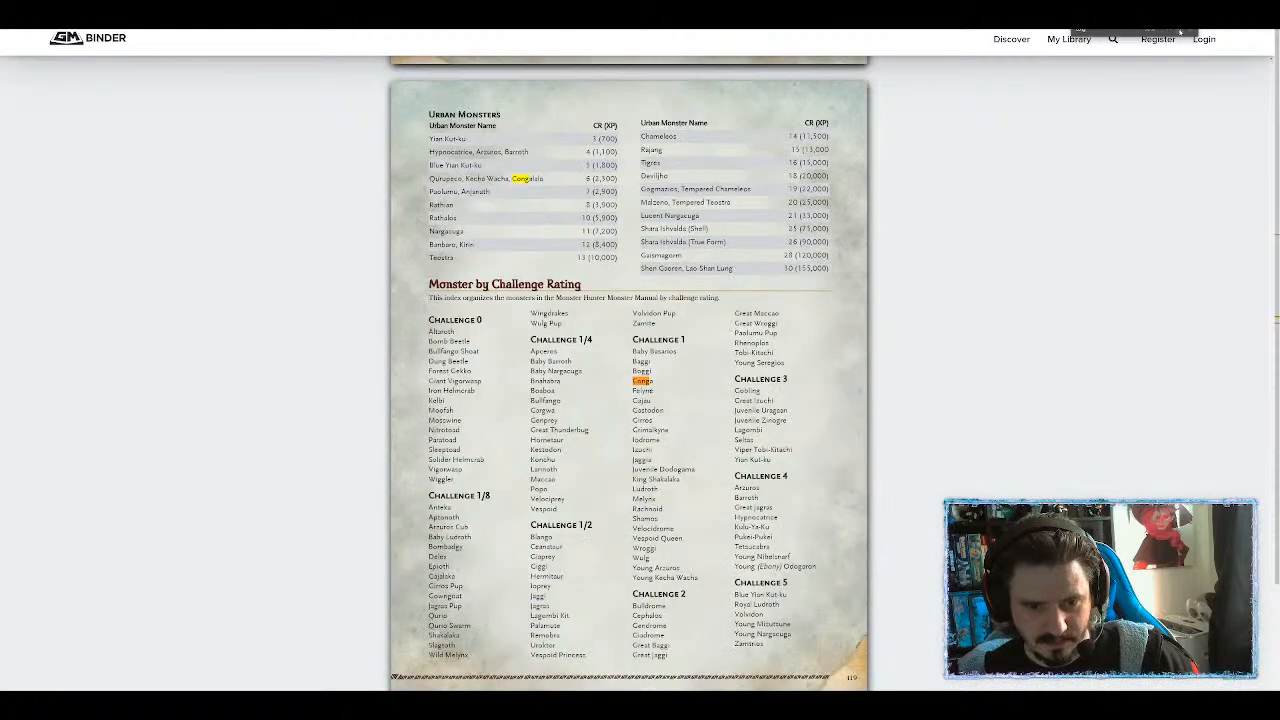
pyautogui.click(1180, 31)
pyautogui.click(1180, 31)
pyautogui.click(1180, 31)
pyautogui.click(1180, 31)
pyautogui.click(1180, 31)
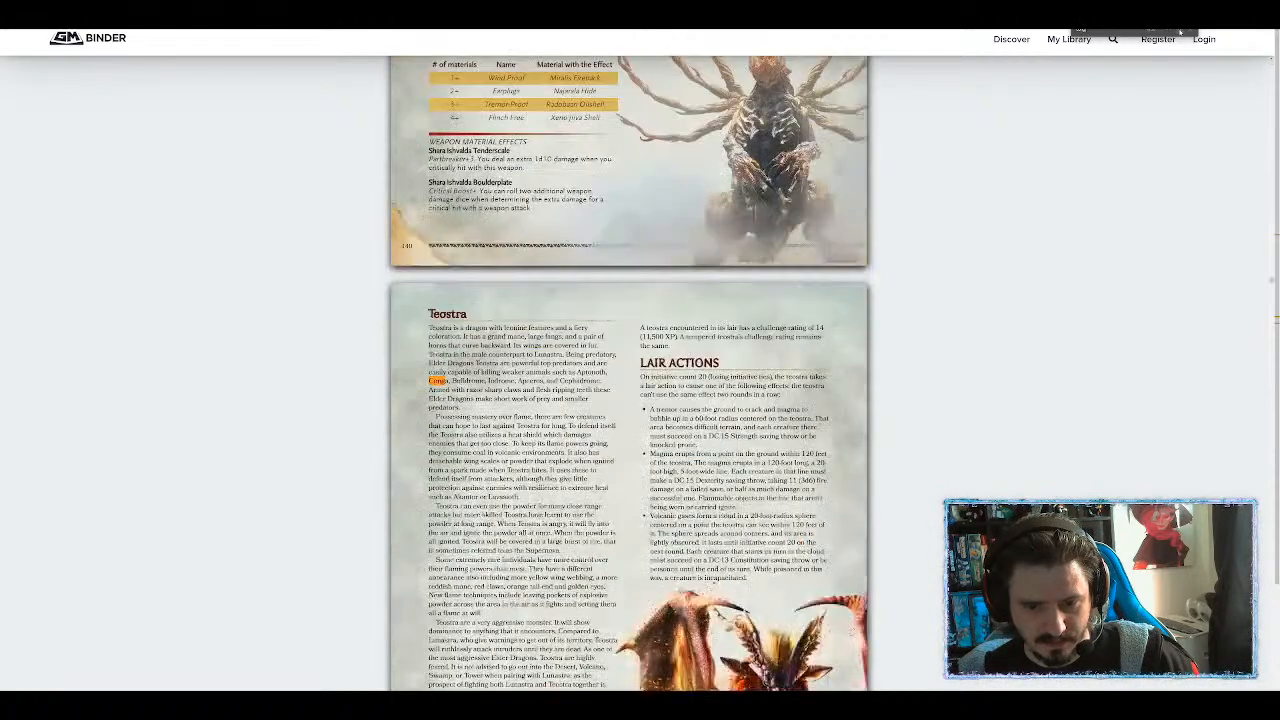
pyautogui.click(1180, 31)
pyautogui.click(1180, 31)
pyautogui.click(1180, 31)
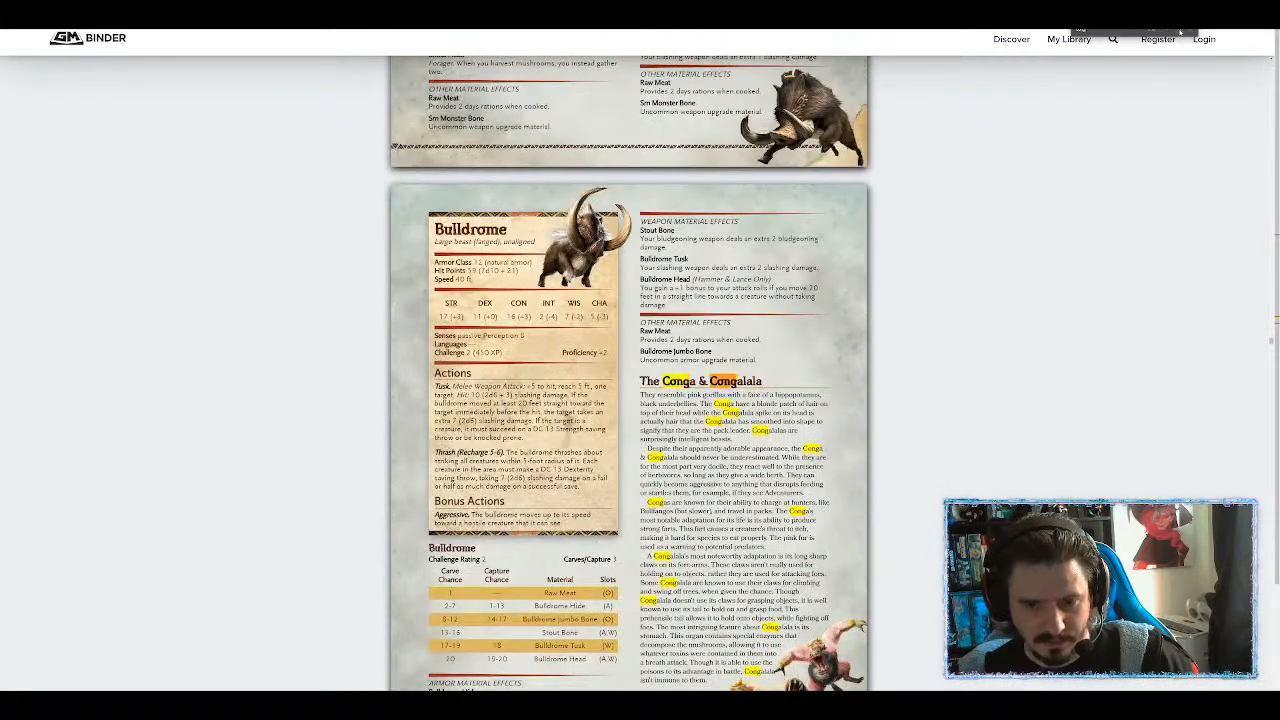
# Select the whole Conga stat block text.
pyautogui.scroll(-13, 855, 232)
pyautogui.scroll(4, 627, 243)
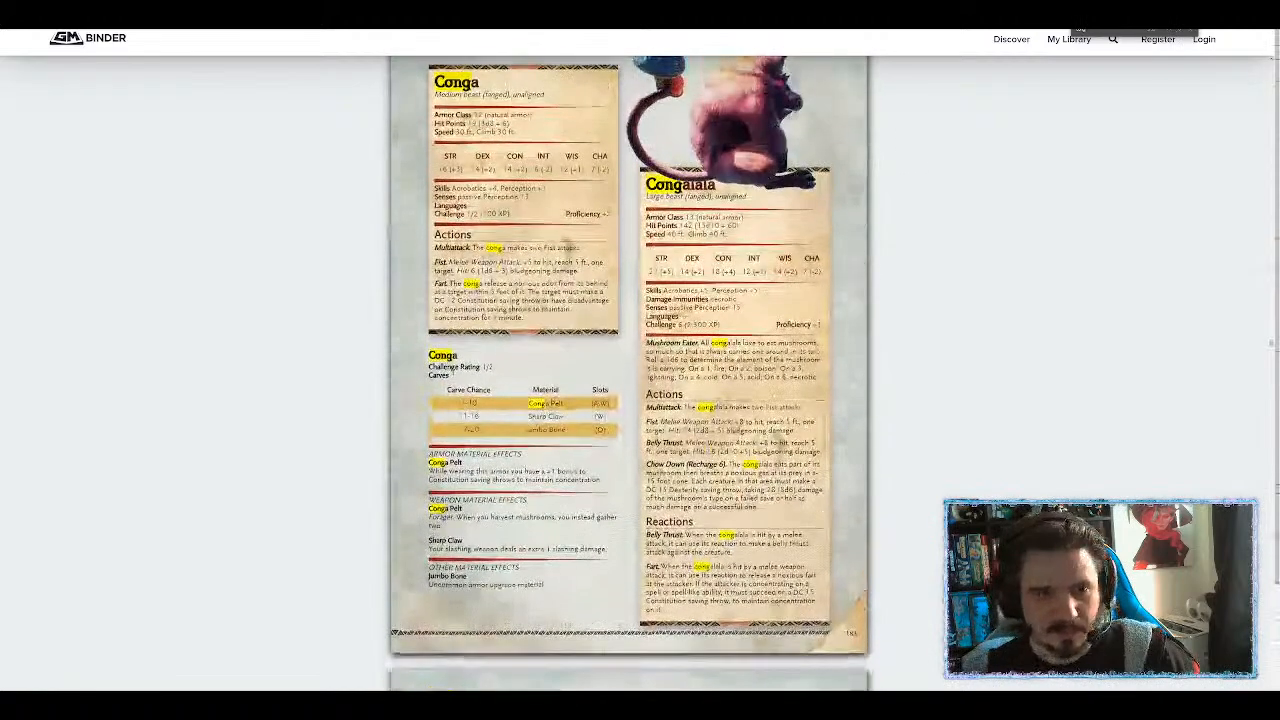
pyautogui.moveTo(436, 272); pyautogui.dragTo(563, 506)
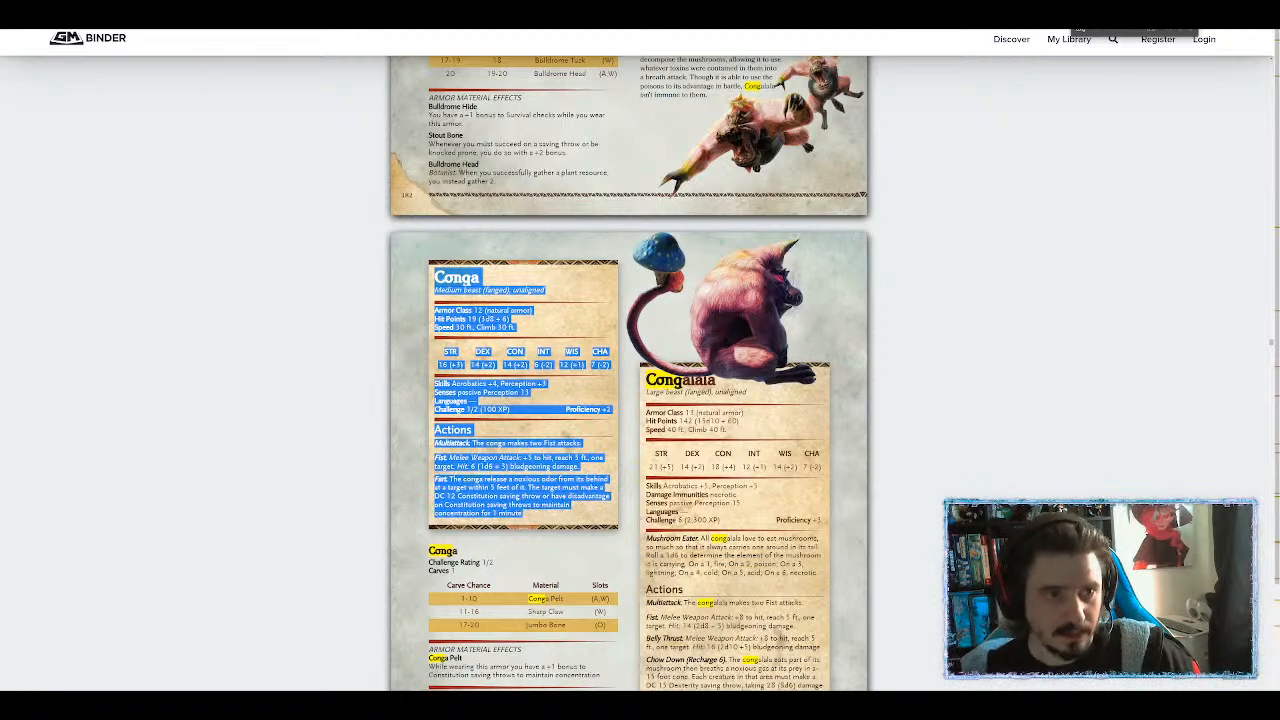
pyautogui.click(1100, 16)
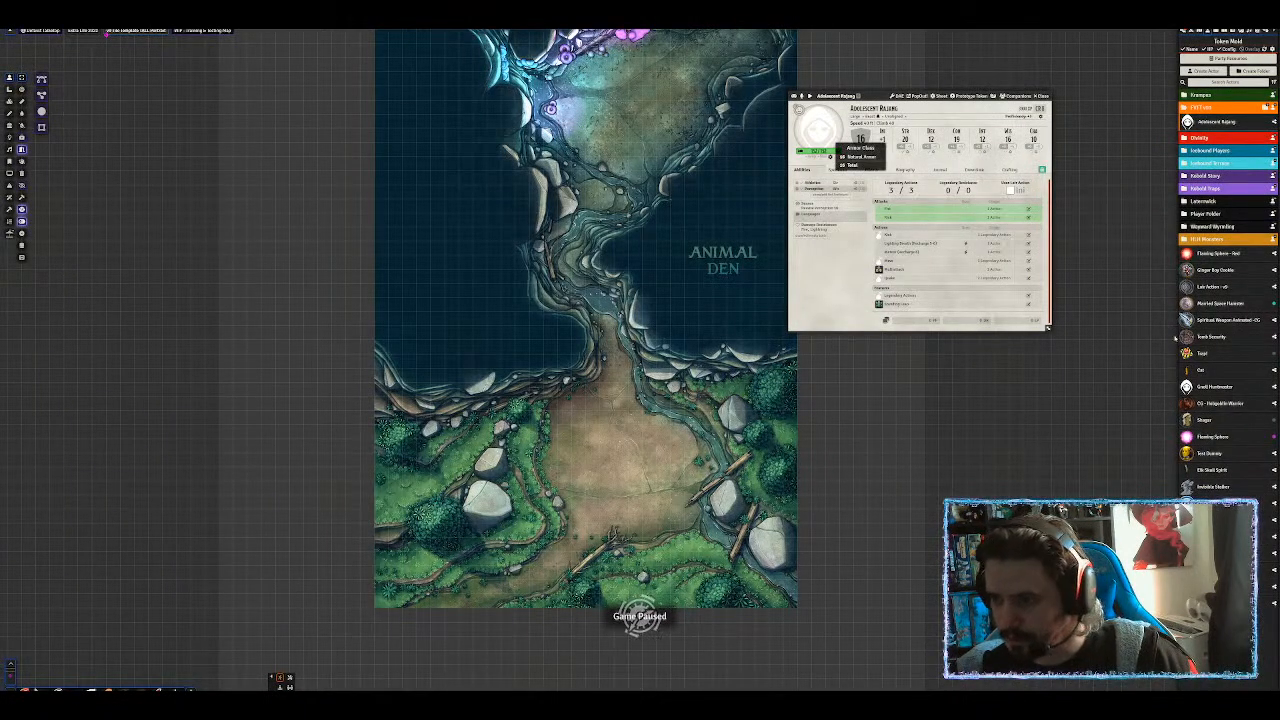
# Open the Statblock Importer and choose the destination folder for the import.
pyautogui.click(1228, 640)
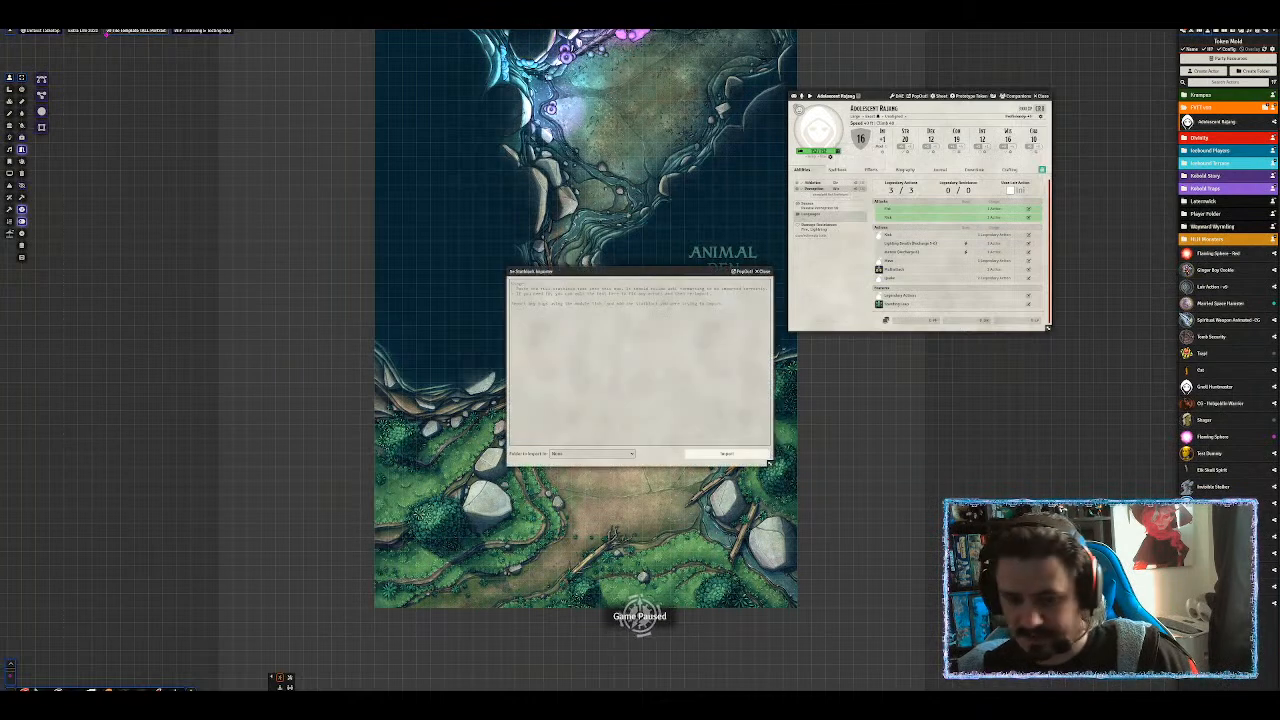
pyautogui.click(584, 454)
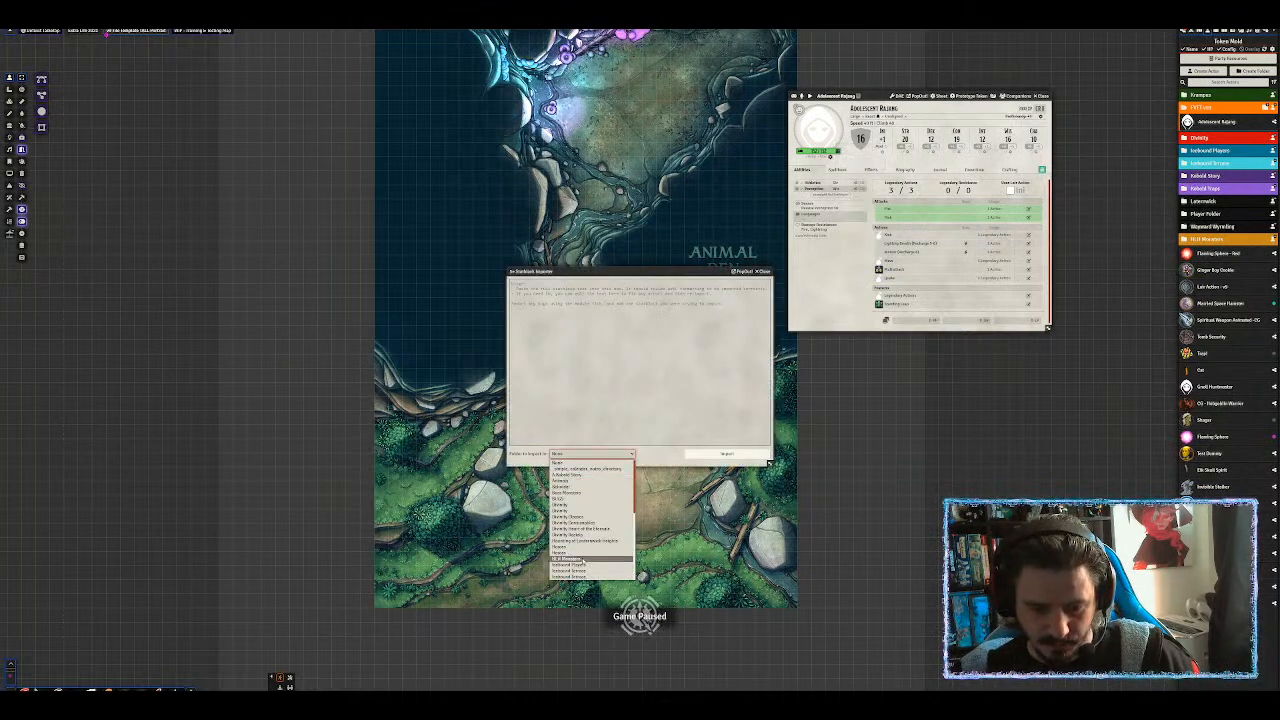
pyautogui.scroll(-5, 580, 560)
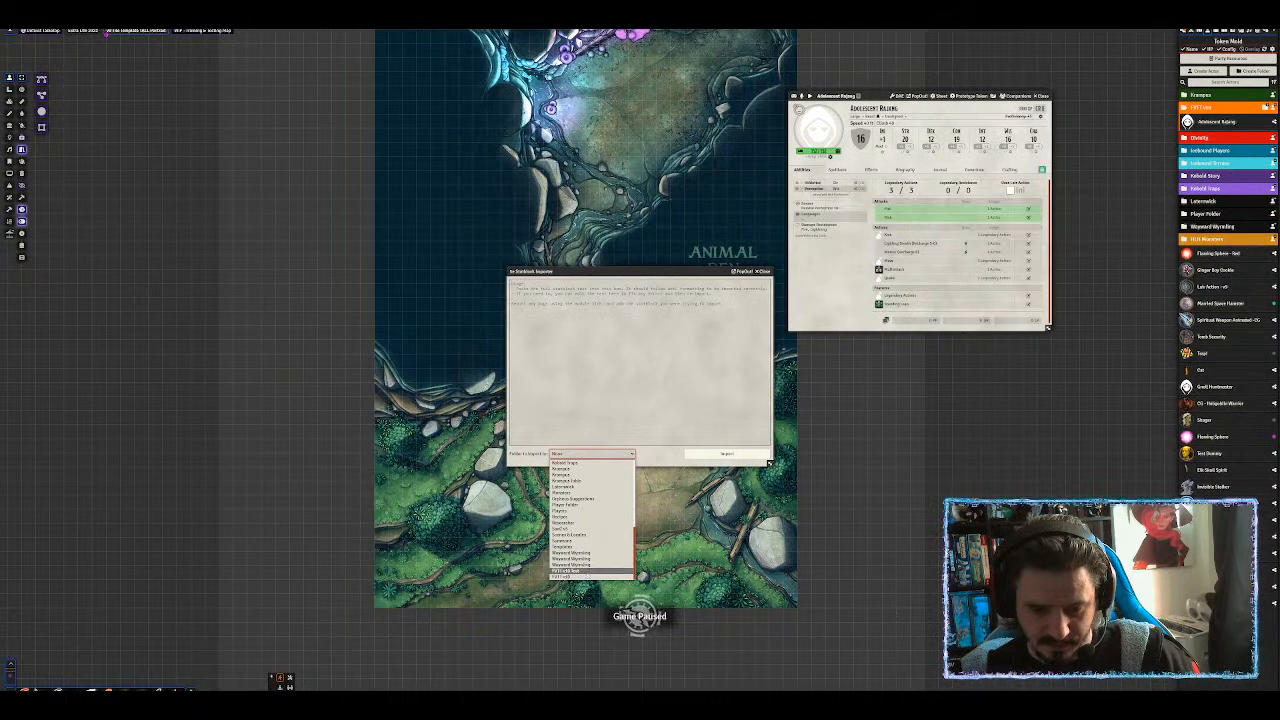
pyautogui.click(587, 571)
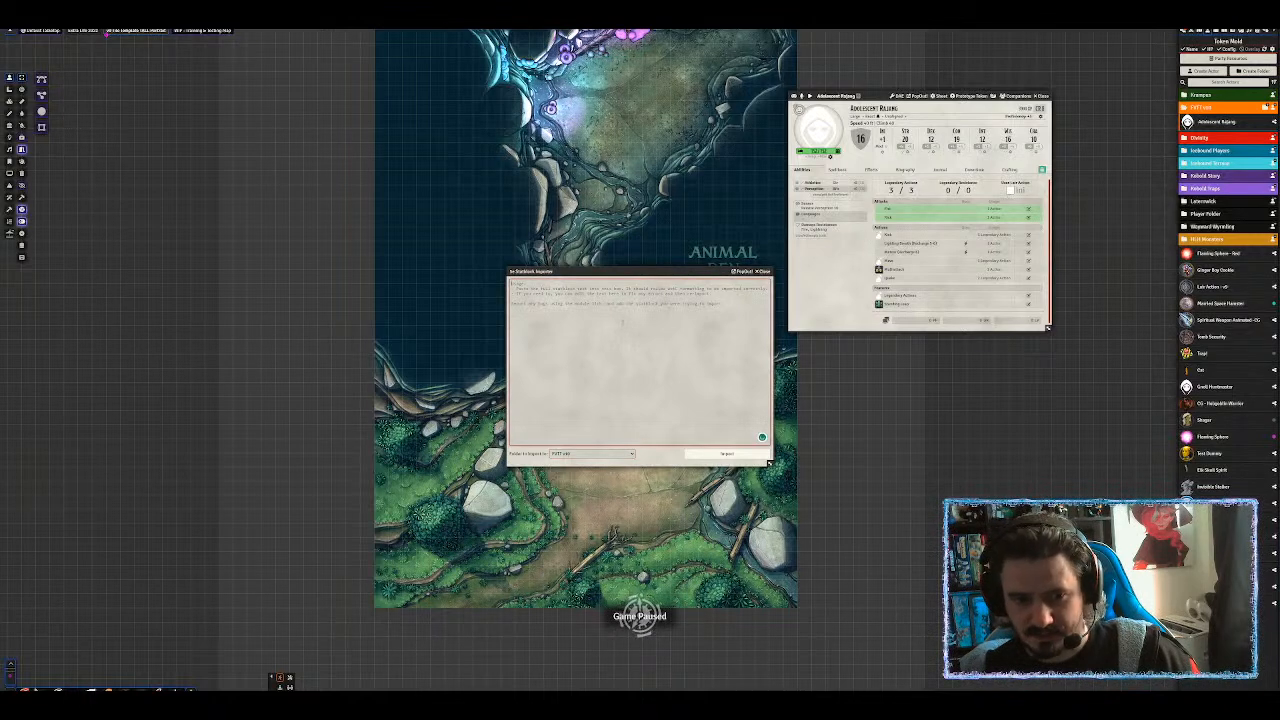
# Paste and import the Conga statblock, close the importer, and browse assets for its portrait.
pyautogui.hotkey('ctrl', 'v')
pyautogui.click(722, 456)
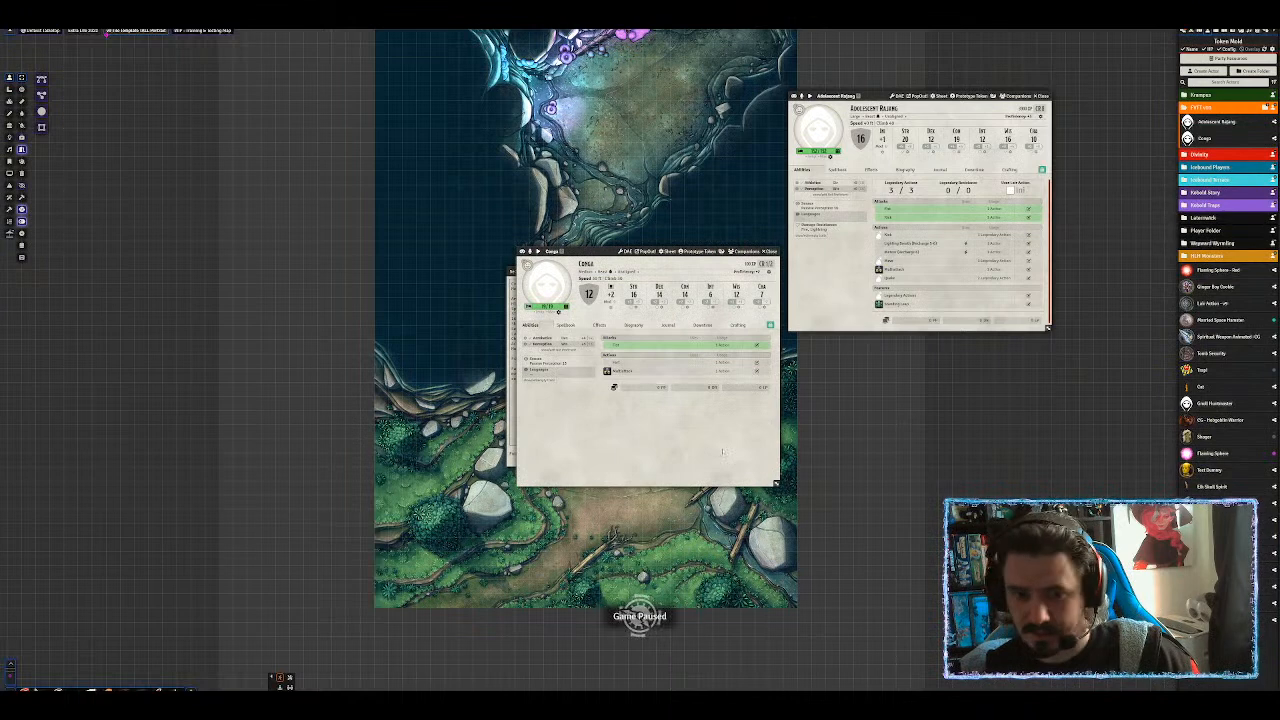
pyautogui.moveTo(570, 251); pyautogui.dragTo(608, 84)
pyautogui.click(763, 271)
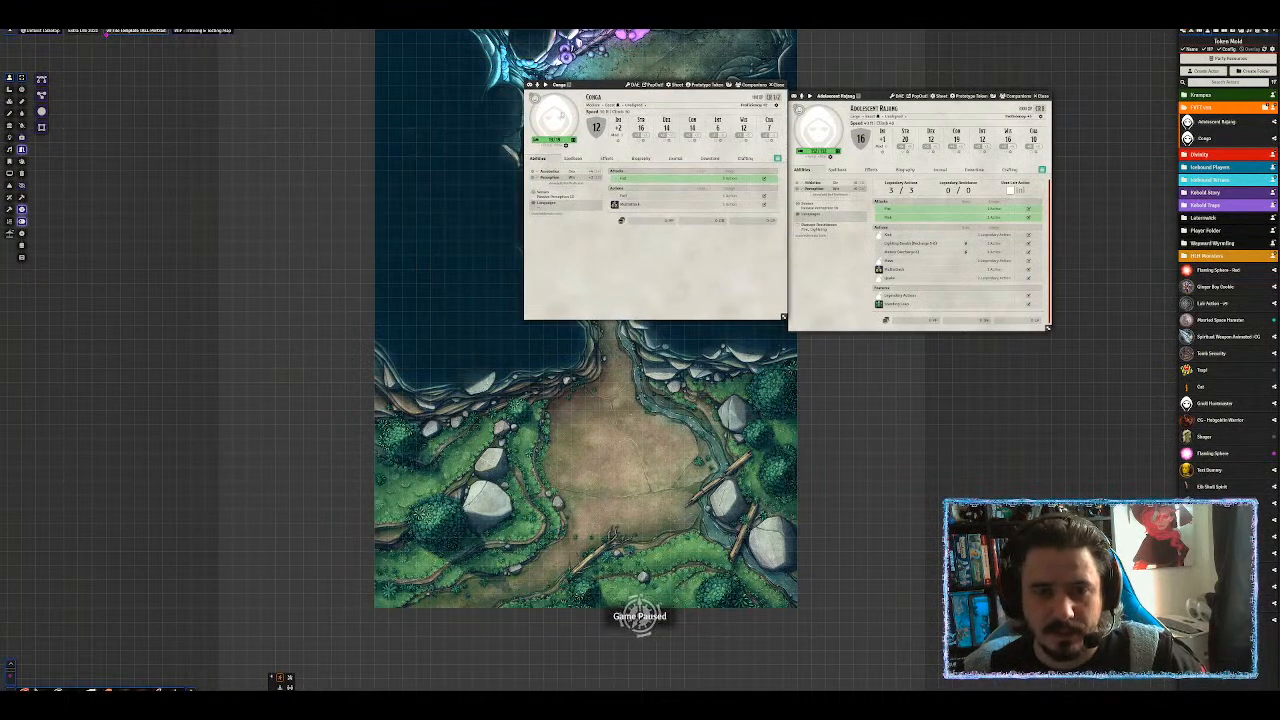
pyautogui.click(561, 115)
pyautogui.click(672, 109)
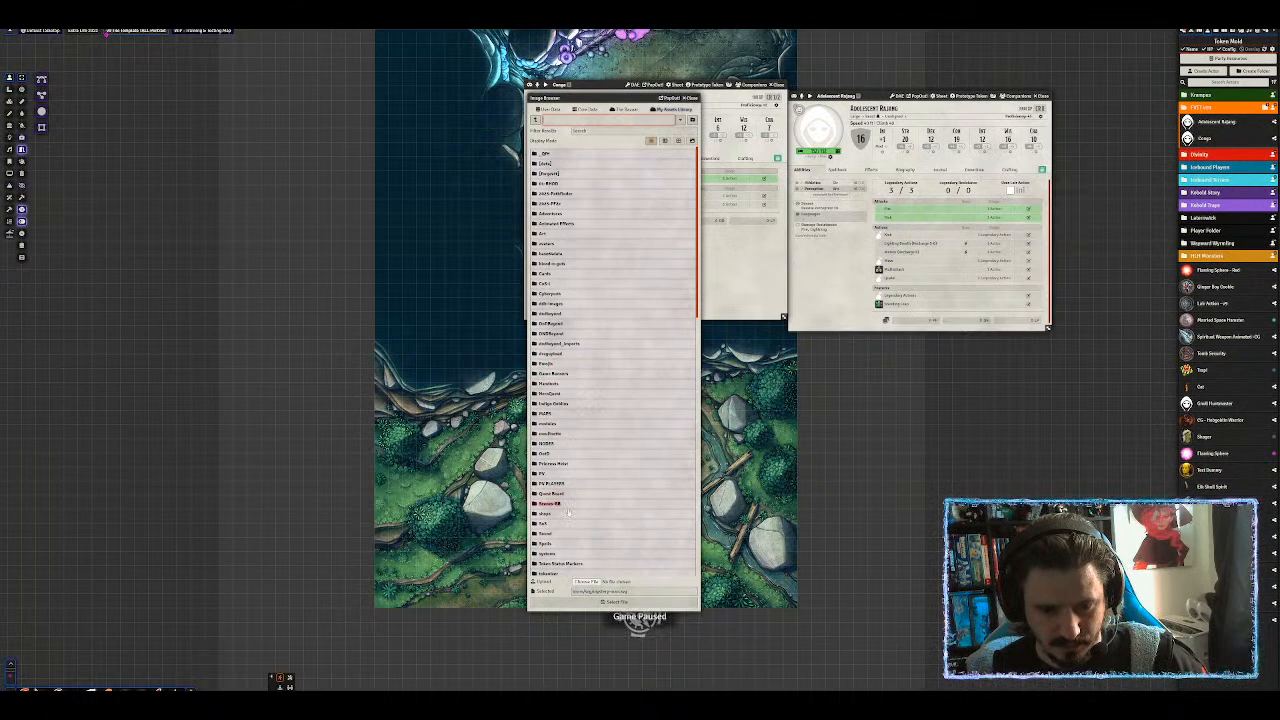
# Upload the ogre image into Tokens > Monster Hunter and set it as Conga's portrait.
pyautogui.scroll(-3, 550, 500)
pyautogui.click(546, 455)
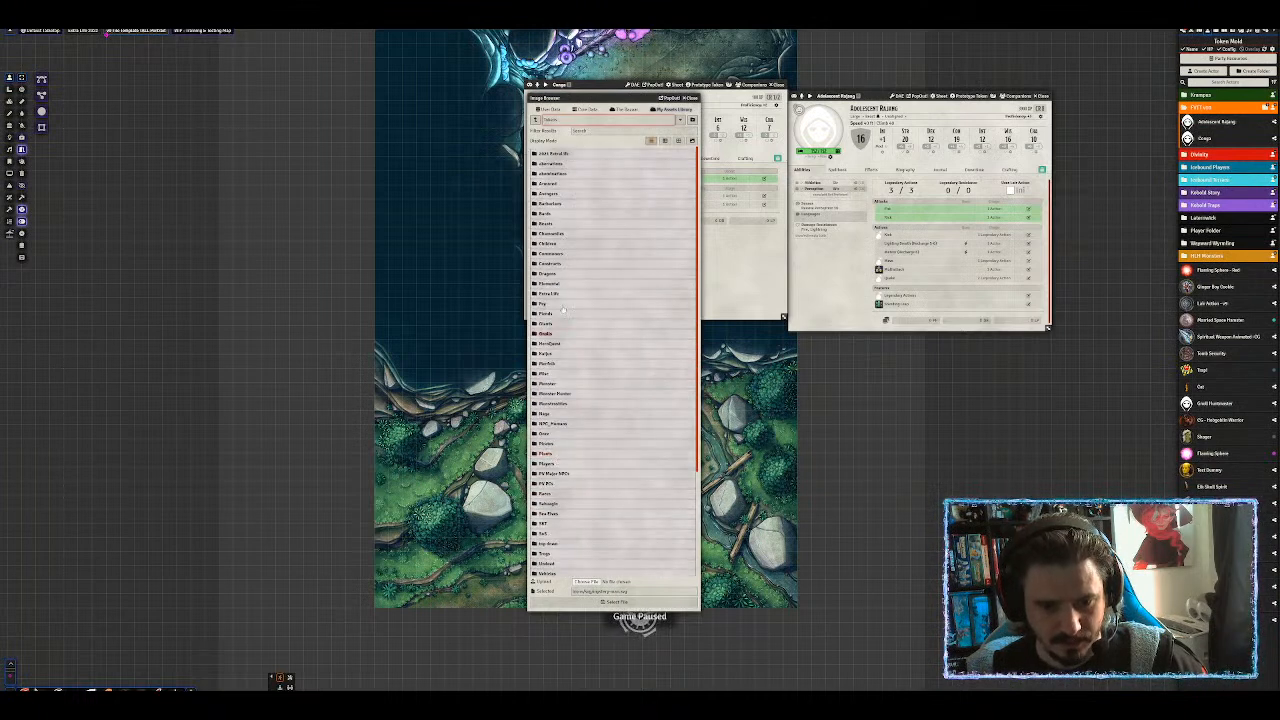
pyautogui.click(555, 393)
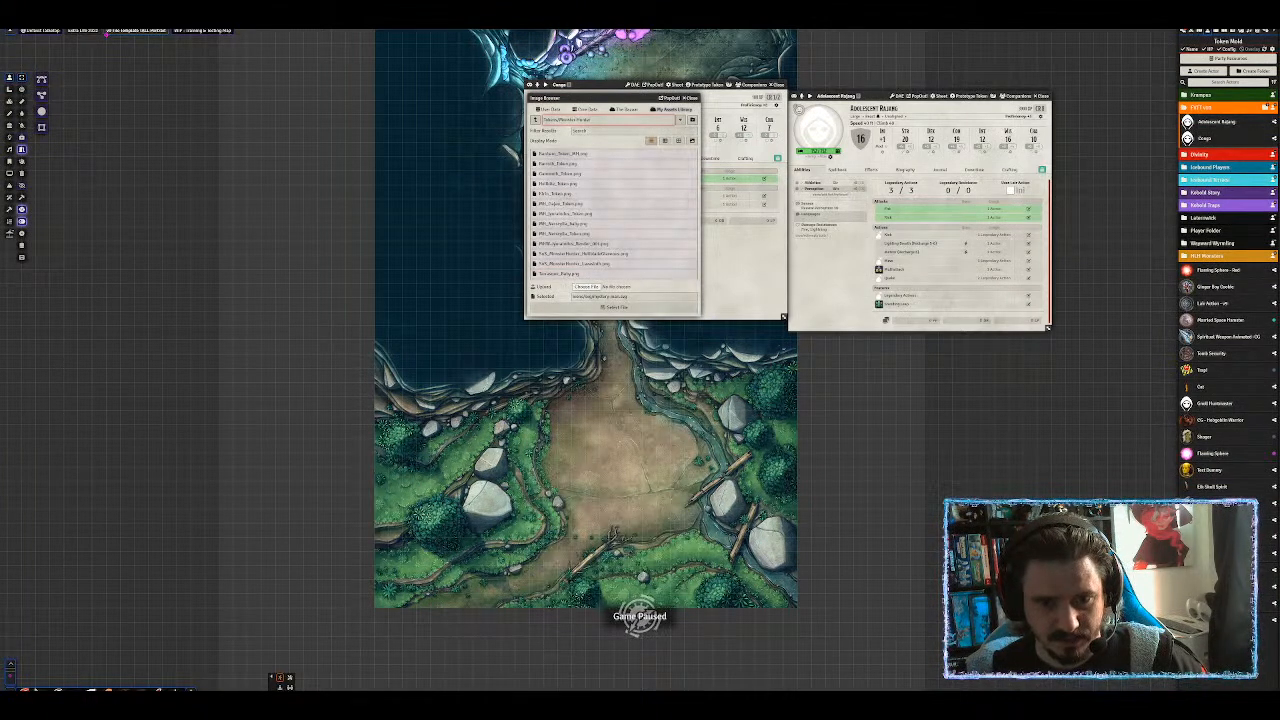
pyautogui.click(587, 287)
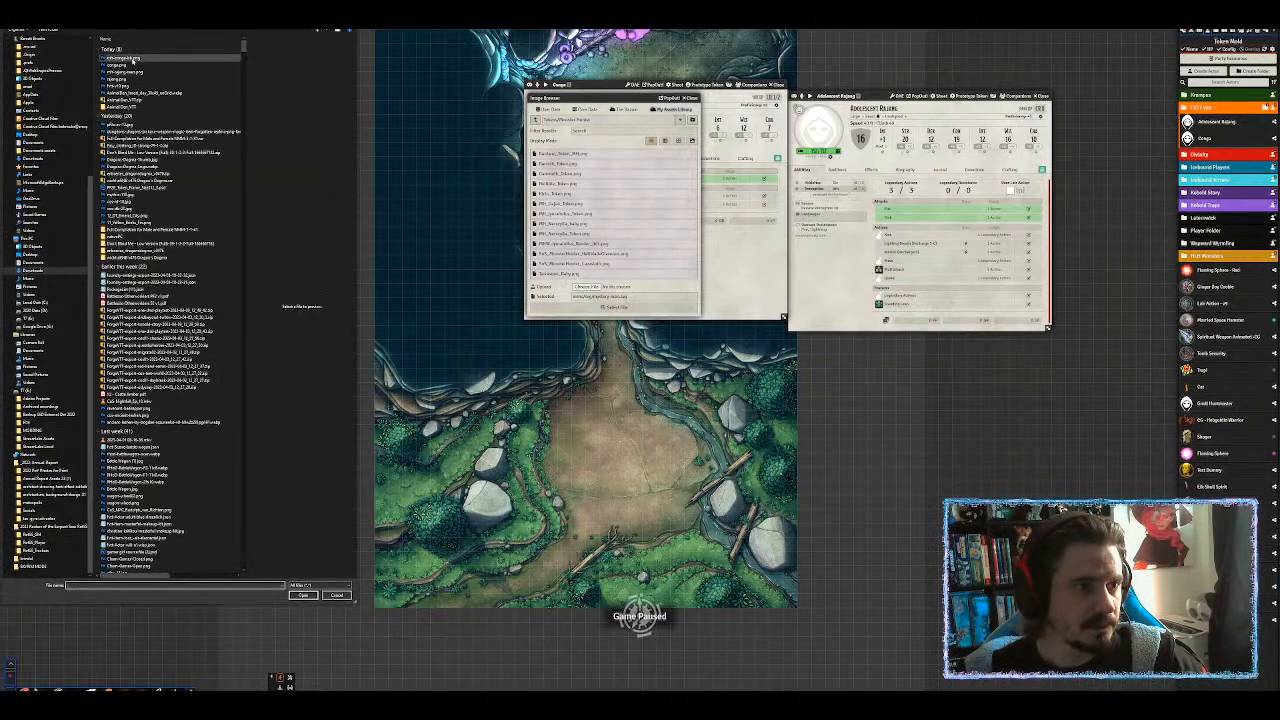
pyautogui.click(128, 58)
pyautogui.doubleClick(128, 58)
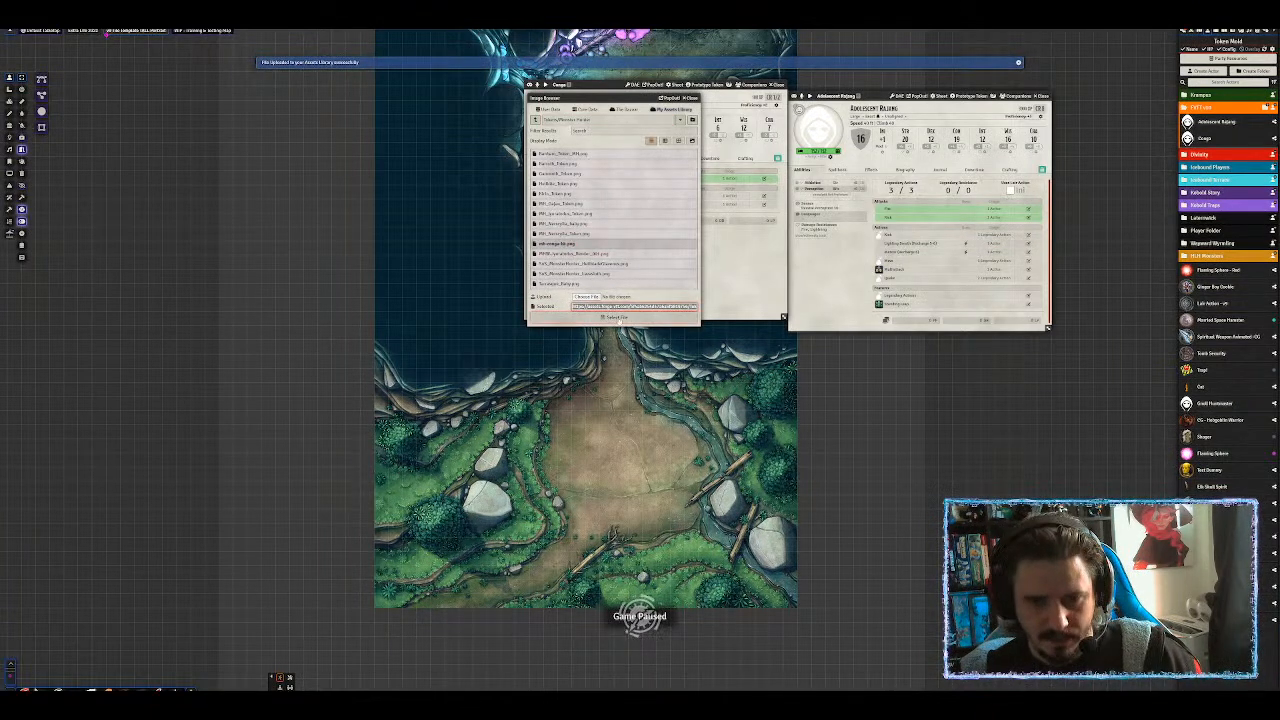
pyautogui.click(616, 317)
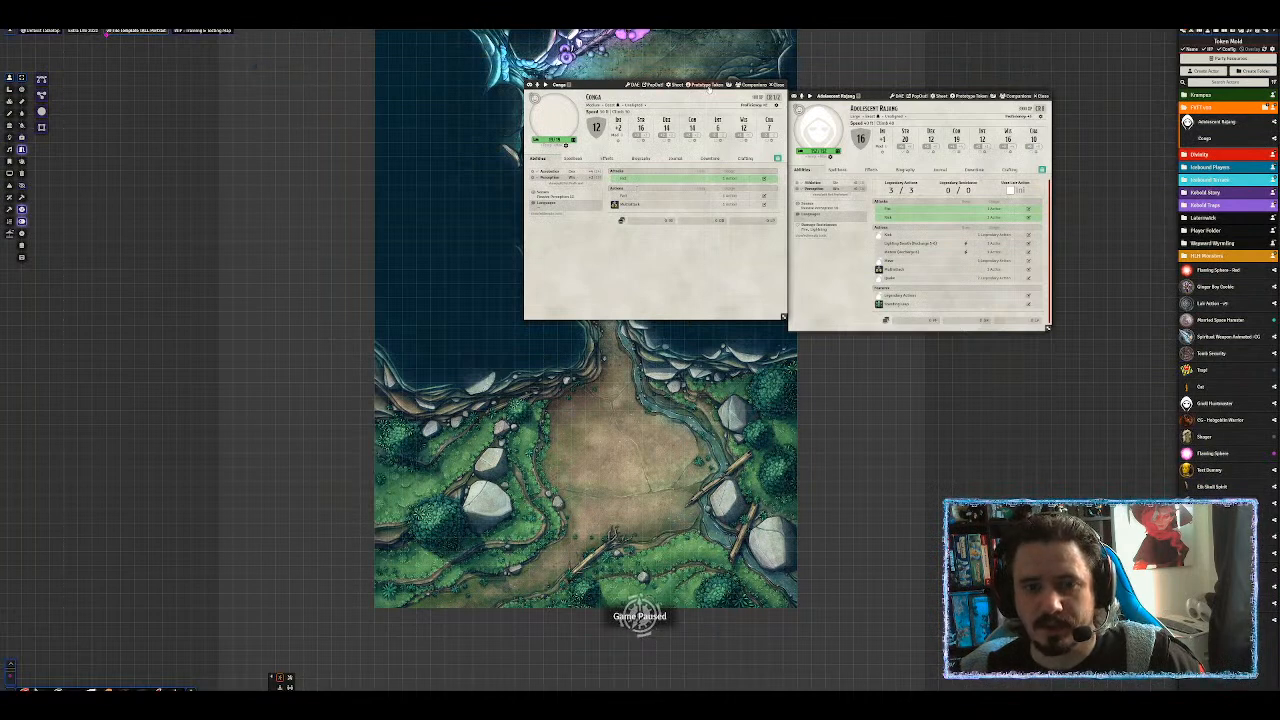
# Set the Blood Color of Conga's prototype token to red.
pyautogui.click(706, 85)
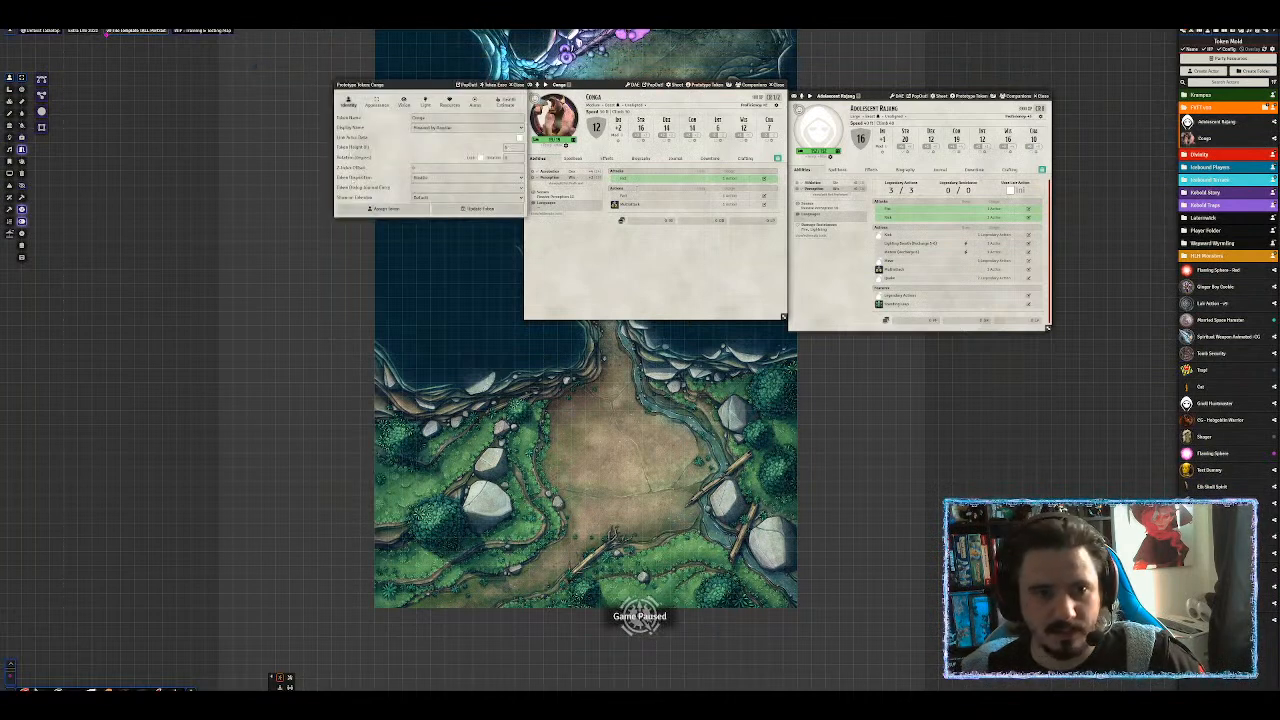
pyautogui.click(377, 104)
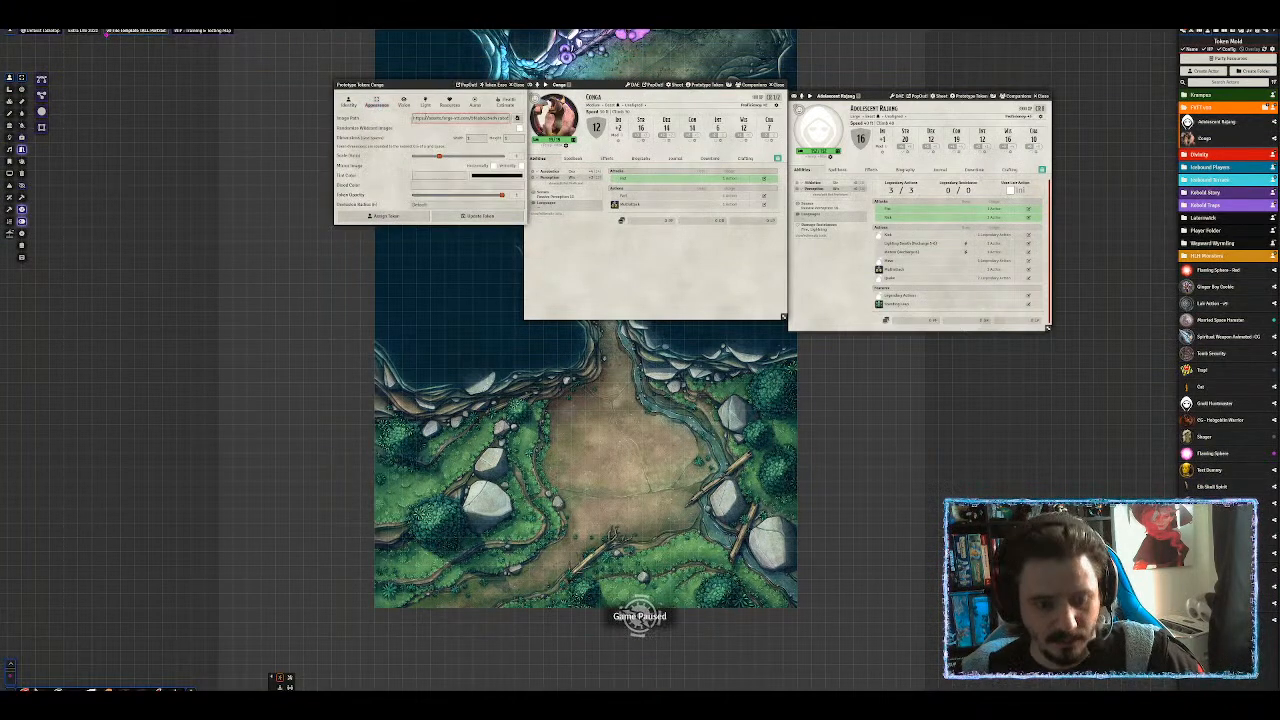
pyautogui.hotkey('ctrl', 'v')
pyautogui.click(428, 143)
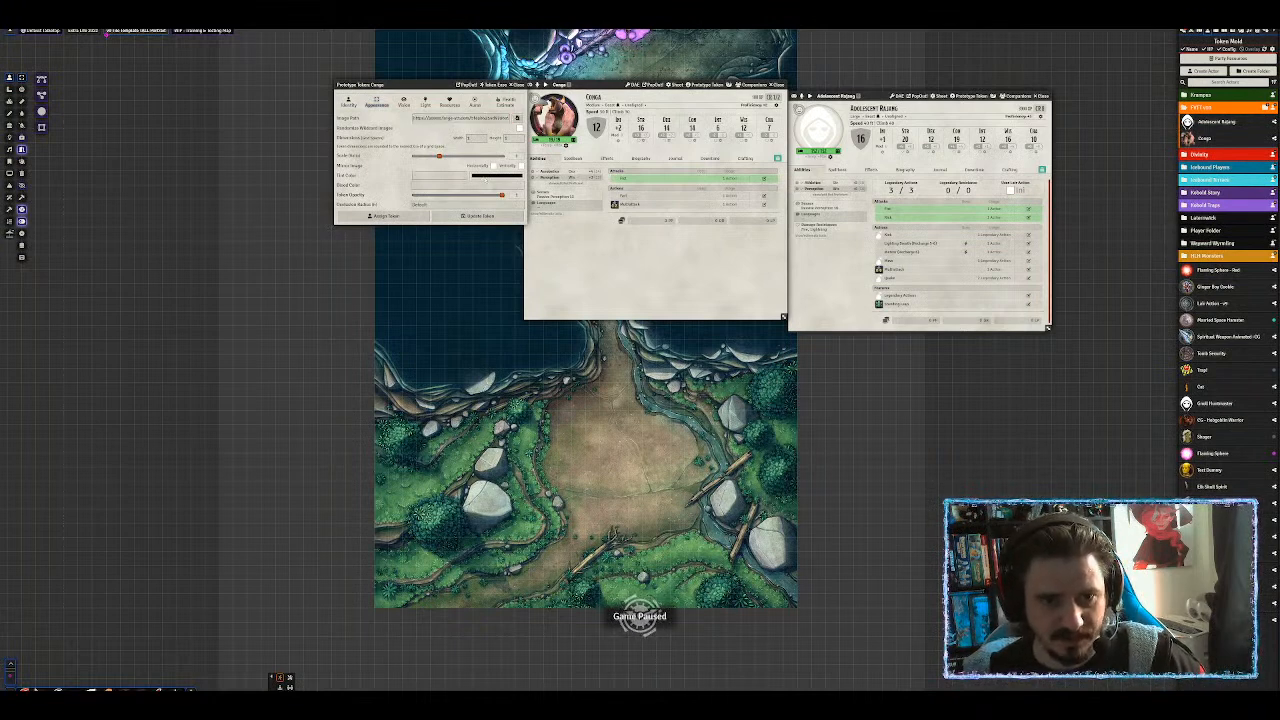
pyautogui.click(487, 176)
pyautogui.moveTo(489, 187); pyautogui.dragTo(456, 188)
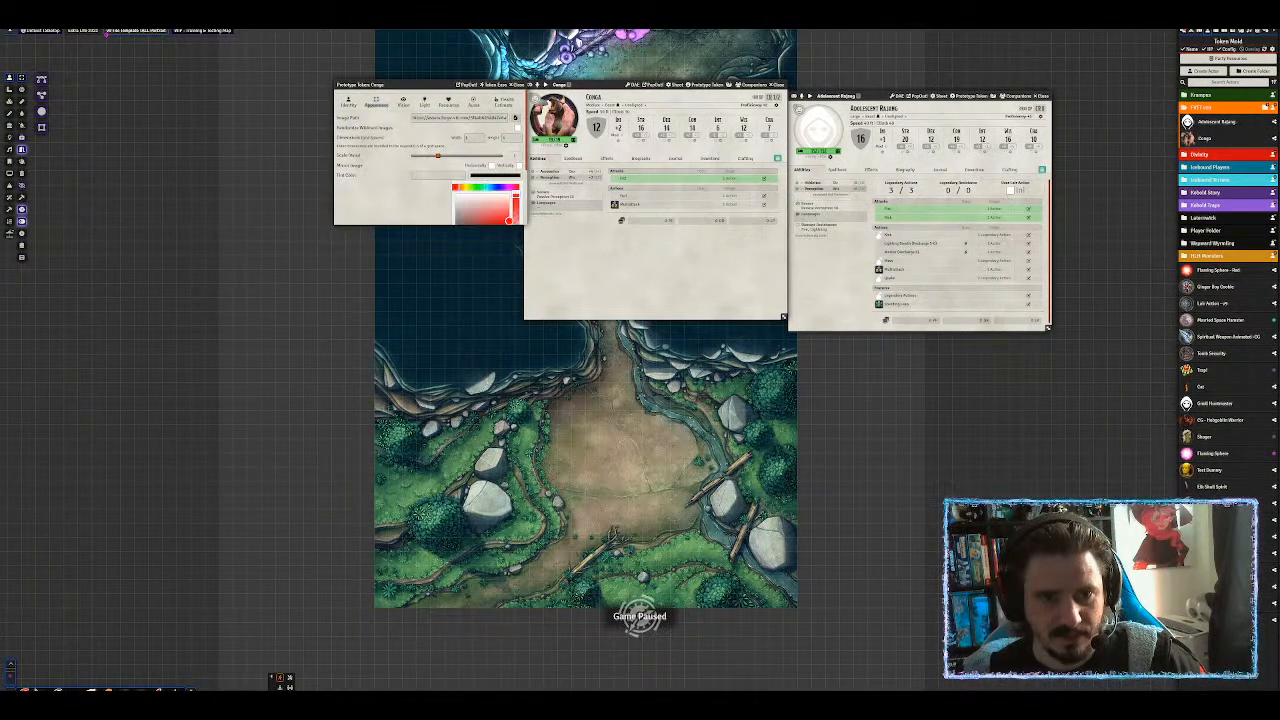
pyautogui.scroll(-1, 470, 195)
pyautogui.click(513, 217)
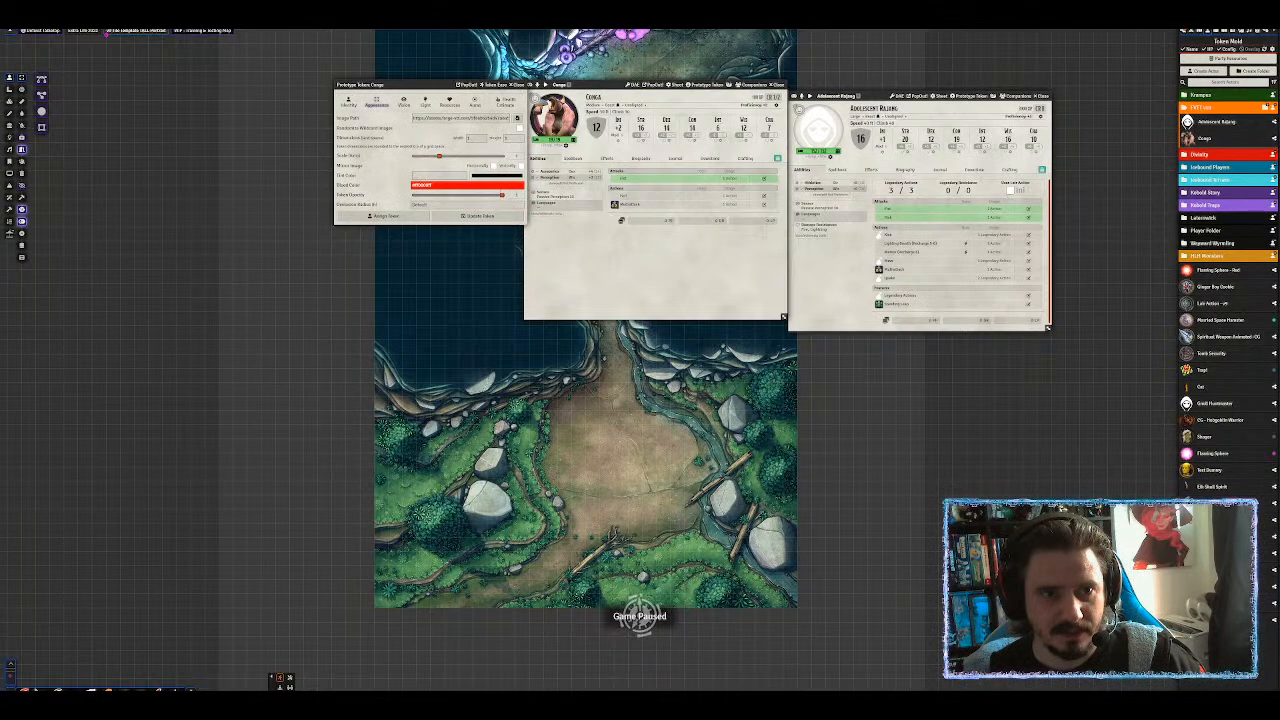
# Review the token's identity, vision, health estimate and bar settings, then update the token.
pyautogui.click(352, 103)
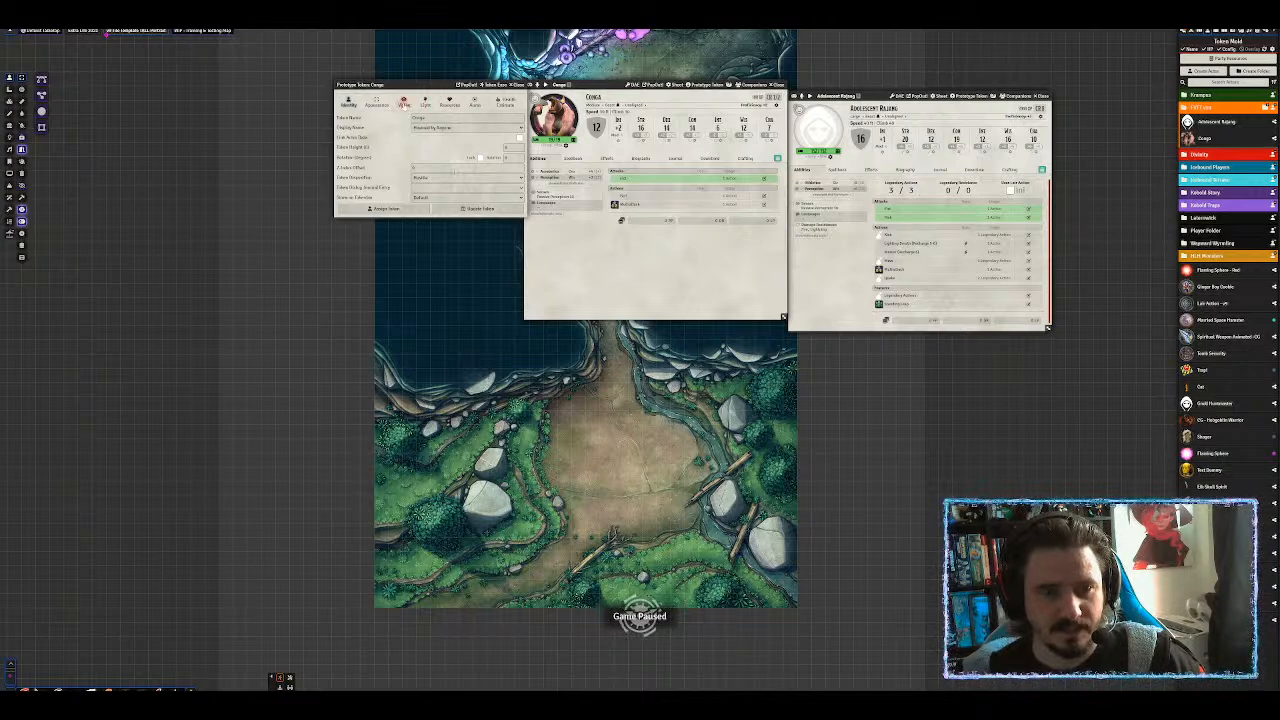
pyautogui.click(404, 104)
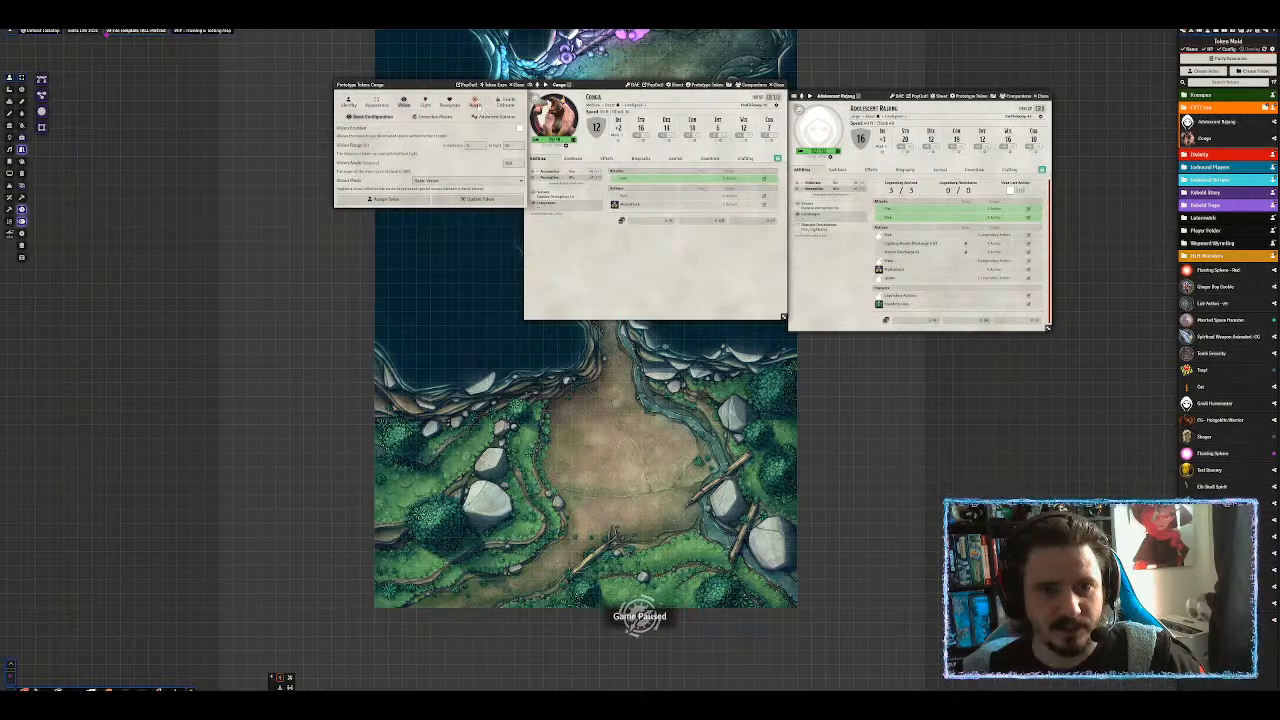
pyautogui.click(506, 103)
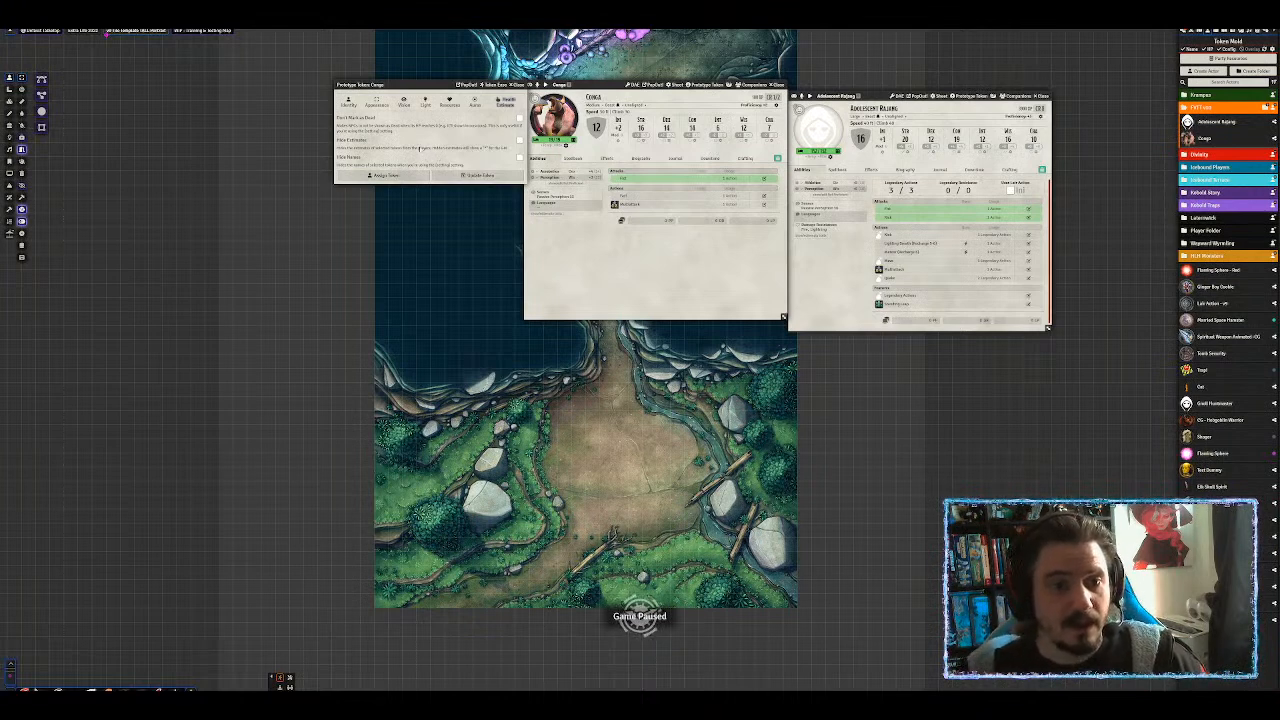
pyautogui.click(450, 103)
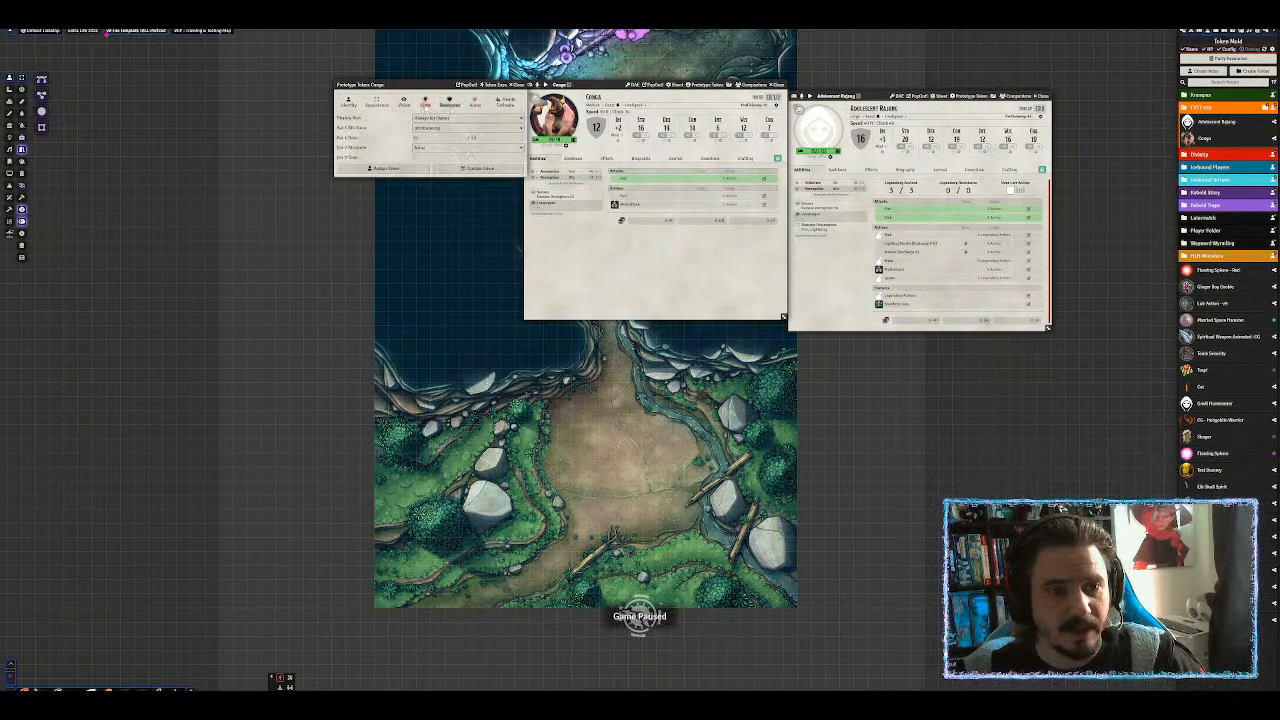
pyautogui.click(480, 168)
pyautogui.moveTo(645, 179)
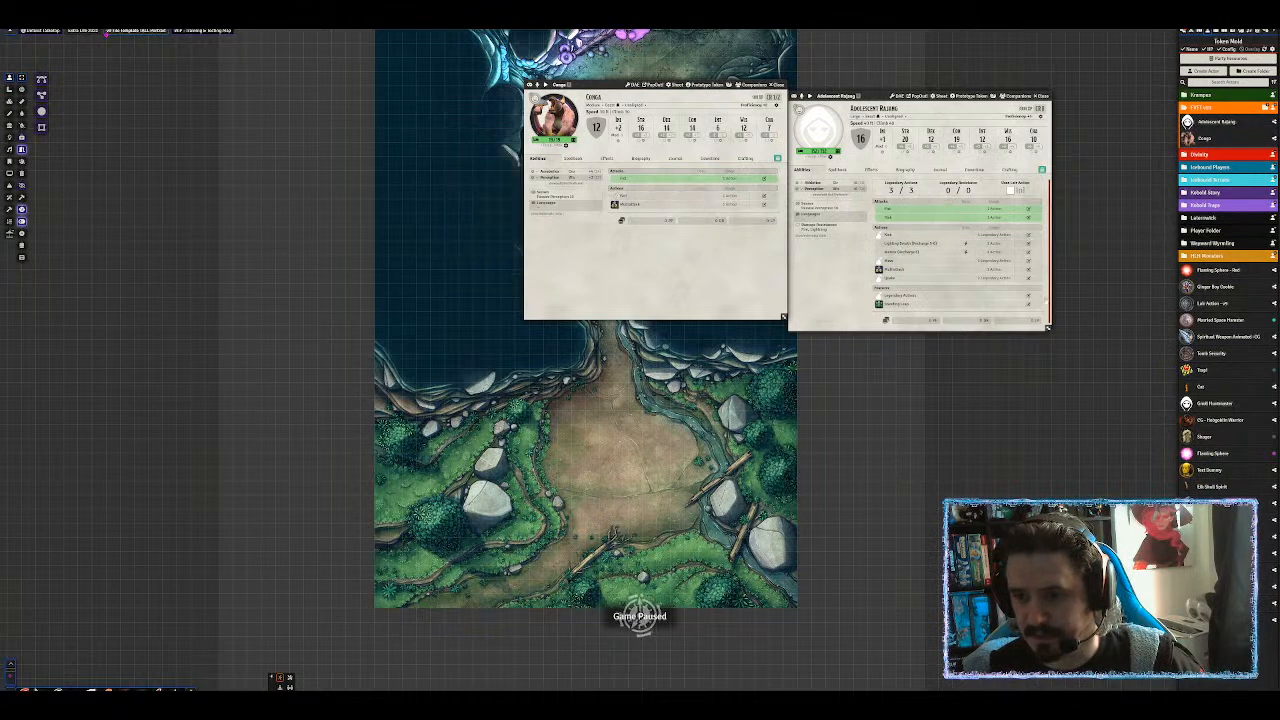
# Stretch the Adolescent Rajang sheet downward by its bottom-right corner to show more actions.
pyautogui.moveTo(1047, 332); pyautogui.dragTo(1045, 381)
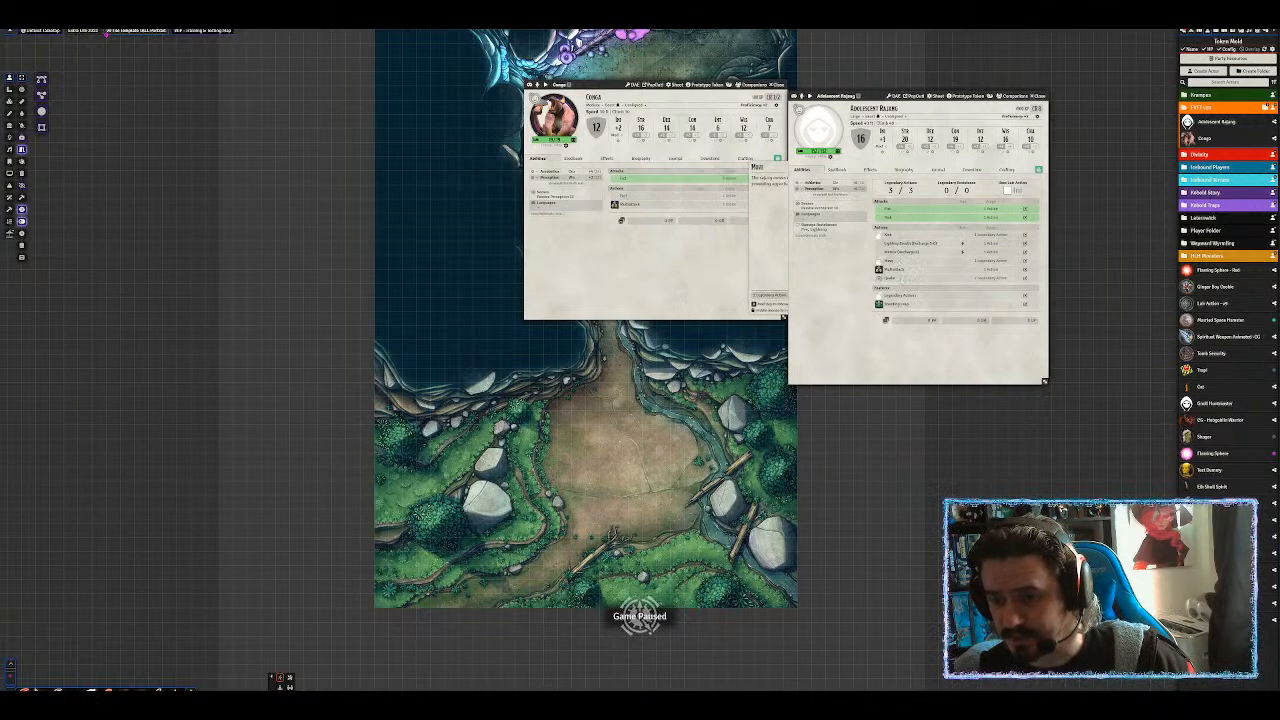
# Make Quake a saving throw with flat DC 16 against Strength.
pyautogui.middleClick(903, 281)
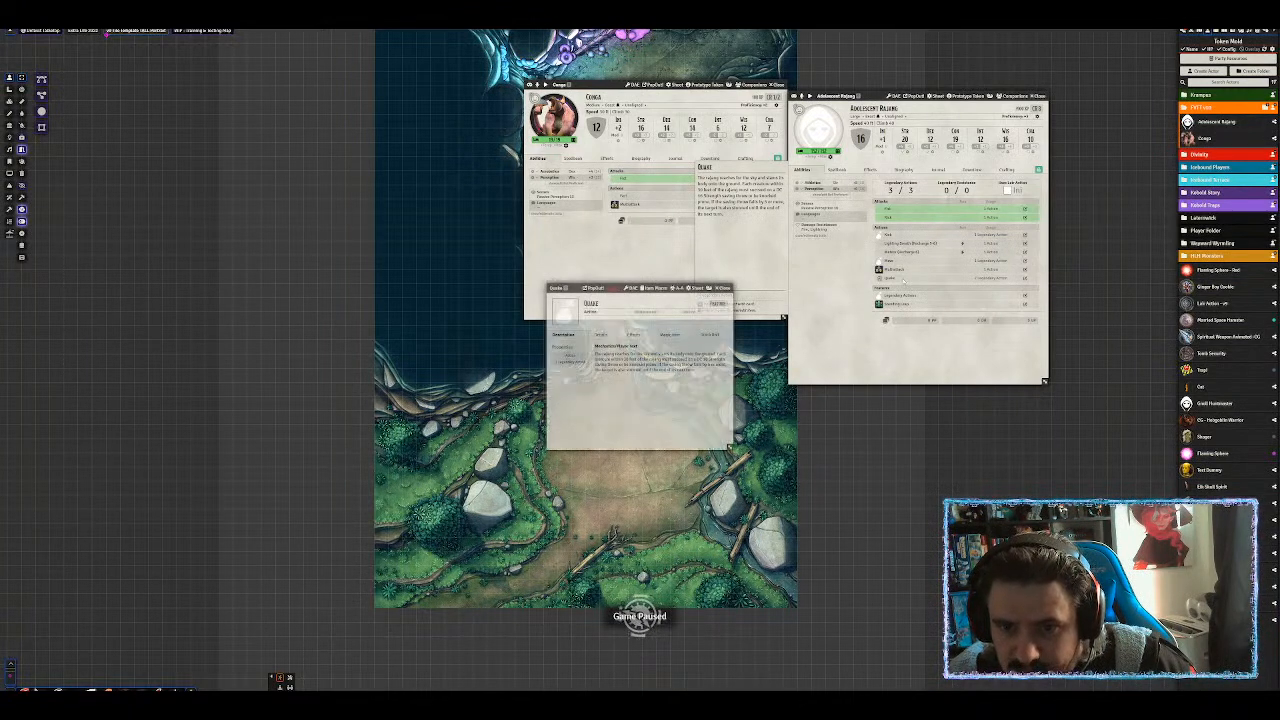
pyautogui.click(600, 334)
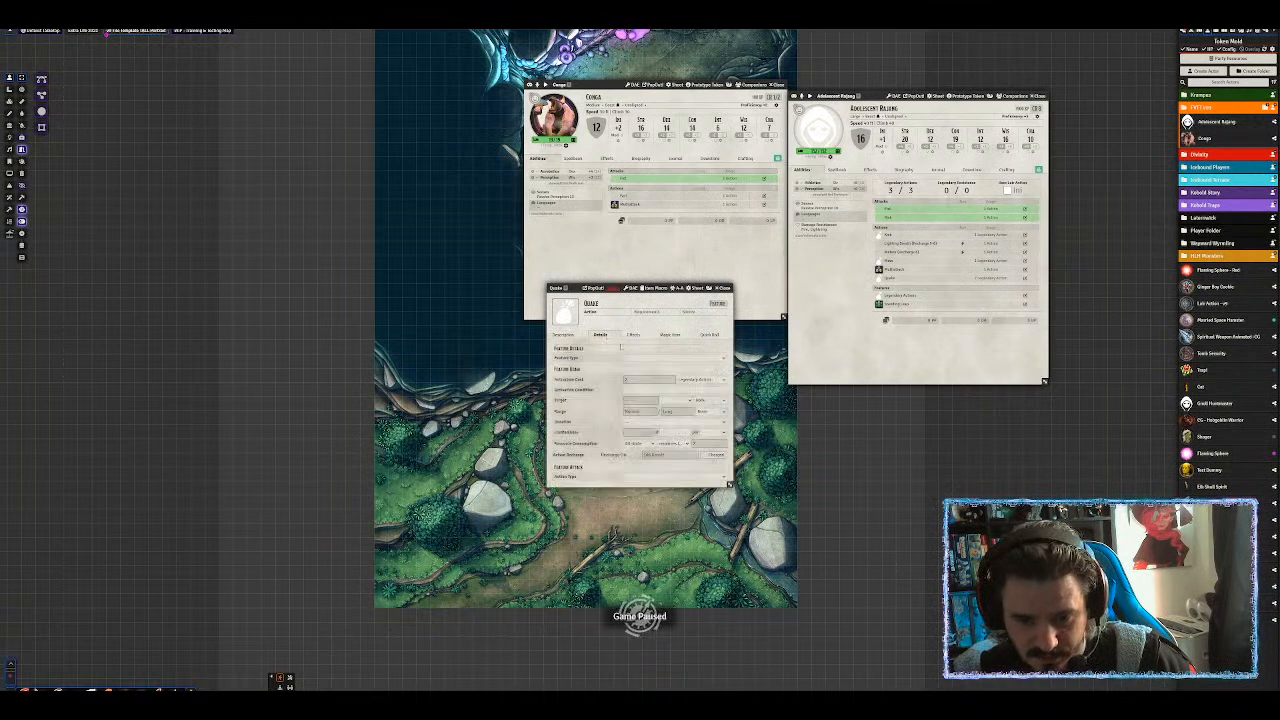
pyautogui.click(660, 478)
pyautogui.click(638, 513)
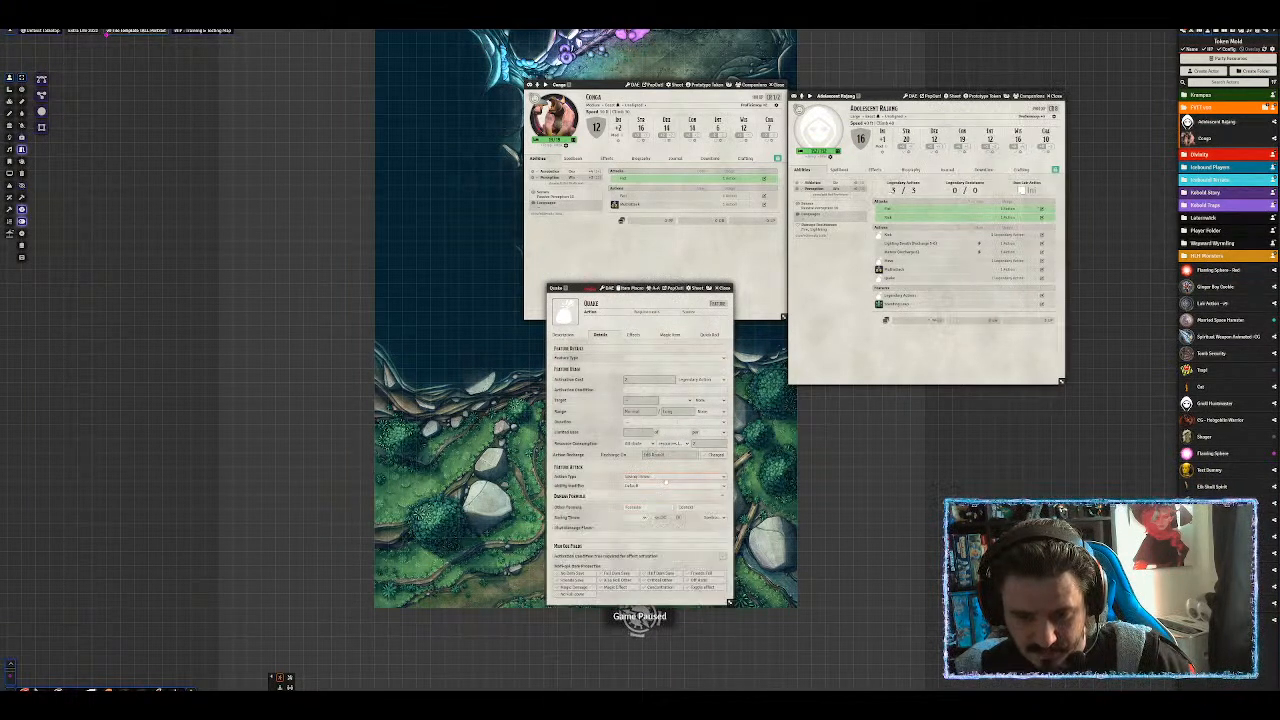
pyautogui.click(714, 517)
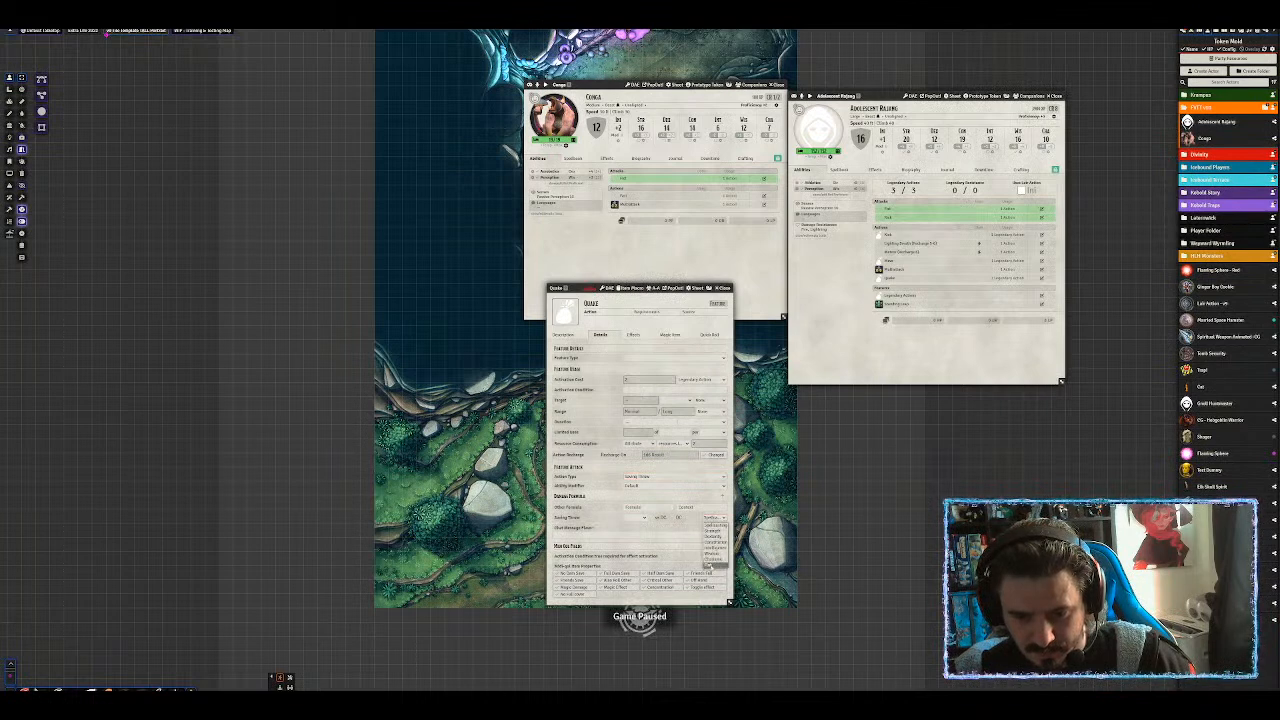
pyautogui.click(711, 565)
pyautogui.click(682, 518)
pyautogui.write('16')
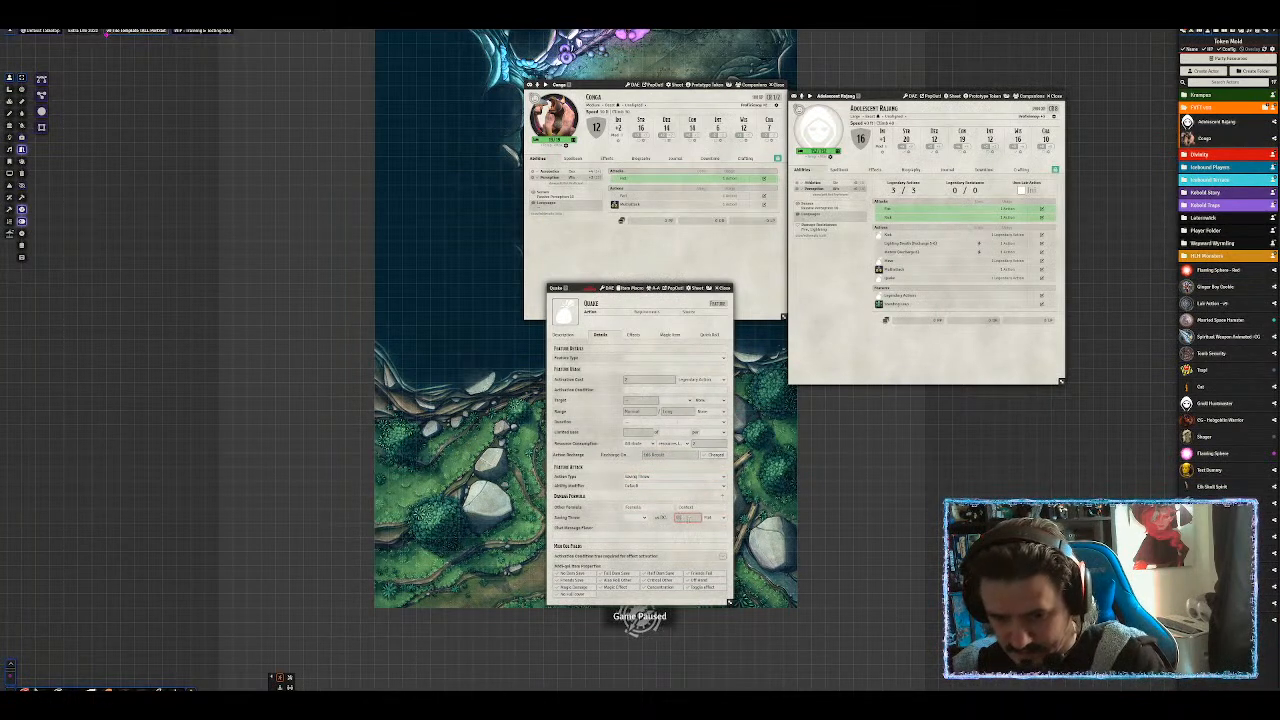
pyautogui.click(642, 520)
pyautogui.click(640, 518)
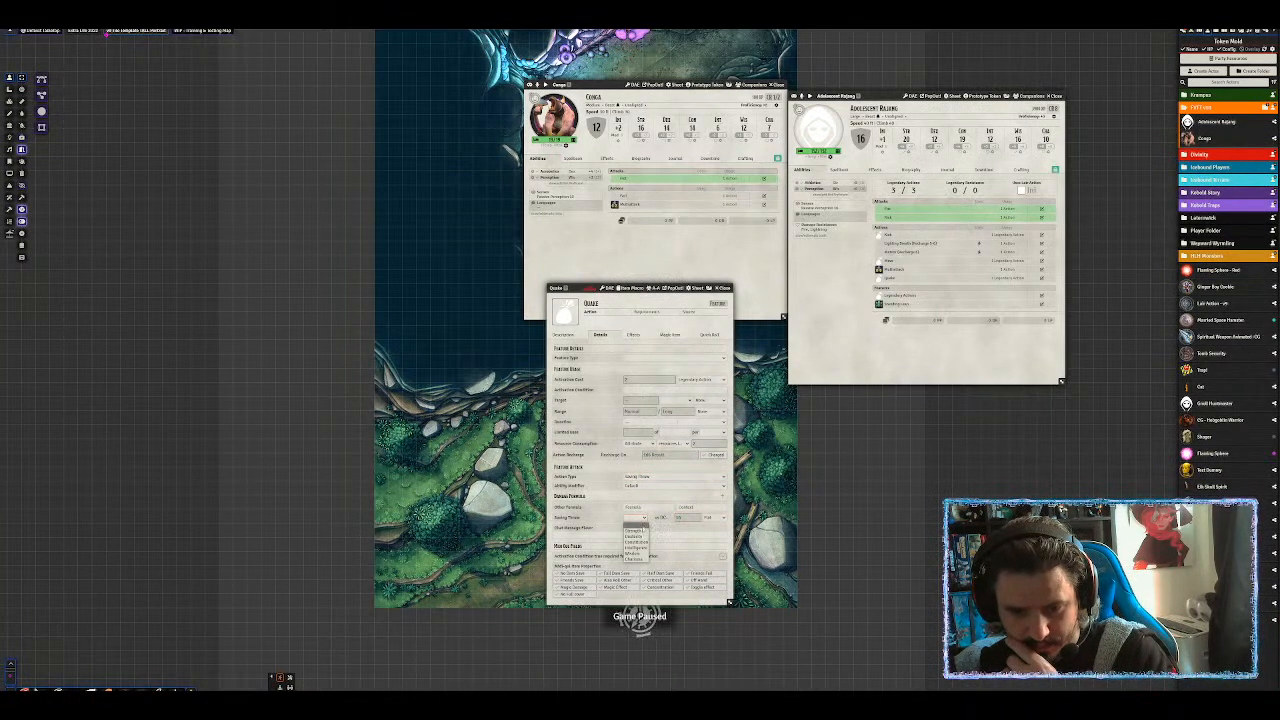
pyautogui.click(634, 530)
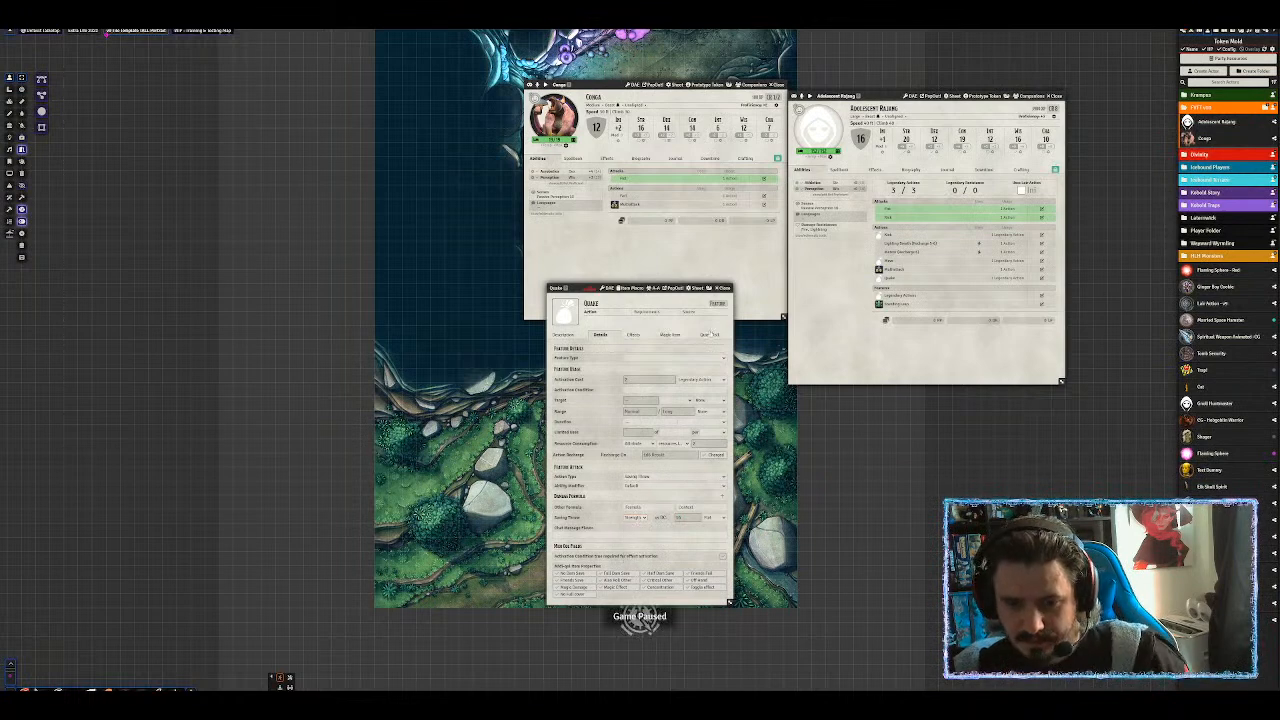
pyautogui.click(719, 287)
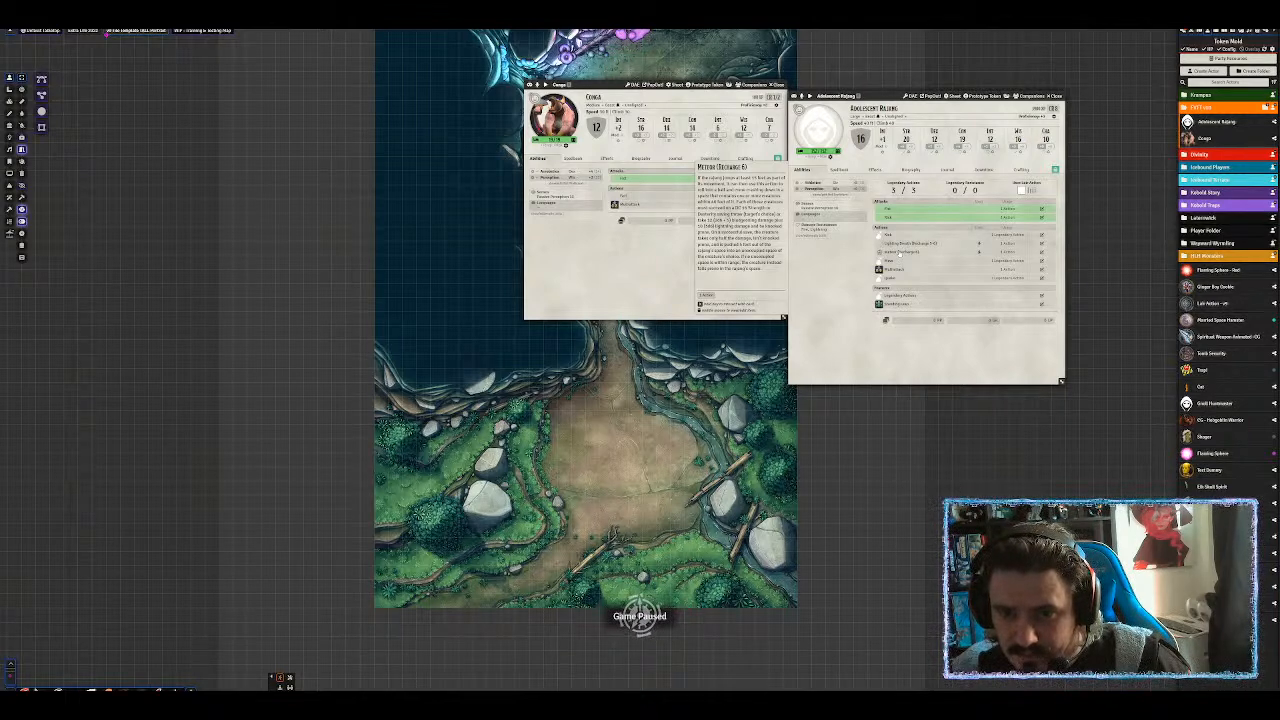
# Set Meteor (Recharge 6)'s action type to Saving Throw and read its description.
pyautogui.middleClick(900, 254)
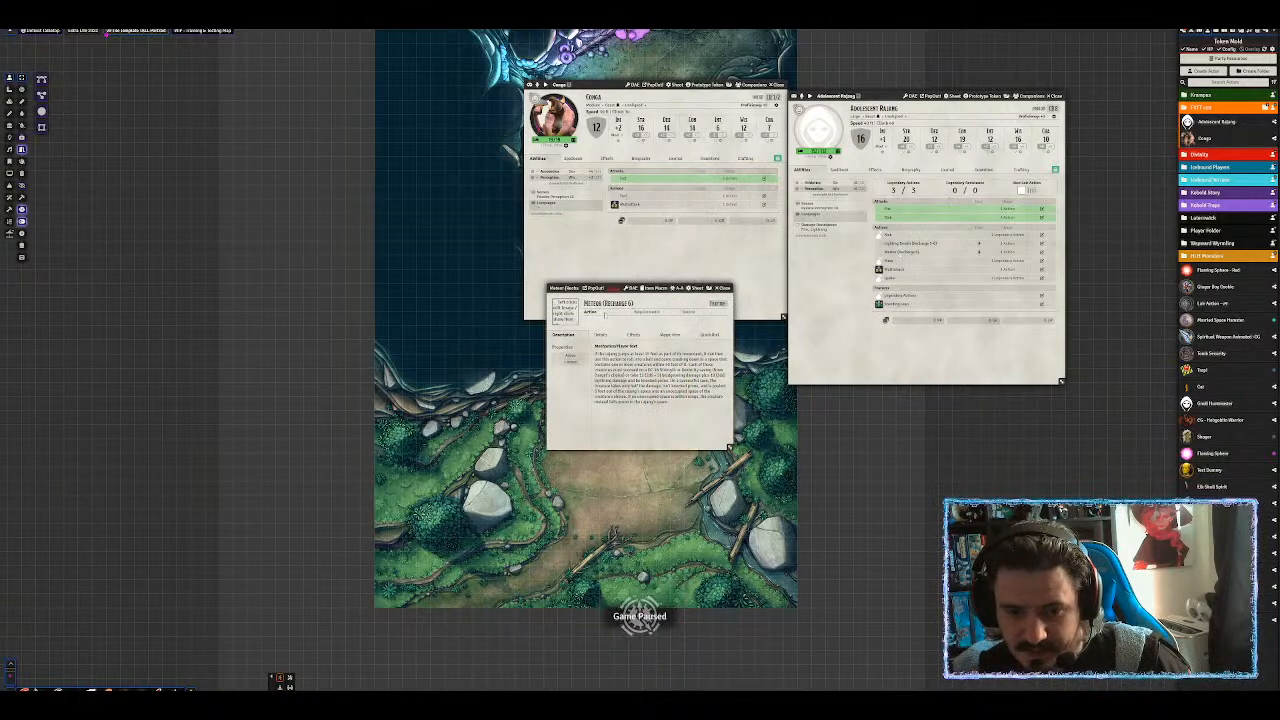
pyautogui.click(600, 335)
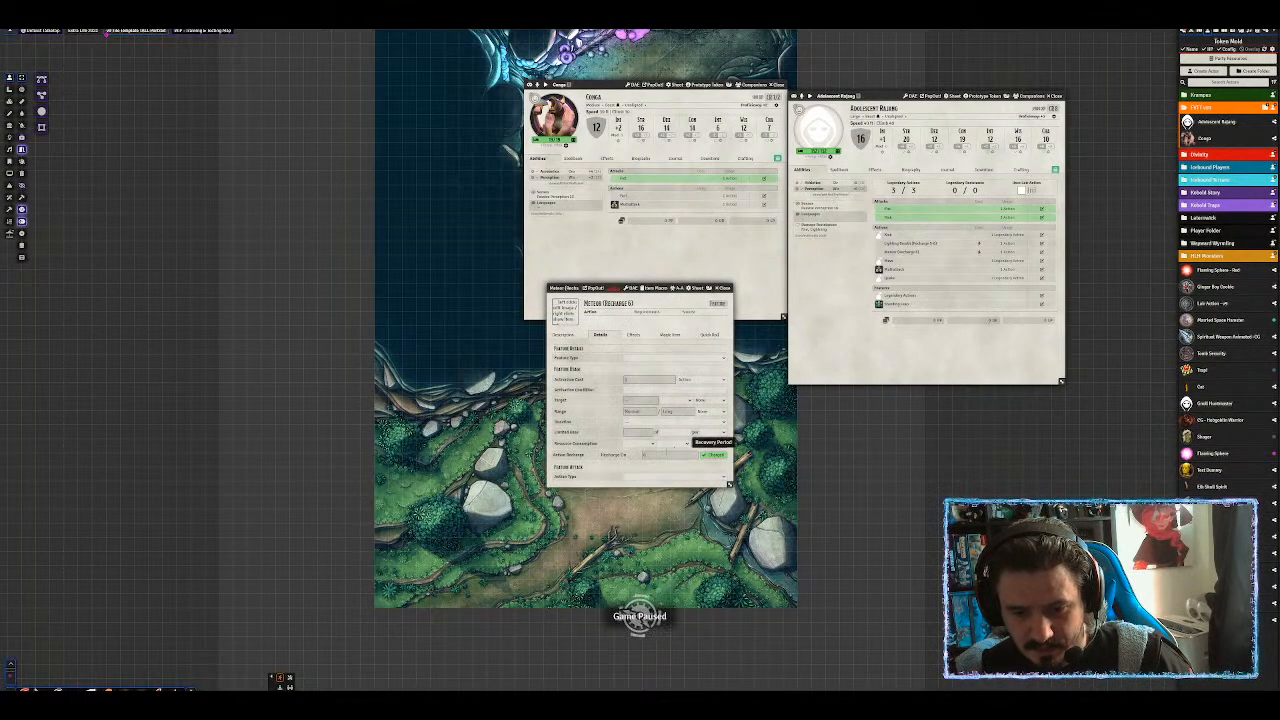
pyautogui.click(645, 477)
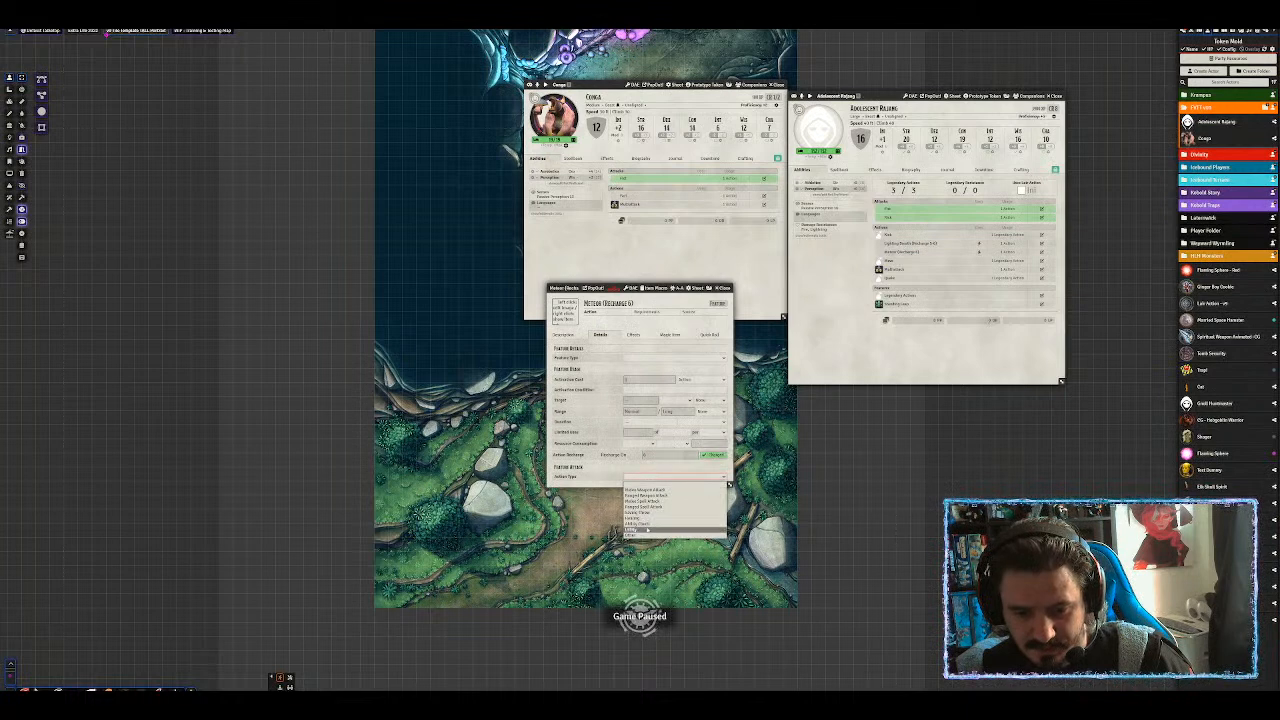
pyautogui.click(642, 516)
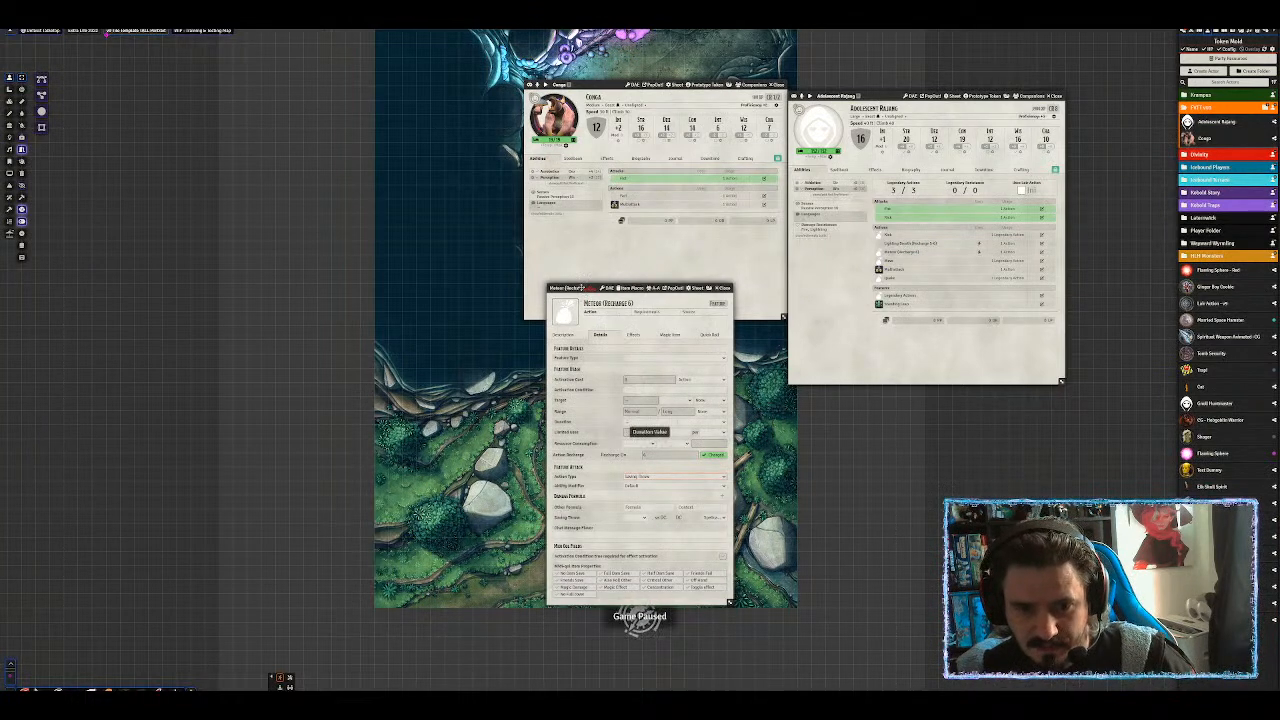
pyautogui.moveTo(582, 291); pyautogui.dragTo(357, 146)
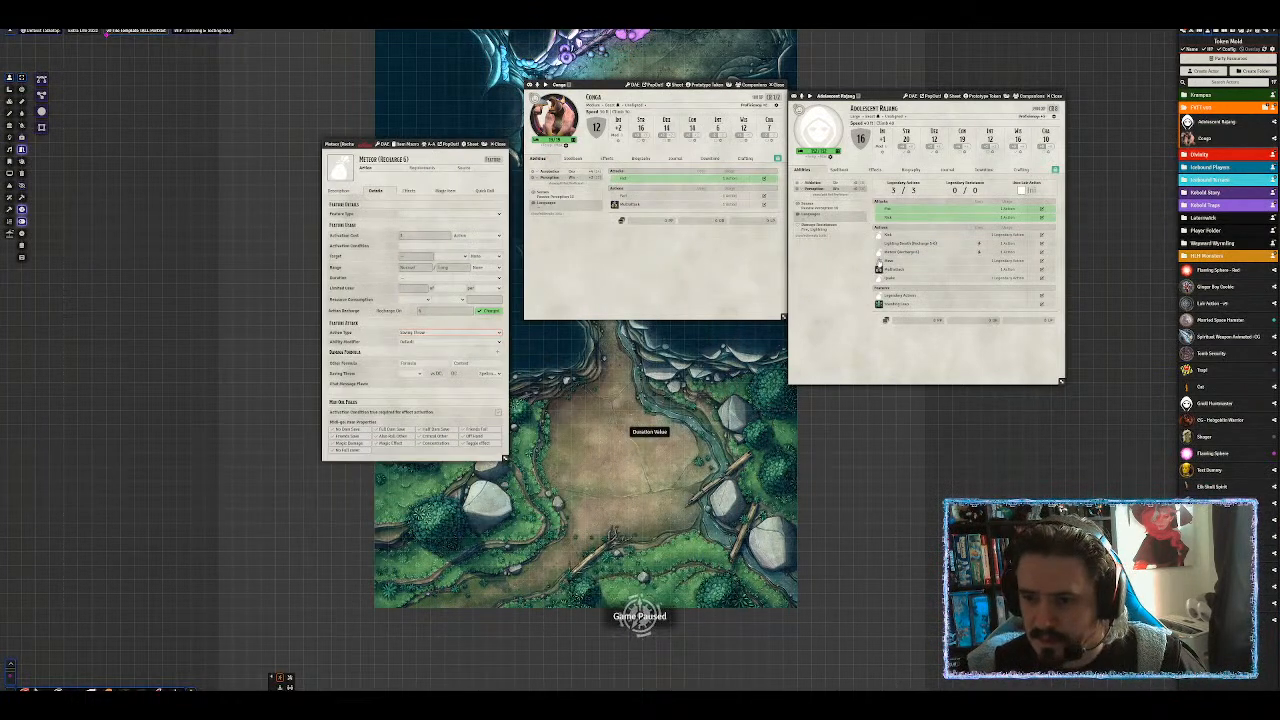
pyautogui.click(339, 190)
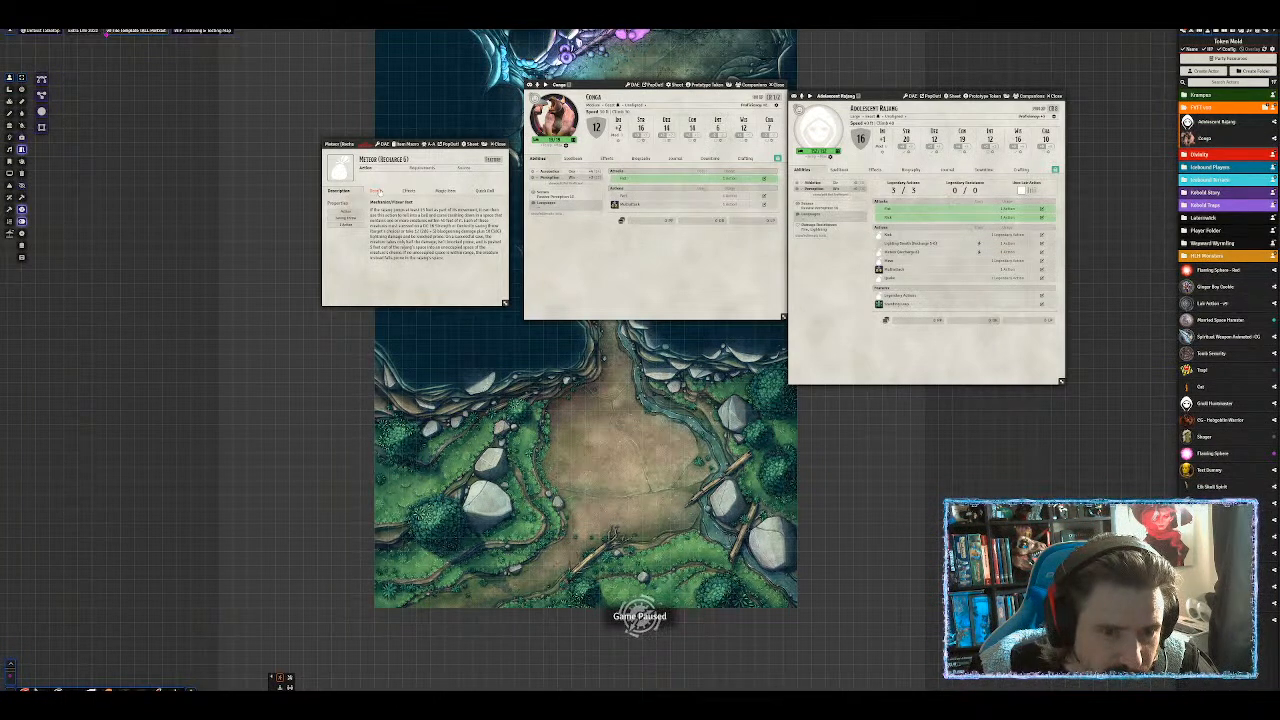
pyautogui.click(376, 190)
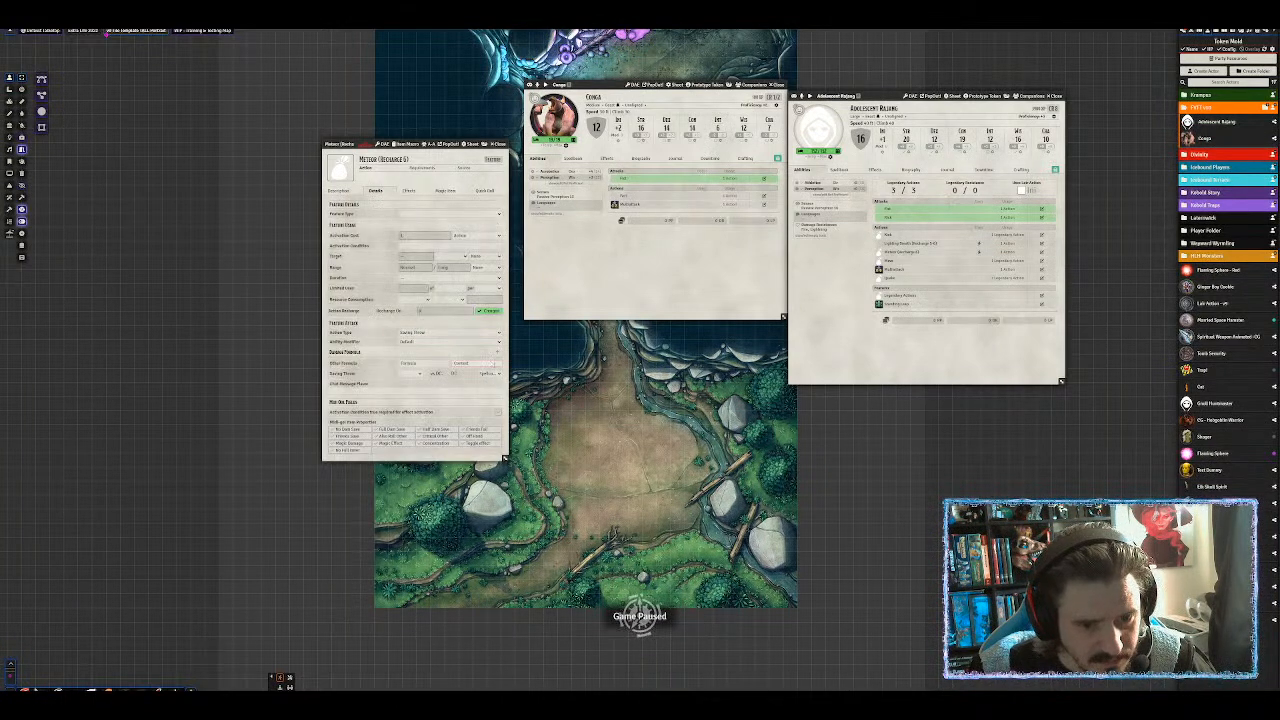
# Add two damage parts to Meteor, typed Bludgeoning and Lightning.
pyautogui.click(497, 353)
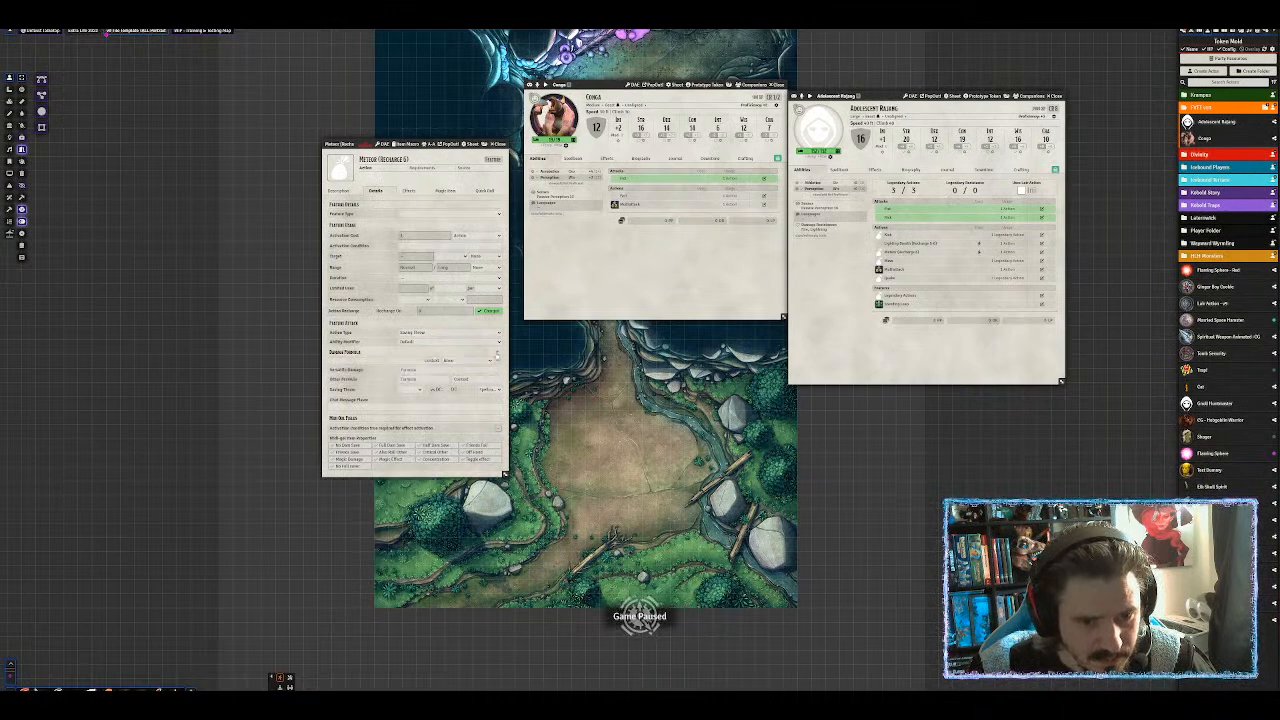
pyautogui.click(497, 353)
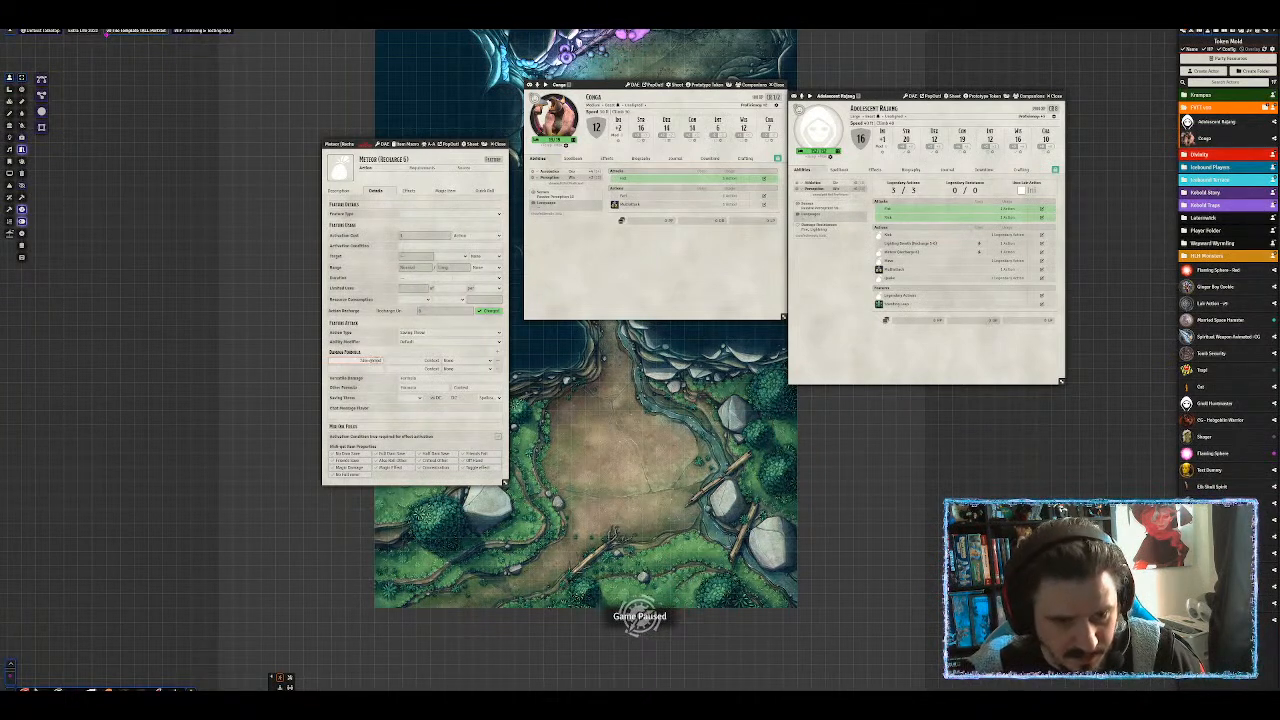
pyautogui.click(419, 343)
pyautogui.click(412, 356)
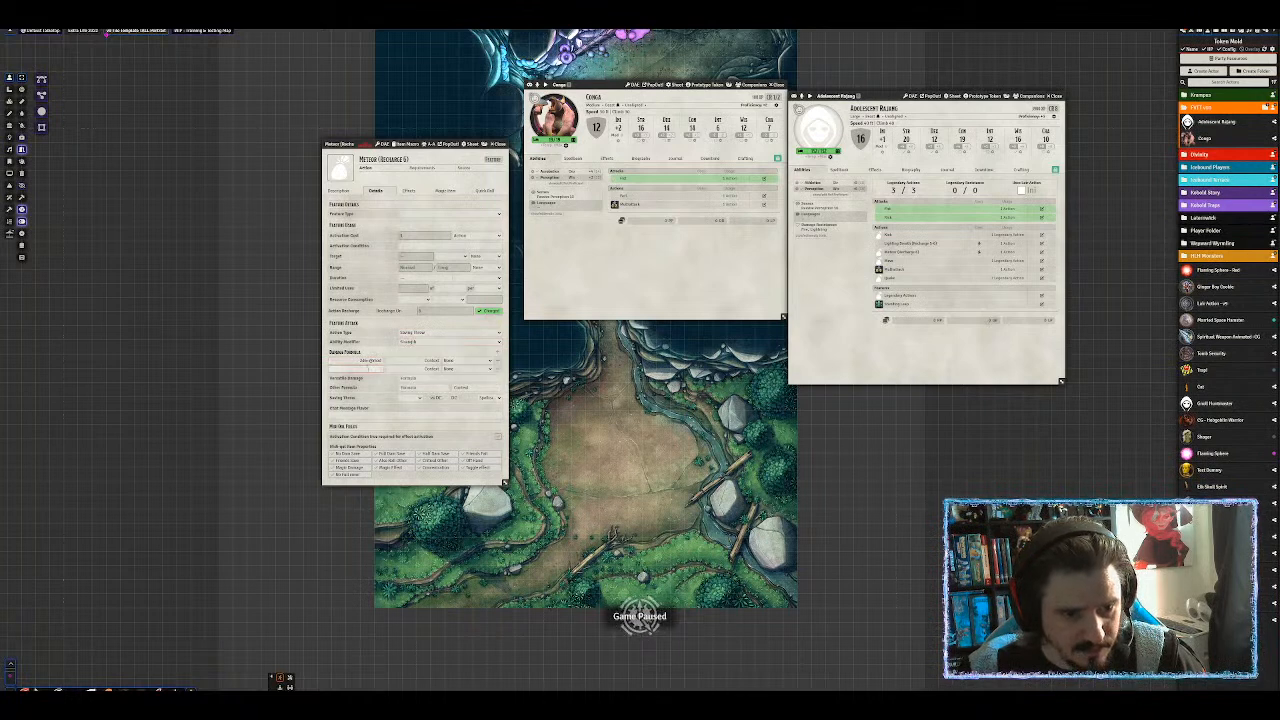
pyautogui.click(340, 192)
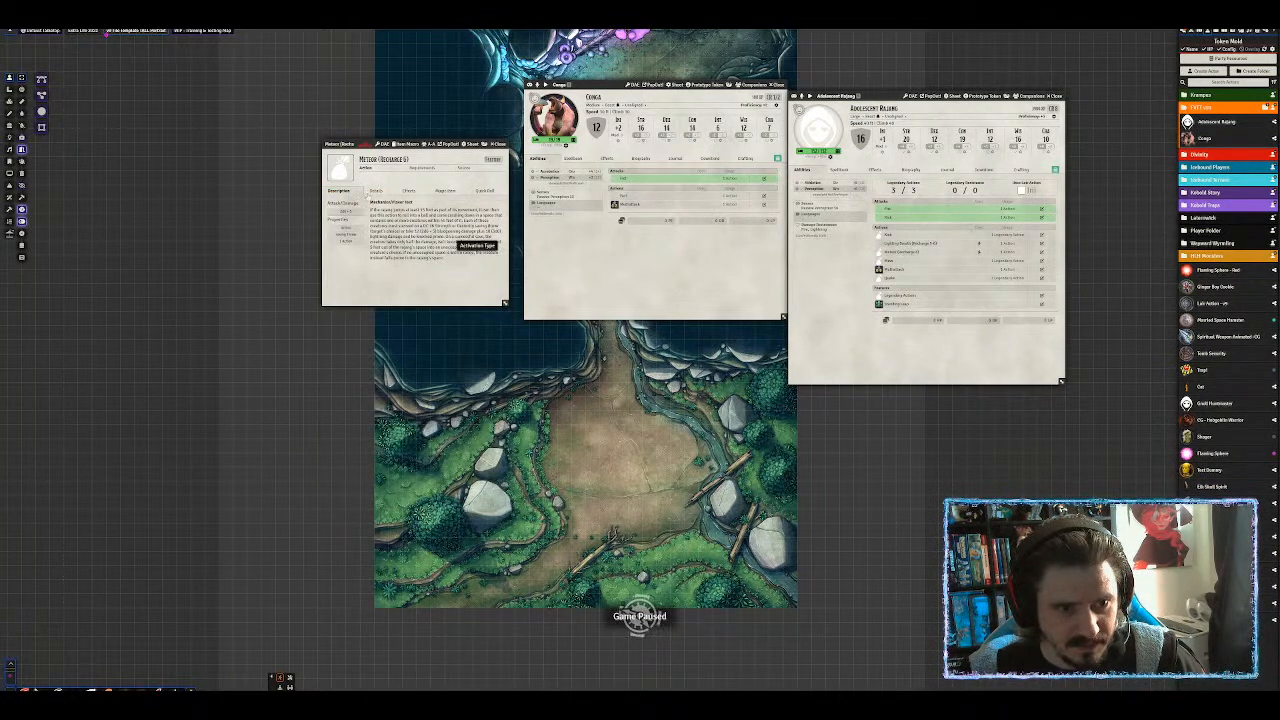
pyautogui.click(376, 190)
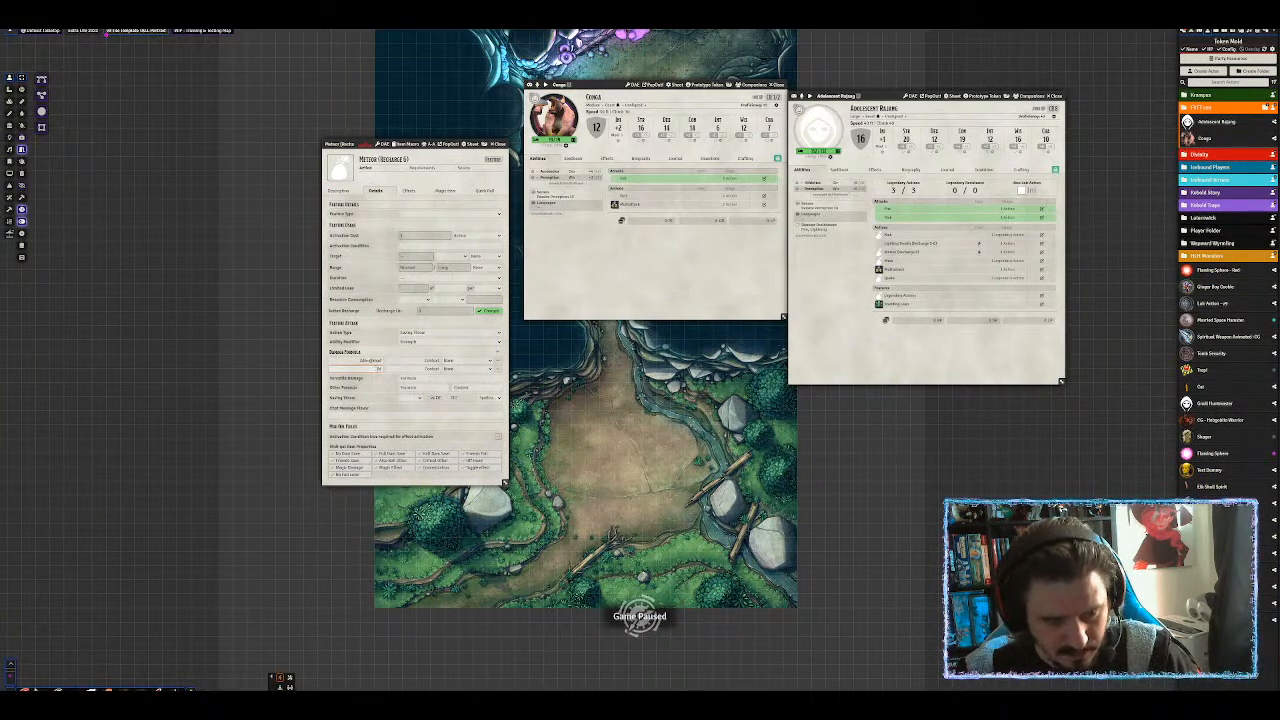
pyautogui.click(468, 369)
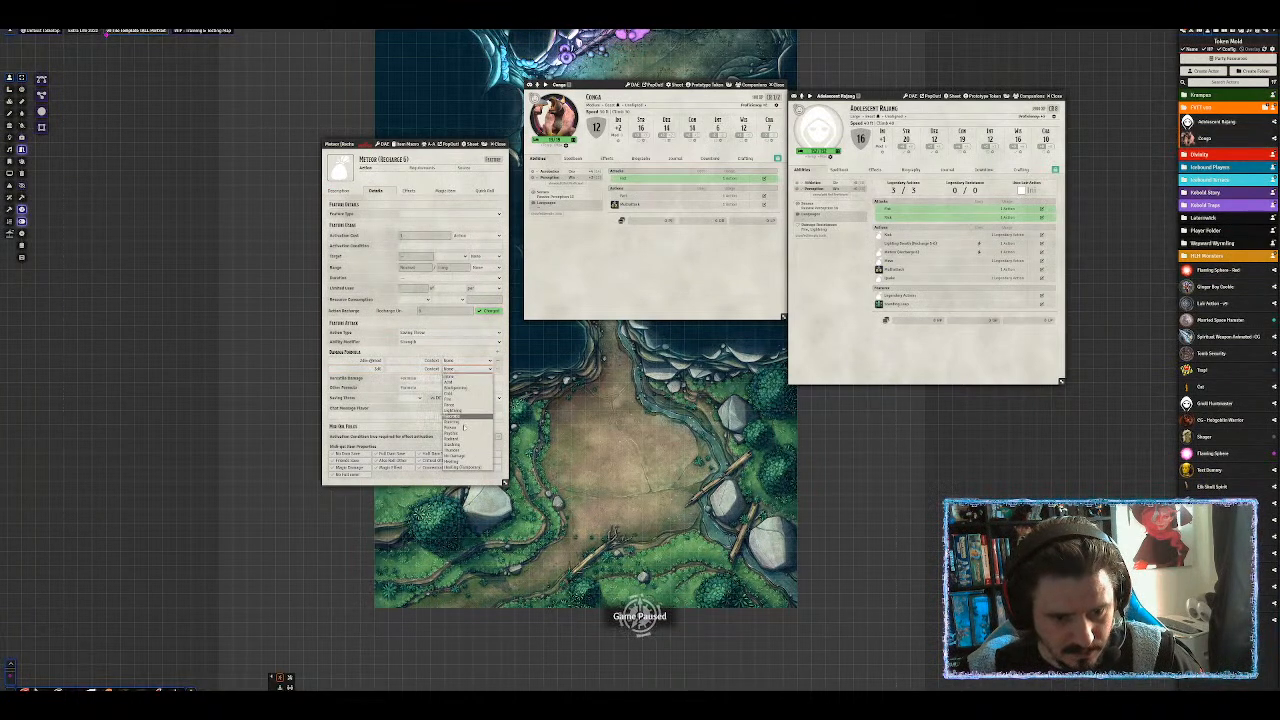
pyautogui.click(460, 412)
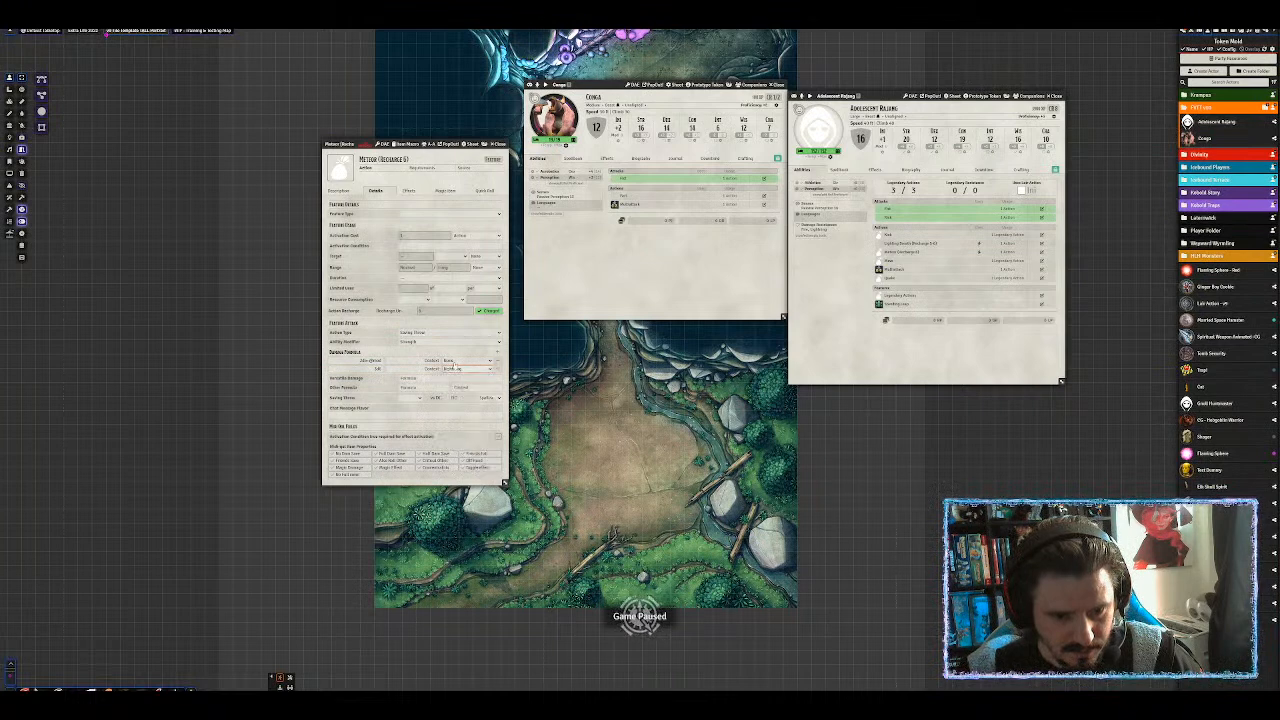
pyautogui.click(458, 361)
pyautogui.click(460, 380)
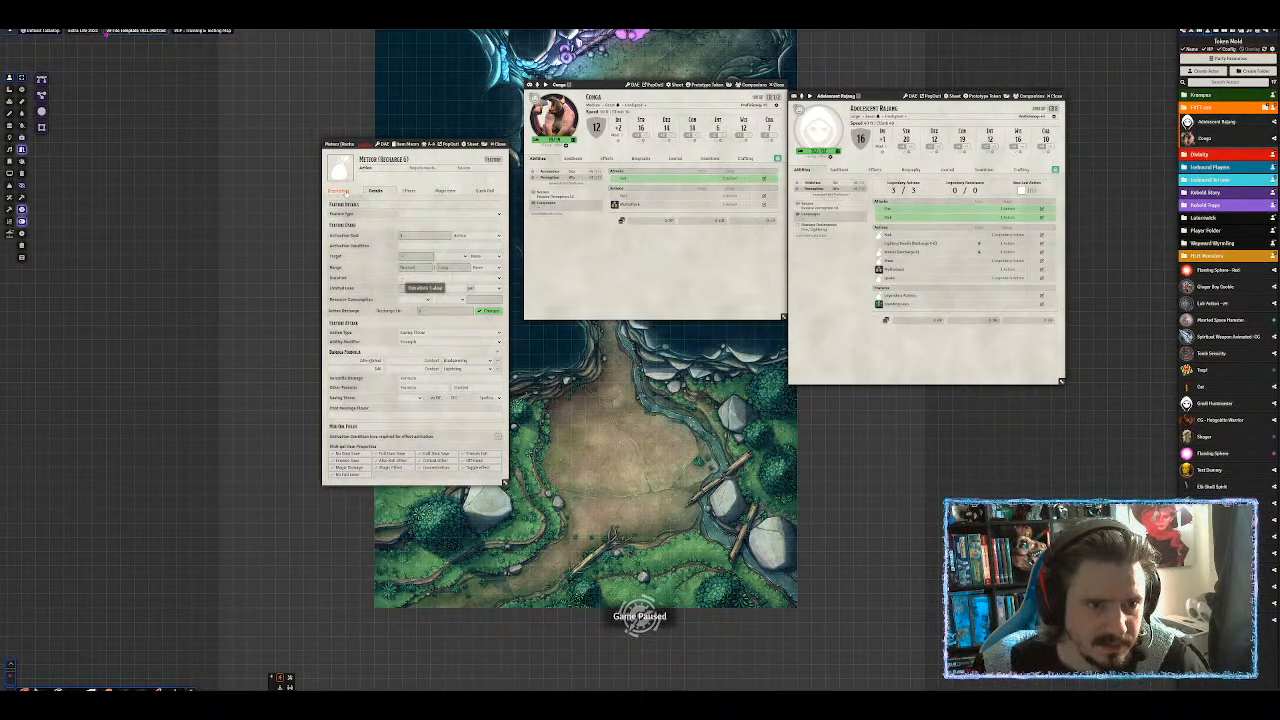
pyautogui.click(338, 190)
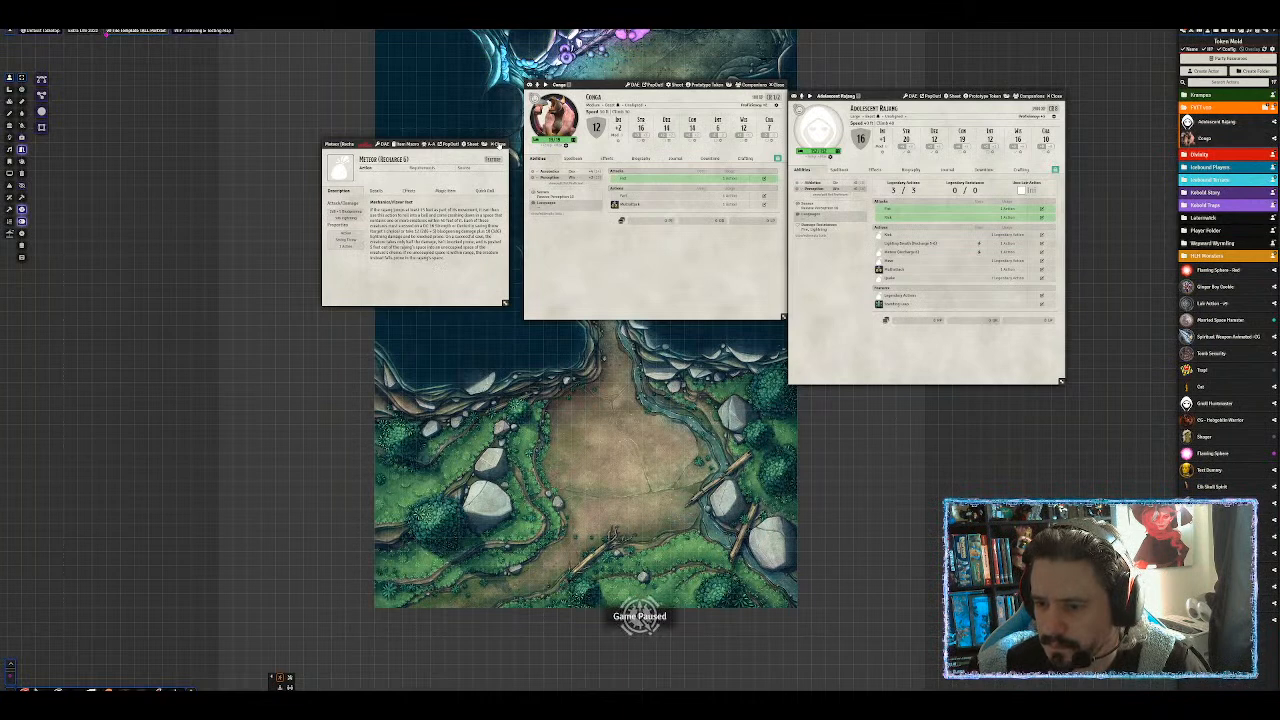
pyautogui.click(501, 145)
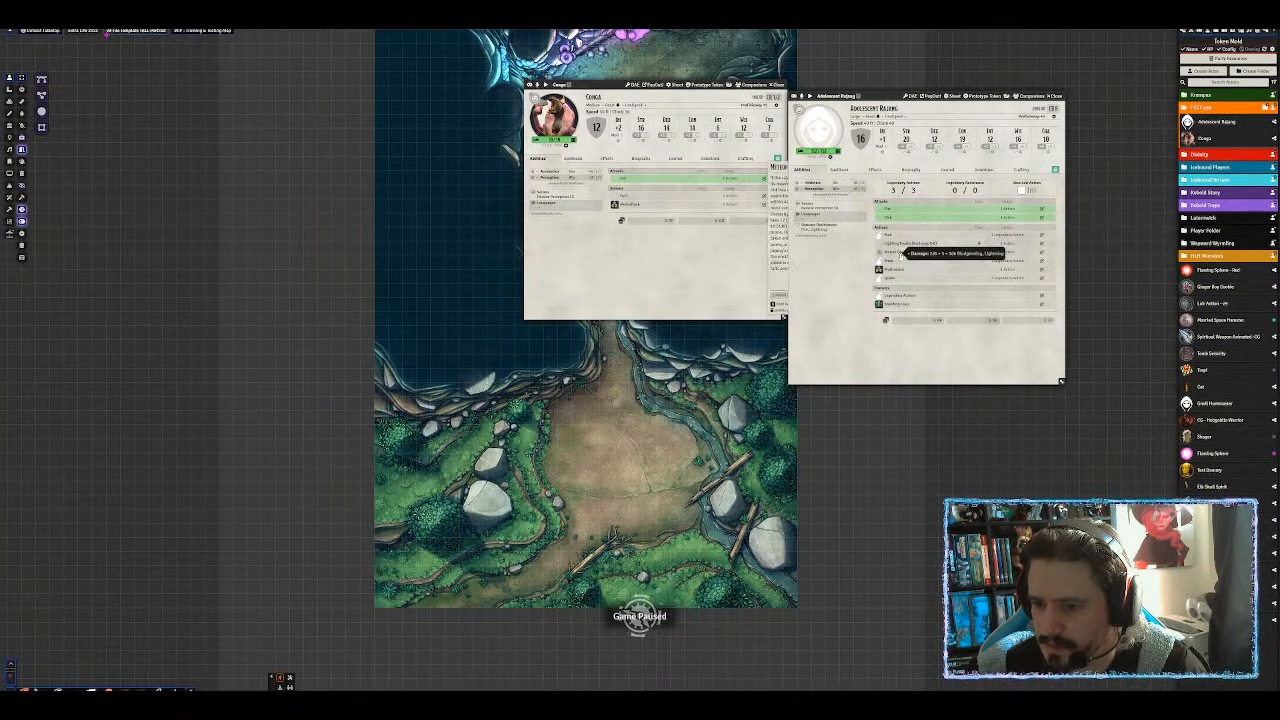
# Reopen Meteor and make its saving throw Strength with the save DC set.
pyautogui.click(900, 253)
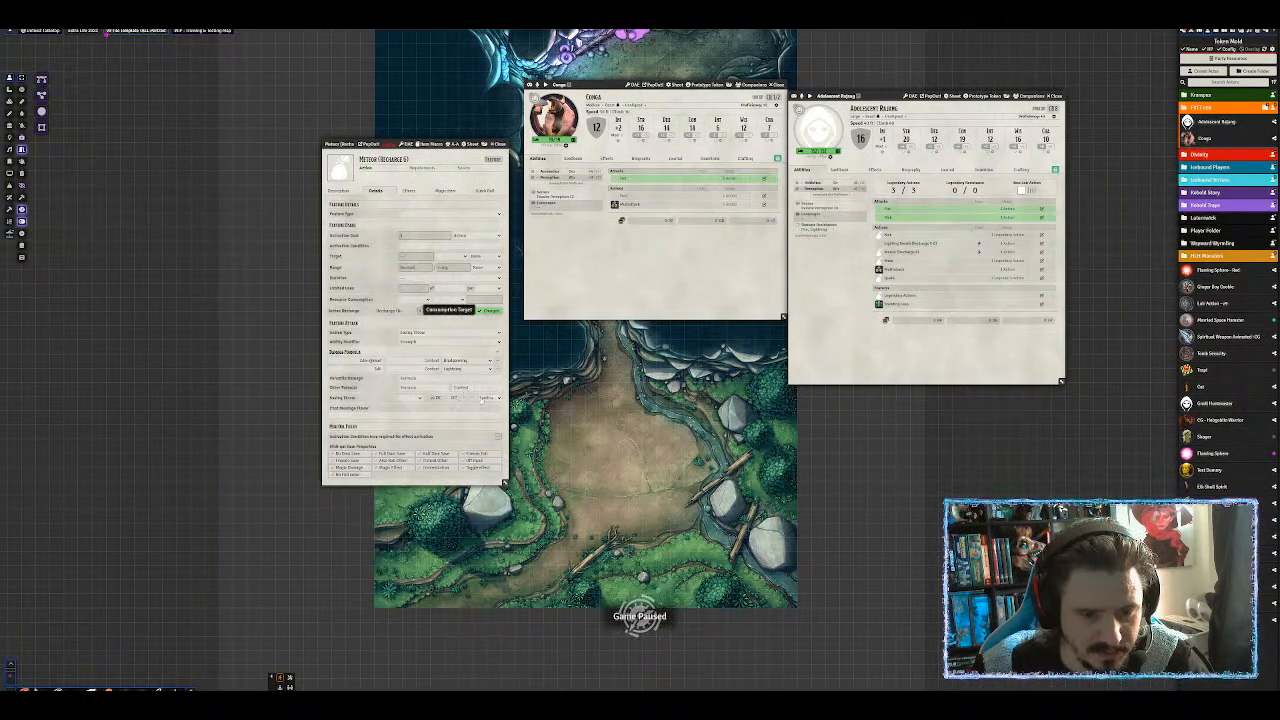
pyautogui.click(489, 397)
pyautogui.click(490, 446)
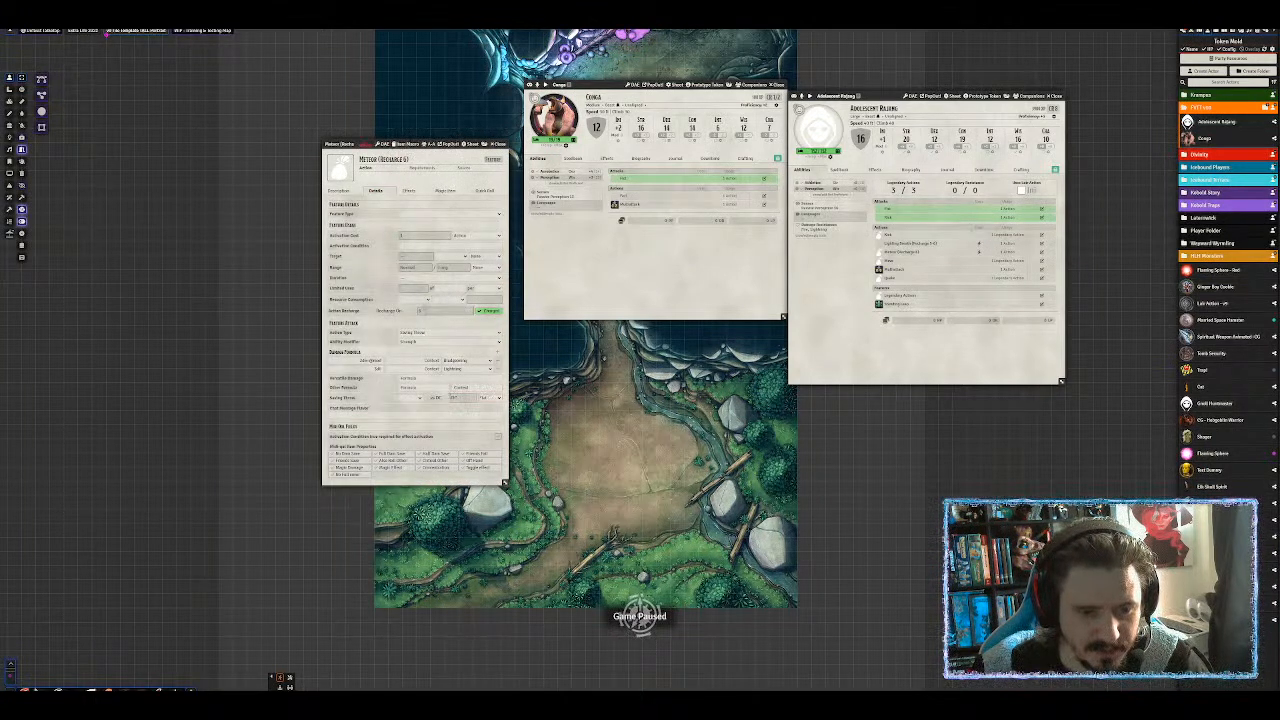
pyautogui.click(418, 400)
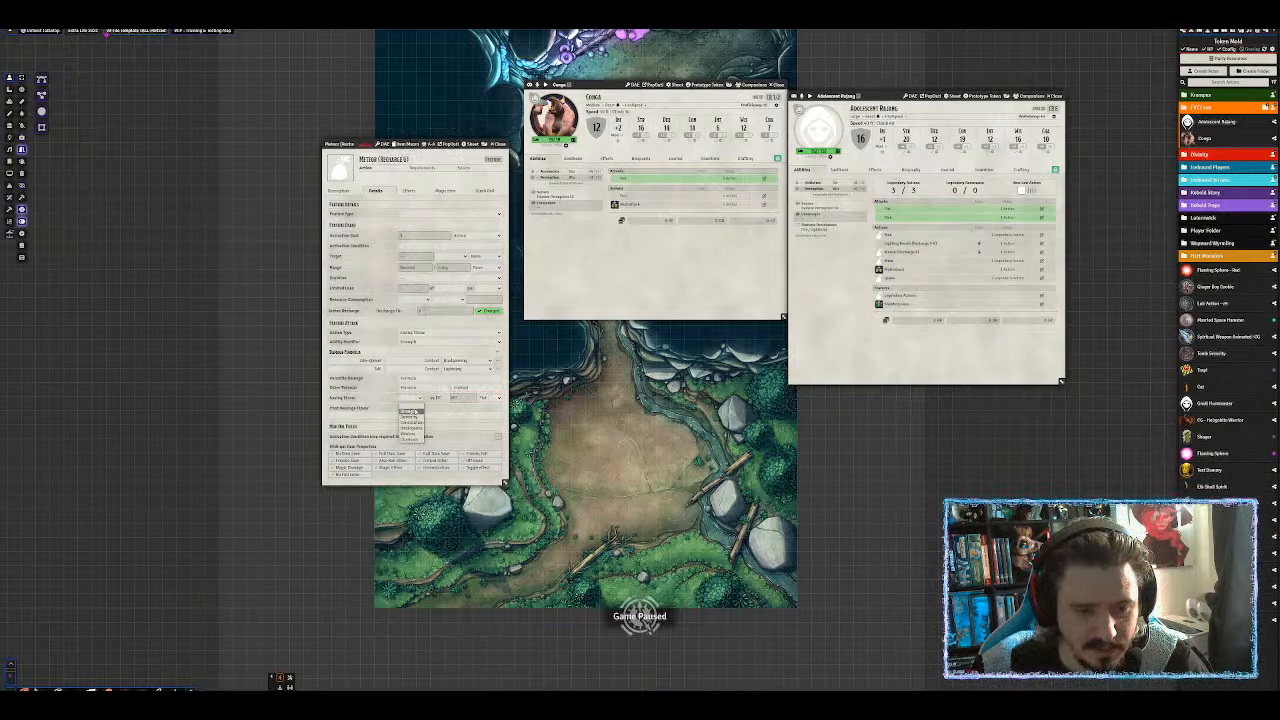
pyautogui.click(413, 411)
pyautogui.click(462, 398)
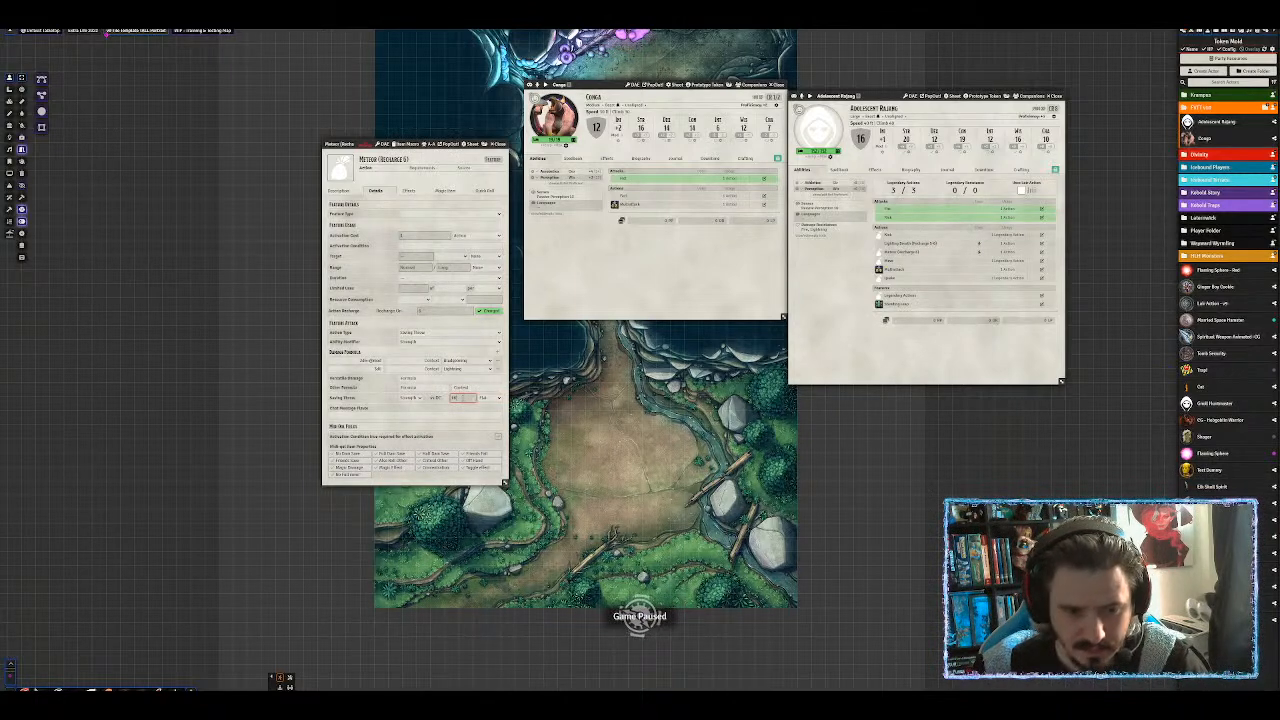
pyautogui.click(447, 419)
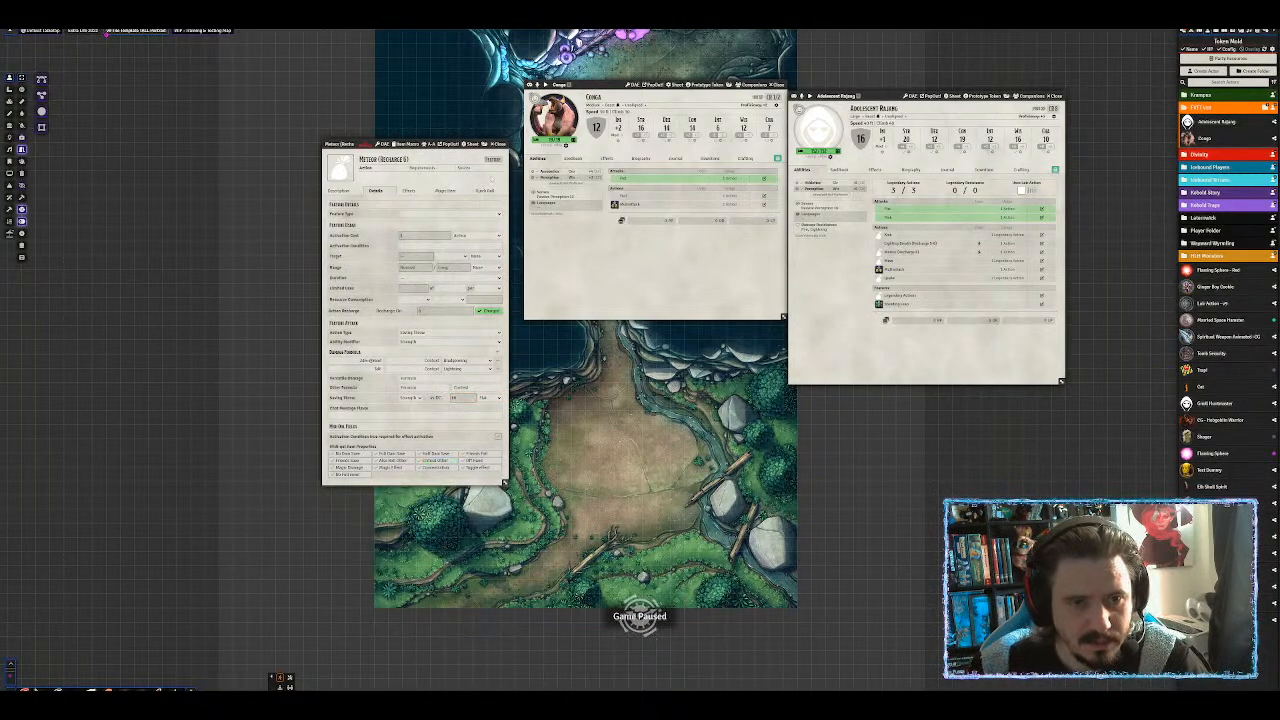
pyautogui.click(500, 144)
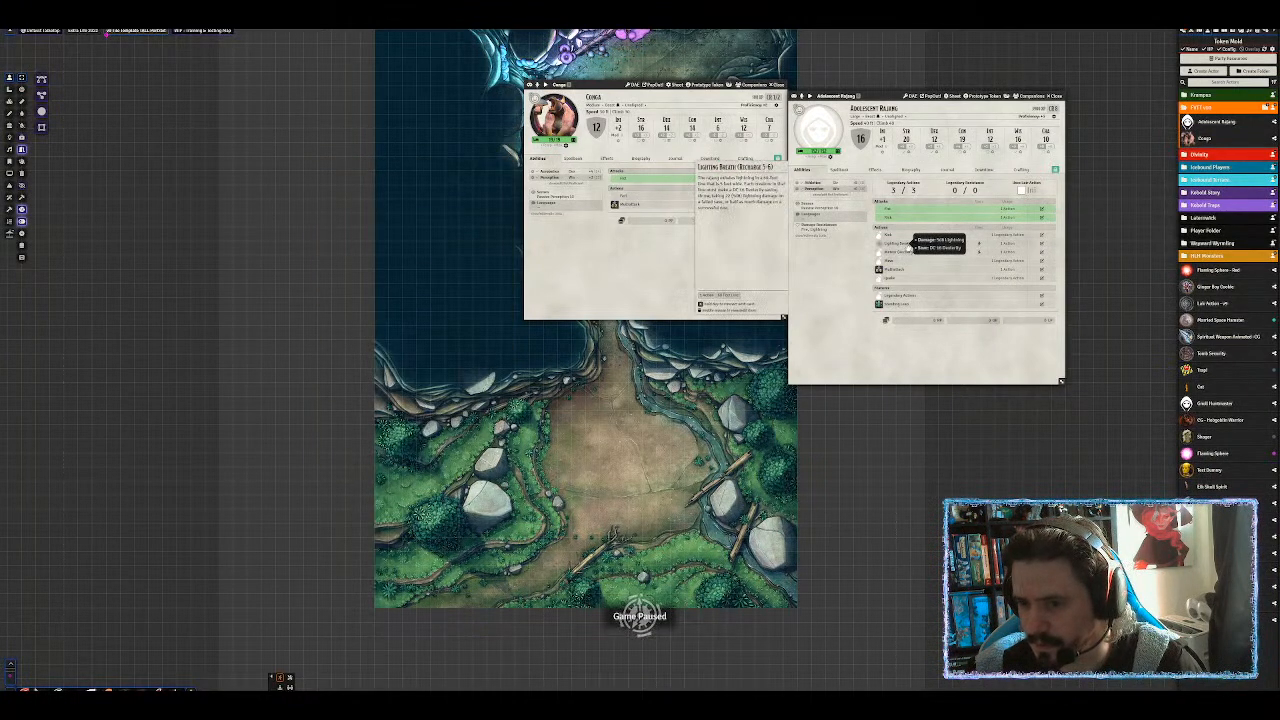
# Open the Lightning Breath (Recharge 5–6) item sheet from the Adolescent Rajang's features.
pyautogui.click(909, 246)
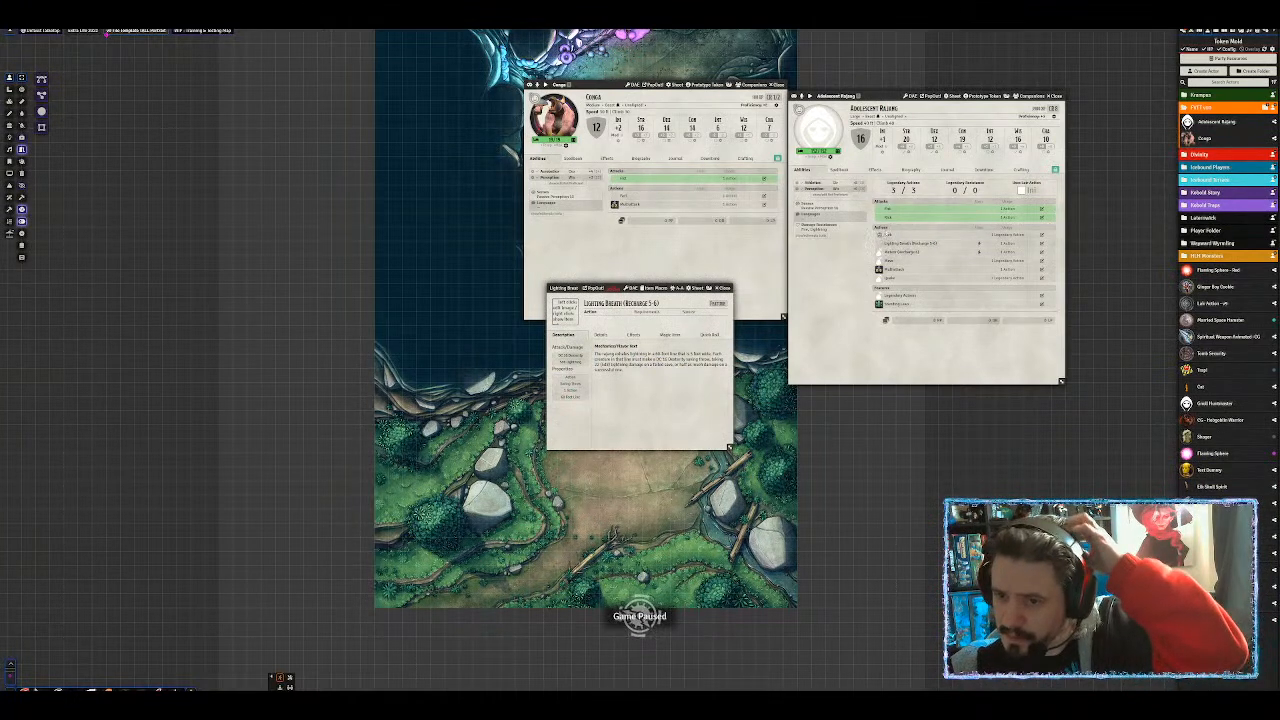
pyautogui.moveTo(887, 235)
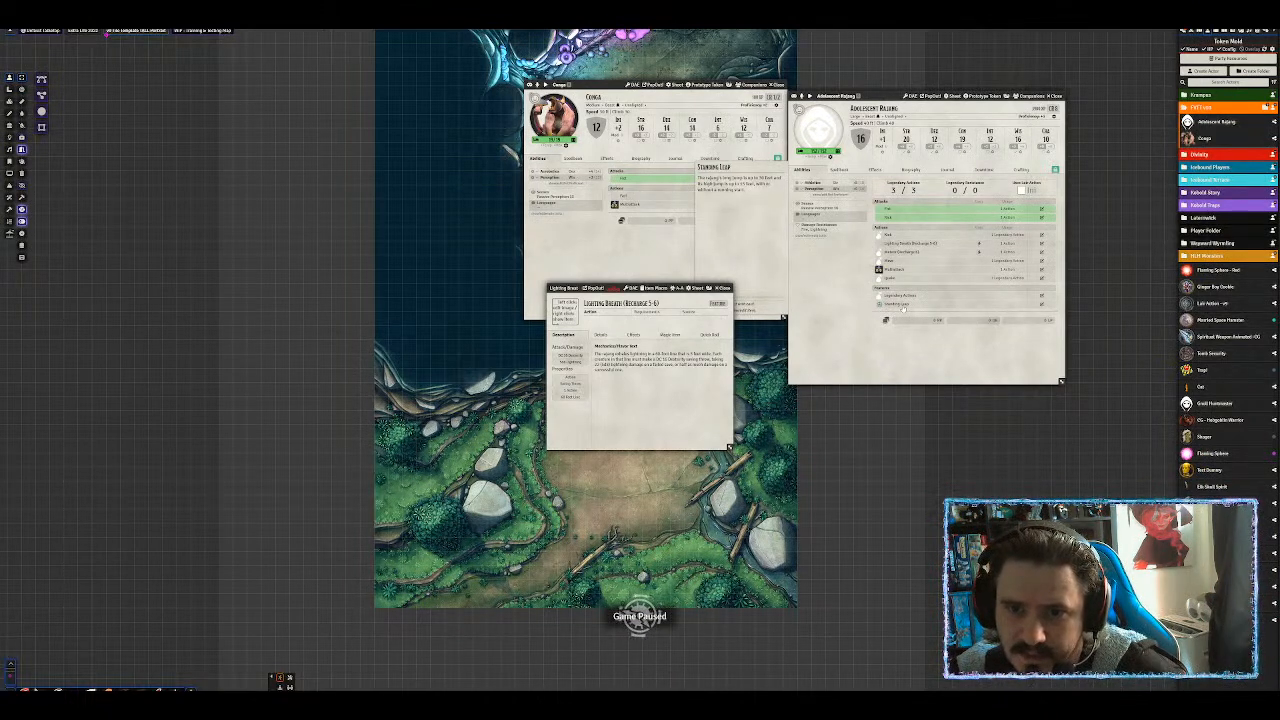
# Upload a PNG token image into My Assets Library > Tokens > Monster Hunter for Adolescent Rajang's portrait.
pyautogui.click(728, 288)
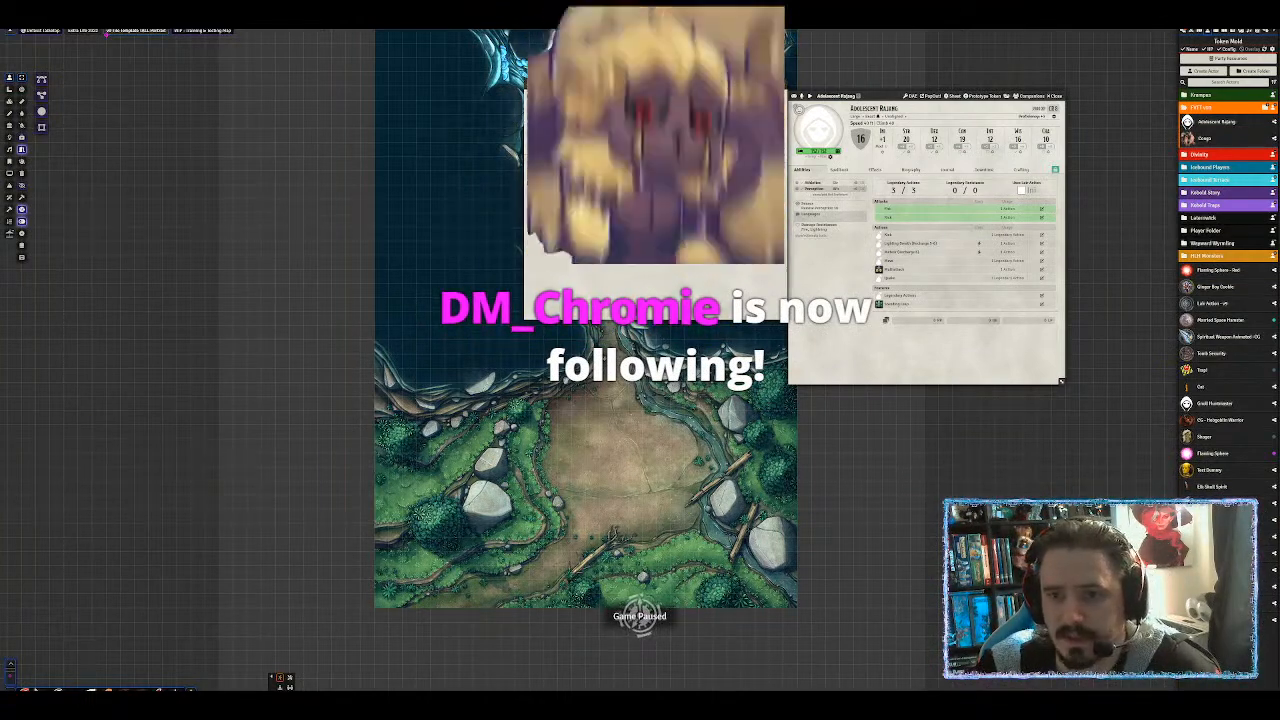
pyautogui.click(819, 130)
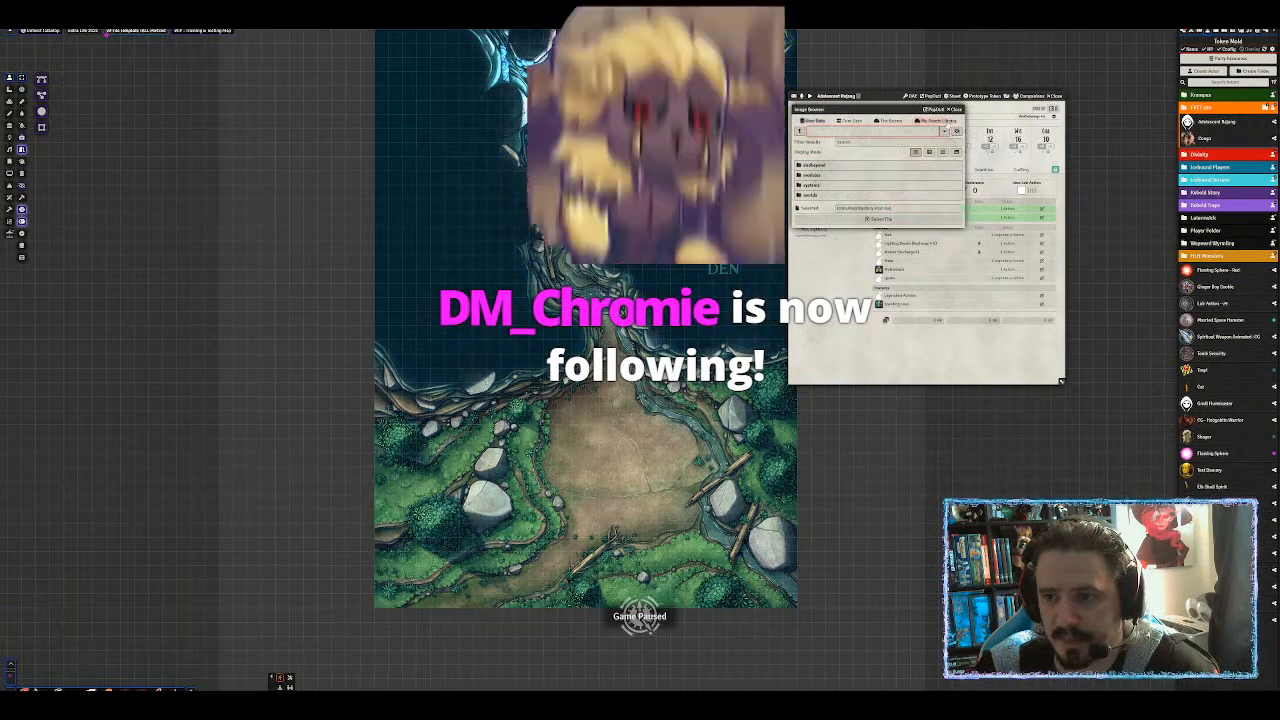
pyautogui.click(937, 121)
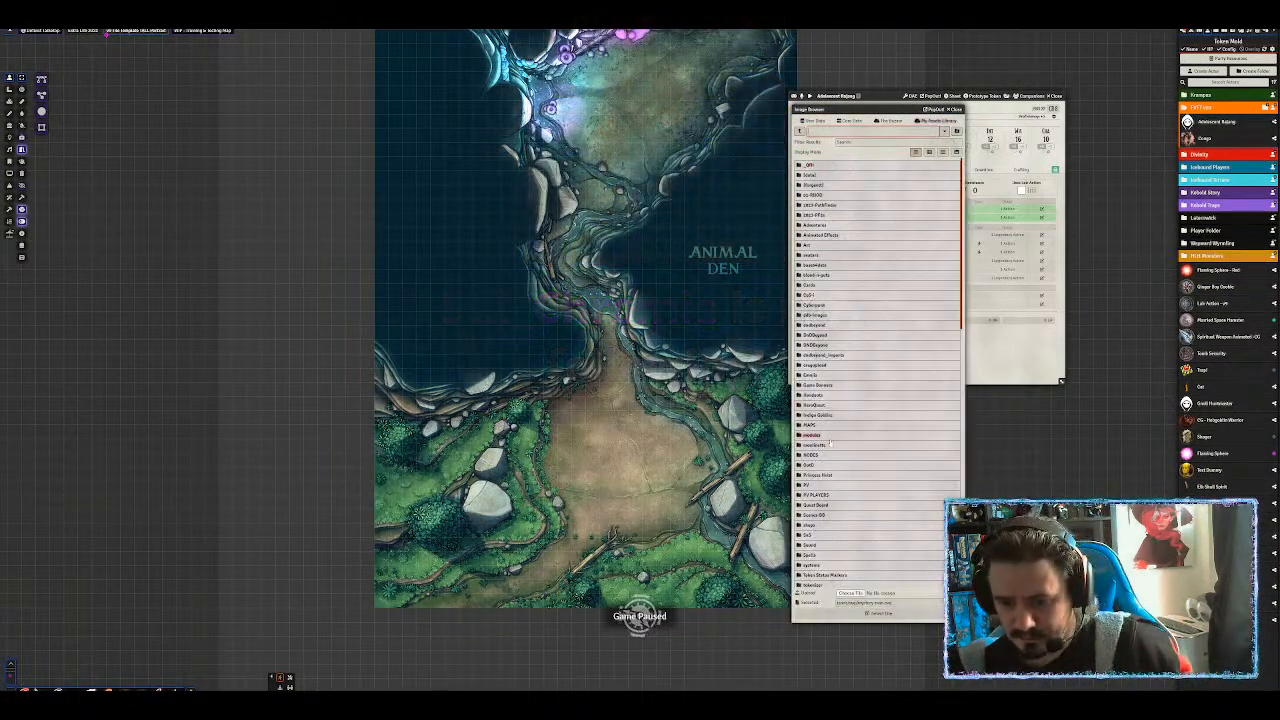
pyautogui.scroll(-4, 808, 450)
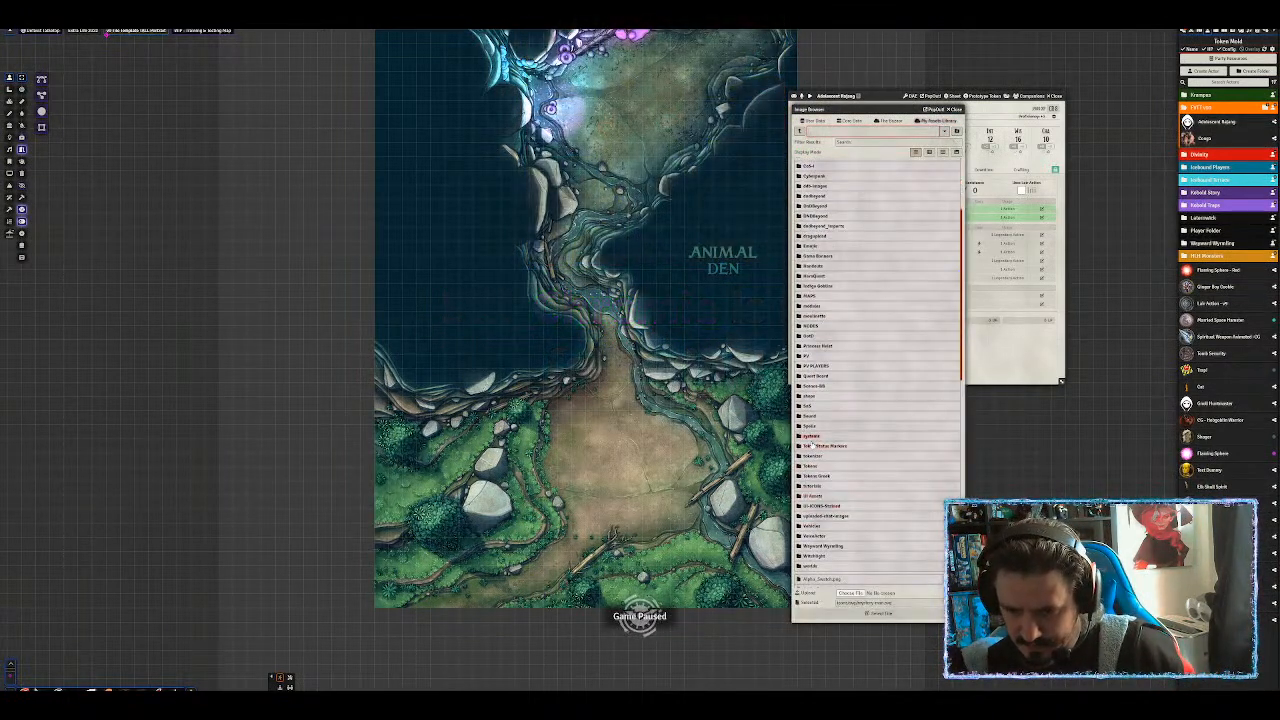
pyautogui.click(811, 466)
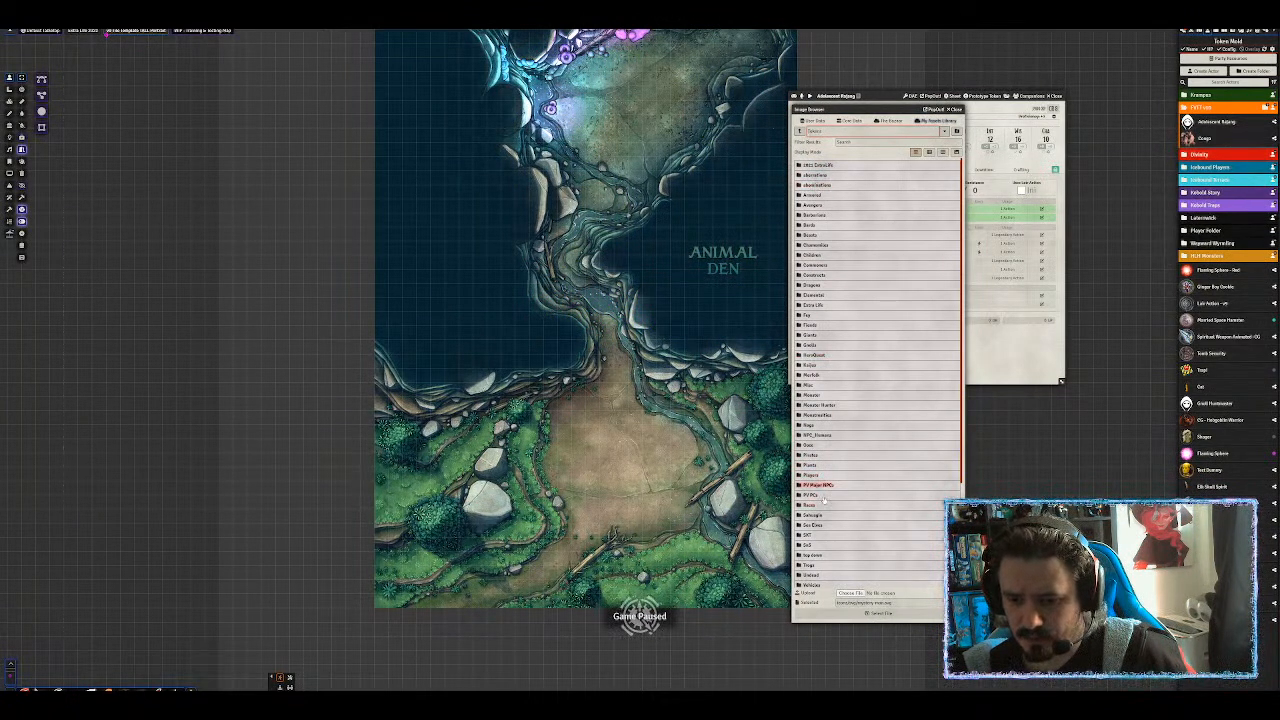
pyautogui.click(816, 404)
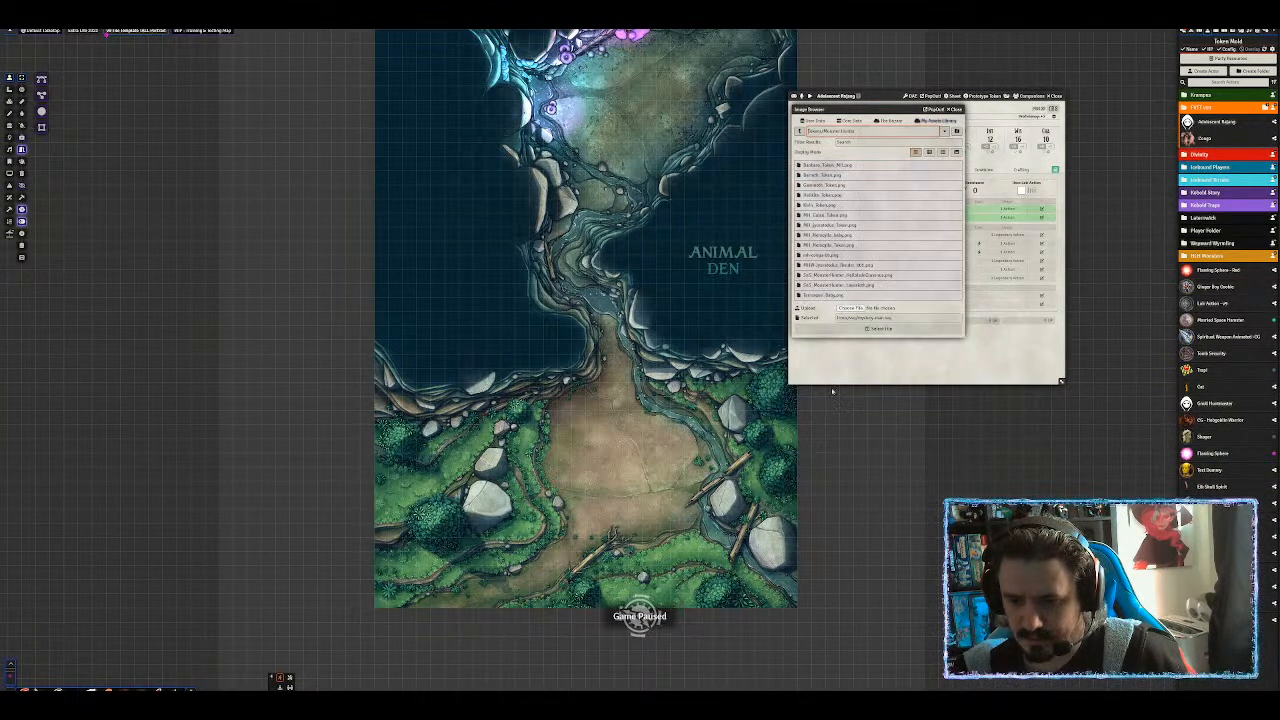
pyautogui.click(849, 308)
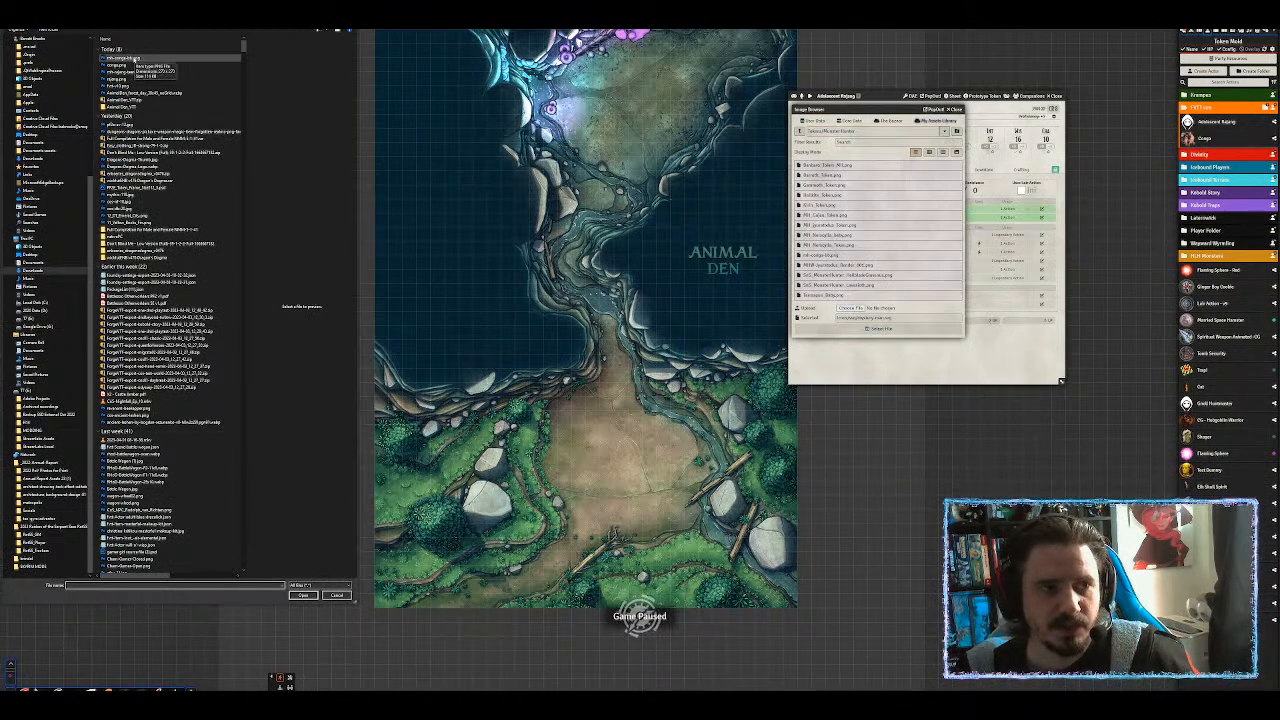
pyautogui.doubleClick(133, 73)
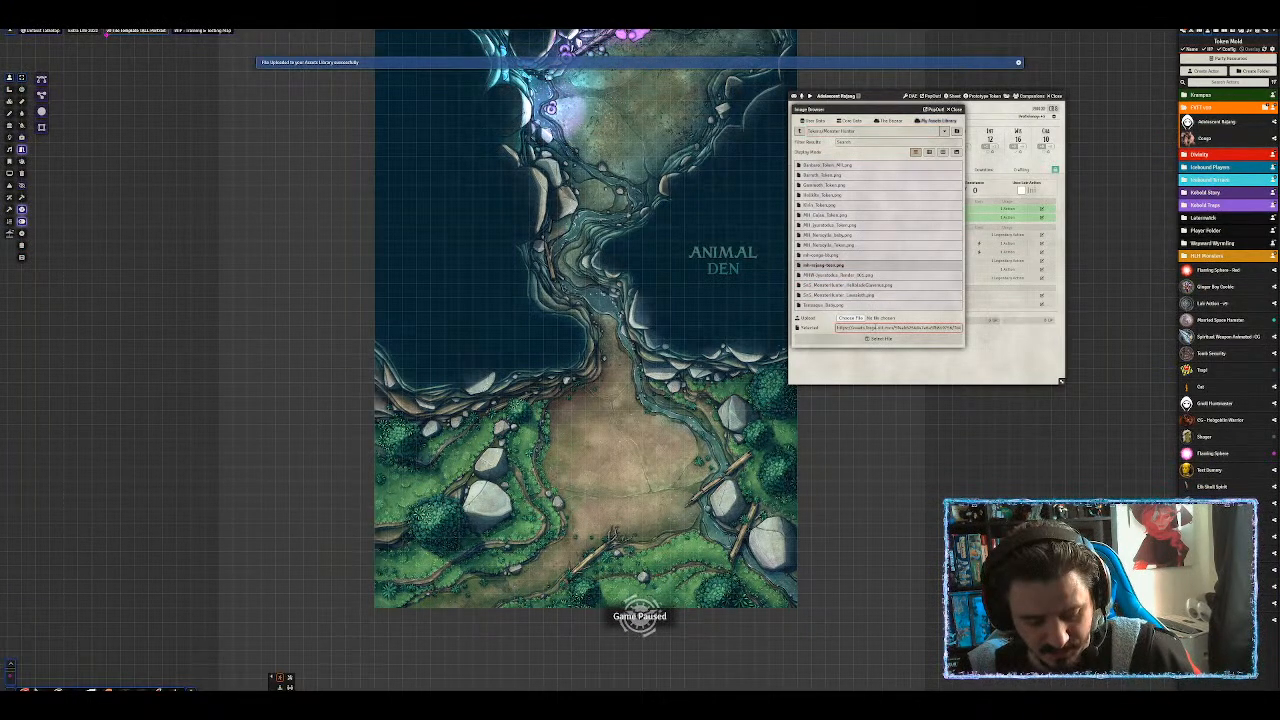
# Use the uploaded image as the portrait and paste its link into the prototype token's Image Path.
pyautogui.click(881, 339)
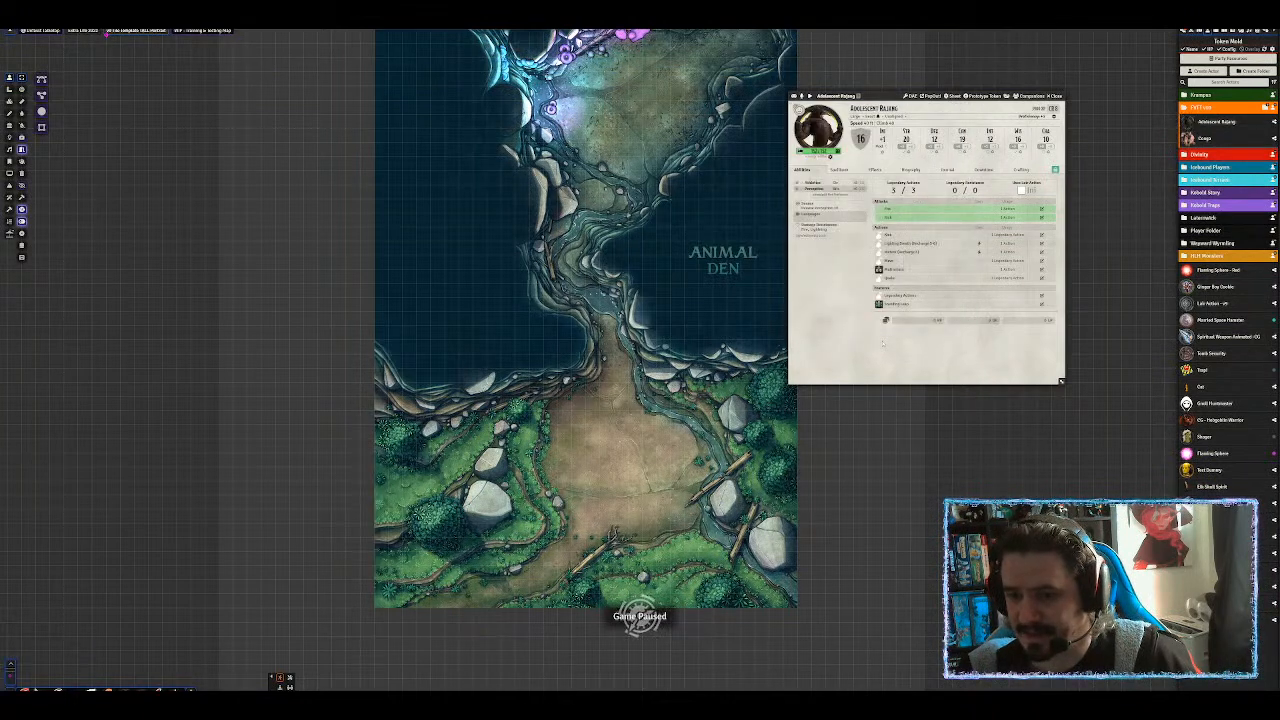
pyautogui.click(986, 96)
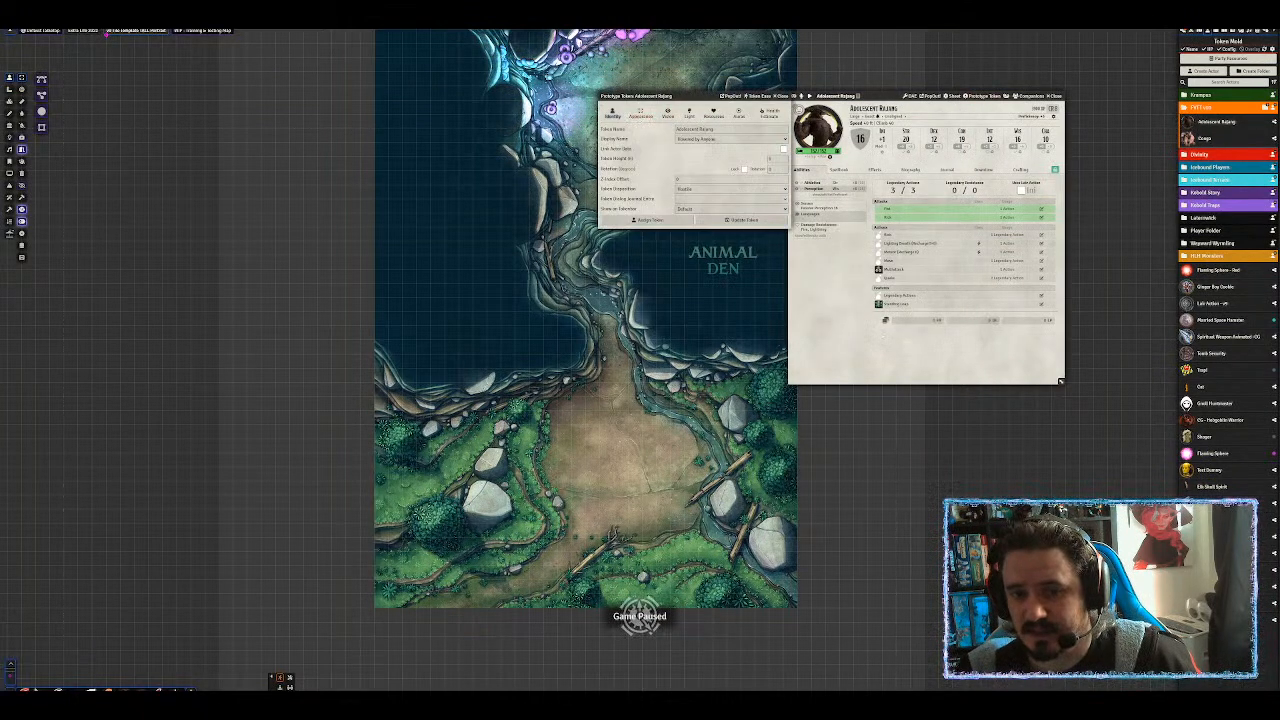
pyautogui.click(642, 115)
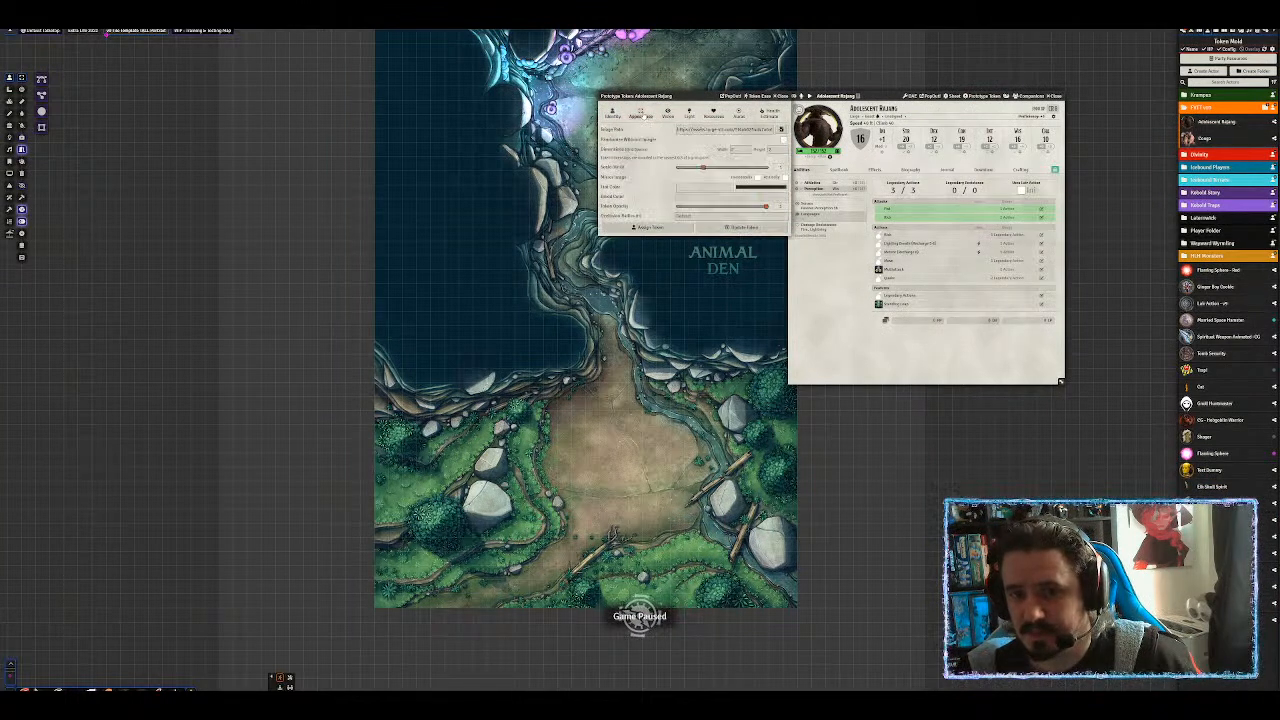
pyautogui.click(726, 130)
pyautogui.hotkey('ctrl', 'a')
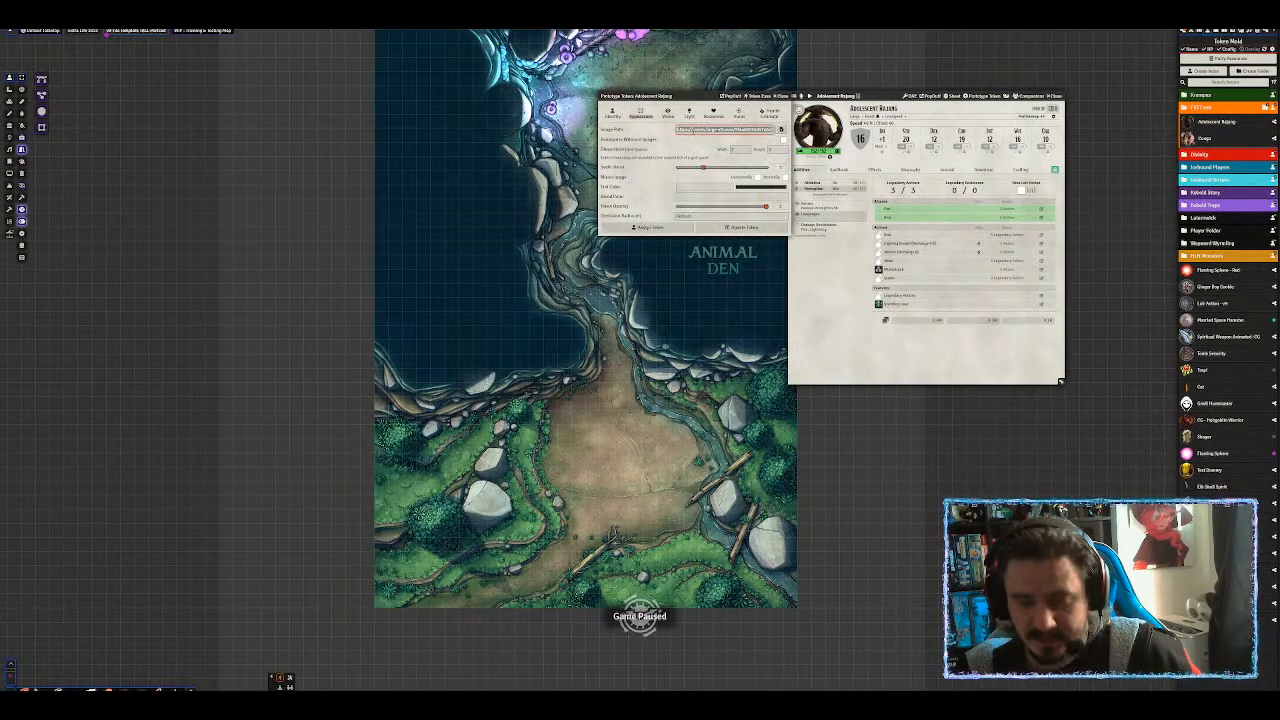
pyautogui.hotkey('ctrl', 'v')
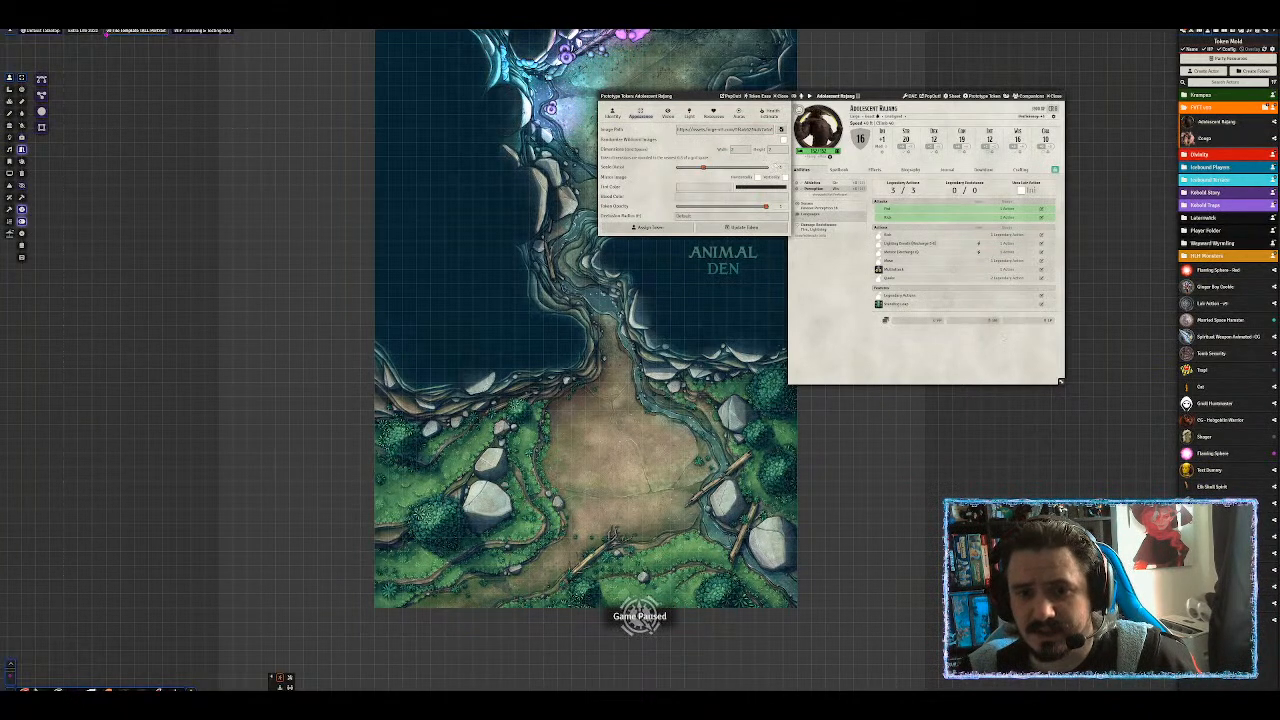
# Set the prototype token's blood colour to red and save with Update Token.
pyautogui.click(692, 196)
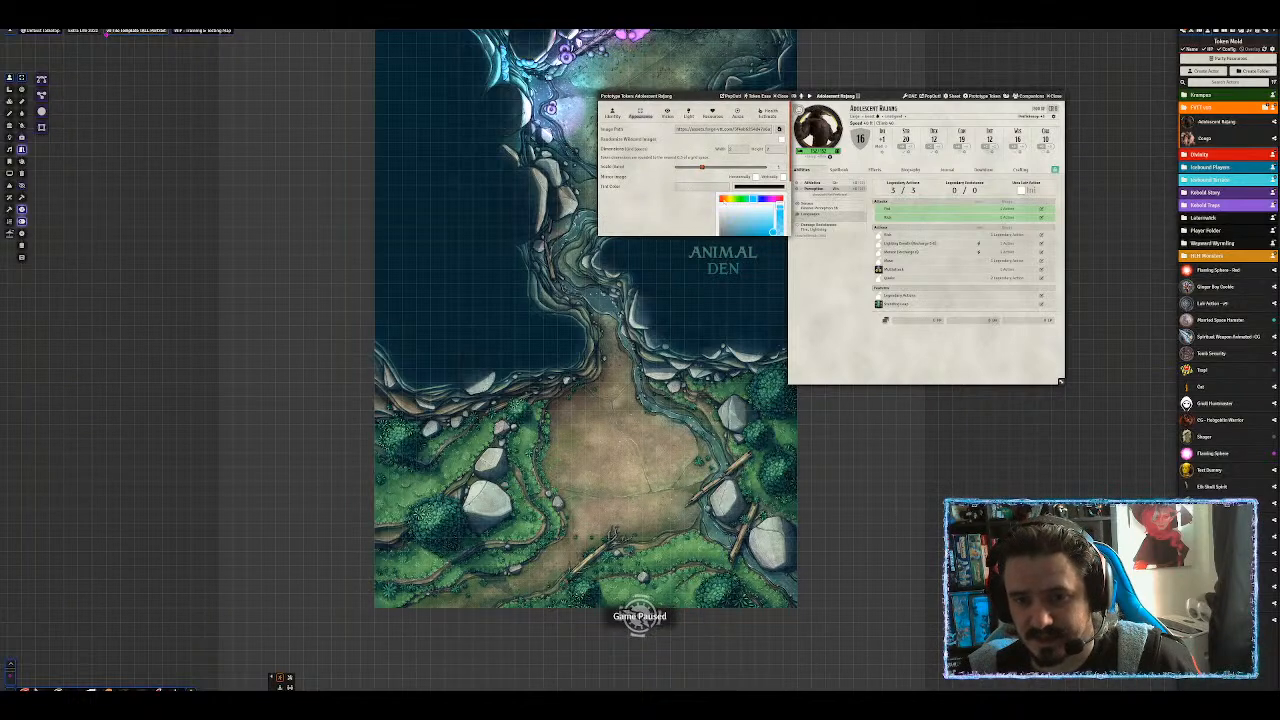
pyautogui.click(718, 198)
pyautogui.scroll(-1, 699, 211)
pyautogui.scroll(-2, 699, 211)
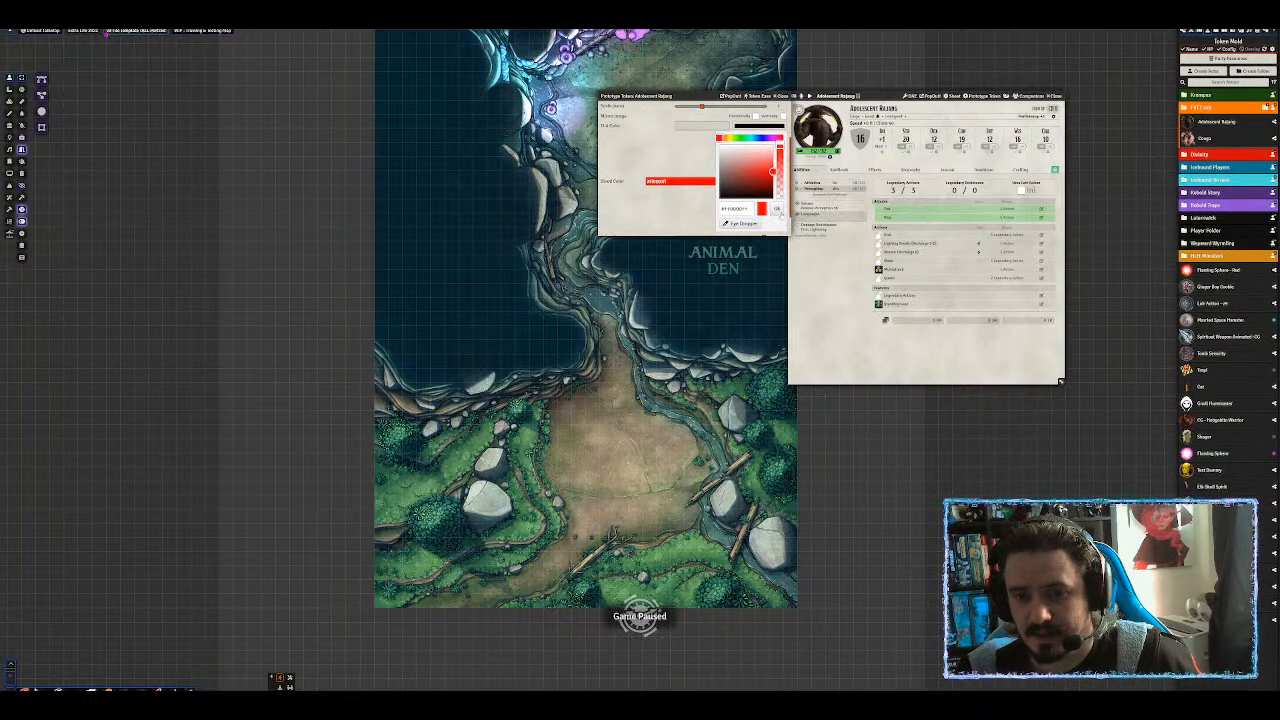
pyautogui.click(737, 226)
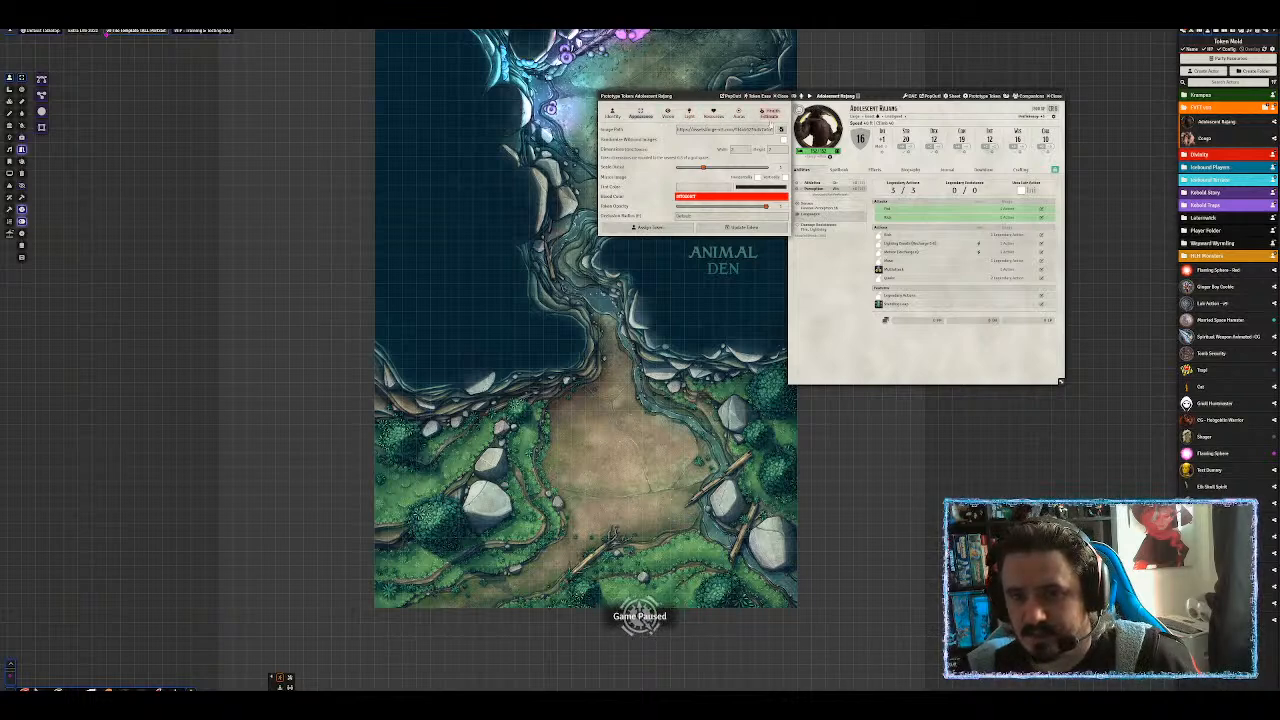
pyautogui.click(752, 229)
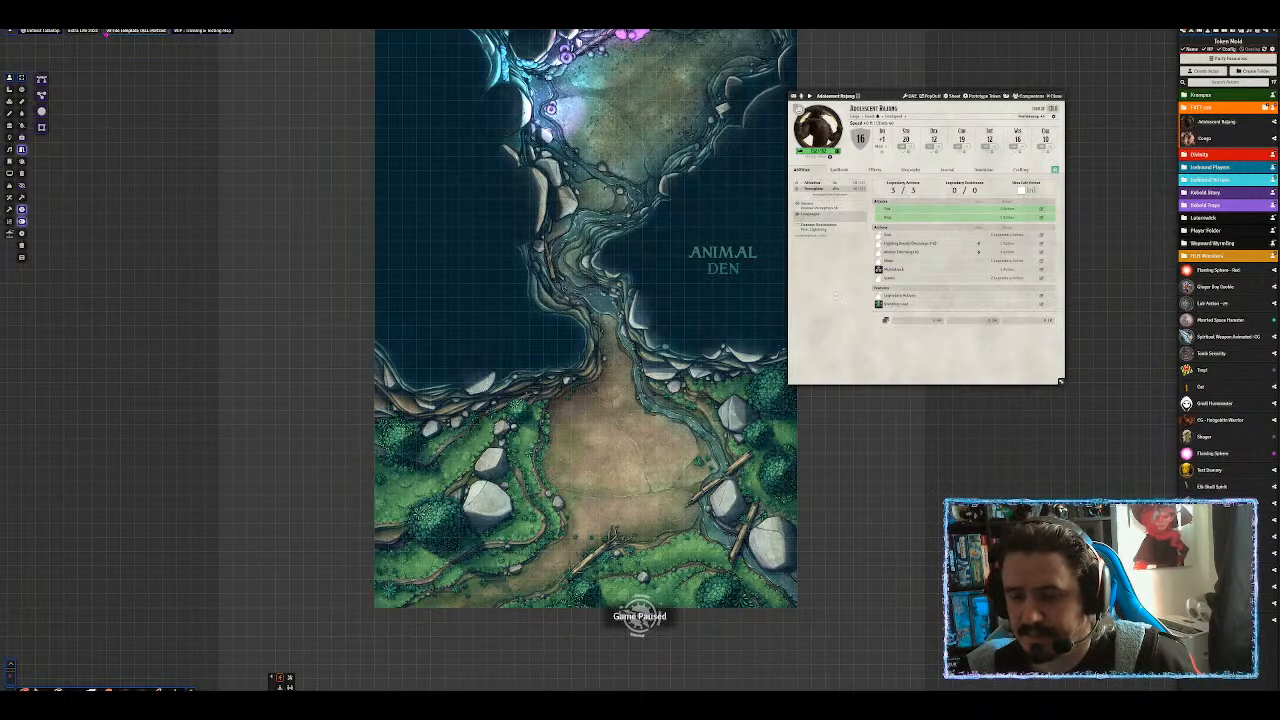
# Pan the Animal Den map, move and enlarge the Adolescent Rajang sheet, then close it.
pyautogui.moveTo(826, 442); pyautogui.dragTo(856, 441)
pyautogui.scroll(9, 771, 310)
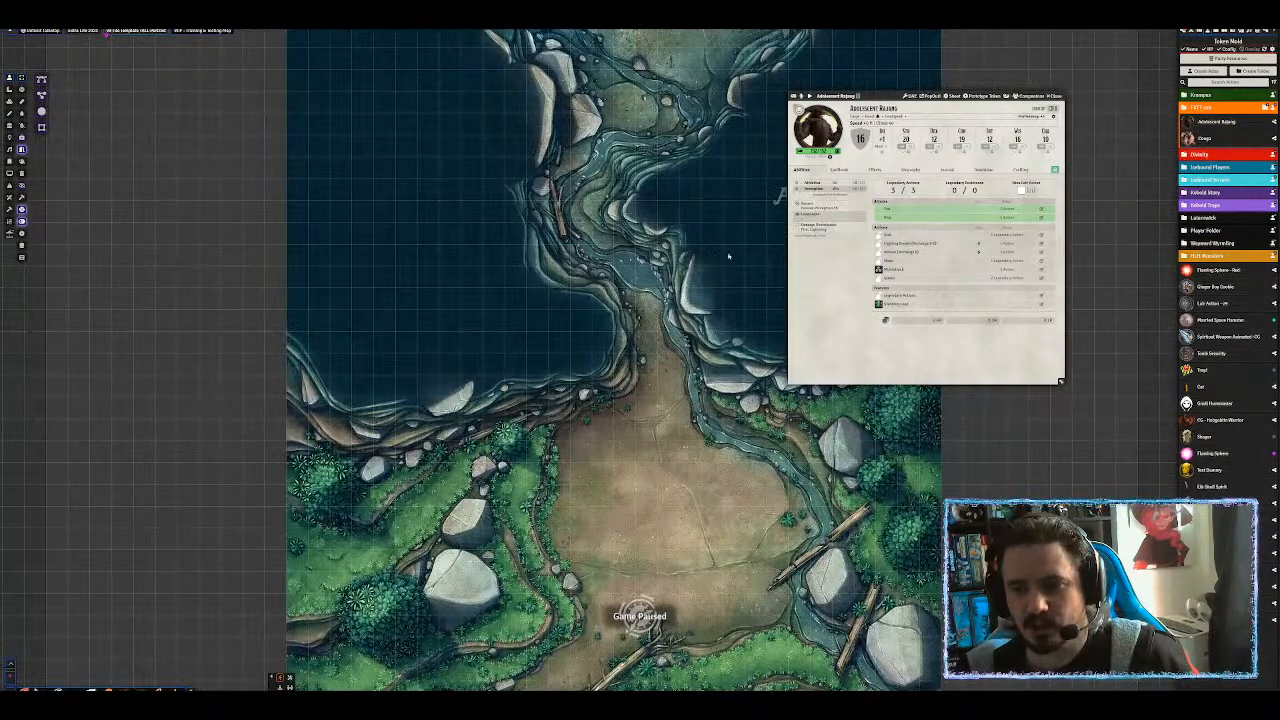
pyautogui.moveTo(883, 95); pyautogui.dragTo(817, 55)
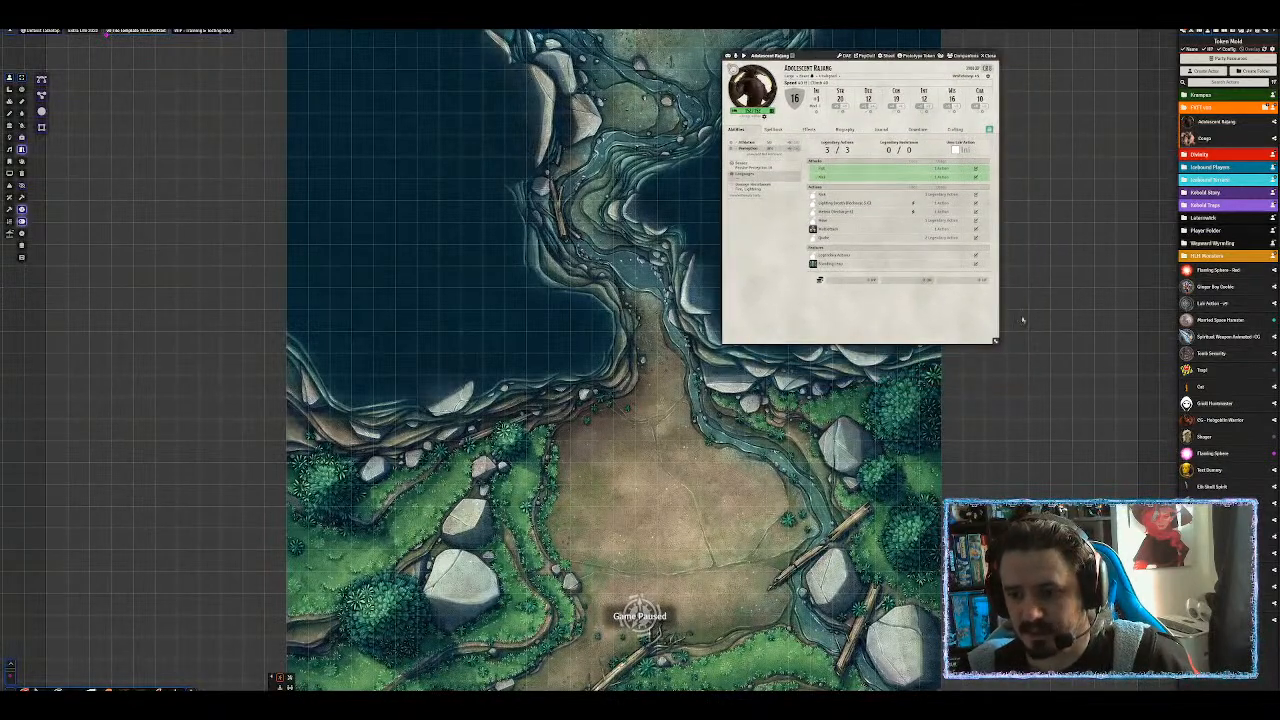
pyautogui.moveTo(995, 342); pyautogui.dragTo(1020, 447)
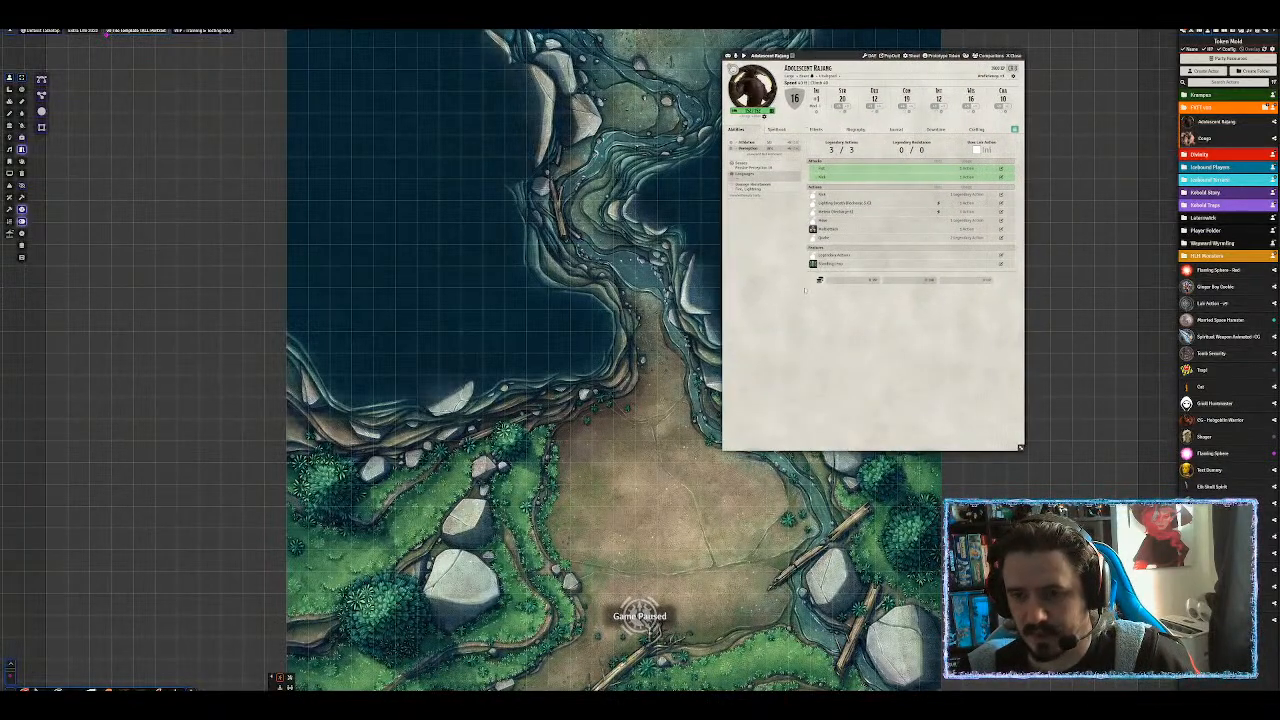
pyautogui.moveTo(795, 98)
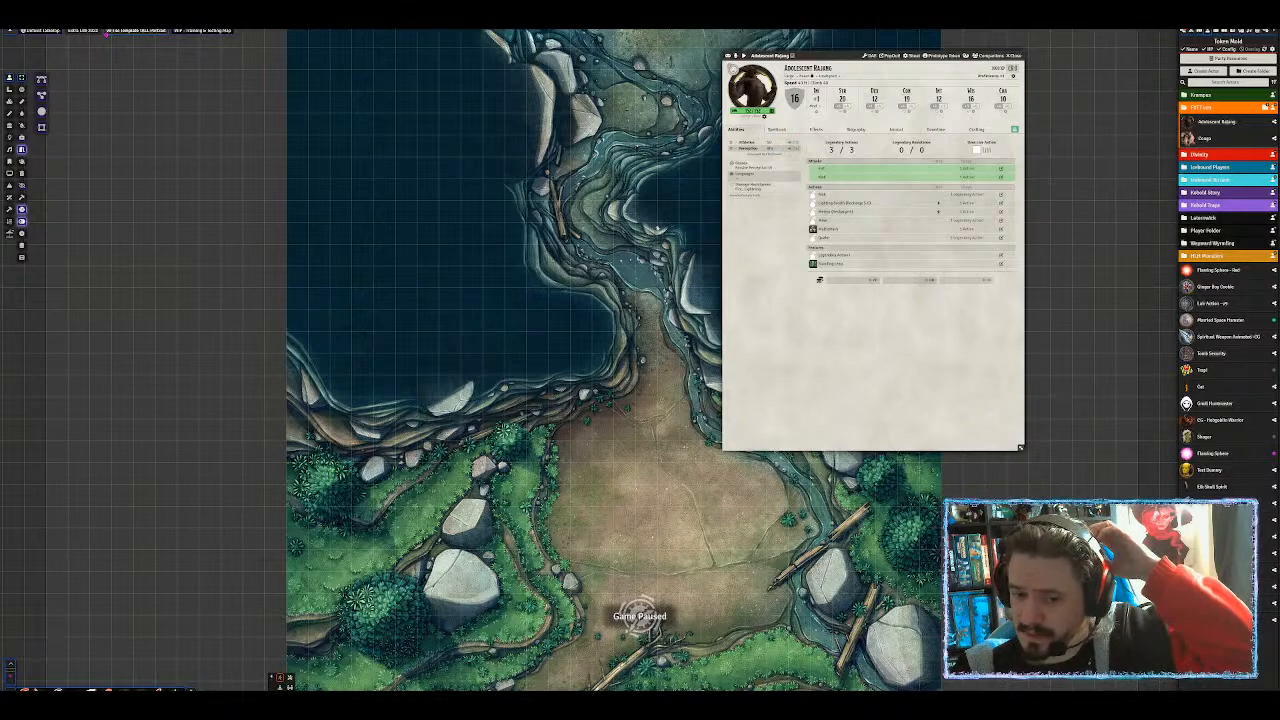
pyautogui.moveTo(690, 203); pyautogui.dragTo(520, 367)
pyautogui.scroll(-6, 520, 367)
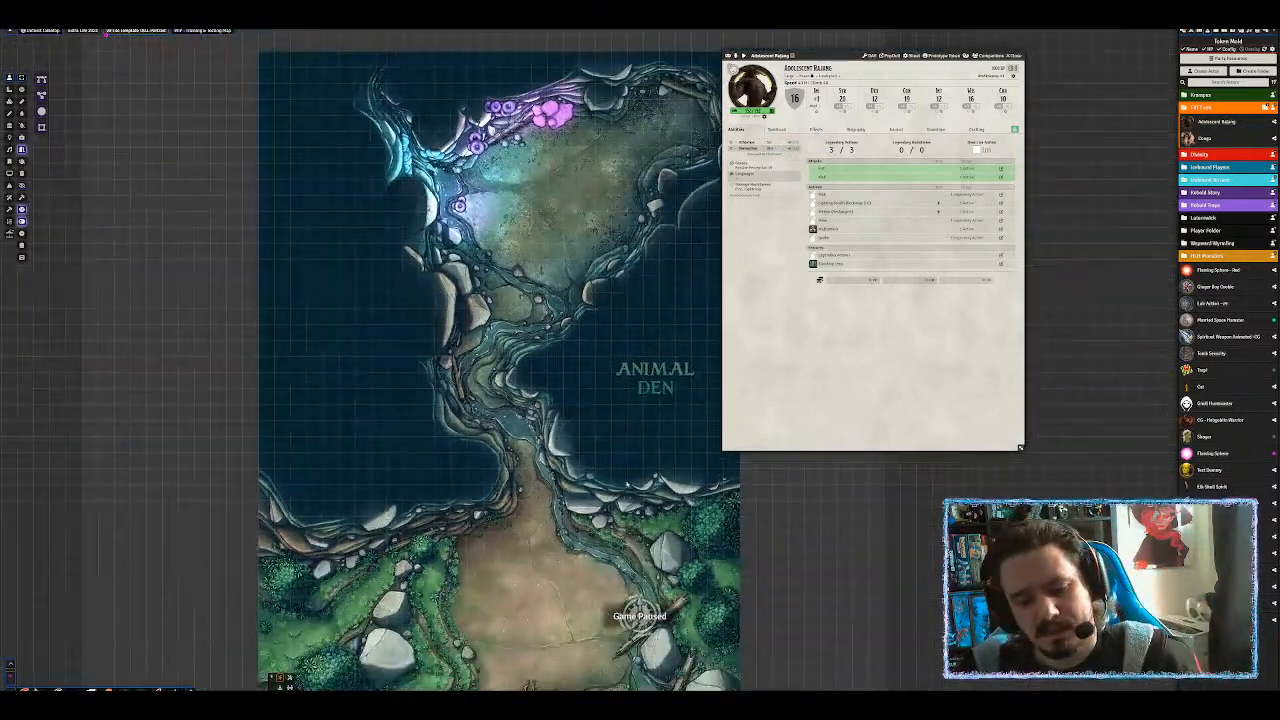
pyautogui.moveTo(631, 502); pyautogui.dragTo(666, 342)
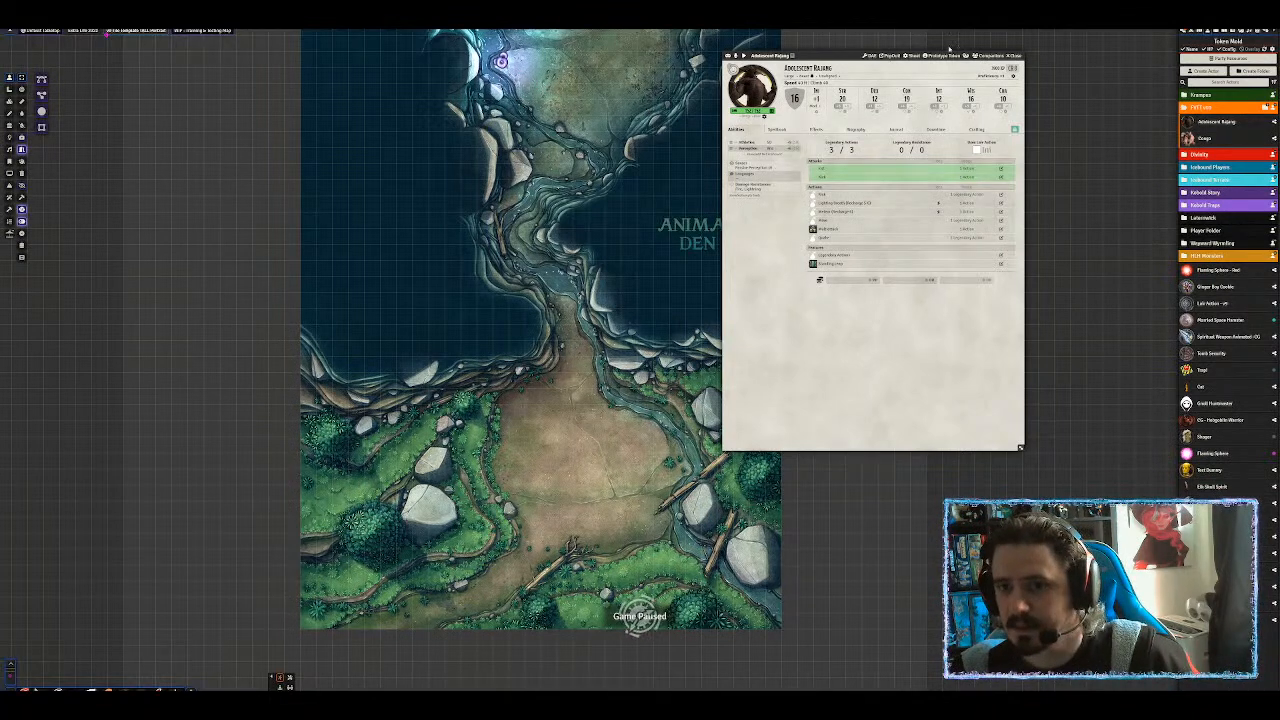
pyautogui.click(1016, 57)
pyautogui.scroll(6, 948, 182)
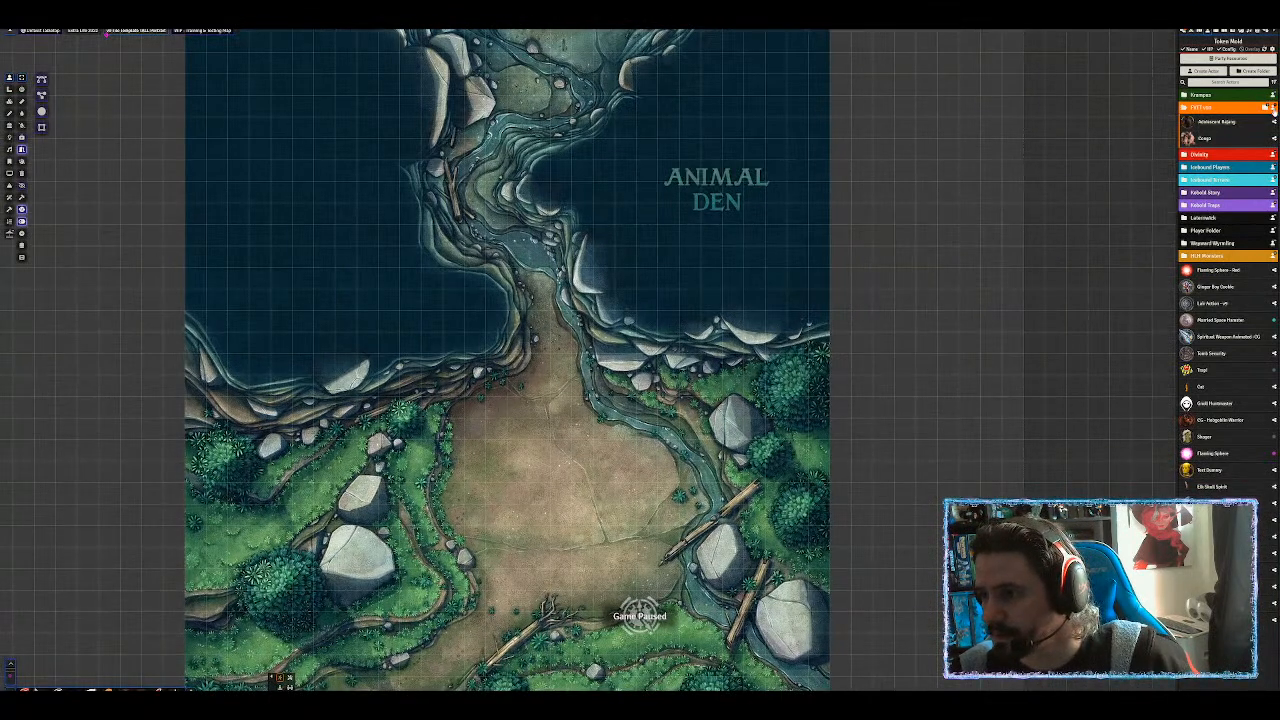
# Create a new actor named 'wol' in the orange folder.
pyautogui.click(1265, 108)
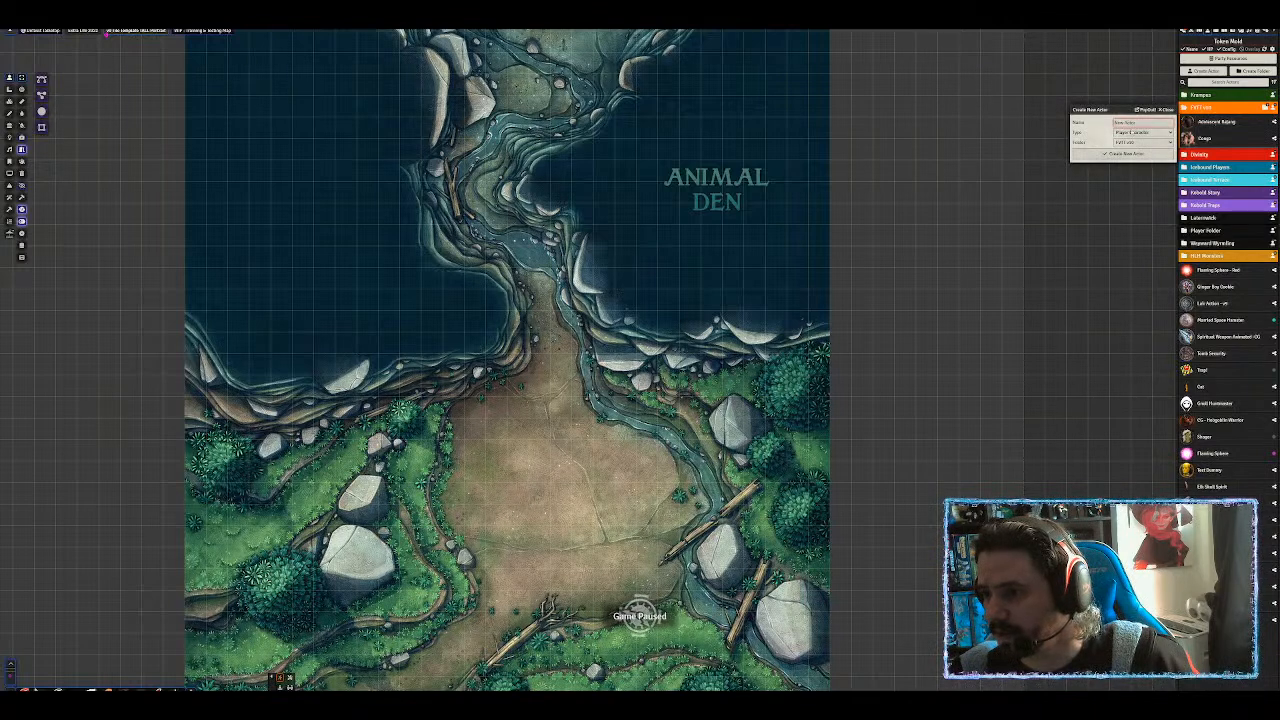
pyautogui.write('wol')
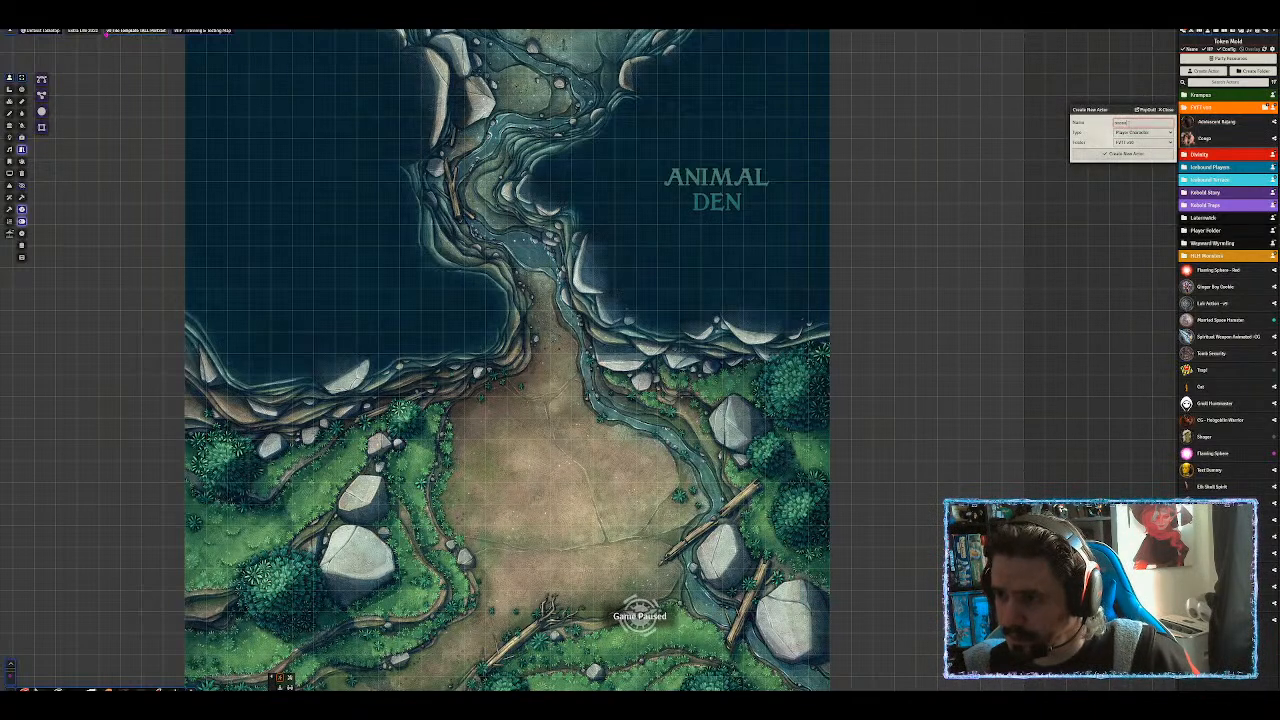
pyautogui.press('Return')
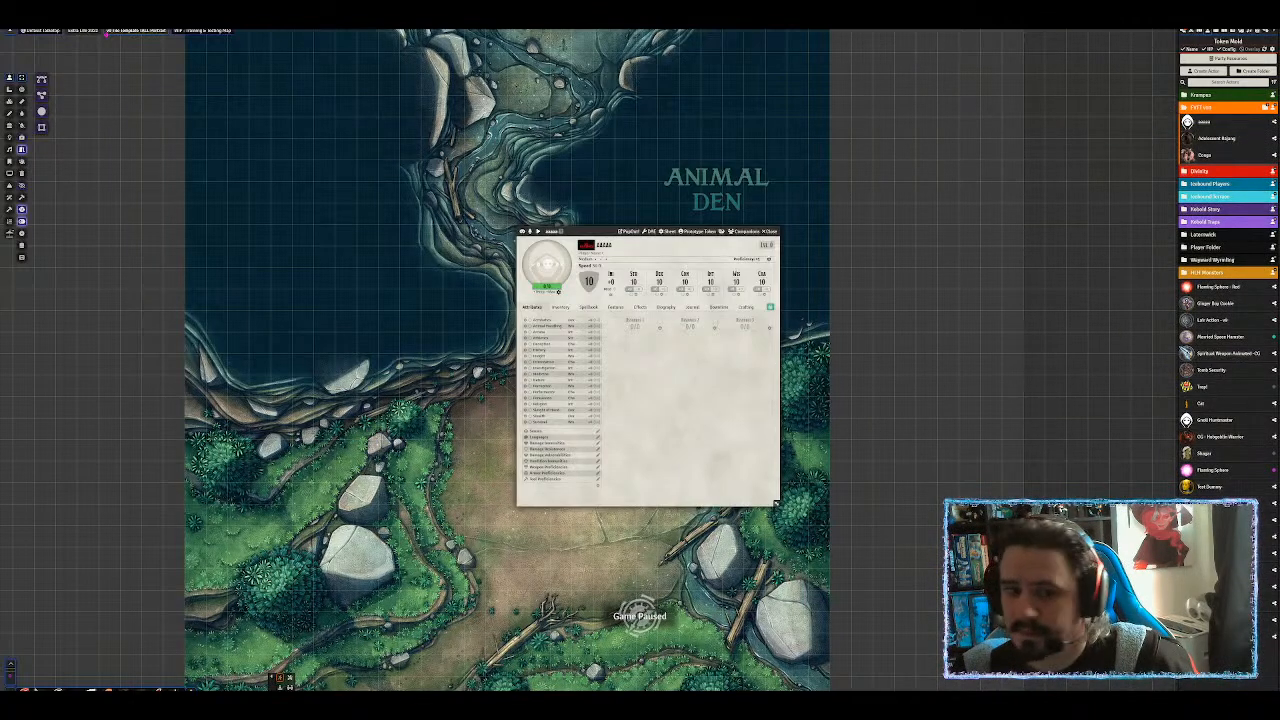
# Paste the D&D Beyond character link into the actor's DDB importer.
pyautogui.click(586, 245)
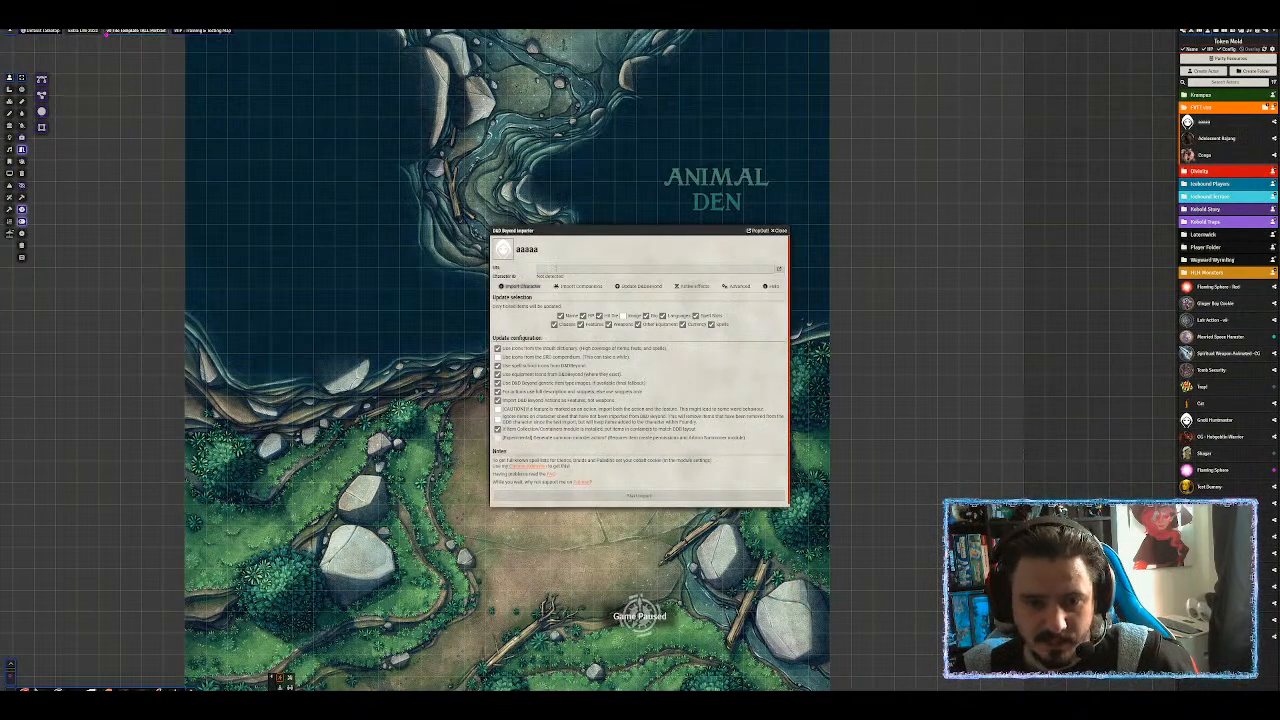
pyautogui.click(556, 268)
pyautogui.hotkey('ctrl', 'v')
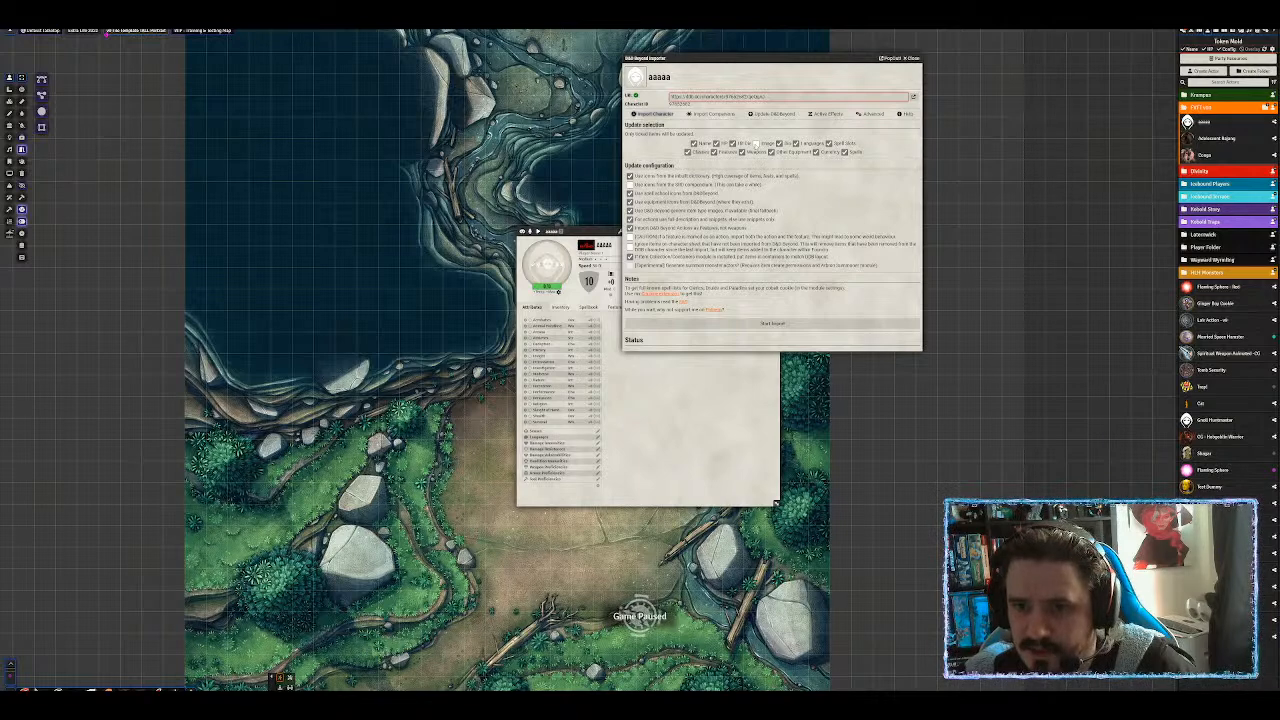
# Import the D&D Beyond character including its image, accepting default resources, and reposition the windows.
pyautogui.click(757, 145)
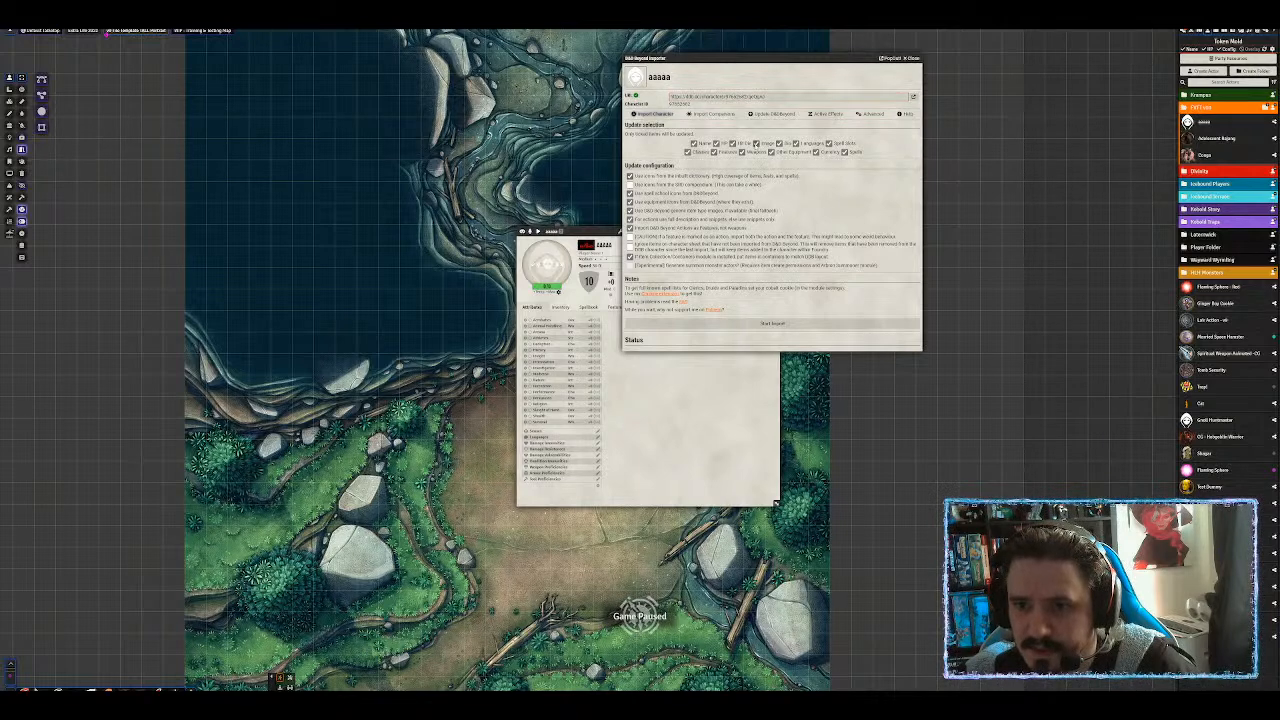
pyautogui.click(793, 324)
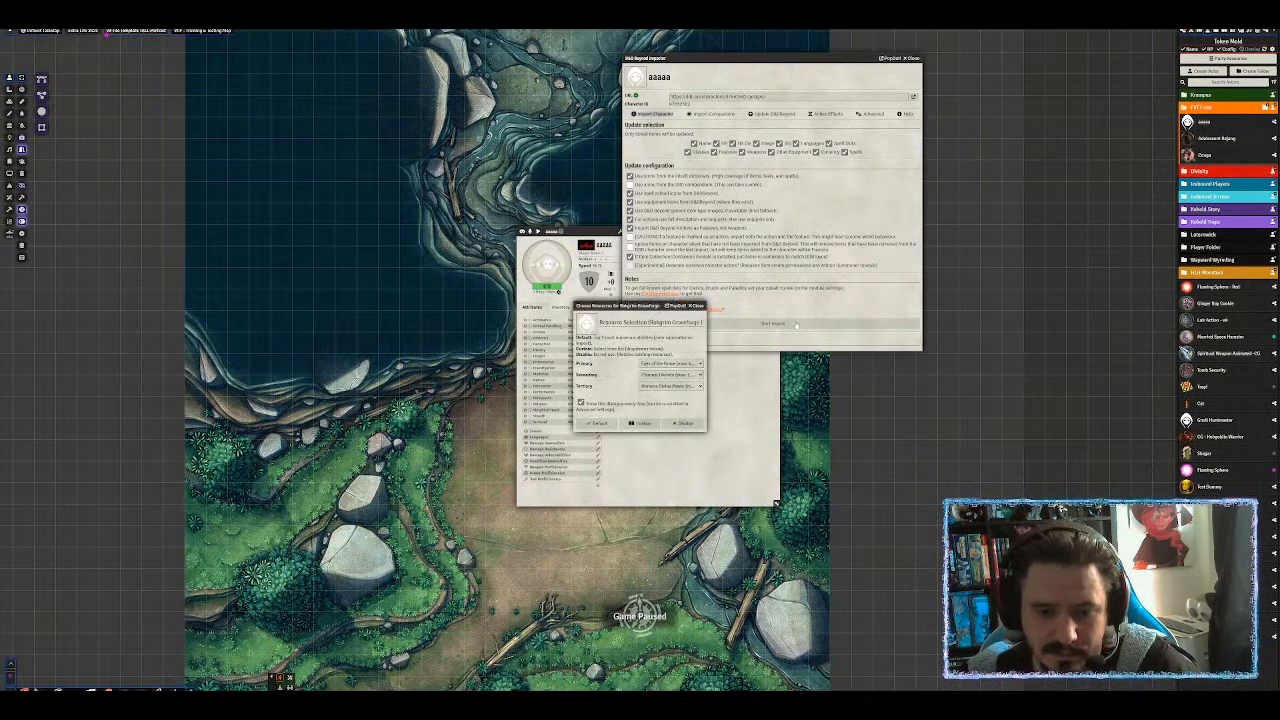
pyautogui.moveTo(633, 306); pyautogui.dragTo(609, 96)
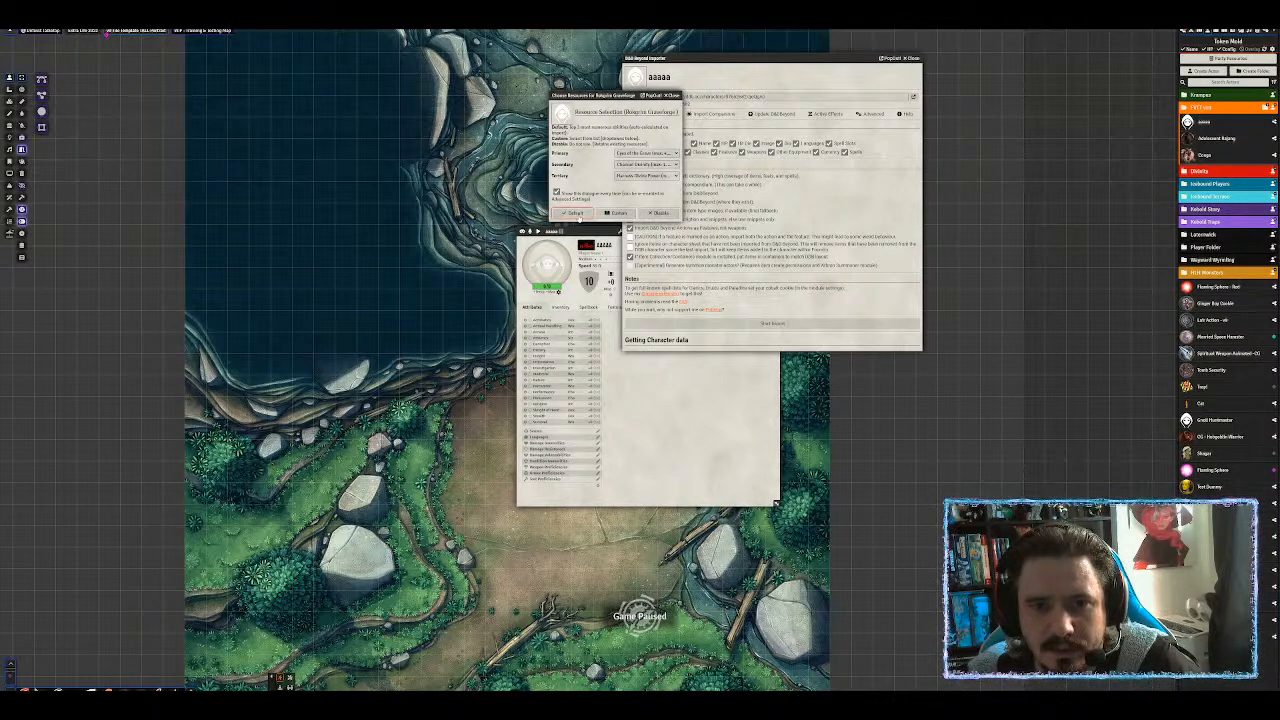
pyautogui.click(575, 214)
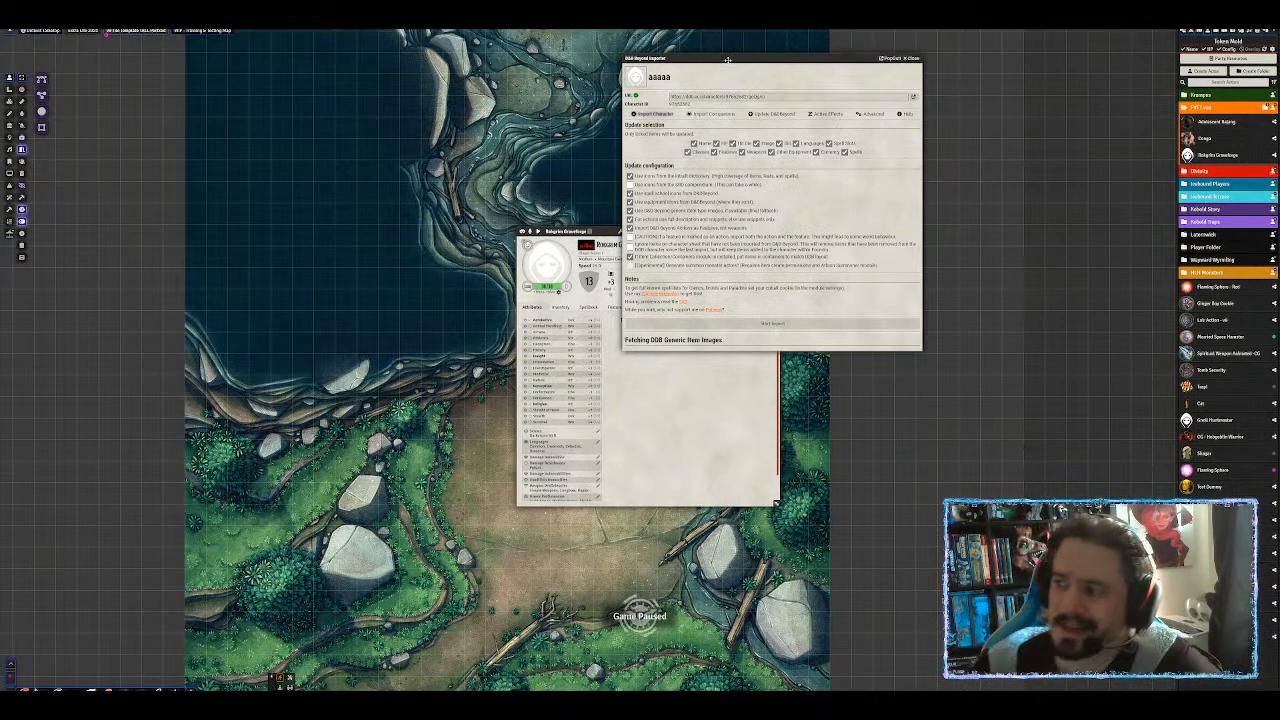
pyautogui.moveTo(758, 58); pyautogui.dragTo(953, 46)
pyautogui.moveTo(607, 231); pyautogui.dragTo(629, 77)
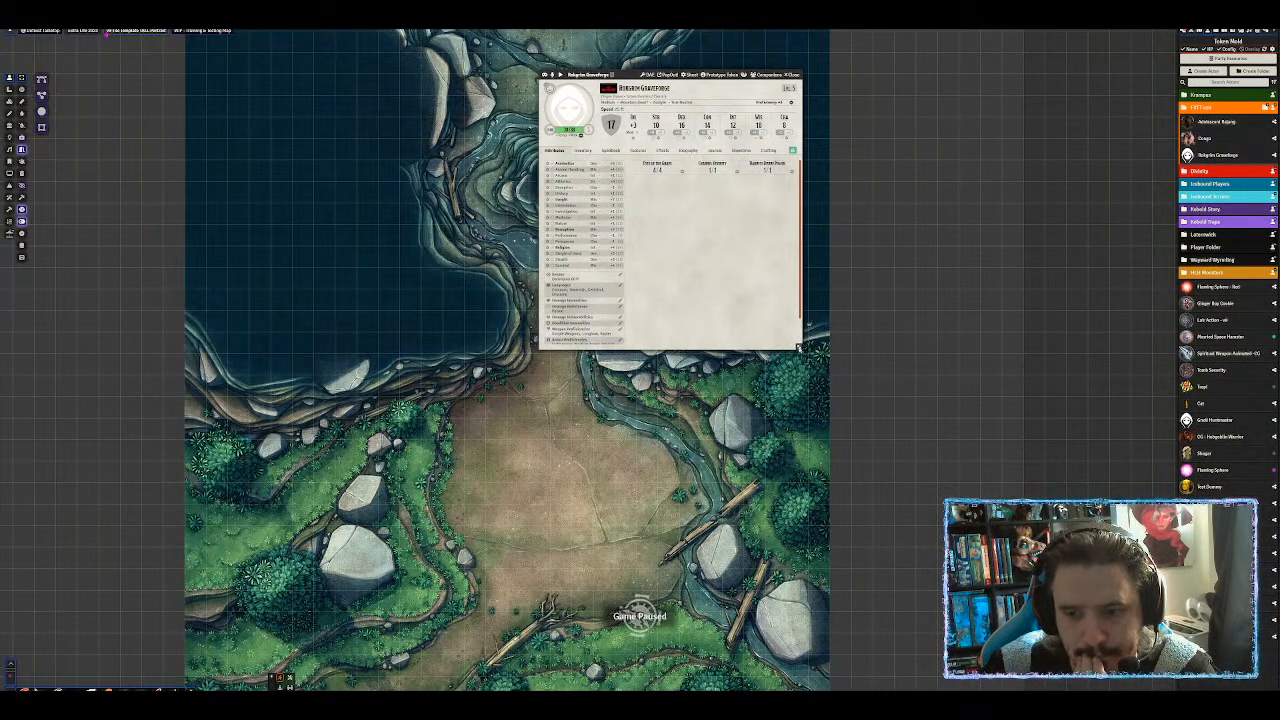
# Increase the number of resource slots in the character's sheet configuration.
pyautogui.moveTo(806, 350); pyautogui.dragTo(833, 437)
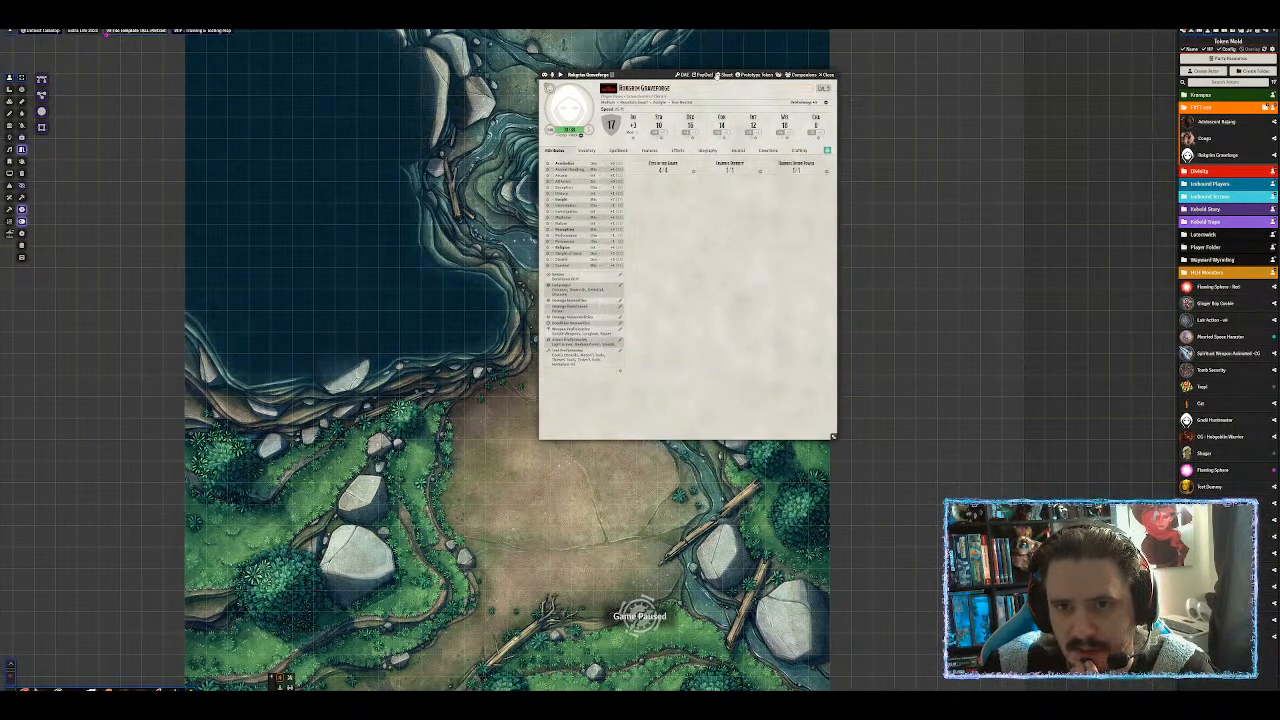
pyautogui.click(726, 75)
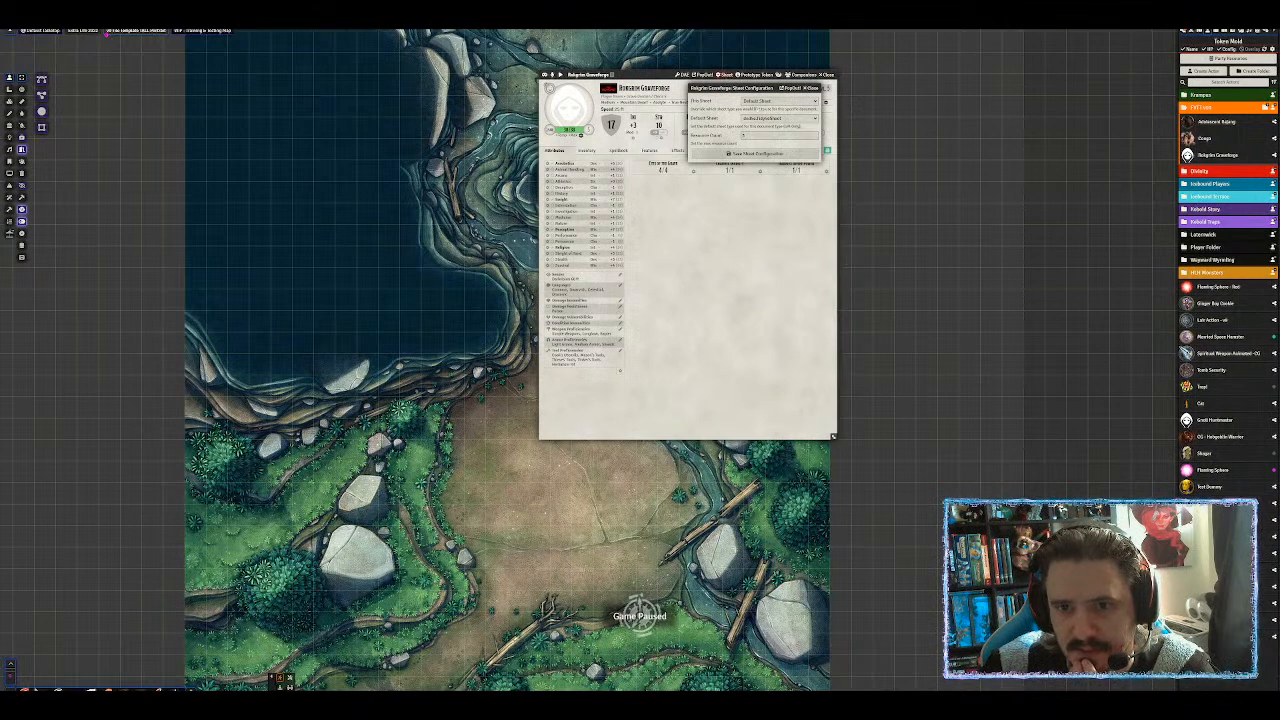
pyautogui.click(757, 136)
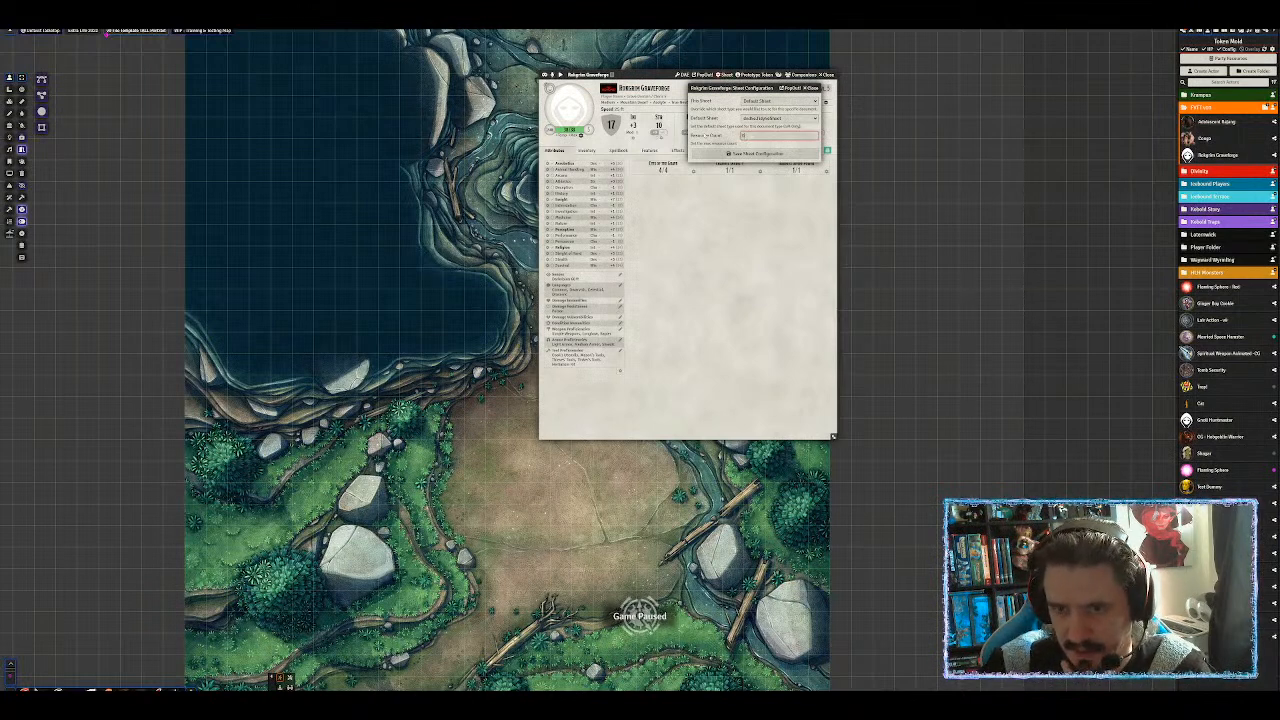
pyautogui.press('Return')
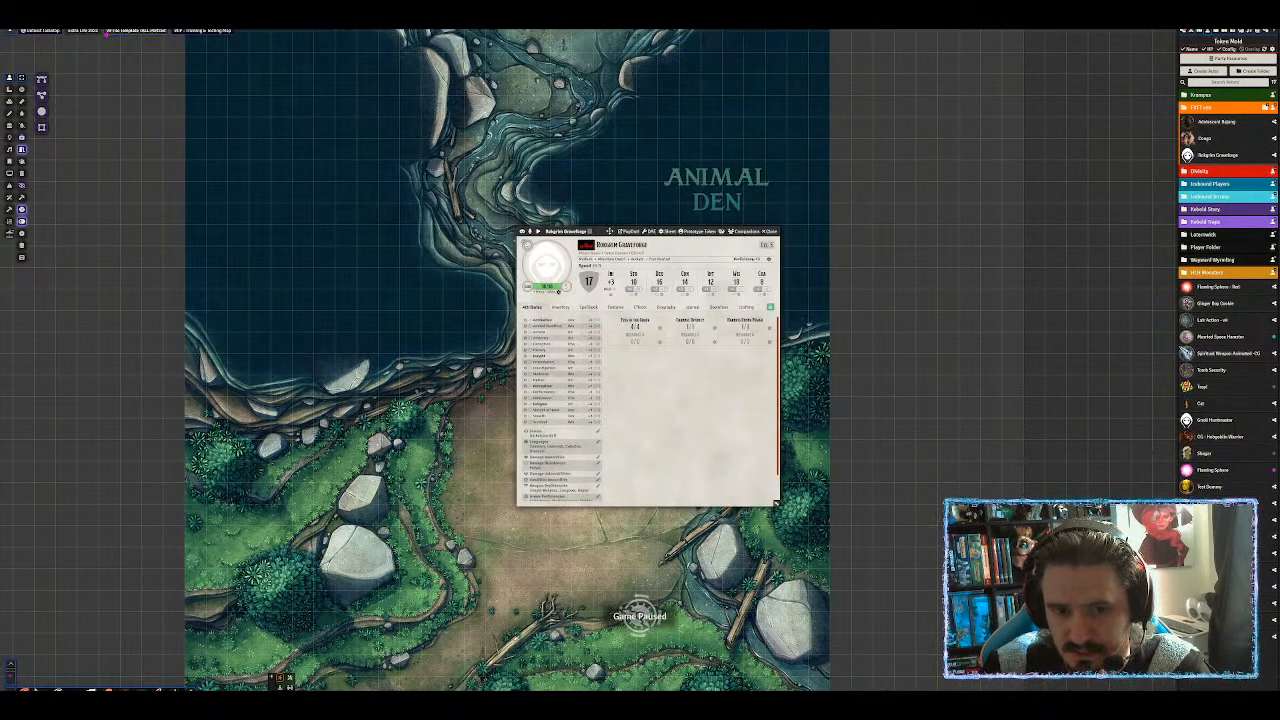
pyautogui.moveTo(609, 231); pyautogui.dragTo(640, 98)
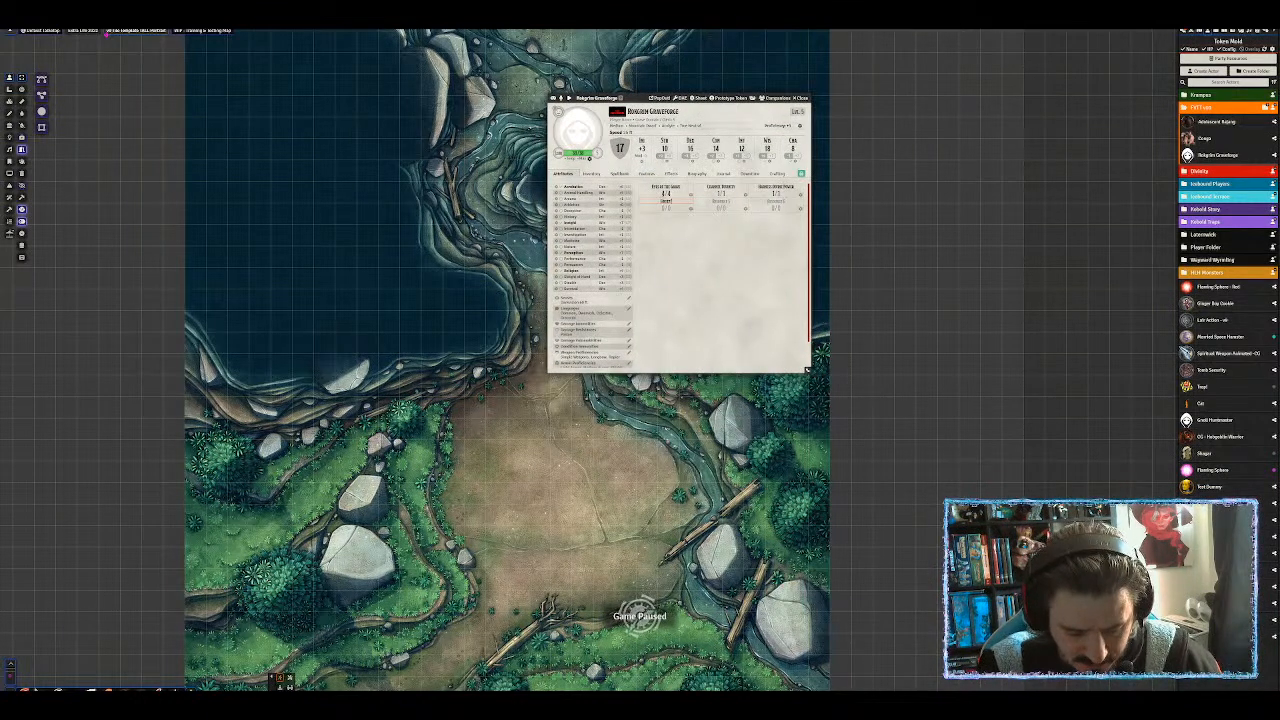
# Label the fourth resource, then type 'Tou Need' as Resource 5's name.
pyautogui.write('Charges')
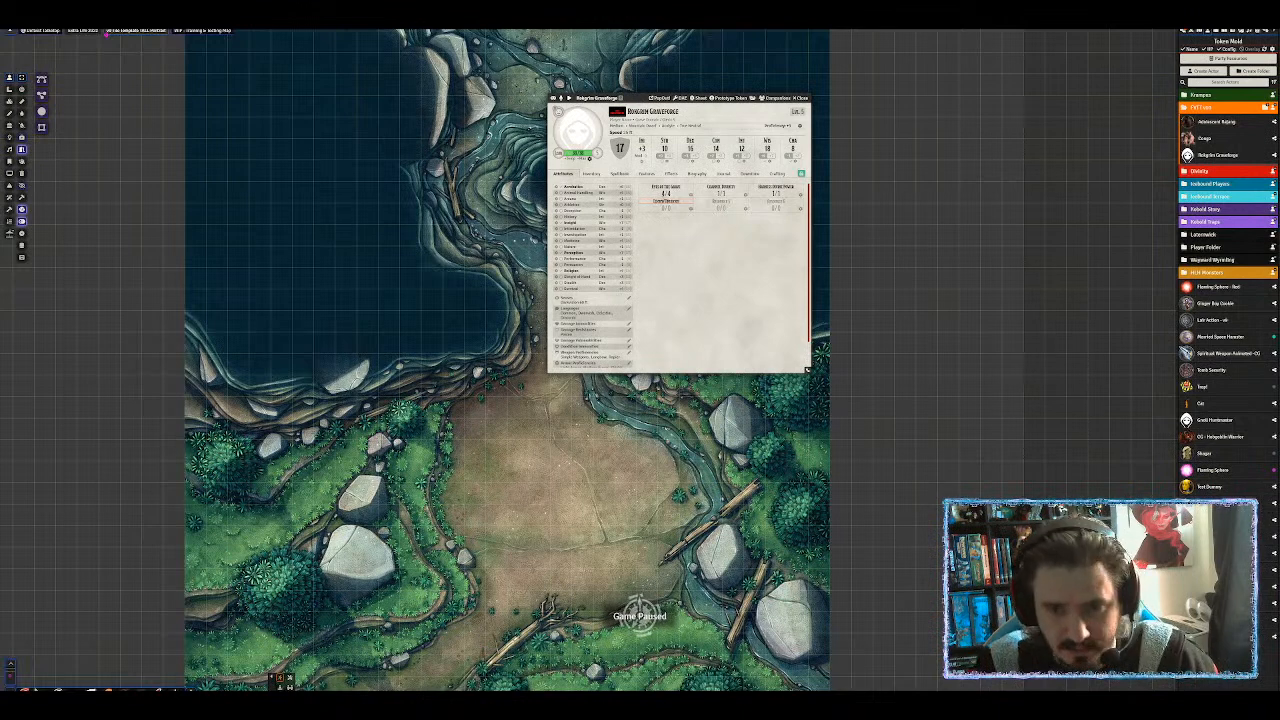
pyautogui.press('BackSpace')
pyautogui.press('BackSpace')
pyautogui.press('BackSpace')
pyautogui.press('BackSpace')
pyautogui.press('BackSpace')
pyautogui.press('BackSpace')
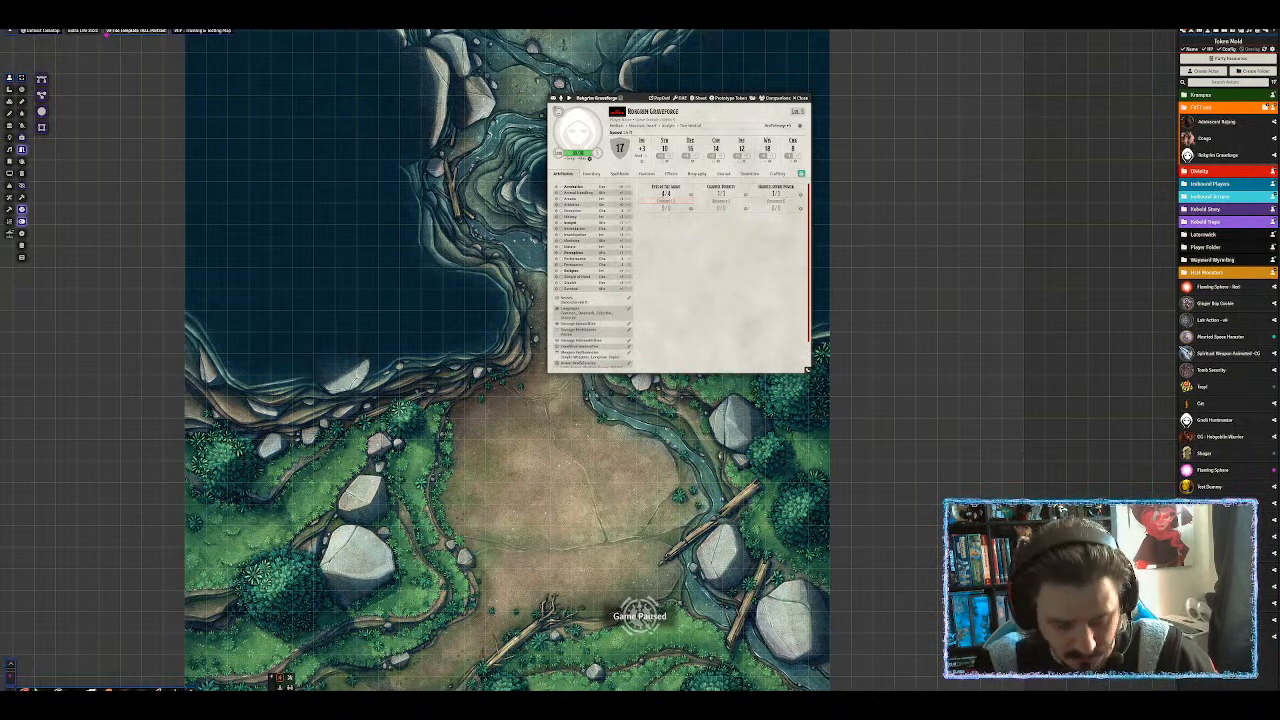
pyautogui.press('BackSpace')
pyautogui.press('BackSpace')
pyautogui.press('BackSpace')
pyautogui.press('BackSpace')
pyautogui.press('BackSpace')
pyautogui.press('BackSpace')
pyautogui.press('BackSpace')
pyautogui.press('BackSpace')
pyautogui.write('urce')
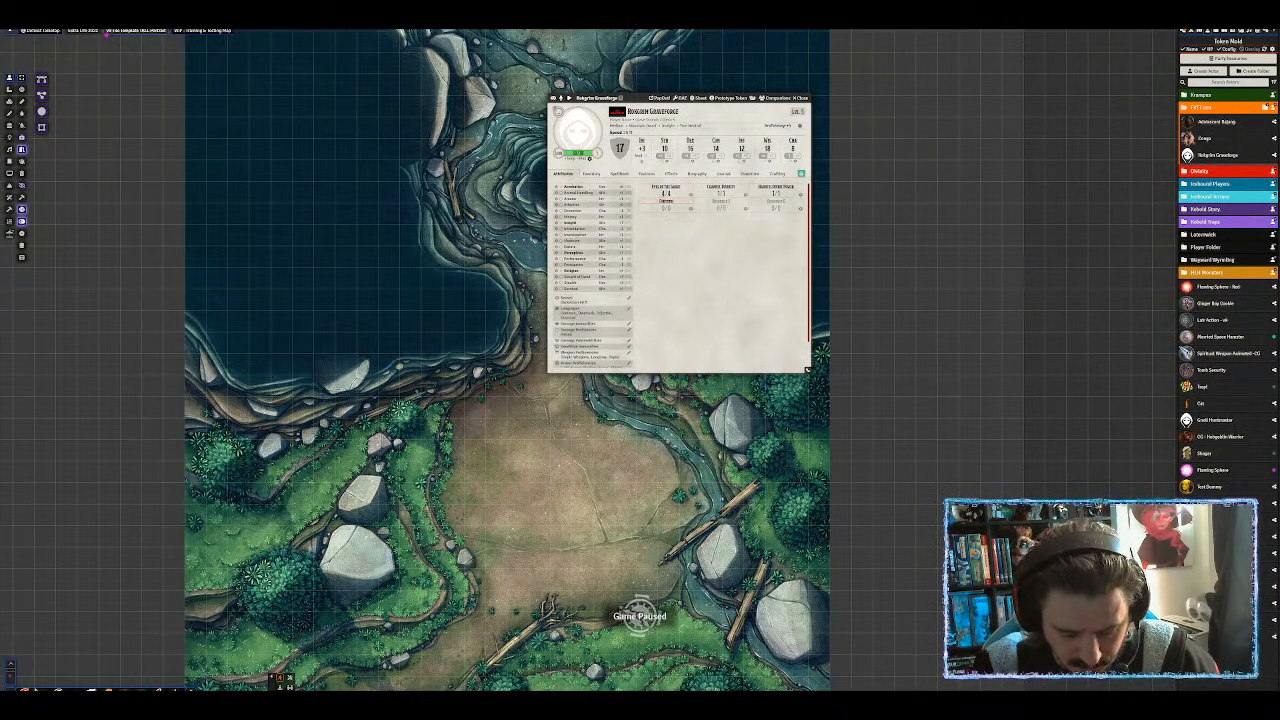
pyautogui.write('esource Name')
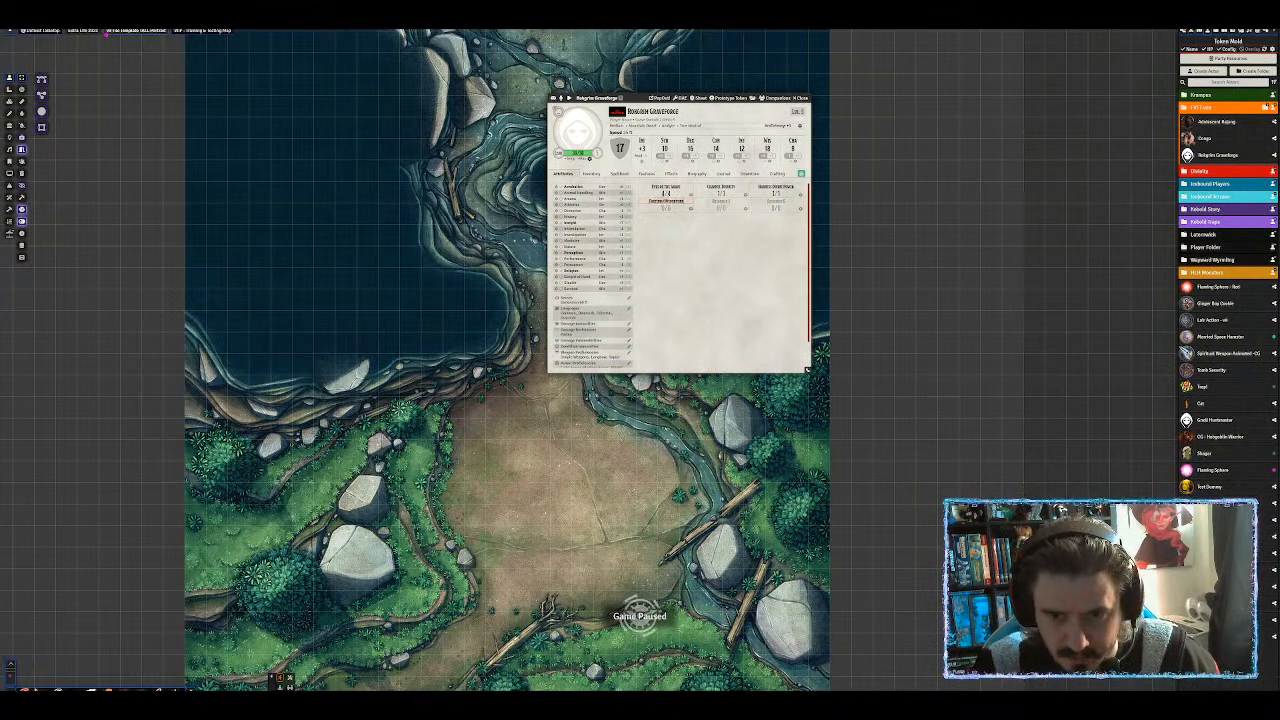
pyautogui.click(721, 201)
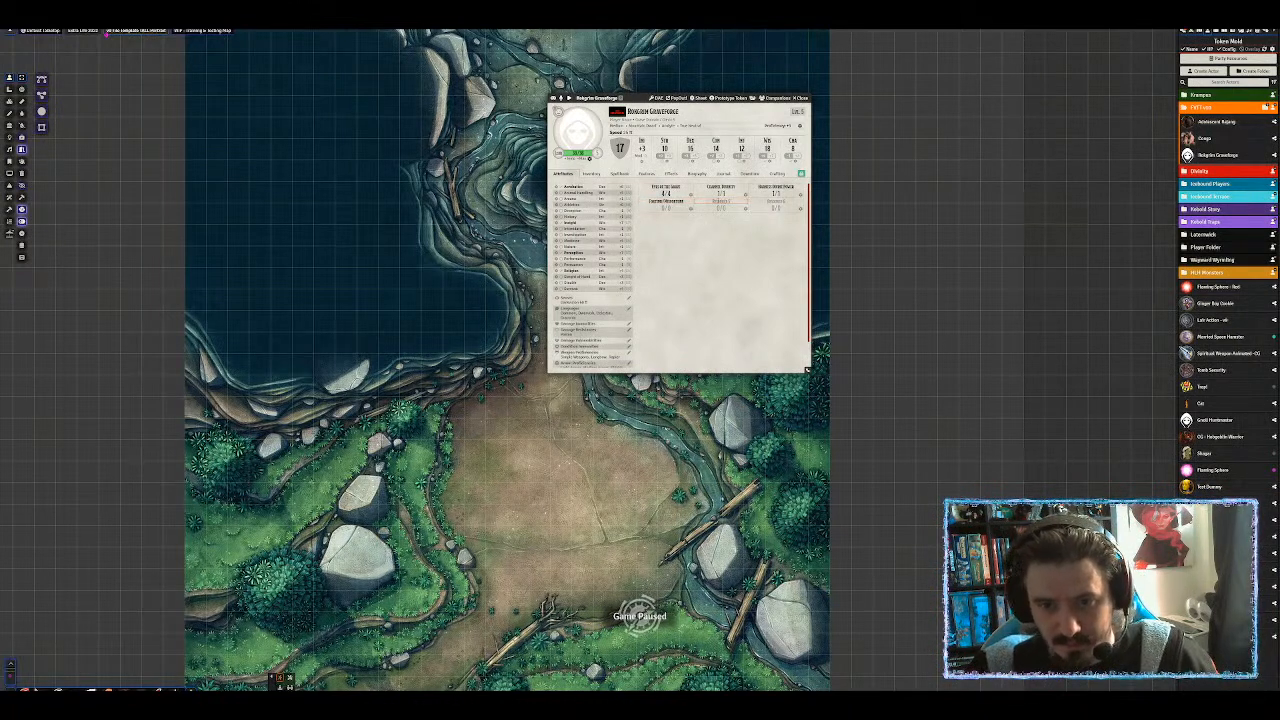
pyautogui.write('To')
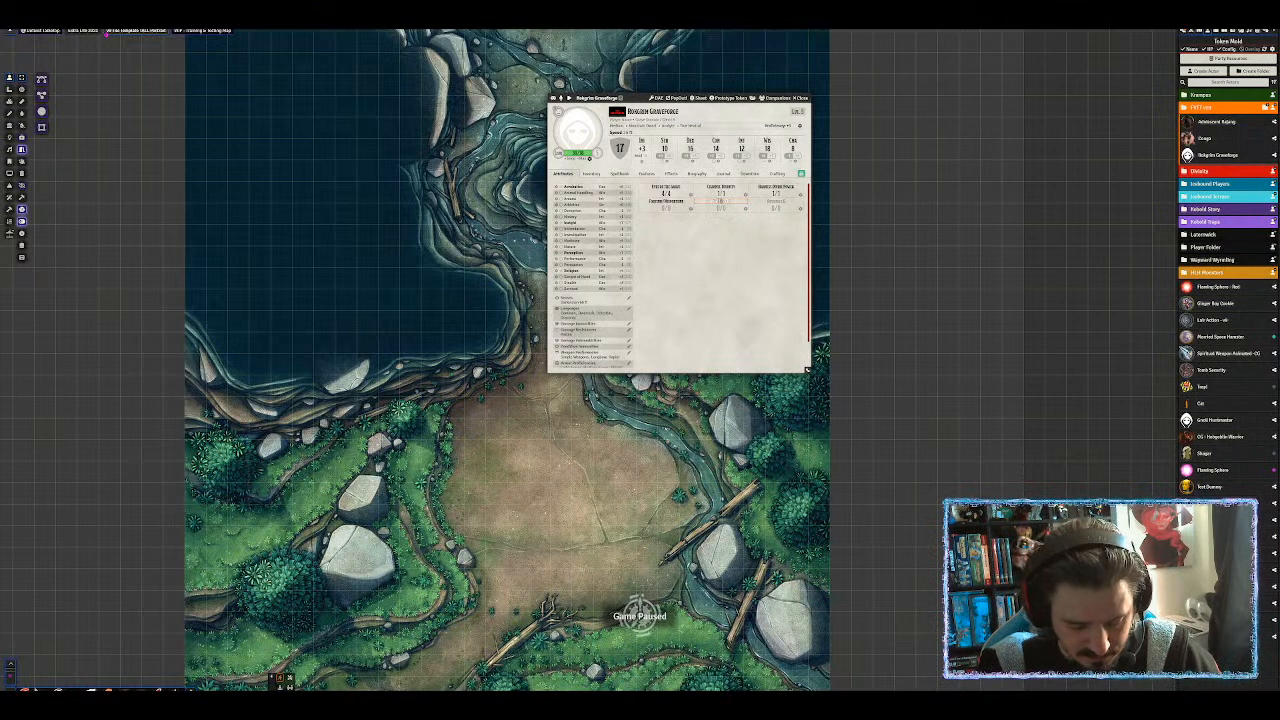
pyautogui.write('u Need')
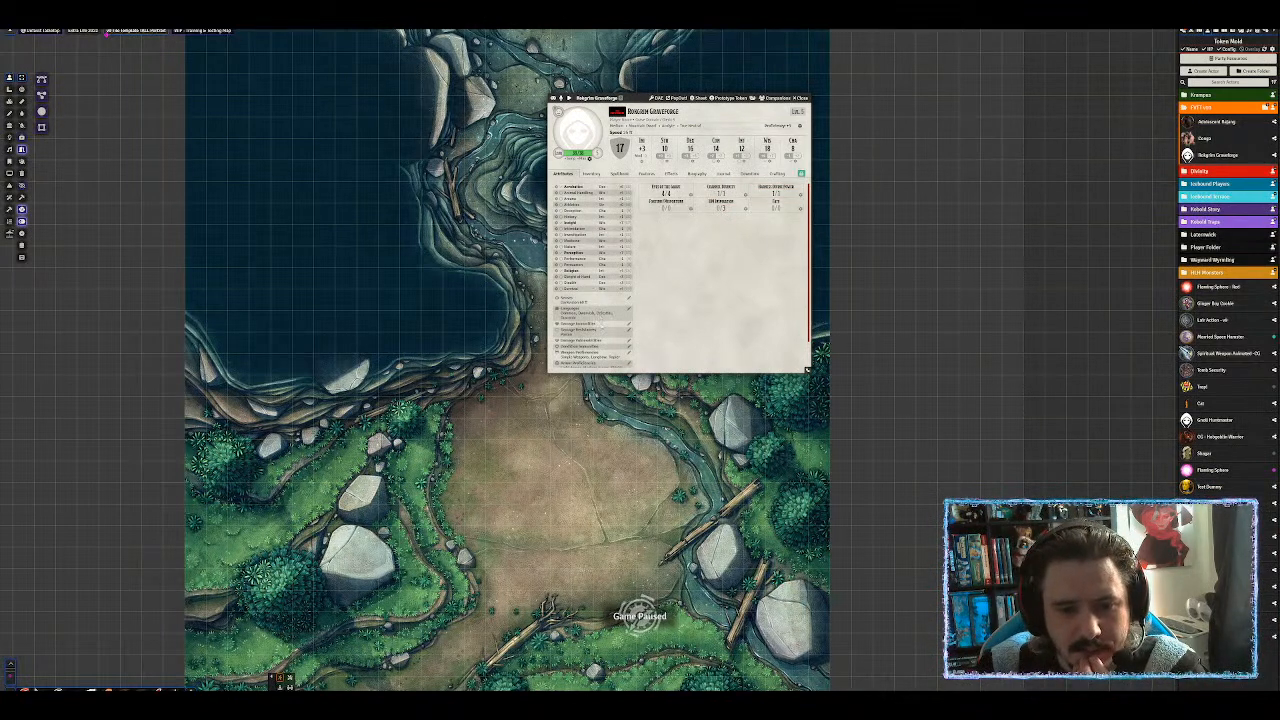
# Browse Rongorn Graveforge's Spellbook, Features and Effects tabs.
pyautogui.click(619, 174)
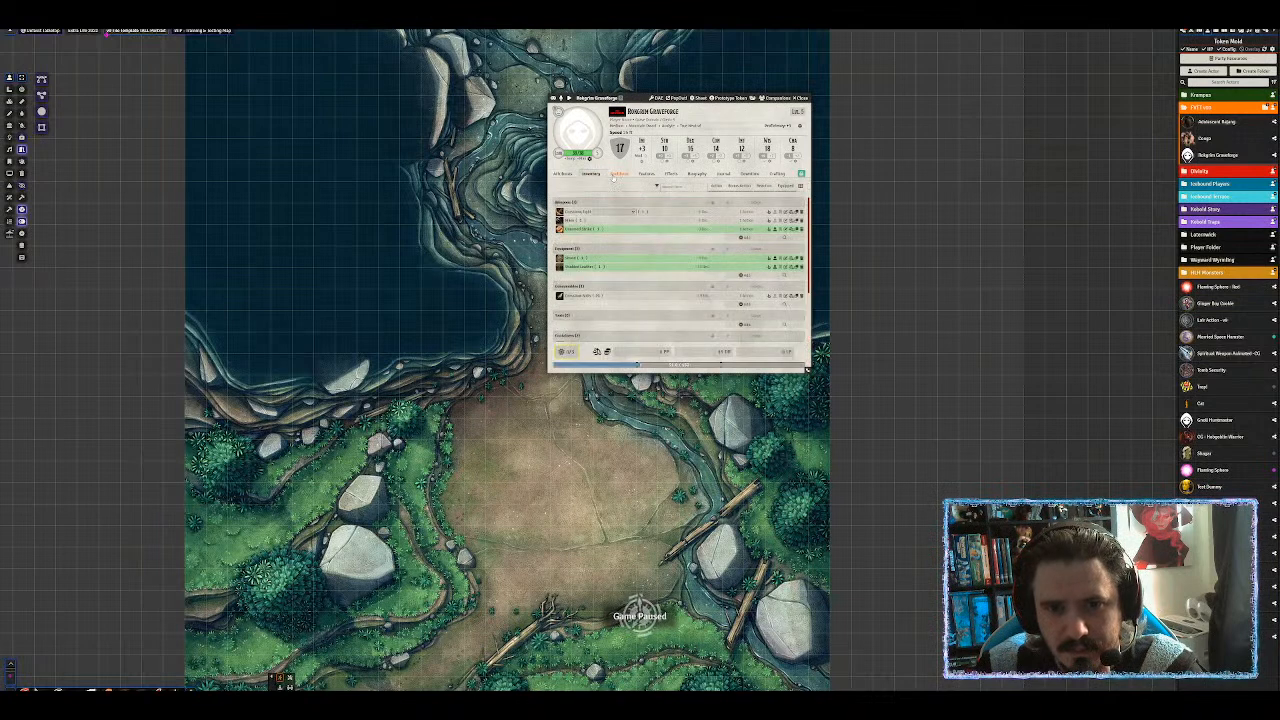
pyautogui.scroll(-3, 640, 320)
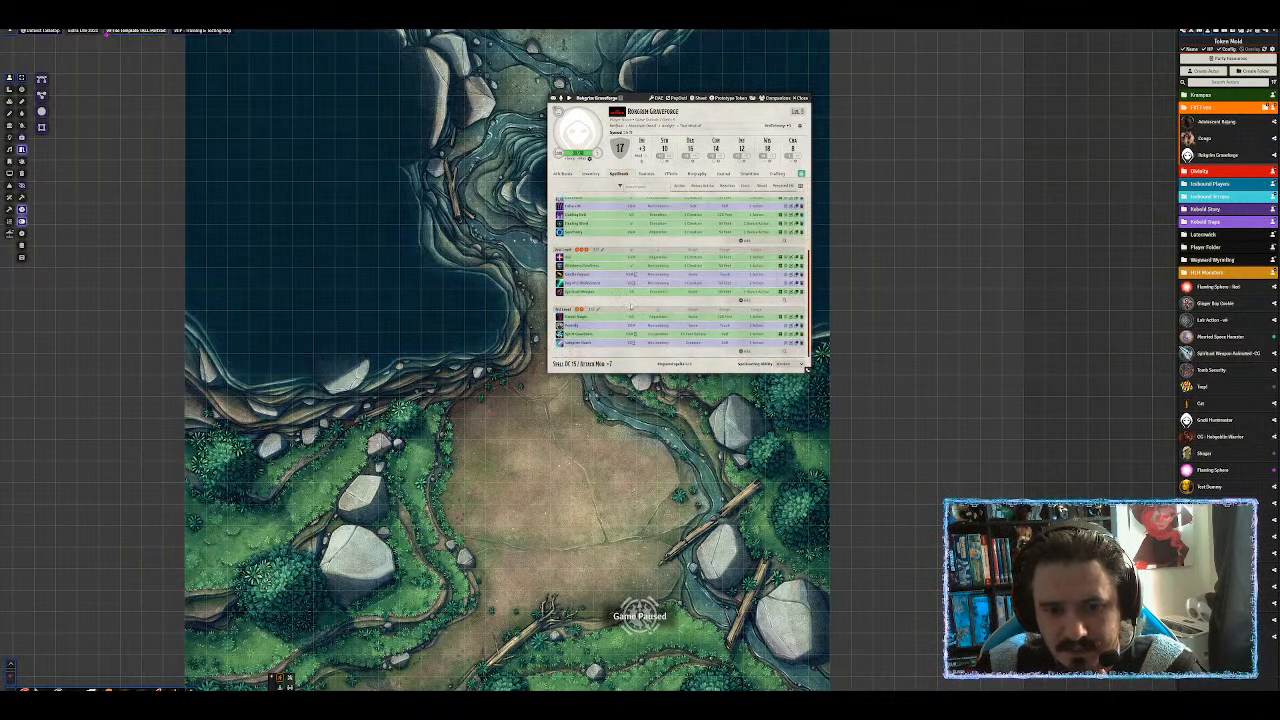
pyautogui.scroll(3, 650, 325)
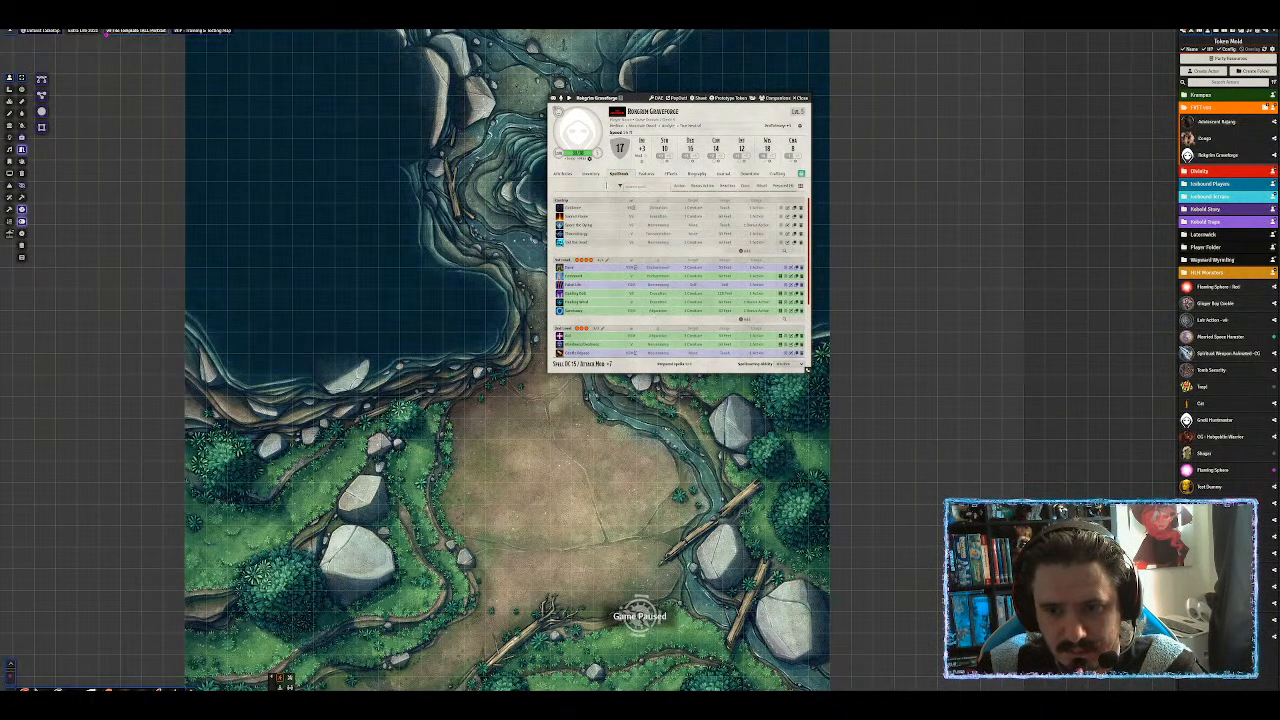
pyautogui.click(650, 175)
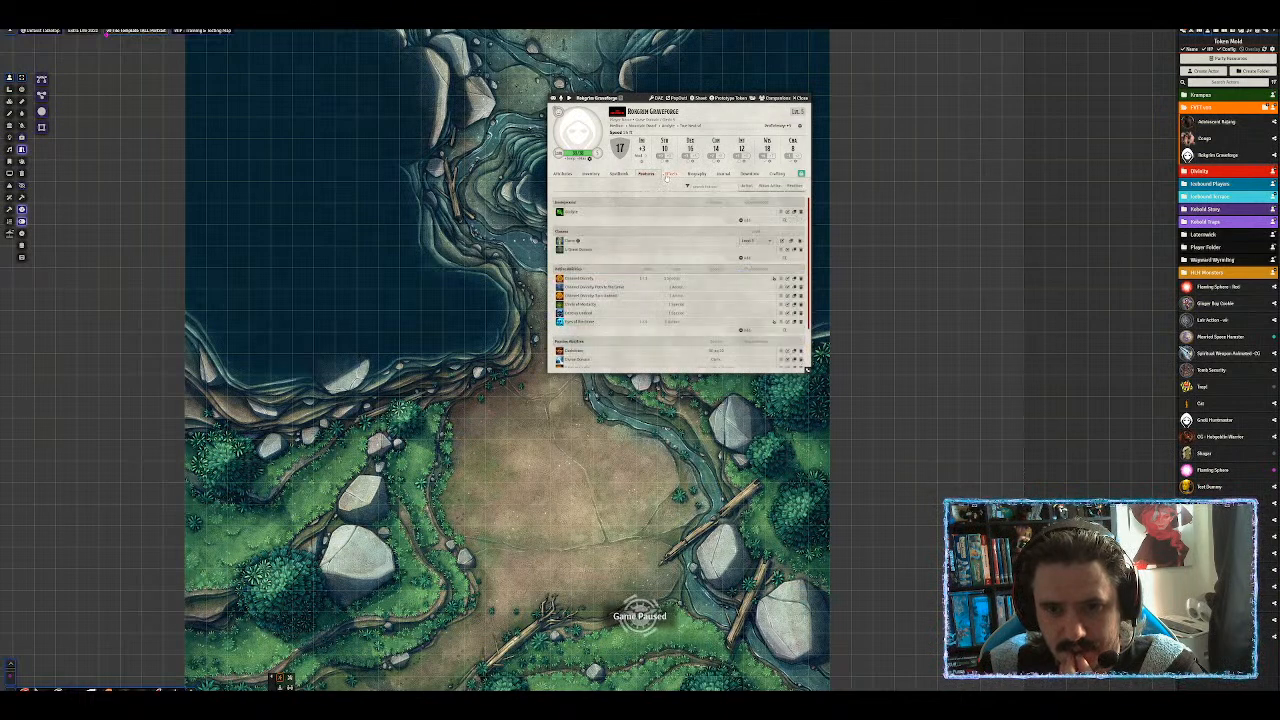
pyautogui.scroll(-2, 670, 250)
pyautogui.scroll(2, 670, 250)
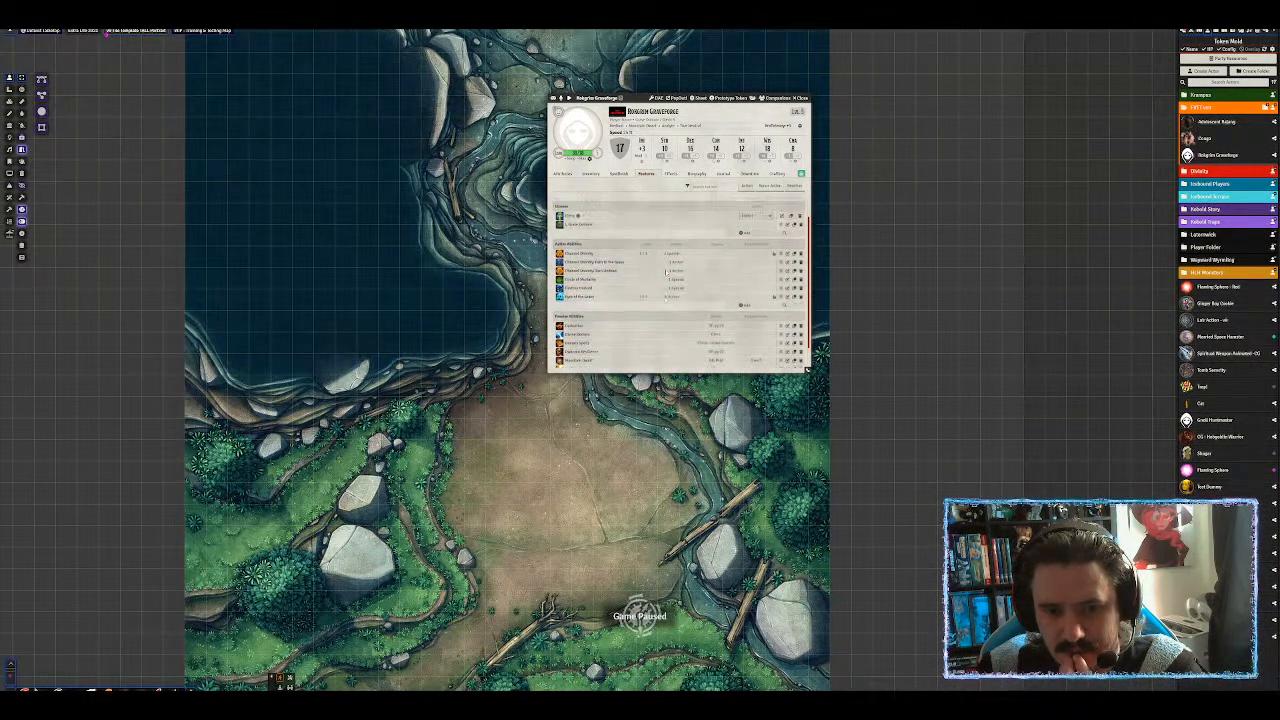
pyautogui.click(670, 175)
# Check the Biography, Journal, Crafting and Downtime tabs, then close the sheet.
pyautogui.click(695, 174)
pyautogui.click(729, 174)
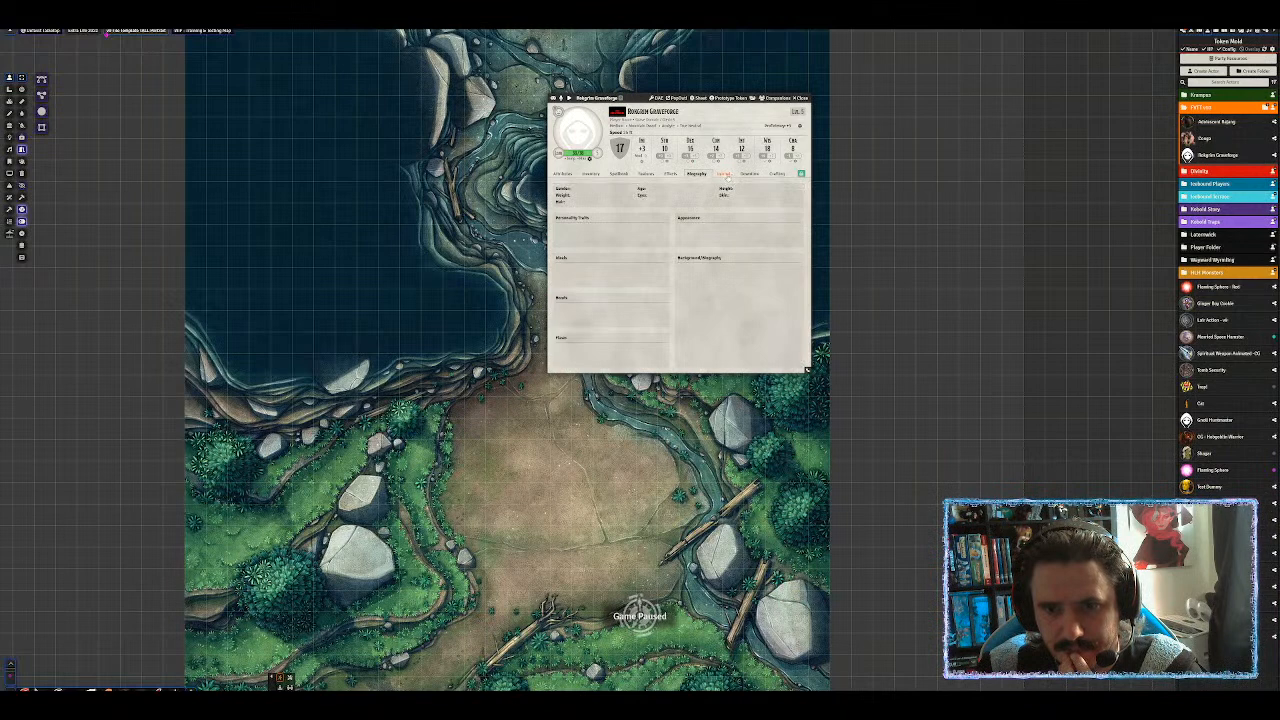
pyautogui.click(750, 174)
pyautogui.click(777, 174)
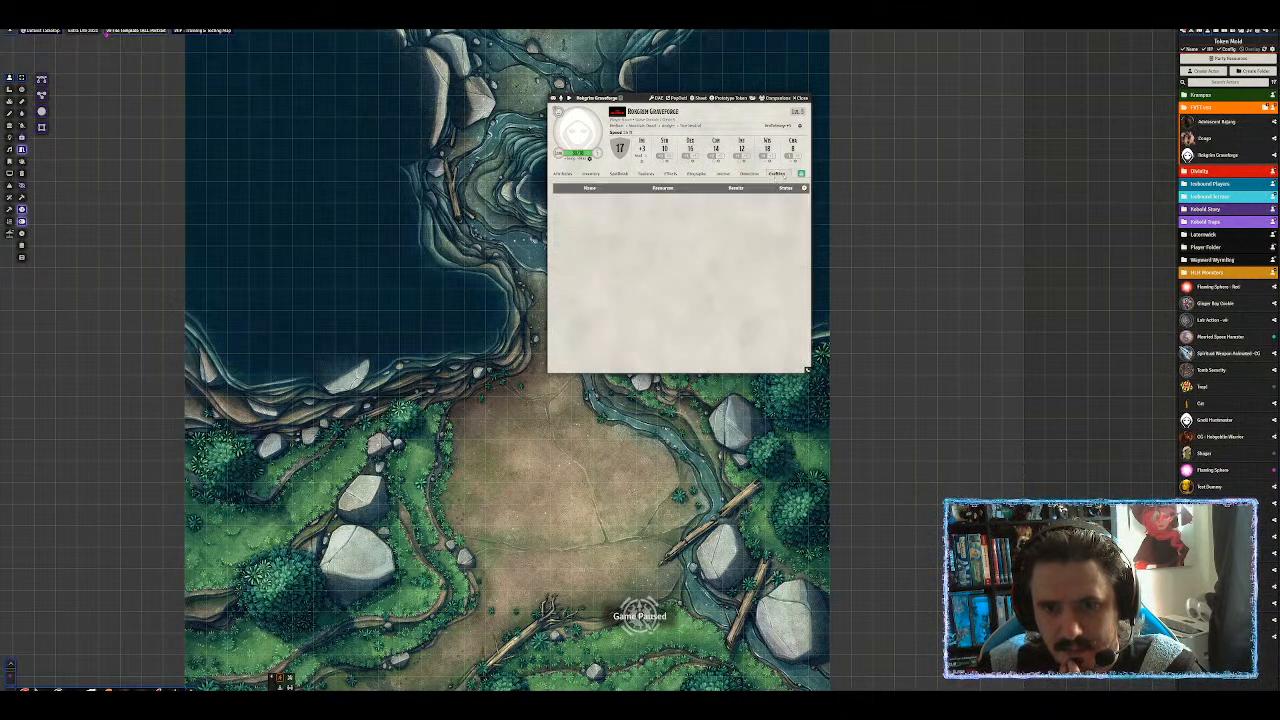
pyautogui.click(752, 175)
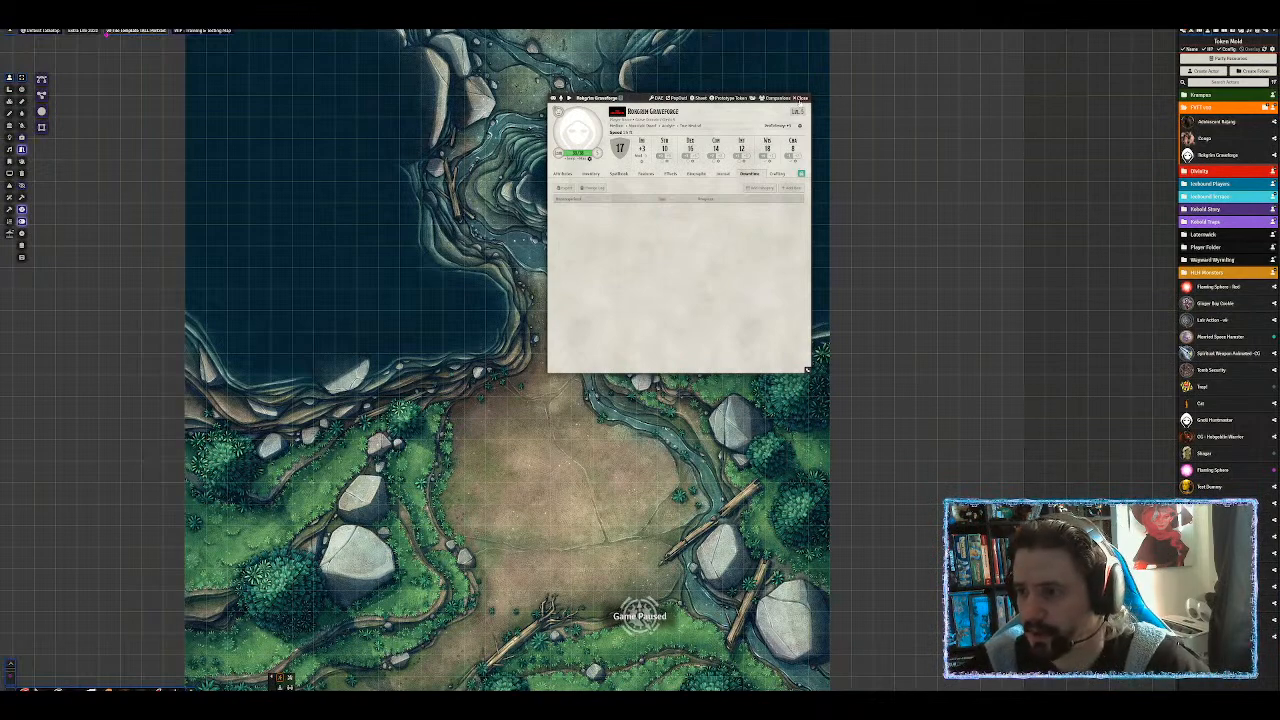
pyautogui.click(800, 98)
# Drop a Conga token onto the Animal Den map, delete both Conga tokens, and open Token Mold.
pyautogui.scroll(-3, 667, 325)
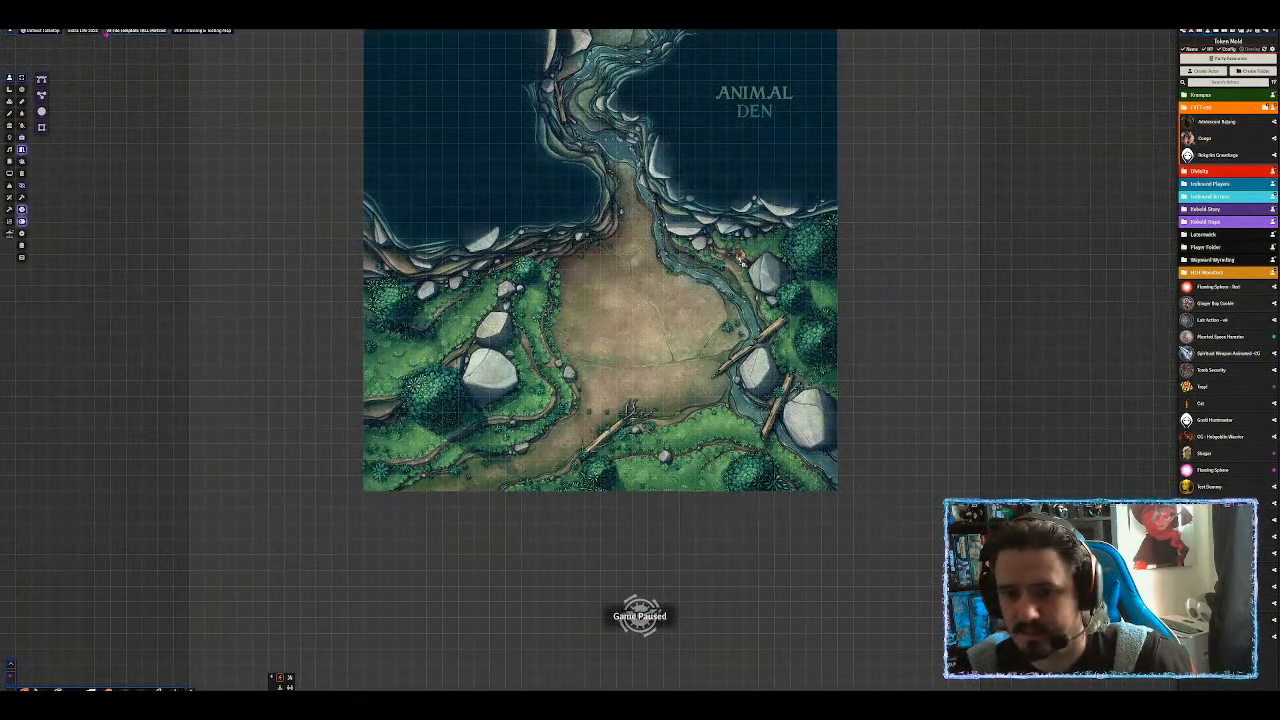
pyautogui.scroll(5, 678, 258)
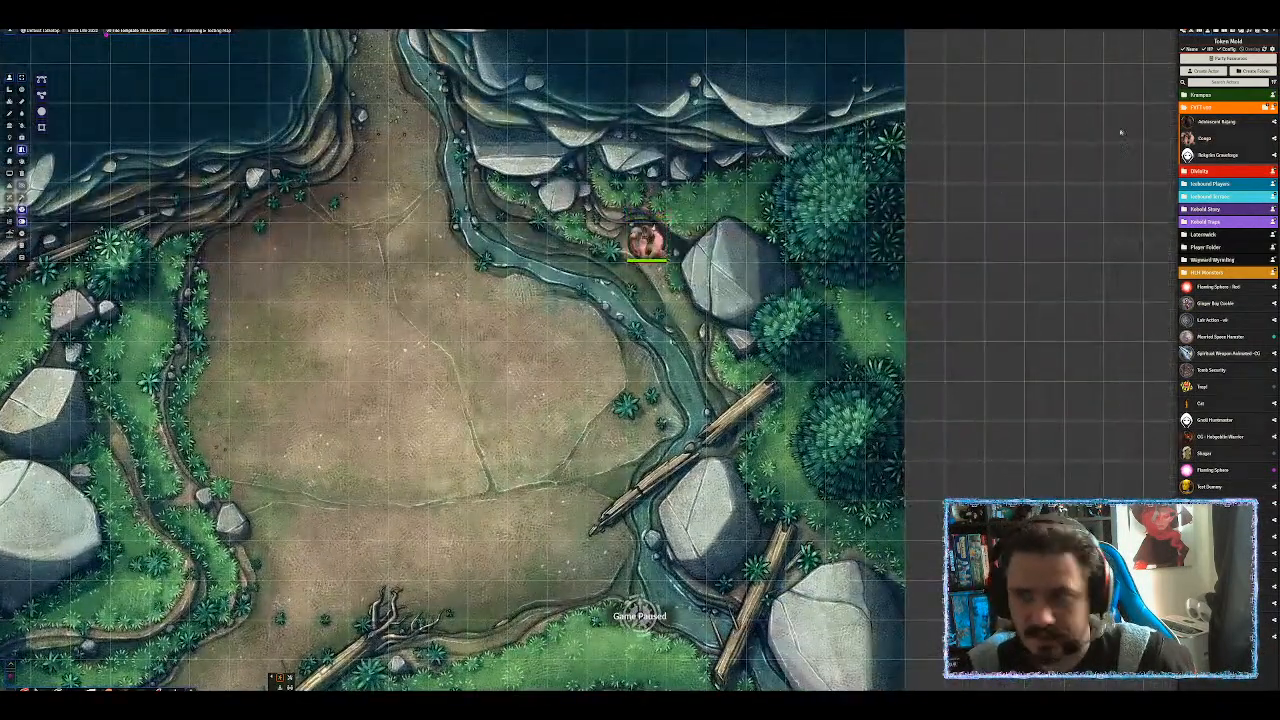
pyautogui.moveTo(1207, 142); pyautogui.dragTo(686, 200)
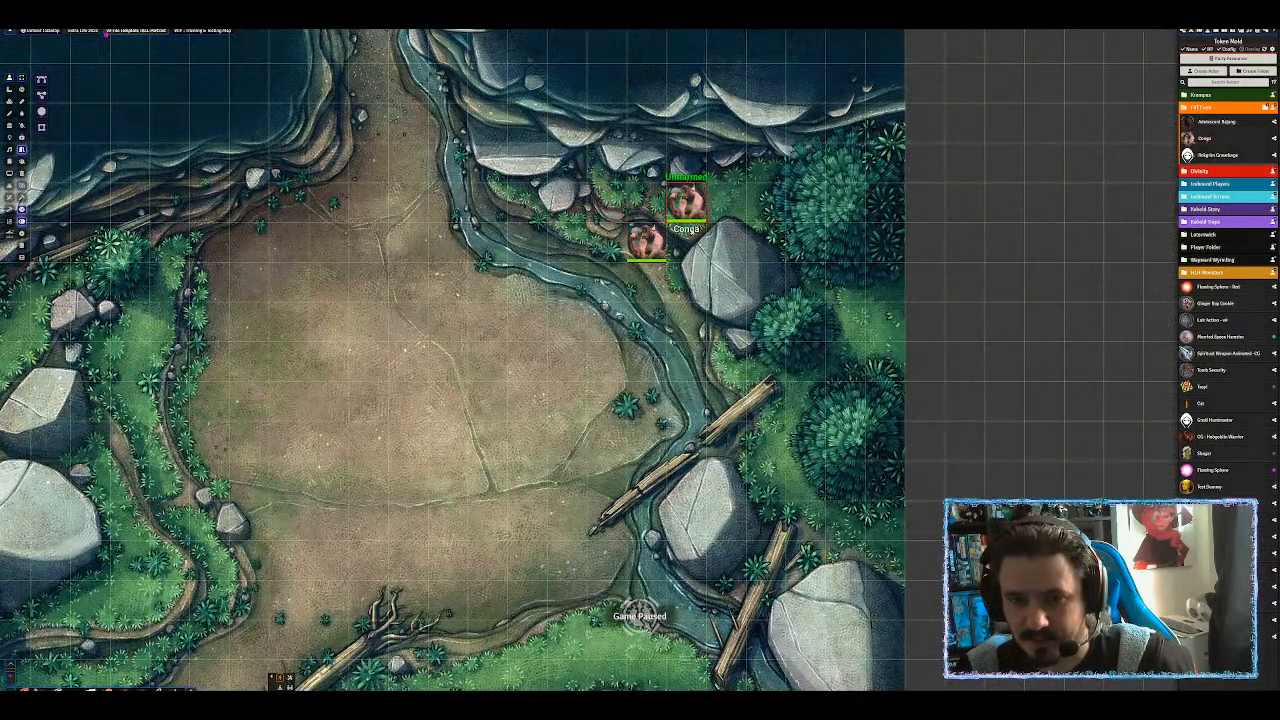
pyautogui.click(654, 252)
pyautogui.press('Delete')
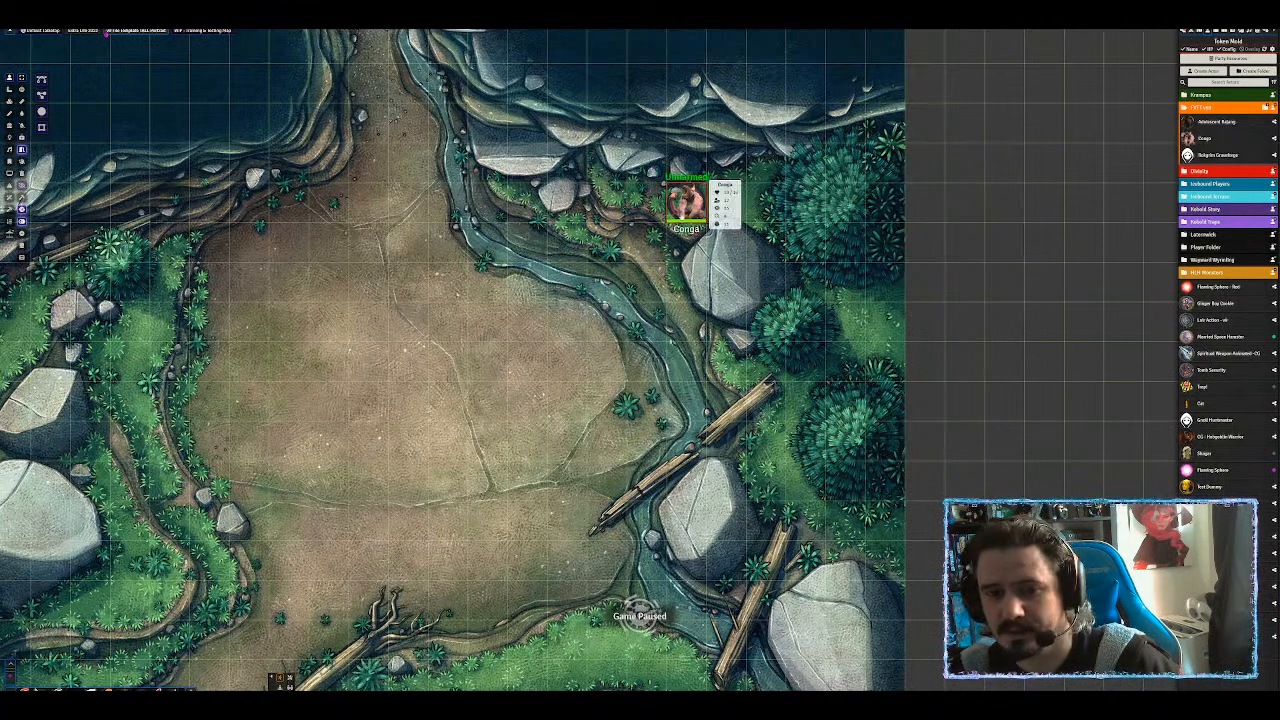
pyautogui.click(688, 204)
pyautogui.press('Delete')
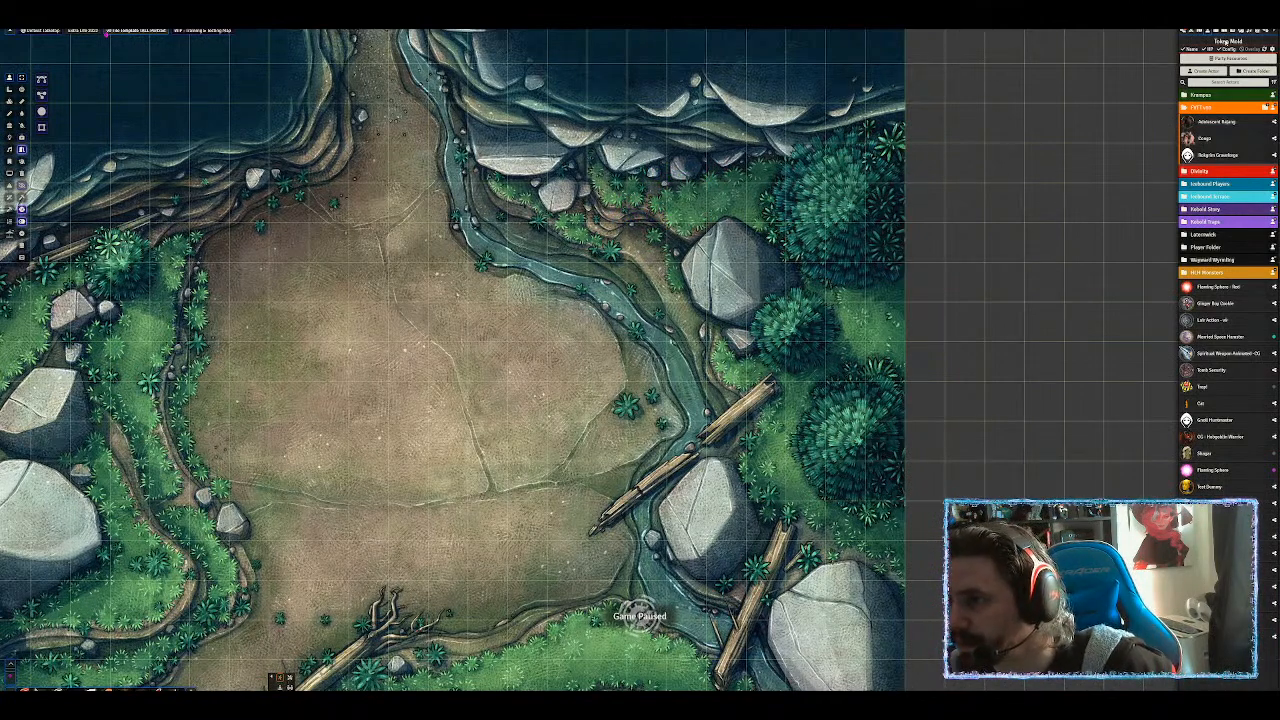
pyautogui.click(1268, 51)
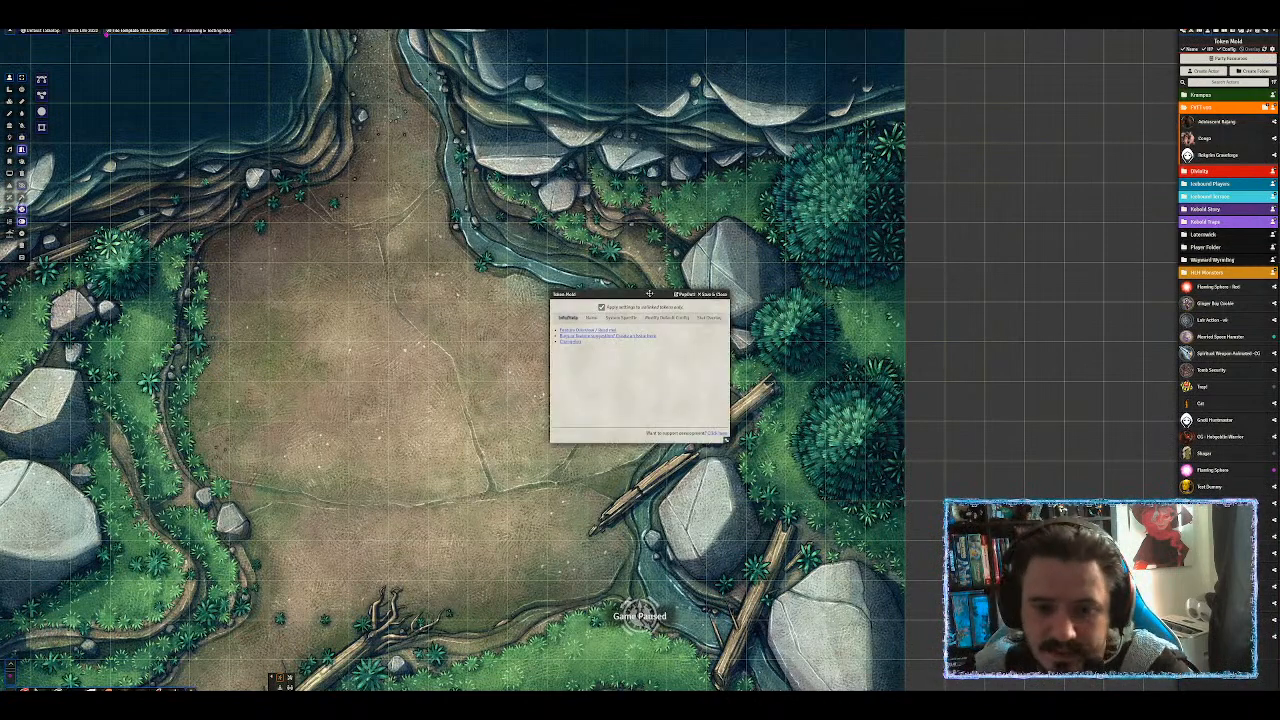
# Inspect Conga's prototype token, then view Token Mold's Name and System Specific tabs.
pyautogui.moveTo(650, 293); pyautogui.dragTo(733, 66)
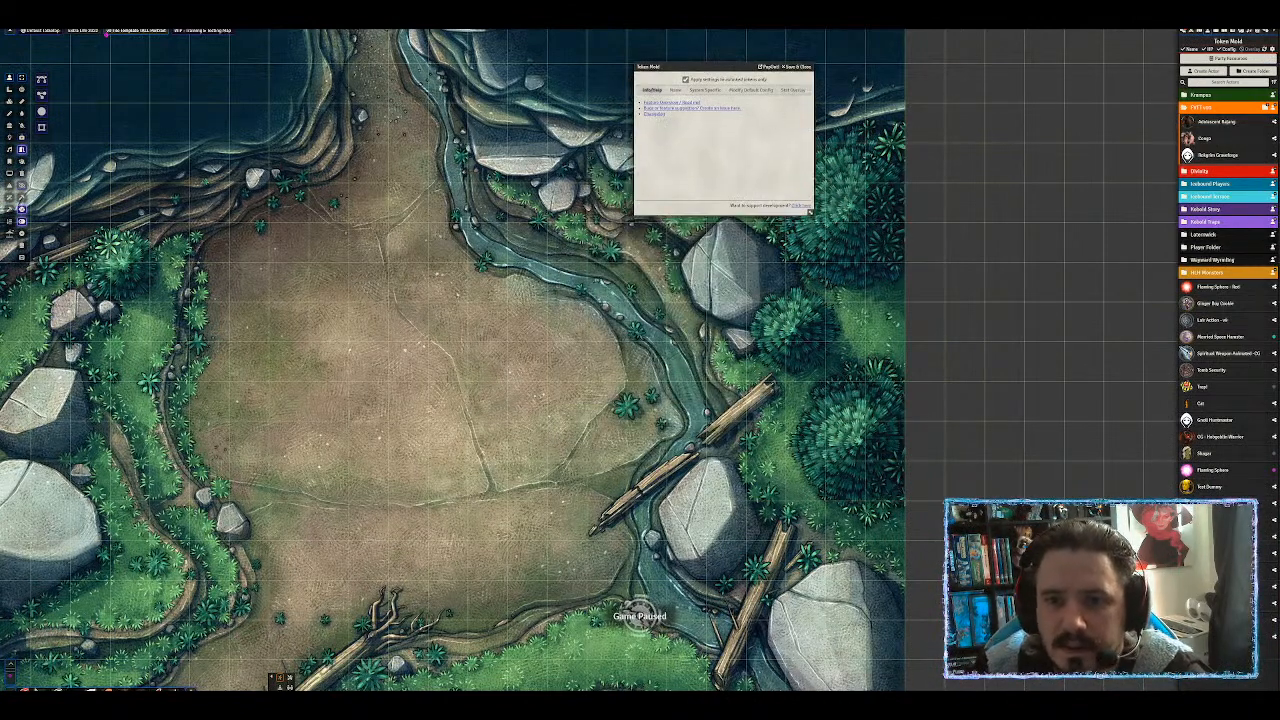
pyautogui.click(1204, 140)
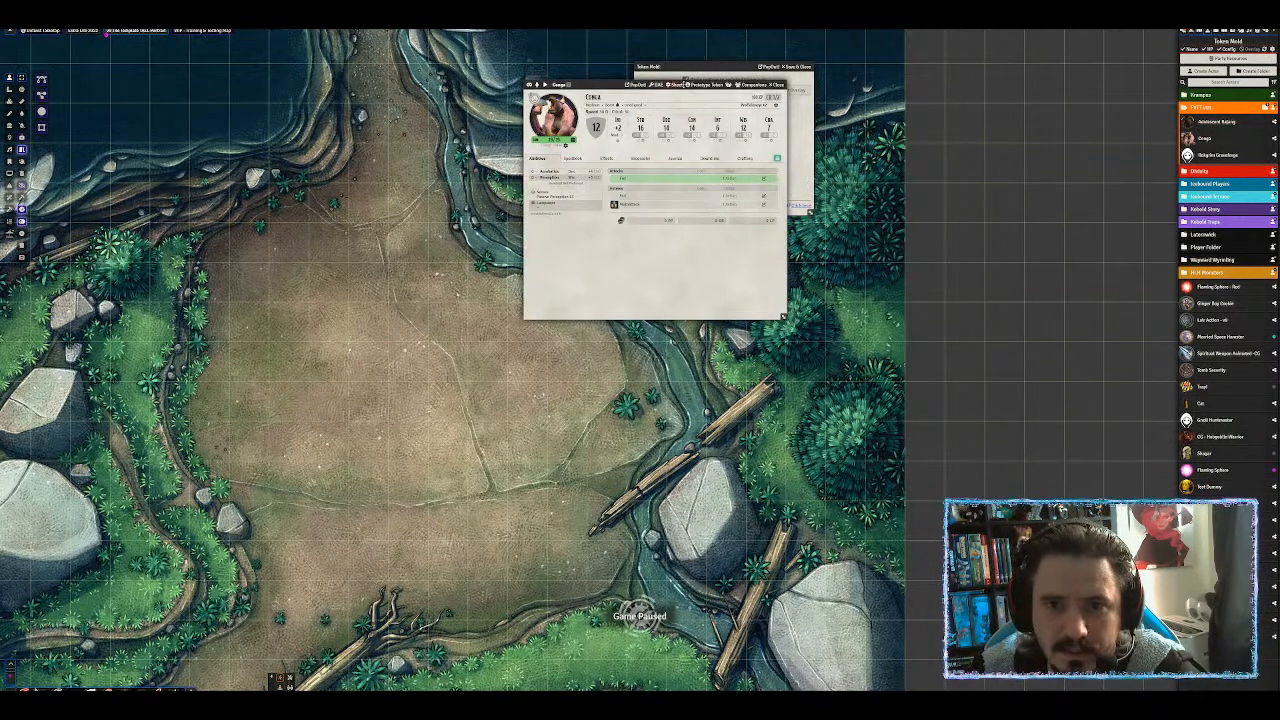
pyautogui.click(706, 86)
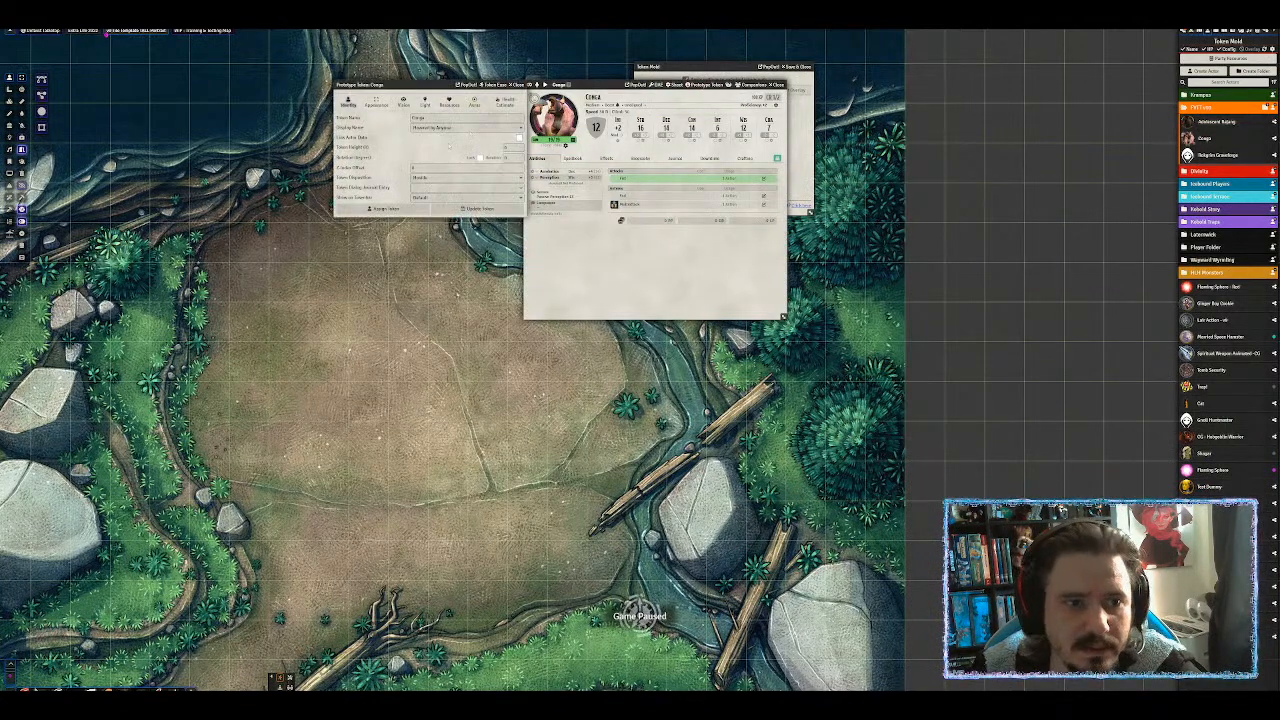
pyautogui.click(519, 86)
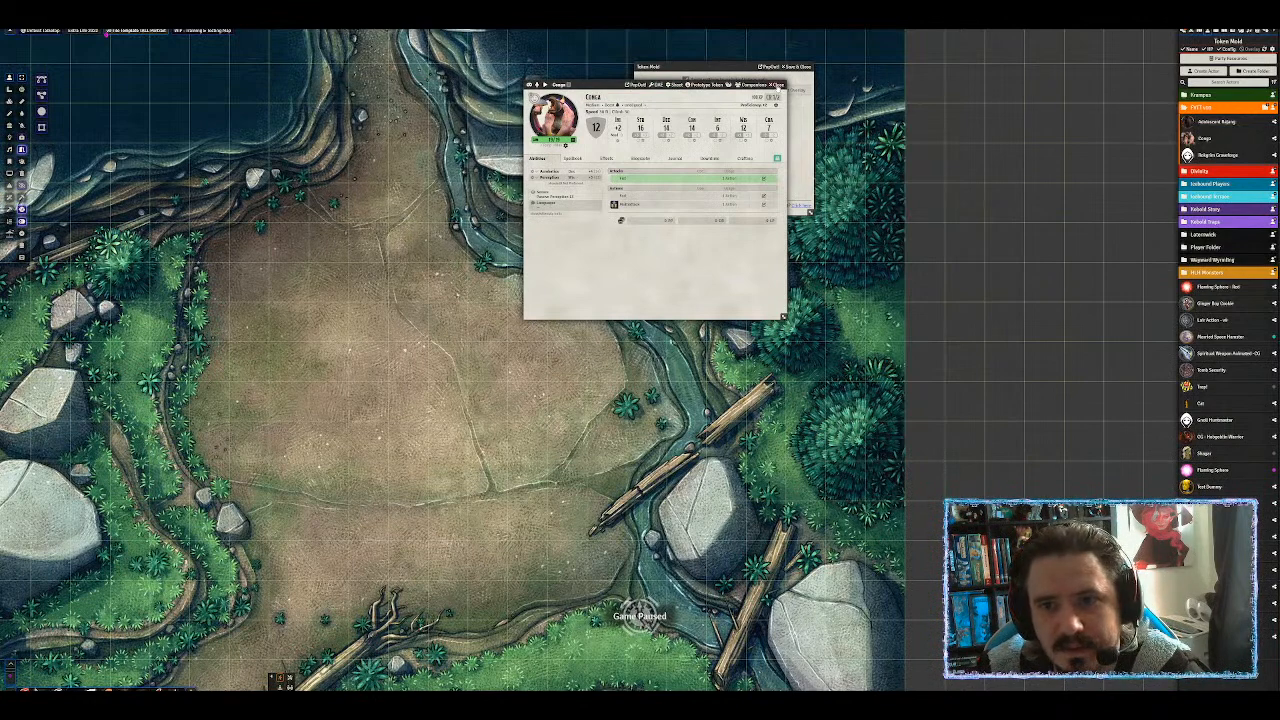
pyautogui.click(777, 86)
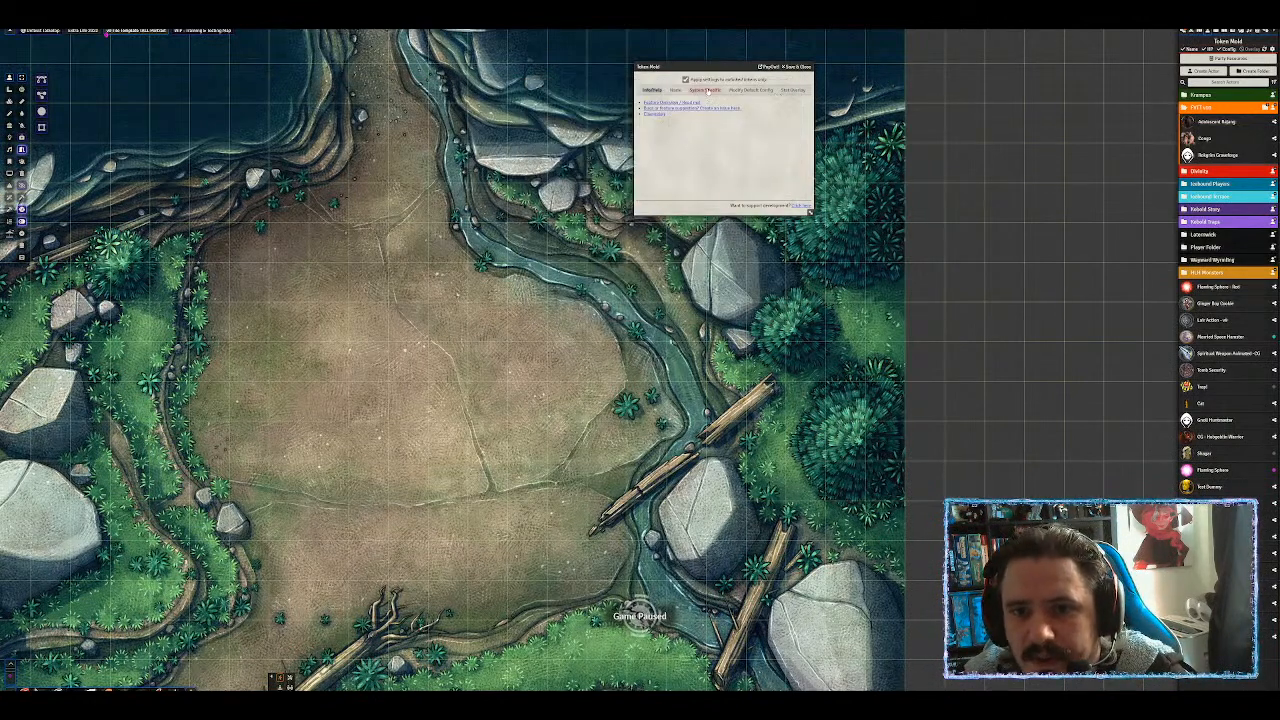
pyautogui.click(676, 90)
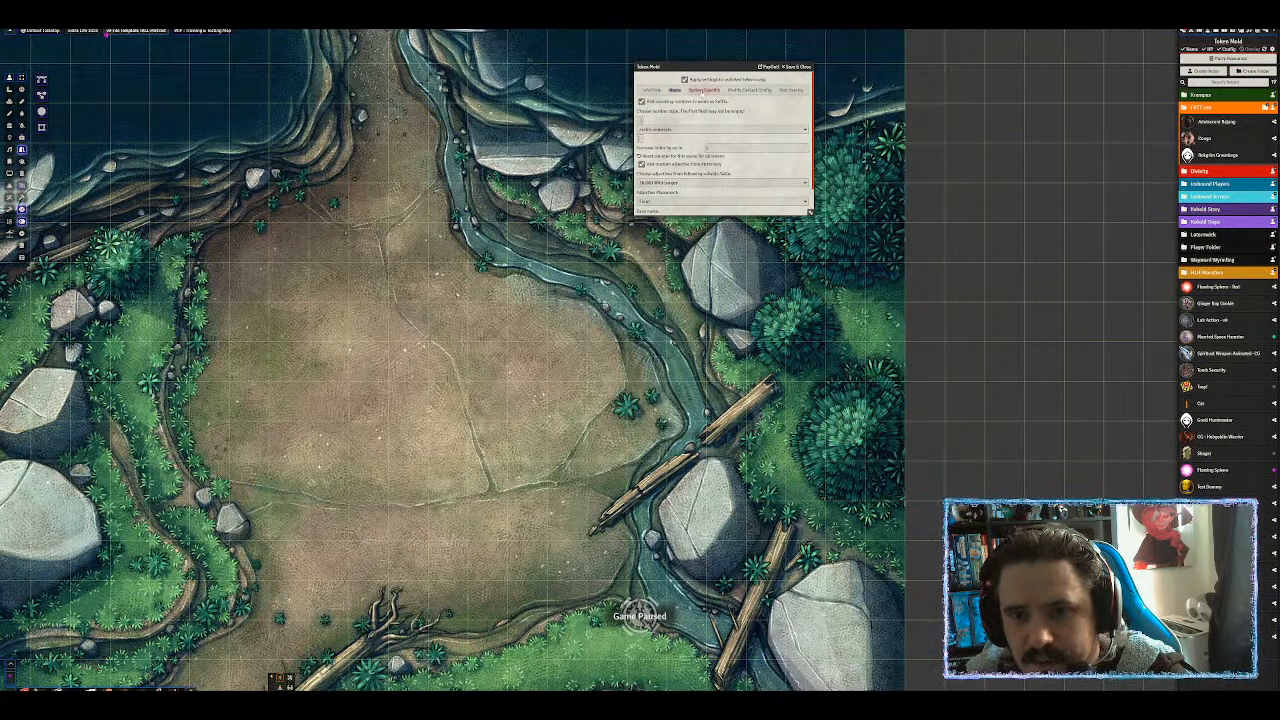
pyautogui.click(702, 90)
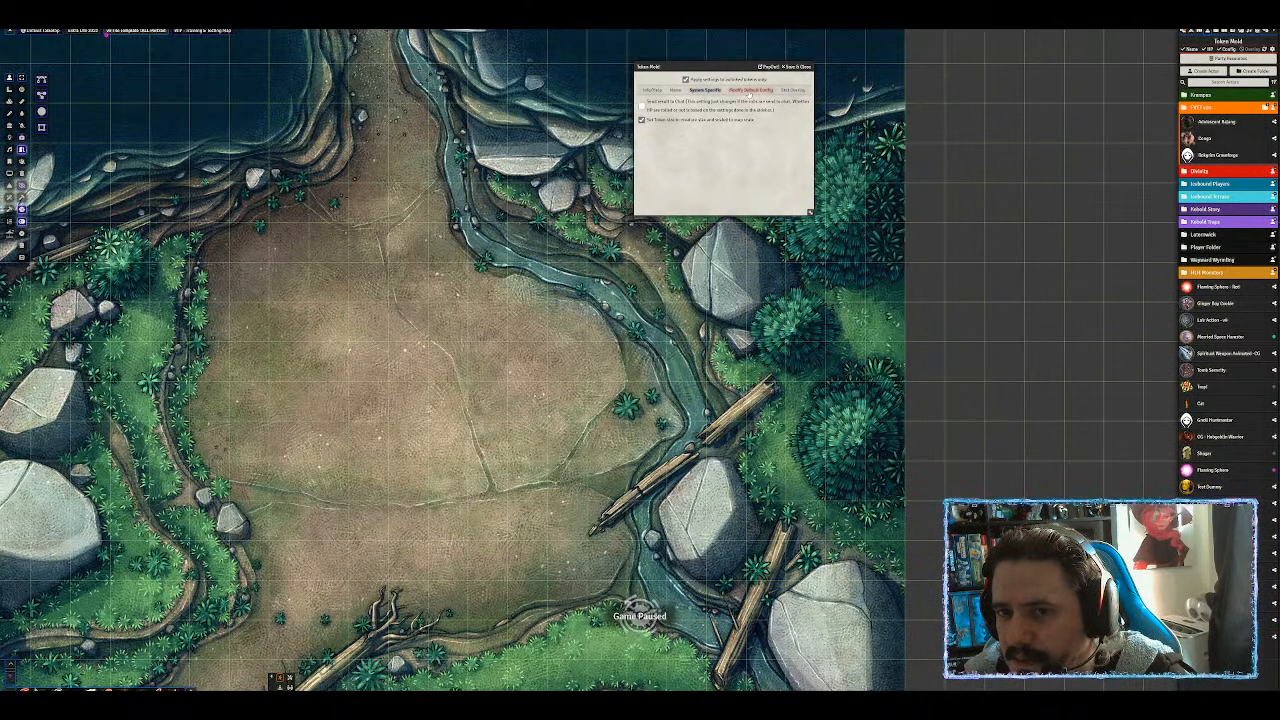
# Scroll through Token Mold's default token config overrides.
pyautogui.click(749, 92)
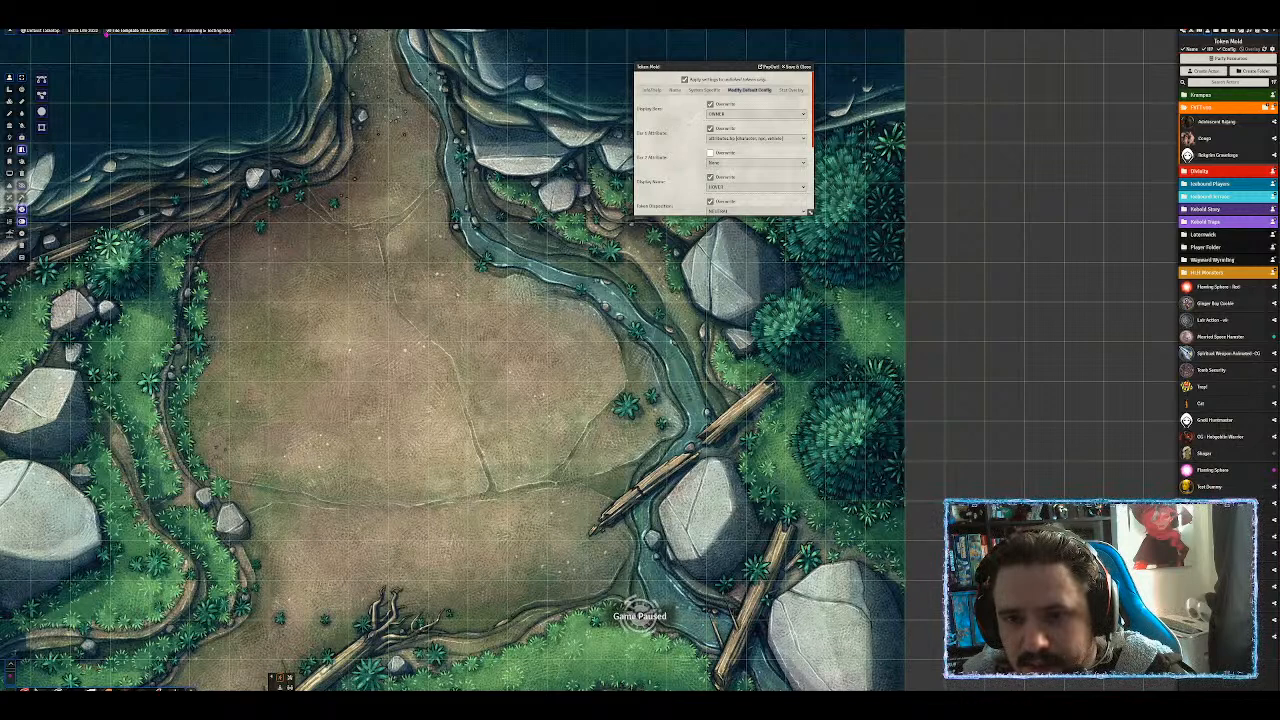
pyautogui.scroll(-1, 694, 147)
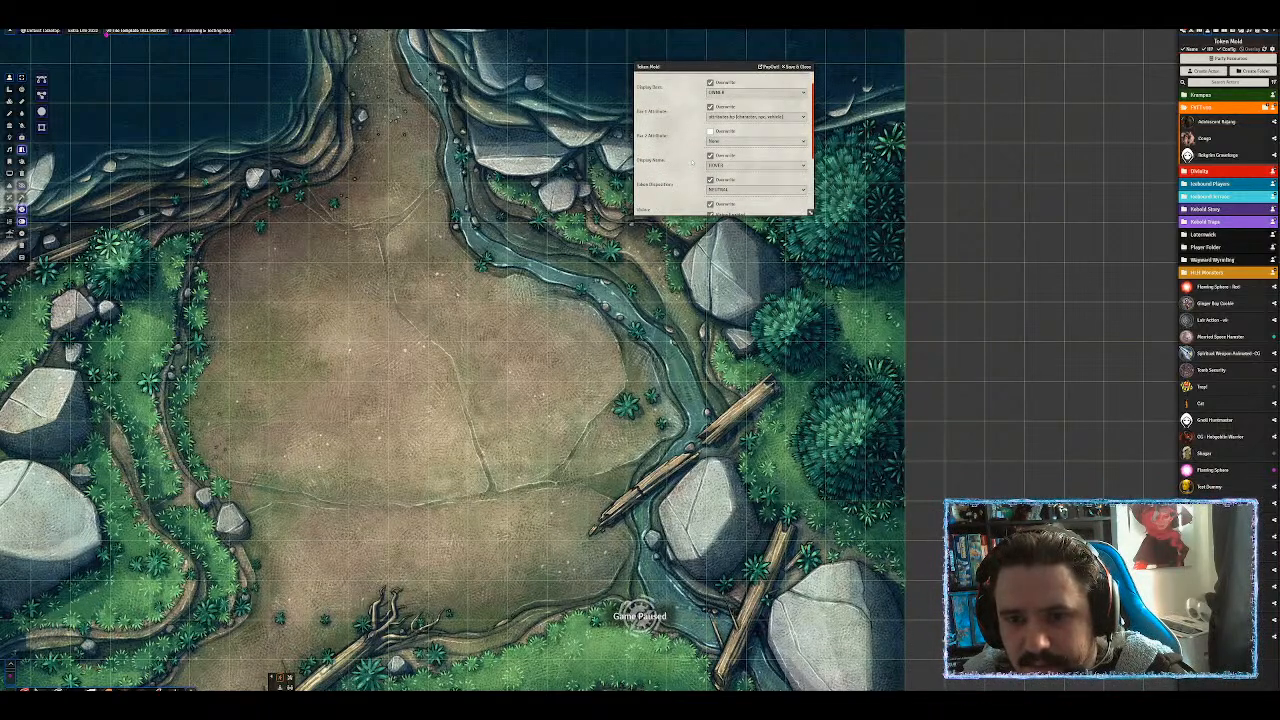
pyautogui.scroll(-1, 688, 170)
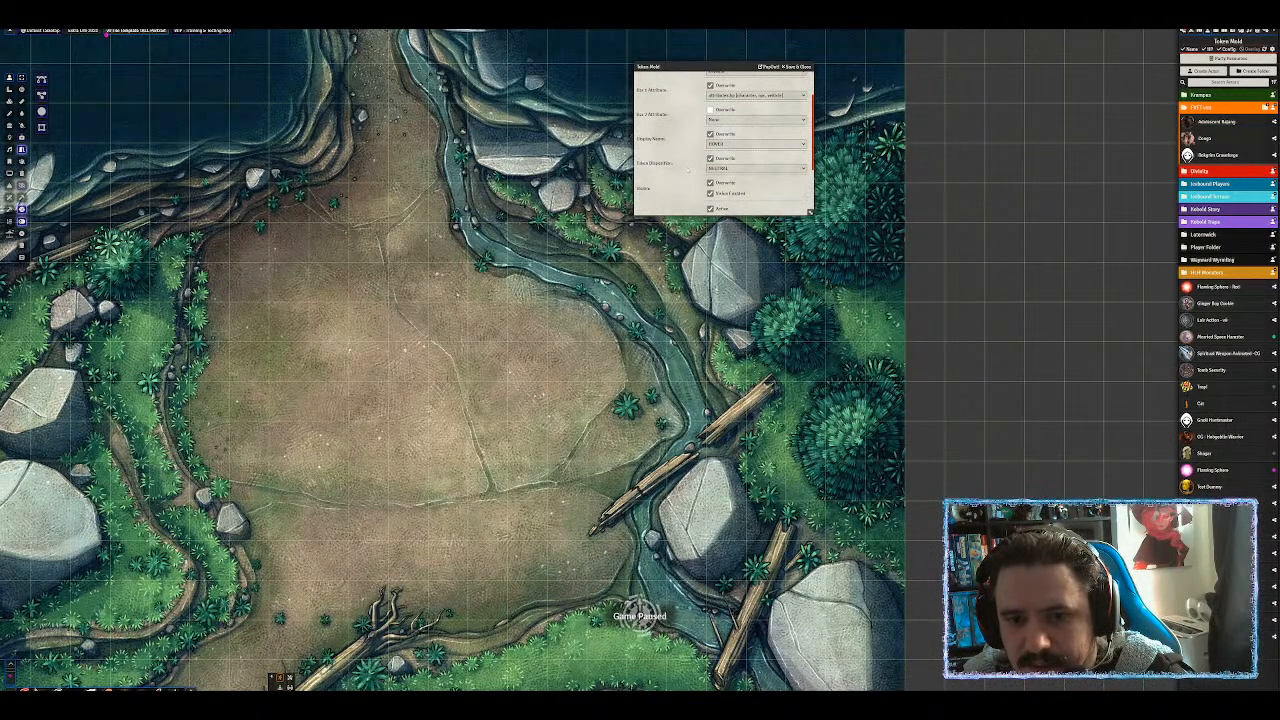
pyautogui.scroll(-2, 690, 170)
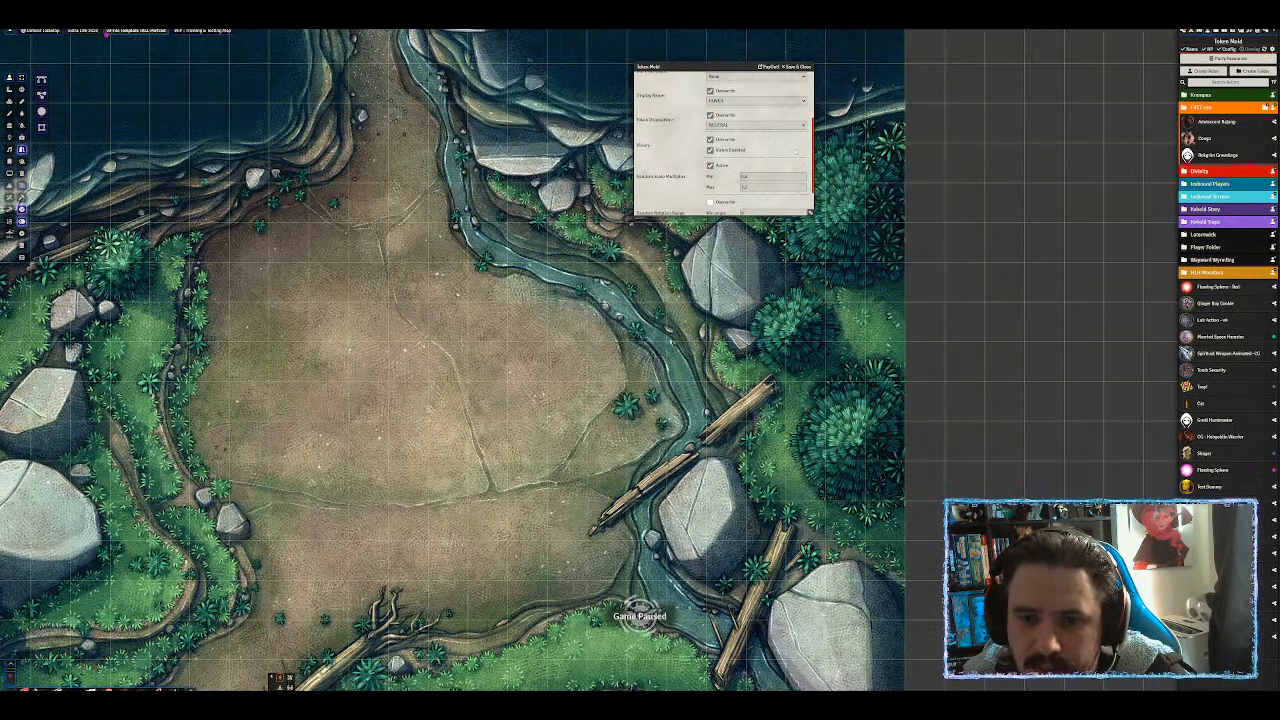
pyautogui.scroll(-1, 772, 143)
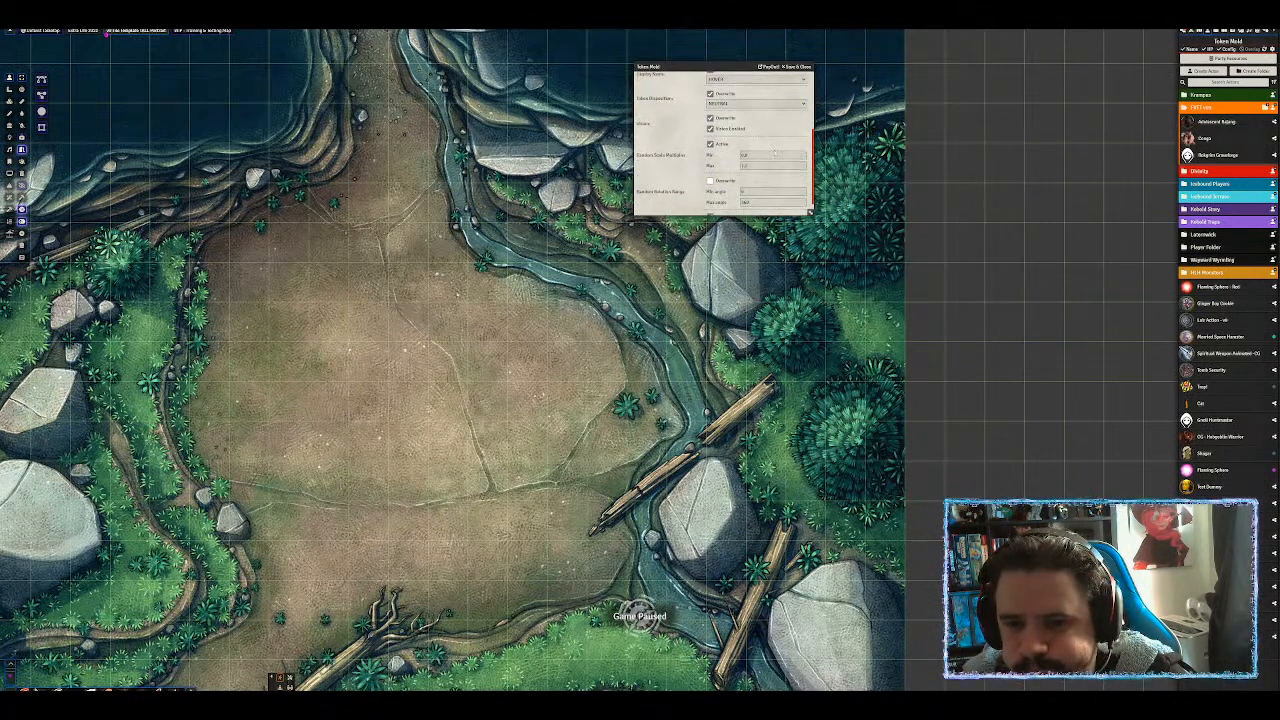
pyautogui.scroll(-1, 774, 160)
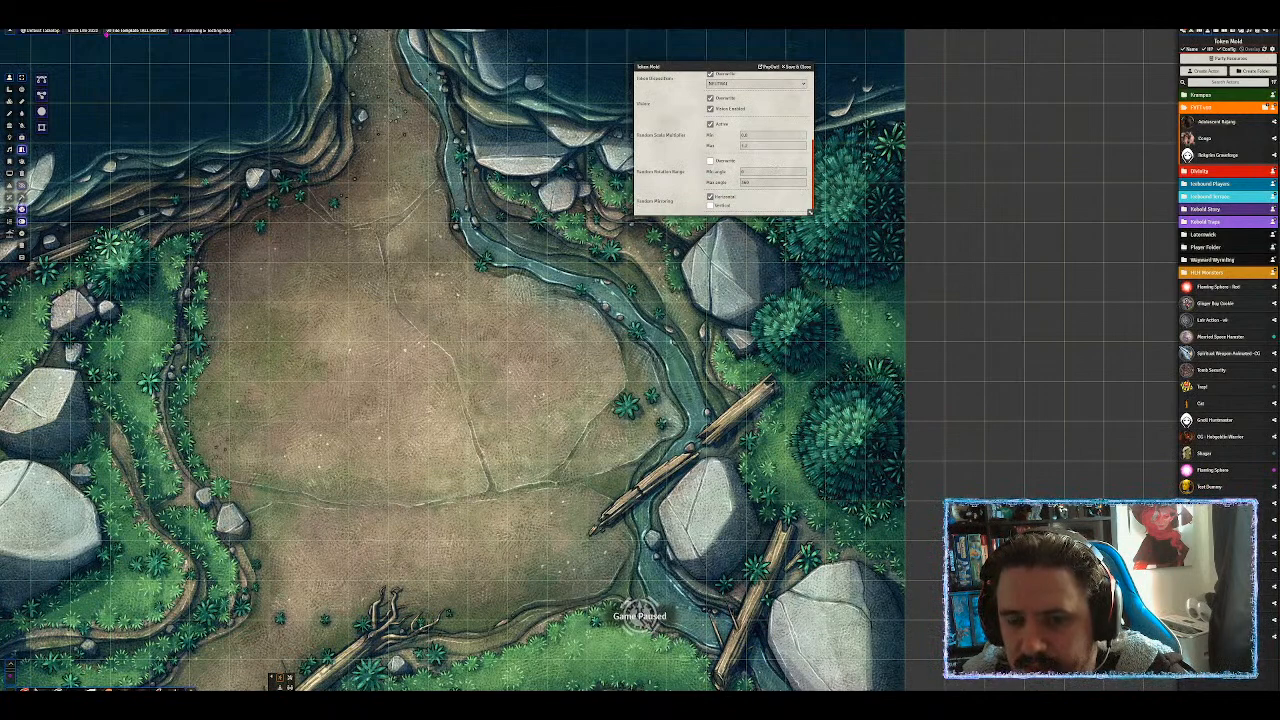
pyautogui.scroll(10, 772, 195)
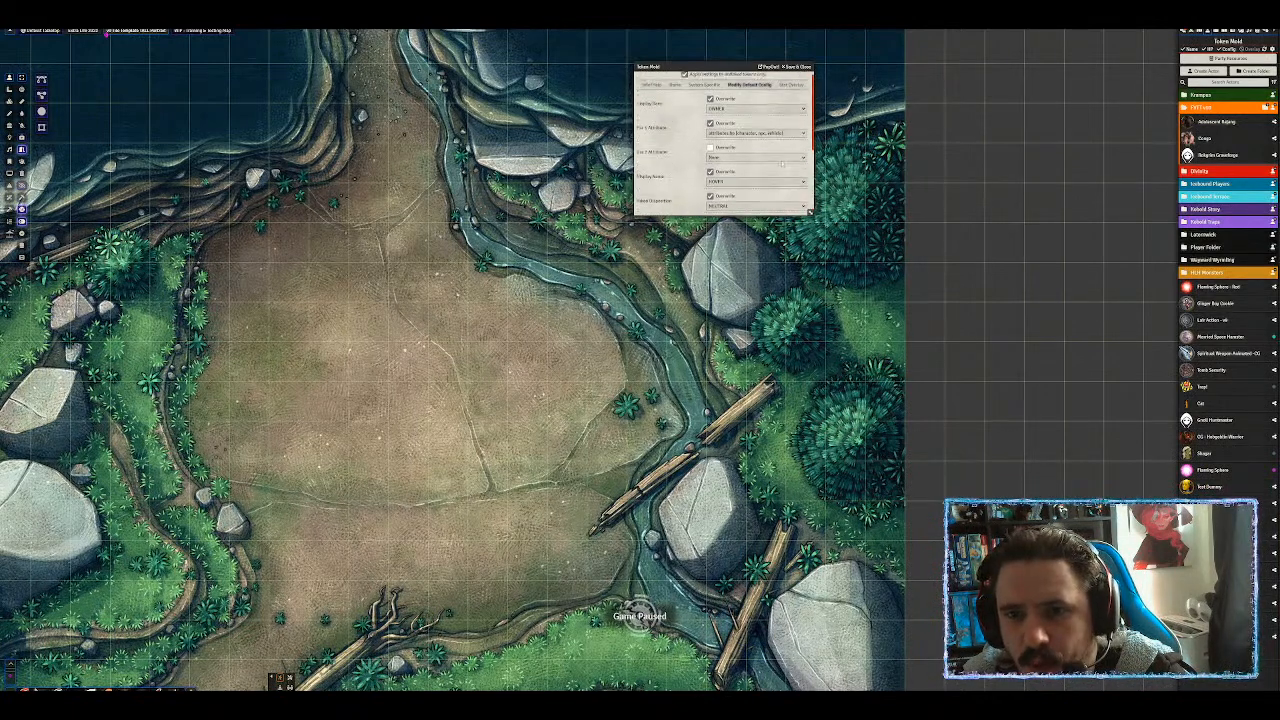
# Review the Stat Overlay attribute icons without changes, then Save & Close Token Mold.
pyautogui.click(790, 90)
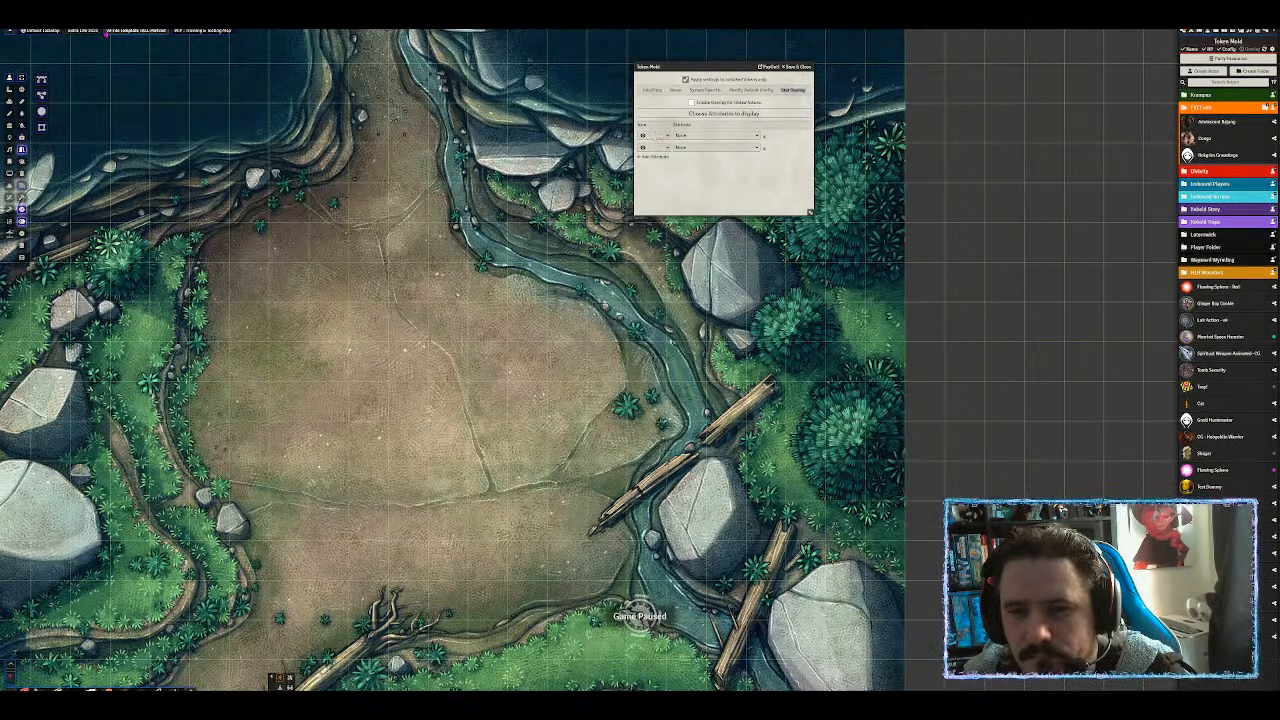
pyautogui.click(658, 135)
pyautogui.click(661, 135)
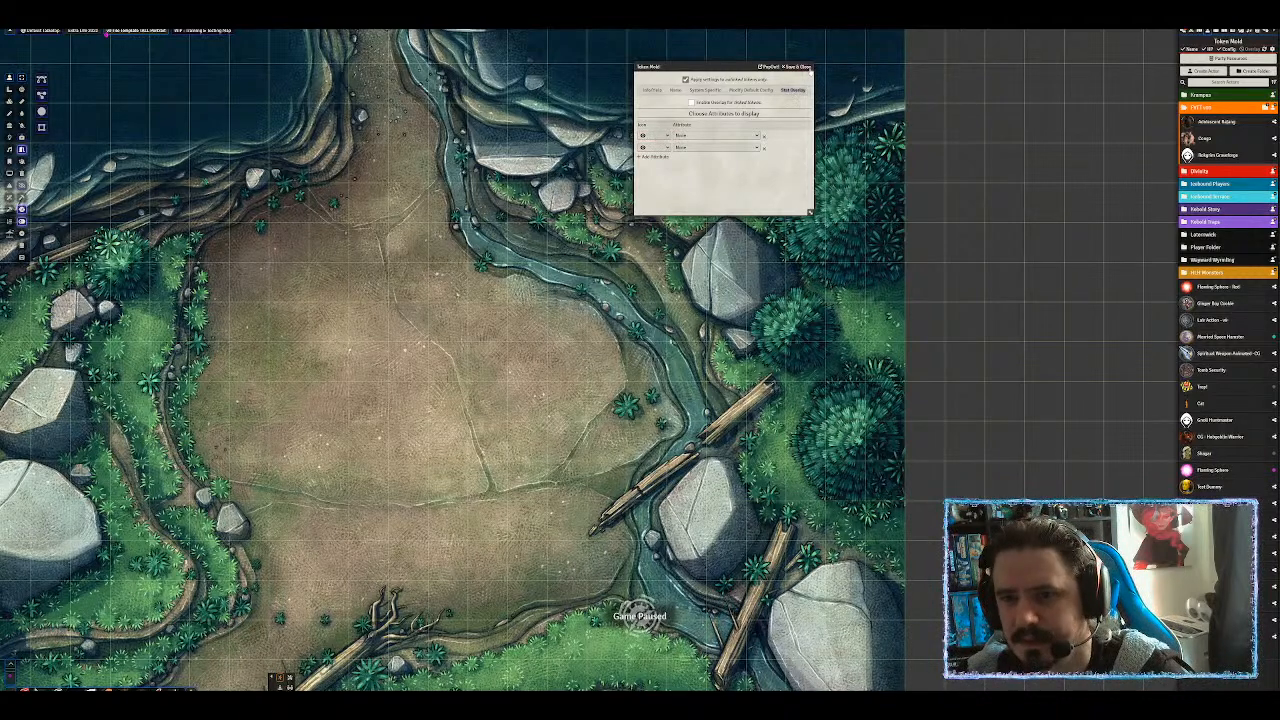
pyautogui.click(797, 66)
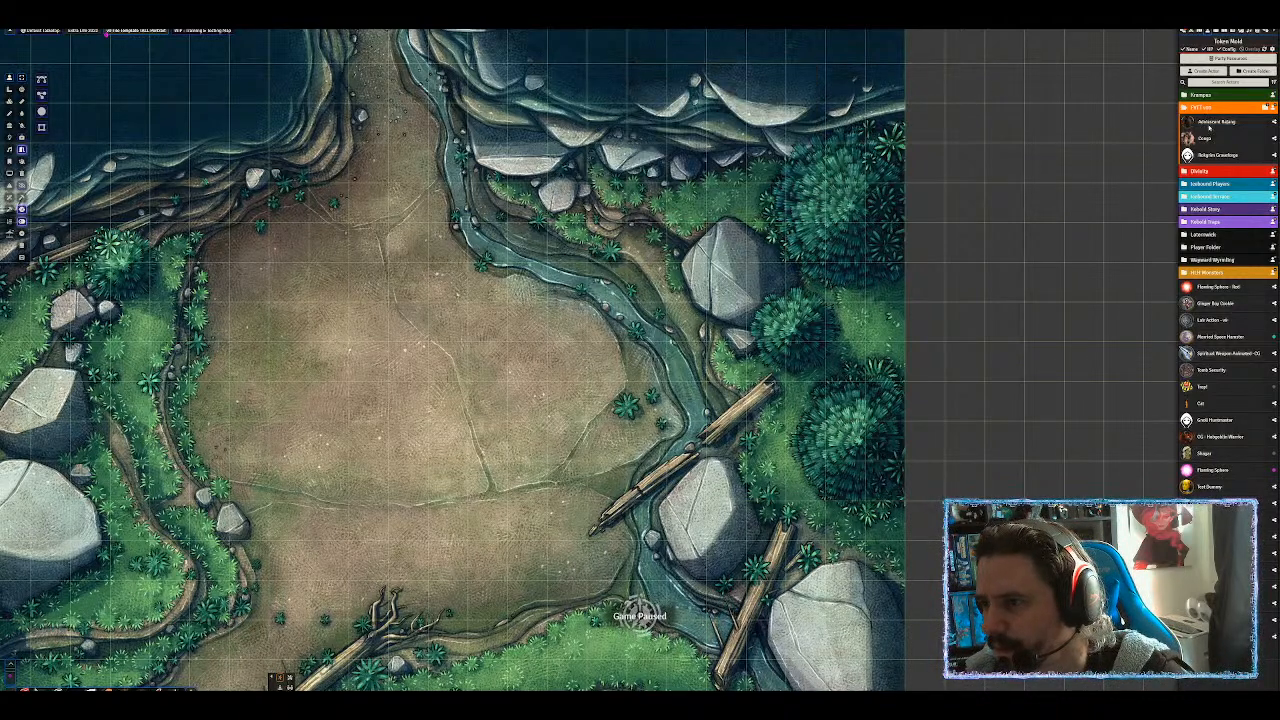
# Place one Adolescent Rajang and four Conga tokens on the Animal Den map, then open Configure Settings.
pyautogui.moveTo(1209, 125); pyautogui.dragTo(590, 300)
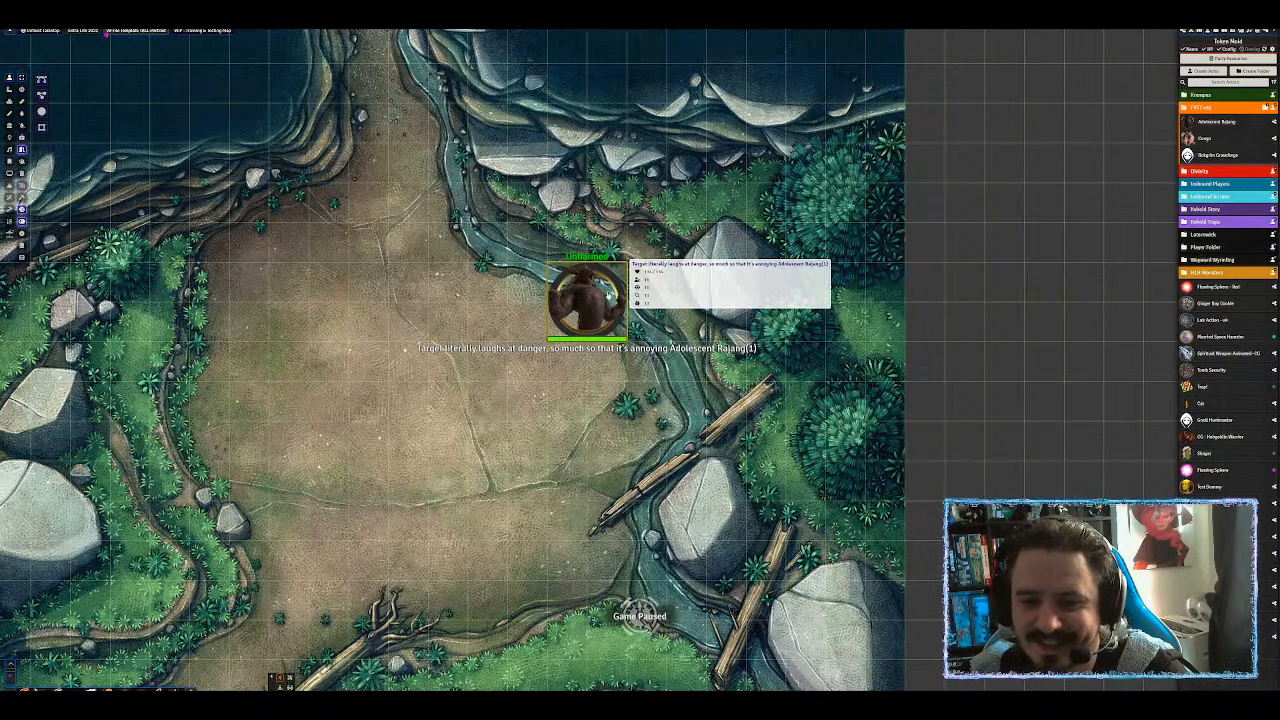
pyautogui.moveTo(1207, 144); pyautogui.dragTo(408, 240)
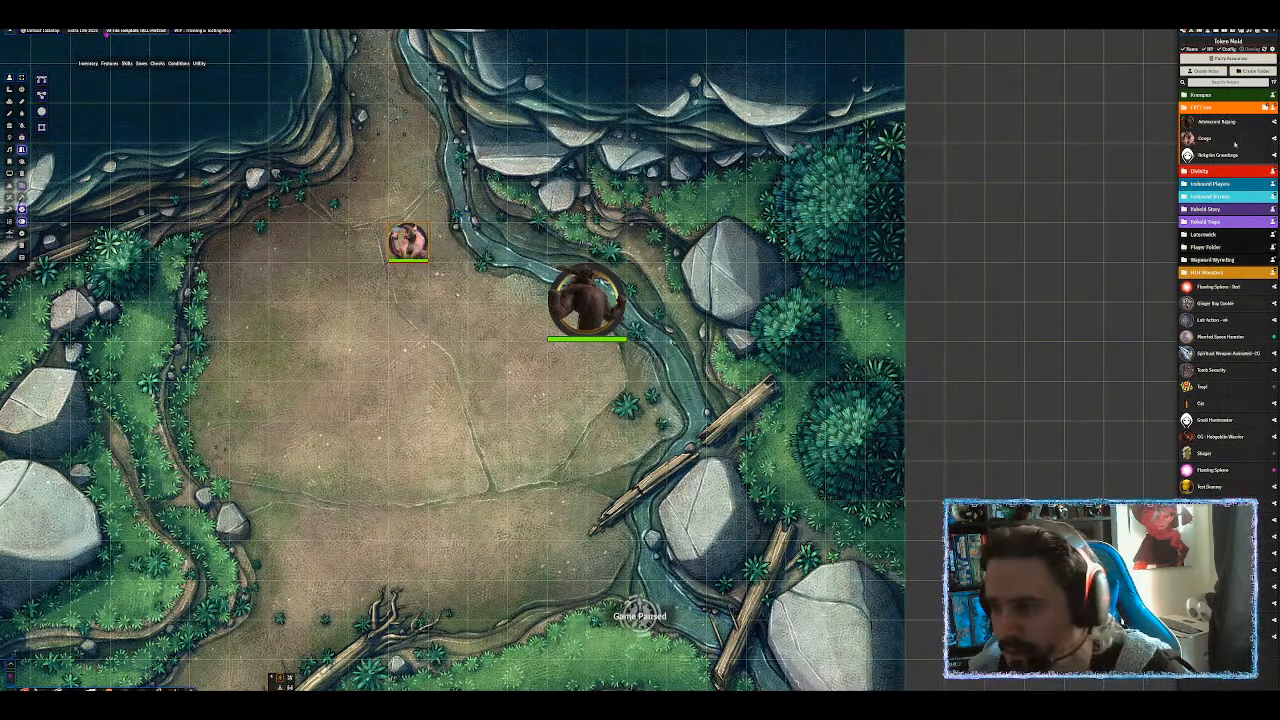
pyautogui.hotkey('ctrl', 'v')
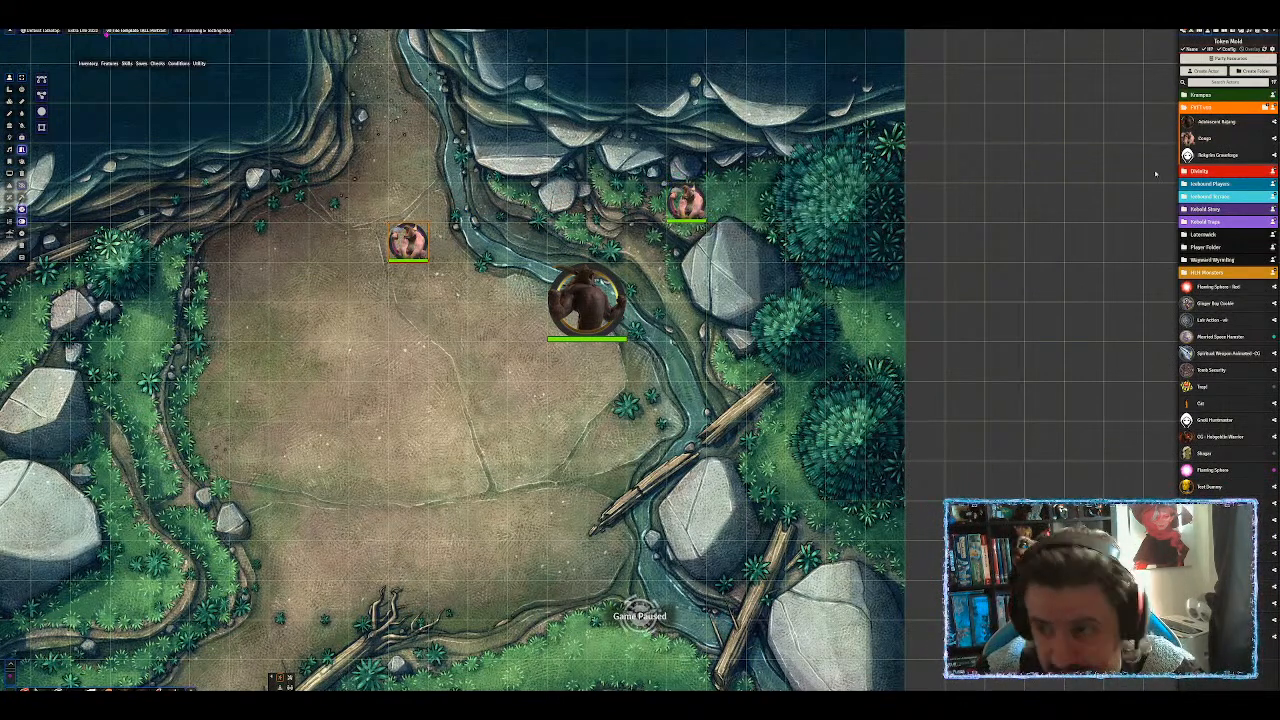
pyautogui.moveTo(1210, 145); pyautogui.dragTo(487, 162)
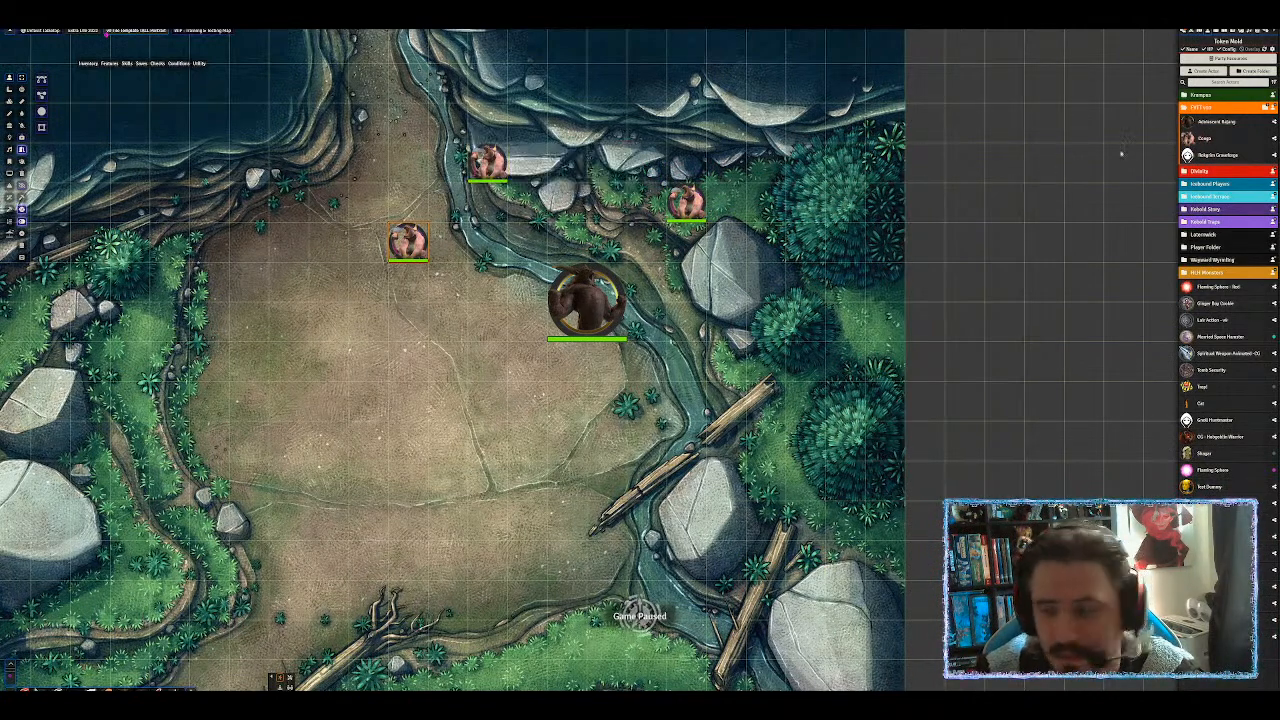
pyautogui.moveTo(1206, 137); pyautogui.dragTo(634, 162)
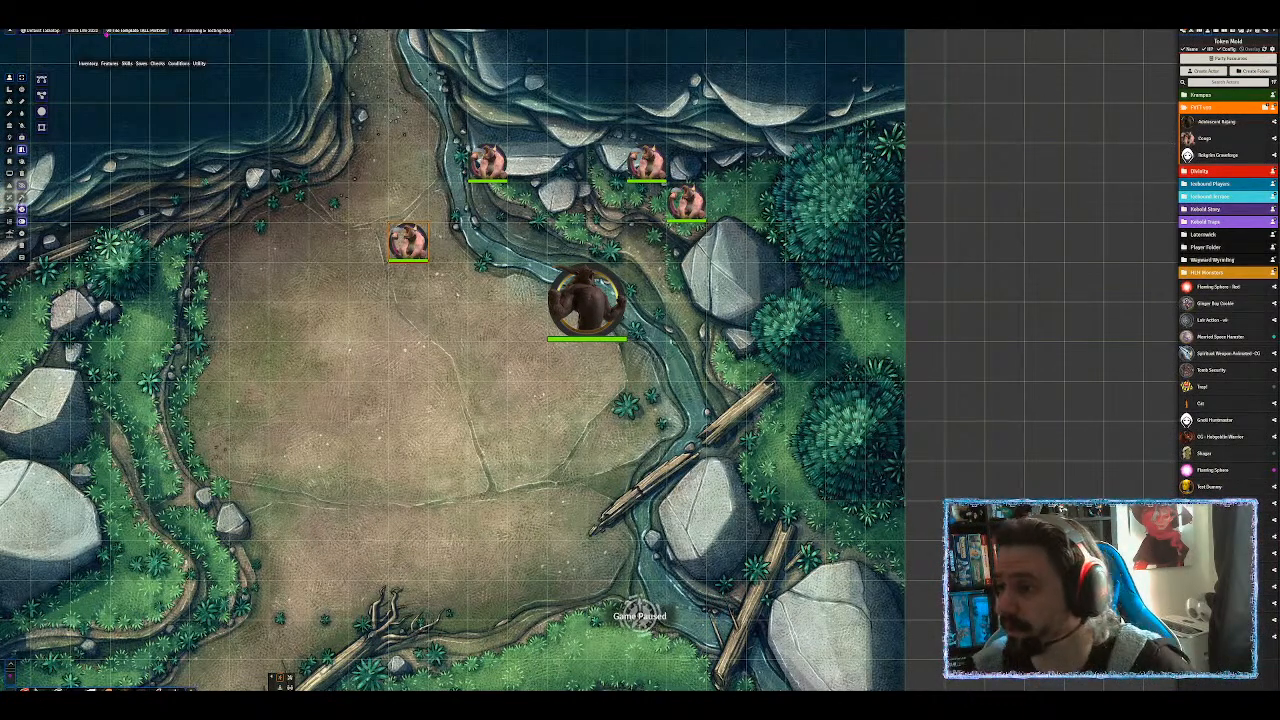
pyautogui.click(1268, 36)
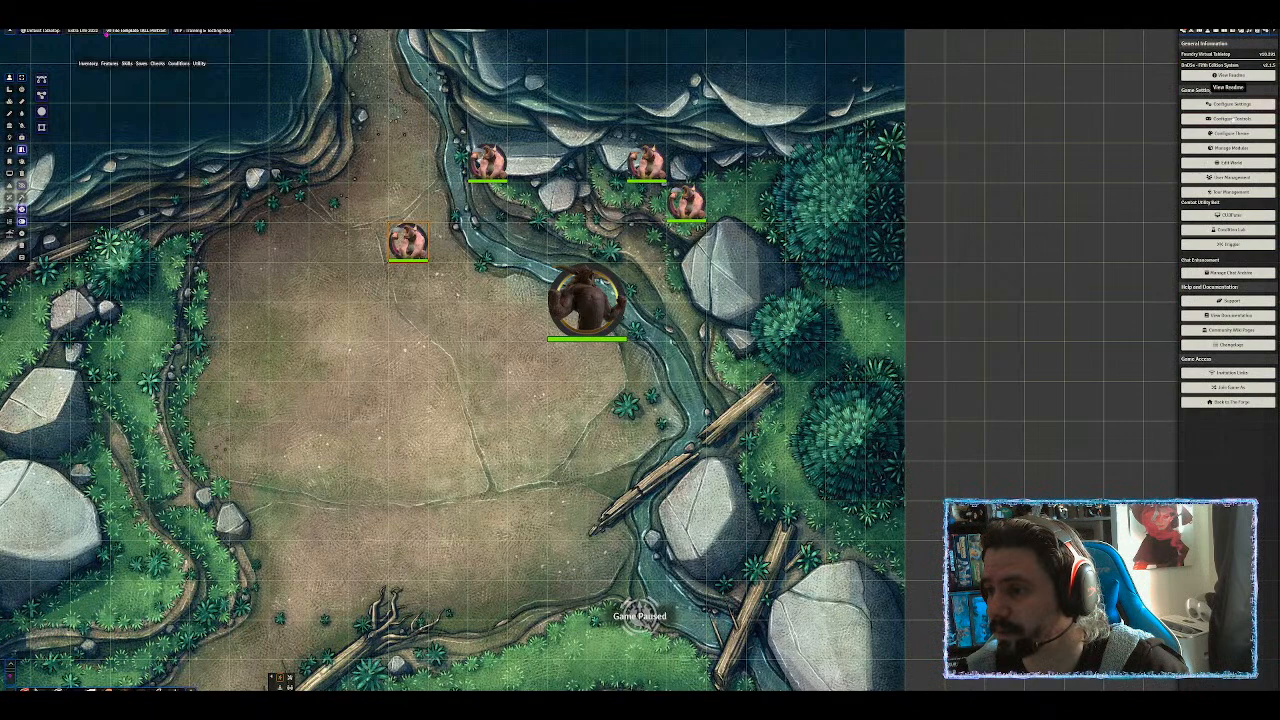
pyautogui.click(1228, 104)
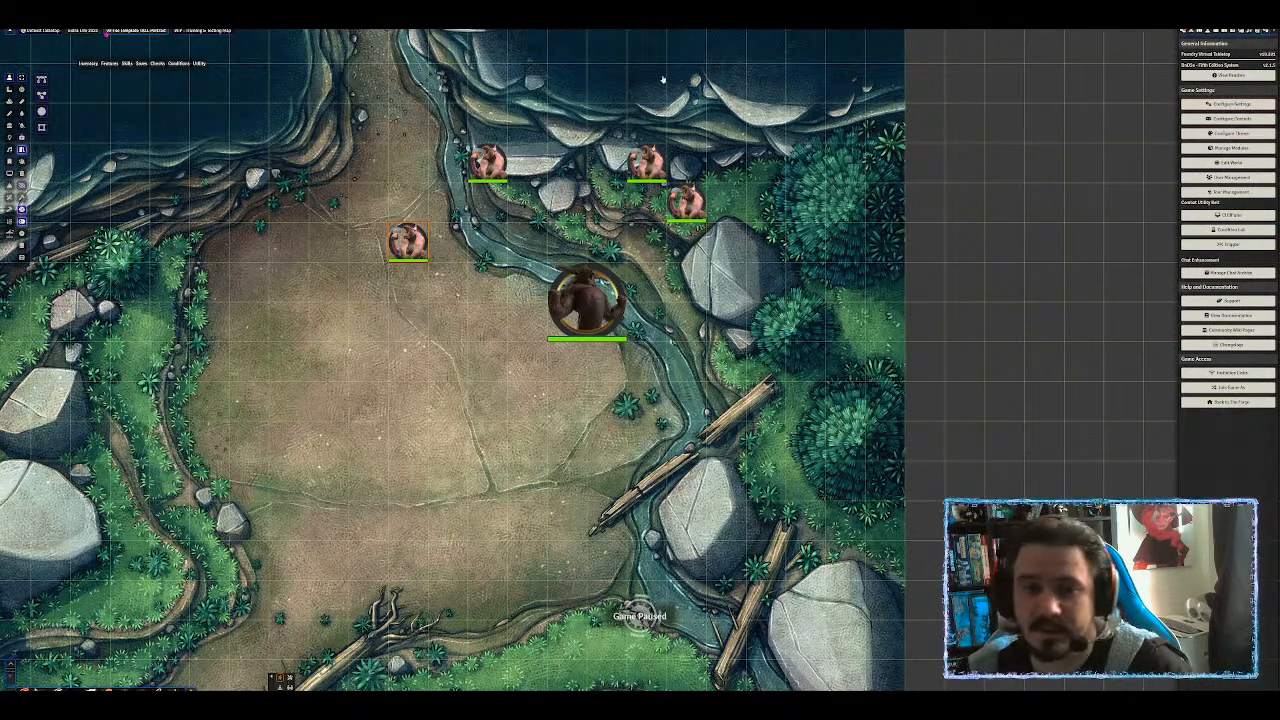
# Move the settings window to the top-right and drag a Conga token 40 ft down-left.
pyautogui.moveTo(628, 258); pyautogui.dragTo(1000, 62)
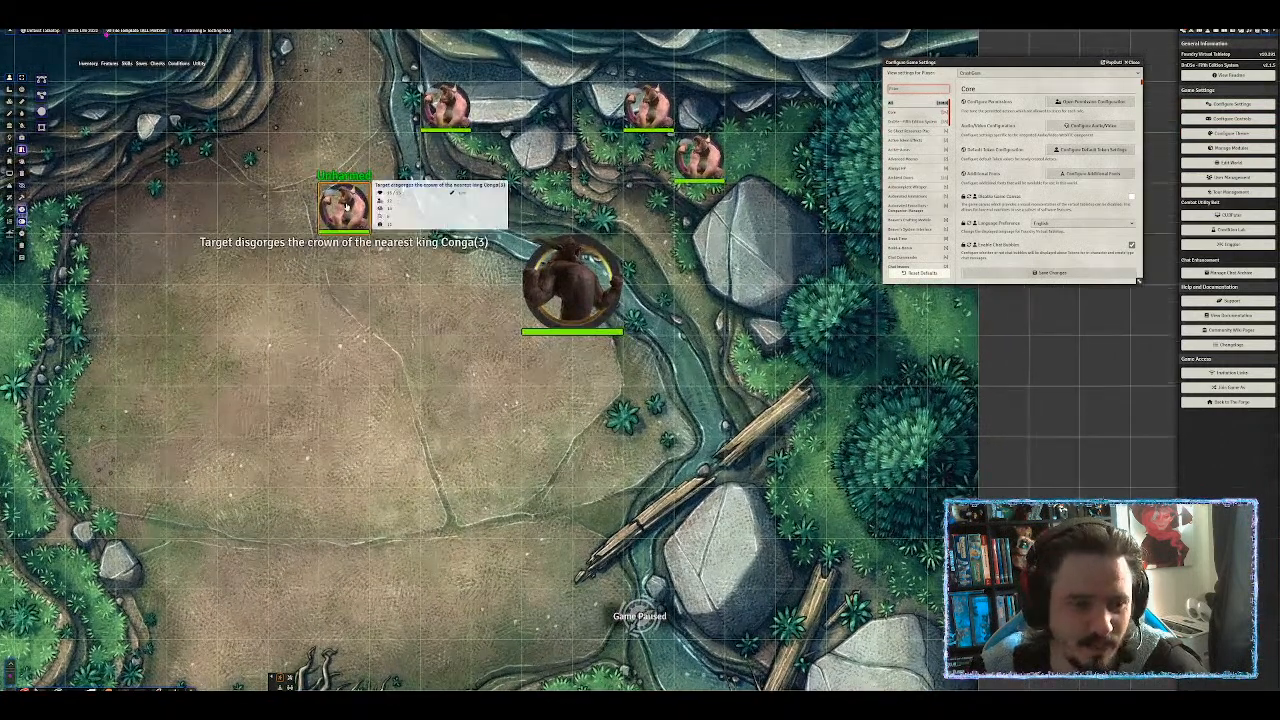
pyautogui.moveTo(440, 96)
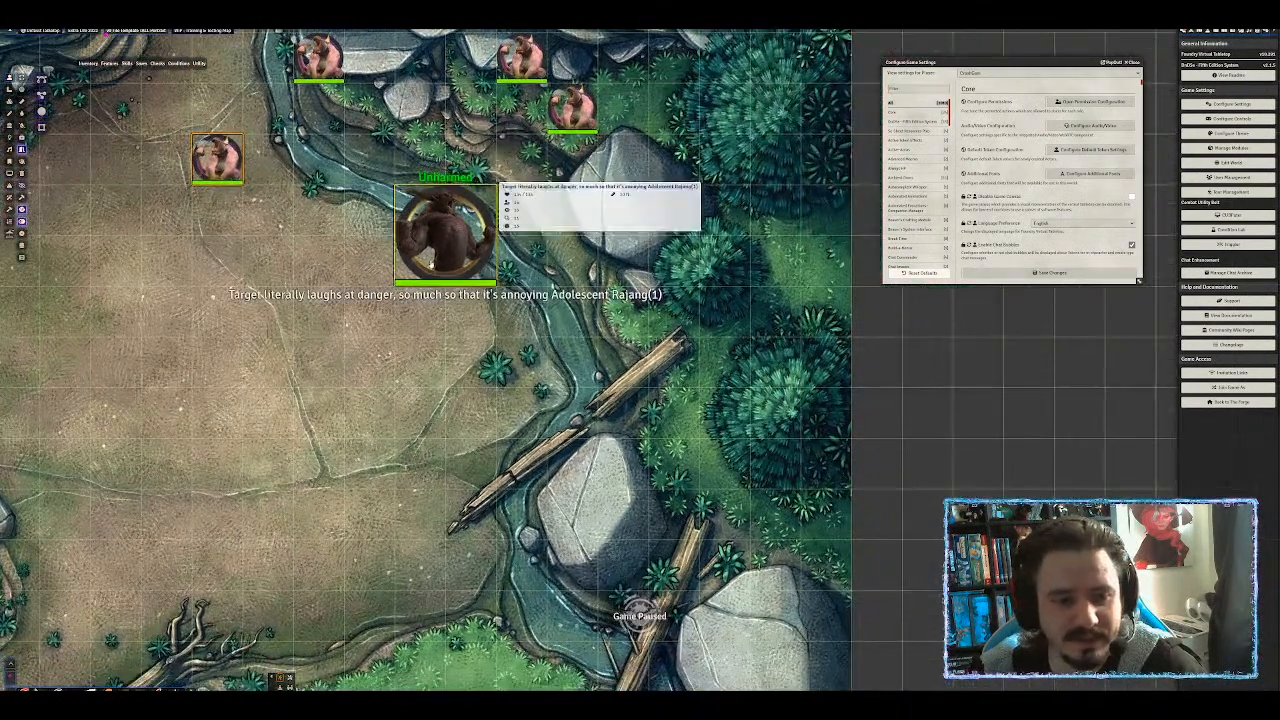
pyautogui.moveTo(578, 104)
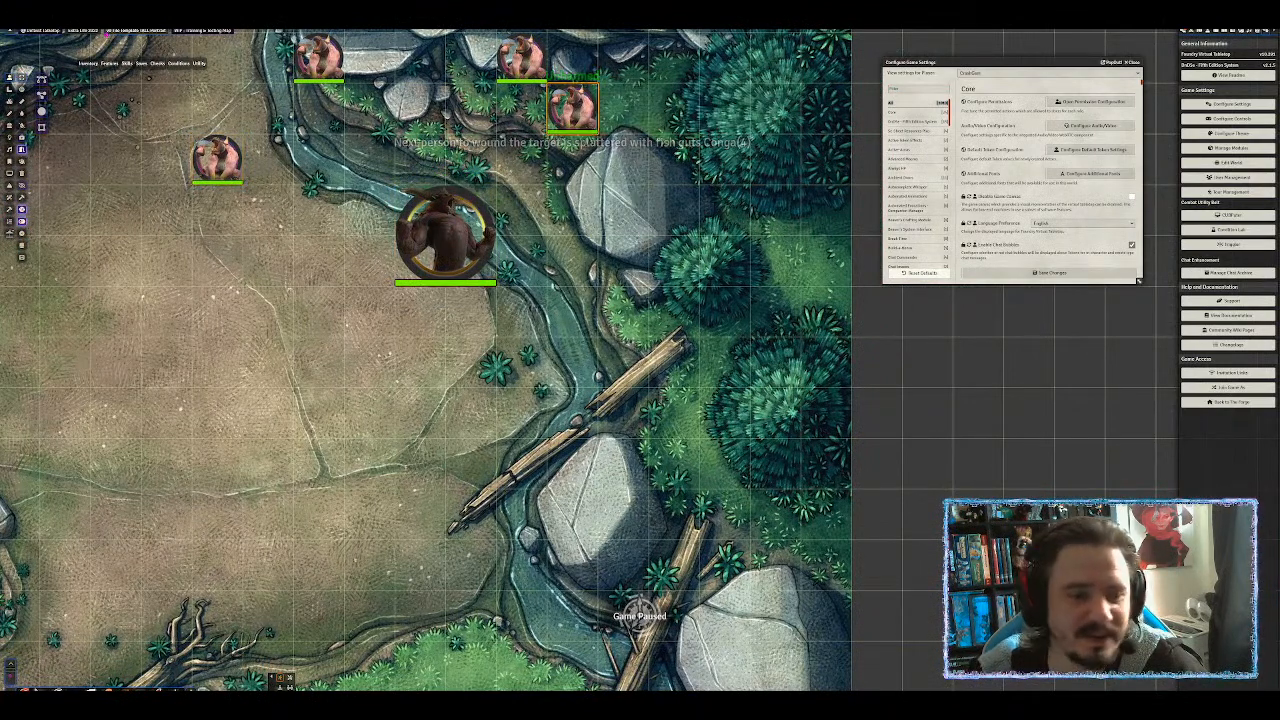
pyautogui.moveTo(578, 104); pyautogui.dragTo(166, 362)
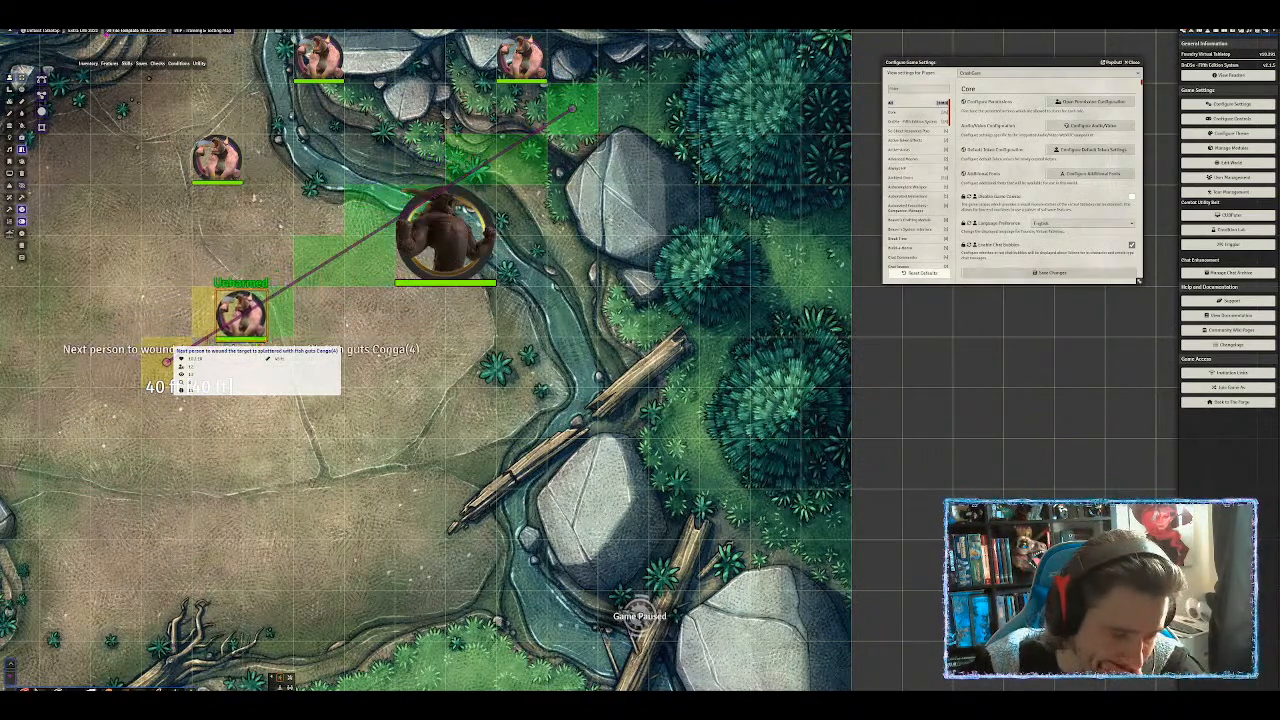
pyautogui.moveTo(166, 362); pyautogui.dragTo(511, 263)
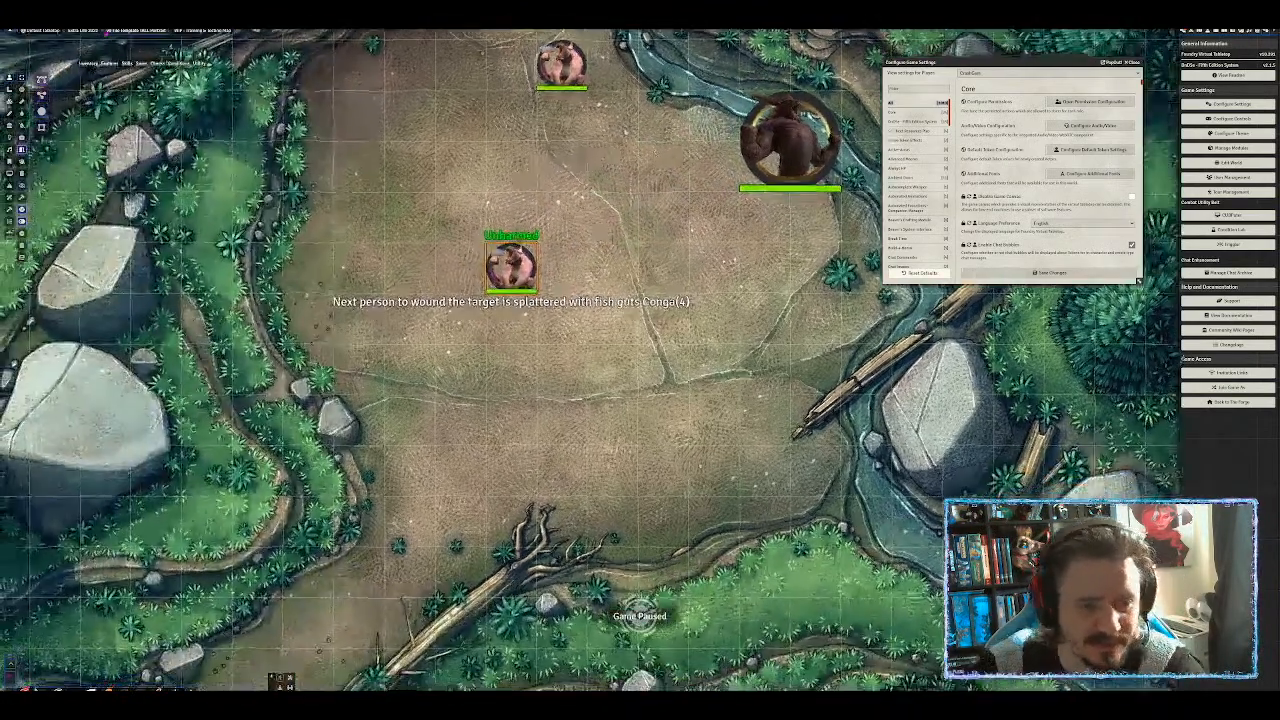
pyautogui.scroll(6, 508, 260)
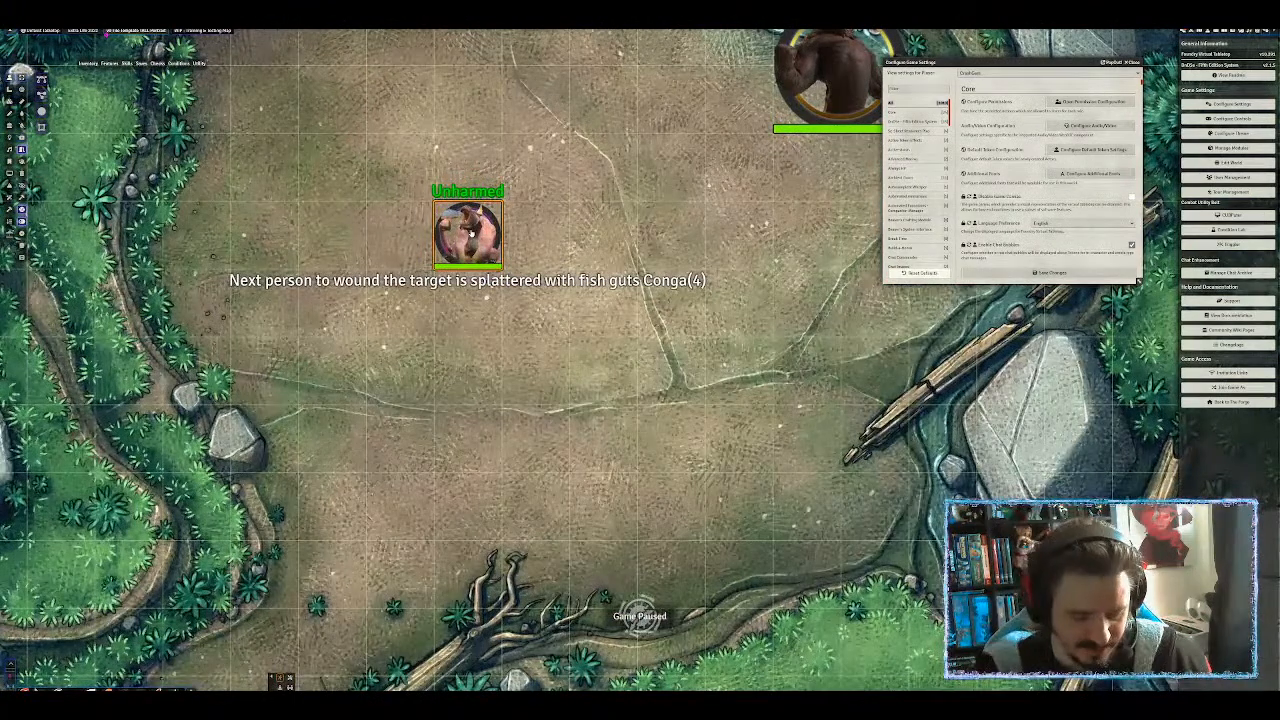
pyautogui.press('super+shift+s')
# Snip the token's generated name, move the upper-right Conga 45 ft left, and select the parrot-named Conga.
pyautogui.moveTo(186, 171); pyautogui.dragTo(781, 311)
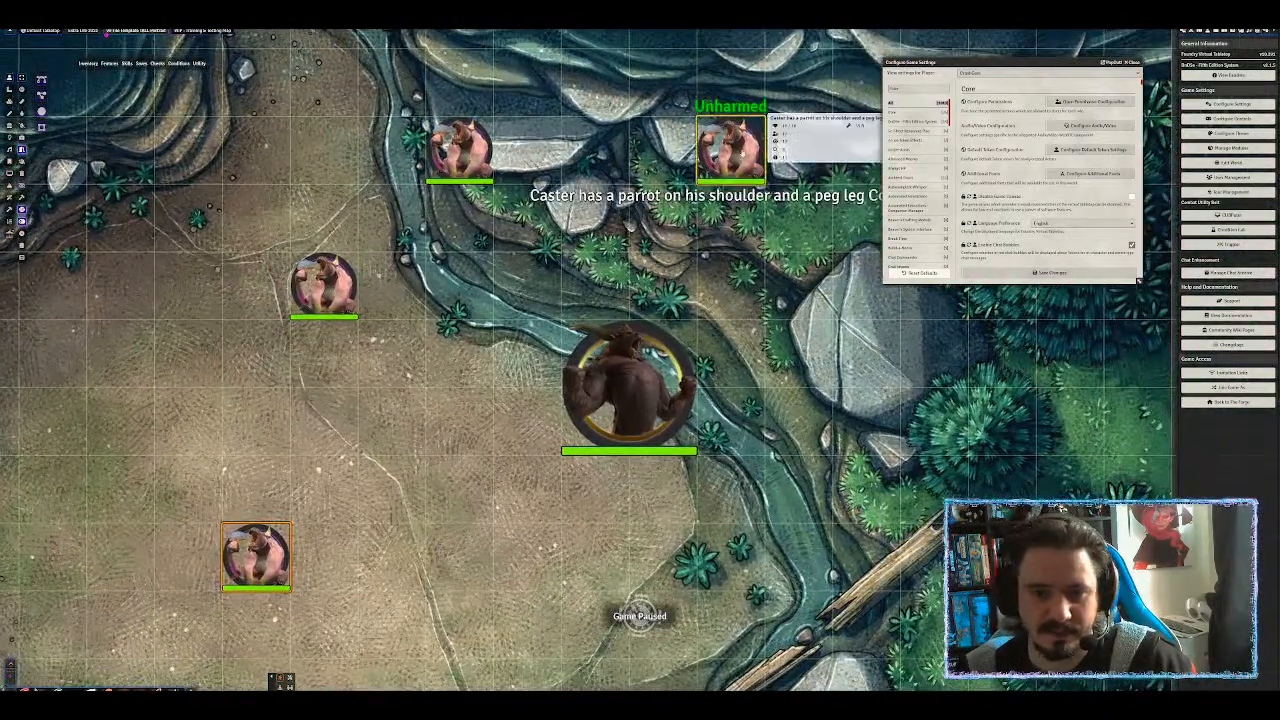
pyautogui.moveTo(741, 153); pyautogui.dragTo(118, 358)
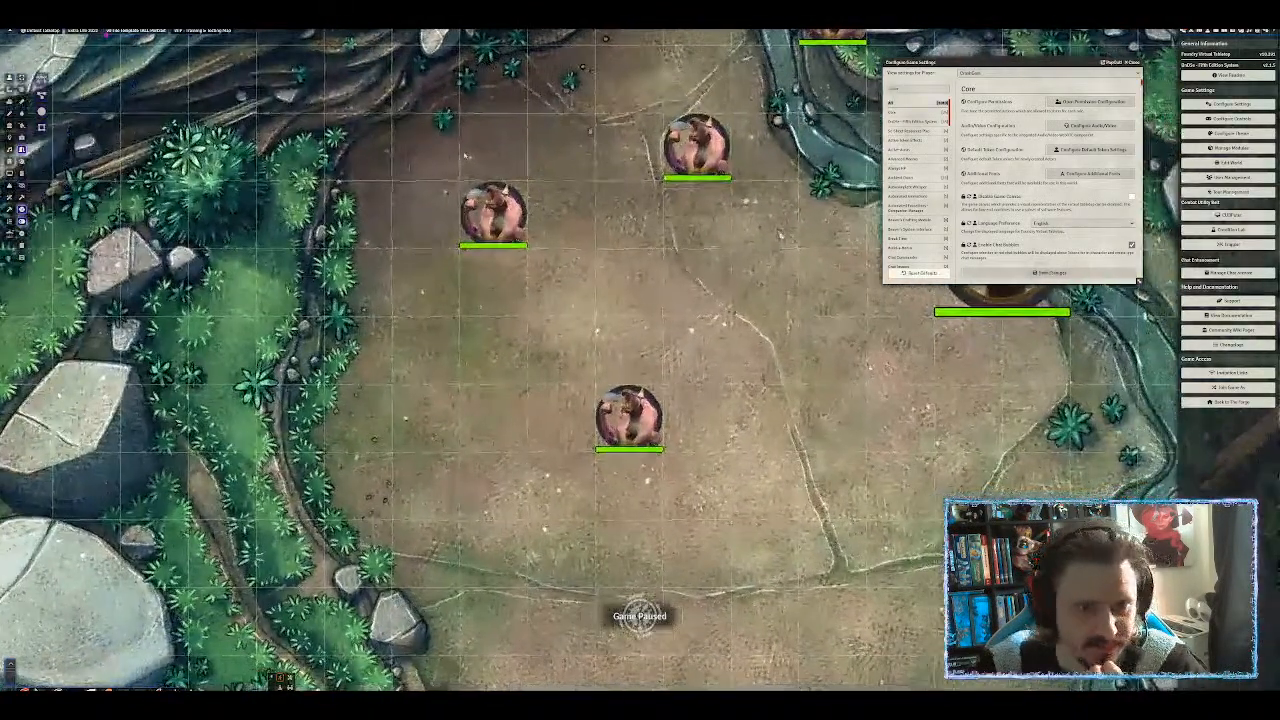
pyautogui.moveTo(500, 224)
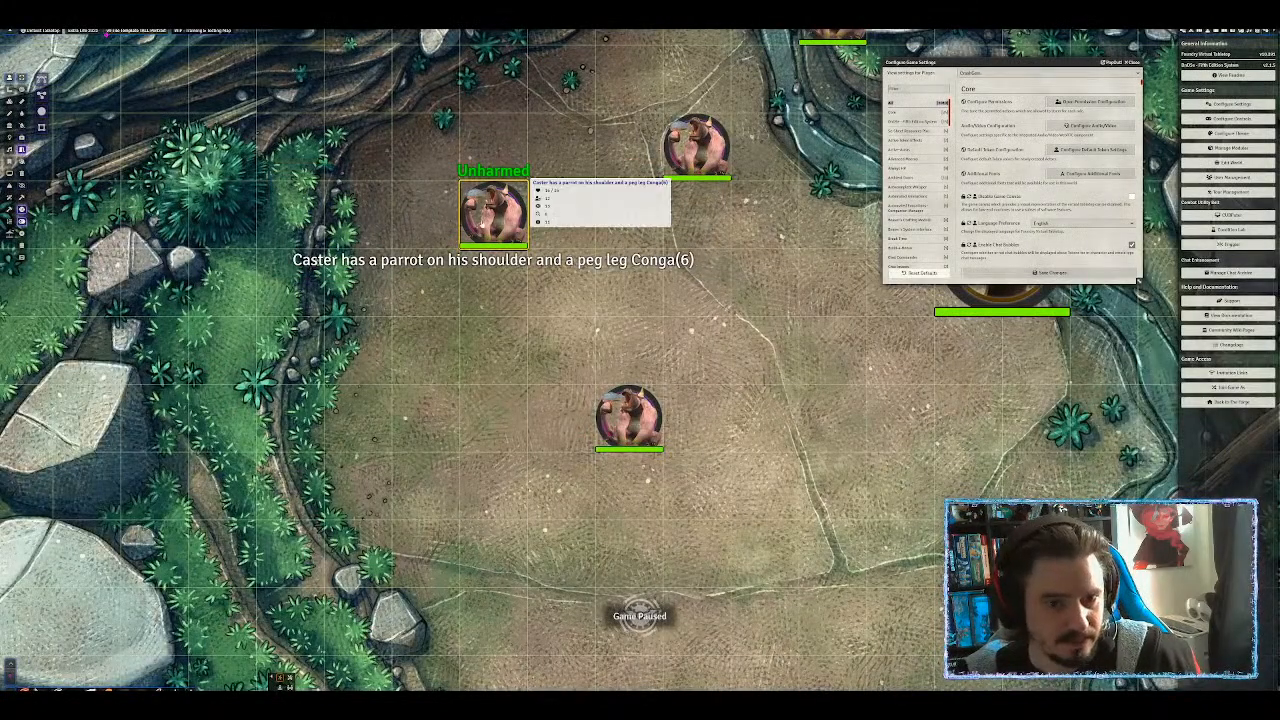
pyautogui.moveTo(494, 214)
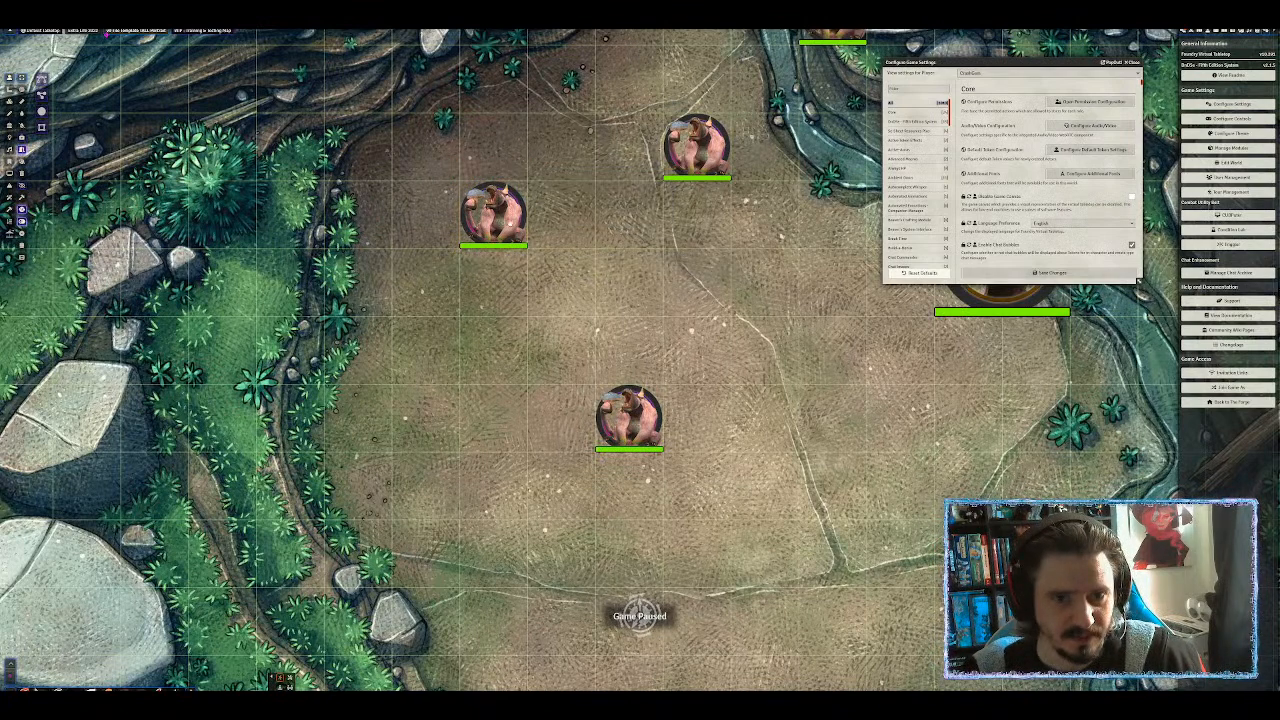
pyautogui.click(490, 212)
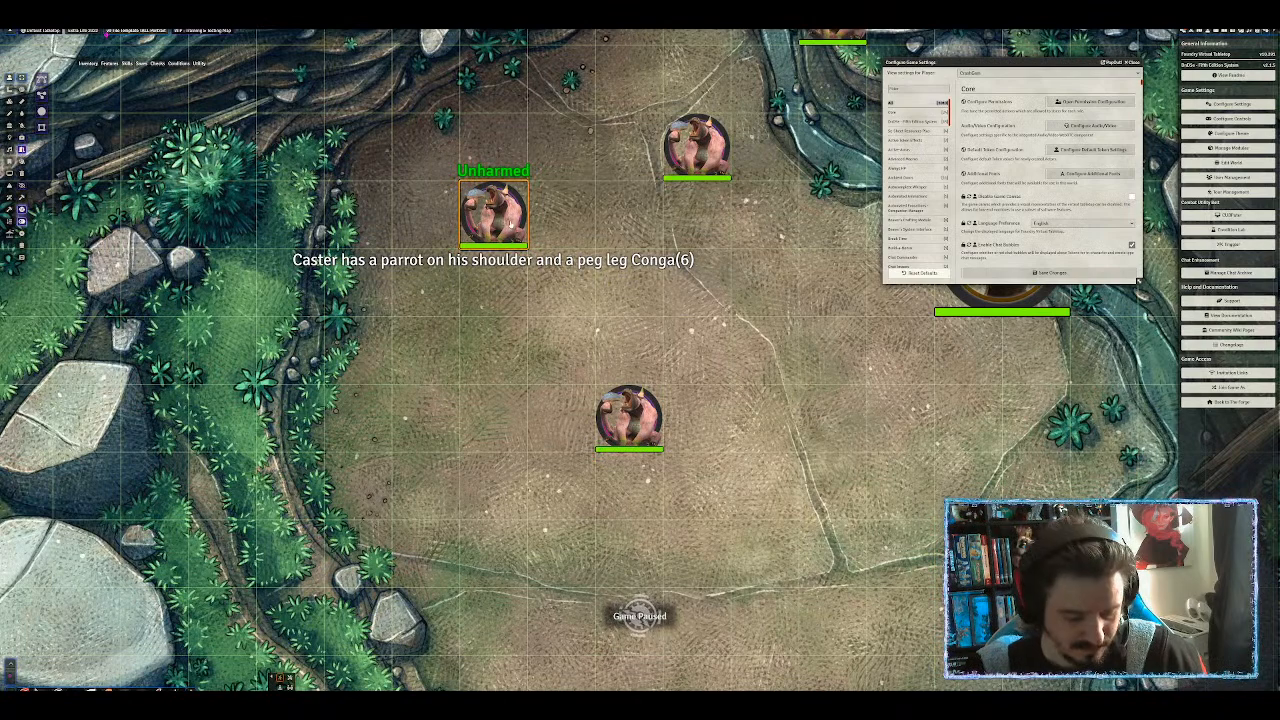
pyautogui.moveTo(510, 225)
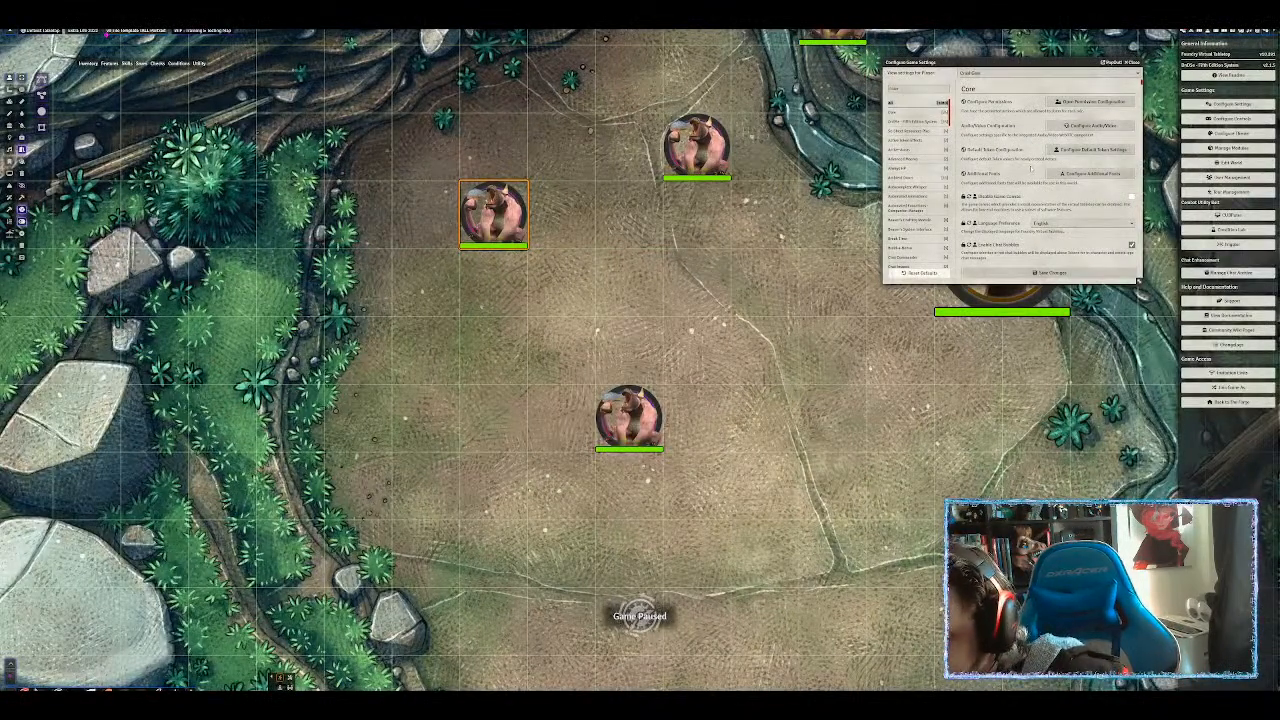
# Zoom the page in, move the settings window to the centre, and show the Actors directory.
pyautogui.scroll(-5, 915, 180)
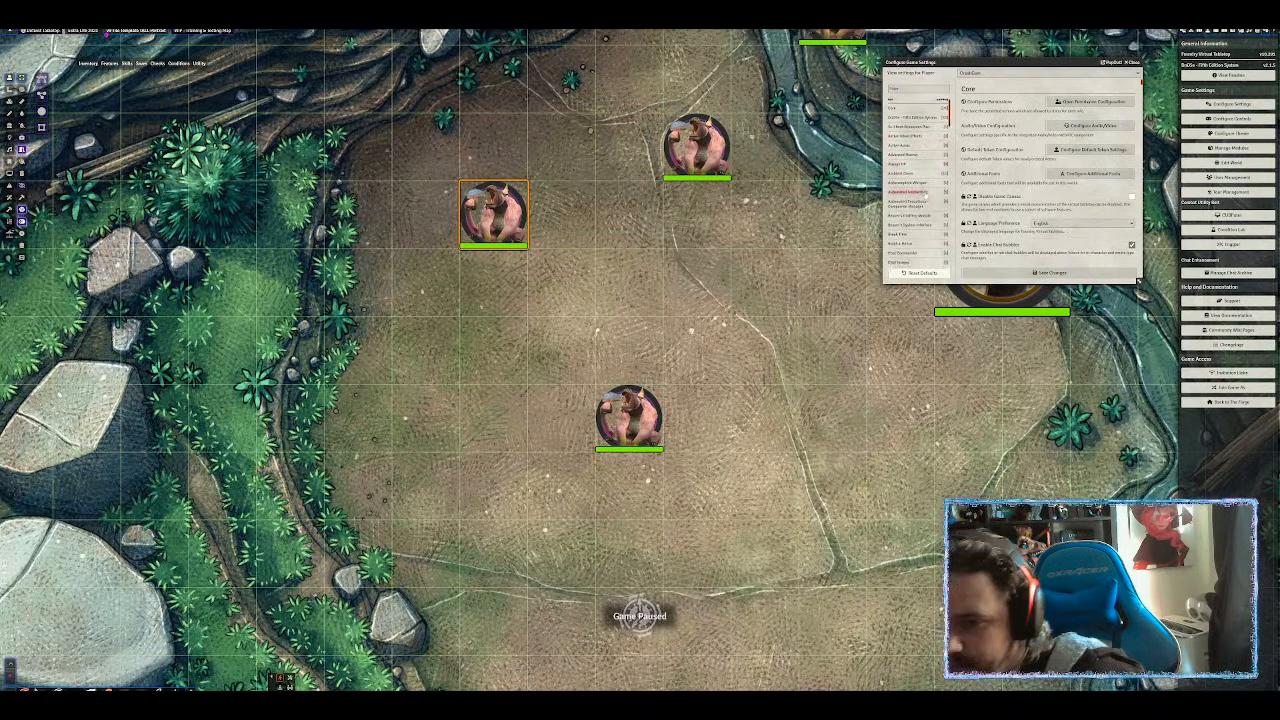
pyautogui.scroll(-8, 947, 197)
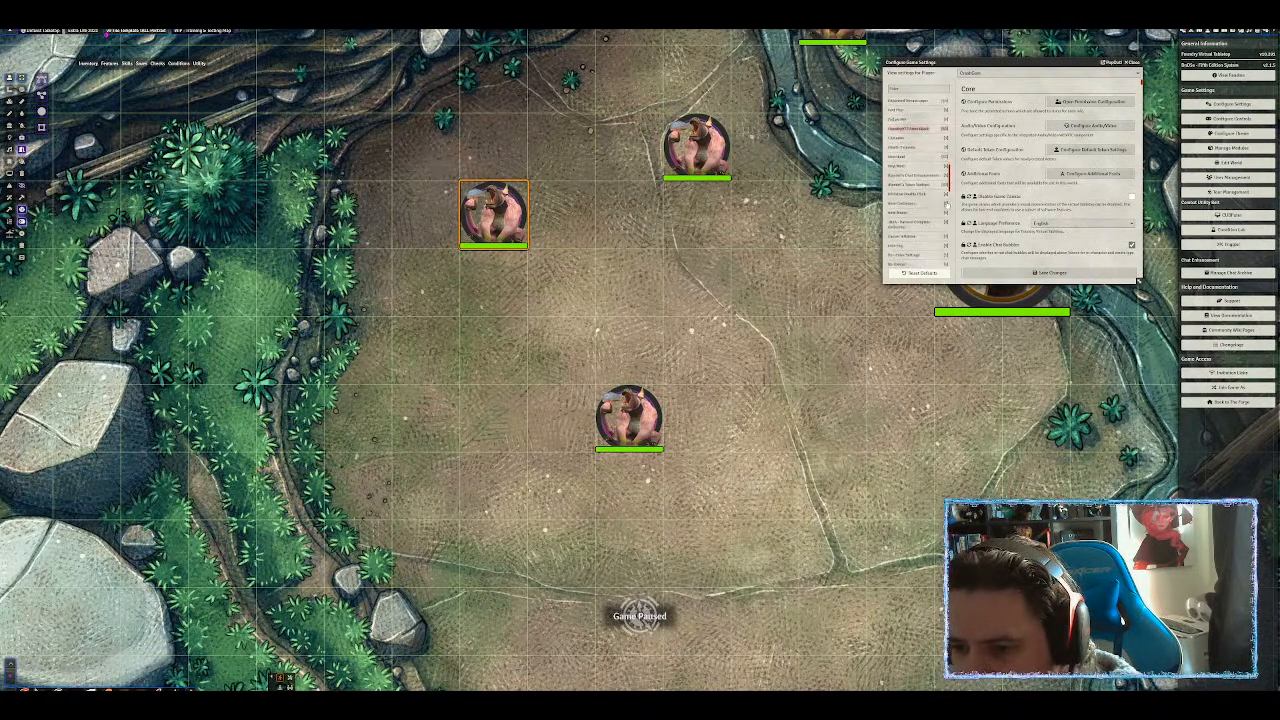
pyautogui.scroll(-8, 915, 185)
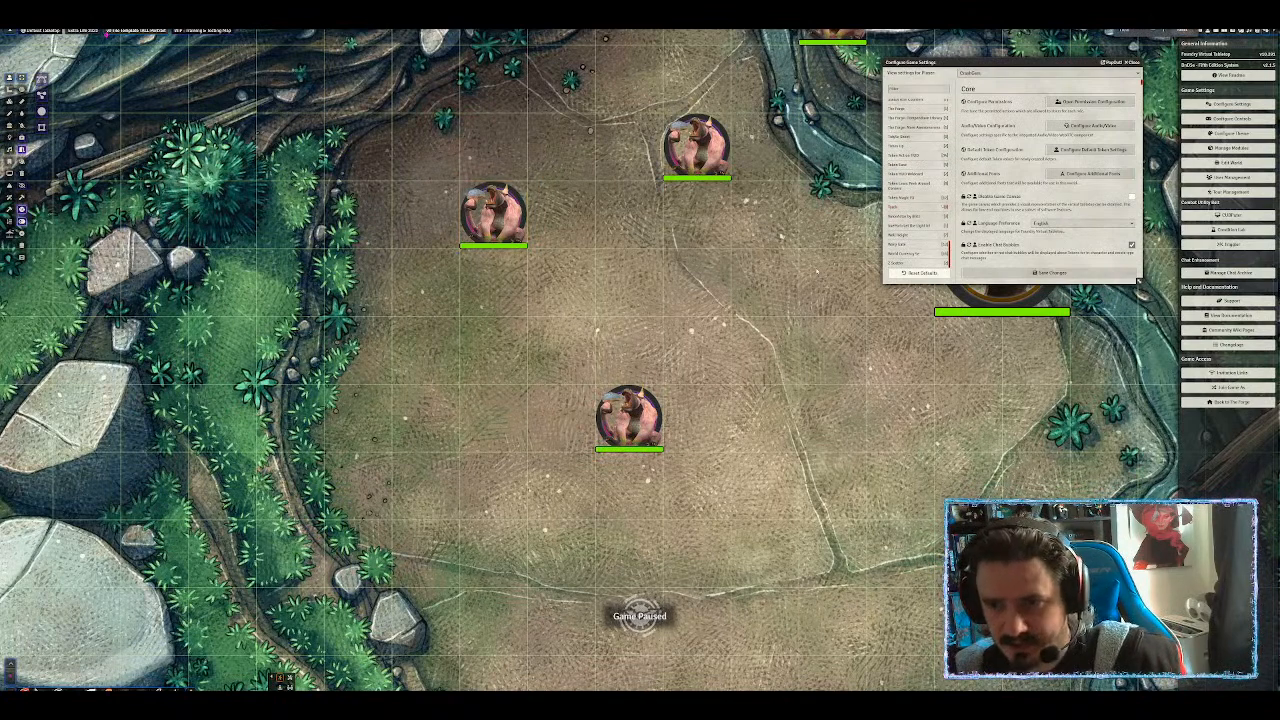
pyautogui.hotkey('ctrl', '+')
pyautogui.hotkey('ctrl', '+')
pyautogui.hotkey('ctrl', '+')
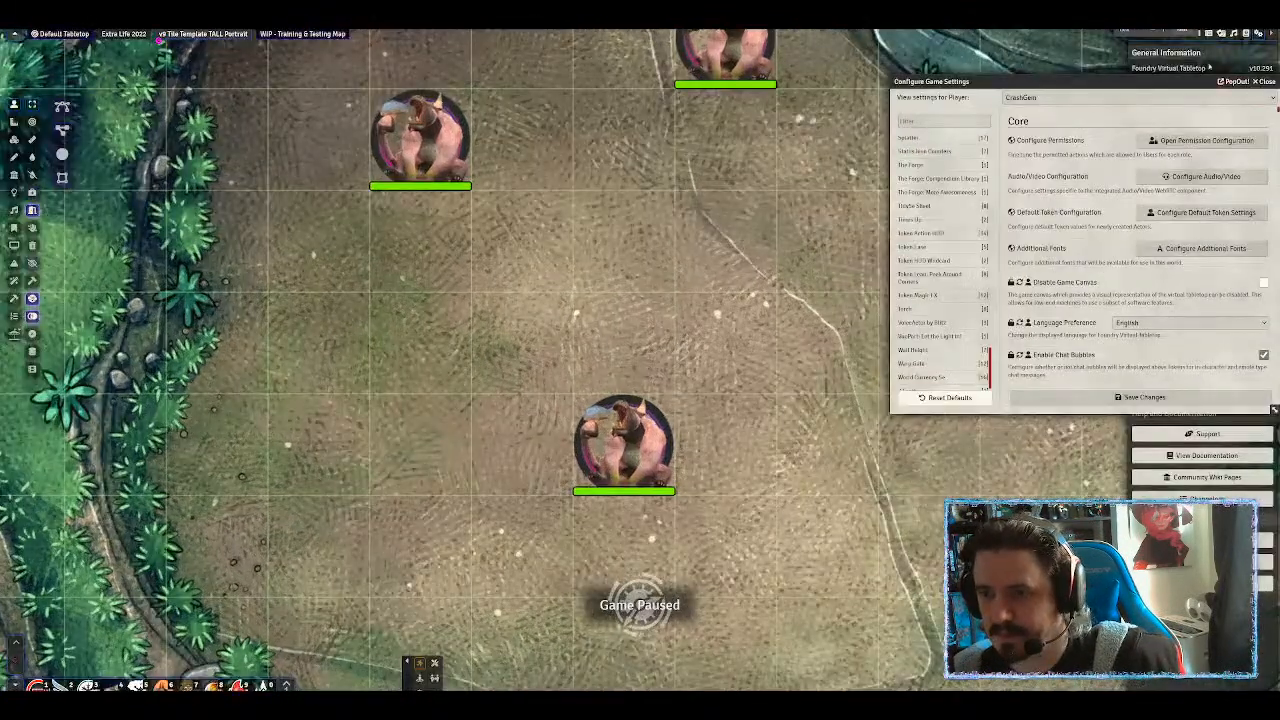
pyautogui.moveTo(1068, 82); pyautogui.dragTo(752, 61)
pyautogui.scroll(-1, 640, 262)
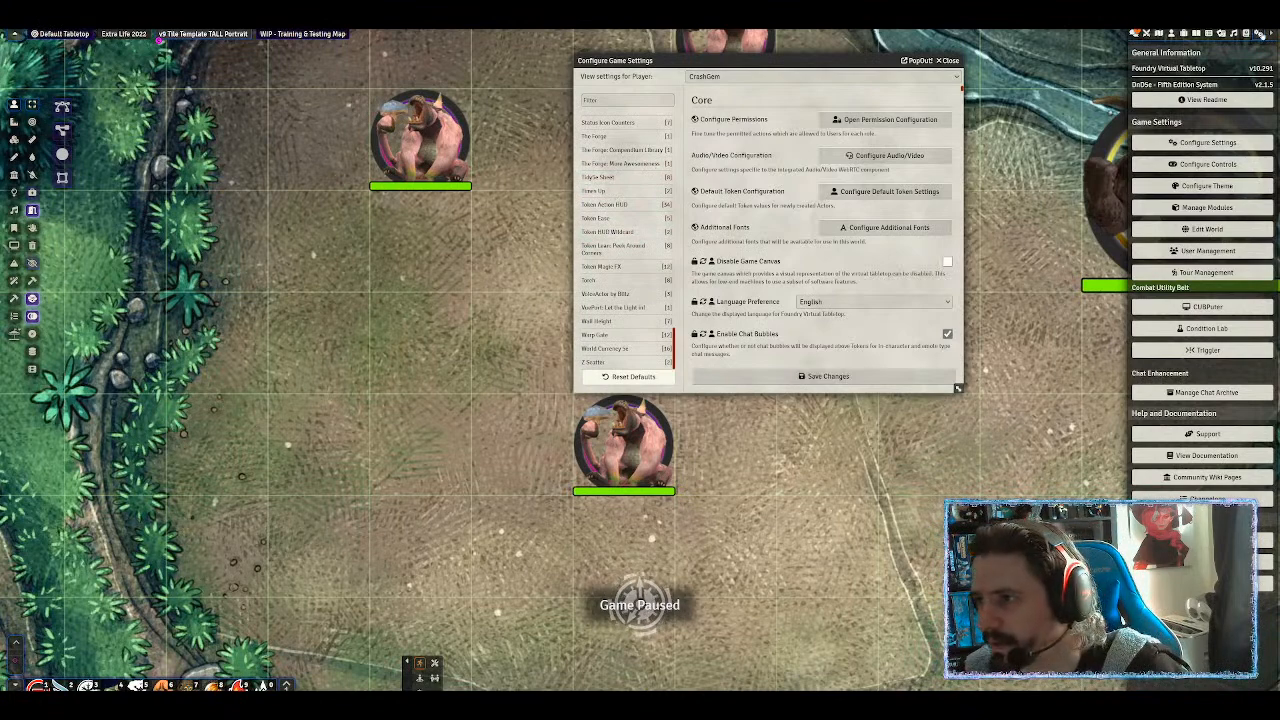
pyautogui.click(1172, 33)
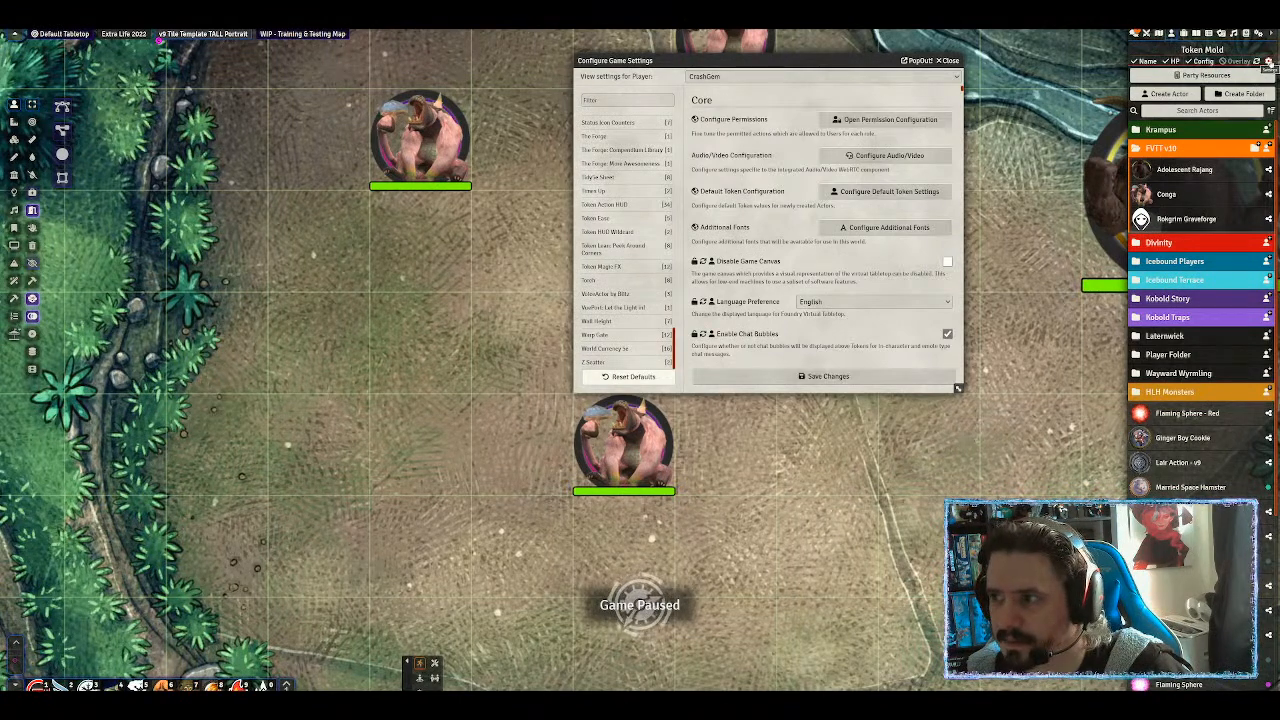
# Open the Token Mold configuration, move it aside, and switch to its naming options.
pyautogui.click(1268, 62)
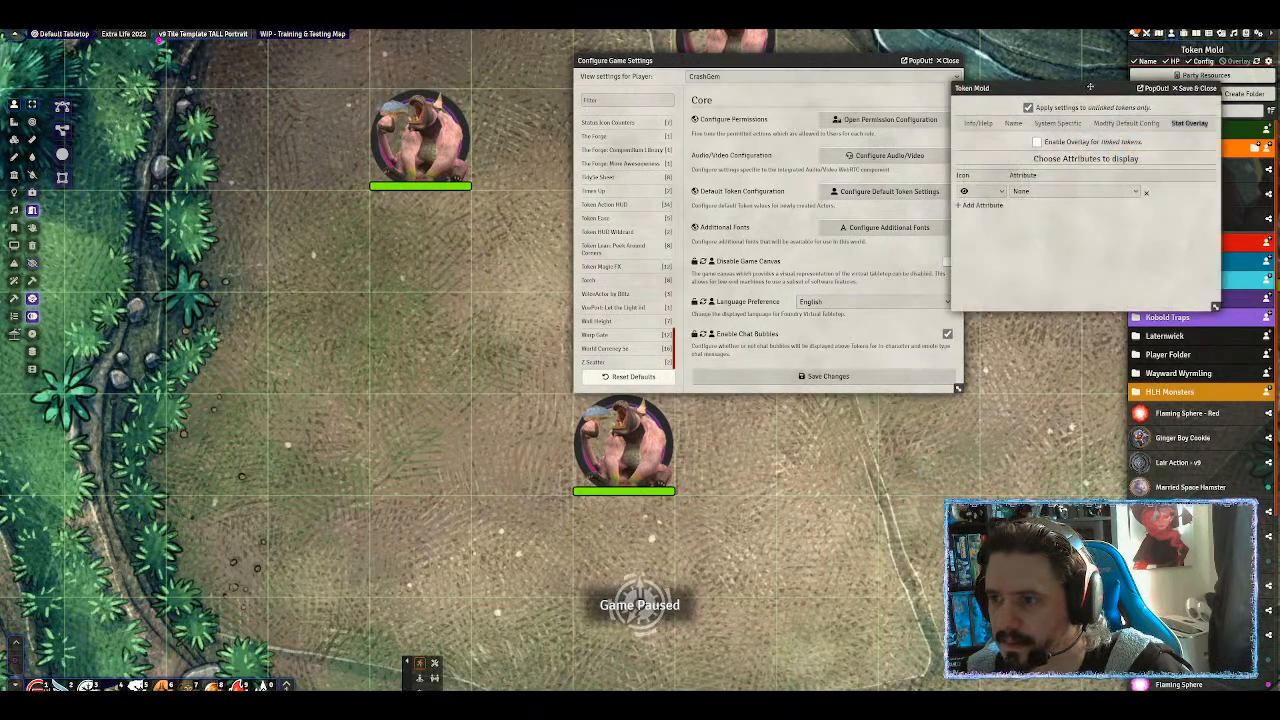
pyautogui.moveTo(1038, 91); pyautogui.dragTo(458, 82)
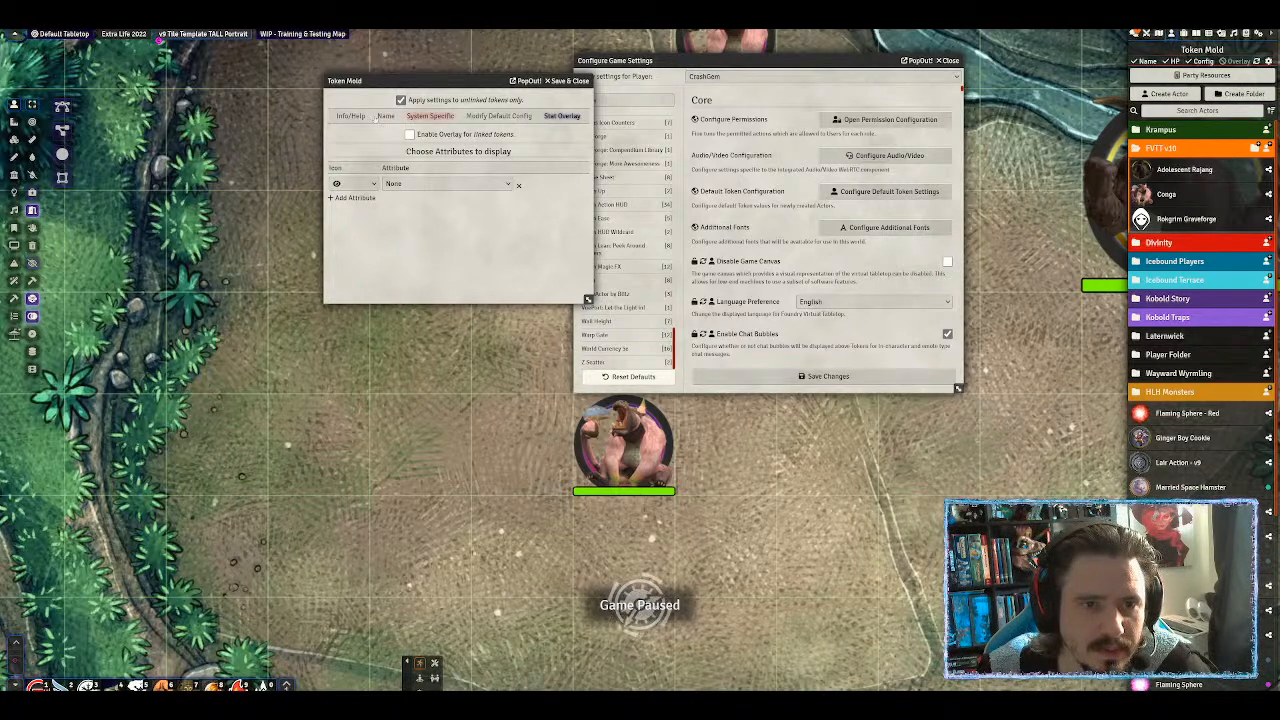
pyautogui.click(350, 116)
pyautogui.click(385, 116)
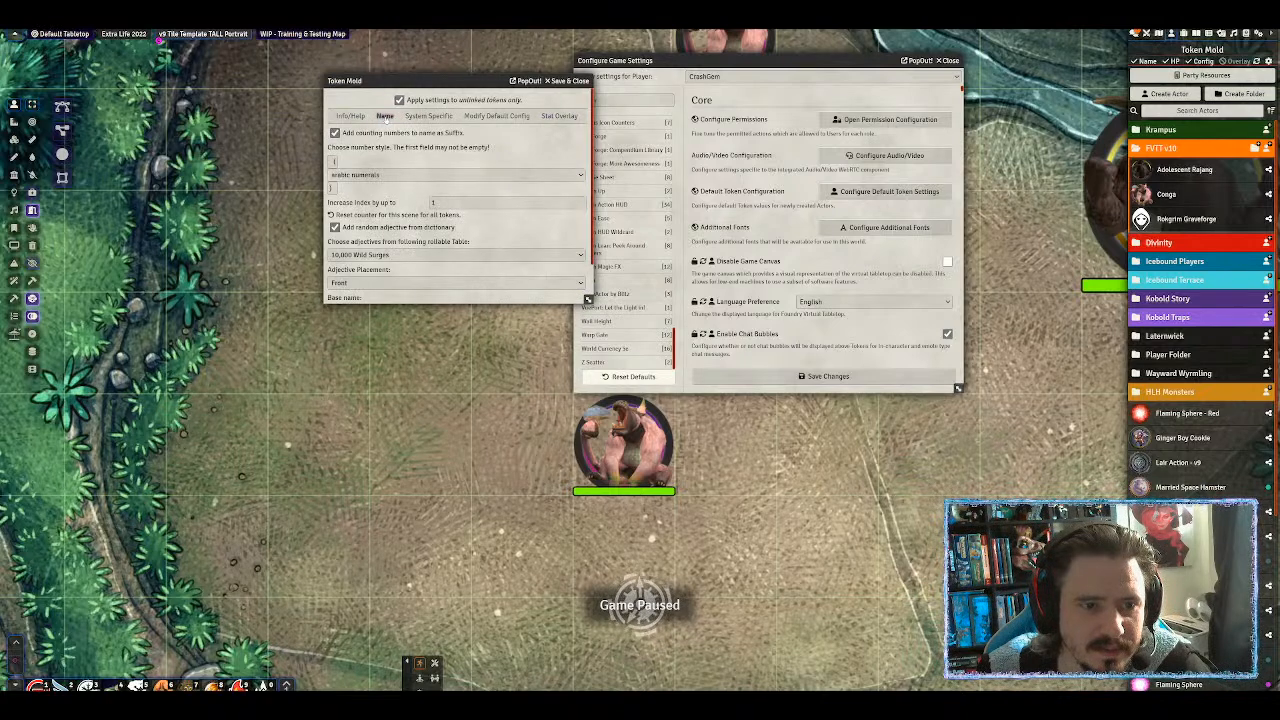
# Browse the adjective rollable-table list, keeping 10,000 Wild Surges selected.
pyautogui.click(404, 256)
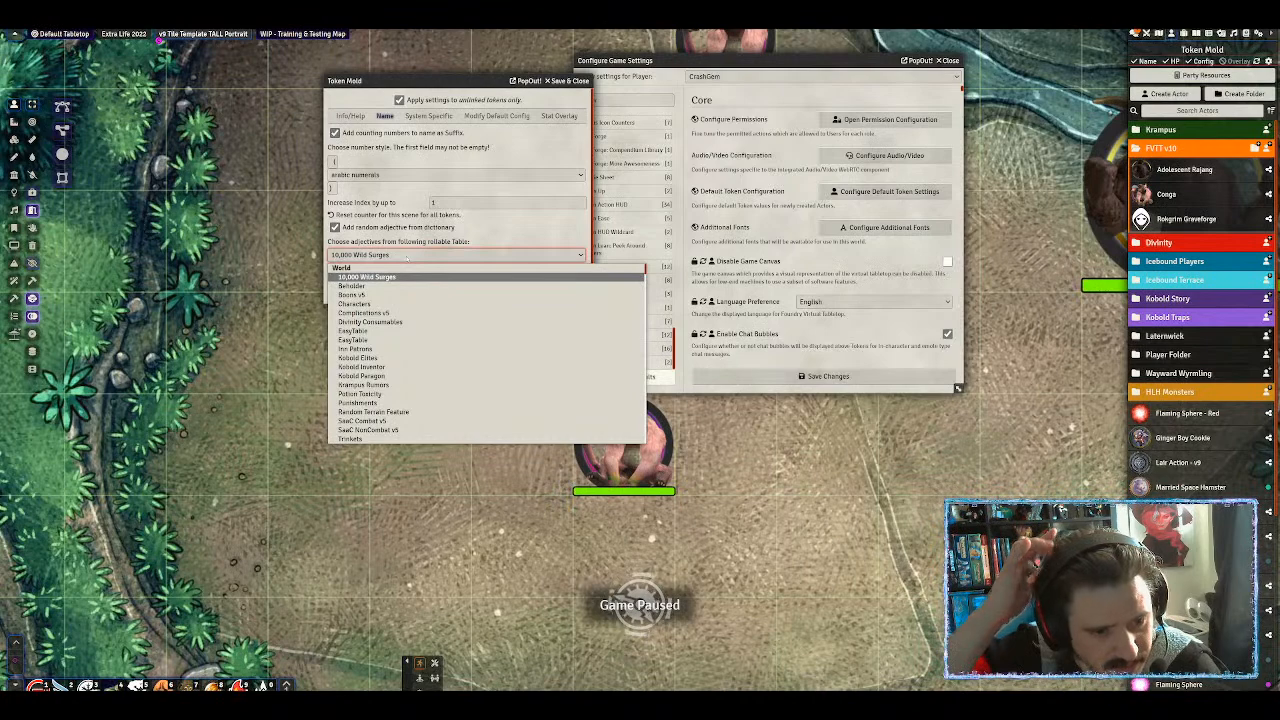
pyautogui.scroll(-3, 395, 360)
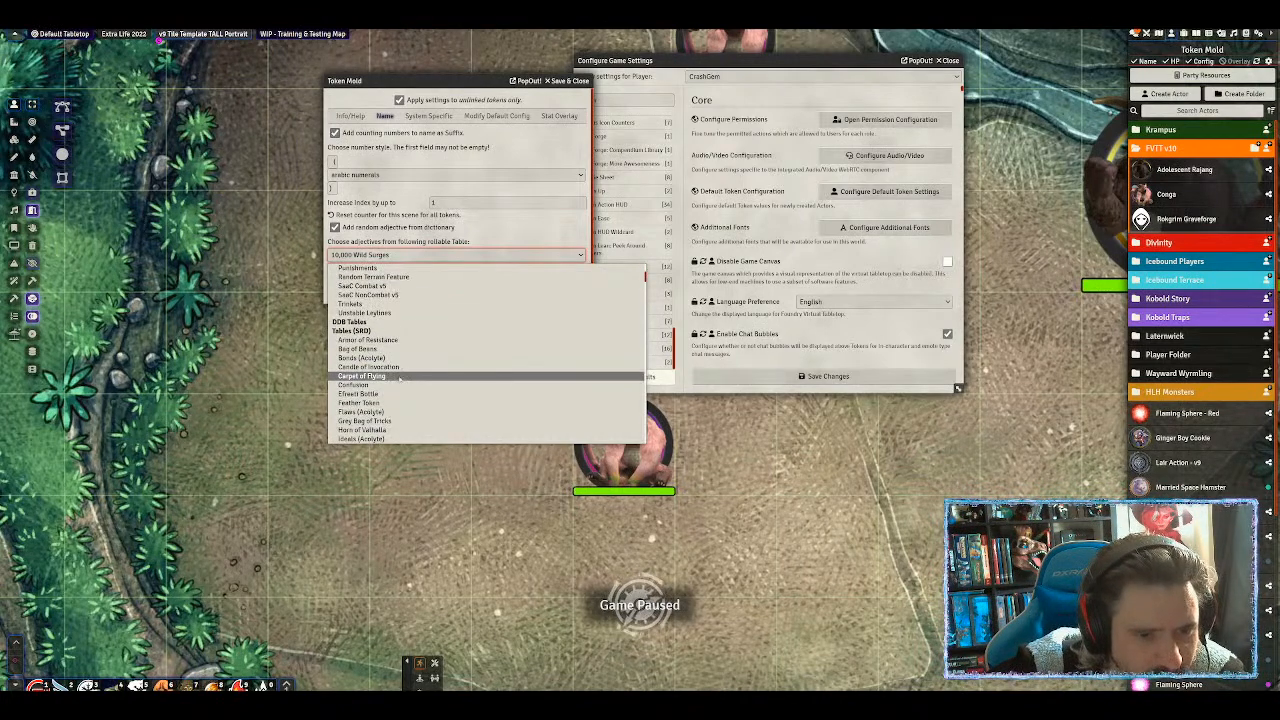
pyautogui.scroll(-5, 395, 372)
pyautogui.scroll(-10, 418, 371)
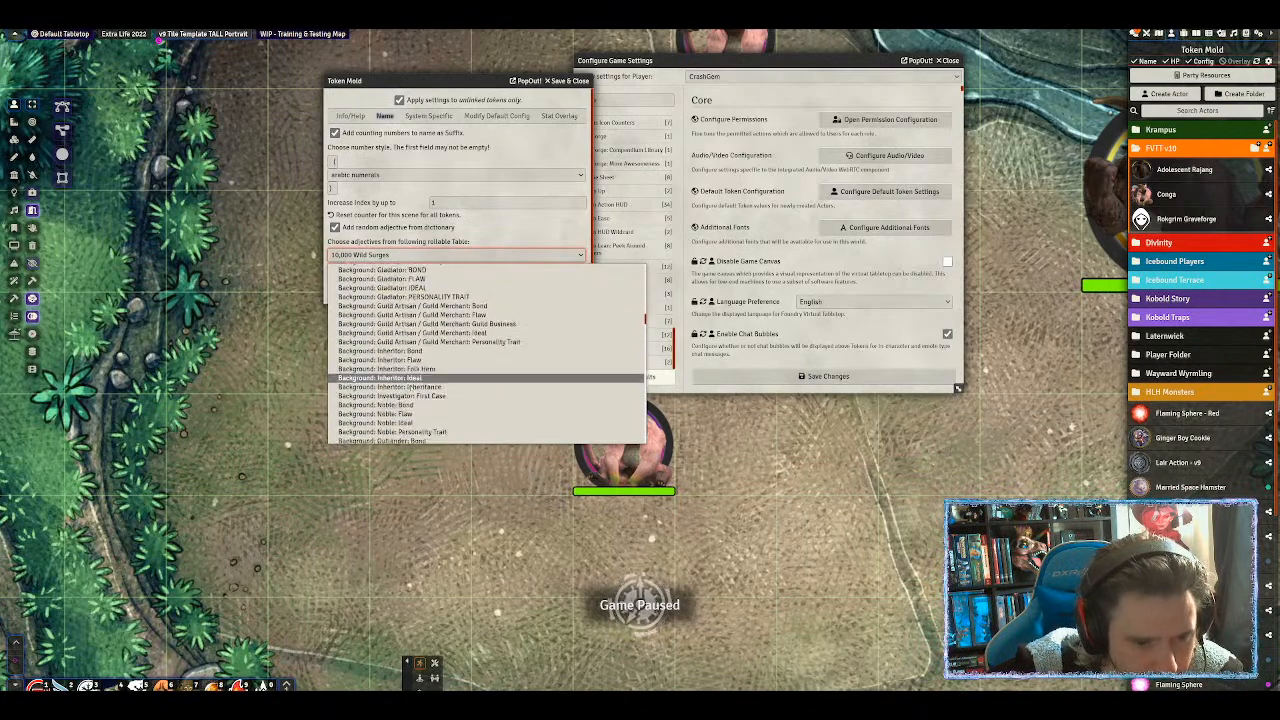
pyautogui.scroll(-15, 419, 371)
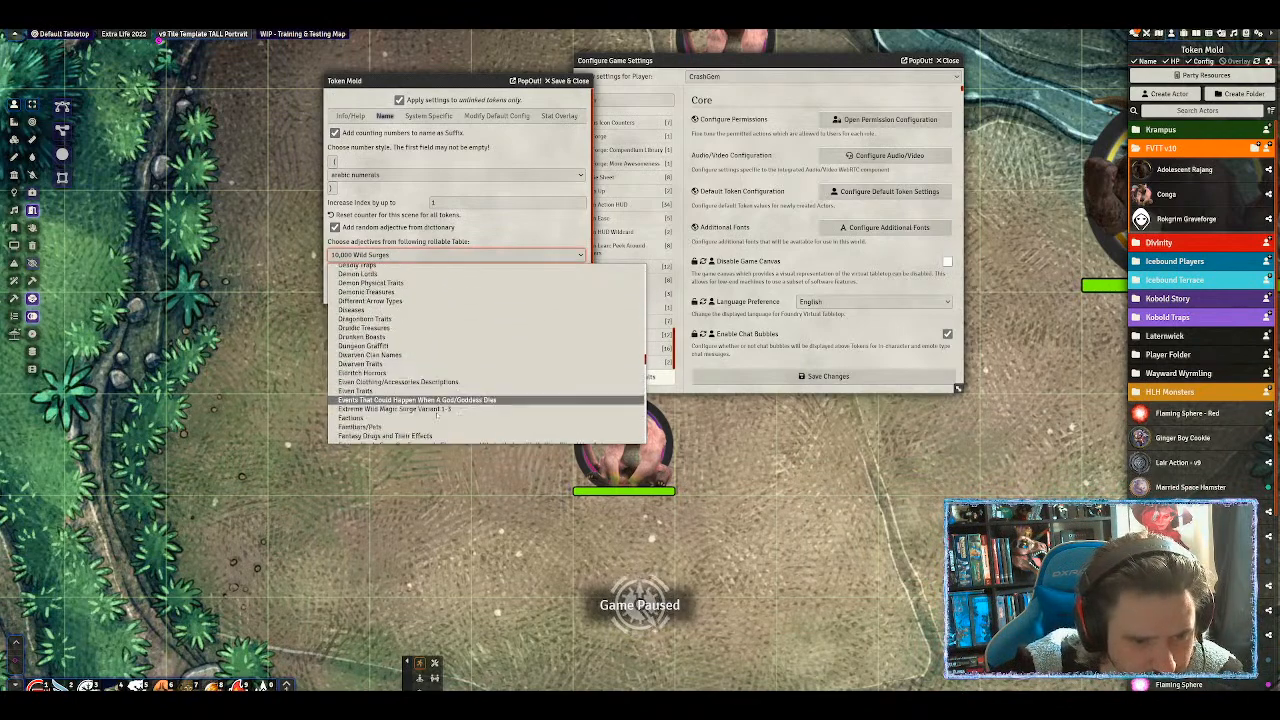
pyautogui.scroll(-6, 463, 428)
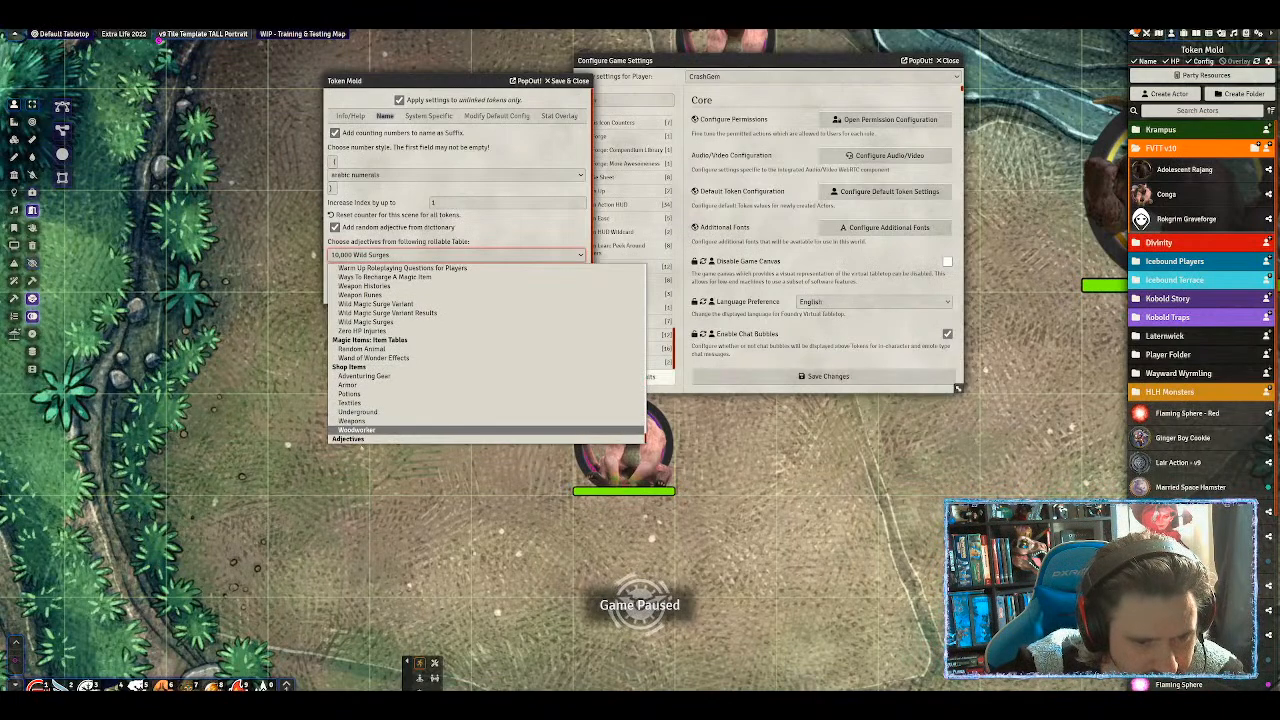
pyautogui.scroll(-4, 463, 452)
pyautogui.click(460, 255)
pyautogui.scroll(-10, 463, 385)
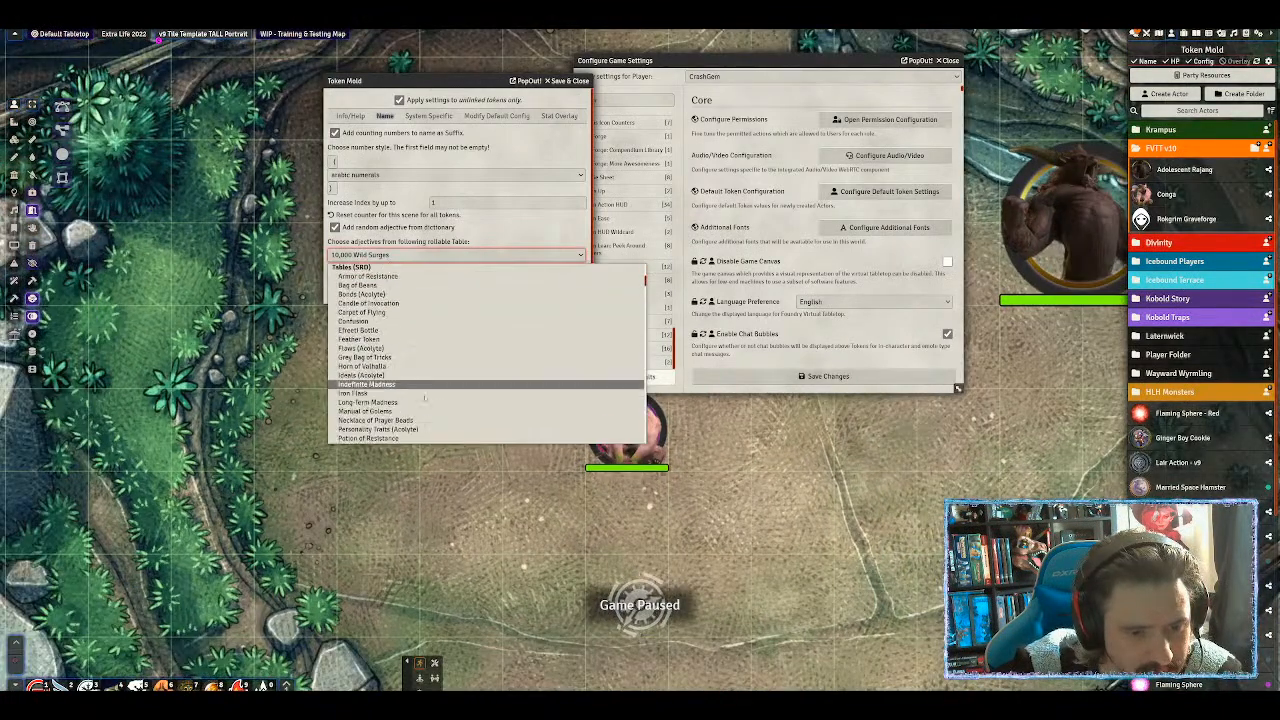
pyautogui.scroll(-15, 434, 405)
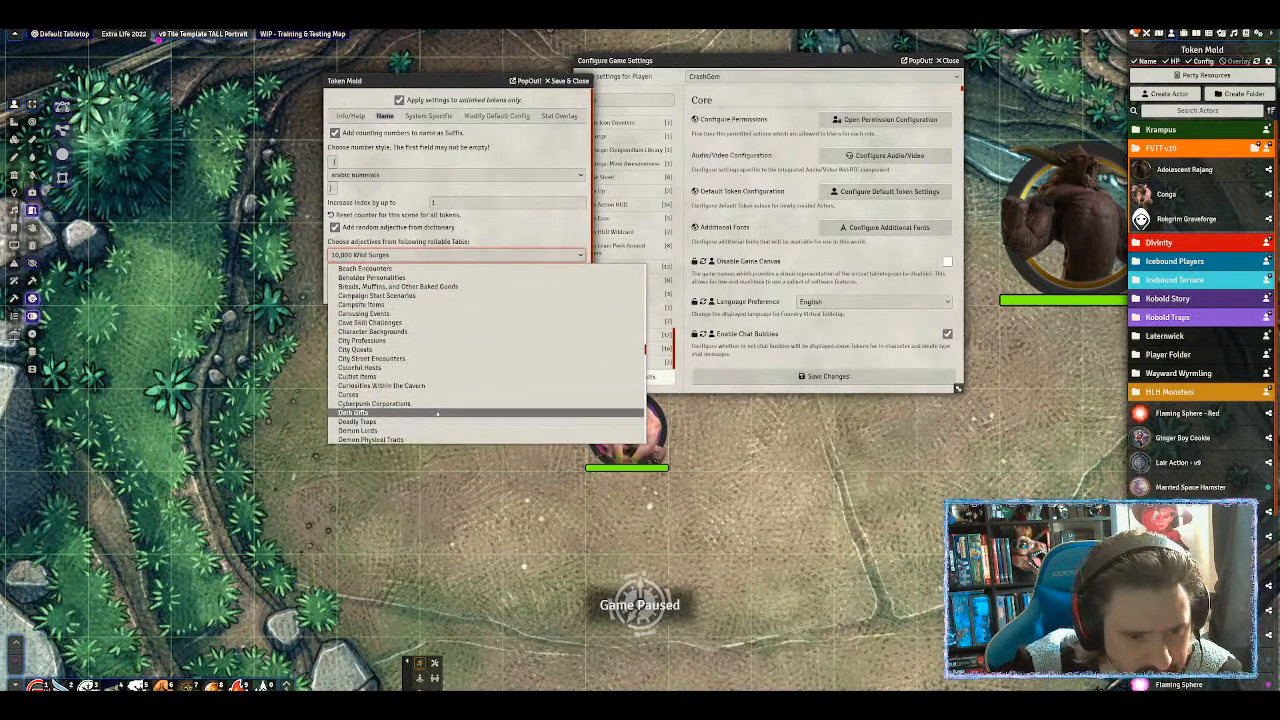
pyautogui.scroll(-15, 434, 410)
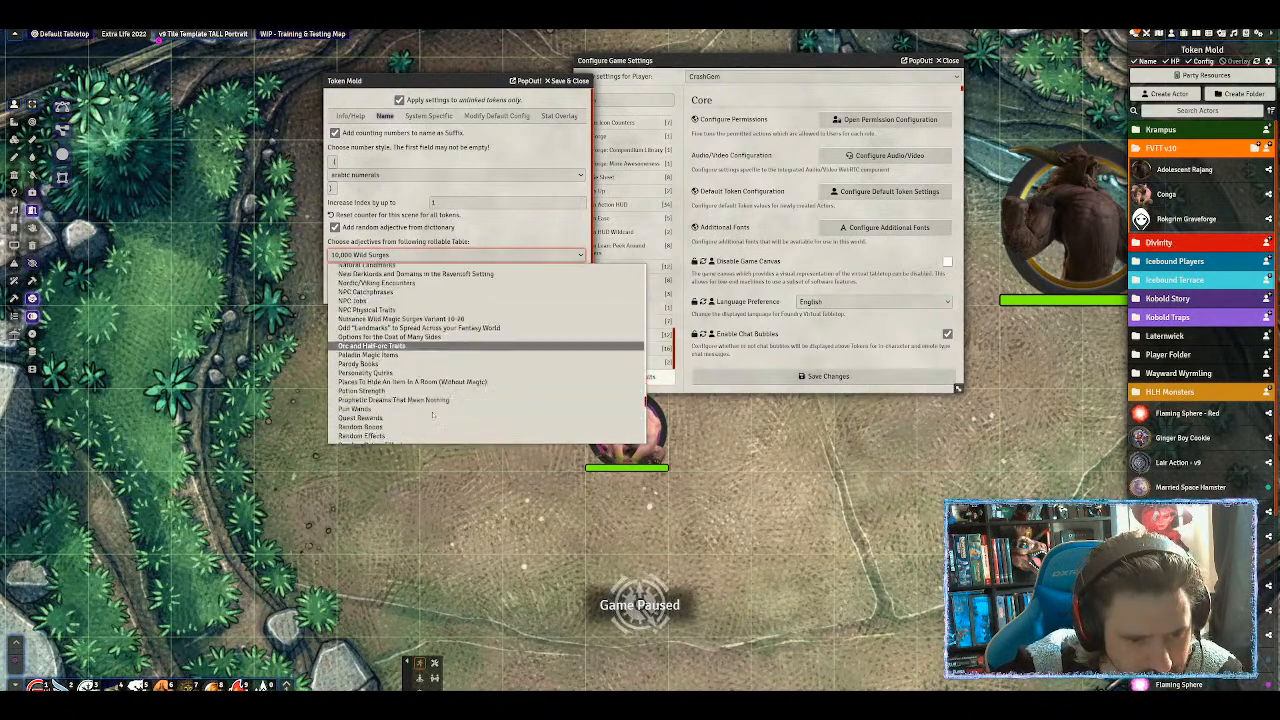
pyautogui.scroll(-3, 446, 406)
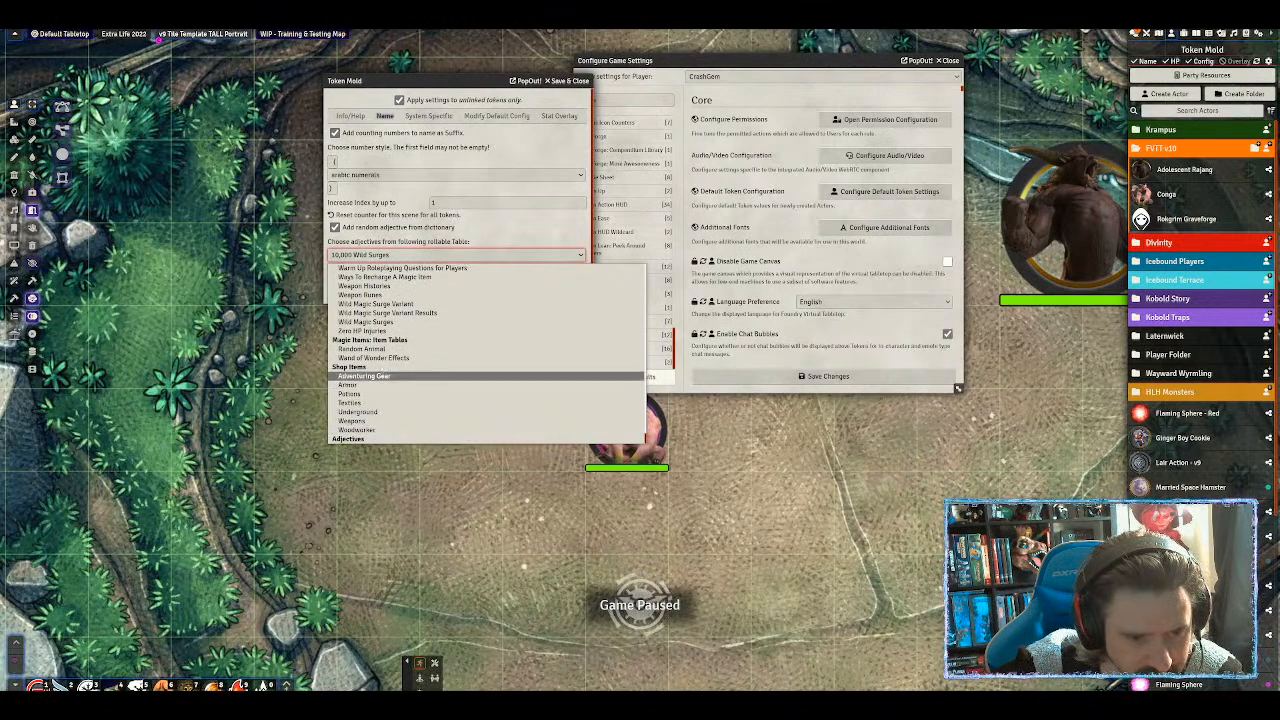
pyautogui.scroll(6, 487, 355)
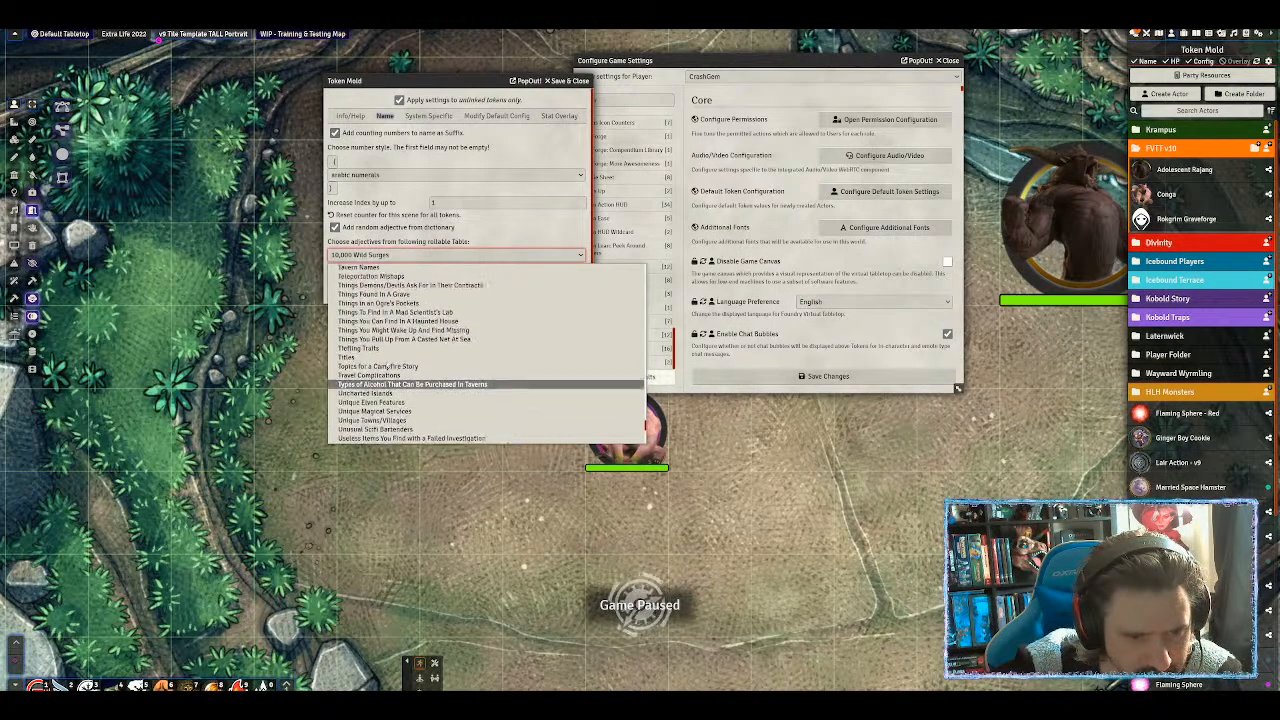
pyautogui.scroll(10, 405, 370)
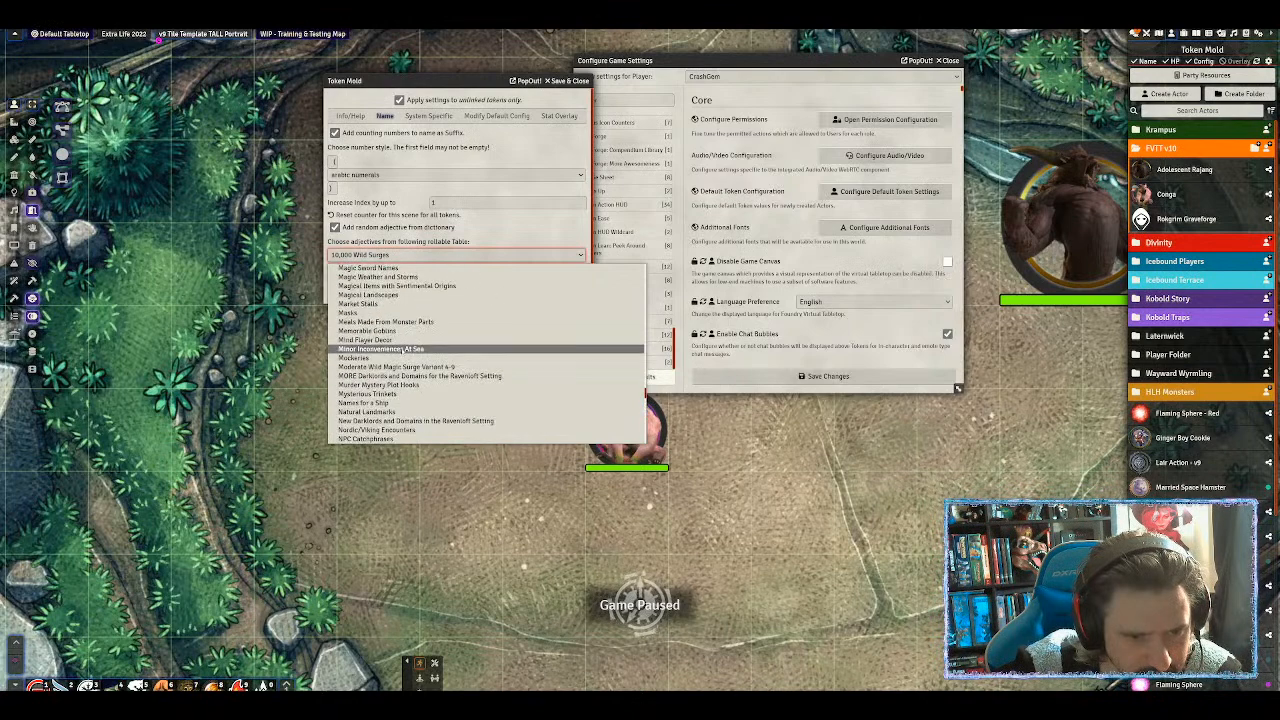
pyautogui.scroll(15, 417, 348)
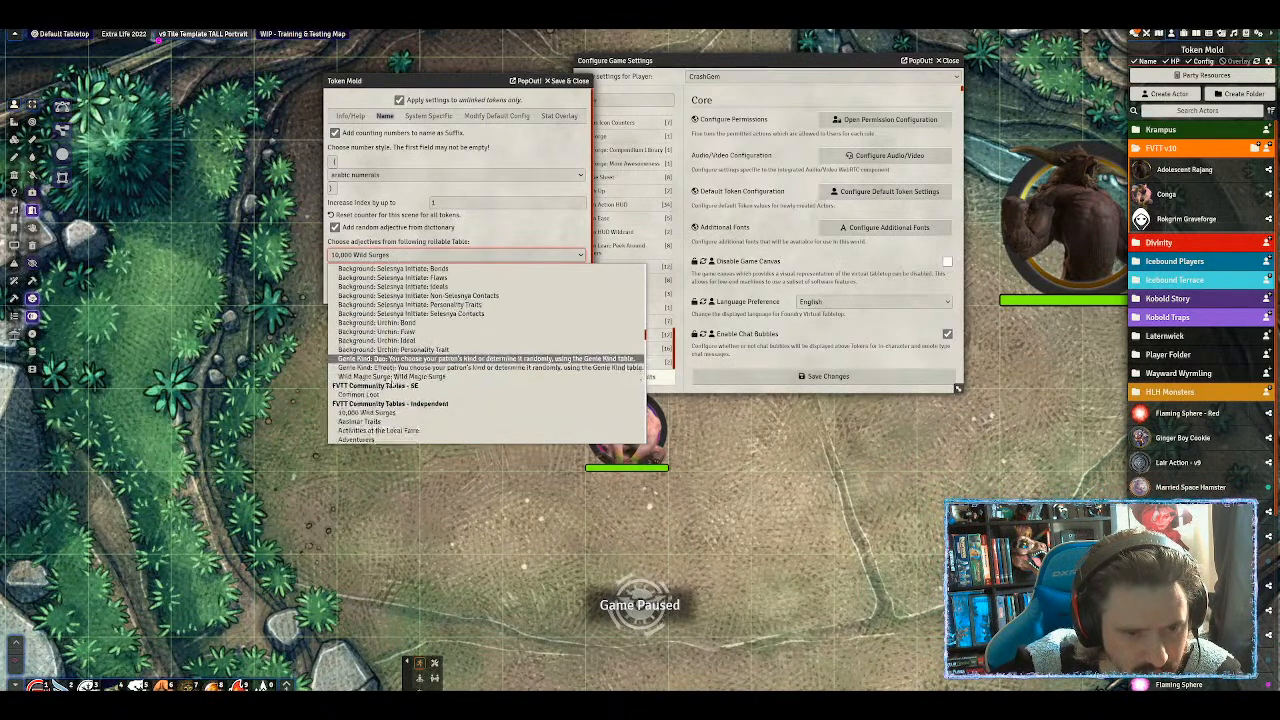
pyautogui.scroll(8, 405, 360)
pyautogui.scroll(-15, 408, 352)
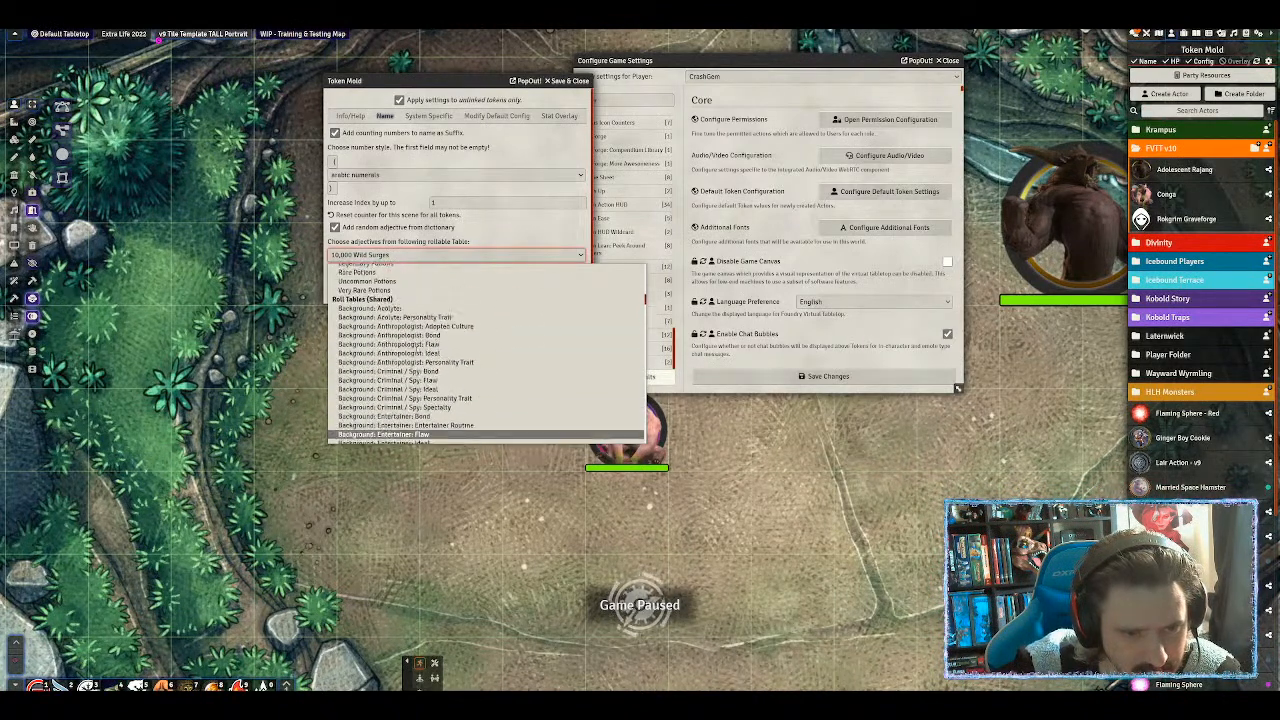
pyautogui.scroll(-1, 421, 359)
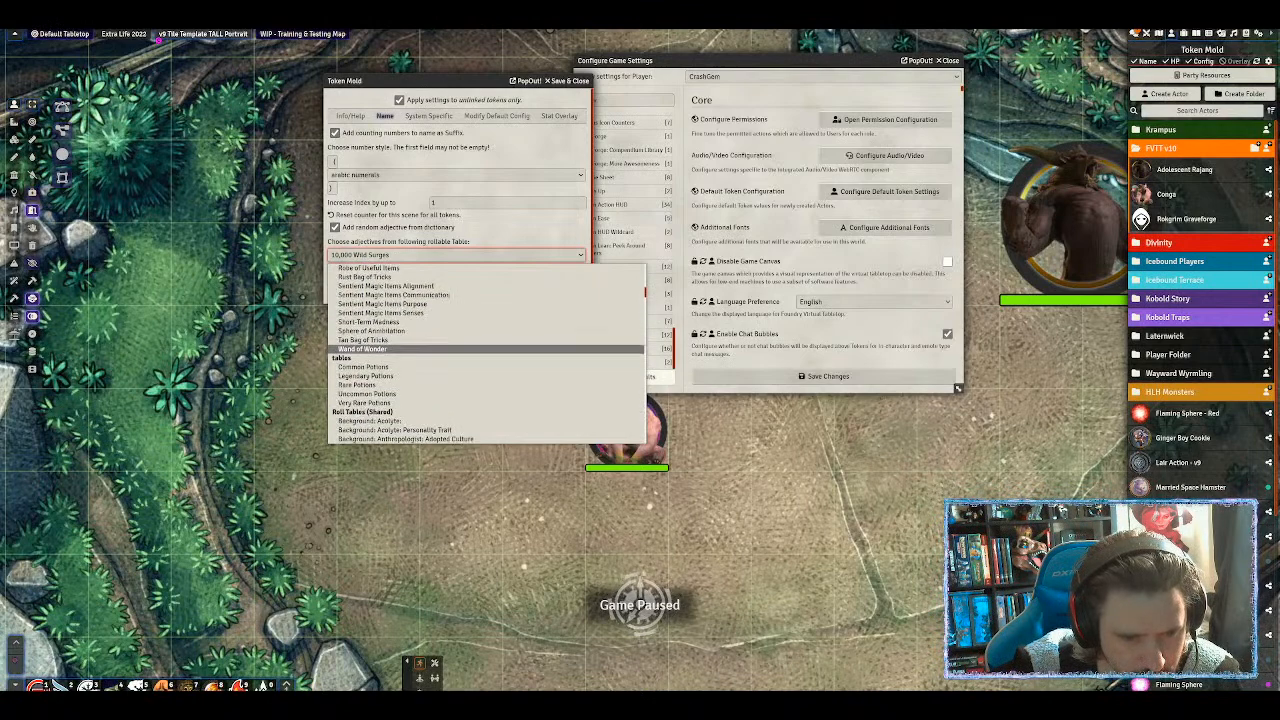
pyautogui.scroll(5, 421, 352)
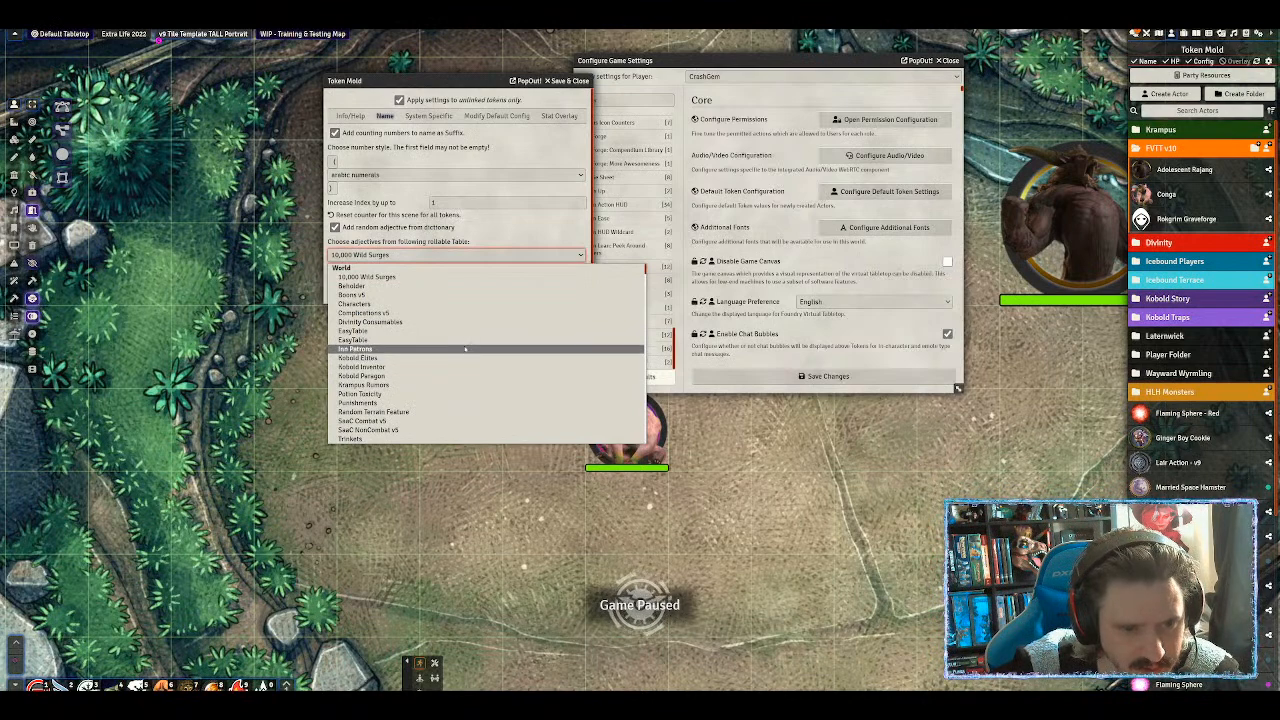
pyautogui.scroll(-8, 465, 349)
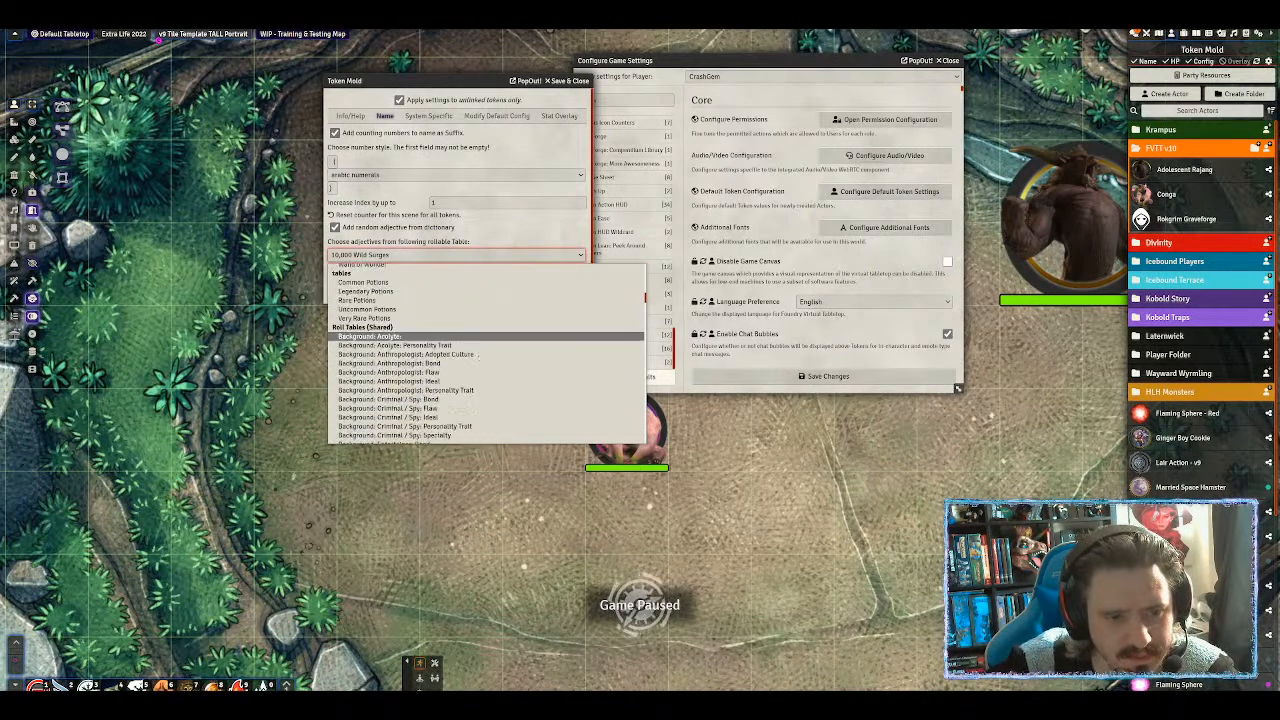
pyautogui.scroll(-10, 477, 355)
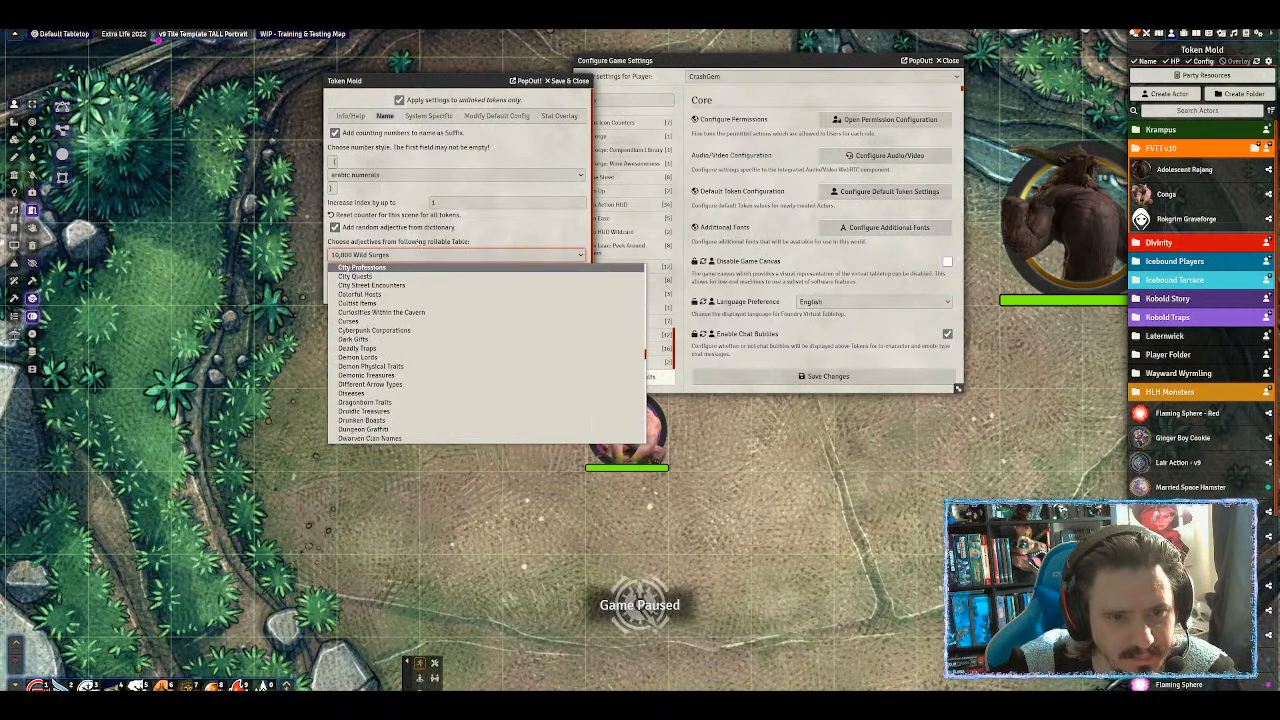
pyautogui.click(400, 254)
pyautogui.click(394, 256)
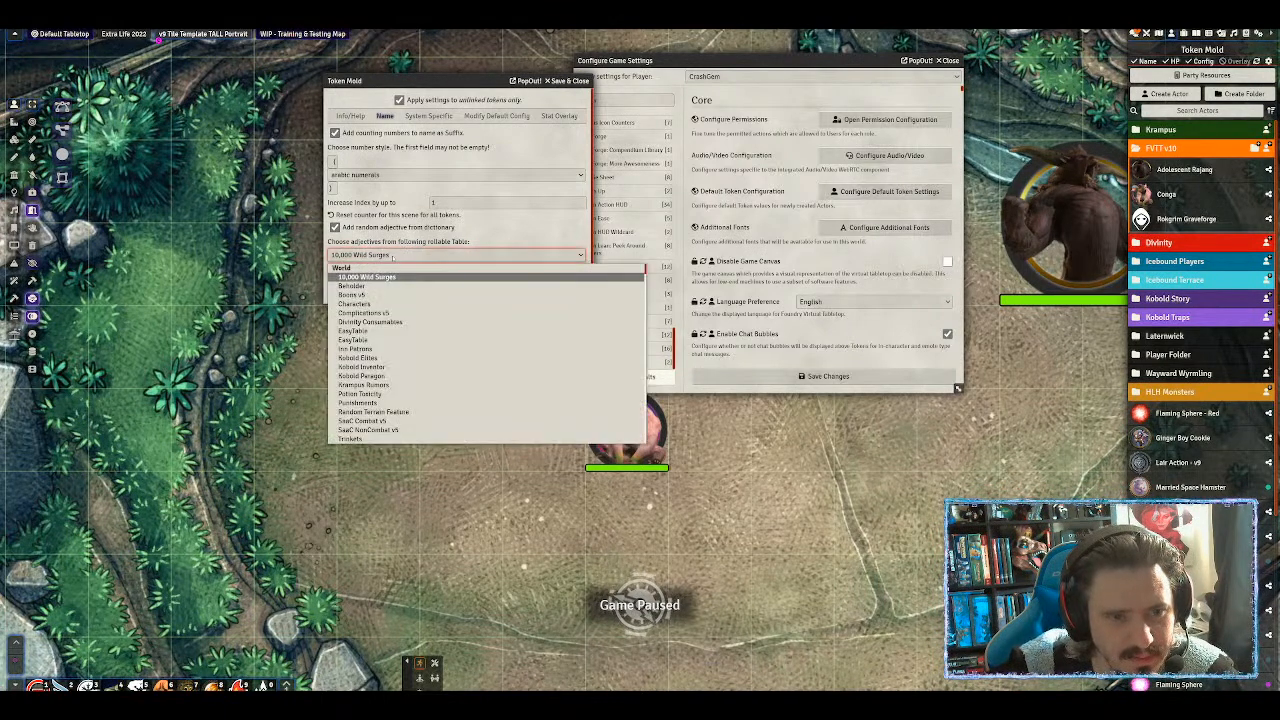
pyautogui.click(348, 260)
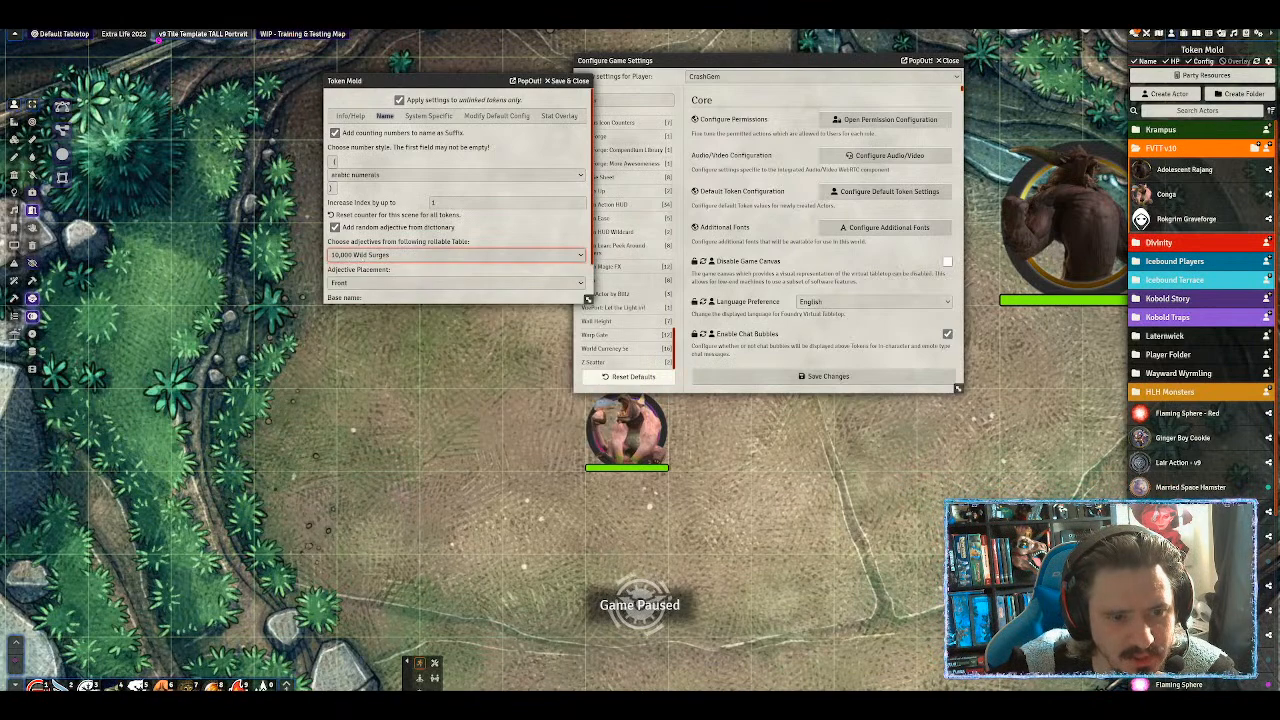
pyautogui.click(362, 256)
pyautogui.scroll(-5, 366, 336)
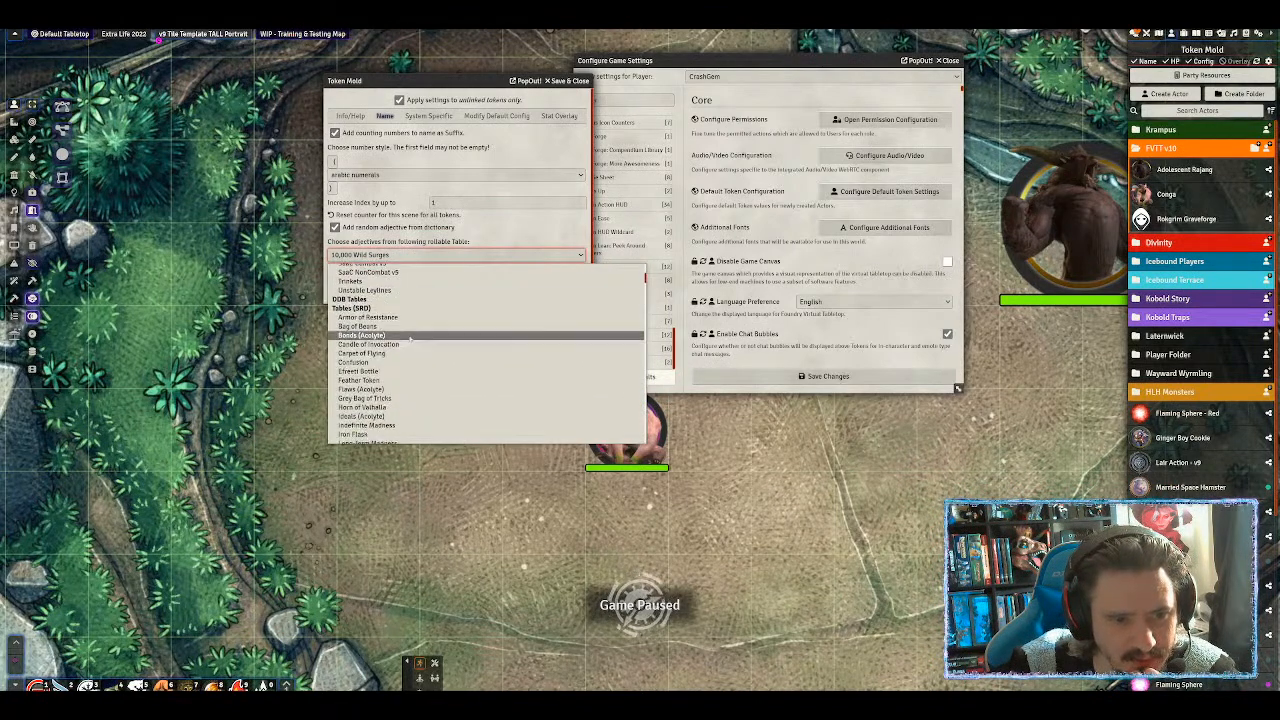
pyautogui.scroll(-10, 366, 336)
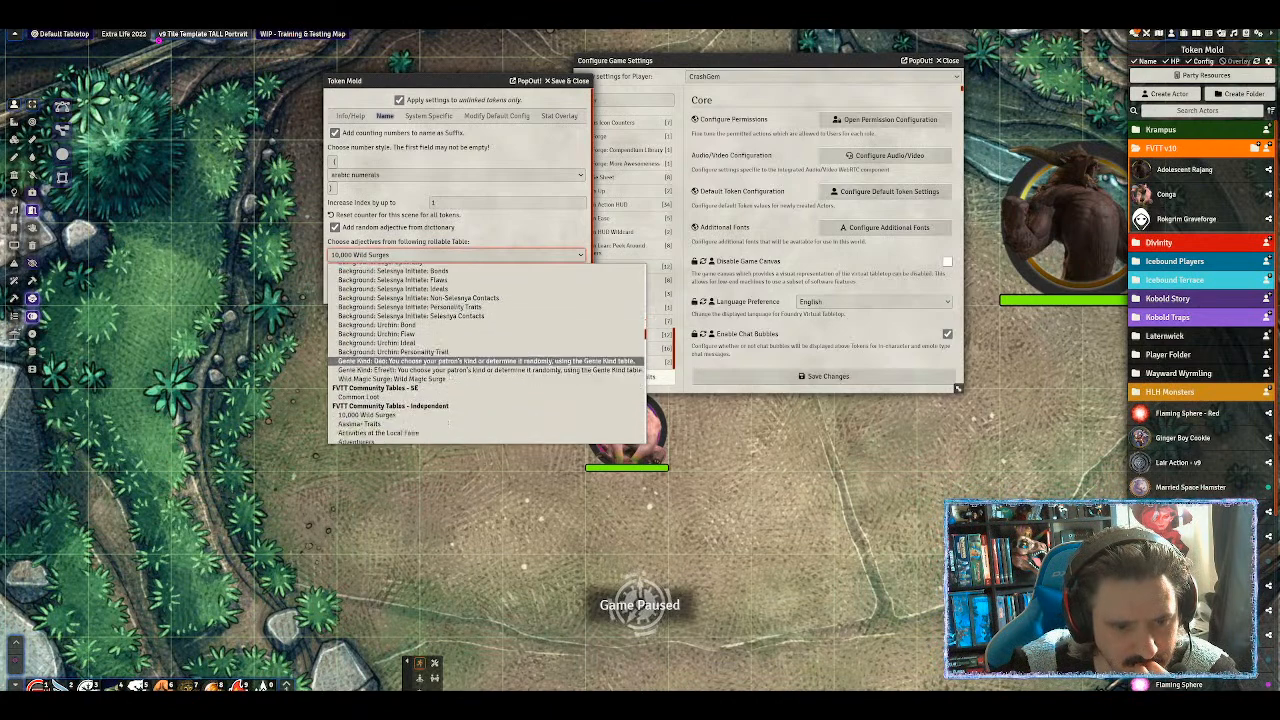
pyautogui.scroll(-5, 366, 370)
pyautogui.scroll(-15, 474, 393)
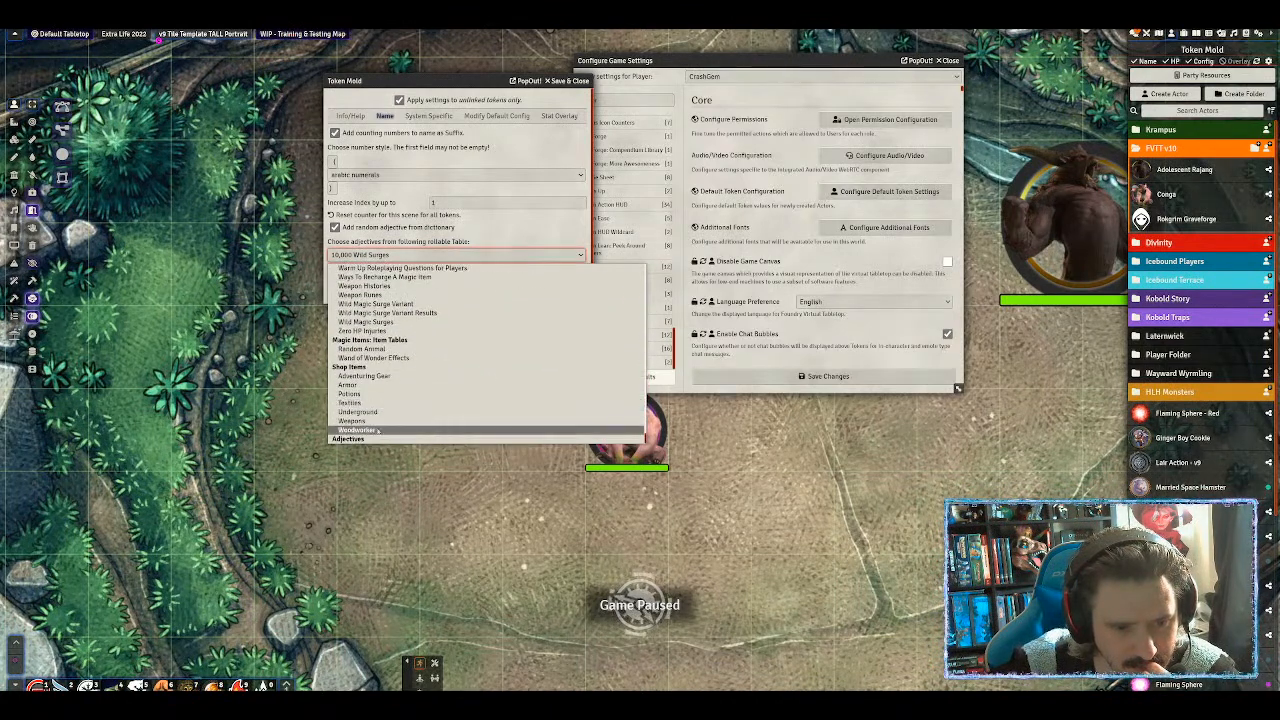
pyautogui.click(335, 228)
# Reset the scene's name counter, re-enable random adjectives, and place a Conga token to test naming.
pyautogui.click(335, 228)
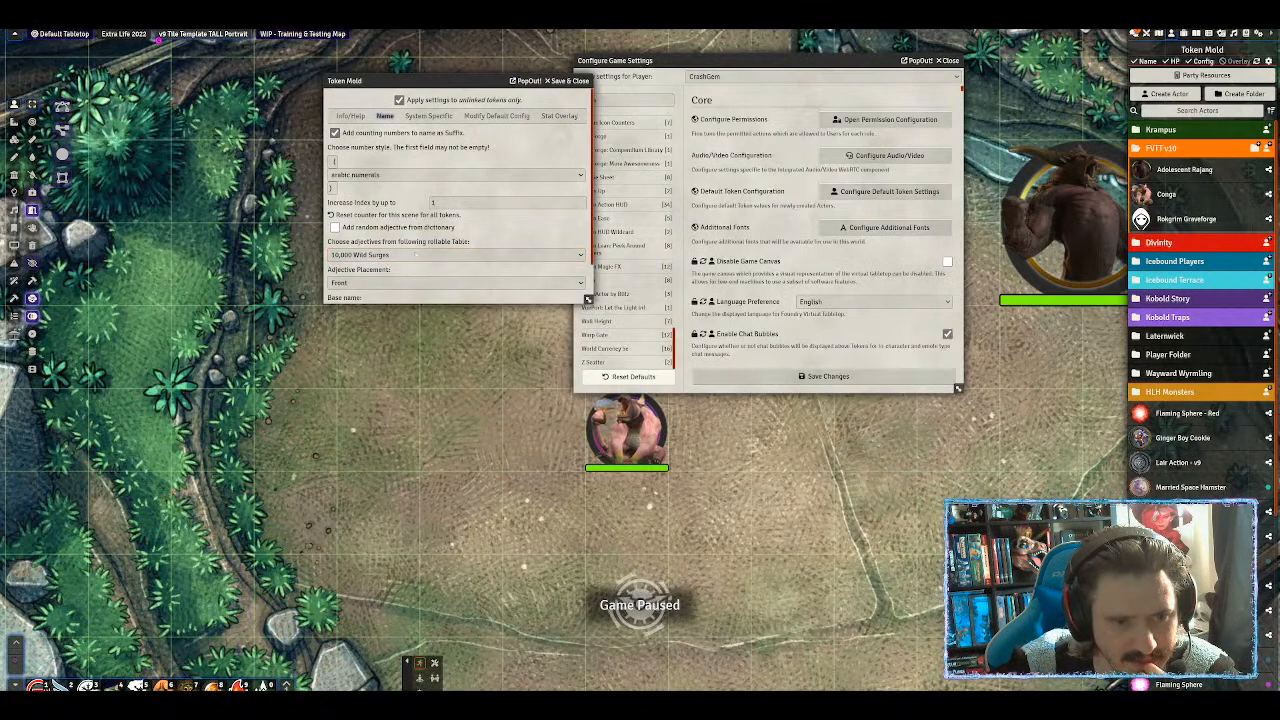
pyautogui.scroll(-1, 368, 283)
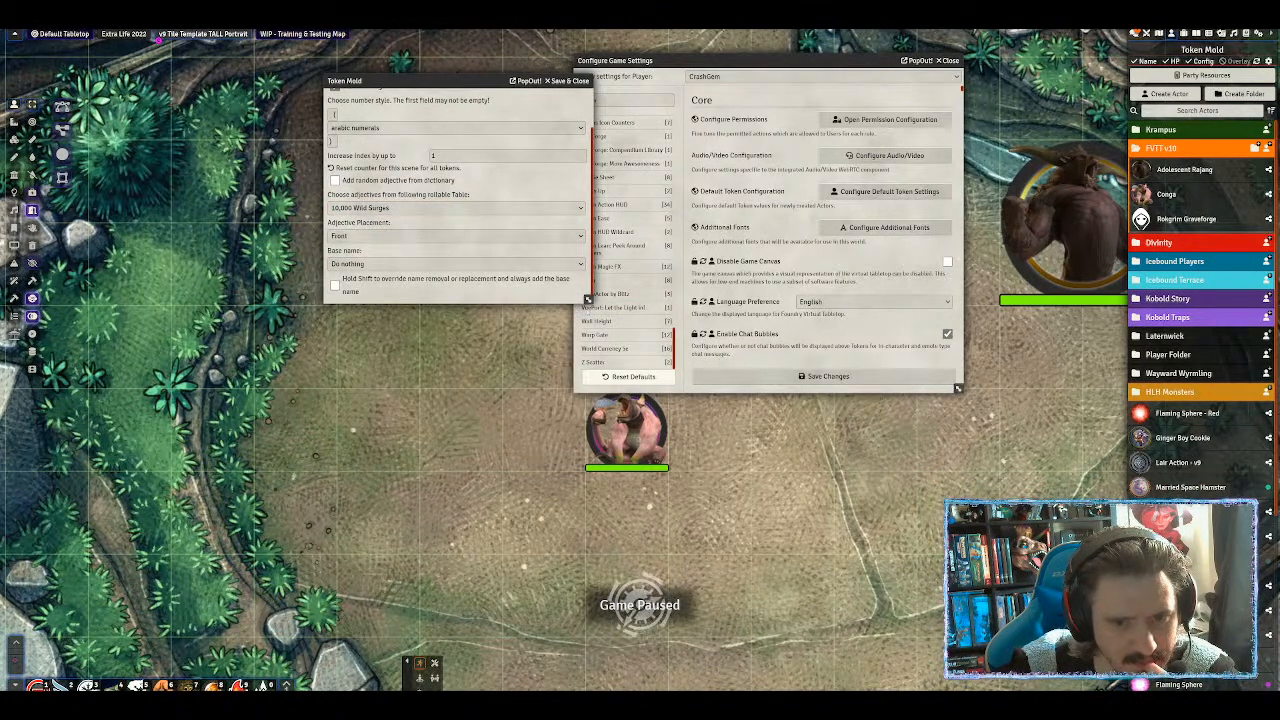
pyautogui.moveTo(588, 299); pyautogui.dragTo(593, 427)
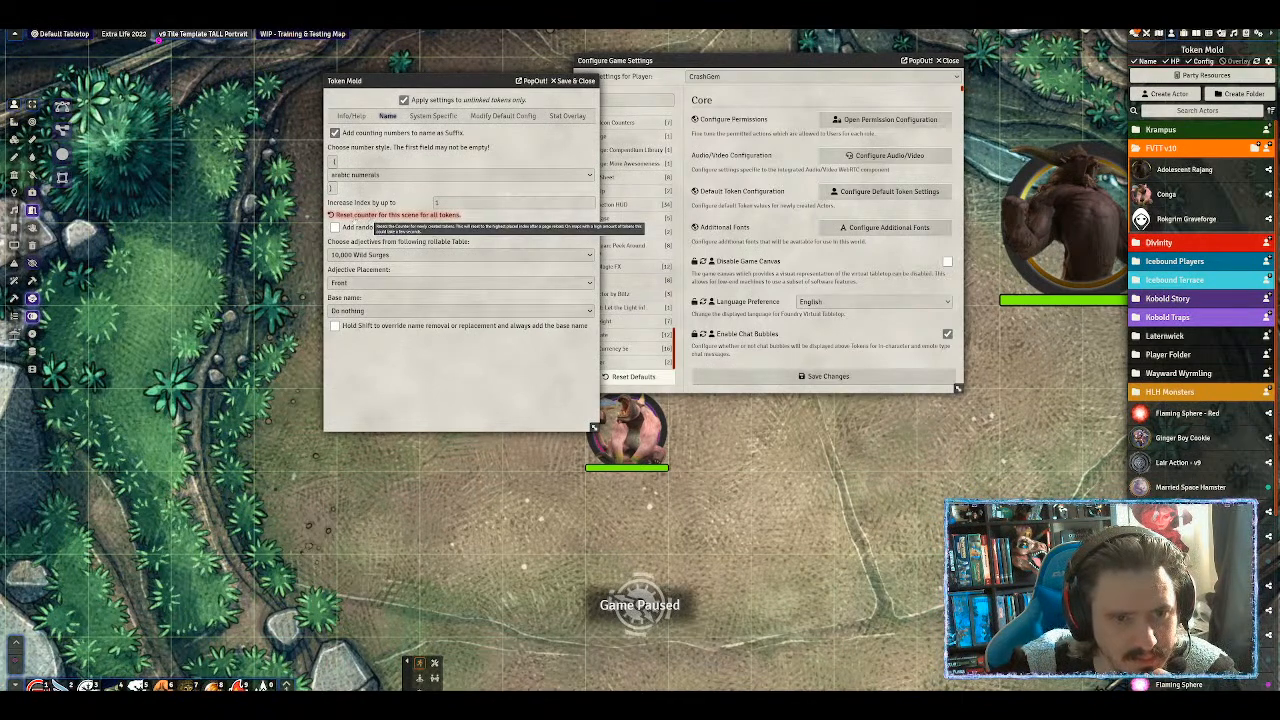
pyautogui.click(358, 216)
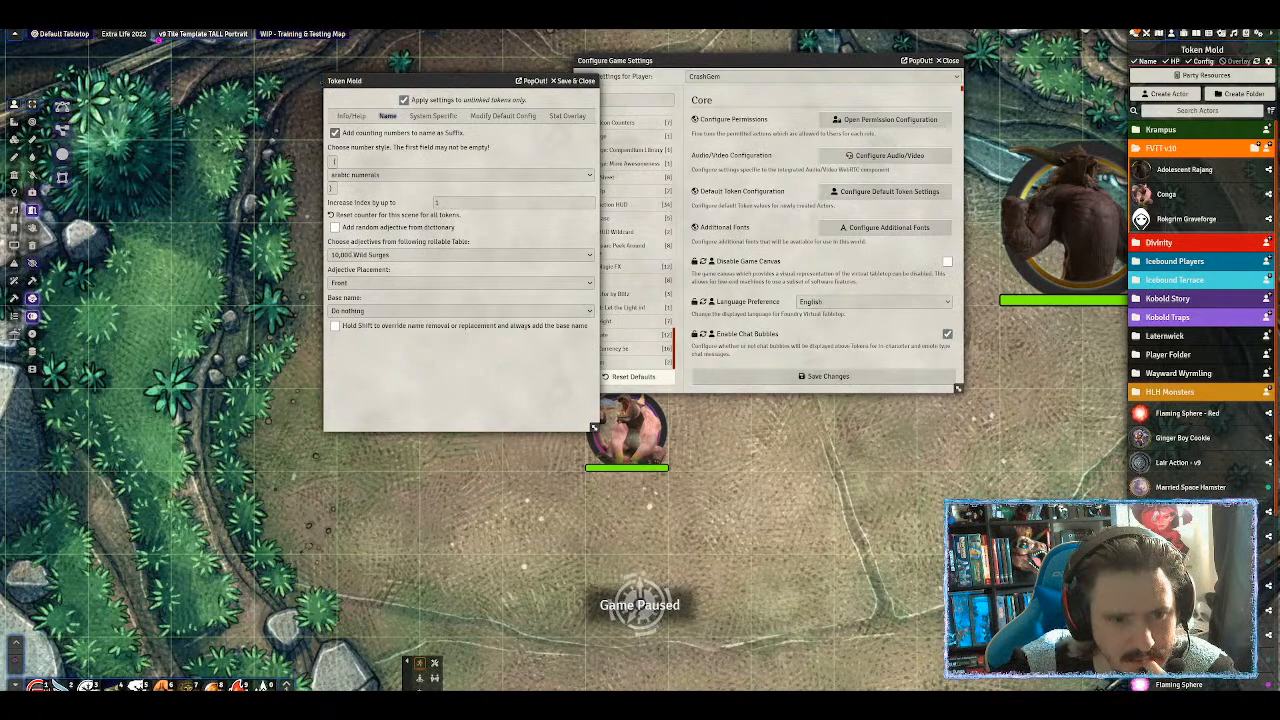
pyautogui.click(335, 227)
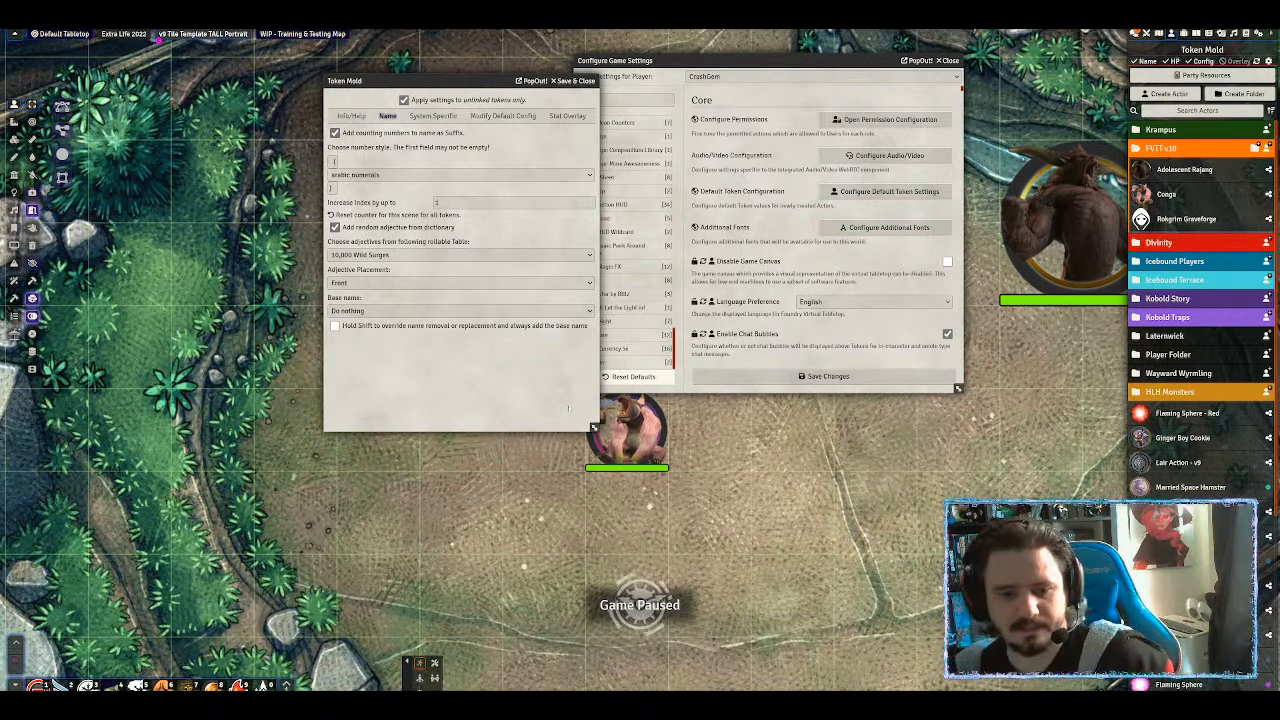
pyautogui.moveTo(1166, 194); pyautogui.dragTo(795, 510)
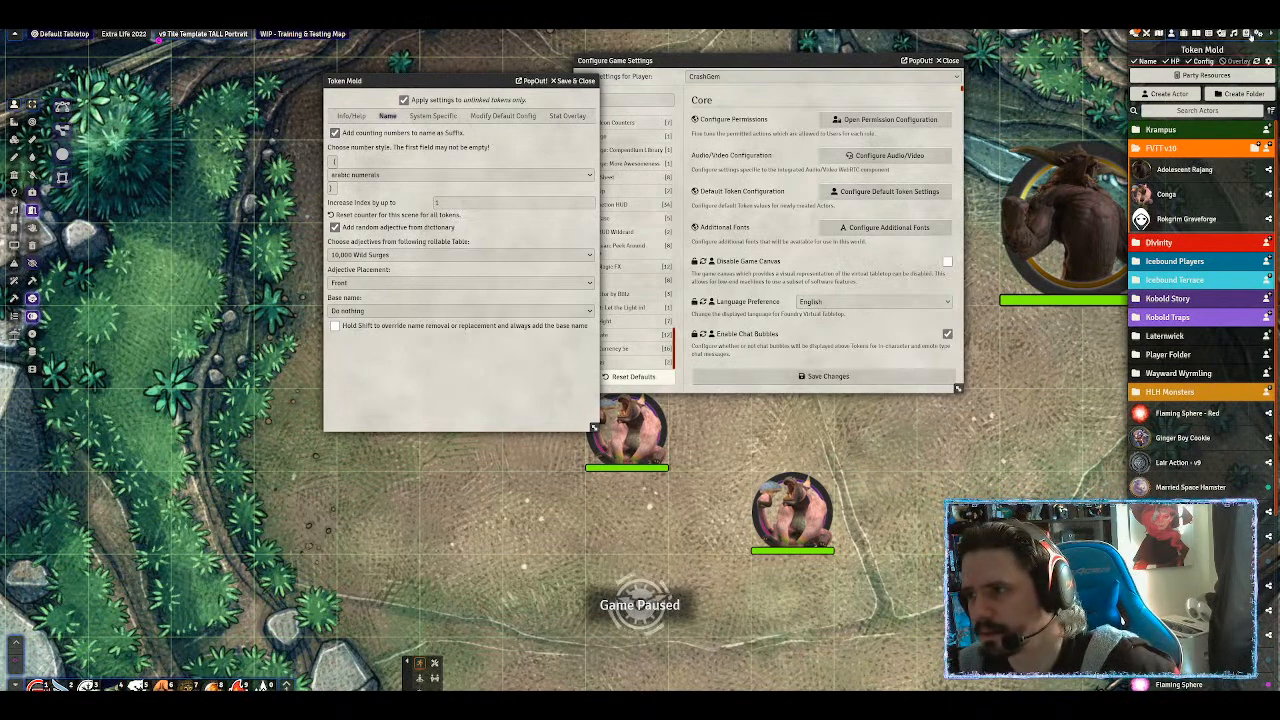
# Search the compendium packs for 'adject' and open the Adjectives compendium, moving it aside.
pyautogui.click(1248, 34)
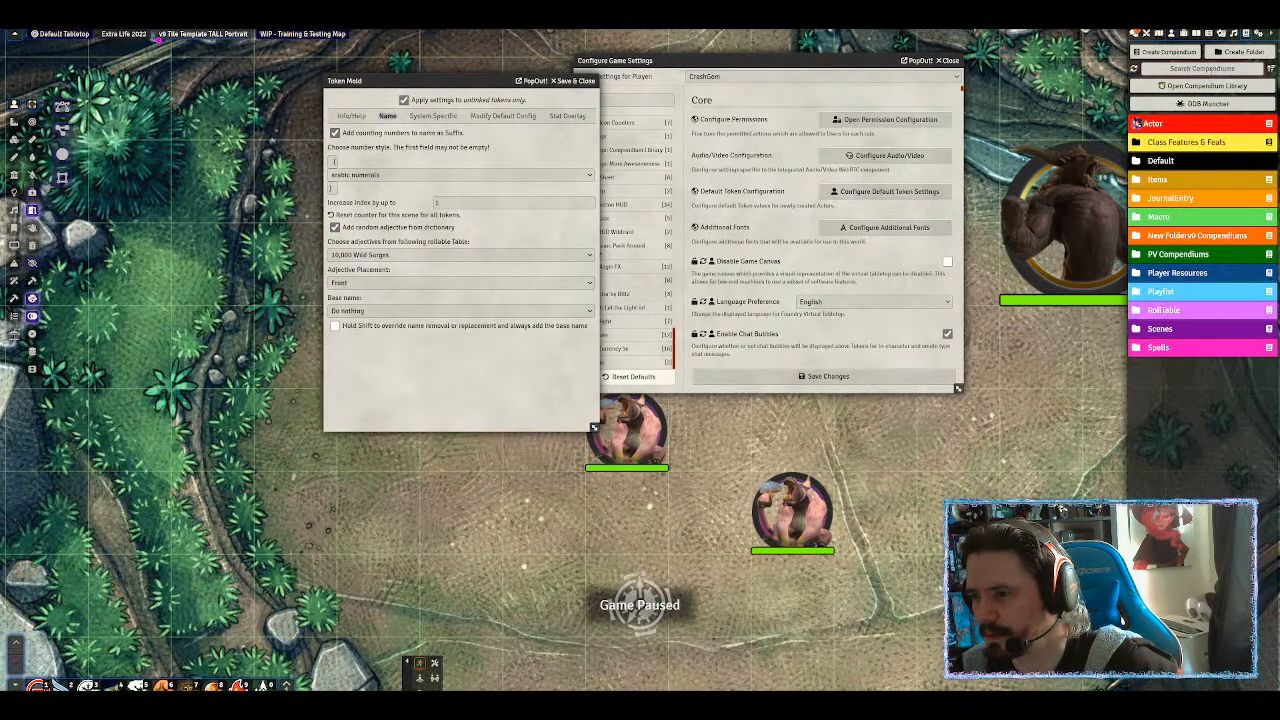
pyautogui.write('adject')
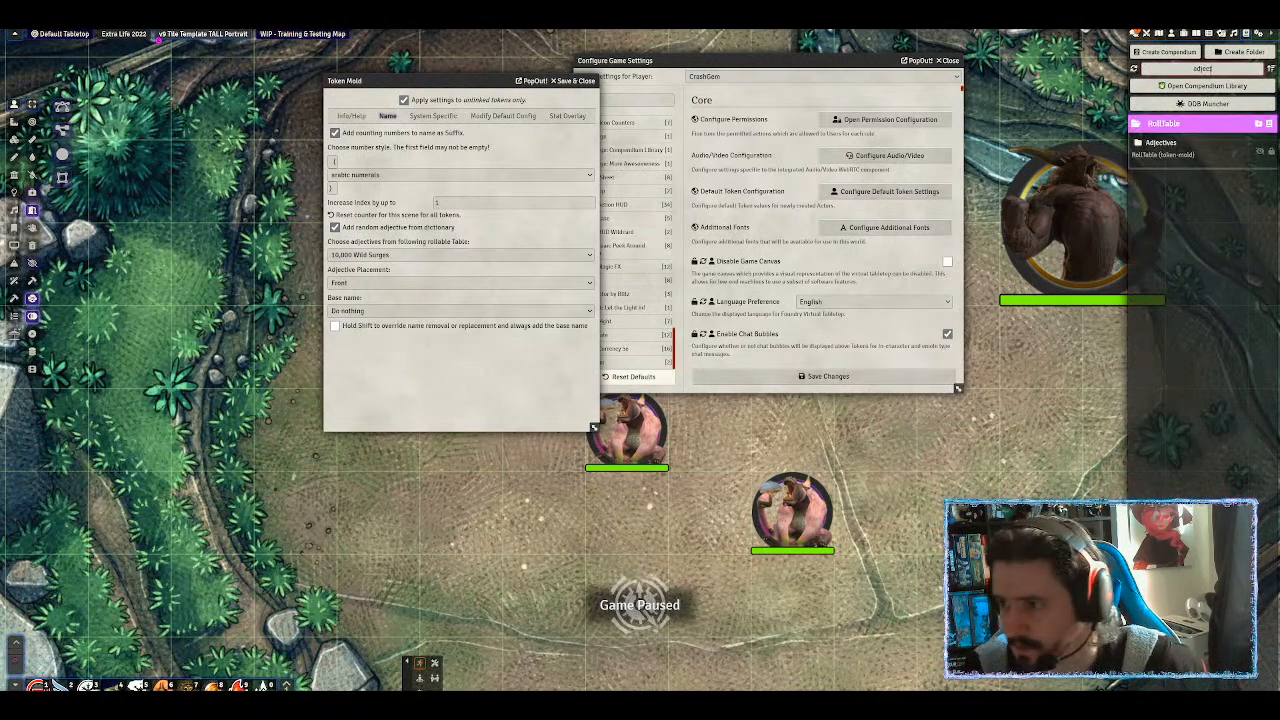
pyautogui.click(1160, 143)
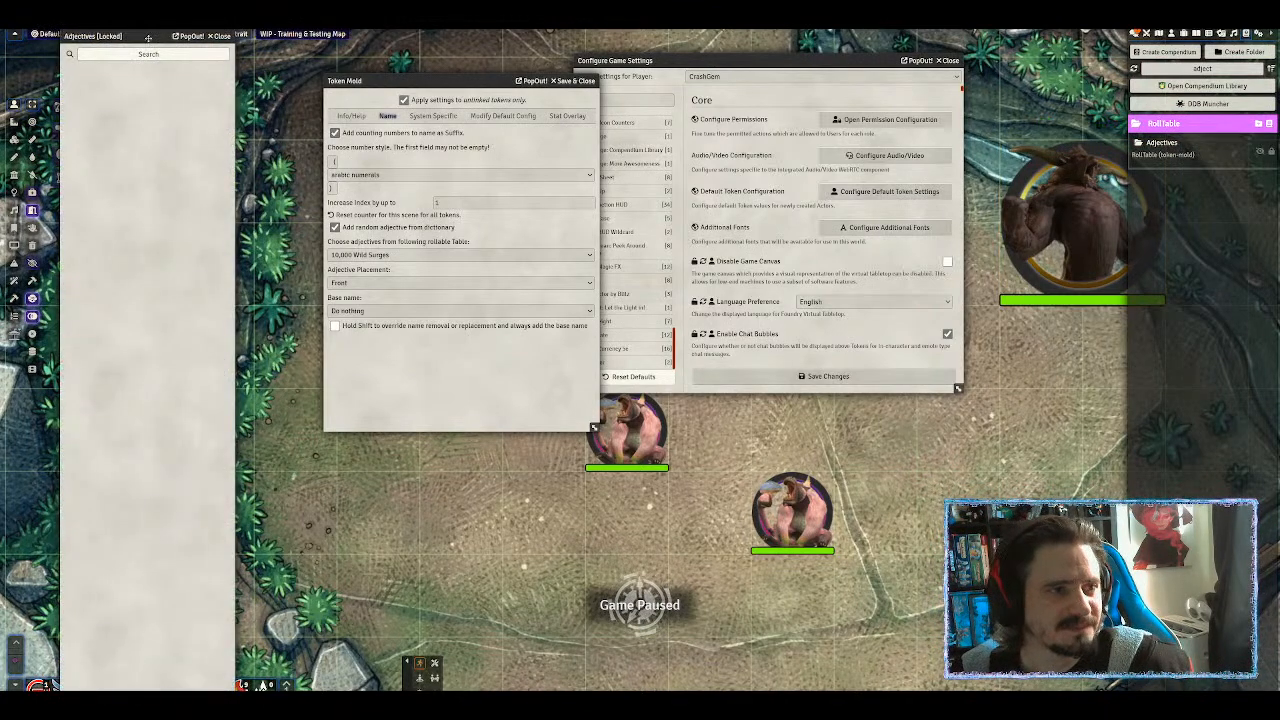
pyautogui.moveTo(147, 37); pyautogui.dragTo(295, 54)
pyautogui.moveTo(215, 37); pyautogui.dragTo(393, 37)
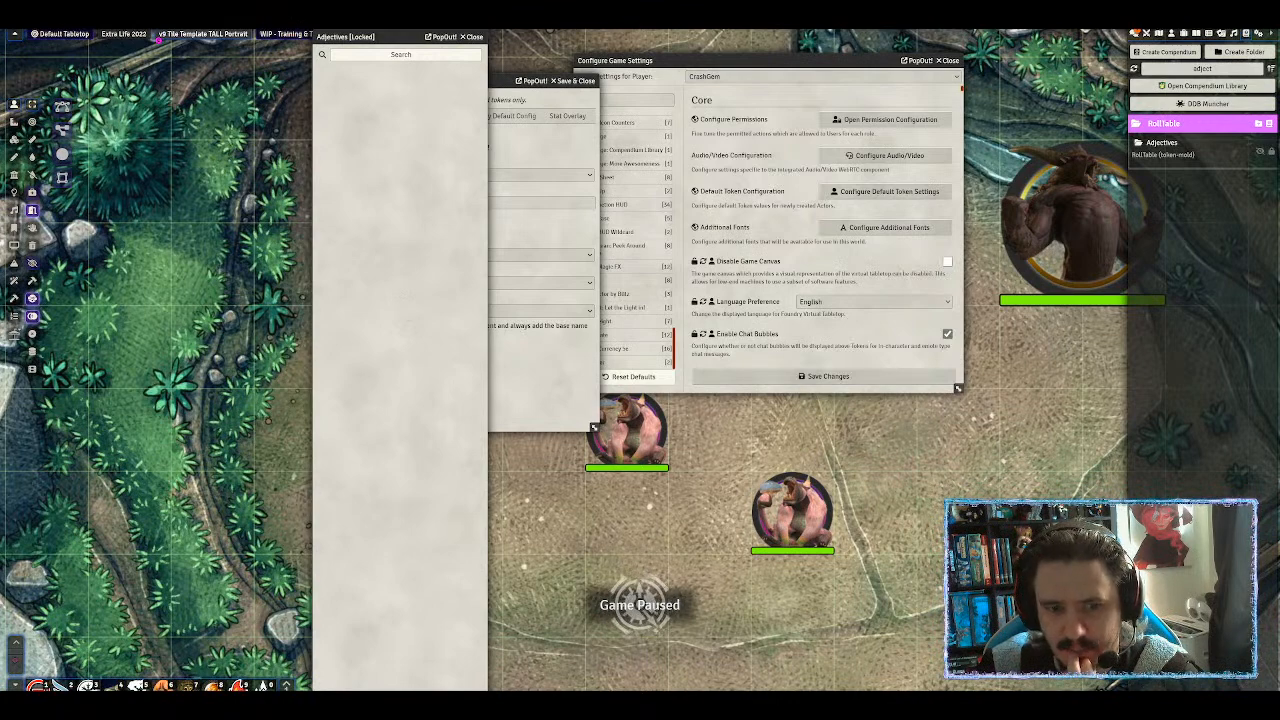
# Browse Token Mold's rollable-table list again, then show the game settings in the sidebar.
pyautogui.click(507, 383)
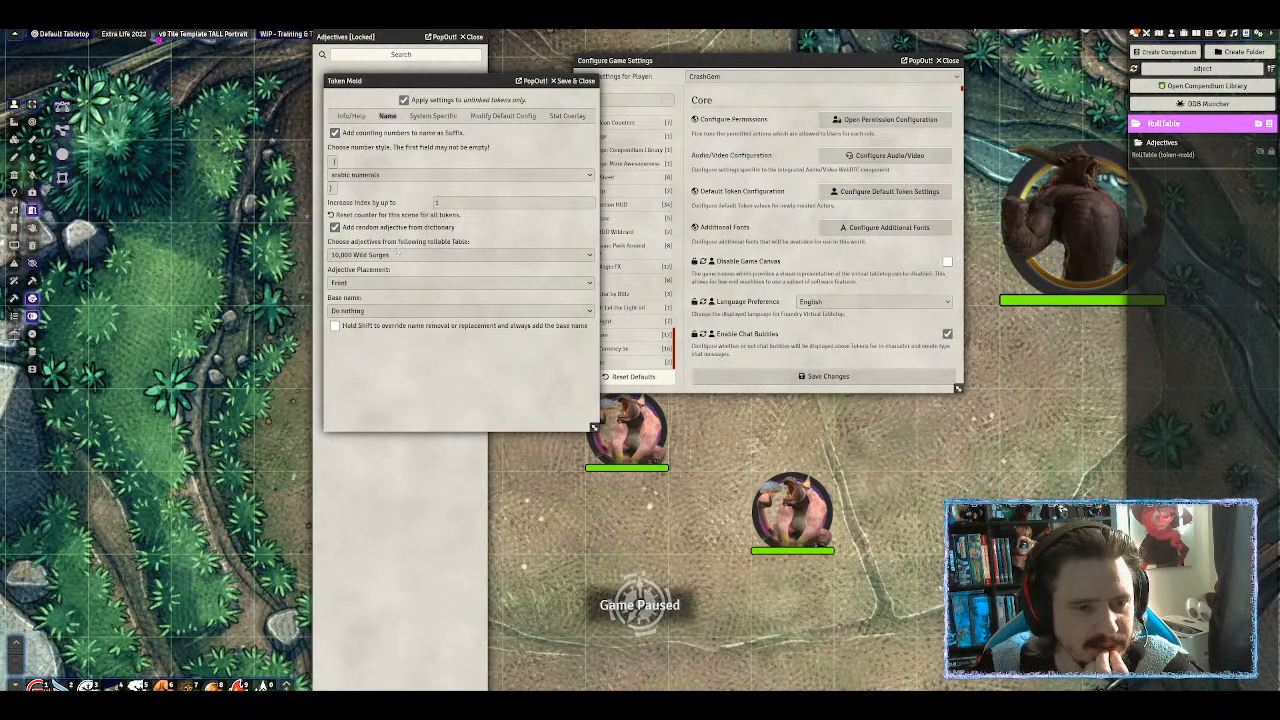
pyautogui.click(397, 254)
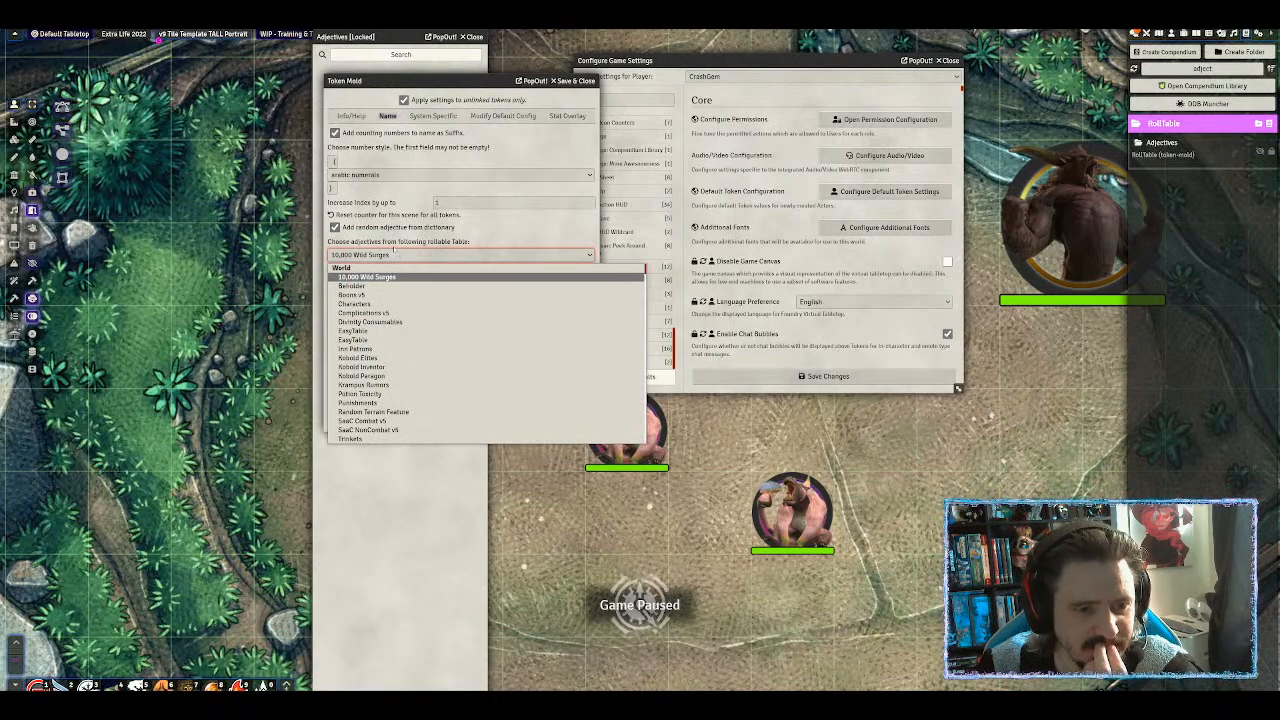
pyautogui.scroll(-10, 389, 296)
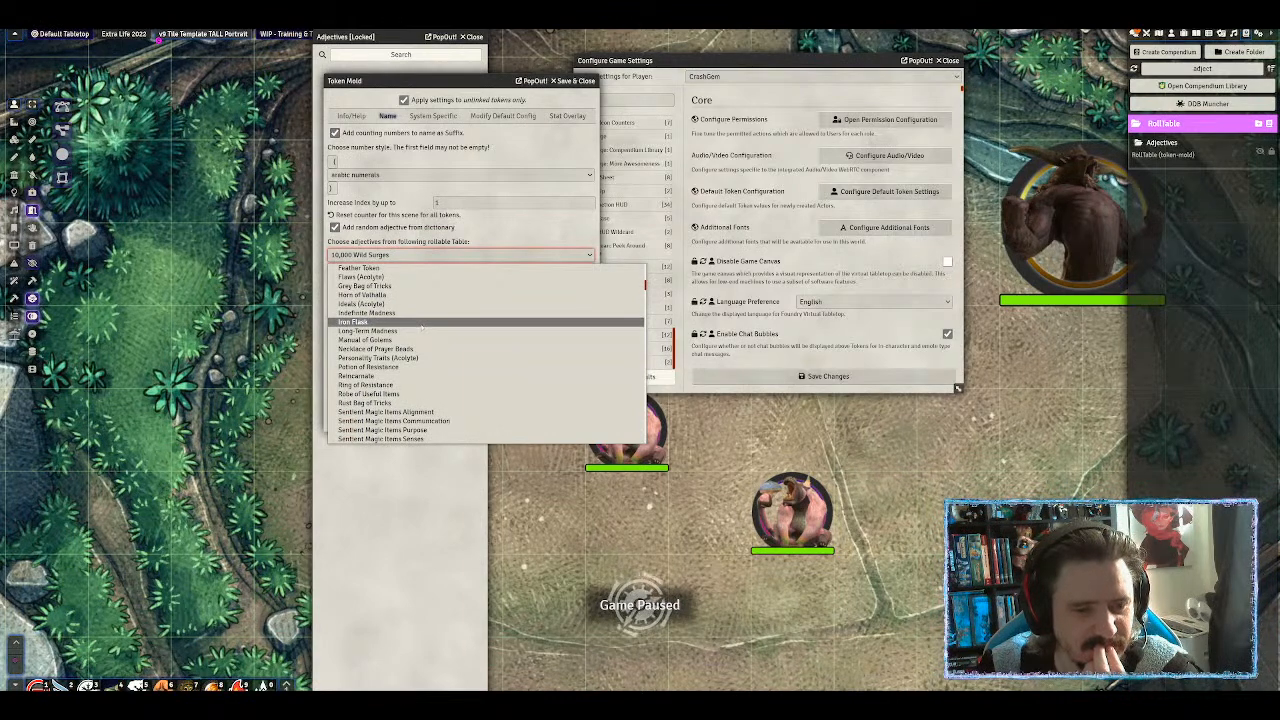
pyautogui.scroll(-2, 421, 328)
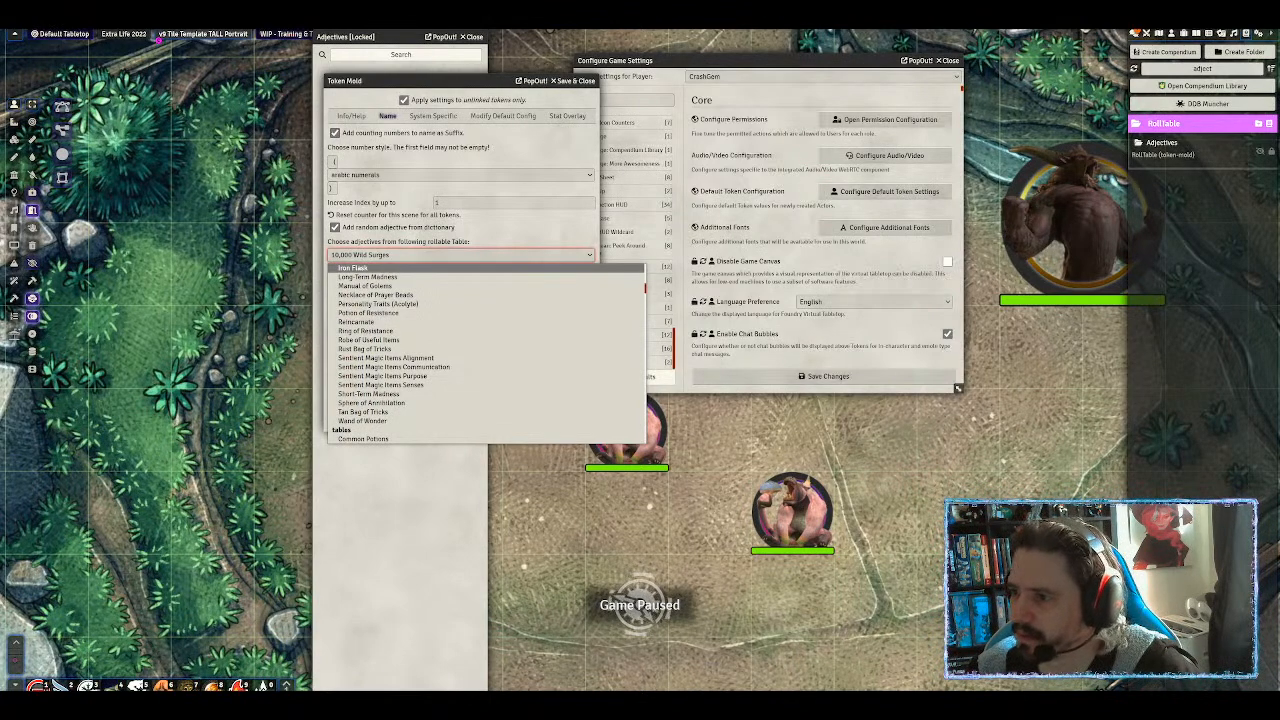
pyautogui.click(1259, 34)
pyautogui.click(1259, 34)
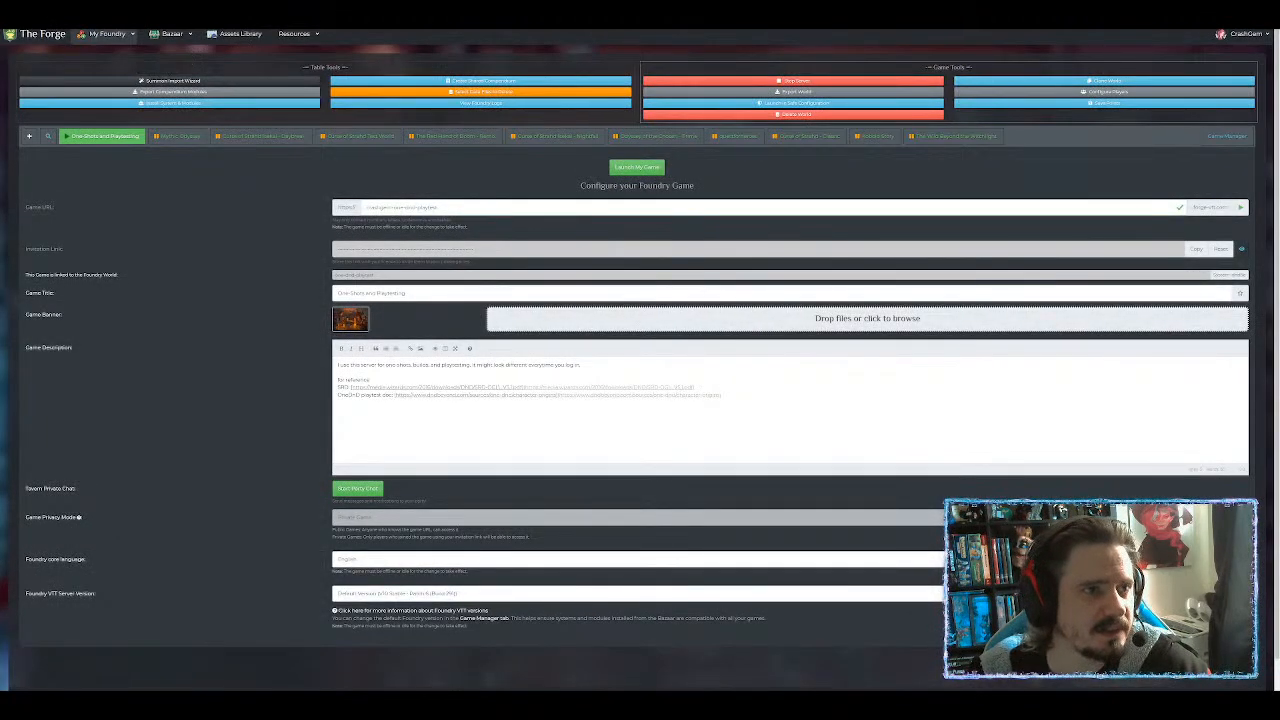
# Go to your Forge games list and open the Bazaar's Modules catalogue.
pyautogui.moveTo(97, 38)
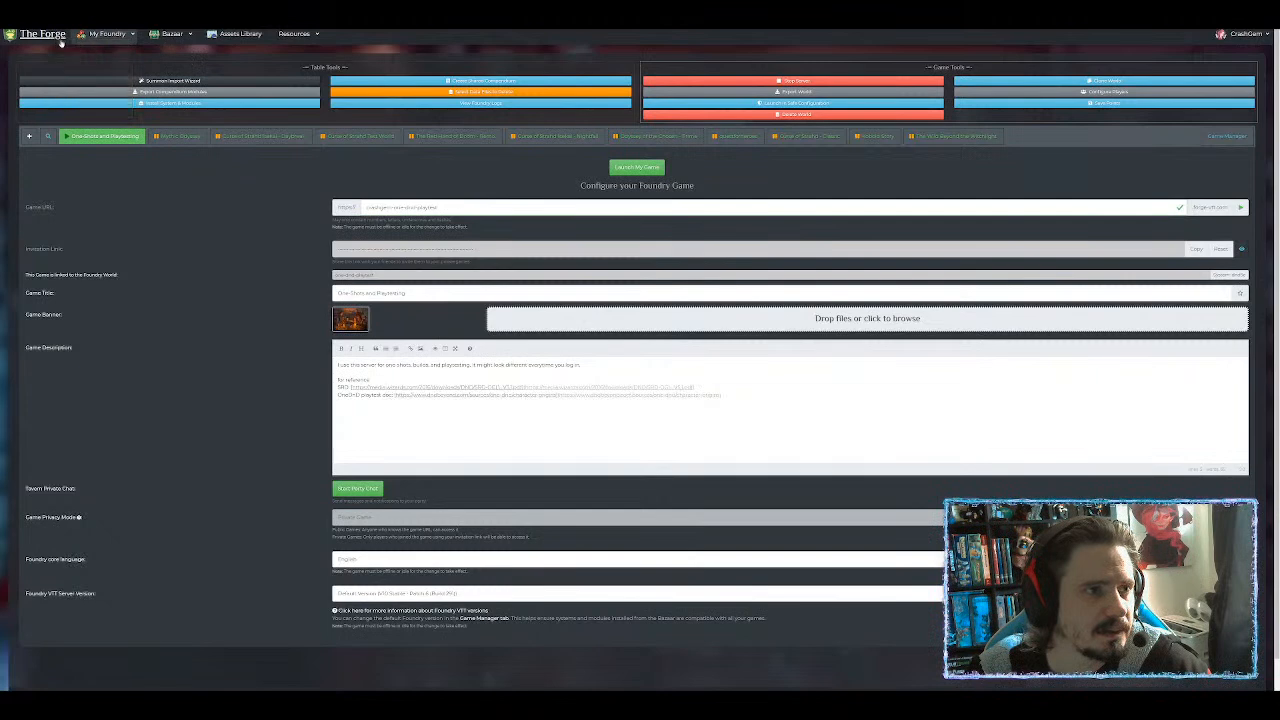
pyautogui.click(60, 38)
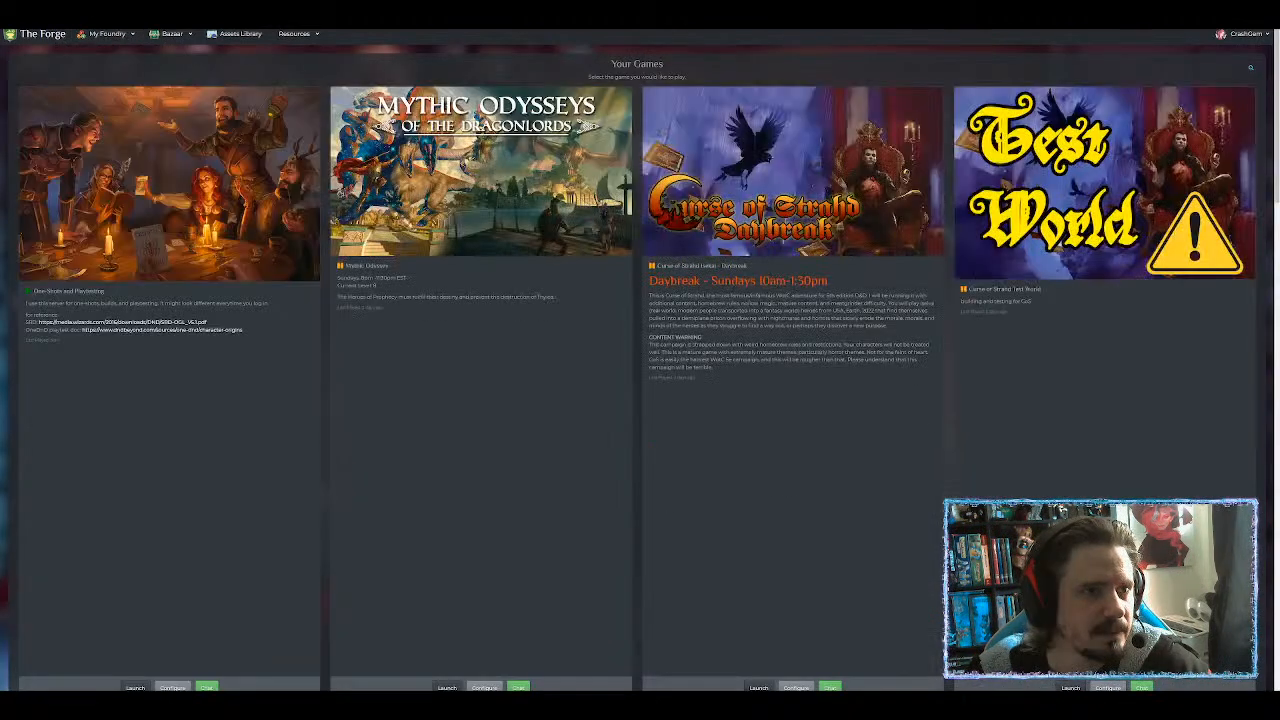
pyautogui.moveTo(170, 36)
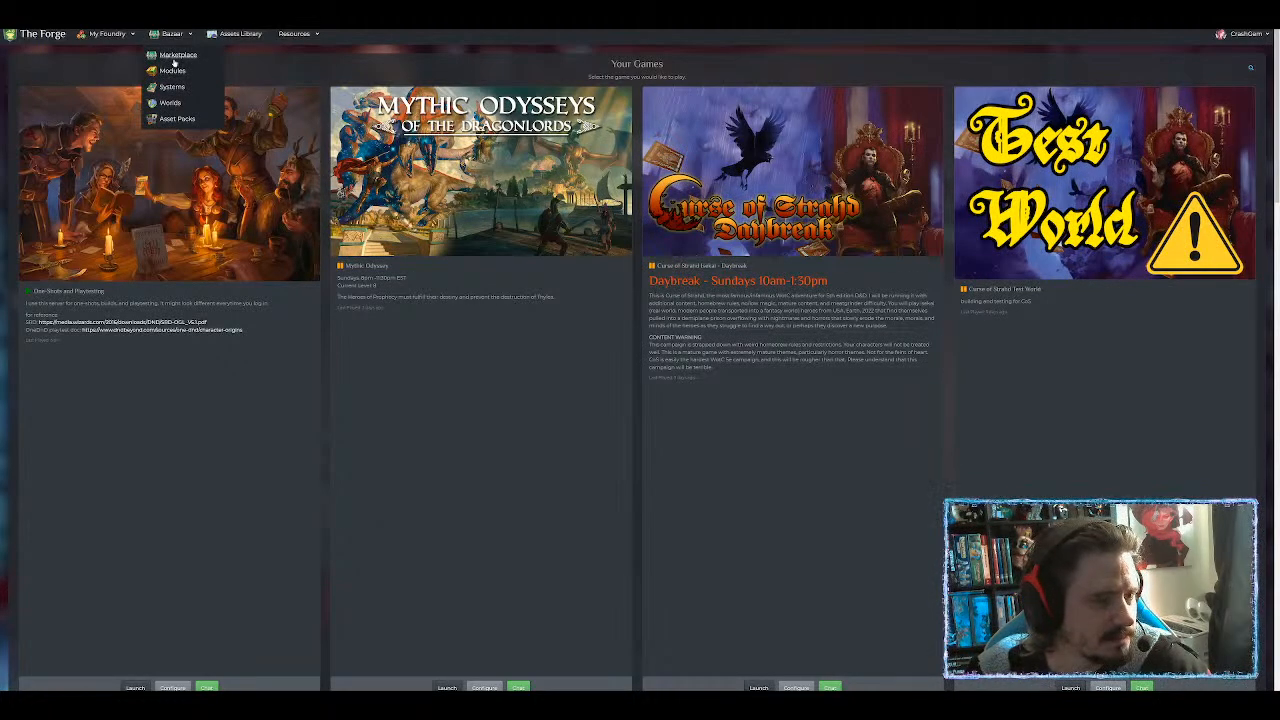
pyautogui.click(174, 58)
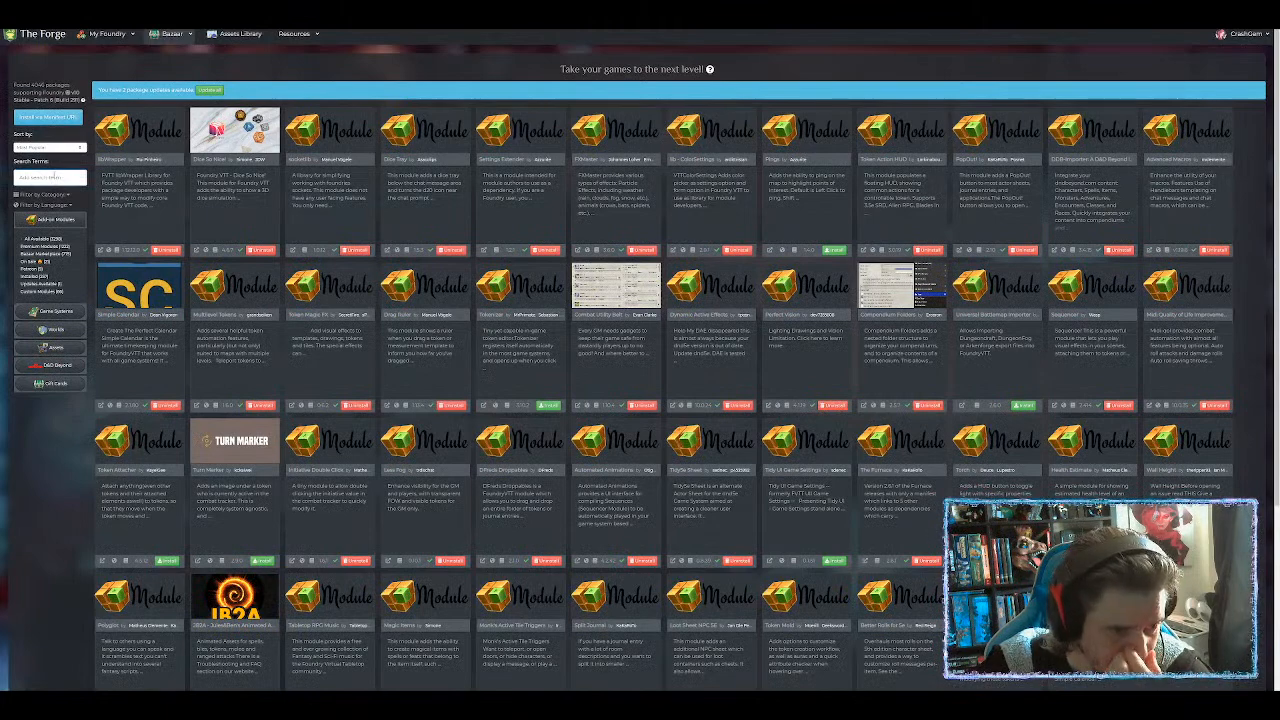
# Filter the modules with 'fo', then replace it with 'scene' to bring up Token Mold.
pyautogui.write('fo')
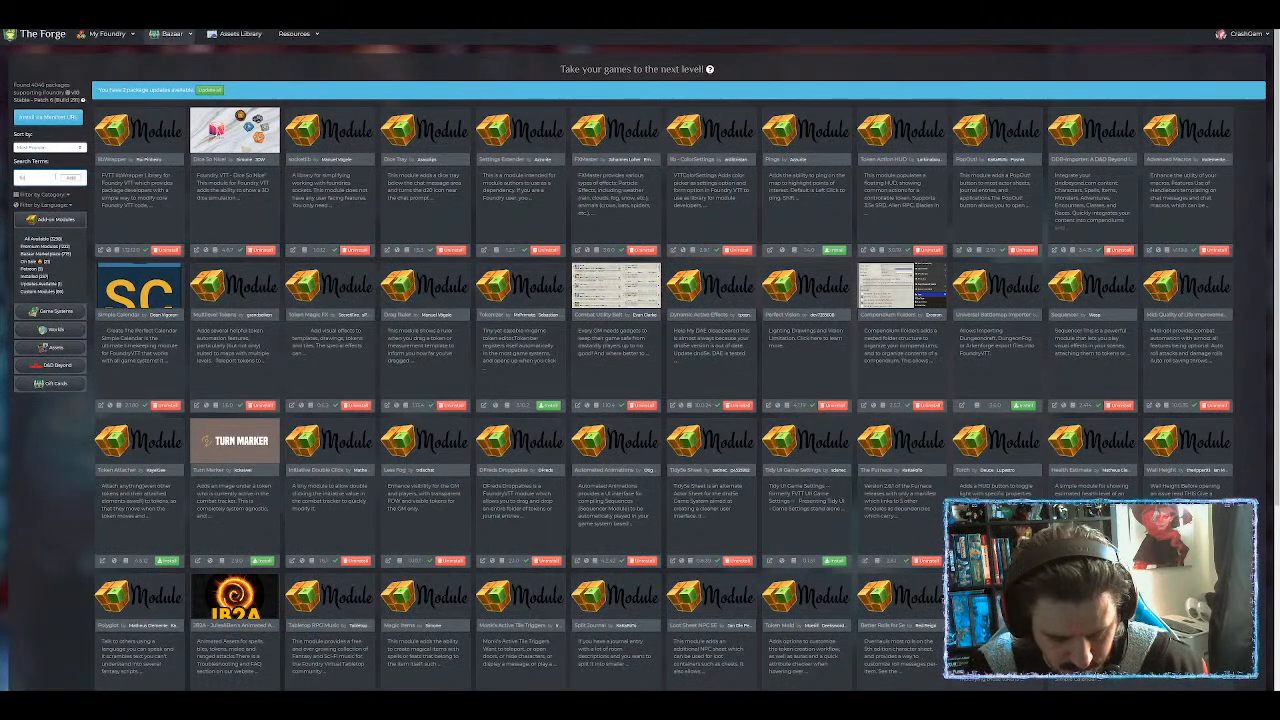
pyautogui.press('Return')
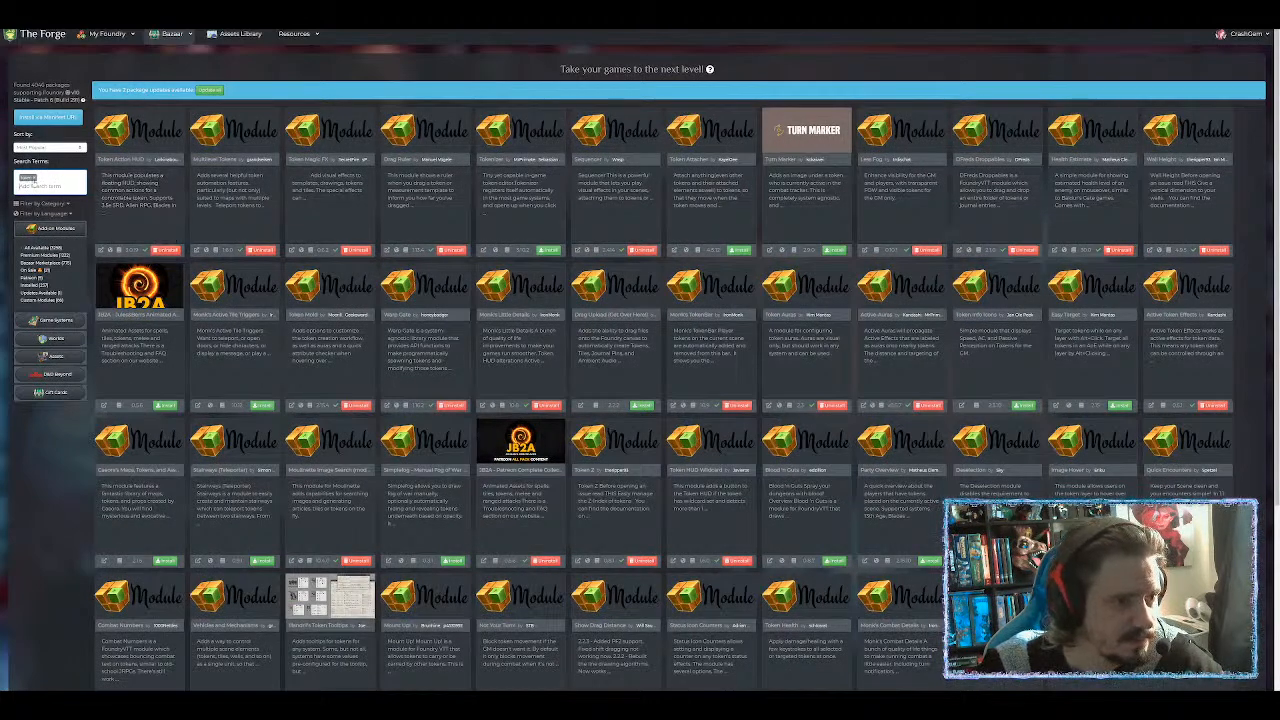
pyautogui.click(34, 179)
pyautogui.write('s')
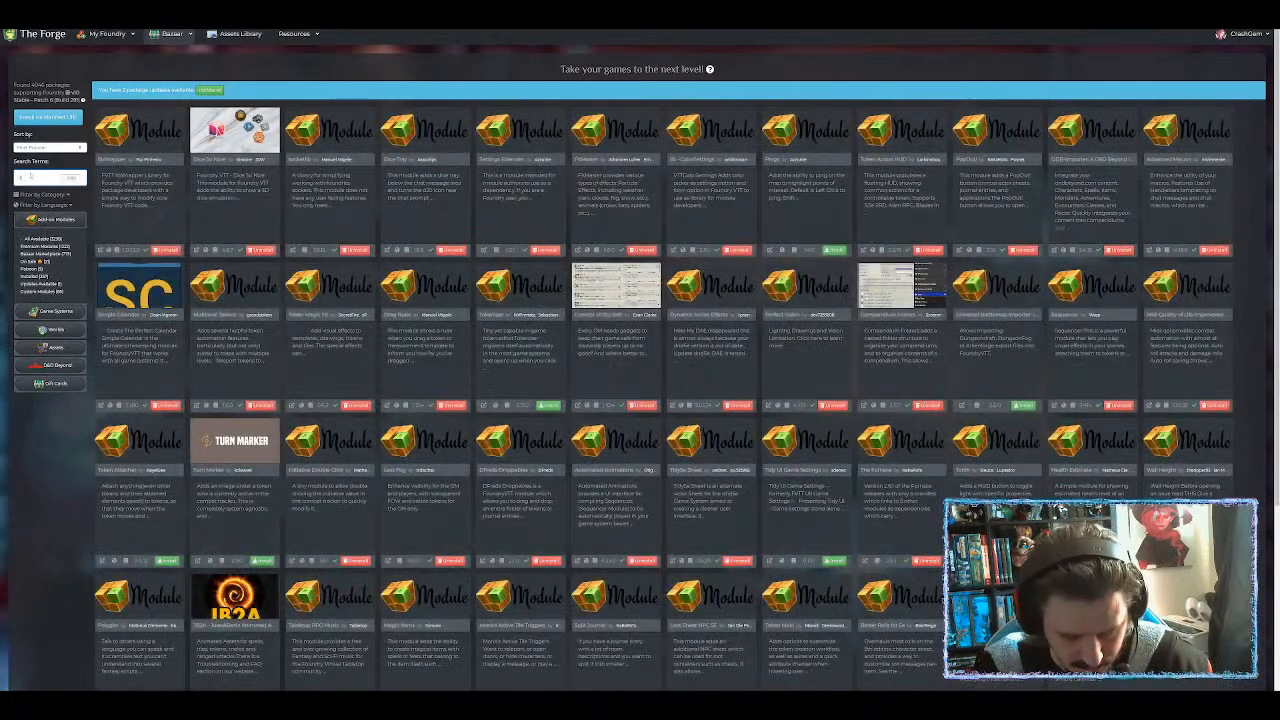
pyautogui.write('cene')
pyautogui.press('Return')
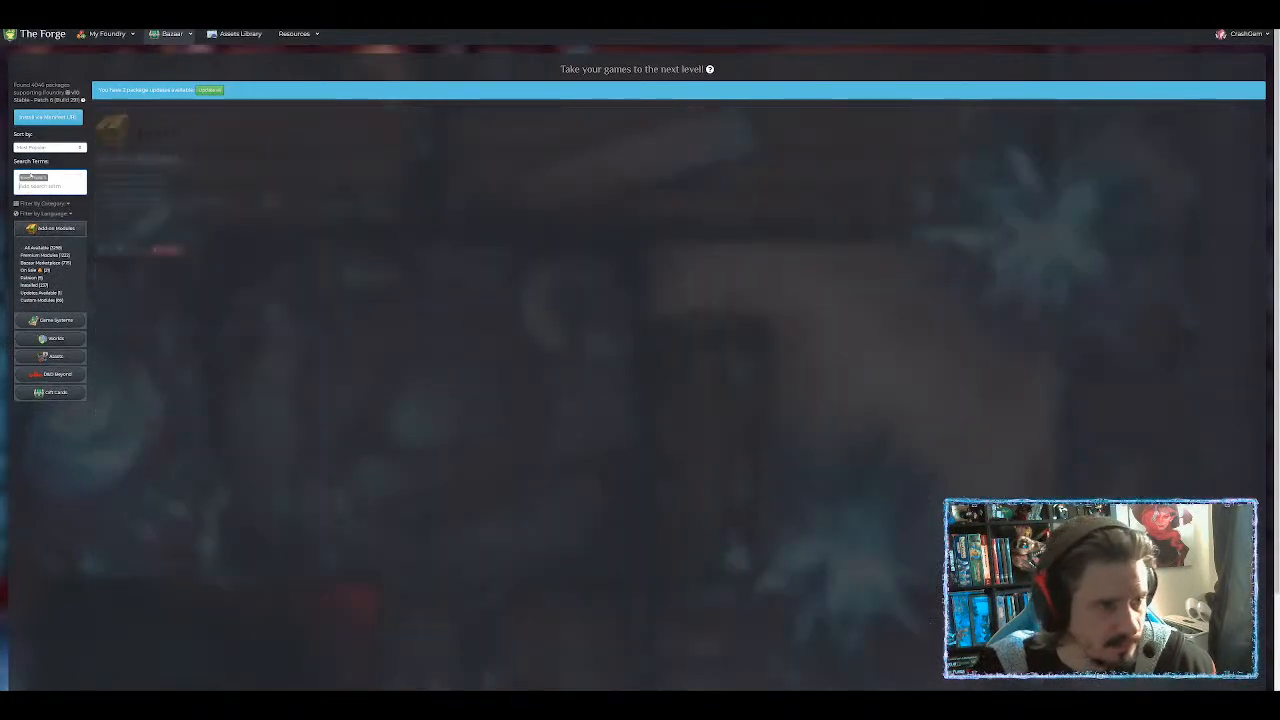
# Open Token Mold's details and read its project README in a new tab, then close that tab.
pyautogui.click(134, 200)
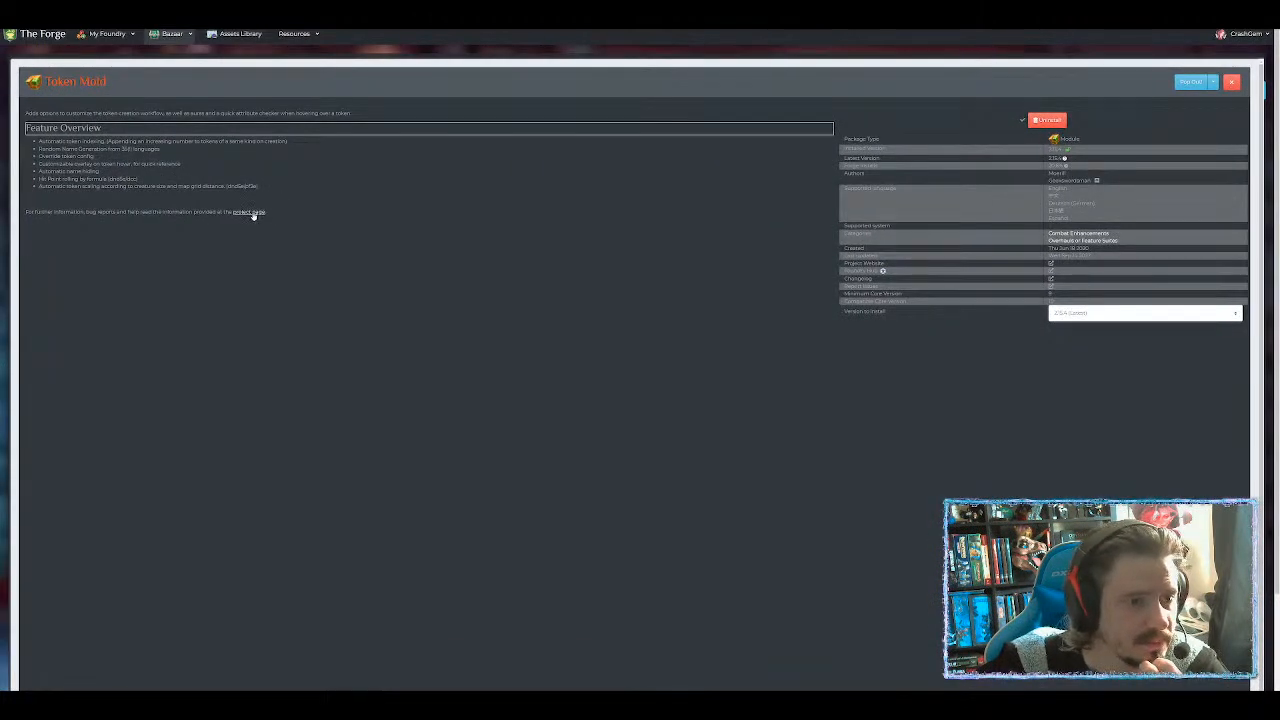
pyautogui.rightClick(252, 213)
pyautogui.click(267, 218)
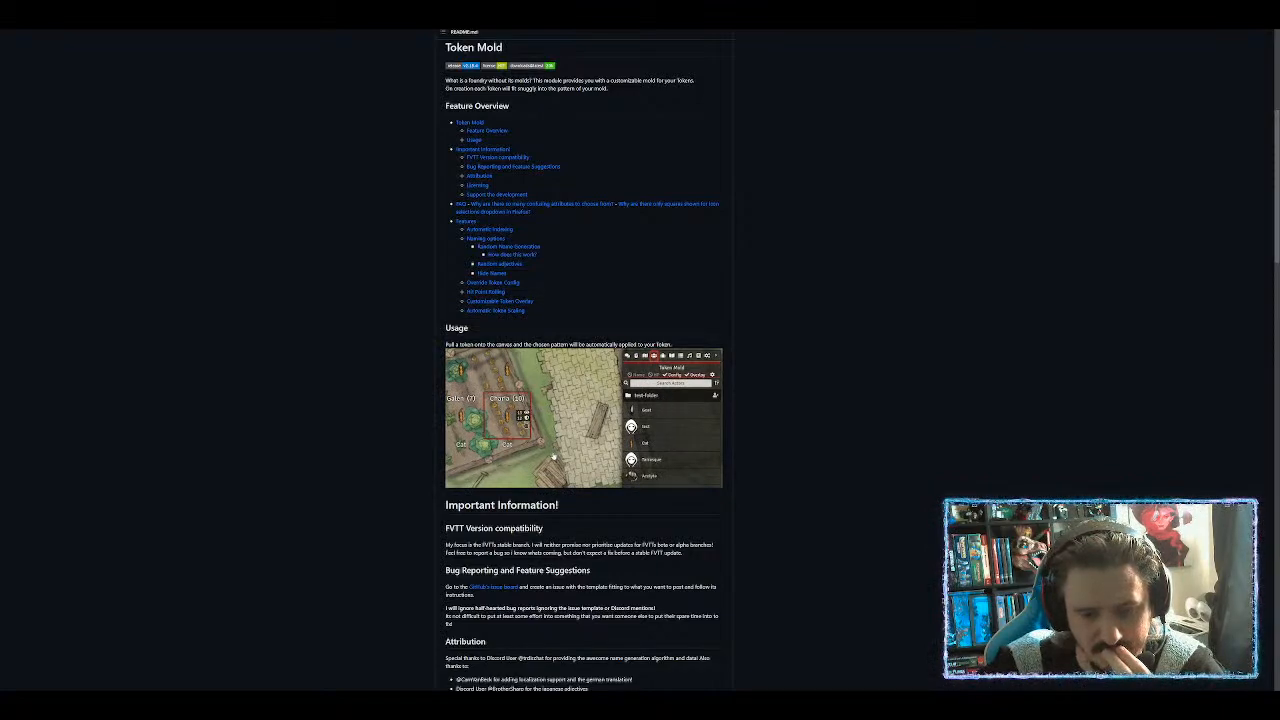
pyautogui.scroll(-3, 584, 400)
pyautogui.scroll(-6, 541, 414)
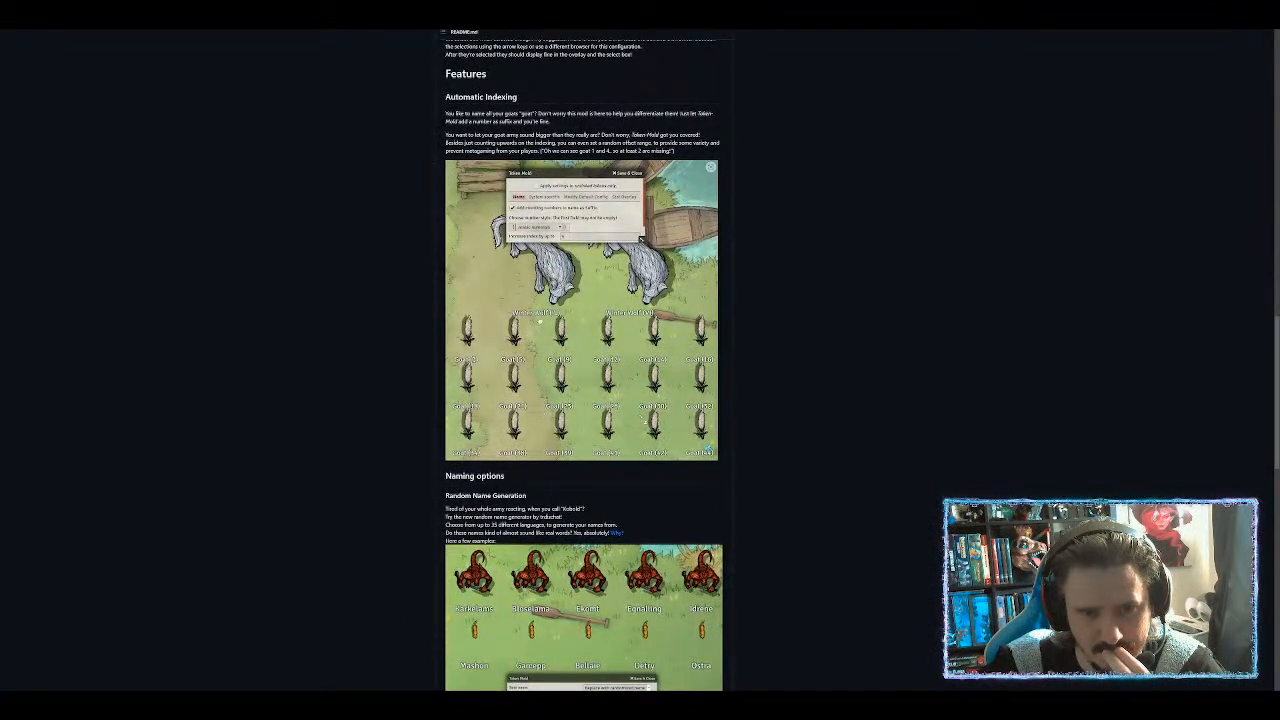
pyautogui.scroll(-3, 540, 320)
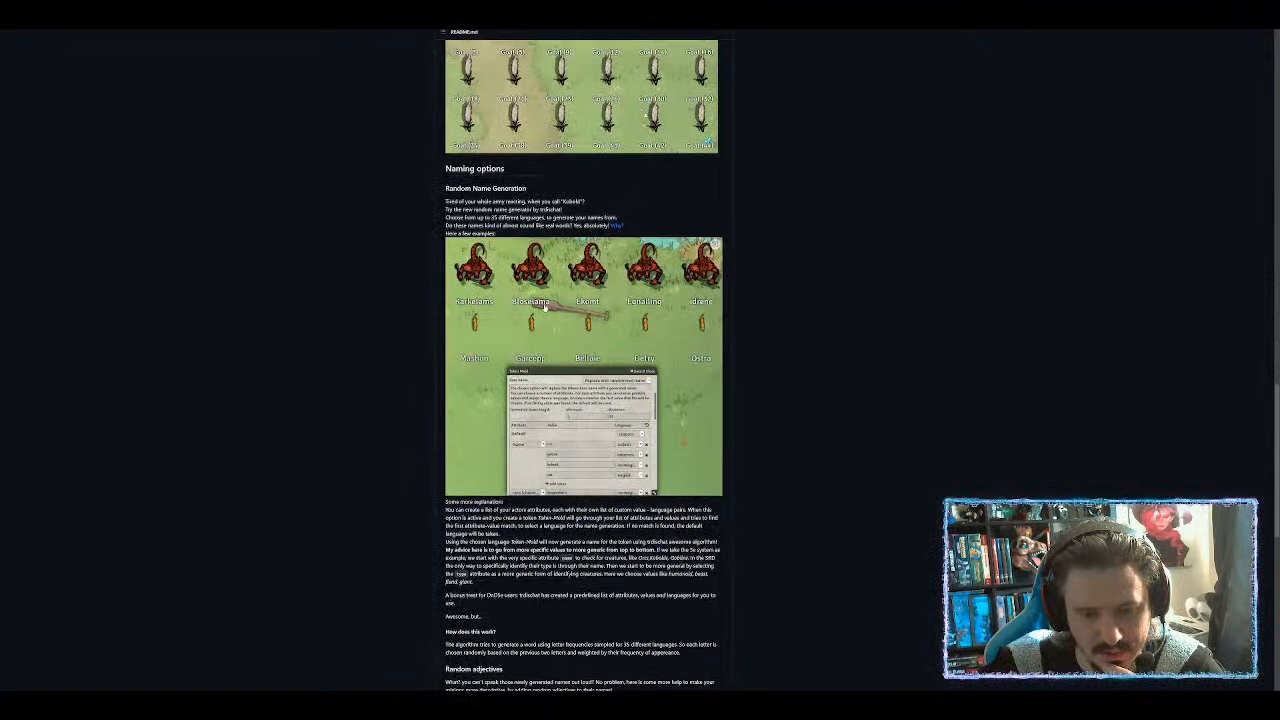
pyautogui.scroll(-3, 545, 306)
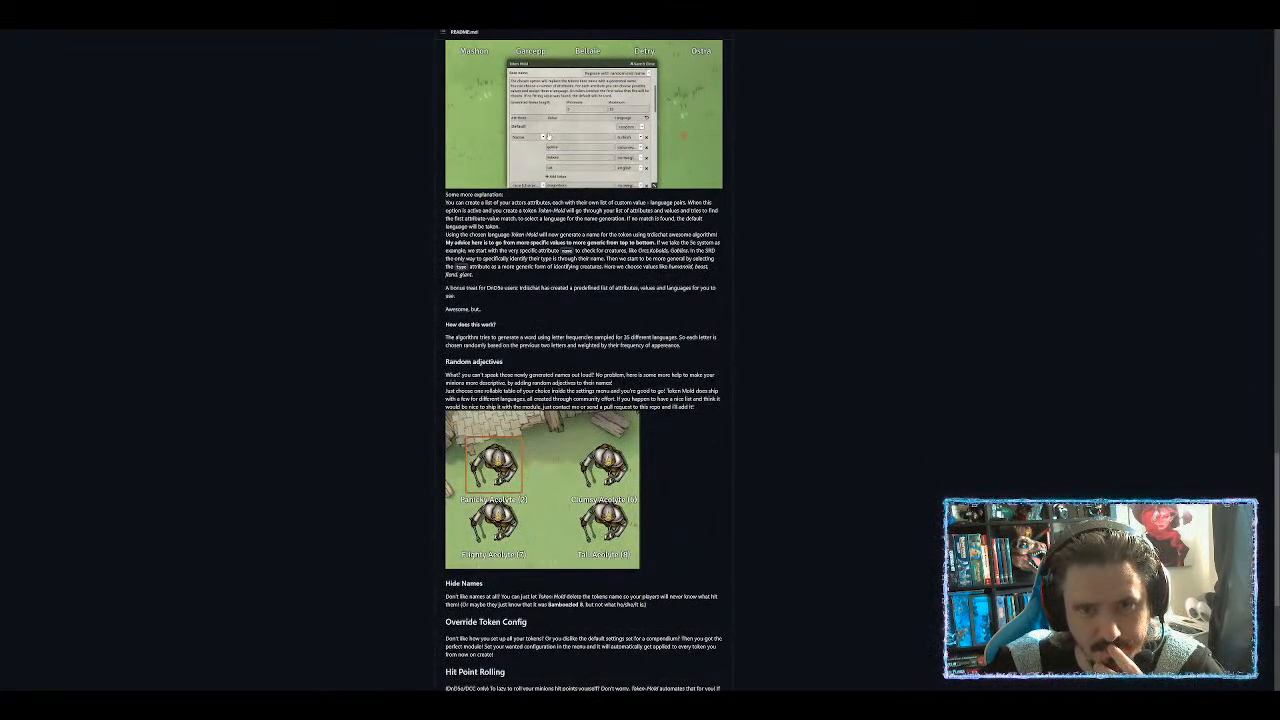
pyautogui.scroll(3, 584, 365)
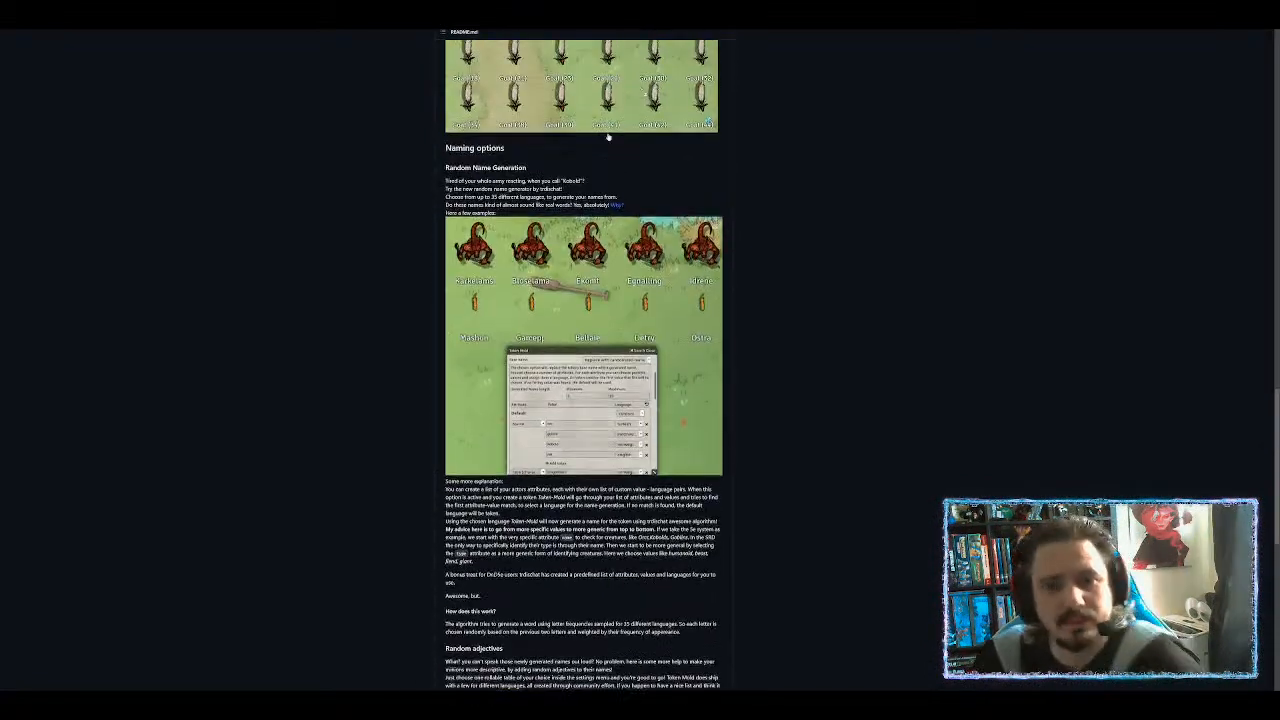
pyautogui.scroll(-2, 609, 135)
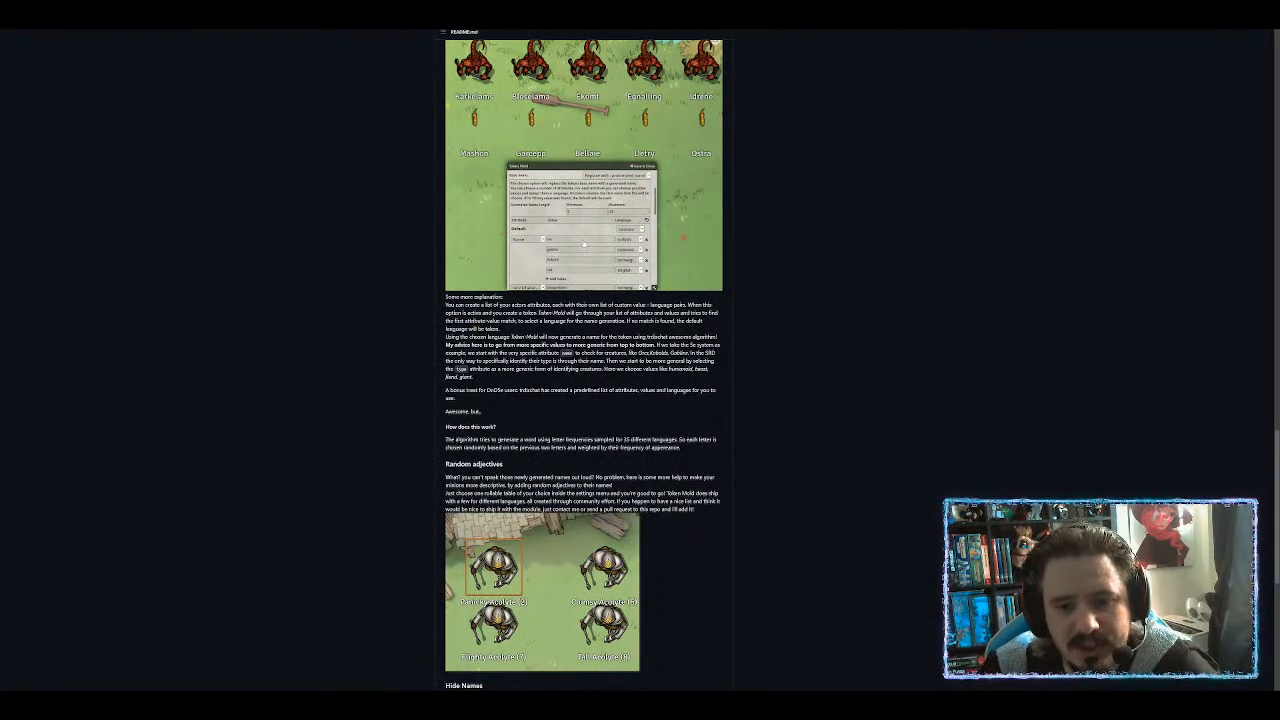
pyautogui.scroll(-1, 584, 360)
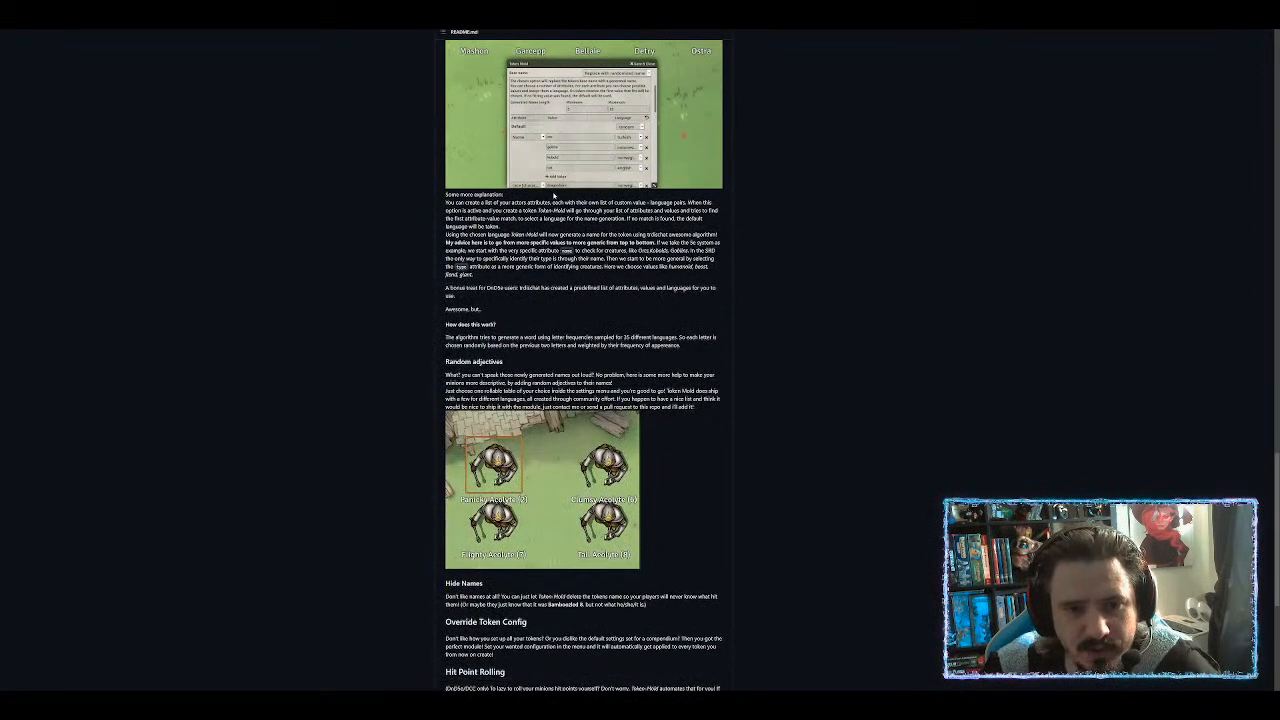
pyautogui.scroll(-4, 585, 290)
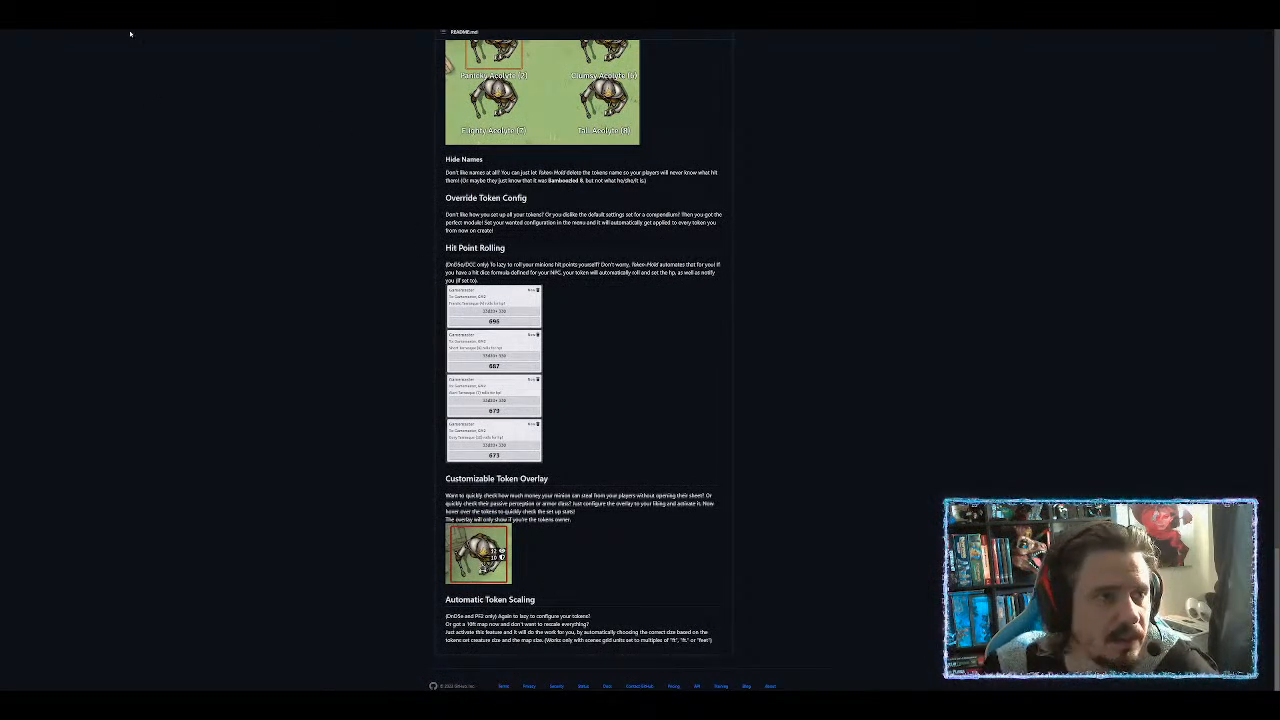
pyautogui.hotkey('ctrl', 'w')
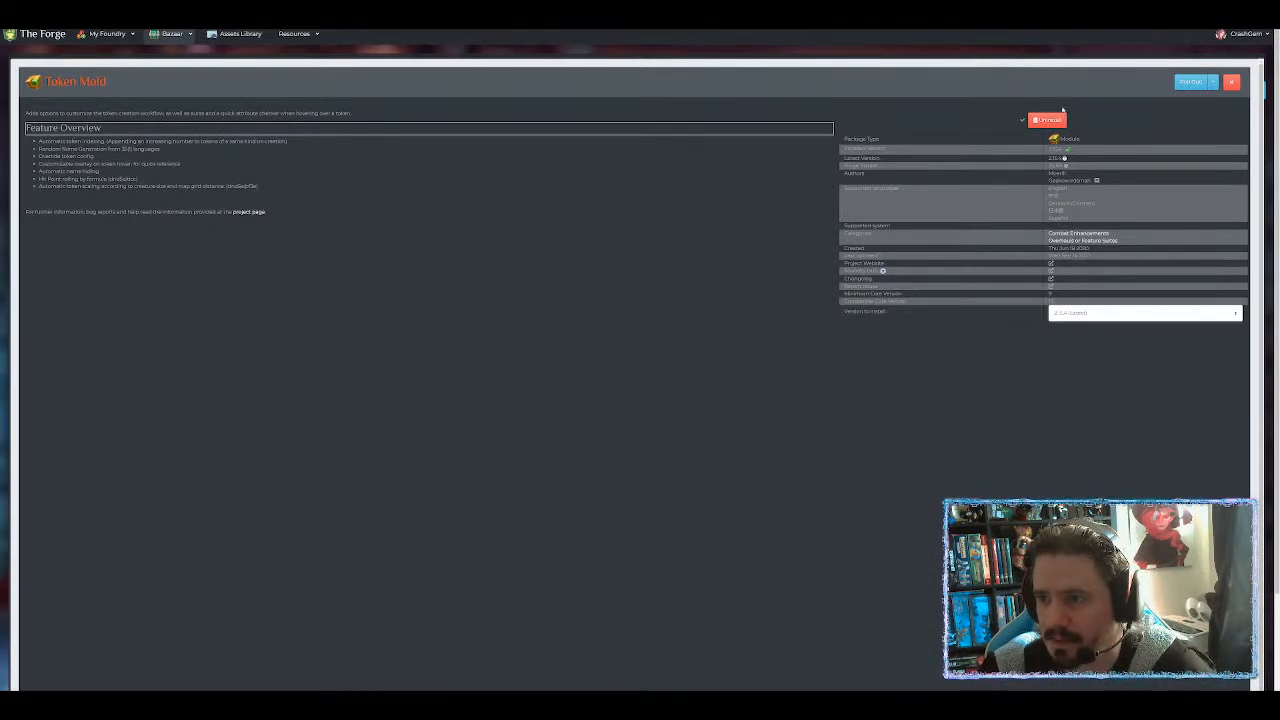
# Update Token Mold, stop and restart the game server, and launch the game.
pyautogui.click(1058, 121)
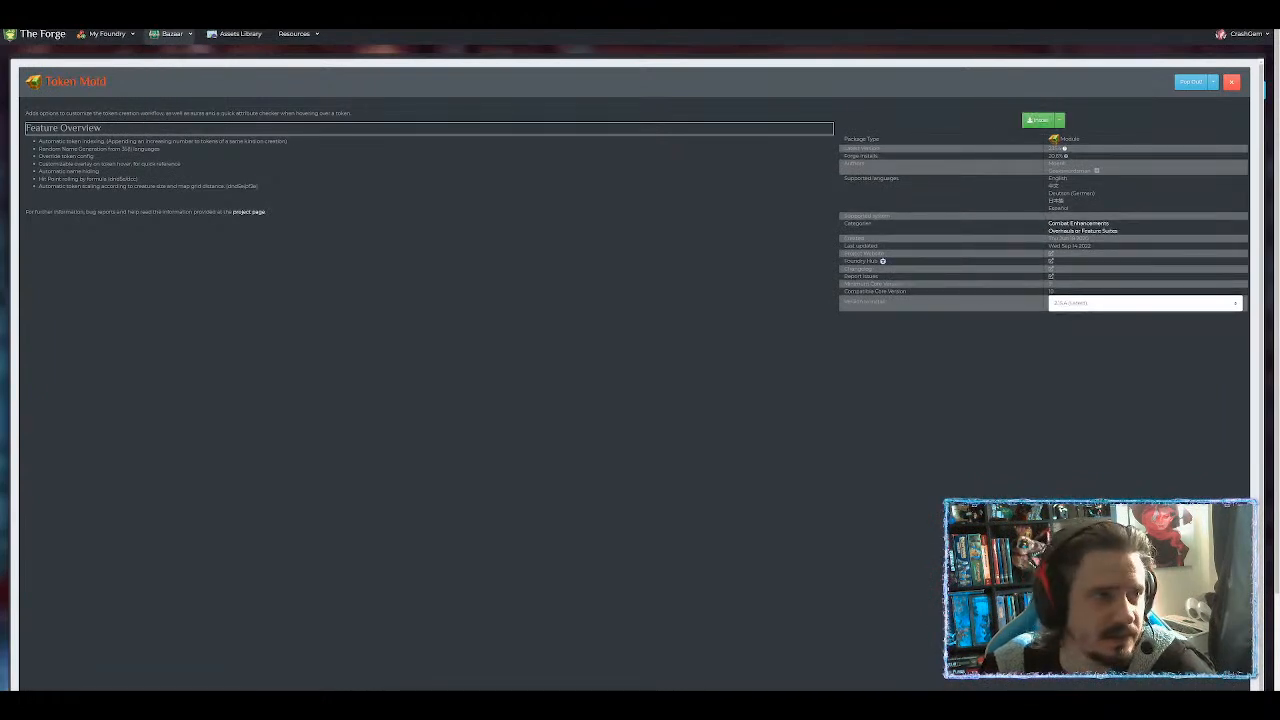
pyautogui.click(120, 10)
pyautogui.click(820, 83)
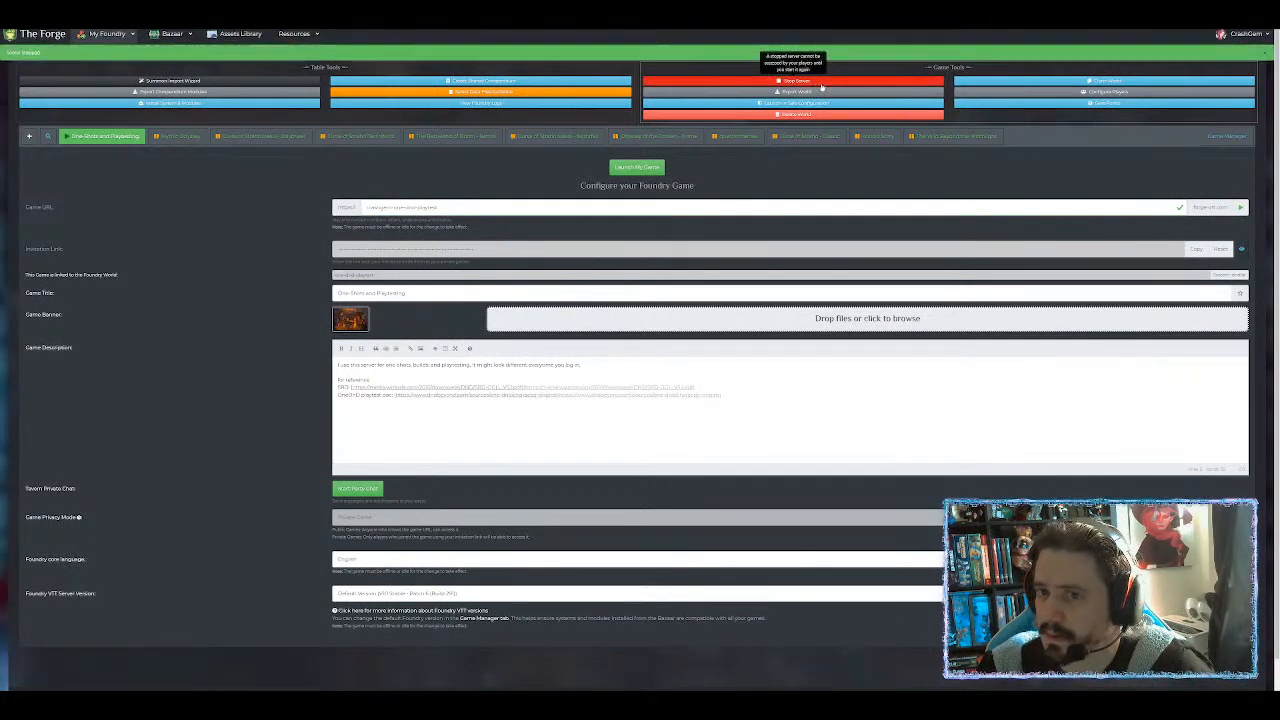
pyautogui.click(660, 166)
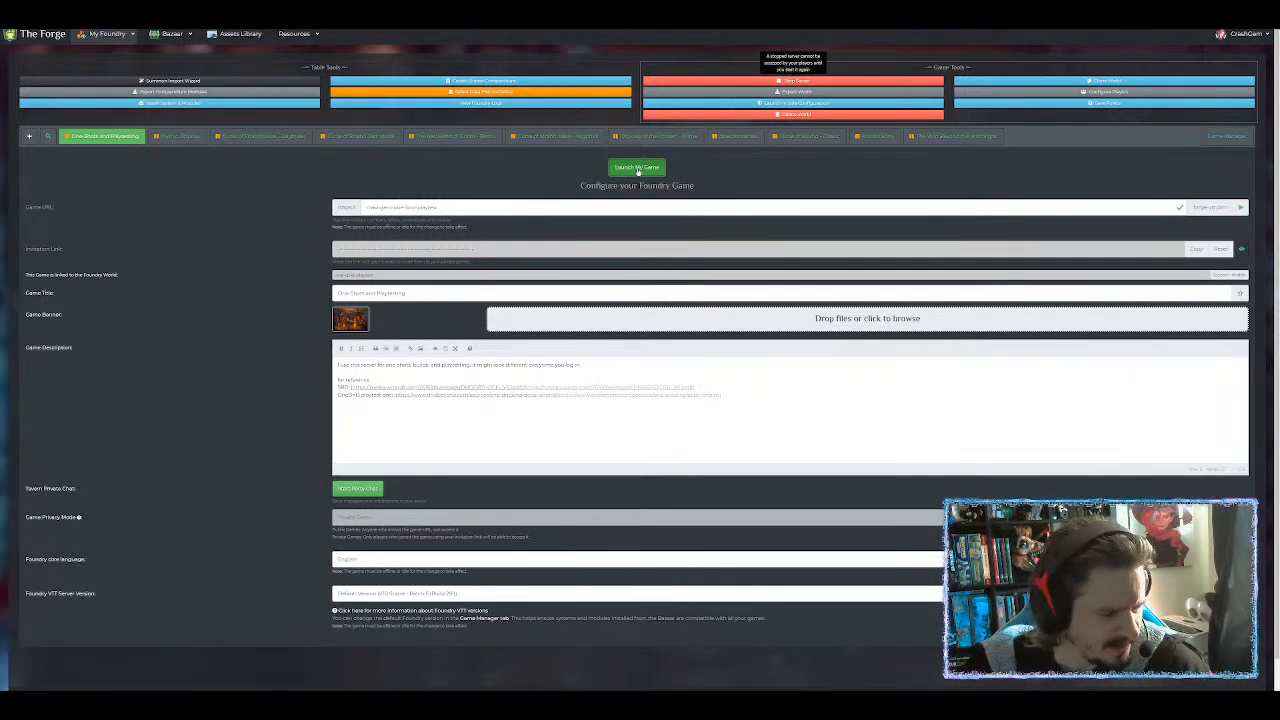
pyautogui.click(637, 168)
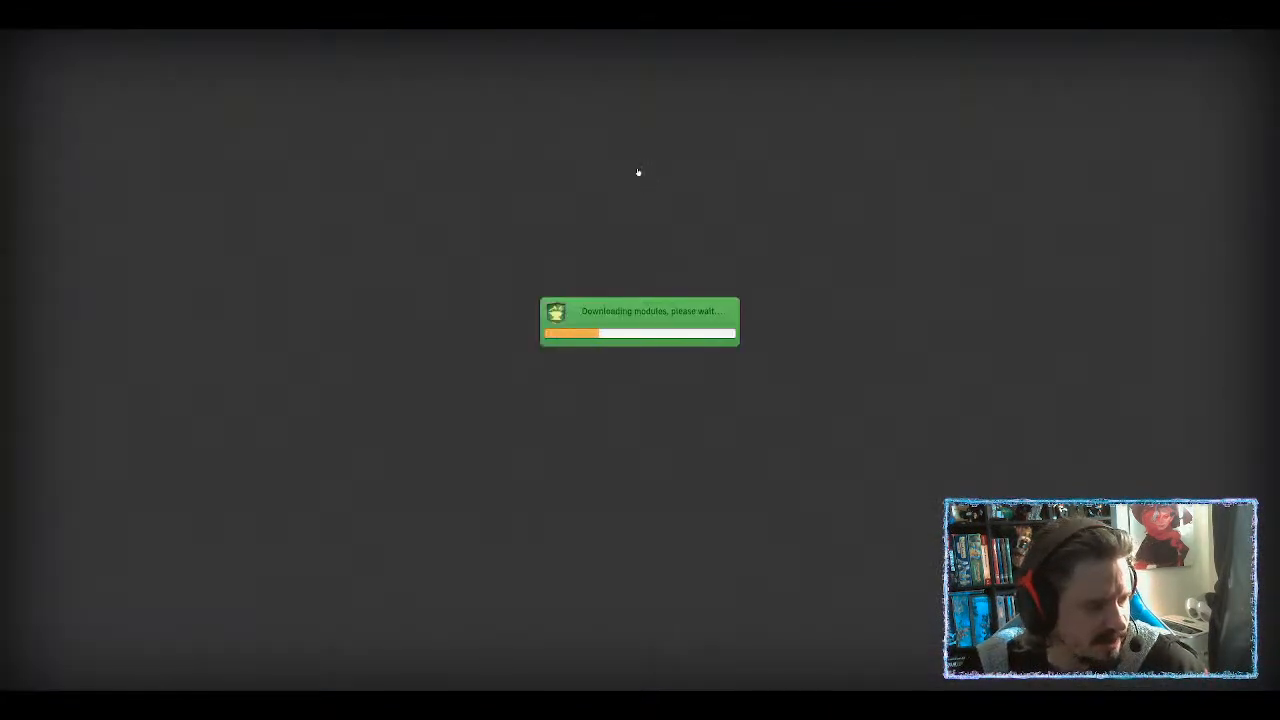
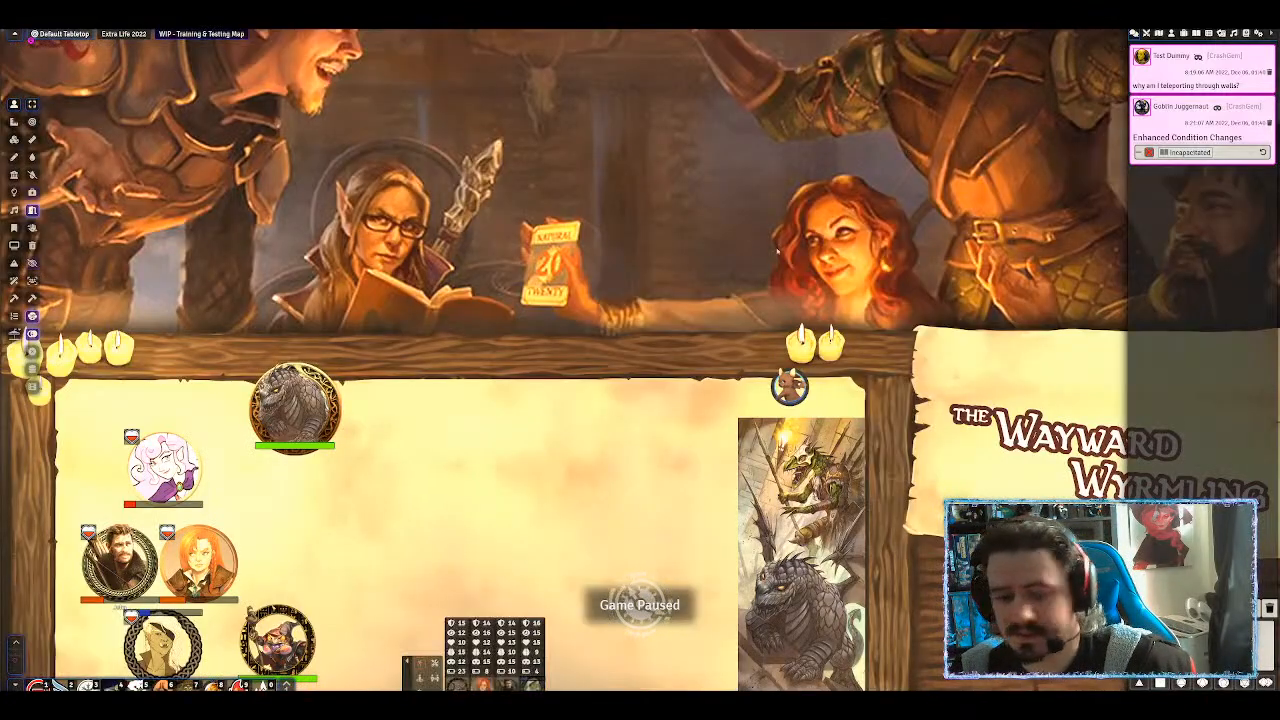
# Place a Ginger Boy Cookie token from the Actors list onto the Wayward Wyrmling scene.
pyautogui.scroll(-12, 402, 420)
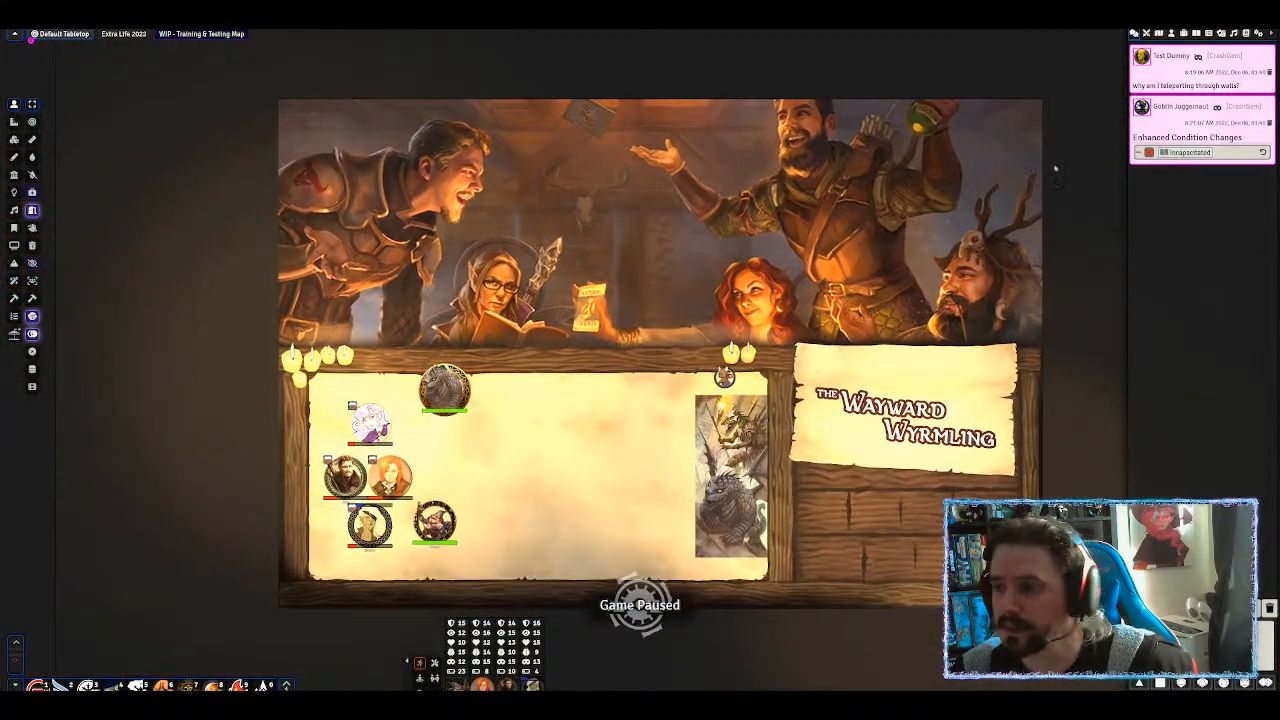
pyautogui.scroll(8, 640, 360)
pyautogui.click(1172, 35)
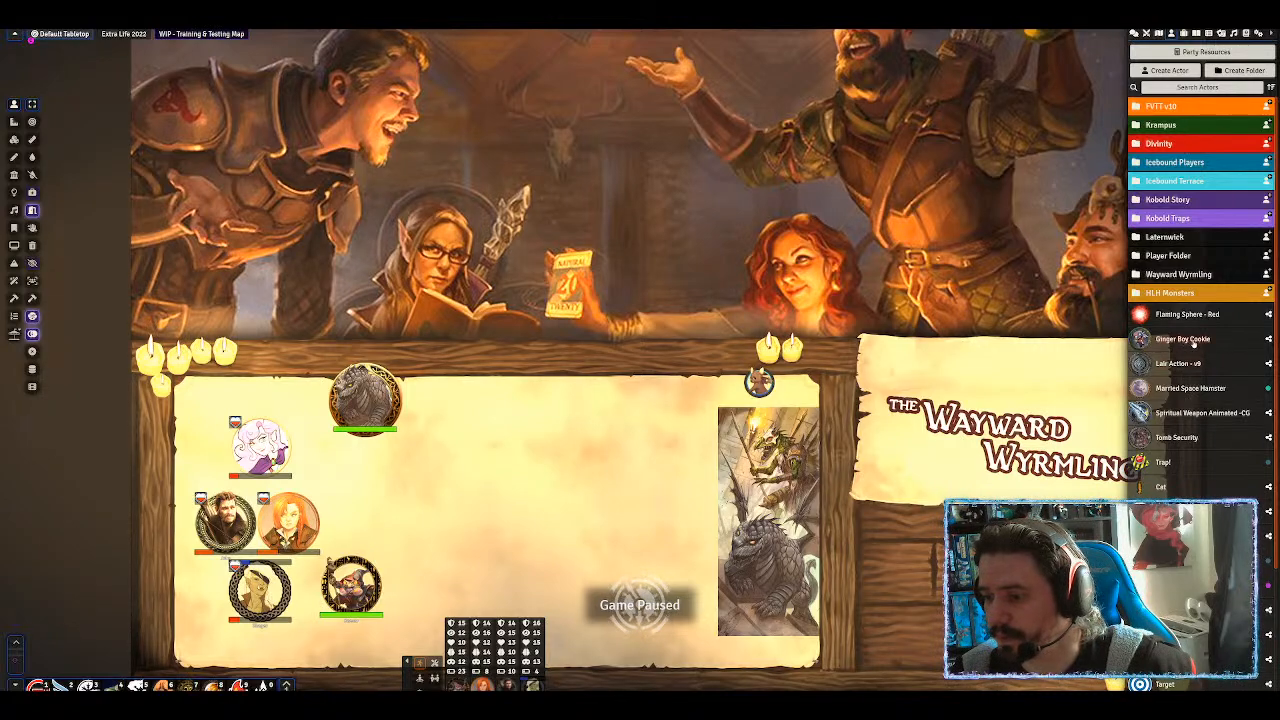
pyautogui.moveTo(593, 441); pyautogui.dragTo(592, 445)
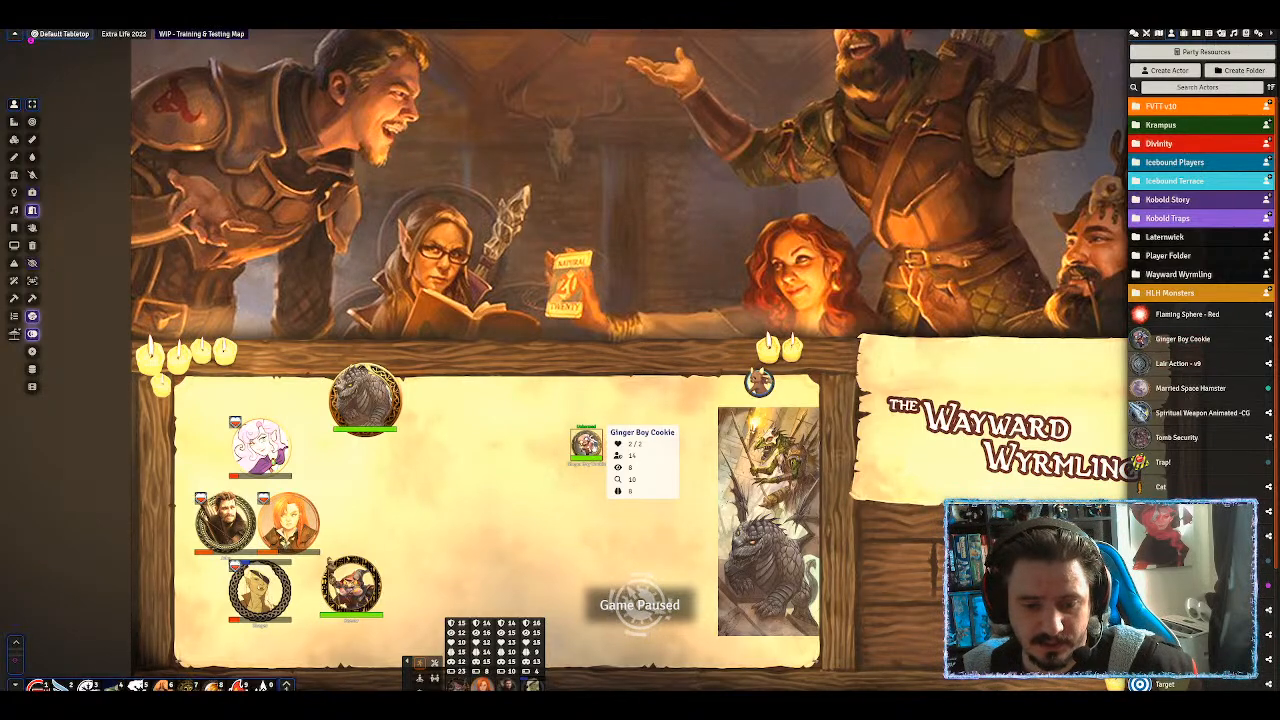
# Leave the game through Game Settings' Back to The Forge link.
pyautogui.scroll(3, 594, 448)
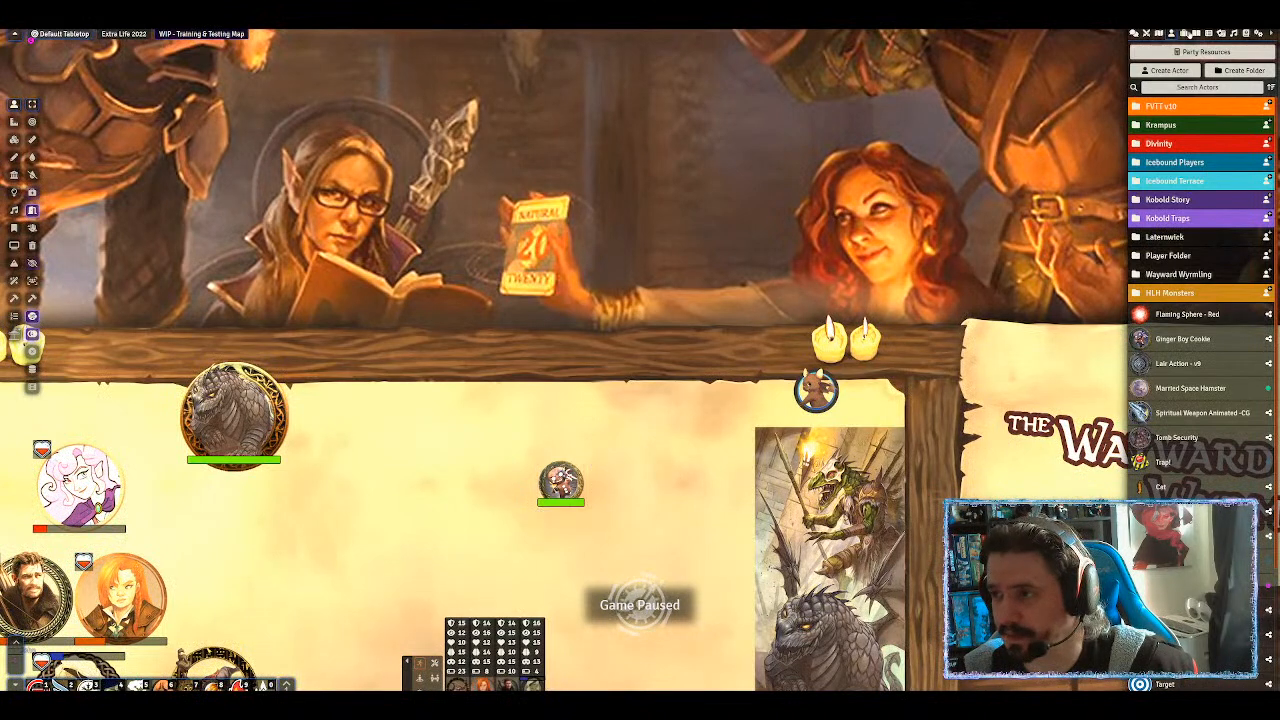
pyautogui.click(1256, 35)
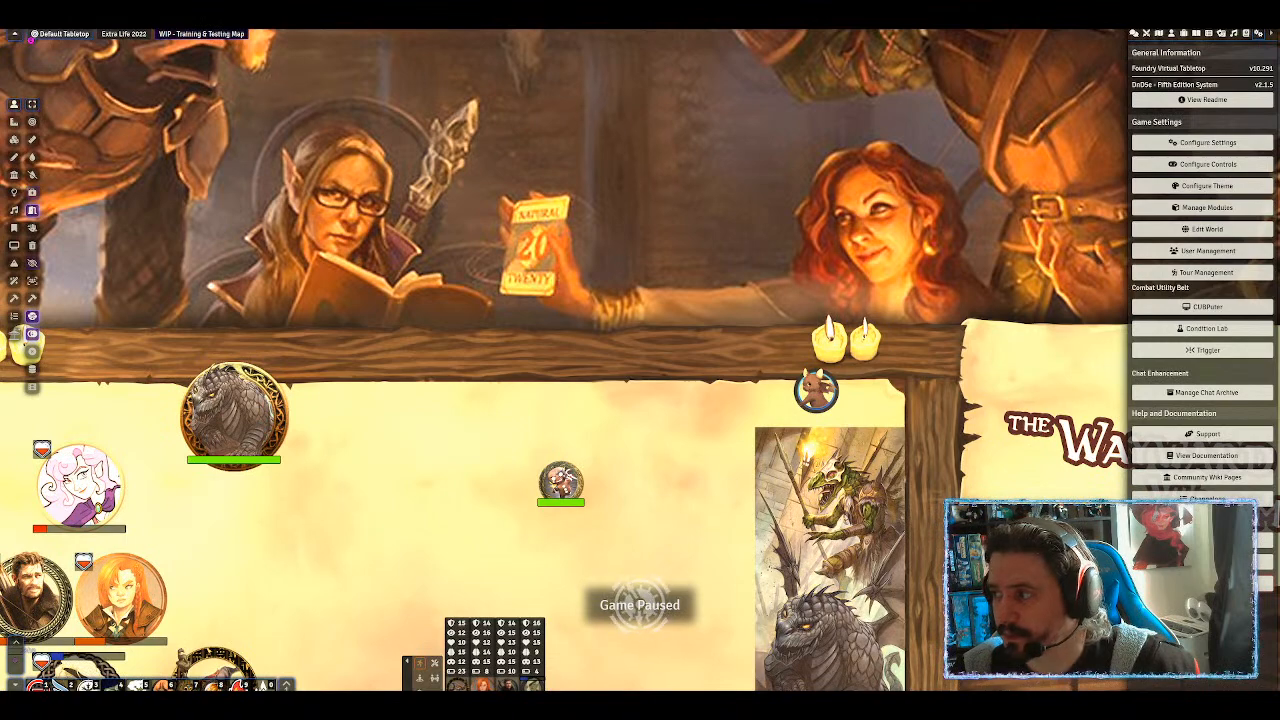
pyautogui.click(1202, 562)
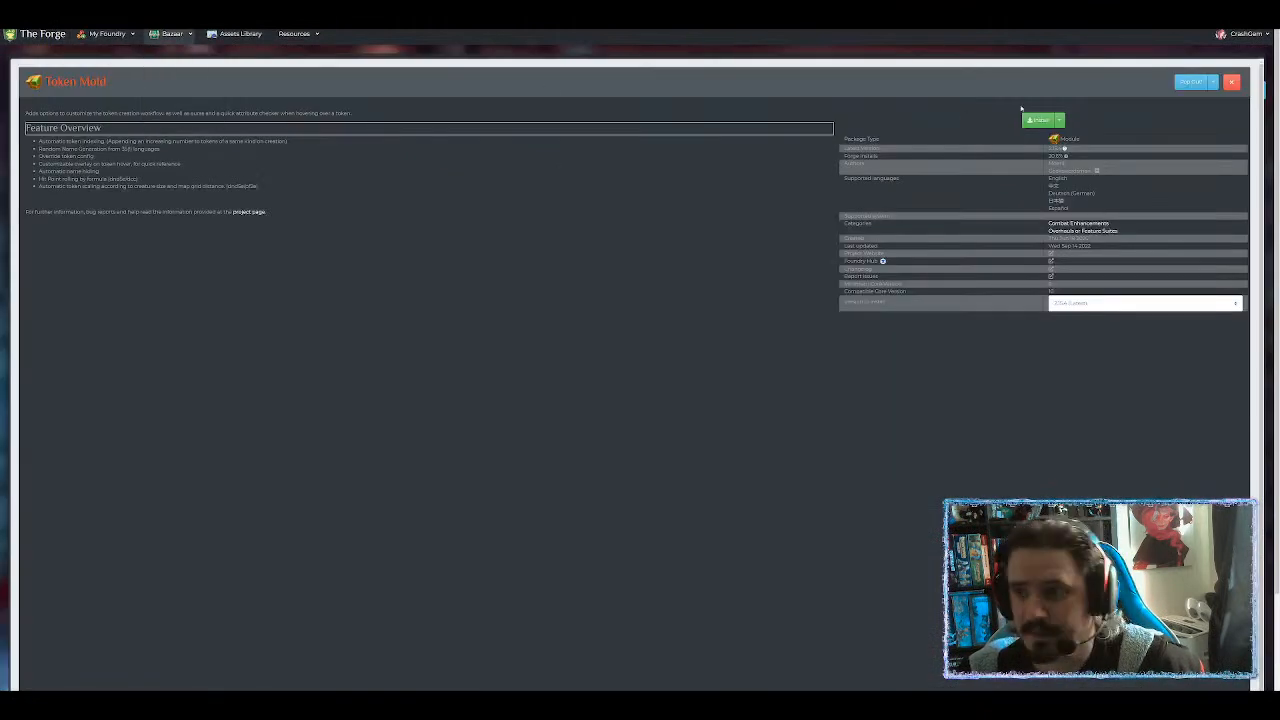
# Install Token Mold from the Bazaar, start the game server, and launch the game.
pyautogui.click(1040, 120)
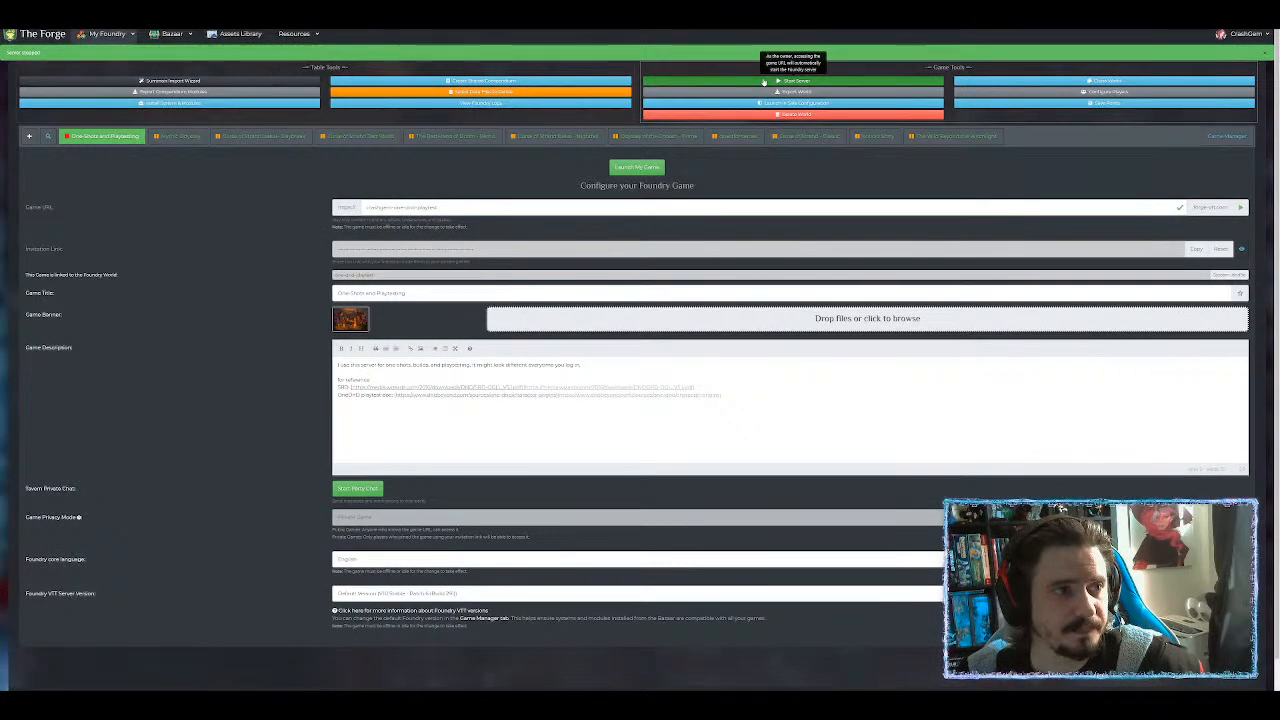
pyautogui.click(763, 80)
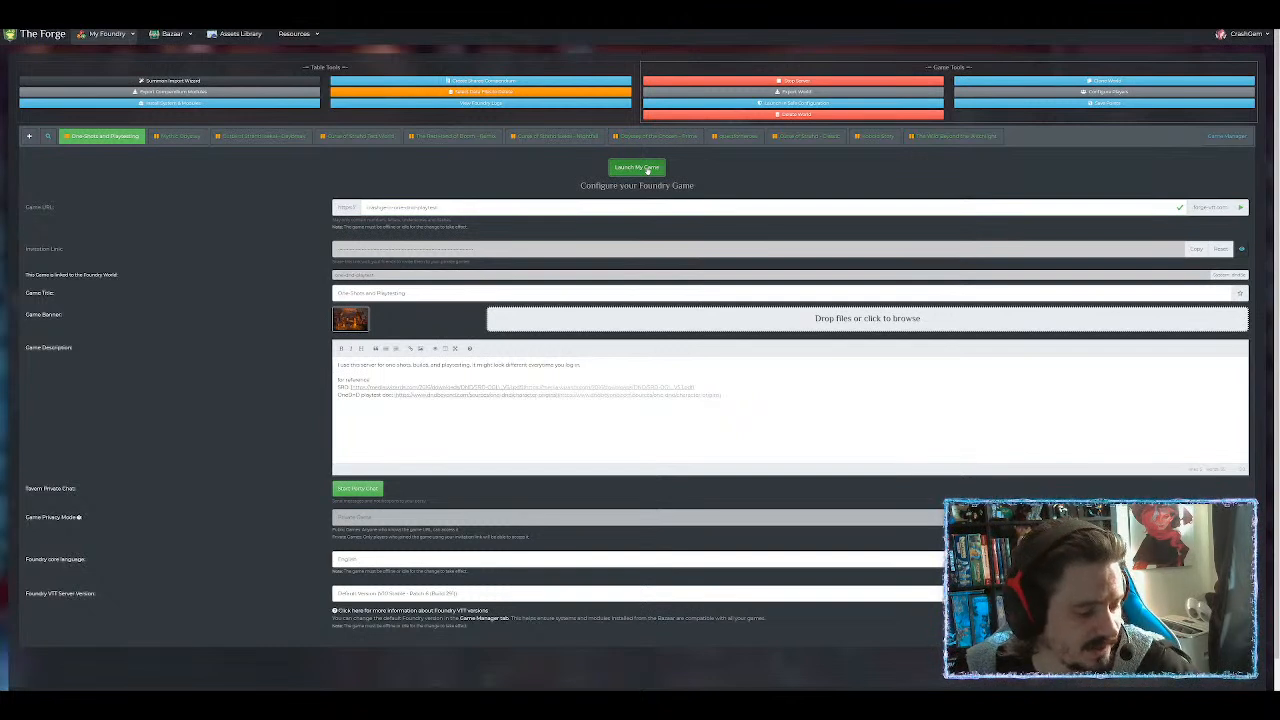
pyautogui.click(647, 168)
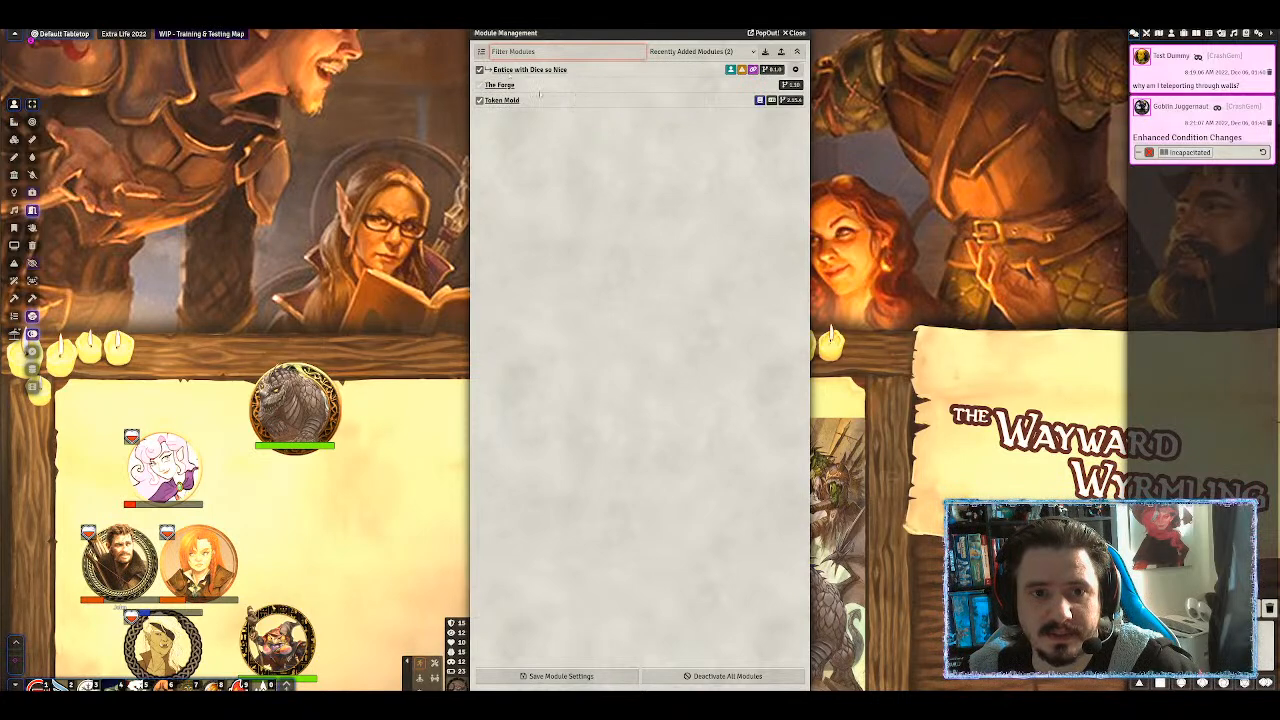
# Save the module settings with Token Mold enabled, then zoom the page out.
pyautogui.click(578, 677)
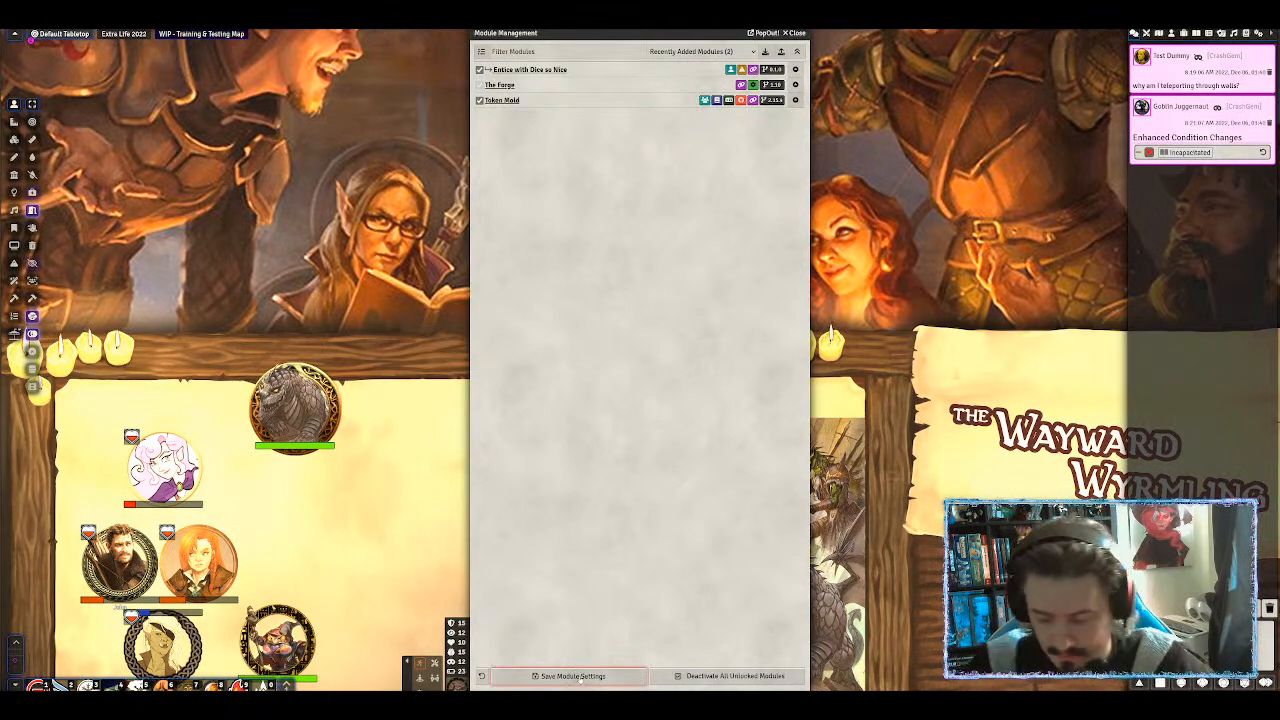
pyautogui.hotkey('ctrl', '-')
pyautogui.hotkey('ctrl', '-')
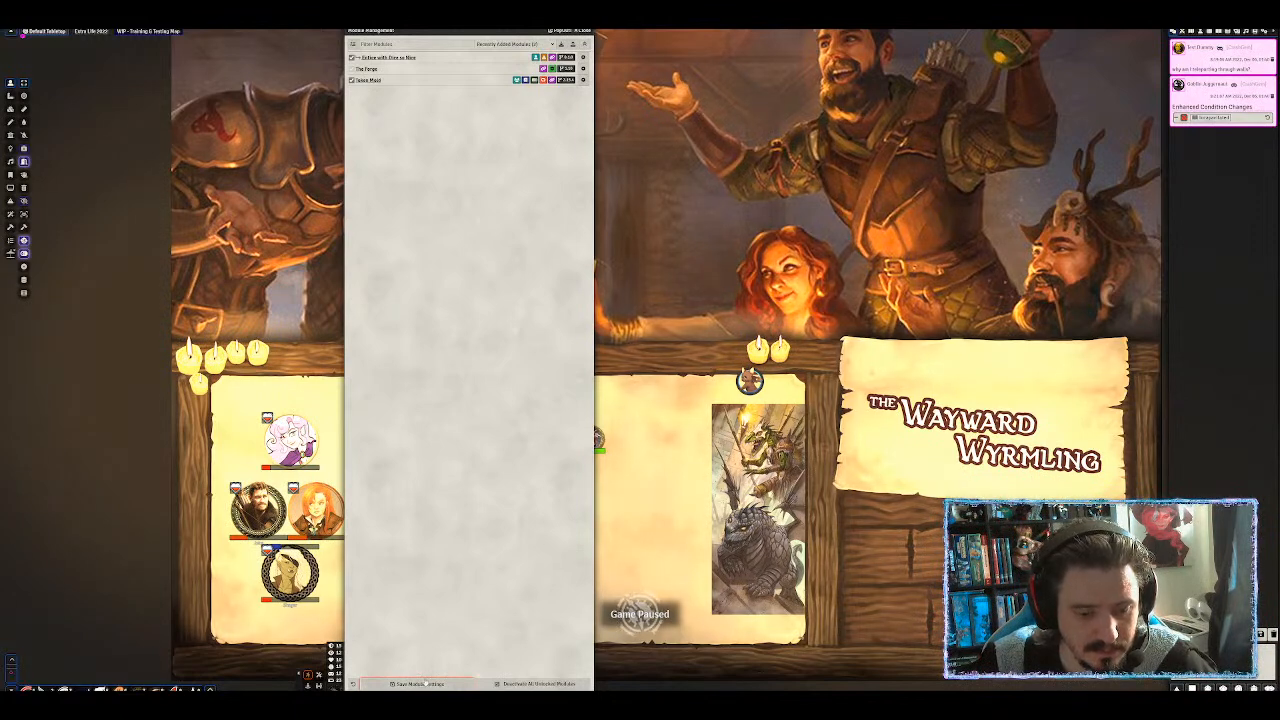
# Move the module list aside, zoom the page out further, and close the list.
pyautogui.moveTo(427, 31); pyautogui.dragTo(789, 31)
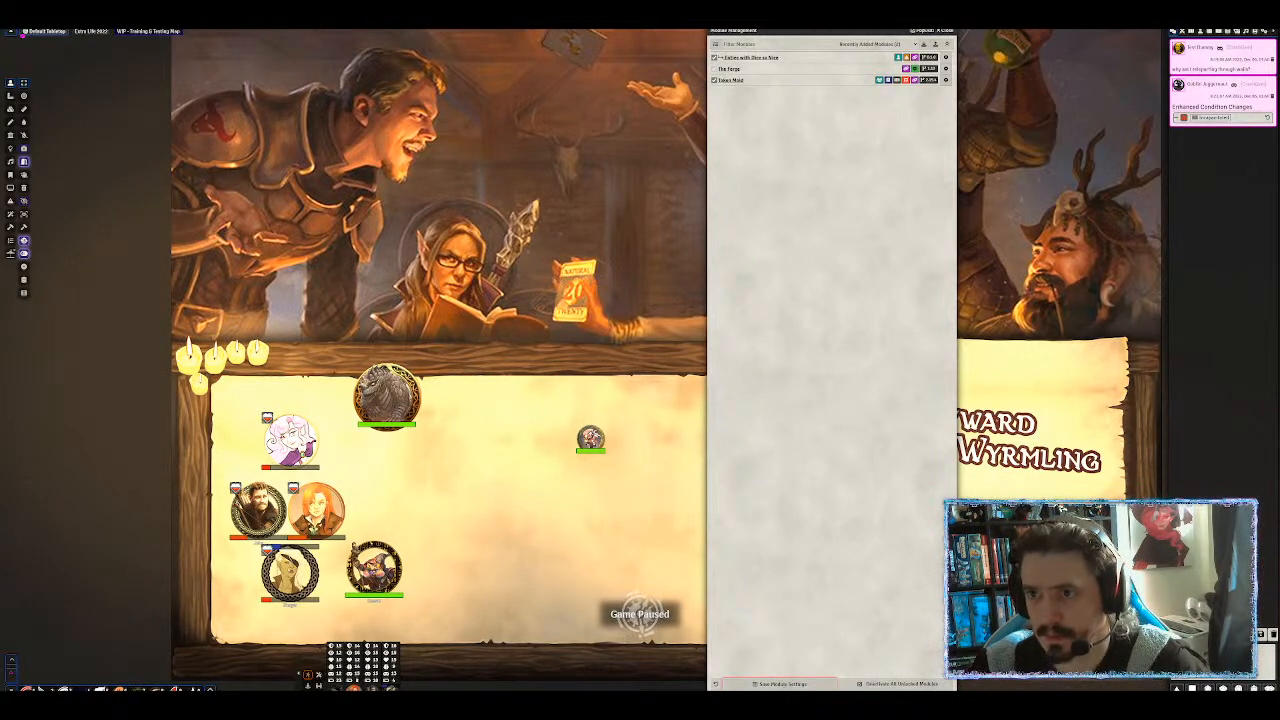
pyautogui.scroll(-1, 546, 294)
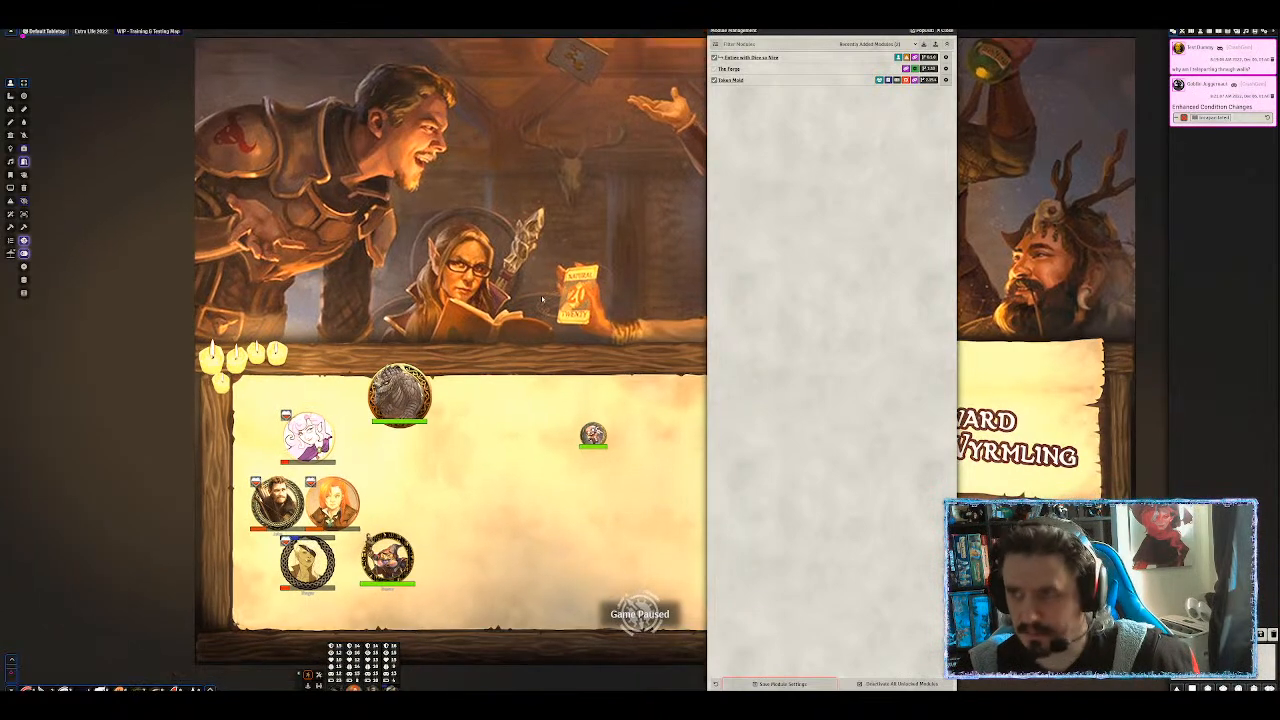
pyautogui.hotkey('ctrl', '-')
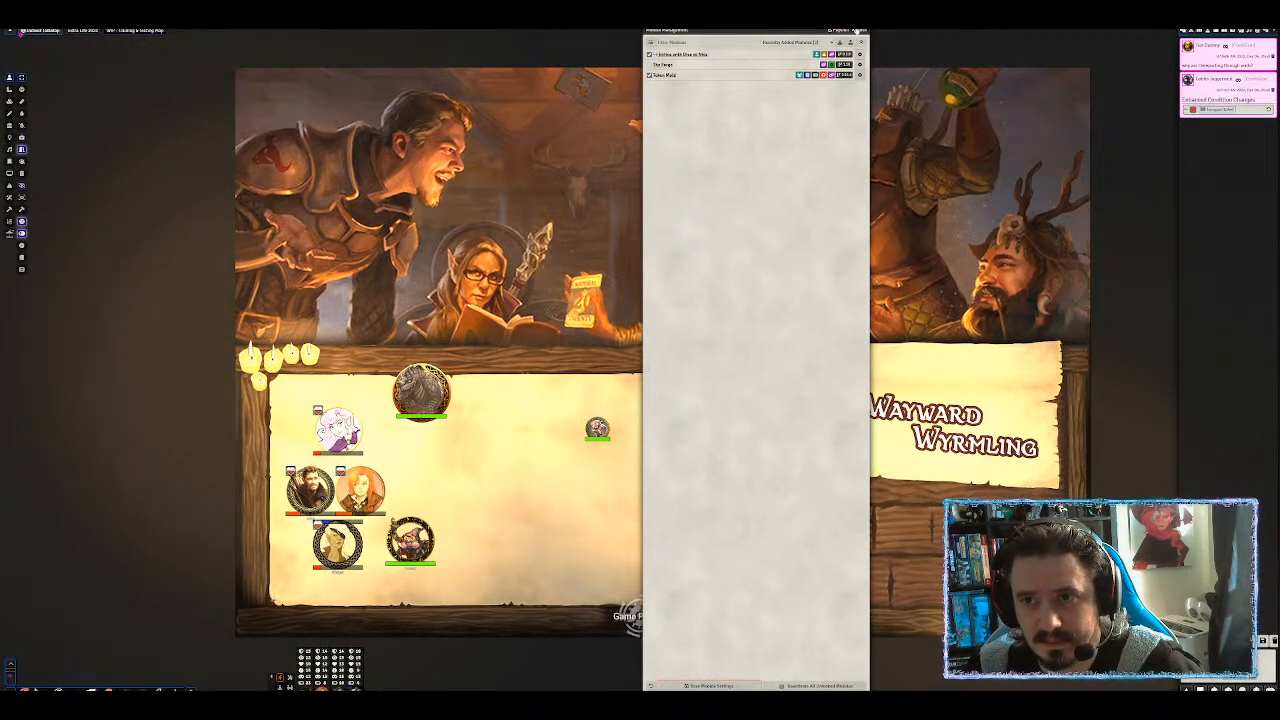
pyautogui.click(857, 31)
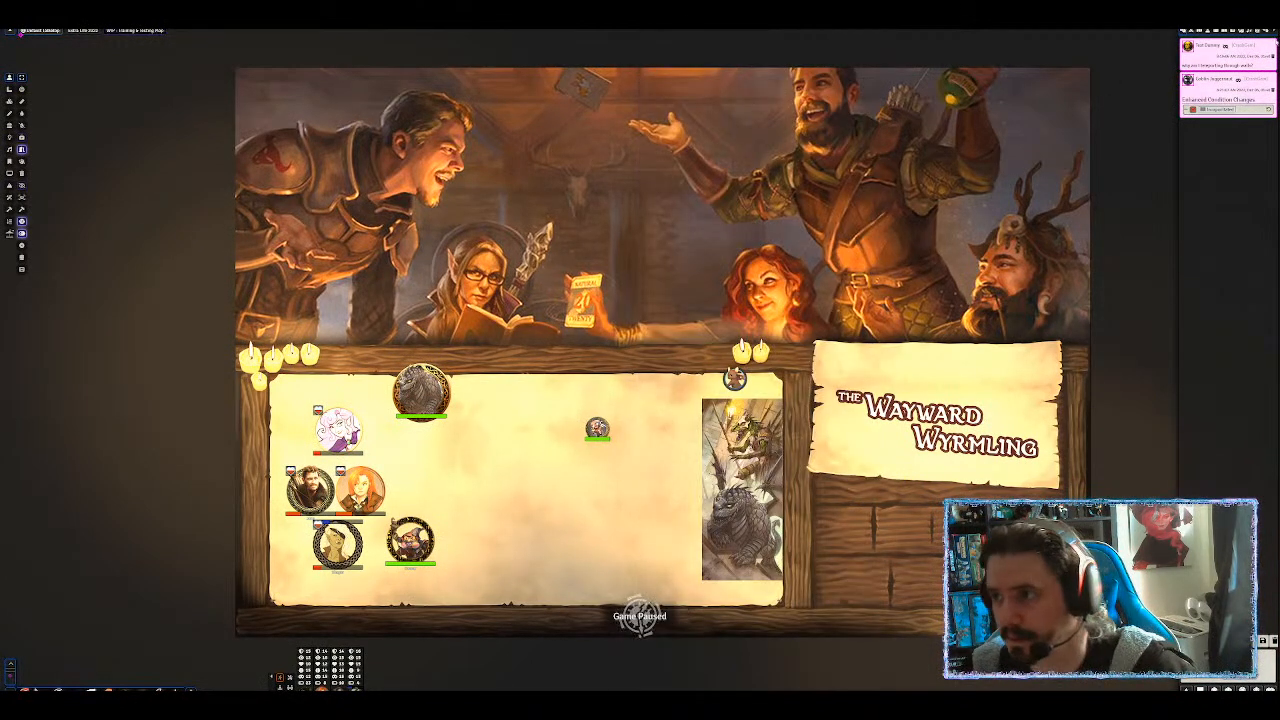
# Reopen Manage Modules, filter by 'to', save the module settings, and return to Actors.
pyautogui.click(1268, 31)
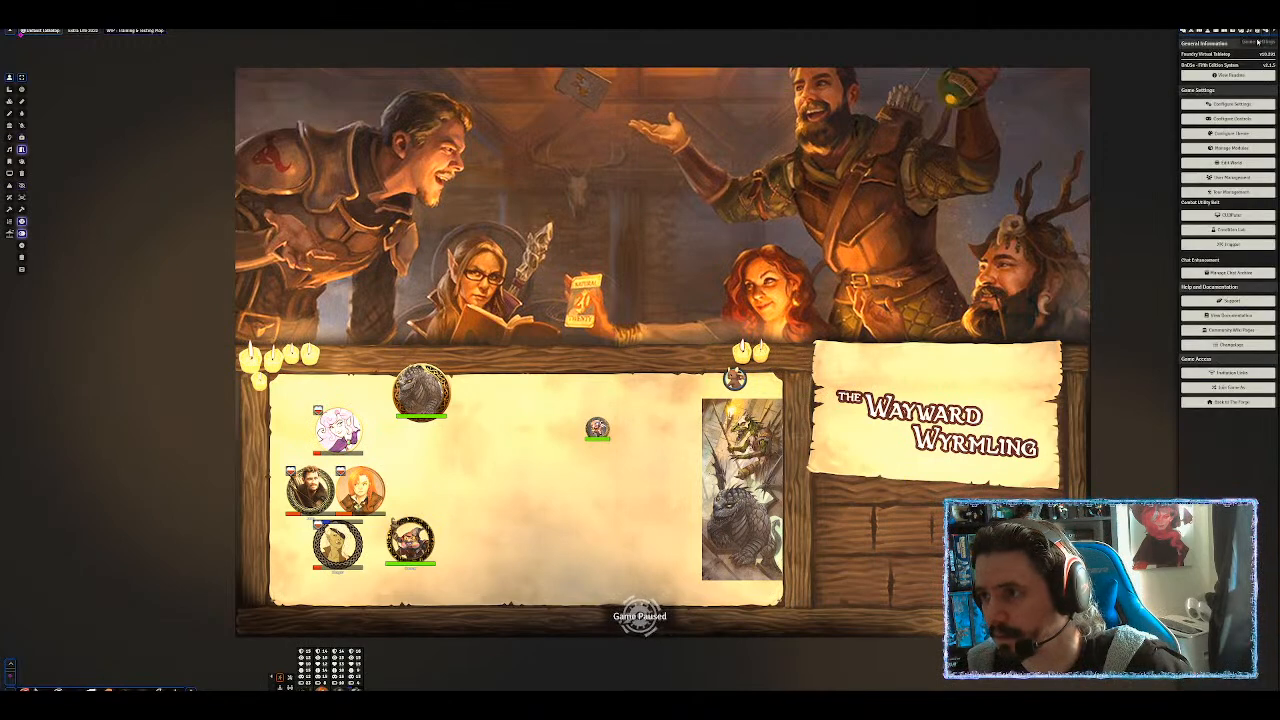
pyautogui.click(1240, 148)
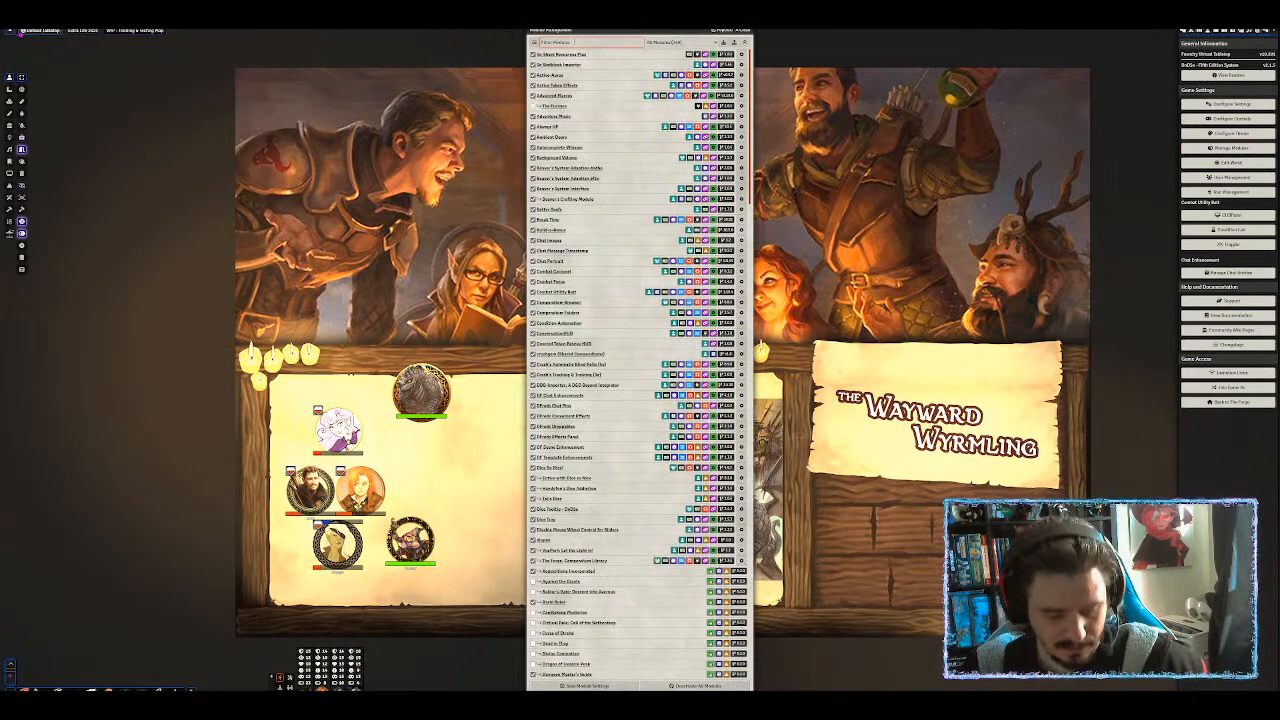
pyautogui.write('token')
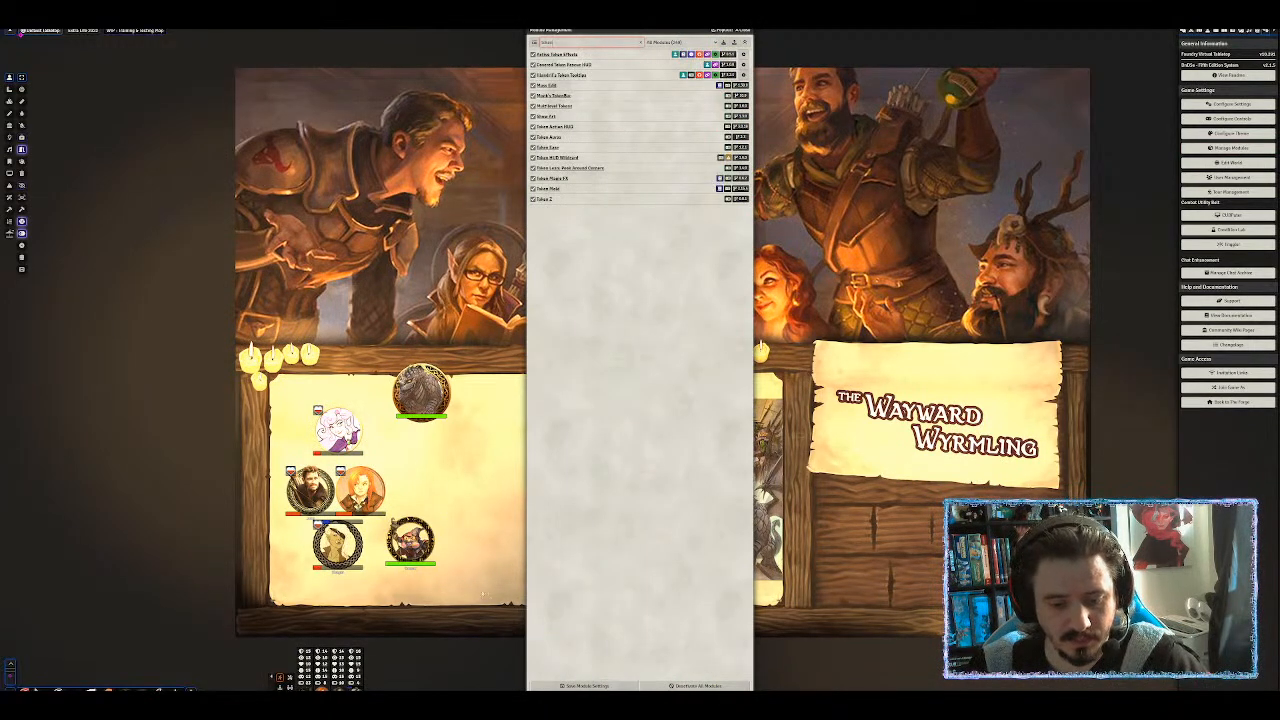
pyautogui.click(590, 686)
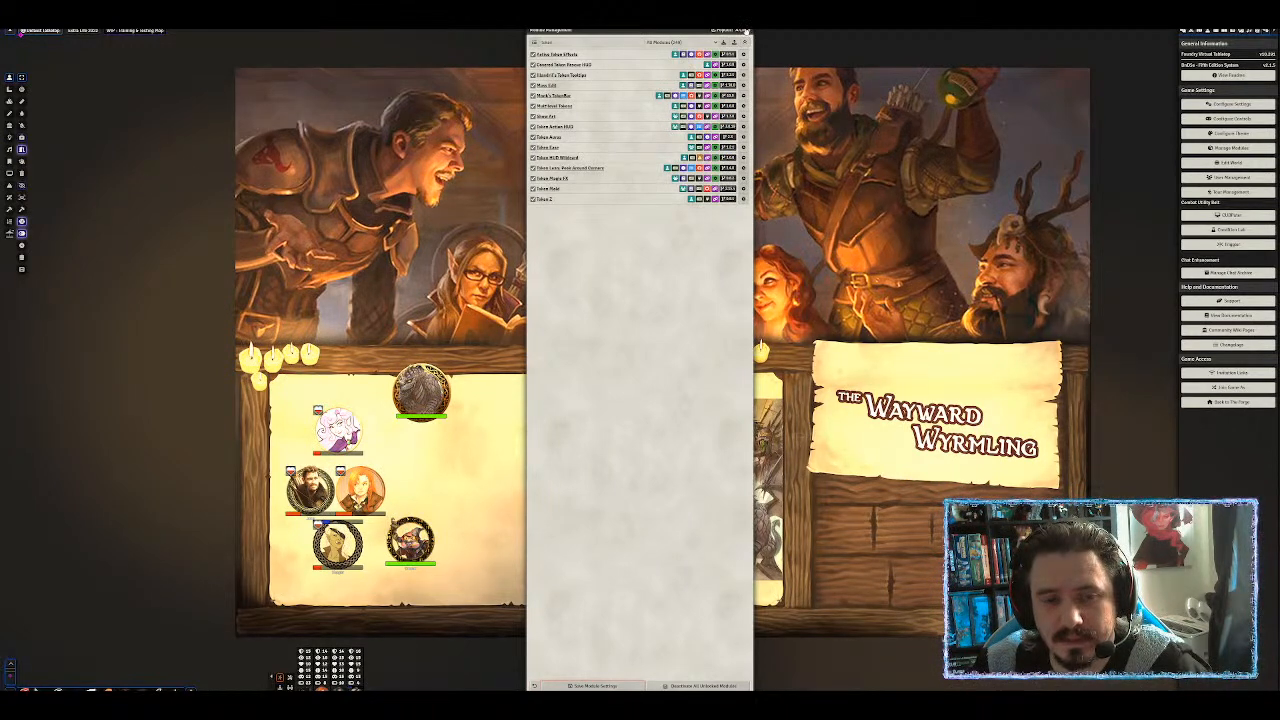
pyautogui.click(745, 31)
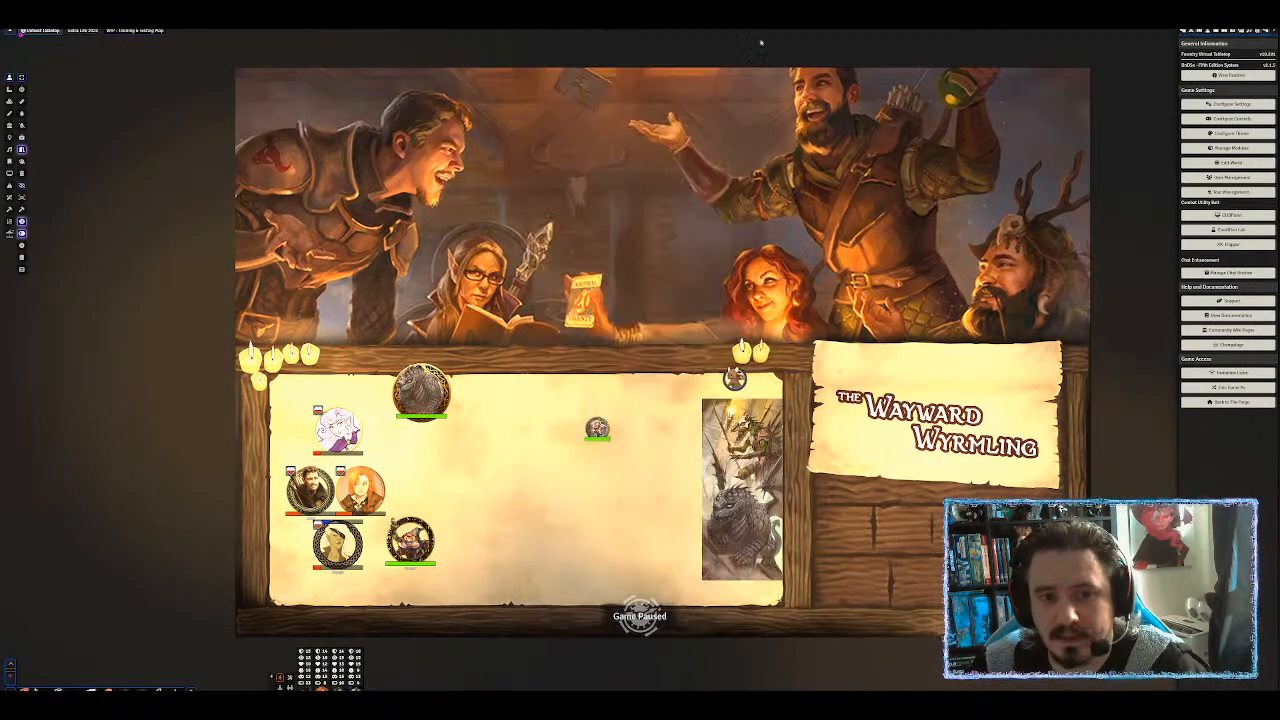
pyautogui.click(1214, 38)
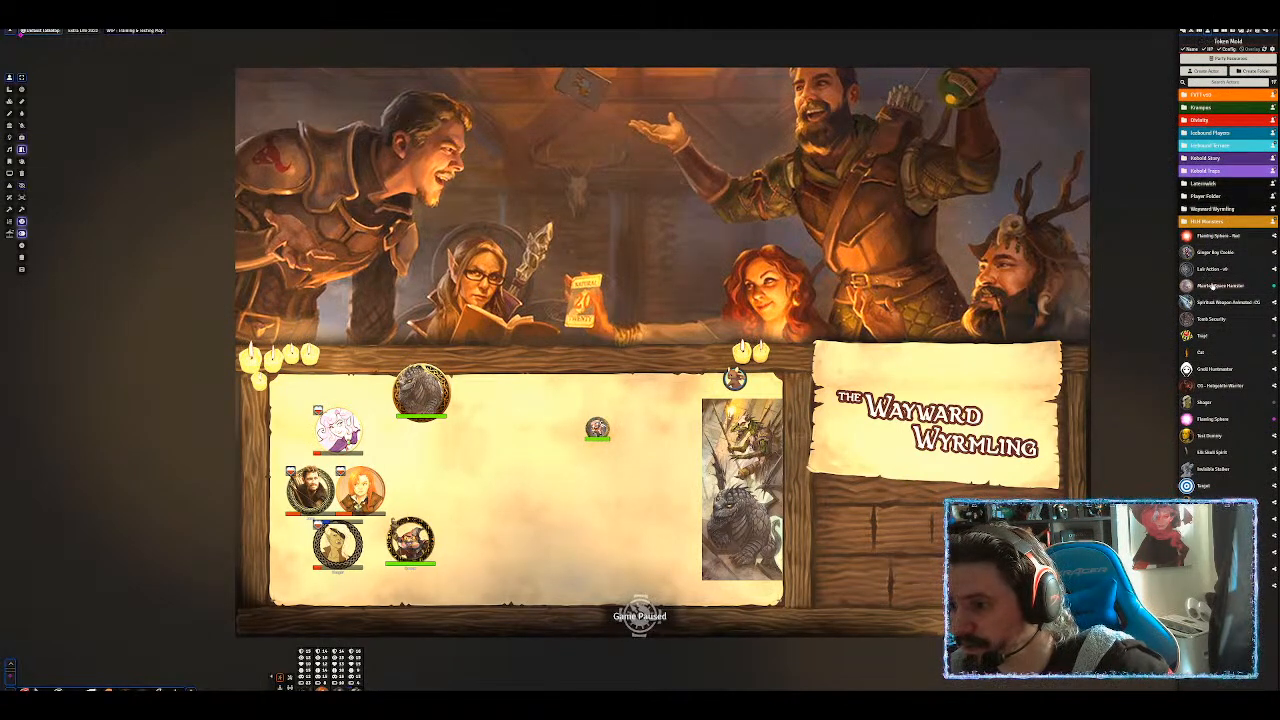
# Place and select another Ginger Boy Cookie token, then bring up Token Mold's settings.
pyautogui.moveTo(1214, 254); pyautogui.dragTo(659, 441)
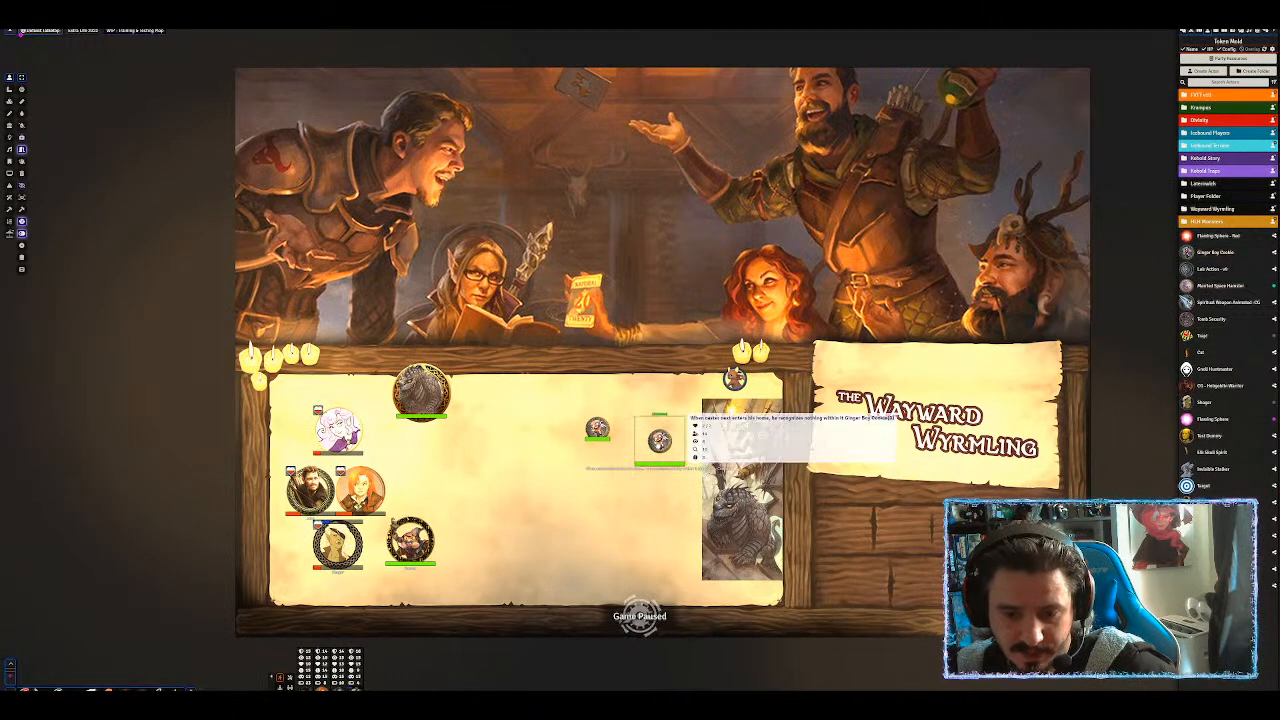
pyautogui.click(660, 442)
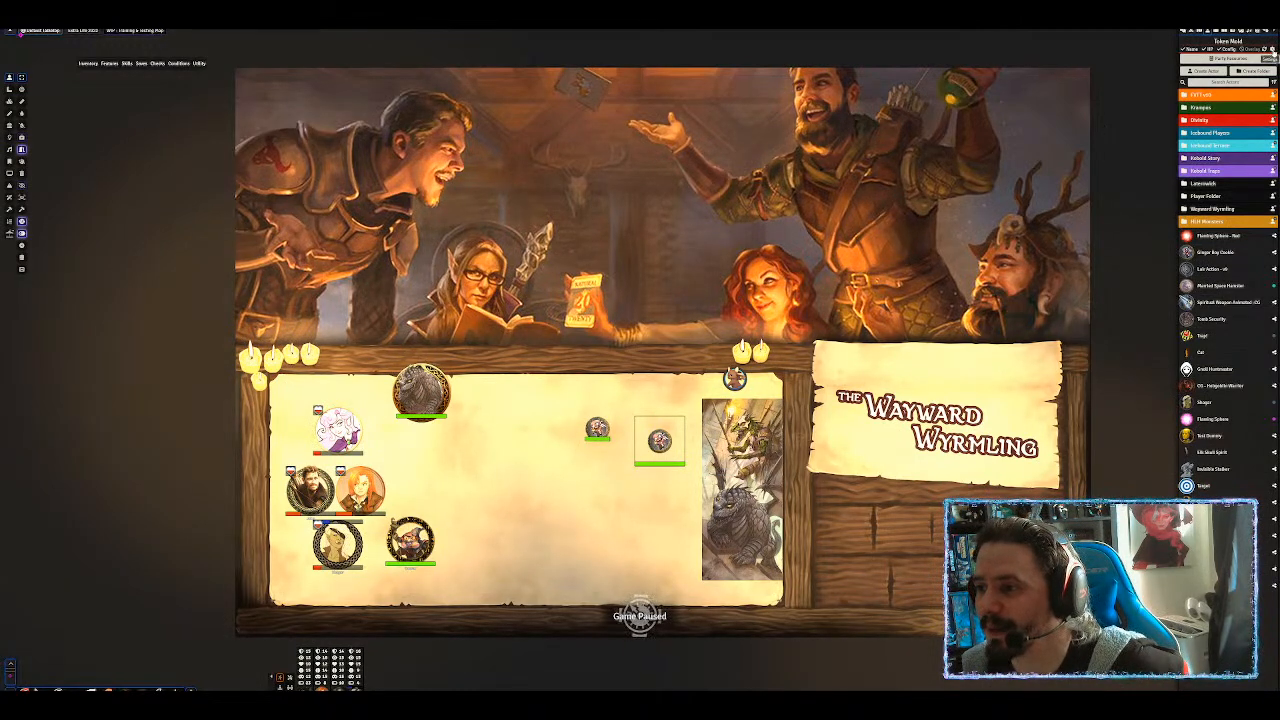
pyautogui.click(1272, 49)
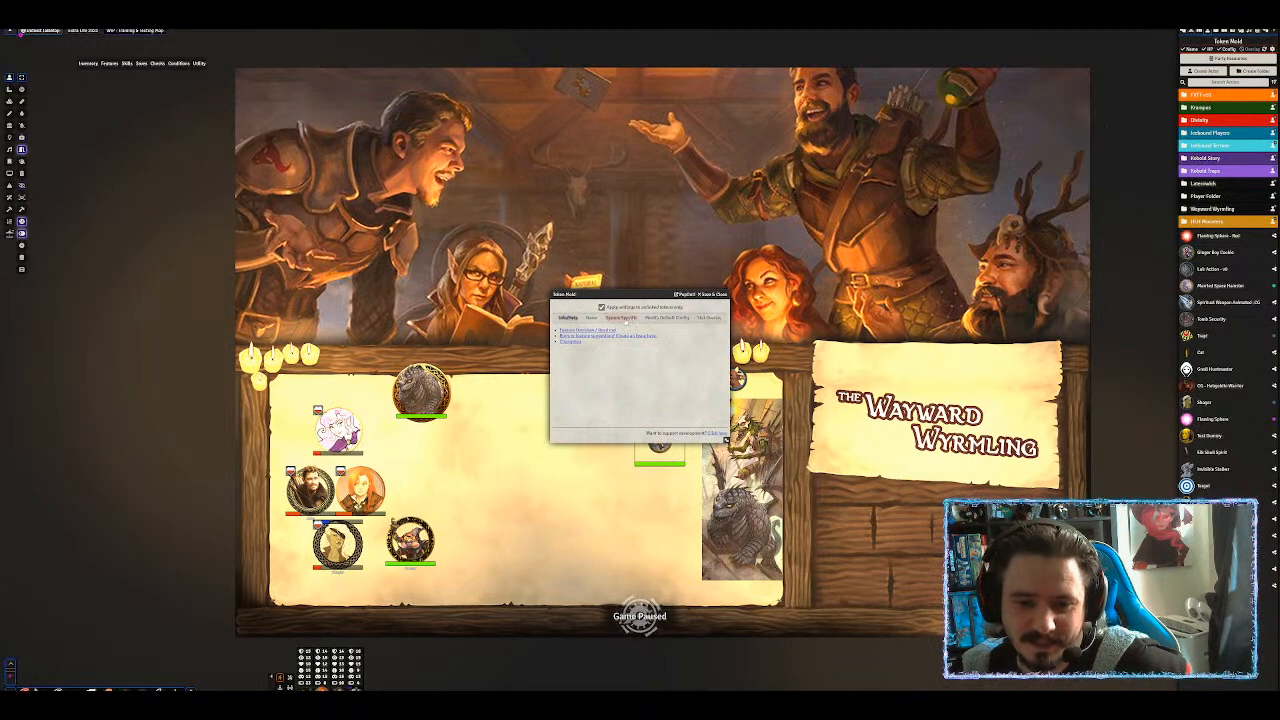
# Browse Token Mold's Name, System, Config, HUD Overlay and Scaling tabs, ending on Name.
pyautogui.click(591, 318)
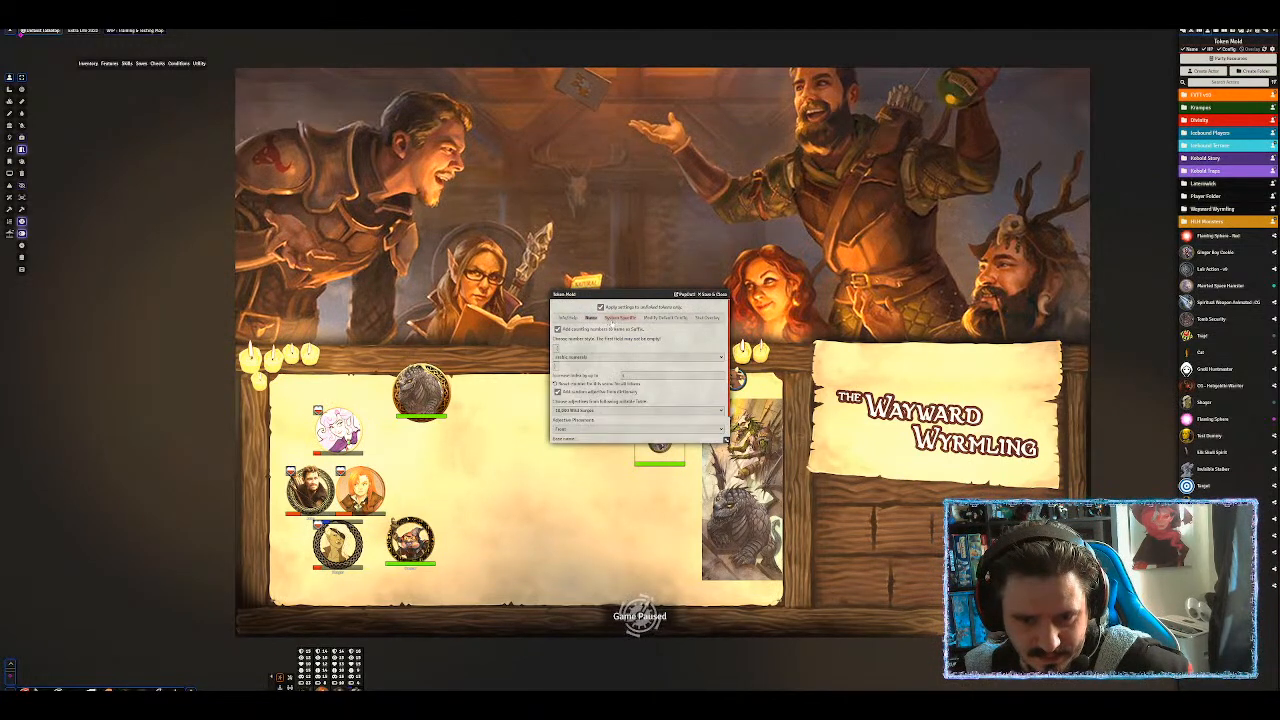
pyautogui.click(620, 318)
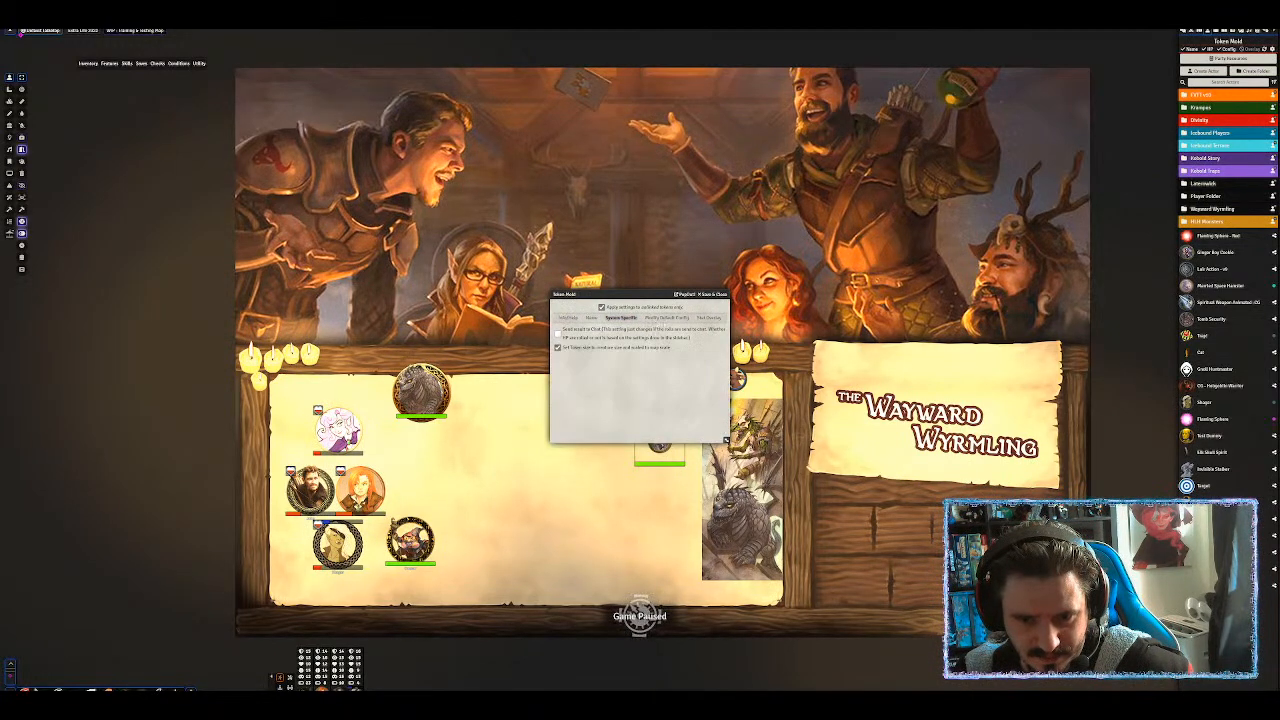
pyautogui.click(667, 318)
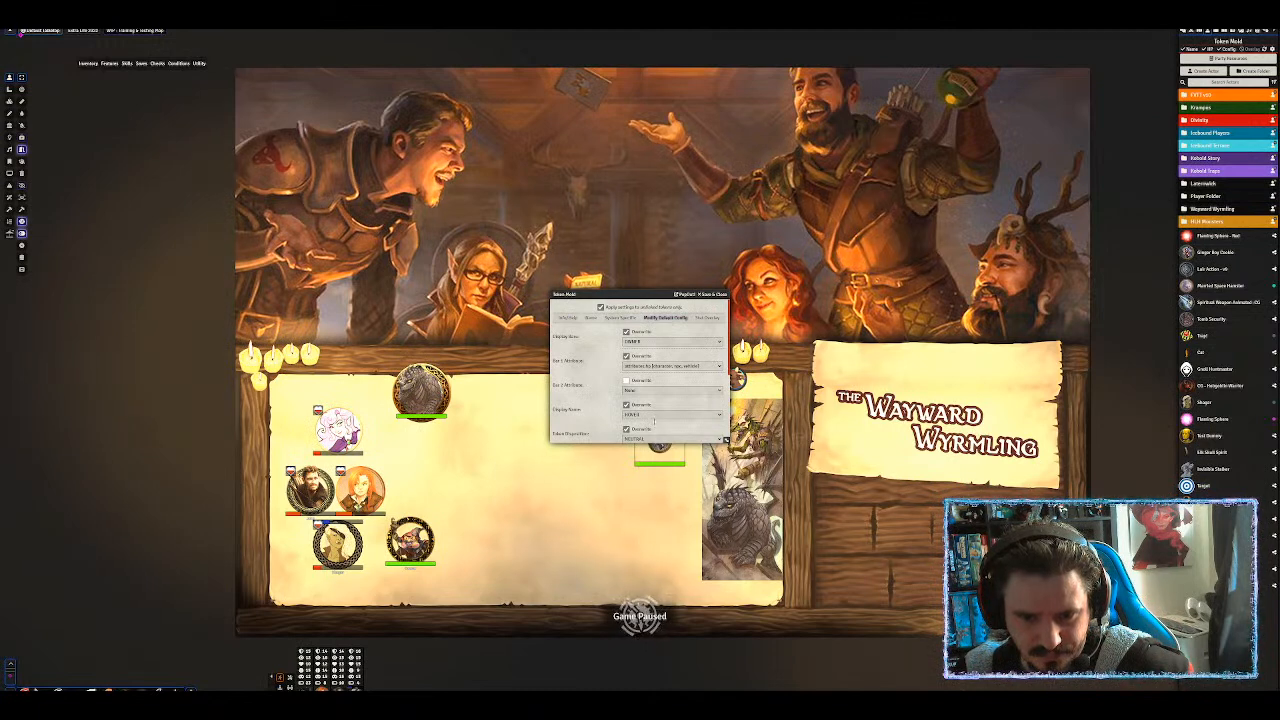
pyautogui.scroll(-5, 654, 421)
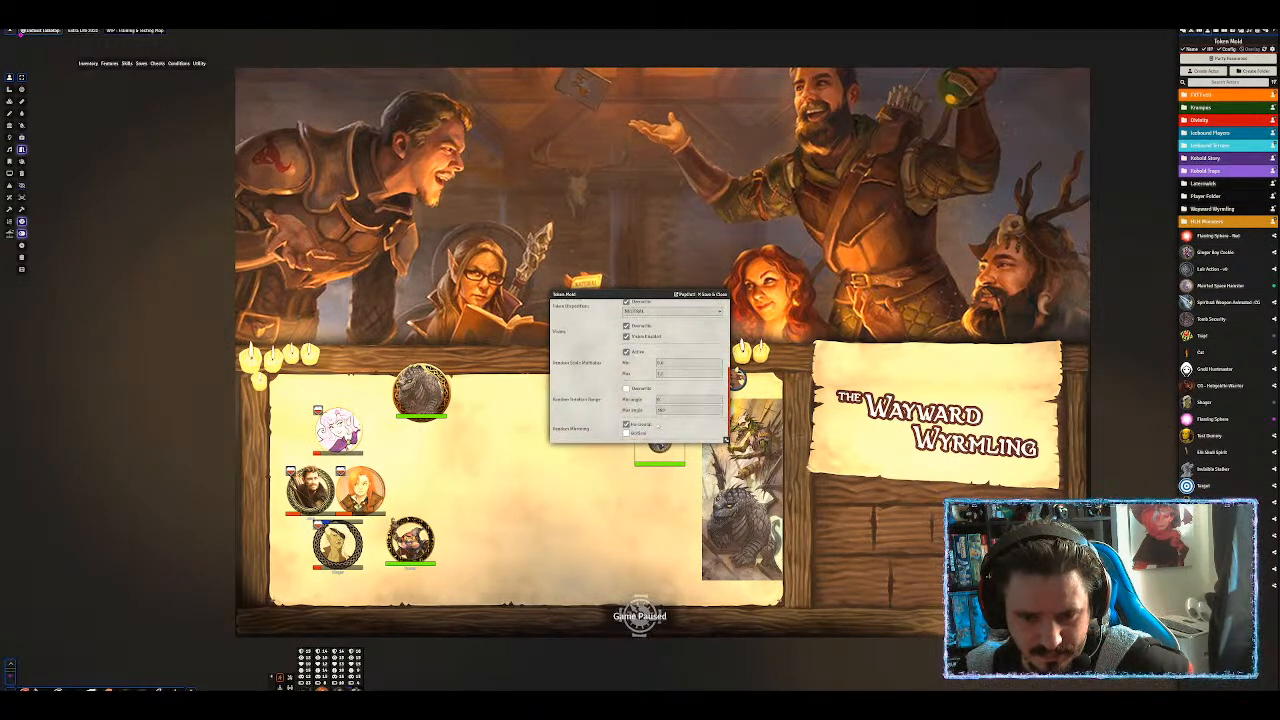
pyautogui.scroll(5, 658, 426)
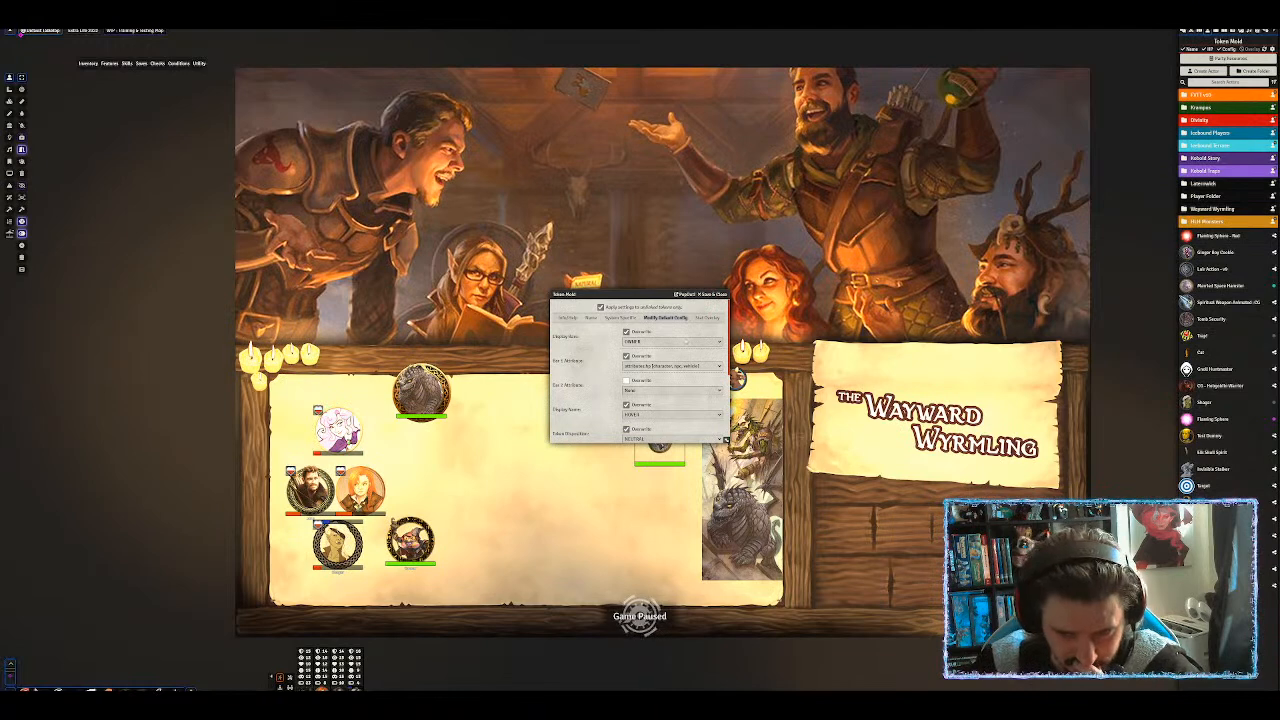
pyautogui.click(708, 318)
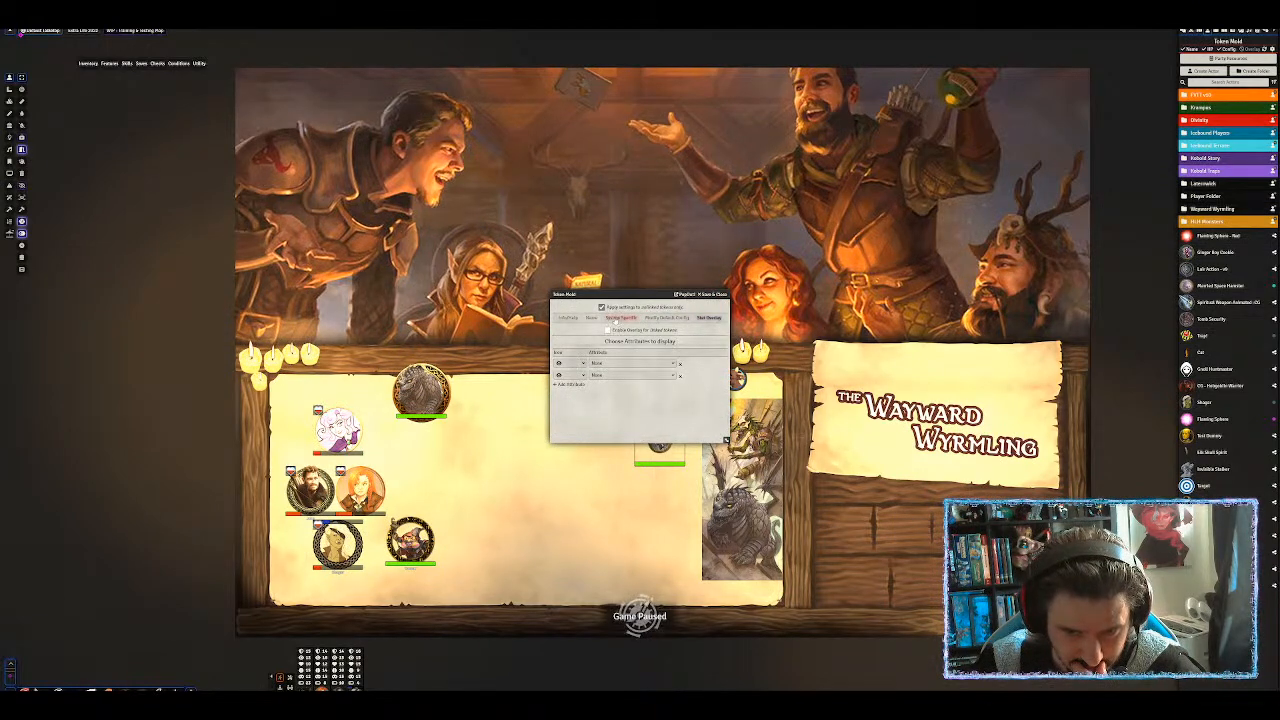
pyautogui.click(620, 318)
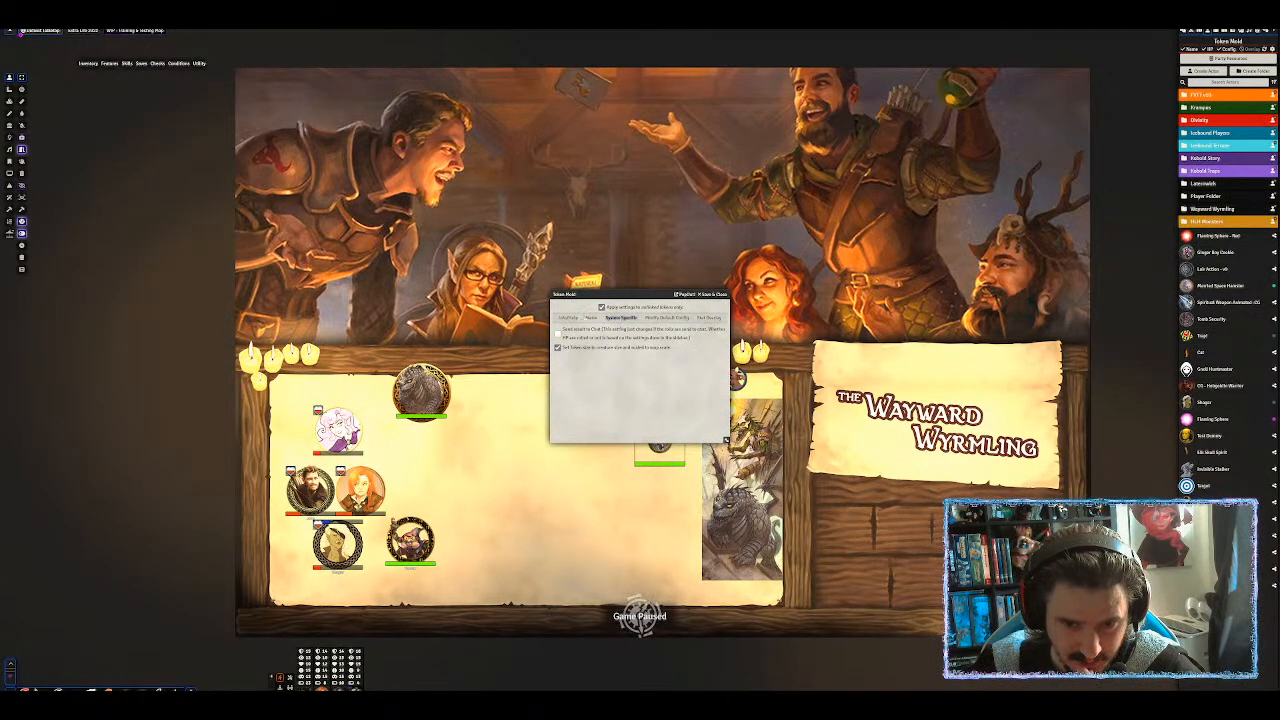
pyautogui.click(590, 318)
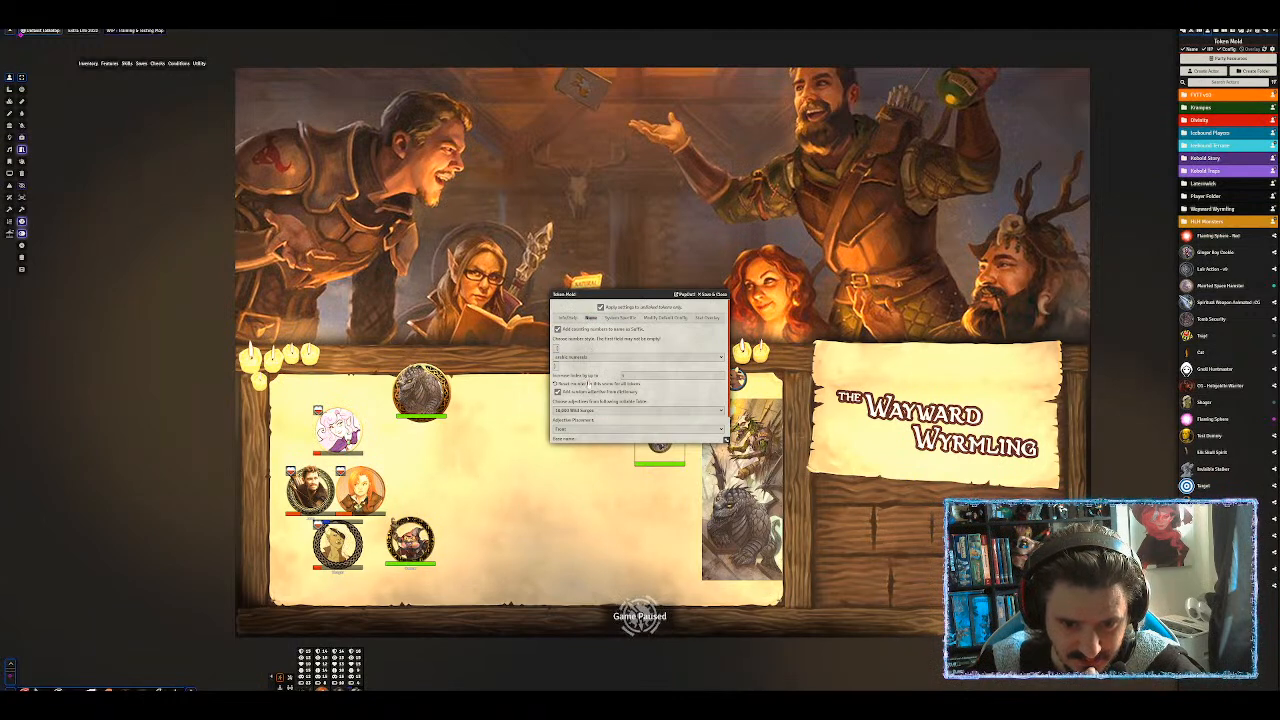
# Set the adjective table to 'English – smaller but community curated set of 700', after trying Français.
pyautogui.scroll(-1, 588, 384)
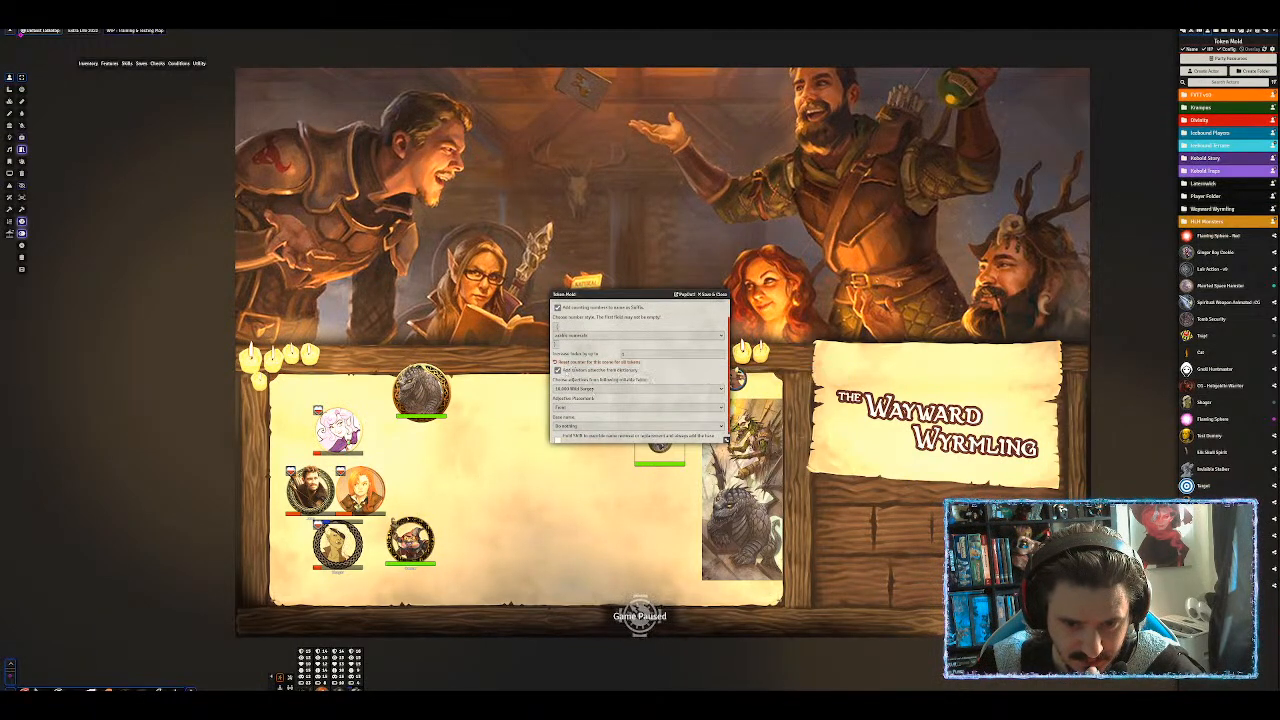
pyautogui.click(600, 388)
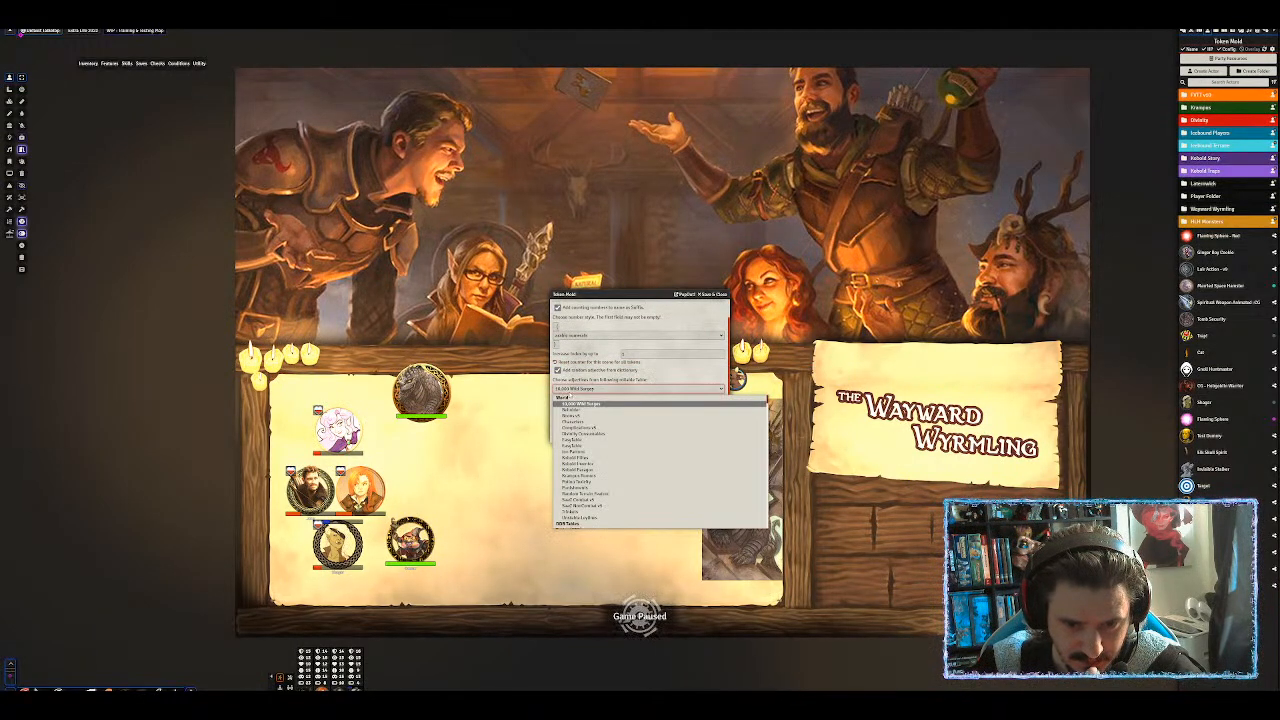
pyautogui.scroll(-10, 590, 460)
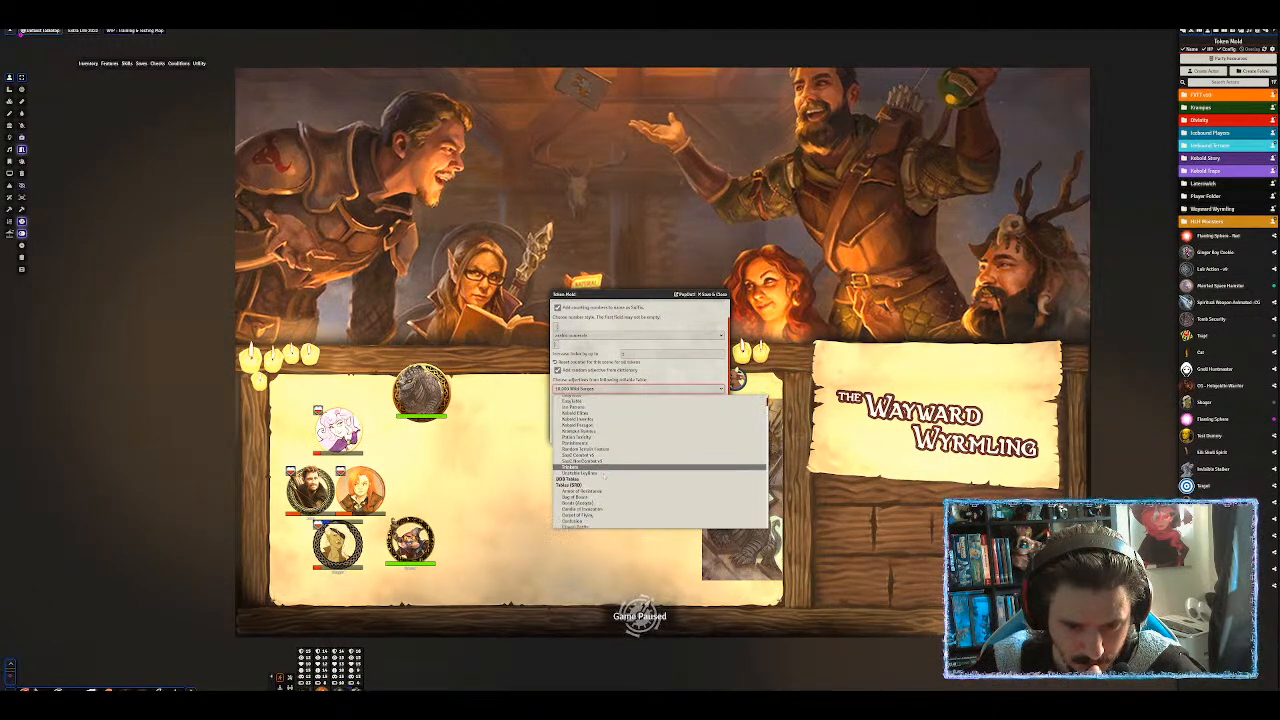
pyautogui.scroll(-10, 610, 478)
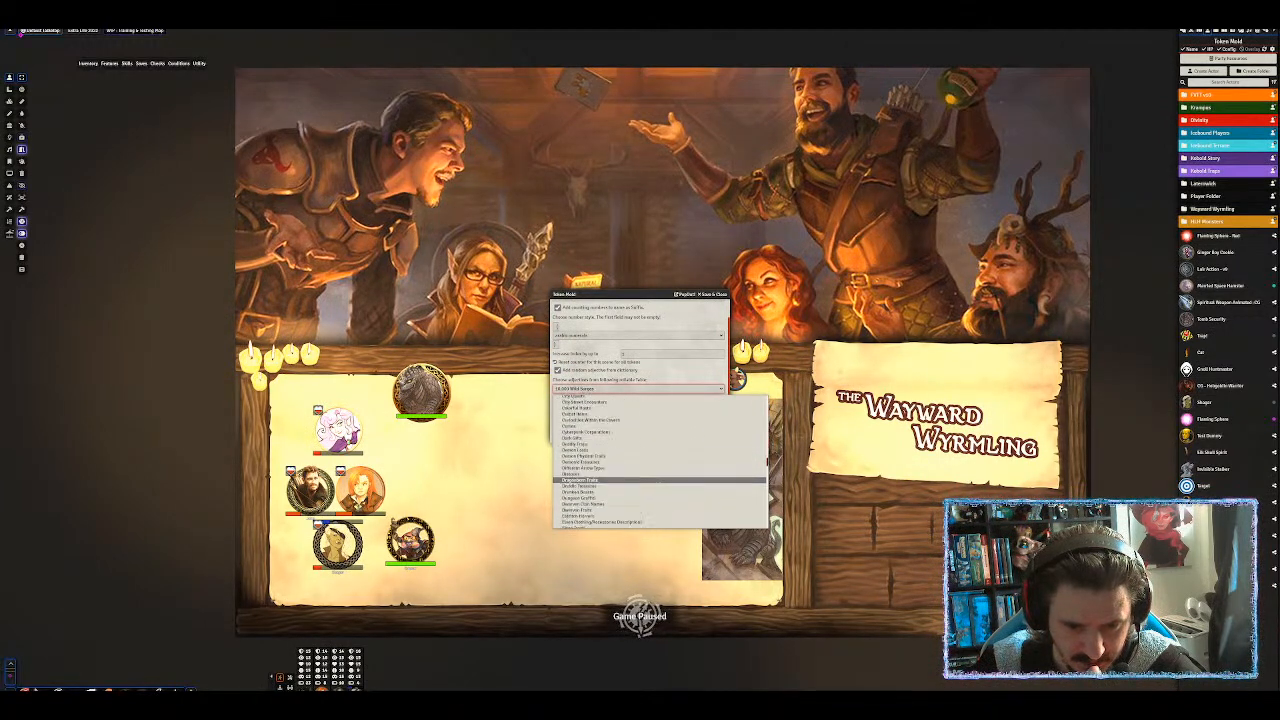
pyautogui.scroll(-10, 612, 506)
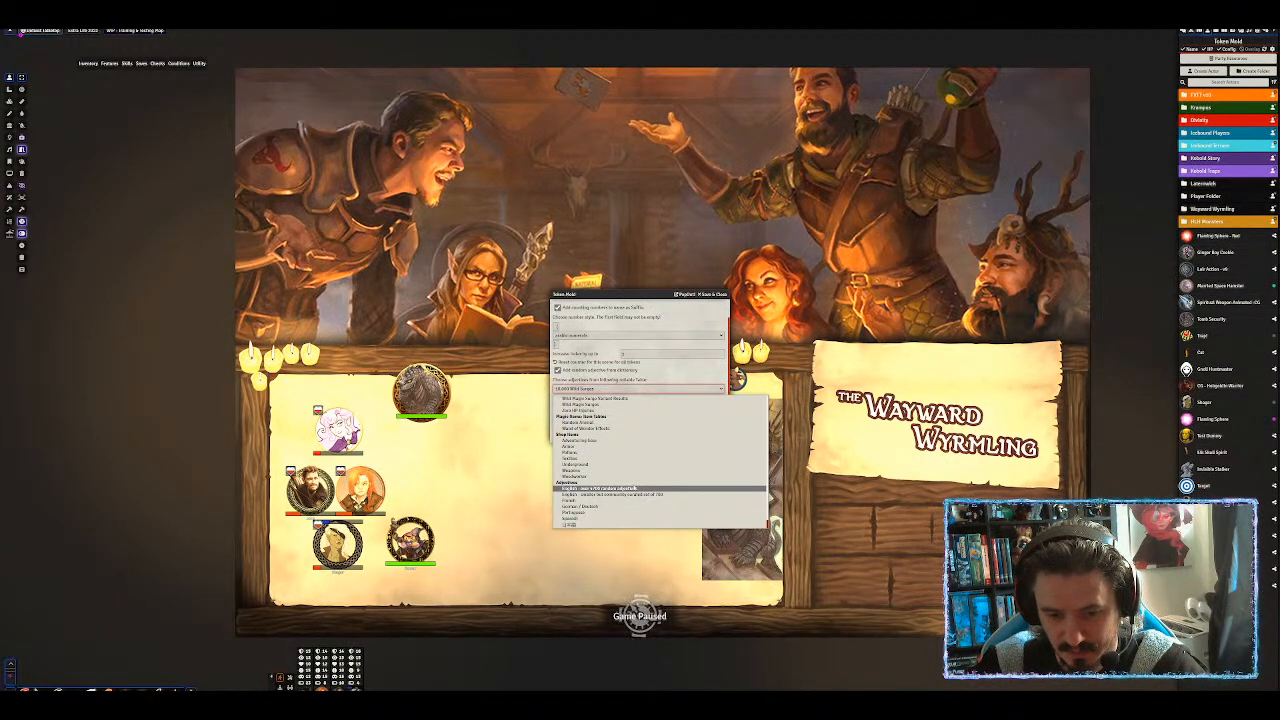
pyautogui.click(623, 499)
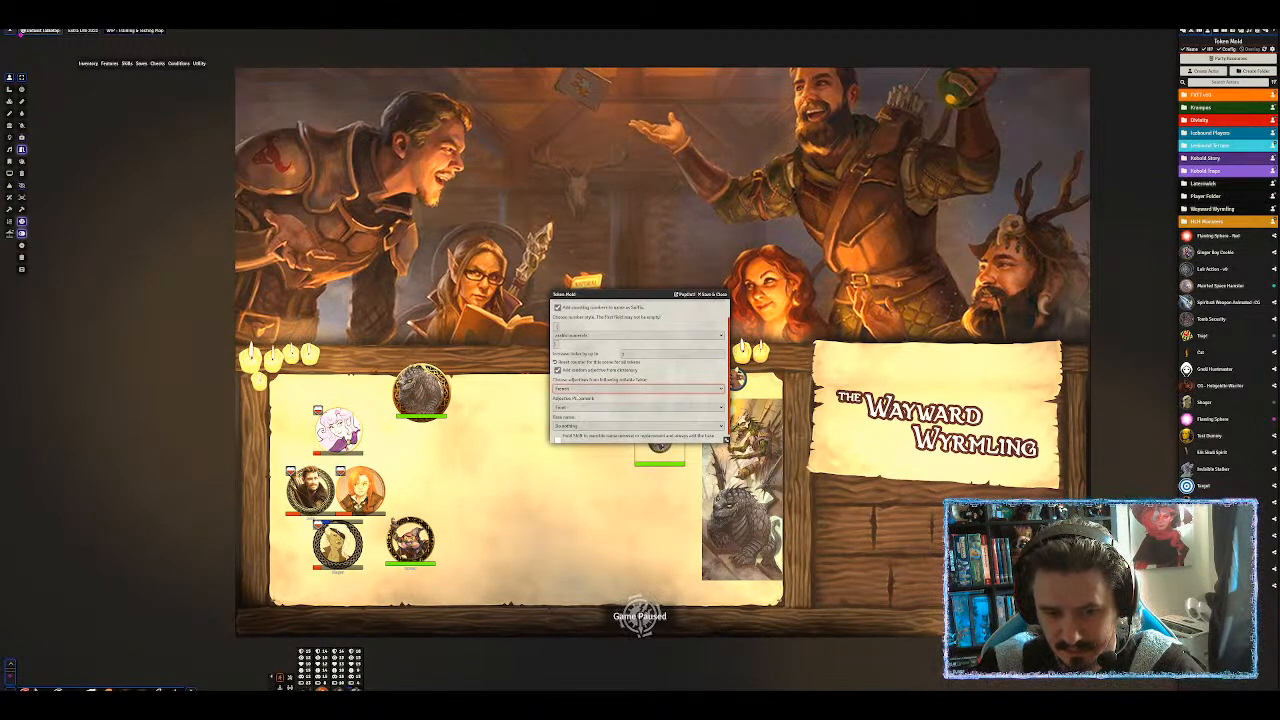
pyautogui.click(577, 389)
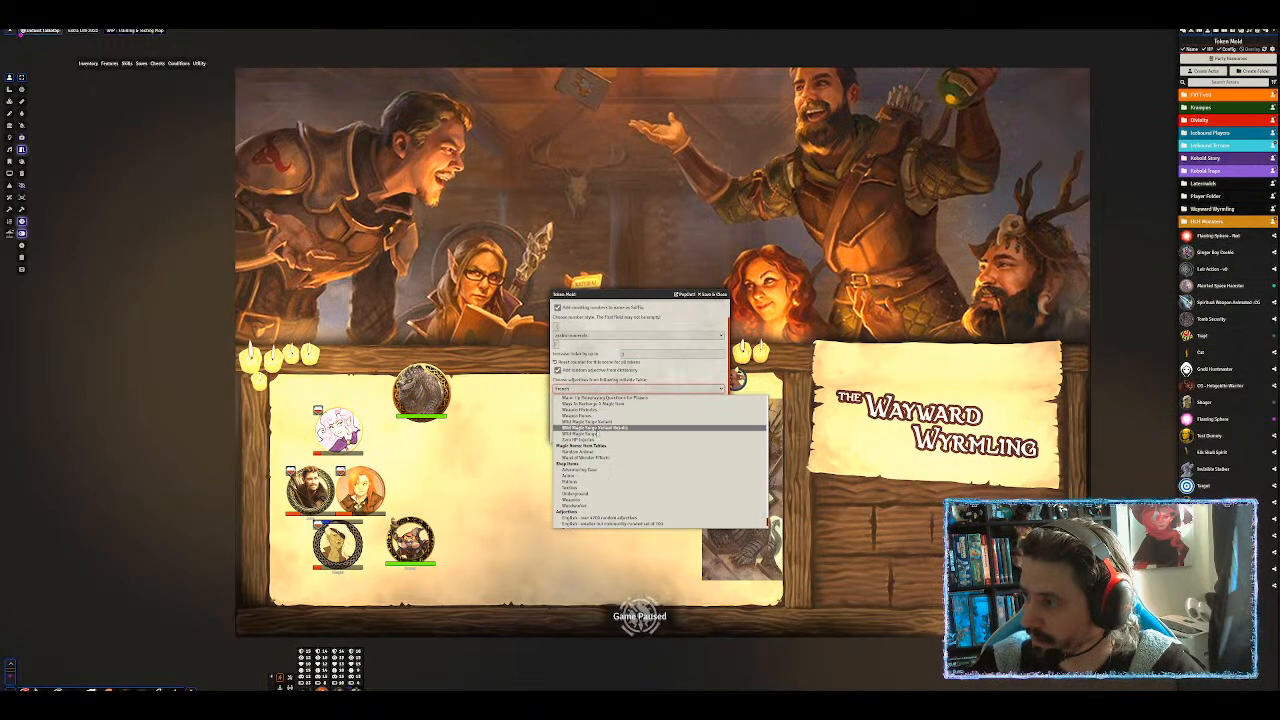
pyautogui.scroll(-2, 607, 459)
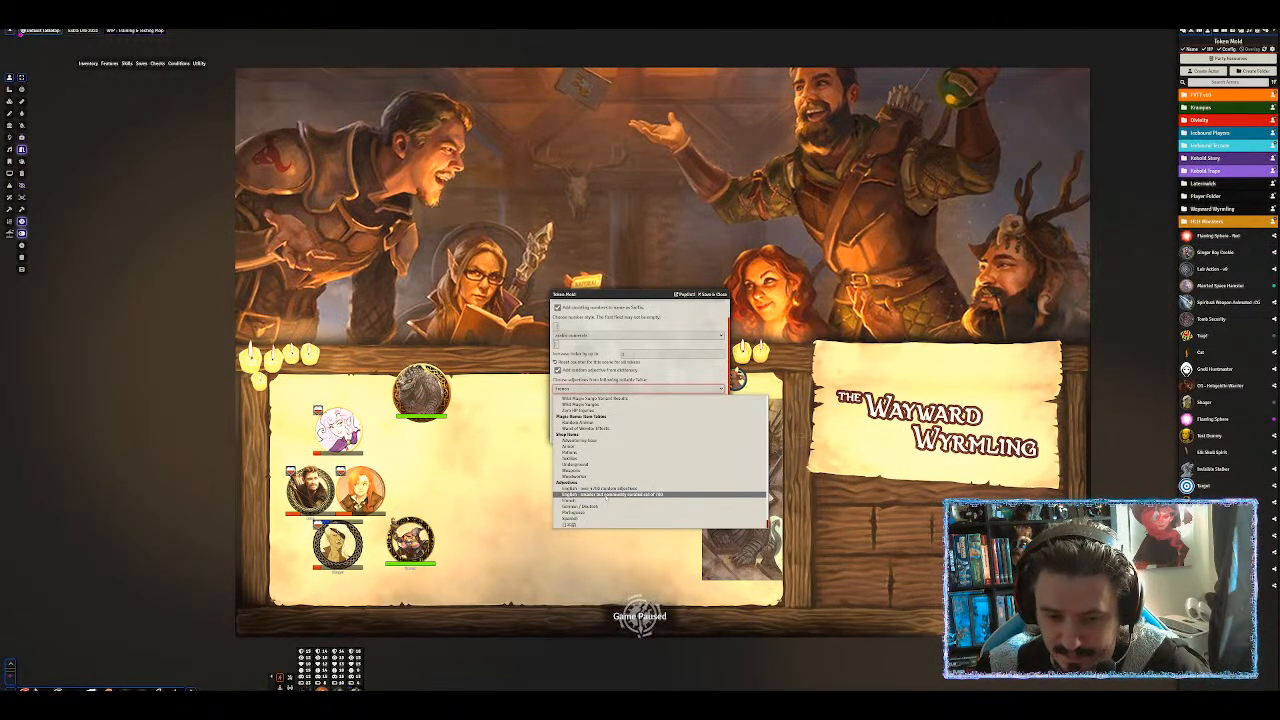
pyautogui.click(606, 495)
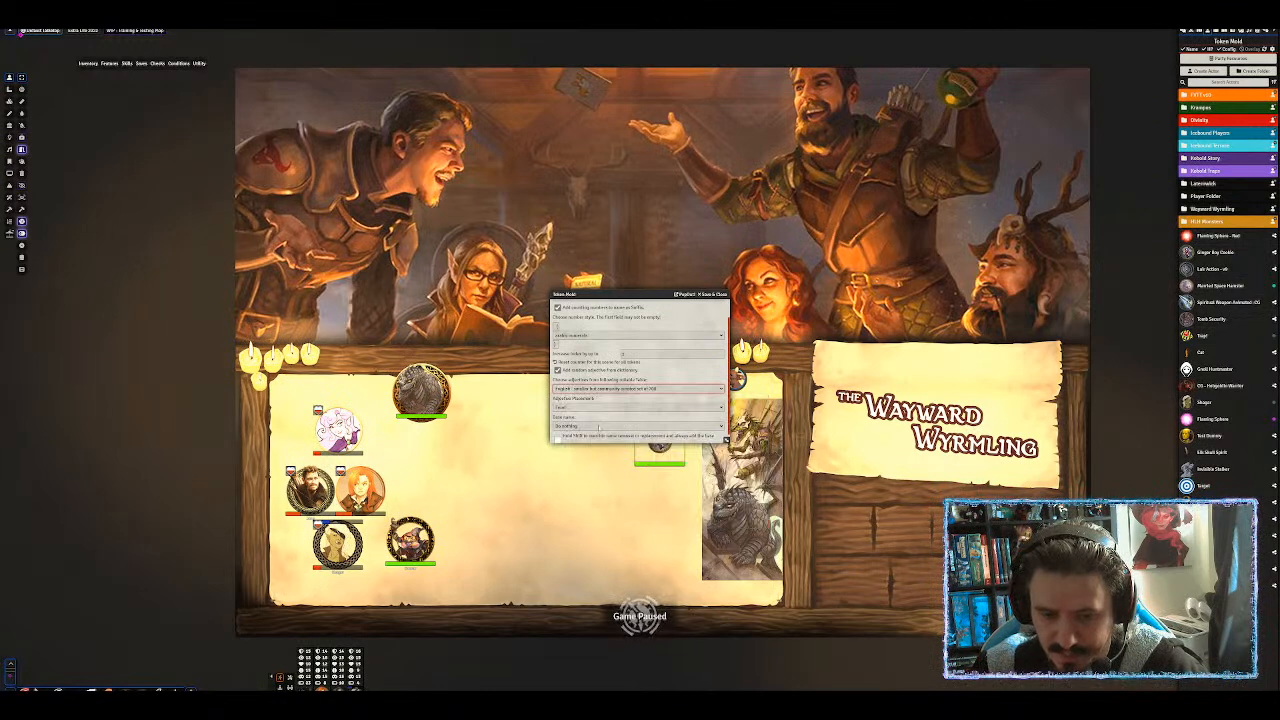
# Save and close the naming settings, then place a new Ginger Boy Cookie token.
pyautogui.scroll(-1, 599, 426)
pyautogui.click(606, 436)
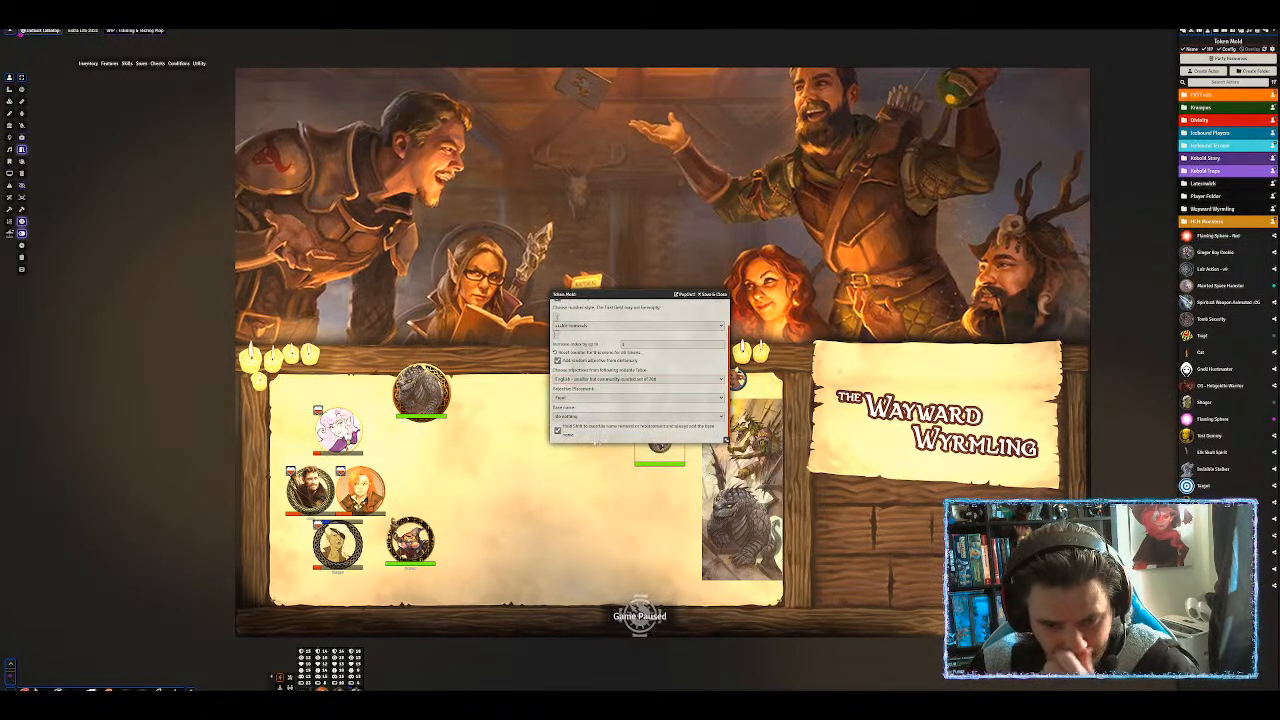
pyautogui.click(571, 434)
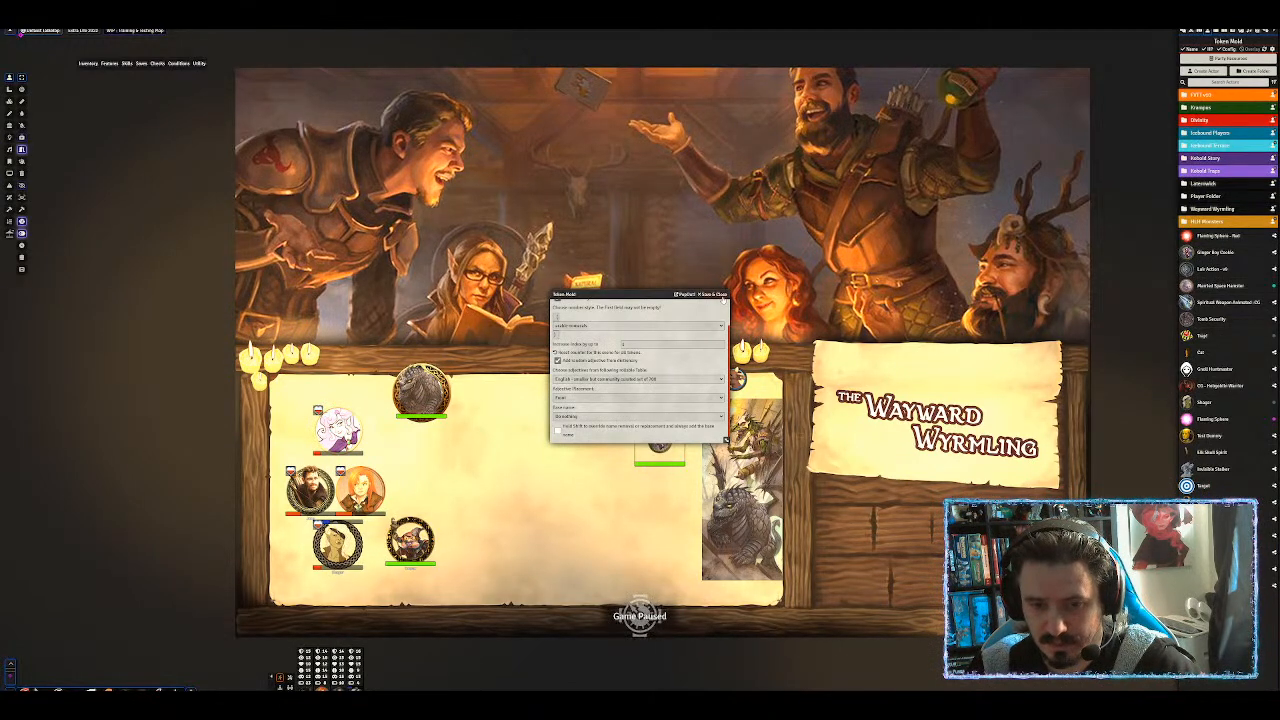
pyautogui.click(722, 296)
pyautogui.moveTo(1218, 253); pyautogui.dragTo(552, 396)
# Drag another Ginger Boy Cookie token onto the scene, getting a random adjective name.
pyautogui.scroll(10, 552, 396)
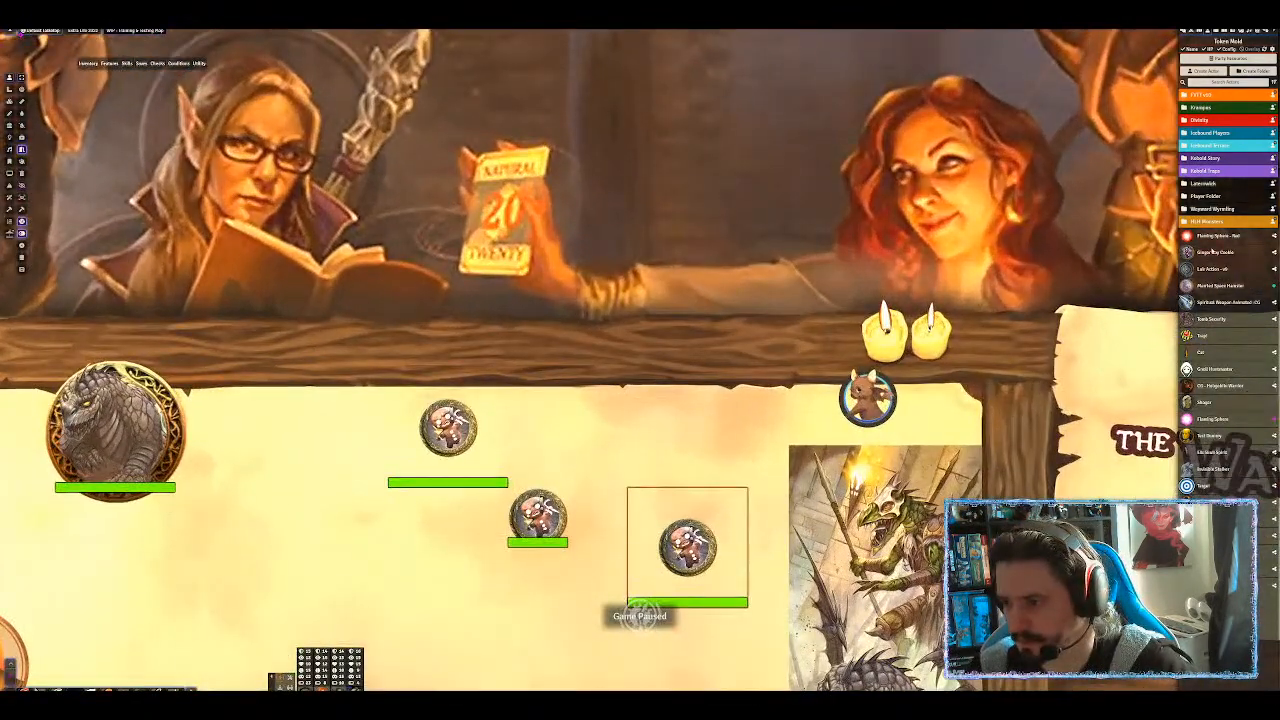
pyautogui.moveTo(1218, 253); pyautogui.dragTo(651, 390)
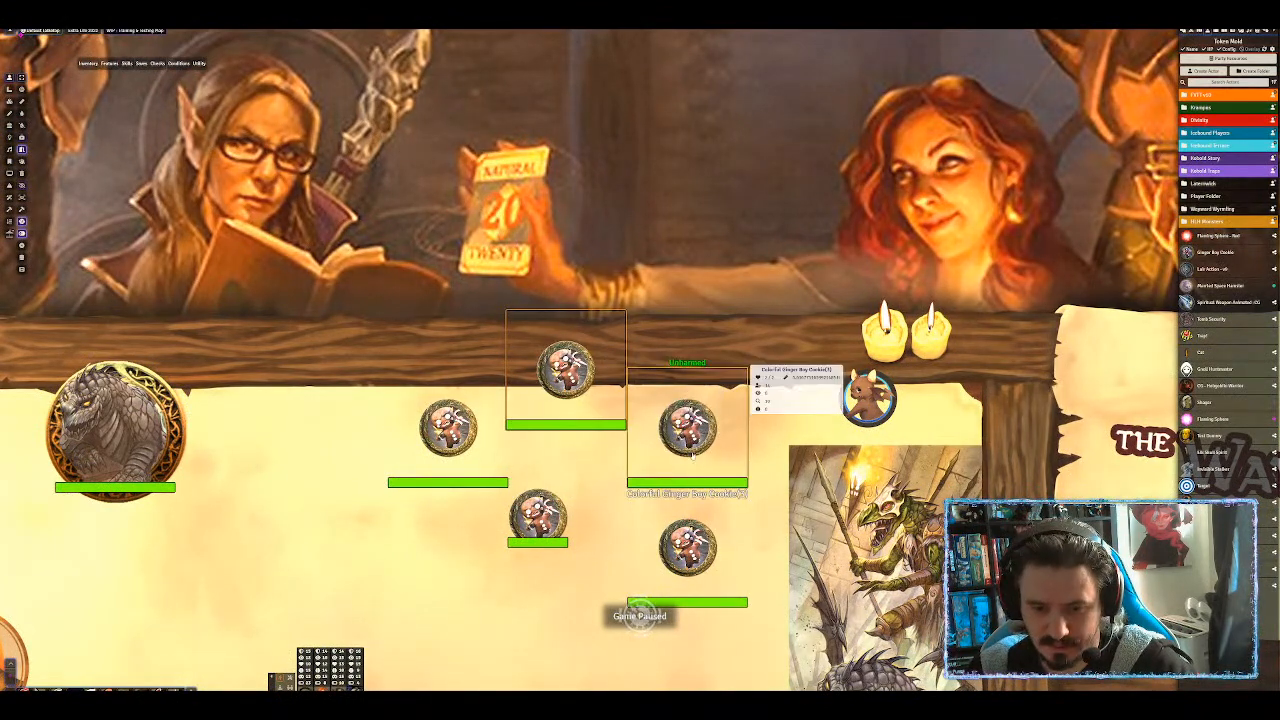
pyautogui.scroll(-4, 773, 345)
pyautogui.scroll(-4, 773, 345)
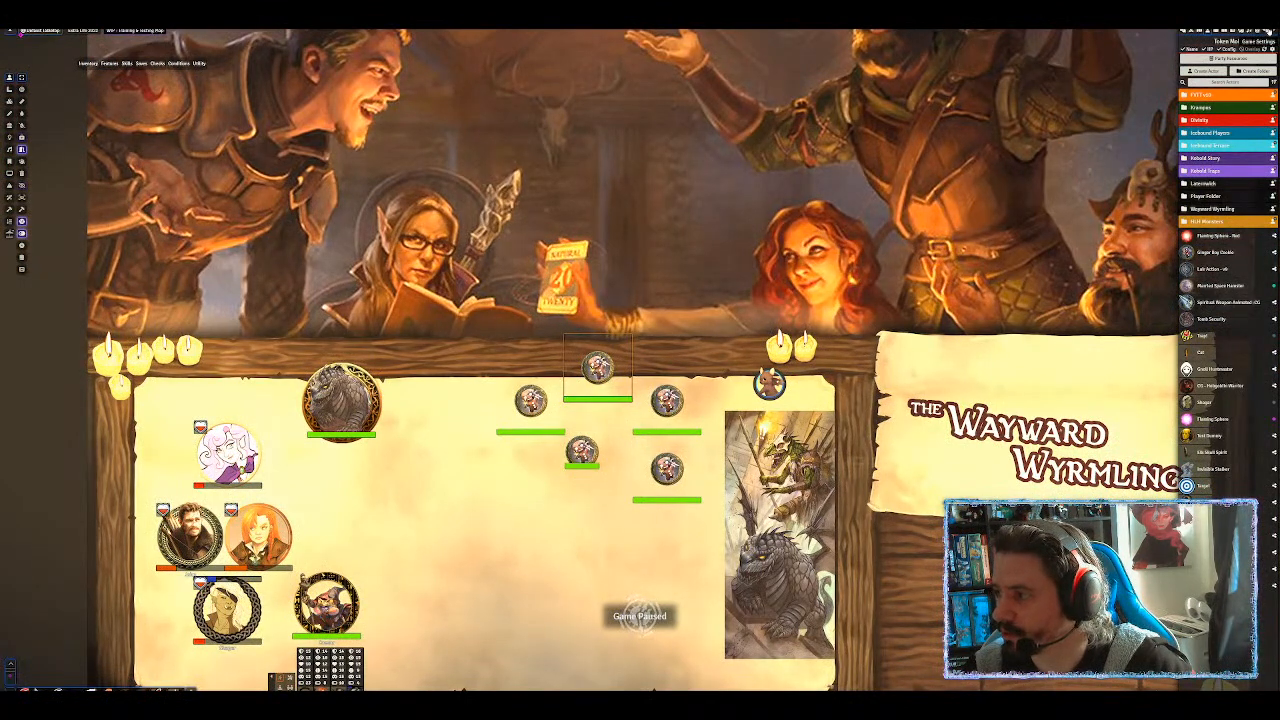
# Set Token Mold to the vast 4,700-adjective English table and disable random dictionary adjectives.
pyautogui.click(1267, 33)
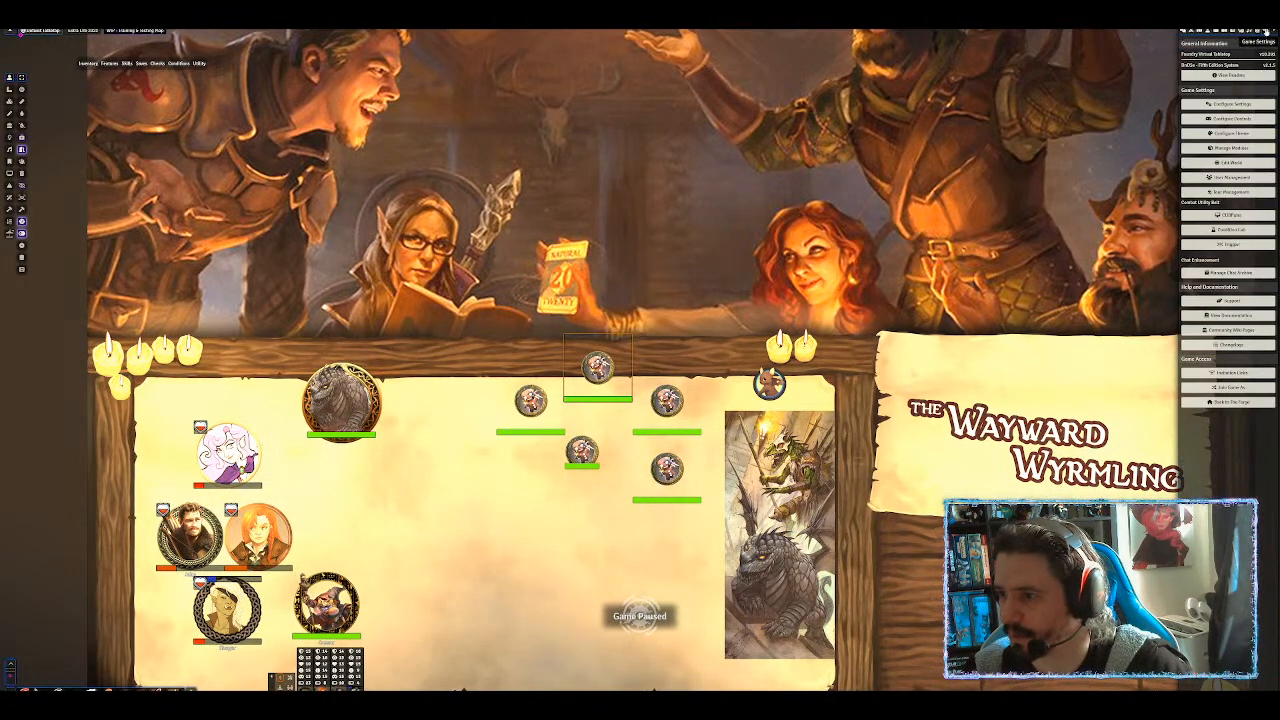
pyautogui.click(1207, 33)
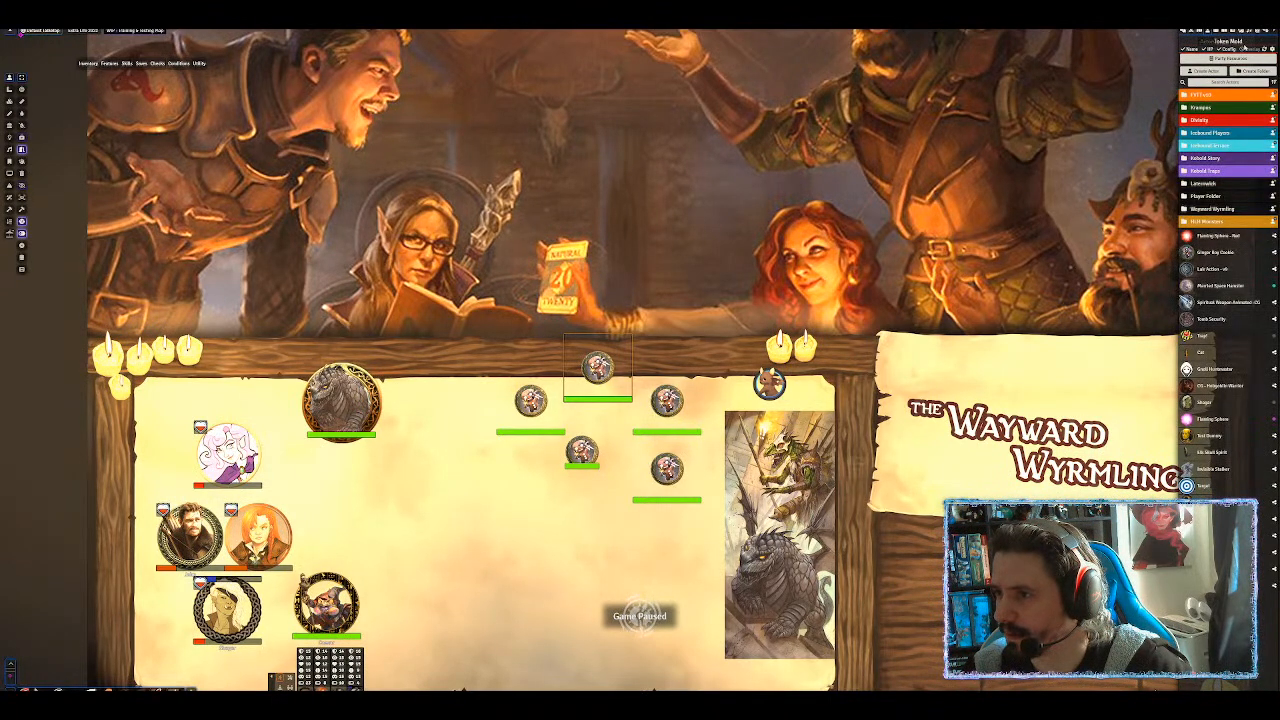
pyautogui.click(1272, 50)
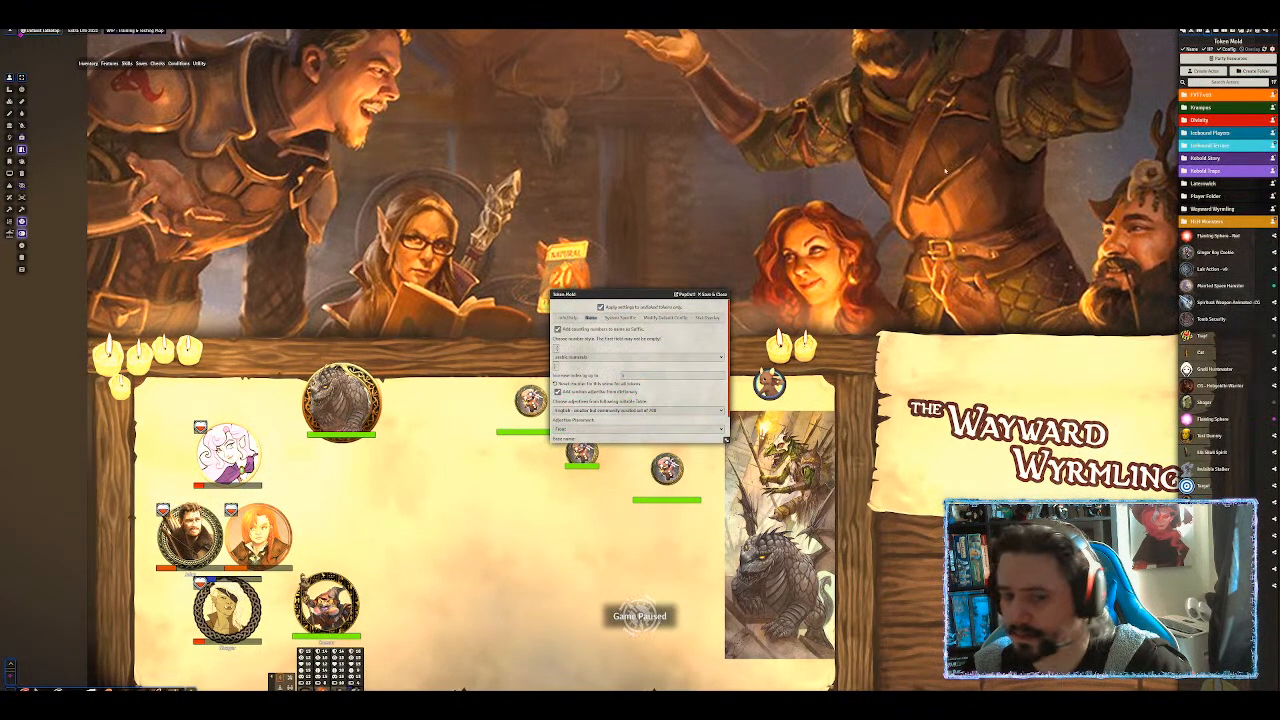
pyautogui.click(597, 410)
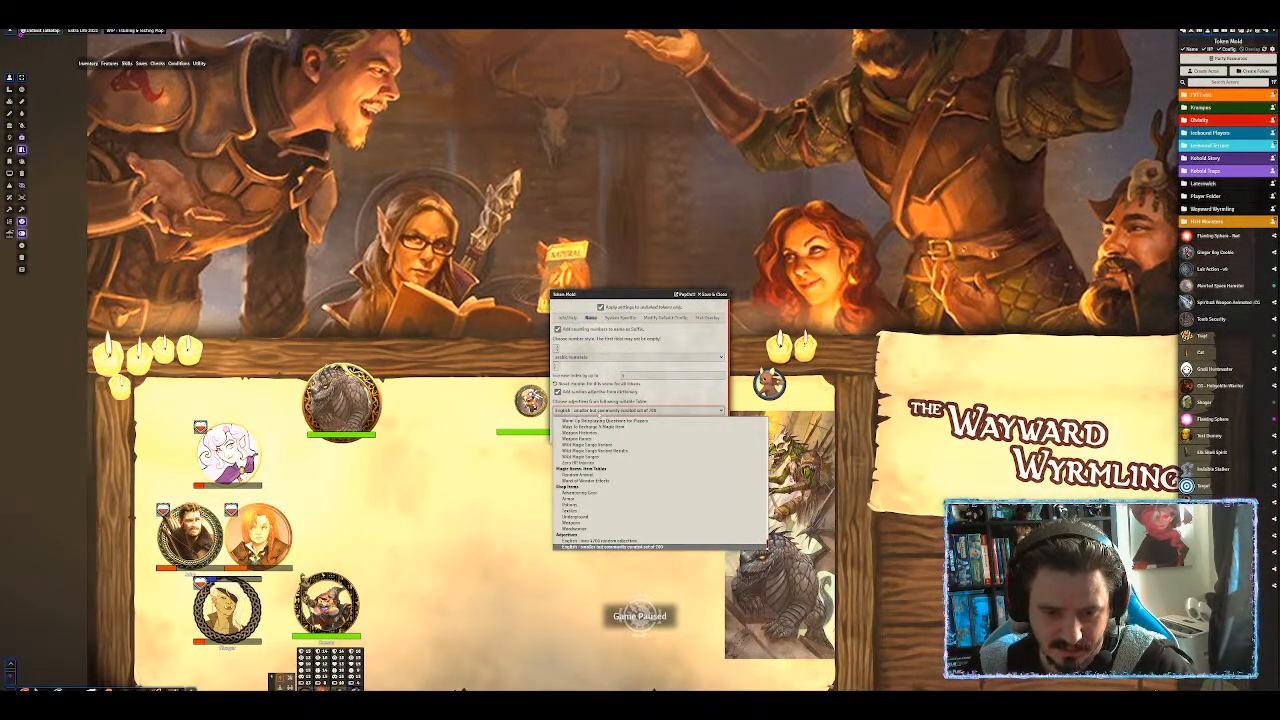
pyautogui.click(600, 541)
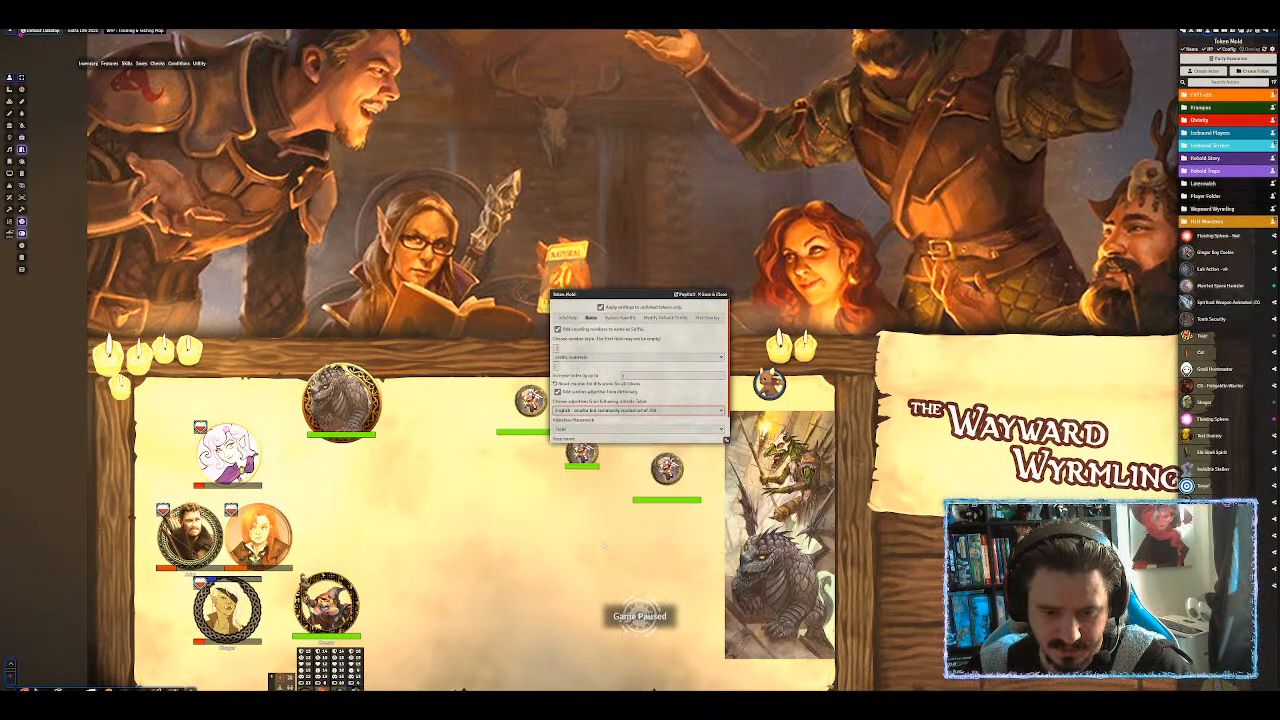
pyautogui.click(669, 392)
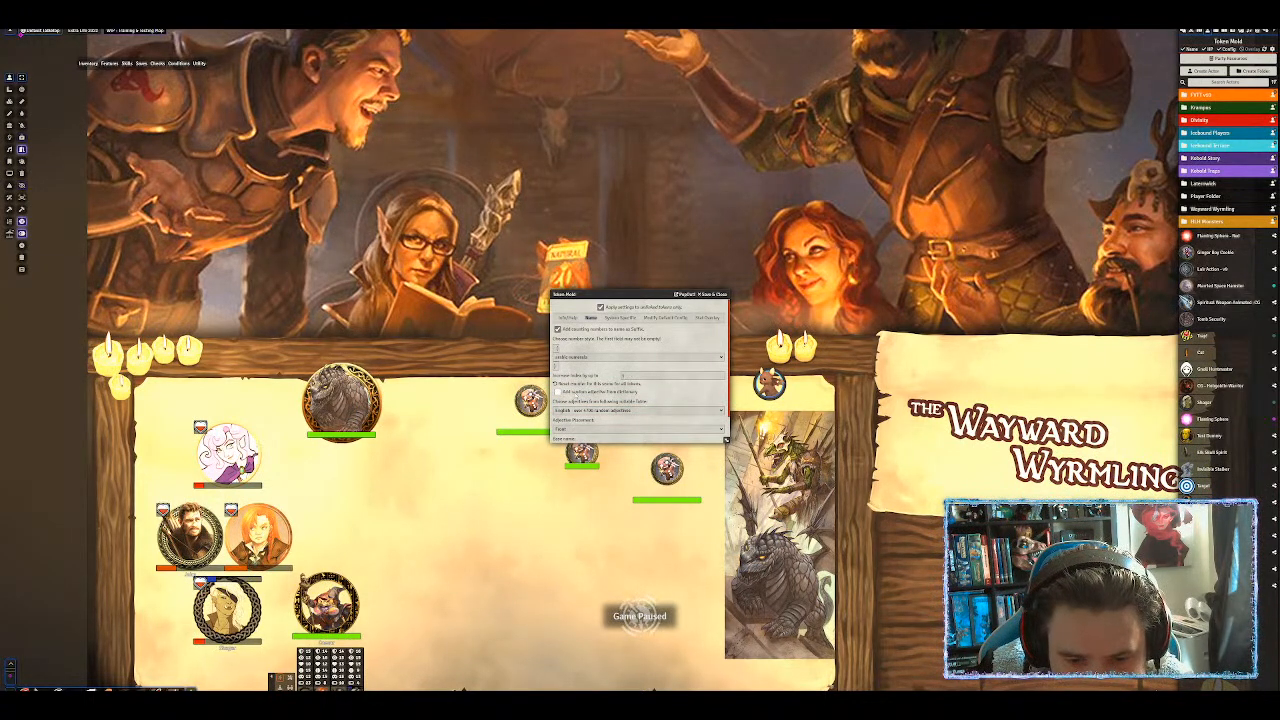
pyautogui.moveTo(641, 297); pyautogui.dragTo(716, 106)
pyautogui.click(893, 265)
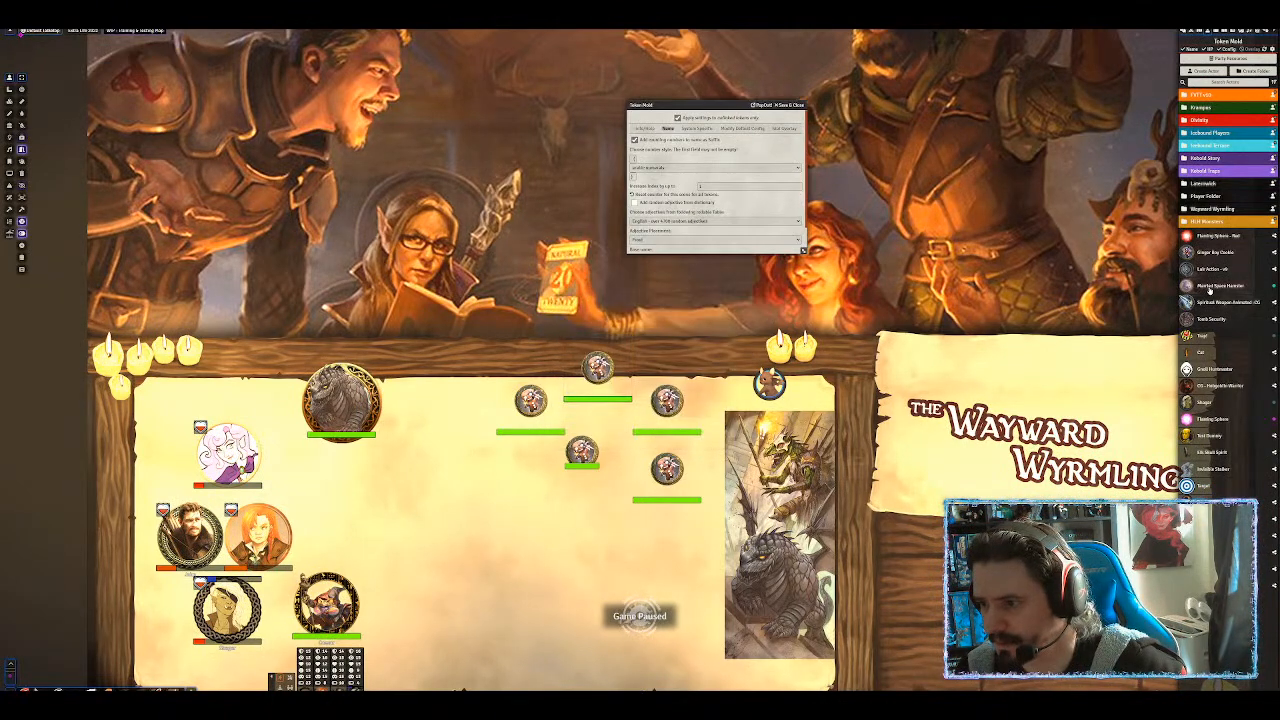
# Drag six more Ginger Boy Cookie tokens onto the tavern map.
pyautogui.moveTo(1216, 258); pyautogui.dragTo(531, 540)
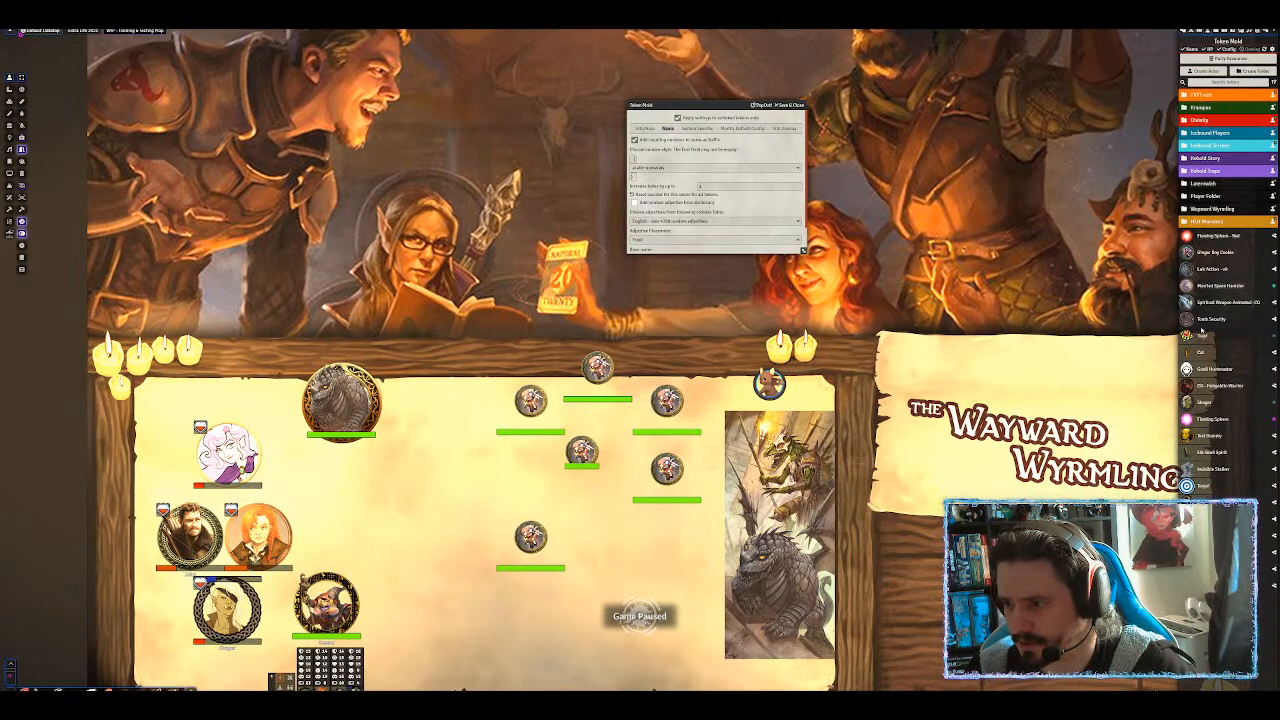
pyautogui.moveTo(1204, 253); pyautogui.dragTo(503, 490)
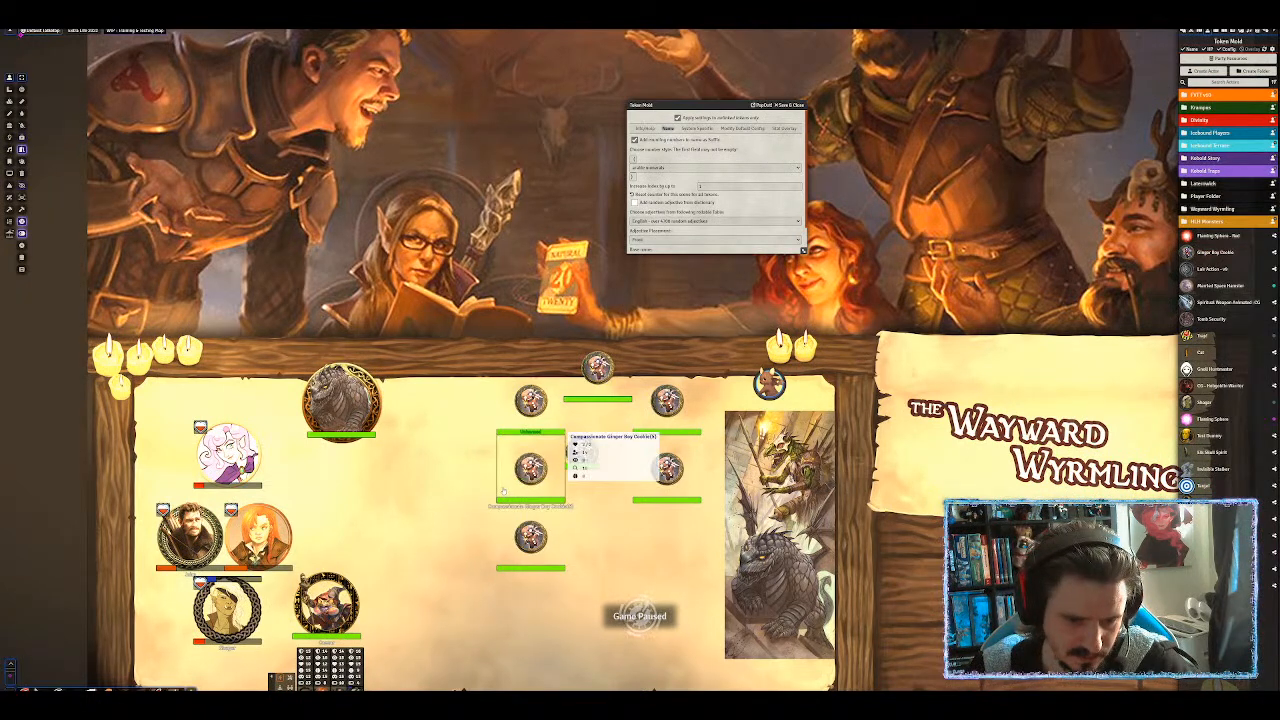
pyautogui.moveTo(1204, 253)
pyautogui.mouseDown()
pyautogui.moveTo(510, 424)
pyautogui.moveTo(463, 469)
pyautogui.mouseUp()
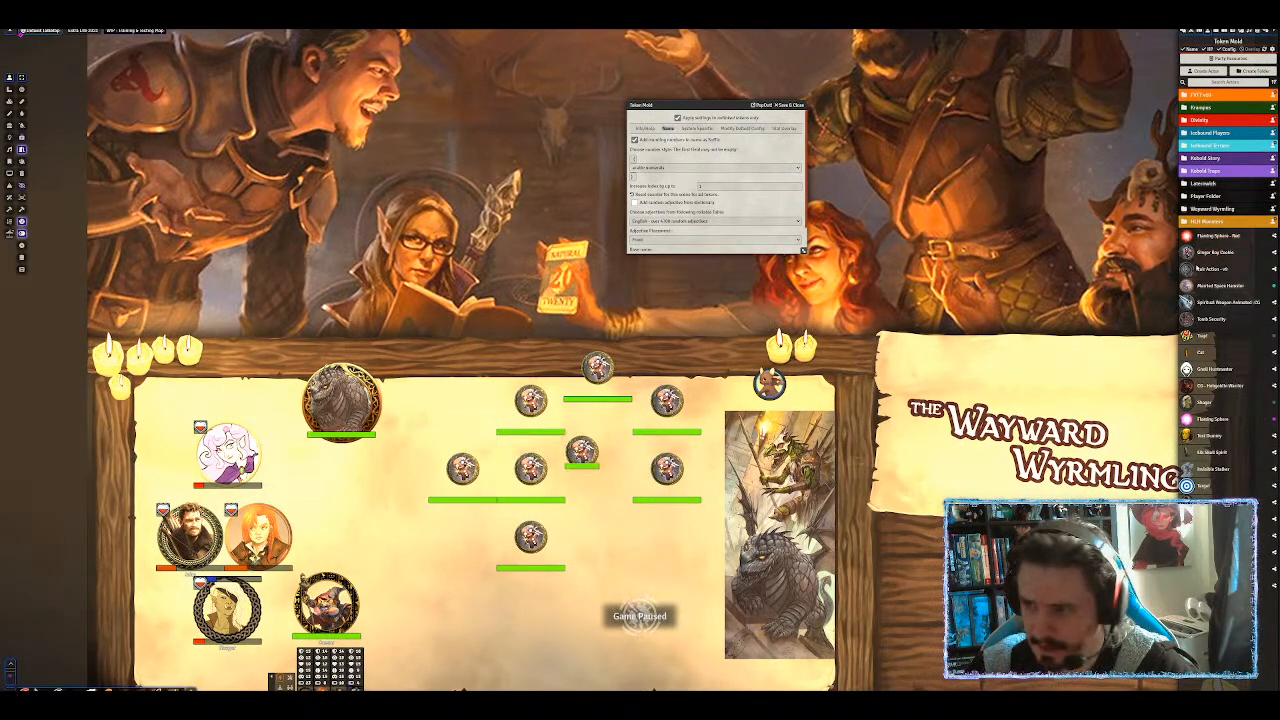
pyautogui.moveTo(1204, 253); pyautogui.dragTo(462, 490)
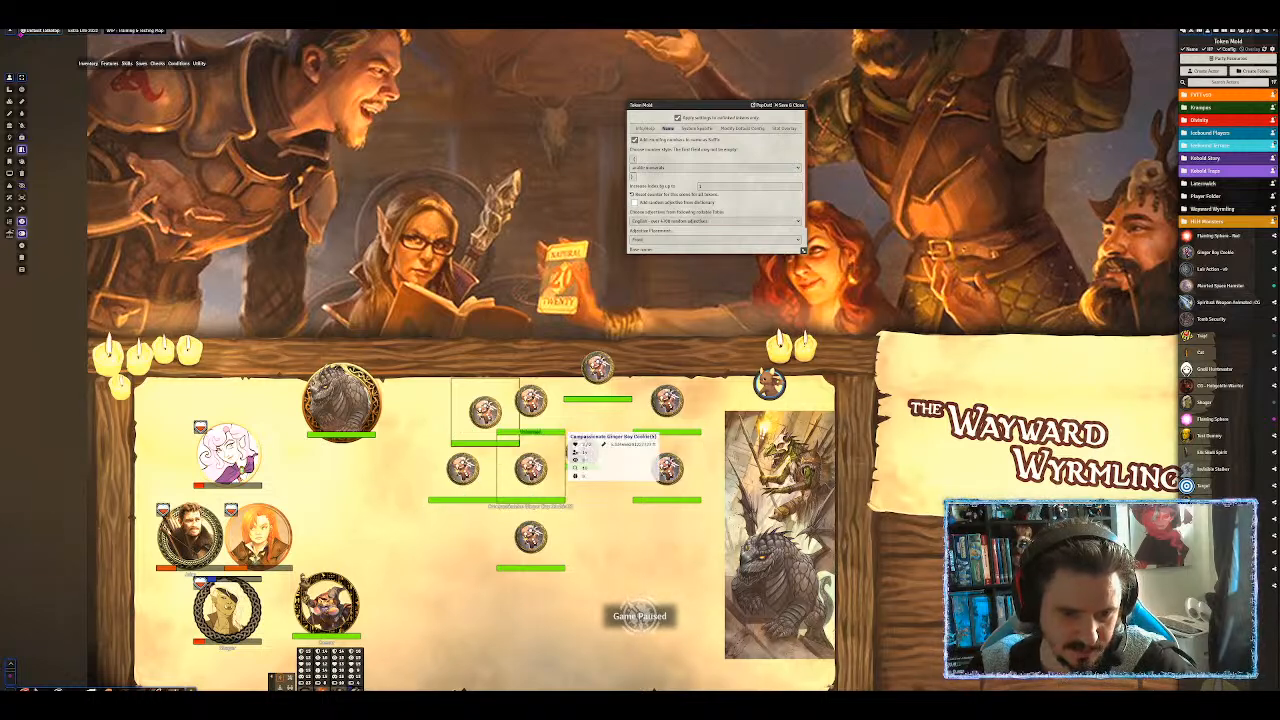
pyautogui.moveTo(1216, 253); pyautogui.dragTo(530, 332)
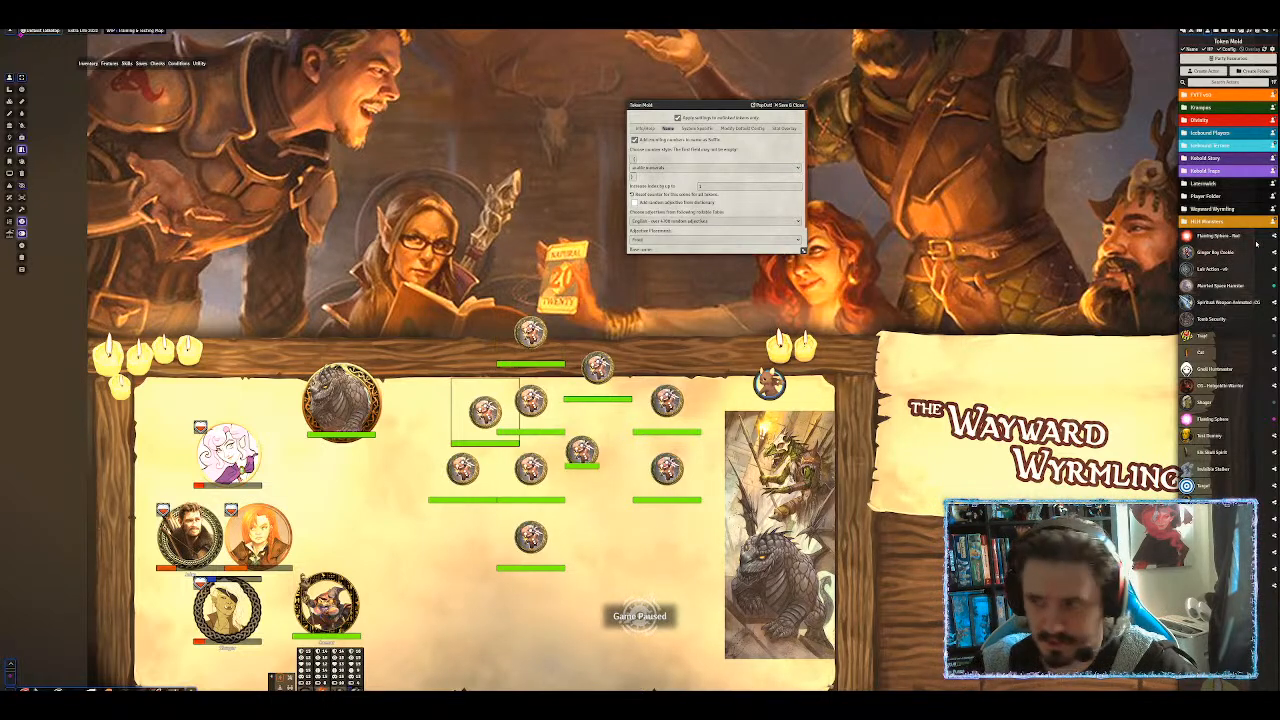
pyautogui.moveTo(1210, 255); pyautogui.dragTo(520, 288)
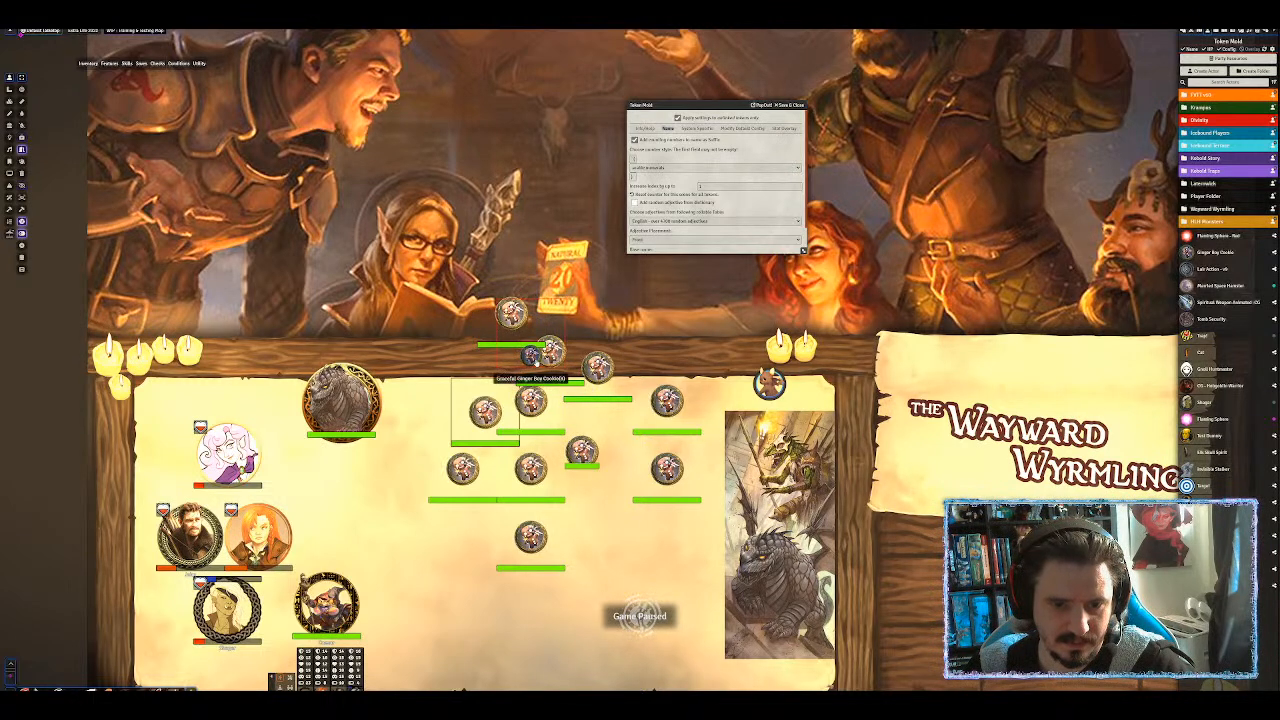
# Move cookie tokens toward the top of the map and save and close Token Mold.
pyautogui.moveTo(555, 350); pyautogui.dragTo(562, 312)
pyautogui.moveTo(528, 328); pyautogui.dragTo(524, 240)
pyautogui.scroll(-7, 524, 240)
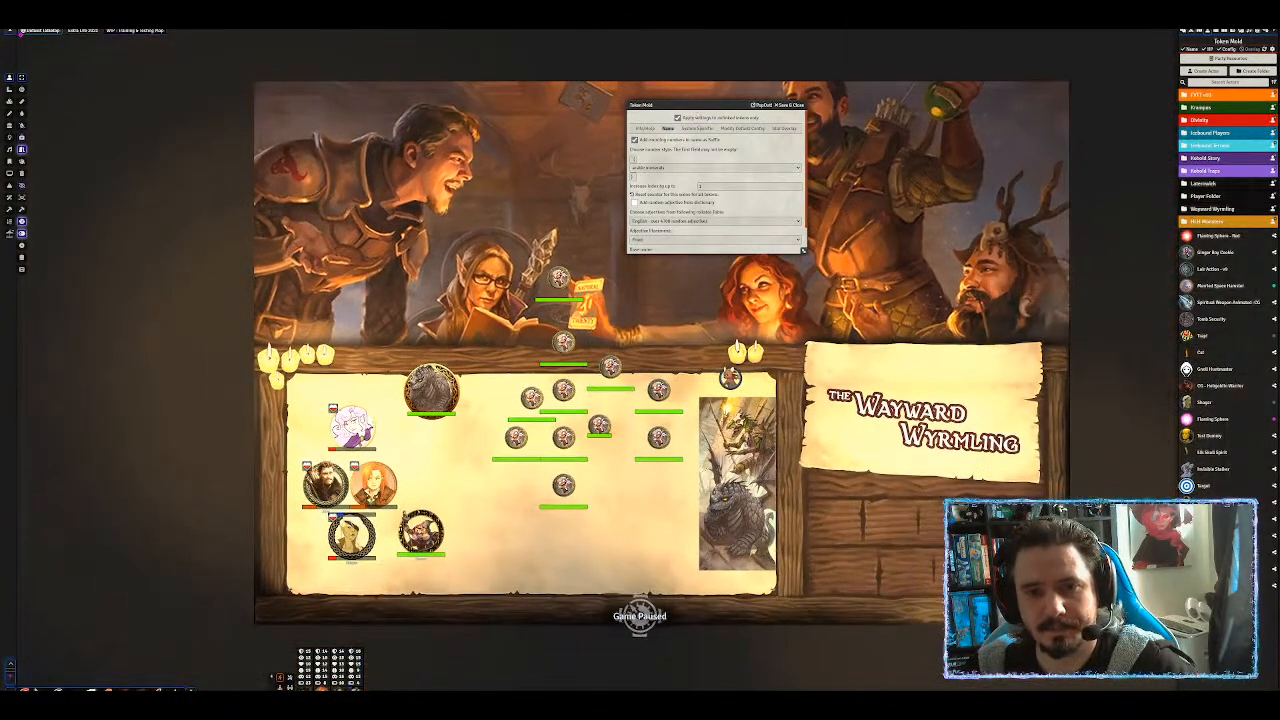
pyautogui.moveTo(704, 105); pyautogui.dragTo(749, 89)
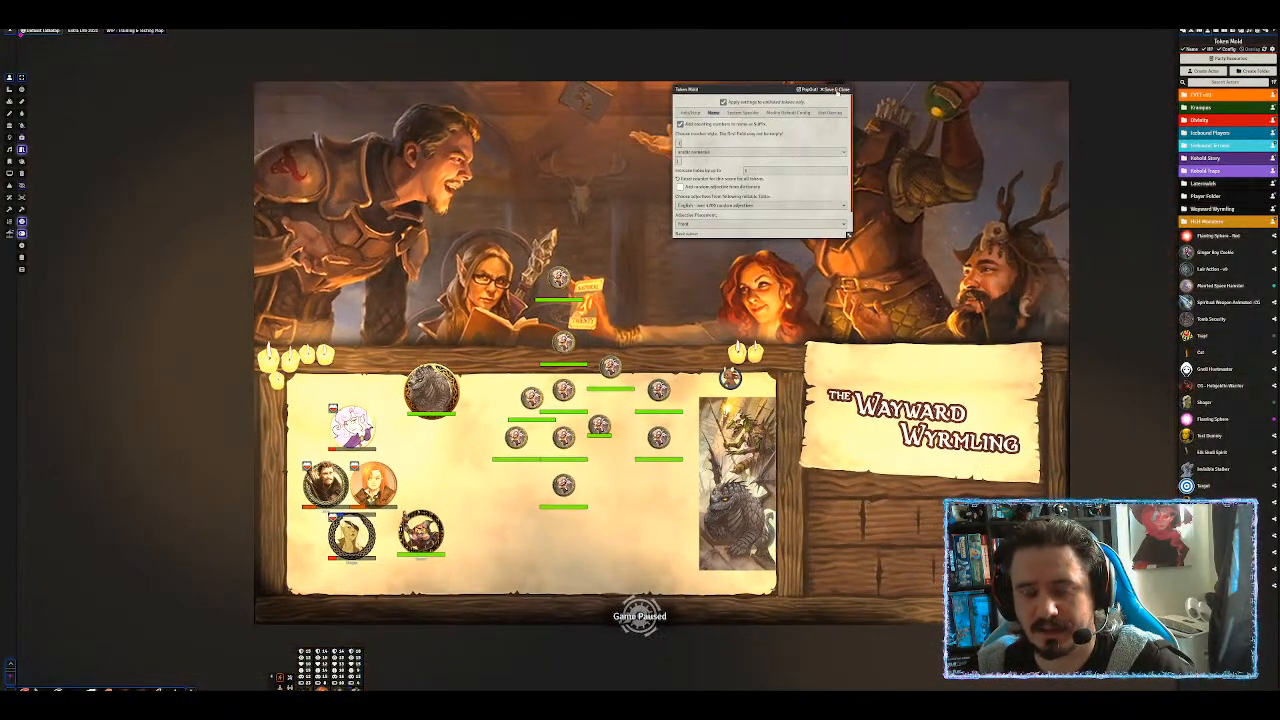
pyautogui.click(838, 89)
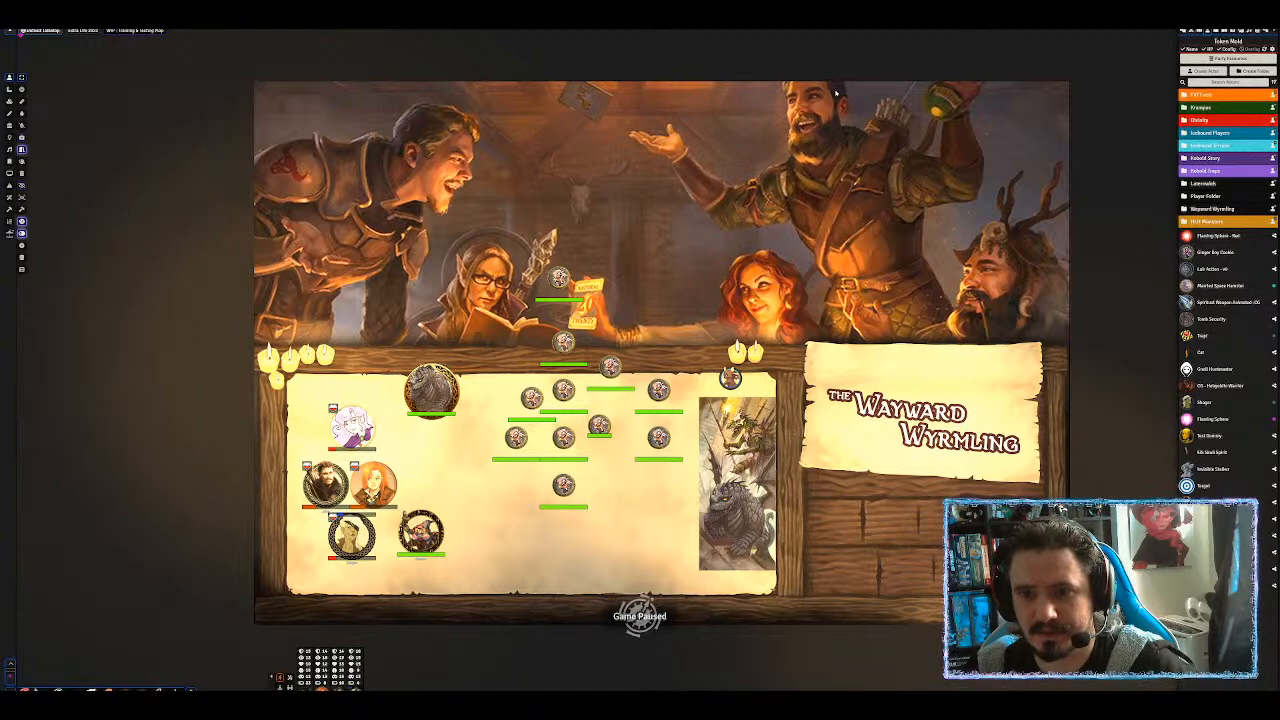
# Marquee-delete all cookie tokens, then drop in two new Ginger Boy Cookies and delete them.
pyautogui.moveTo(479, 235); pyautogui.dragTo(688, 517)
pyautogui.press('Delete')
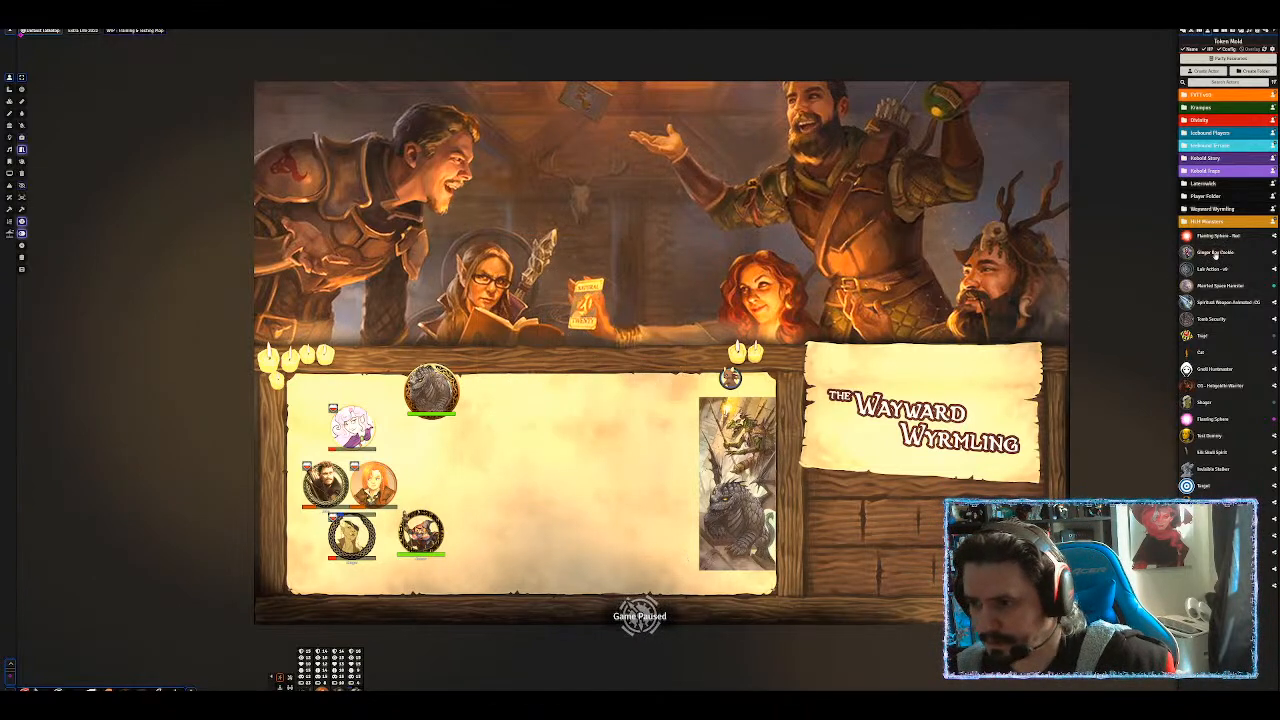
pyautogui.moveTo(1215, 253); pyautogui.dragTo(566, 393)
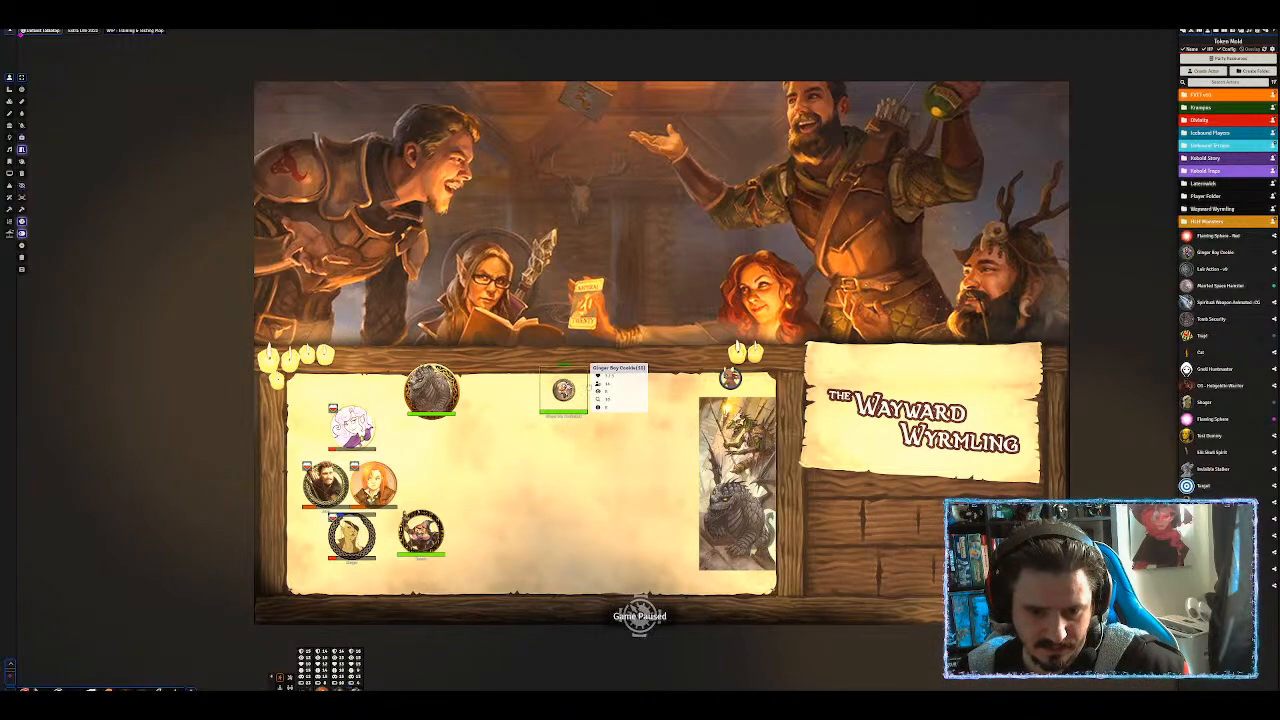
pyautogui.moveTo(1224, 253); pyautogui.dragTo(606, 398)
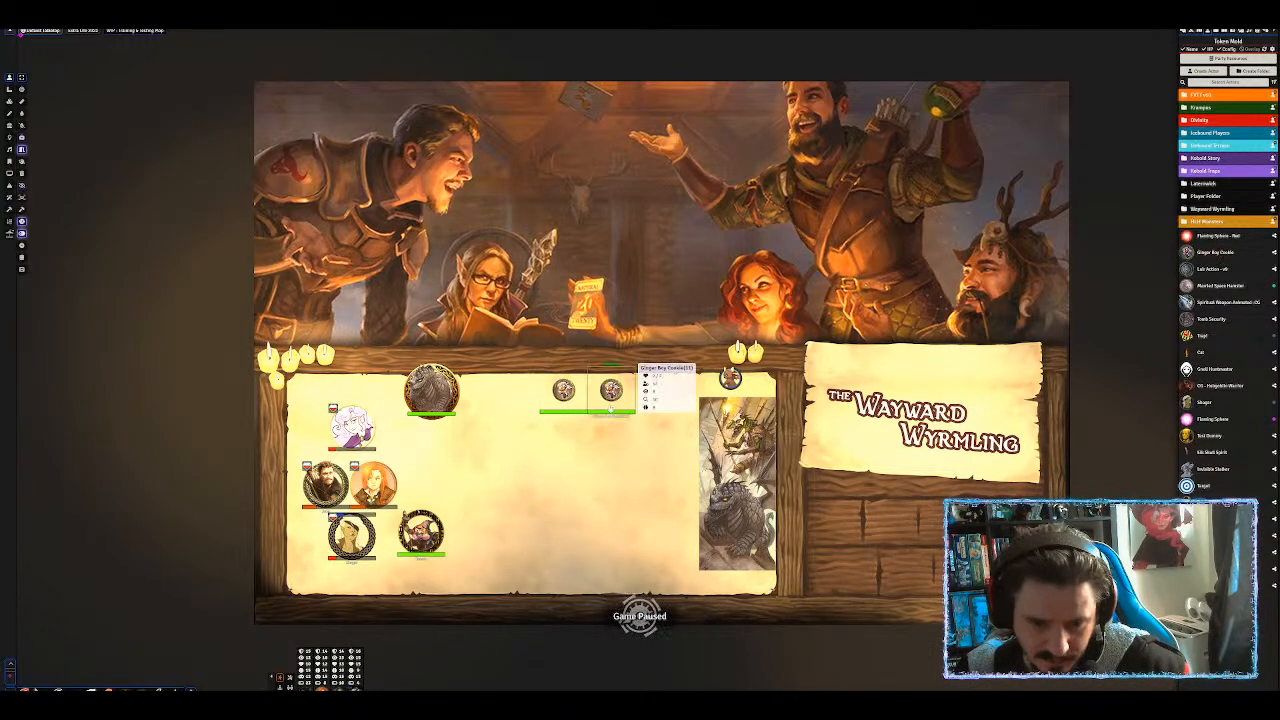
pyautogui.scroll(3, 606, 398)
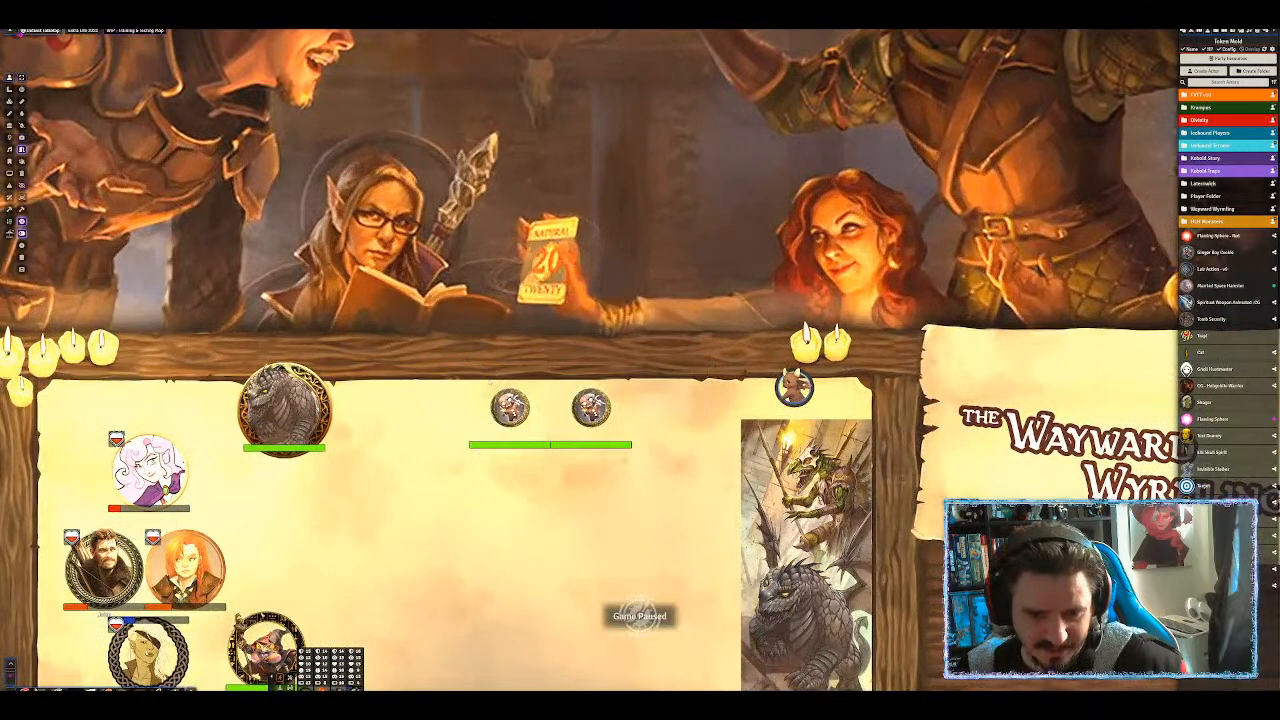
pyautogui.press('Delete')
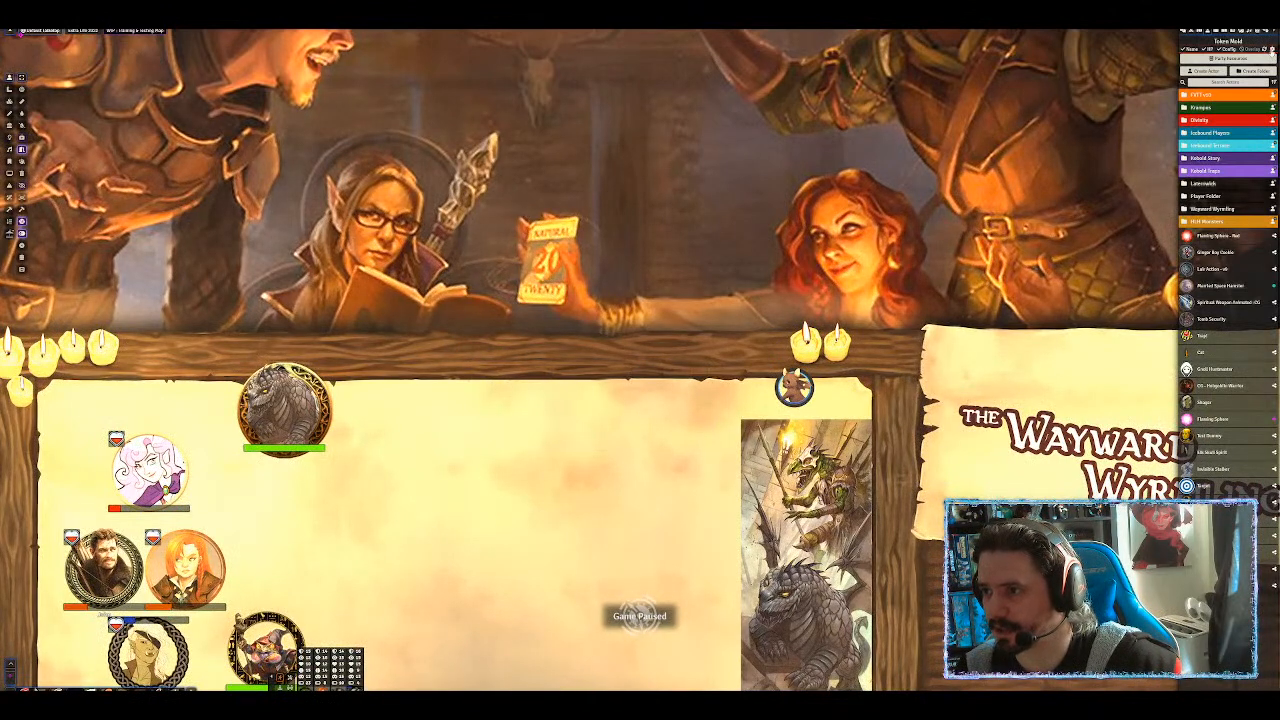
# Turn on 'Add random adjective from dictionary' in Token Mold settings and save.
pyautogui.click(1268, 50)
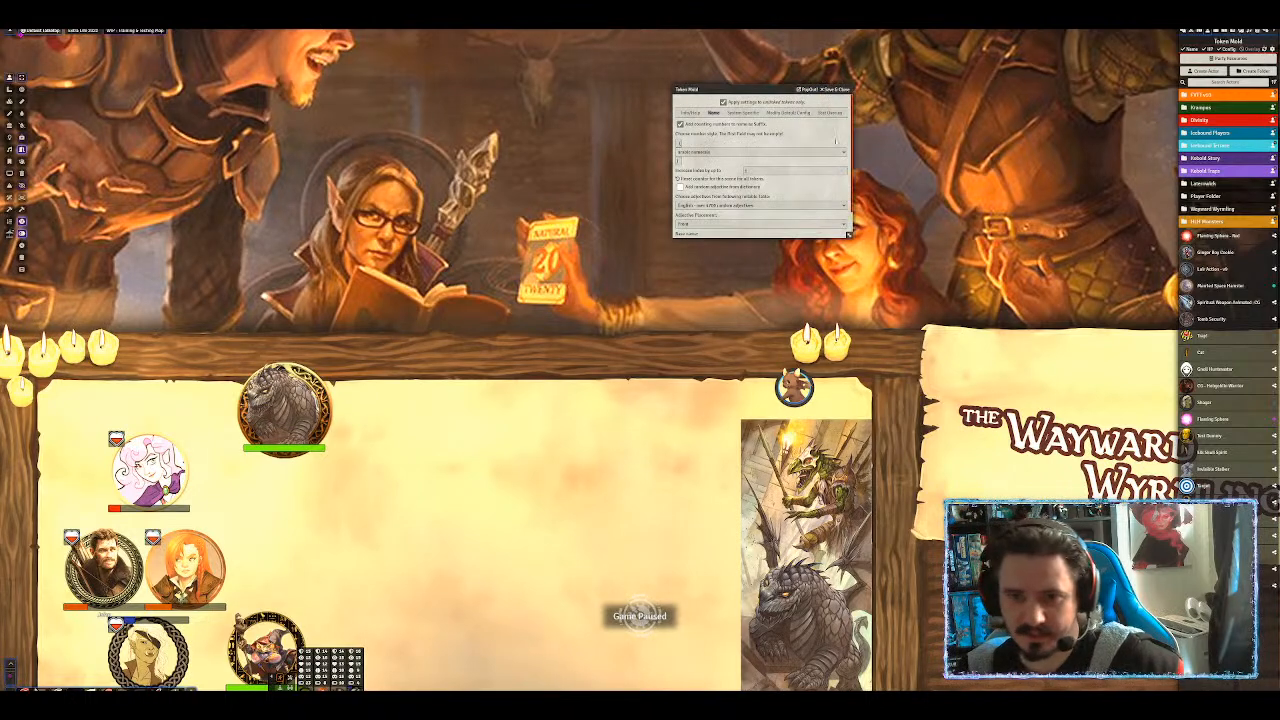
pyautogui.click(681, 187)
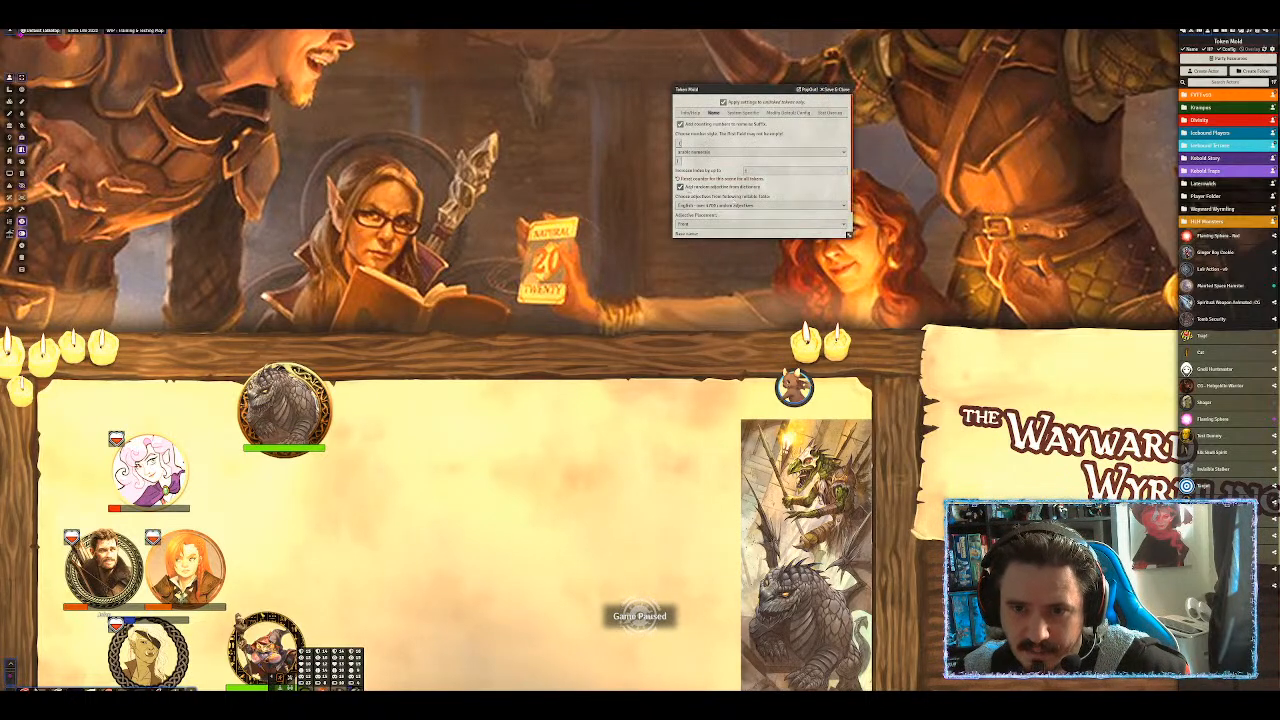
pyautogui.click(829, 89)
# Place a test Ginger Boy Cookie token on the map, then select and delete it.
pyautogui.moveTo(1214, 252); pyautogui.dragTo(585, 398)
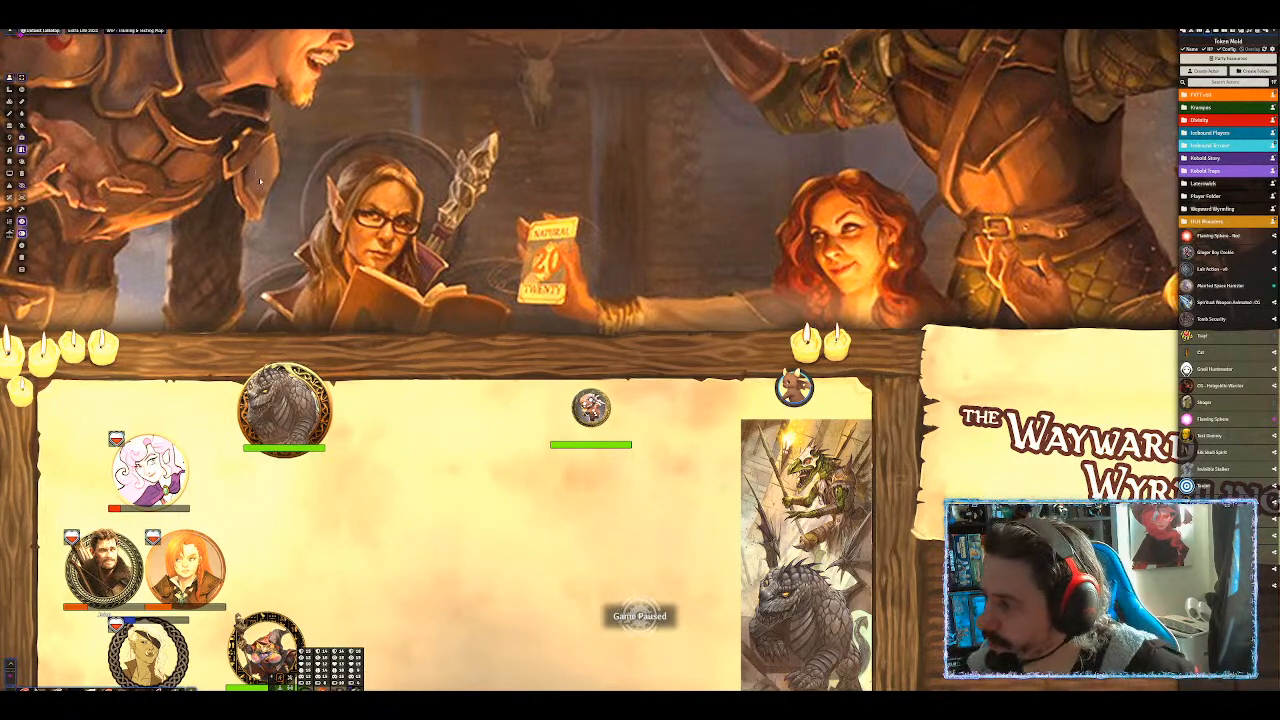
pyautogui.scroll(-7, 219, 262)
pyautogui.moveTo(455, 309); pyautogui.dragTo(674, 478)
pyautogui.press('Delete')
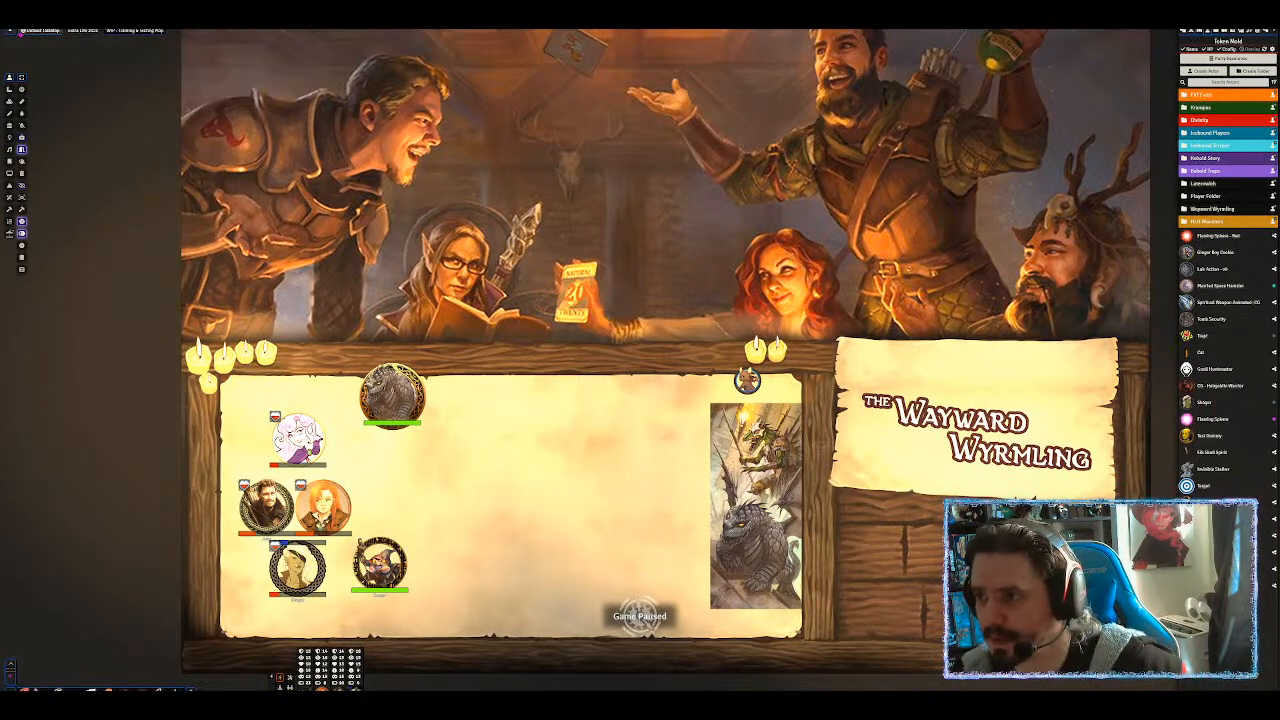
# Load the v9 Tile Template TALL Portrait scene from the FVTT-v9 Test folder and pan it into view.
pyautogui.click(1198, 33)
pyautogui.click(1205, 67)
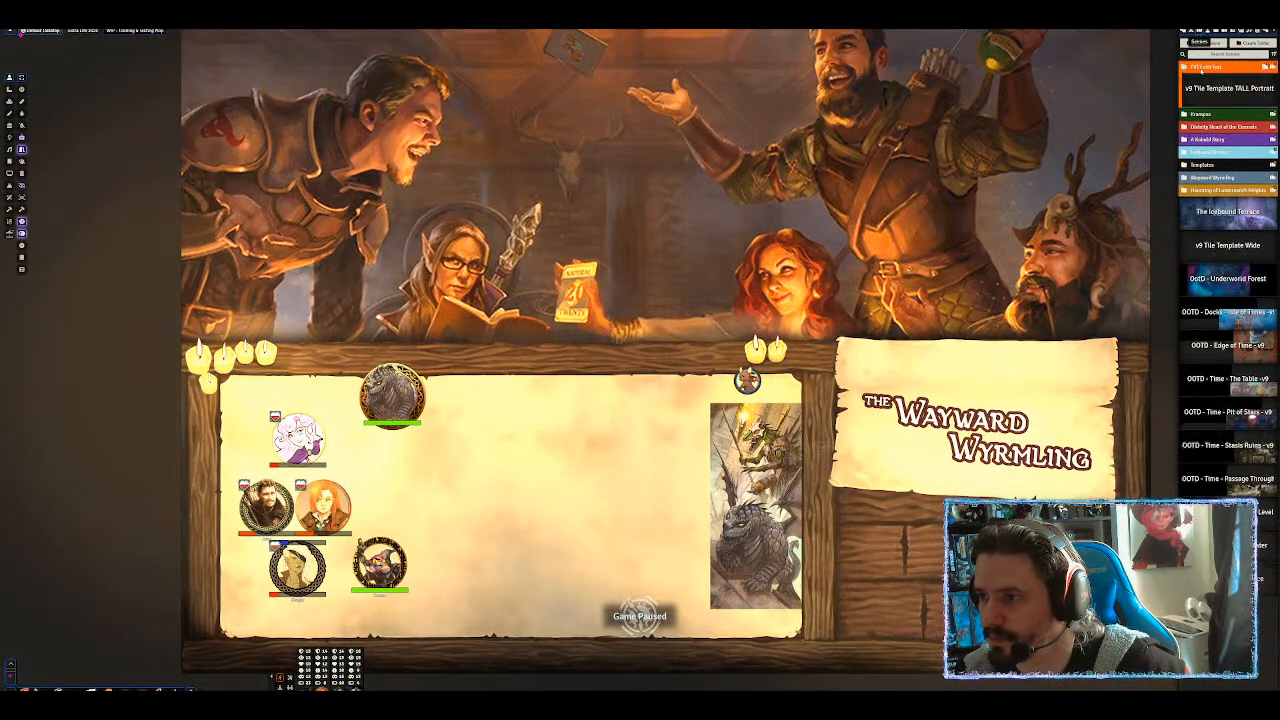
pyautogui.click(1215, 89)
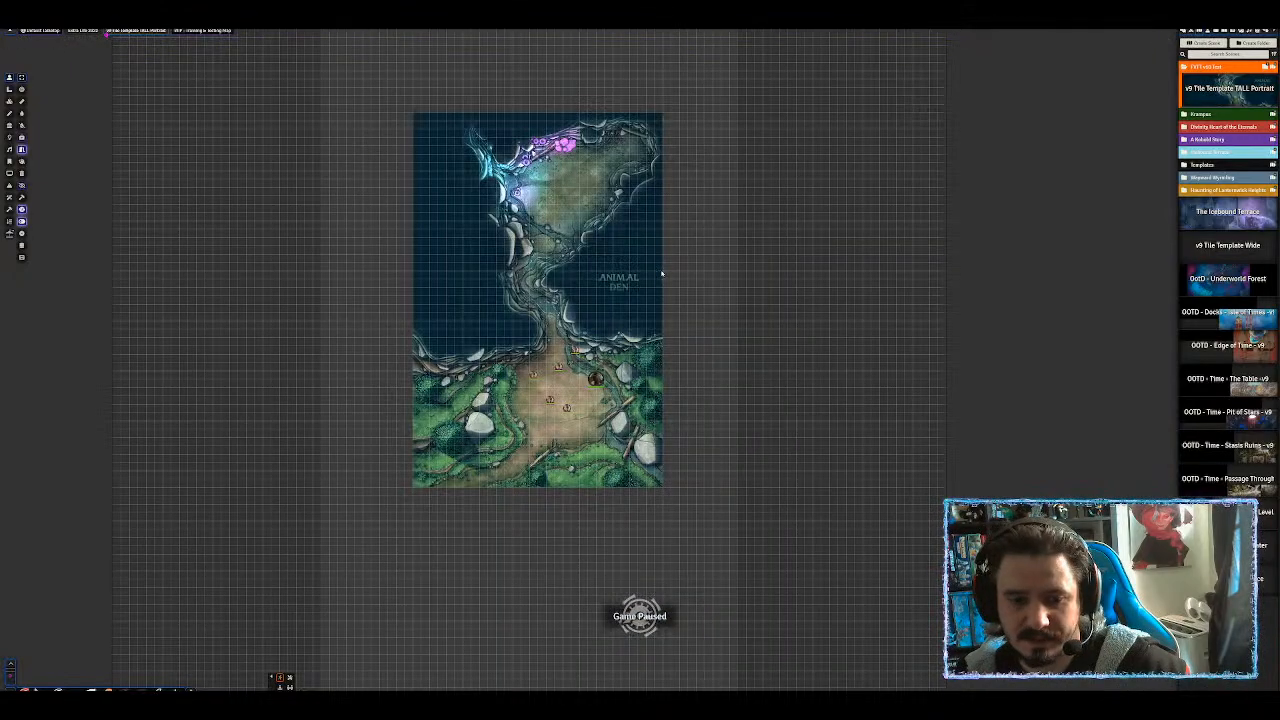
pyautogui.scroll(2, 612, 284)
pyautogui.scroll(5, 612, 284)
pyautogui.moveTo(636, 175); pyautogui.dragTo(710, 275)
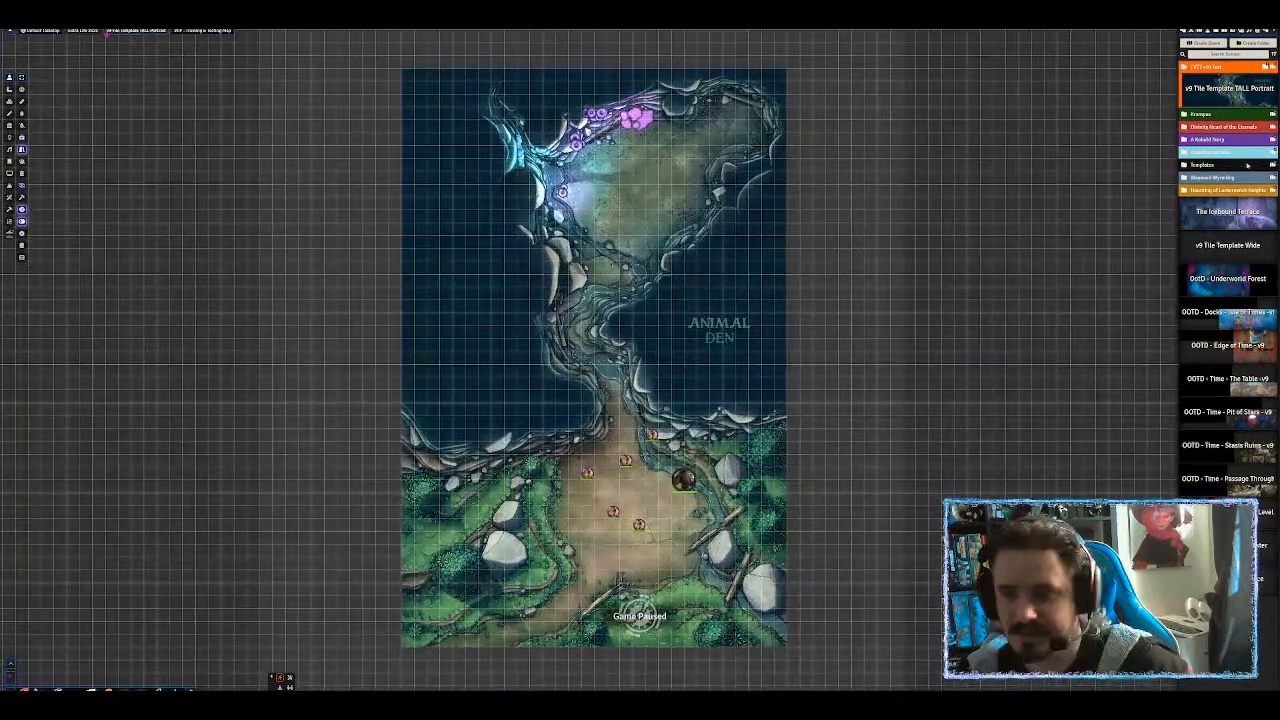
# Open the TALL Portrait scene's configuration, inspect the map tile settings, and start renaming it 'Mod…'.
pyautogui.rightClick(1236, 92)
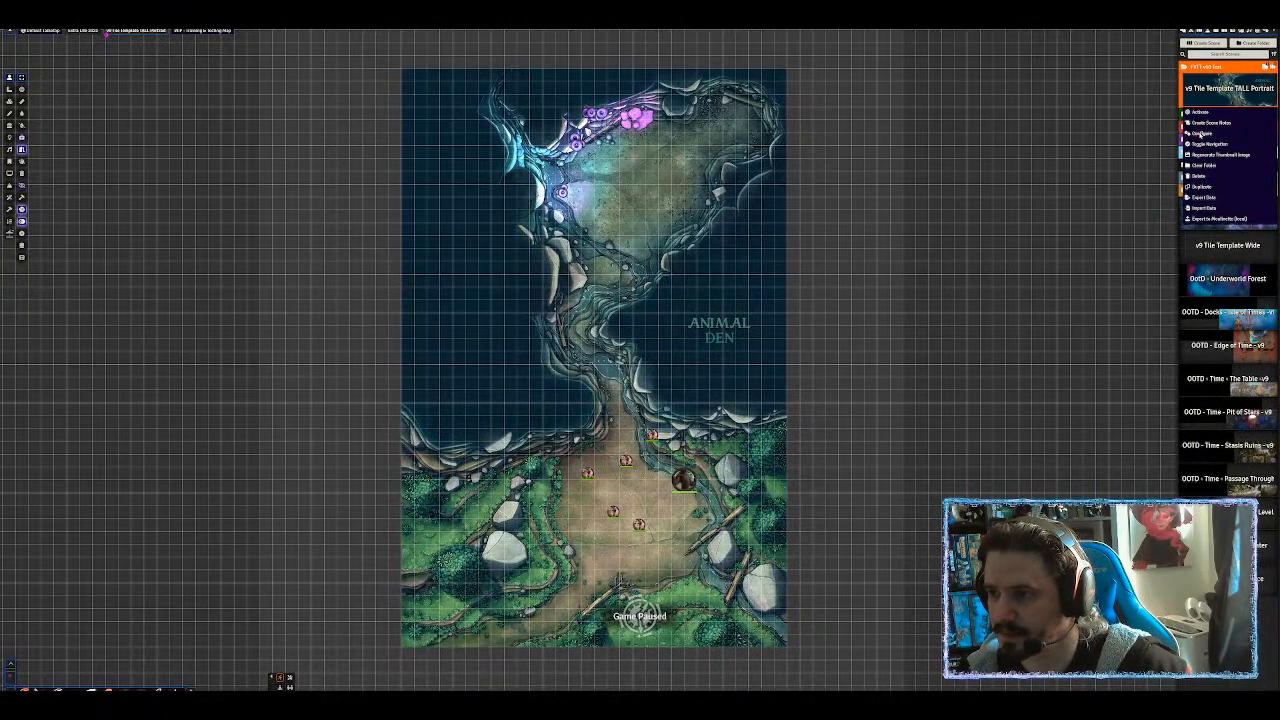
pyautogui.click(1208, 135)
pyautogui.moveTo(614, 289); pyautogui.dragTo(854, 180)
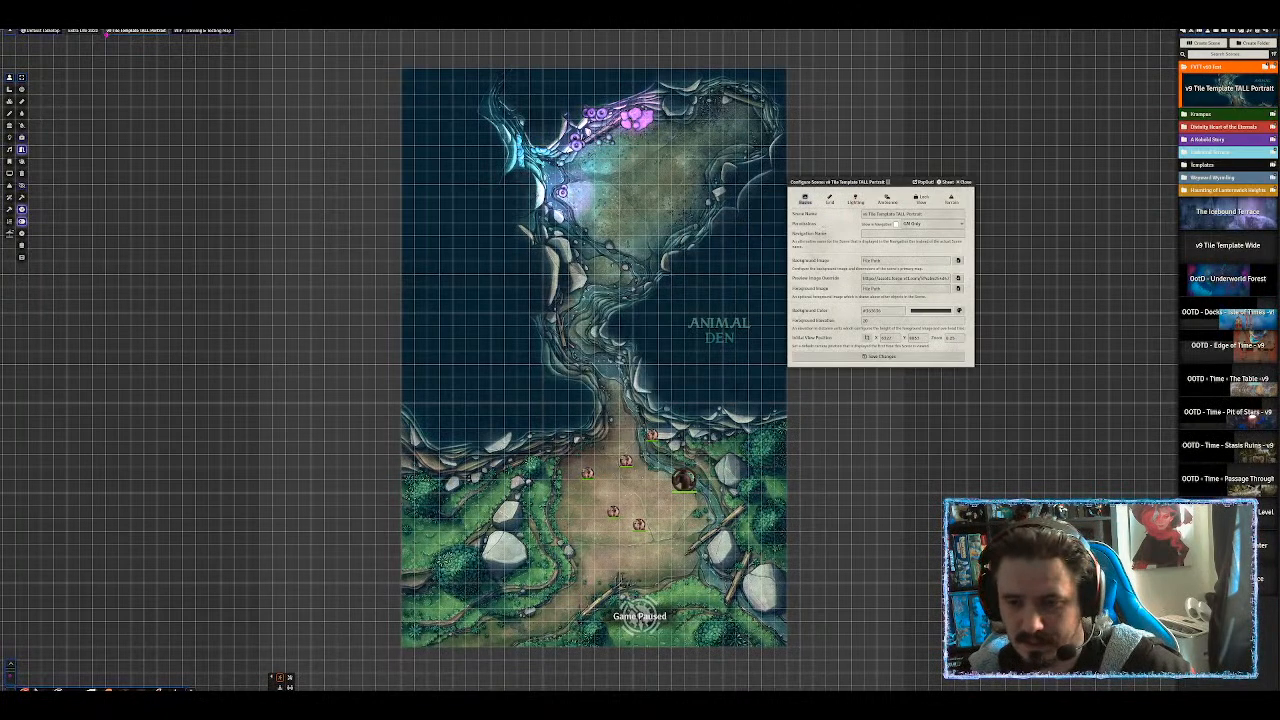
pyautogui.click(10, 102)
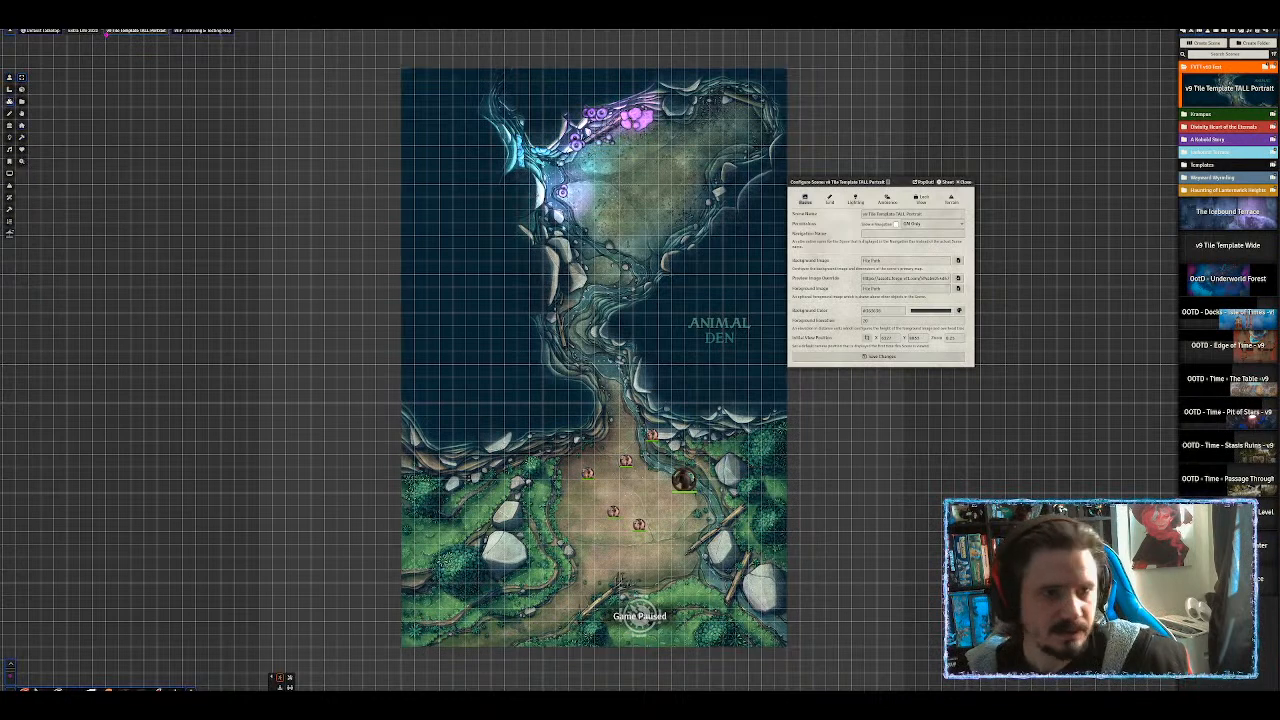
pyautogui.doubleClick(559, 231)
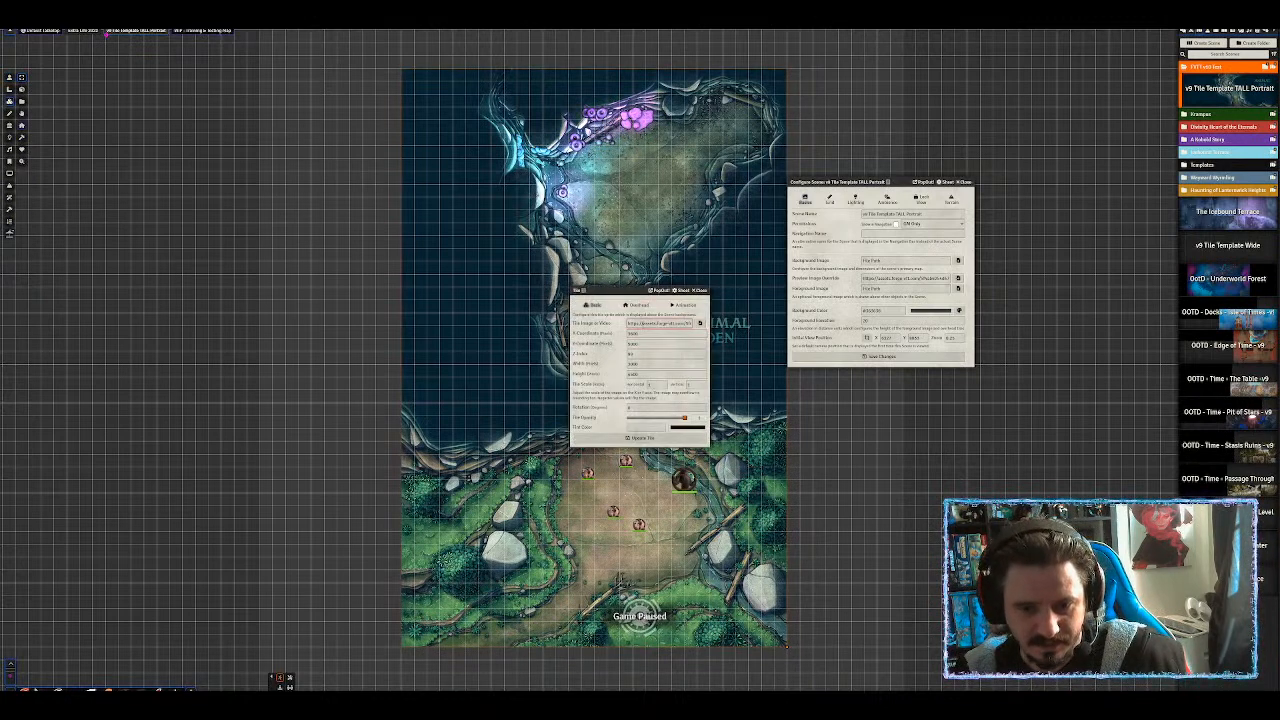
pyautogui.click(697, 290)
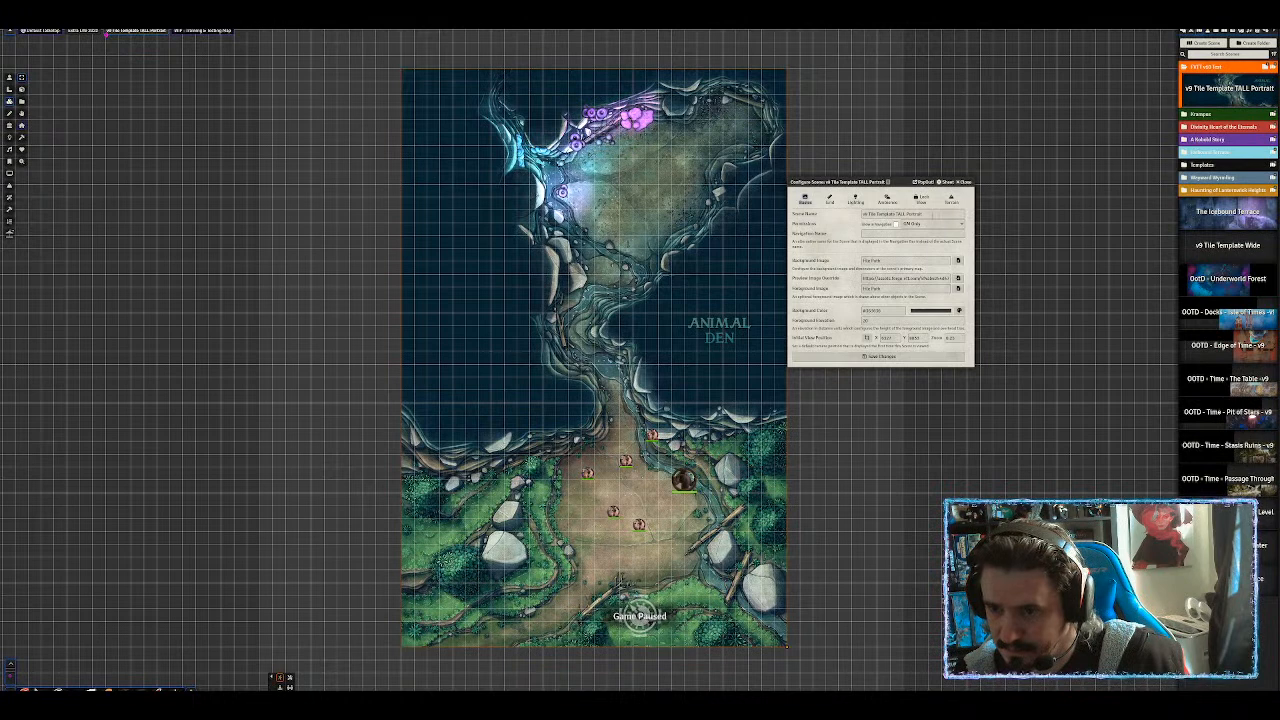
pyautogui.moveTo(933, 214); pyautogui.dragTo(758, 210)
pyautogui.write('Mod')
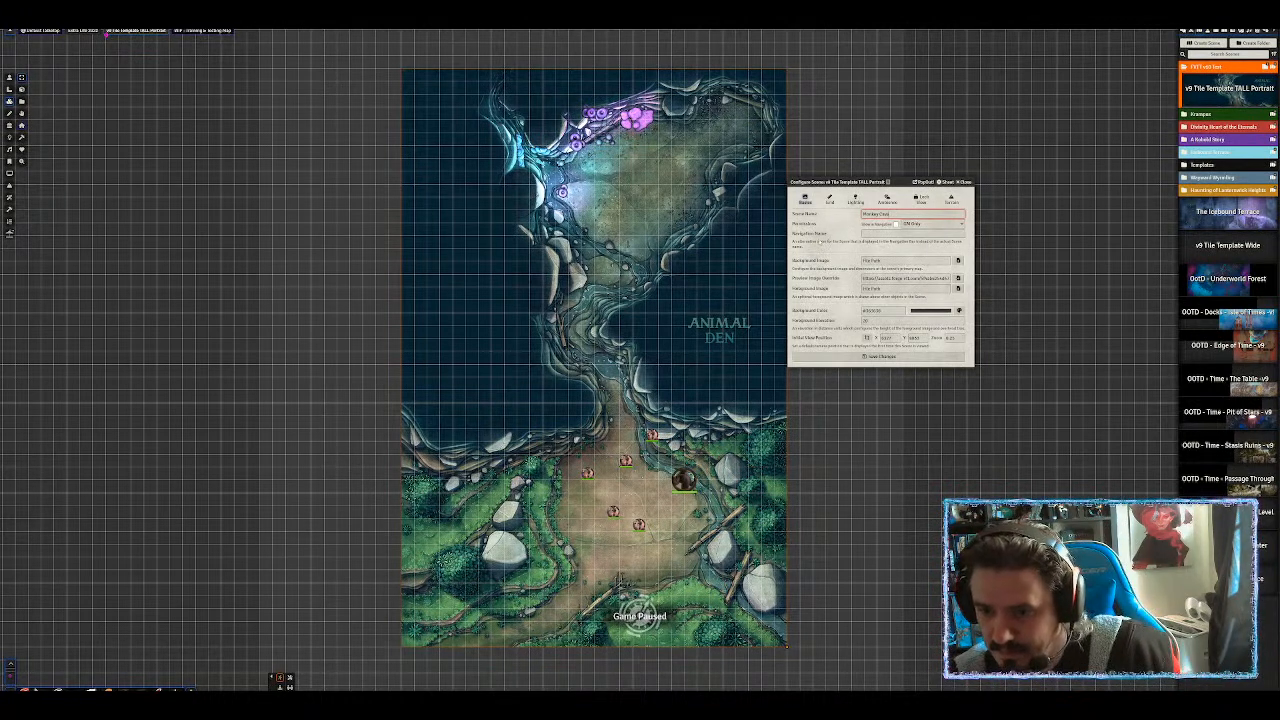
# Lower the scene's grid opacity, raise its darkness level, and save the scene.
pyautogui.click(829, 200)
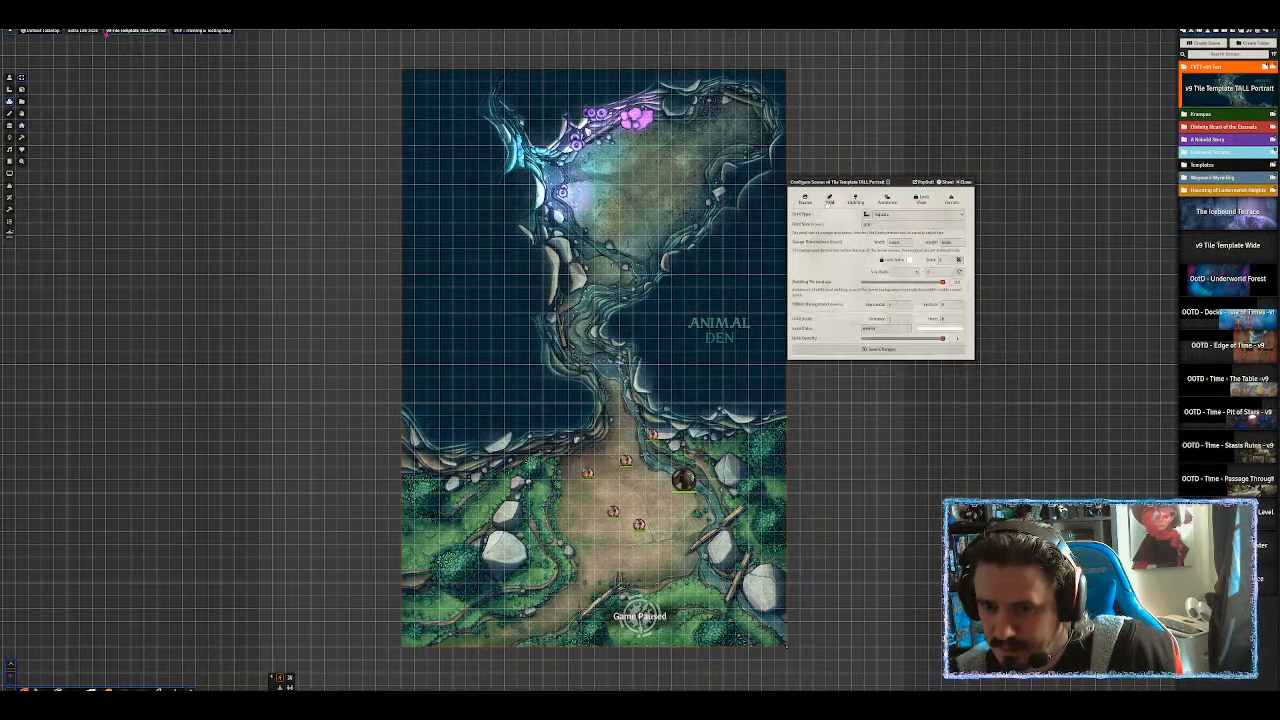
pyautogui.moveTo(942, 338); pyautogui.dragTo(888, 339)
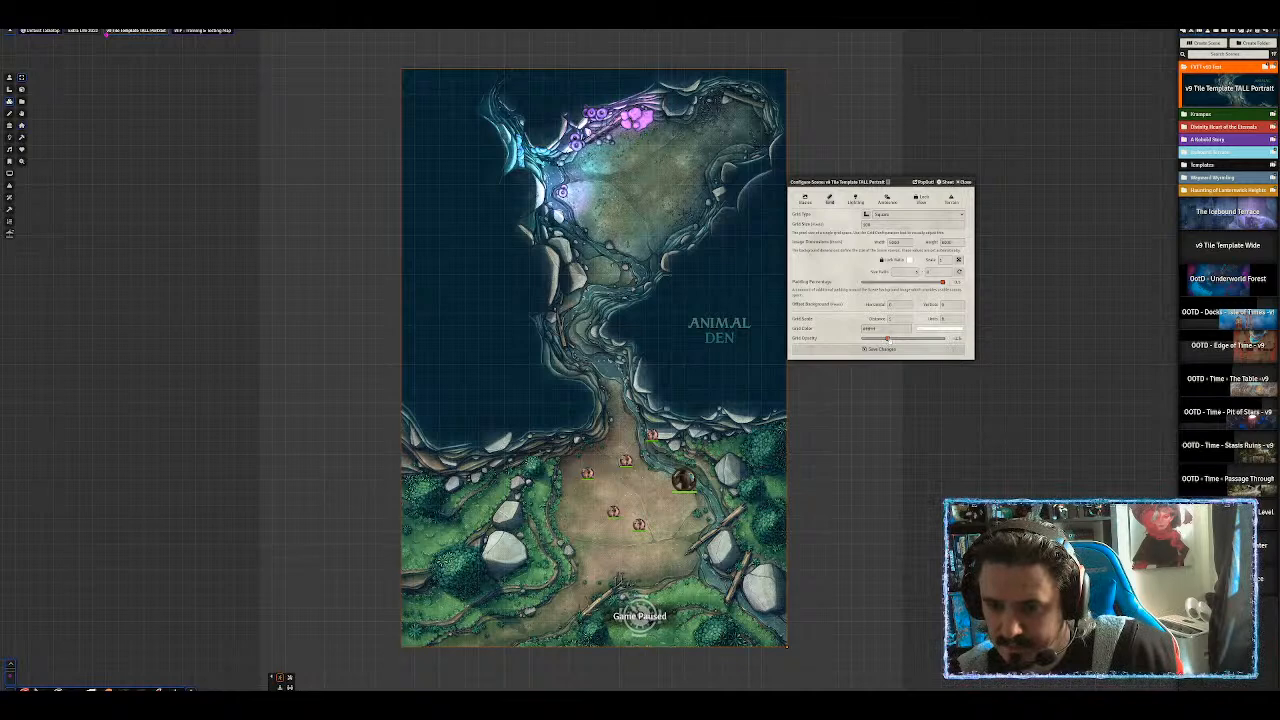
pyautogui.click(855, 200)
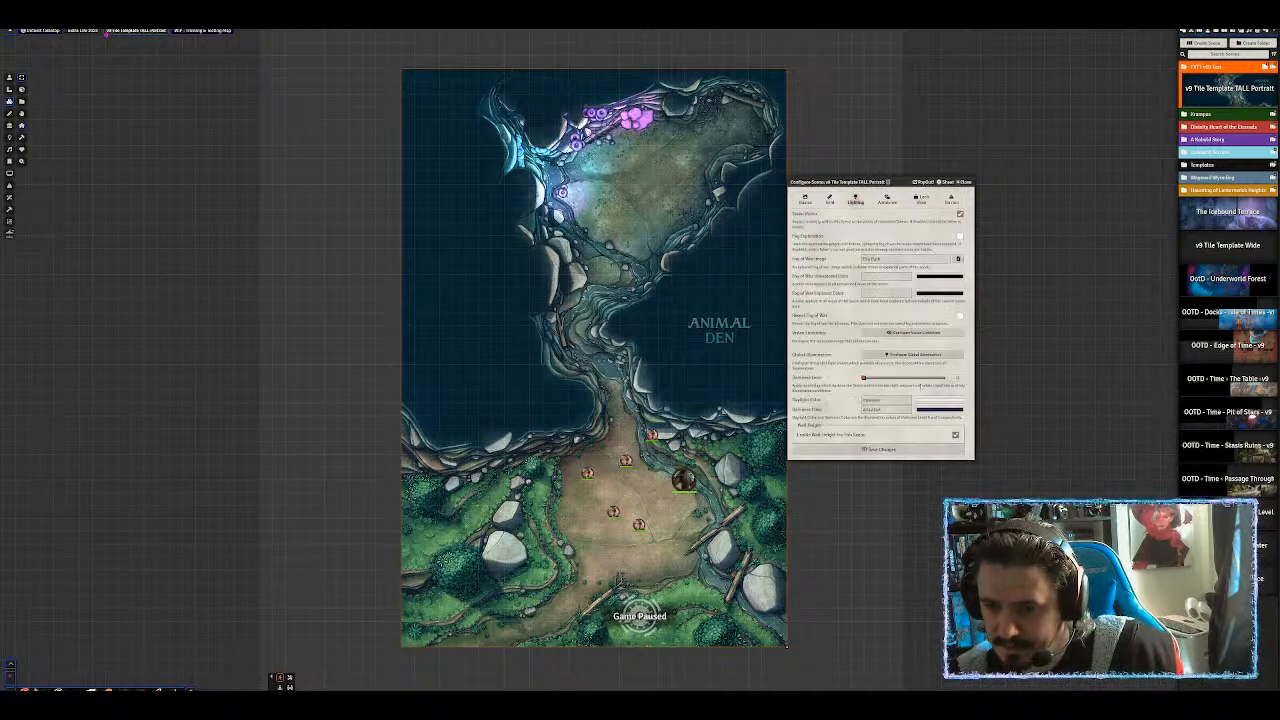
pyautogui.click(912, 377)
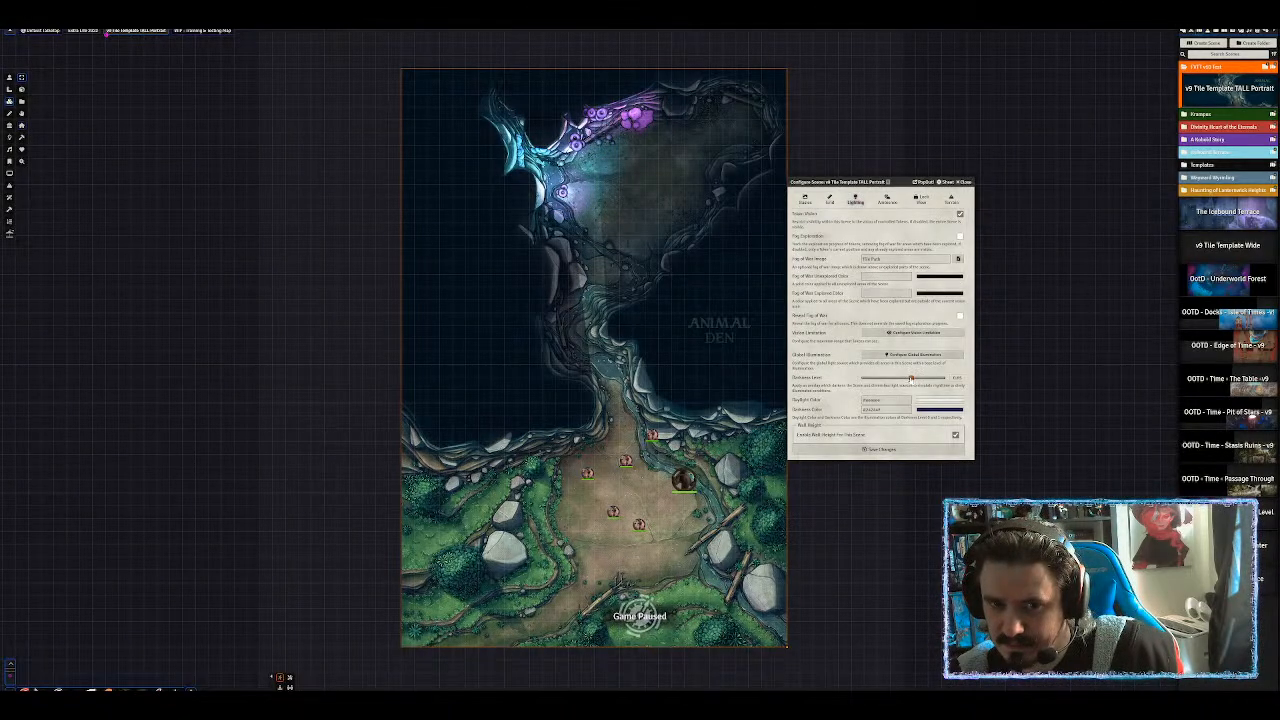
pyautogui.click(880, 449)
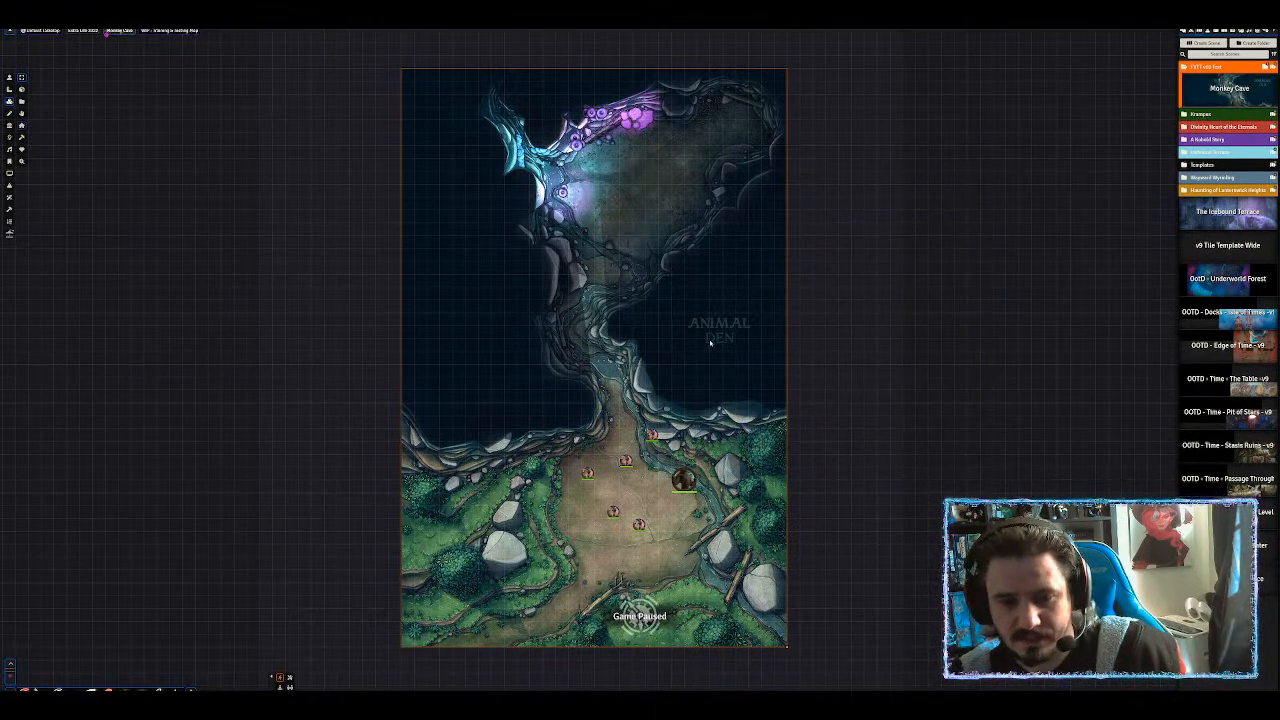
# Return to the token layer and zoom and pan onto the group of creature tokens.
pyautogui.click(10, 78)
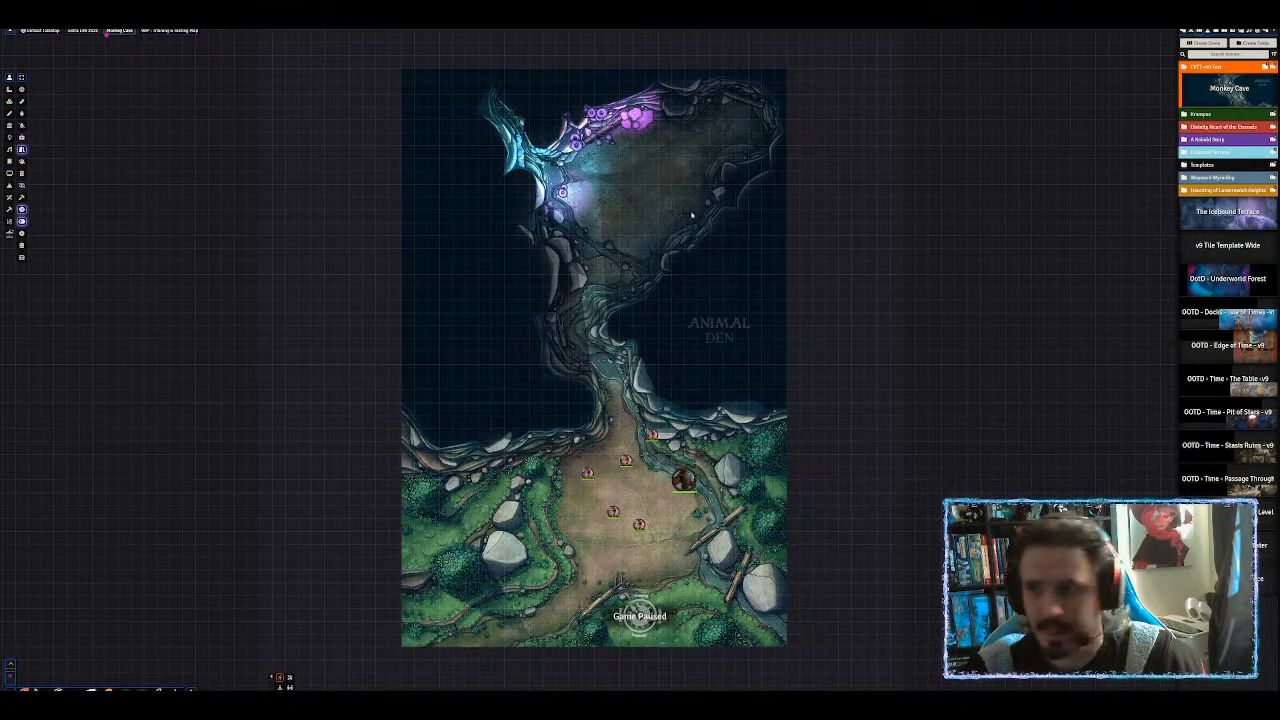
pyautogui.scroll(5, 593, 490)
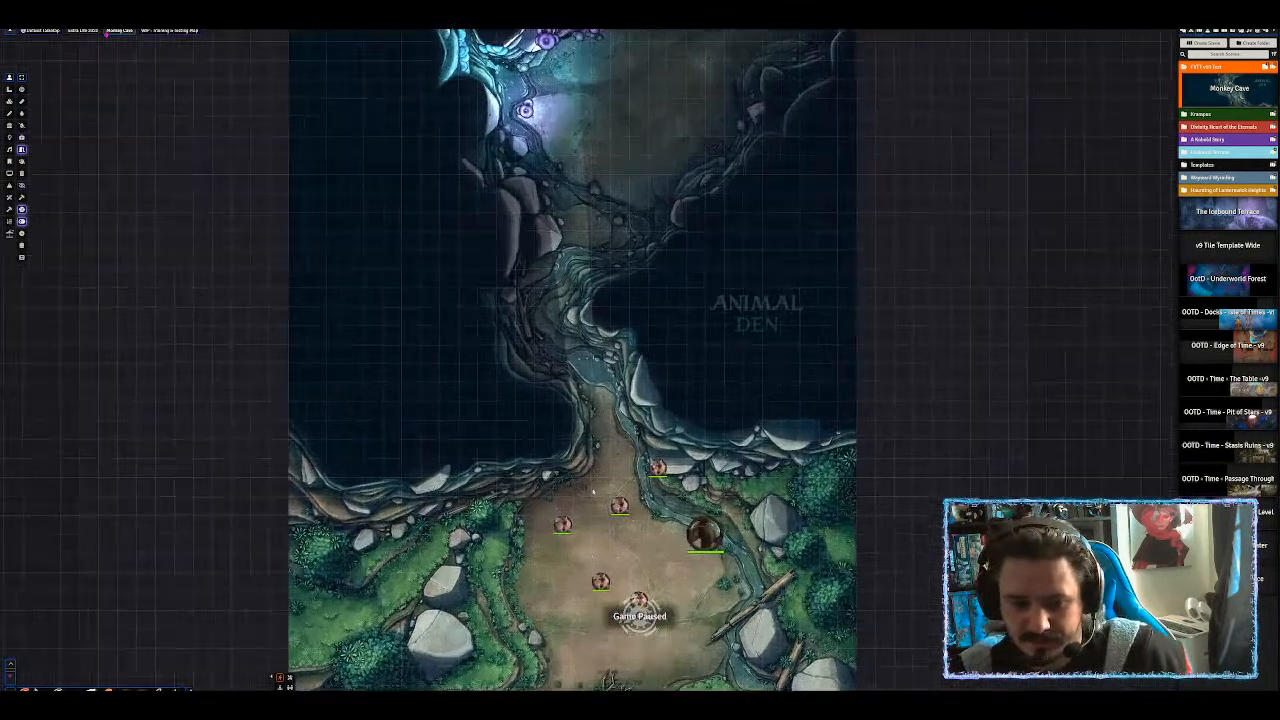
pyautogui.scroll(4, 593, 491)
pyautogui.moveTo(593, 491); pyautogui.dragTo(628, 160)
pyautogui.scroll(4, 782, 205)
pyautogui.moveTo(784, 204)
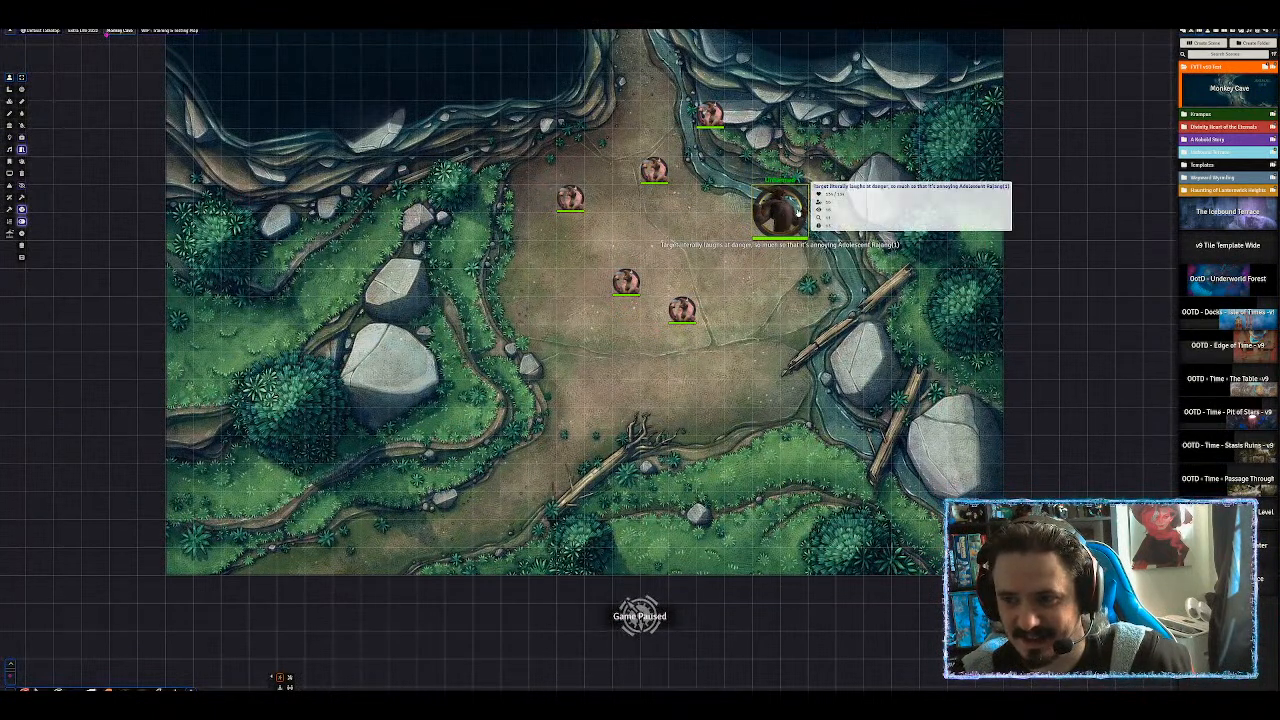
# Delete the '(1)' suffix from the large token's name, keeping 'Adolescent', then view its Appearance tab.
pyautogui.rightClick(788, 217)
pyautogui.click(742, 210)
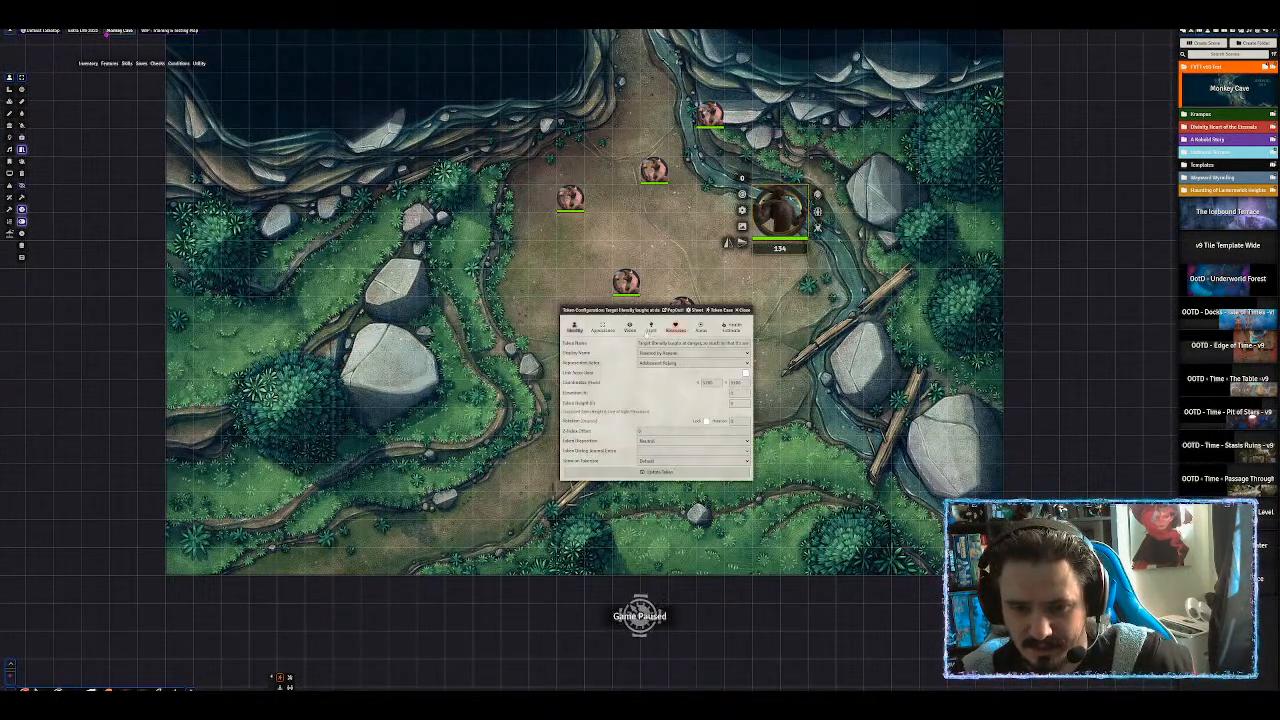
pyautogui.tripleClick(746, 343)
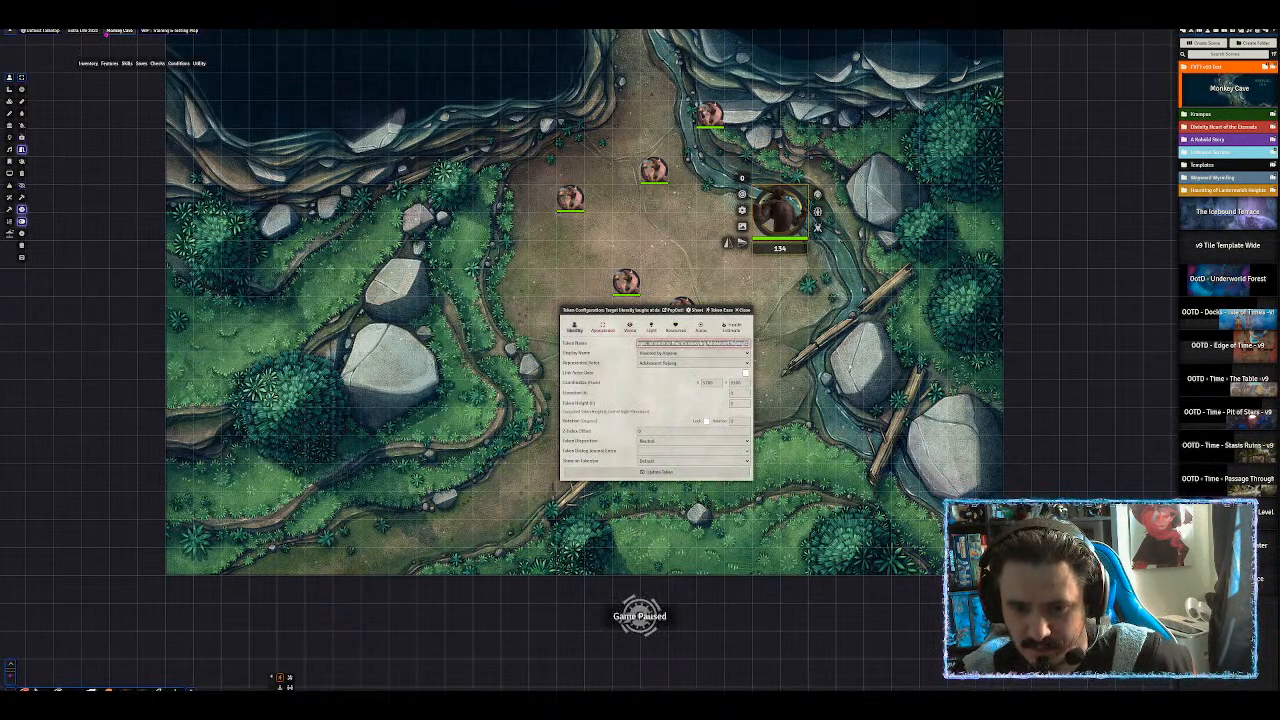
pyautogui.press('Right')
pyautogui.press('BackSpace')
pyautogui.press('BackSpace')
pyautogui.press('BackSpace')
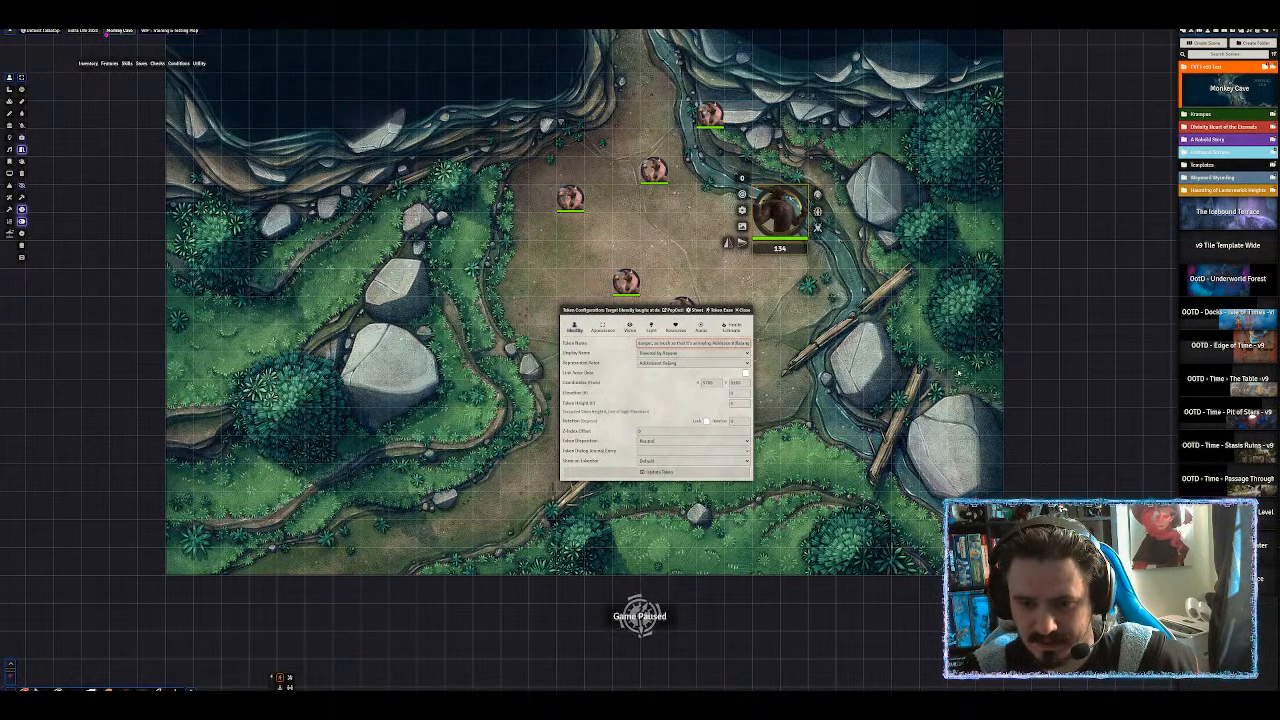
pyautogui.hotkey('shift', 'Left')
pyautogui.hotkey('shift', 'Left')
pyautogui.hotkey('shift', 'Left')
pyautogui.hotkey('shift', 'Left')
pyautogui.hotkey('shift', 'Left')
pyautogui.hotkey('shift', 'Left')
pyautogui.hotkey('shift', 'Left')
pyautogui.hotkey('shift', 'Left')
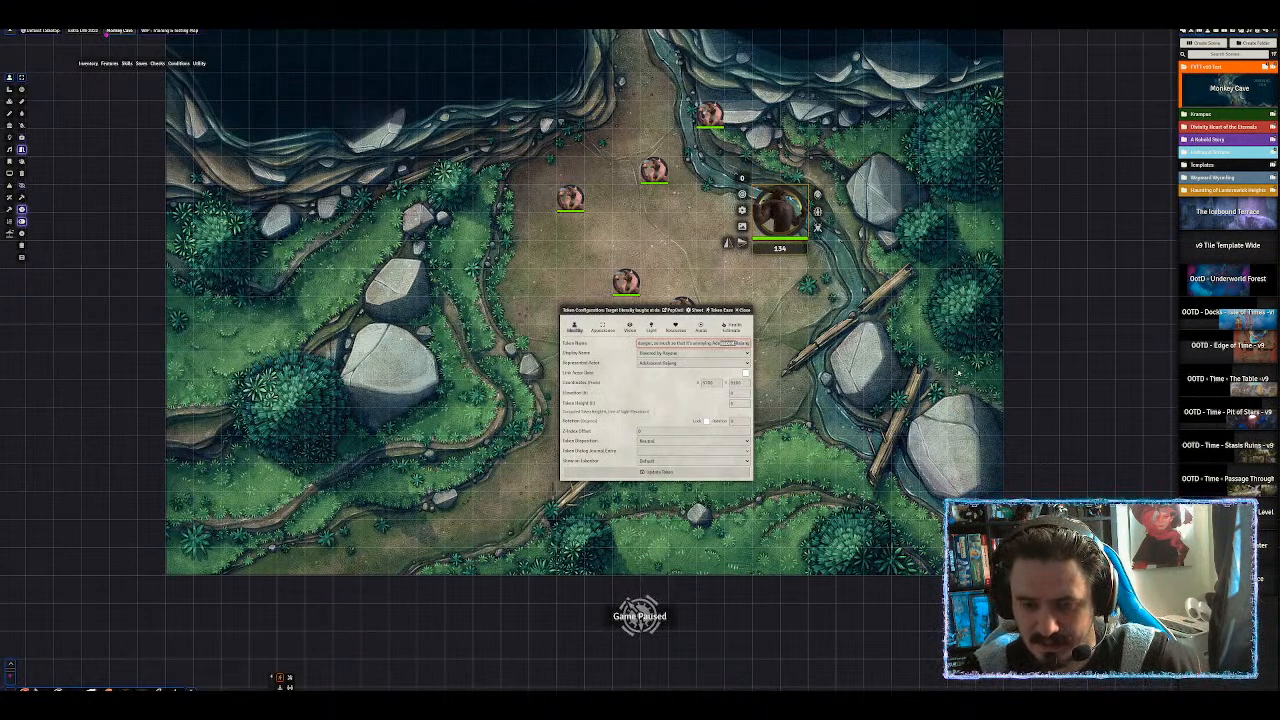
pyautogui.hotkey('shift', 'Left')
pyautogui.hotkey('shift', 'Left')
pyautogui.hotkey('shift', 'Left')
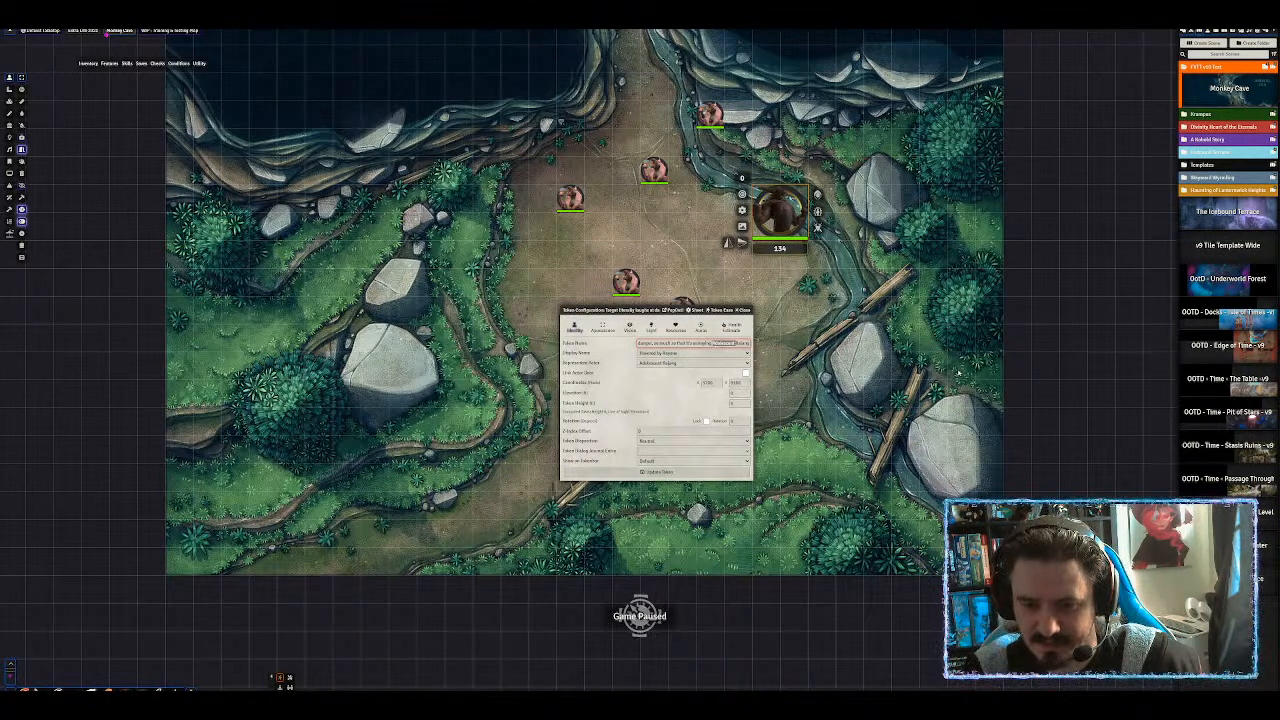
pyautogui.press('Right')
pyautogui.click(738, 403)
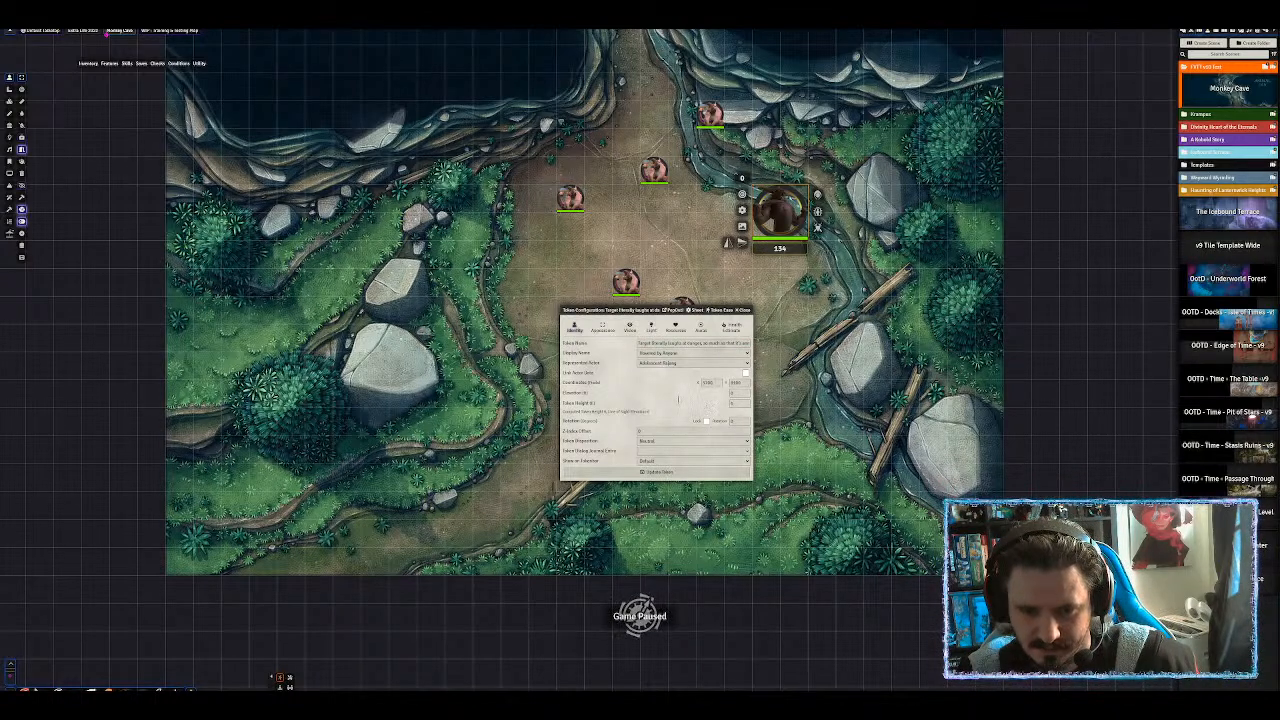
pyautogui.click(601, 328)
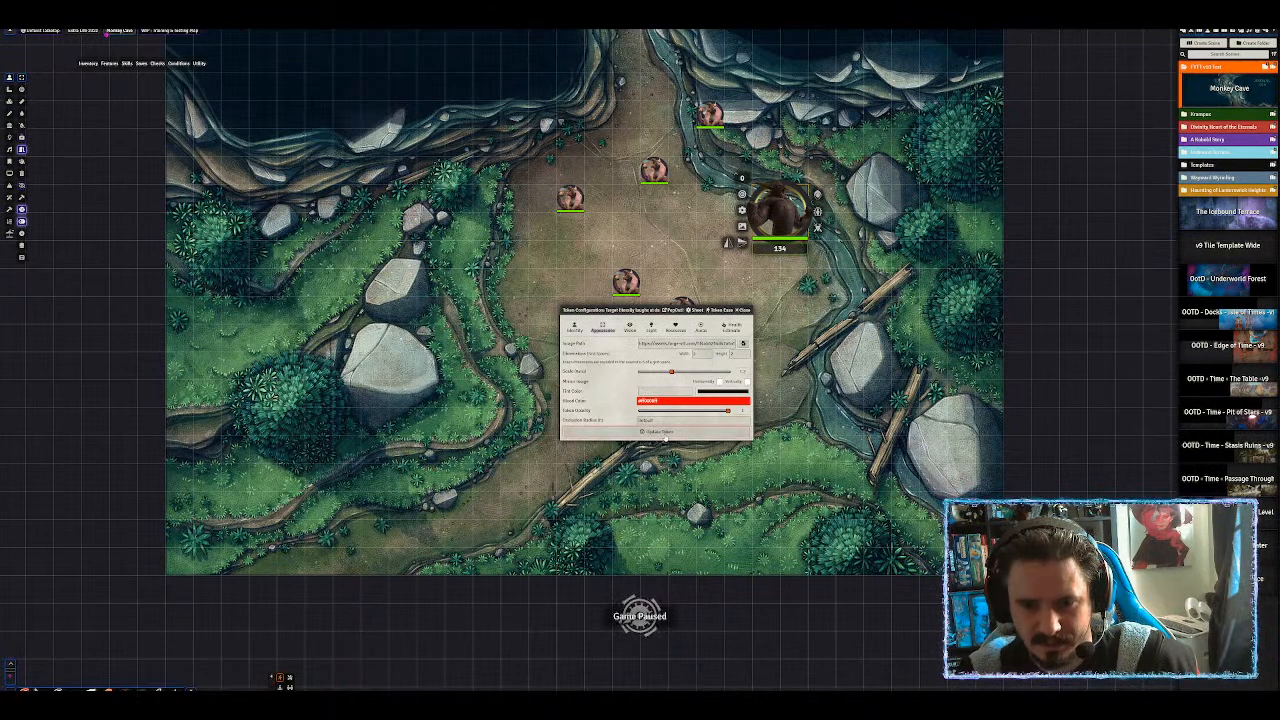
# Set the large token's first aura colour to red and update the token.
pyautogui.click(701, 327)
pyautogui.click(715, 355)
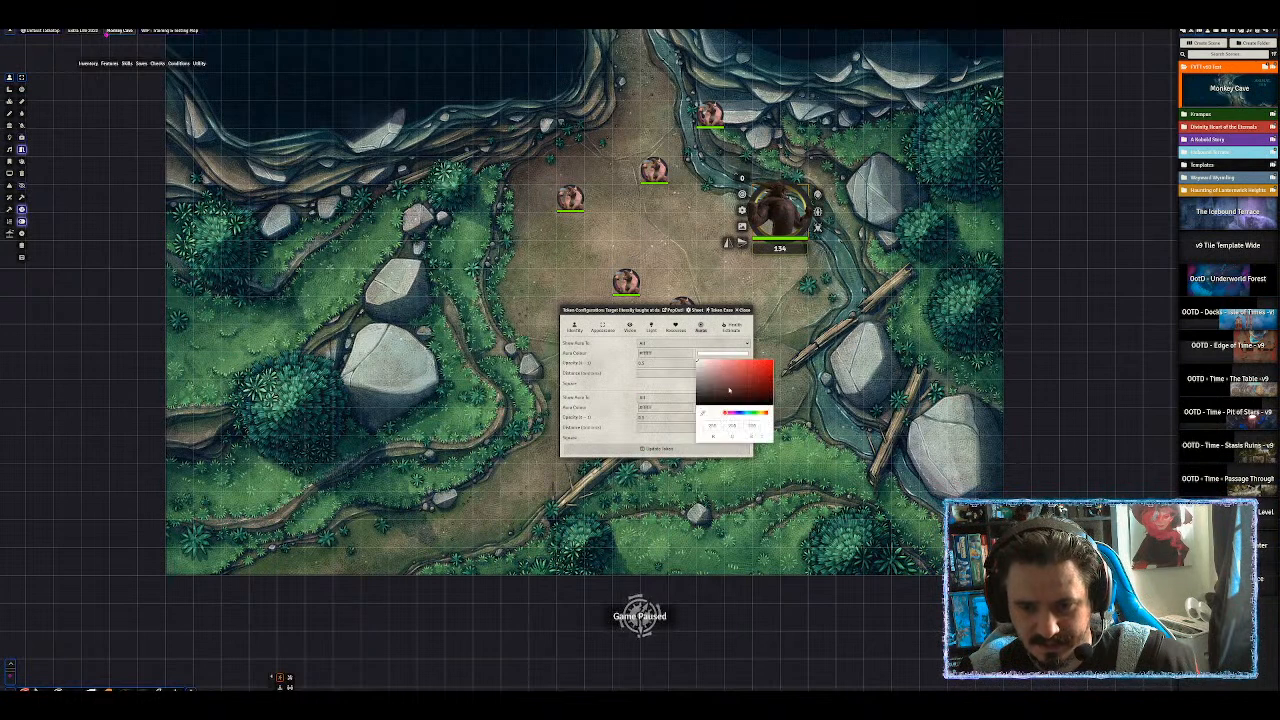
pyautogui.click(737, 381)
pyautogui.click(646, 372)
pyautogui.click(646, 372)
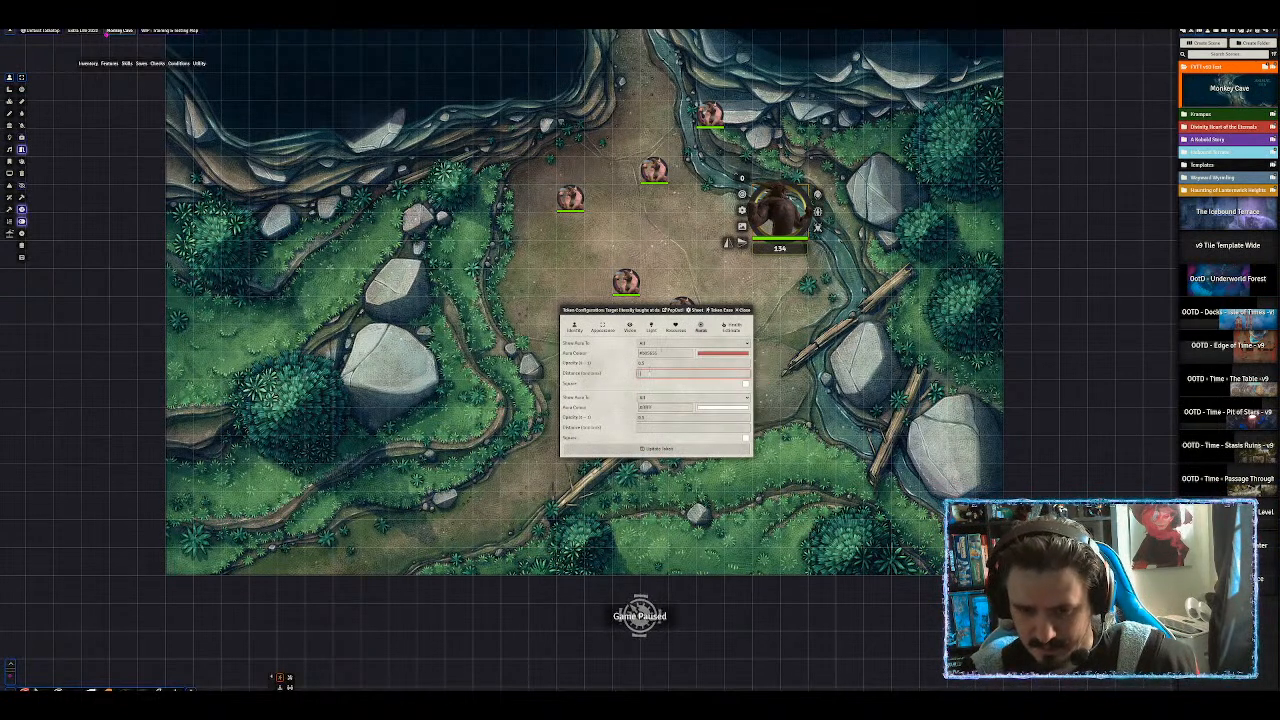
pyautogui.click(660, 448)
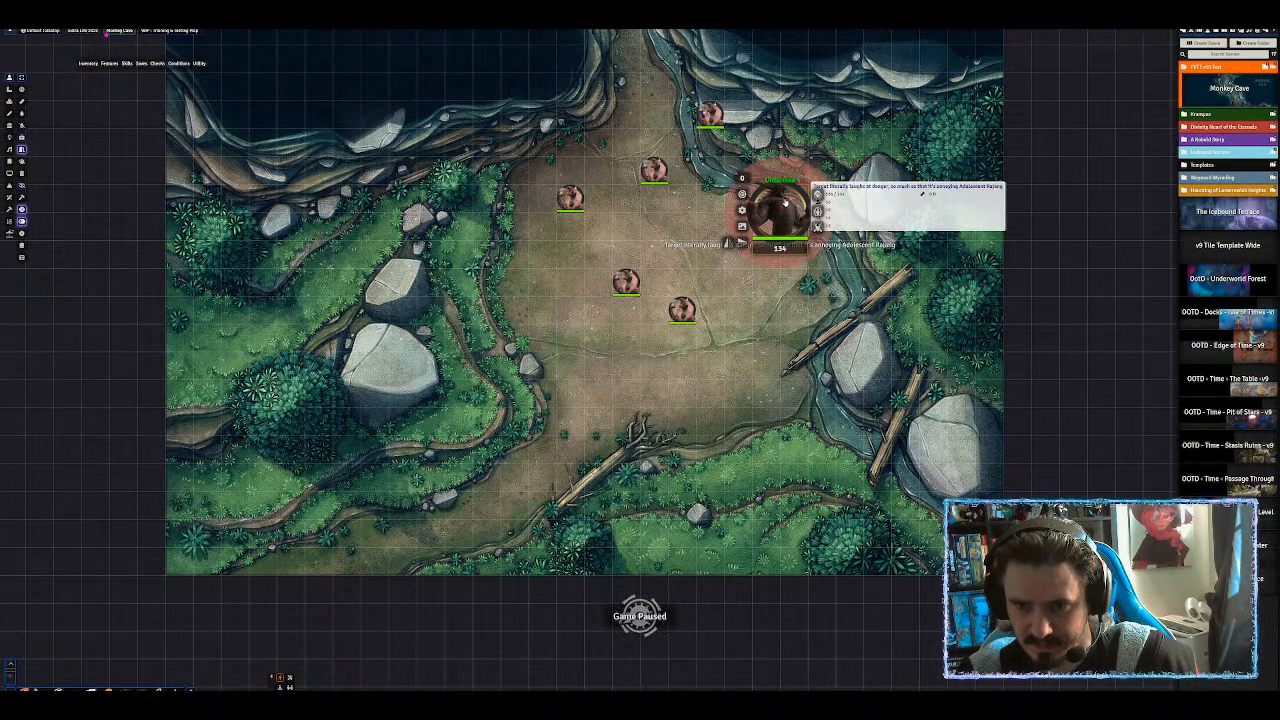
# Clear the first aura's Distance field so no aura is drawn, and update the token.
pyautogui.doubleClick(785, 203)
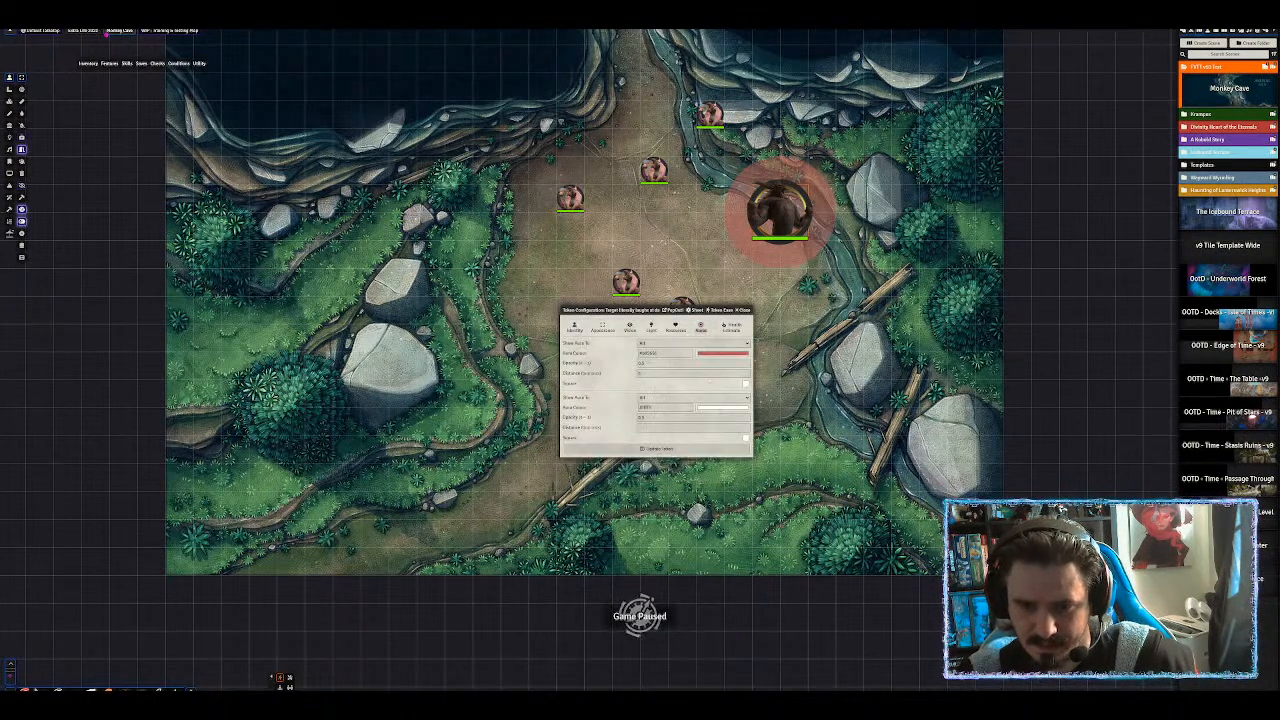
pyautogui.click(645, 372)
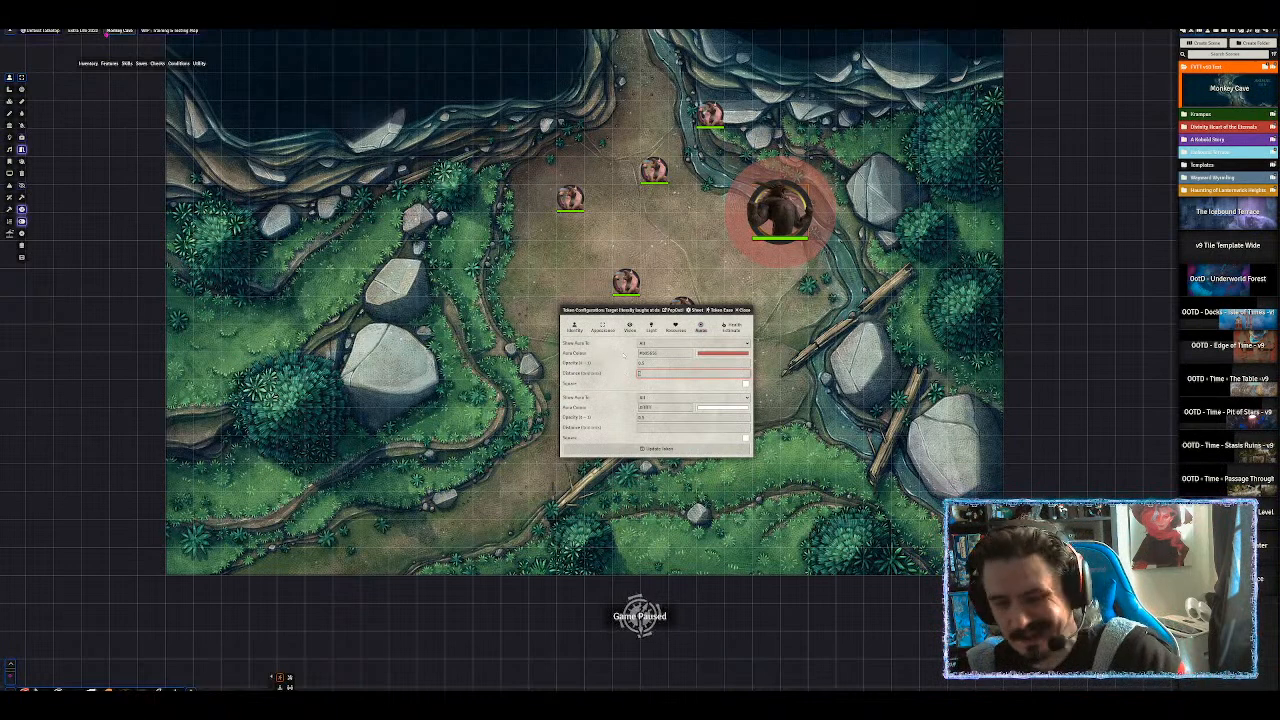
pyautogui.press('BackSpace')
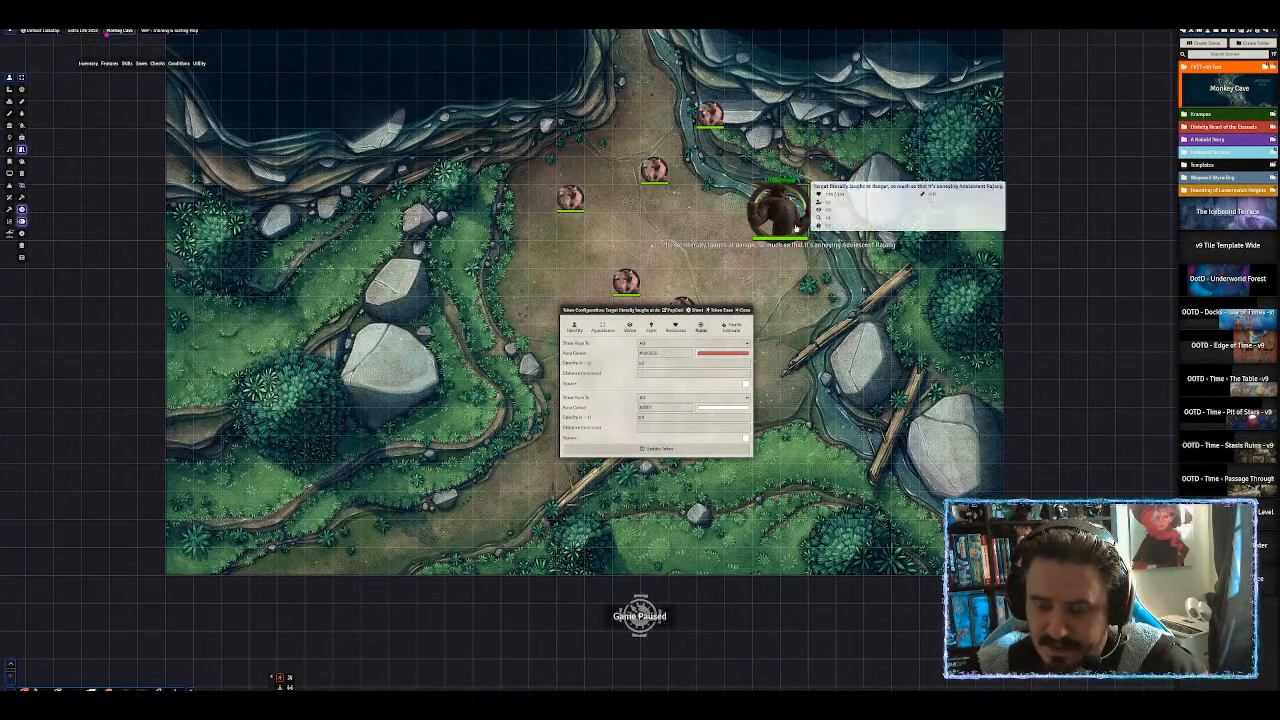
pyautogui.scroll(6, 849, 188)
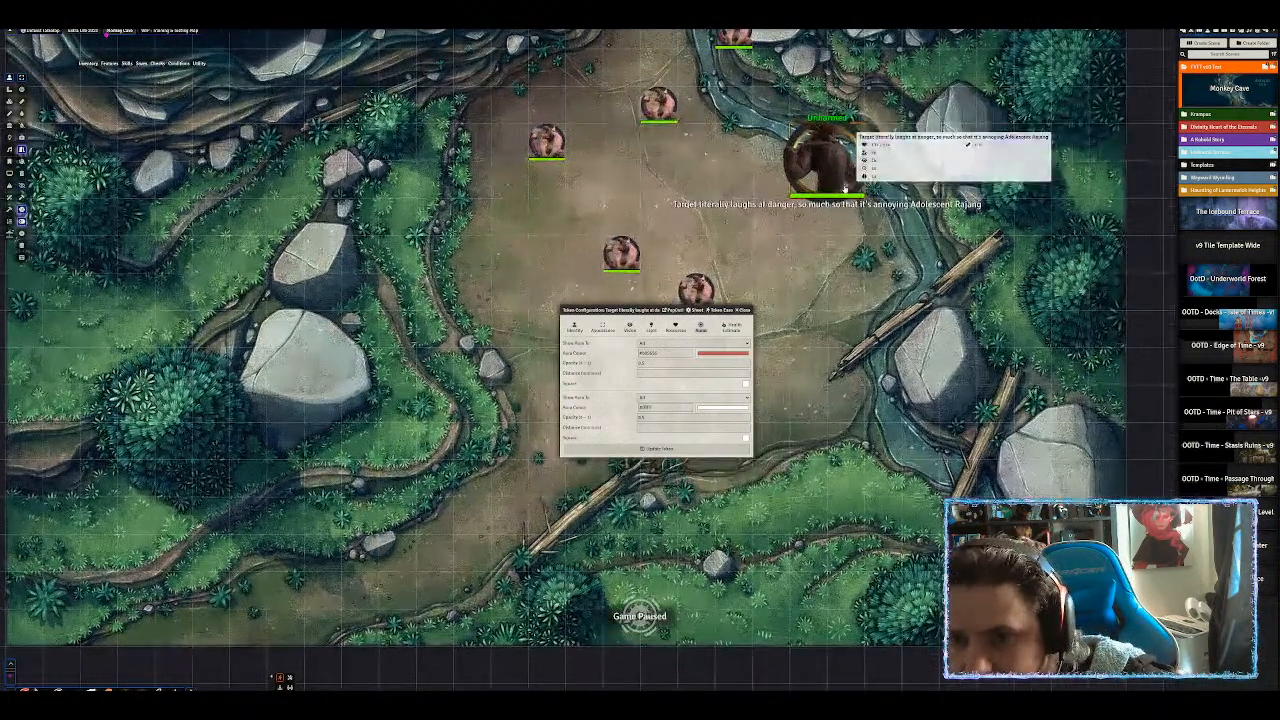
pyautogui.scroll(-5, 850, 190)
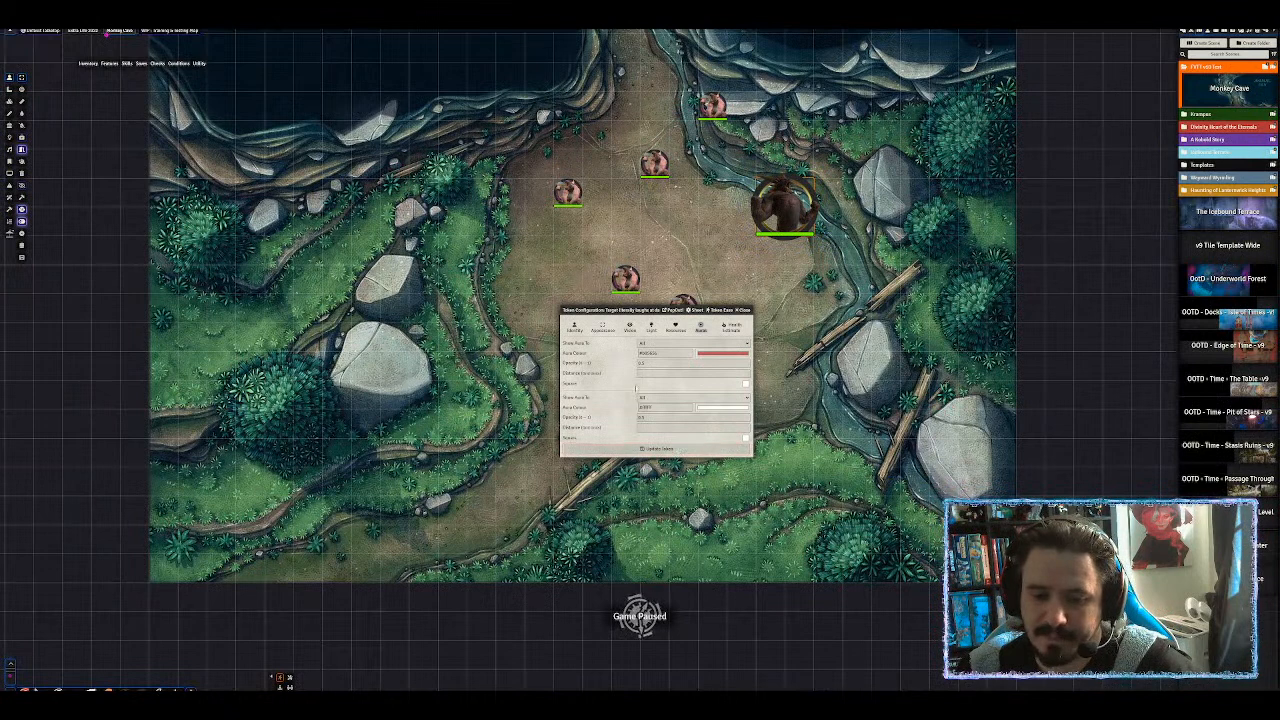
pyautogui.click(725, 329)
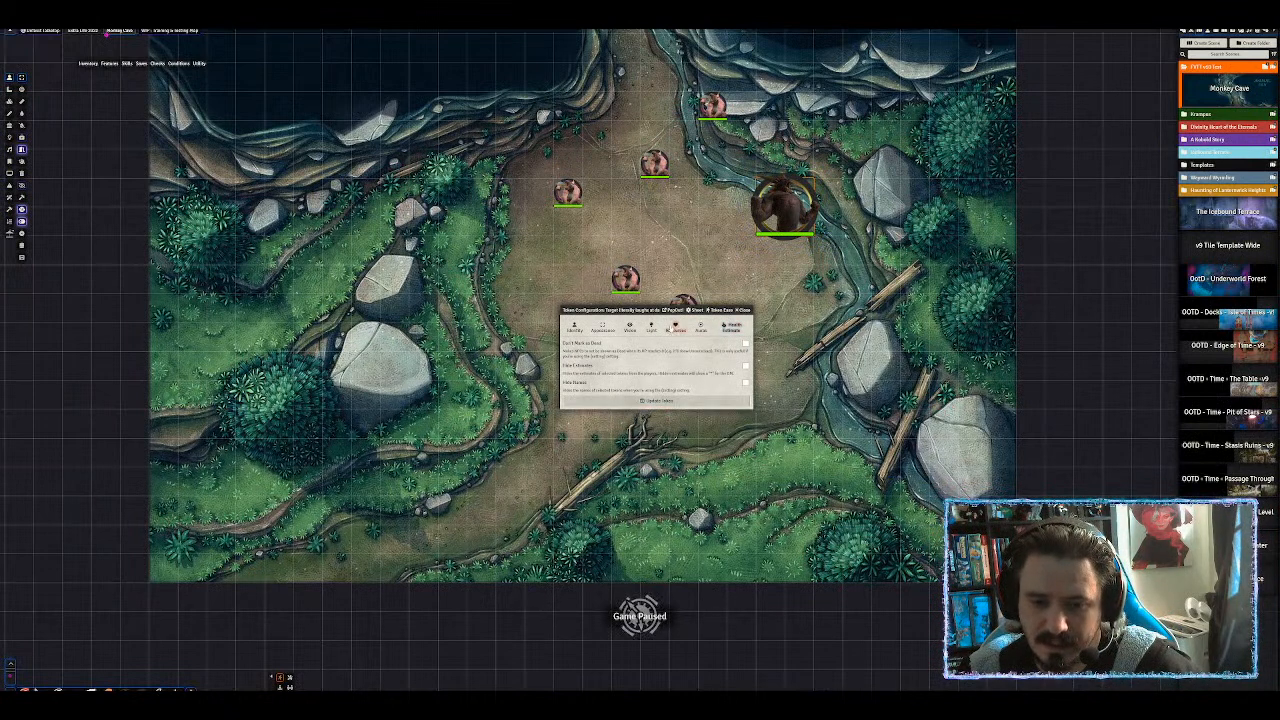
pyautogui.click(657, 400)
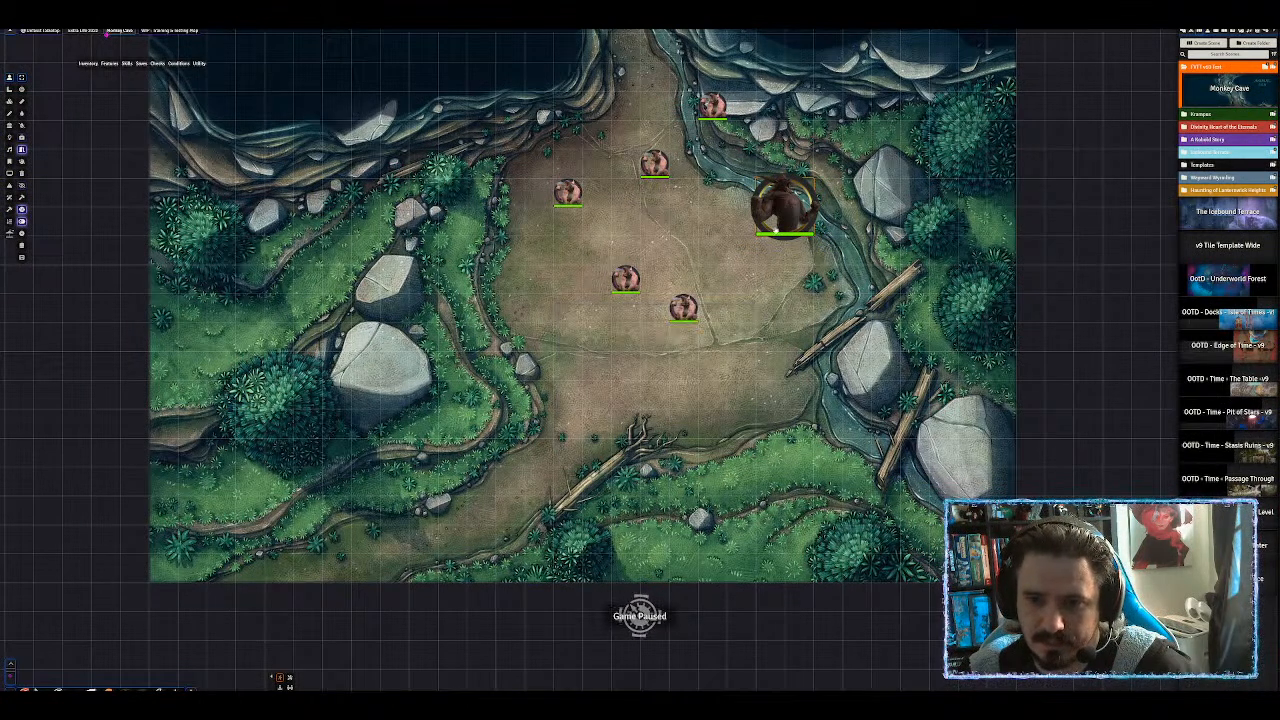
# Reopen the token's configuration, review its Appearance and name settings, and close it.
pyautogui.rightClick(780, 216)
pyautogui.doubleClick(780, 216)
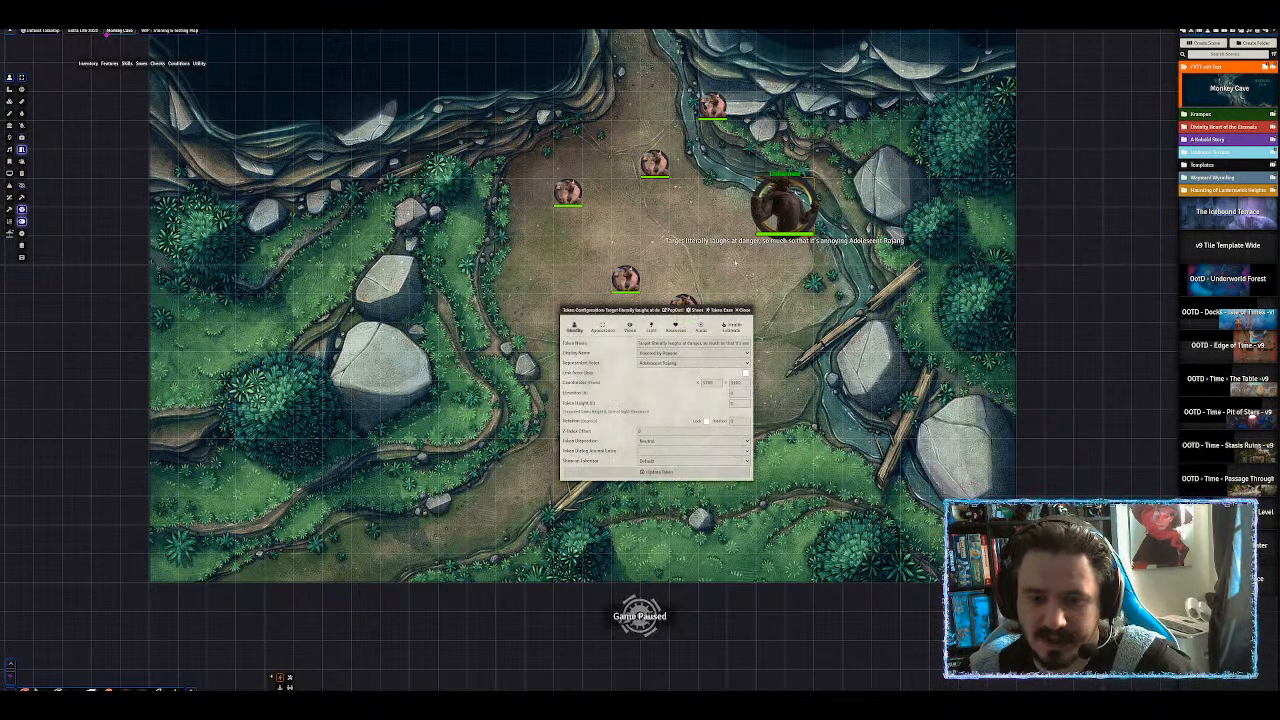
pyautogui.click(603, 329)
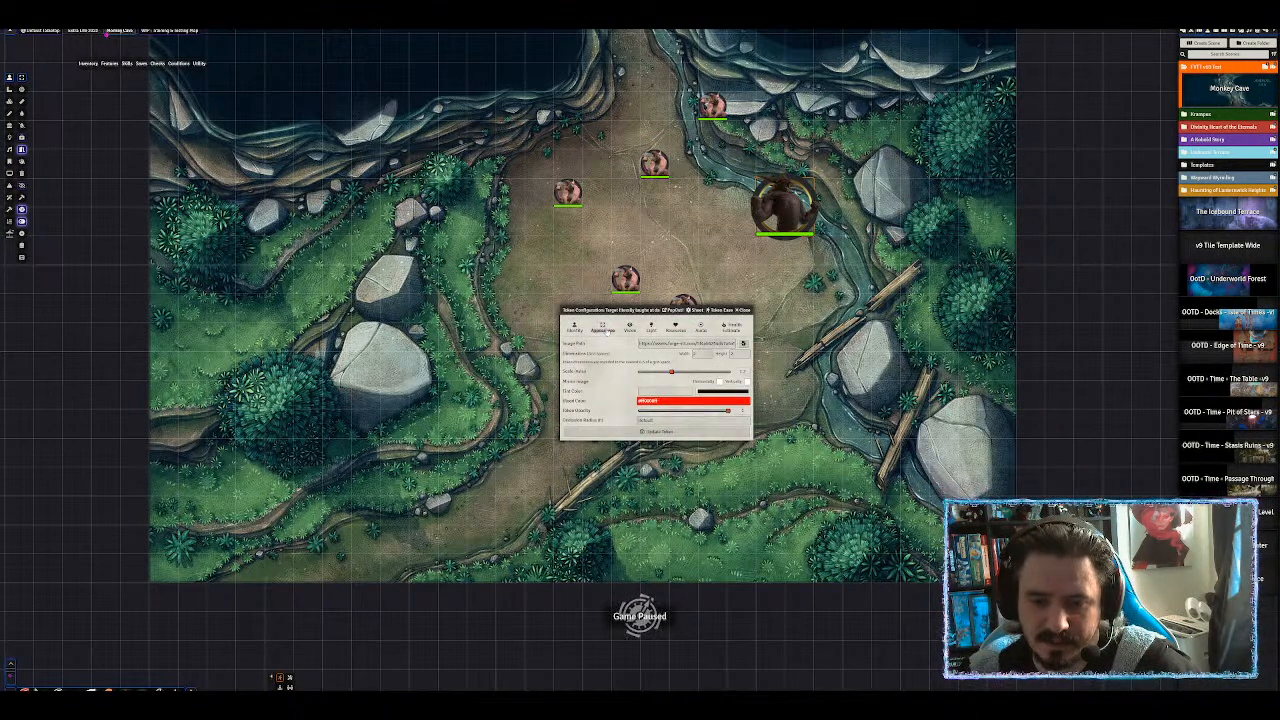
pyautogui.click(576, 328)
pyautogui.click(604, 328)
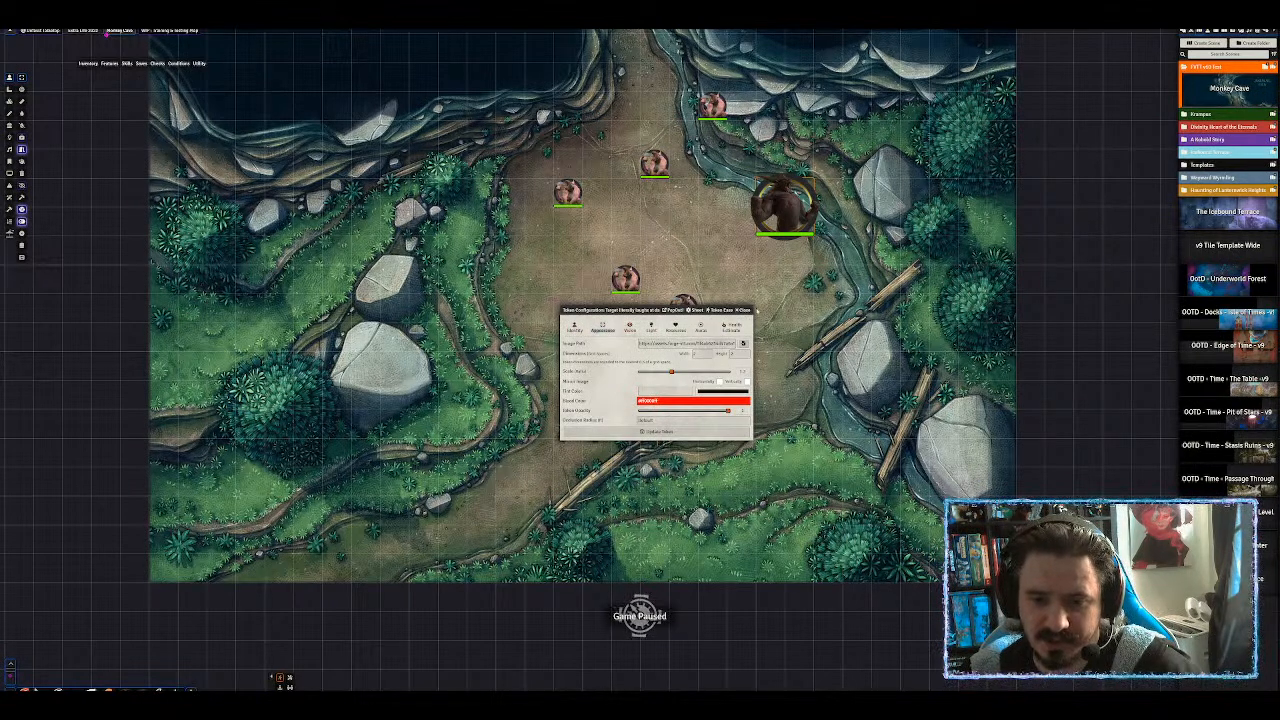
pyautogui.click(742, 311)
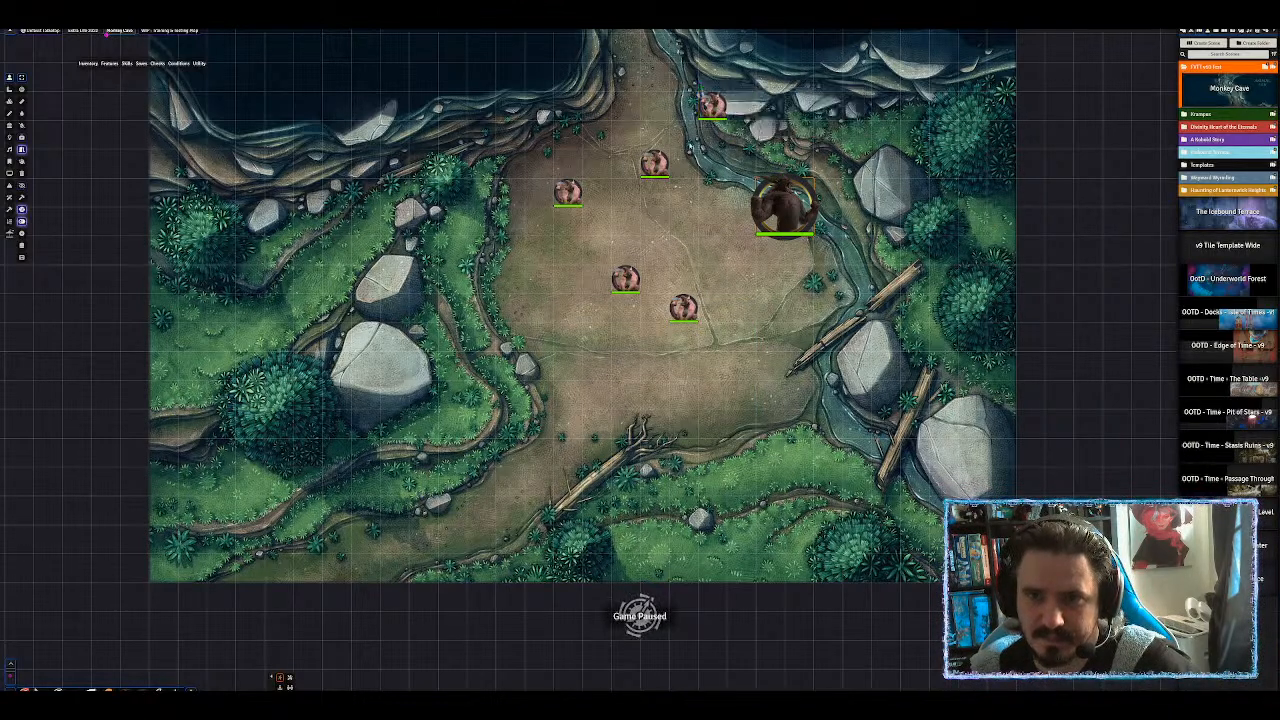
# Pan the map across the clearing to bring the Animal Den into view.
pyautogui.moveTo(659, 165)
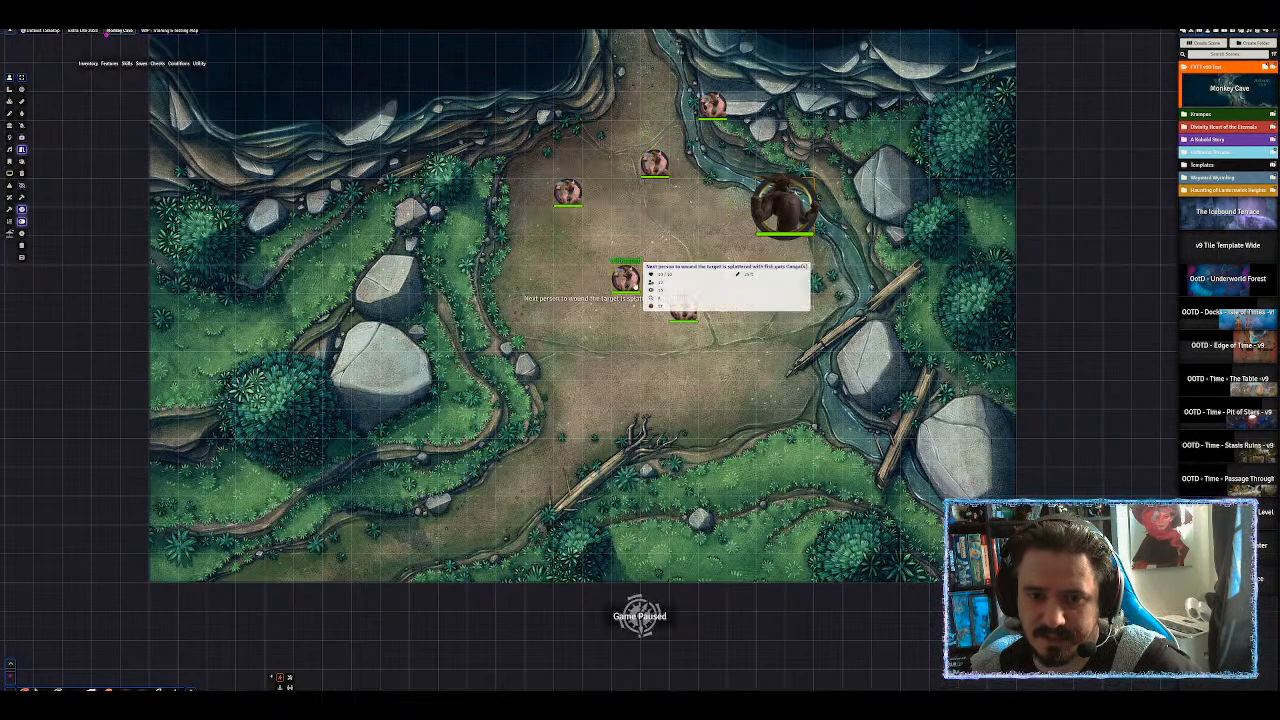
pyautogui.moveTo(690, 302)
pyautogui.moveTo(779, 205); pyautogui.dragTo(733, 316)
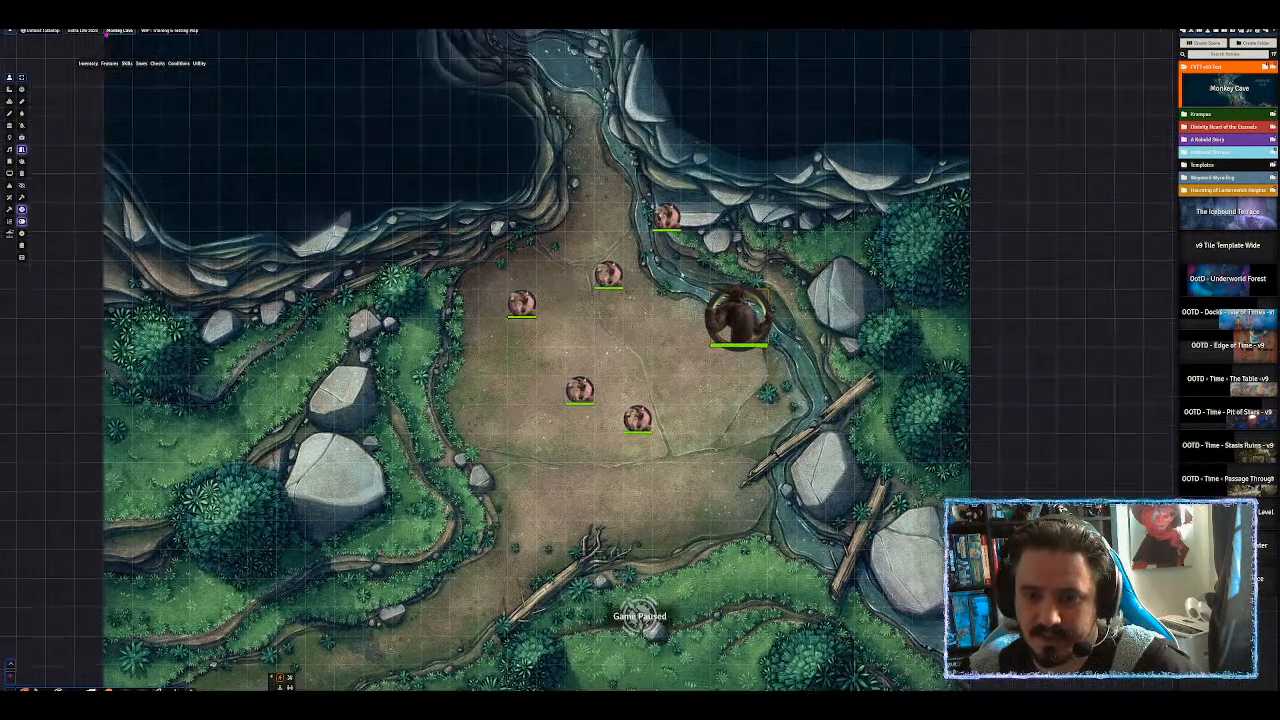
pyautogui.moveTo(734, 318)
pyautogui.moveTo(709, 115); pyautogui.dragTo(791, 403)
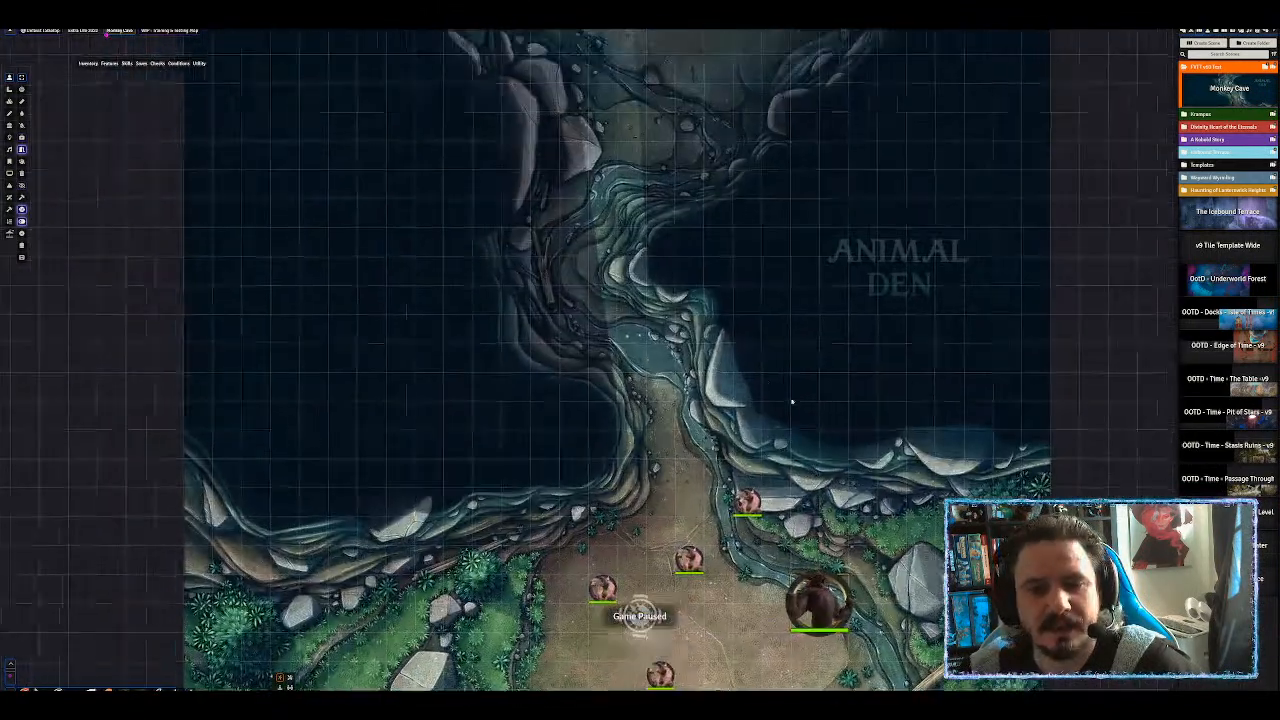
pyautogui.scroll(-7, 780, 396)
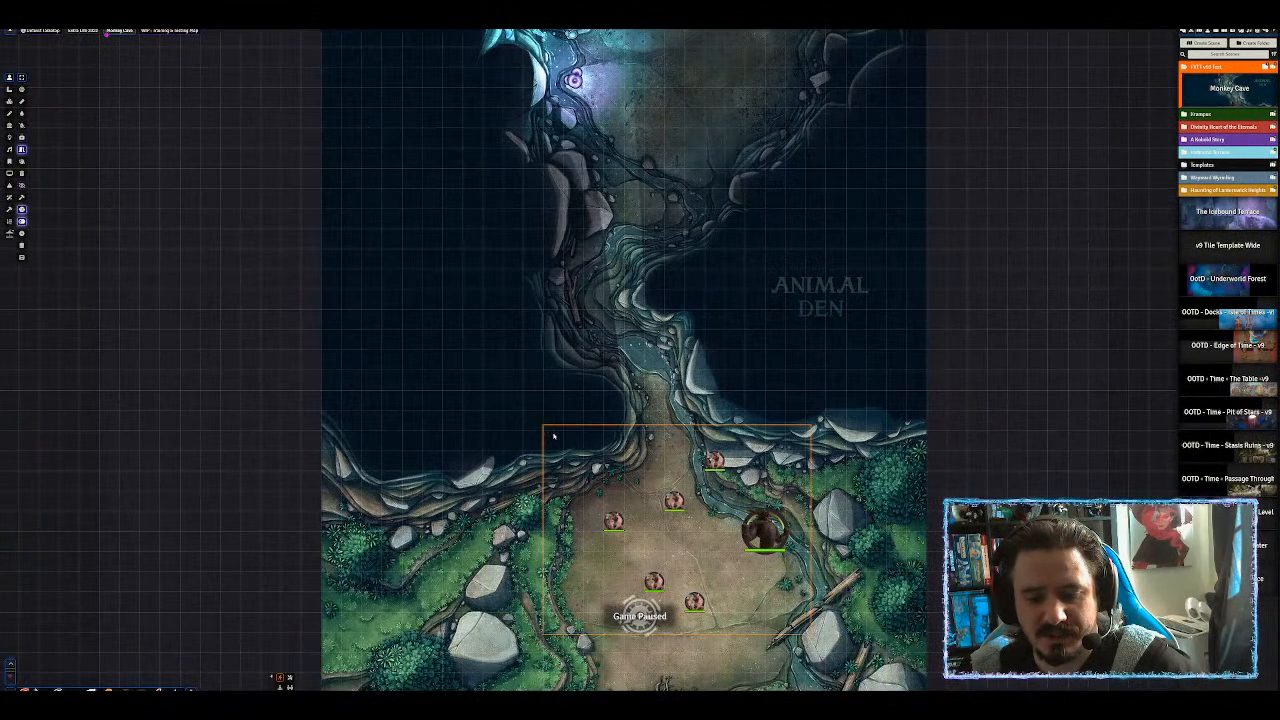
# Open the large token's and another creature's character sheets, moving the upper one aside.
pyautogui.doubleClick(768, 535)
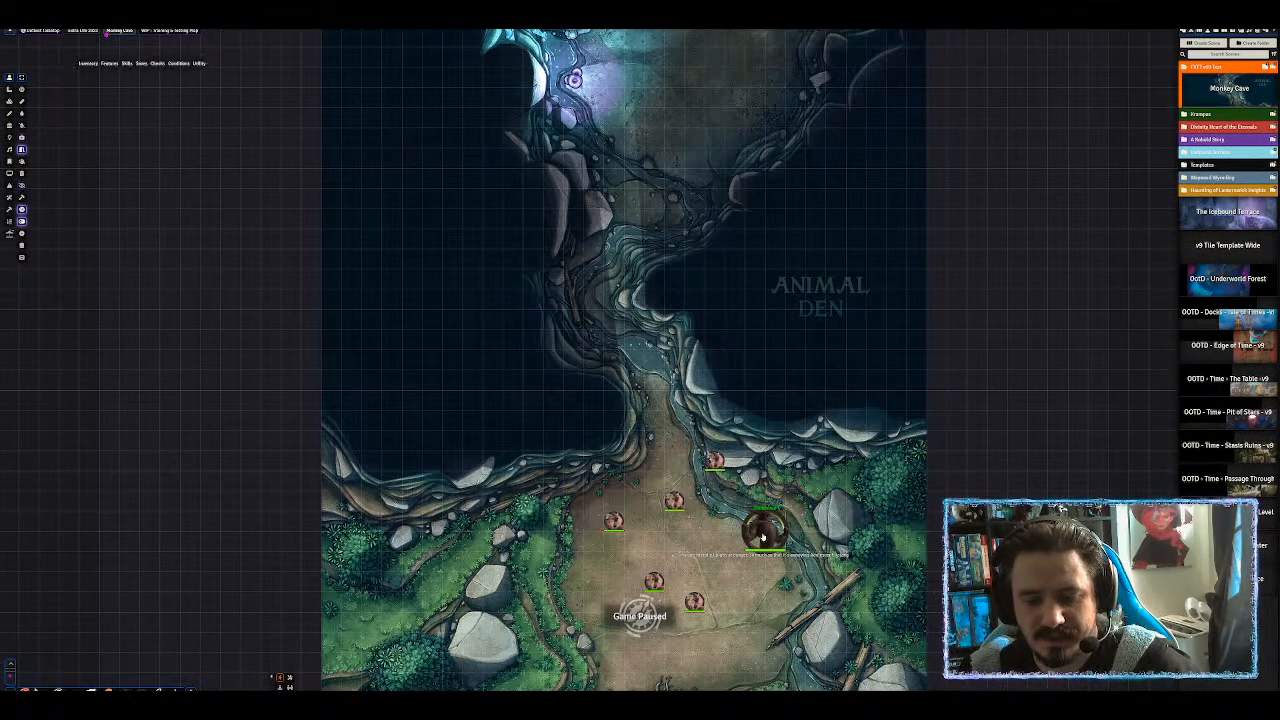
pyautogui.doubleClick(676, 502)
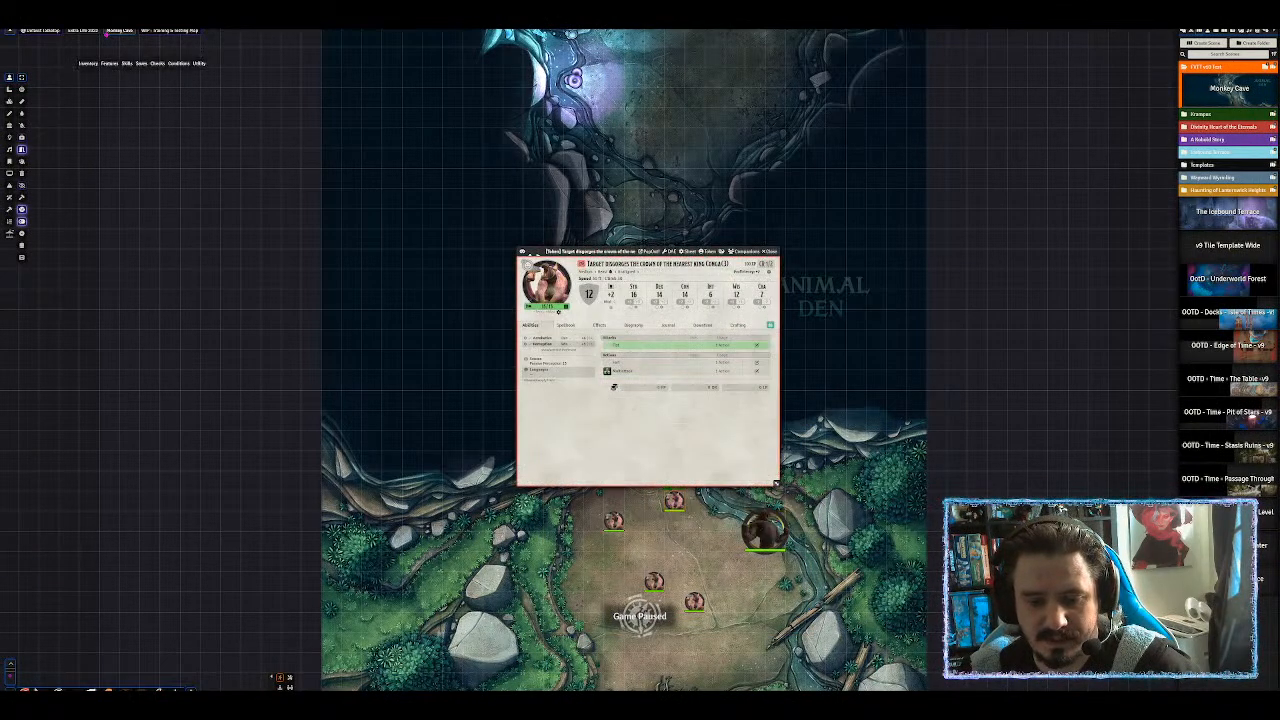
pyautogui.moveTo(607, 249); pyautogui.dragTo(952, 156)
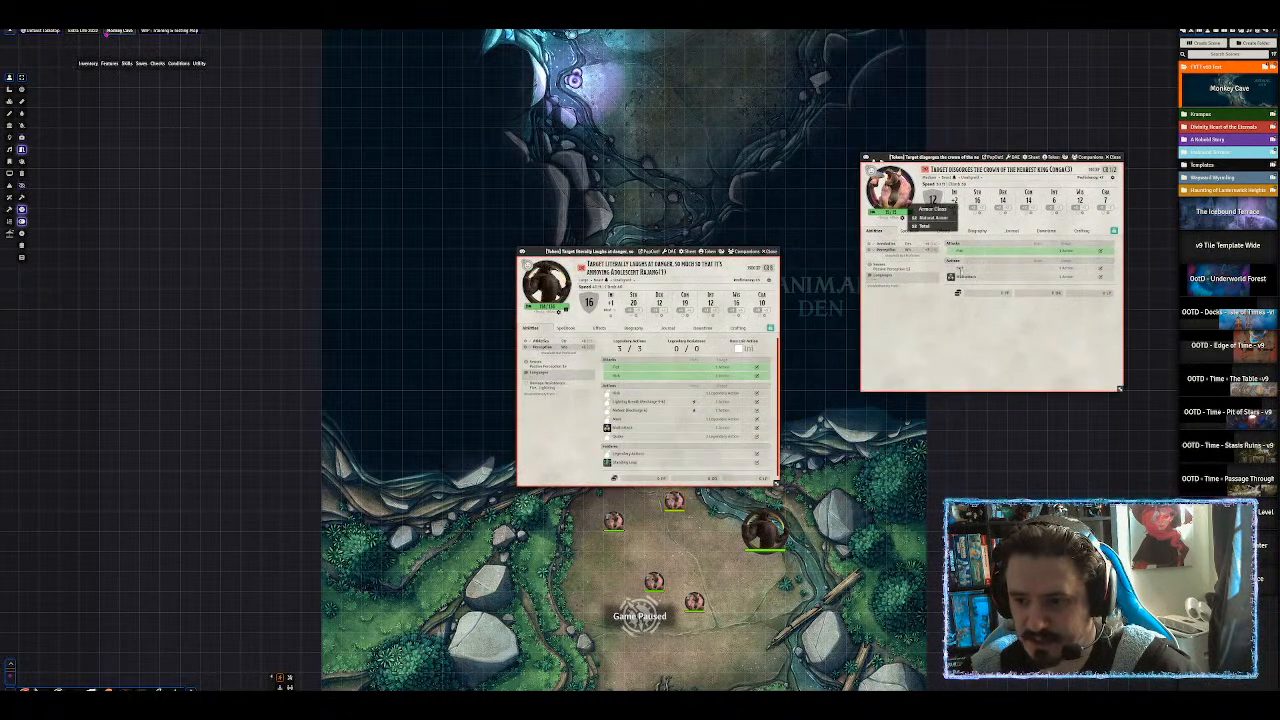
pyautogui.moveTo(959, 268)
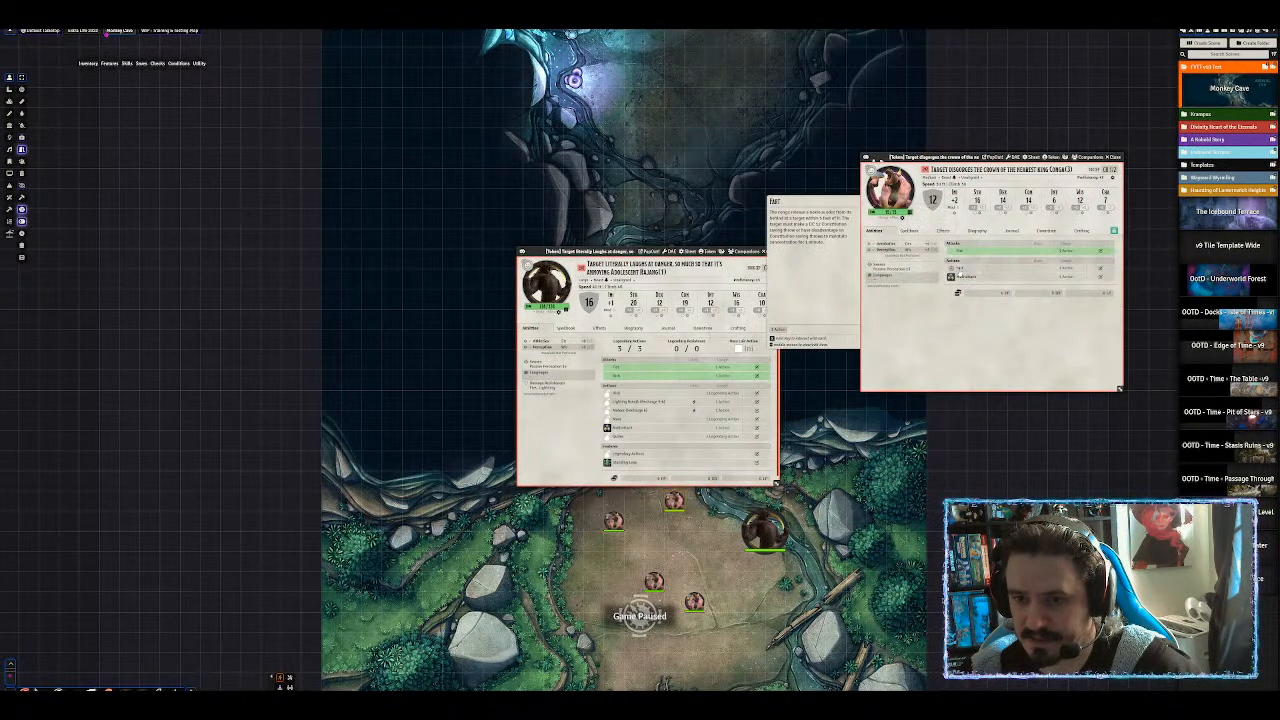
# Review the Fart action's Details, then close it and both creature sheets.
pyautogui.middleClick(960, 271)
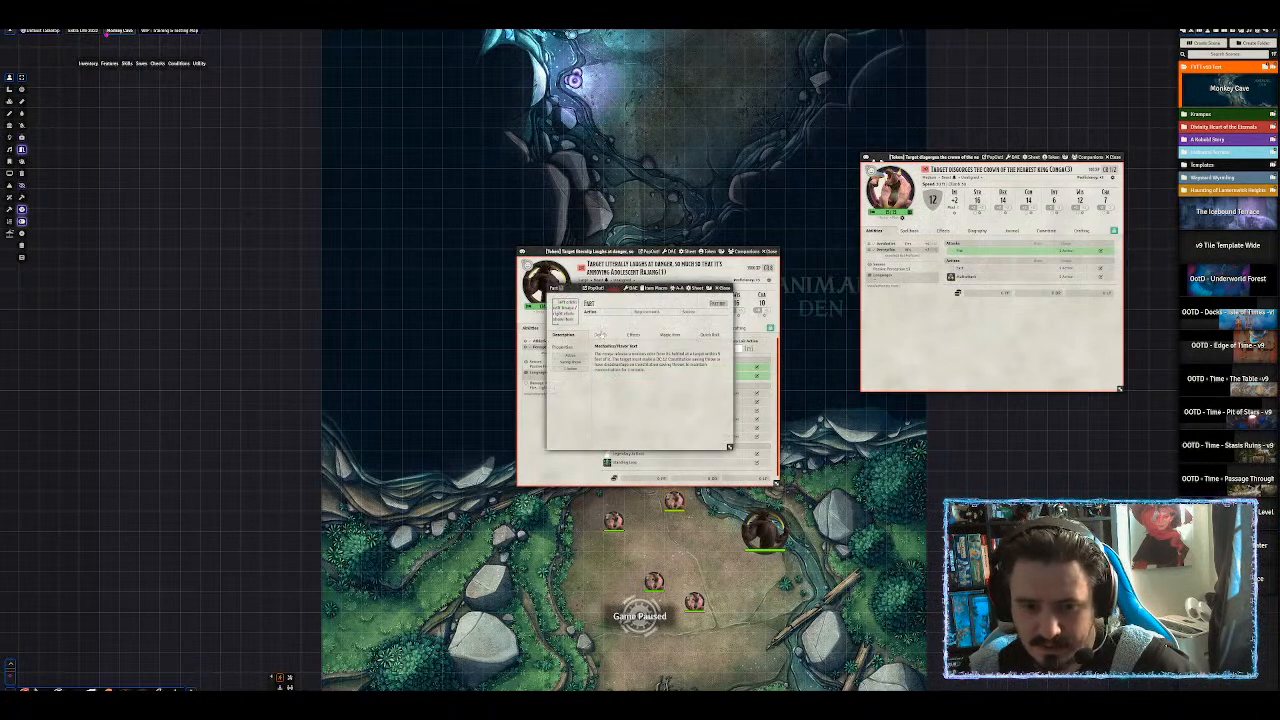
pyautogui.click(601, 334)
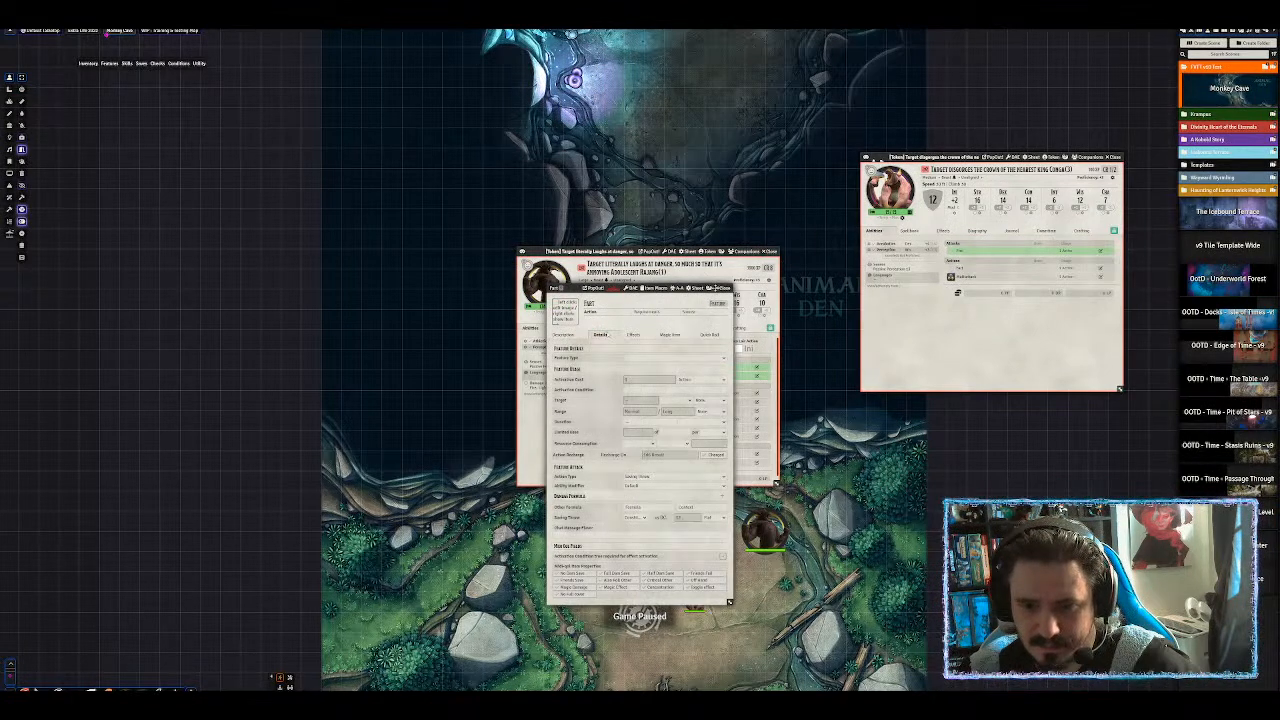
pyautogui.click(721, 288)
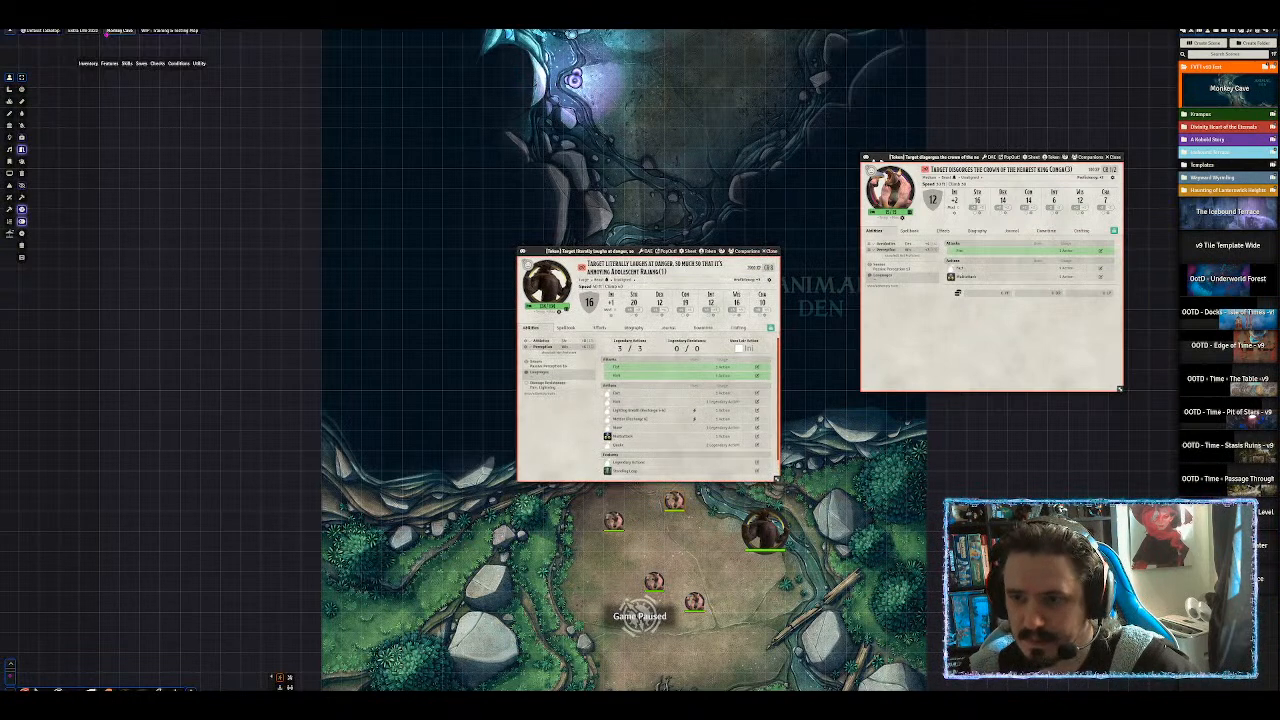
pyautogui.click(770, 252)
pyautogui.click(1117, 157)
# Drag the large ape token up into the Animal Den and delete the five monkey tokens below.
pyautogui.moveTo(782, 533); pyautogui.dragTo(780, 74)
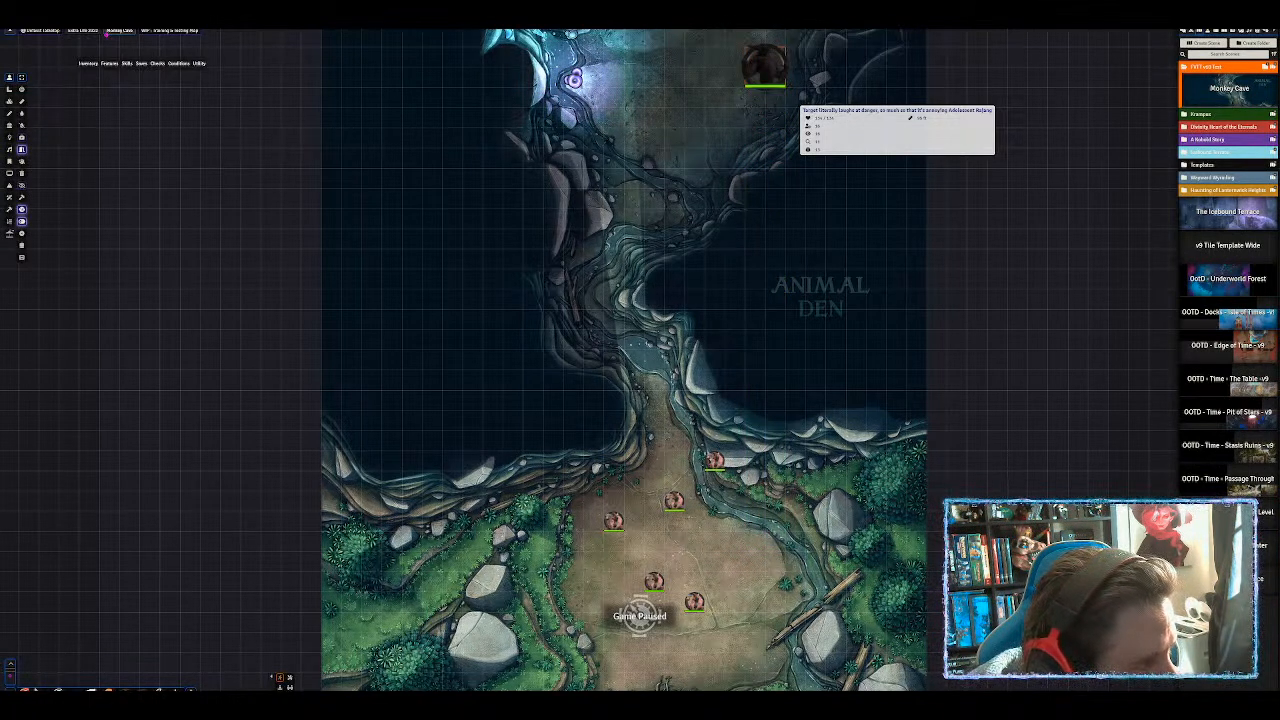
pyautogui.scroll(-7, 826, 209)
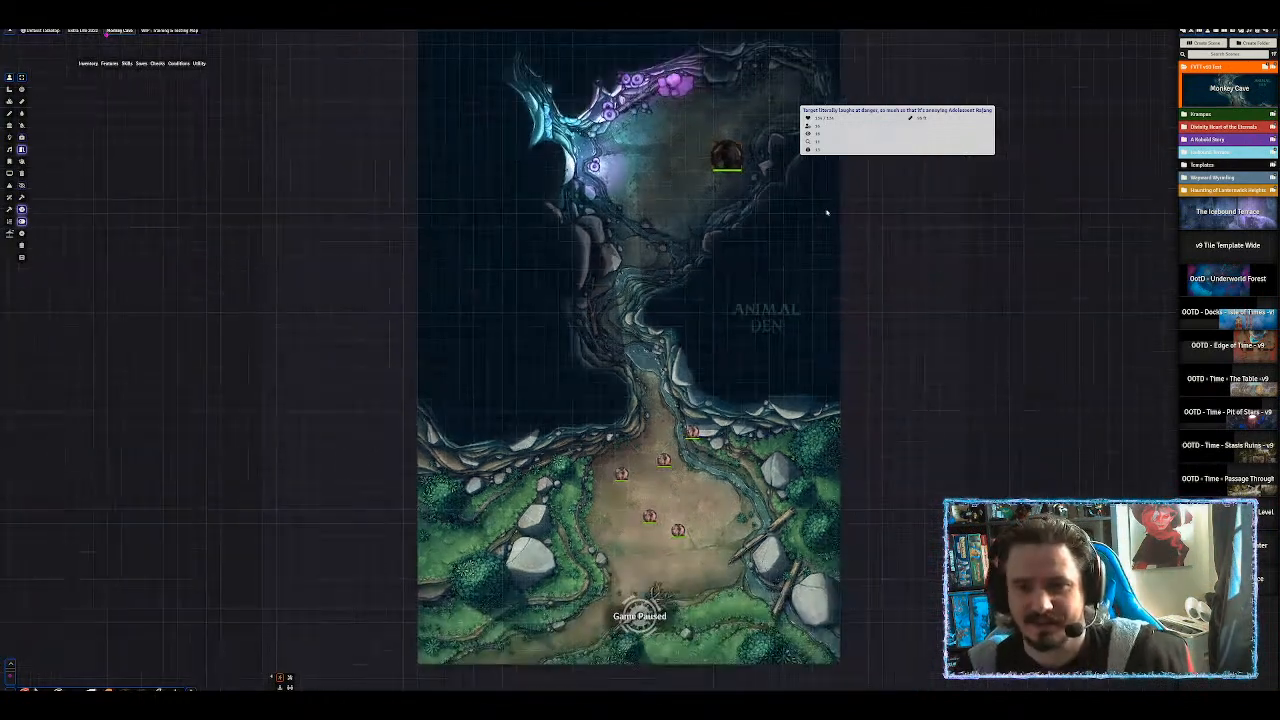
pyautogui.moveTo(754, 343); pyautogui.dragTo(541, 182)
pyautogui.scroll(2, 736, 337)
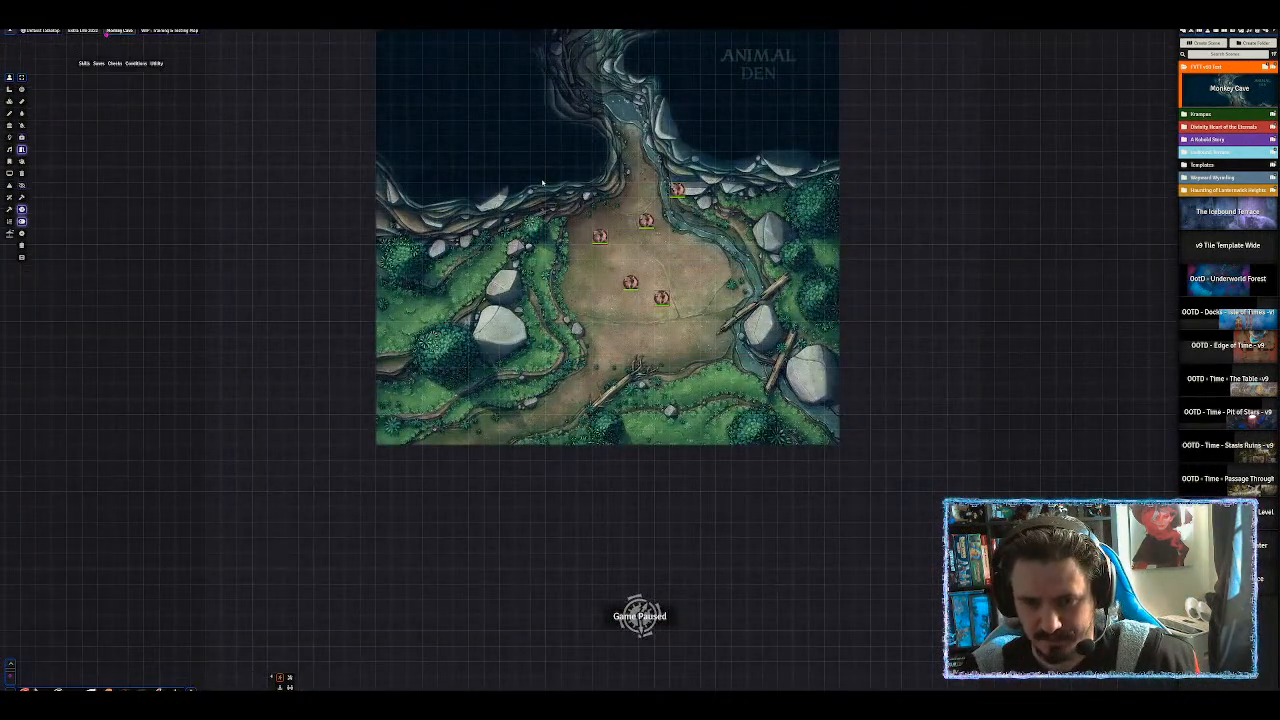
pyautogui.press('Delete')
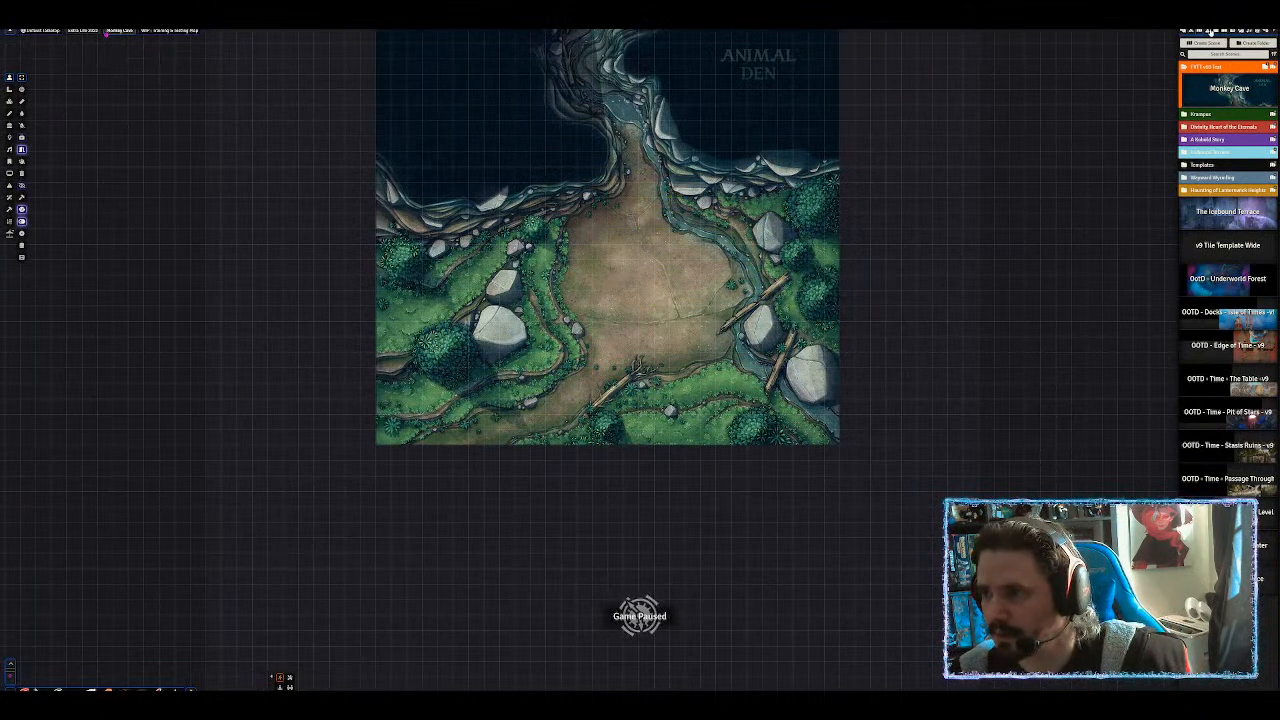
# Place five creatures from the FVTT edit folder on the clearing path, three right and two left.
pyautogui.click(1208, 31)
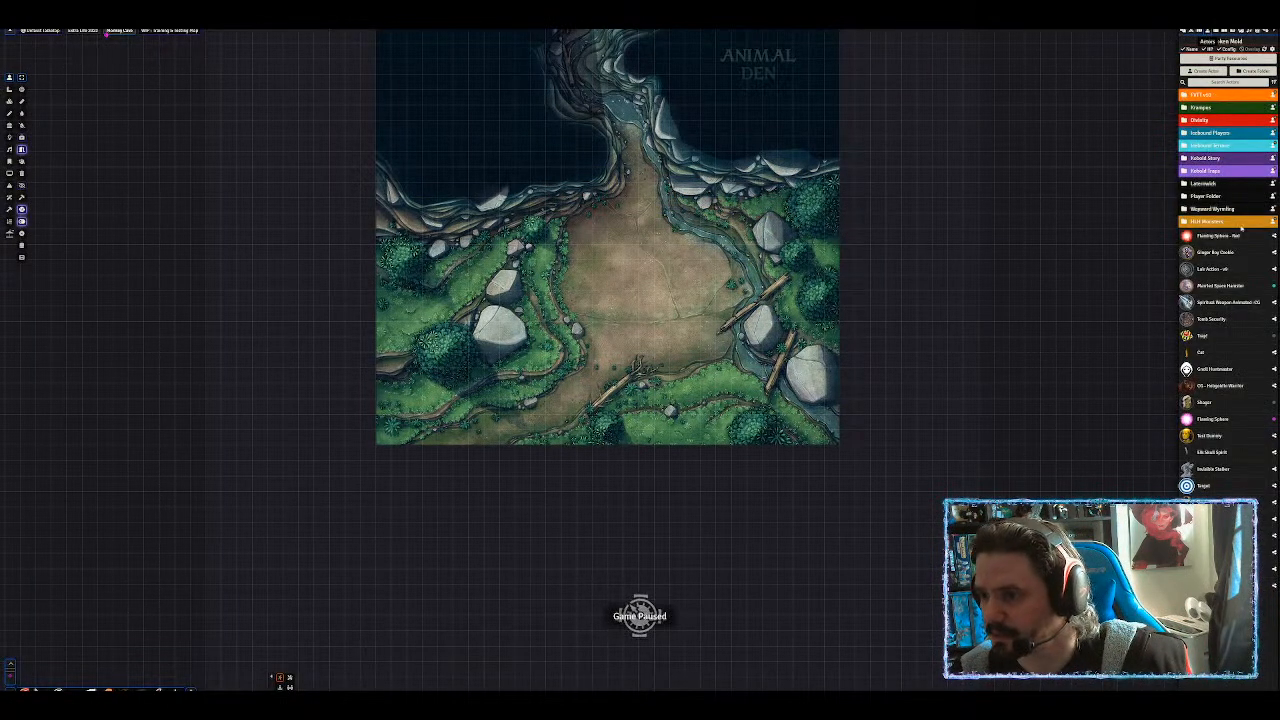
pyautogui.click(1210, 97)
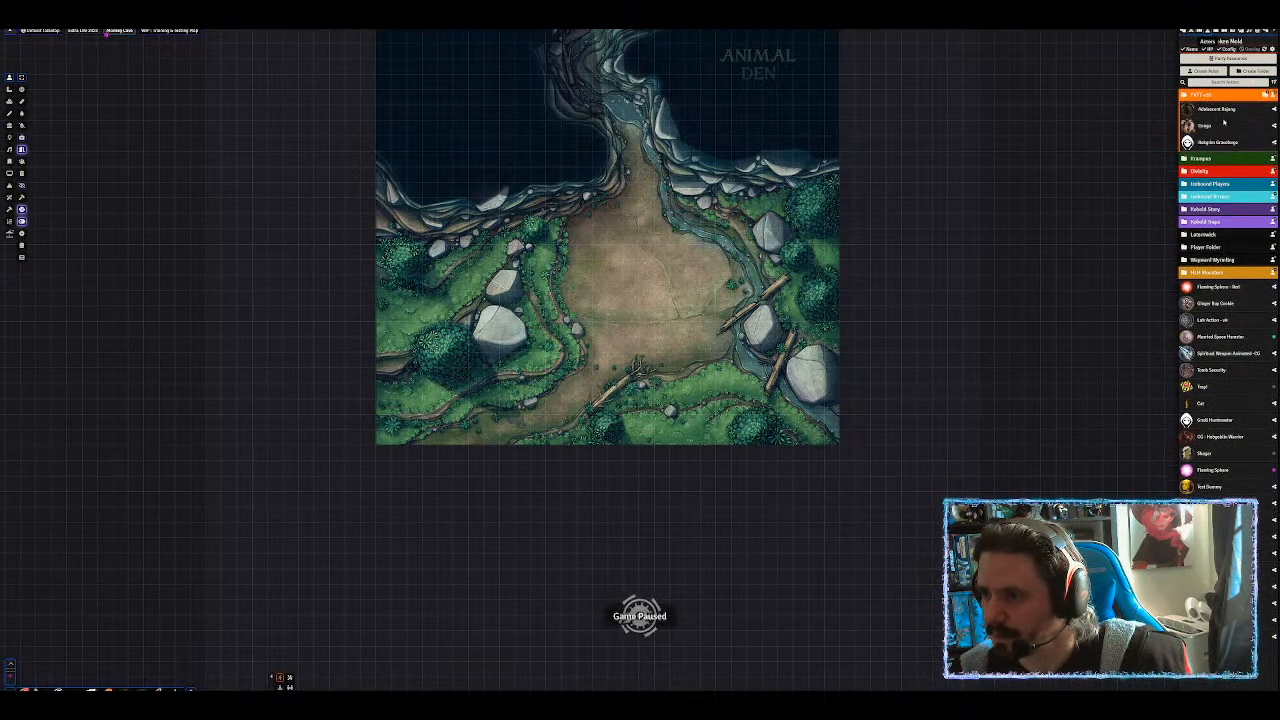
pyautogui.moveTo(830, 217); pyautogui.dragTo(735, 220)
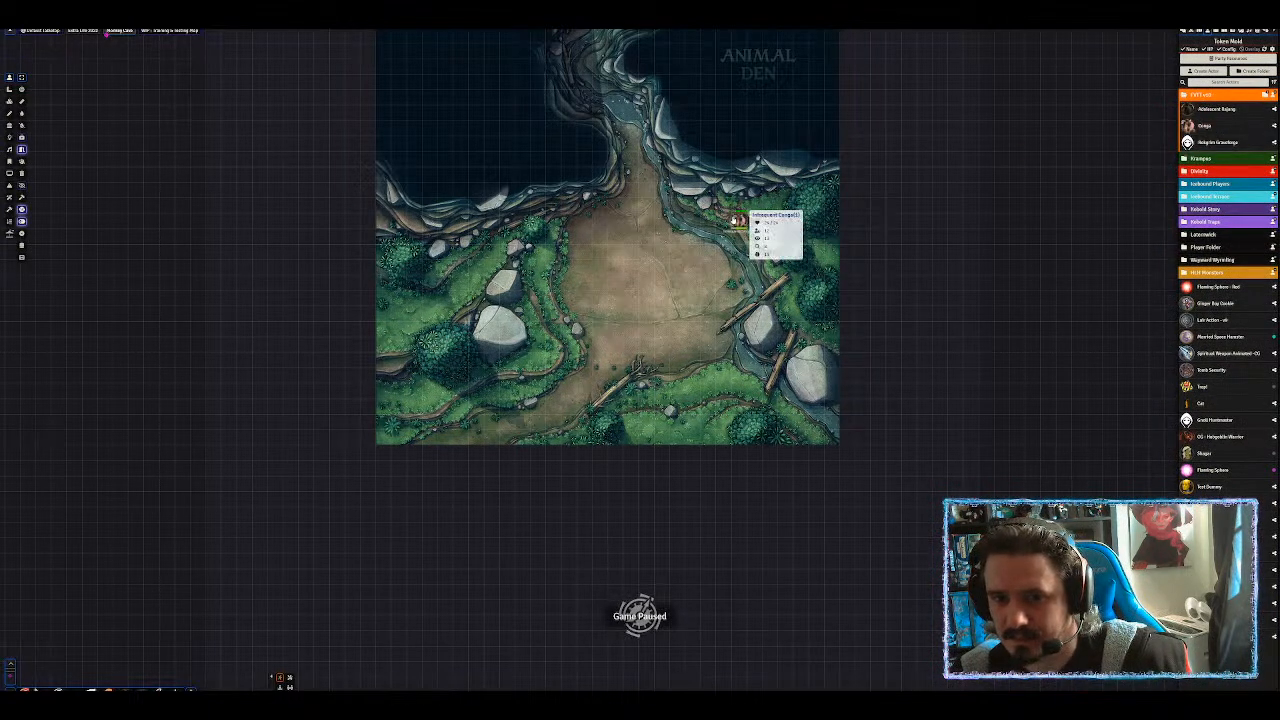
pyautogui.moveTo(1205, 127); pyautogui.dragTo(772, 200)
pyautogui.moveTo(1188, 128); pyautogui.dragTo(772, 268)
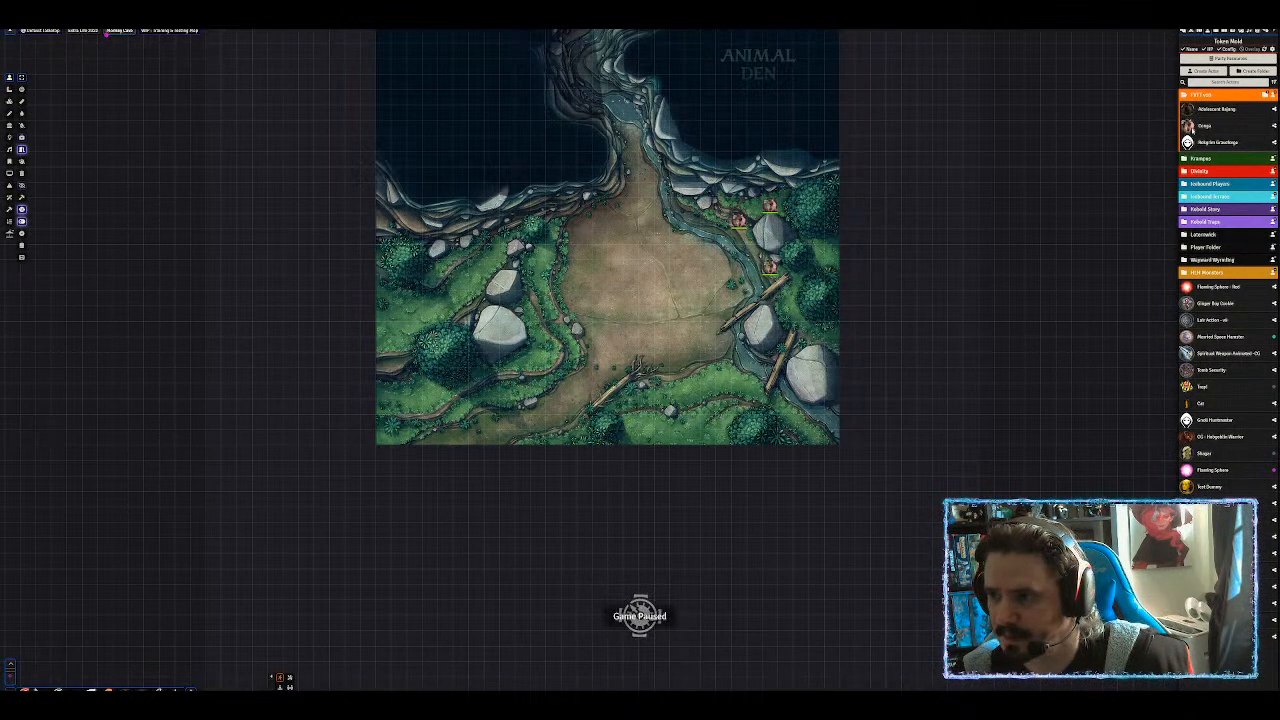
pyautogui.moveTo(1201, 130); pyautogui.dragTo(514, 234)
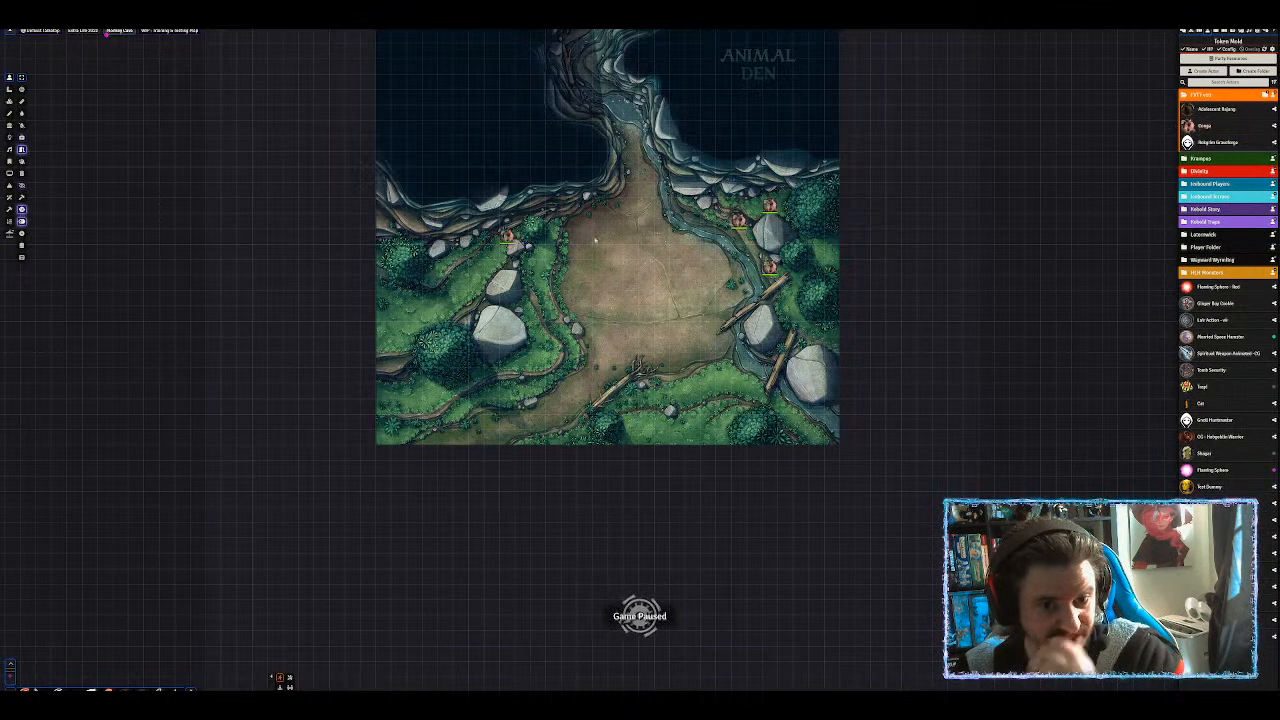
pyautogui.moveTo(1204, 126); pyautogui.dragTo(524, 223)
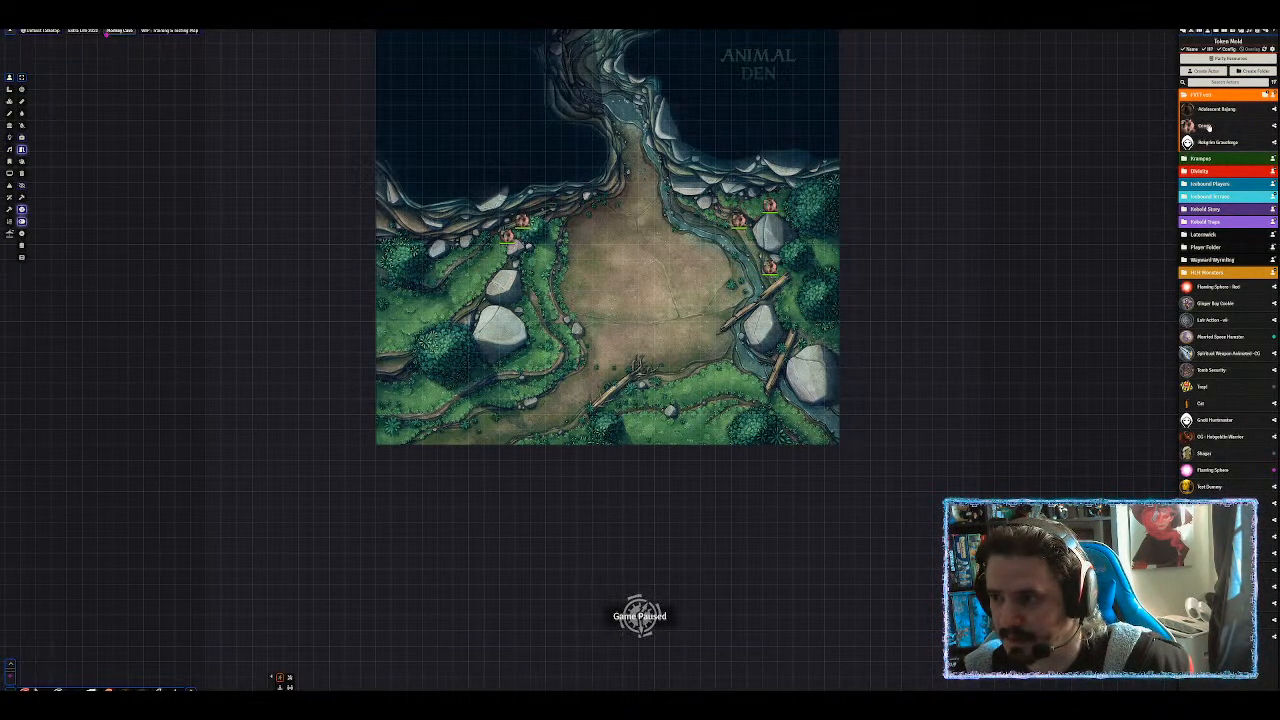
# Pan and zoom to frame the clearing and the Animal Den together.
pyautogui.moveTo(659, 242); pyautogui.dragTo(743, 311)
pyautogui.scroll(-4, 731, 403)
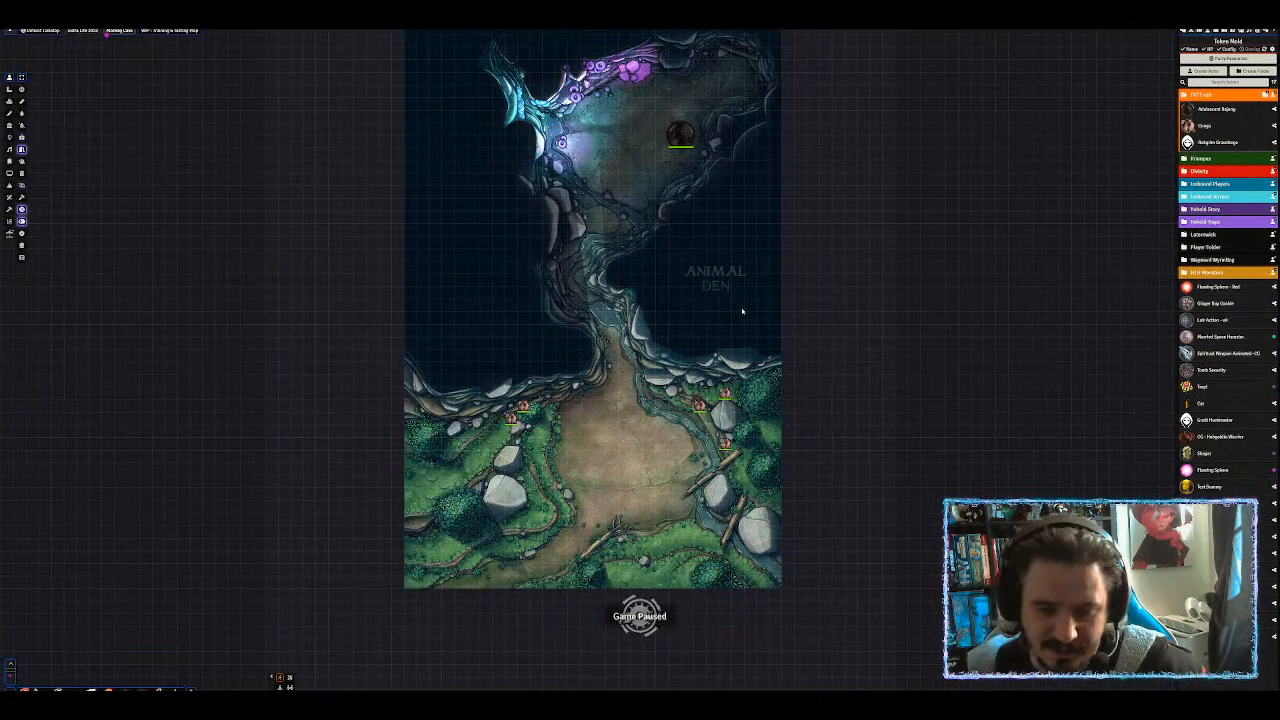
pyautogui.moveTo(686, 324); pyautogui.dragTo(803, 322)
pyautogui.scroll(4, 734, 214)
pyautogui.scroll(9, 851, 200)
pyautogui.moveTo(844, 270); pyautogui.dragTo(774, 308)
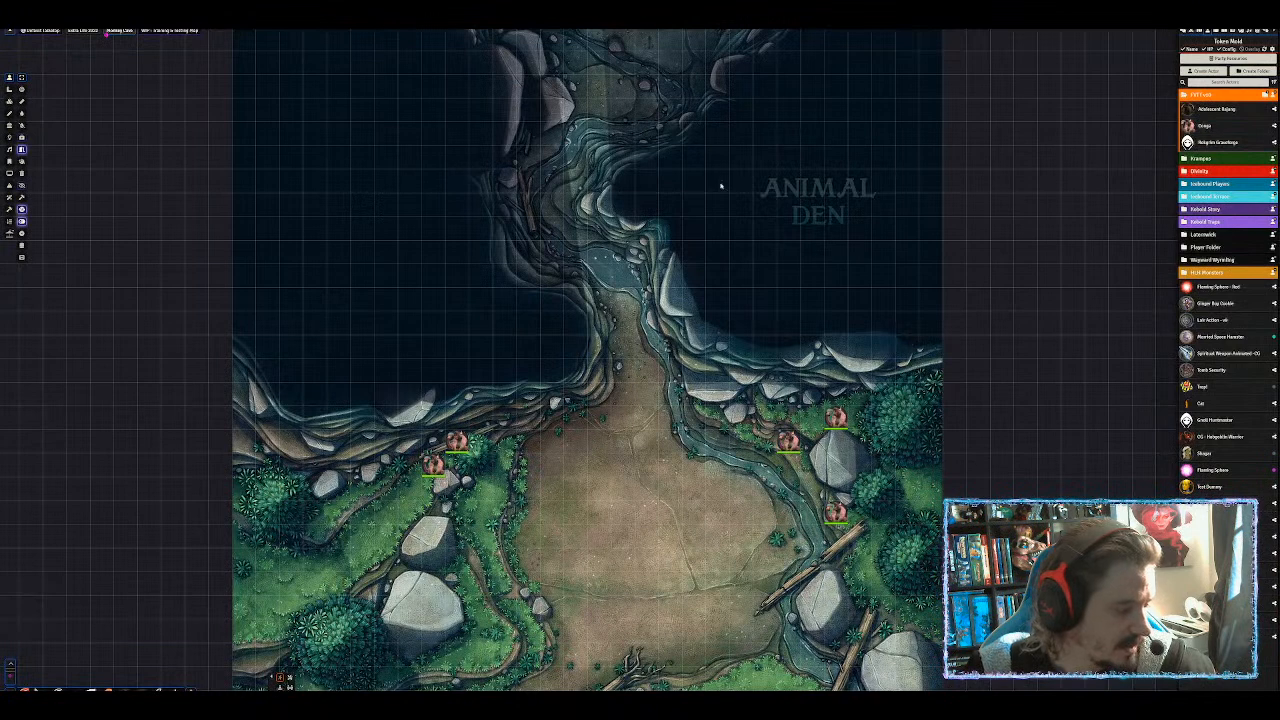
# Open Manage Modules, search for 'cale' to find calendar modules, then clear the search.
pyautogui.click(1266, 33)
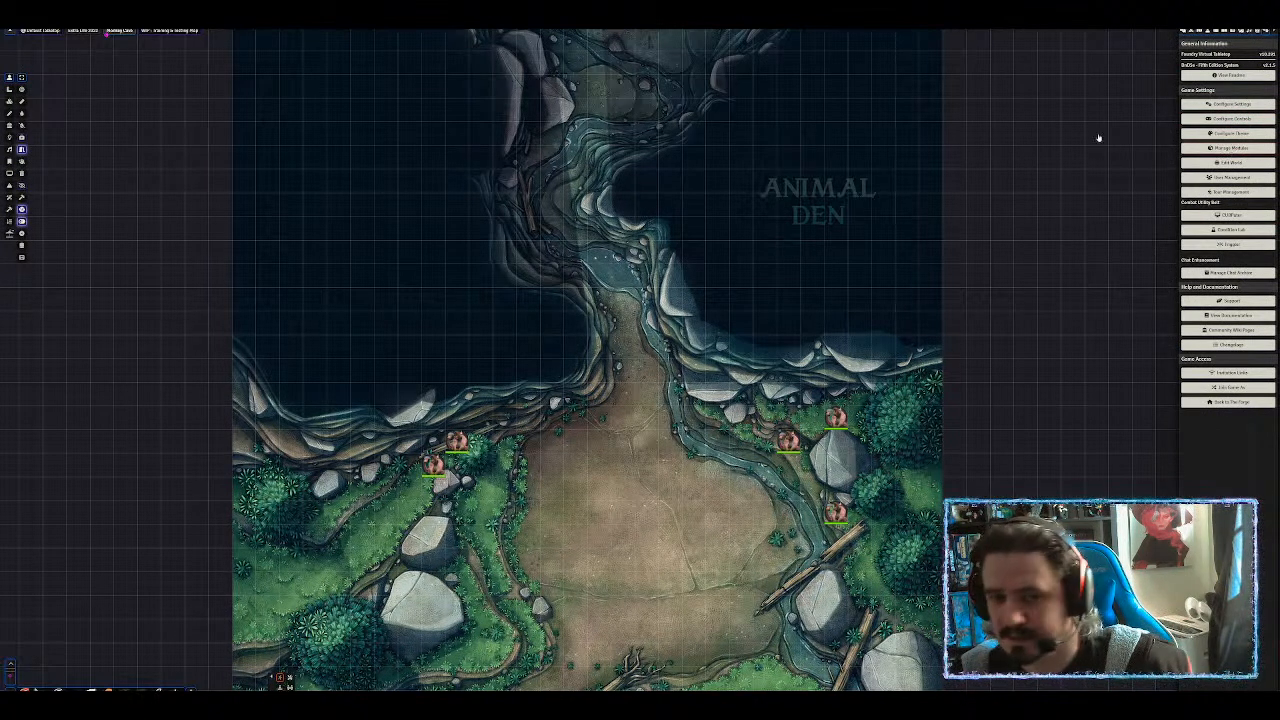
pyautogui.click(580, 43)
pyautogui.write('ca')
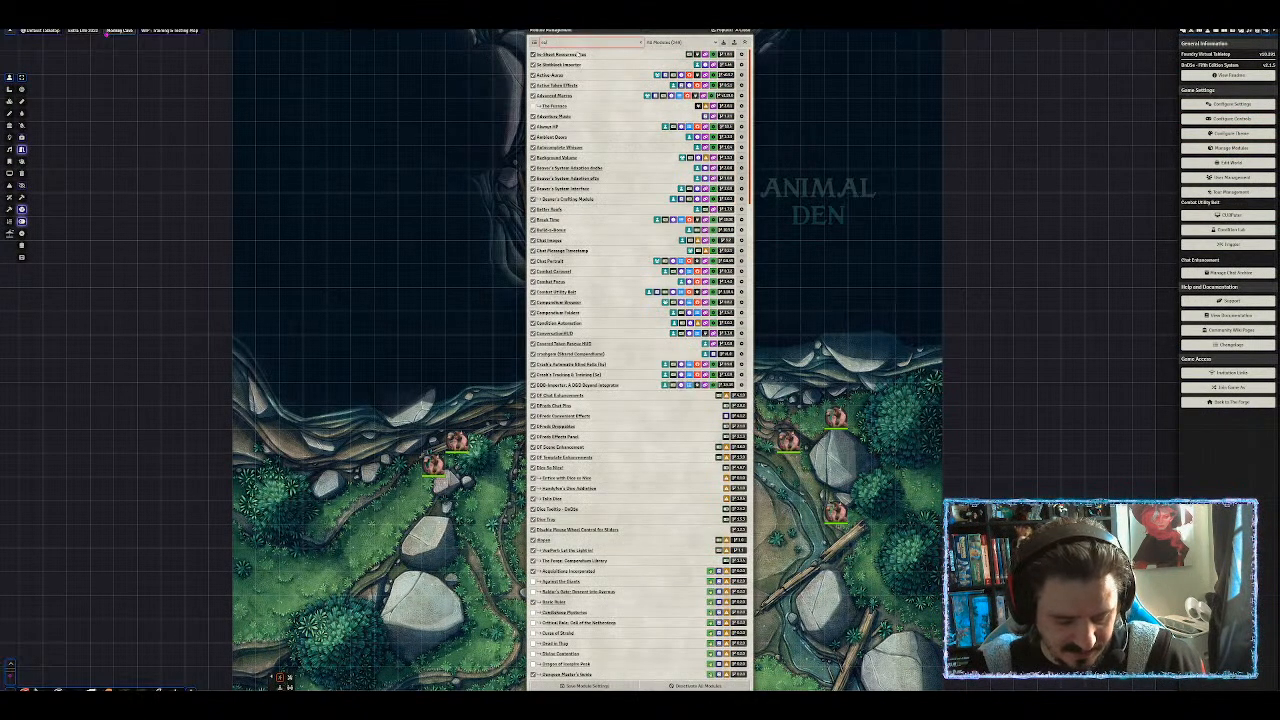
pyautogui.write('le')
pyautogui.press('BackSpace')
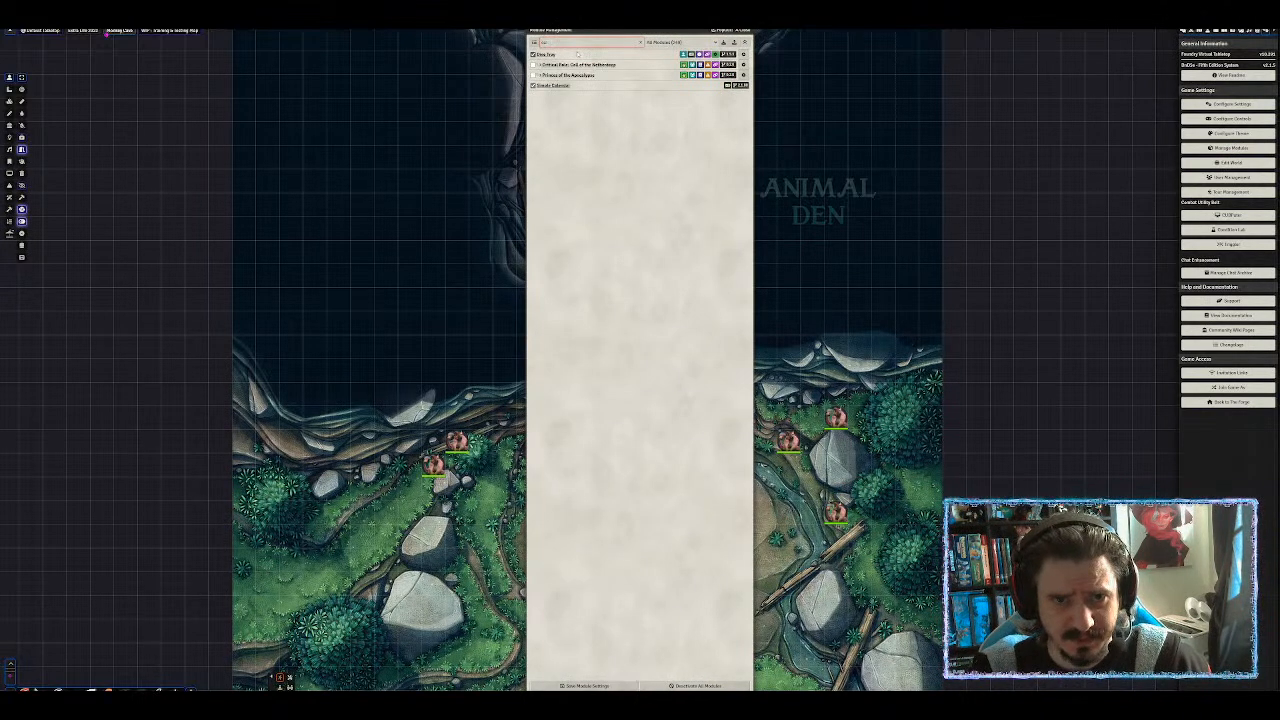
pyautogui.press('BackSpace')
pyautogui.press('BackSpace')
pyautogui.press('BackSpace')
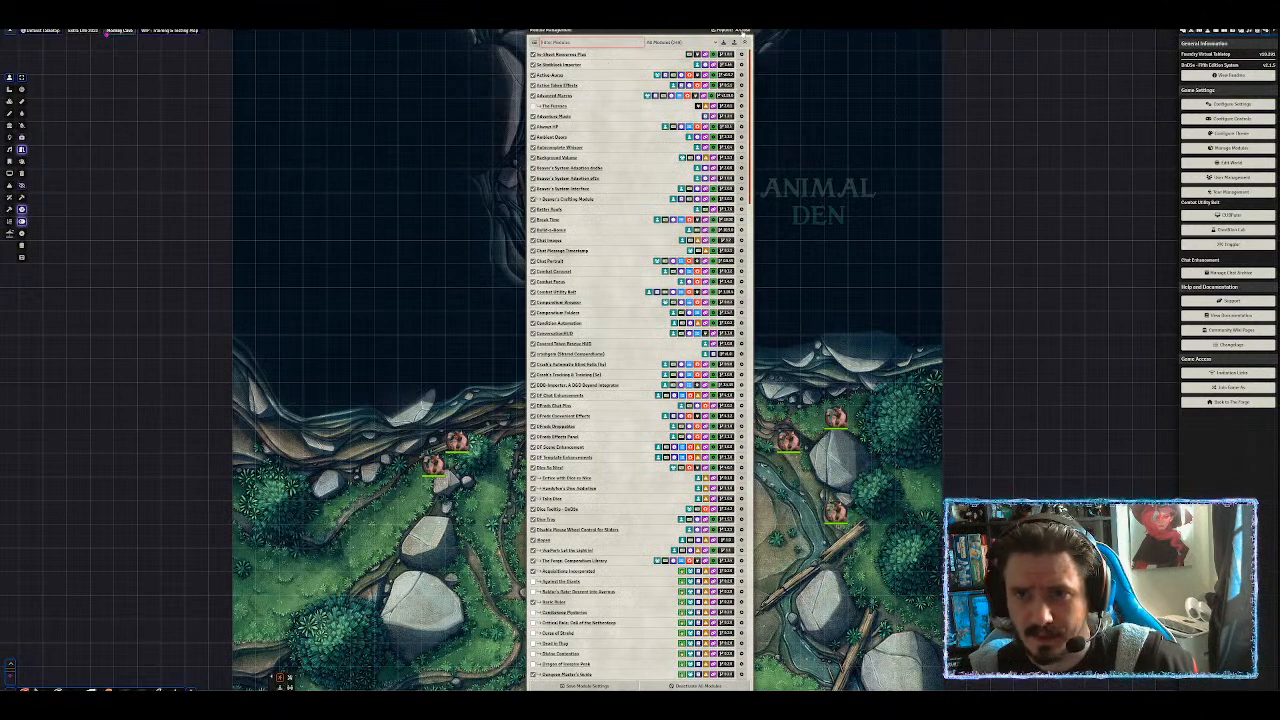
# Close Module Management and open Configure Settings, moving the window off the map centre.
pyautogui.click(742, 31)
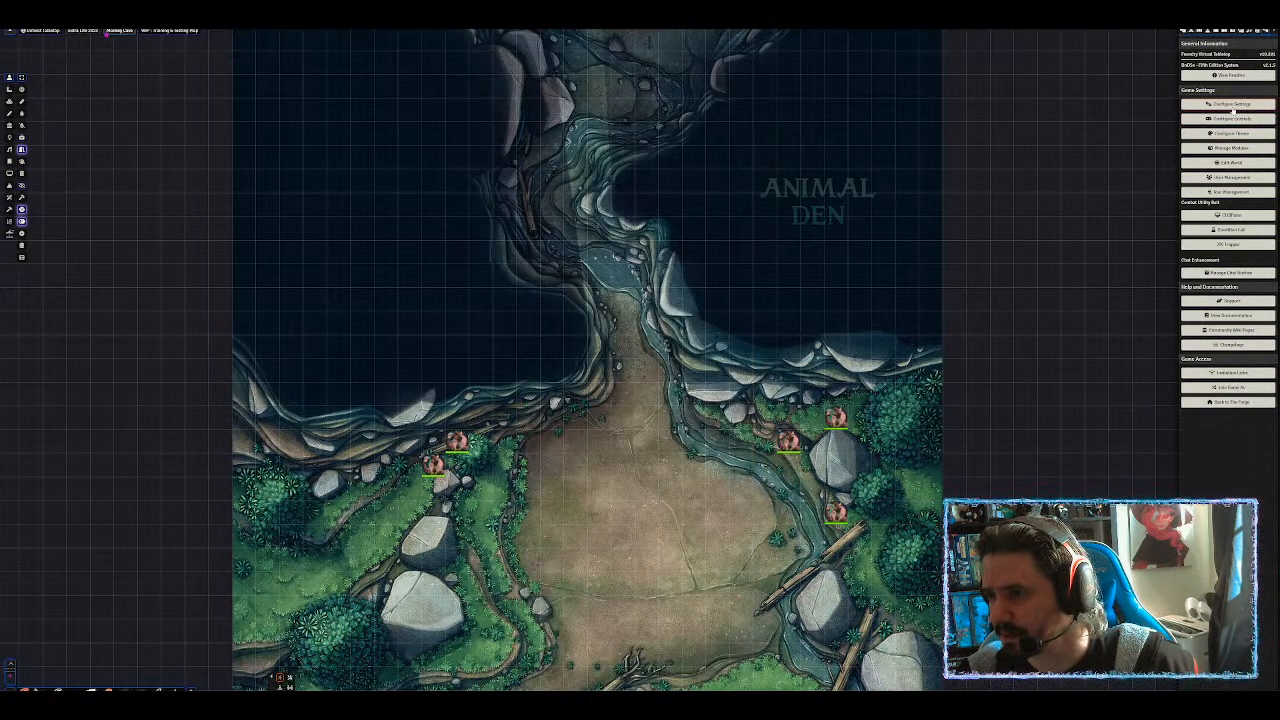
pyautogui.click(1232, 106)
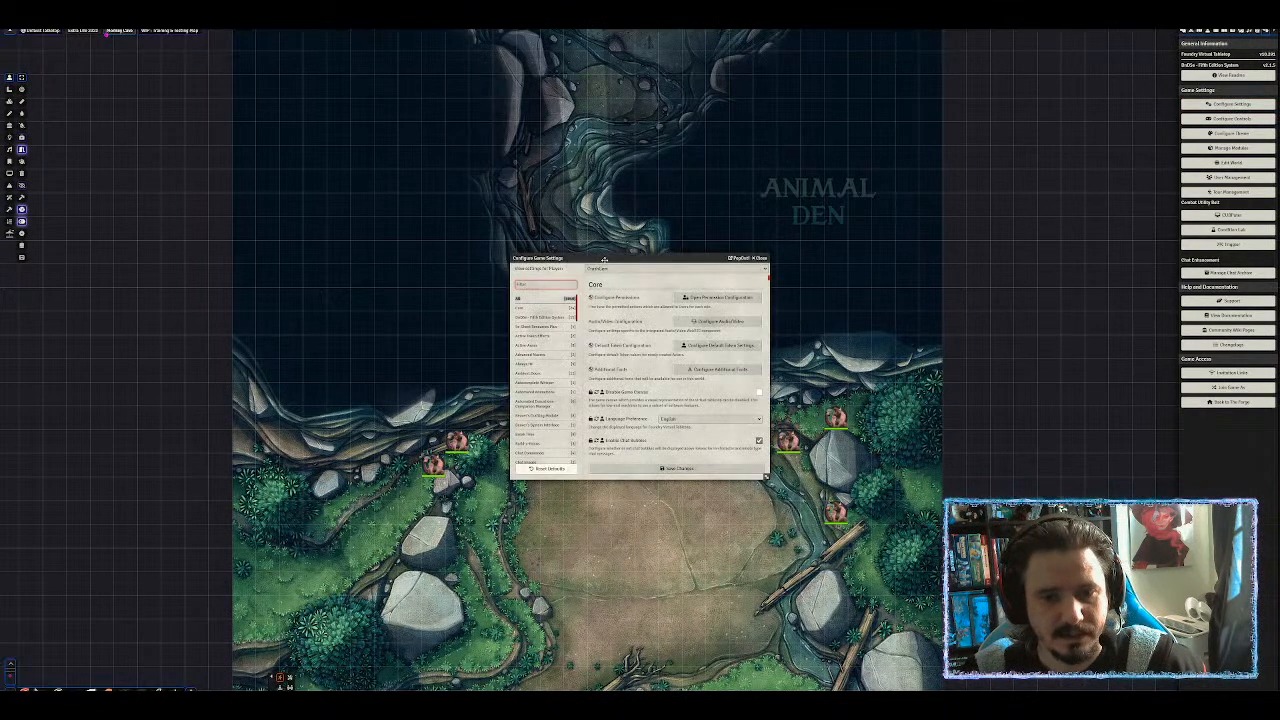
pyautogui.moveTo(604, 259); pyautogui.dragTo(802, 45)
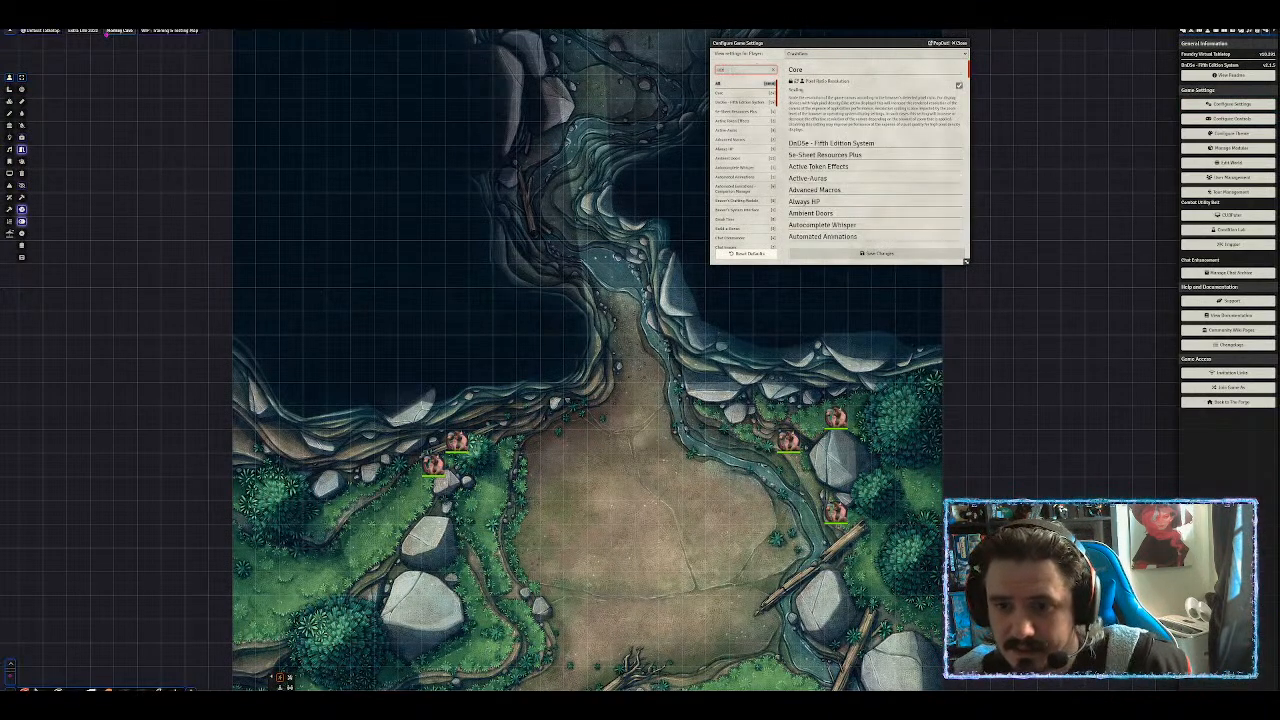
# Show the Simple Calendar settings, enlarge the window, and dismiss the connection notice.
pyautogui.write('t')
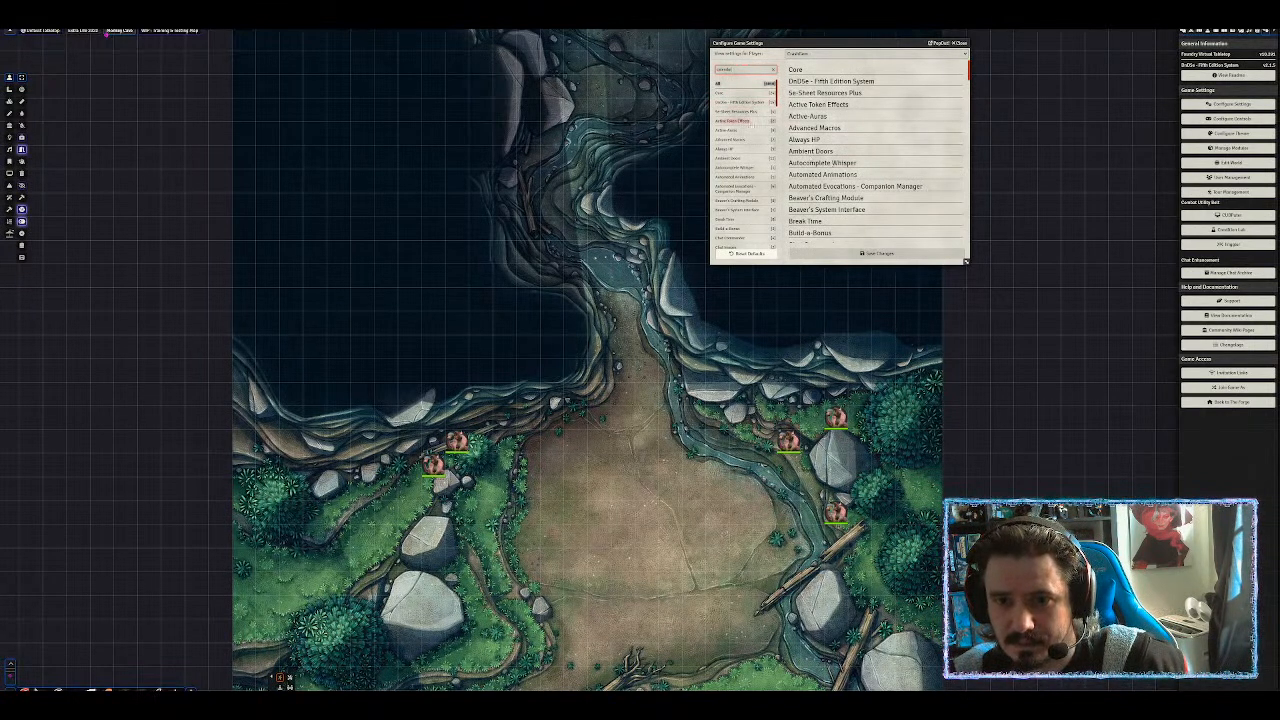
pyautogui.scroll(-5, 757, 170)
pyautogui.scroll(-10, 757, 170)
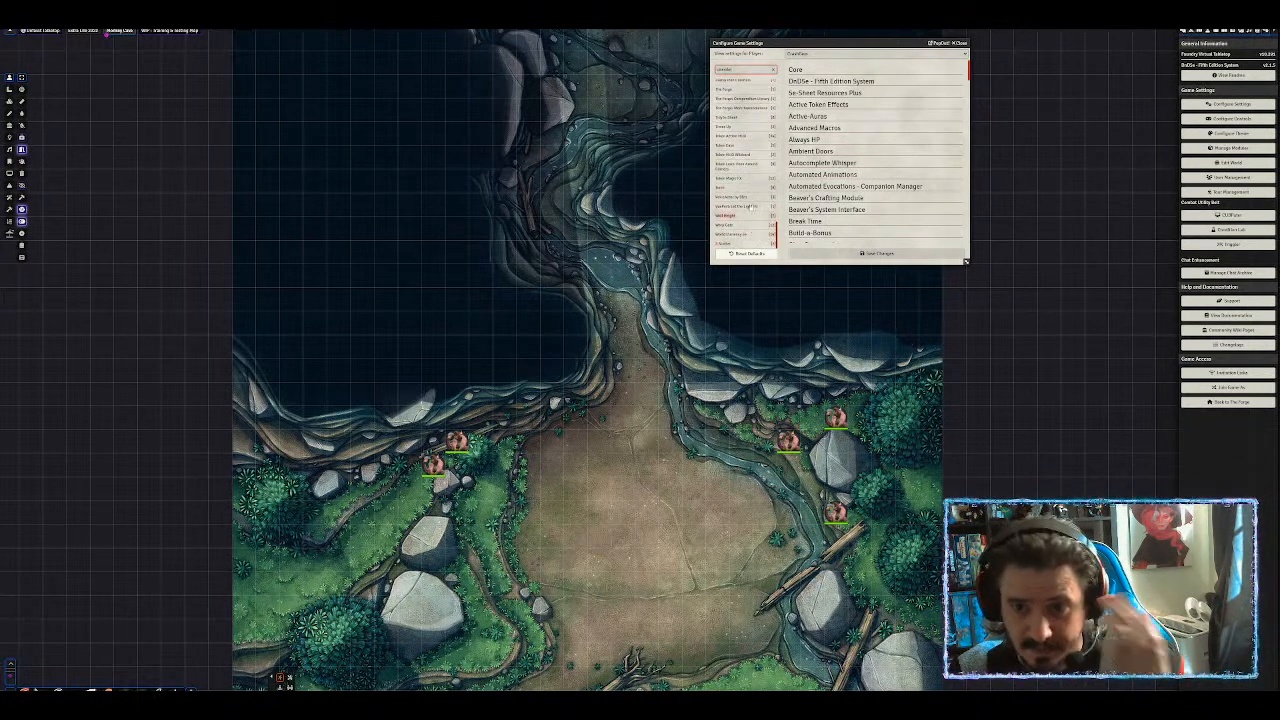
pyautogui.scroll(5, 748, 155)
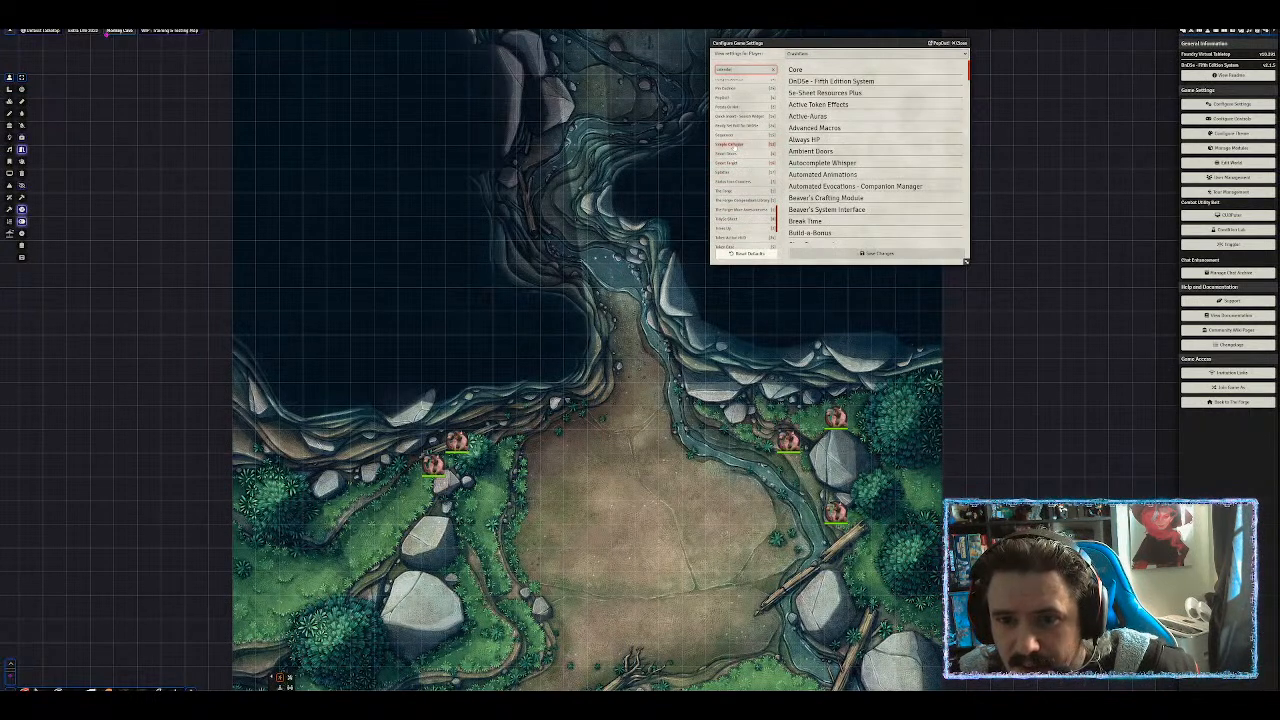
pyautogui.click(731, 145)
pyautogui.moveTo(963, 265); pyautogui.dragTo(963, 388)
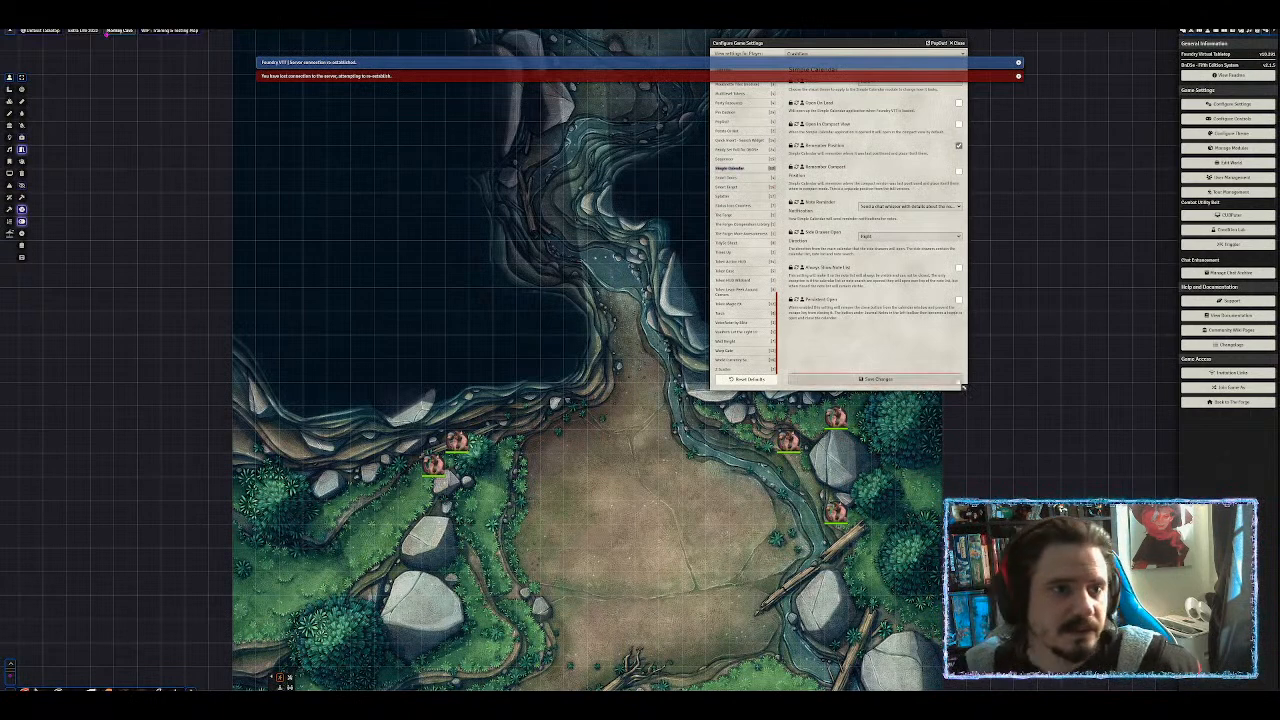
pyautogui.click(1017, 61)
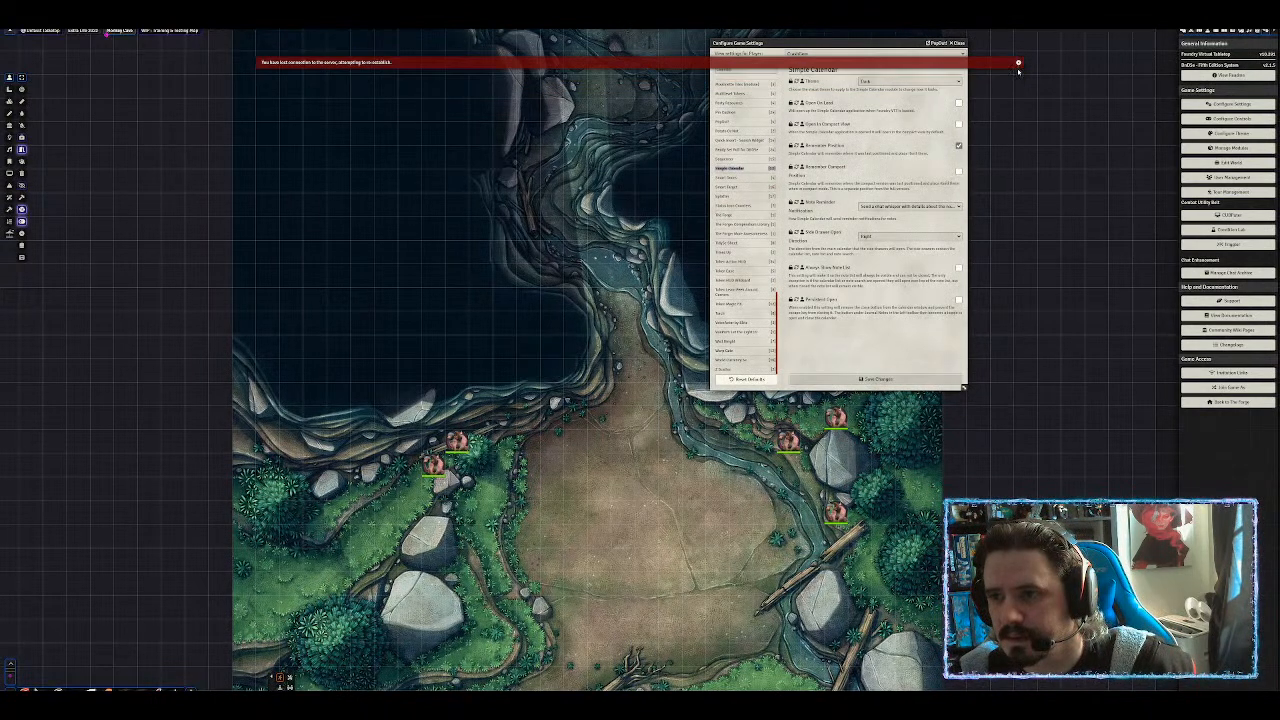
# Dismiss the lost-connection notice and switch the scene controls to Journal Notes.
pyautogui.click(1017, 64)
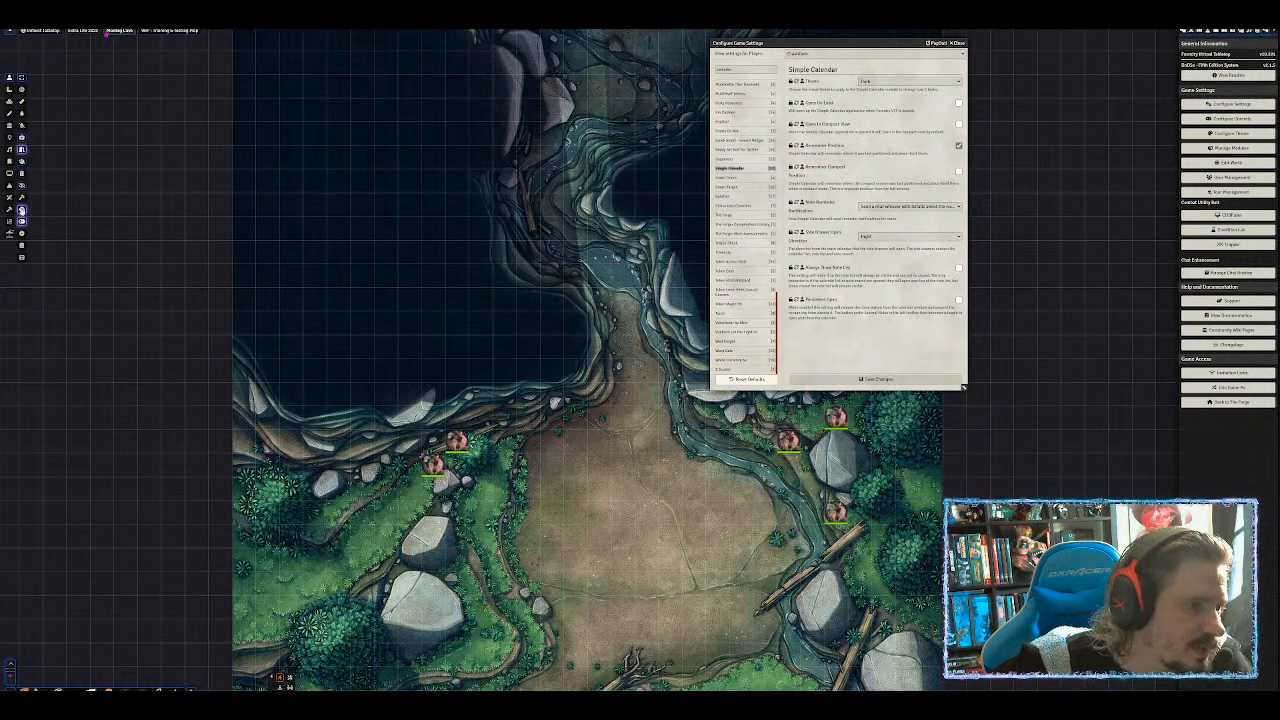
pyautogui.click(10, 113)
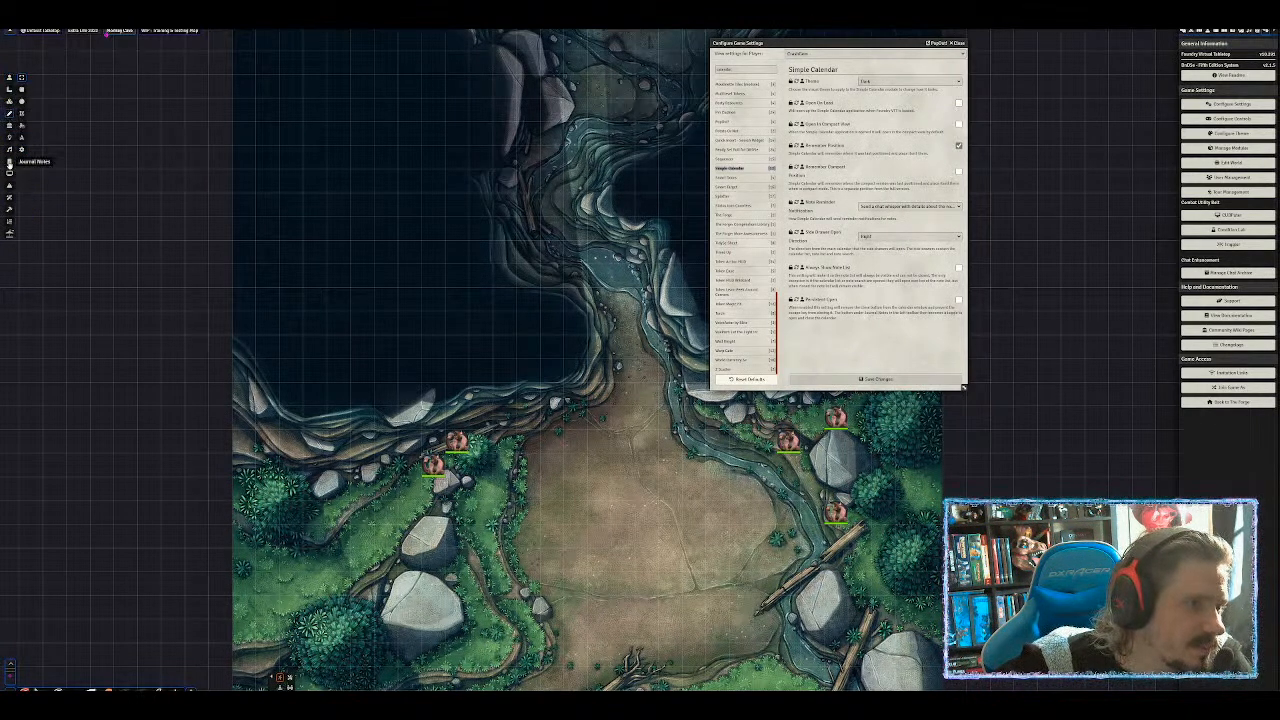
pyautogui.click(9, 161)
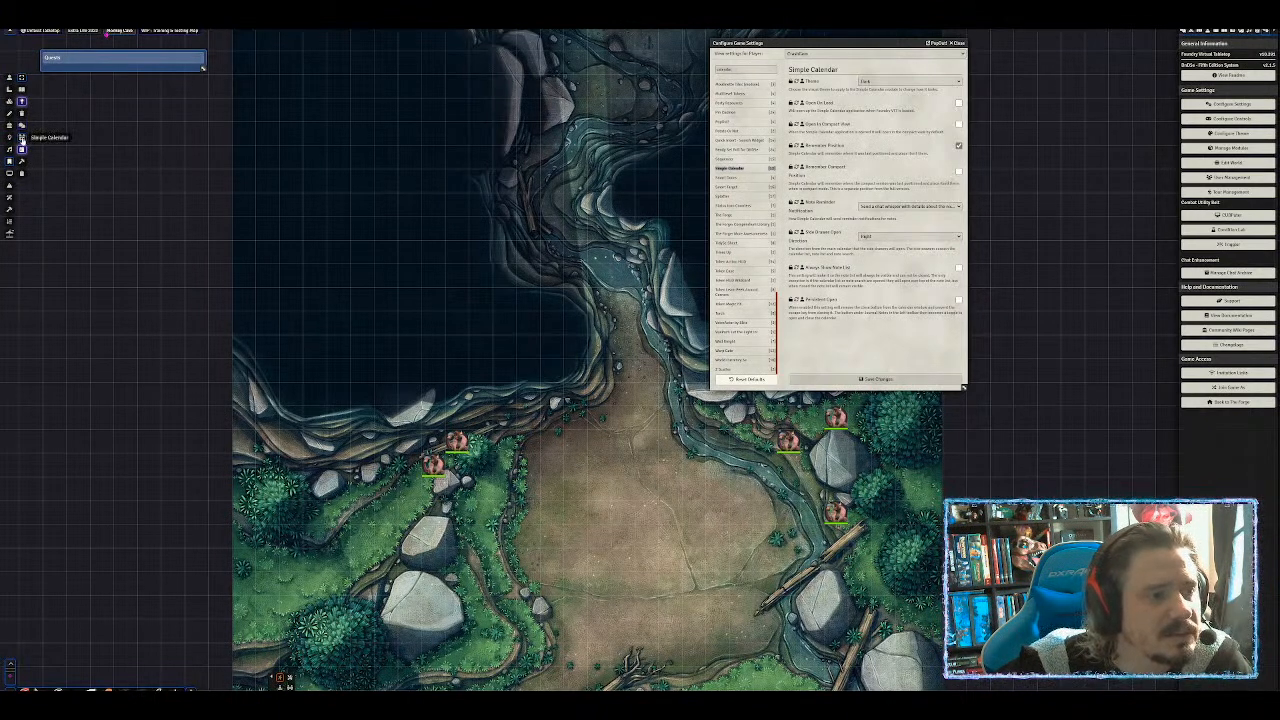
# Open Simple Calendar, toggle the Quests panel and its objectives, then narrow the panel and move it lower.
pyautogui.click(21, 138)
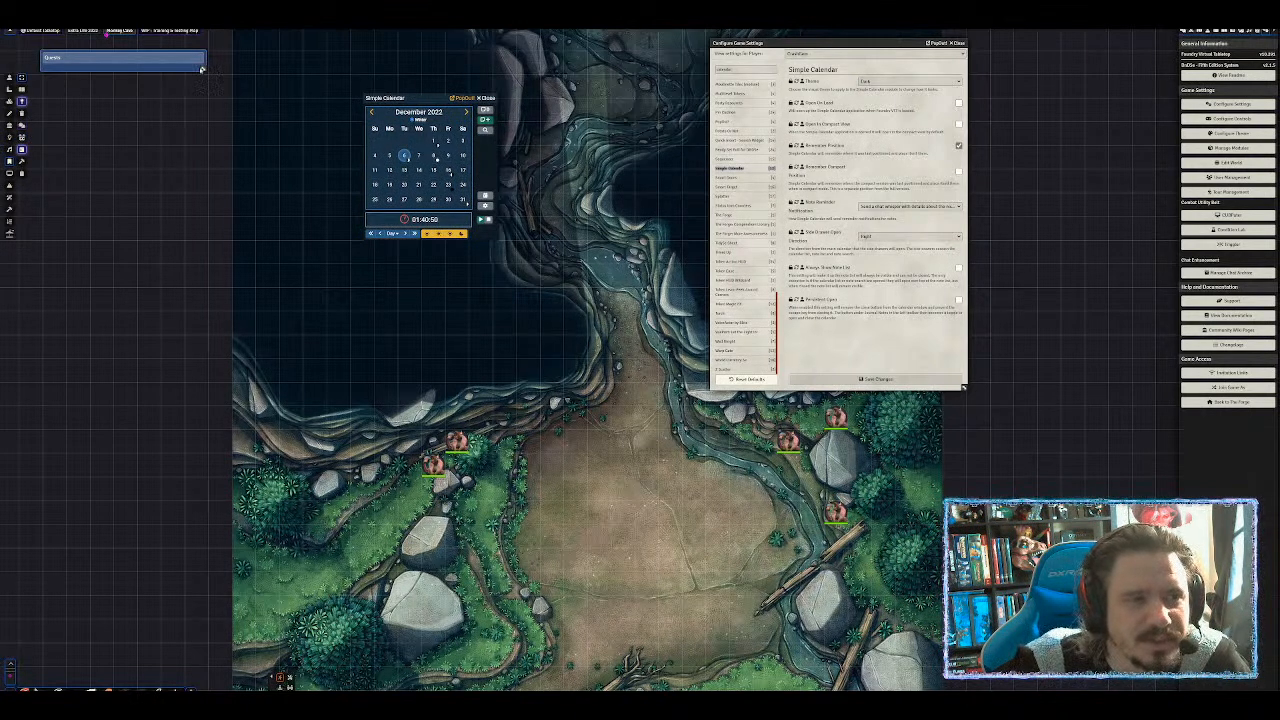
pyautogui.moveTo(404, 92); pyautogui.dragTo(482, 126)
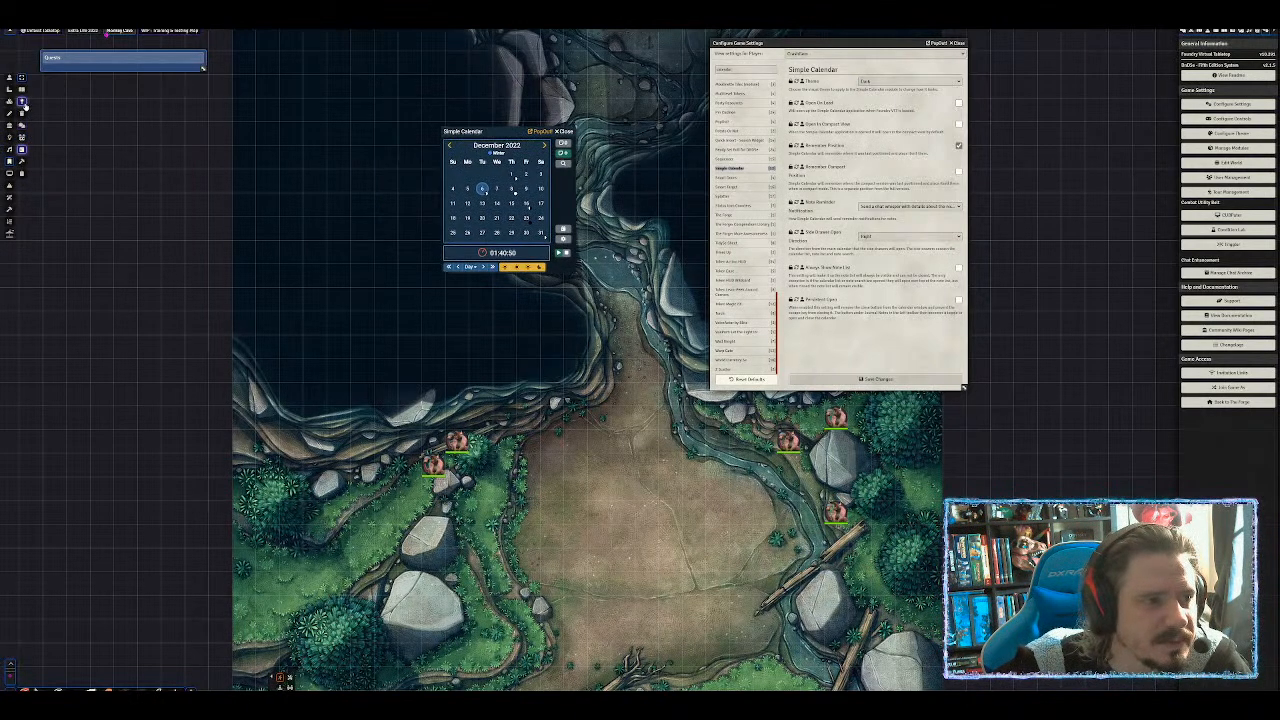
pyautogui.doubleClick(117, 59)
pyautogui.doubleClick(84, 60)
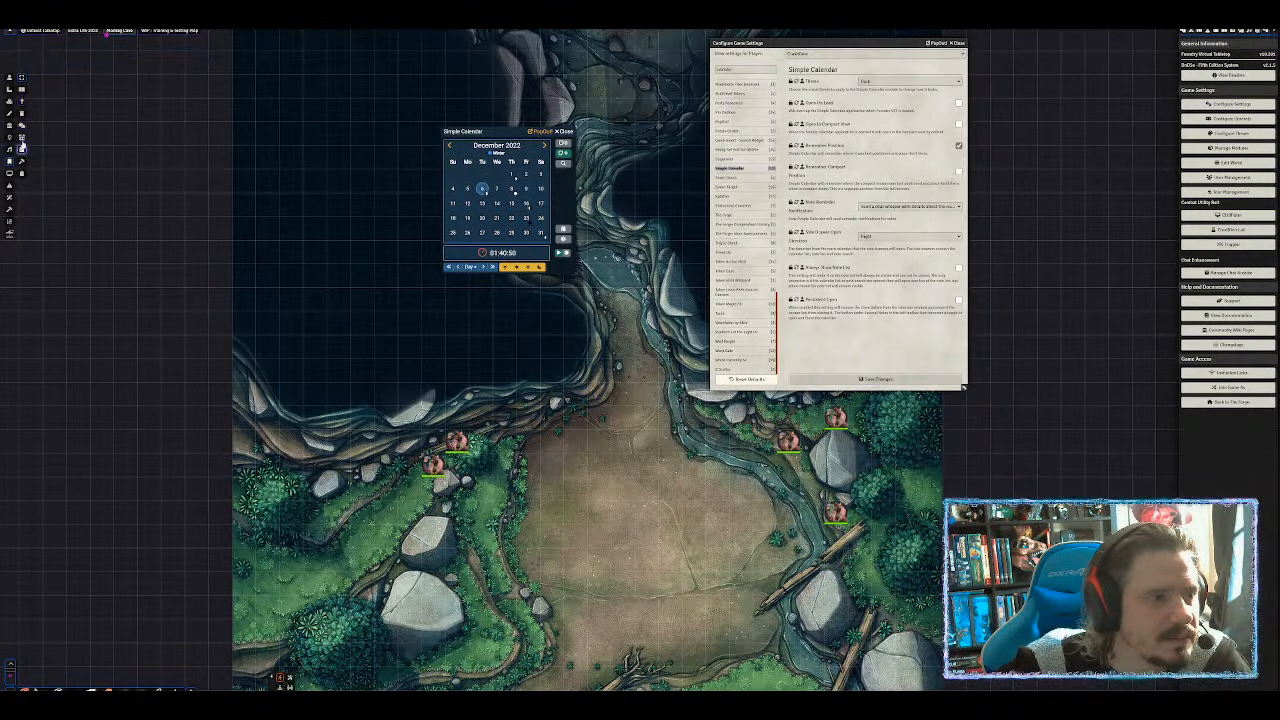
pyautogui.click(21, 150)
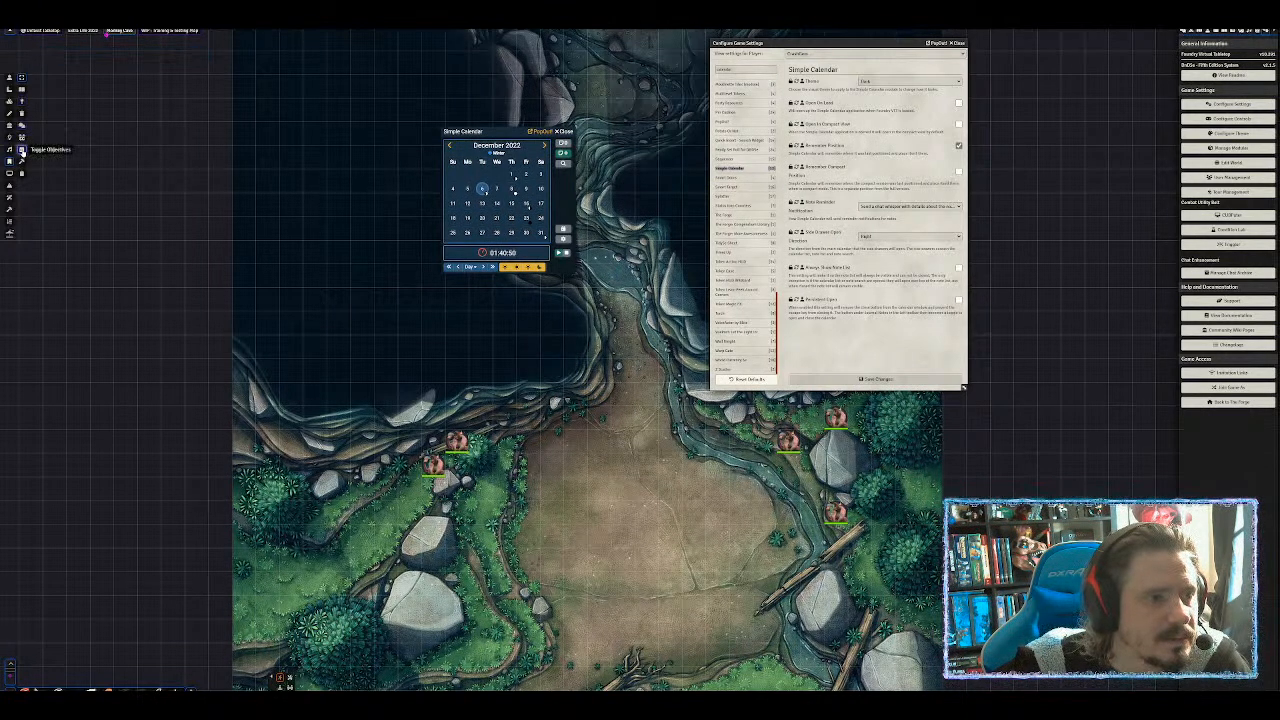
pyautogui.click(21, 152)
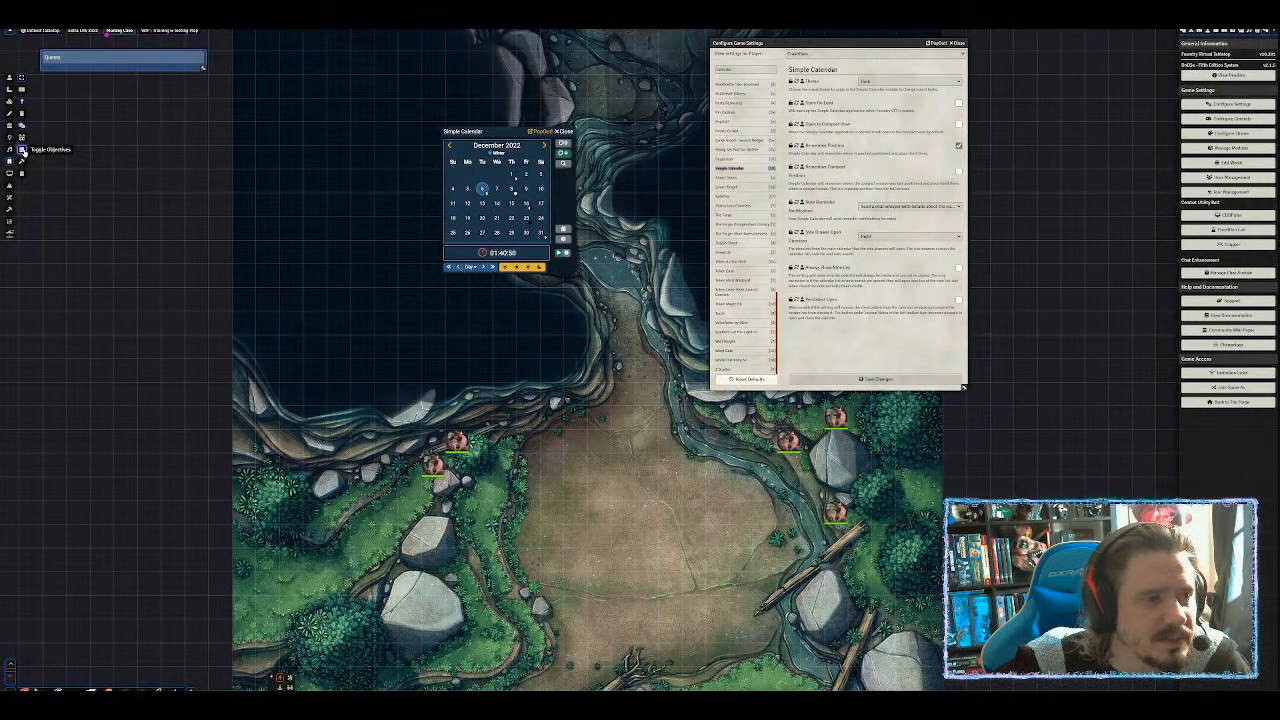
pyautogui.moveTo(202, 69); pyautogui.dragTo(197, 122)
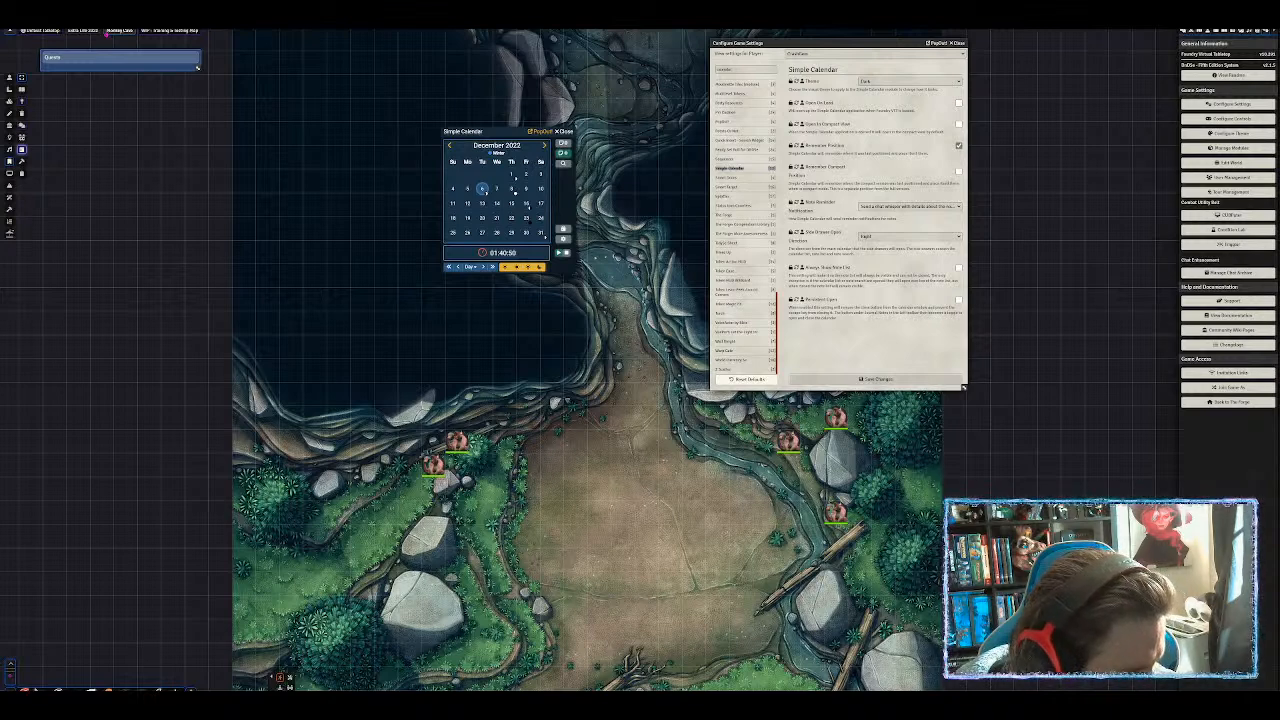
pyautogui.moveTo(83, 56); pyautogui.dragTo(67, 148)
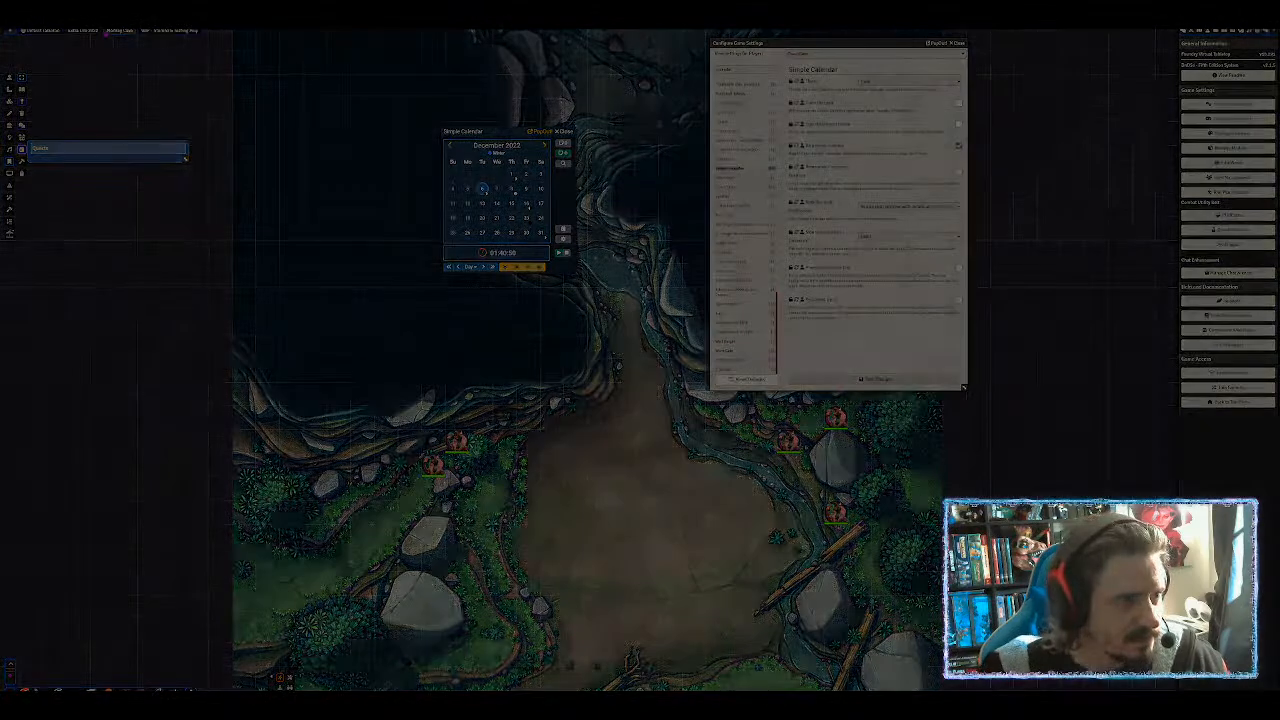
pyautogui.moveTo(3, 139); pyautogui.dragTo(196, 173)
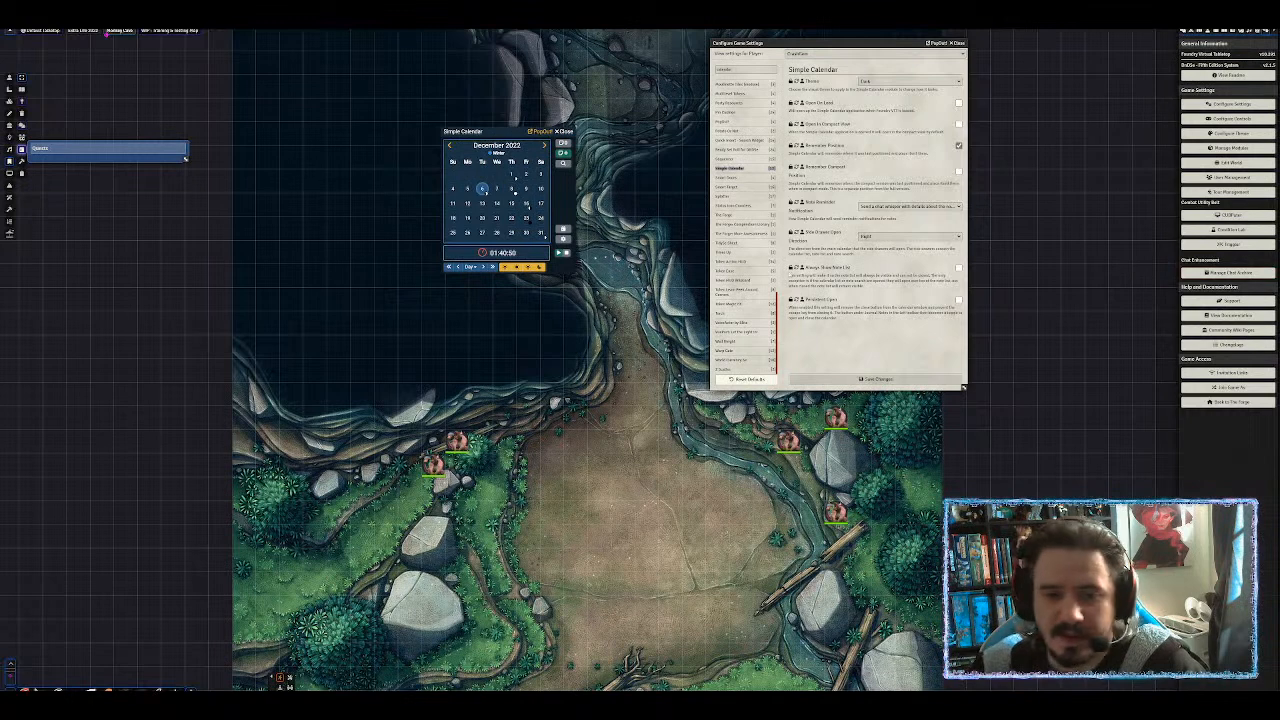
# Move the Simple Calendar aside, page it to January 2023, and close it.
pyautogui.moveTo(505, 131); pyautogui.dragTo(1055, 52)
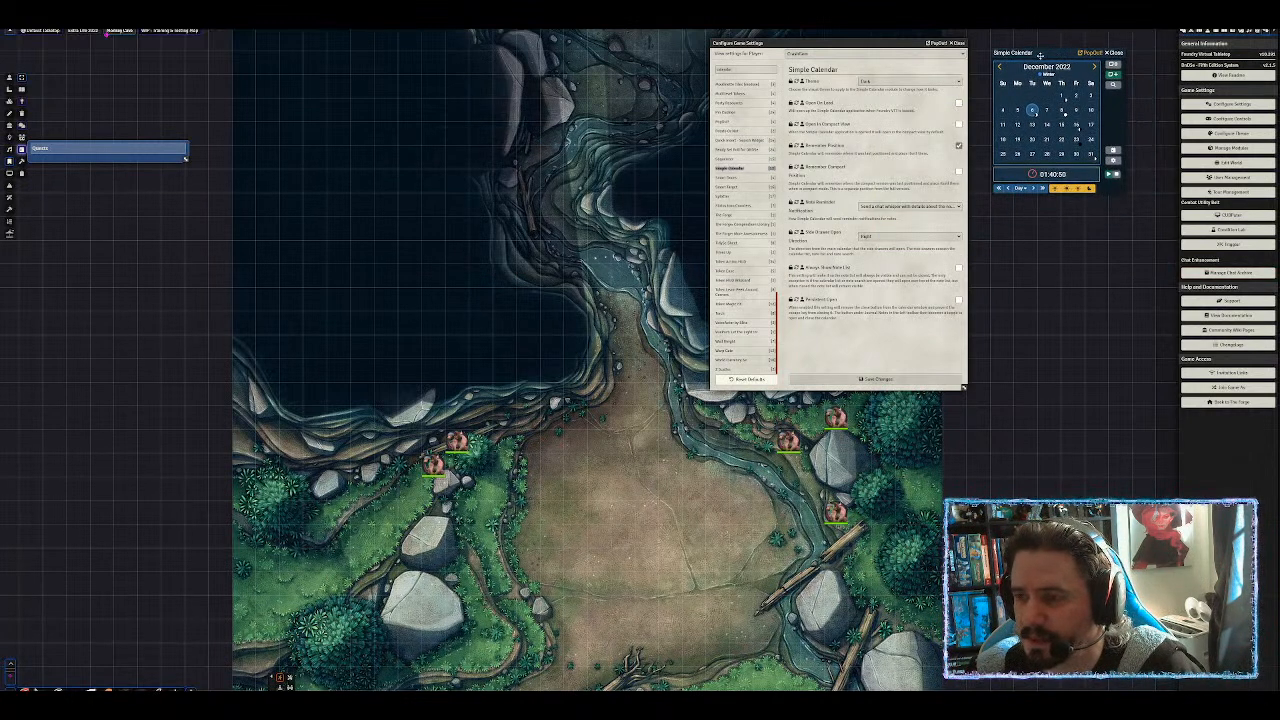
pyautogui.click(1095, 67)
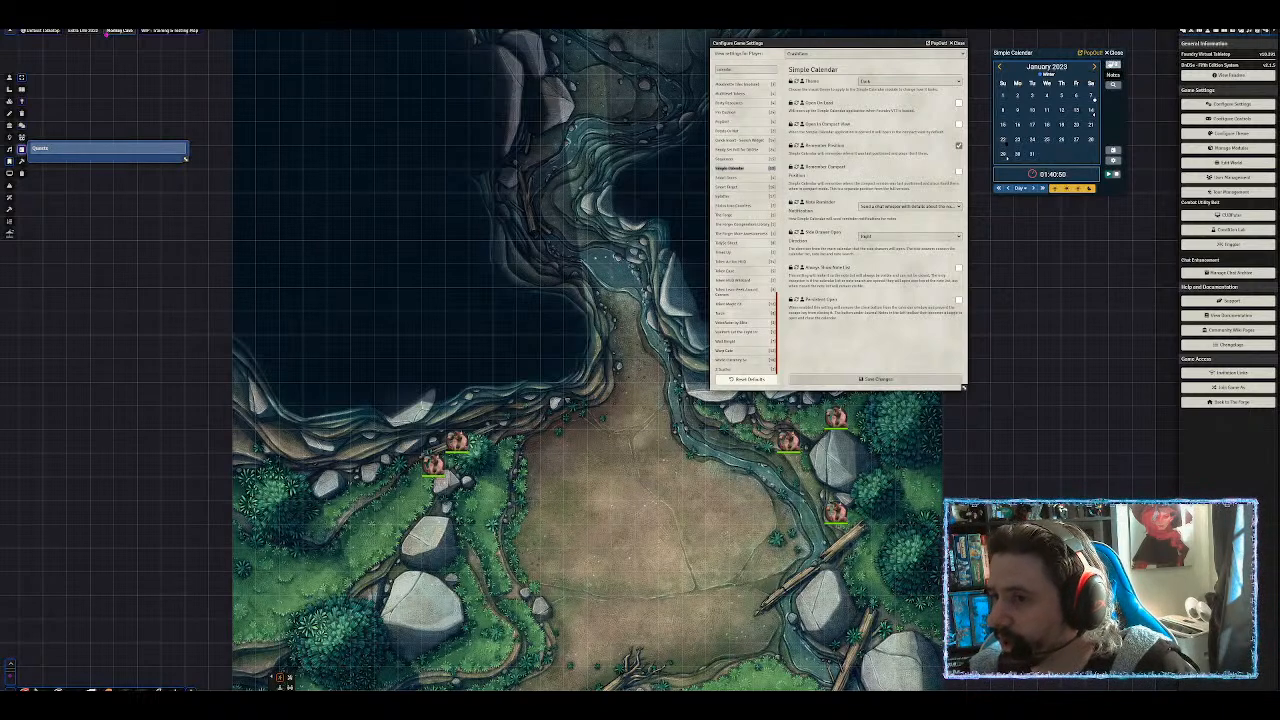
pyautogui.click(1114, 54)
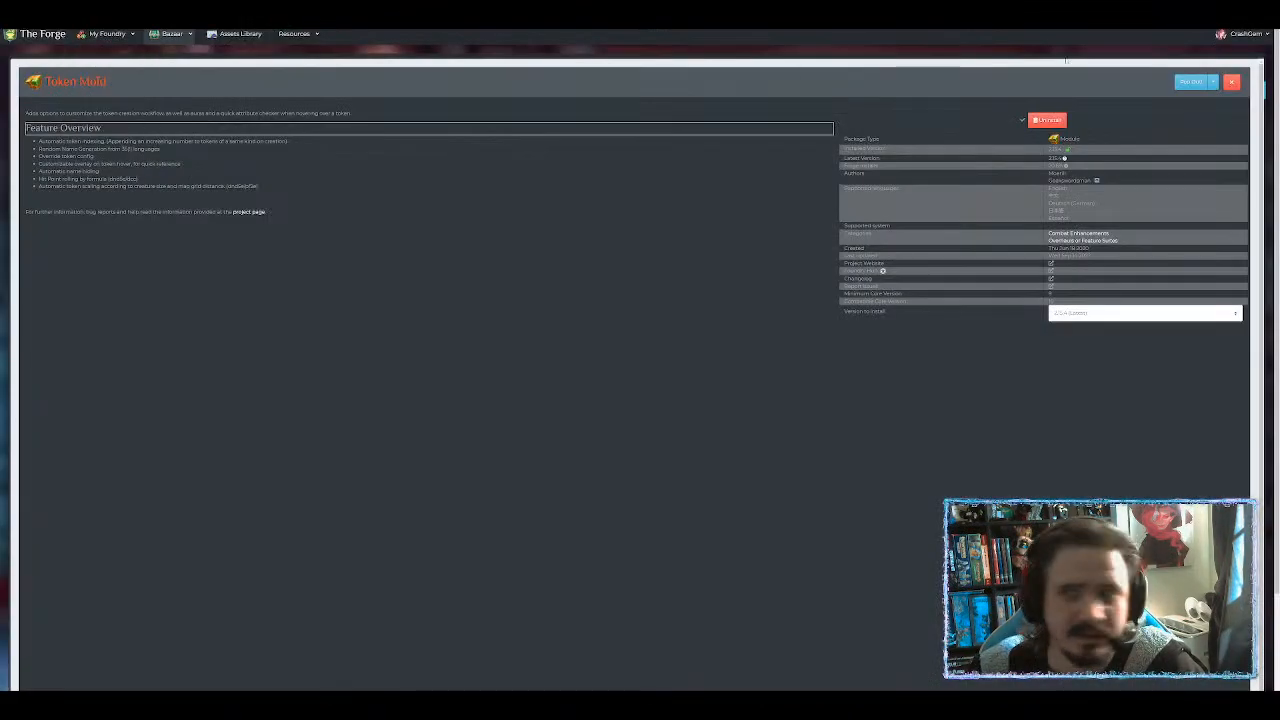
# Close Token Mold, search the Bazaar for 'your token', and review the Your Tokens Visible details.
pyautogui.click(1231, 82)
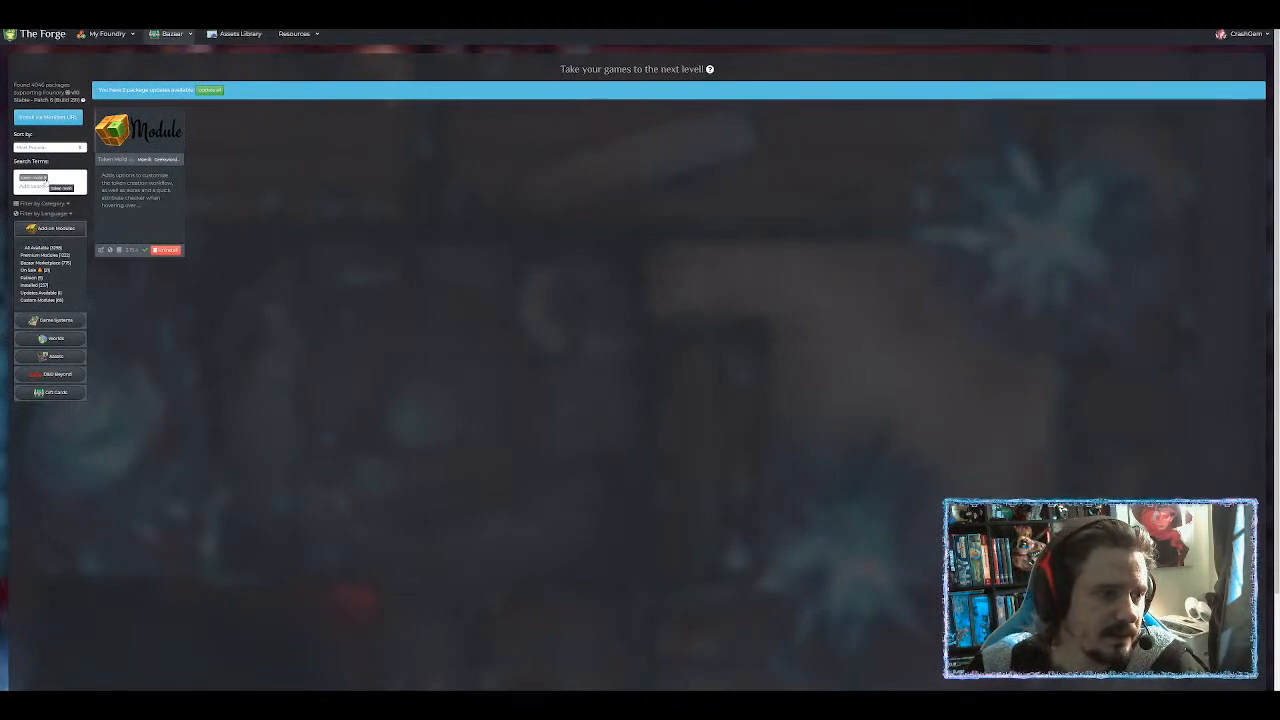
pyautogui.click(45, 178)
pyautogui.write('you')
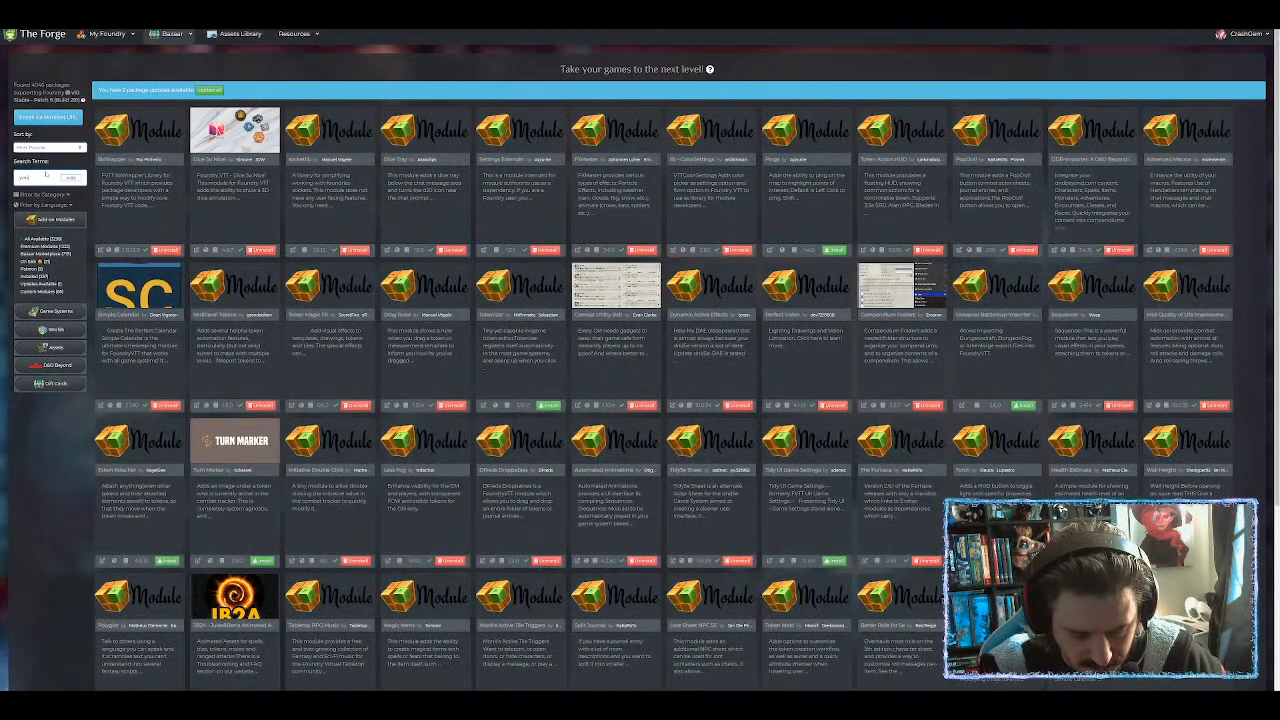
pyautogui.write('r token')
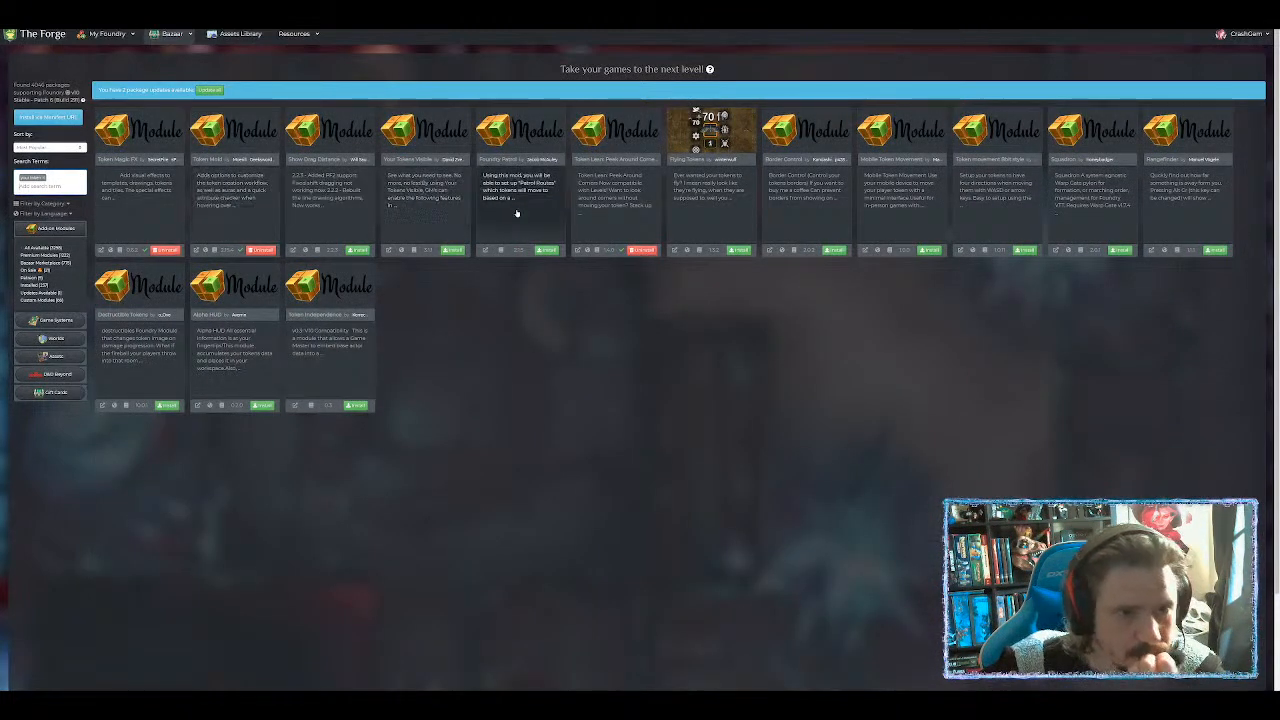
pyautogui.click(435, 198)
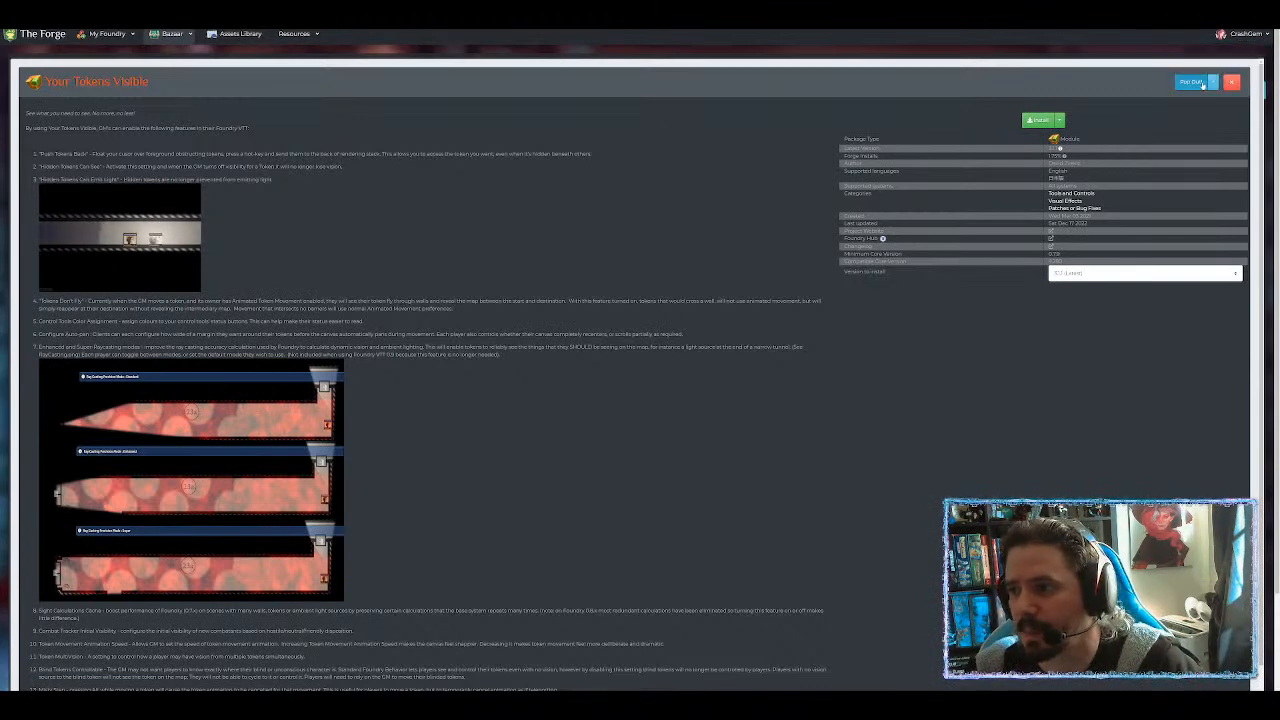
pyautogui.click(1231, 82)
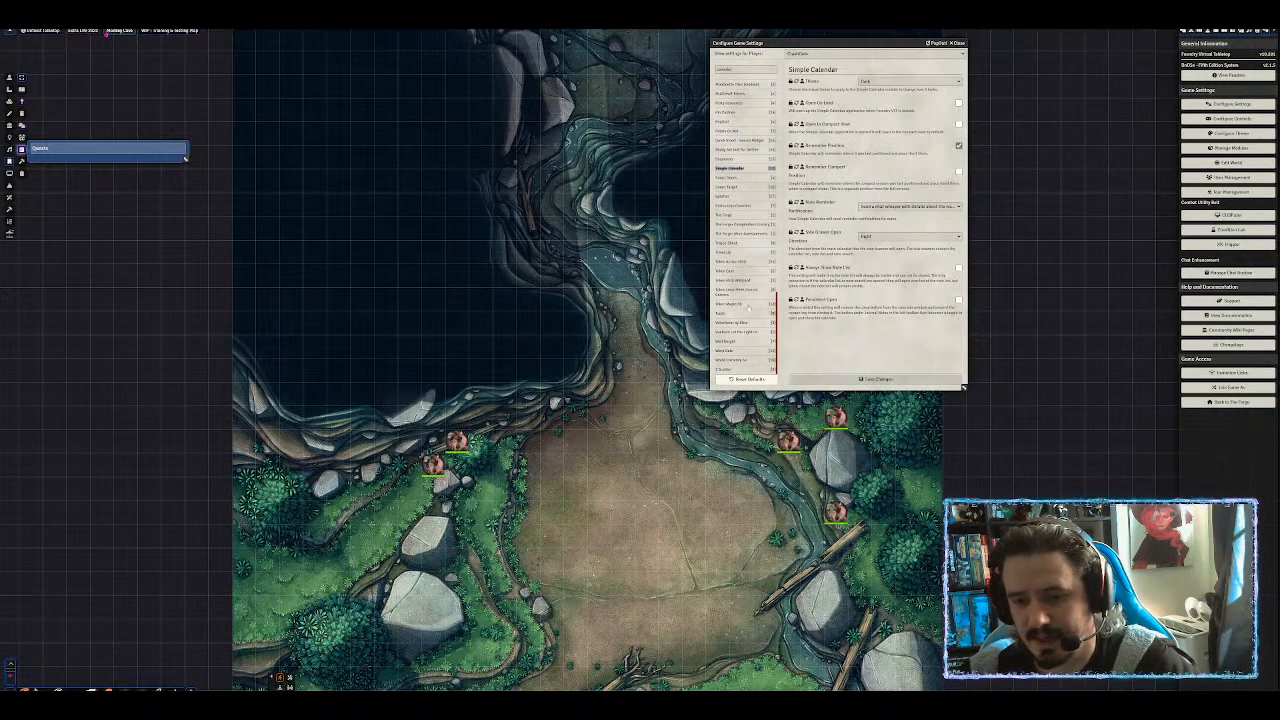
# Show the Core settings category and open the Default Token Configuration window.
pyautogui.scroll(10, 745, 250)
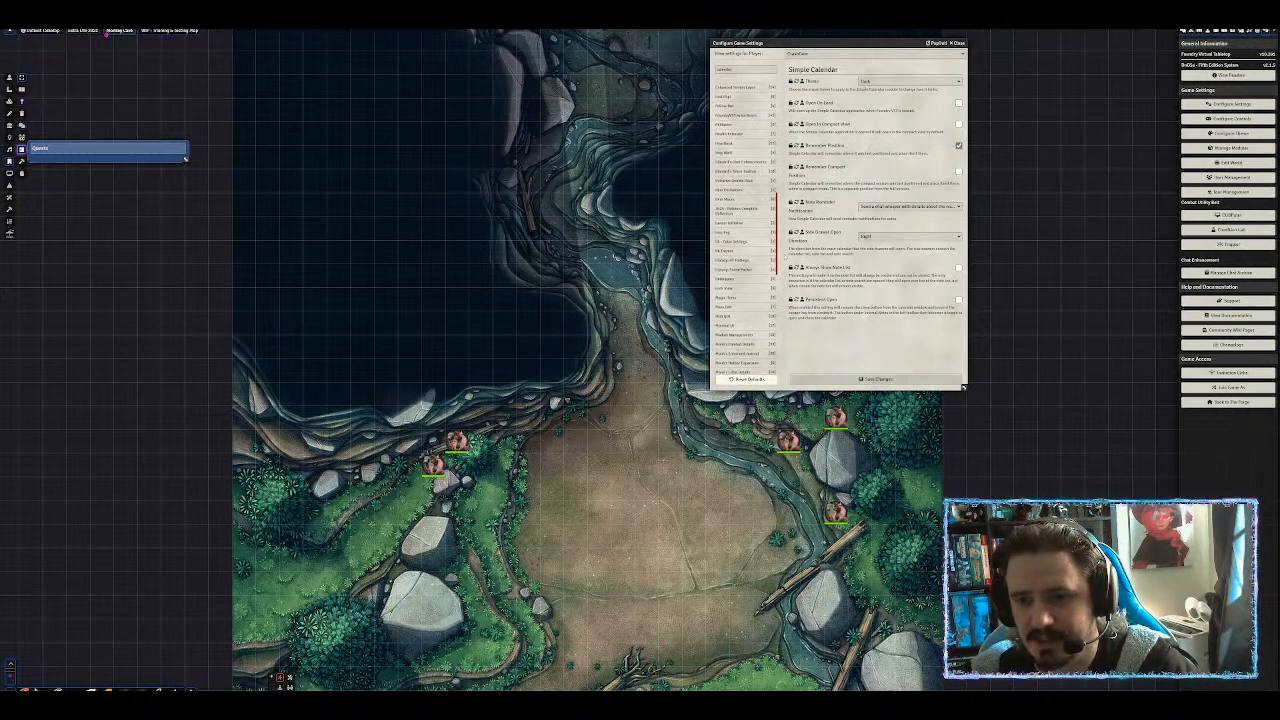
pyautogui.scroll(5, 745, 200)
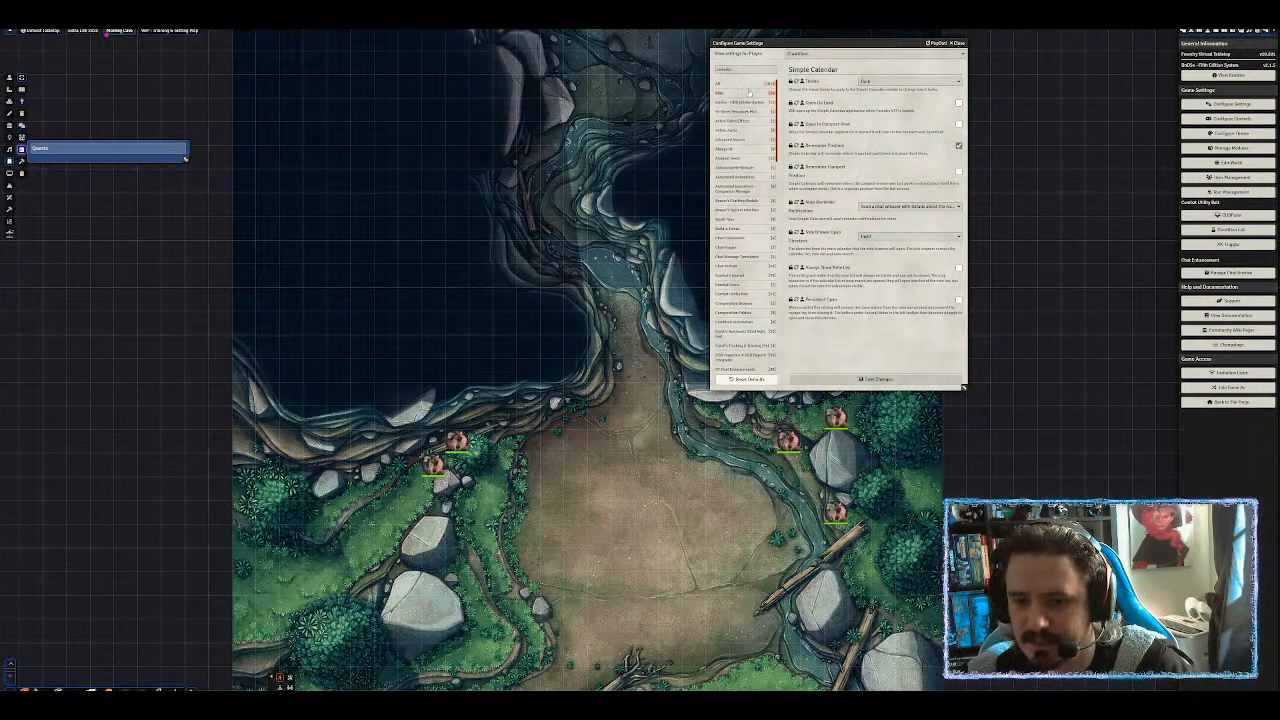
pyautogui.moveTo(808, 36); pyautogui.dragTo(920, 29)
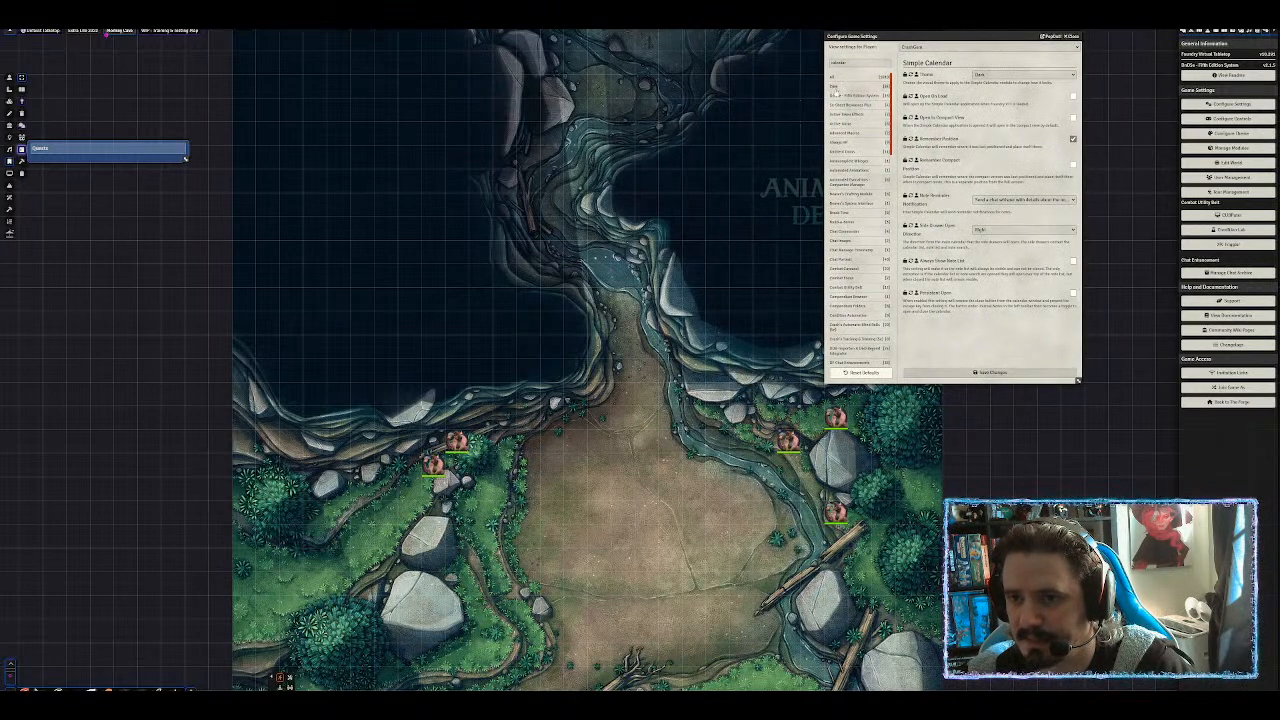
pyautogui.click(835, 88)
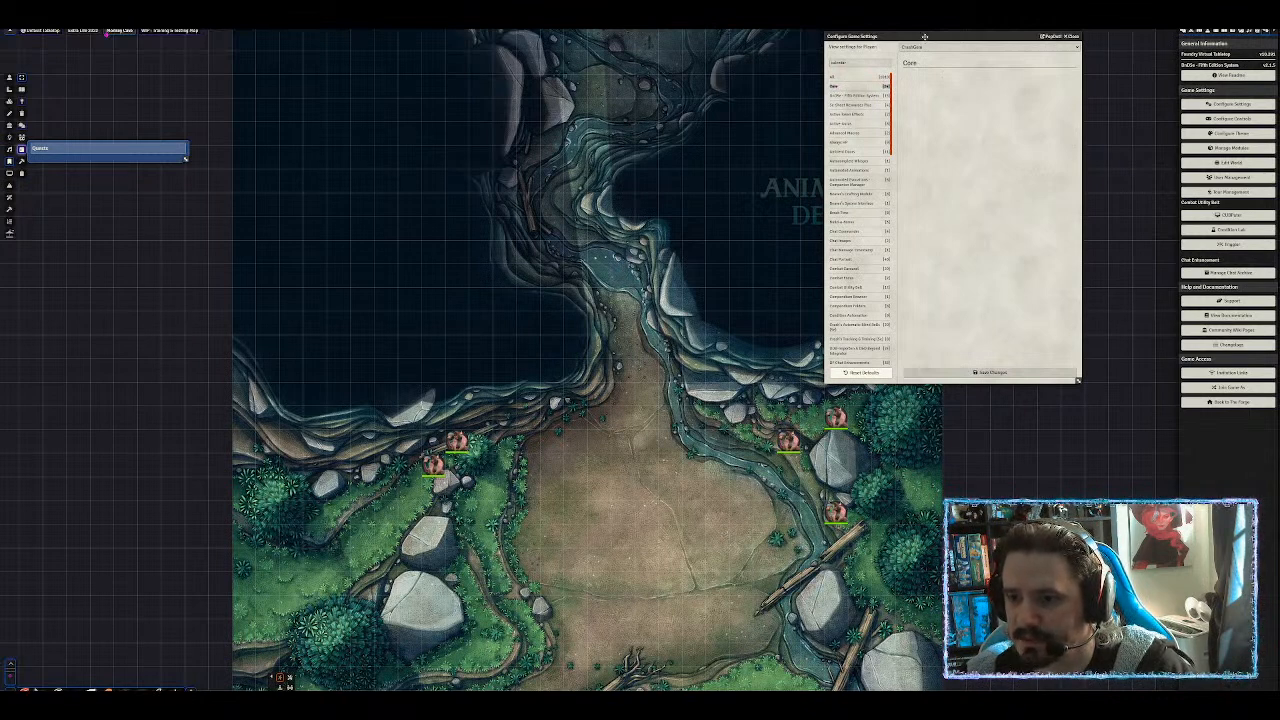
pyautogui.click(854, 64)
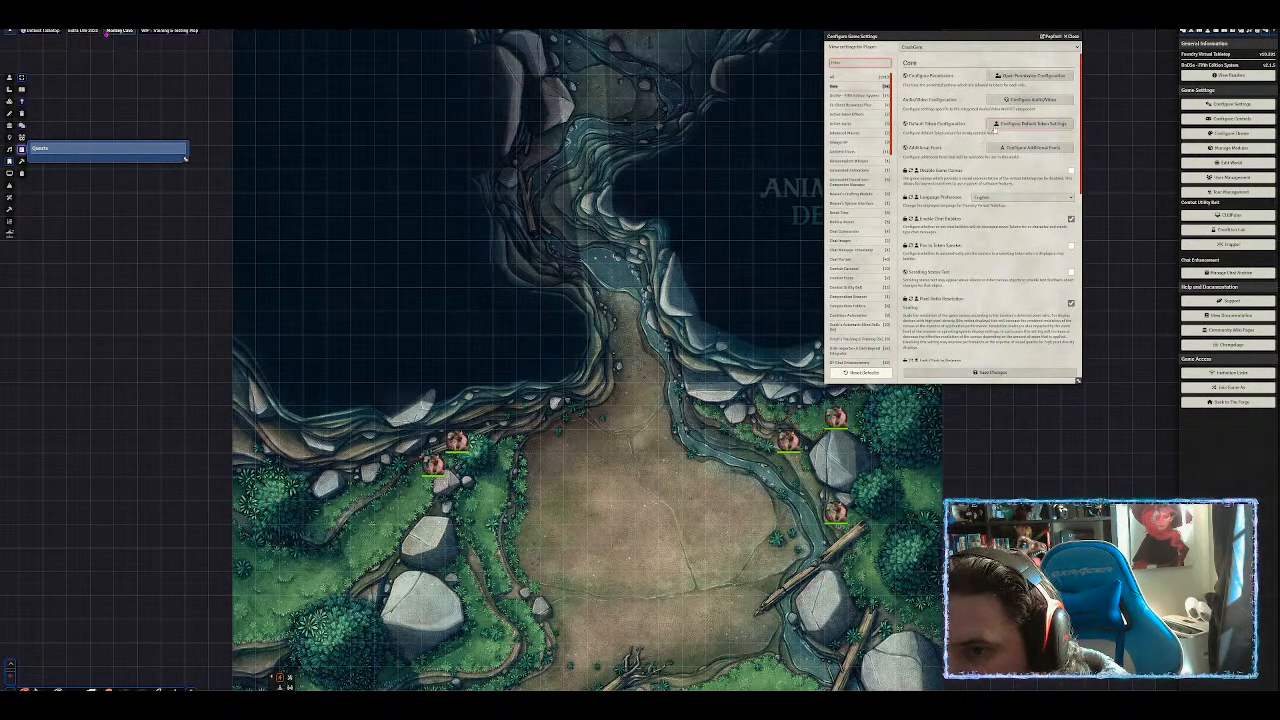
pyautogui.click(1025, 124)
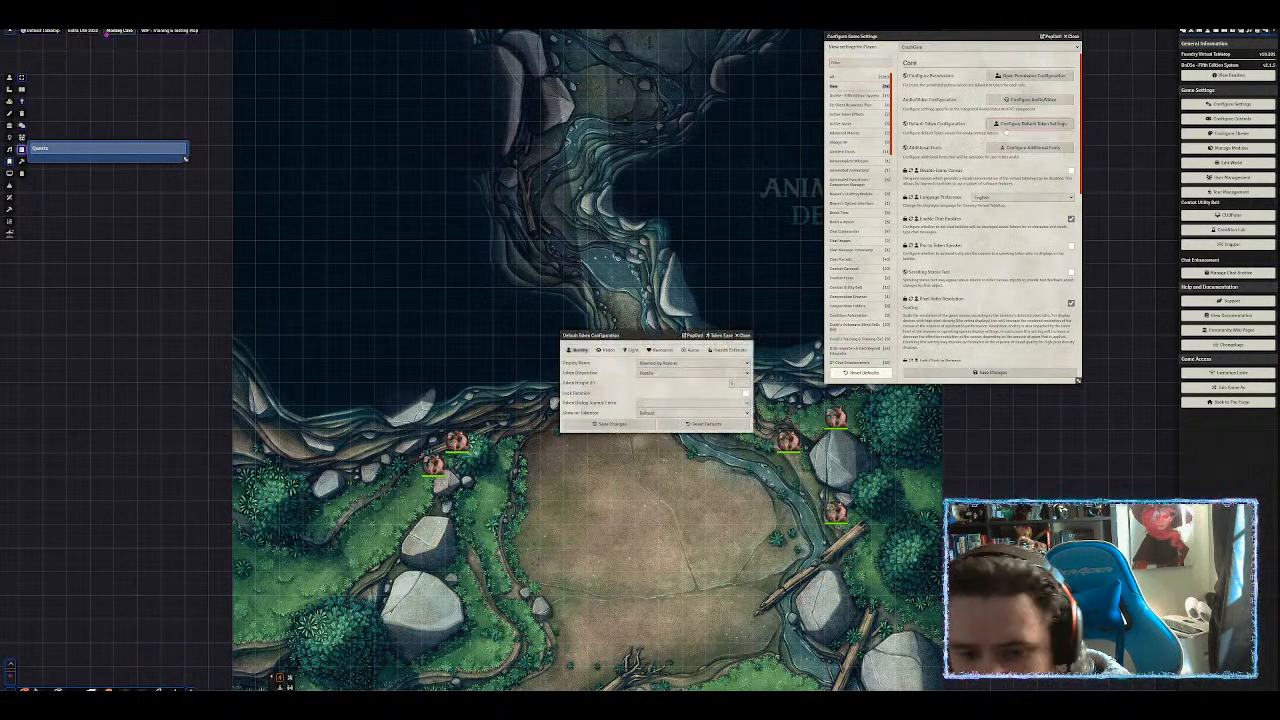
# Set the default token disposition to Neutral, review its tabs, and save the configuration.
pyautogui.moveTo(655, 337); pyautogui.dragTo(687, 118)
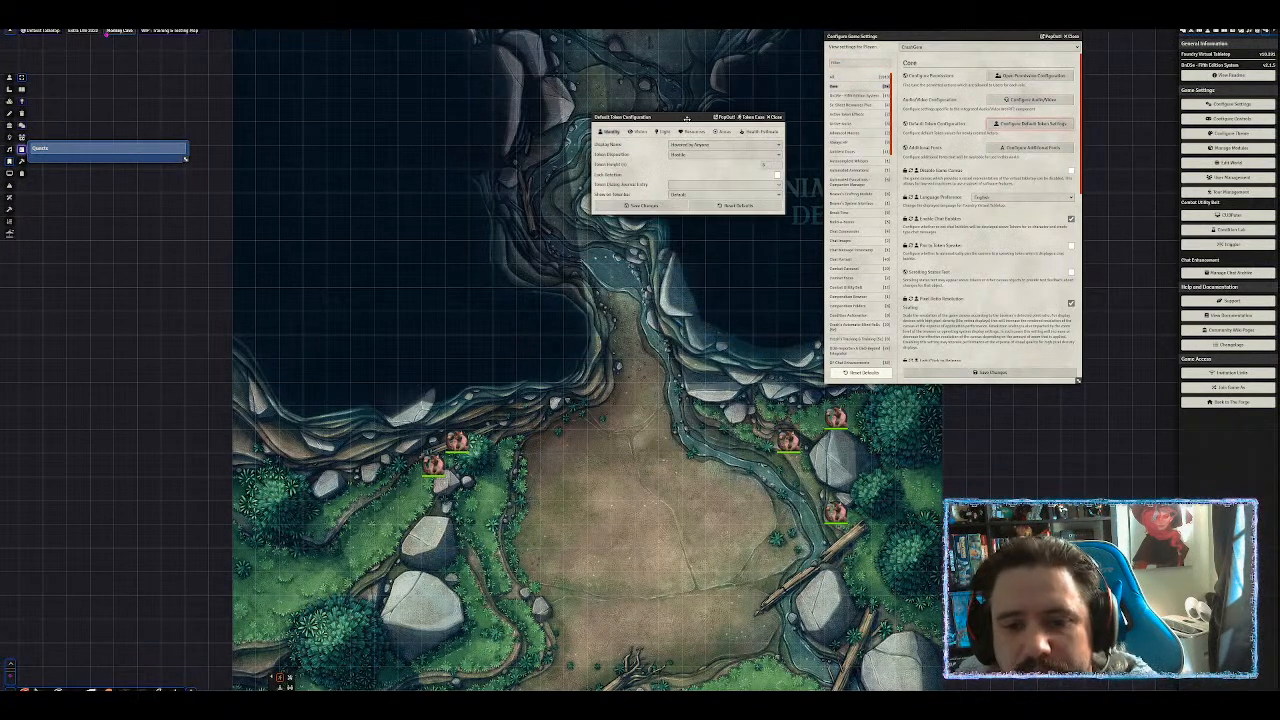
pyautogui.click(703, 155)
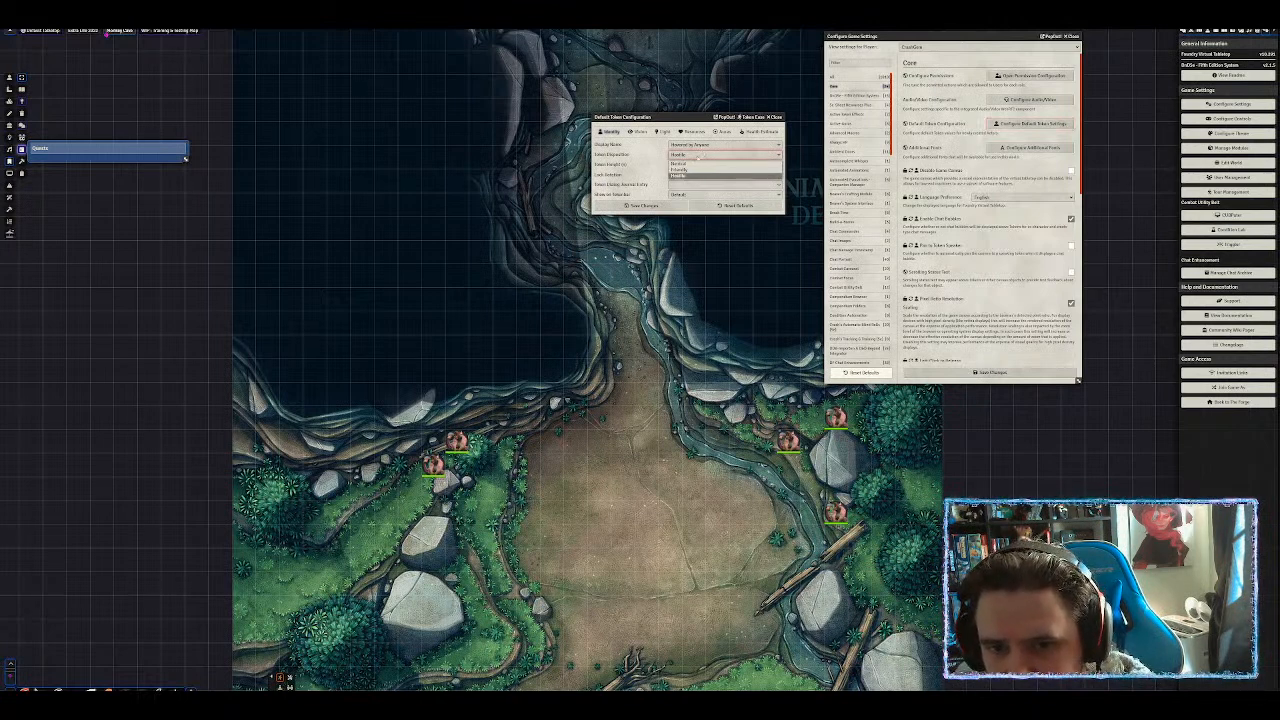
pyautogui.click(678, 163)
pyautogui.click(654, 169)
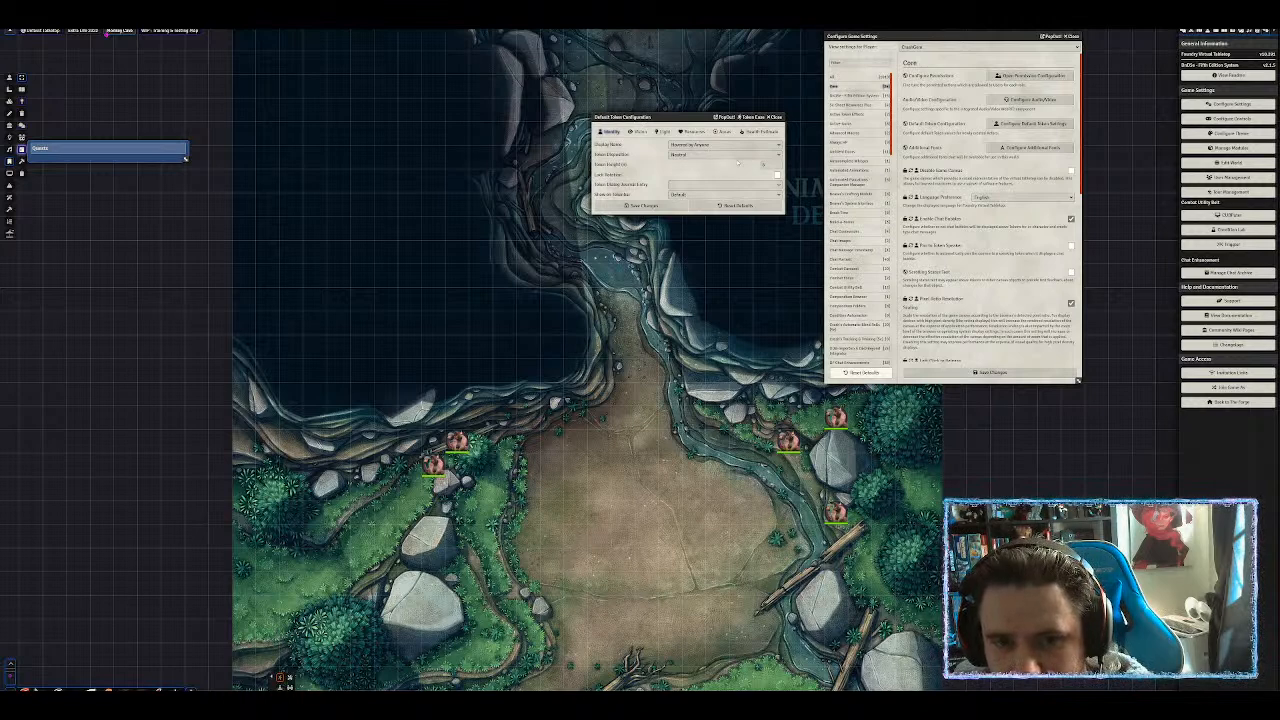
pyautogui.click(637, 131)
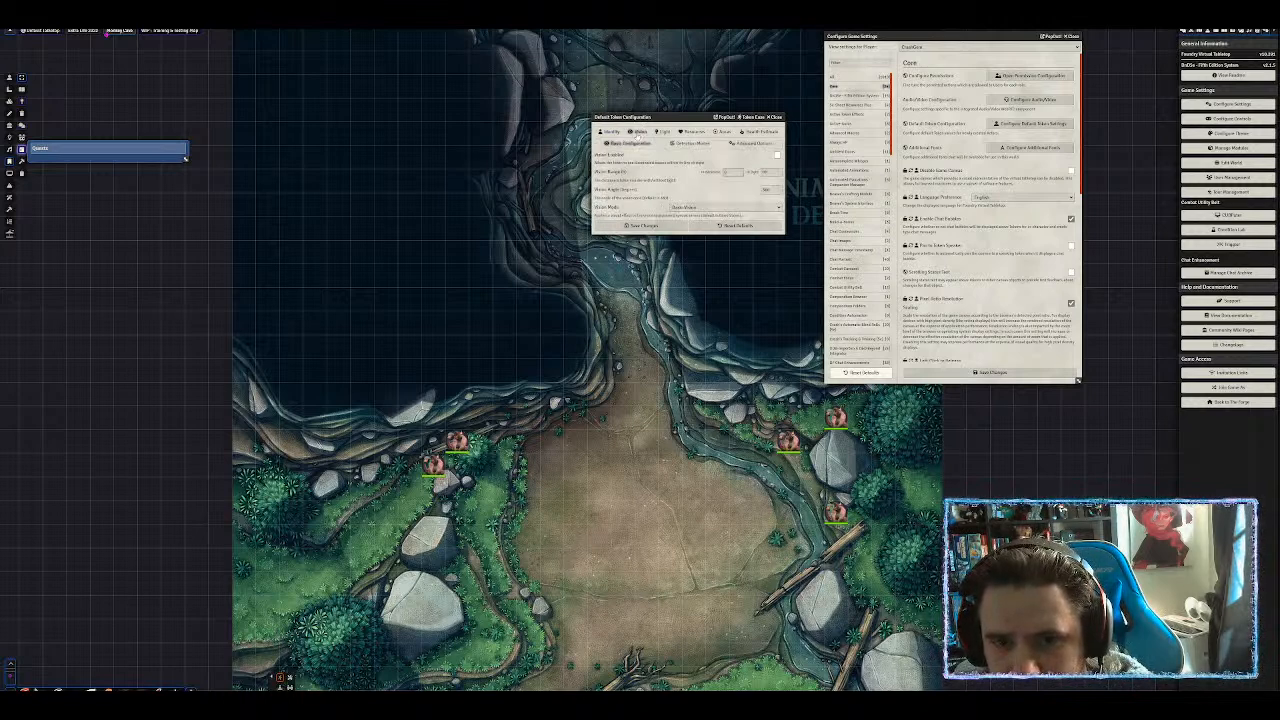
pyautogui.click(665, 135)
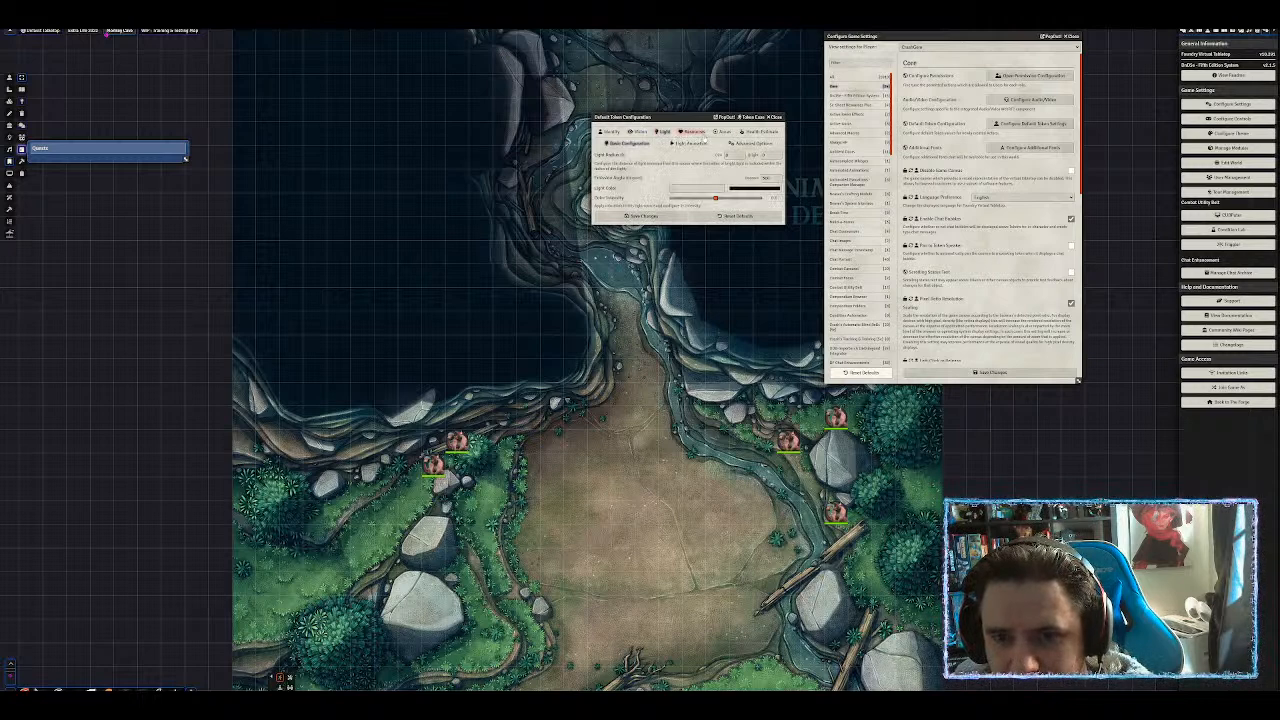
pyautogui.click(697, 132)
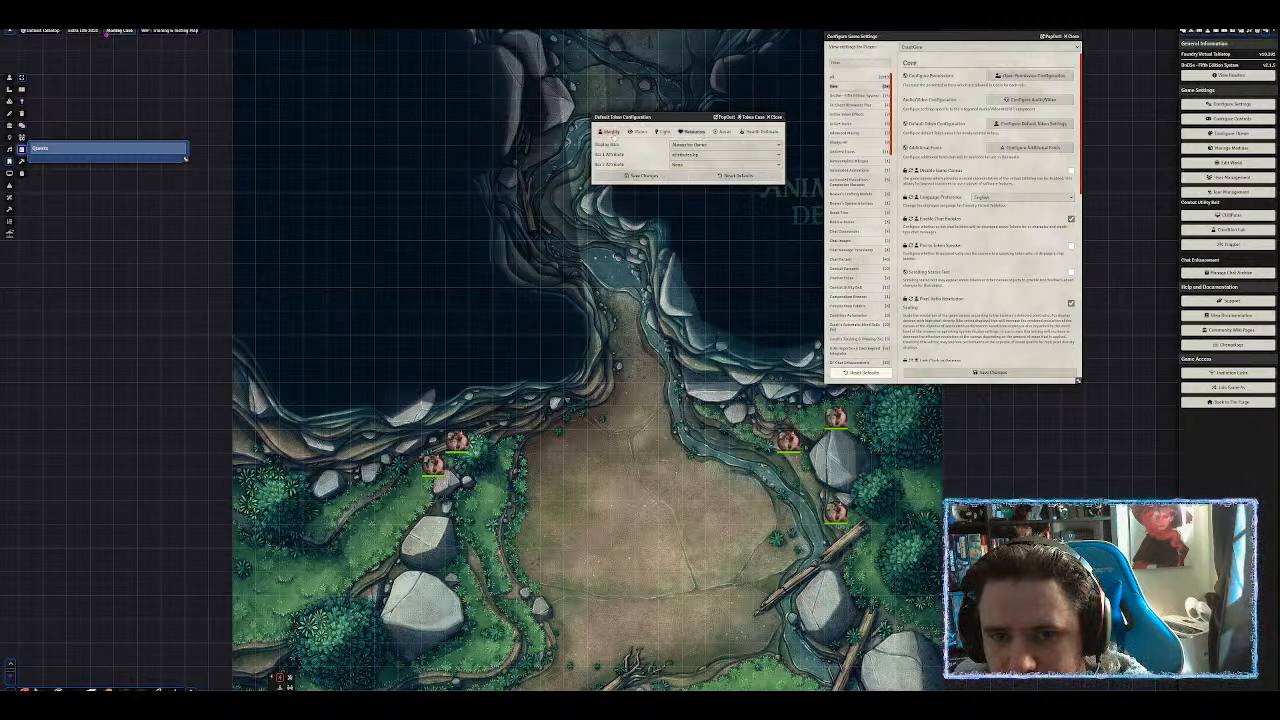
pyautogui.click(611, 132)
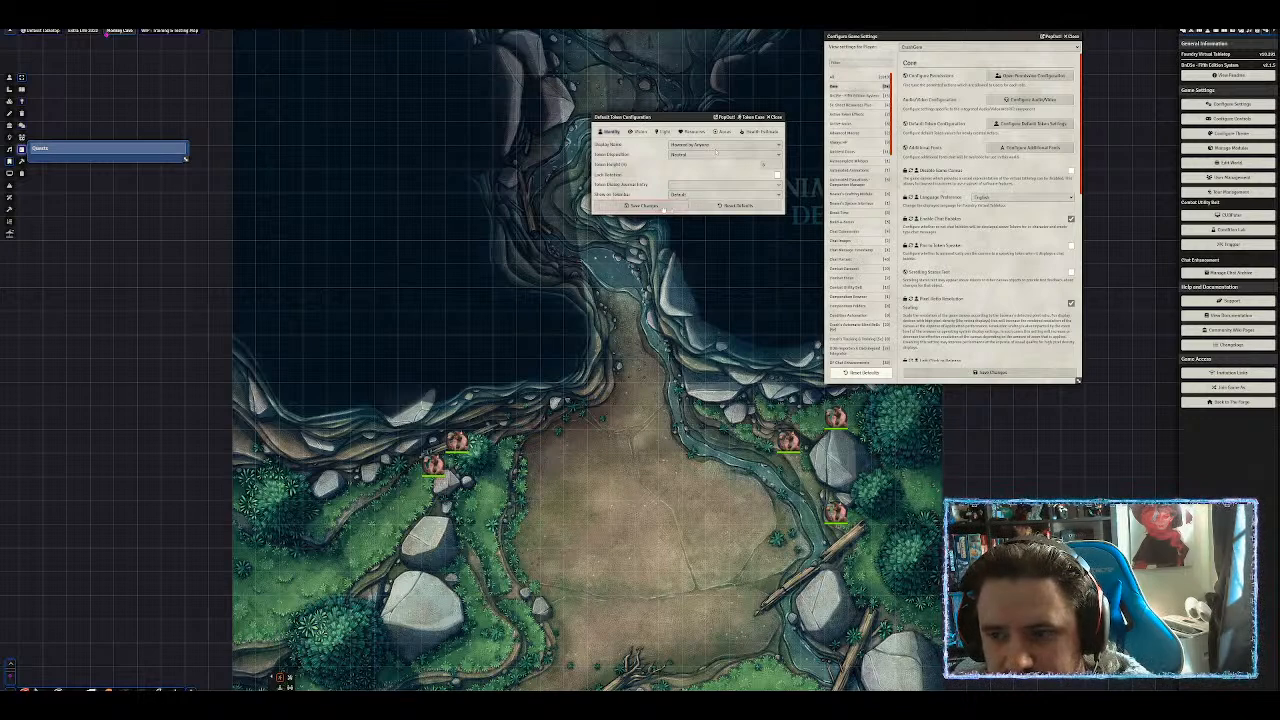
pyautogui.click(663, 209)
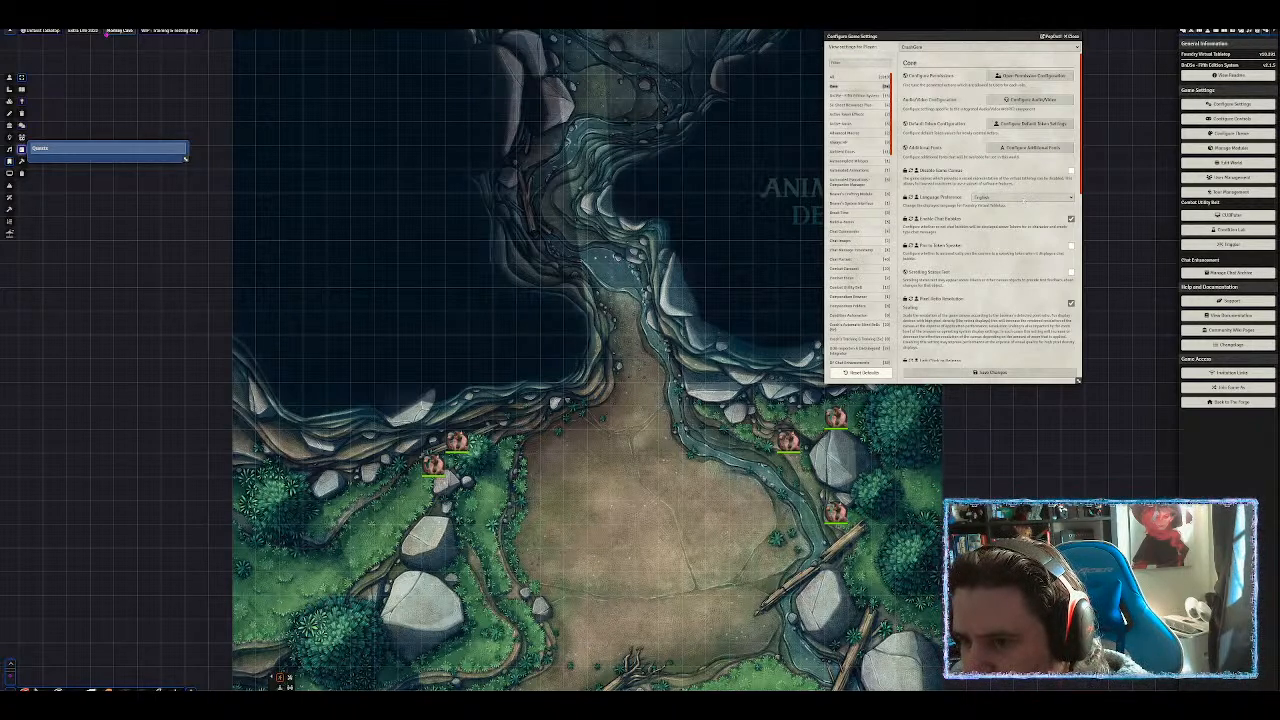
# Try the combat theme options and leave the Core Combat Theme set to None.
pyautogui.scroll(-1, 1022, 200)
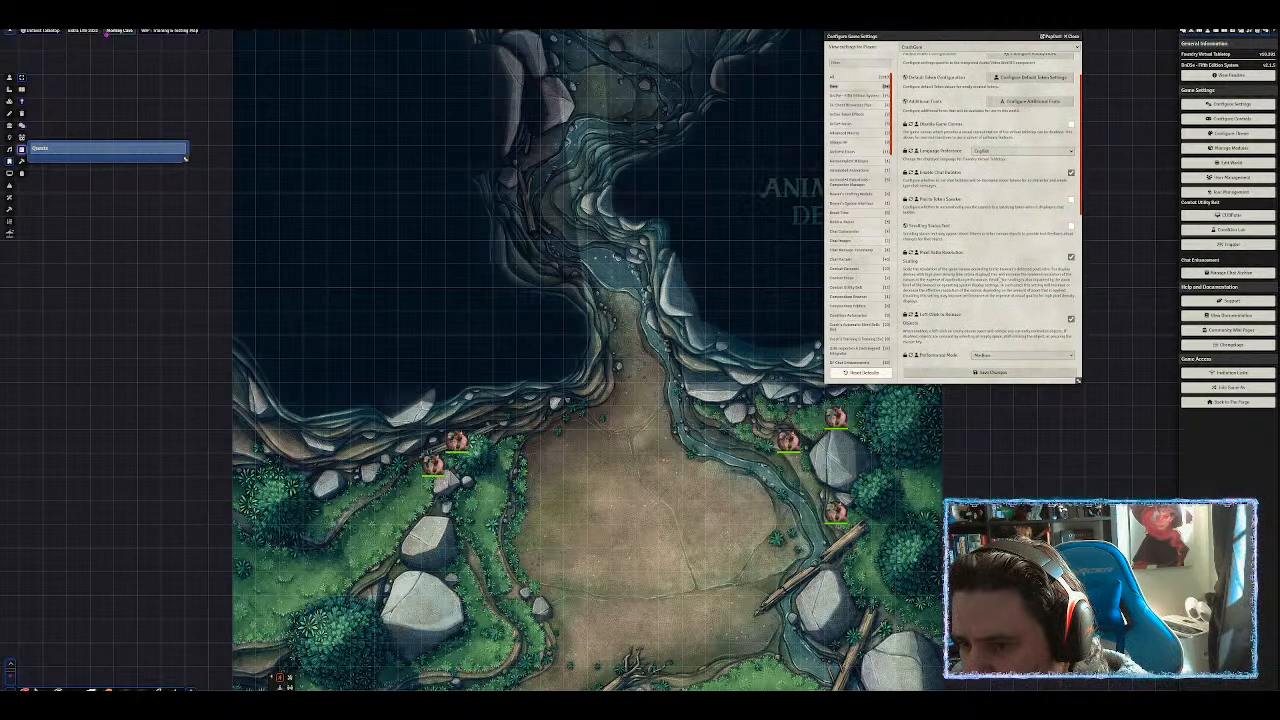
pyautogui.scroll(-1, 988, 210)
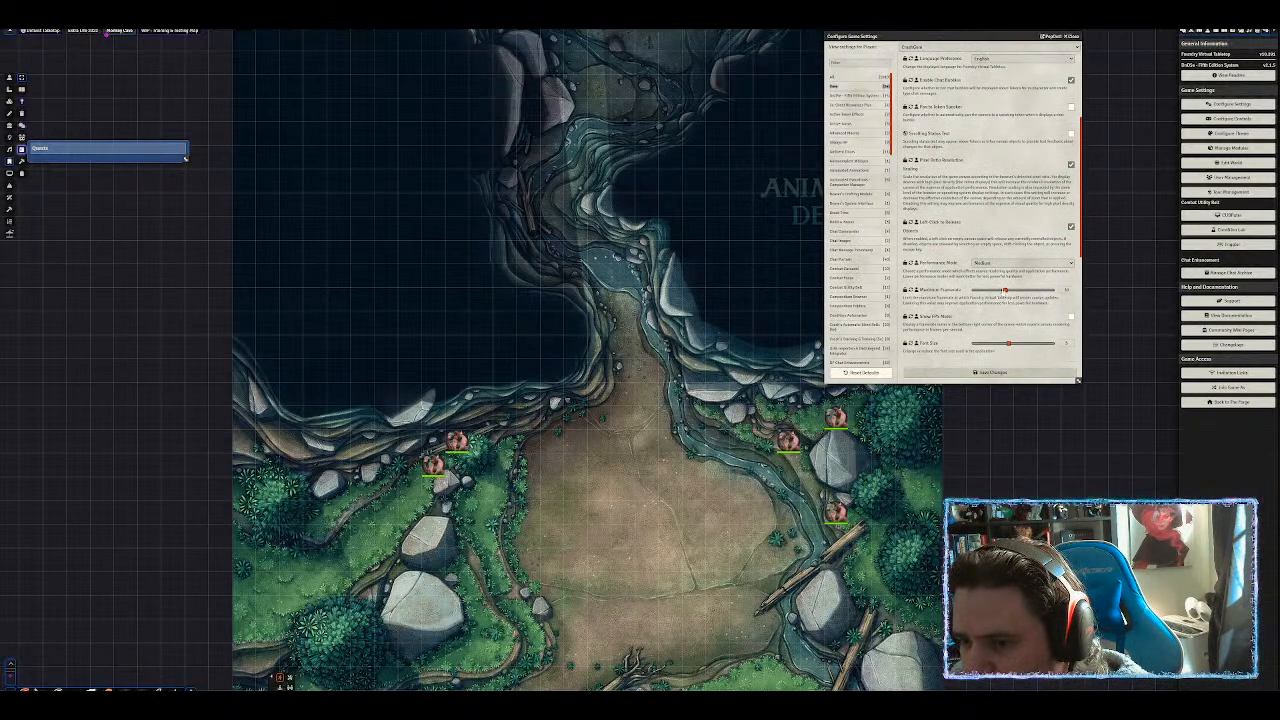
pyautogui.scroll(-1, 988, 210)
pyautogui.scroll(-2, 971, 212)
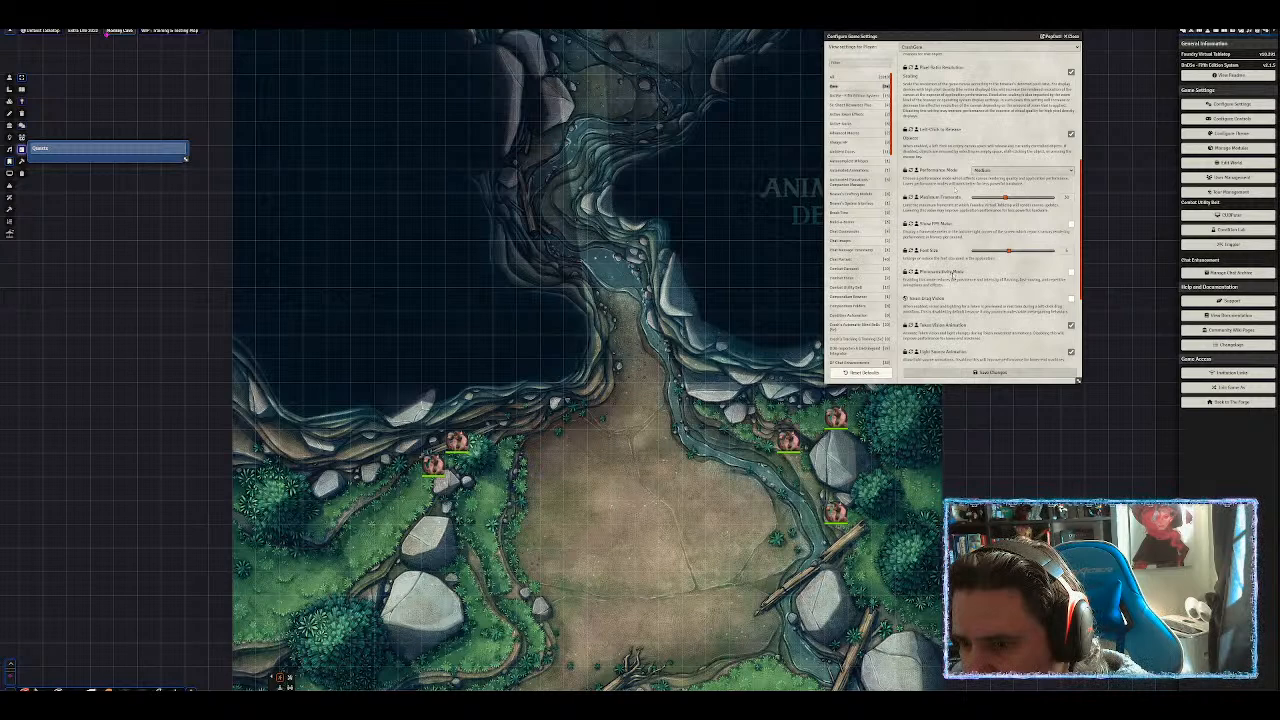
pyautogui.scroll(-2, 952, 271)
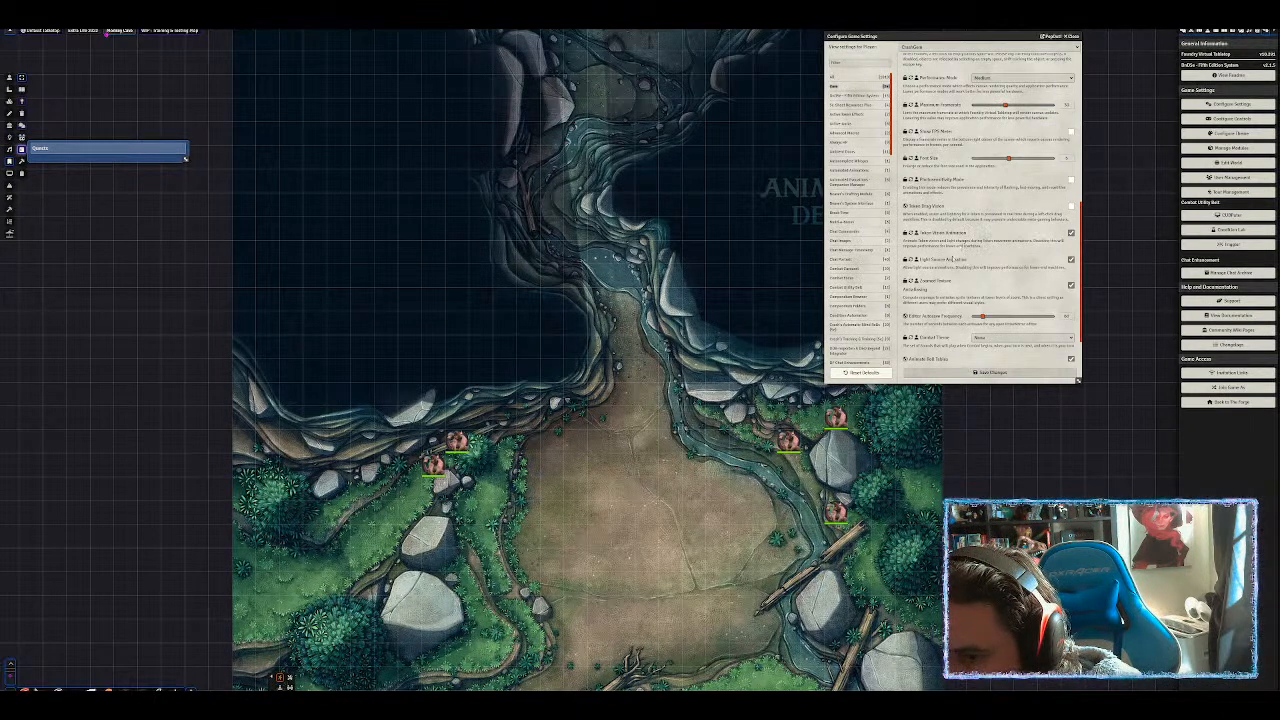
pyautogui.scroll(-1, 952, 259)
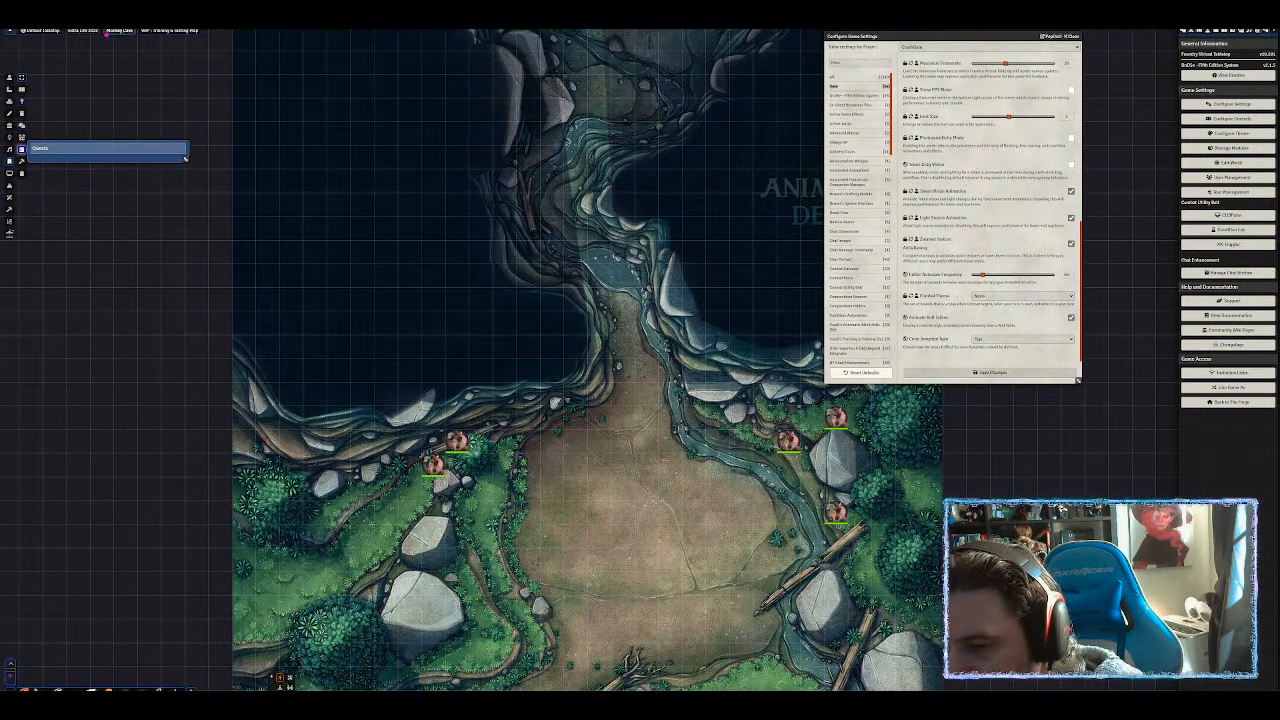
pyautogui.click(987, 298)
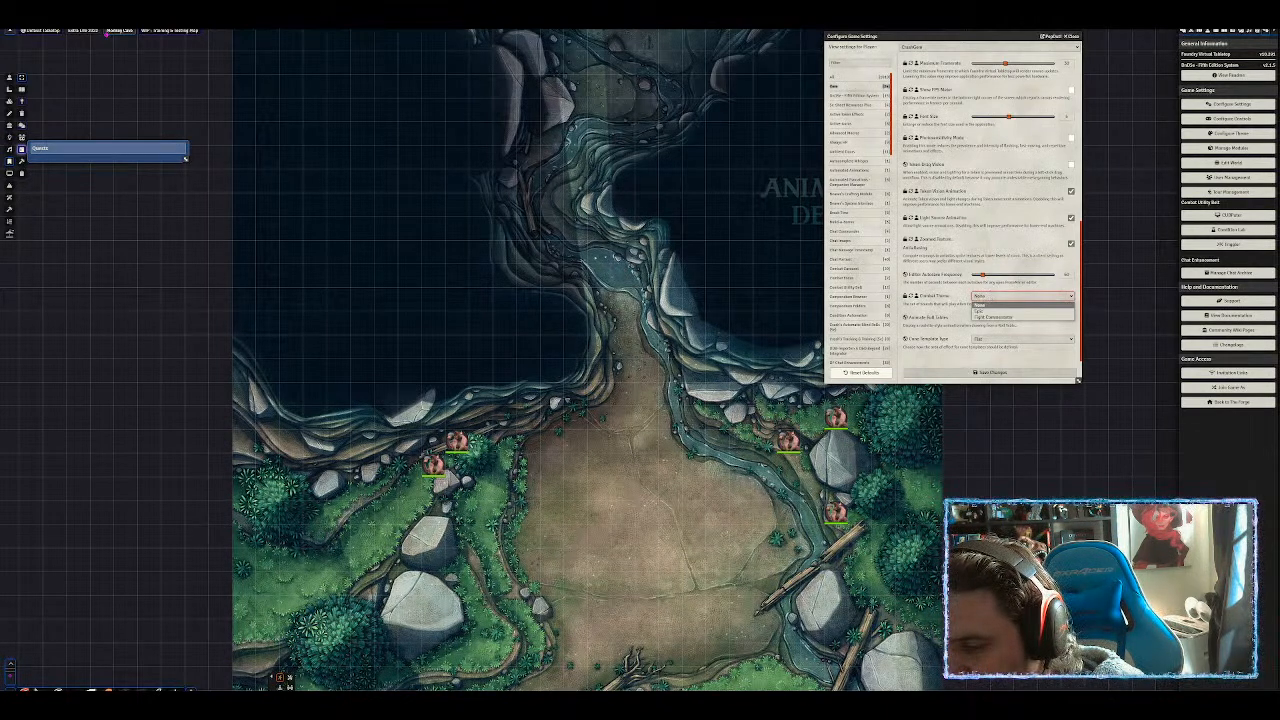
pyautogui.click(993, 317)
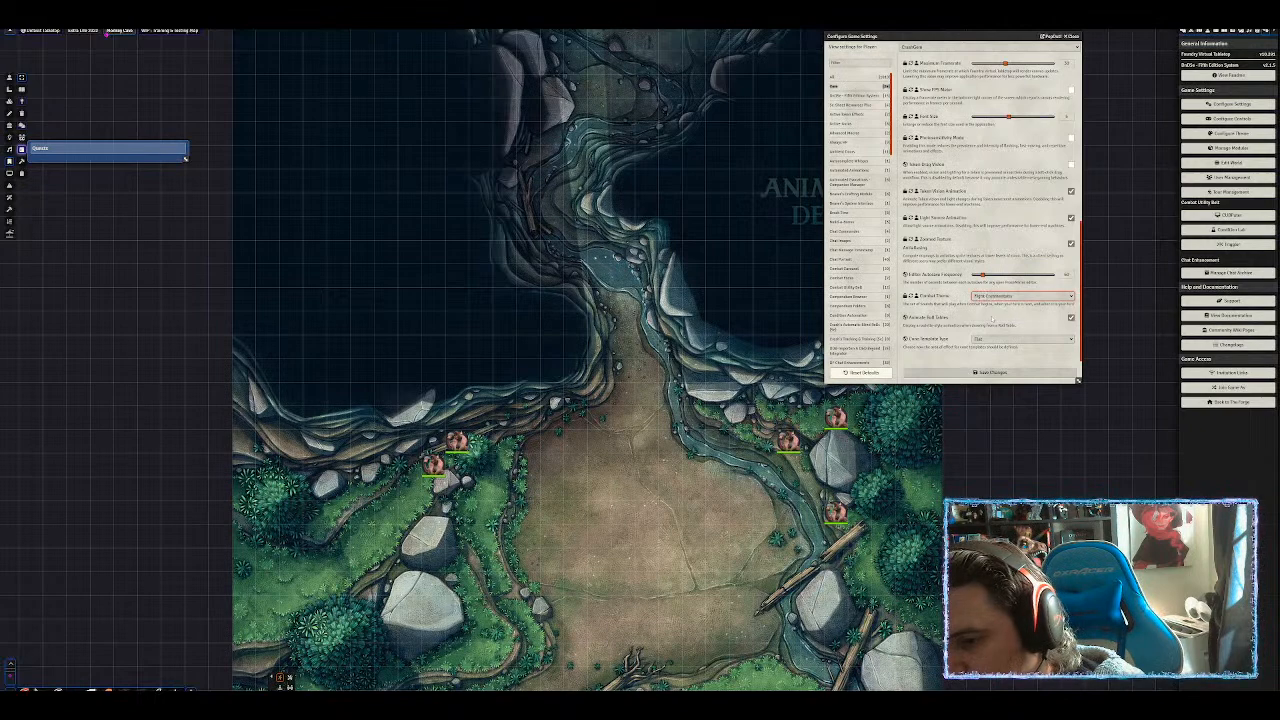
pyautogui.click(994, 296)
pyautogui.click(993, 305)
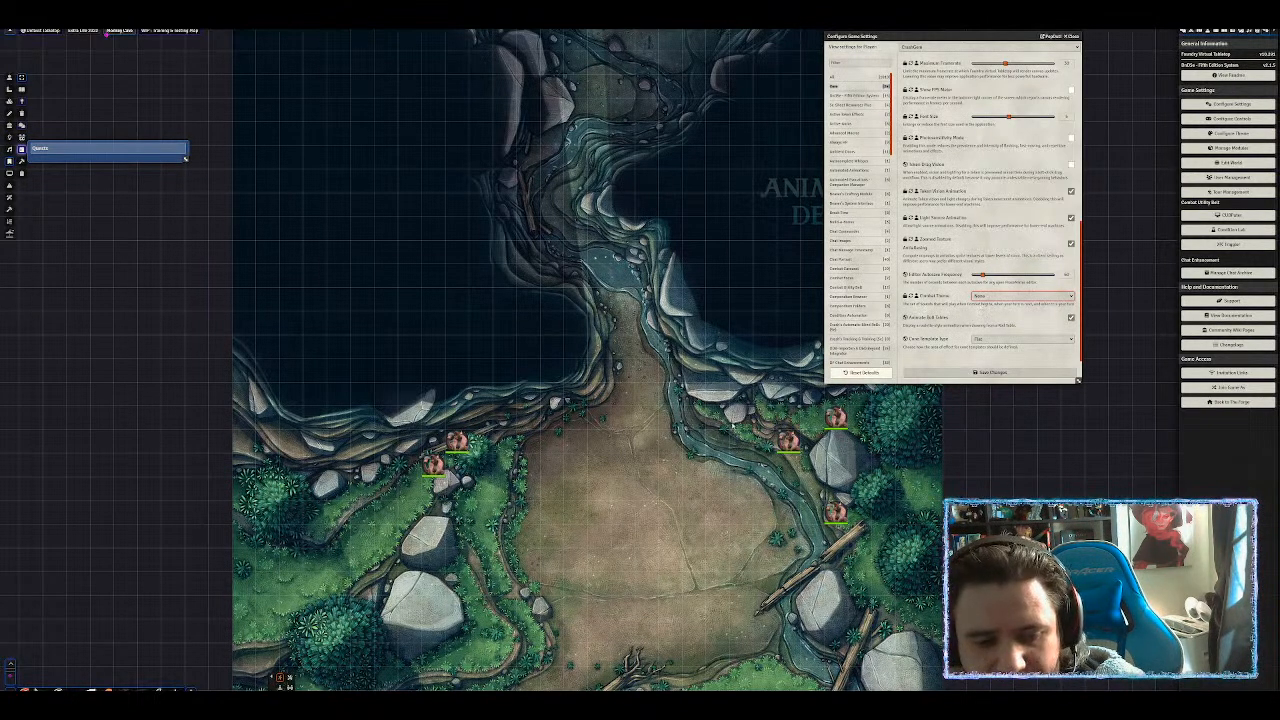
# Keep Cone Template Type as Flat and save the game settings.
pyautogui.scroll(-5, 732, 425)
pyautogui.moveTo(738, 432); pyautogui.dragTo(752, 401)
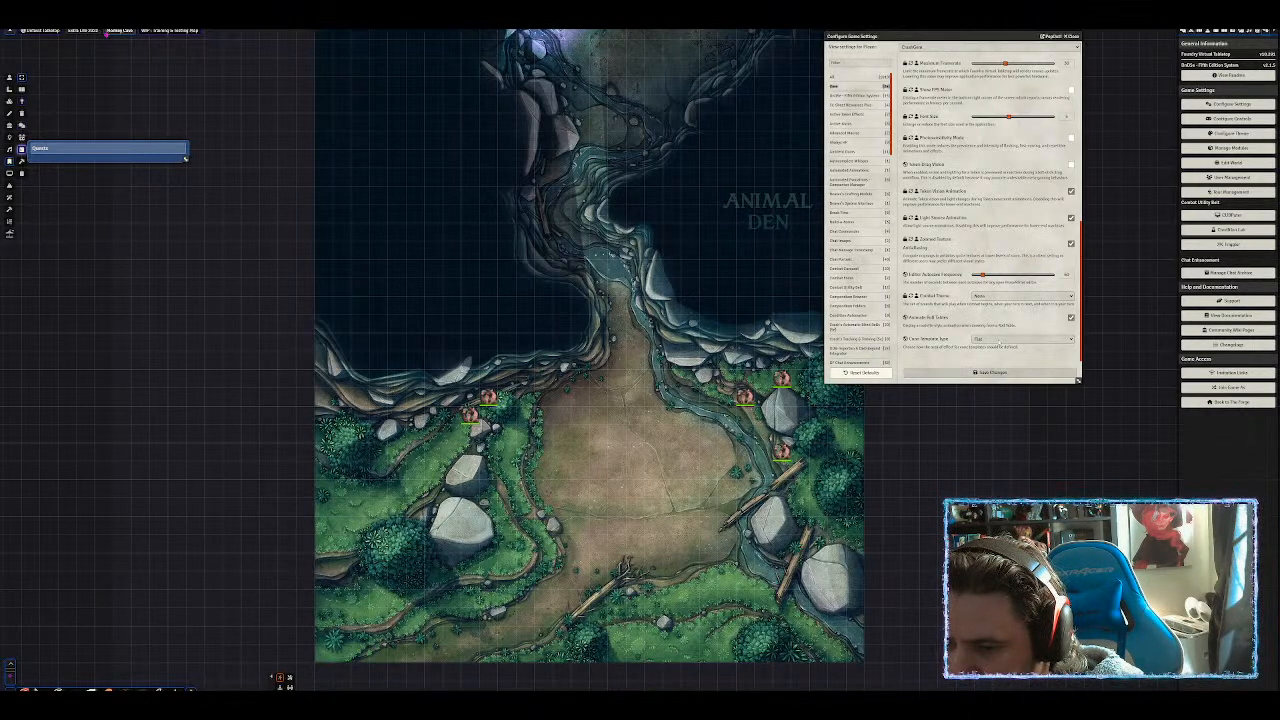
pyautogui.click(1000, 340)
pyautogui.click(1001, 341)
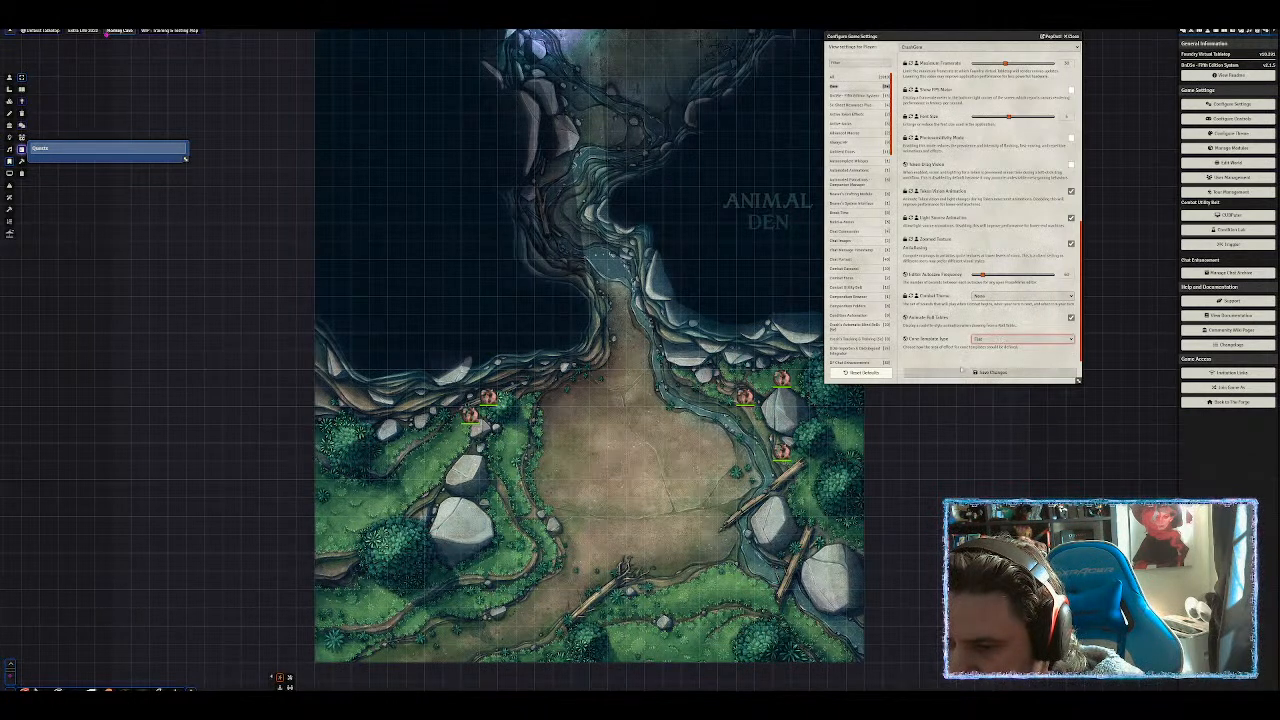
pyautogui.click(965, 371)
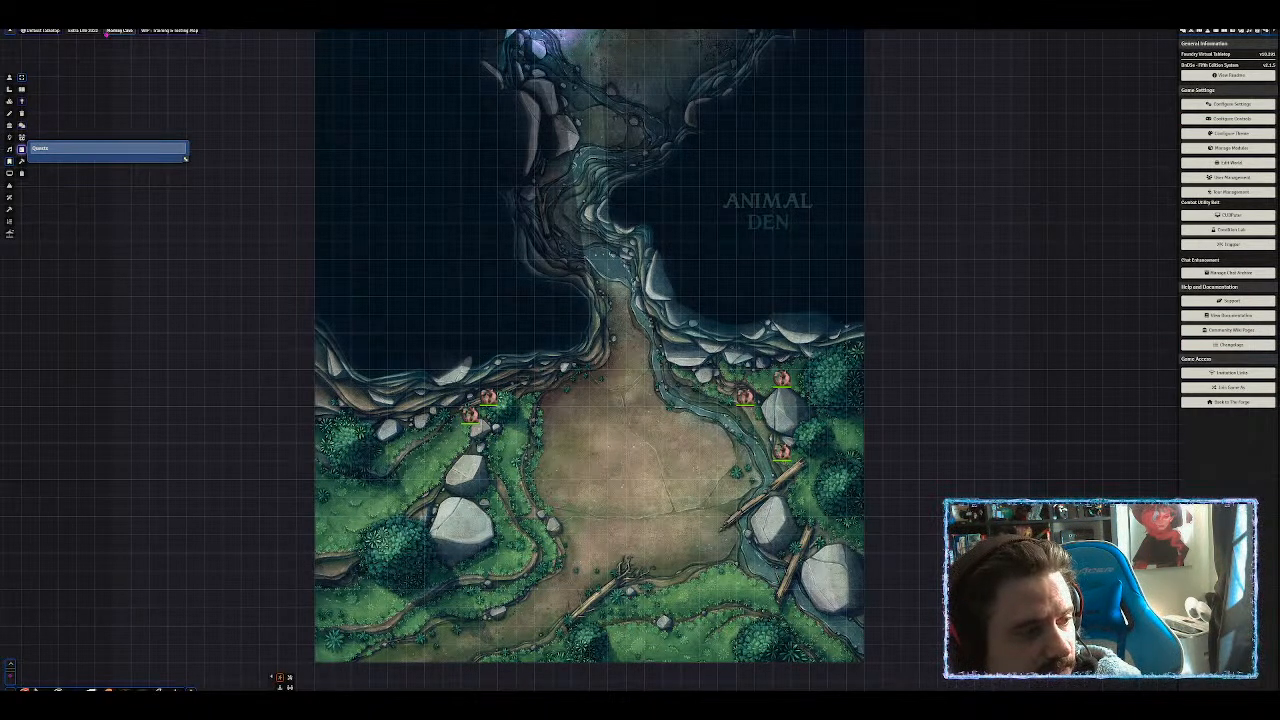
# In DnD5e settings, choose DMG Alternating (5/10/5) diagonal movement and tick Critical Damage Maximize Dice.
pyautogui.click(1231, 104)
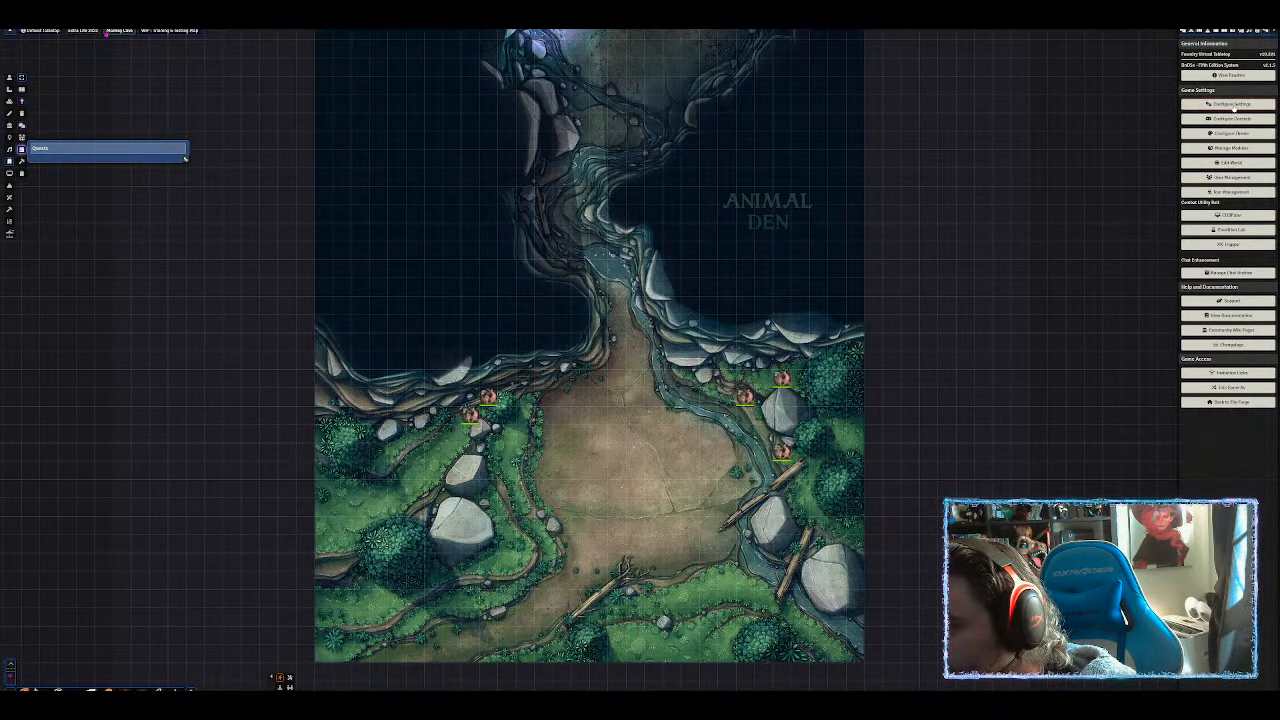
pyautogui.click(858, 95)
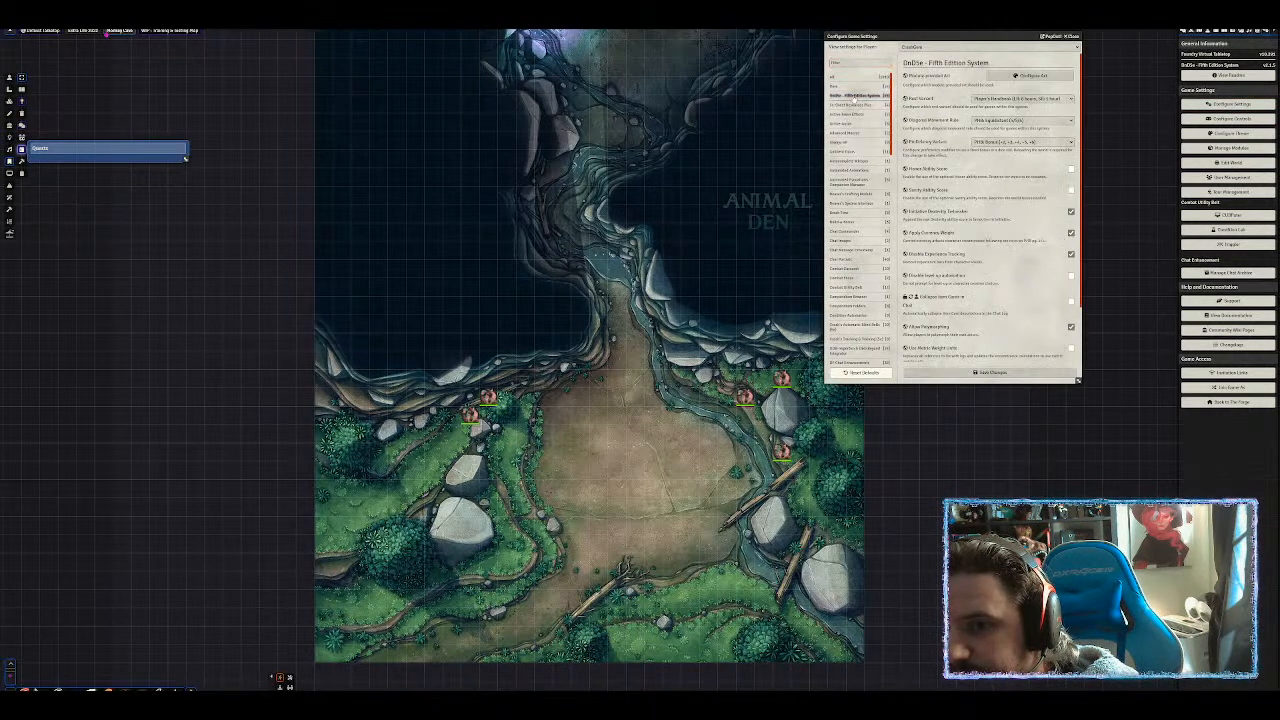
pyautogui.click(1020, 120)
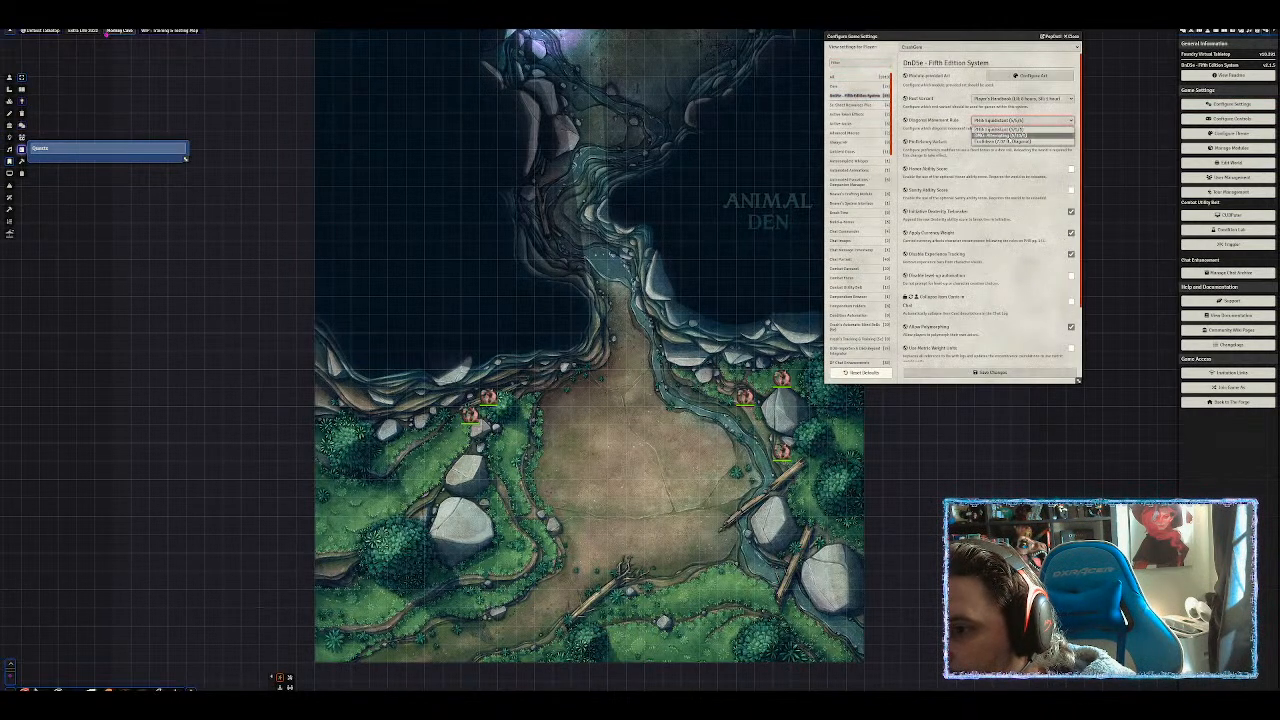
pyautogui.click(1012, 135)
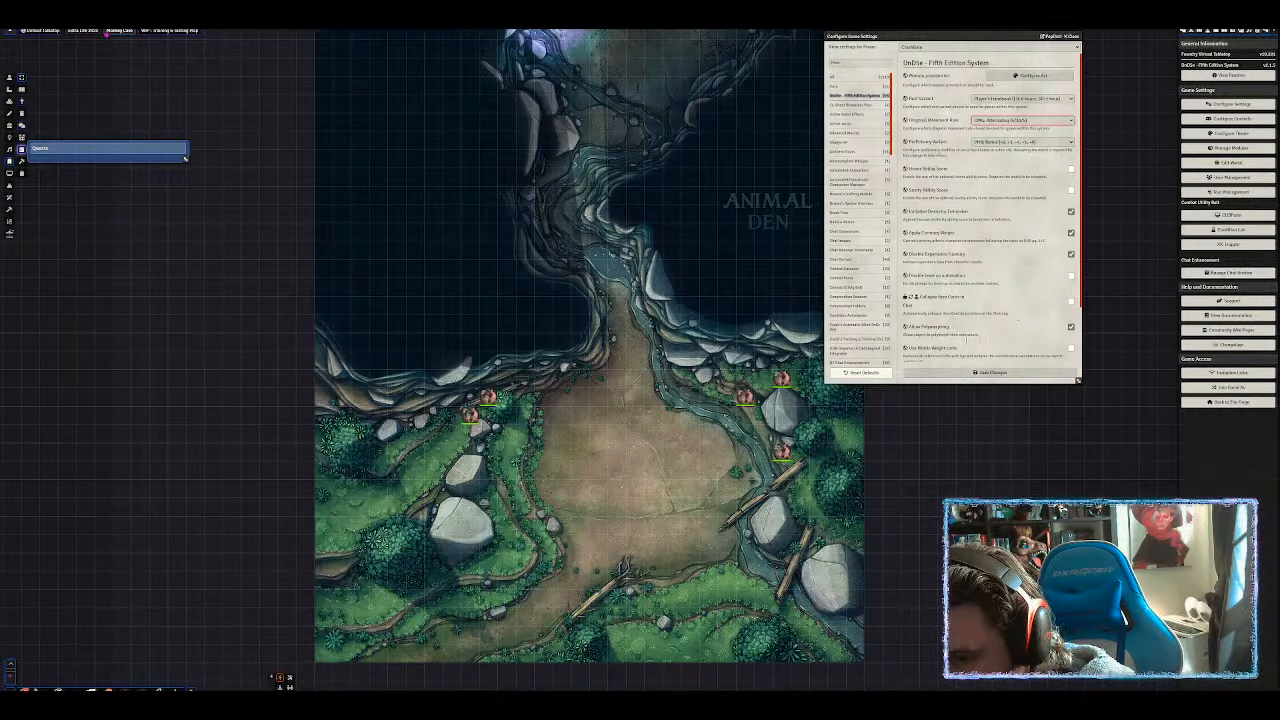
pyautogui.scroll(-1, 990, 210)
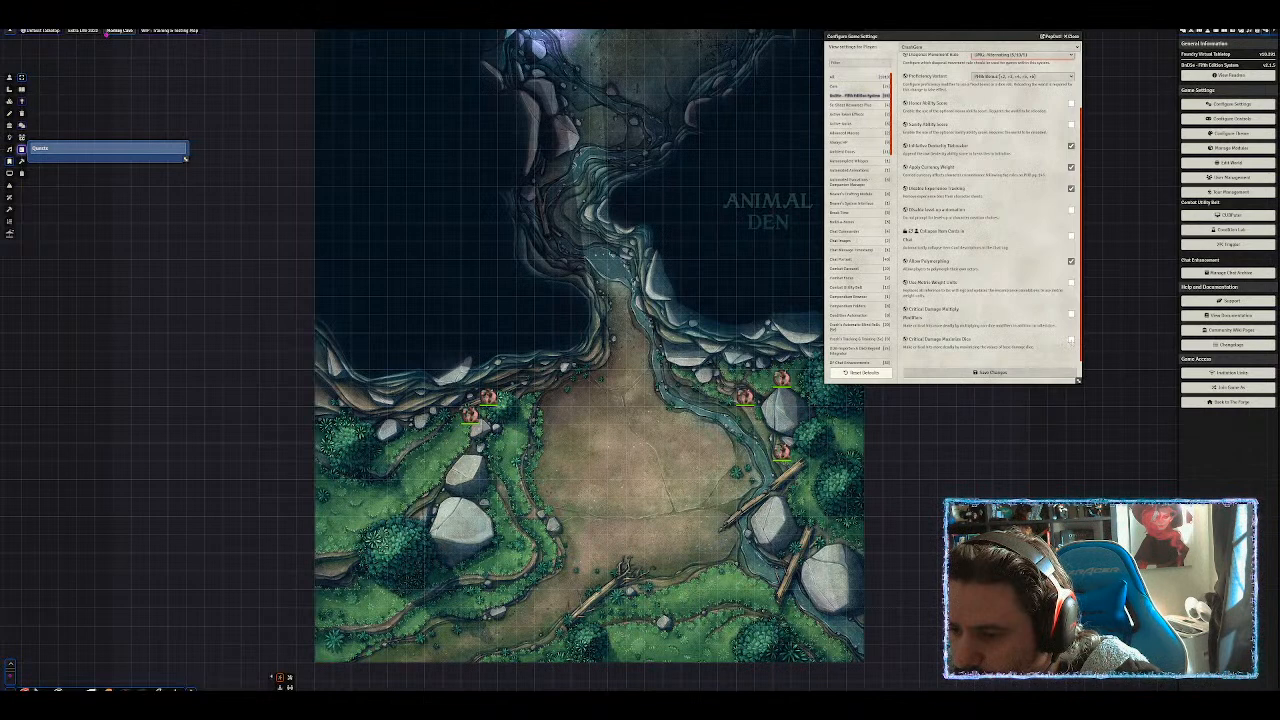
pyautogui.click(1071, 340)
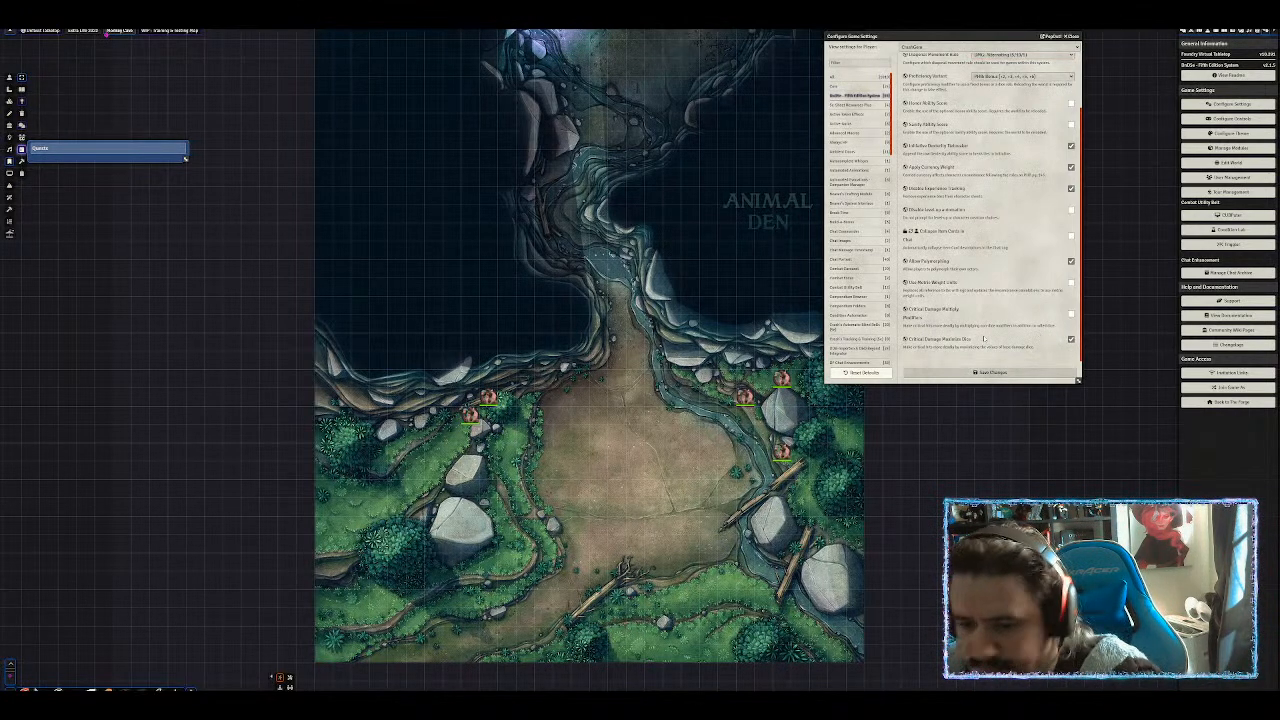
pyautogui.press('super+shift+s')
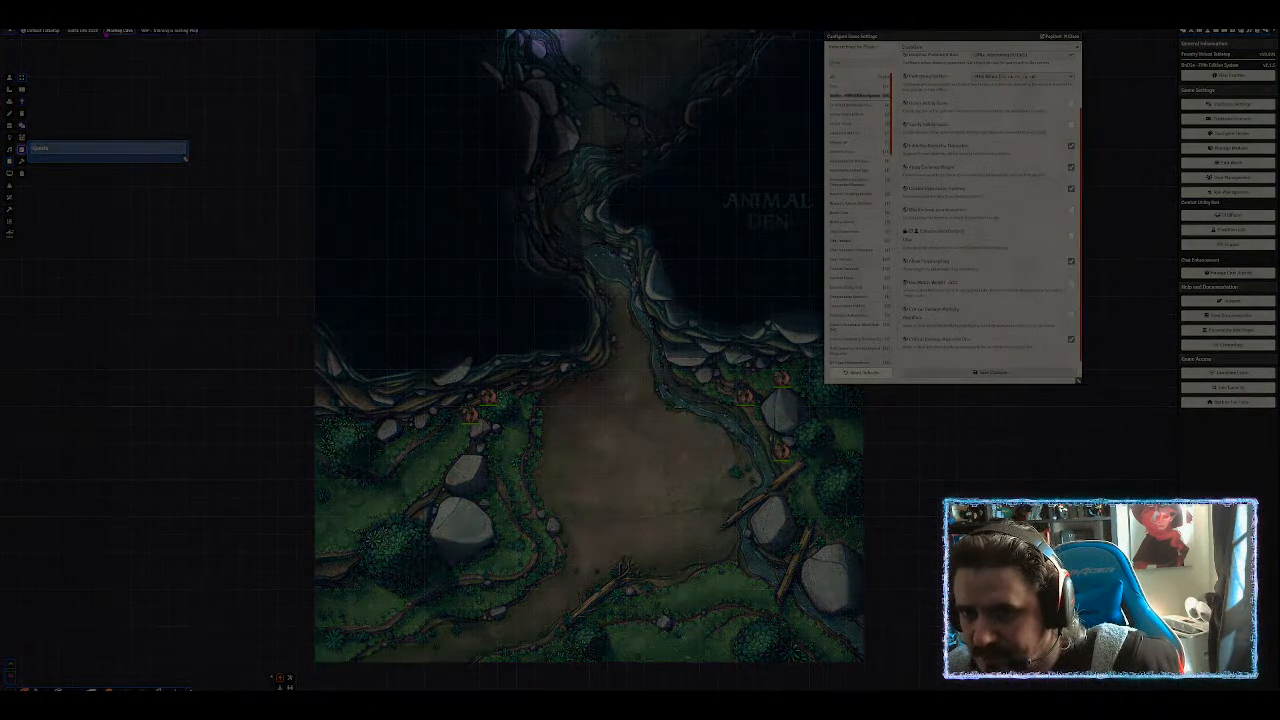
pyautogui.moveTo(825, 88); pyautogui.dragTo(1080, 360)
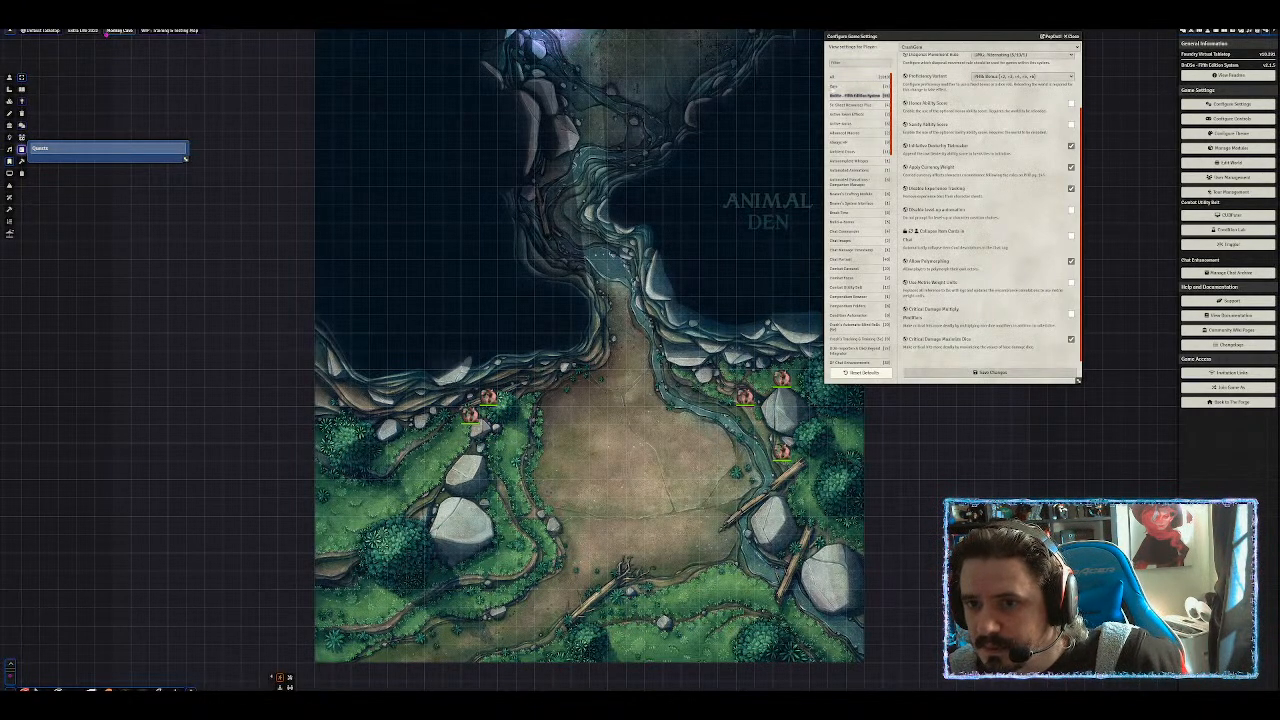
# Set the Core combat theme to Fight Commentary and untick DnD5e Critical Damage Maximize Dice.
pyautogui.click(836, 87)
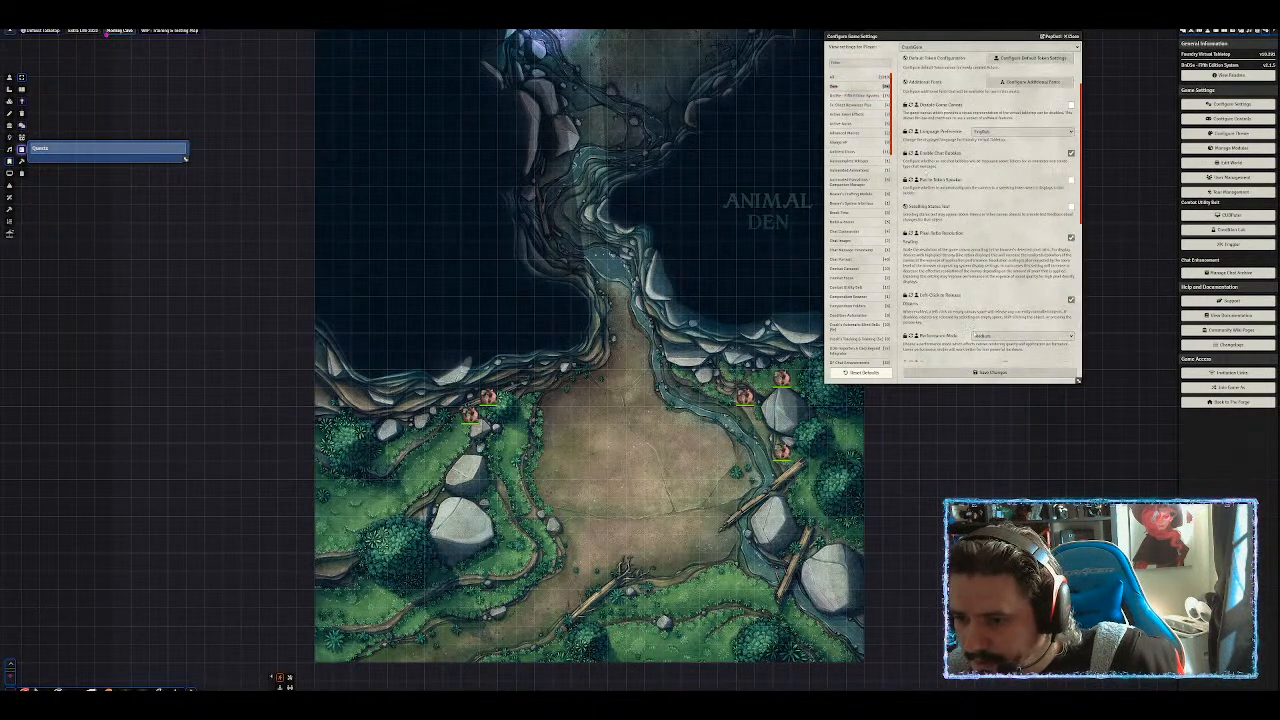
pyautogui.scroll(-8, 939, 330)
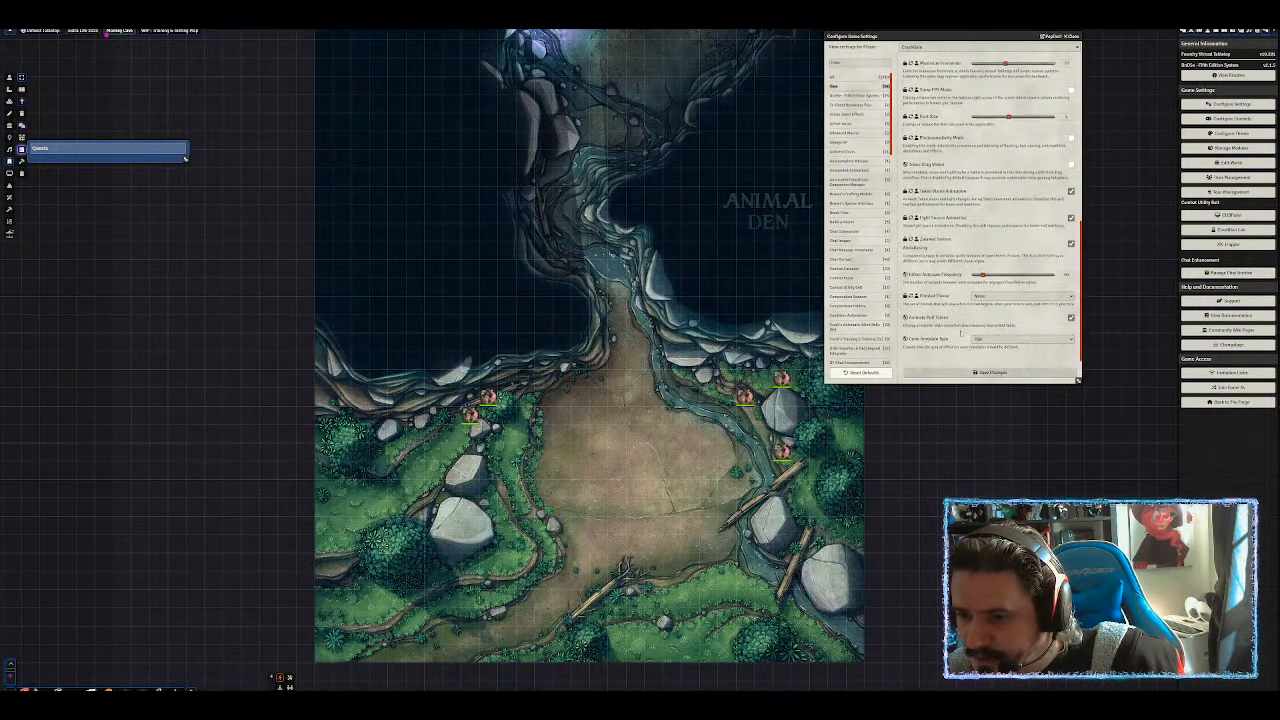
pyautogui.click(995, 297)
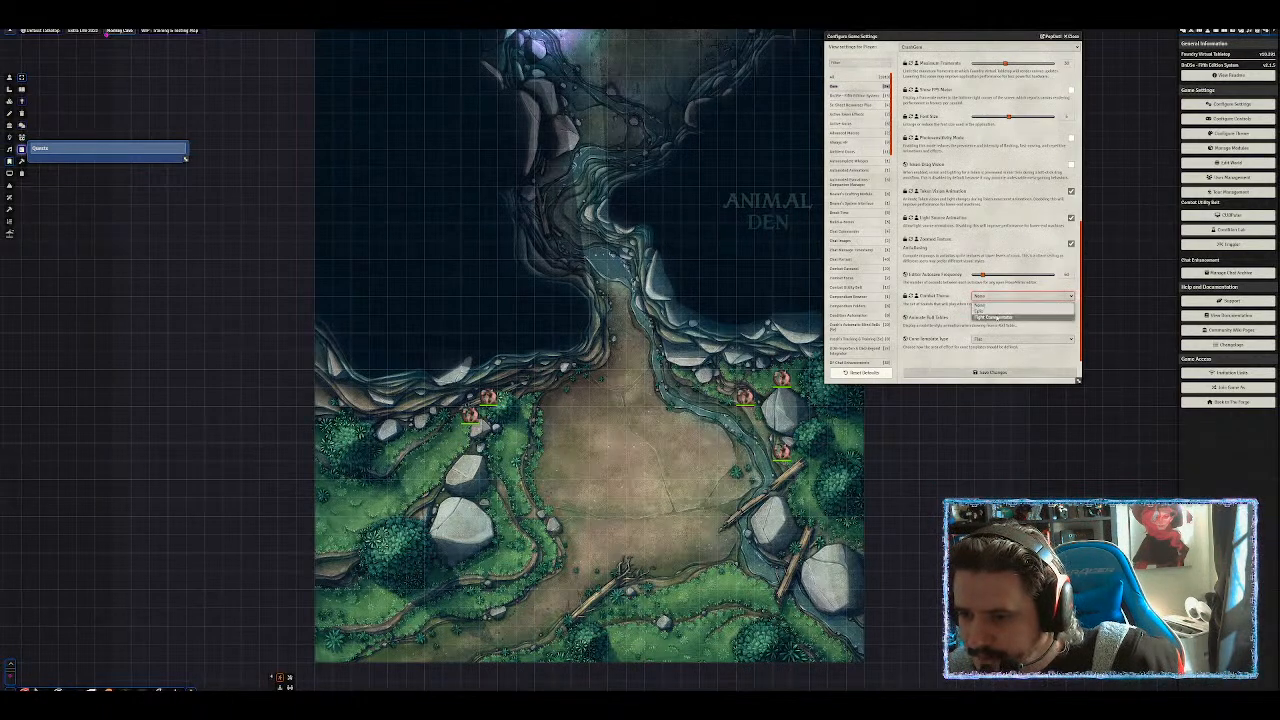
pyautogui.click(1000, 310)
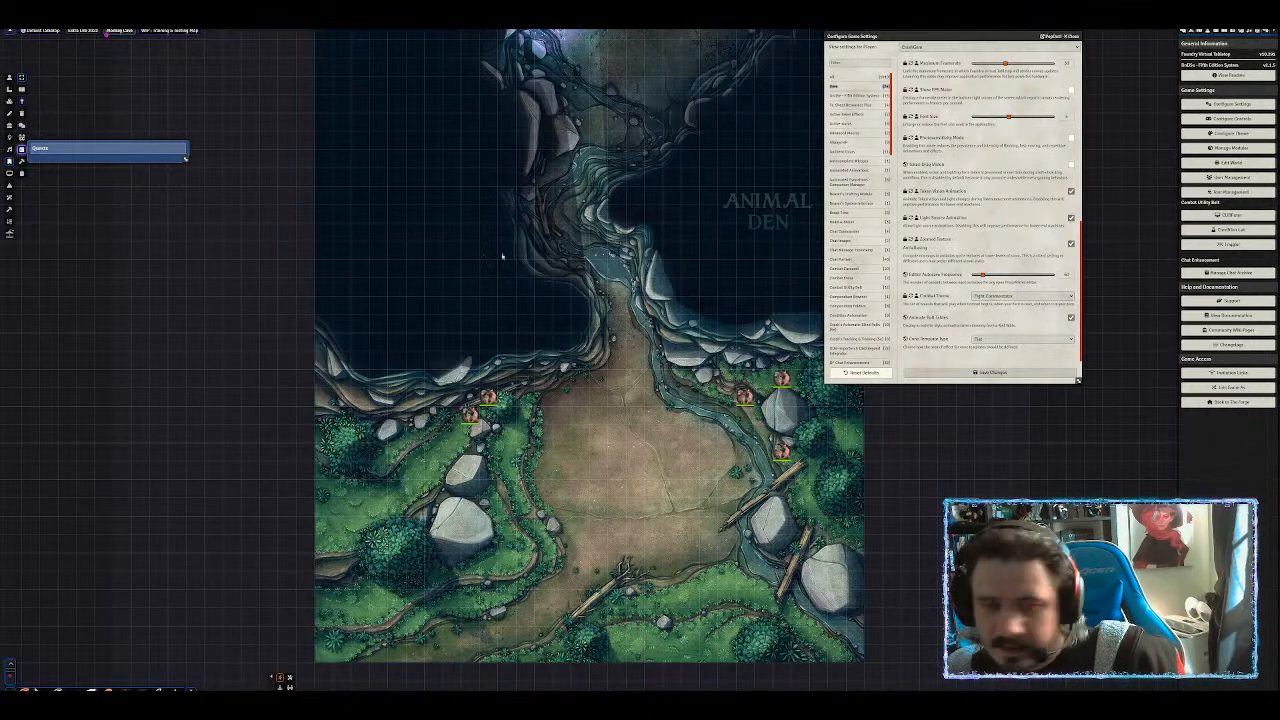
pyautogui.click(855, 96)
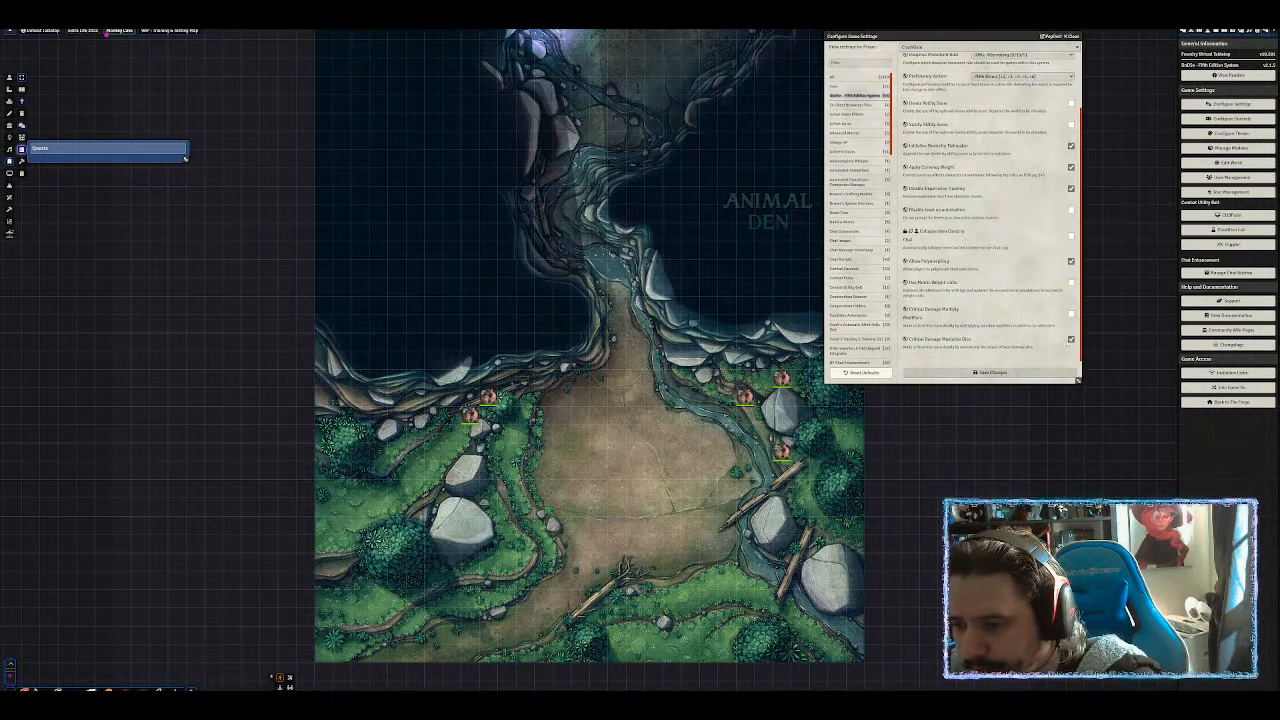
pyautogui.click(1071, 339)
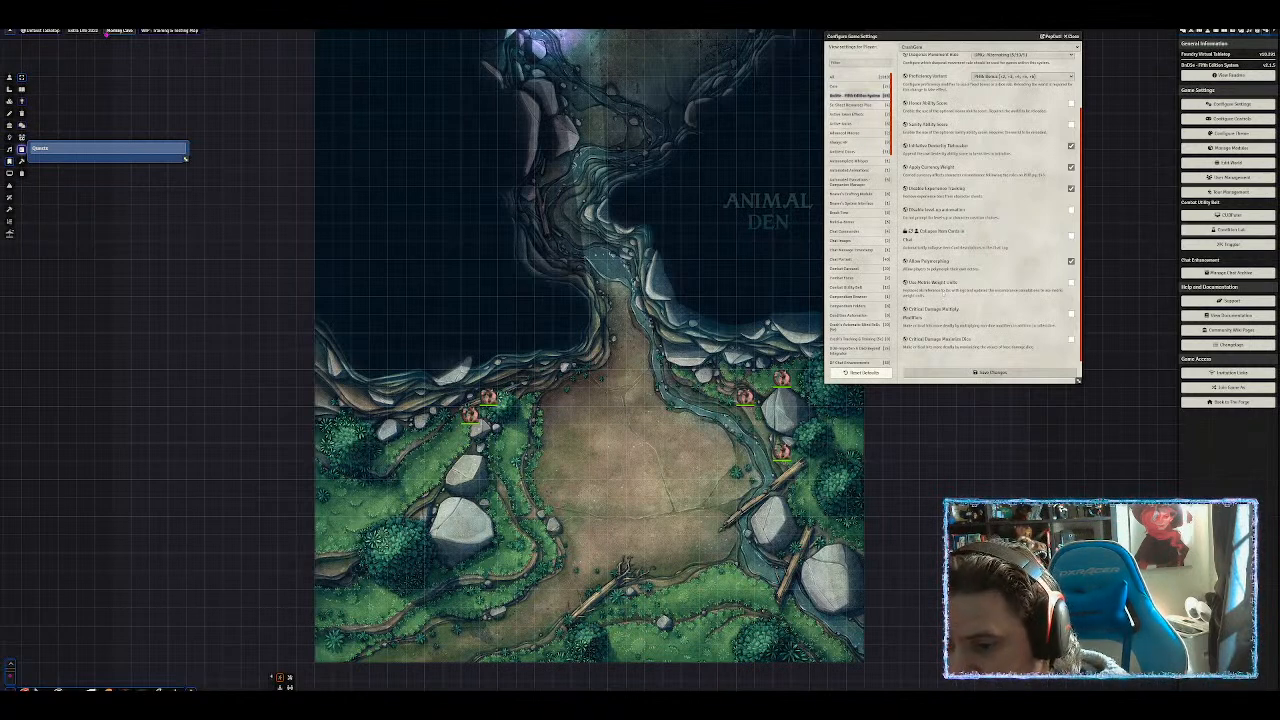
# Browse the 5e-Sheet Resources Plus and DnD5e settings, then select Active Token Effects.
pyautogui.click(850, 104)
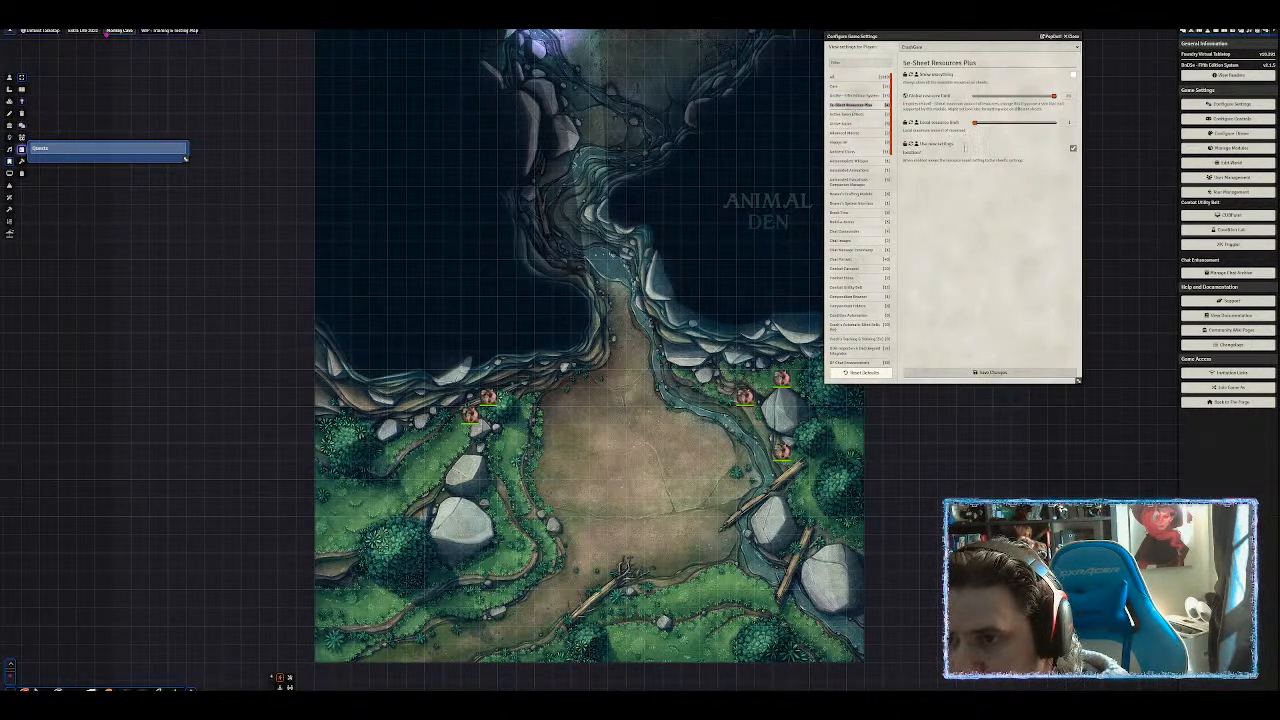
pyautogui.click(858, 95)
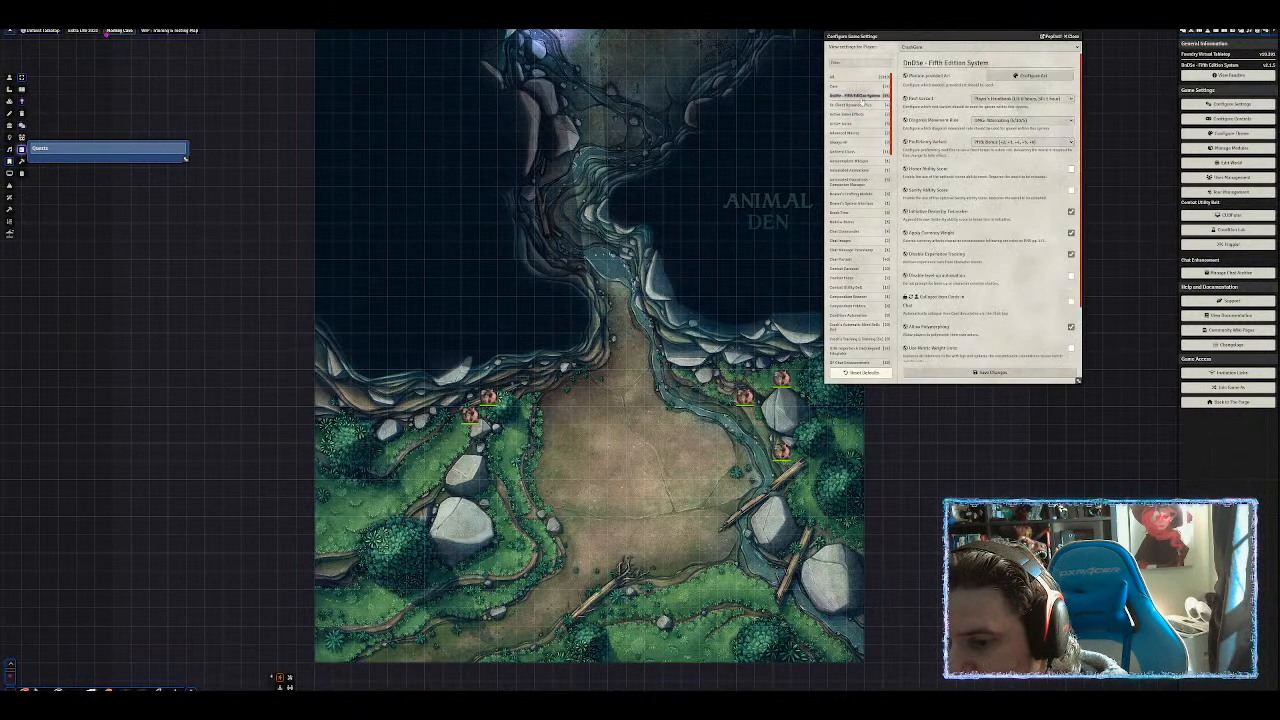
pyautogui.click(852, 105)
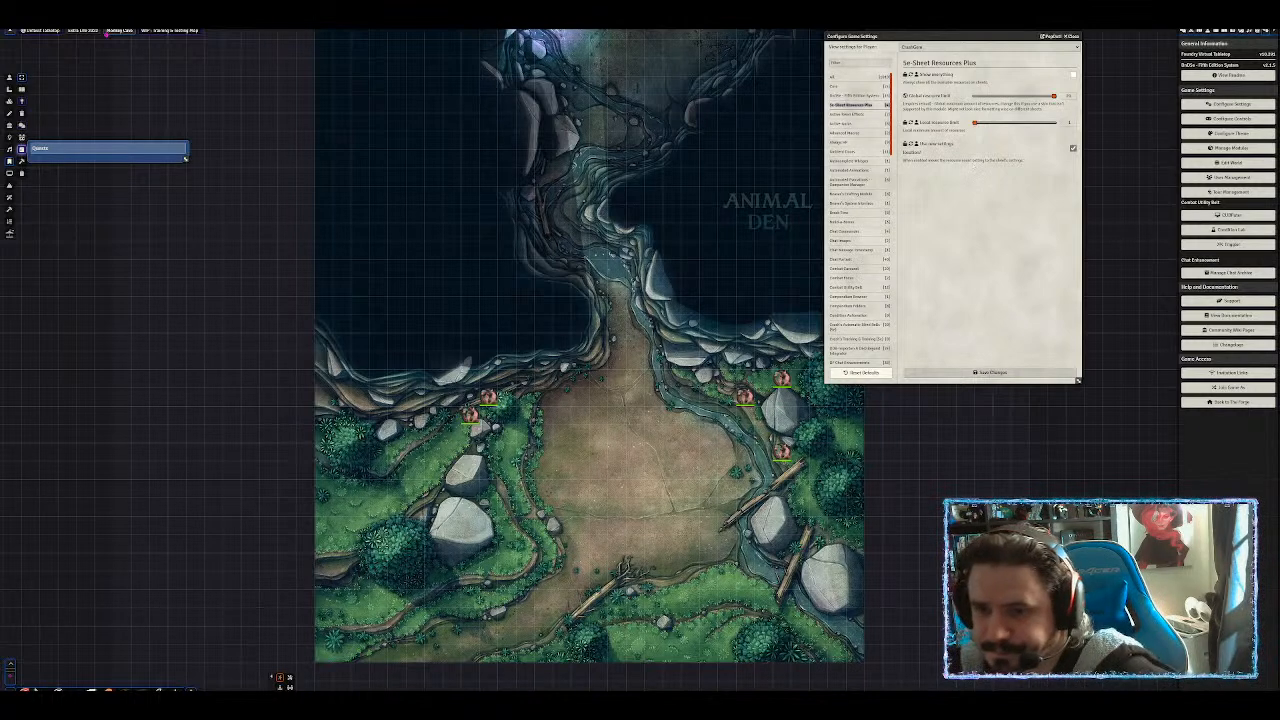
pyautogui.click(846, 114)
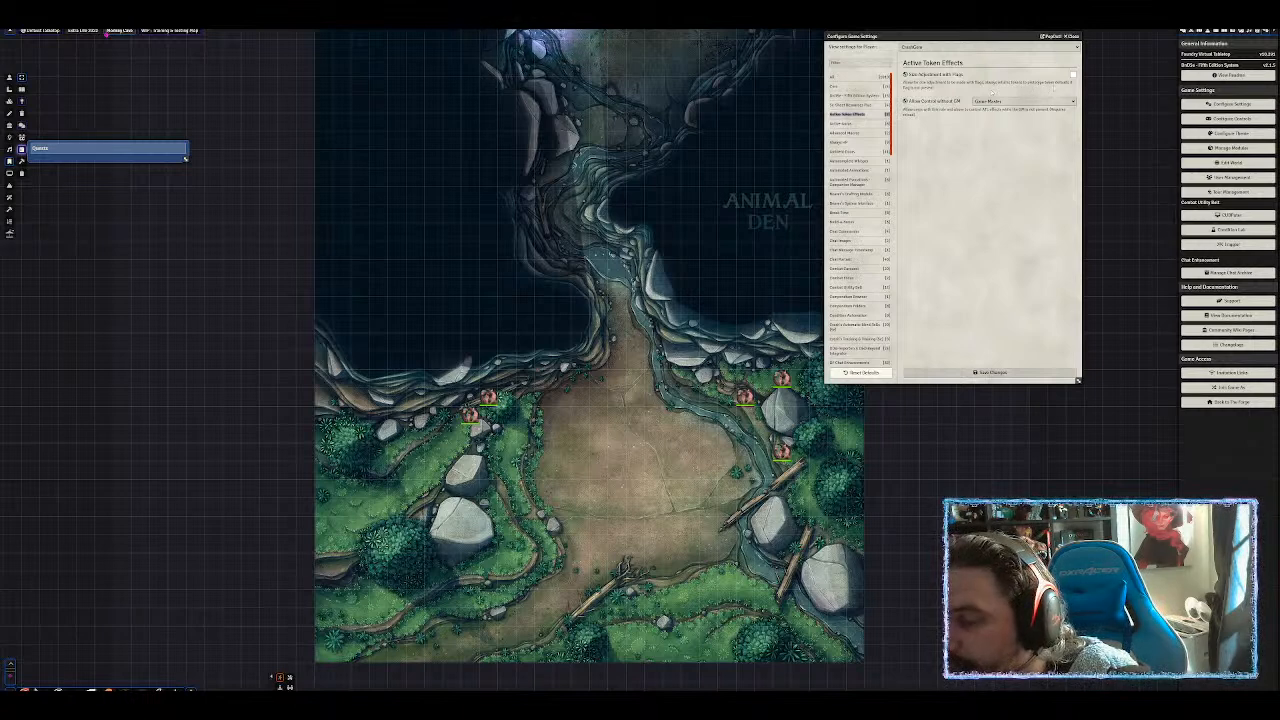
# Tick Size Adjustment with Flags, set Allow Control without GM to Player, save, and confirm the reload.
pyautogui.click(1073, 74)
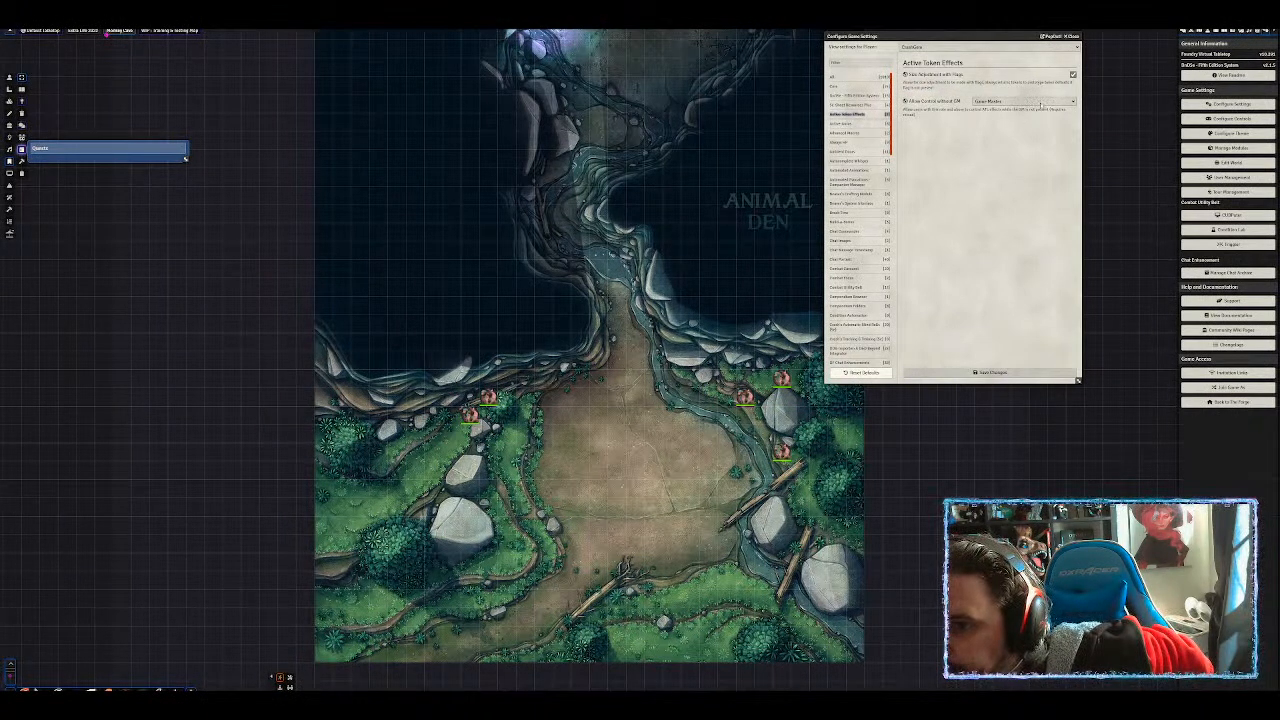
pyautogui.click(1040, 102)
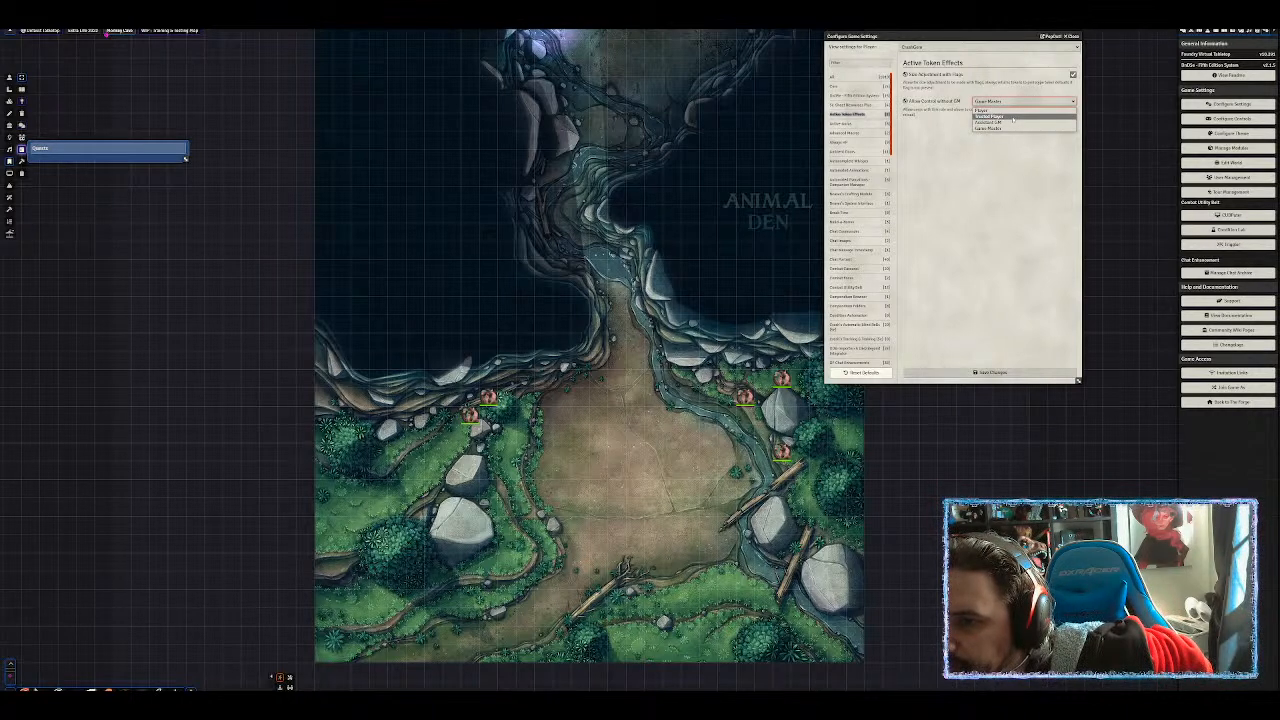
pyautogui.click(1008, 111)
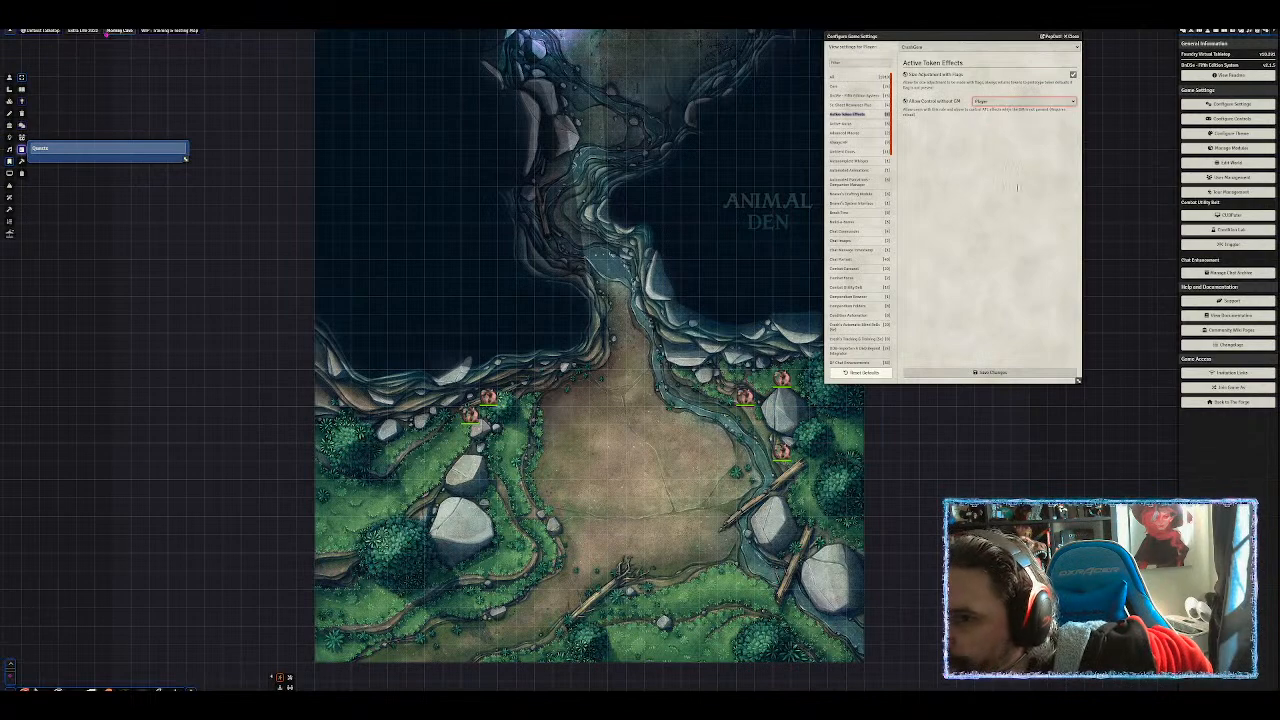
pyautogui.press('super+shift+s')
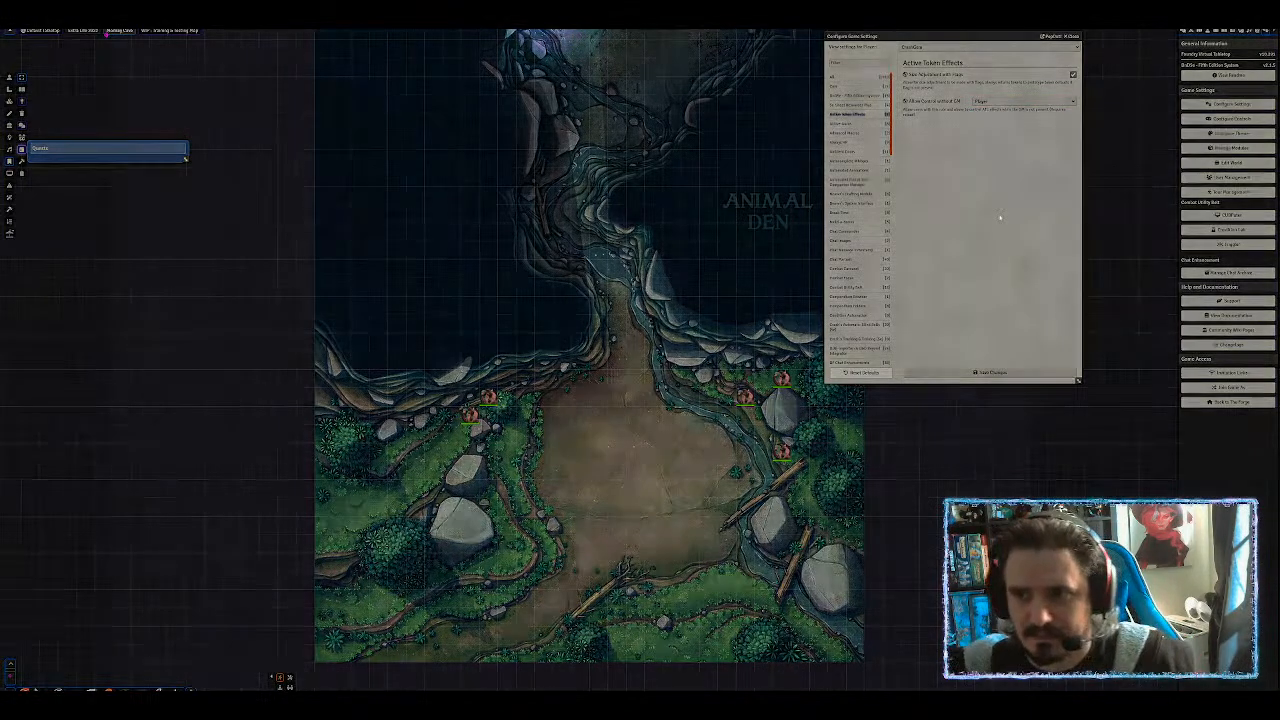
pyautogui.moveTo(896, 55); pyautogui.dragTo(1083, 124)
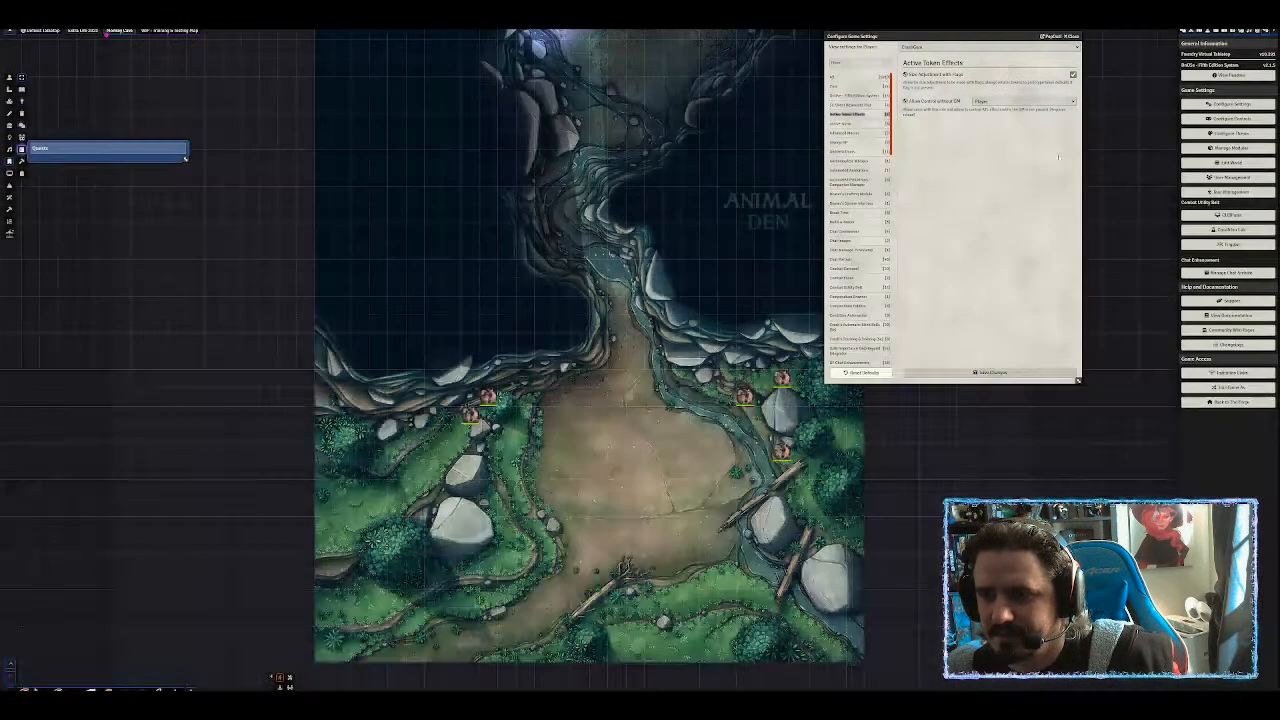
pyautogui.click(994, 376)
pyautogui.click(620, 381)
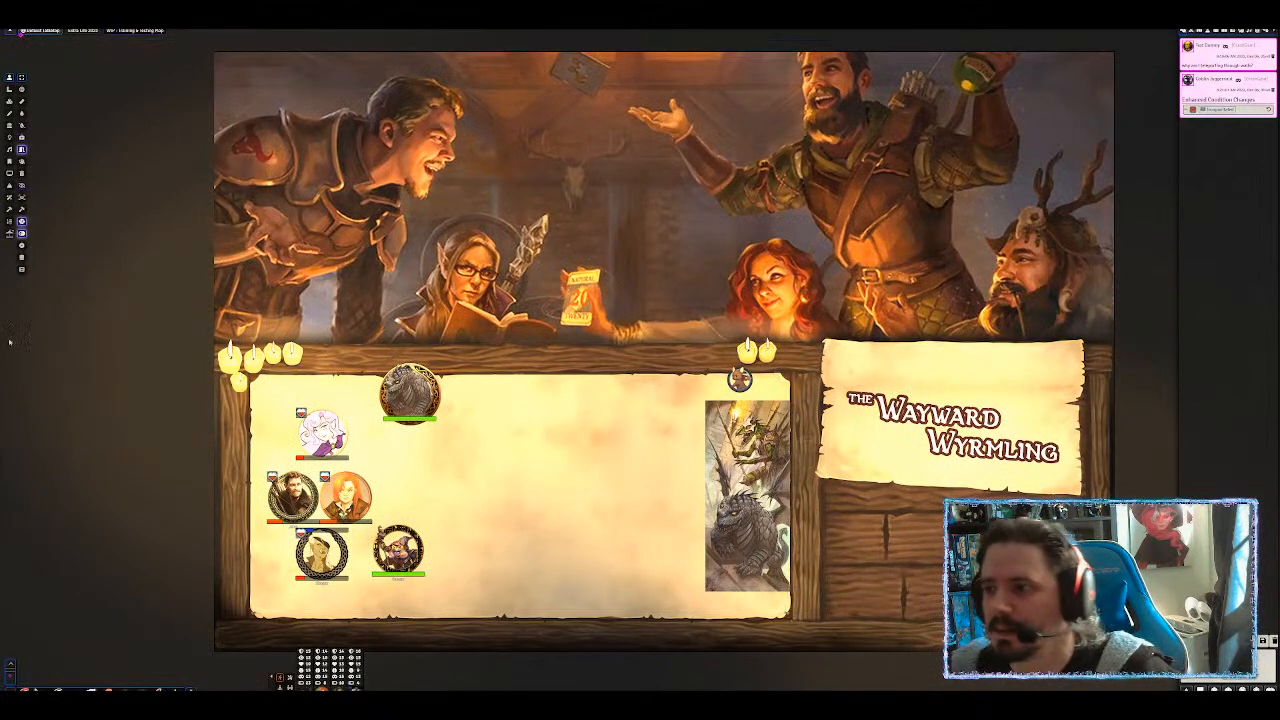
# Switch the right sidebar to the Game Settings tab.
pyautogui.click(1266, 32)
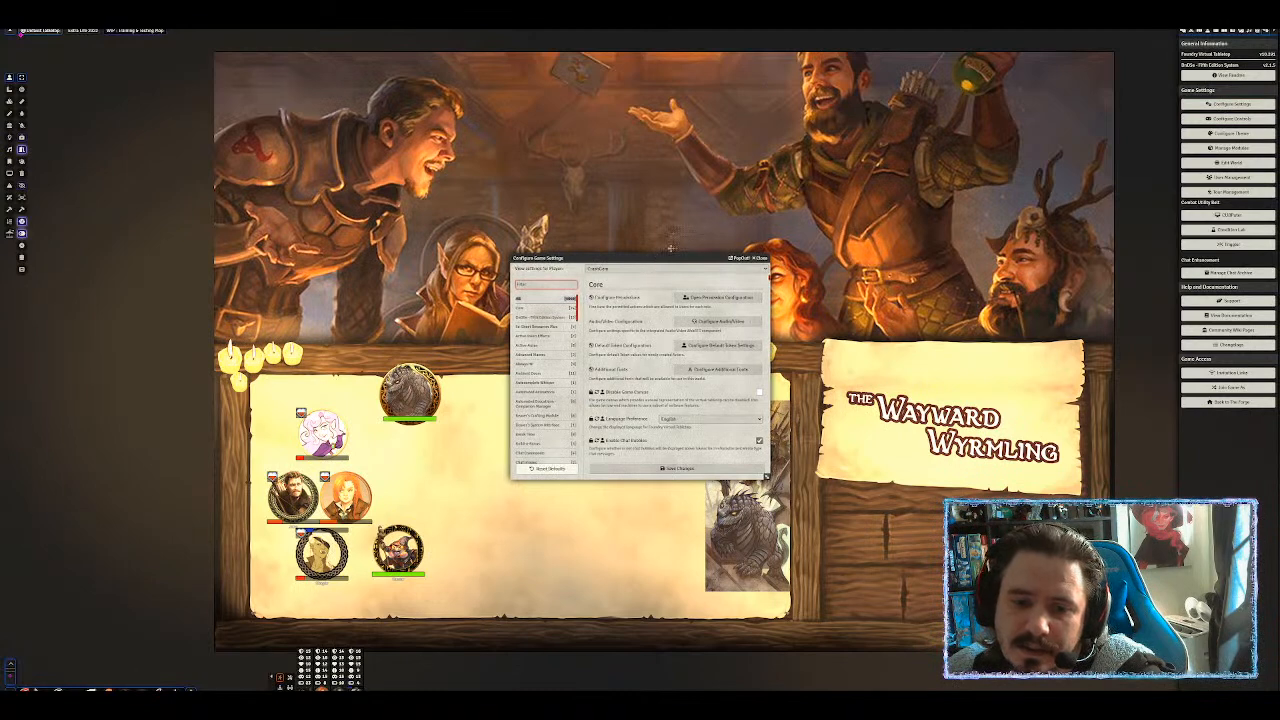
# Move the settings window to the upper right, enlarge it, and show the Active-Auras settings.
pyautogui.moveTo(653, 258); pyautogui.dragTo(953, 65)
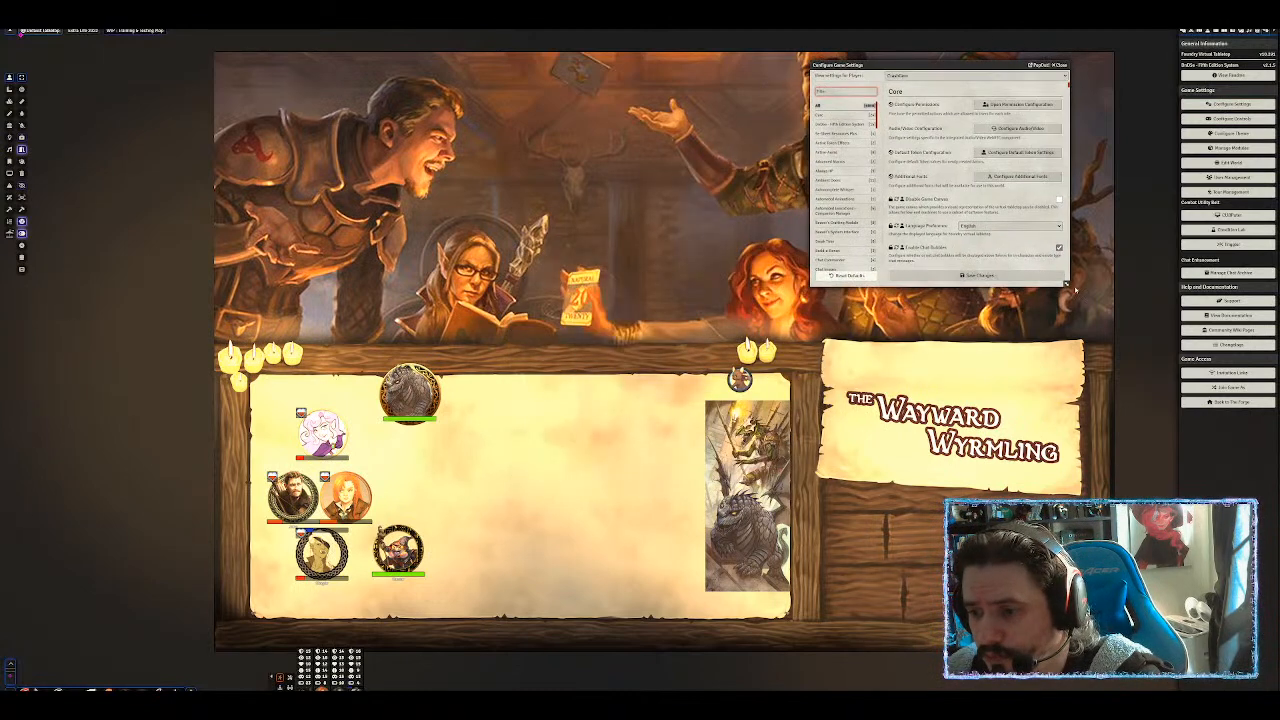
pyautogui.moveTo(1066, 285); pyautogui.dragTo(1085, 582)
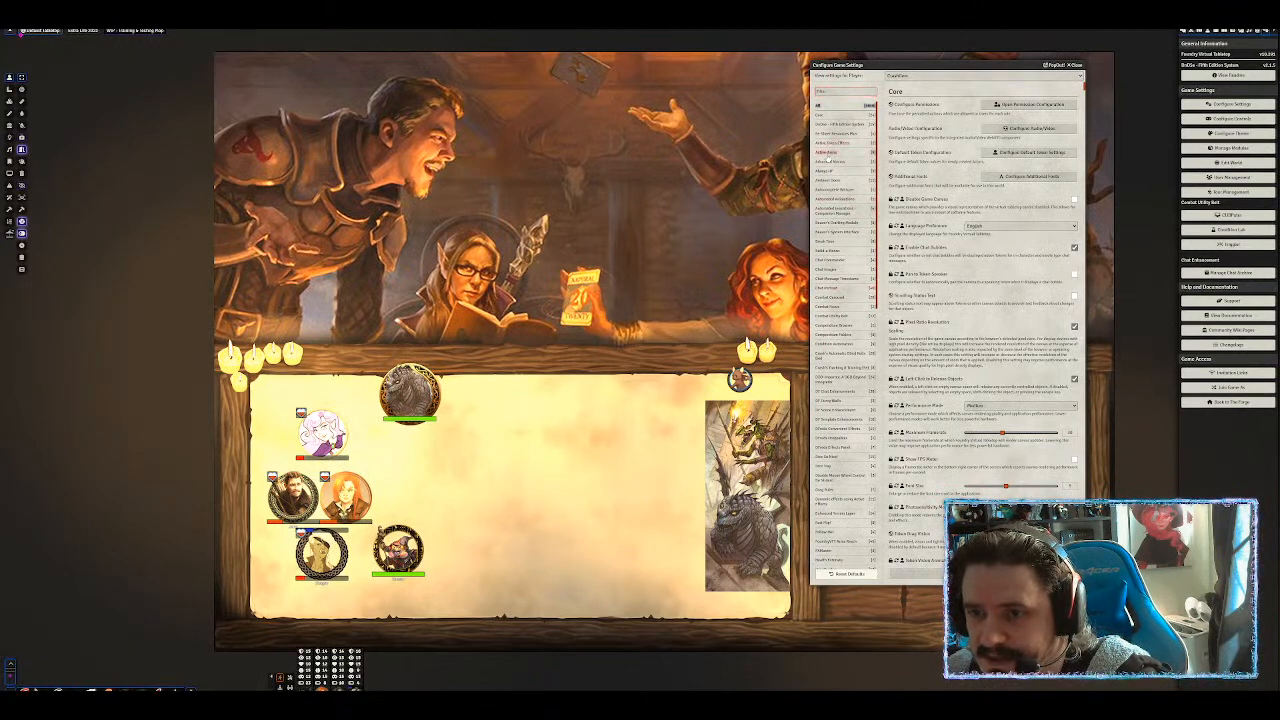
pyautogui.click(829, 152)
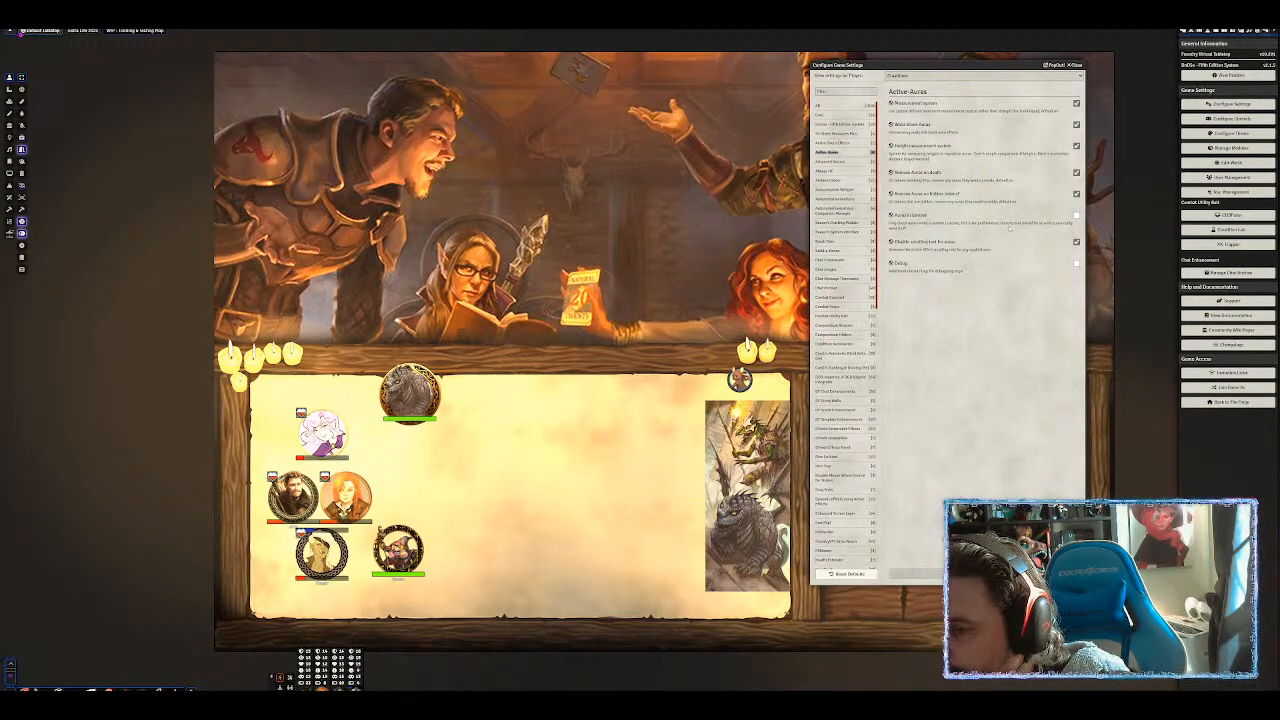
# Uncheck Active-Auras' Remove Auras on hidden tokens, then view the Advanced Macros settings.
pyautogui.click(1076, 194)
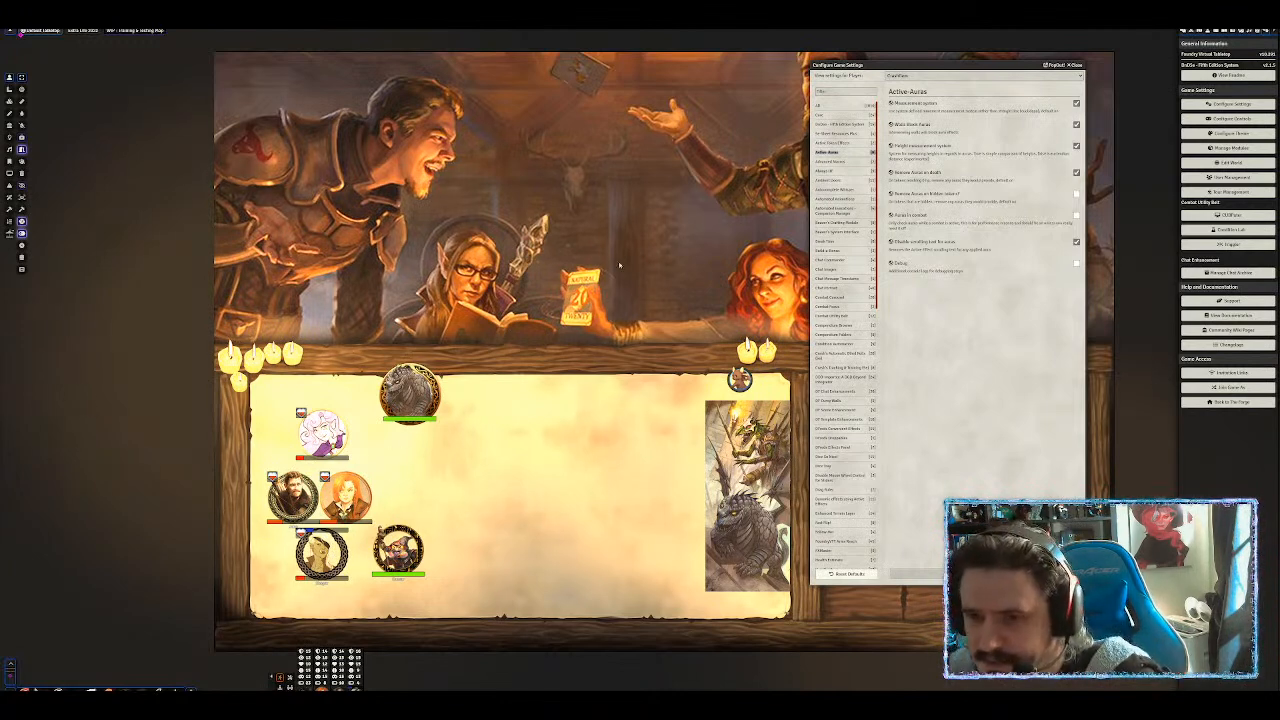
pyautogui.click(840, 163)
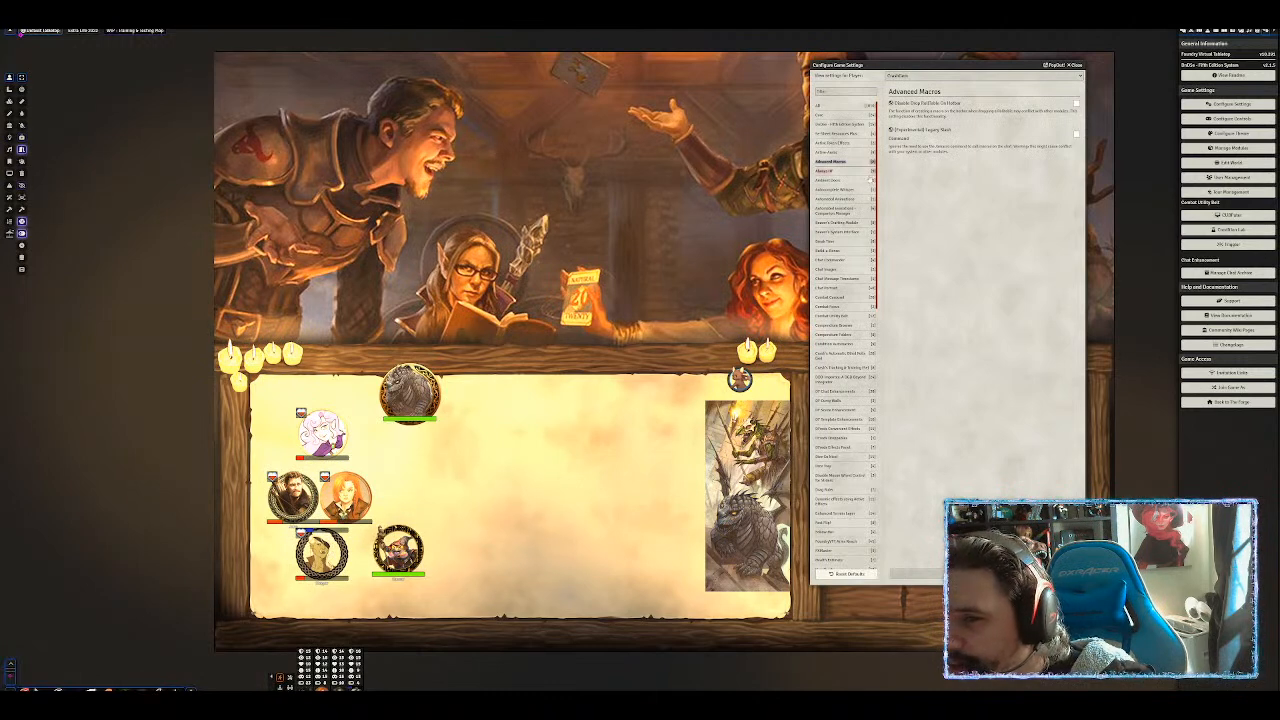
# Set Always HP to load for Everyone, enable Allow Sec Click, and save the settings.
pyautogui.click(829, 172)
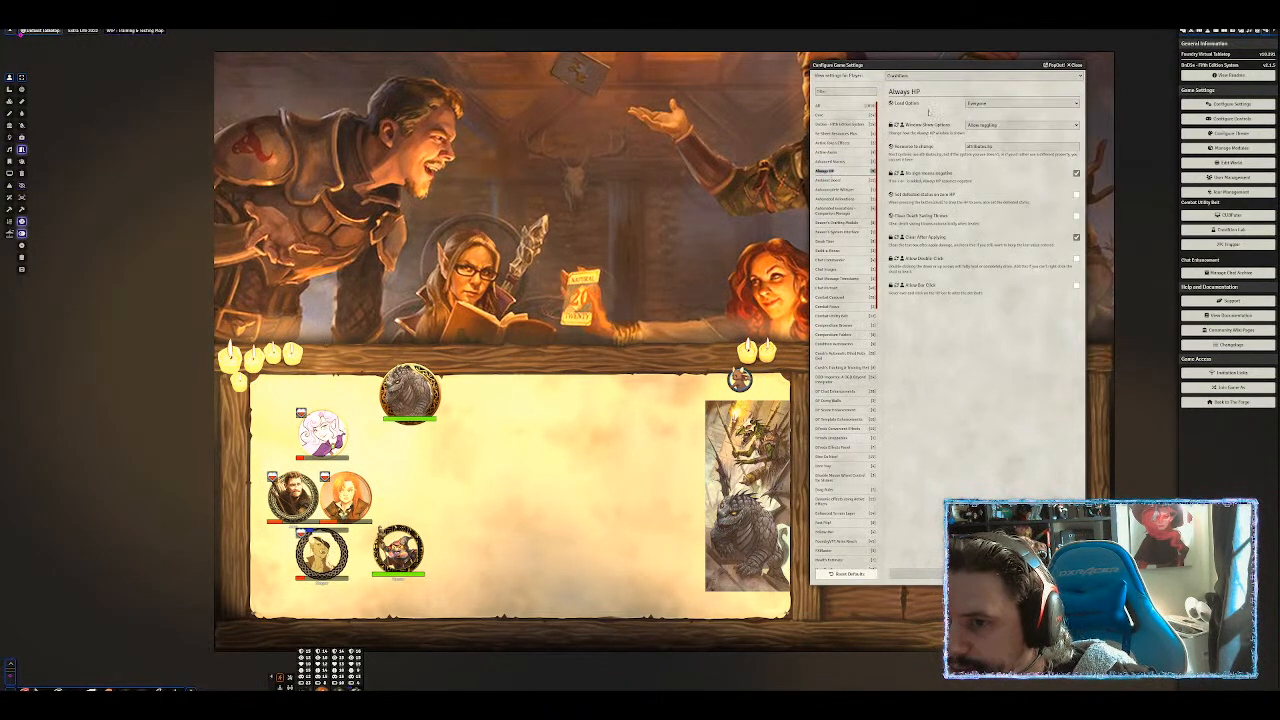
pyautogui.click(980, 103)
pyautogui.click(975, 111)
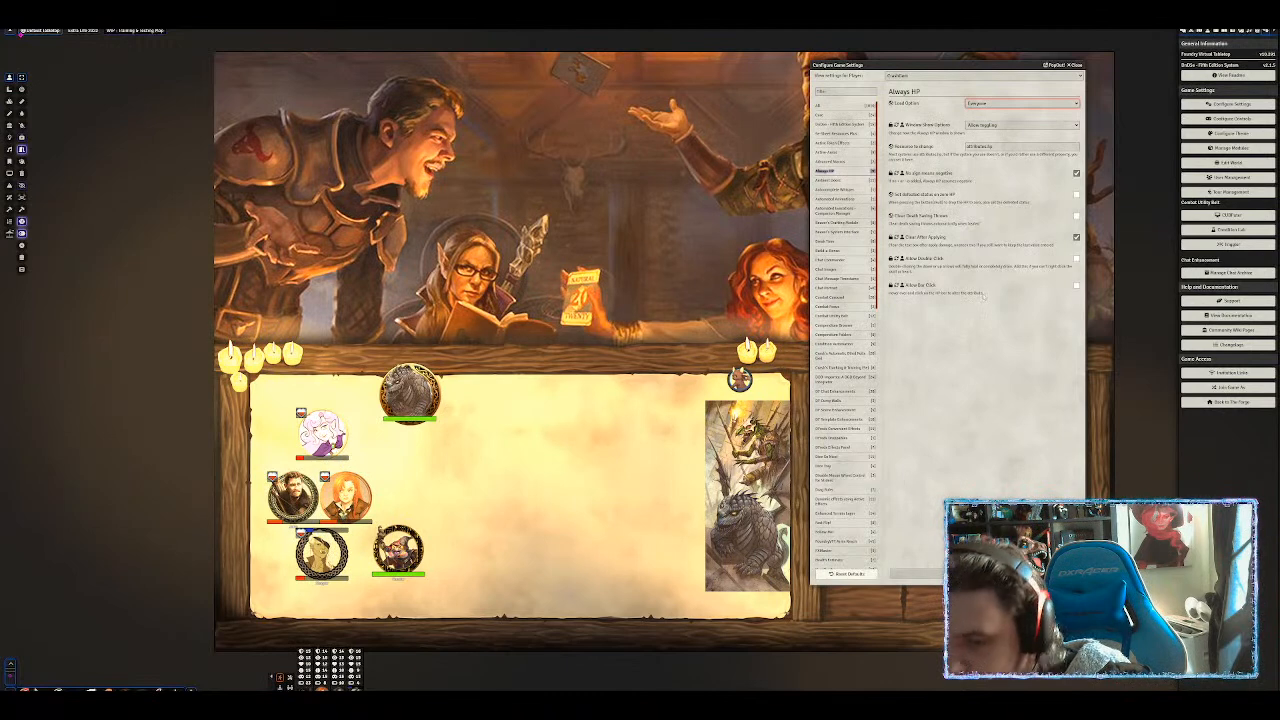
pyautogui.click(1076, 285)
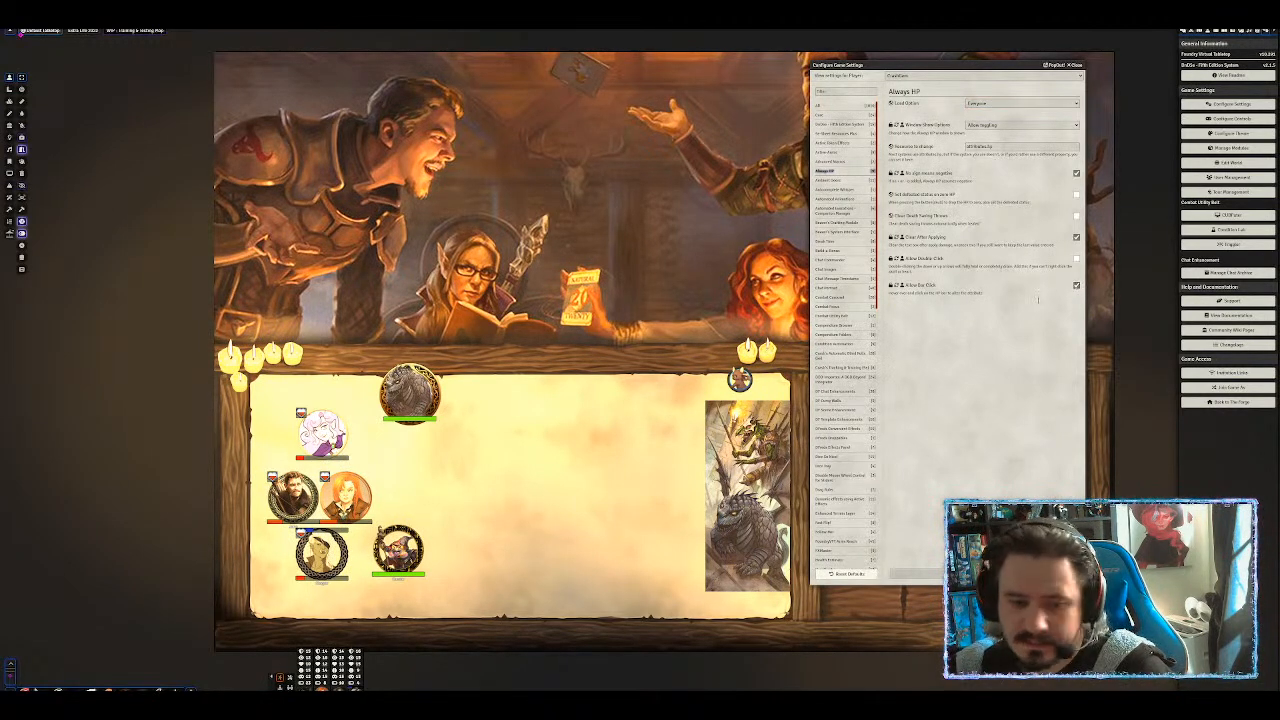
pyautogui.click(912, 574)
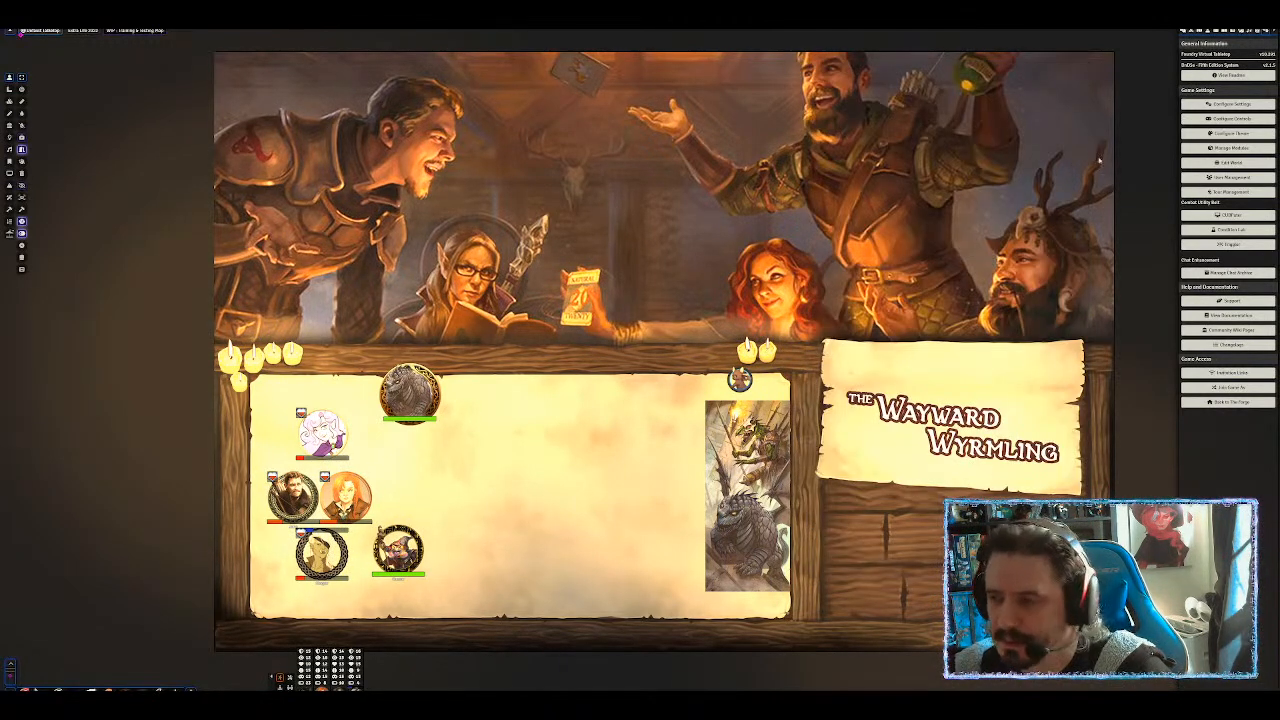
# Select the Conga token via the actors directory and bring up its quick HP panel.
pyautogui.click(1206, 32)
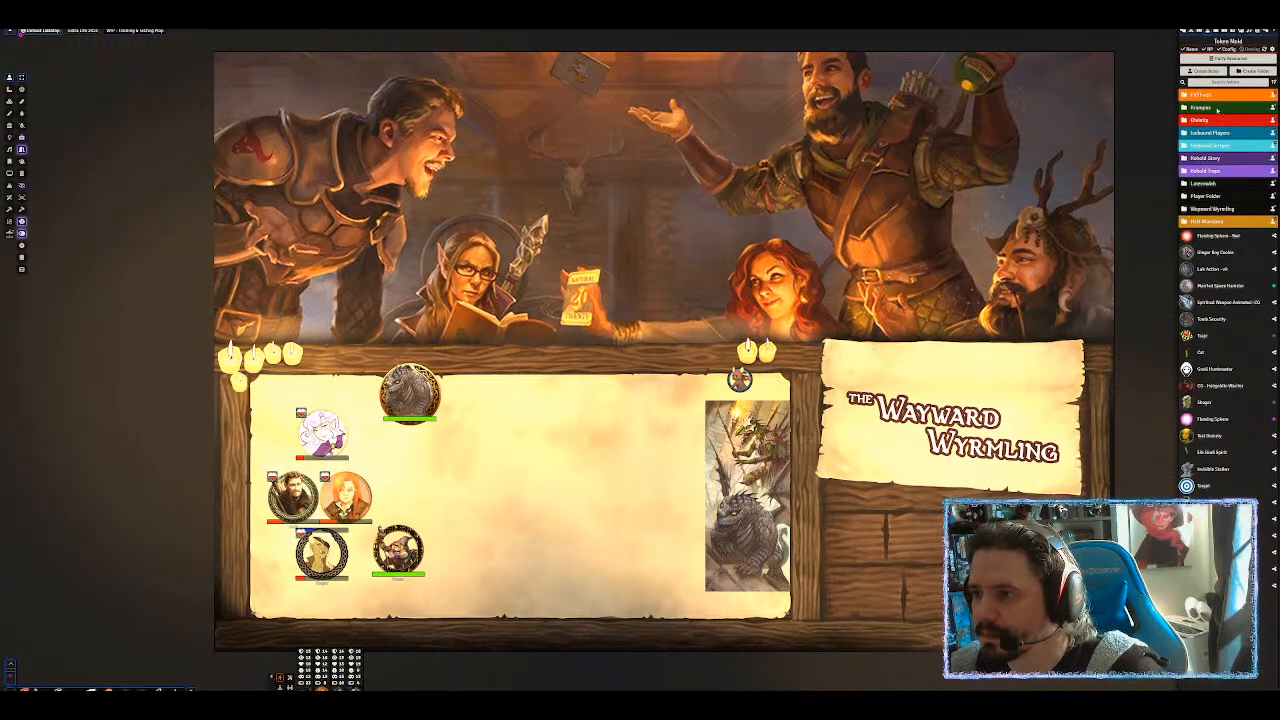
pyautogui.click(1210, 95)
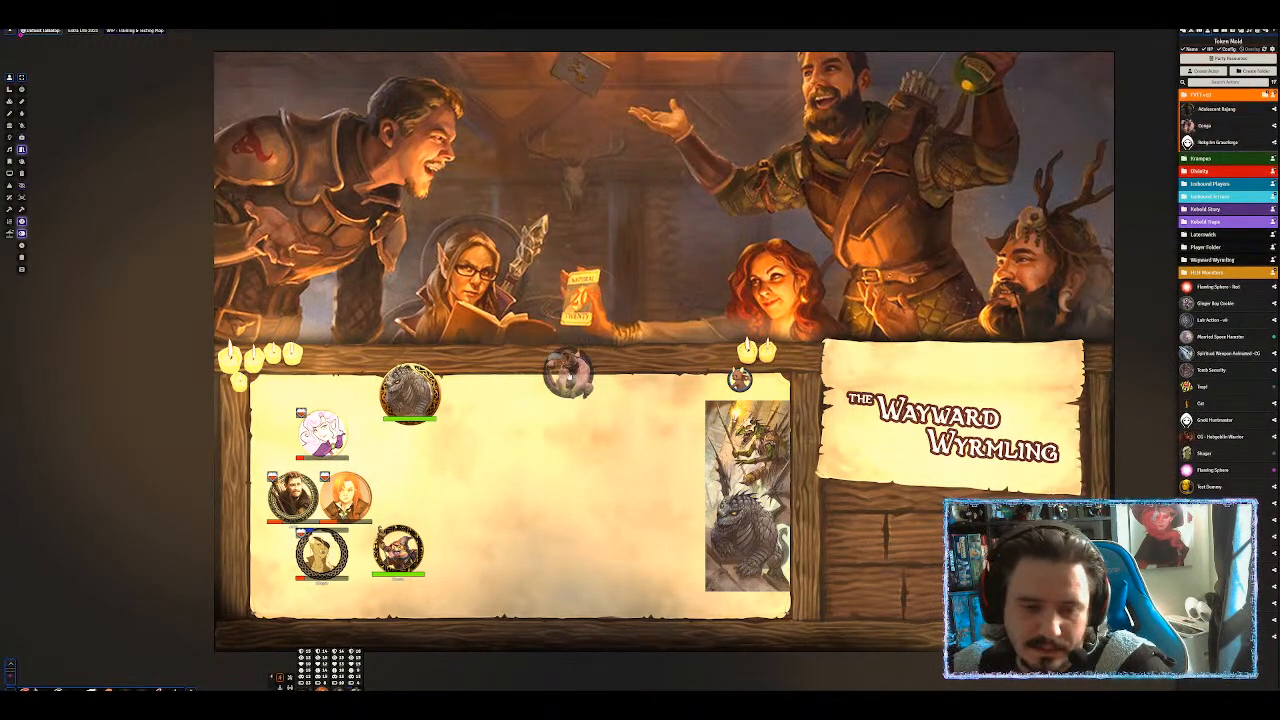
pyautogui.click(573, 416)
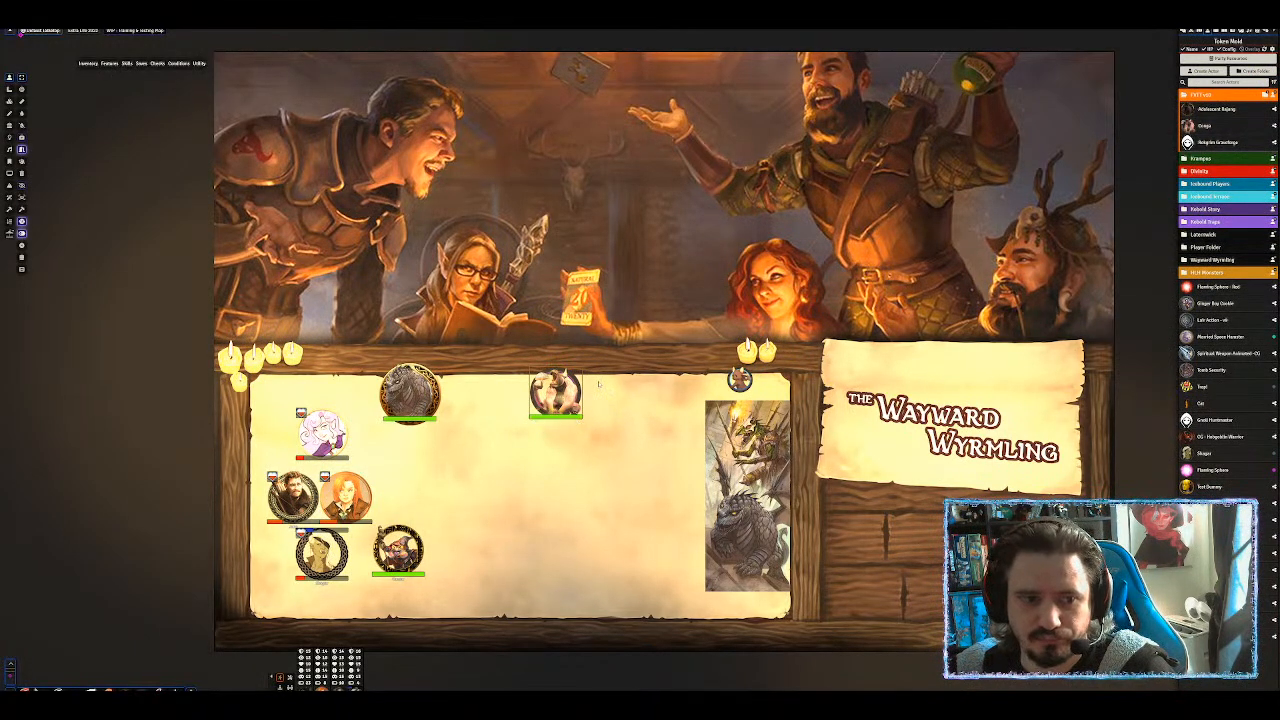
pyautogui.click(22, 138)
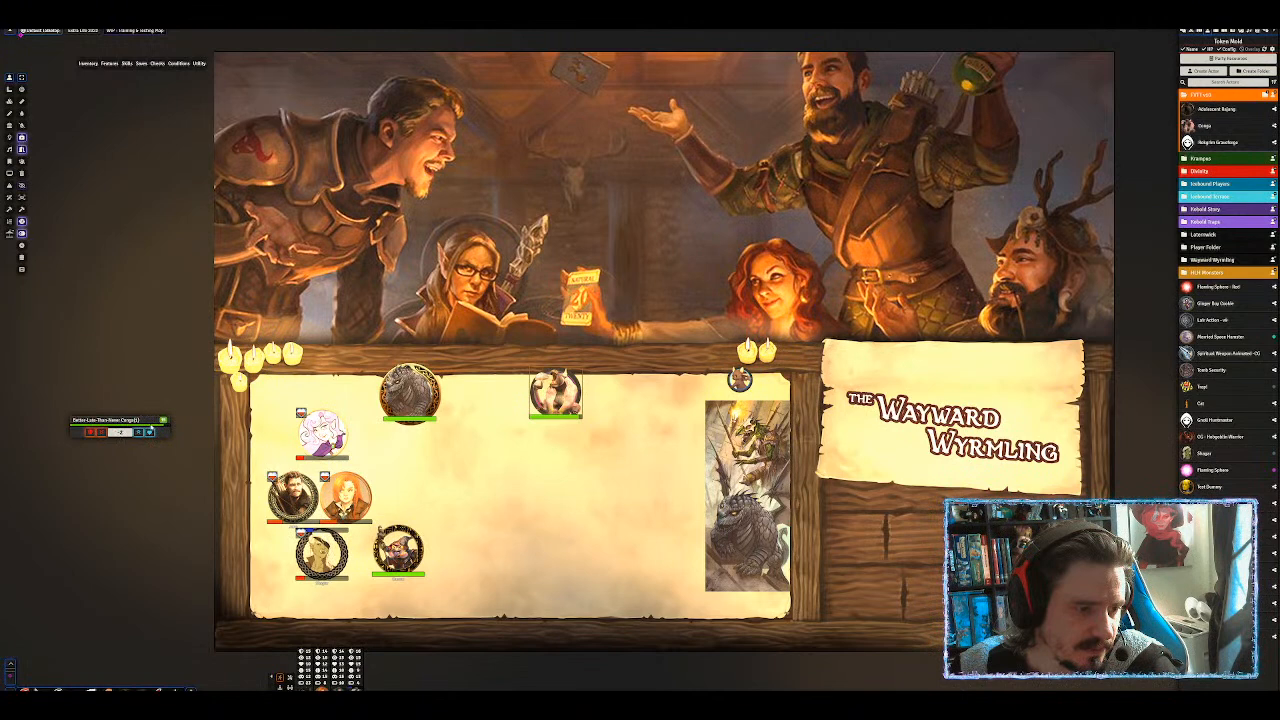
# Damage Conga several times, restore full HP, damage again, then show the game settings.
pyautogui.click(132, 427)
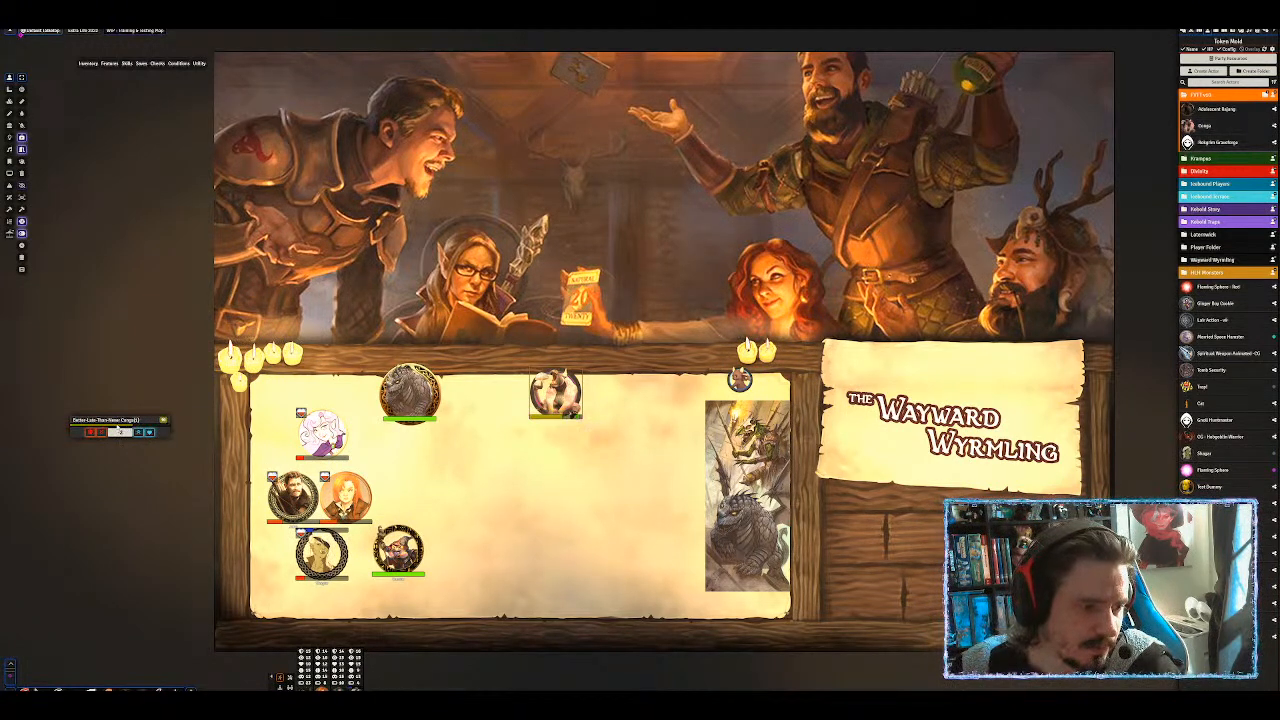
pyautogui.click(119, 427)
pyautogui.click(97, 428)
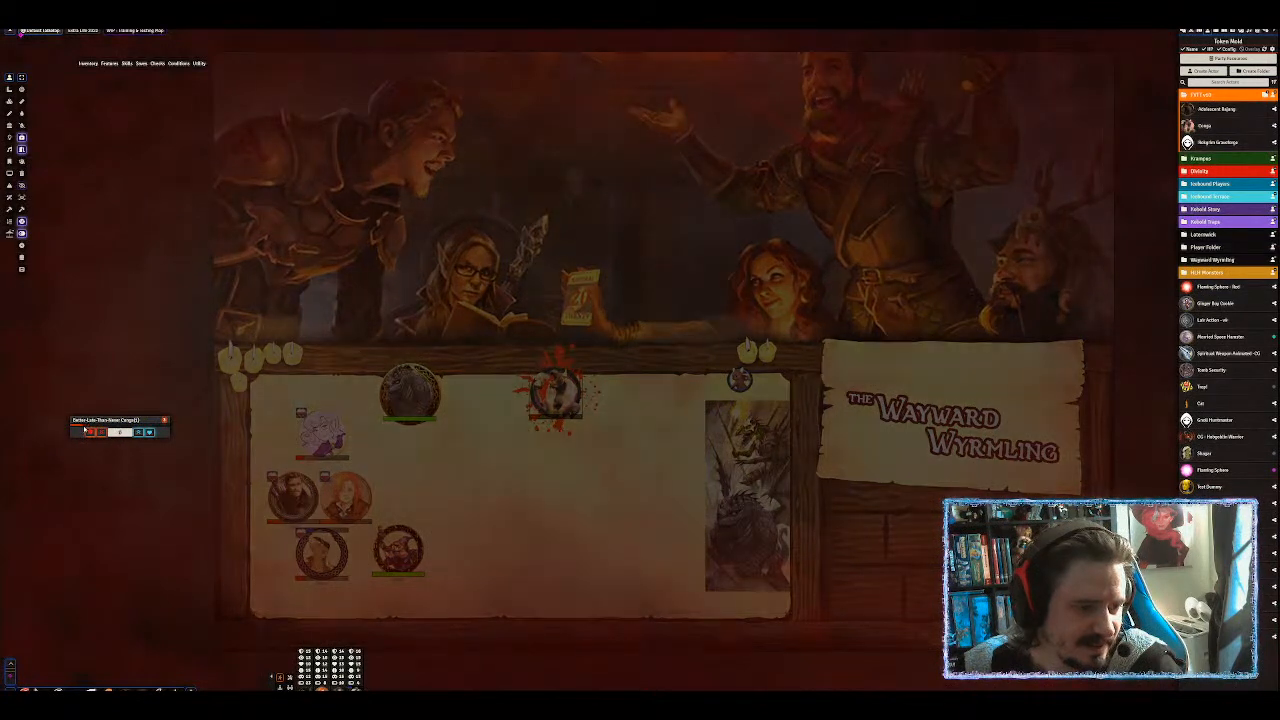
pyautogui.click(148, 431)
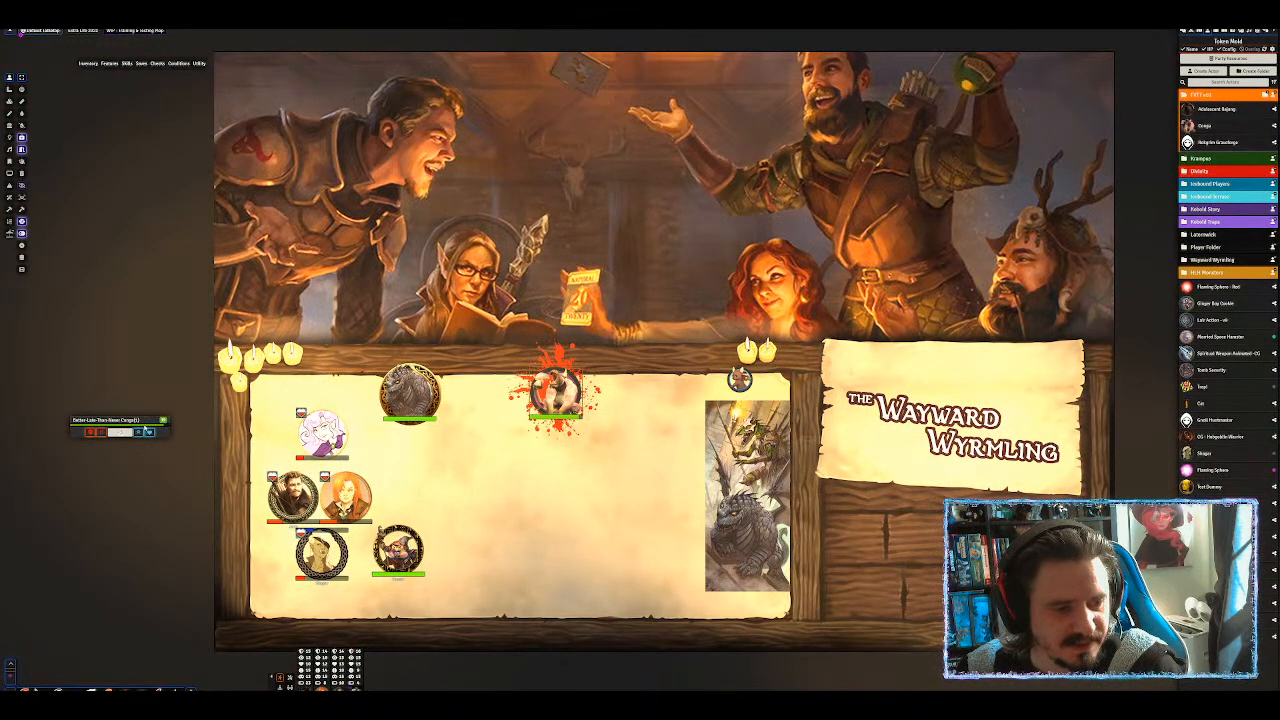
pyautogui.click(144, 425)
pyautogui.click(114, 425)
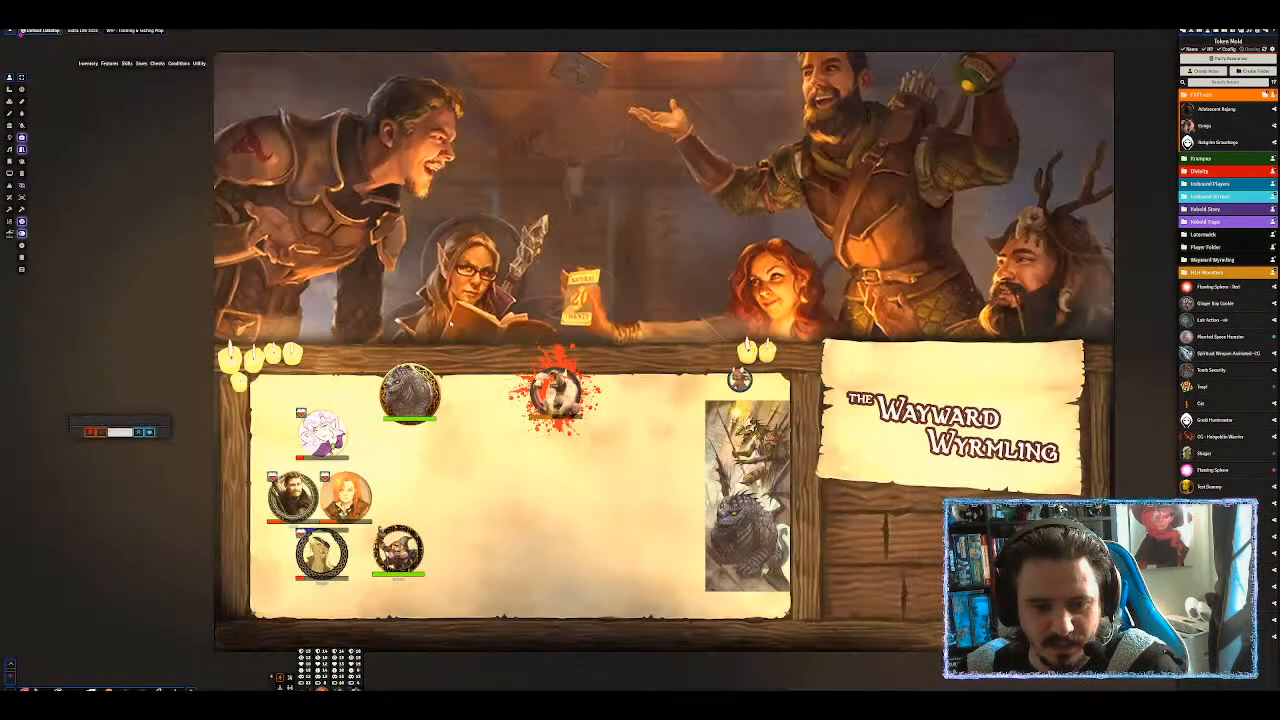
pyautogui.moveTo(554, 408)
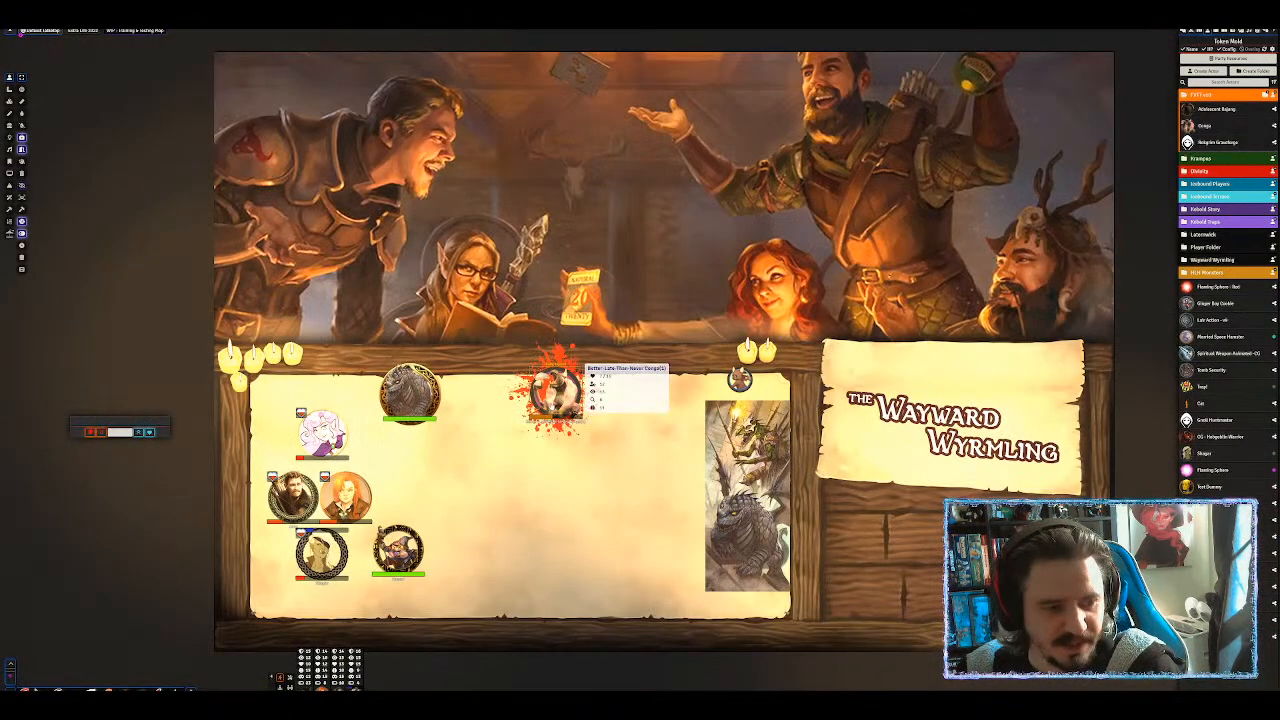
pyautogui.click(1265, 32)
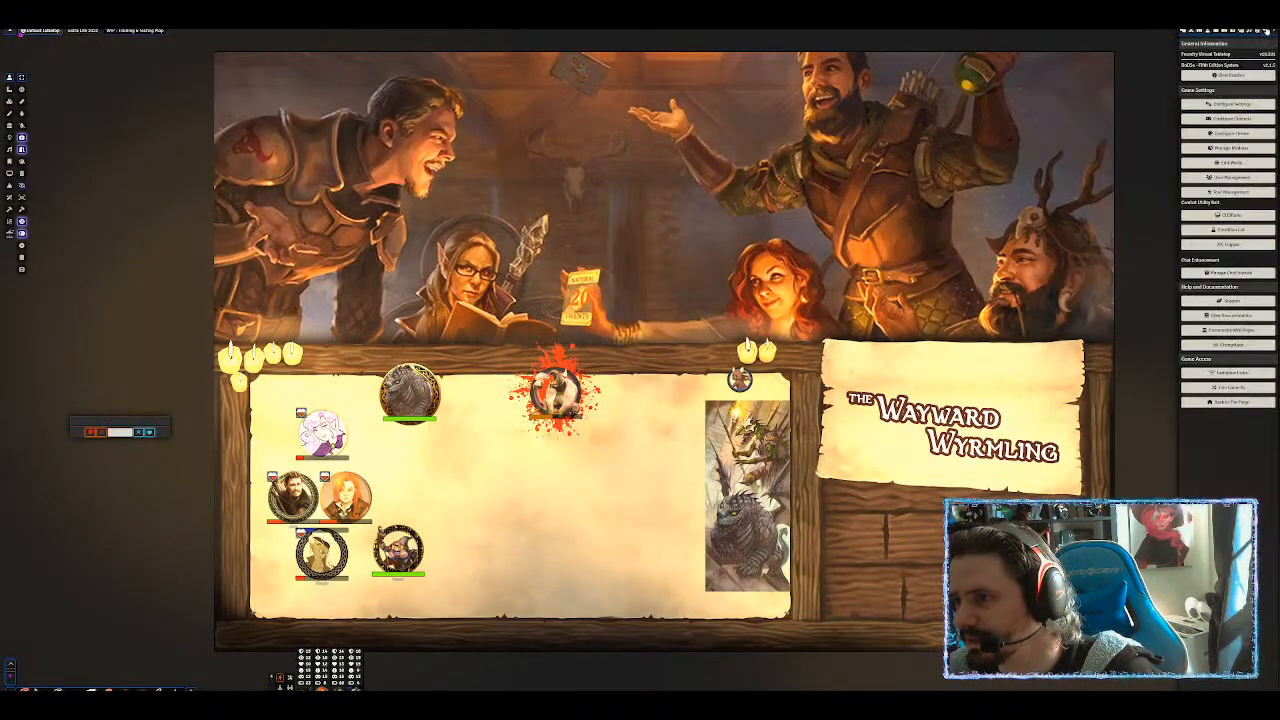
# Open Configure Settings, then create a 'Get Big' script macro on the hotbar with the pasted command.
pyautogui.click(1222, 104)
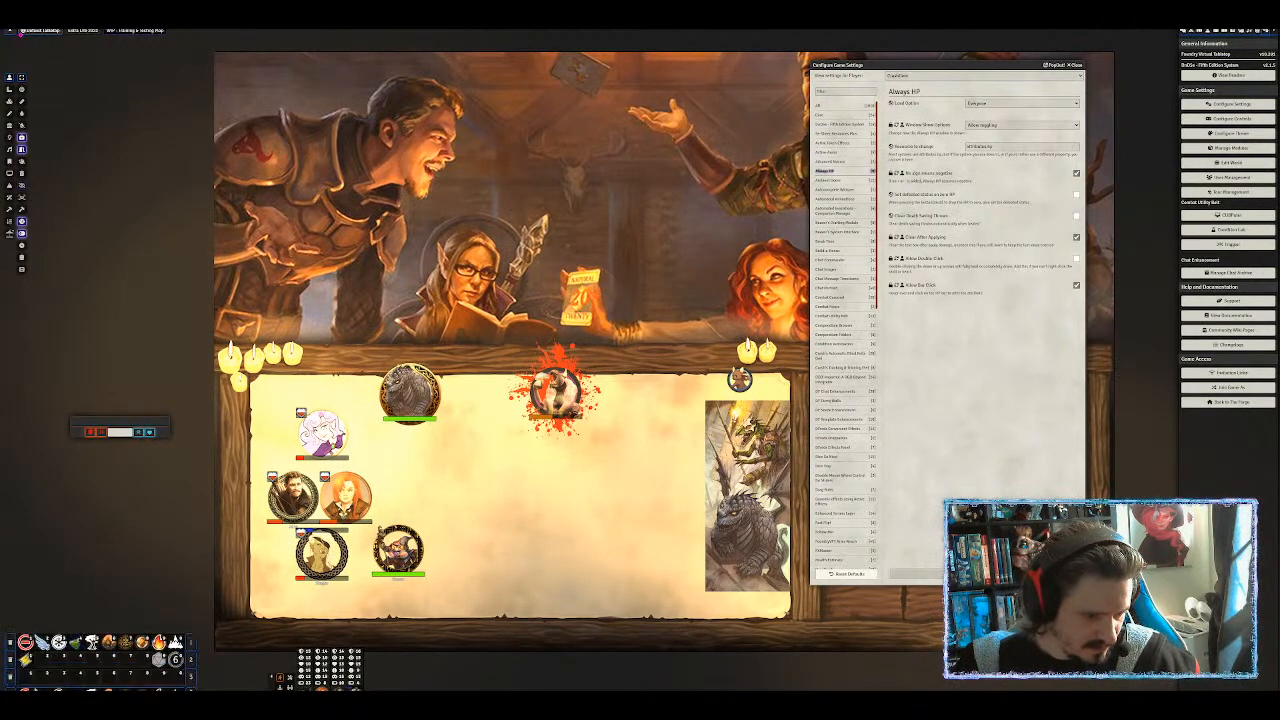
pyautogui.click(175, 643)
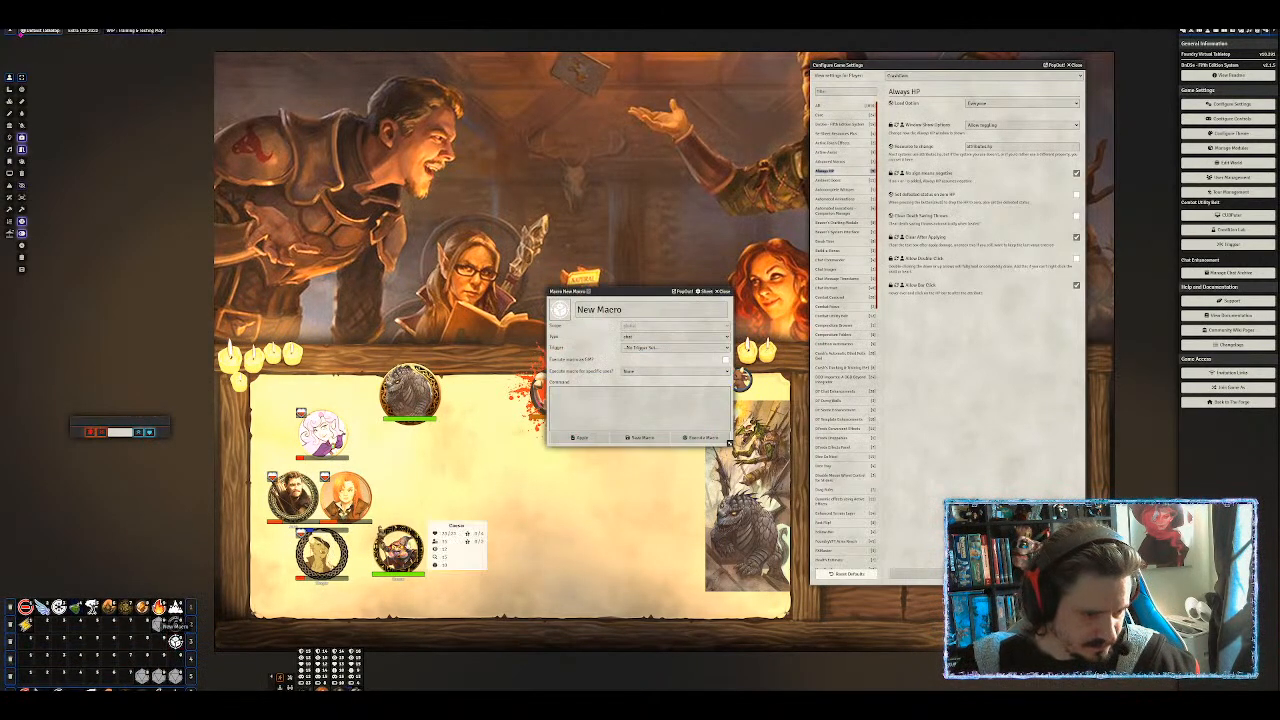
pyautogui.moveTo(650, 310); pyautogui.dragTo(531, 300)
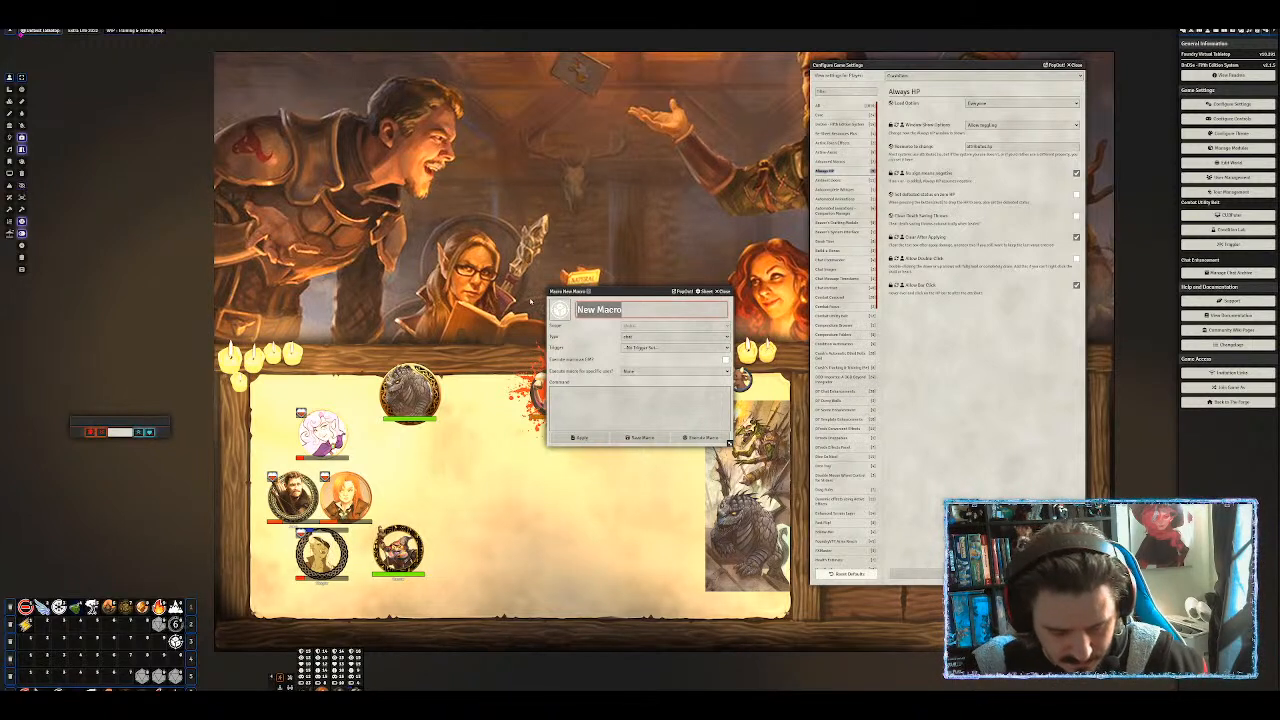
pyautogui.write('Get Big')
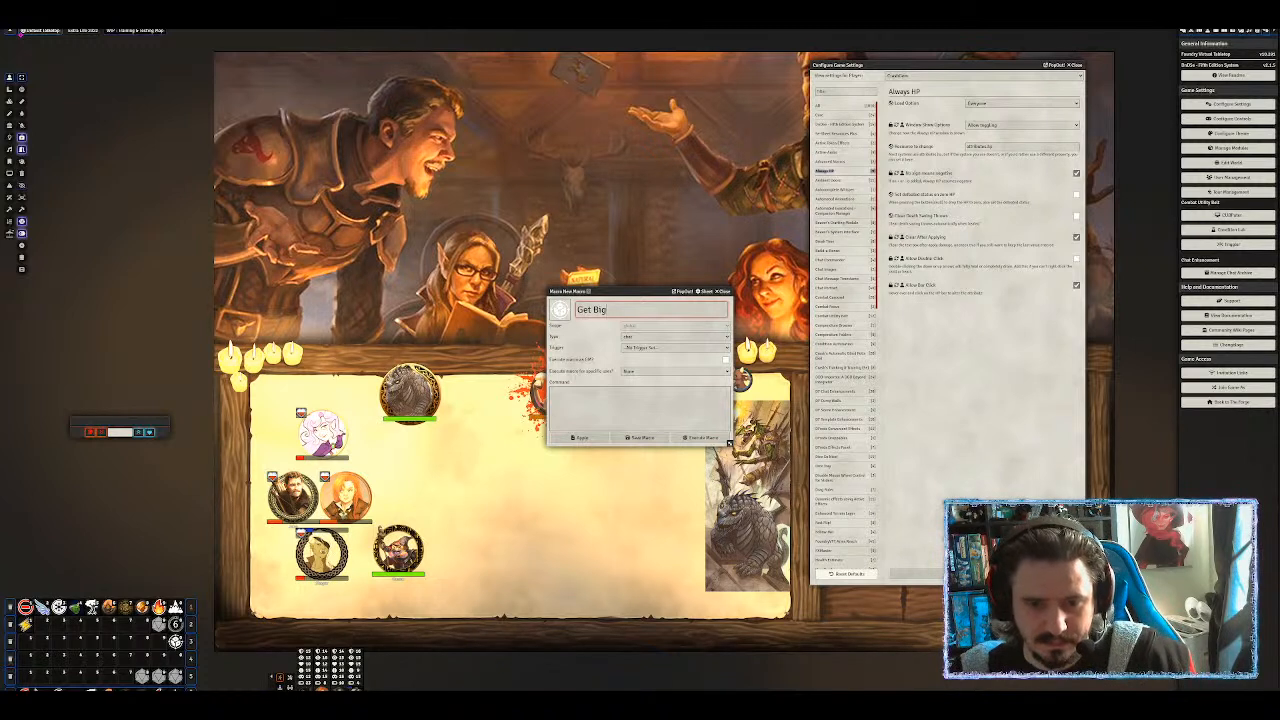
pyautogui.click(640, 408)
pyautogui.click(675, 337)
pyautogui.click(675, 344)
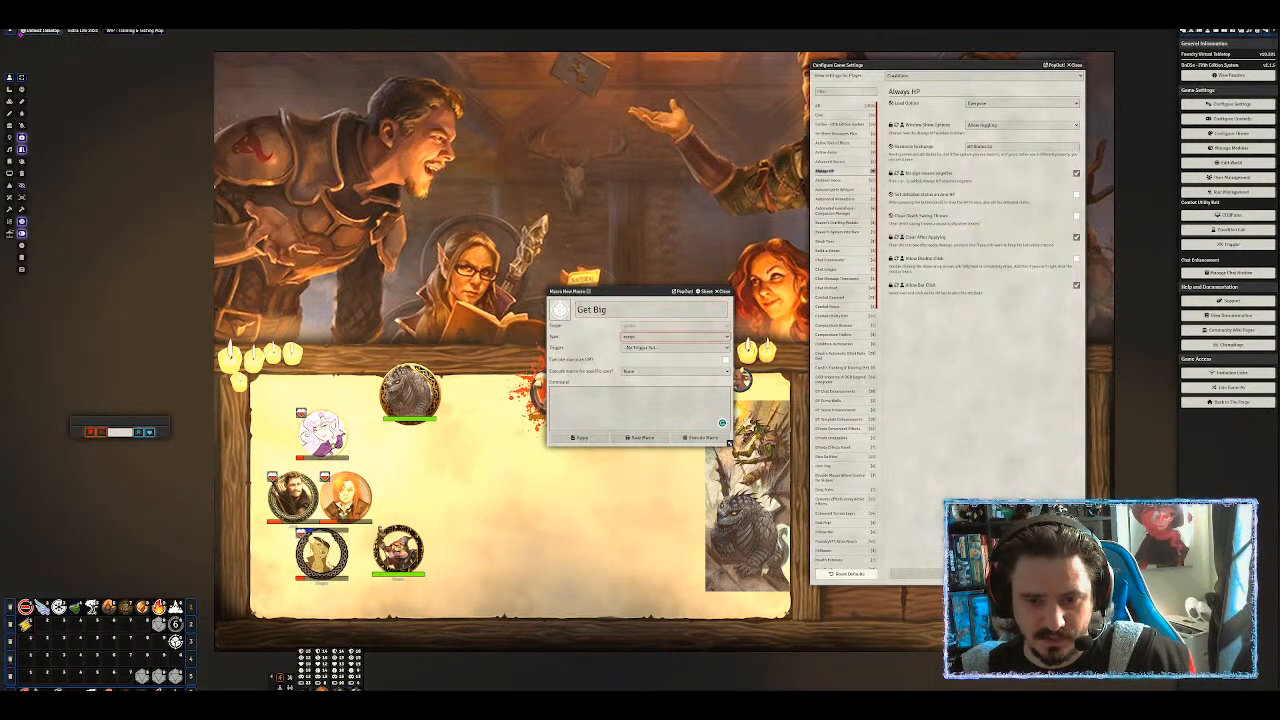
pyautogui.click(601, 403)
pyautogui.hotkey('ctrl', 'v')
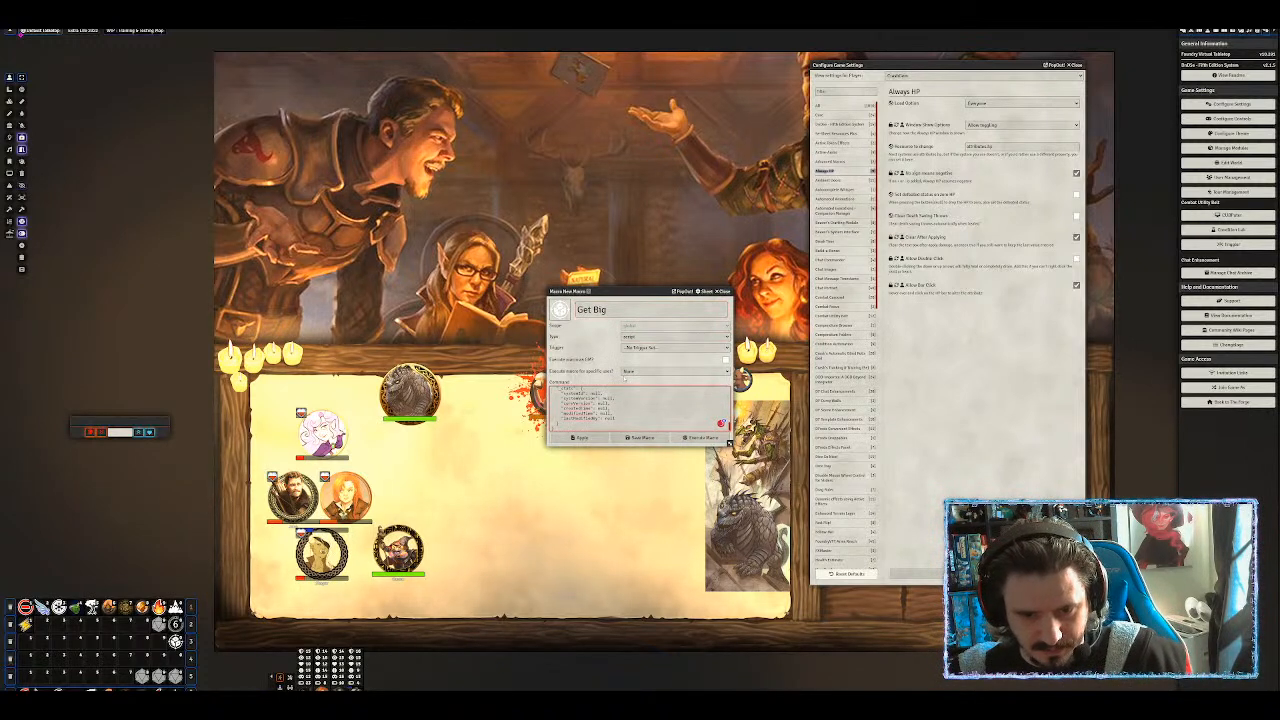
# Give the macro the red mushroom icon from Token Status Markers, target the bloodied token, and save.
pyautogui.click(561, 311)
pyautogui.click(697, 216)
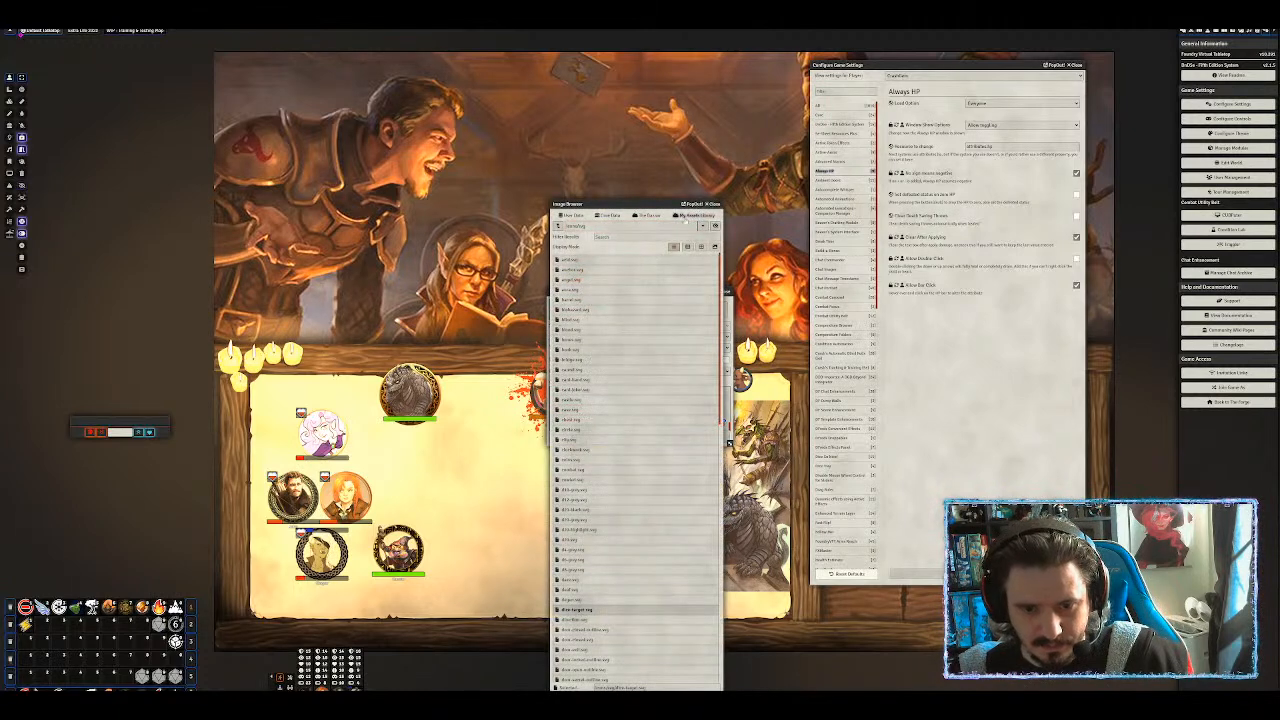
pyautogui.scroll(-3, 570, 610)
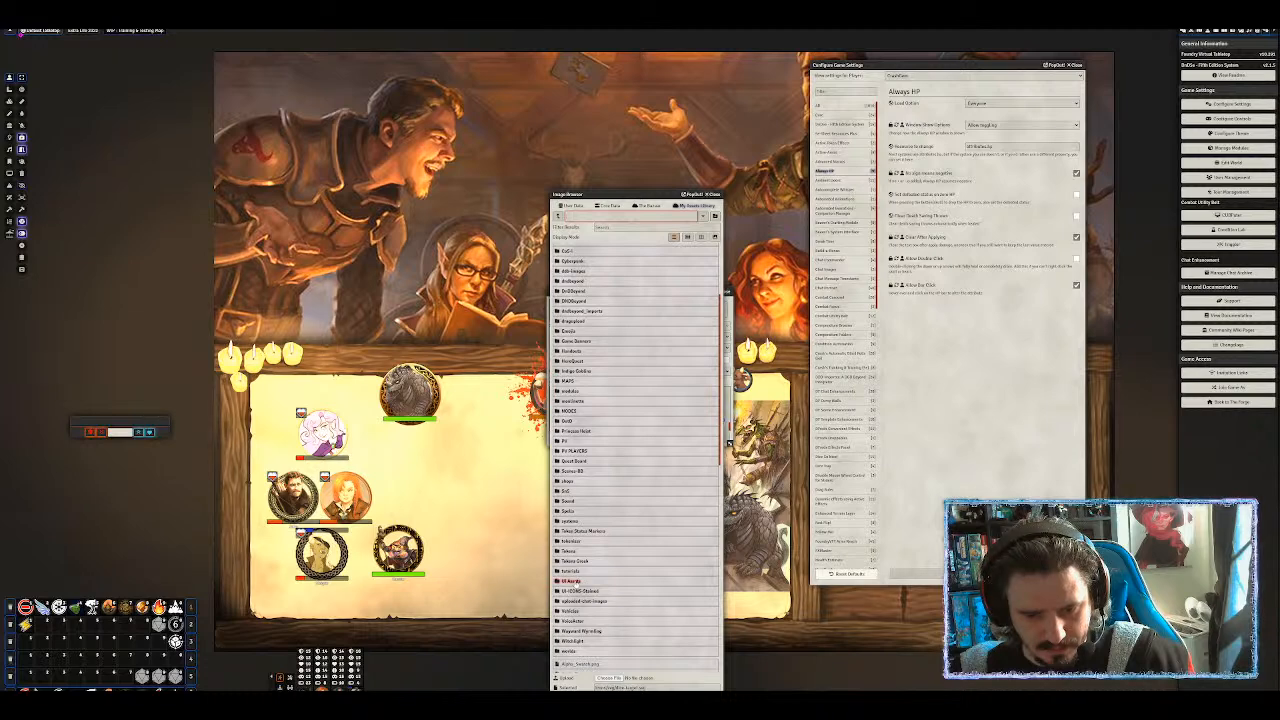
pyautogui.click(580, 531)
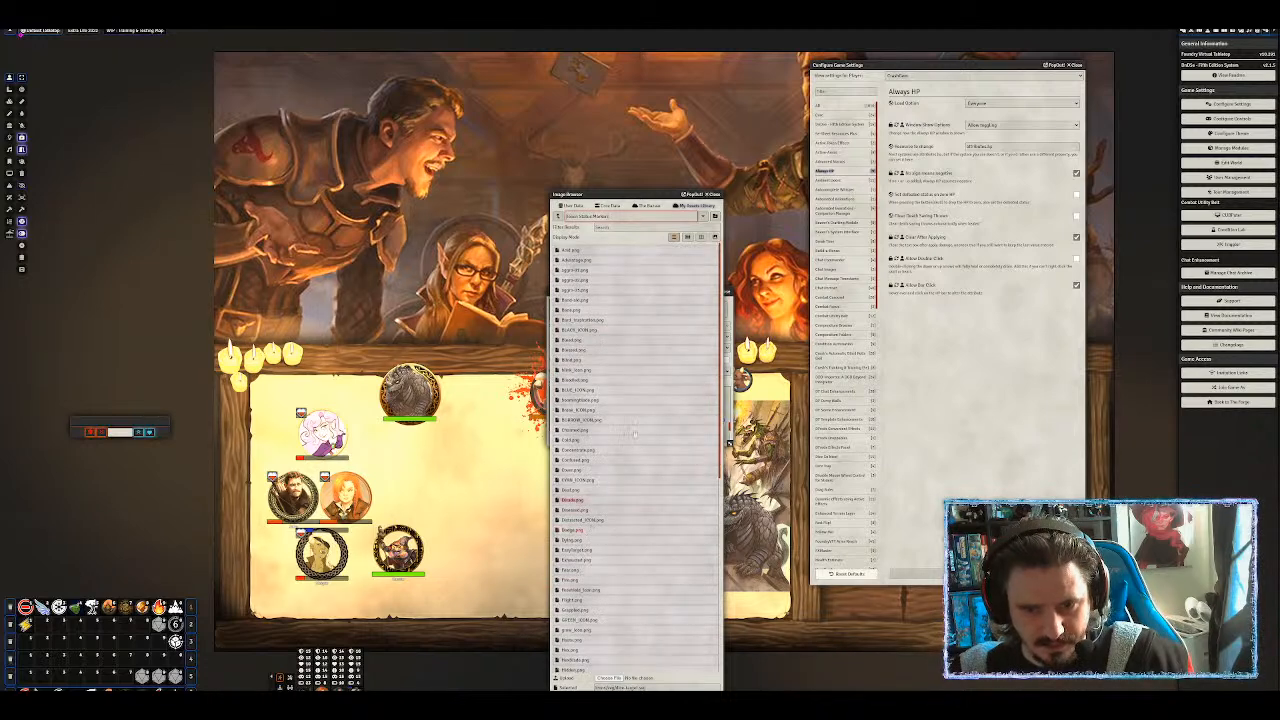
pyautogui.click(701, 237)
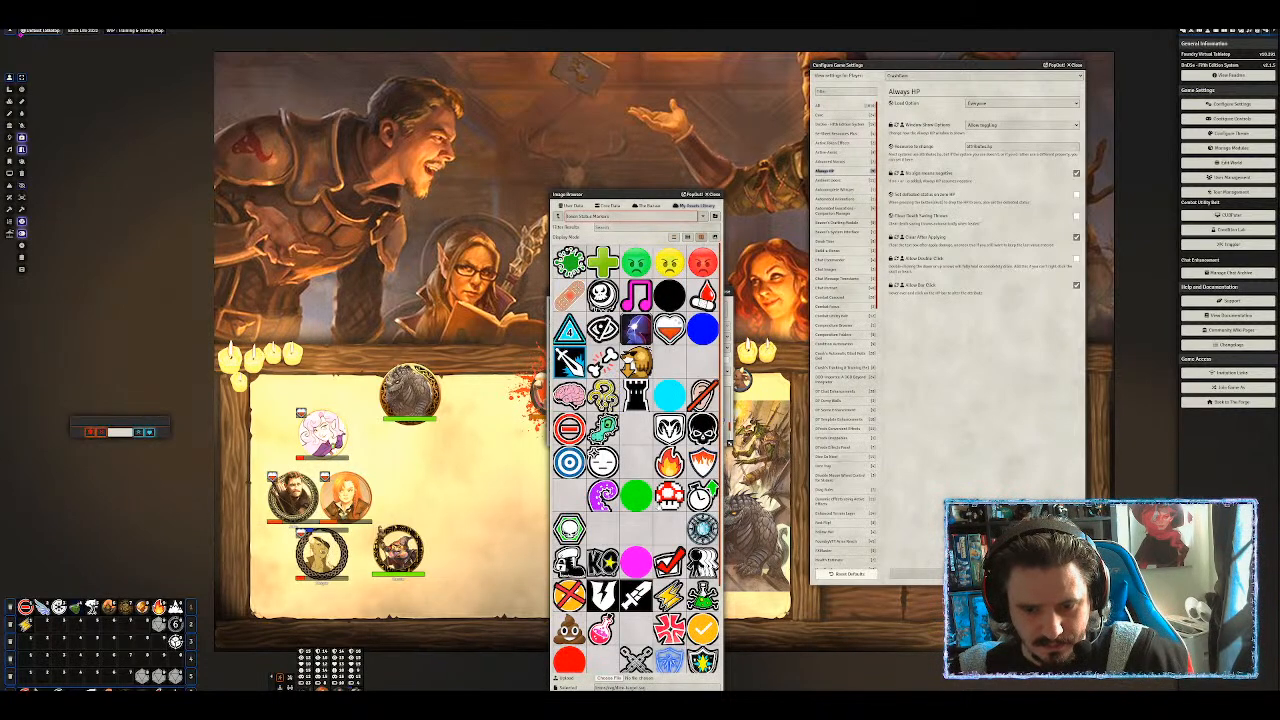
pyautogui.click(637, 699)
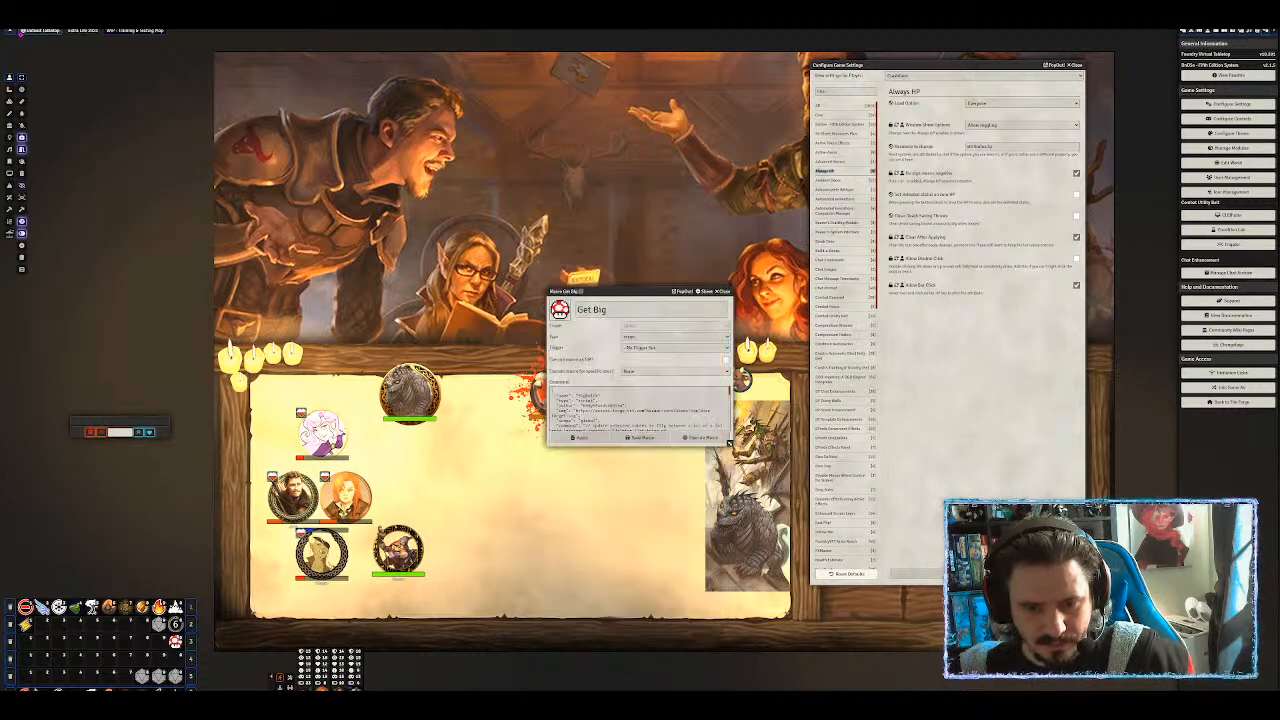
pyautogui.moveTo(607, 291); pyautogui.dragTo(697, 191)
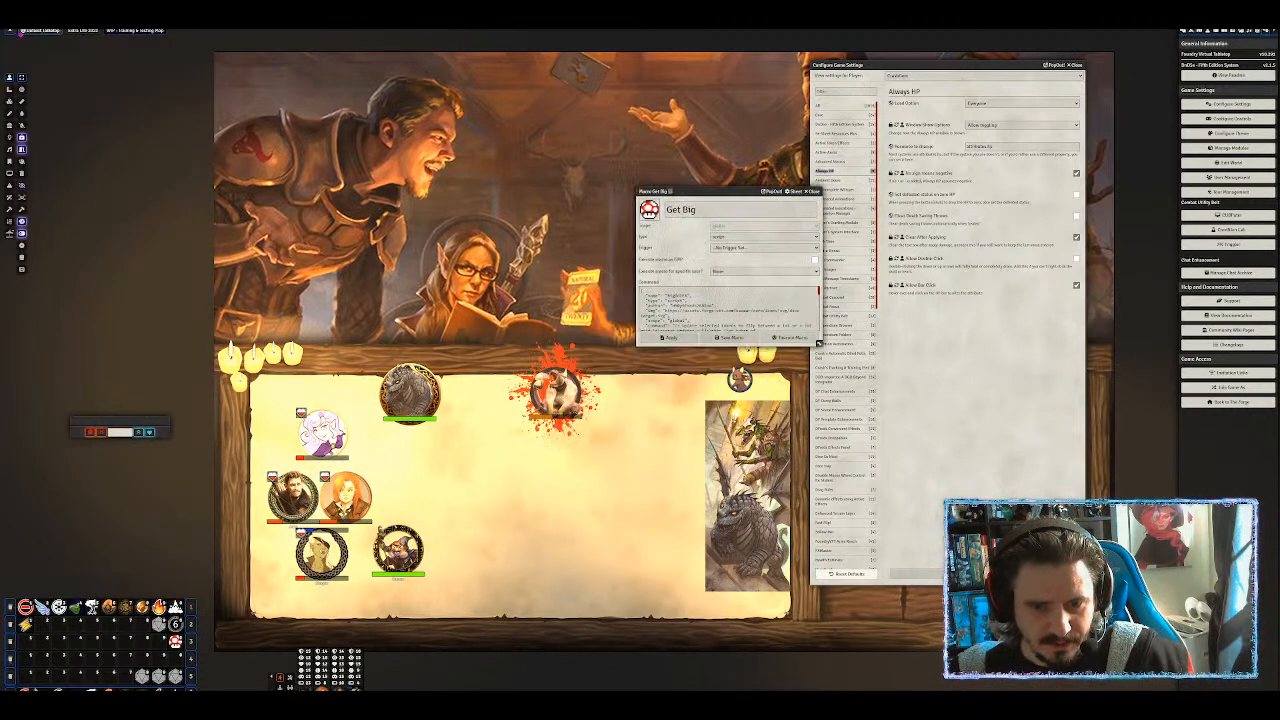
pyautogui.click(560, 392)
pyautogui.click(668, 338)
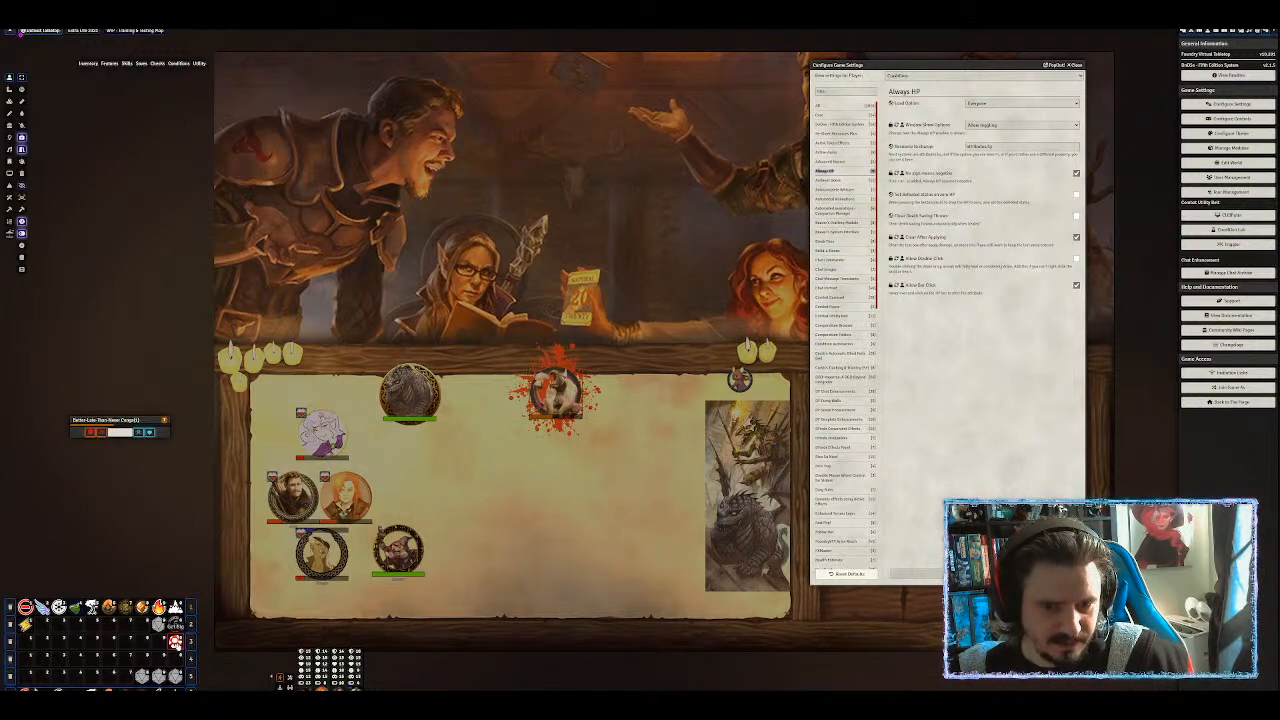
# Run Get Big, then rename the macro to 'BigBoiFX' in its enlarged editor and save.
pyautogui.click(175, 641)
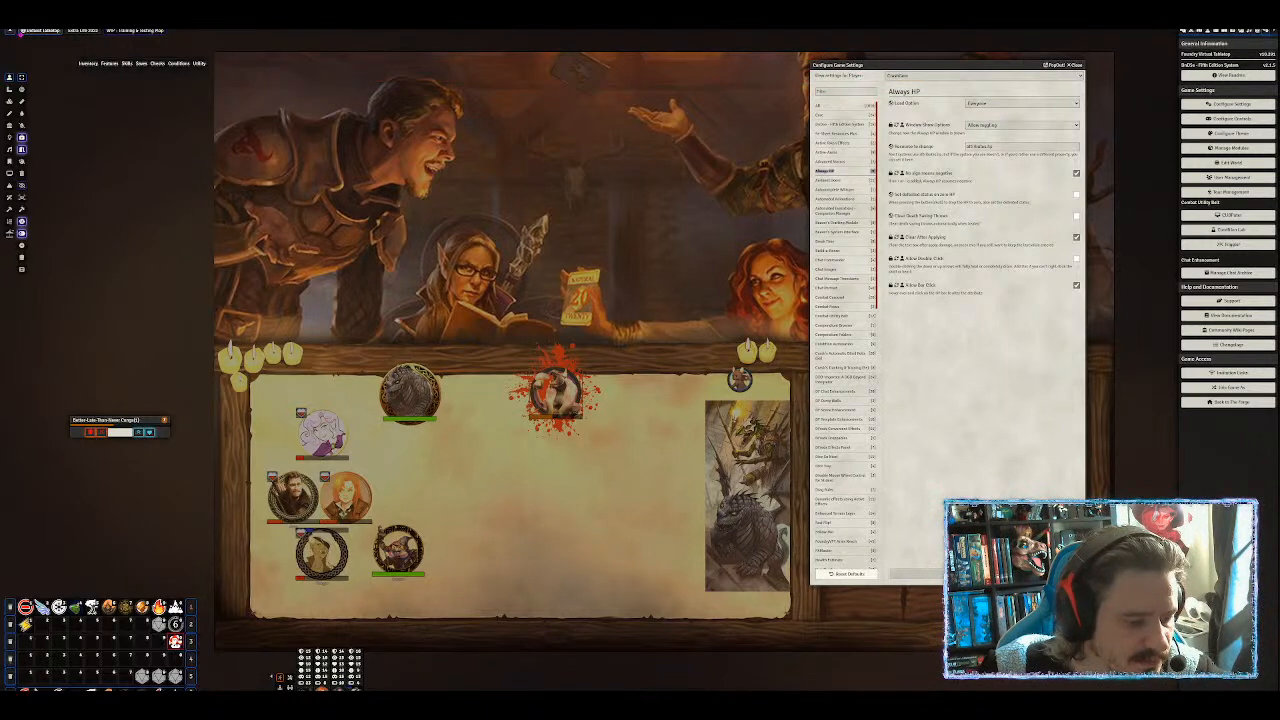
pyautogui.rightClick(177, 644)
pyautogui.click(181, 657)
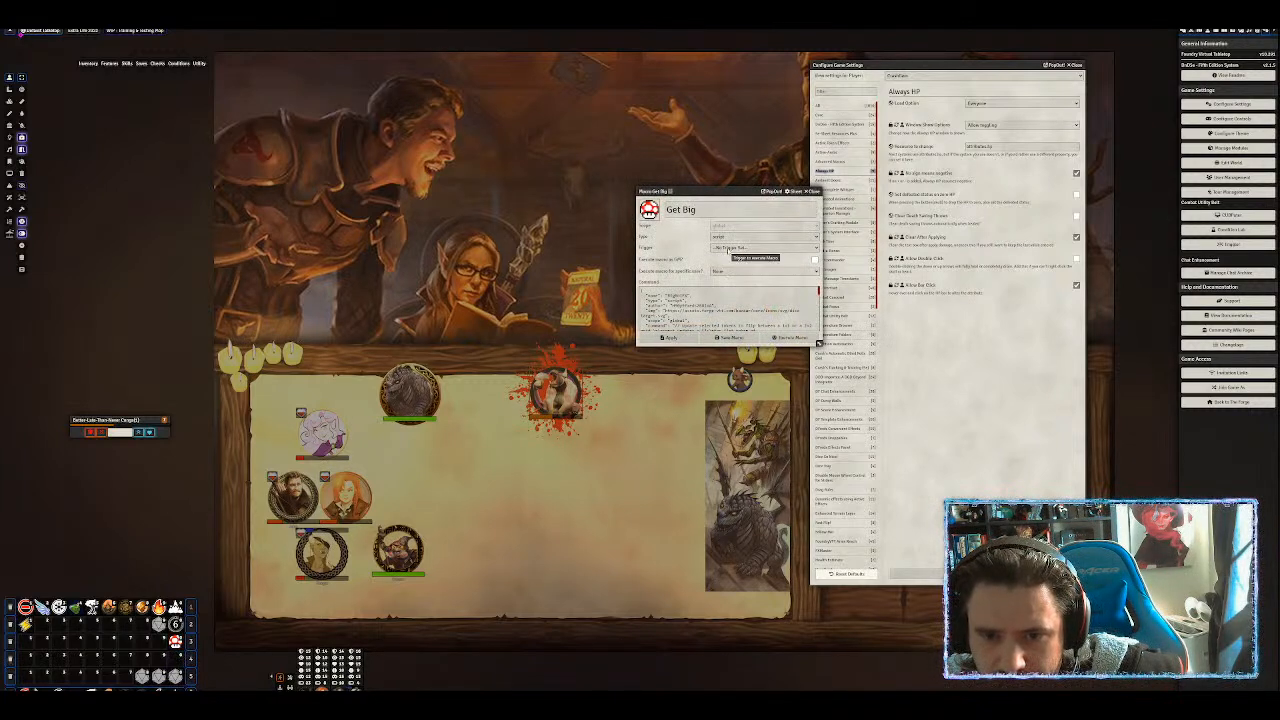
pyautogui.moveTo(818, 343); pyautogui.dragTo(814, 598)
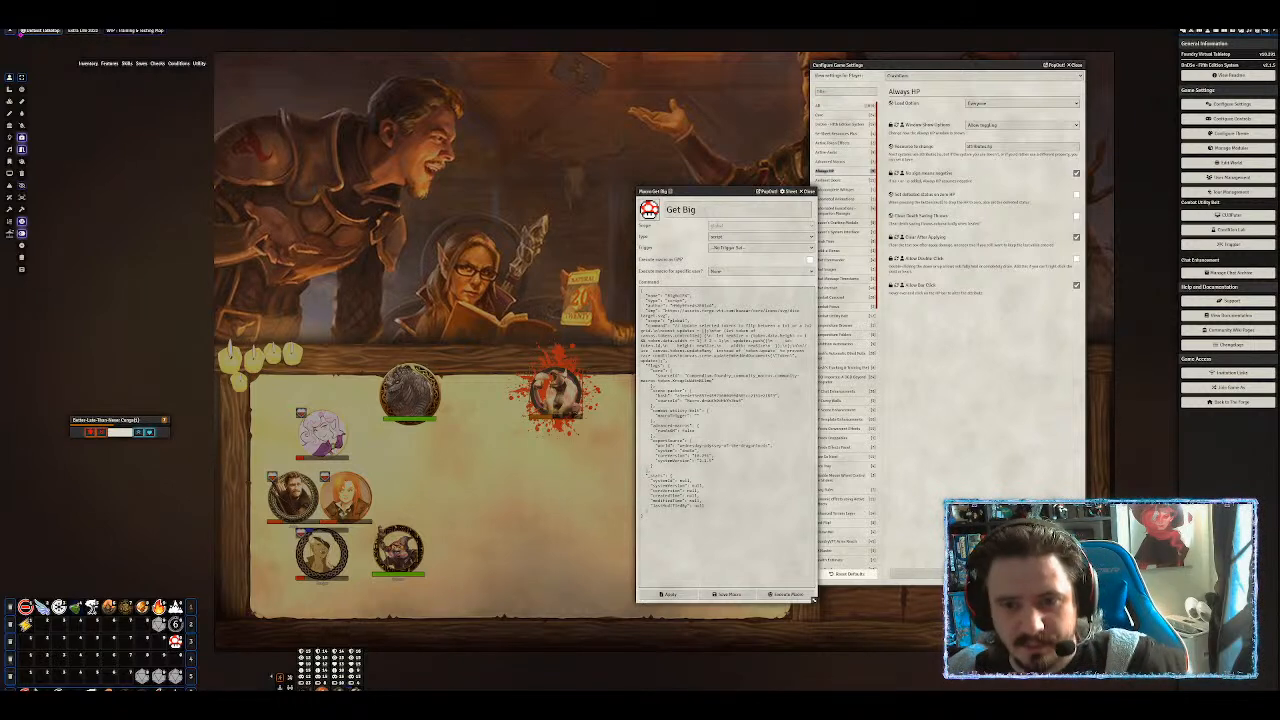
pyautogui.moveTo(708, 210); pyautogui.dragTo(625, 210)
pyautogui.write('BigBoi')
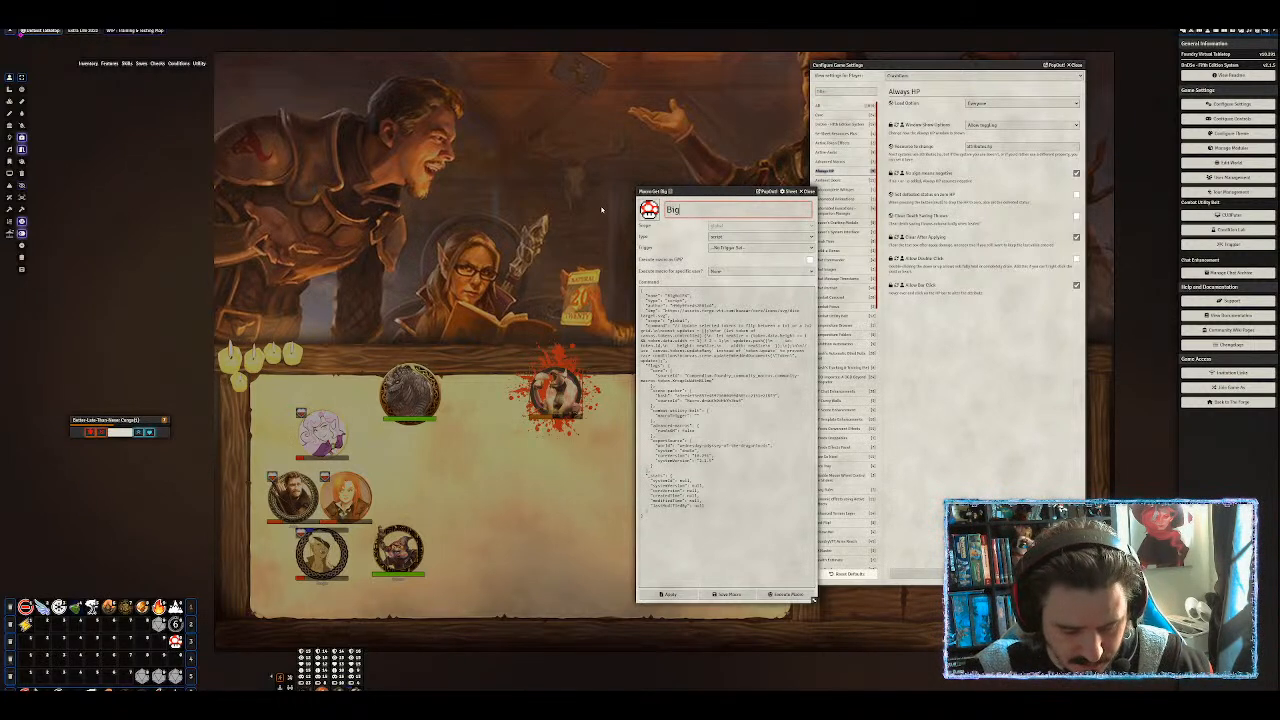
pyautogui.write(' X')
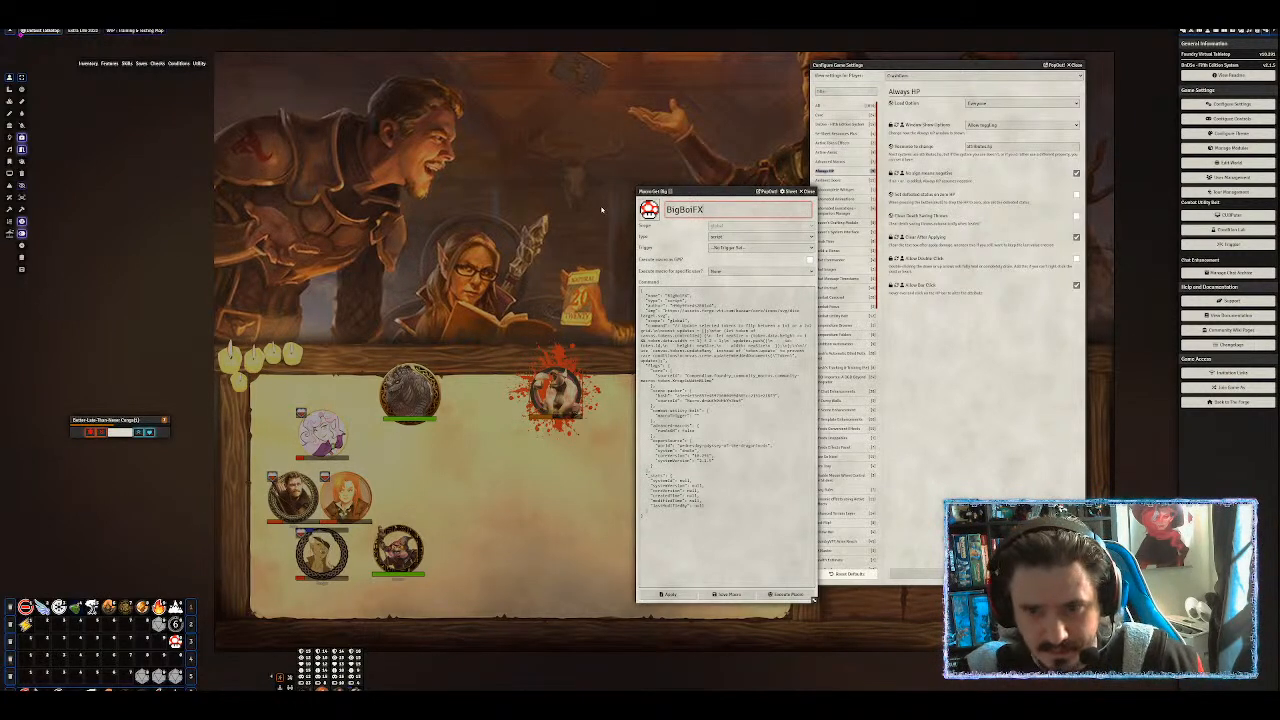
pyautogui.click(728, 594)
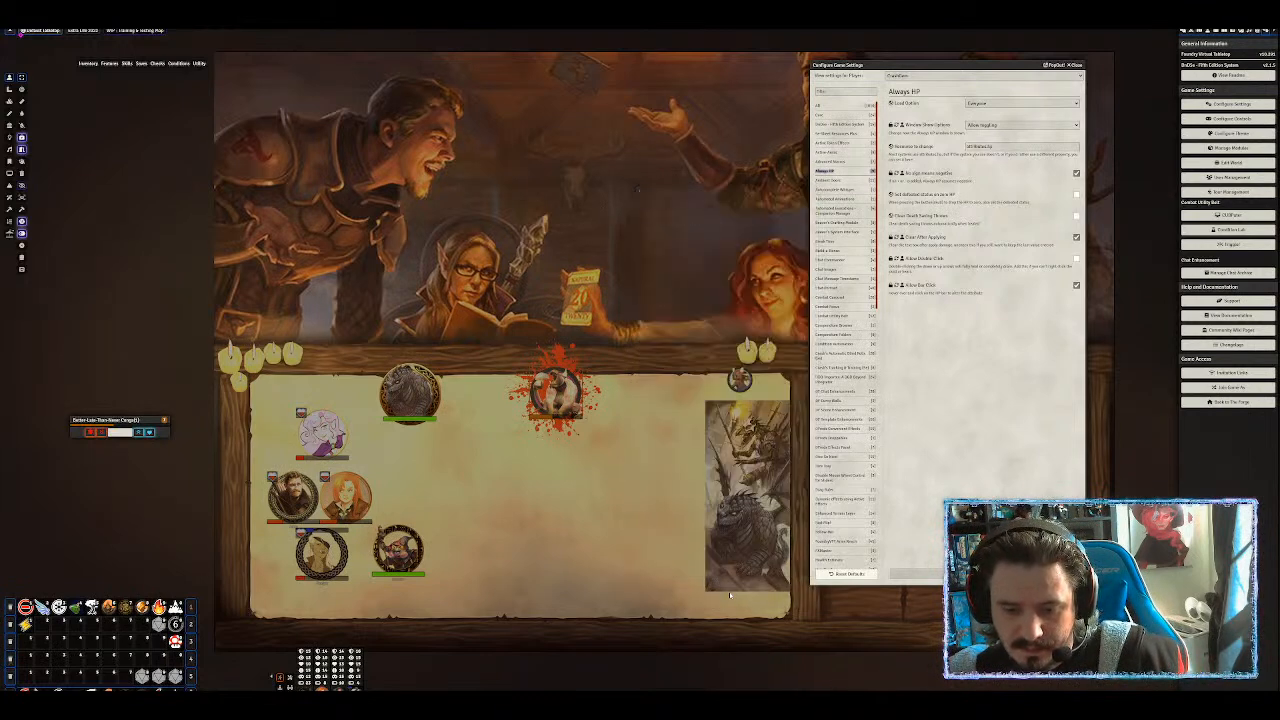
# Run BigBoiFX and check the bloodied token's character sheet for its effect.
pyautogui.click(175, 640)
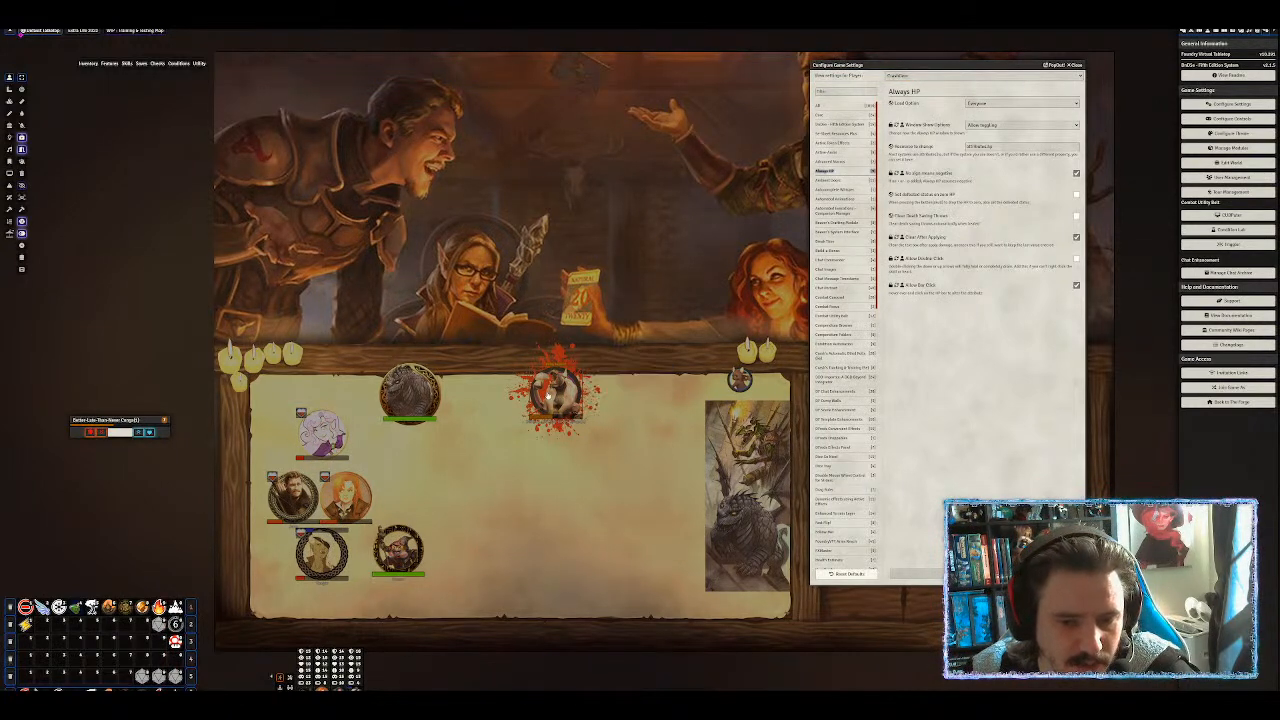
pyautogui.doubleClick(548, 393)
pyautogui.click(771, 251)
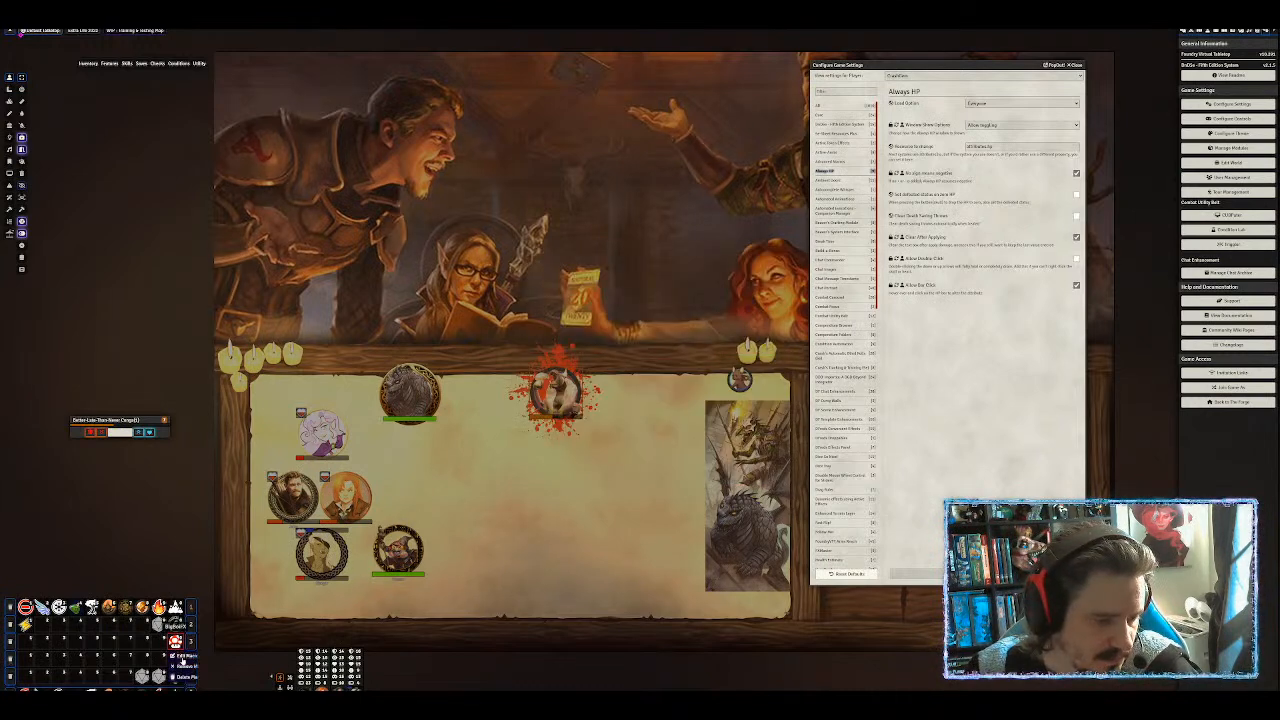
# Reopen the BigBoiFX macro editor, deselect the token, and leave the Trigger option unset.
pyautogui.click(186, 656)
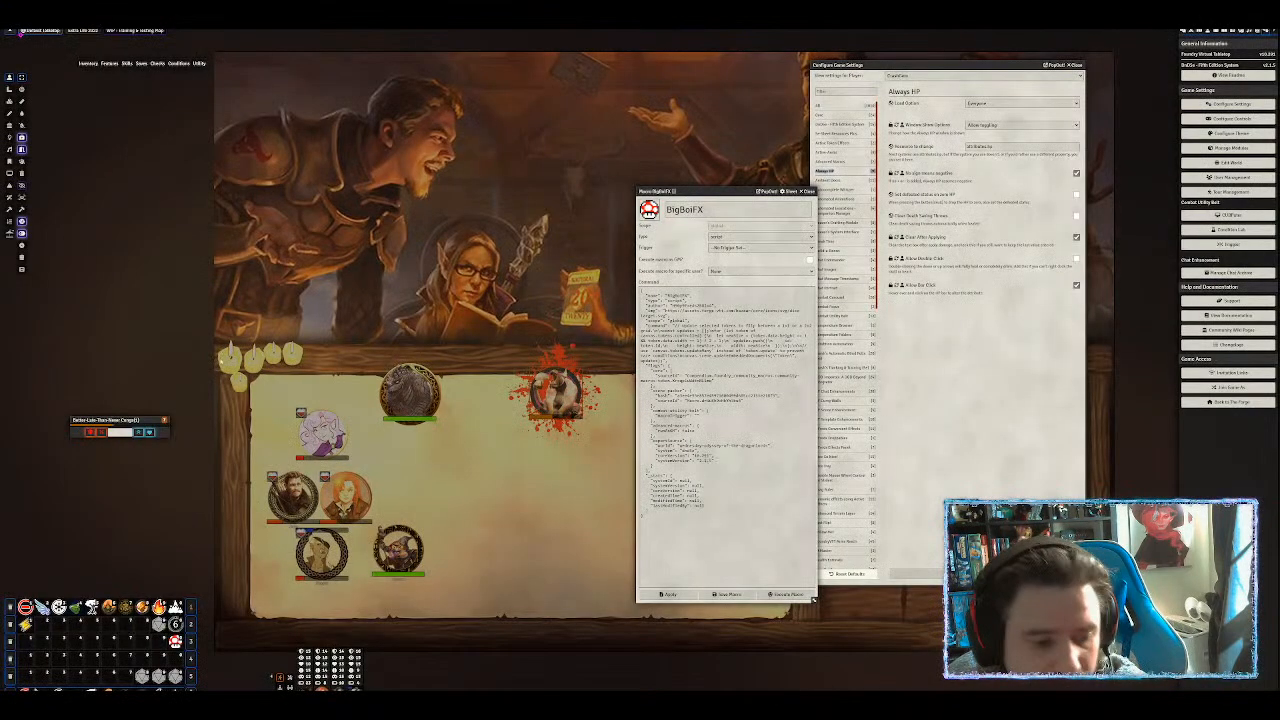
pyautogui.rightClick(175, 678)
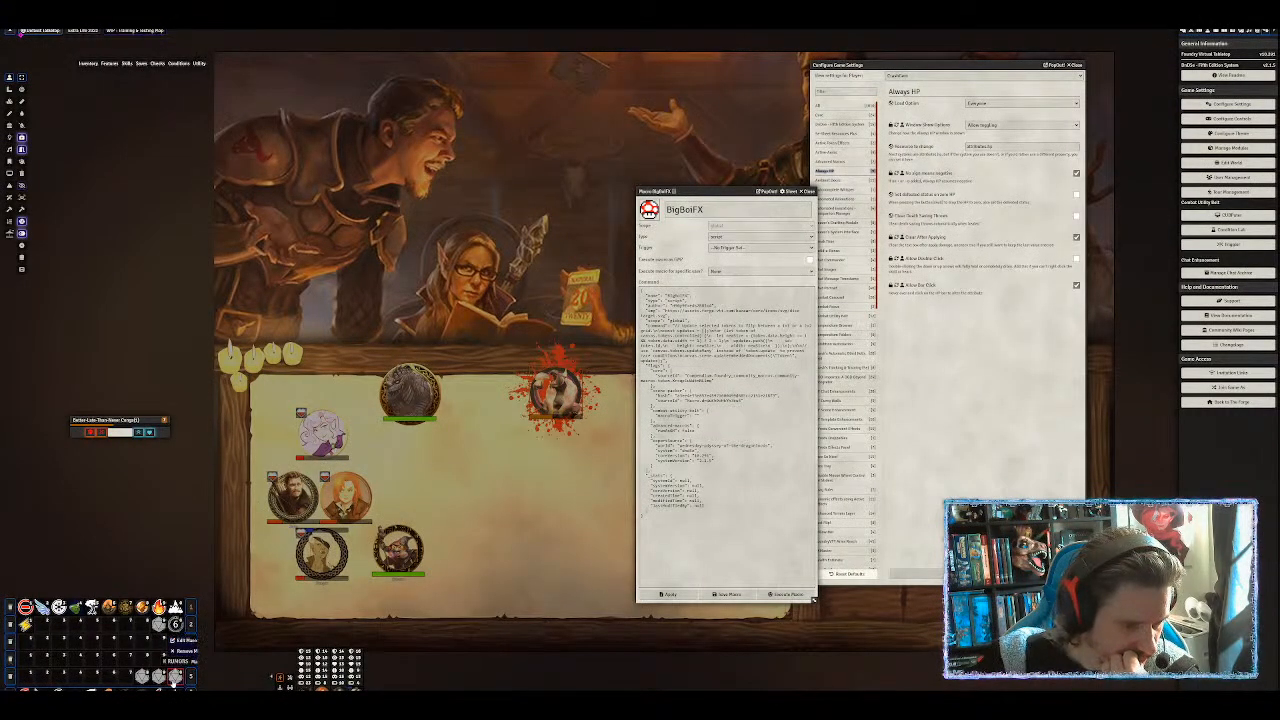
pyautogui.click(225, 543)
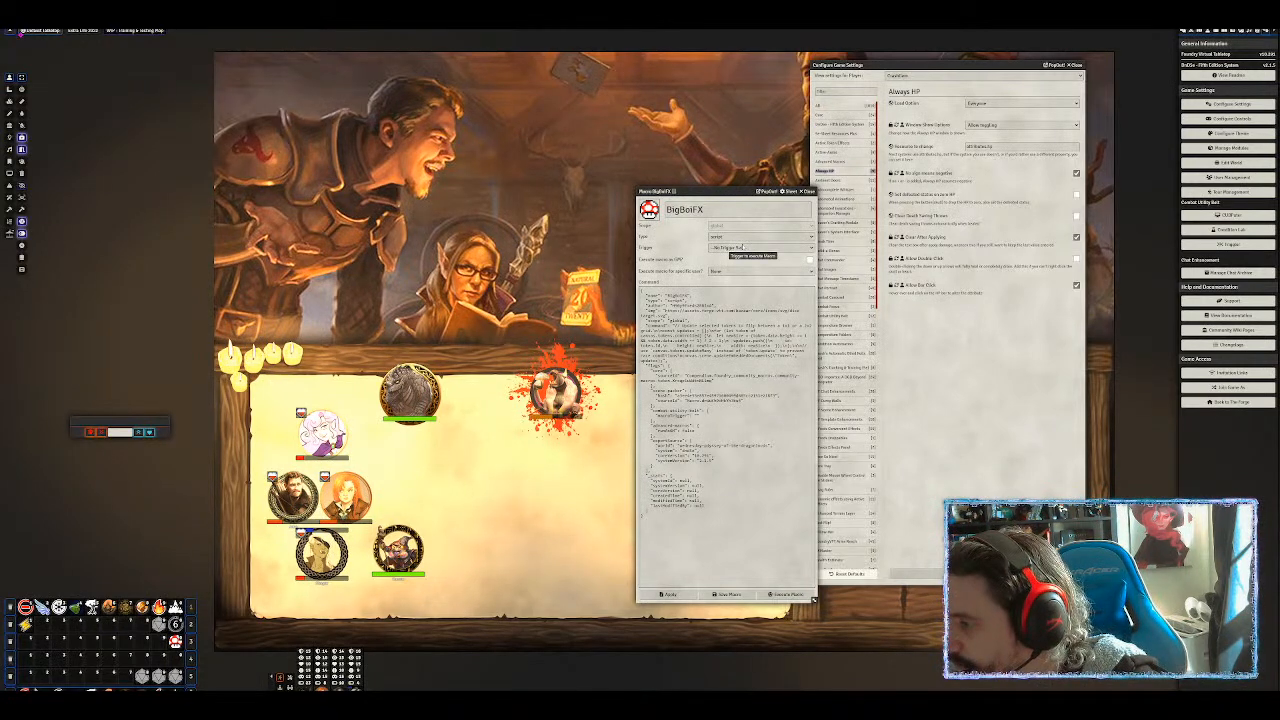
pyautogui.click(742, 247)
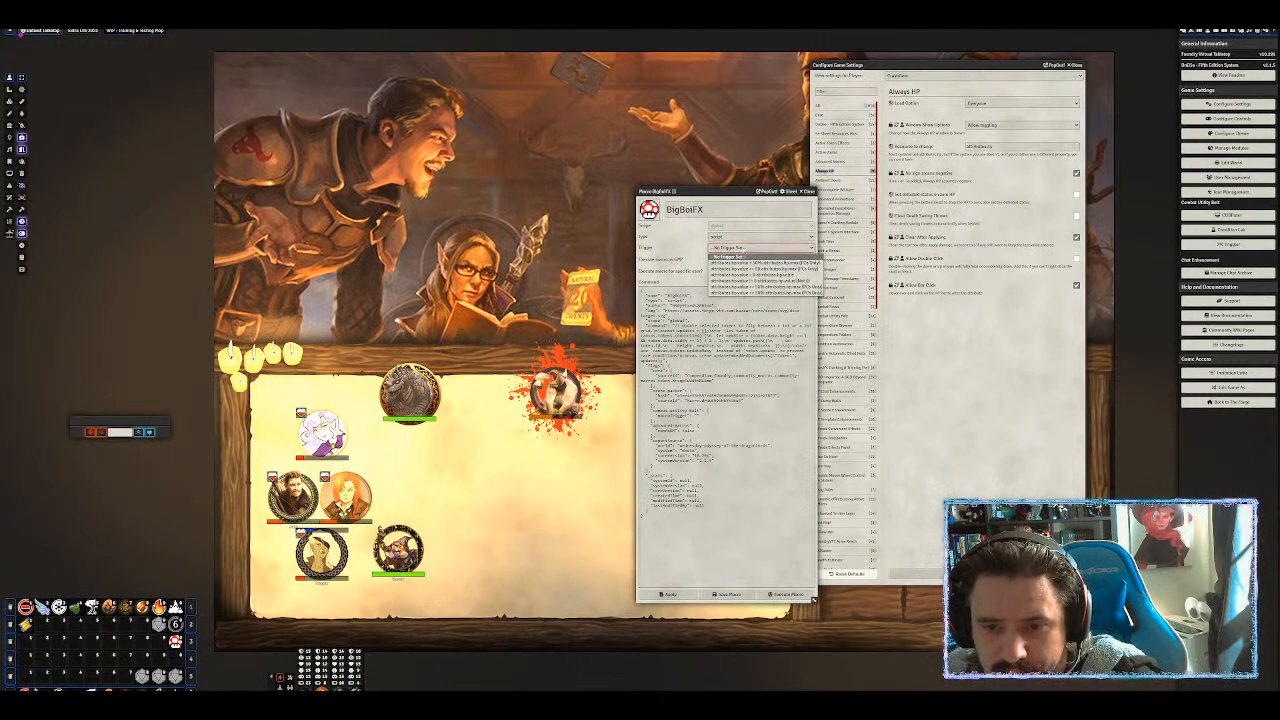
pyautogui.click(742, 248)
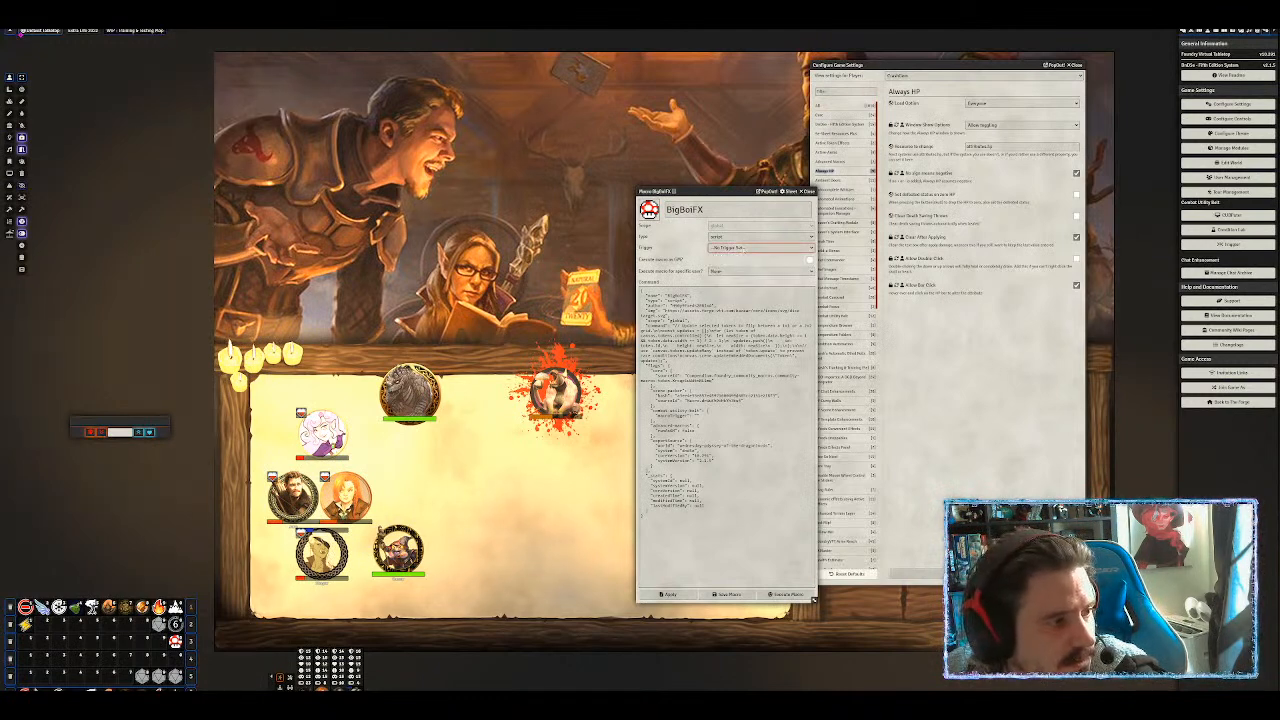
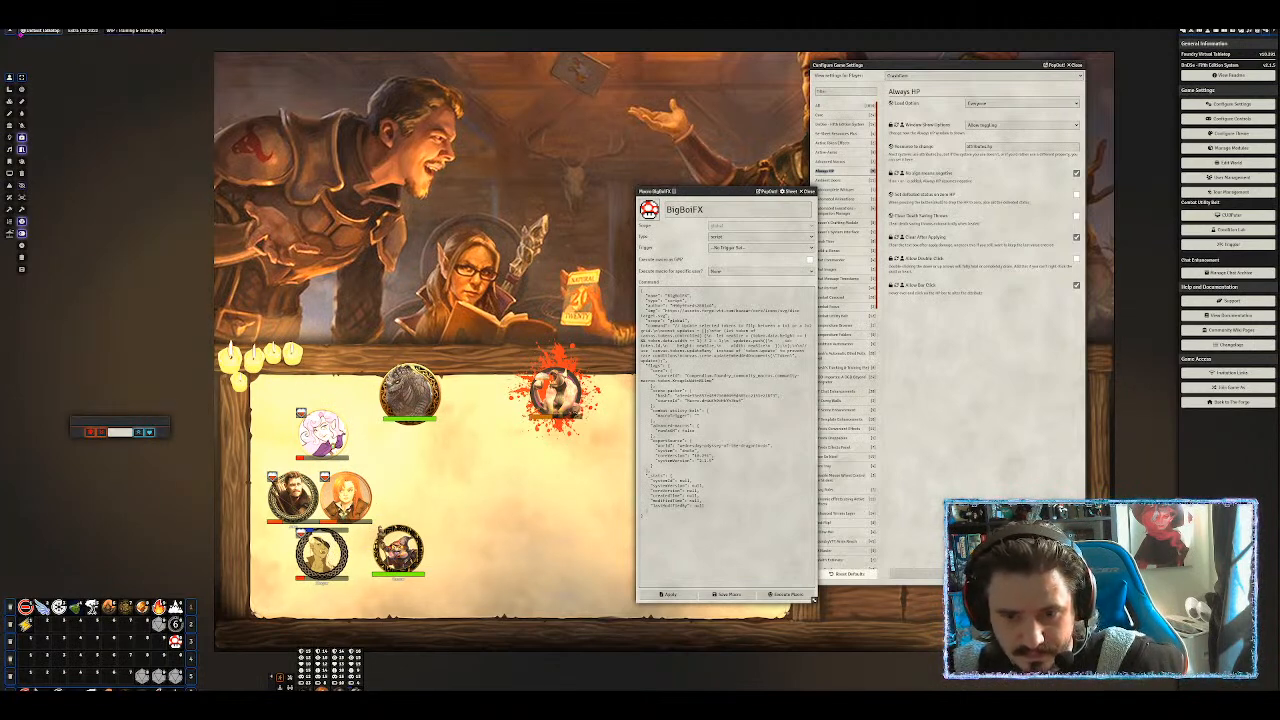
# Overwrite BigBoiFX's JSON command with the copied short script and save the macro.
pyautogui.click(686, 522)
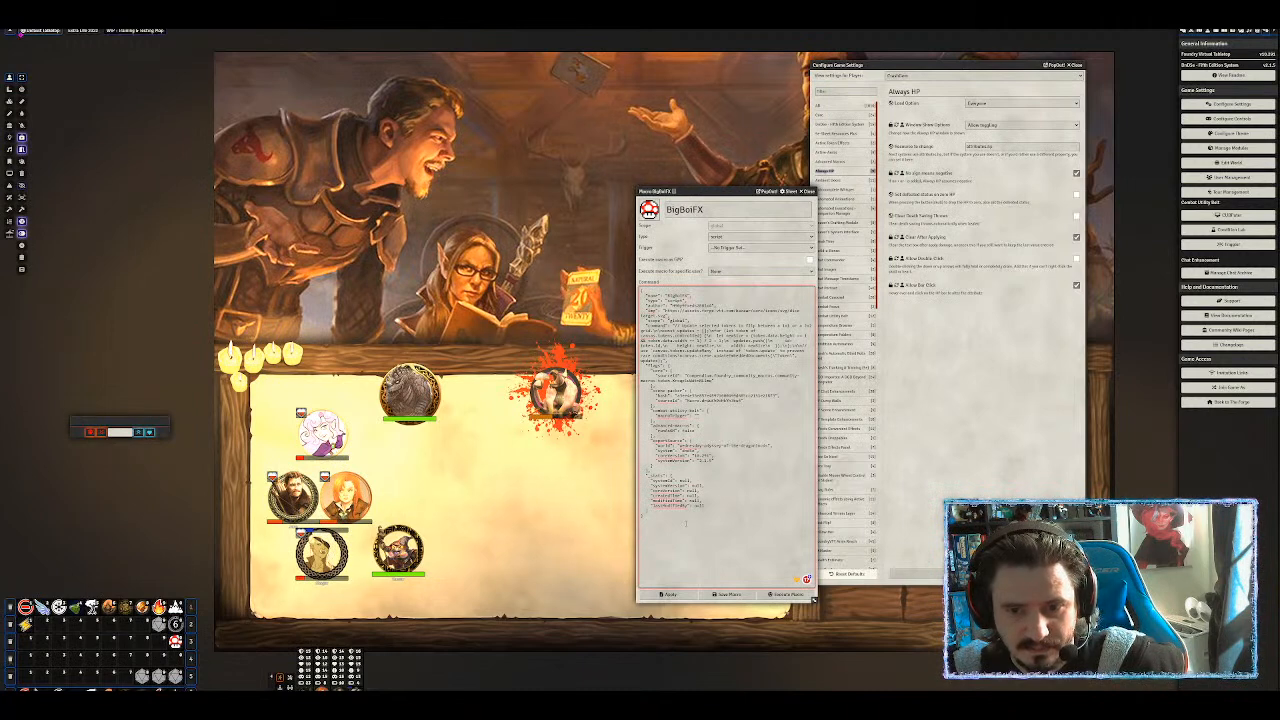
pyautogui.press('Return')
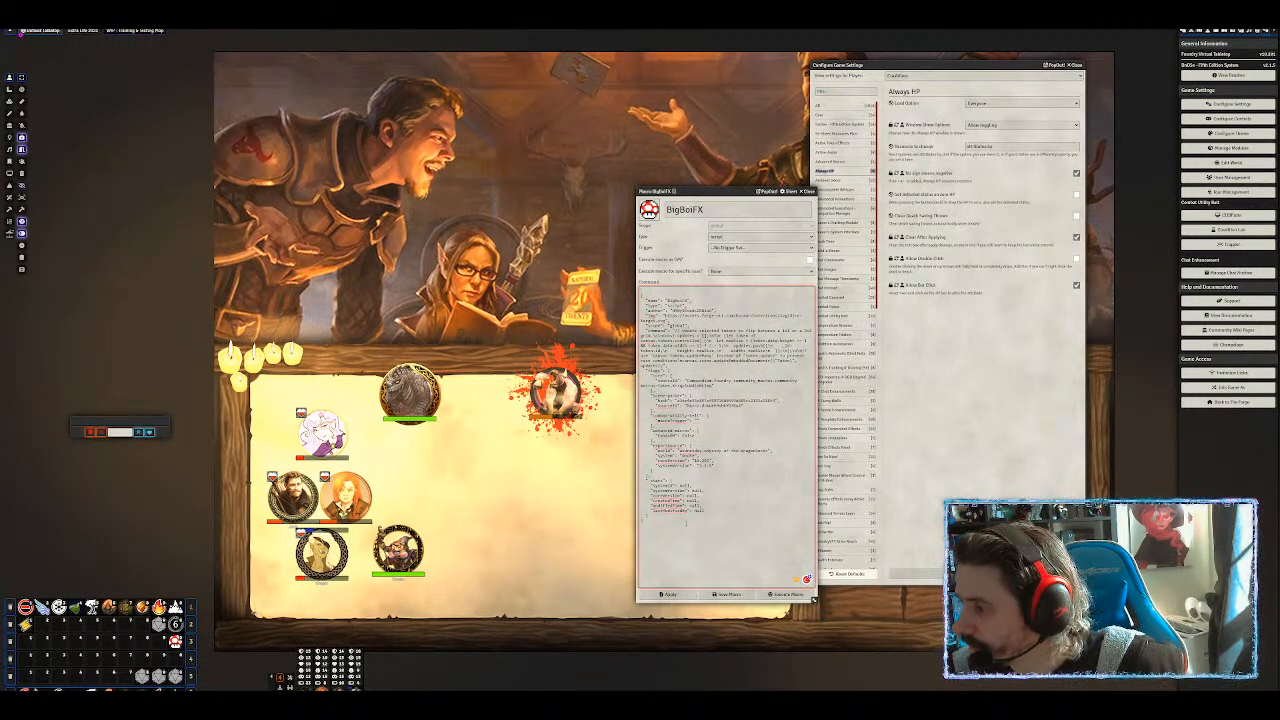
pyautogui.hotkey('ctrl', 'a')
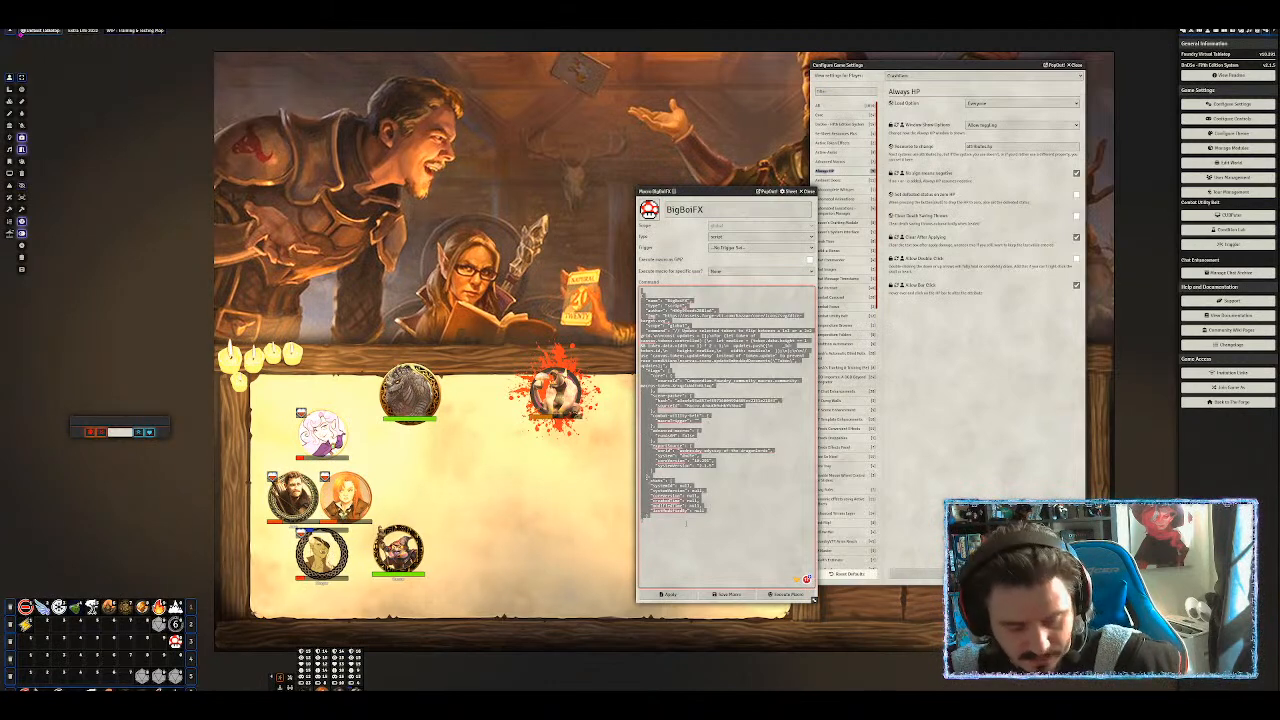
pyautogui.hotkey('ctrl', 'v')
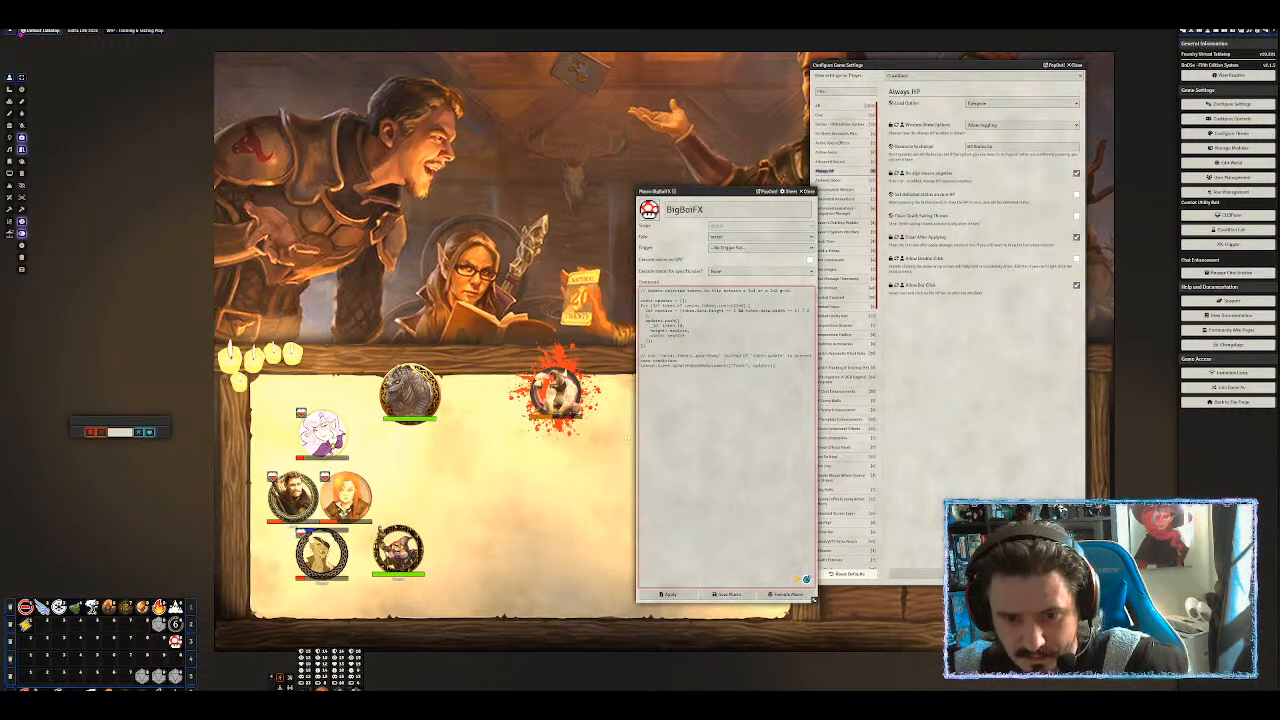
pyautogui.click(724, 594)
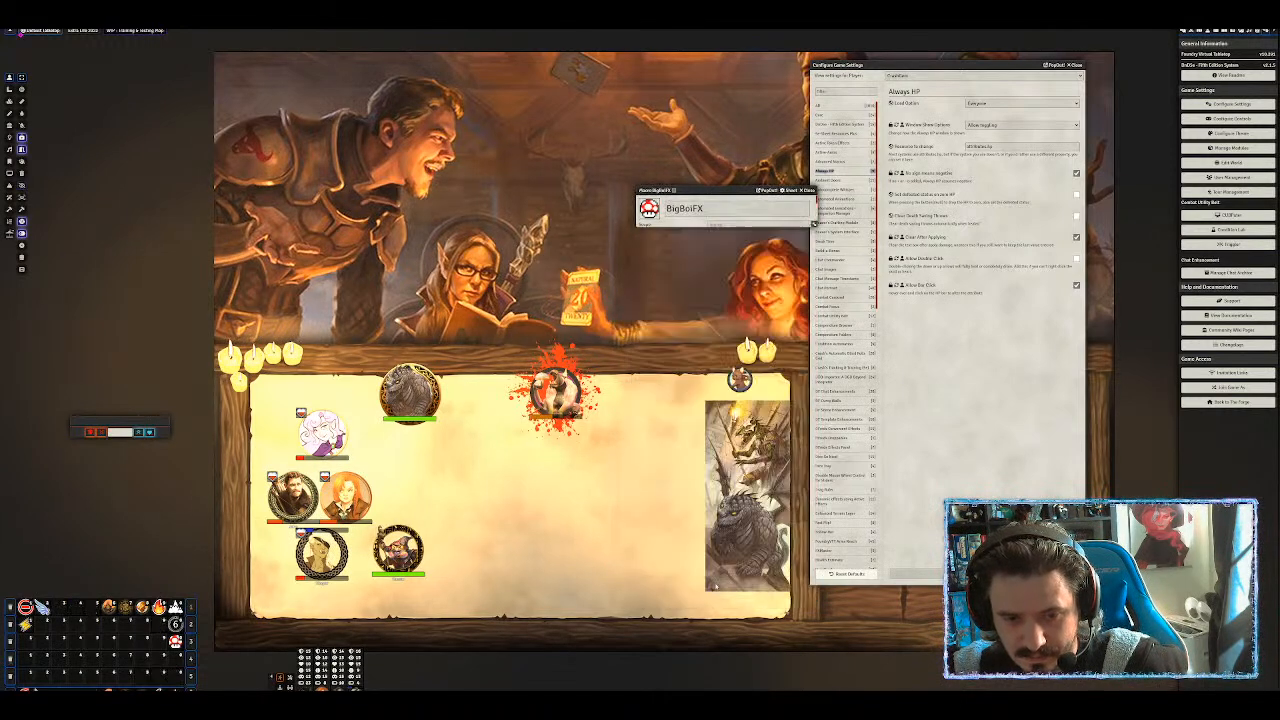
pyautogui.click(560, 395)
pyautogui.click(175, 641)
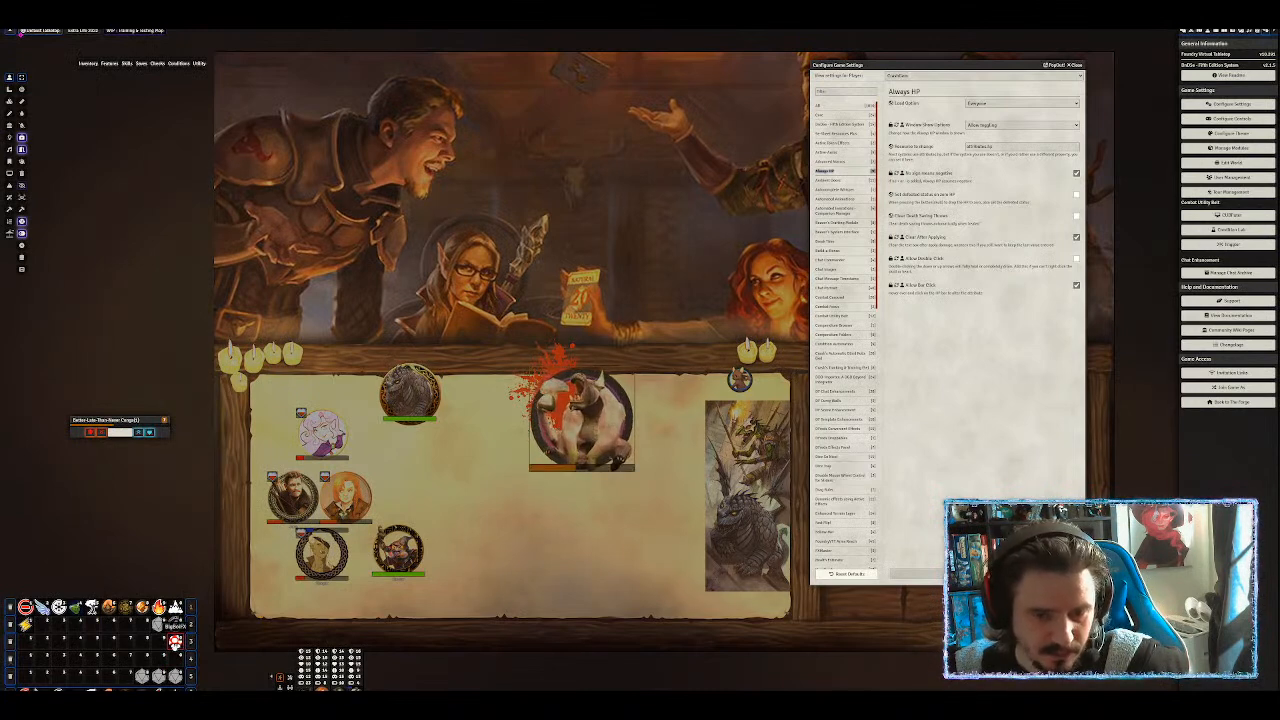
pyautogui.click(175, 646)
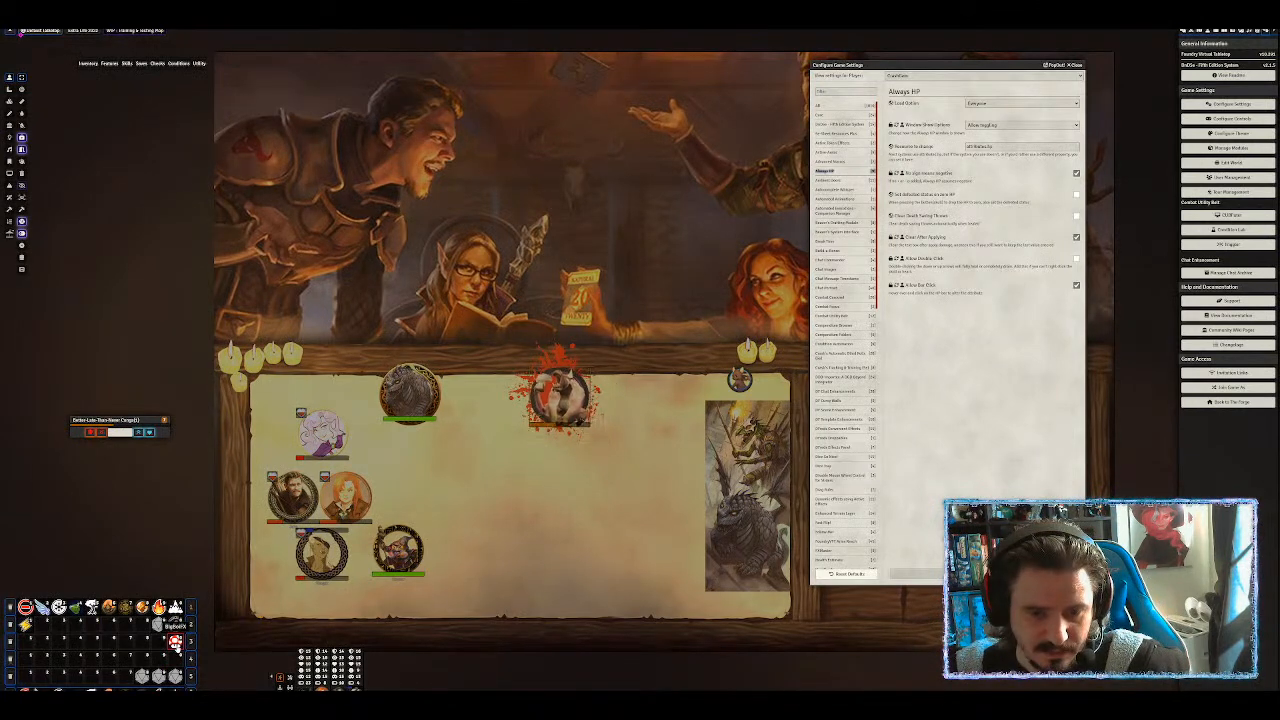
pyautogui.click(177, 648)
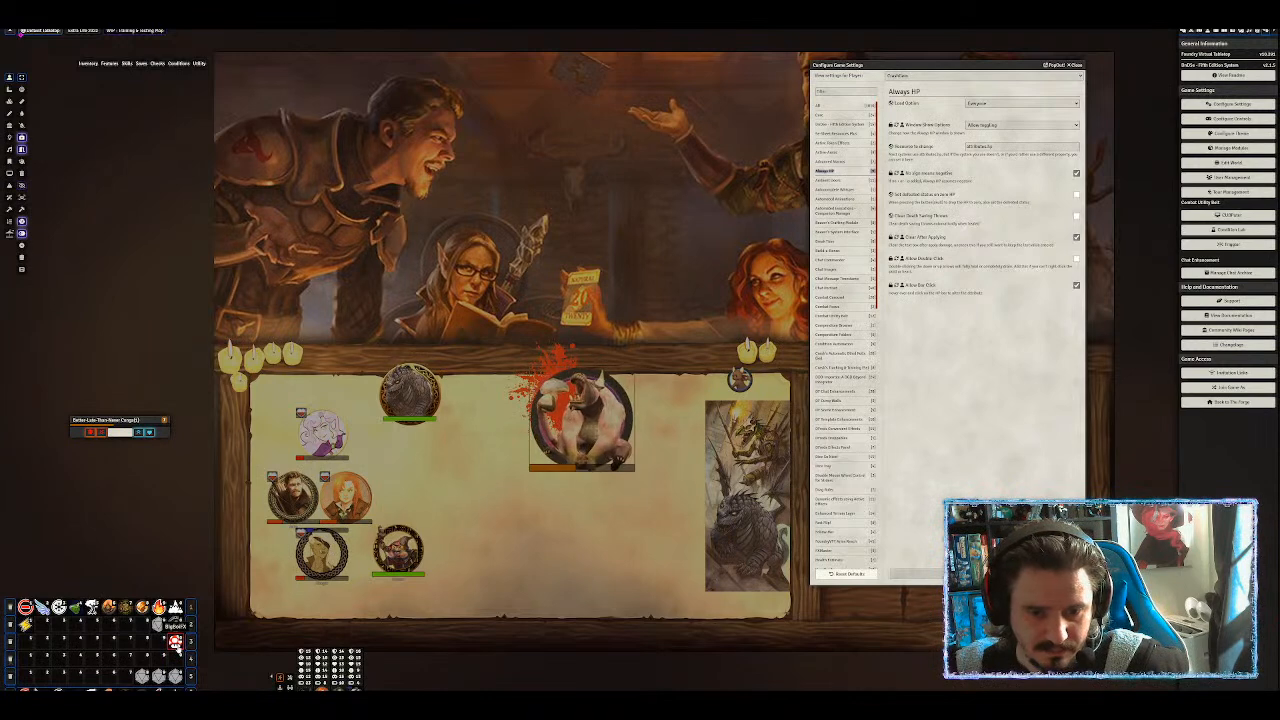
pyautogui.click(177, 647)
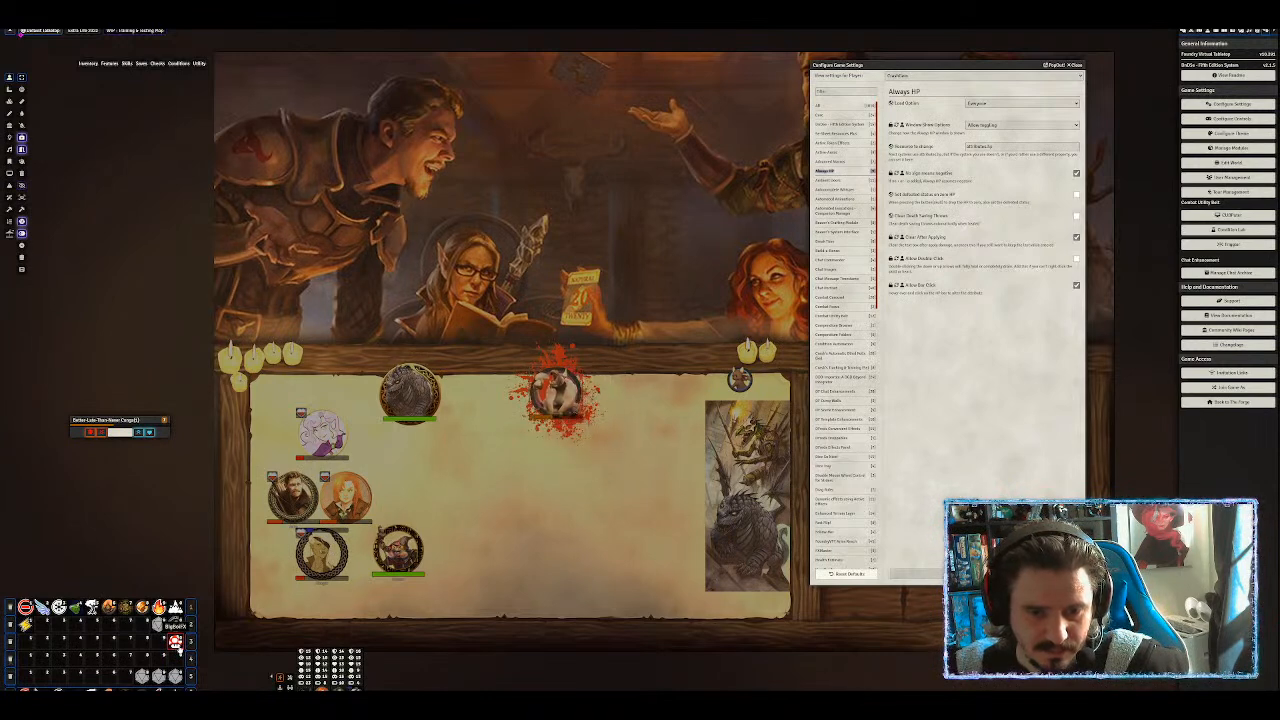
pyautogui.click(177, 647)
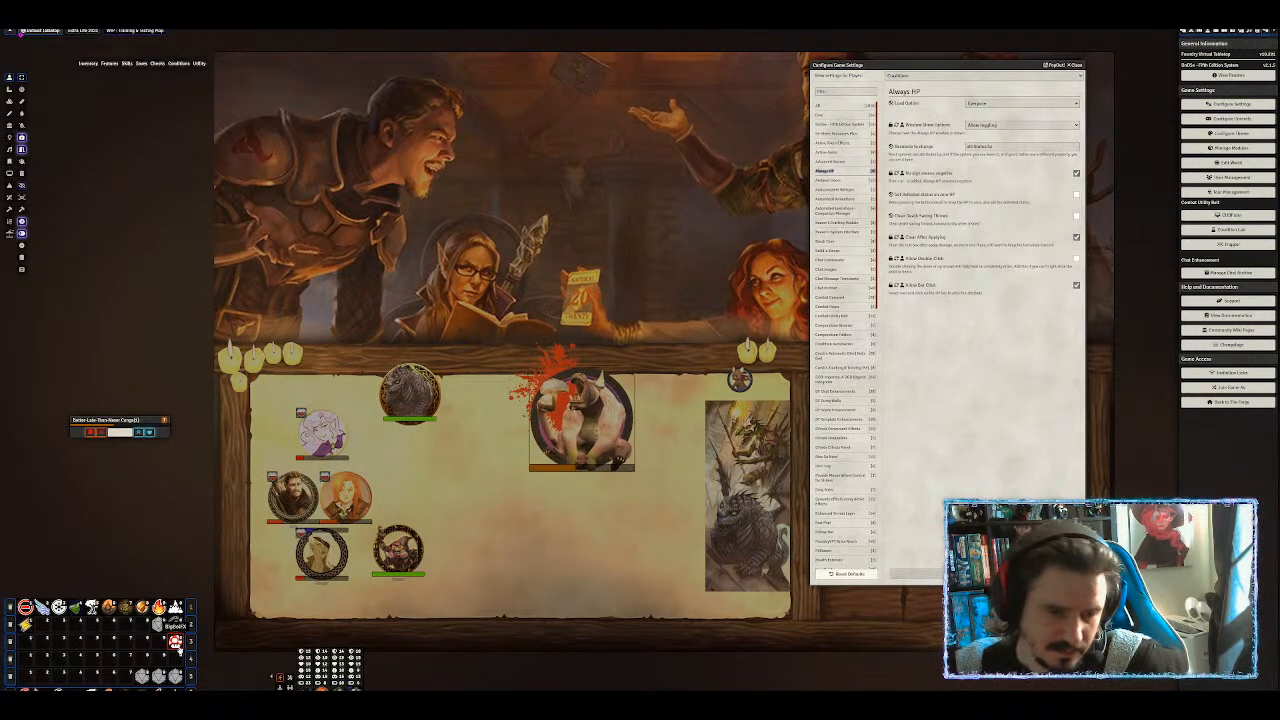
pyautogui.click(177, 647)
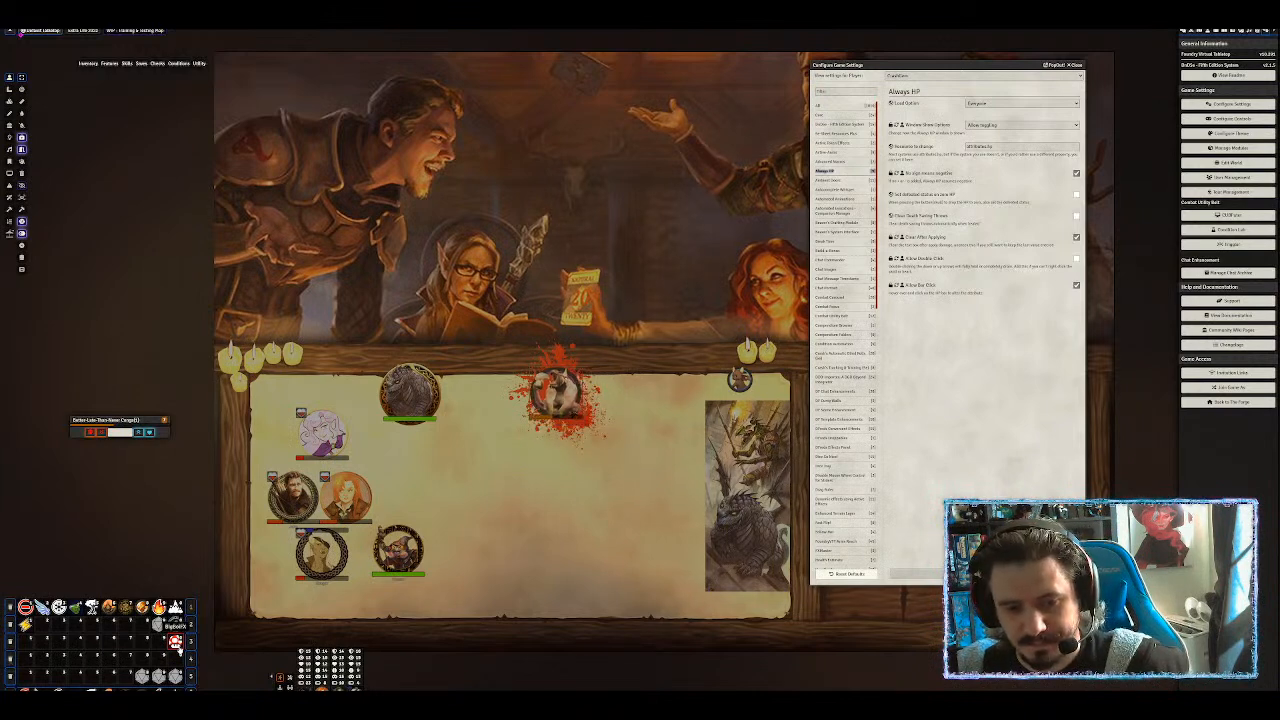
pyautogui.click(177, 647)
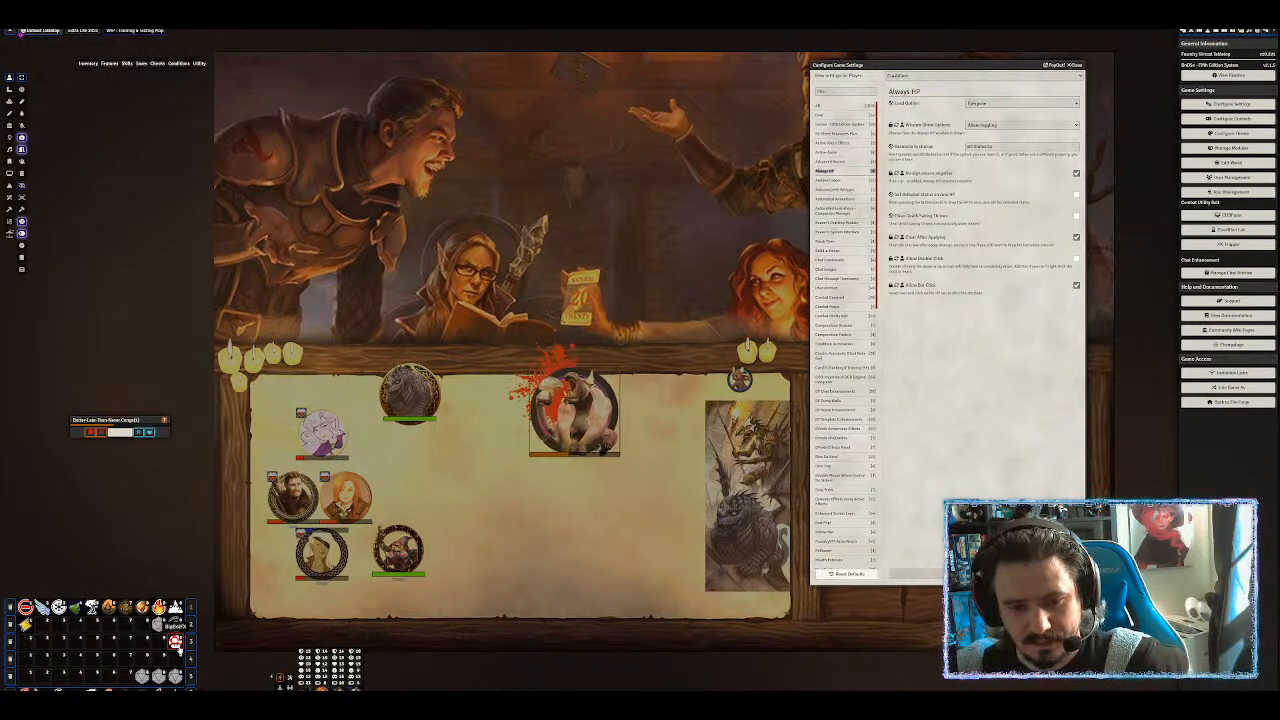
pyautogui.click(178, 648)
pyautogui.click(460, 478)
pyautogui.scroll(5, 541, 430)
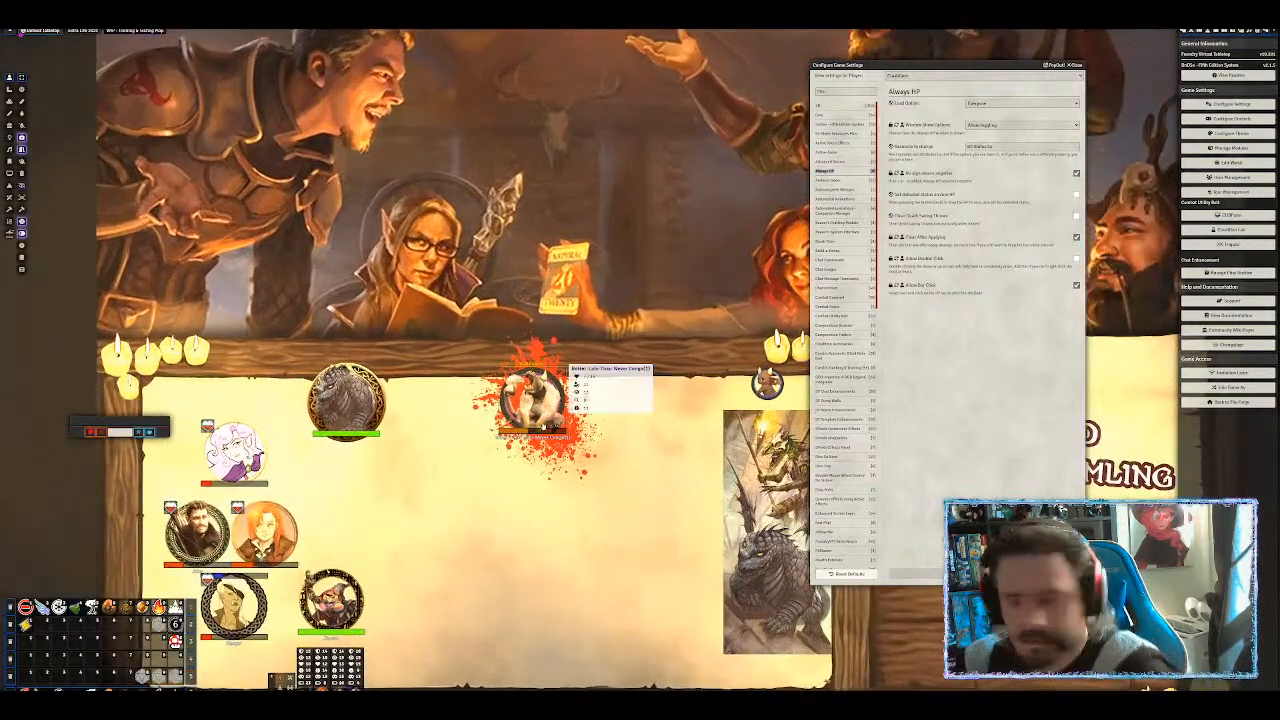
pyautogui.scroll(2, 657, 365)
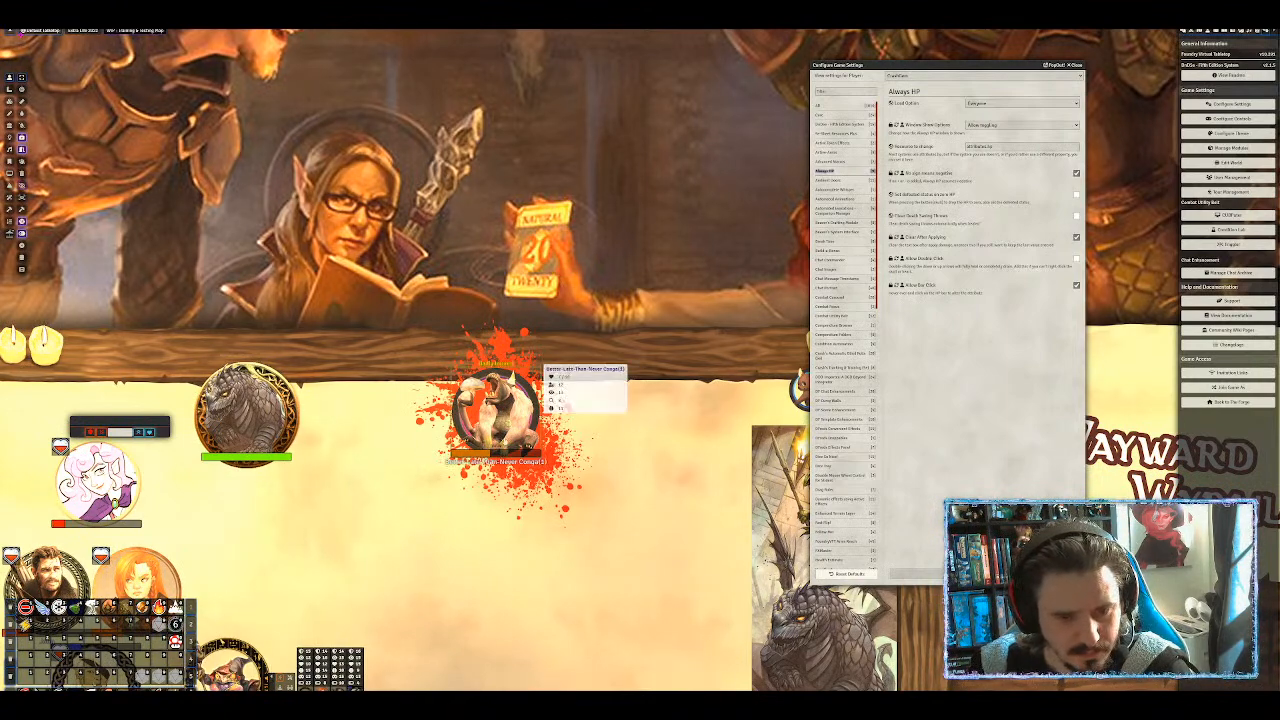
pyautogui.scroll(-5, 662, 523)
pyautogui.moveTo(662, 523); pyautogui.dragTo(590, 403)
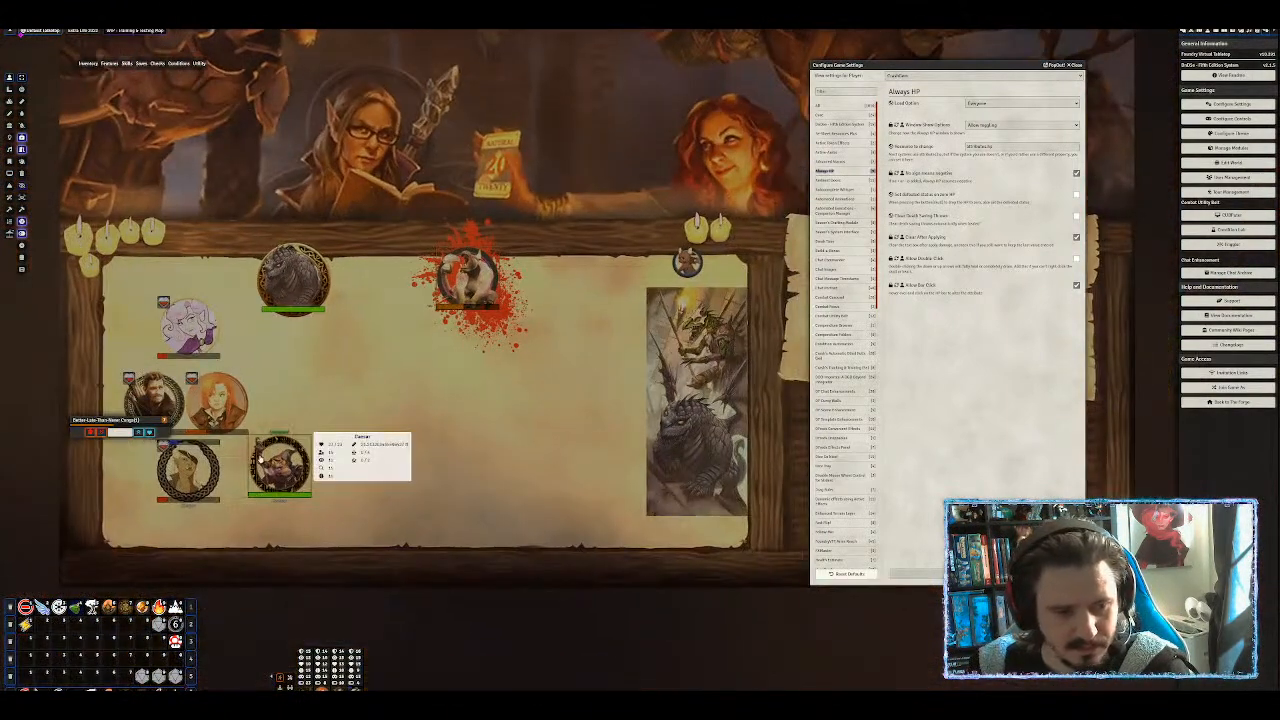
pyautogui.click(285, 268)
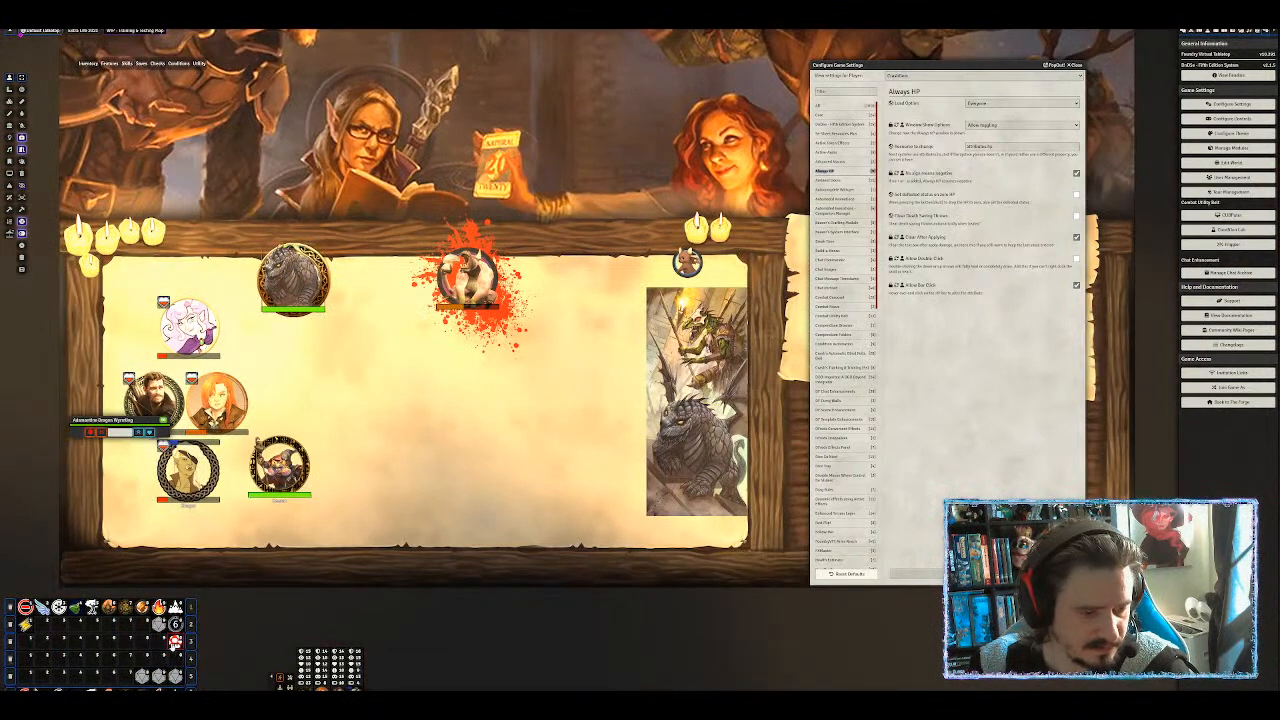
pyautogui.click(175, 641)
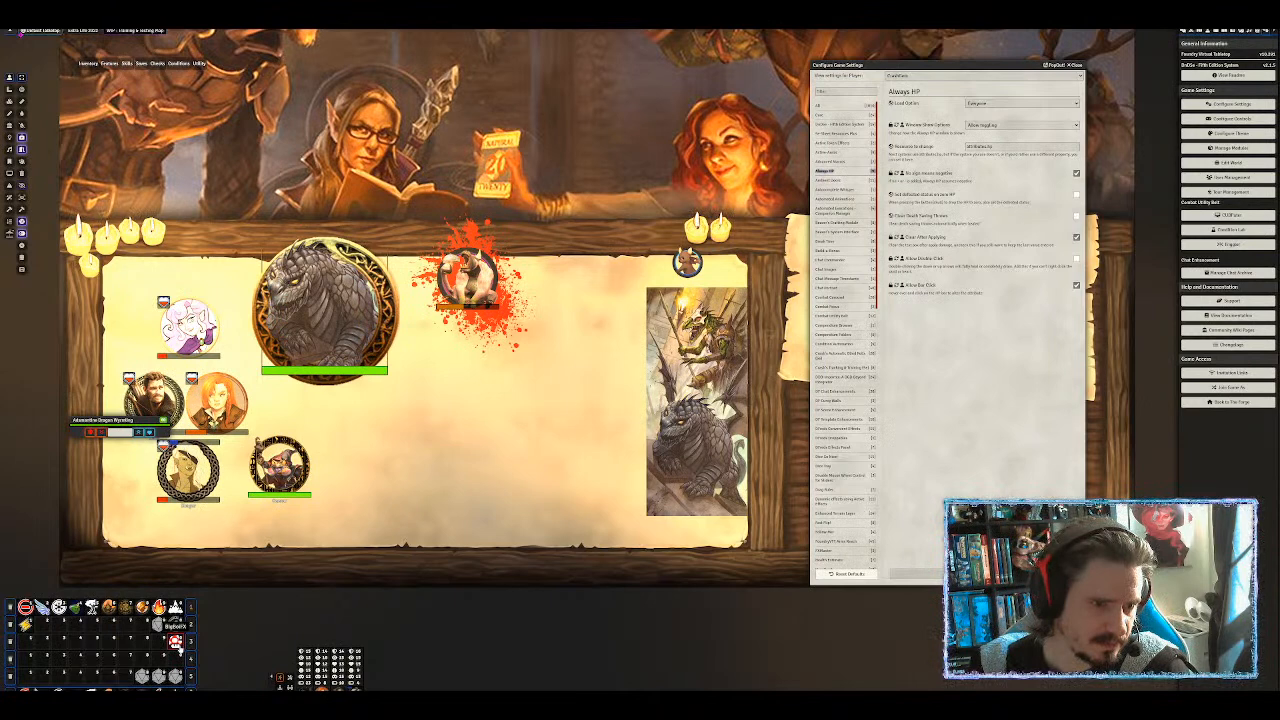
pyautogui.click(175, 641)
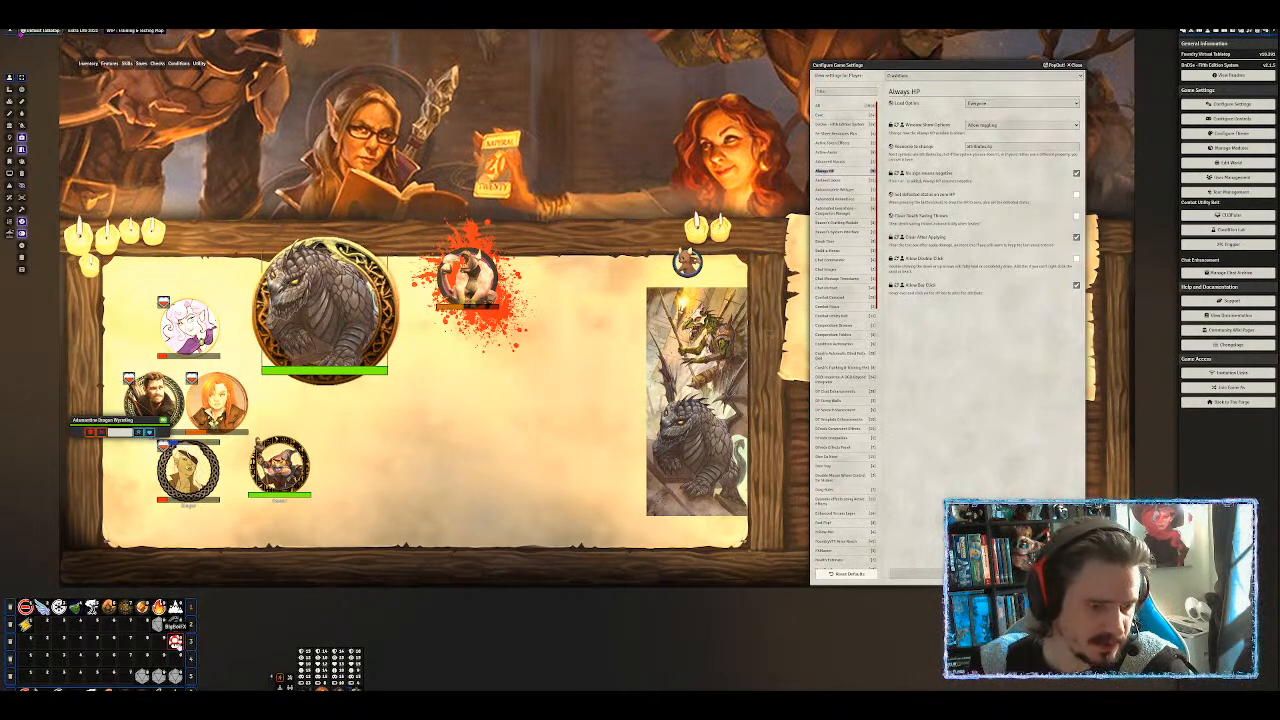
pyautogui.click(176, 643)
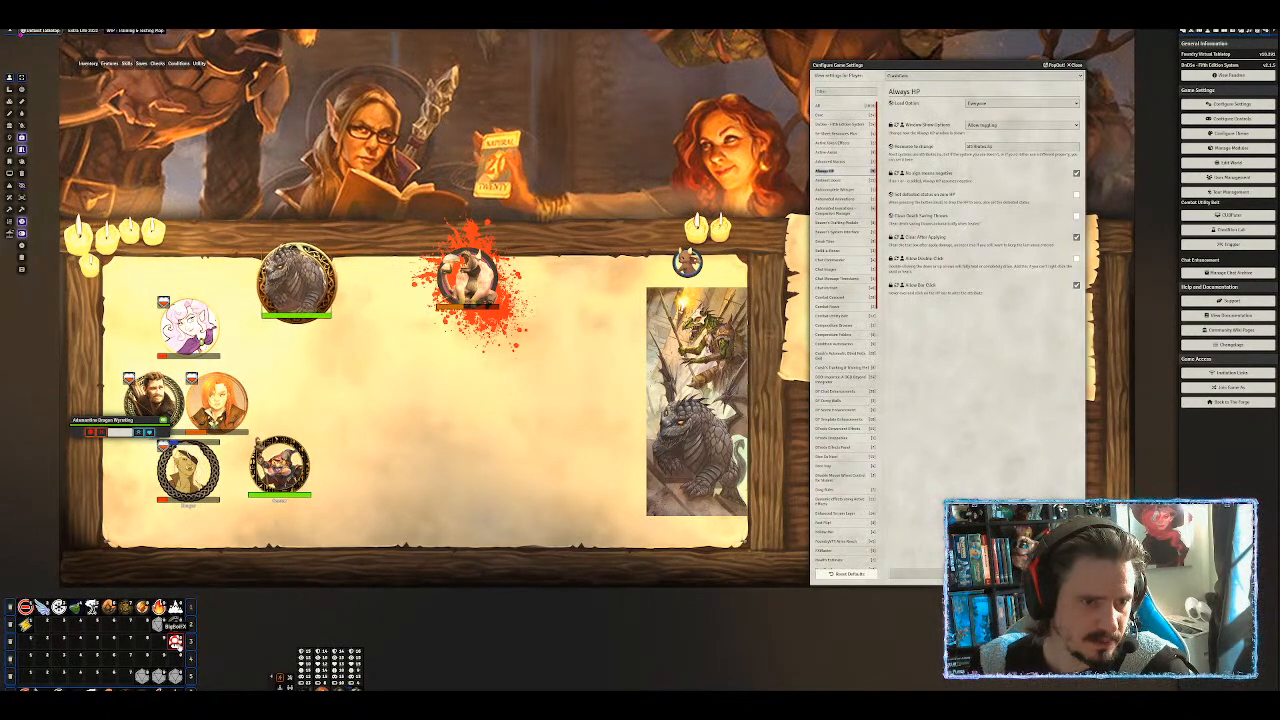
pyautogui.click(176, 643)
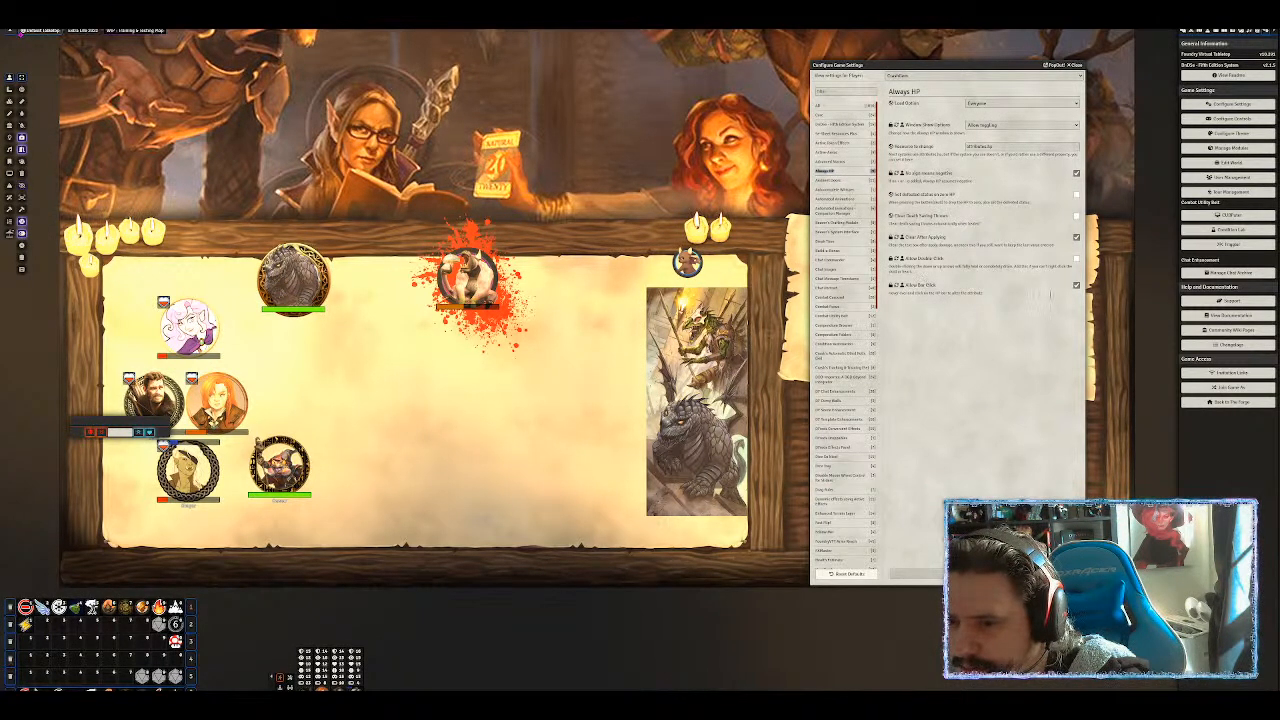
# Nudge up the Ambient Doors Locked Door Single and Unlock Door volumes, then view Automated Animations settings.
pyautogui.click(832, 181)
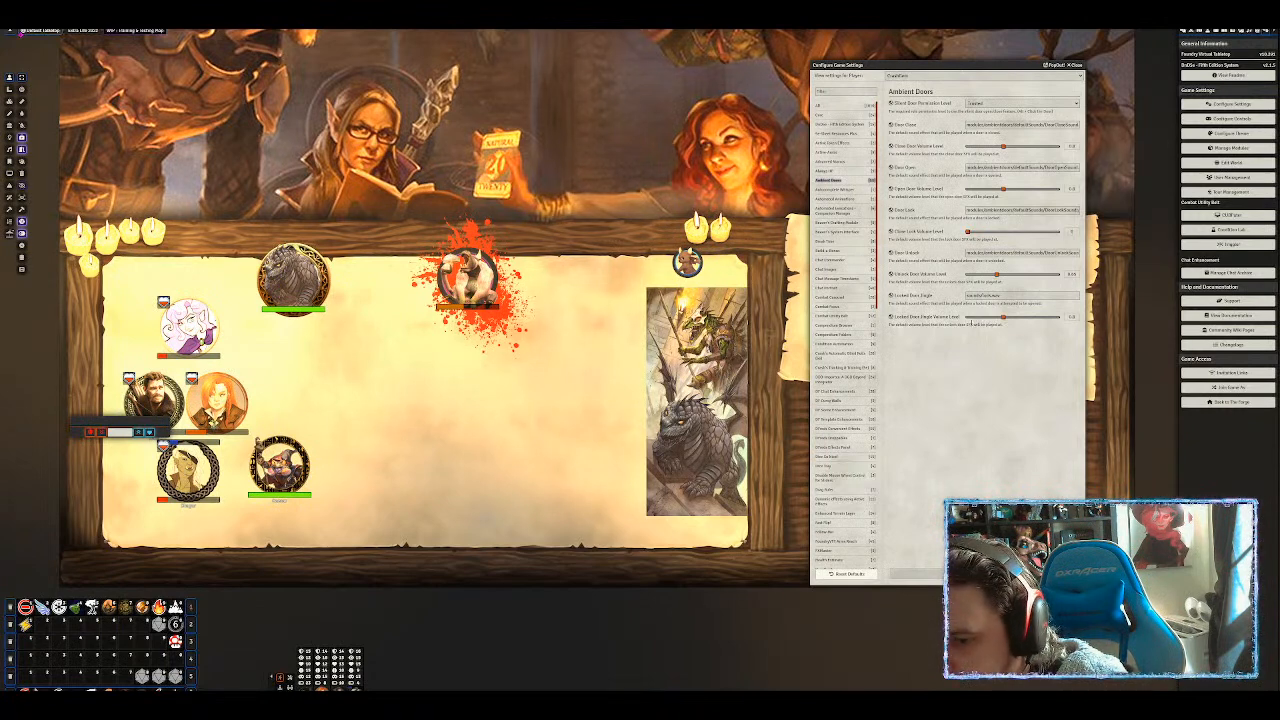
pyautogui.moveTo(1004, 318); pyautogui.dragTo(1012, 321)
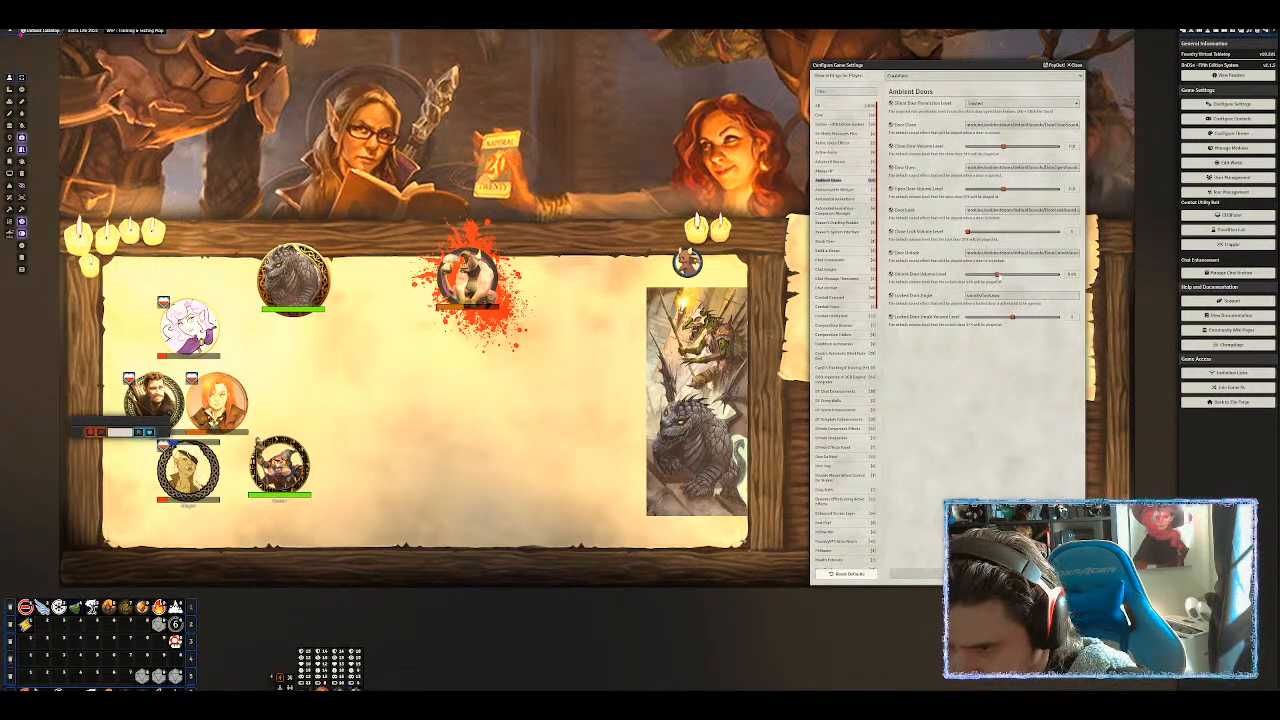
pyautogui.moveTo(1000, 280); pyautogui.dragTo(1016, 282)
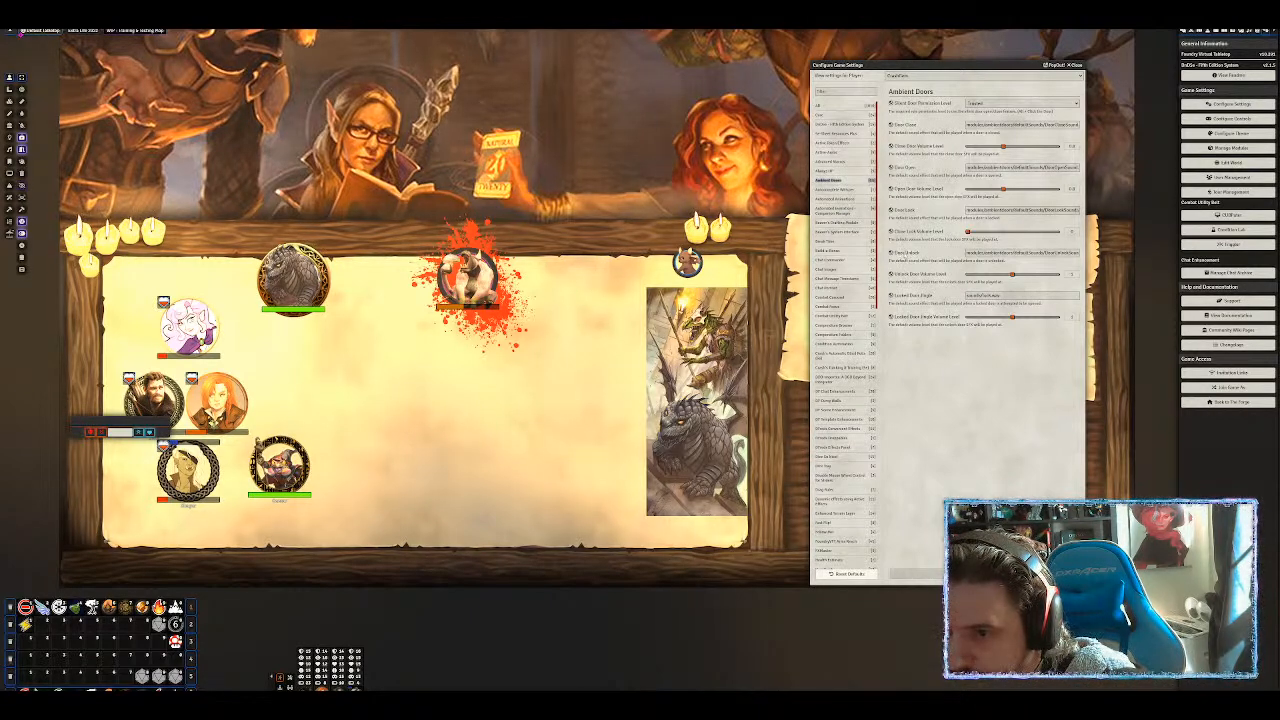
pyautogui.click(837, 189)
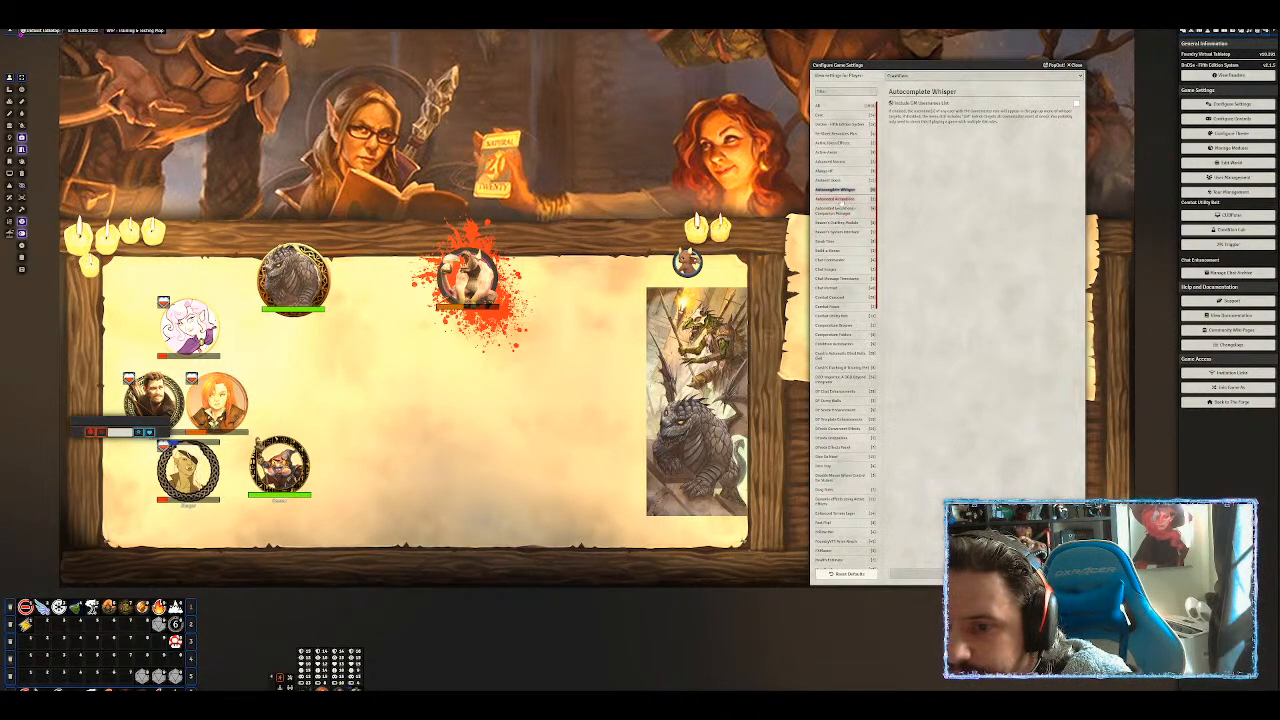
pyautogui.click(835, 199)
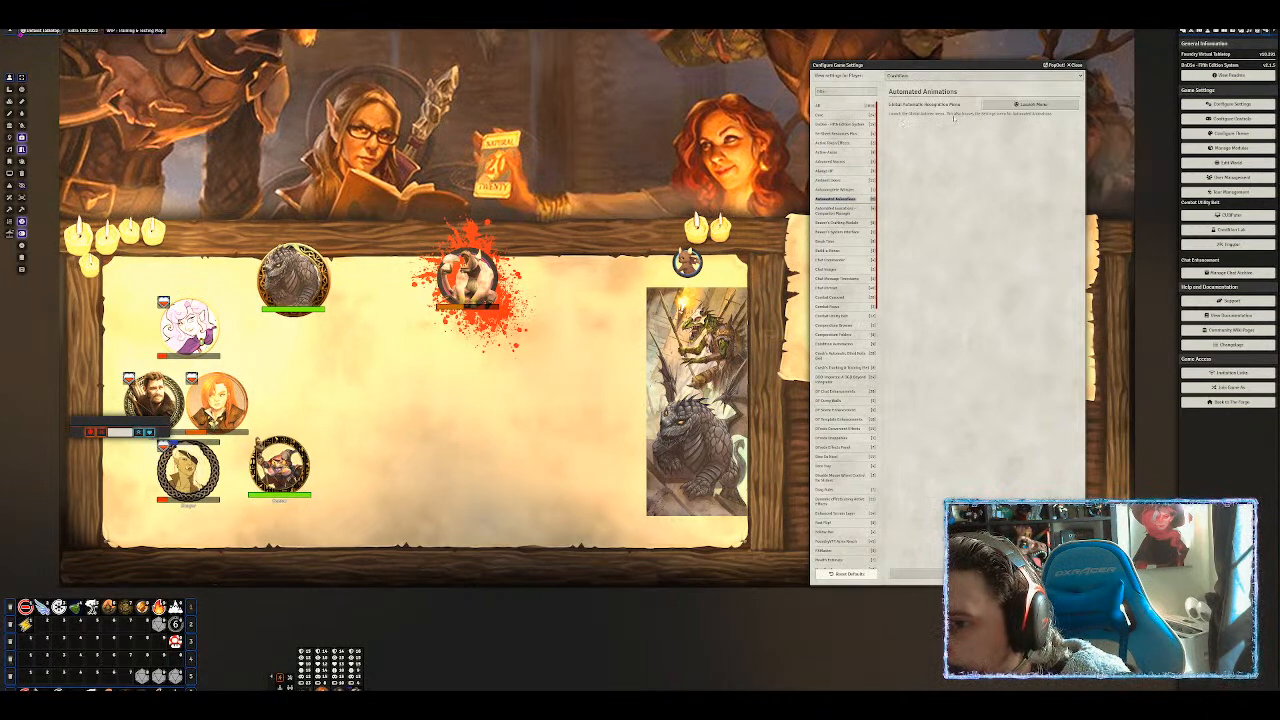
# Launch the Automatic Recognition Menu, move it aside, and browse its ranged and on-turn entries.
pyautogui.click(1030, 104)
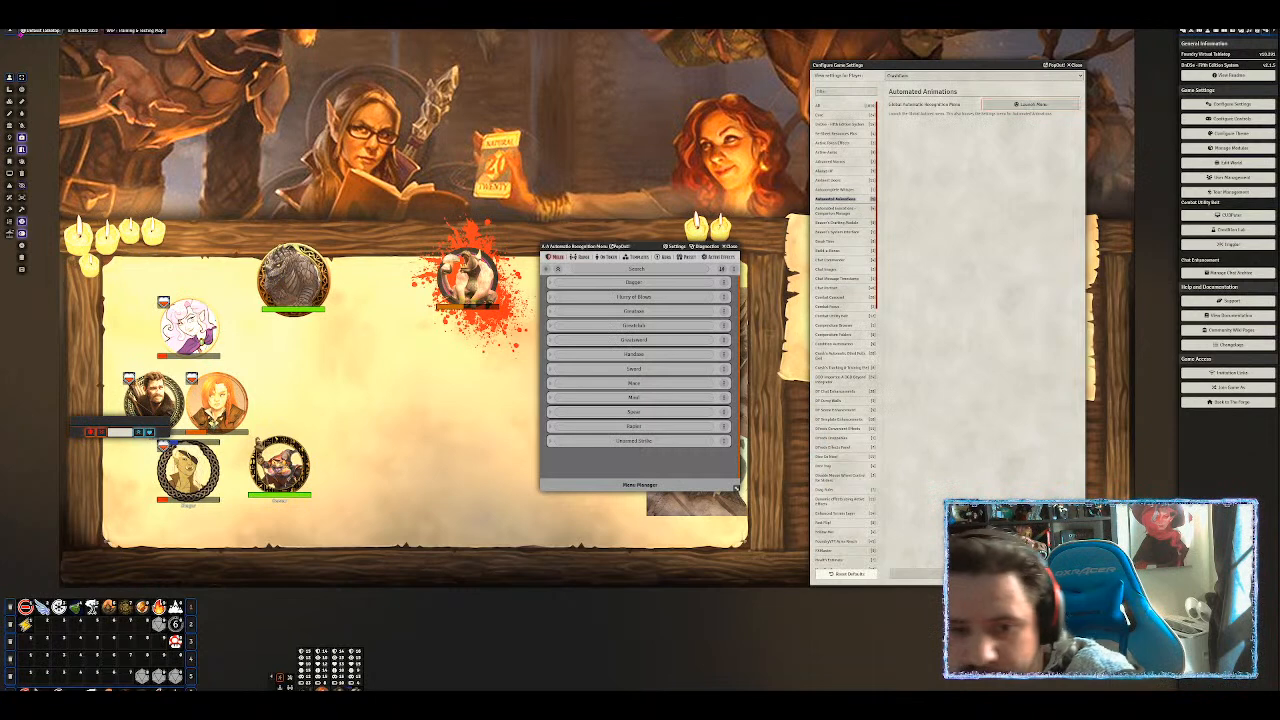
pyautogui.moveTo(628, 252); pyautogui.dragTo(648, 70)
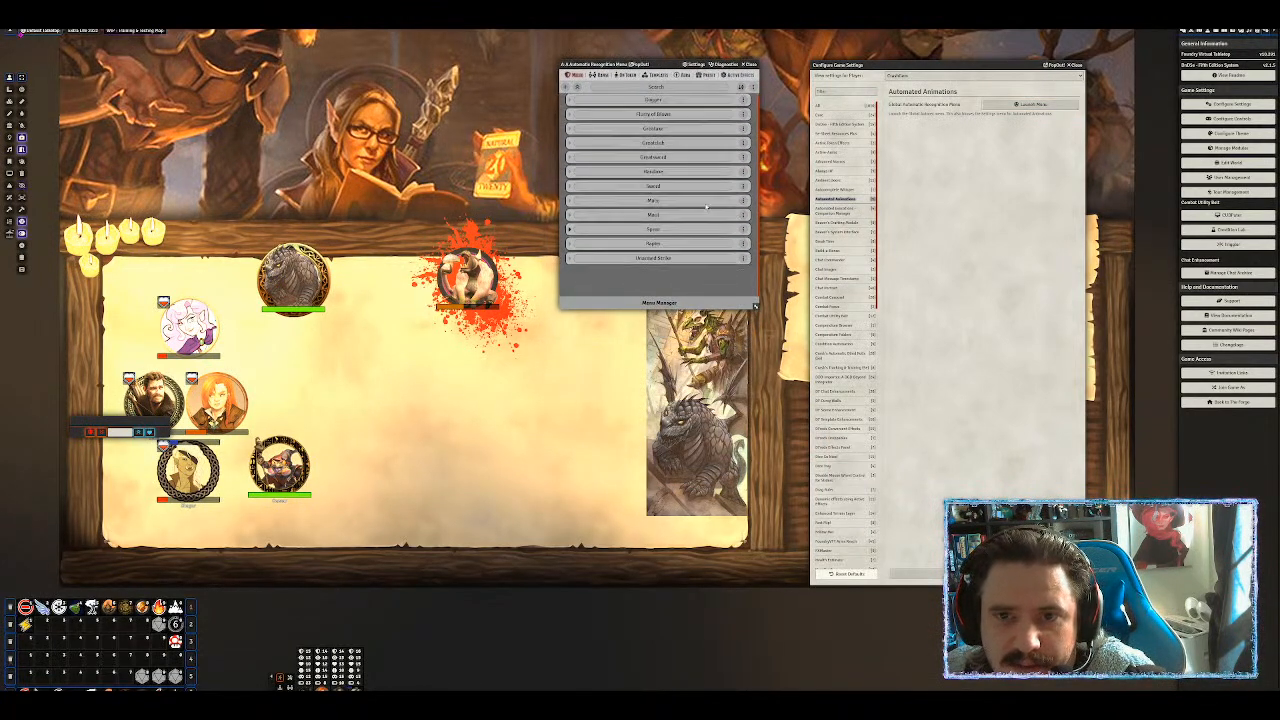
pyautogui.click(602, 76)
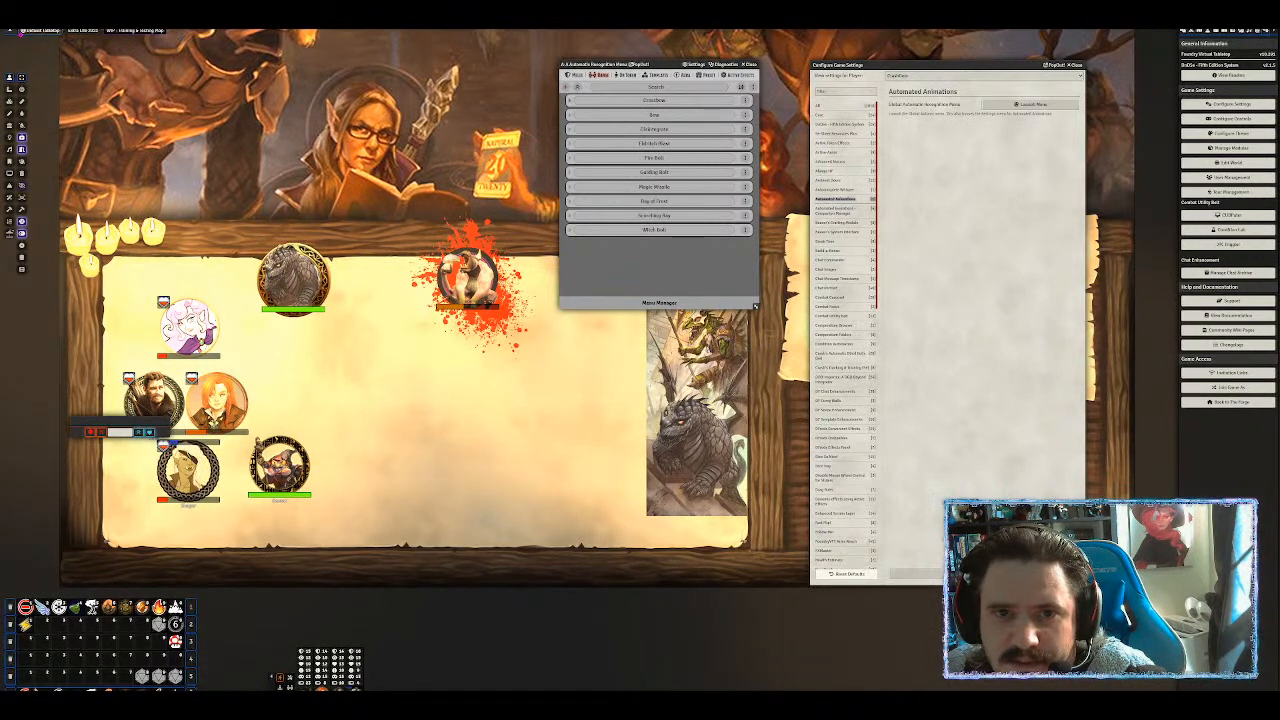
pyautogui.click(627, 75)
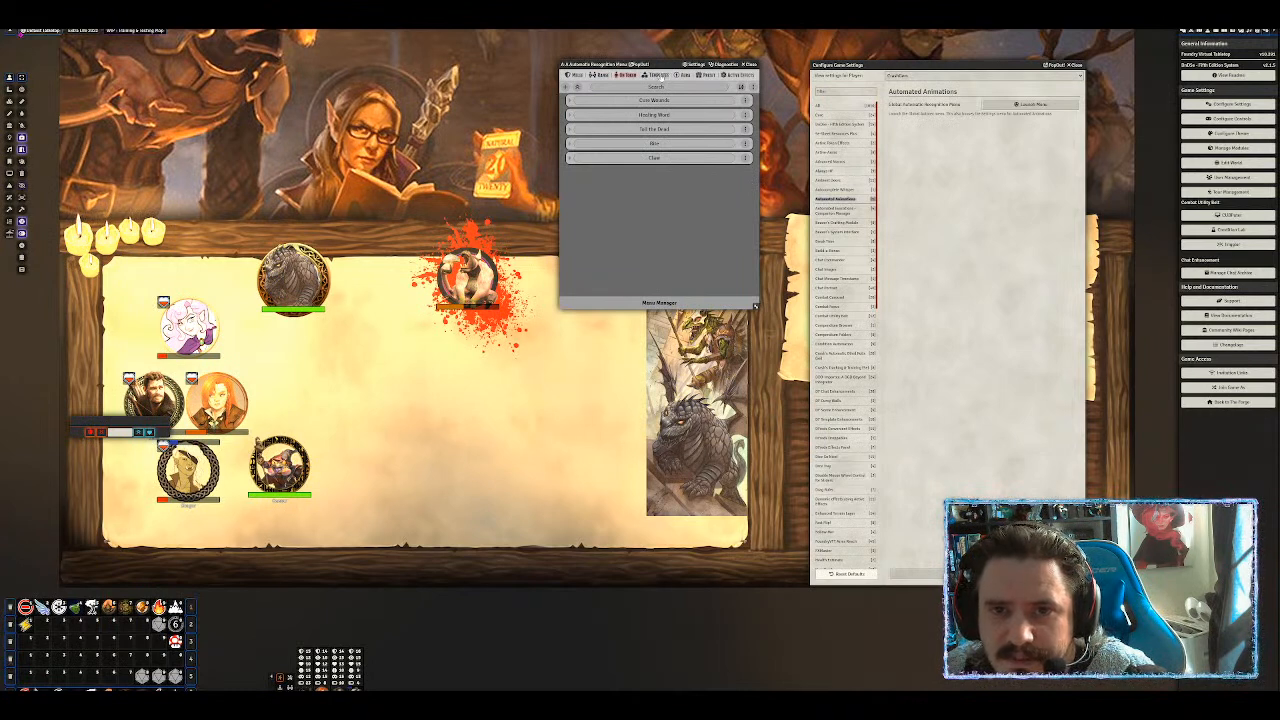
# Review the Templates entries including Call Lightning's options, then the Aura, Preset and Active Effects lists.
pyautogui.click(655, 75)
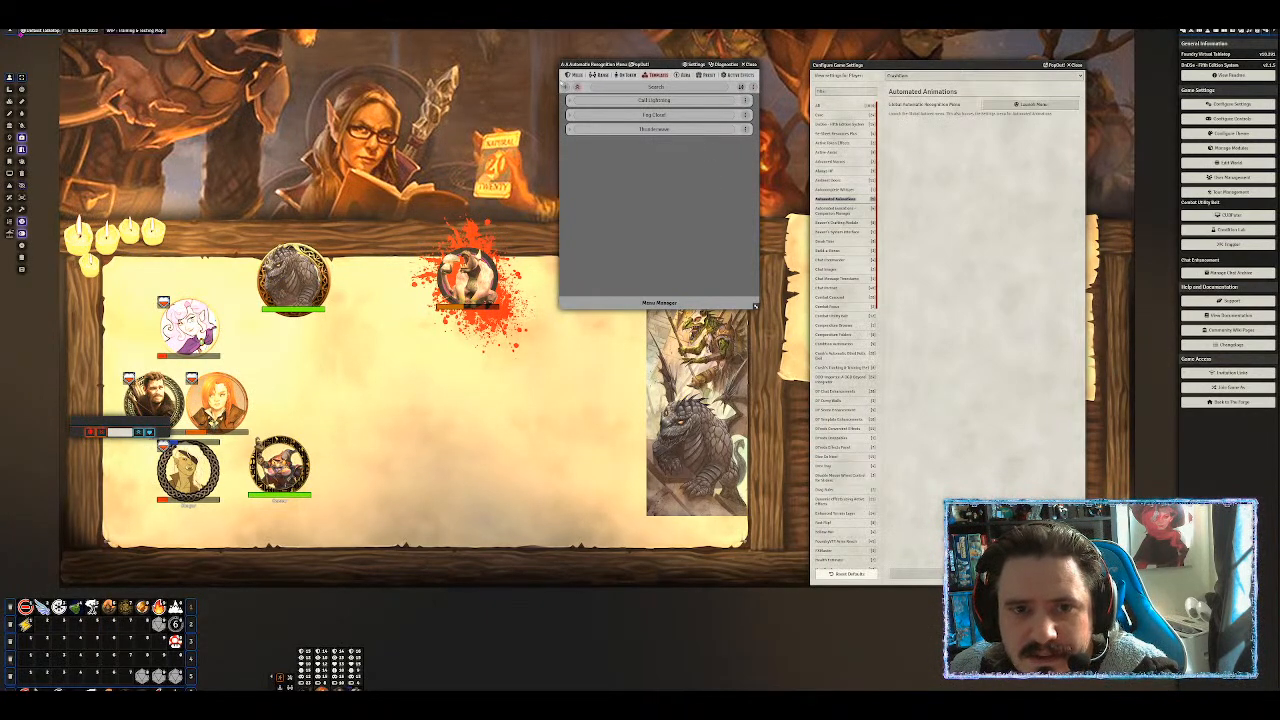
pyautogui.click(746, 101)
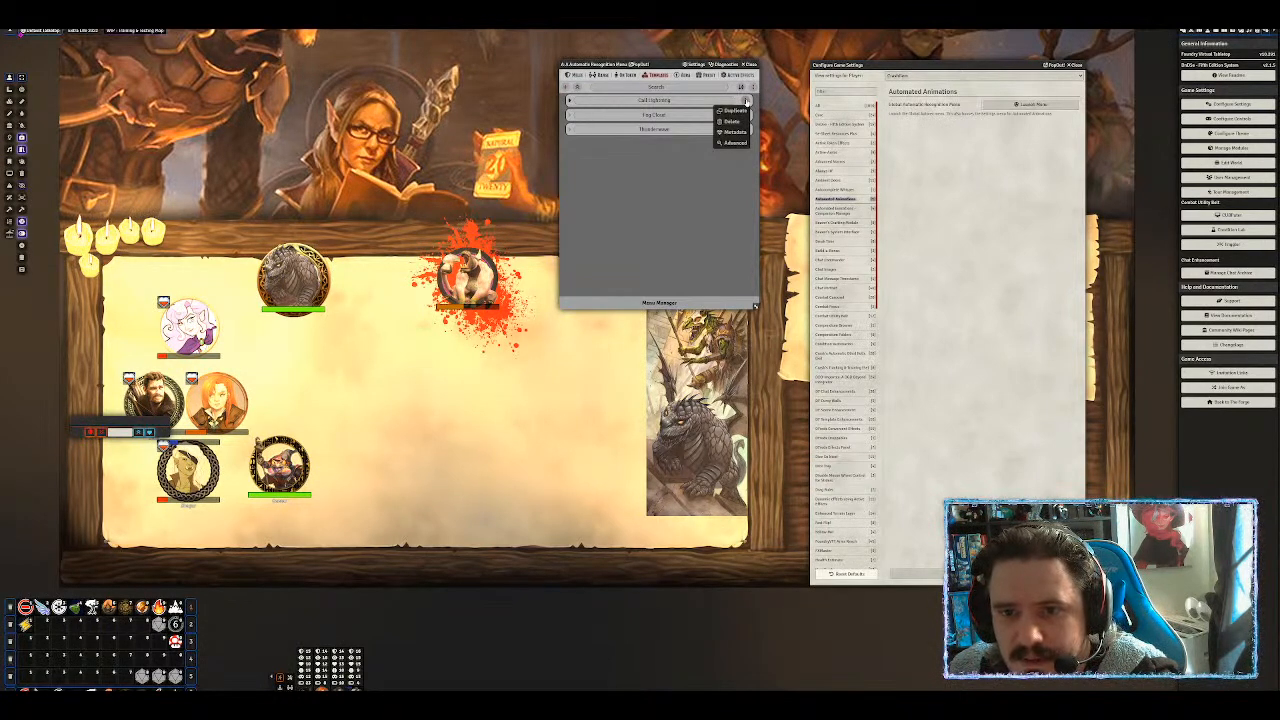
pyautogui.click(676, 177)
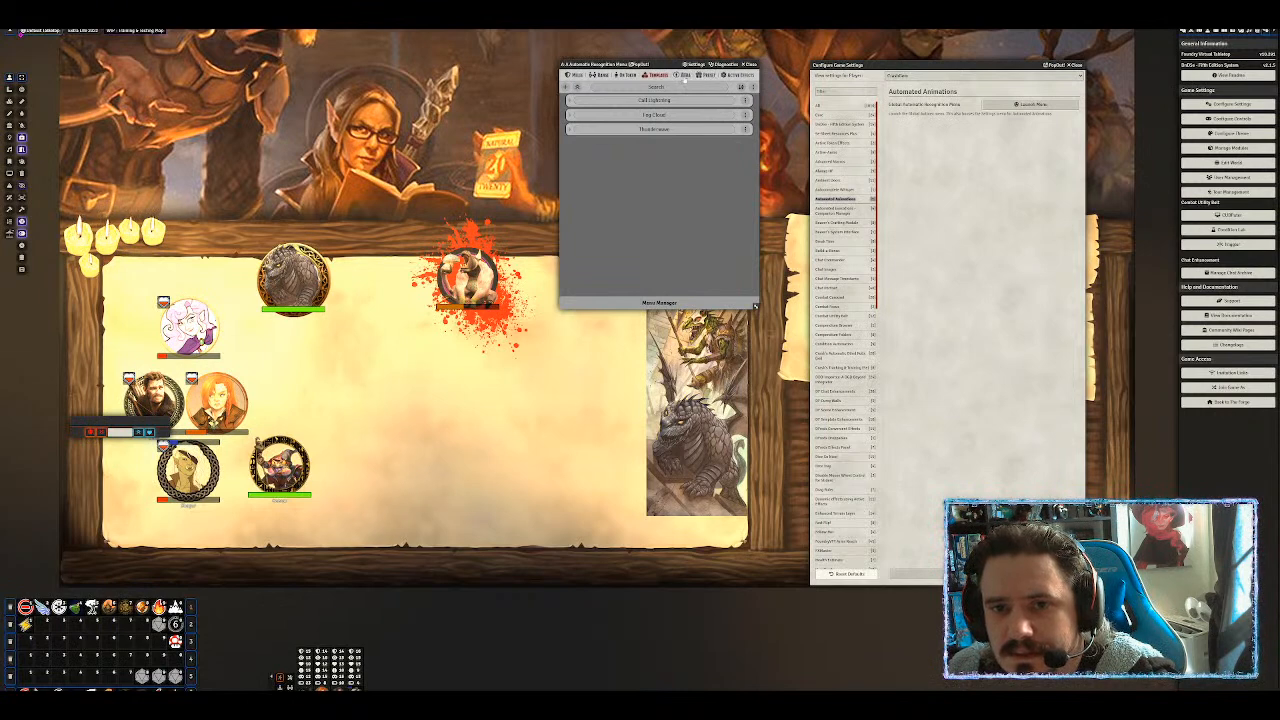
pyautogui.click(684, 76)
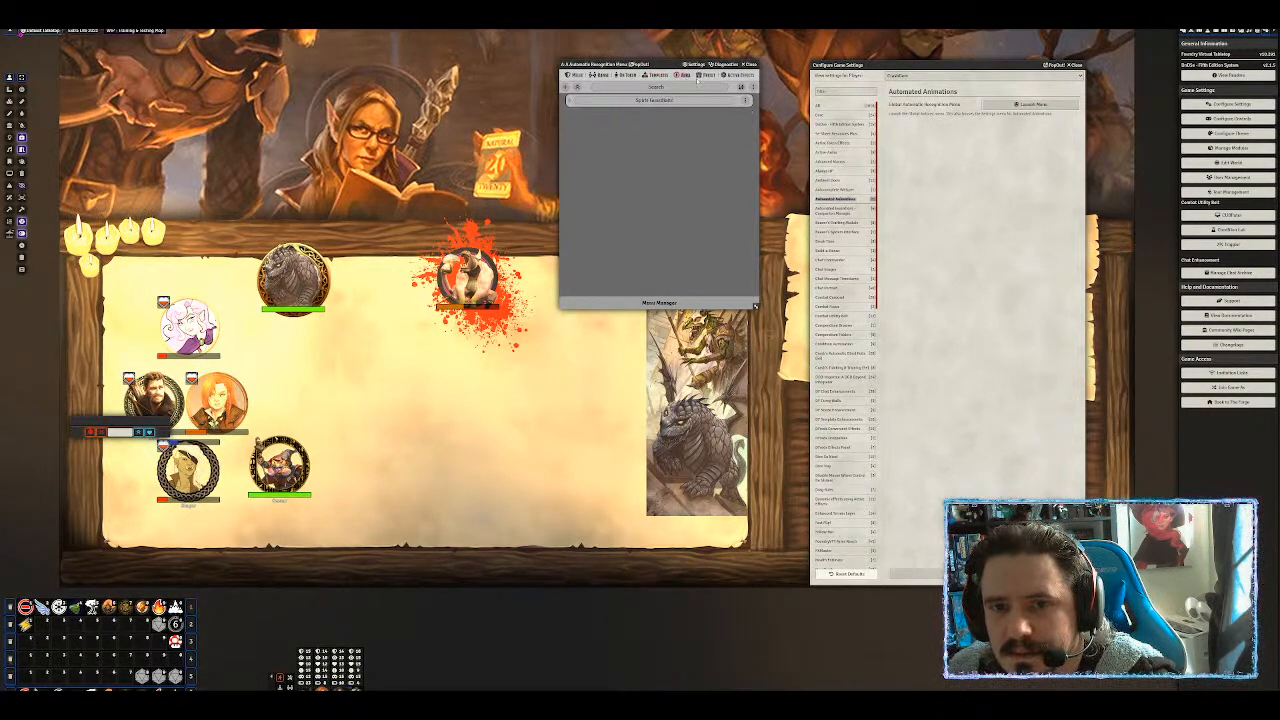
pyautogui.click(709, 76)
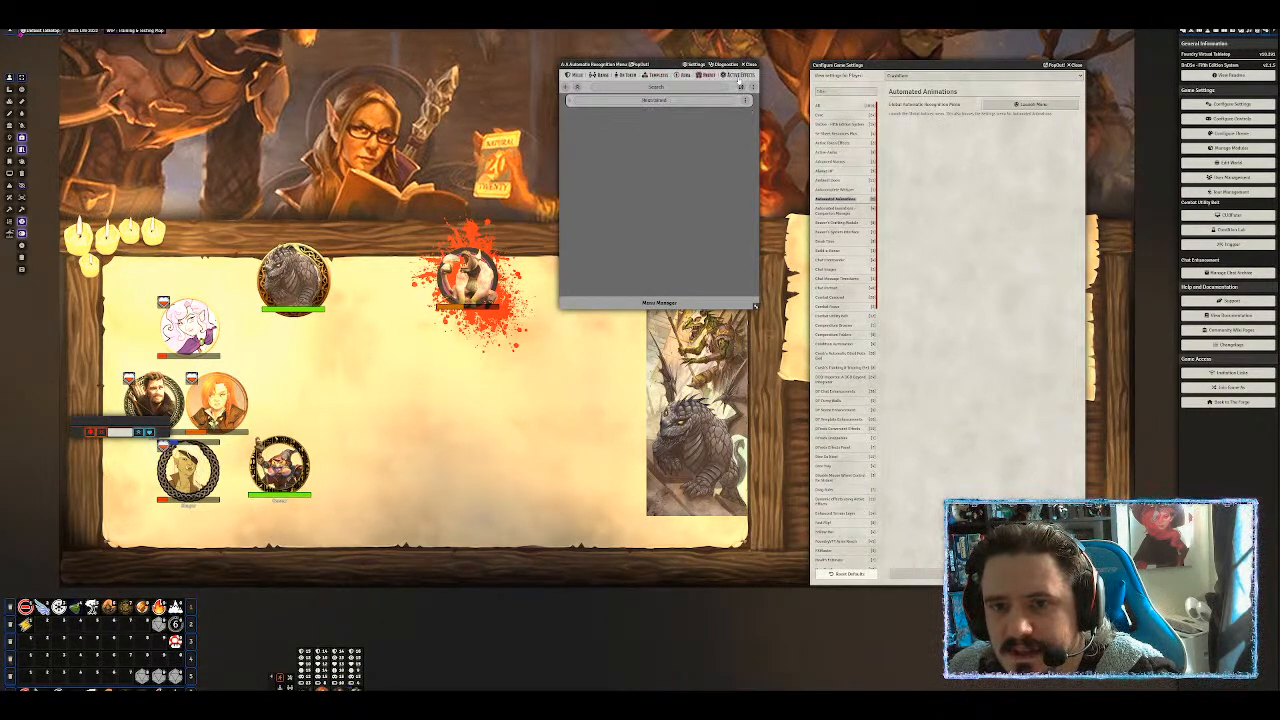
pyautogui.click(739, 76)
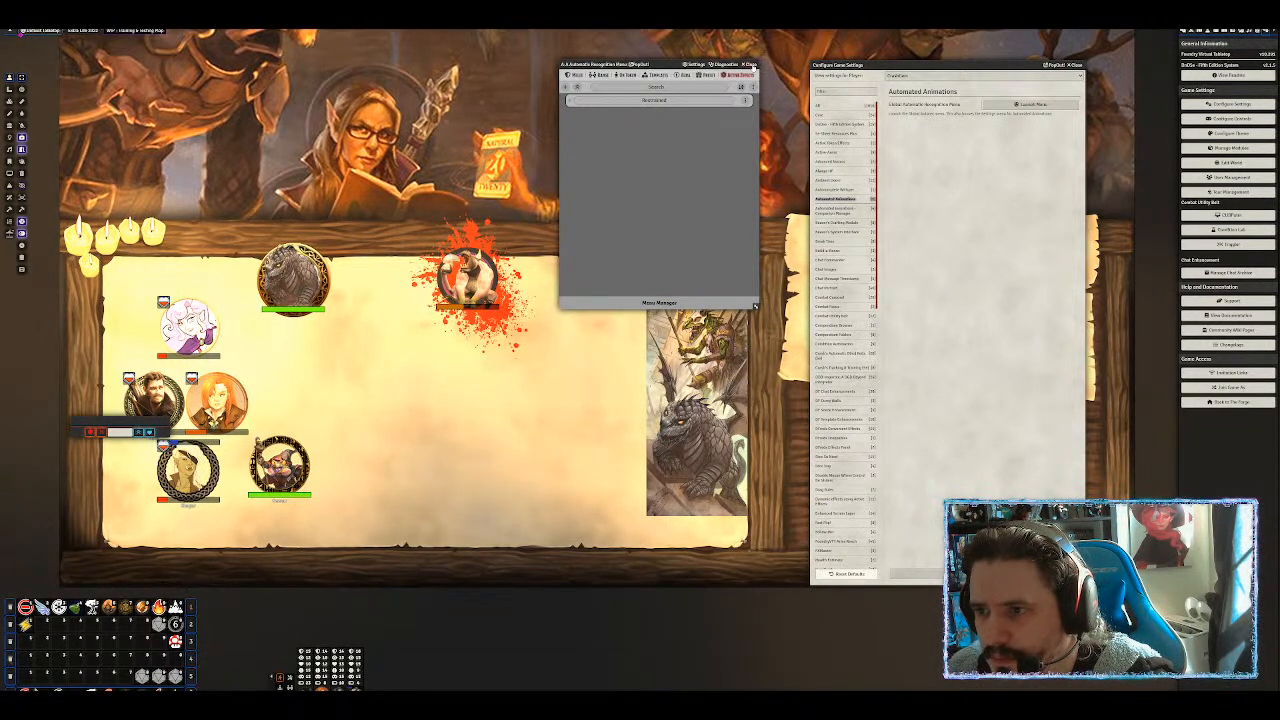
# Close the recognition menu and show the Automated Evocations - Companion Manager settings.
pyautogui.click(751, 65)
pyautogui.click(843, 211)
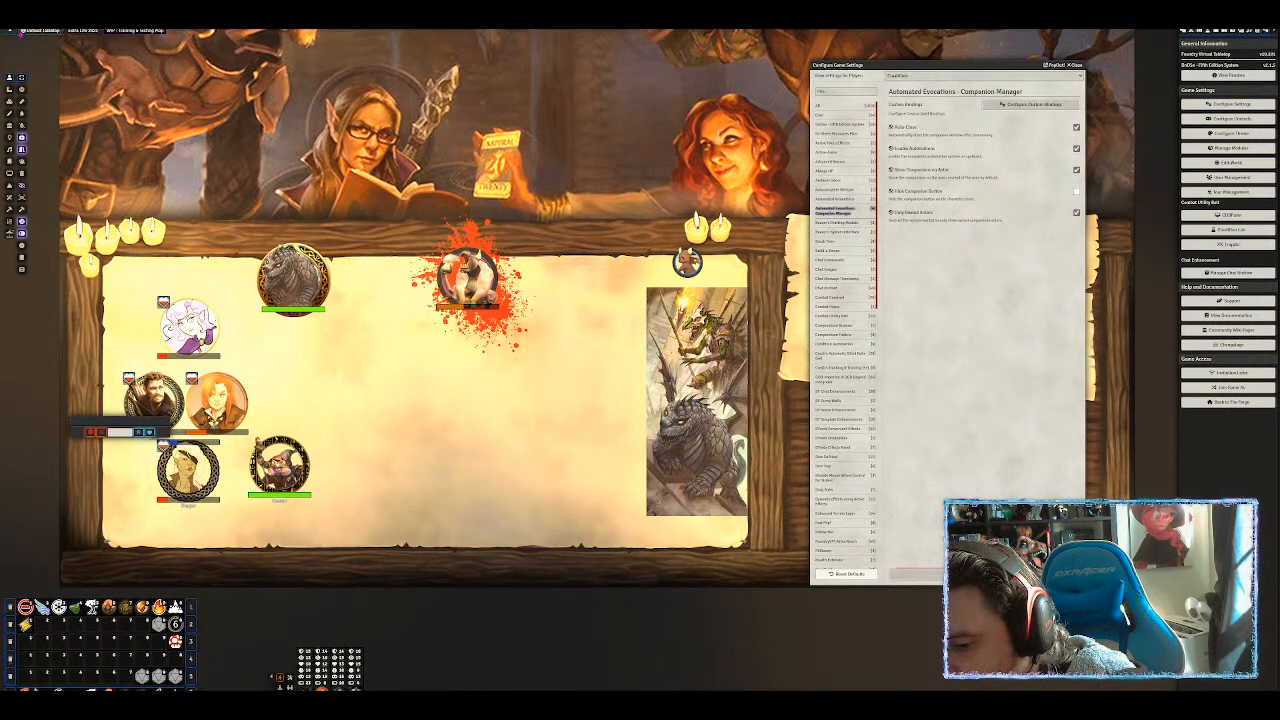
# Drag a creature from the Actors list onto the scene and open its sheet's Companion Manager.
pyautogui.press('Escape')
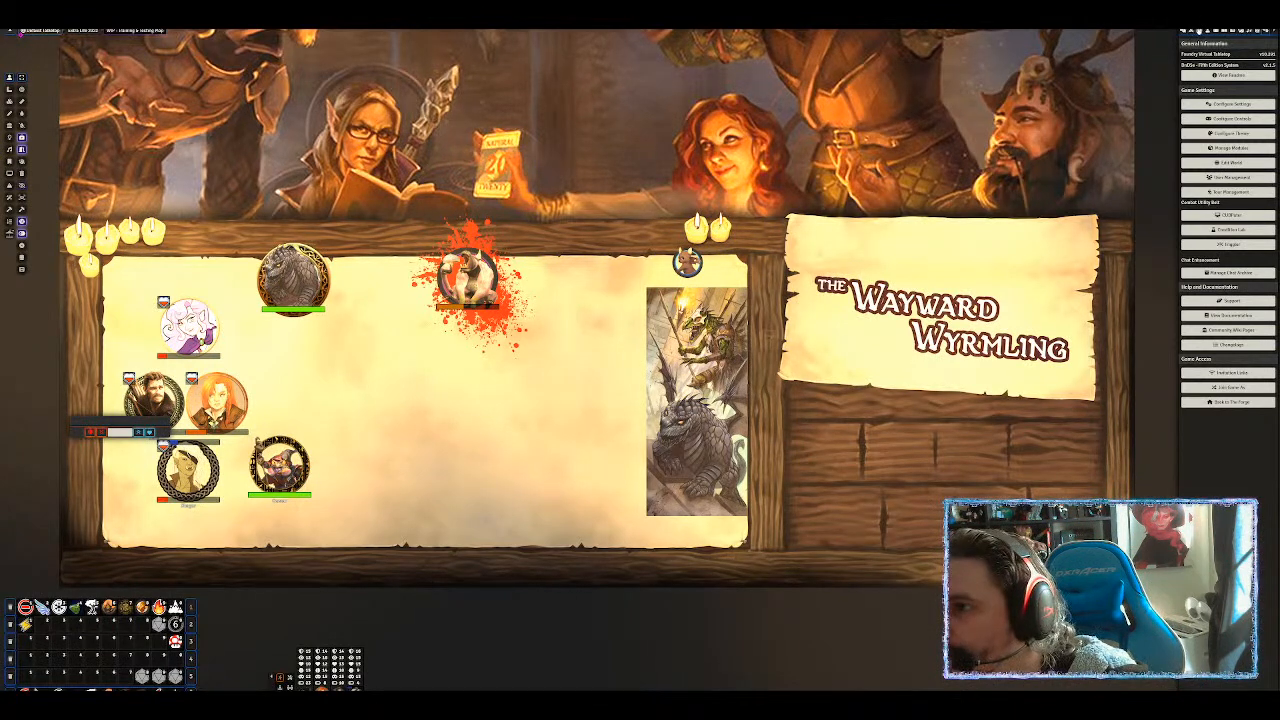
pyautogui.click(1207, 33)
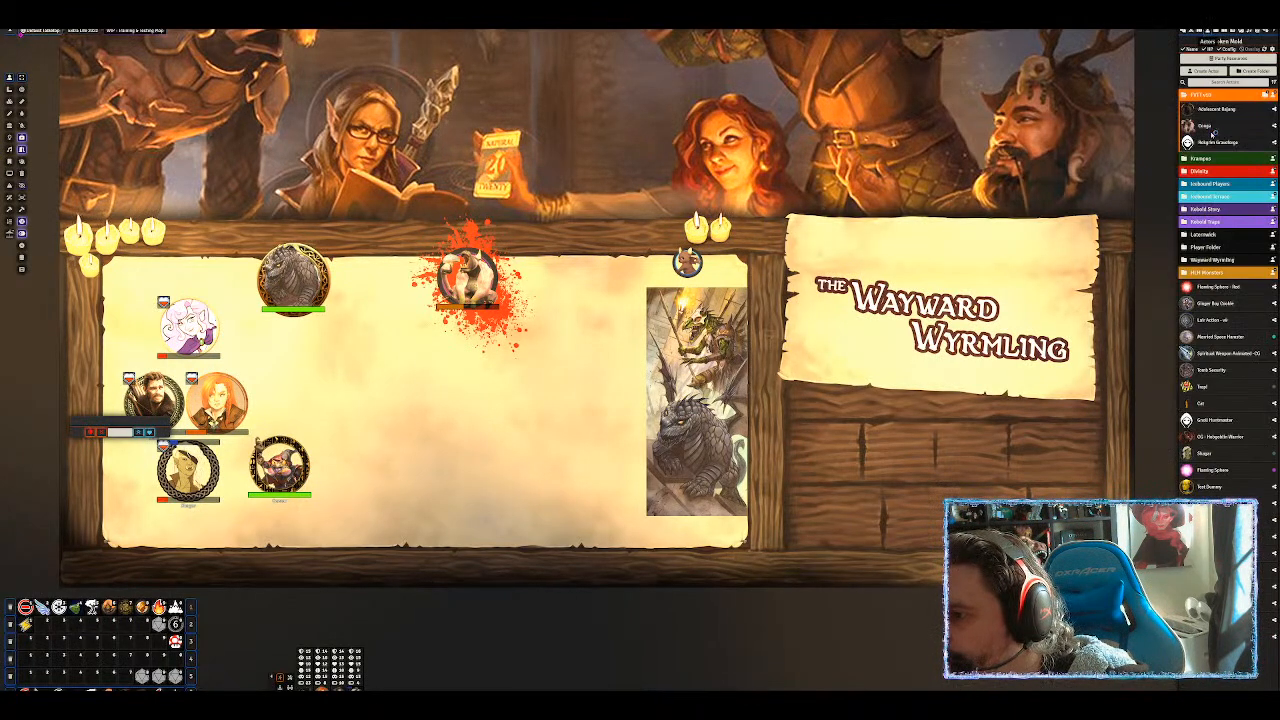
pyautogui.moveTo(1218, 112); pyautogui.dragTo(561, 373)
pyautogui.doubleClick(576, 360)
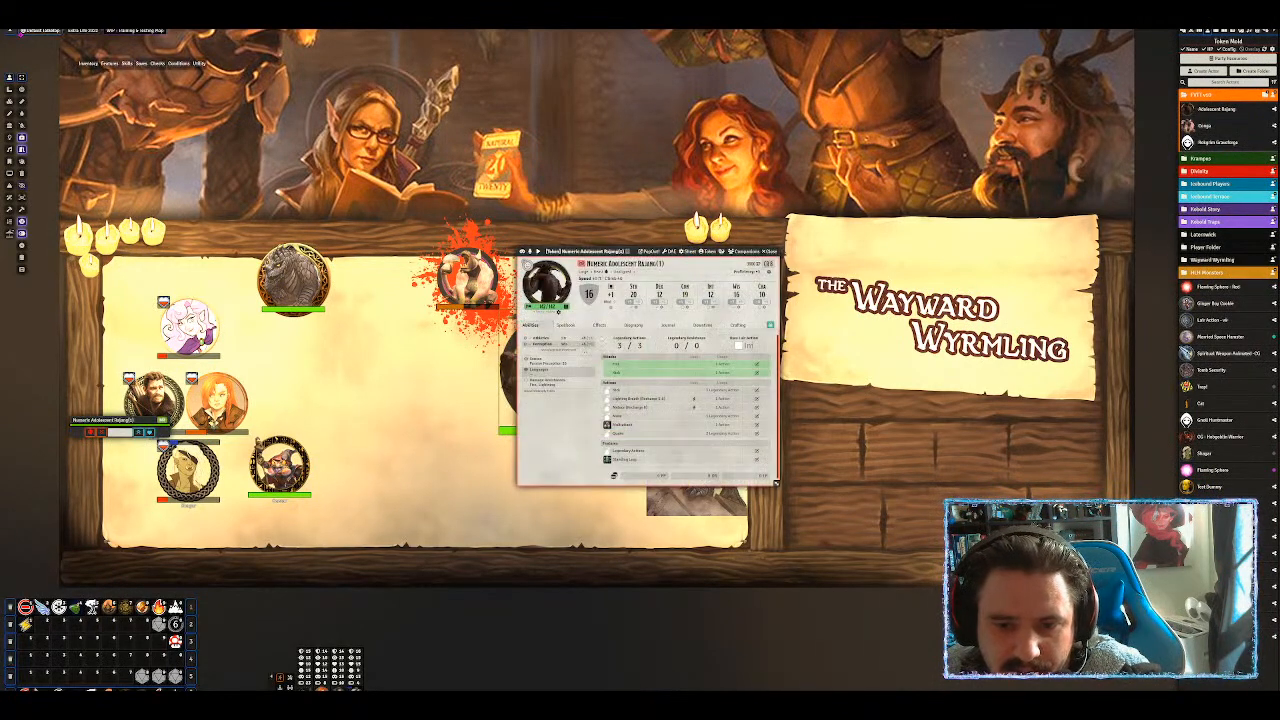
pyautogui.click(752, 251)
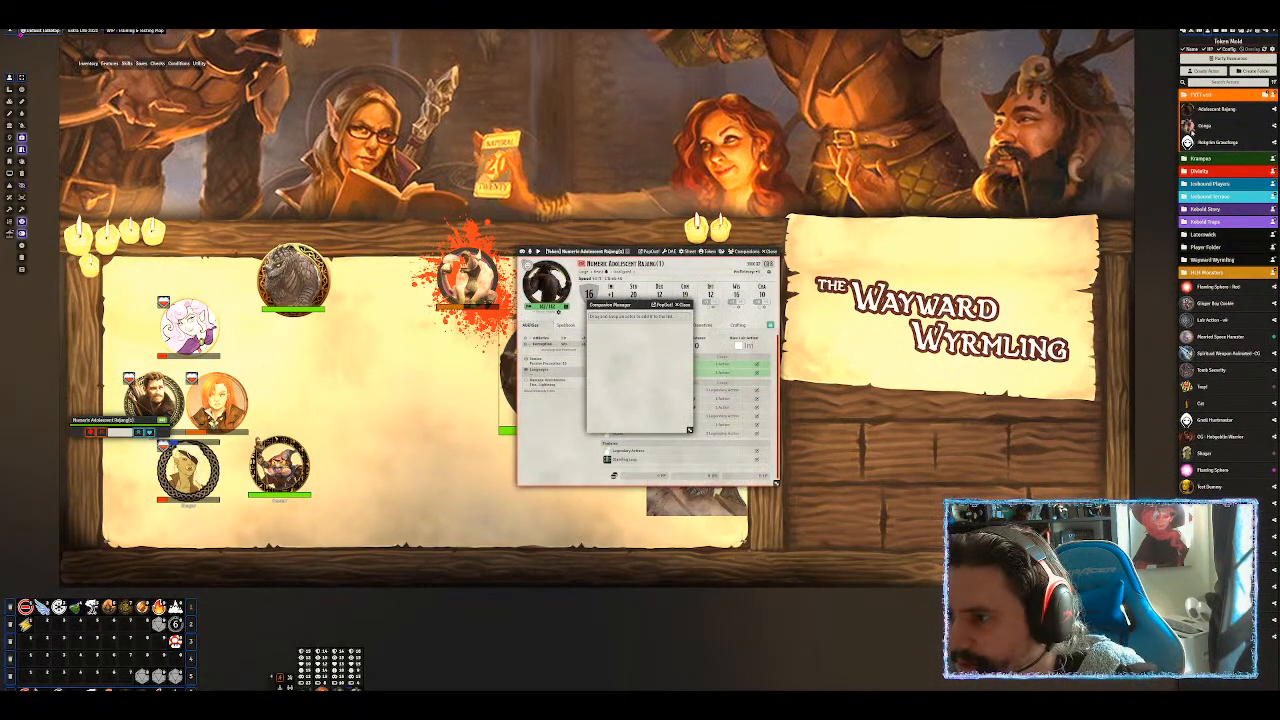
# Add Conga to the creature's companions with a chosen summon animation.
pyautogui.moveTo(1191, 131); pyautogui.dragTo(645, 363)
pyautogui.click(666, 334)
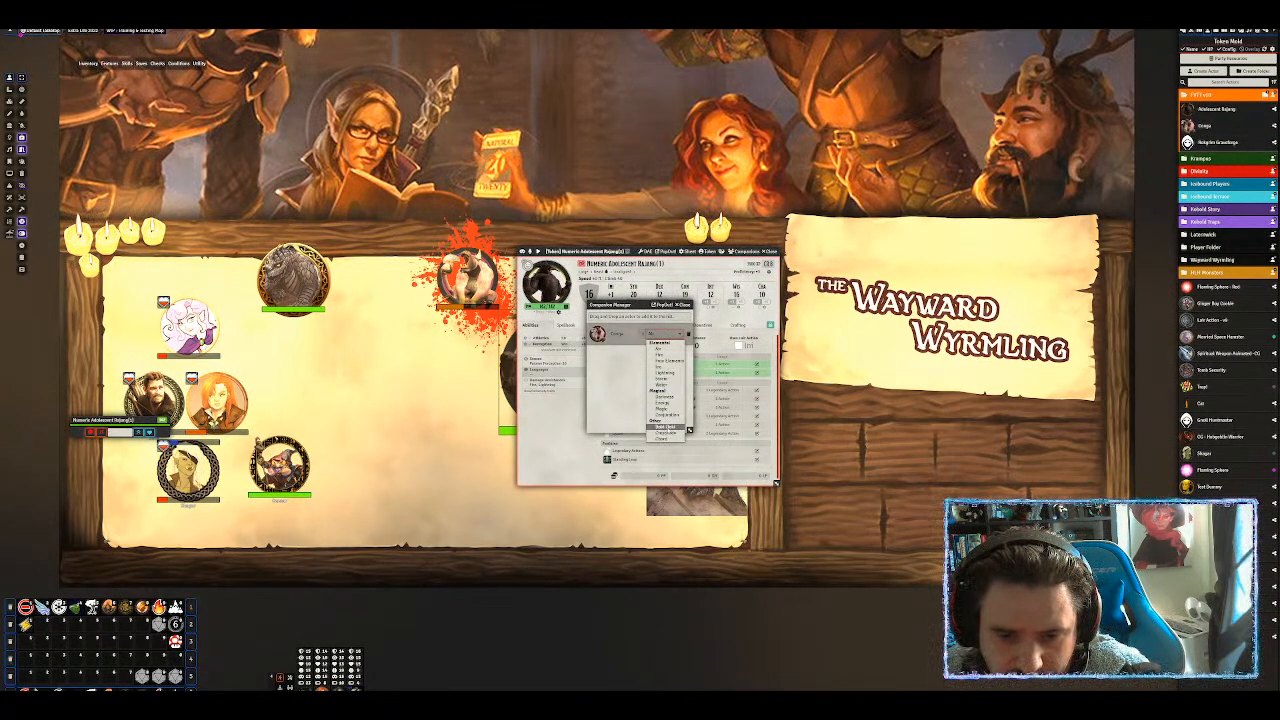
pyautogui.click(665, 427)
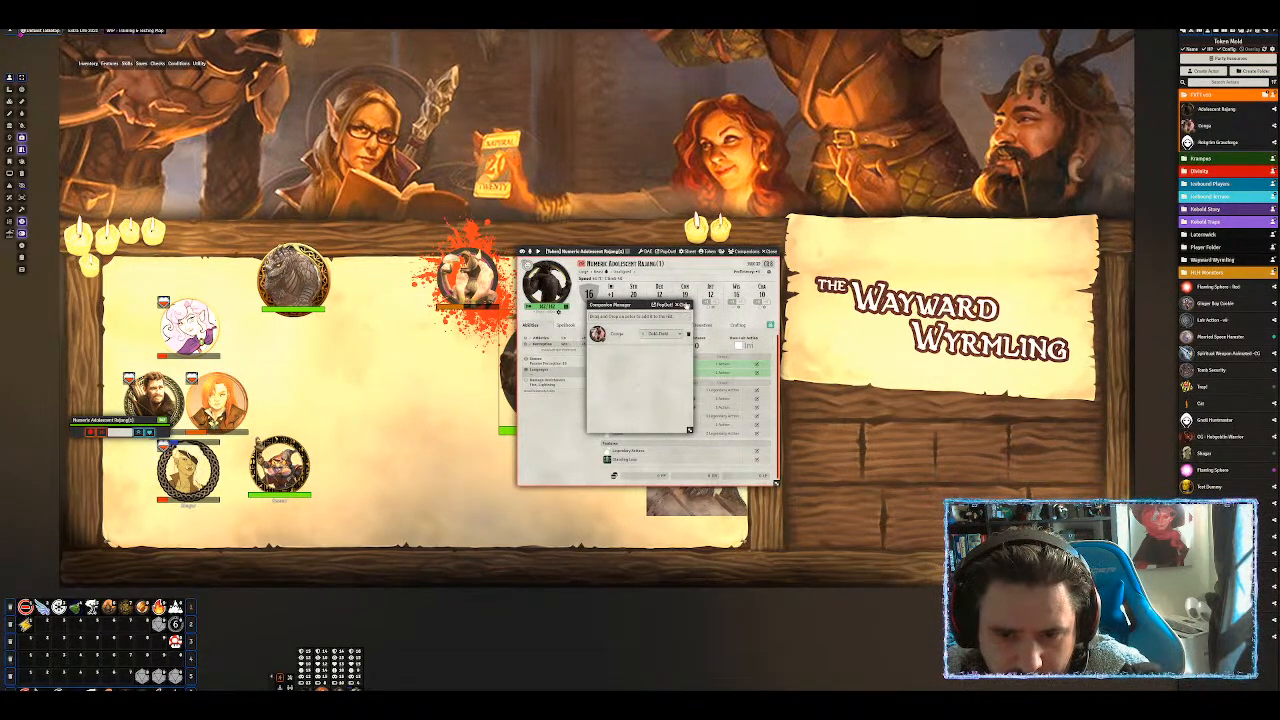
# Summon three Conga tokens onto the map from the Companion Manager.
pyautogui.click(686, 305)
pyautogui.click(742, 252)
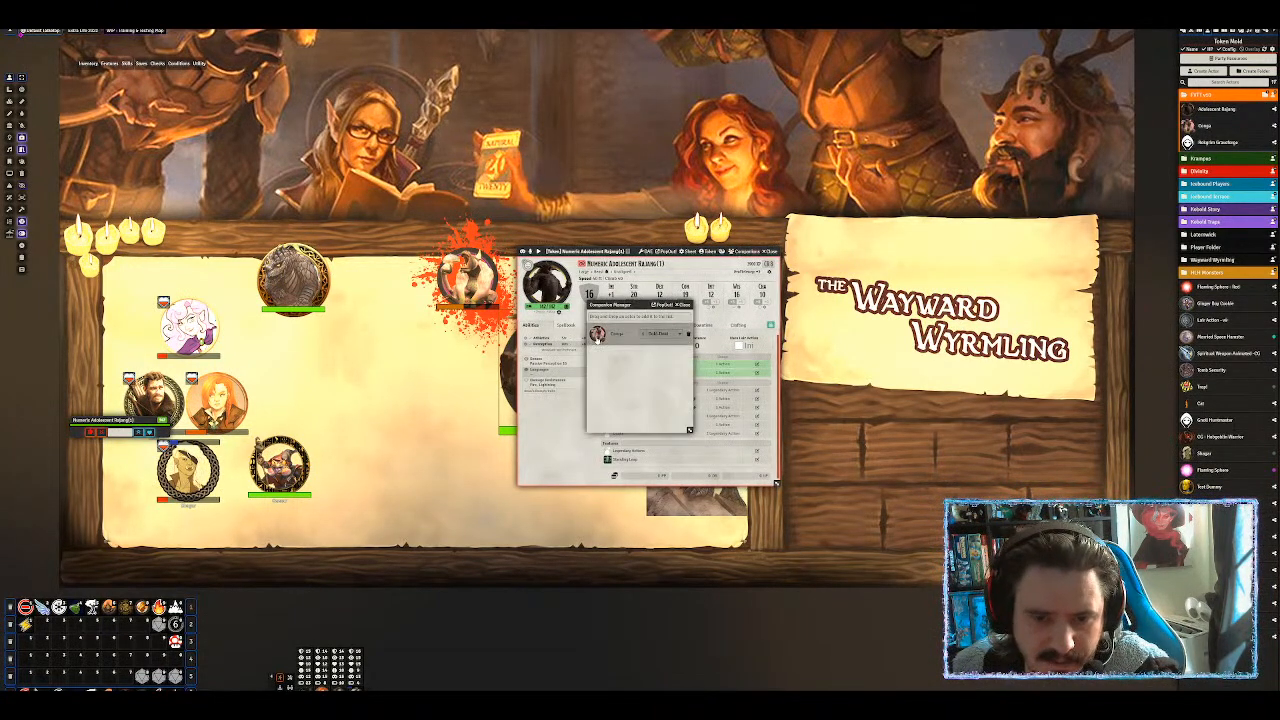
pyautogui.click(597, 334)
pyautogui.click(405, 372)
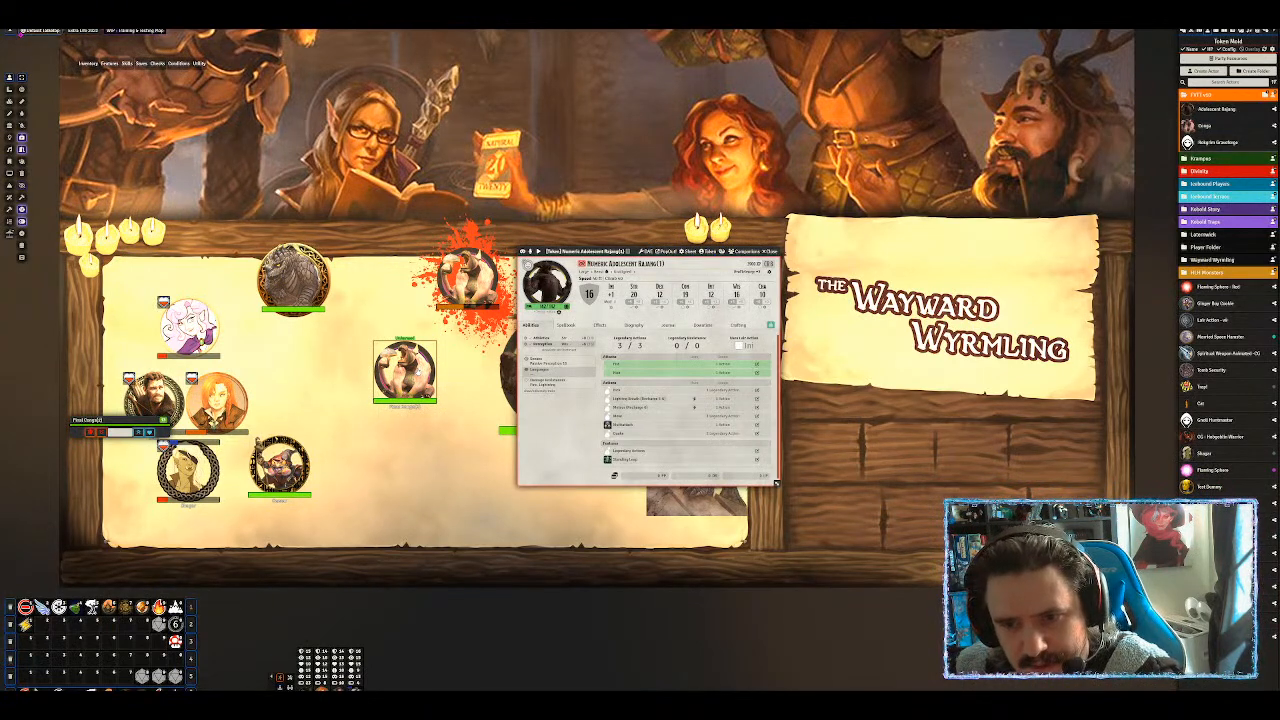
pyautogui.click(745, 252)
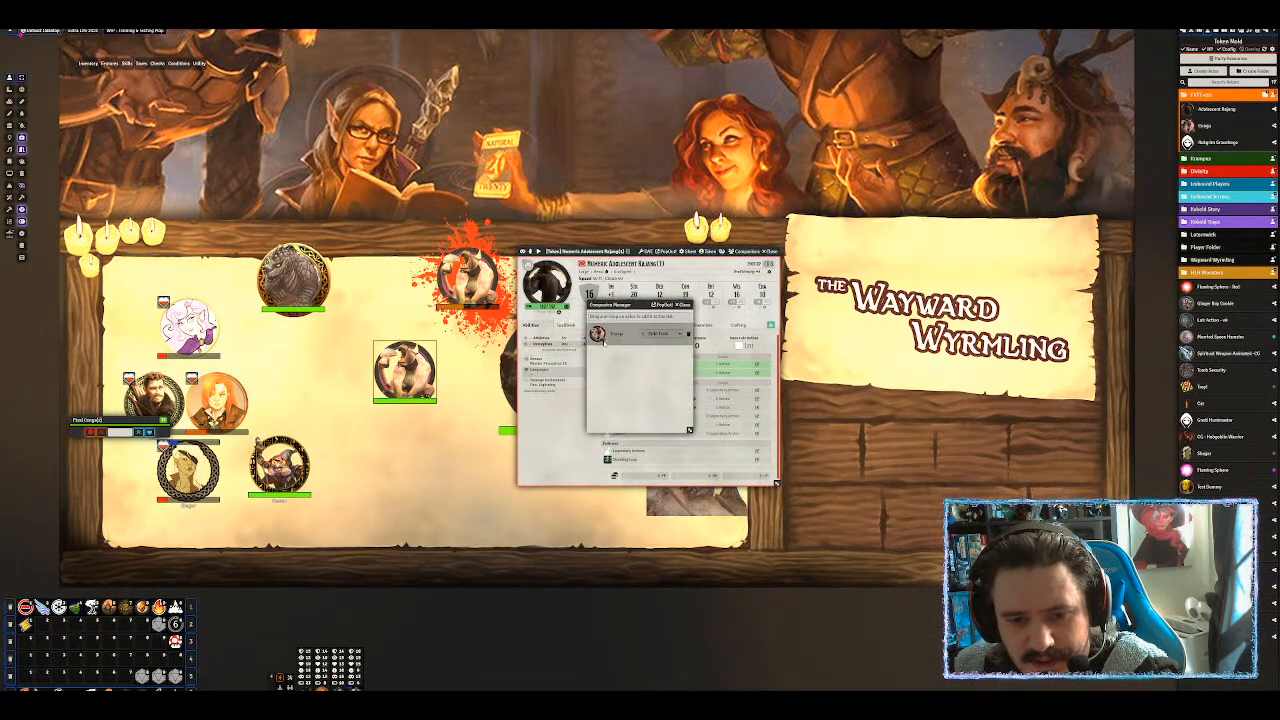
pyautogui.click(597, 335)
pyautogui.click(405, 437)
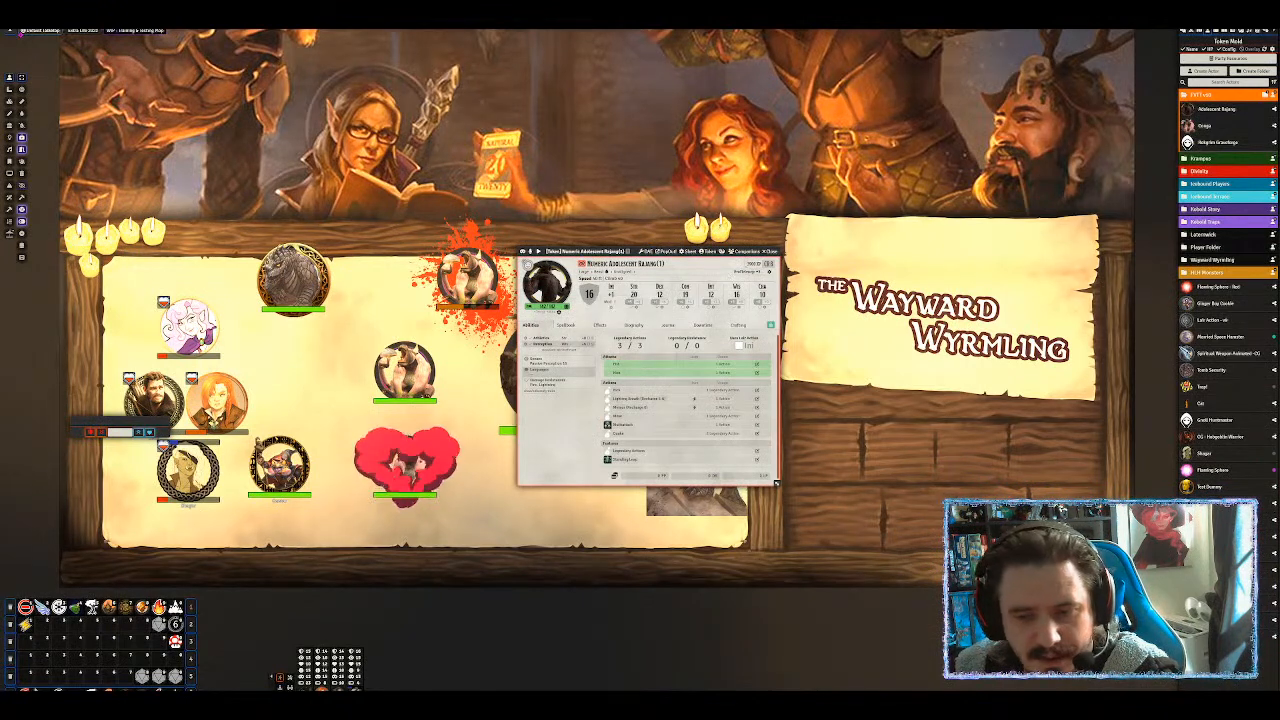
pyautogui.click(748, 252)
pyautogui.click(601, 335)
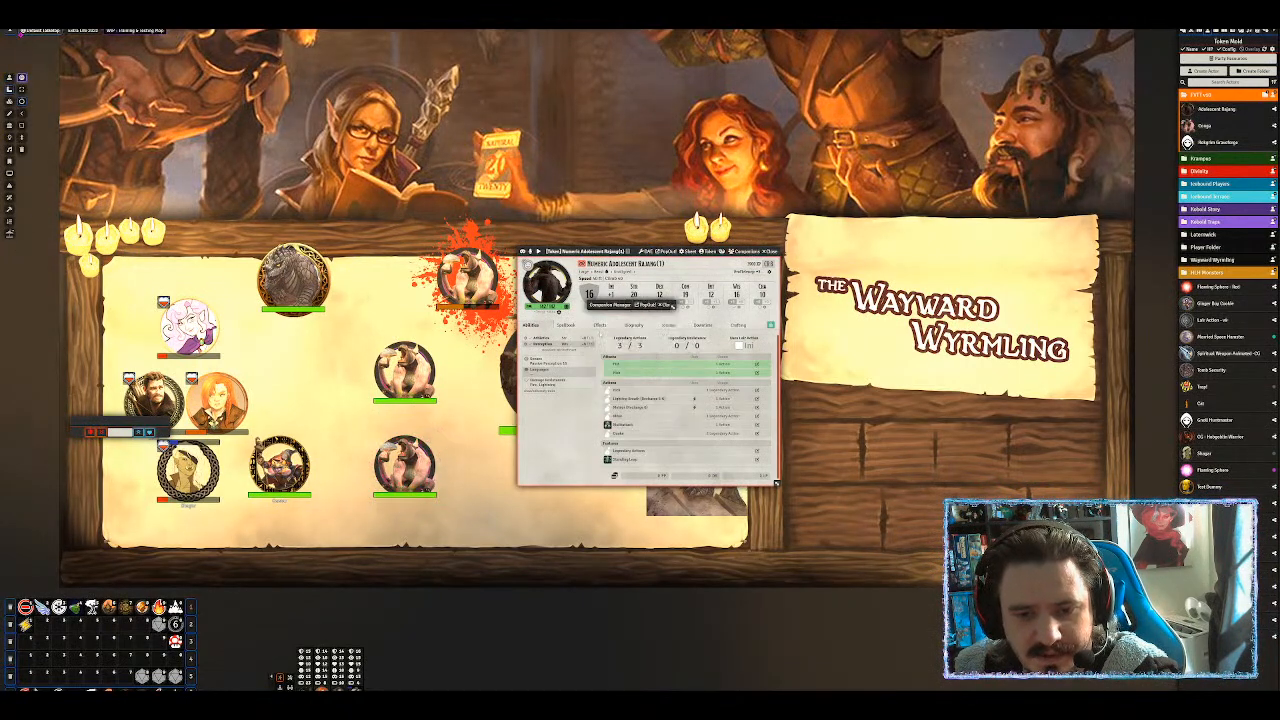
pyautogui.click(342, 370)
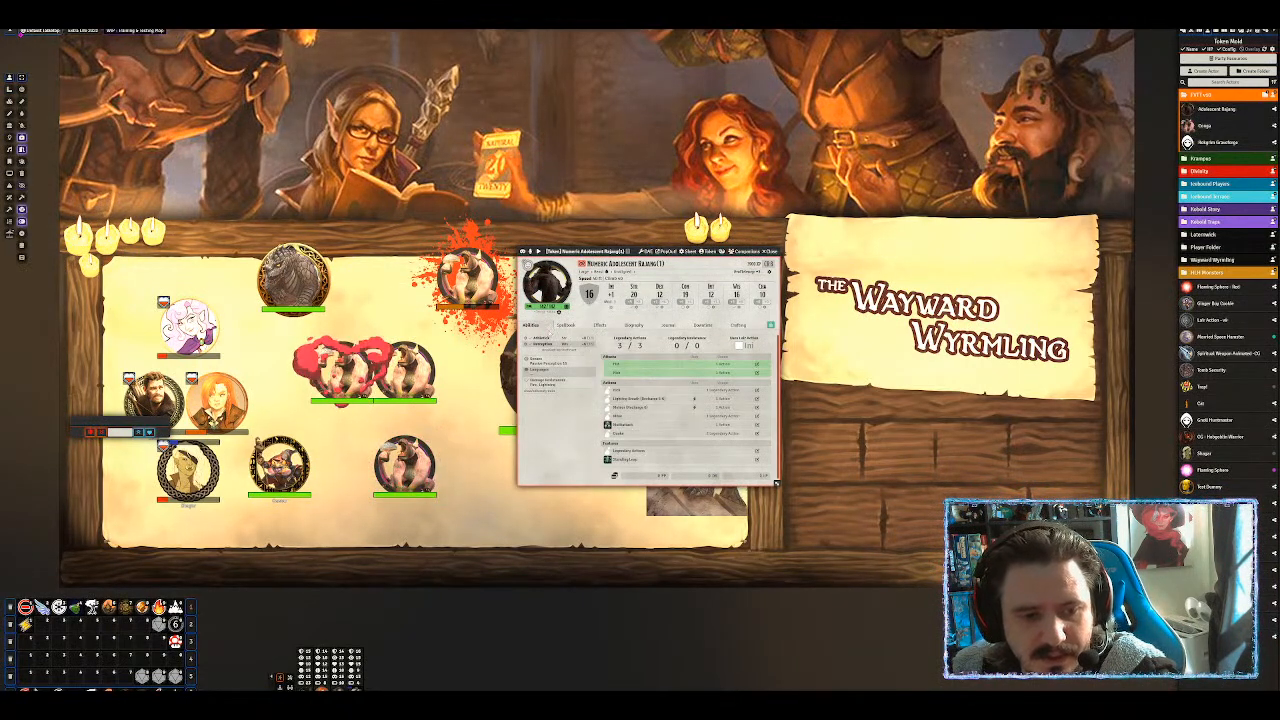
# Delete the three summoned Conga tokens from the map.
pyautogui.click(405, 370)
pyautogui.press('Delete')
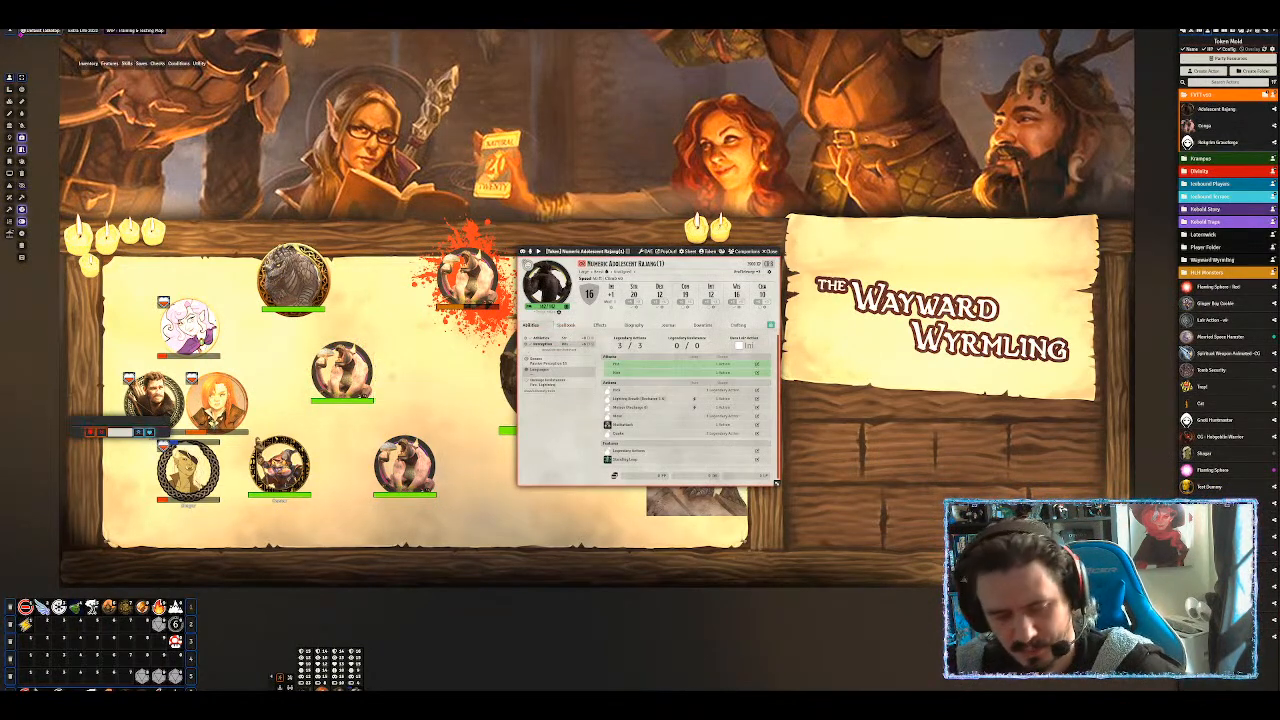
pyautogui.click(342, 370)
pyautogui.press('Delete')
pyautogui.click(405, 465)
pyautogui.press('Delete')
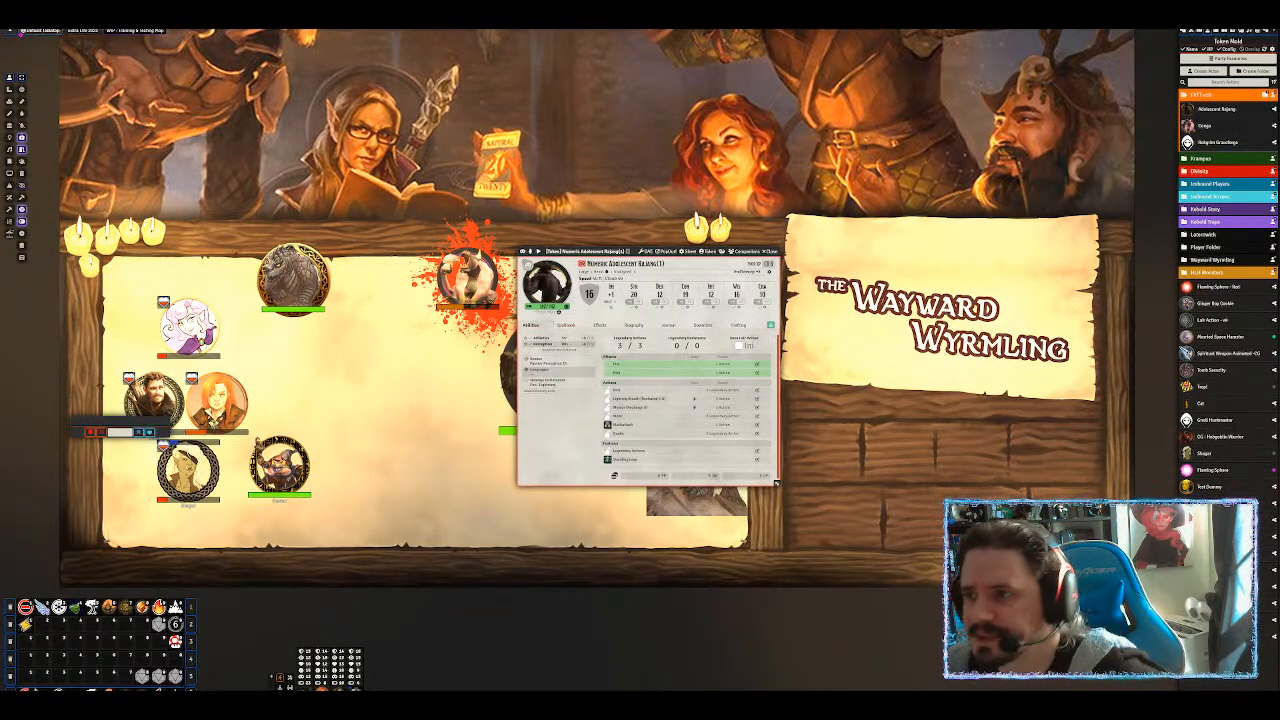
pyautogui.click(1266, 33)
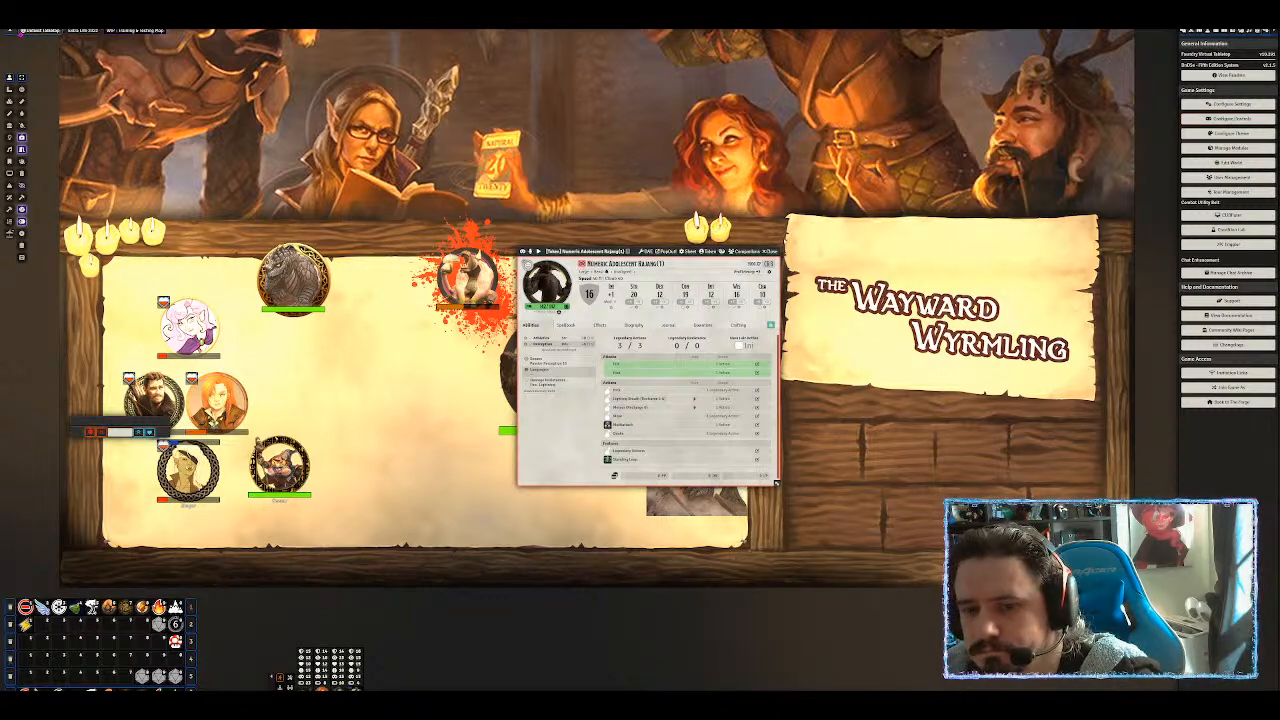
# Close the creature's sheet and delete its test token from the scene.
pyautogui.click(770, 252)
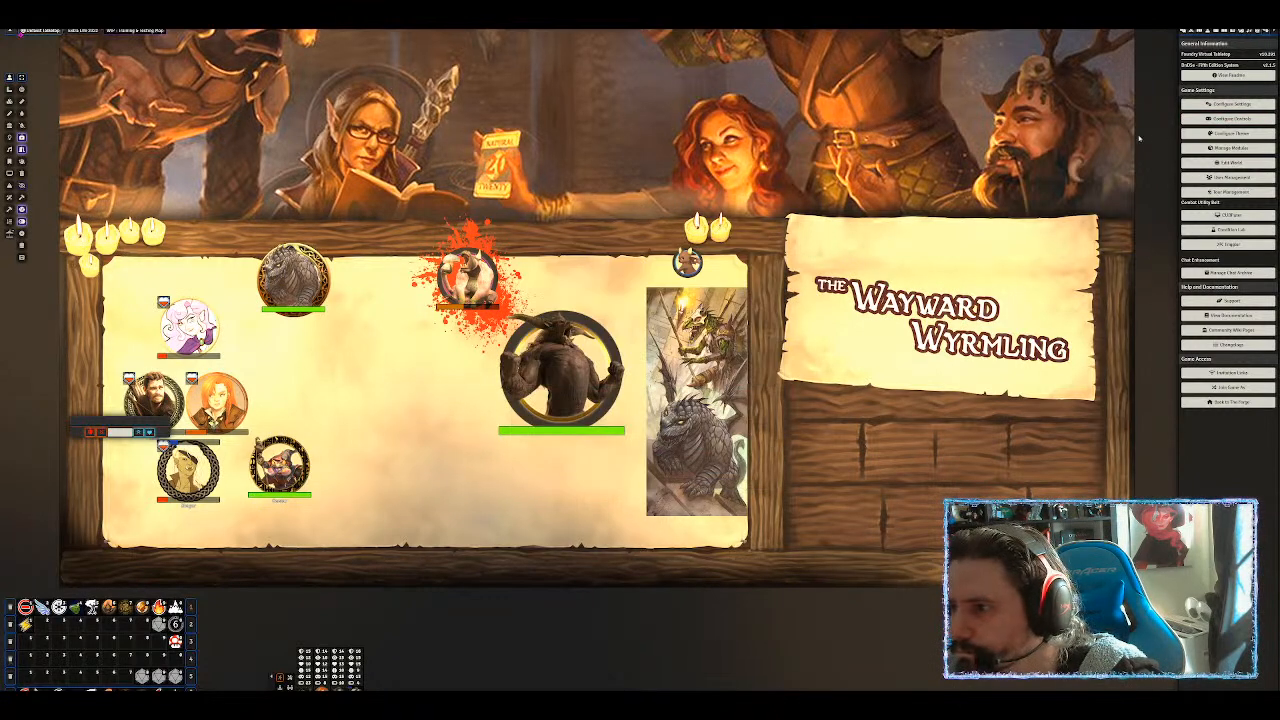
pyautogui.click(566, 393)
pyautogui.press('Delete')
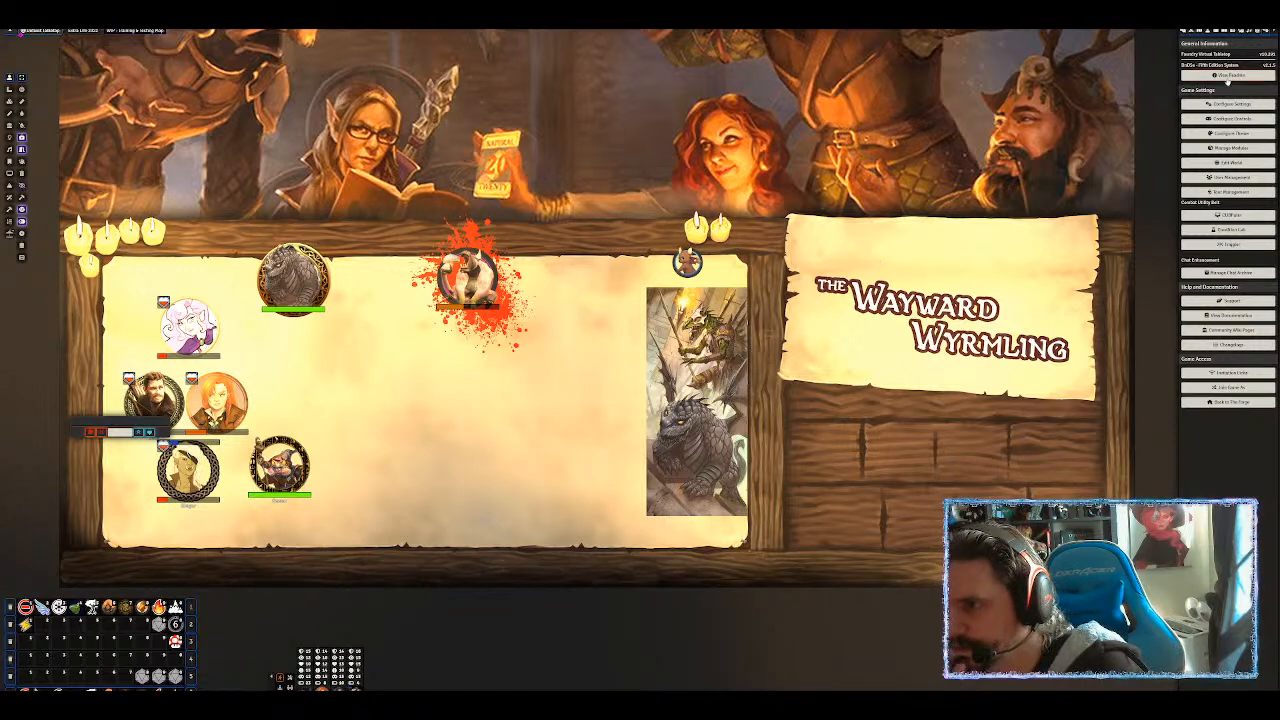
# In game settings, look at Beaver's Crafting Module, then launch the Automated Animations recognition menu.
pyautogui.click(1232, 103)
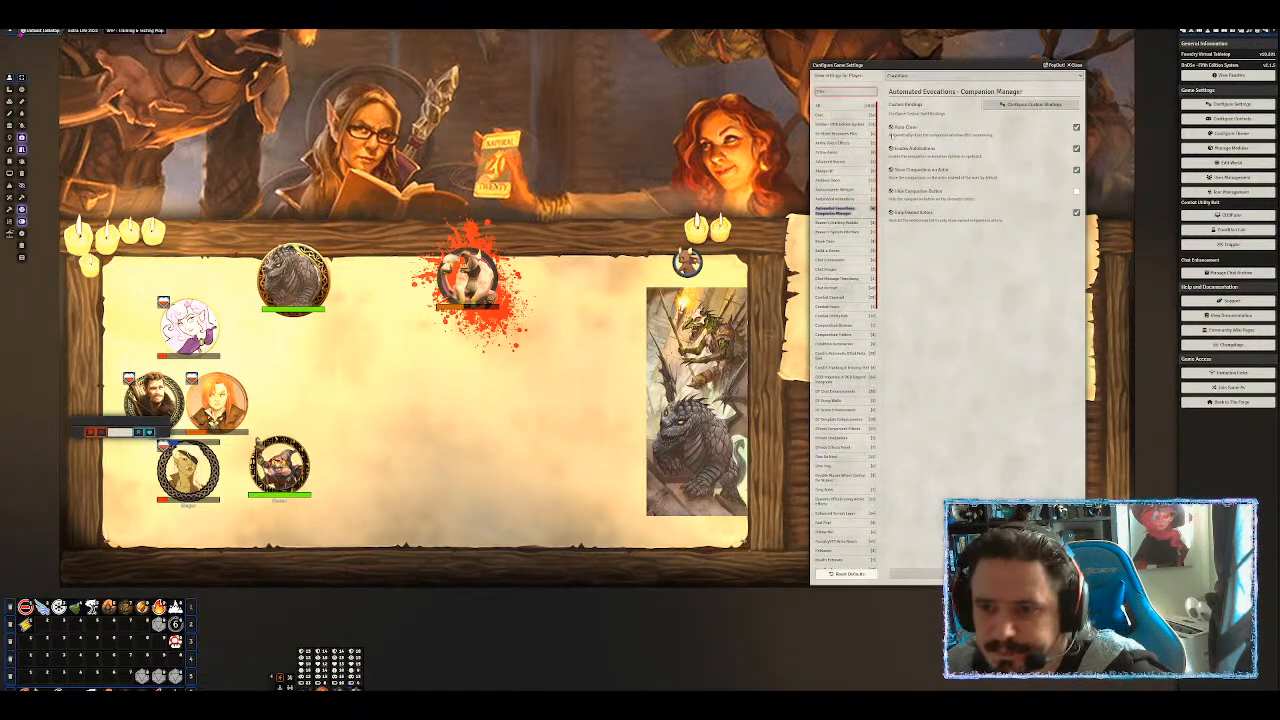
pyautogui.click(836, 223)
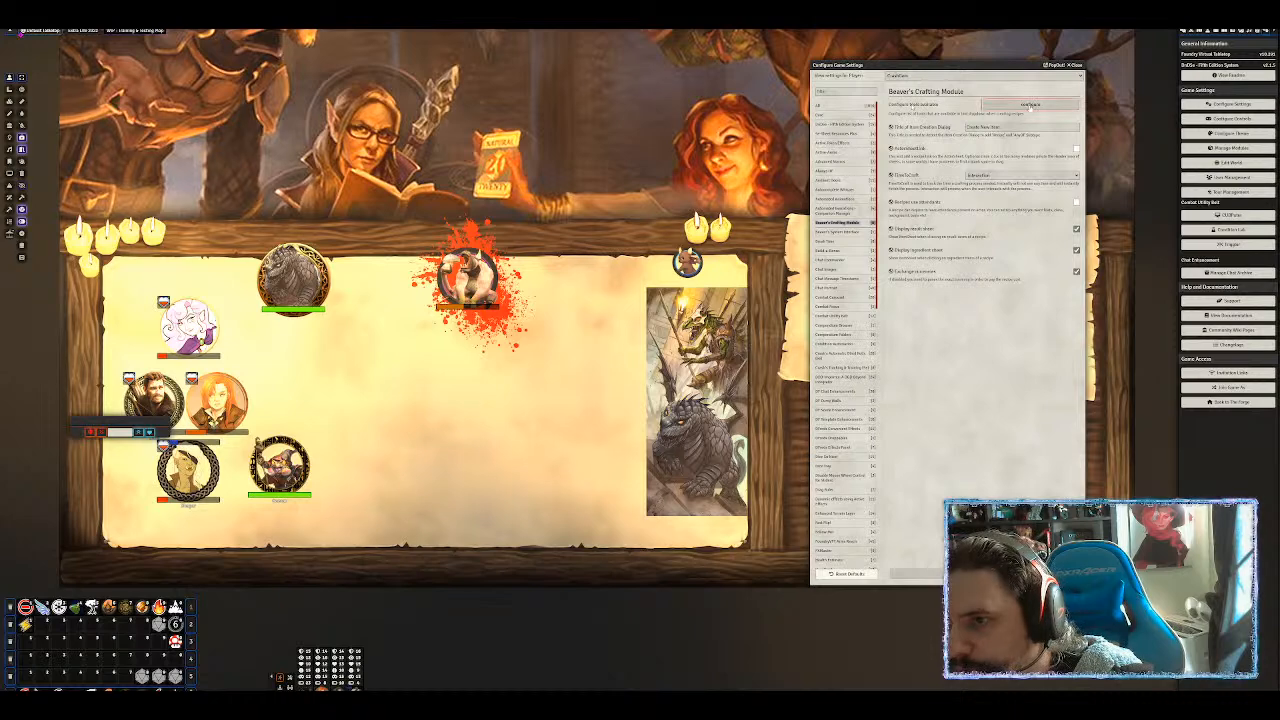
pyautogui.click(1031, 104)
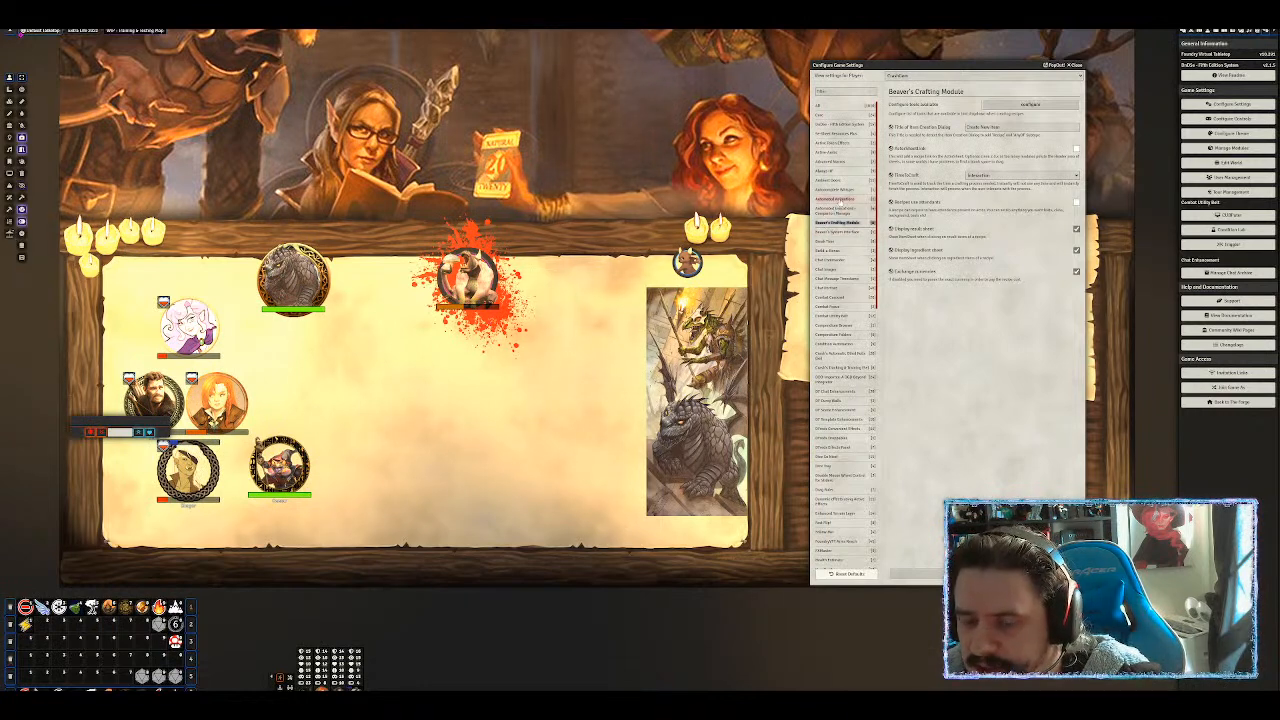
pyautogui.click(838, 199)
pyautogui.click(1031, 104)
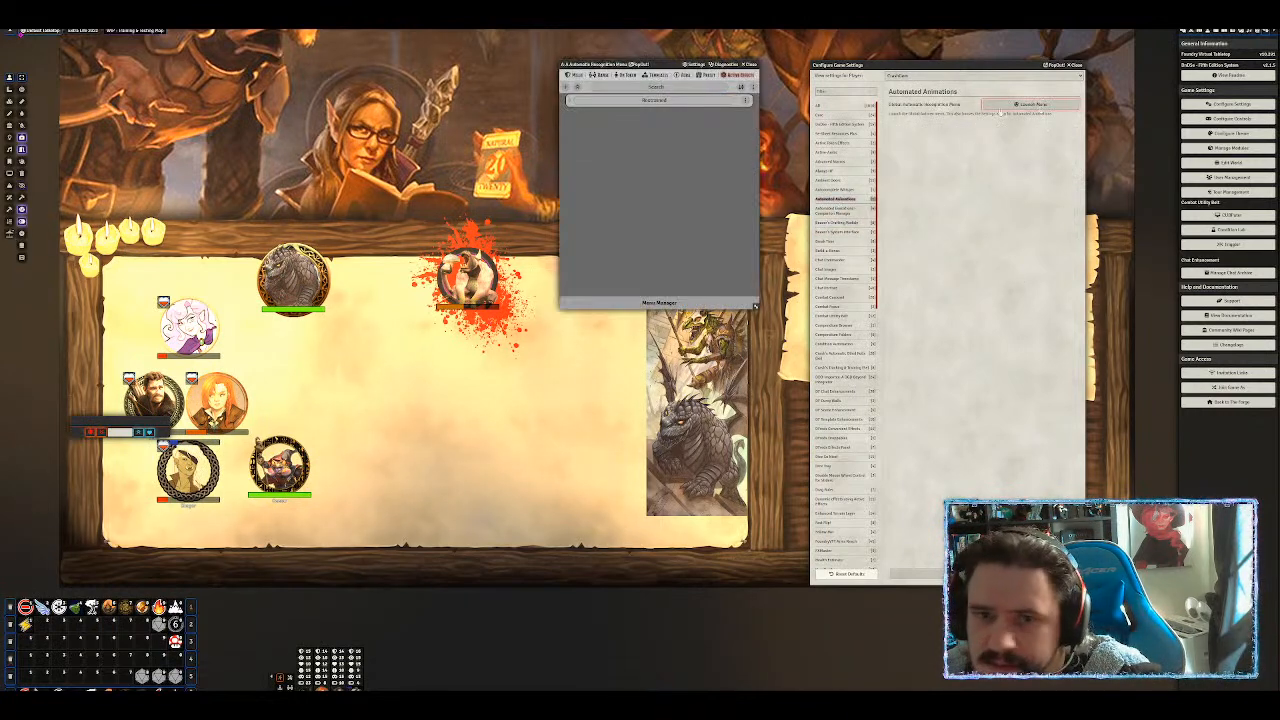
# Open the Illustrated entry's advanced recognition features, then close them.
pyautogui.click(745, 101)
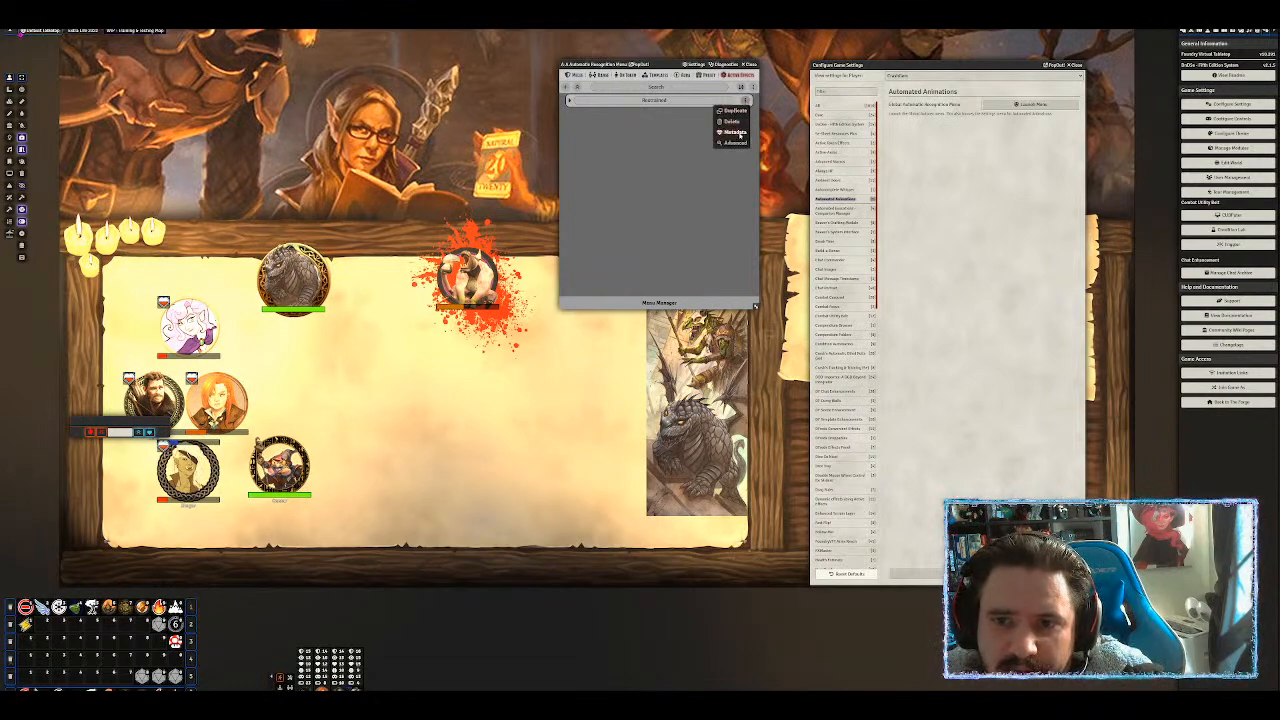
pyautogui.click(735, 144)
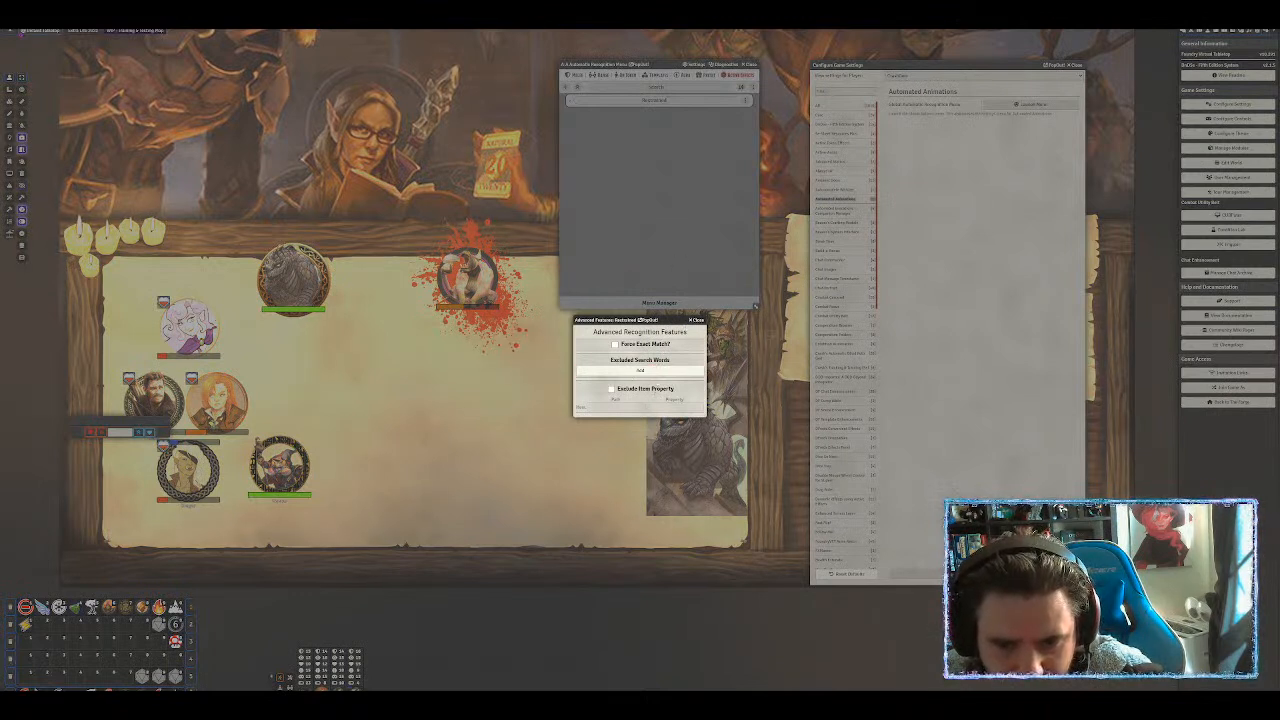
pyautogui.click(695, 320)
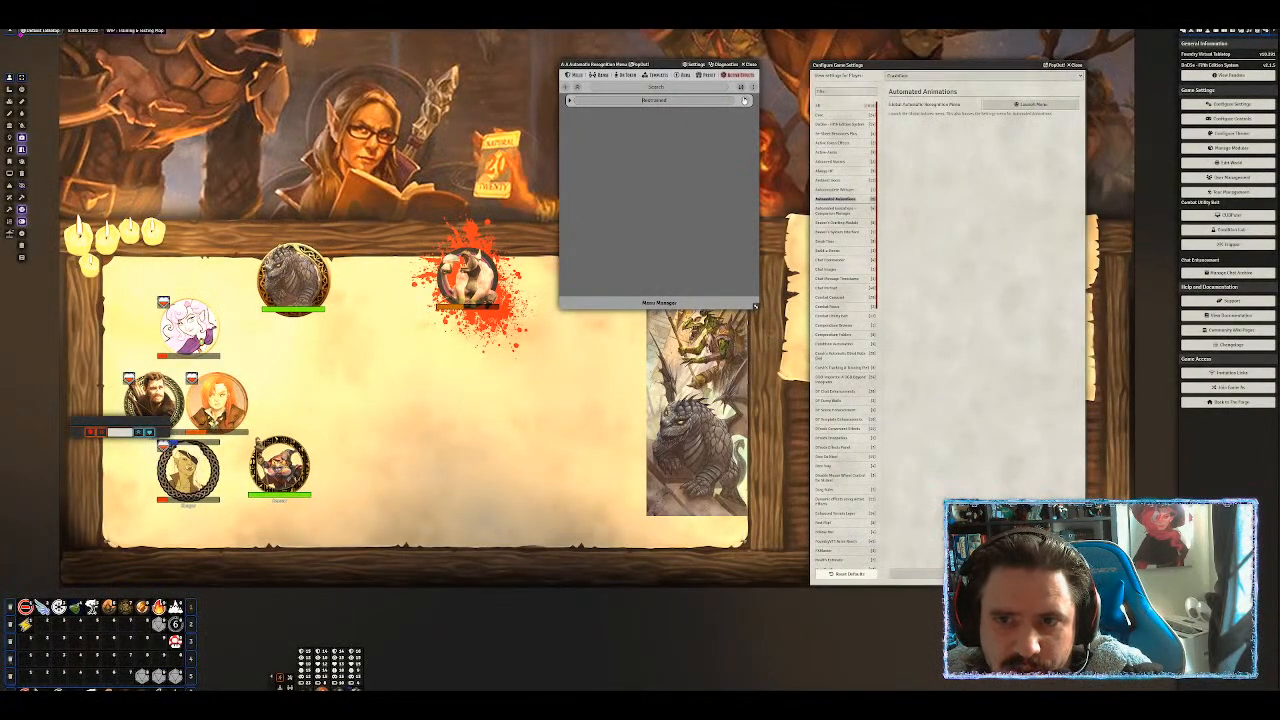
# Inspect the Dagger melee entry's extra actions and Primary Animation options.
pyautogui.click(573, 75)
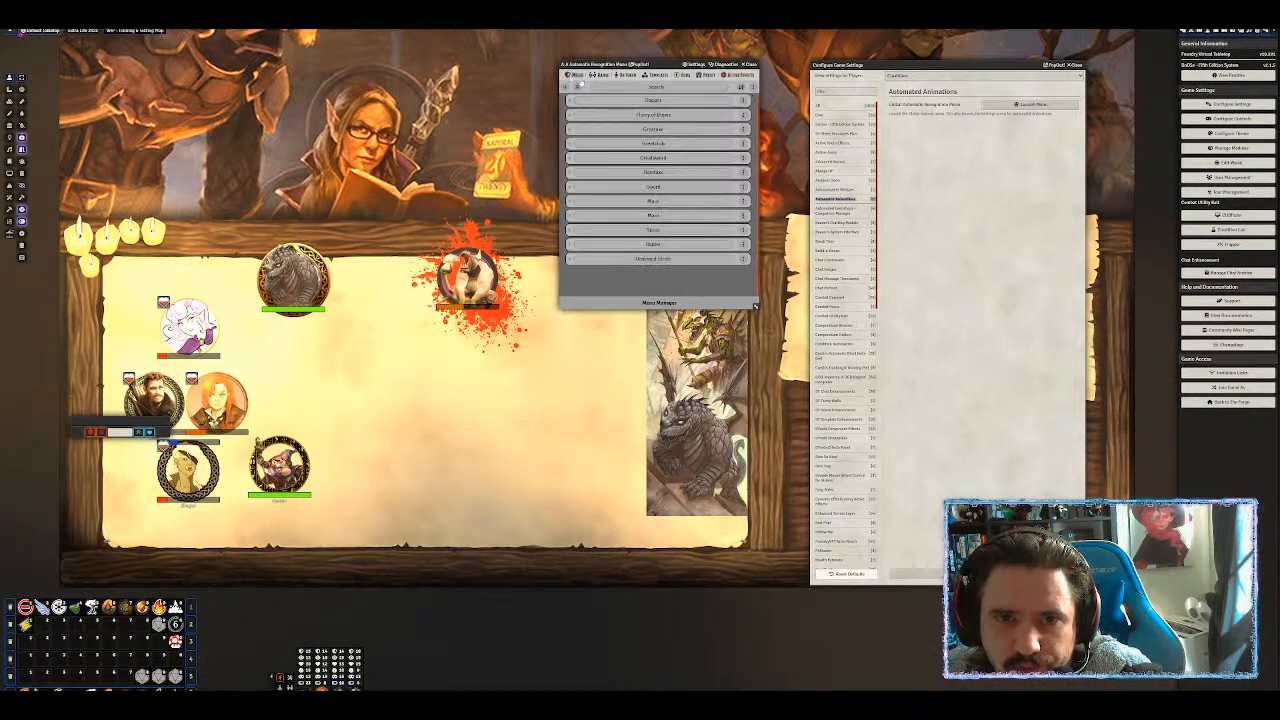
pyautogui.click(569, 101)
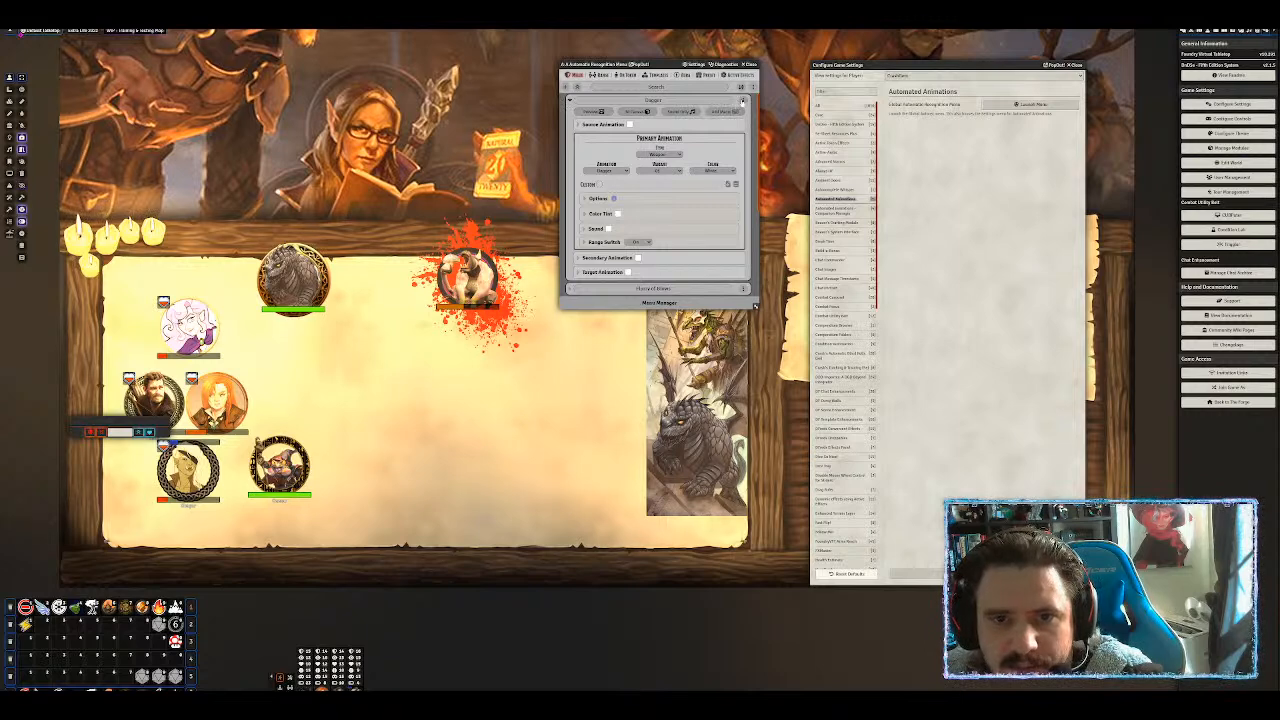
pyautogui.click(742, 101)
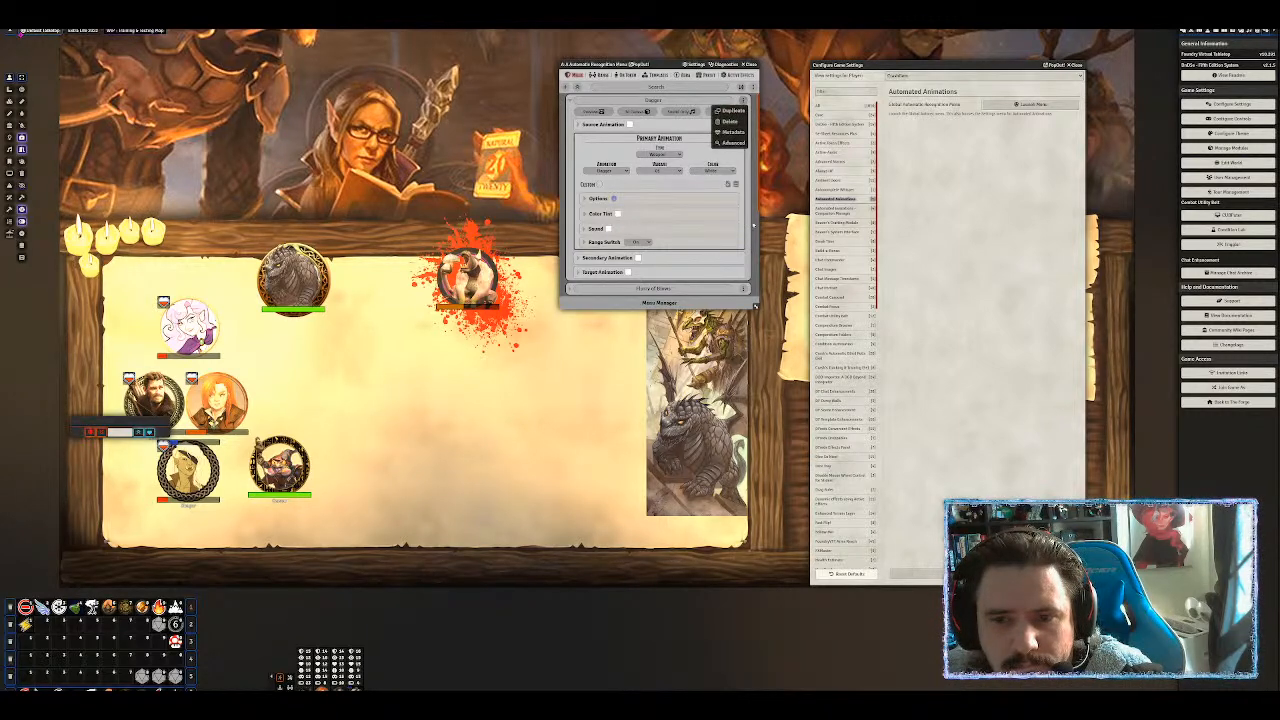
pyautogui.click(730, 110)
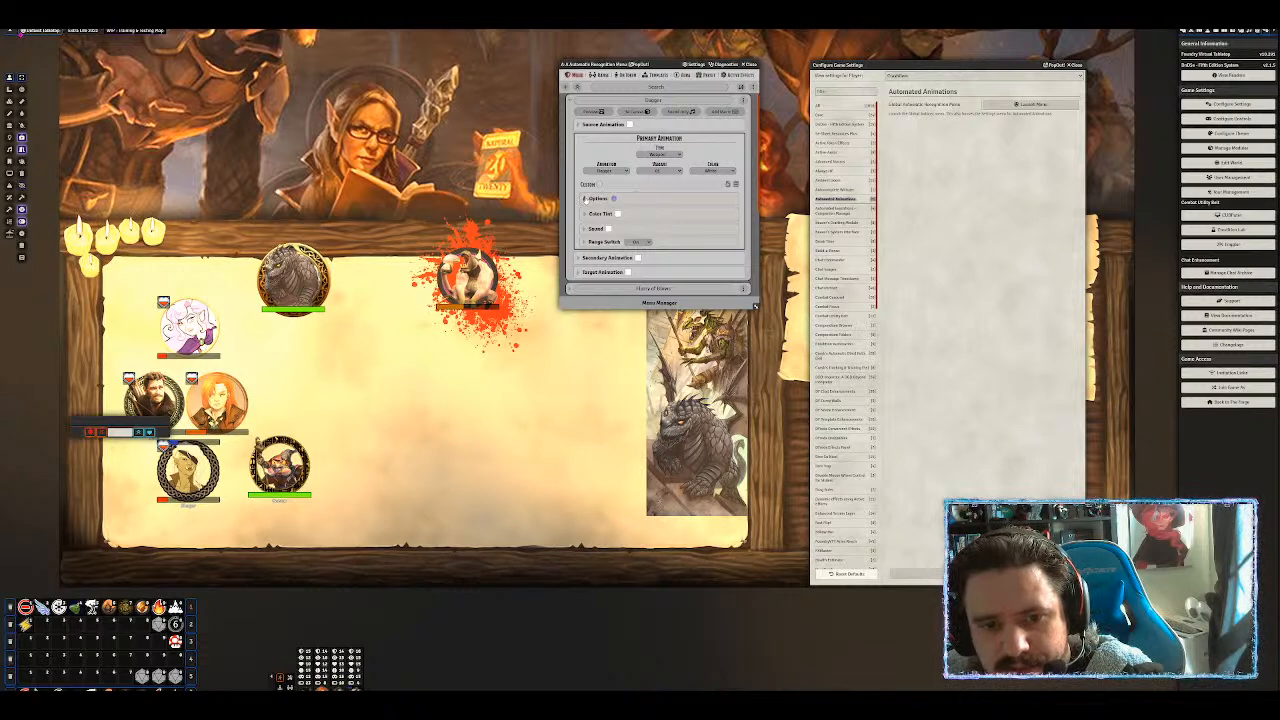
pyautogui.click(585, 198)
pyautogui.click(585, 198)
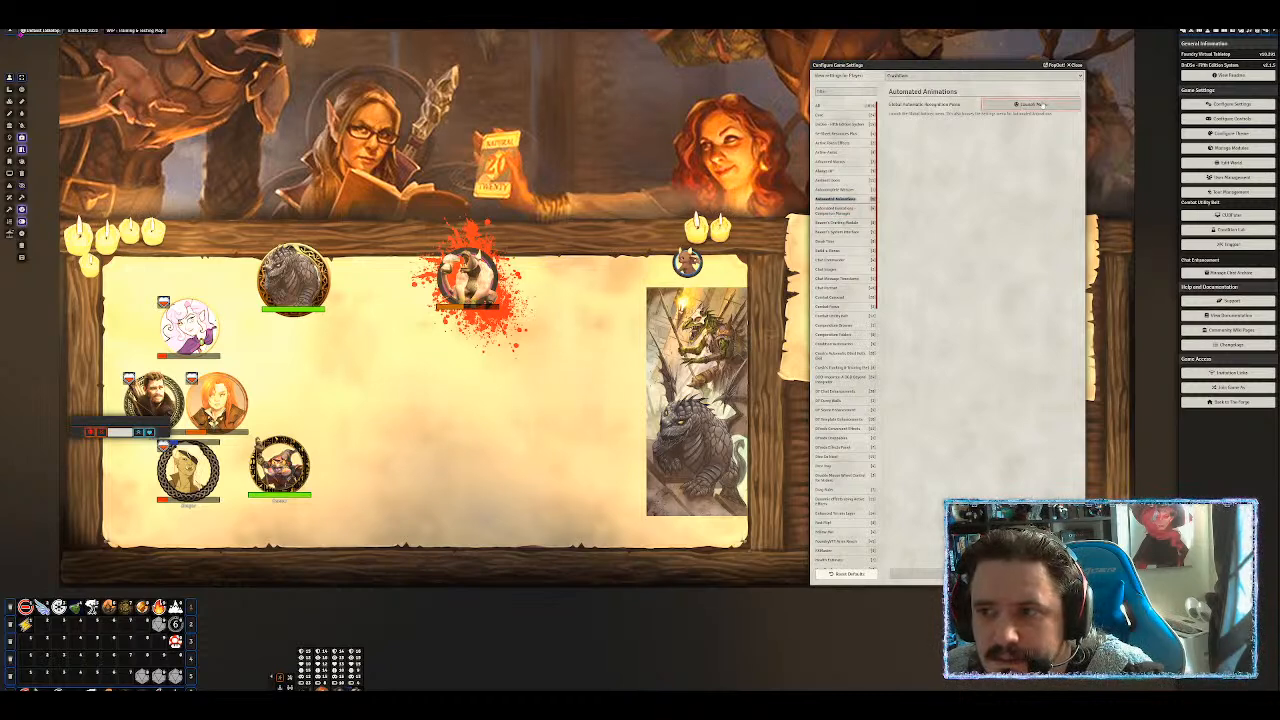
# Relaunch the Automatic Recognition Menu, scroll through its Settings page, and return to the Main Menu.
pyautogui.click(1033, 104)
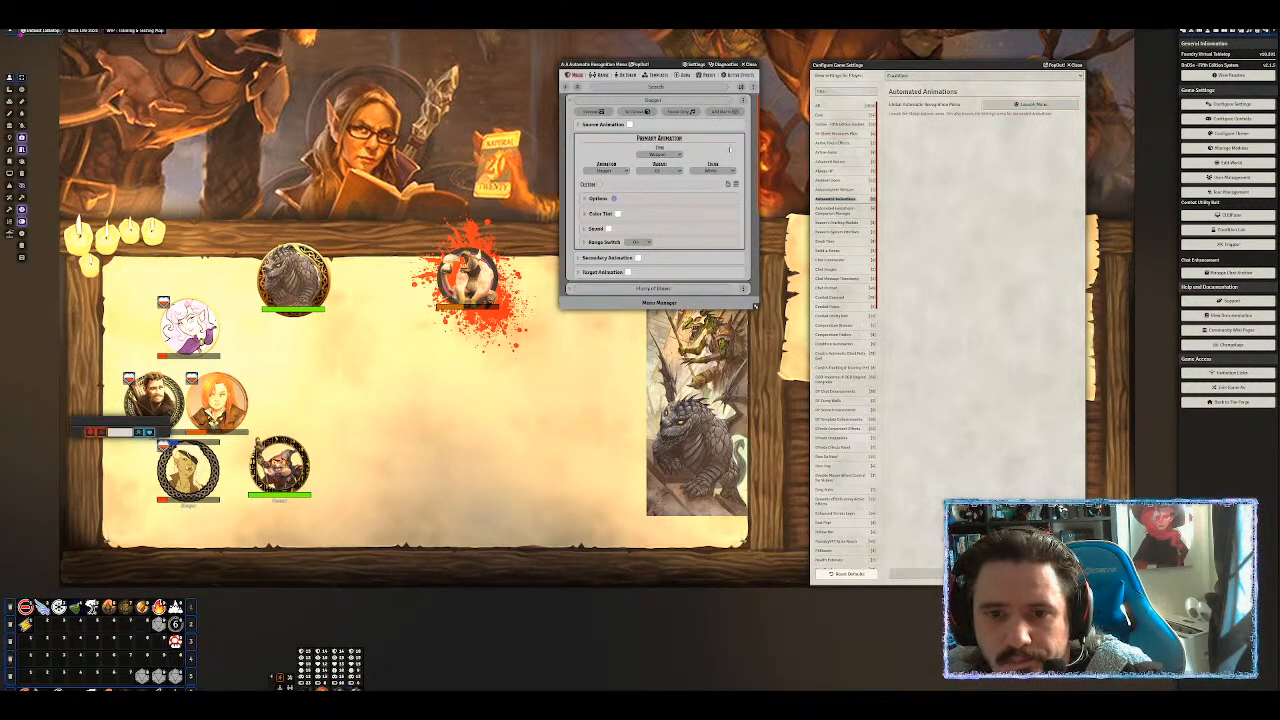
pyautogui.click(696, 65)
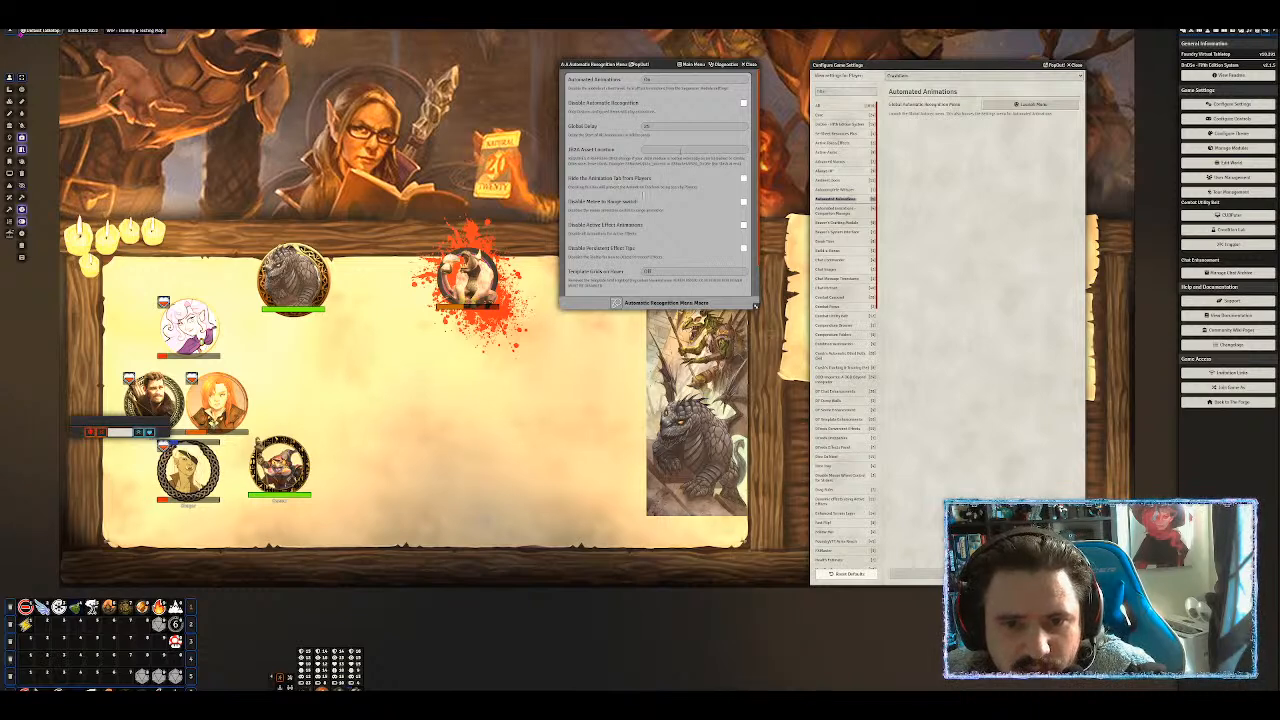
pyautogui.scroll(-1, 624, 213)
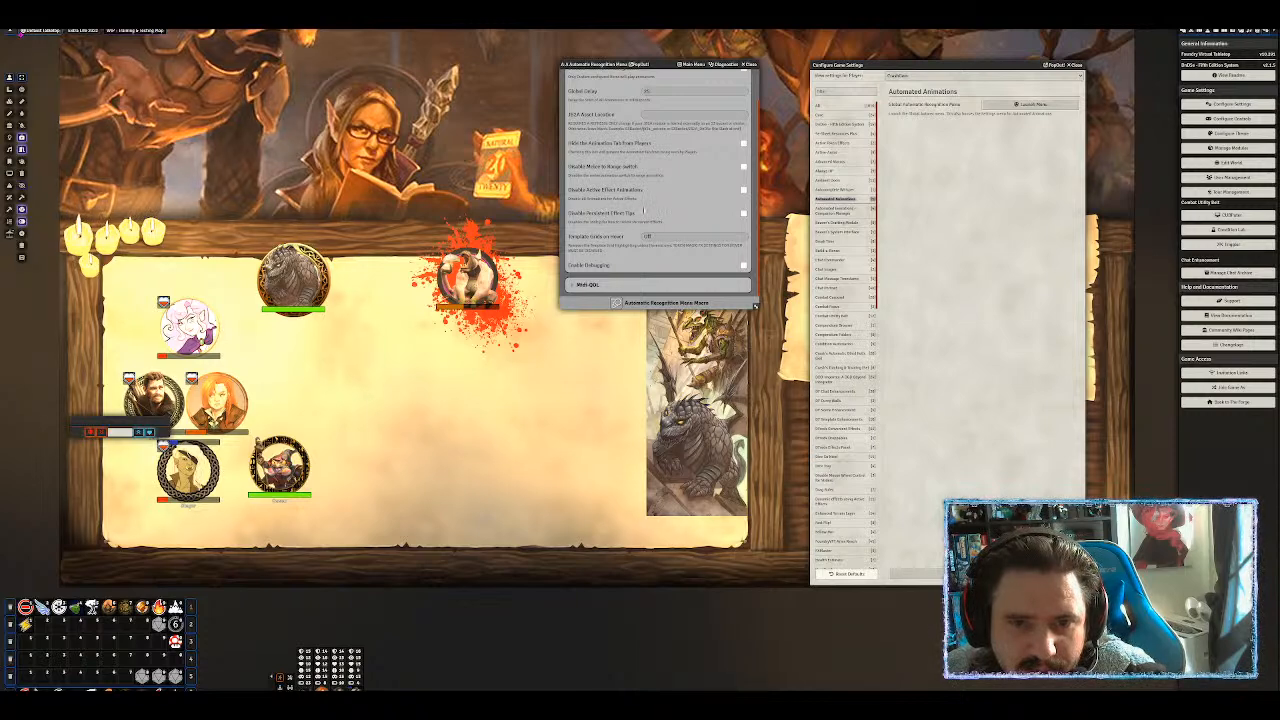
pyautogui.scroll(1, 640, 205)
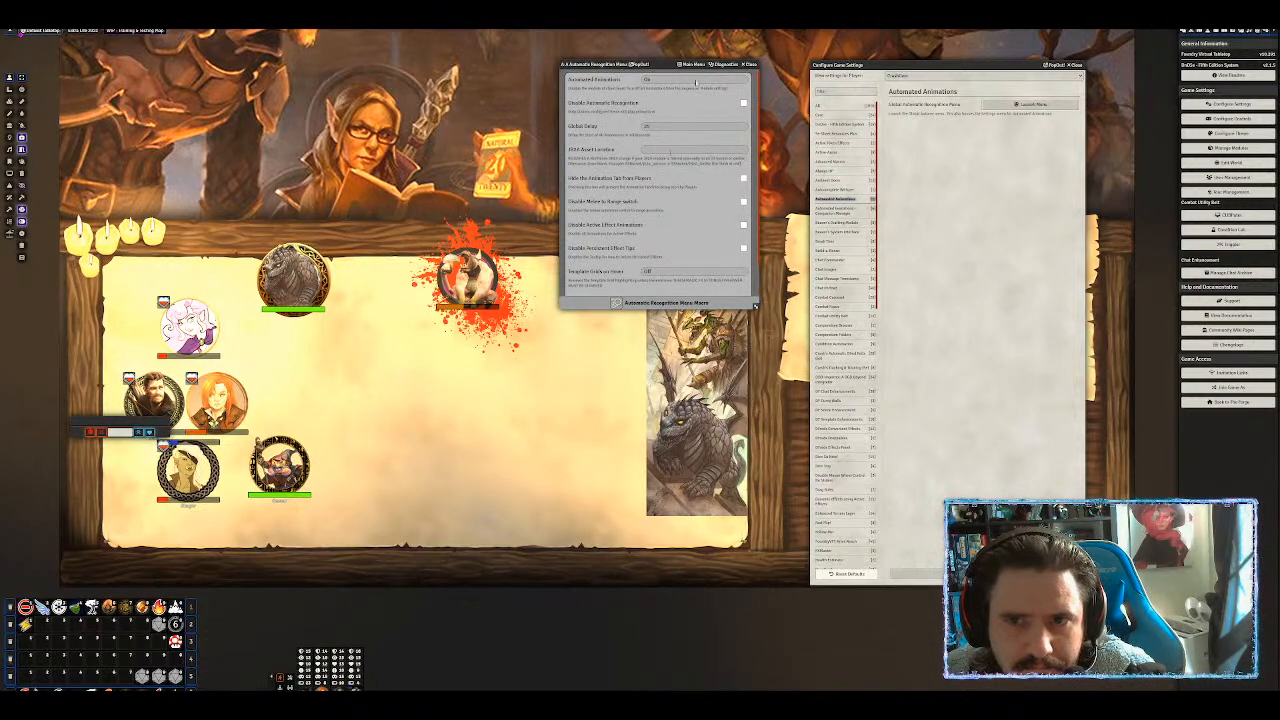
pyautogui.click(689, 64)
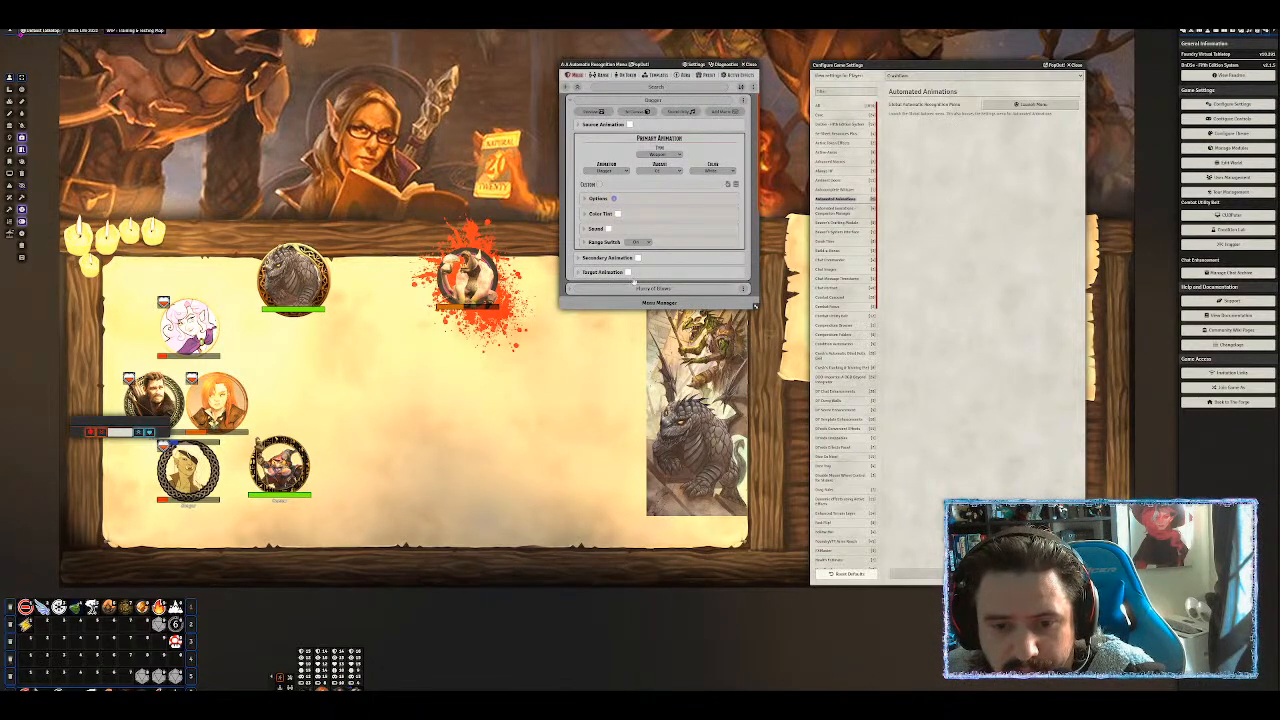
# Overwrite the recognition menu by importing all sections from a chosen JSON menu file.
pyautogui.click(662, 303)
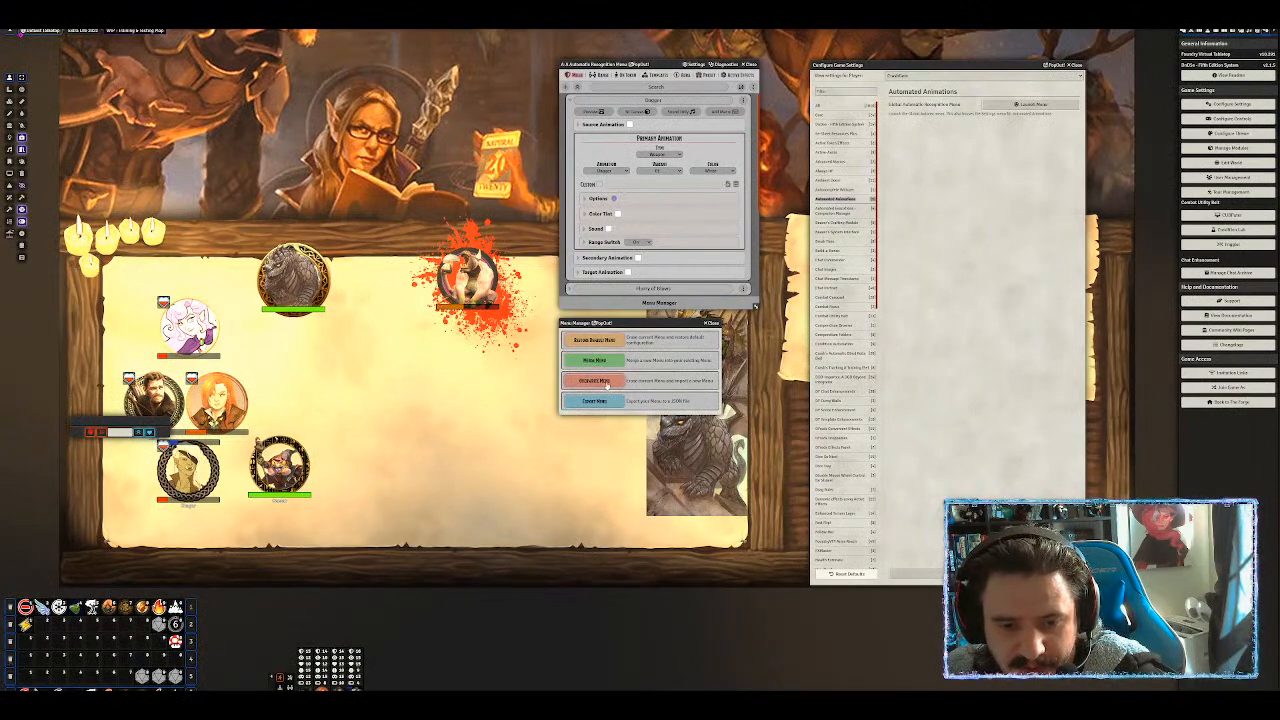
pyautogui.click(606, 384)
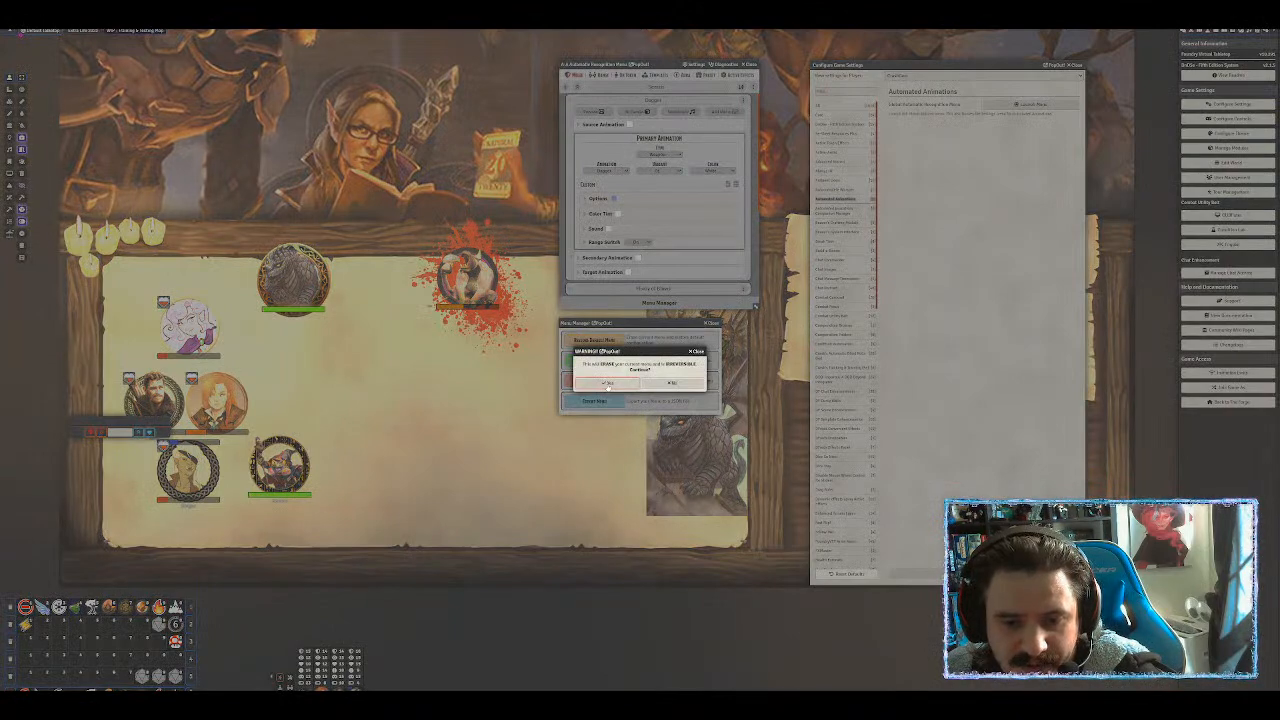
pyautogui.click(607, 384)
pyautogui.click(641, 372)
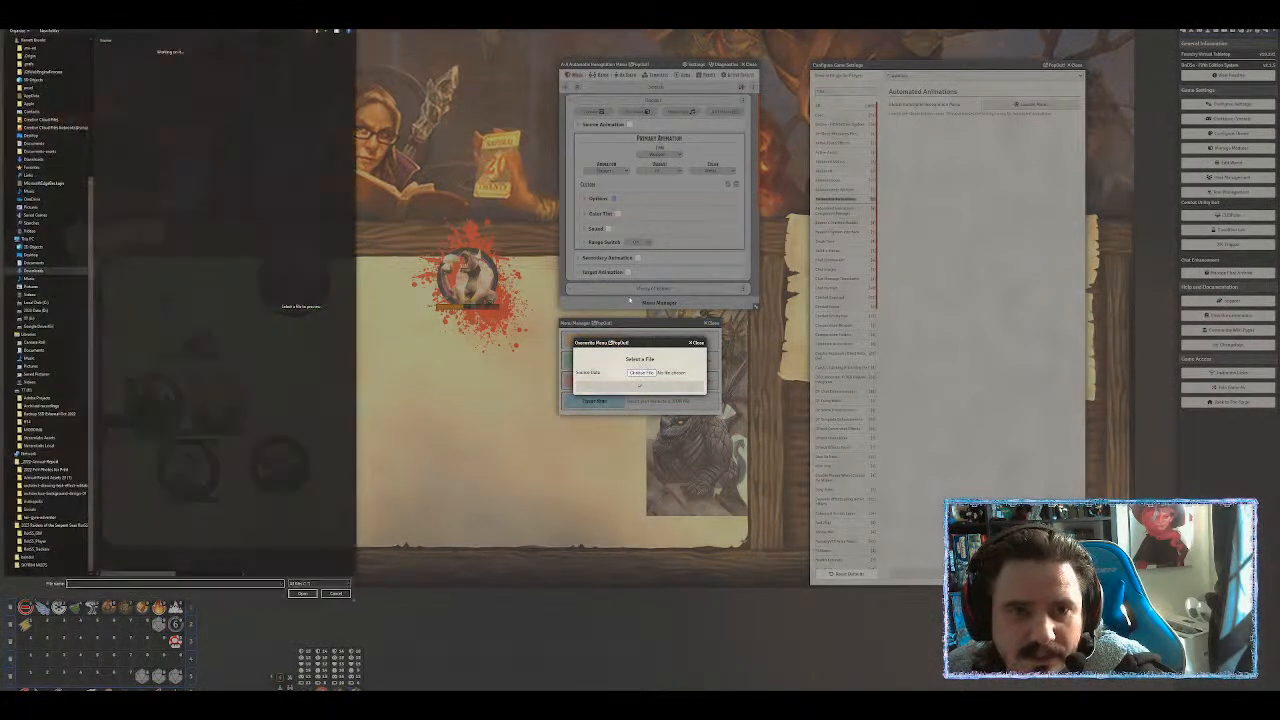
pyautogui.doubleClick(150, 58)
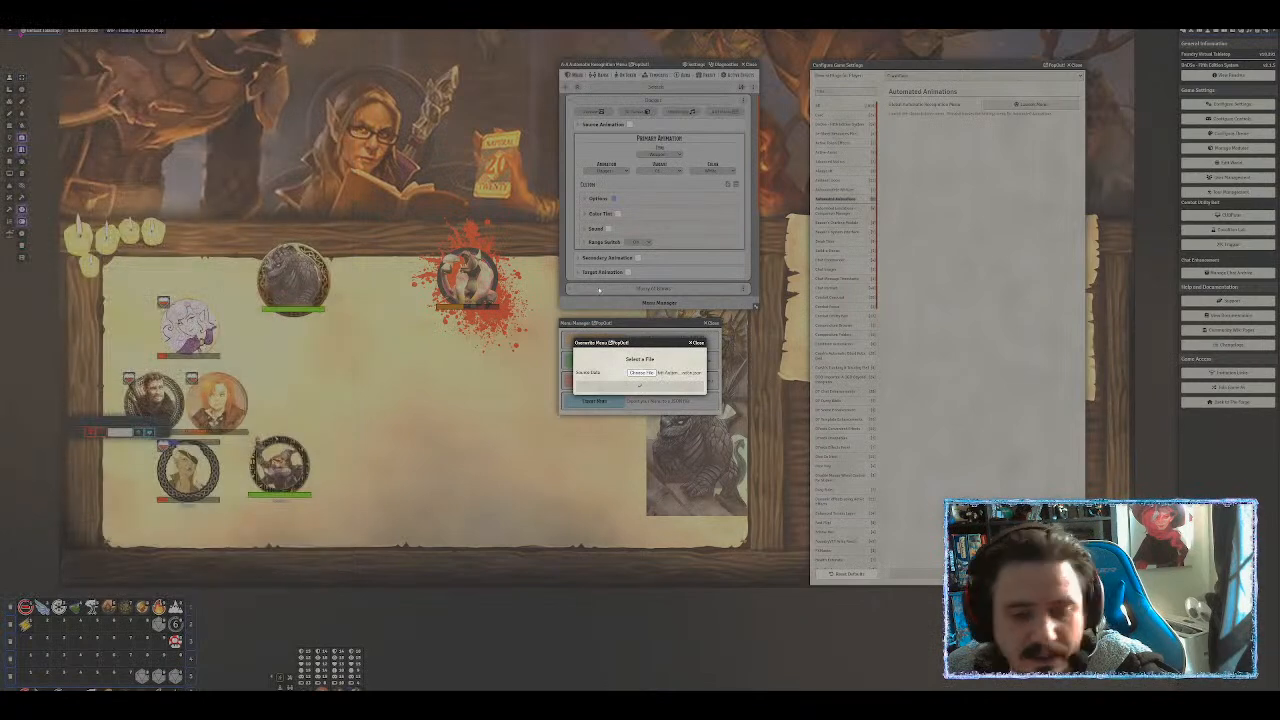
pyautogui.click(646, 390)
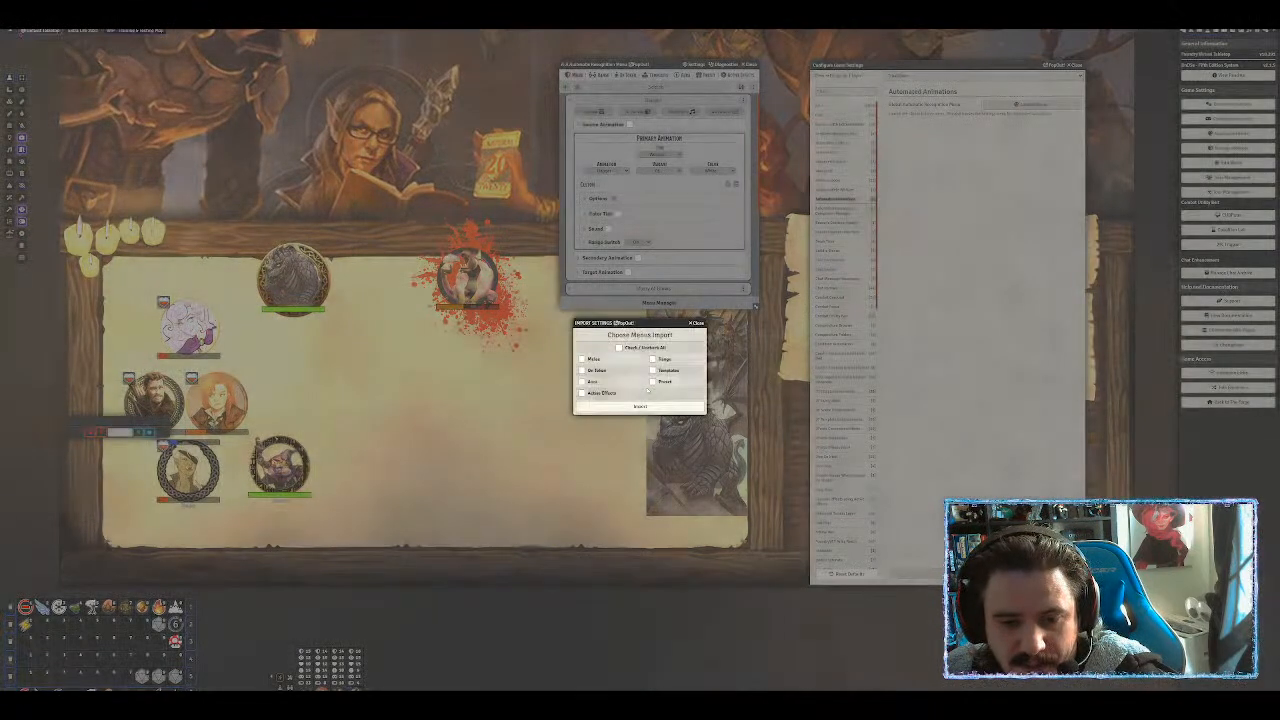
pyautogui.click(618, 347)
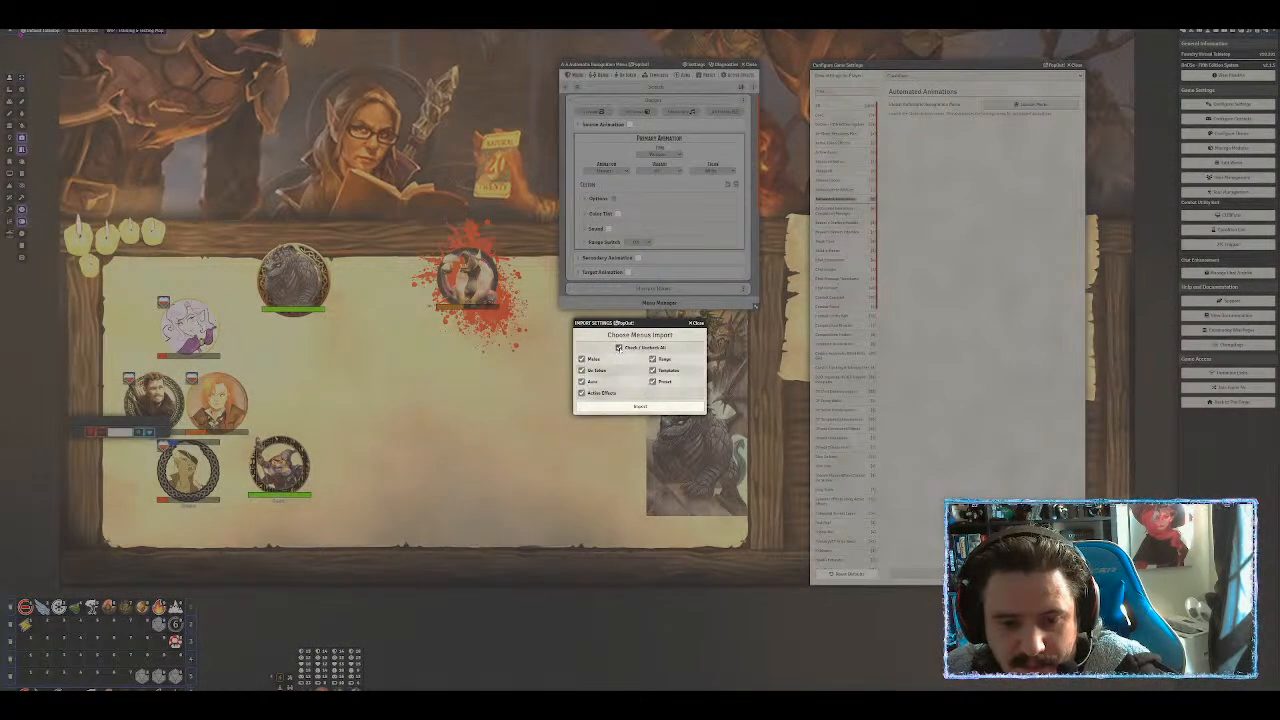
pyautogui.click(640, 407)
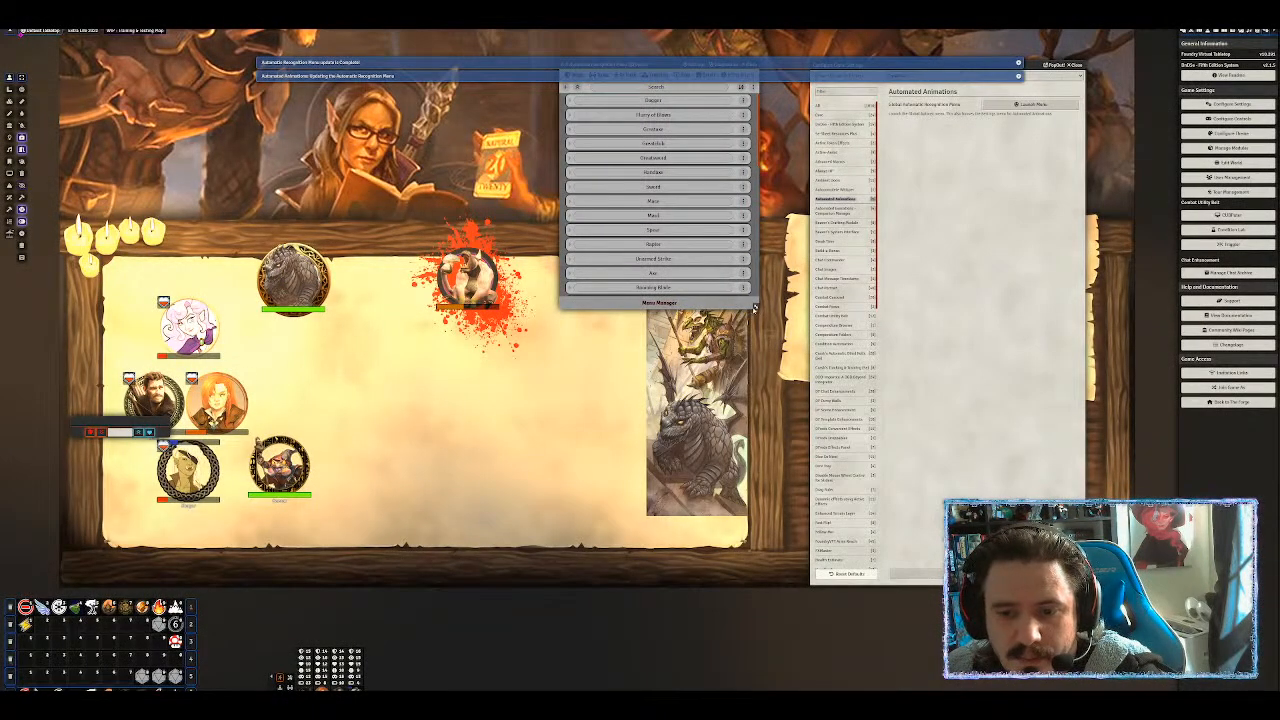
# Enlarge the menu window to show the longer list of melee entries.
pyautogui.moveTo(755, 307); pyautogui.dragTo(774, 696)
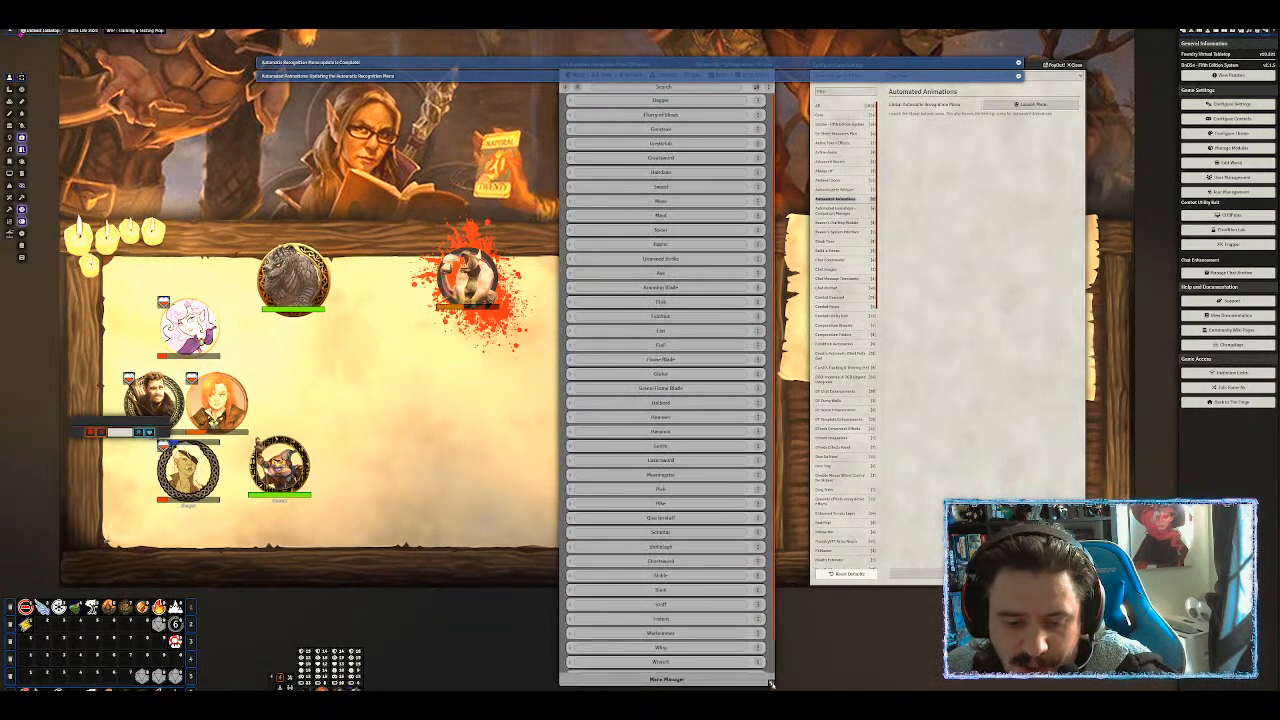
pyautogui.scroll(-1, 701, 444)
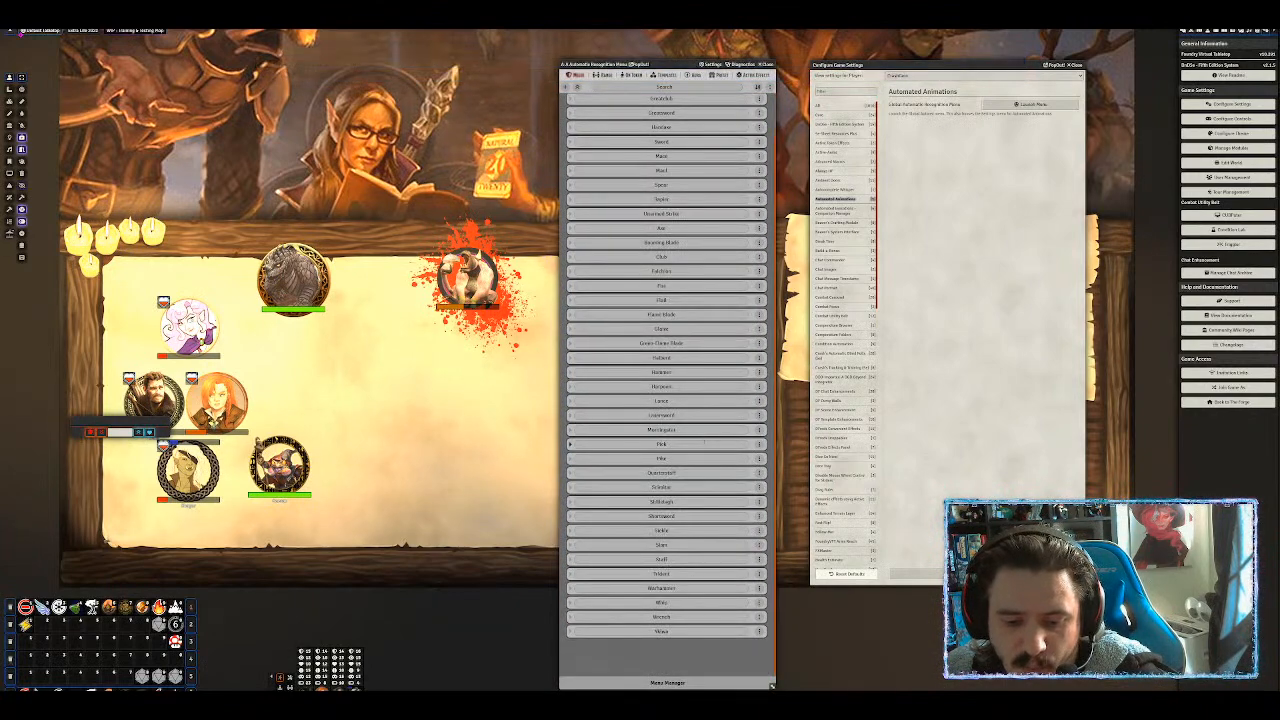
pyautogui.scroll(2, 705, 438)
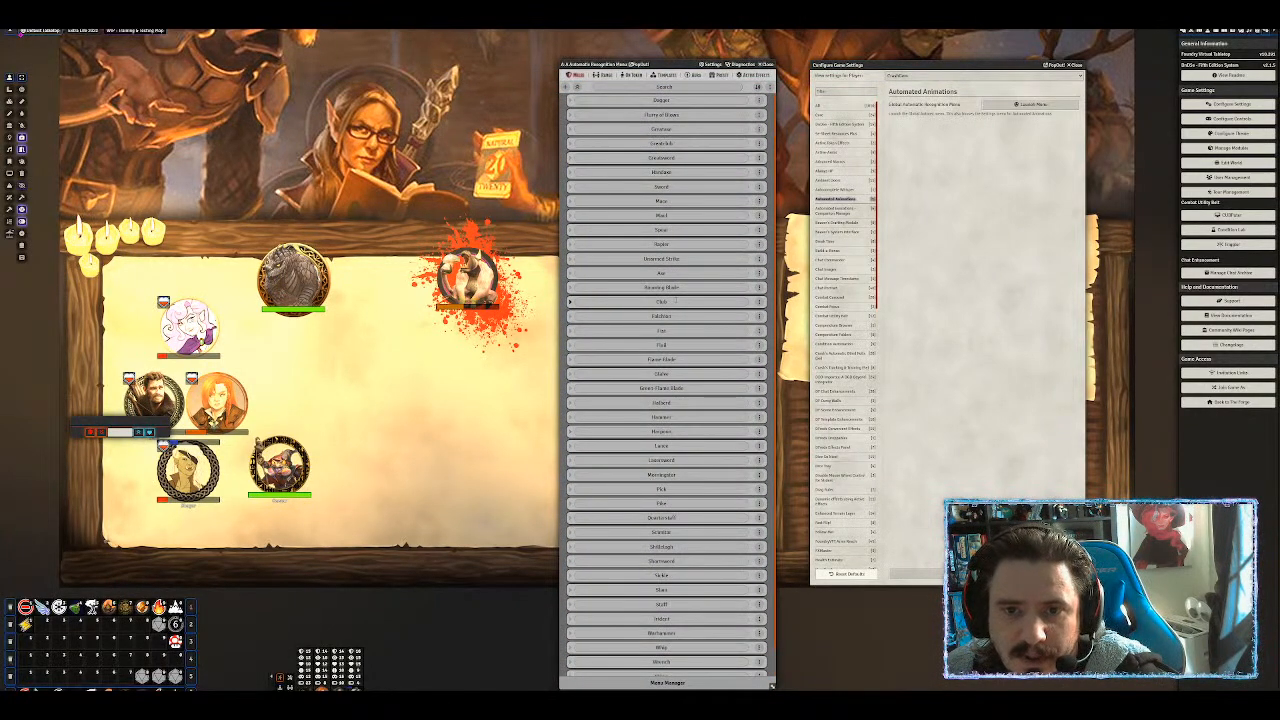
# Browse the ranged weapon, on-token spell and template spell entries in the Automatic Recognition Menu.
pyautogui.scroll(-1, 680, 330)
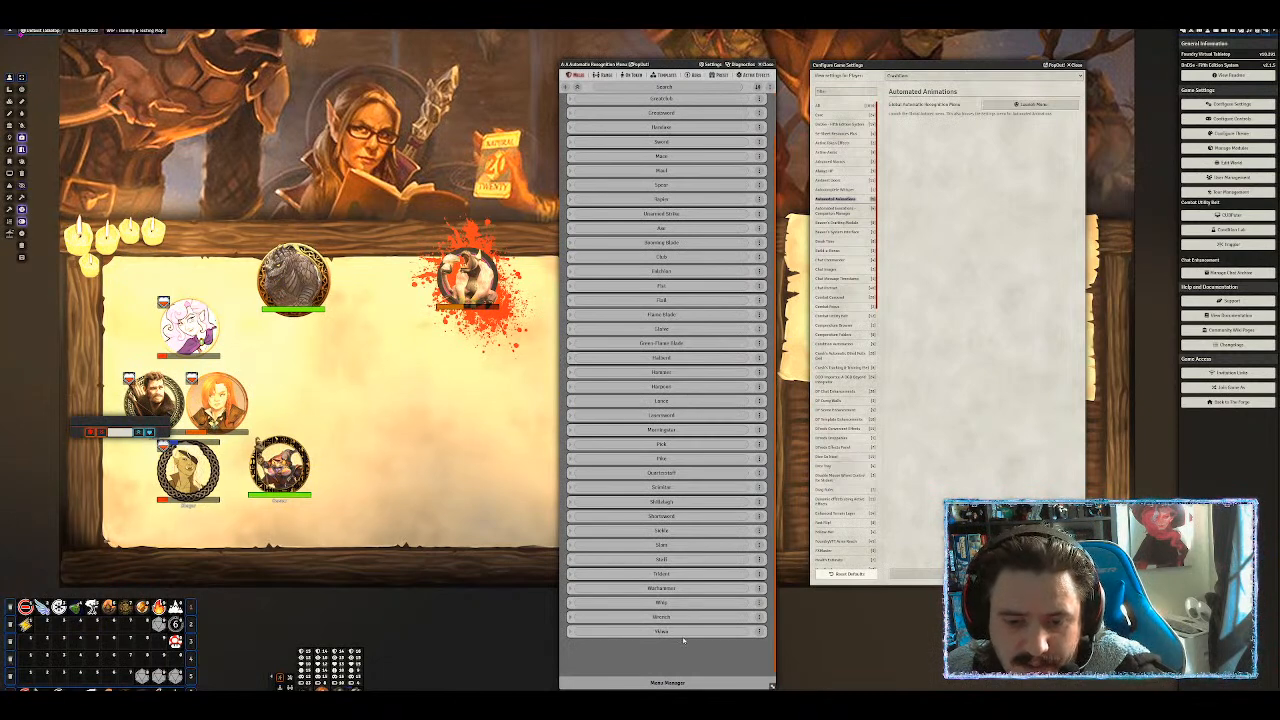
pyautogui.click(603, 75)
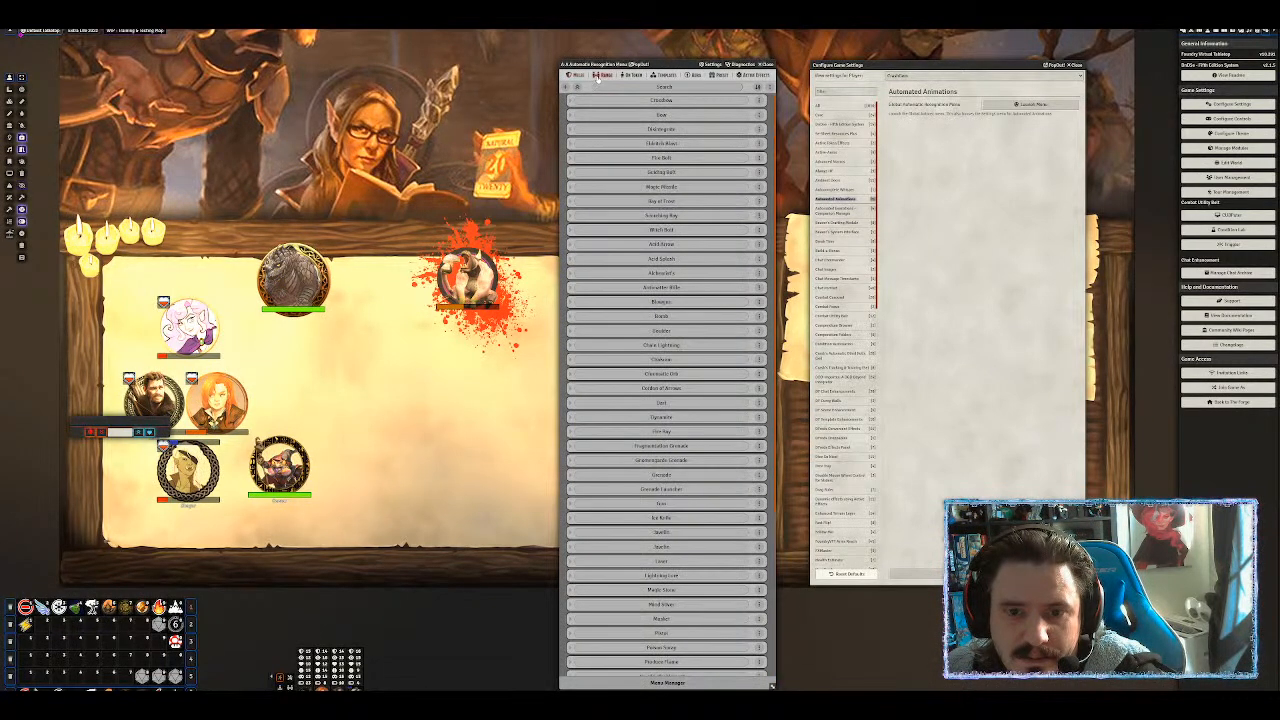
pyautogui.scroll(-3, 668, 428)
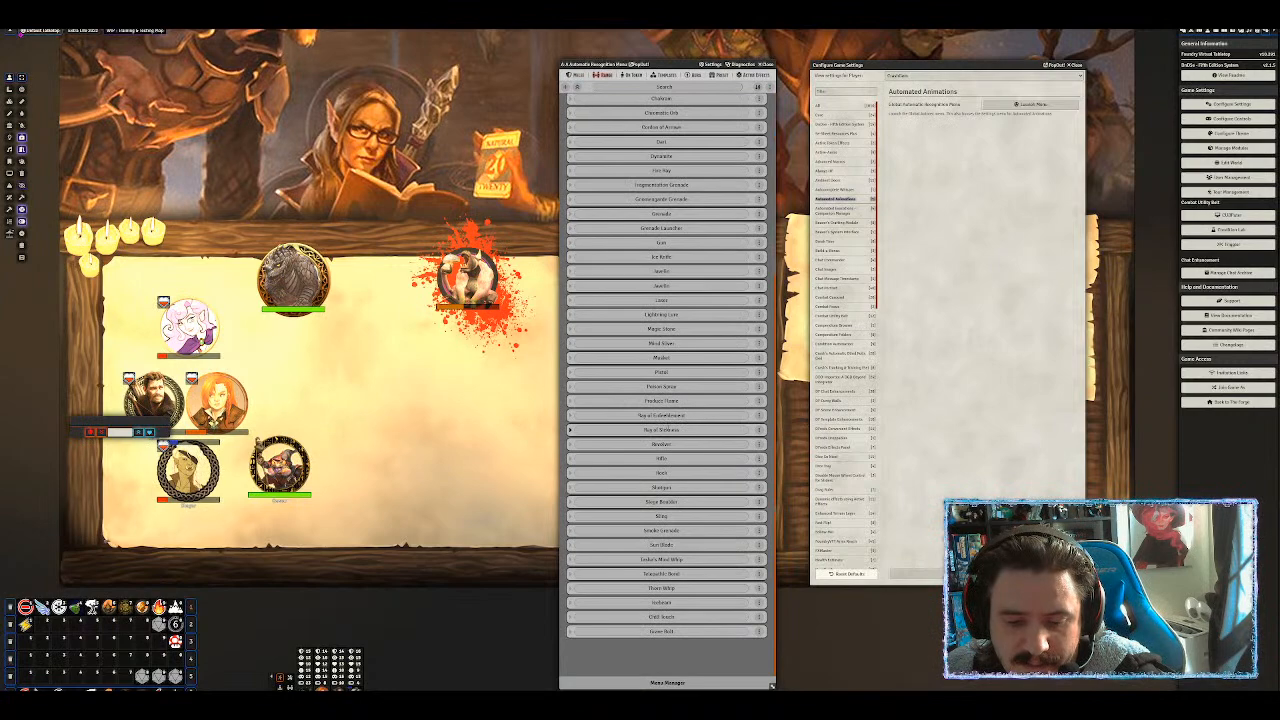
pyautogui.scroll(5, 648, 118)
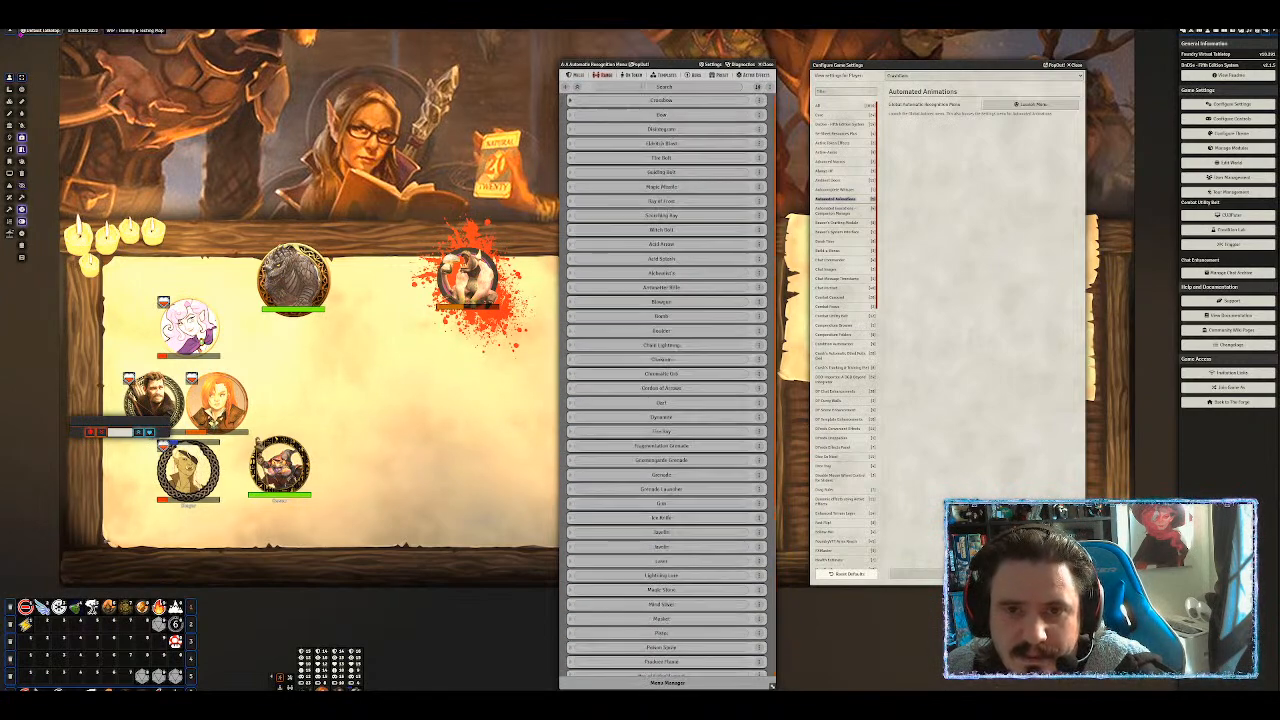
pyautogui.click(634, 75)
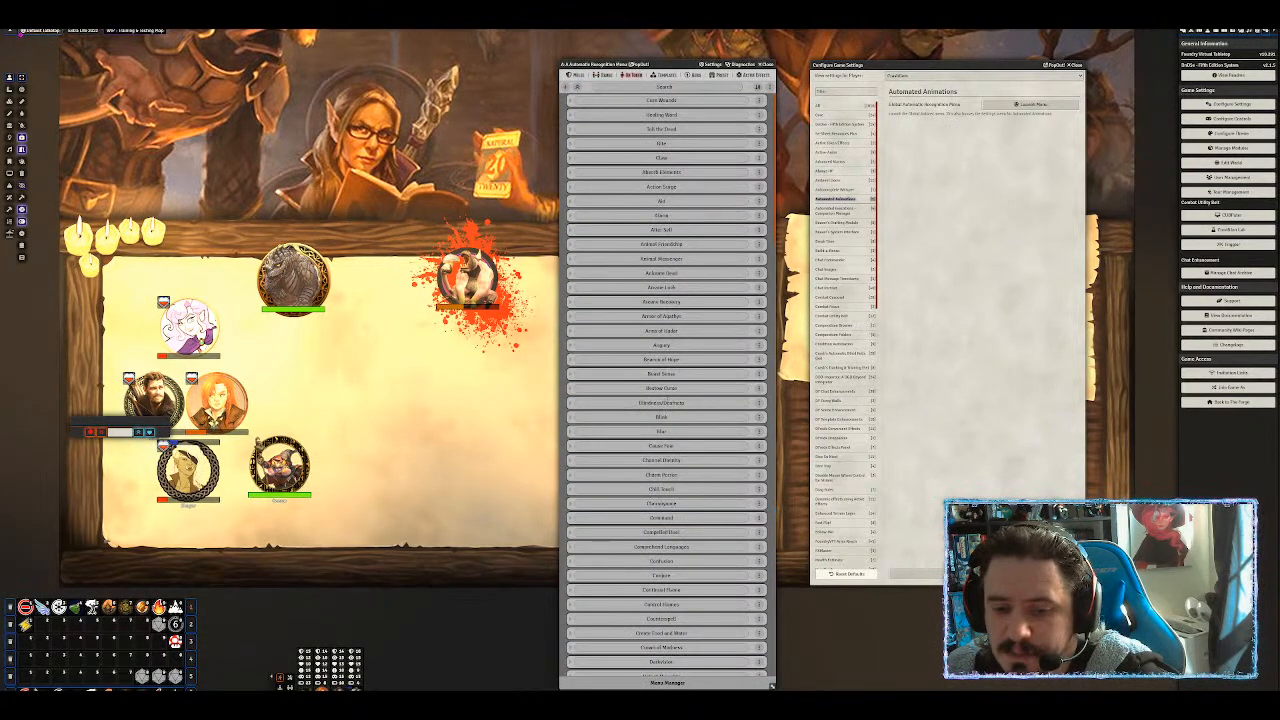
pyautogui.scroll(-20, 666, 384)
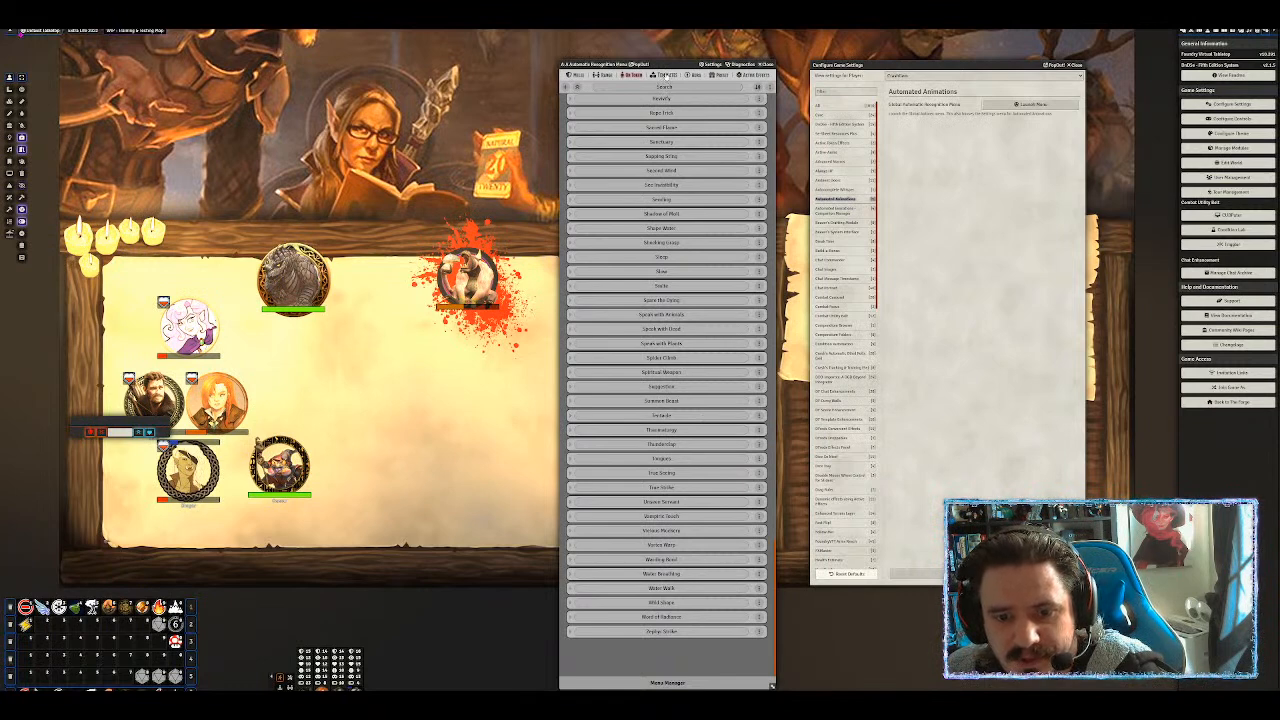
pyautogui.click(666, 77)
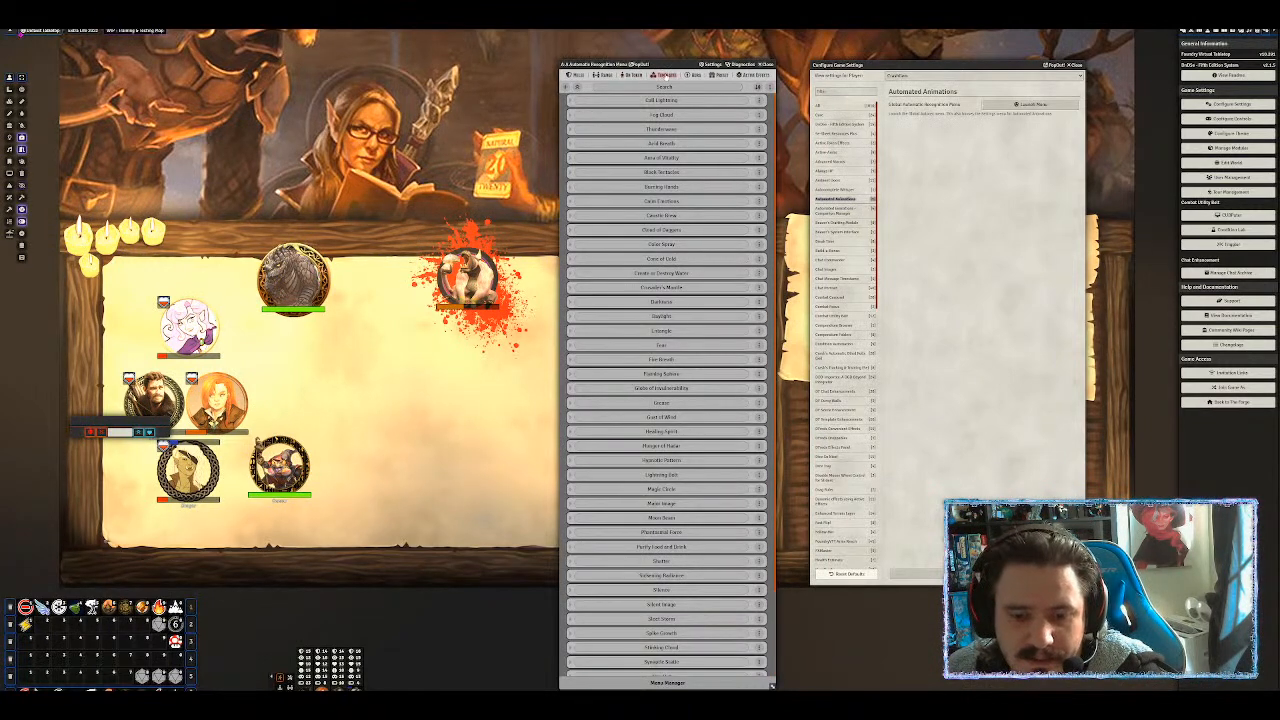
pyautogui.scroll(-5, 570, 414)
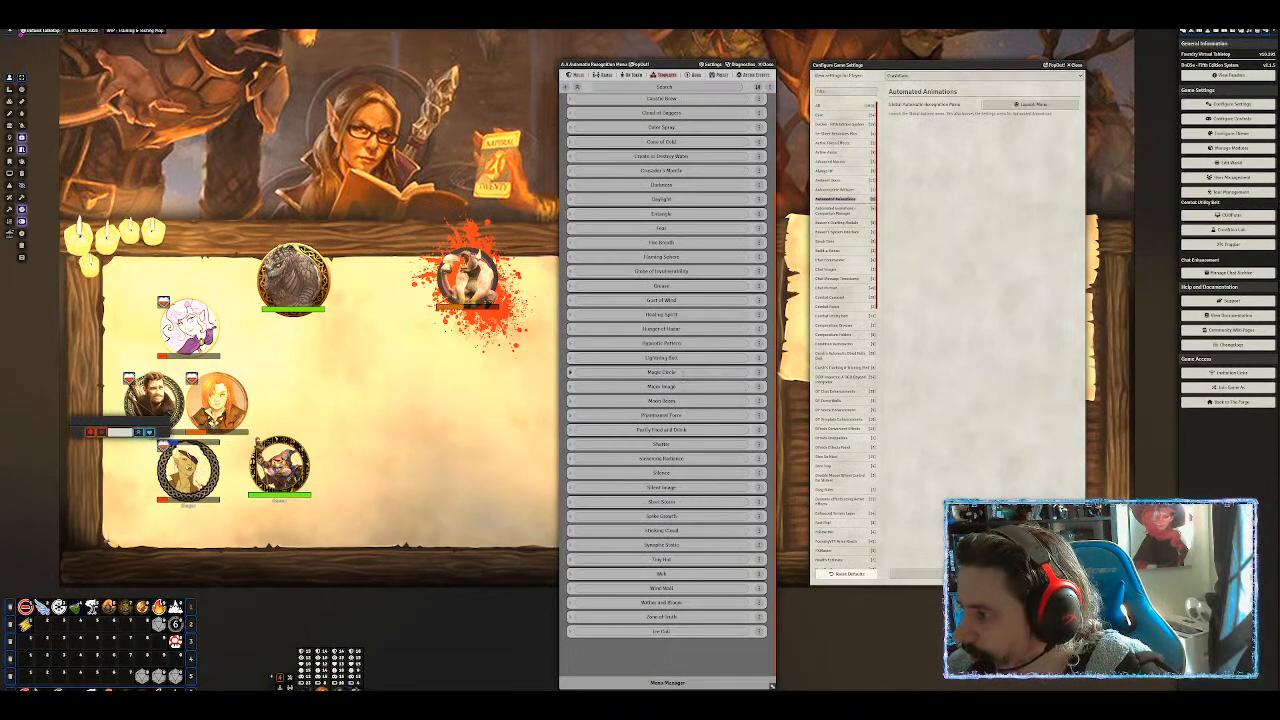
pyautogui.scroll(5, 678, 357)
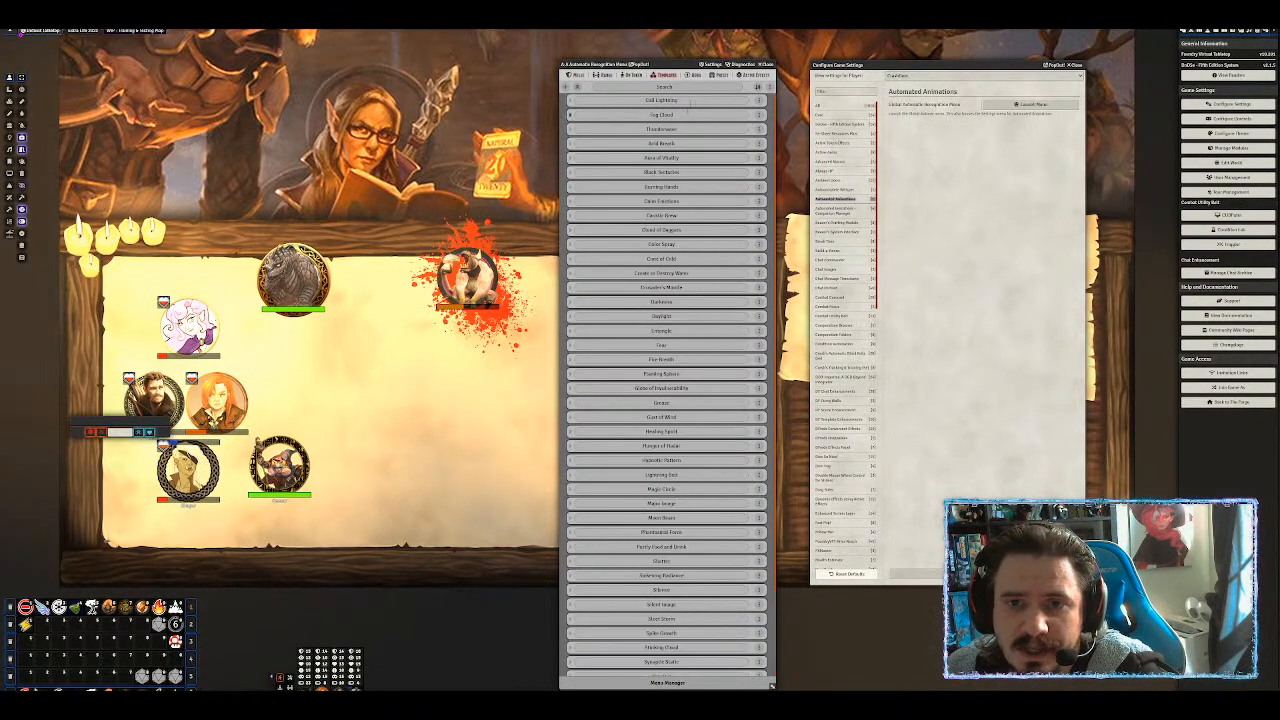
# Review the Aura, Preset and Active Effects animation lists, then close the menu.
pyautogui.click(695, 76)
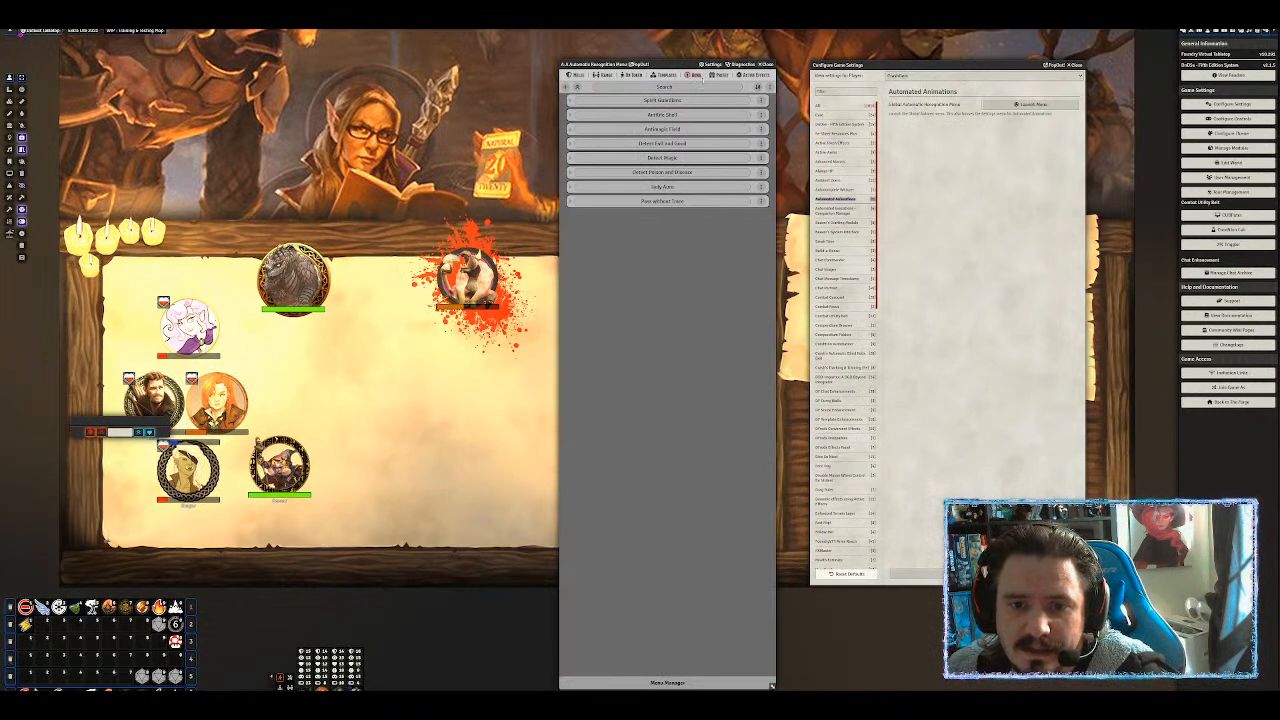
pyautogui.click(716, 76)
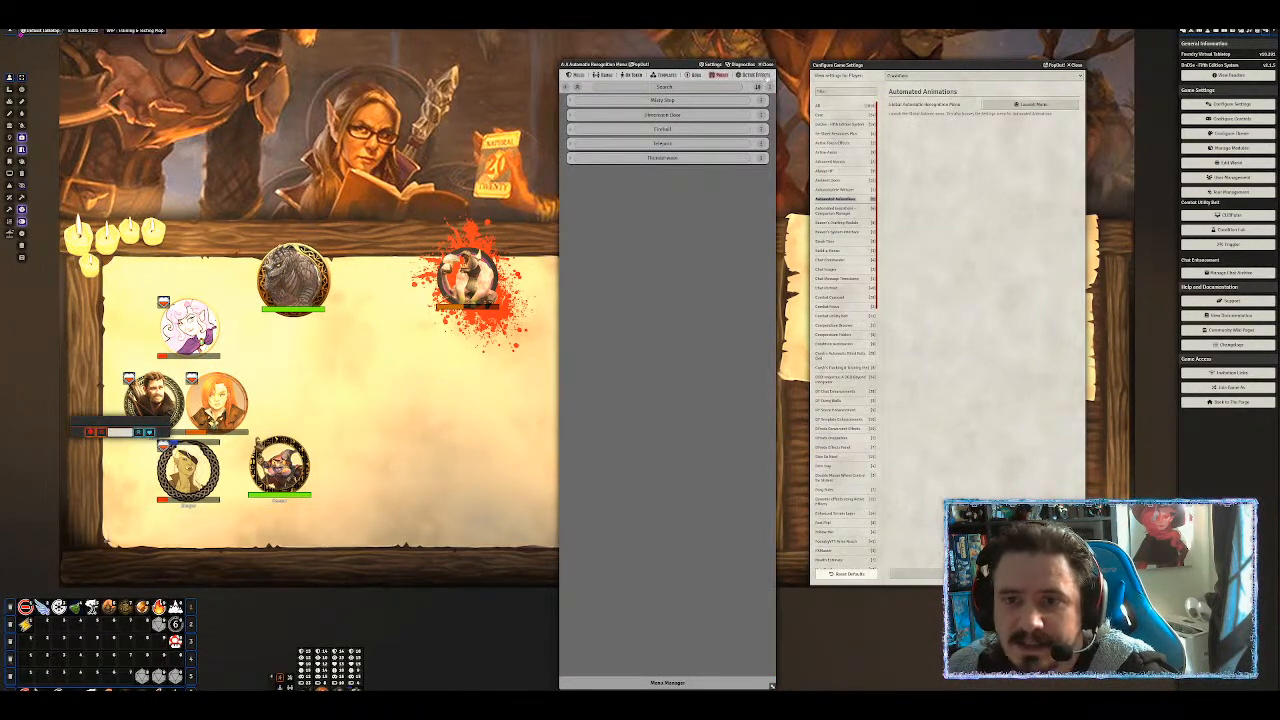
pyautogui.click(752, 75)
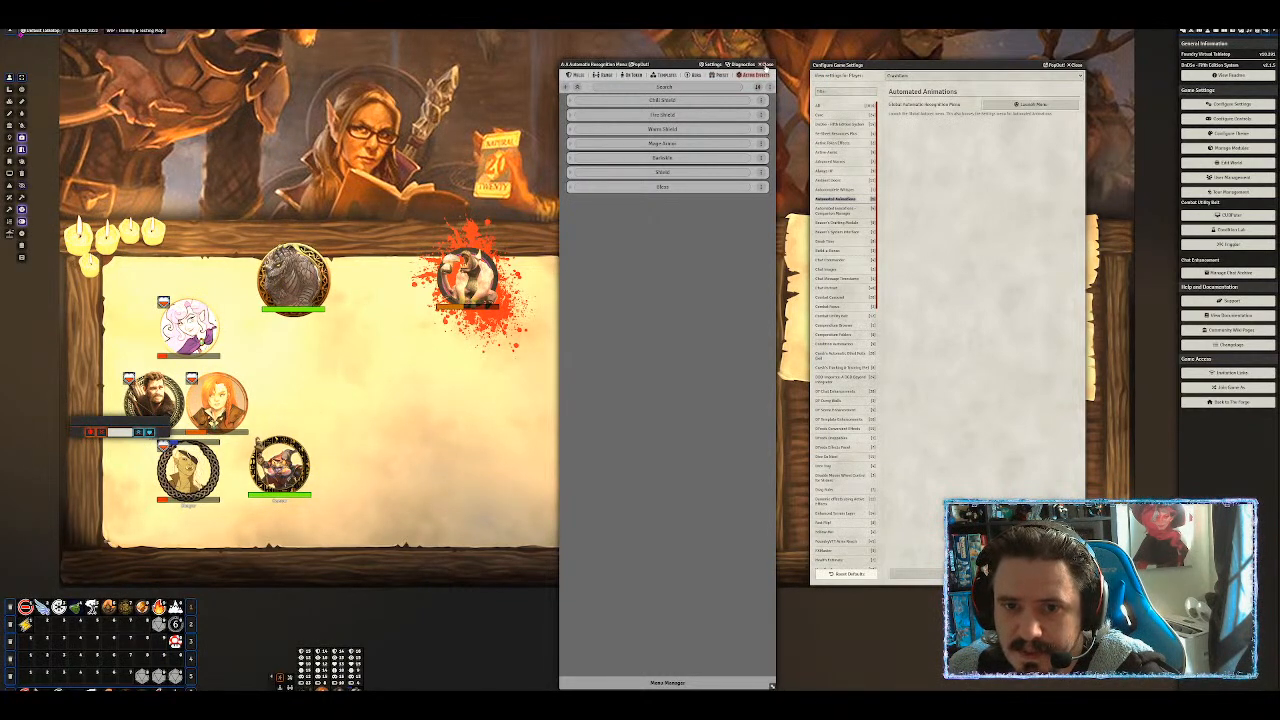
pyautogui.click(766, 65)
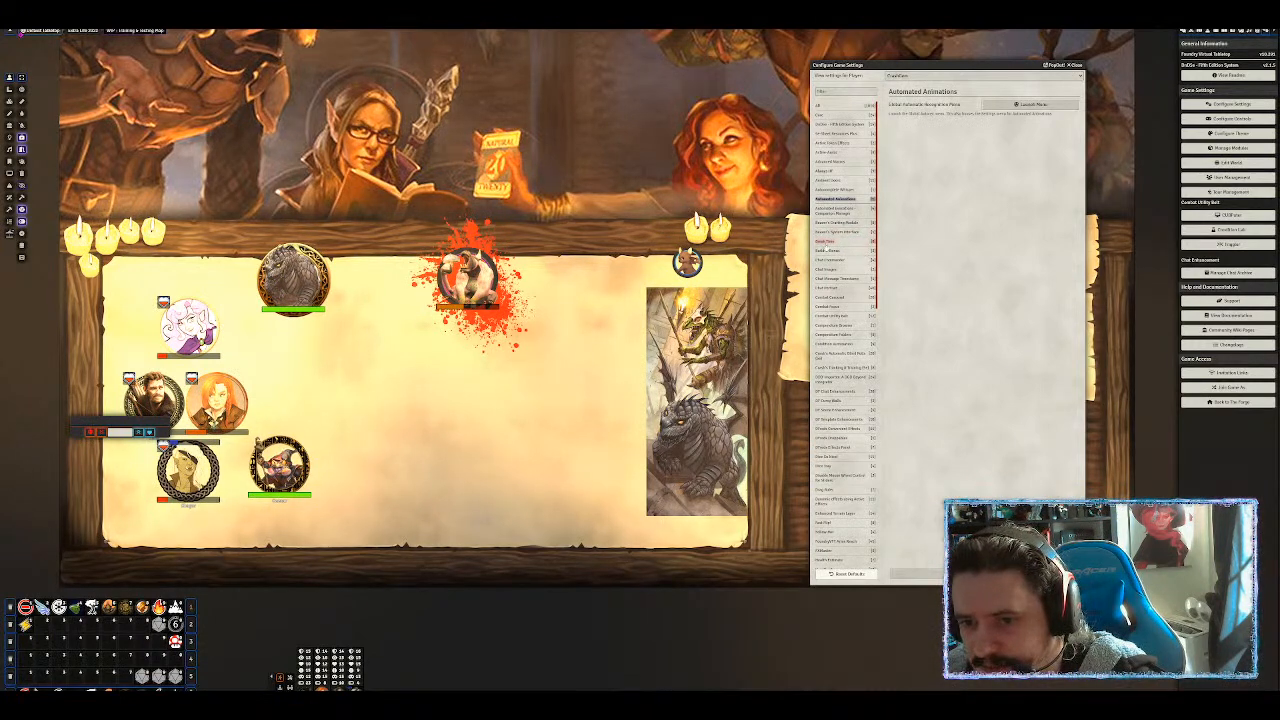
# Select Break Time in the game settings module list to see its options.
pyautogui.click(826, 241)
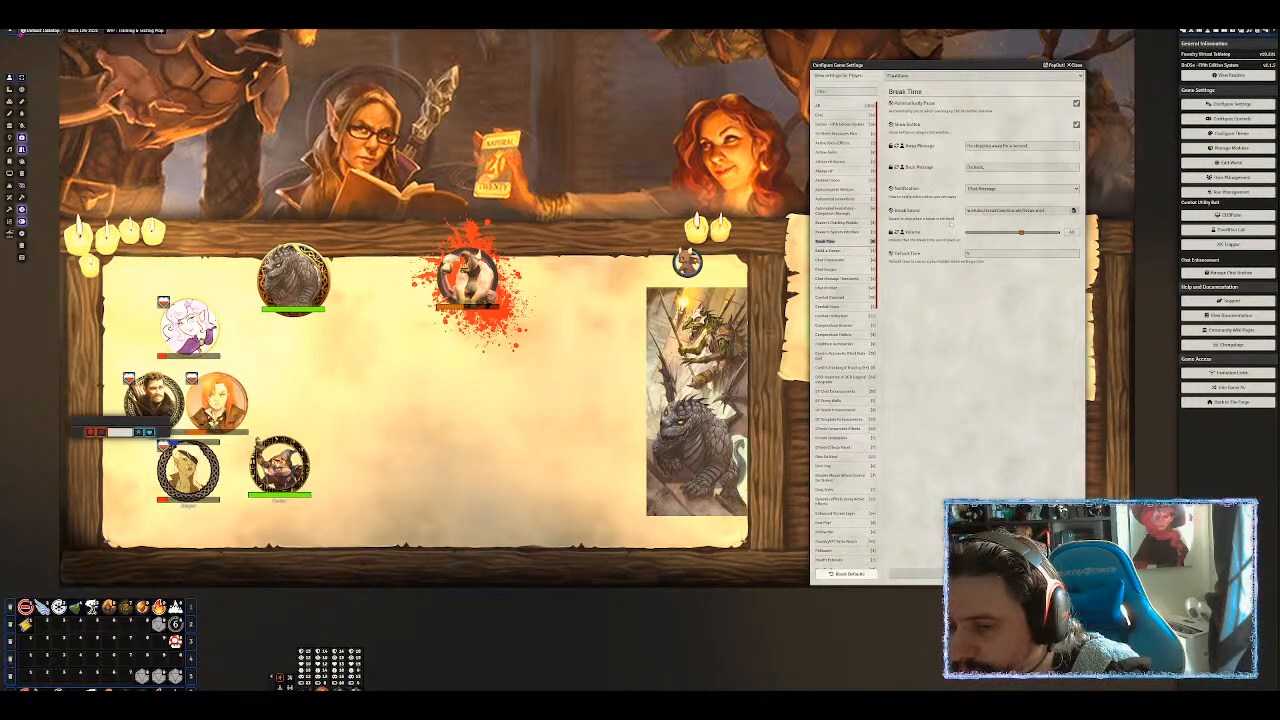
pyautogui.hotkey('shift', 'b')
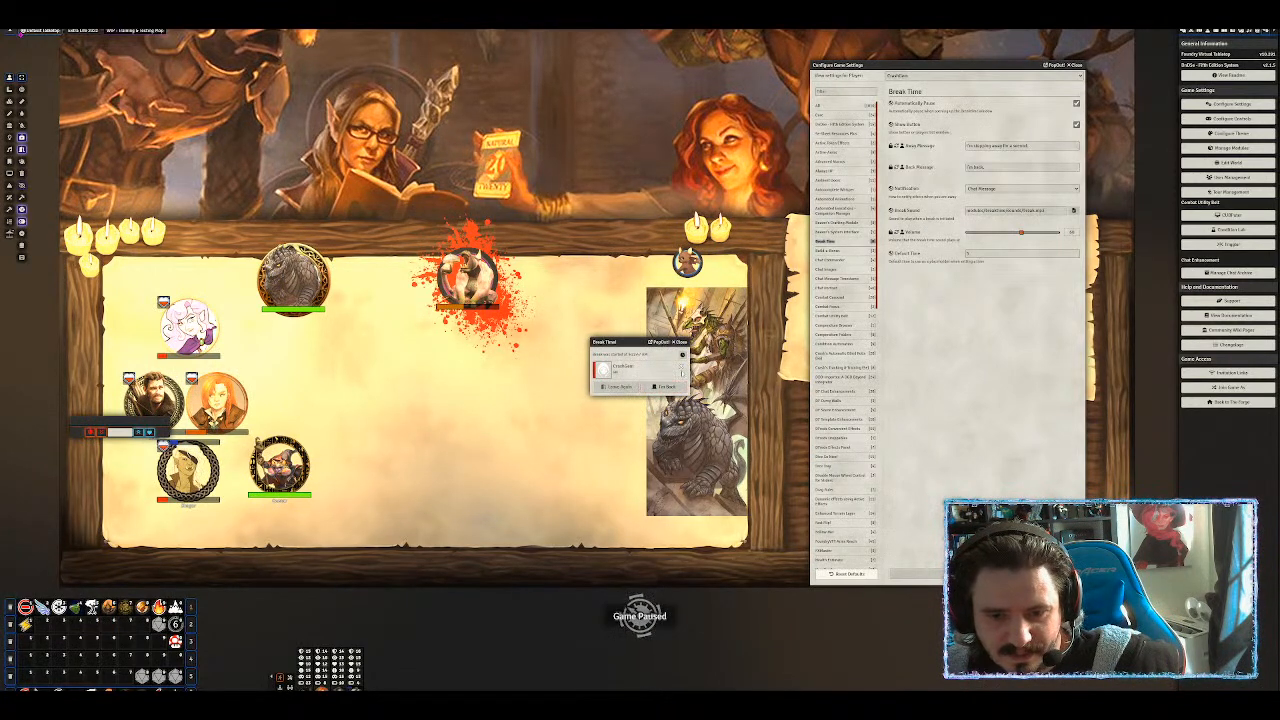
pyautogui.click(667, 388)
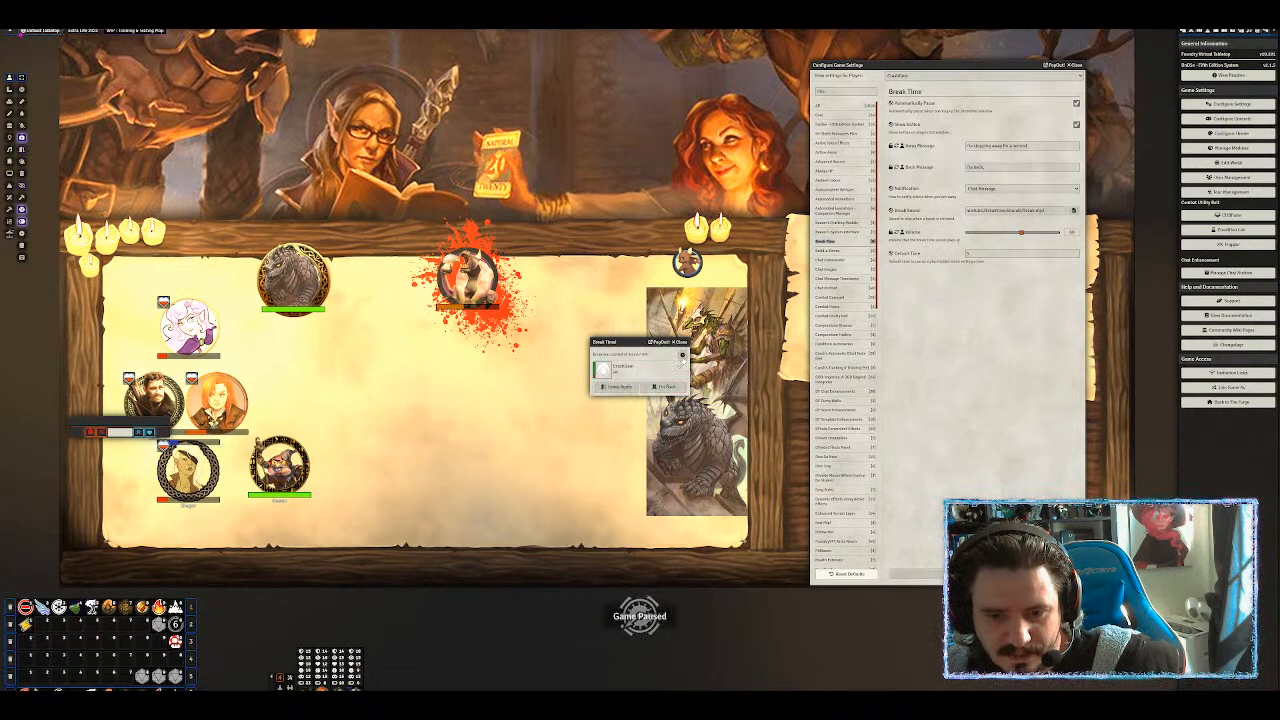
pyautogui.click(681, 355)
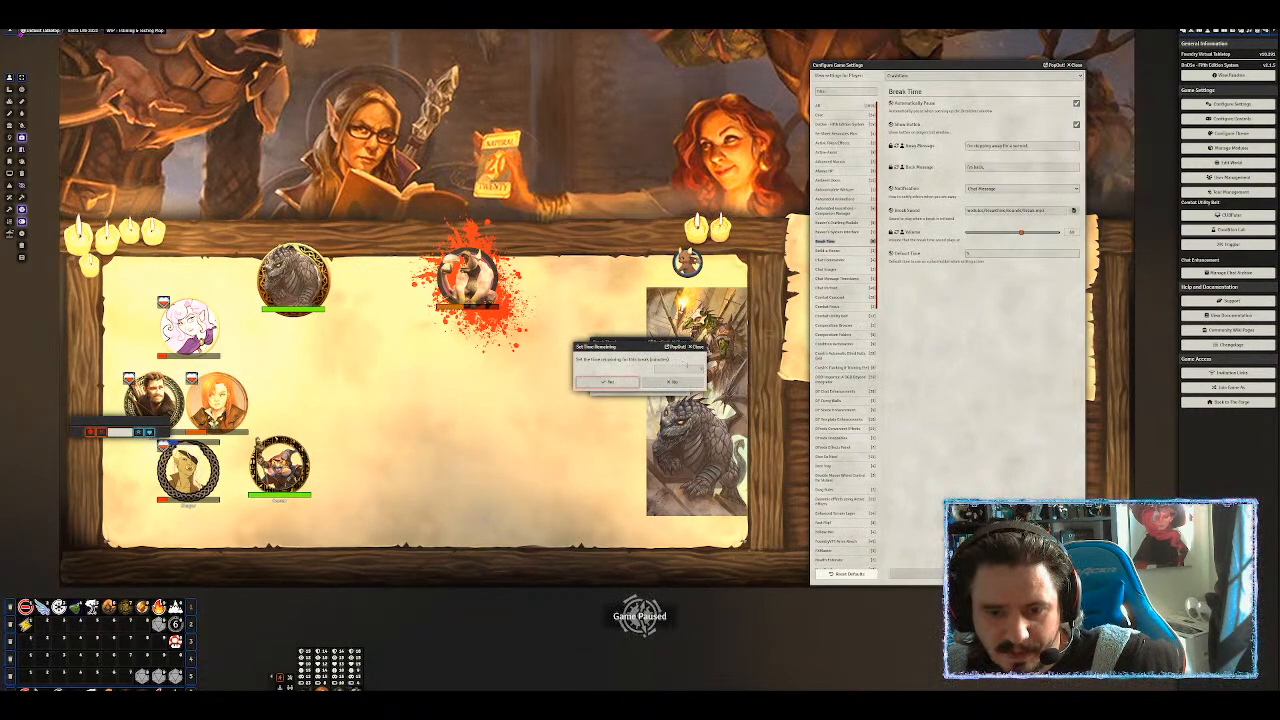
pyautogui.click(700, 348)
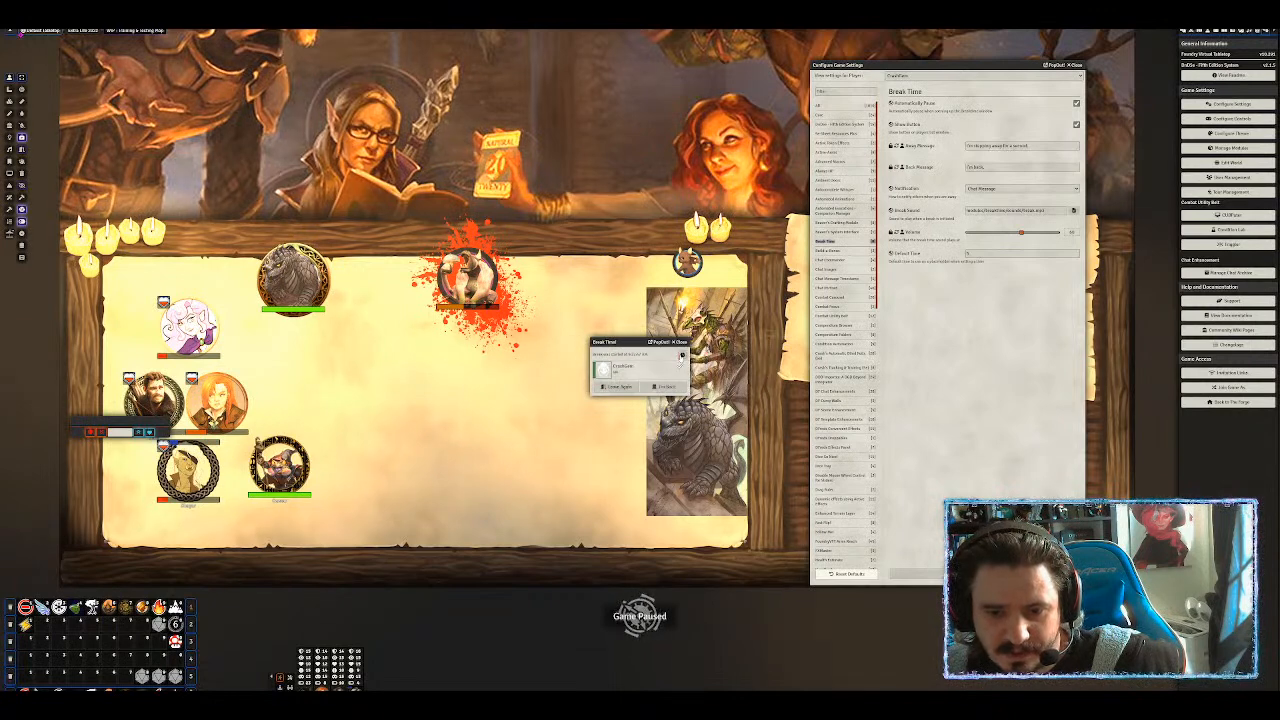
pyautogui.click(682, 357)
pyautogui.click(687, 370)
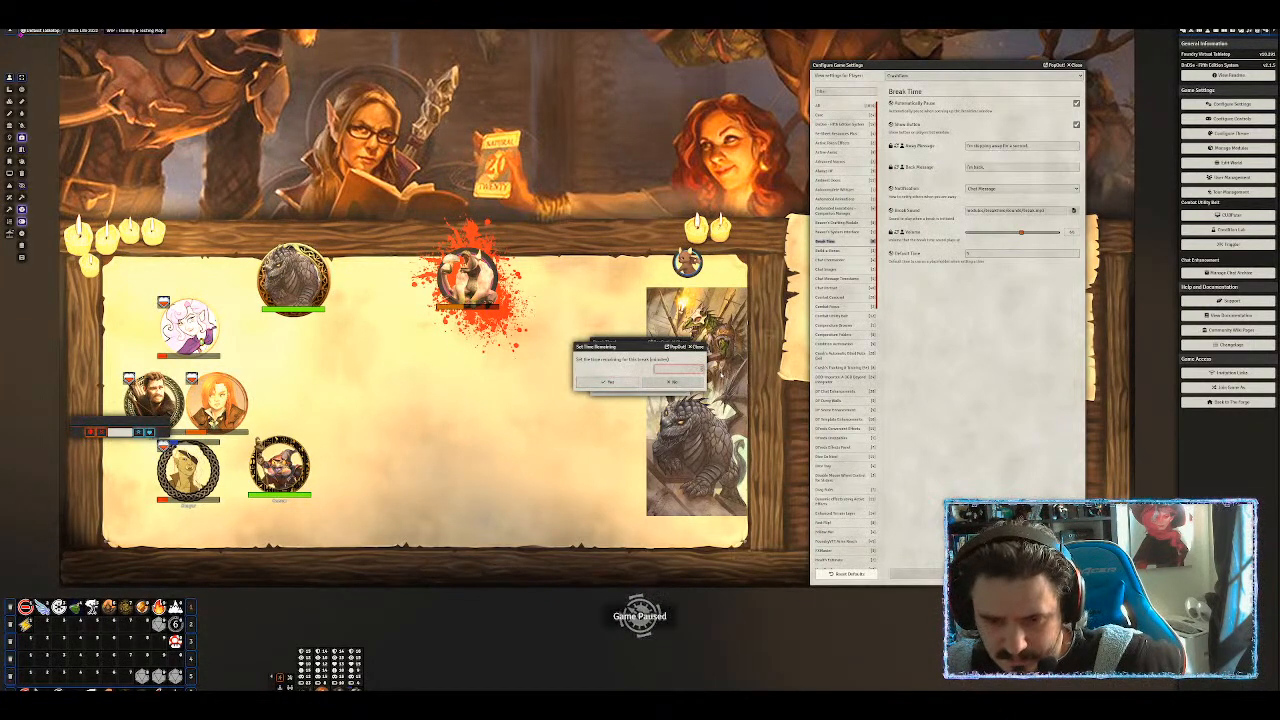
pyautogui.click(622, 383)
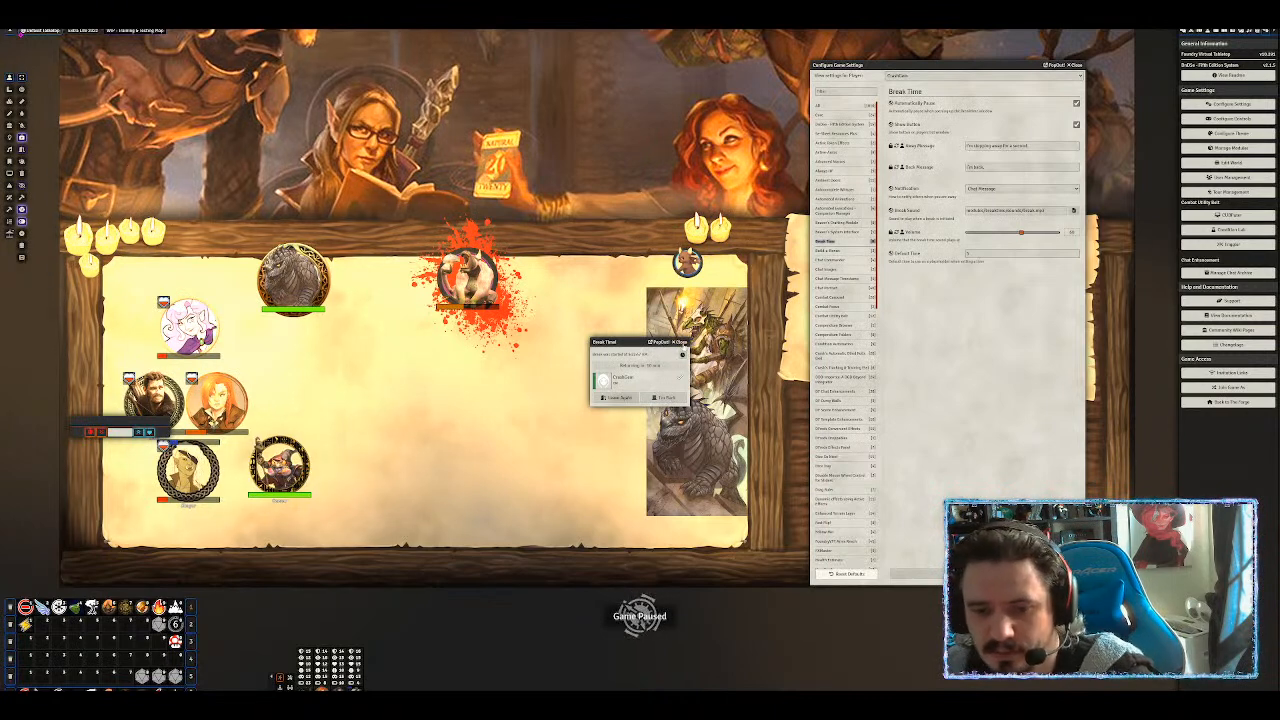
pyautogui.click(664, 397)
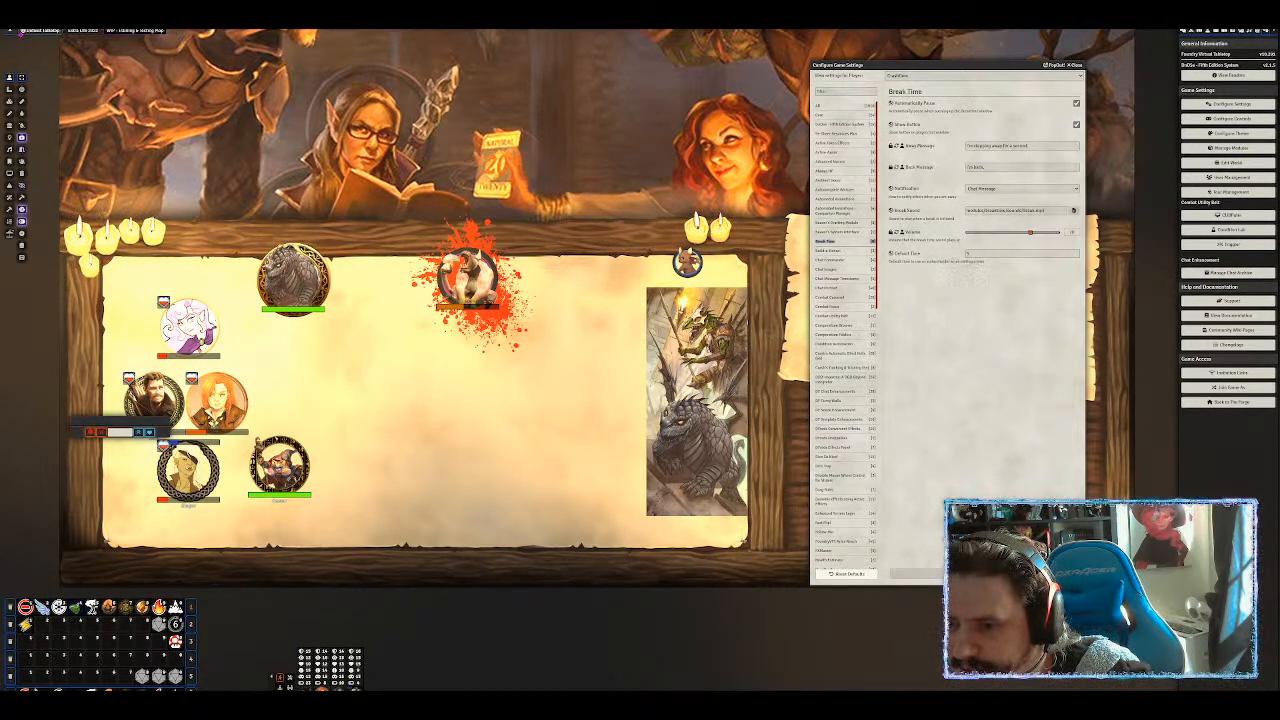
# Check Break Time's Default Time value, then move to the Build a Bonus settings.
pyautogui.moveTo(976, 254); pyautogui.dragTo(952, 257)
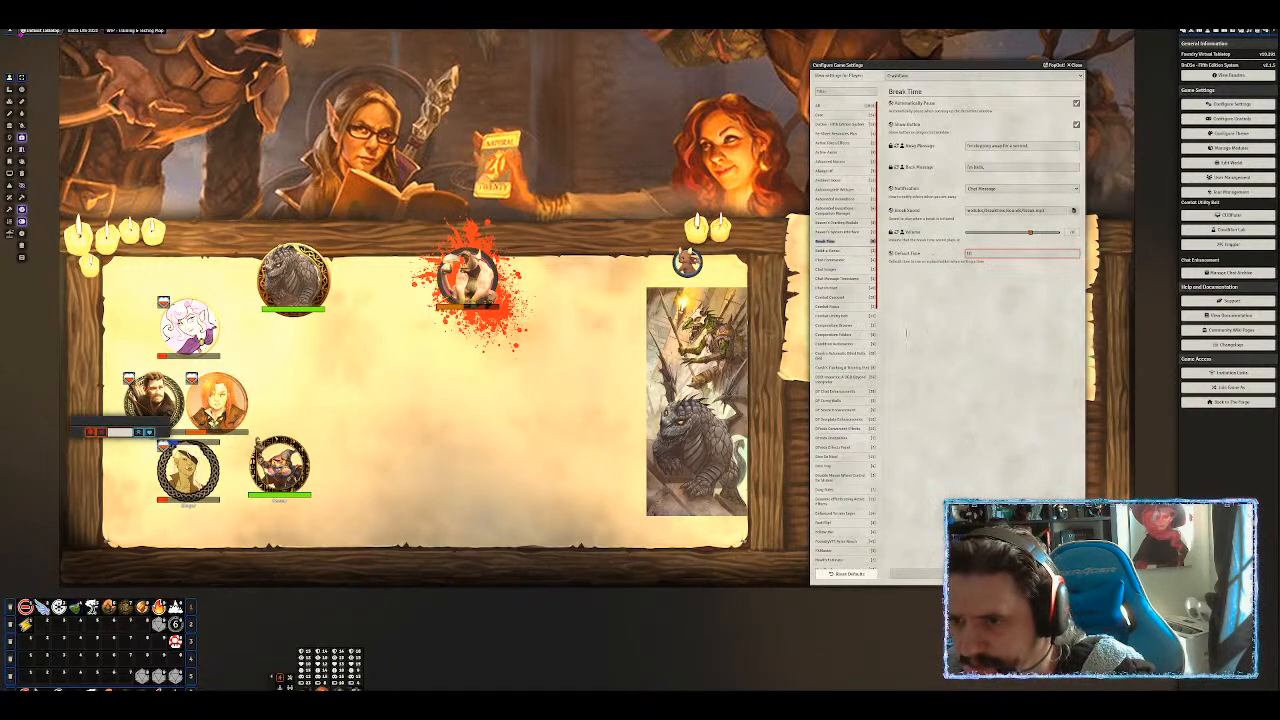
pyautogui.click(998, 352)
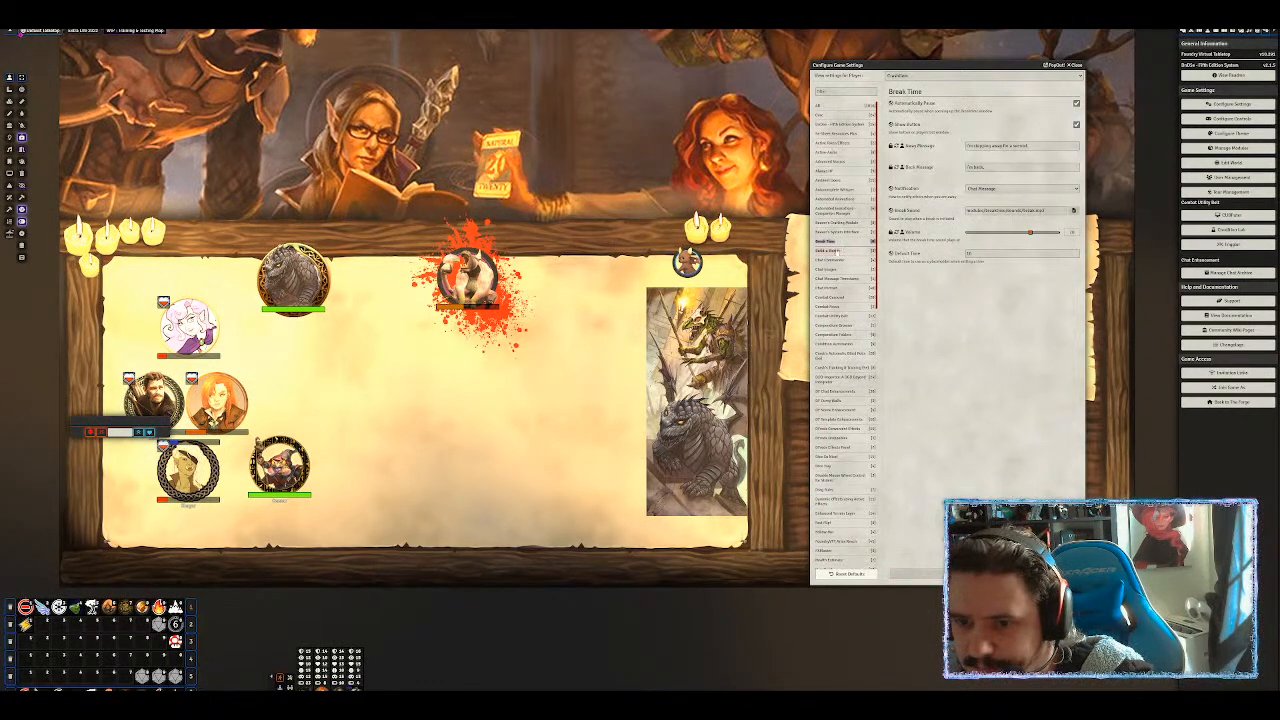
pyautogui.click(830, 251)
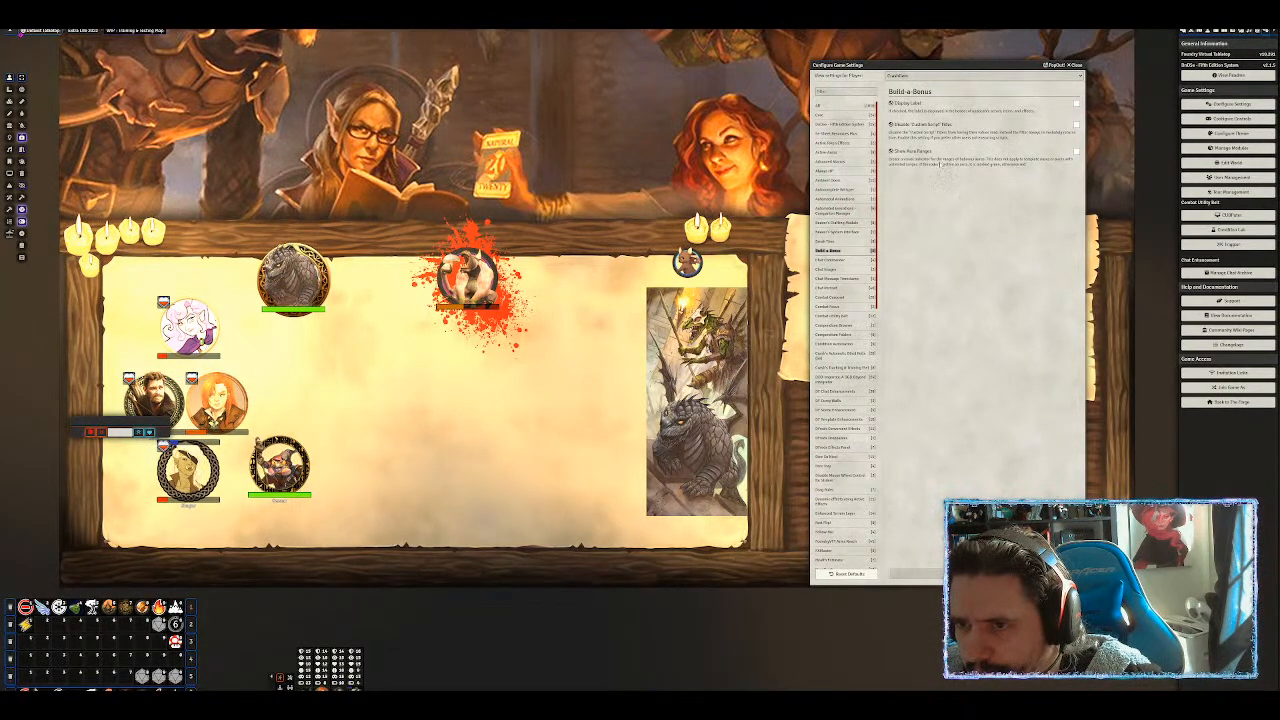
# Look through the Chat Commander and Chat Images settings, and show the chat log in the sidebar.
pyautogui.click(832, 259)
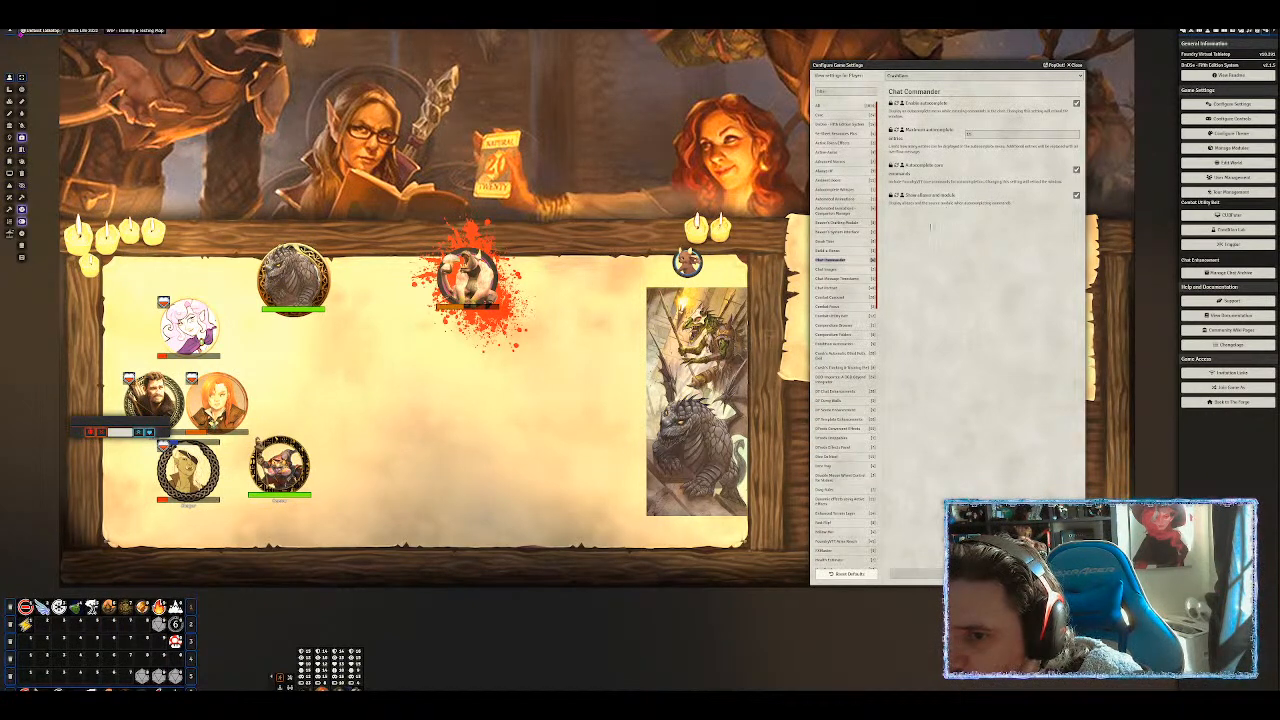
pyautogui.click(827, 270)
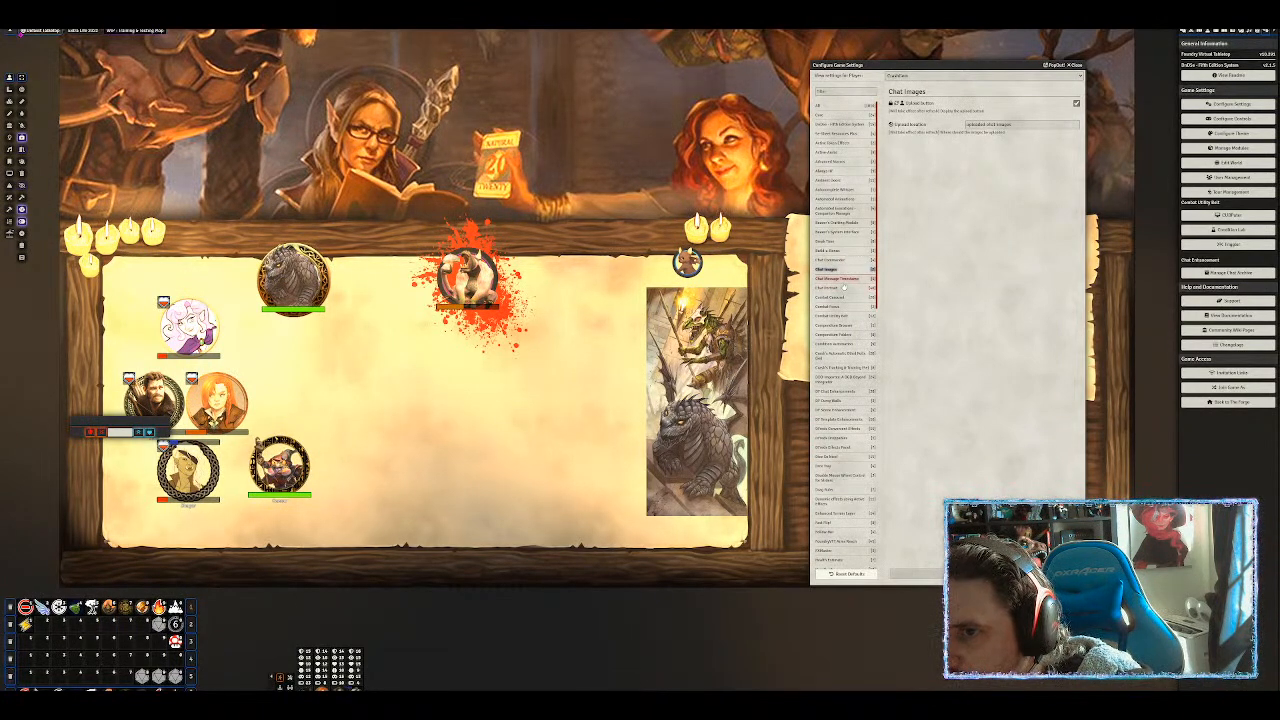
pyautogui.click(1186, 32)
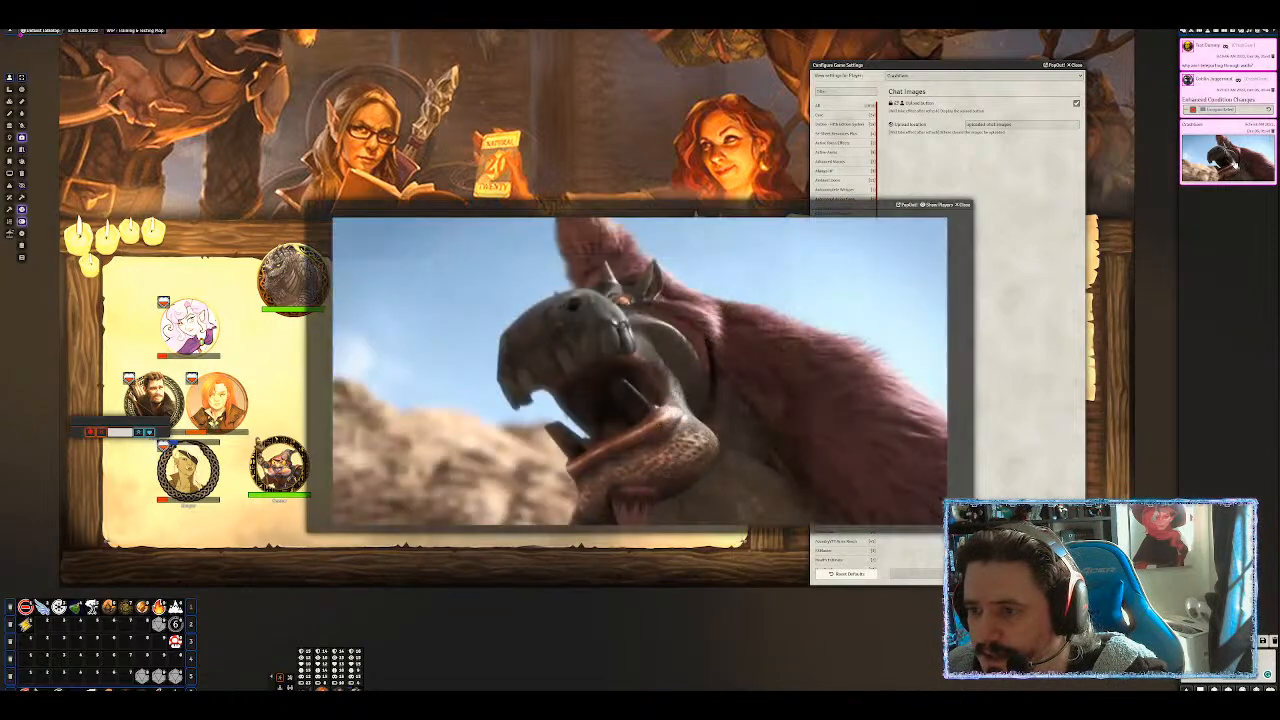
# Close the creature video, skim Chat Message Timestamp, and enable Chat Portrait's Use Token Image.
pyautogui.click(963, 205)
pyautogui.click(832, 279)
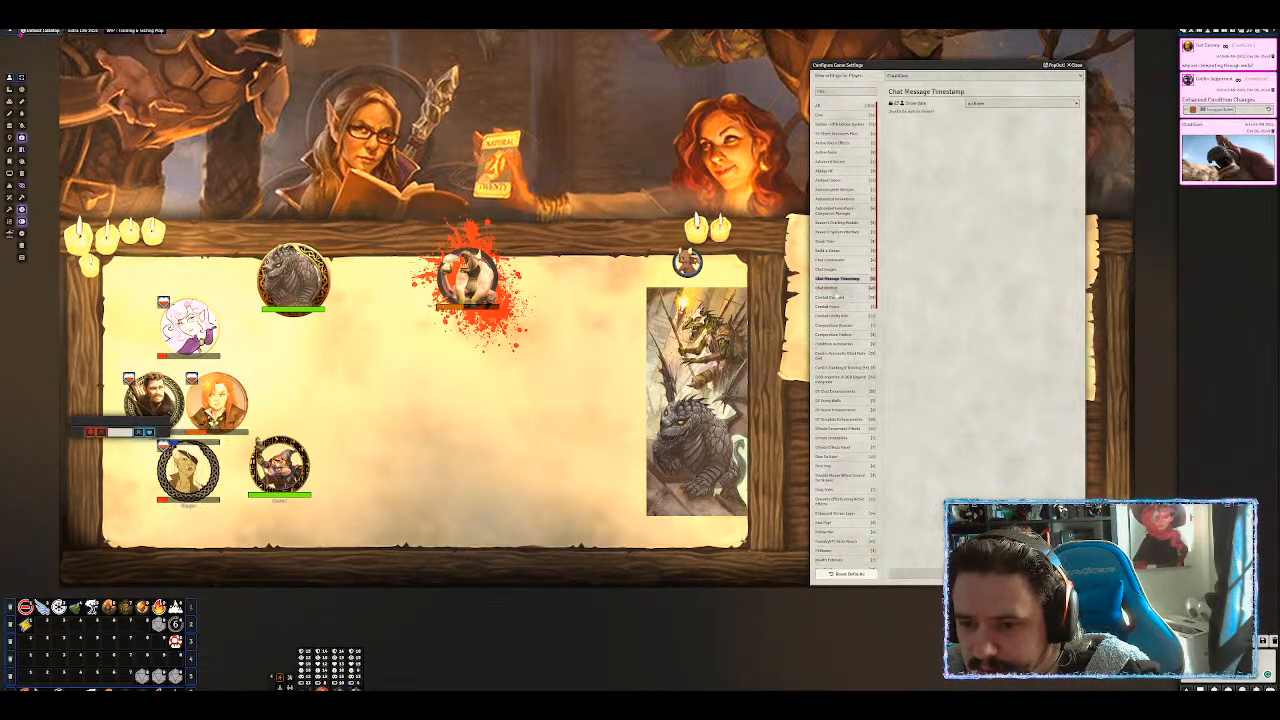
pyautogui.click(829, 288)
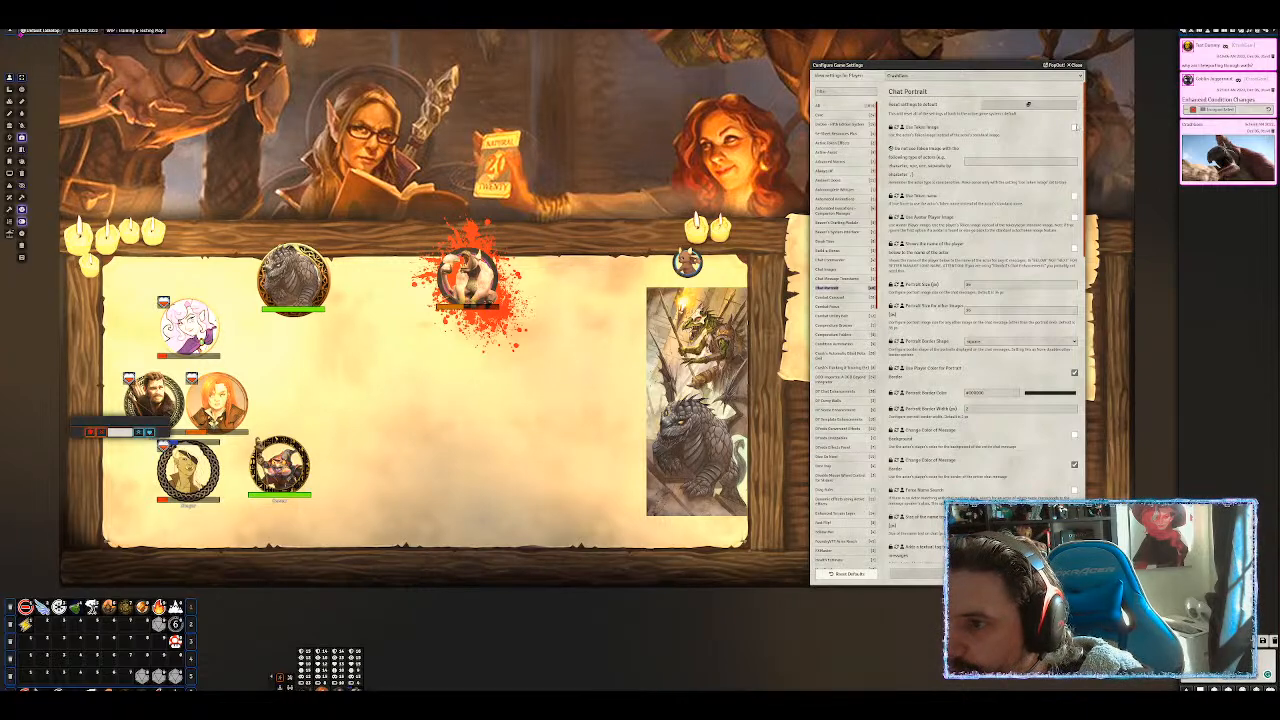
pyautogui.click(1074, 127)
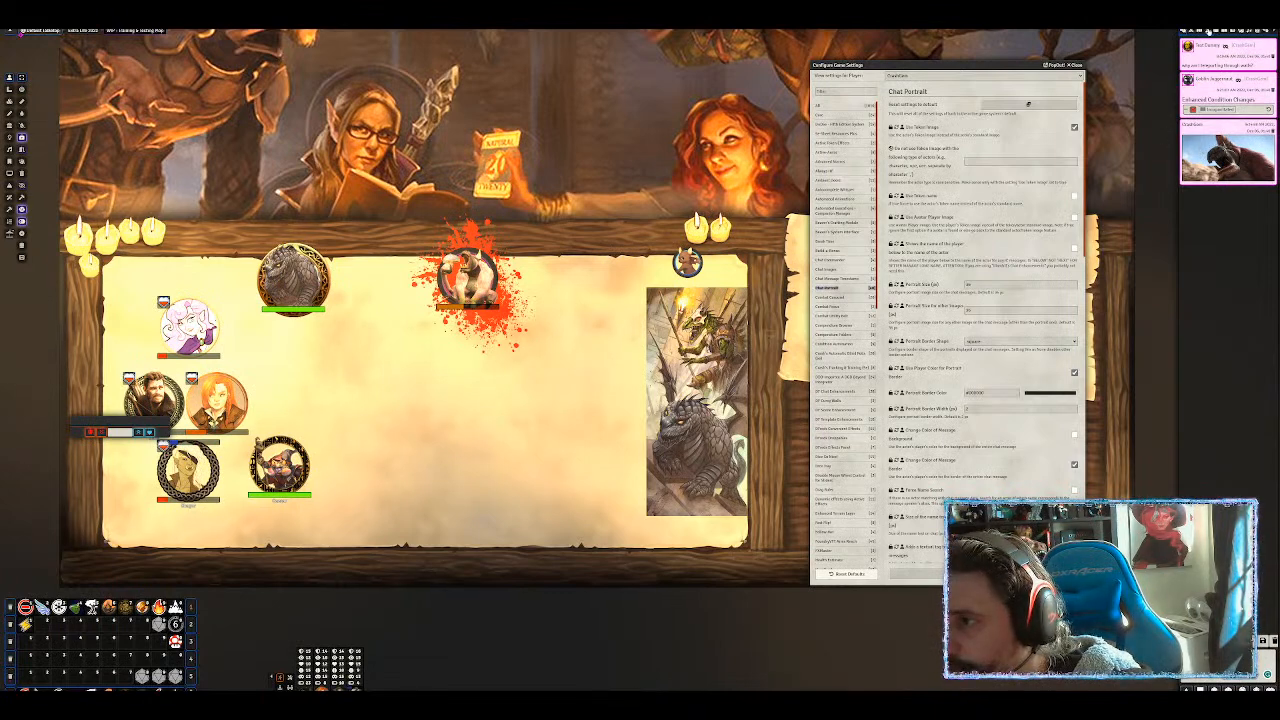
# Check the Krampus actor's sheet, then drag a Krampus token just left of the dragon artwork.
pyautogui.click(1209, 33)
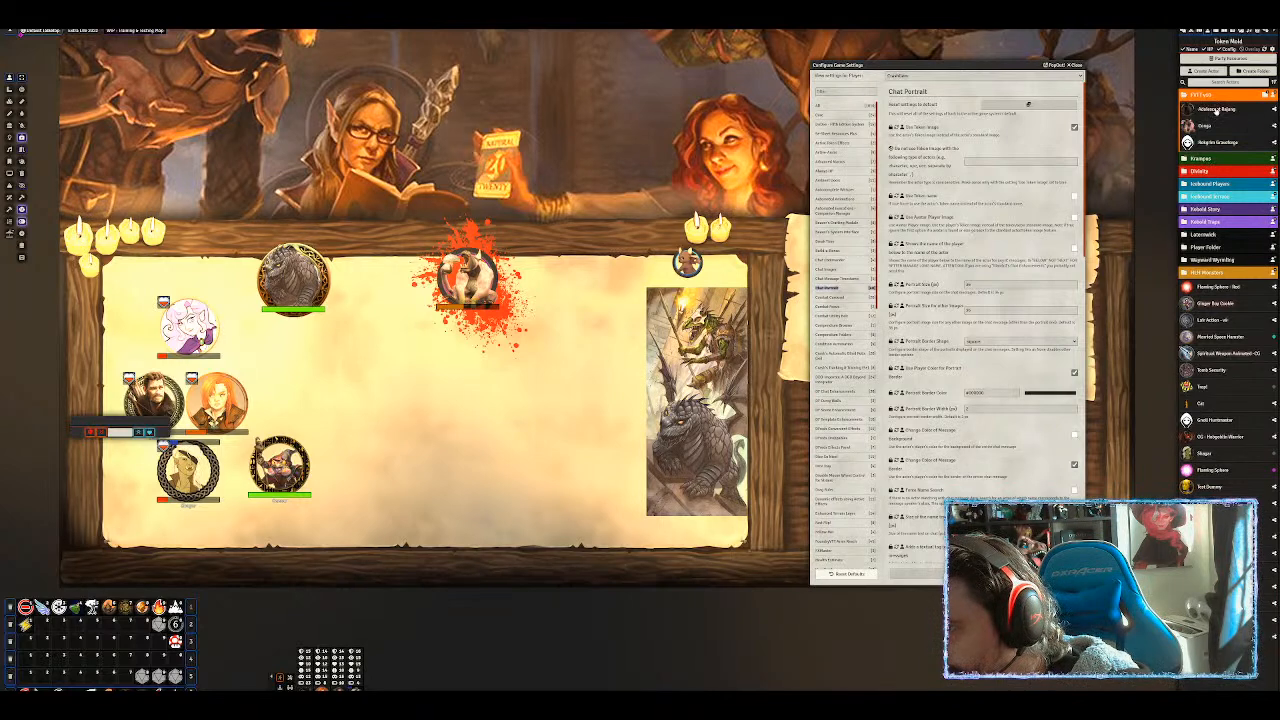
pyautogui.click(1200, 159)
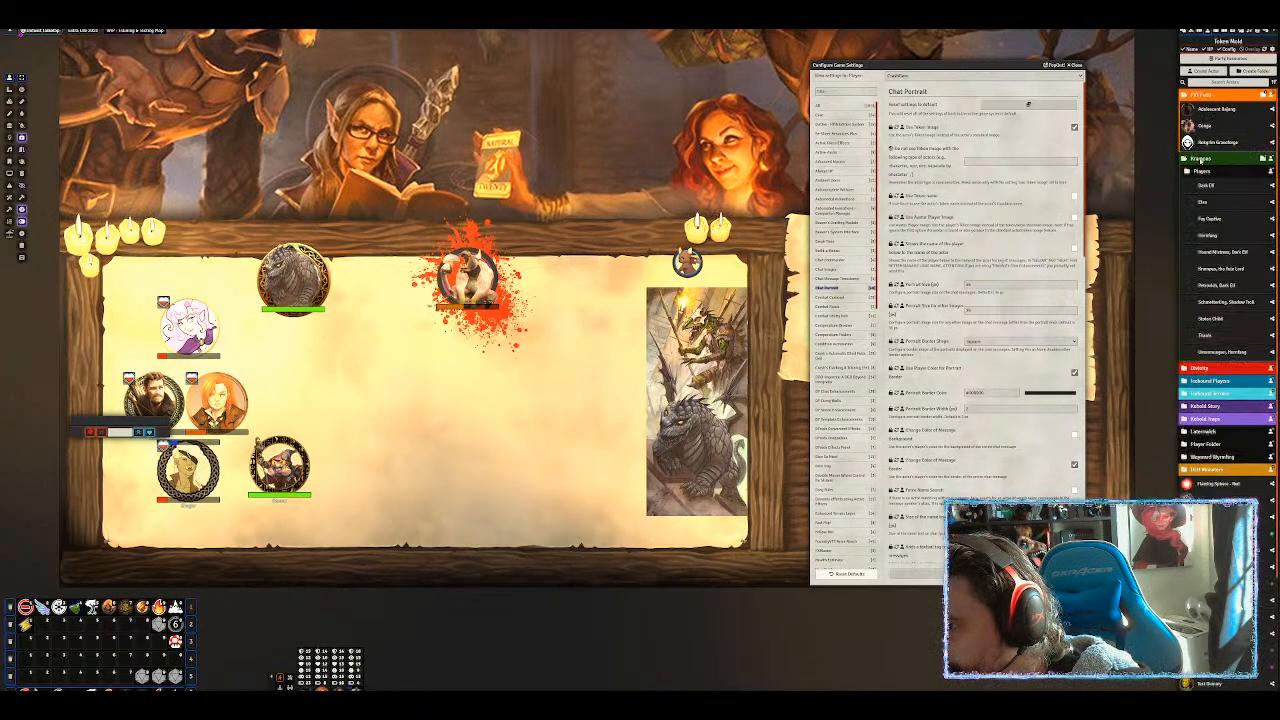
pyautogui.click(1213, 269)
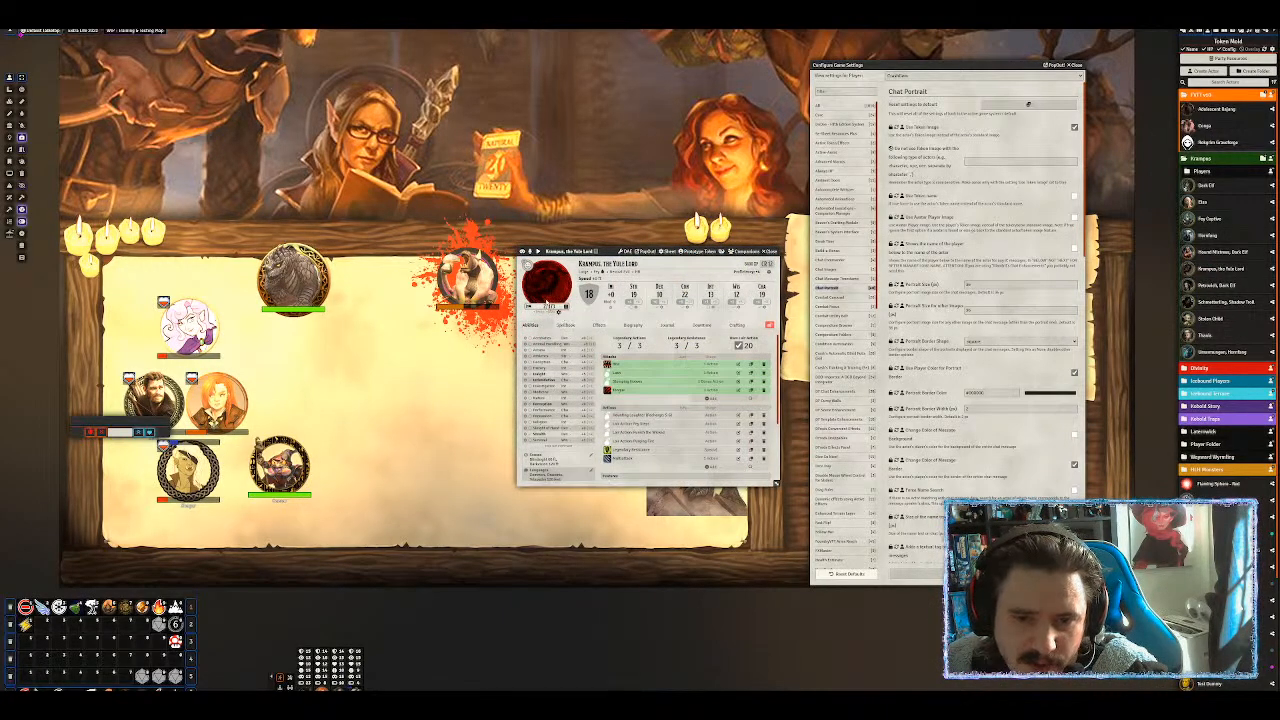
pyautogui.click(768, 251)
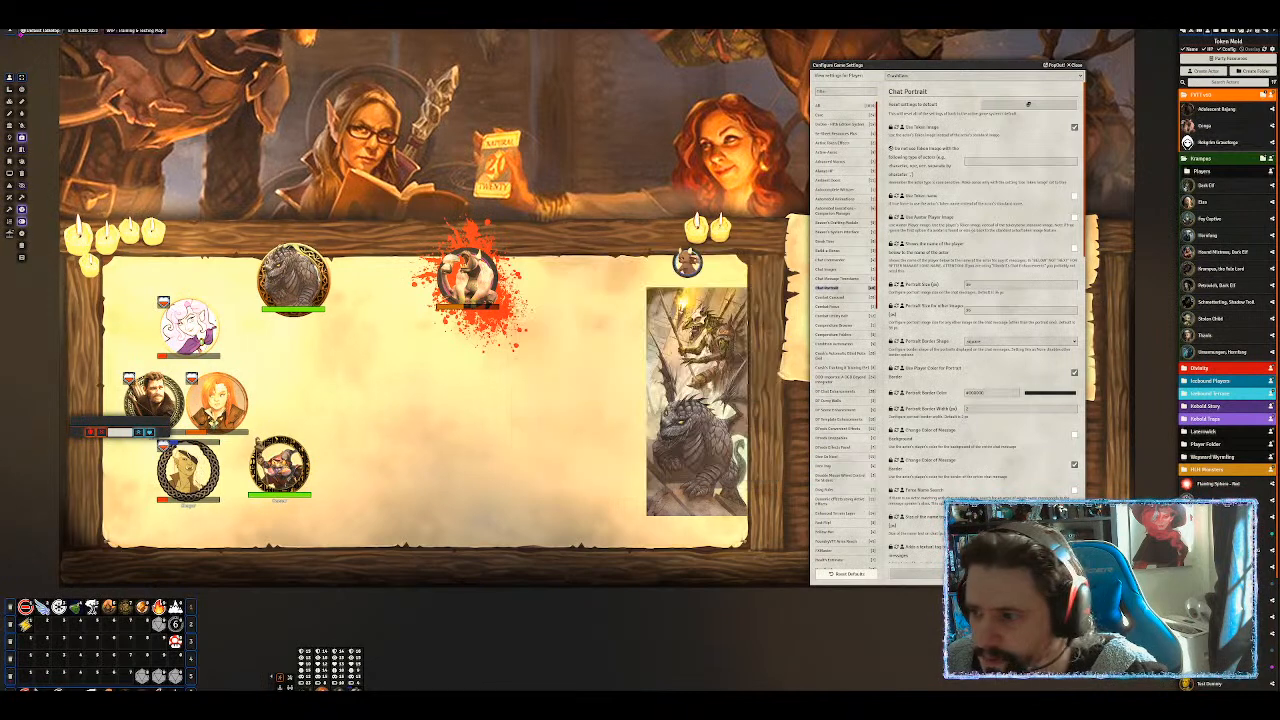
pyautogui.moveTo(1224, 269); pyautogui.dragTo(535, 422)
# Rename the Krampus token to 'NOT Krampus' in its Token Configuration.
pyautogui.click(562, 432)
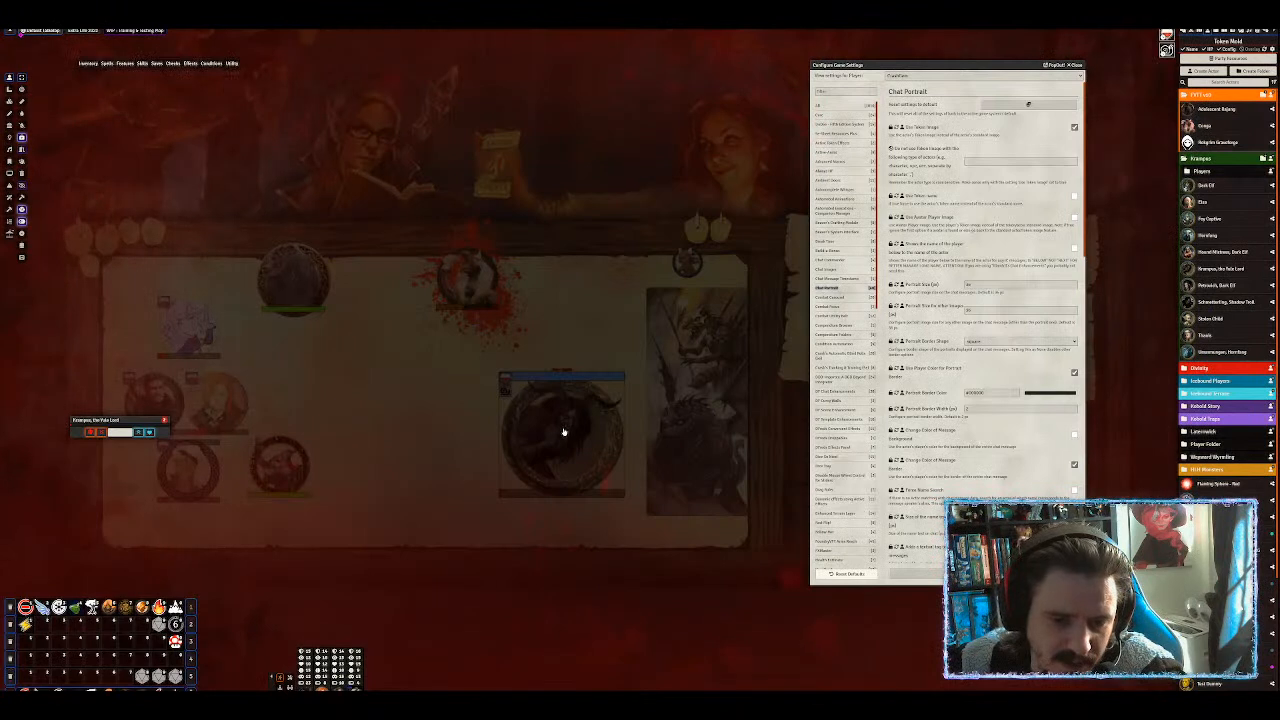
pyautogui.rightClick(562, 432)
pyautogui.rightClick(562, 432)
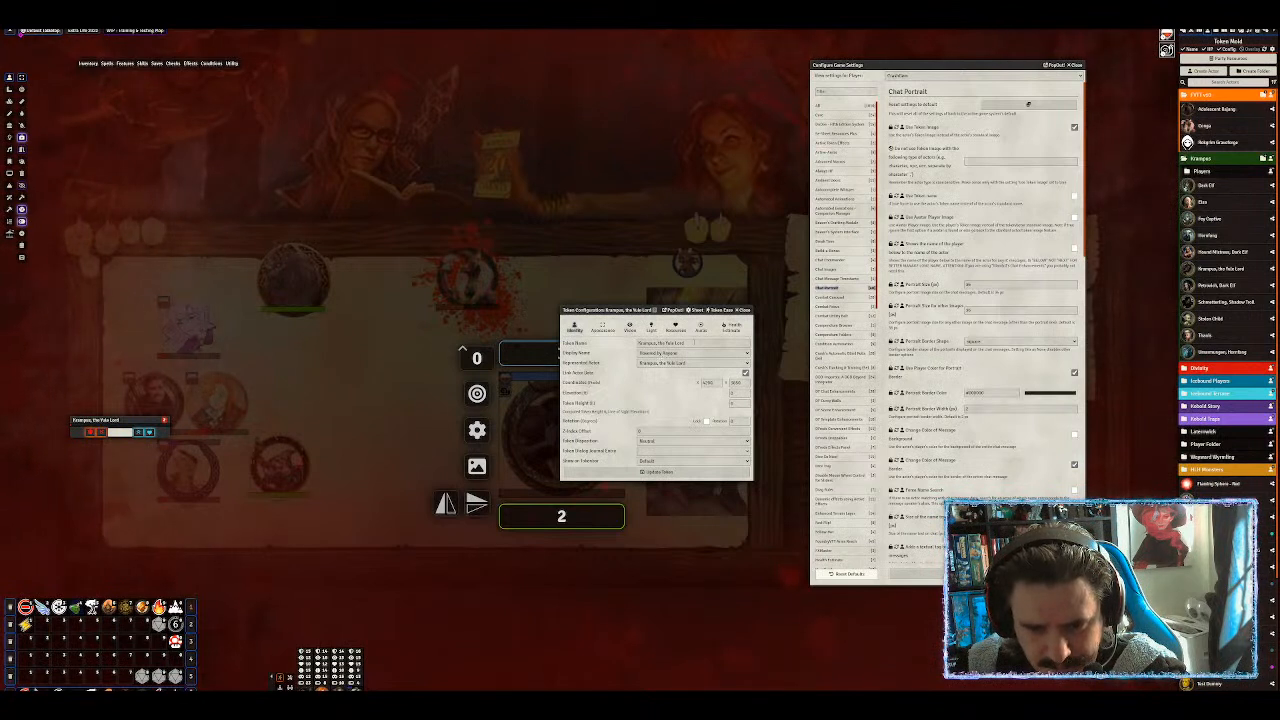
pyautogui.moveTo(688, 343); pyautogui.dragTo(591, 343)
pyautogui.write('NO')
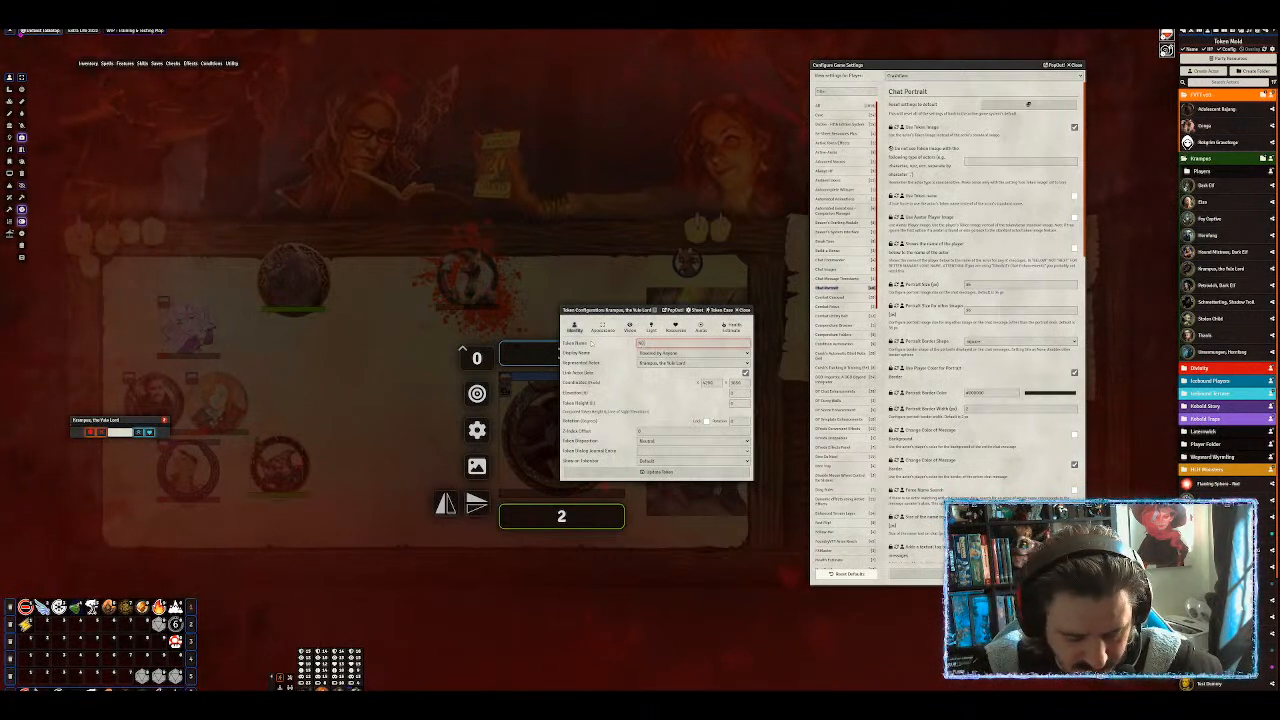
pyautogui.write('T Krampus')
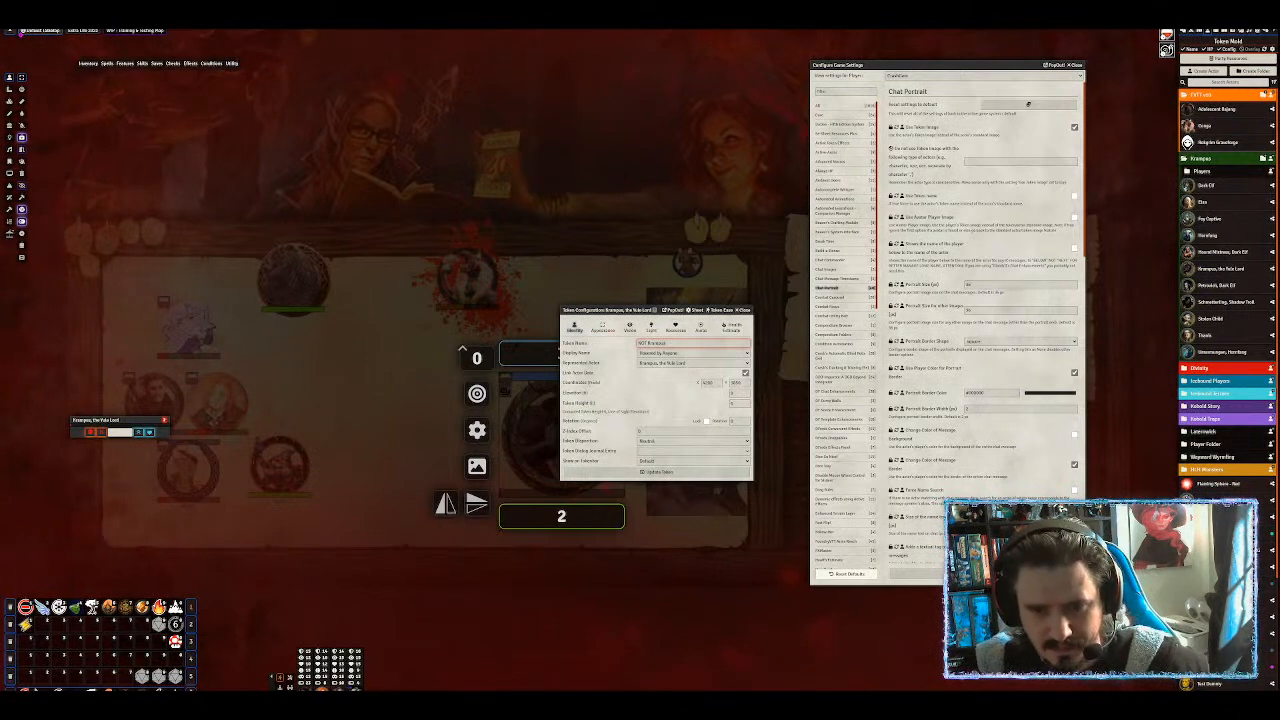
pyautogui.click(592, 343)
# Check the token's image path on the Appearance tab, then close the configuration.
pyautogui.click(603, 327)
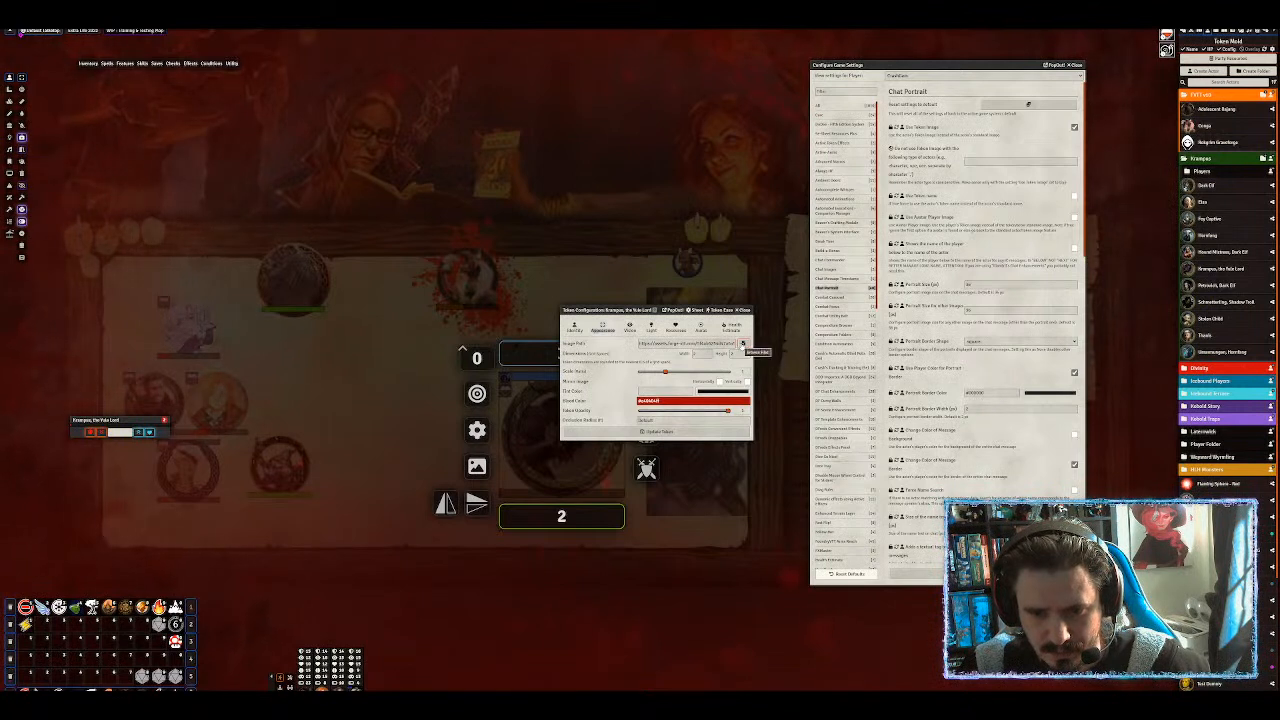
pyautogui.moveTo(726, 343); pyautogui.dragTo(638, 343)
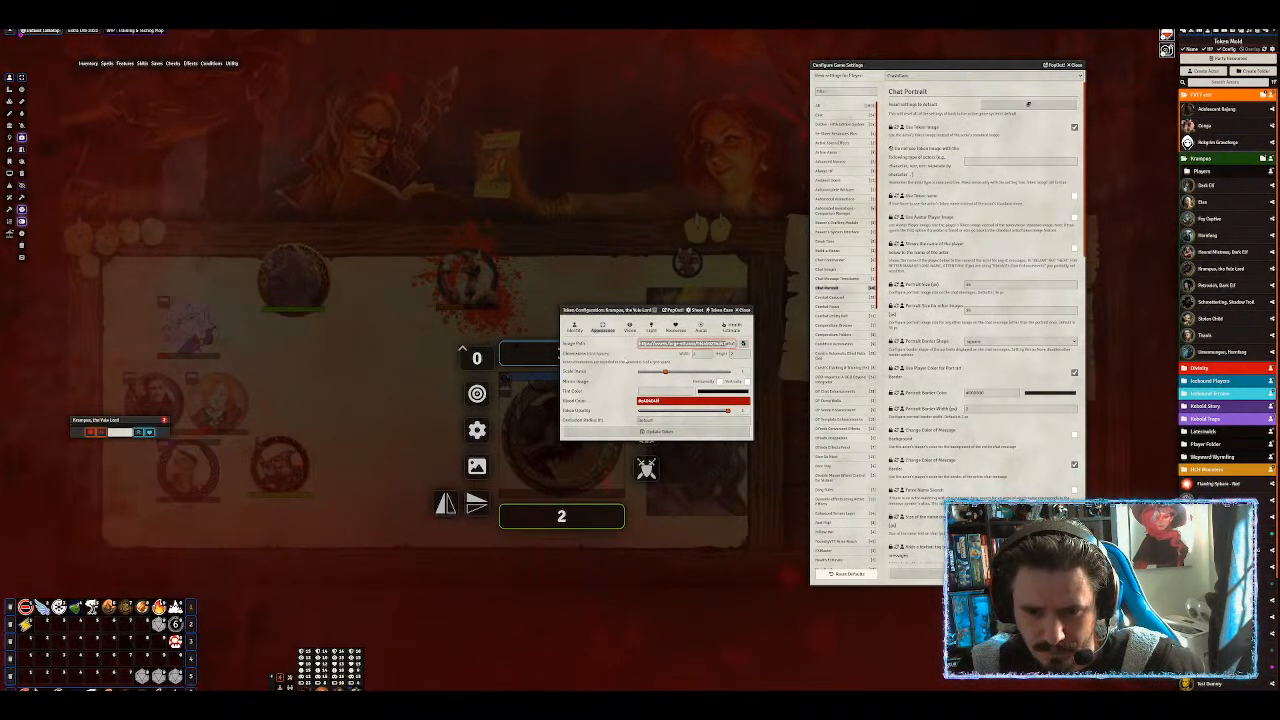
pyautogui.click(612, 351)
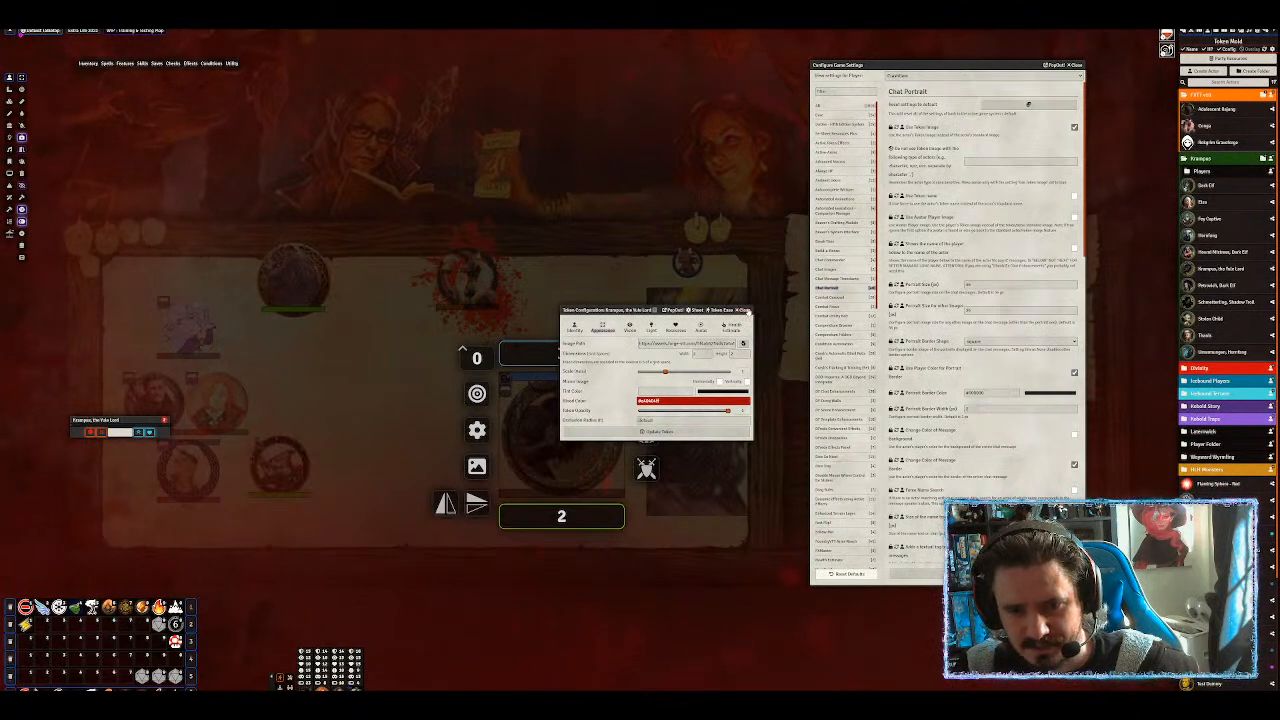
pyautogui.click(748, 312)
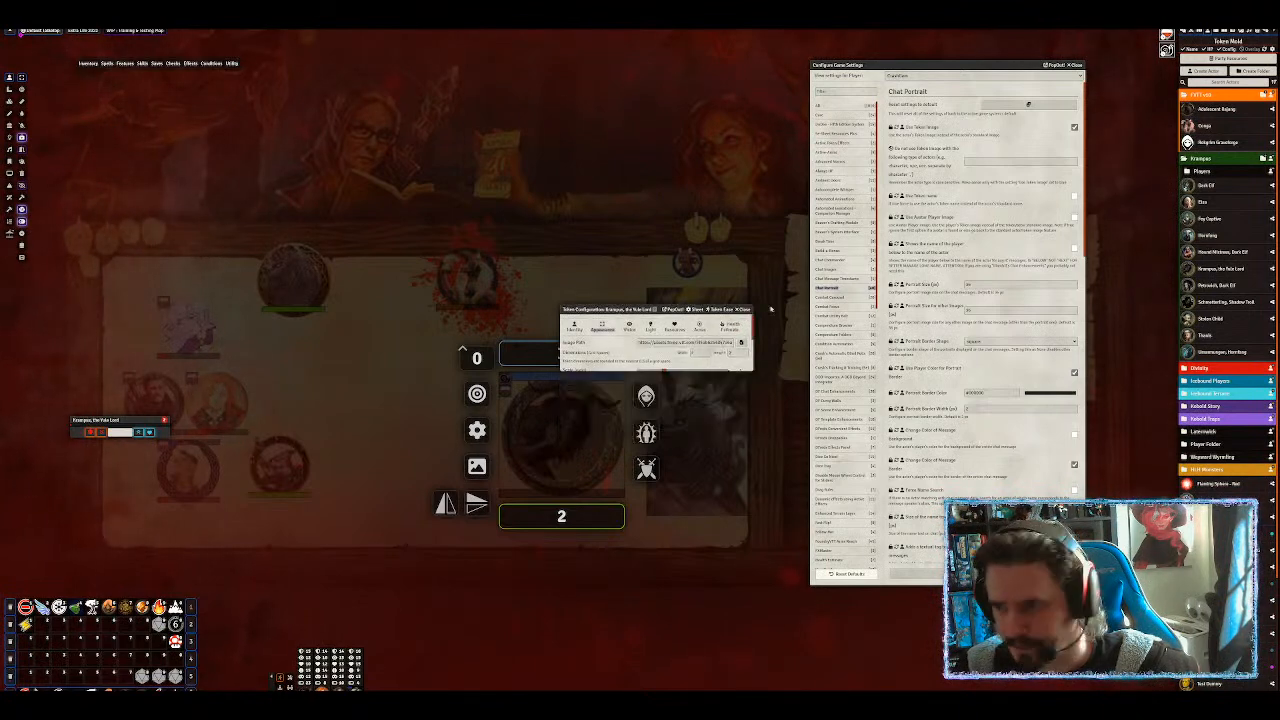
# Replace the Shadow Troll prototype token's image filename with * and update the token.
pyautogui.click(1215, 301)
pyautogui.click(703, 252)
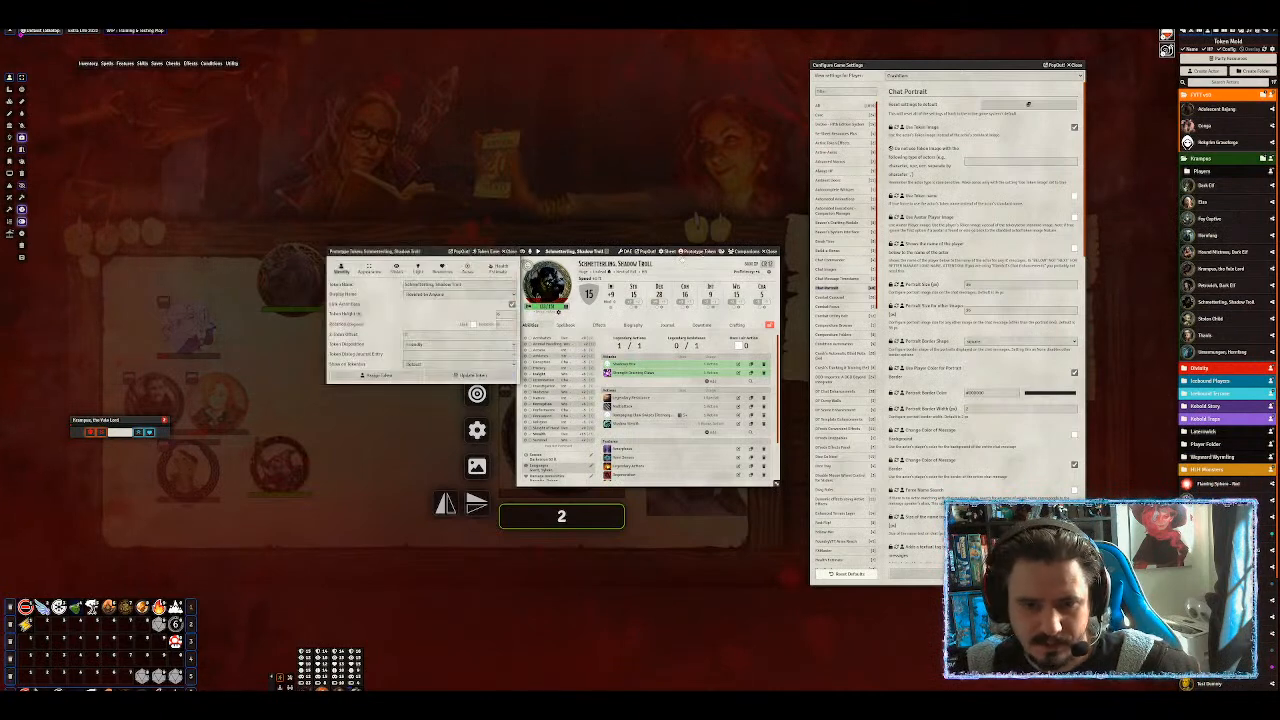
pyautogui.click(375, 272)
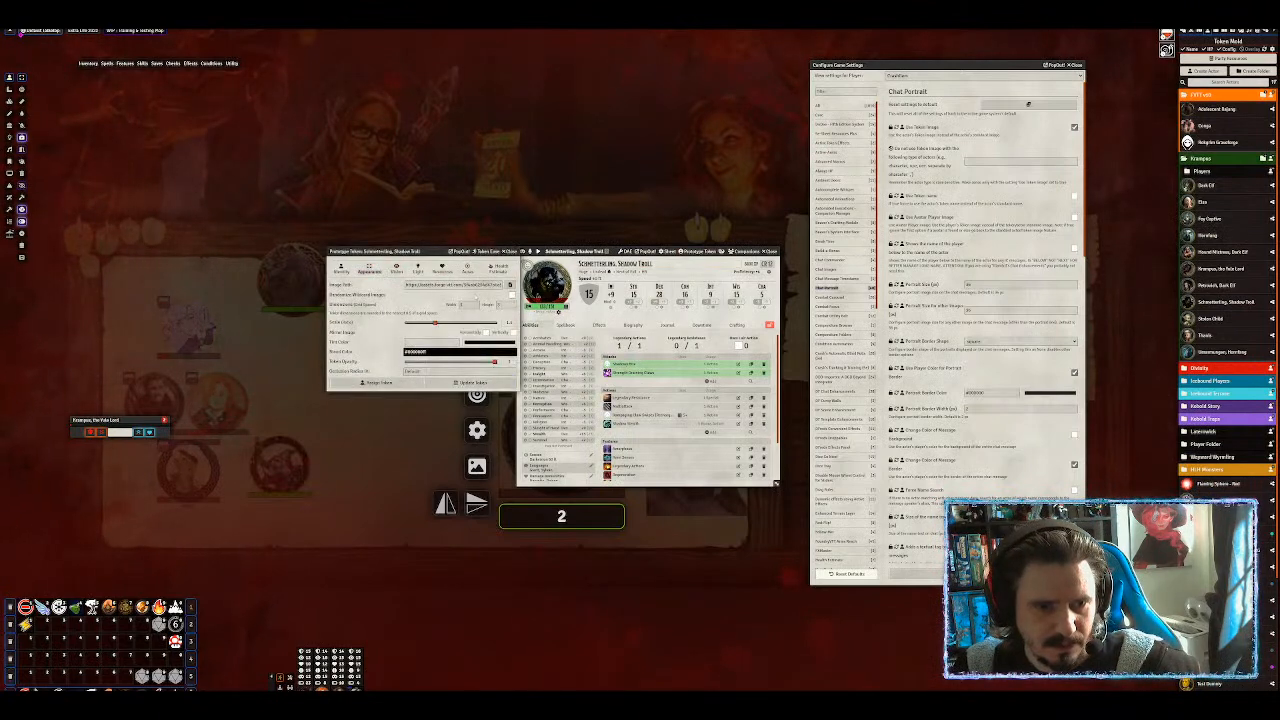
pyautogui.moveTo(420, 252); pyautogui.dragTo(640, 82)
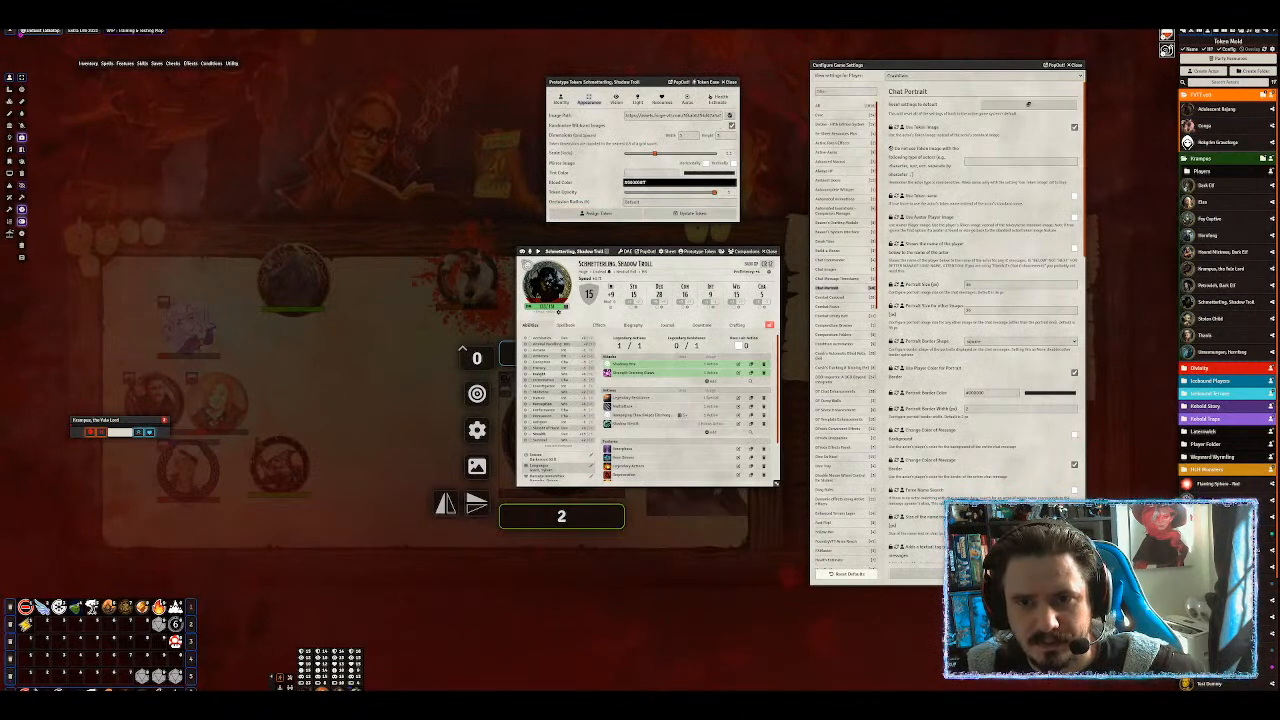
pyautogui.click(712, 116)
pyautogui.press('End')
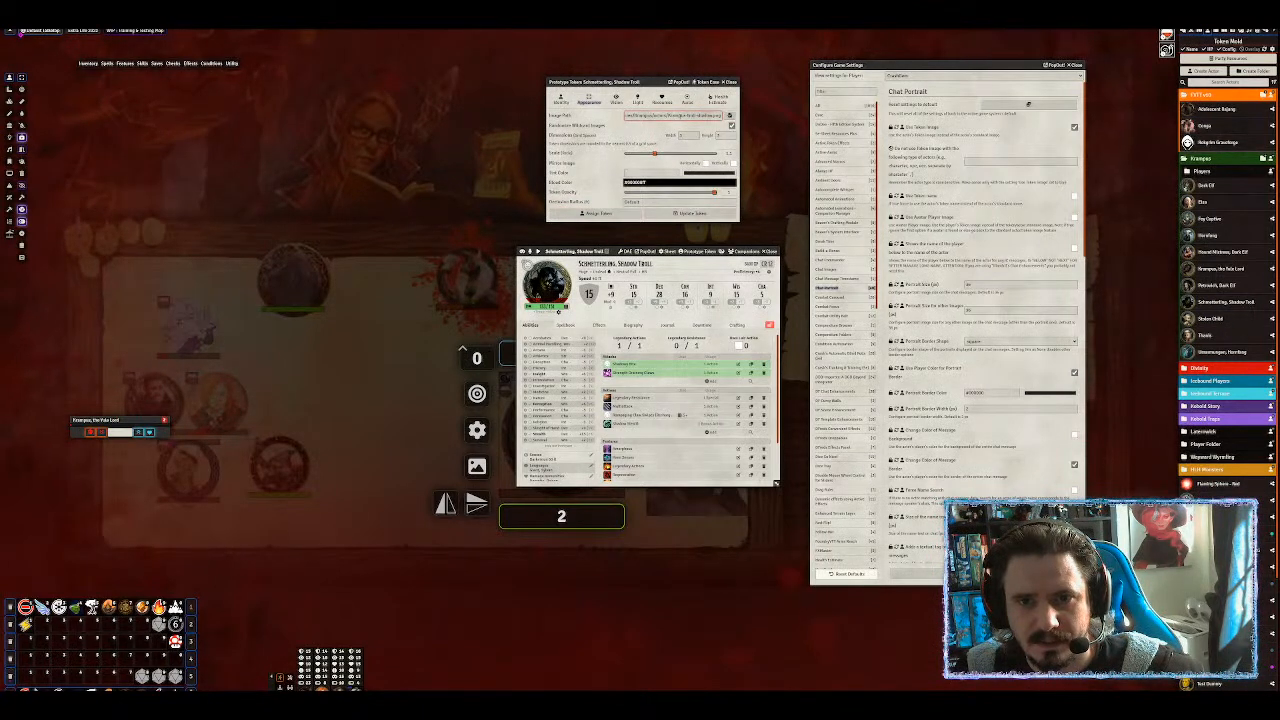
pyautogui.moveTo(668, 116); pyautogui.dragTo(838, 120)
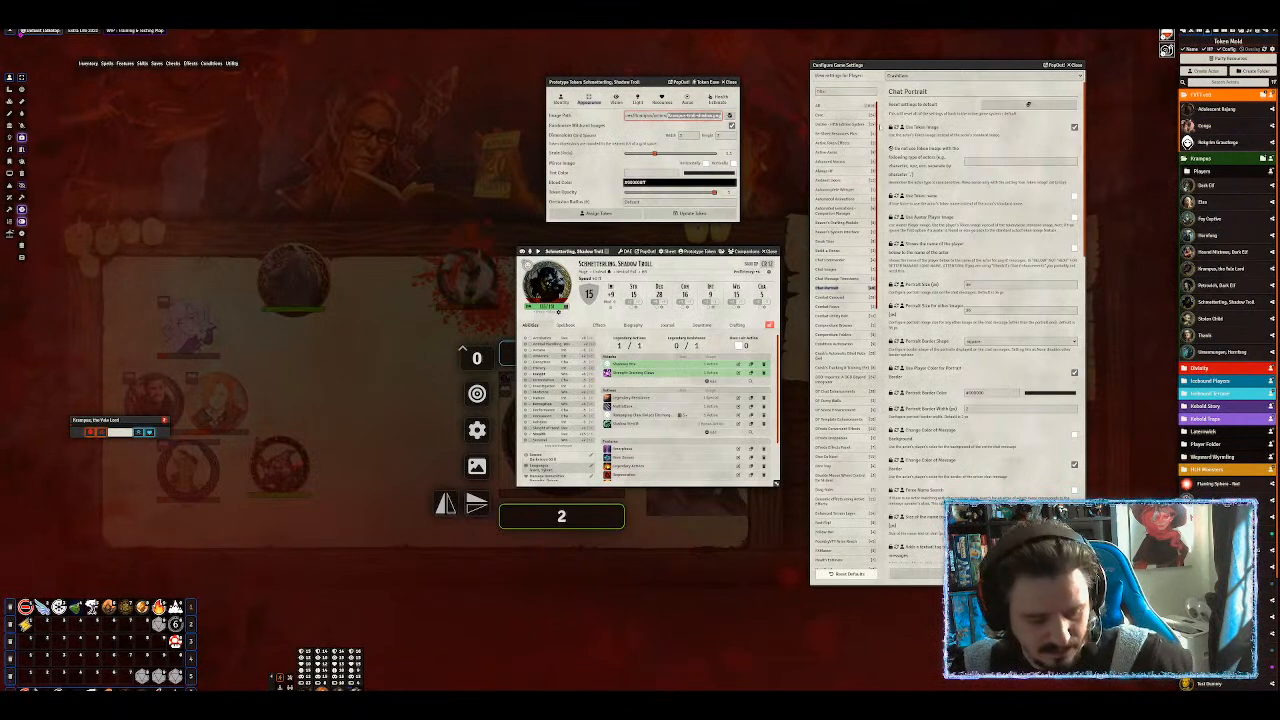
pyautogui.hotkey('ctrl', 'a')
pyautogui.press('End')
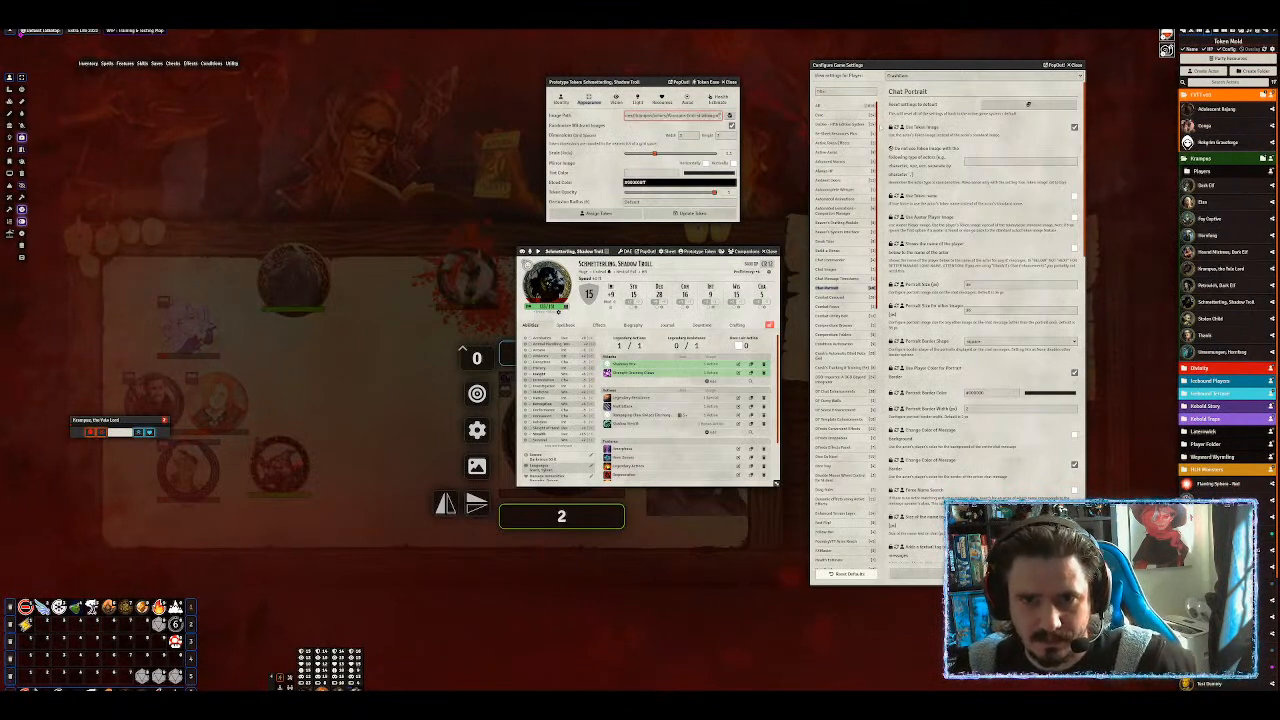
pyautogui.moveTo(720, 116); pyautogui.dragTo(674, 116)
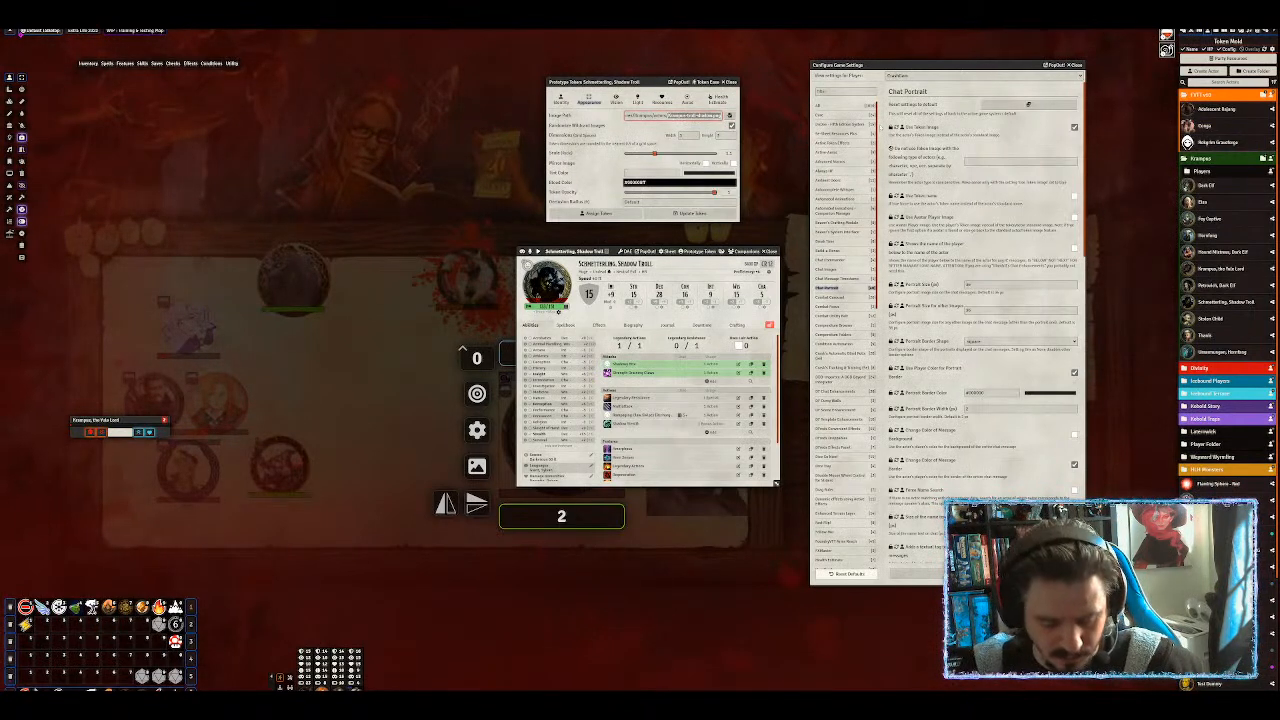
pyautogui.write('*')
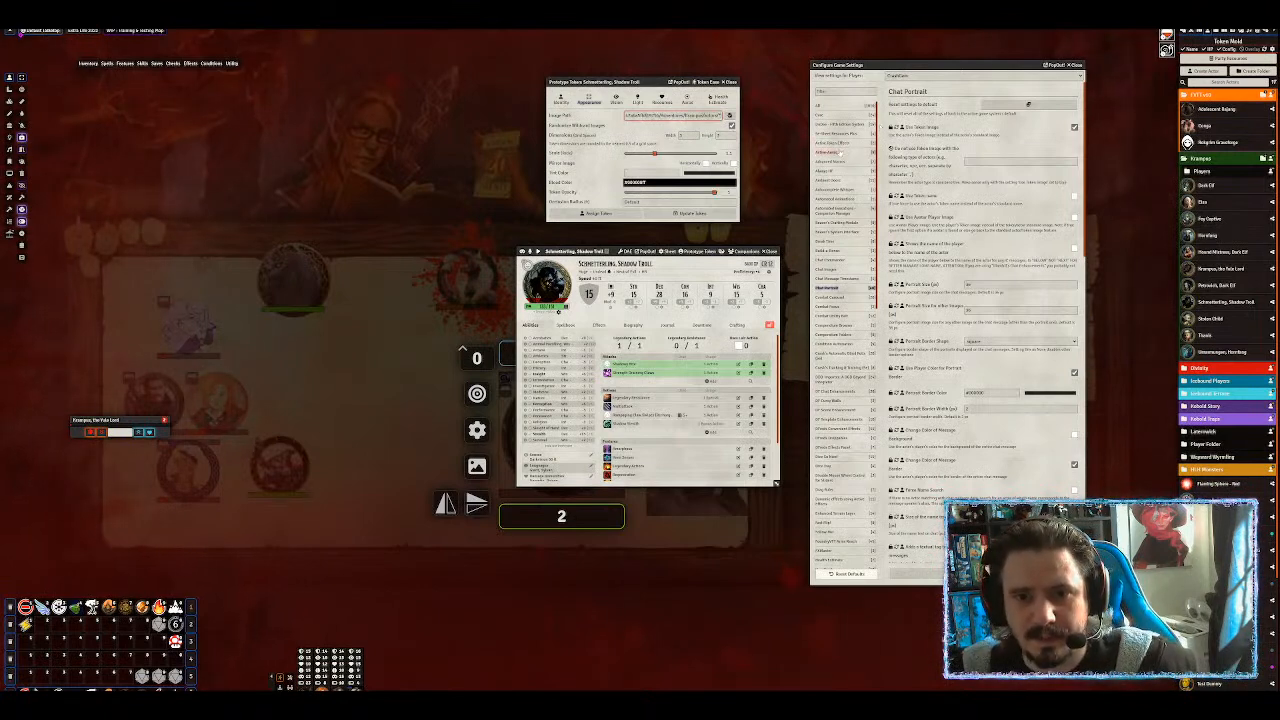
pyautogui.click(625, 134)
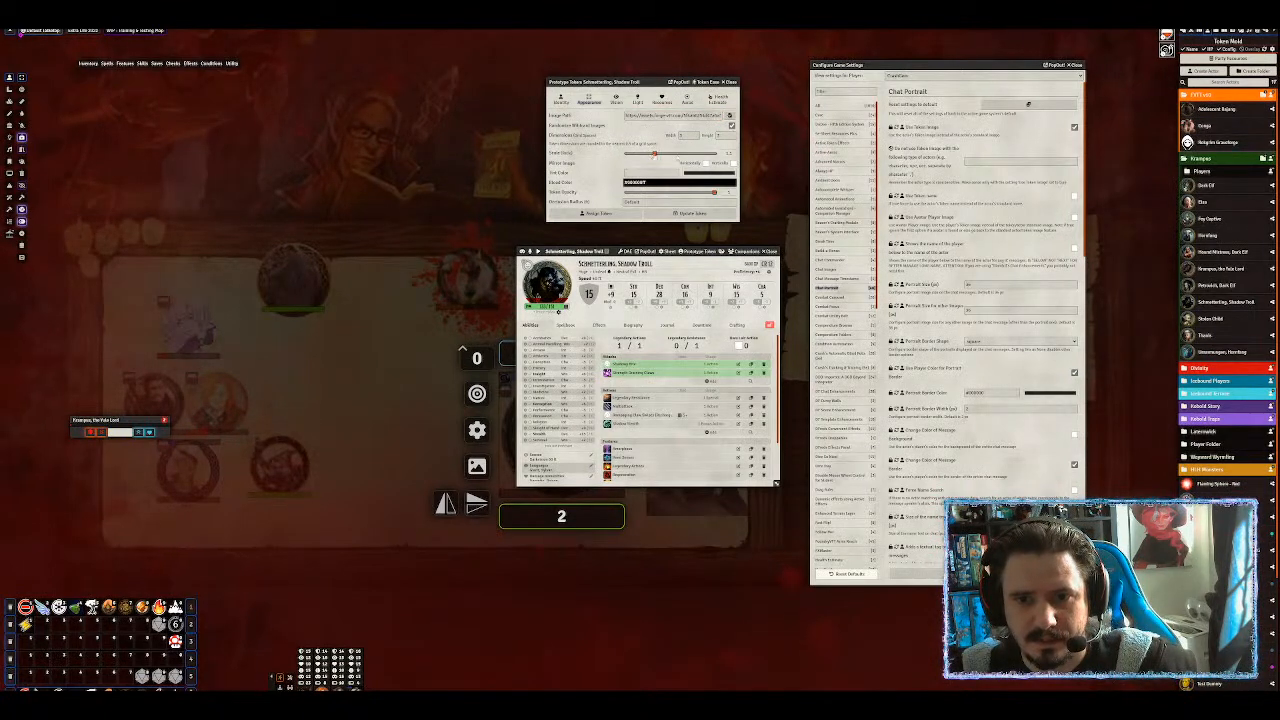
pyautogui.click(690, 213)
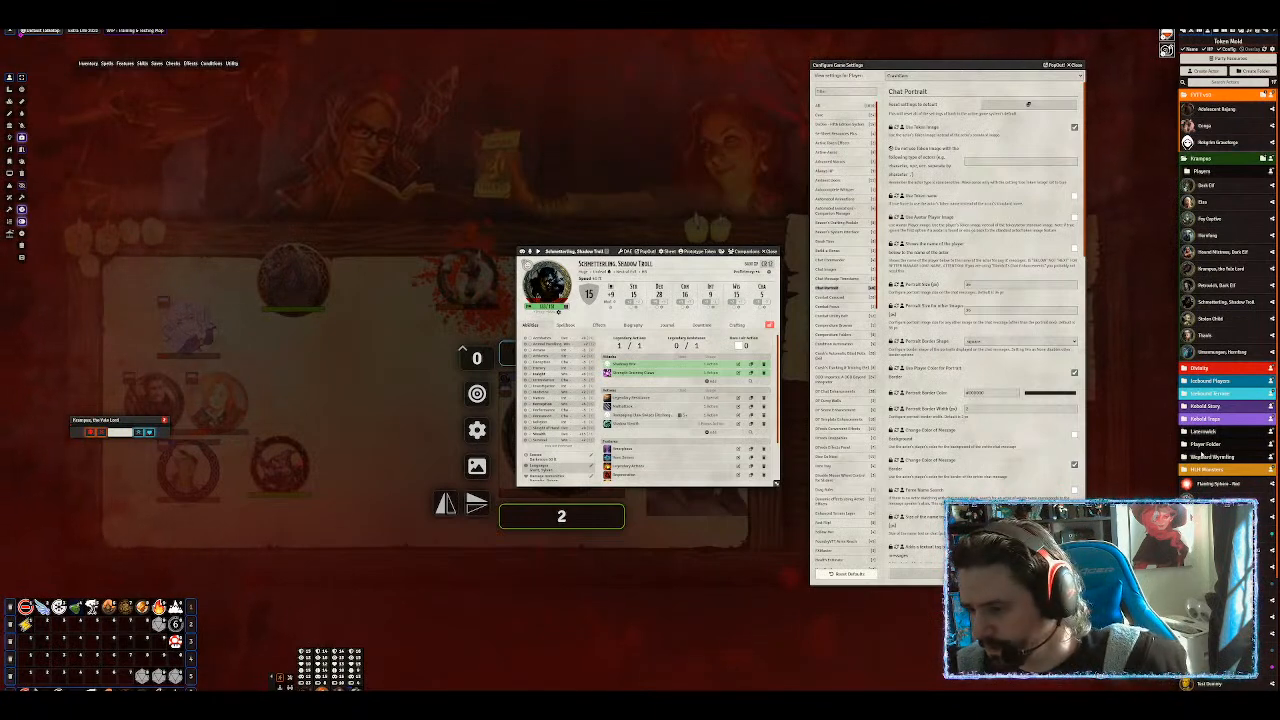
# Reopen the prototype token's Appearance settings to verify the wildcard path, then close them.
pyautogui.click(710, 256)
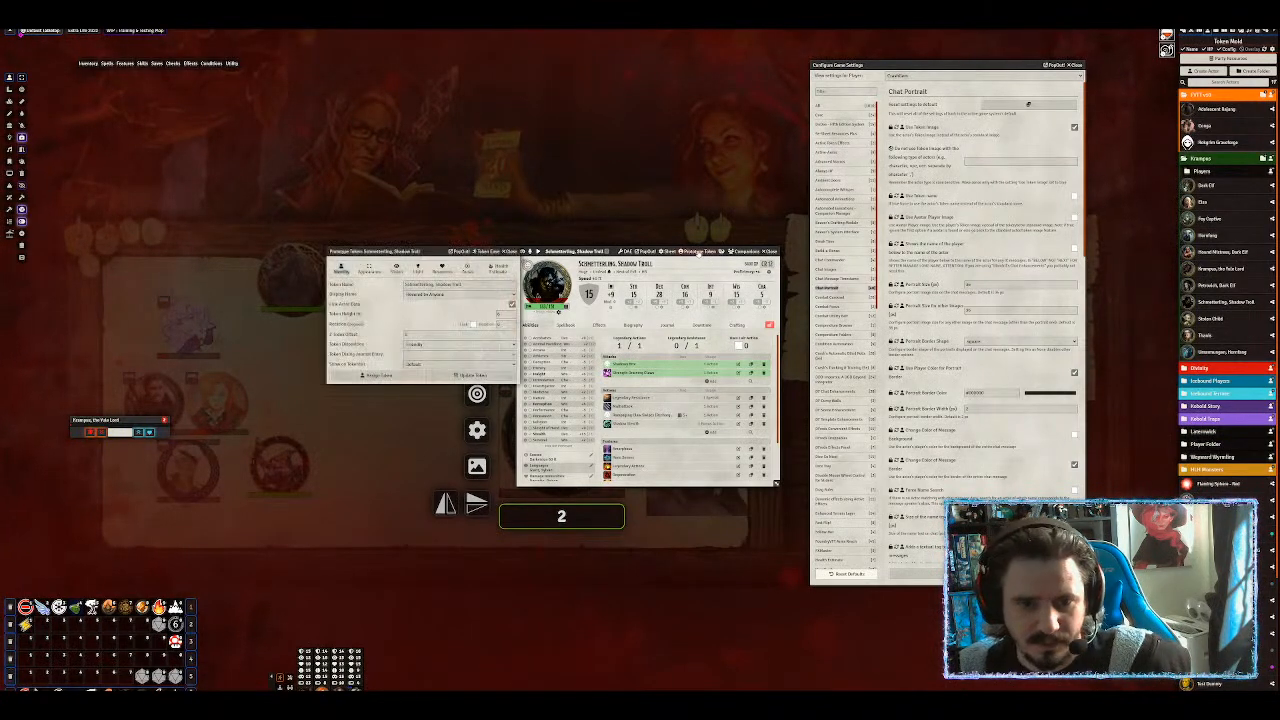
pyautogui.moveTo(404, 250); pyautogui.dragTo(499, 141)
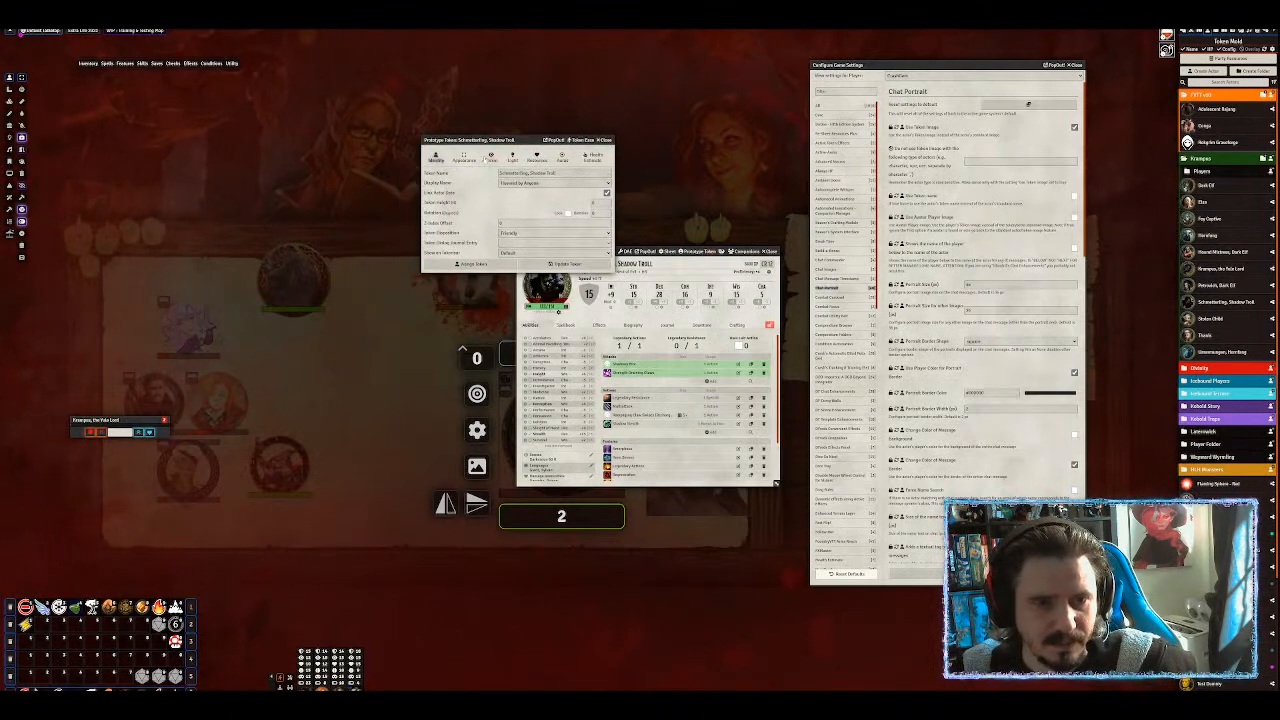
pyautogui.click(463, 160)
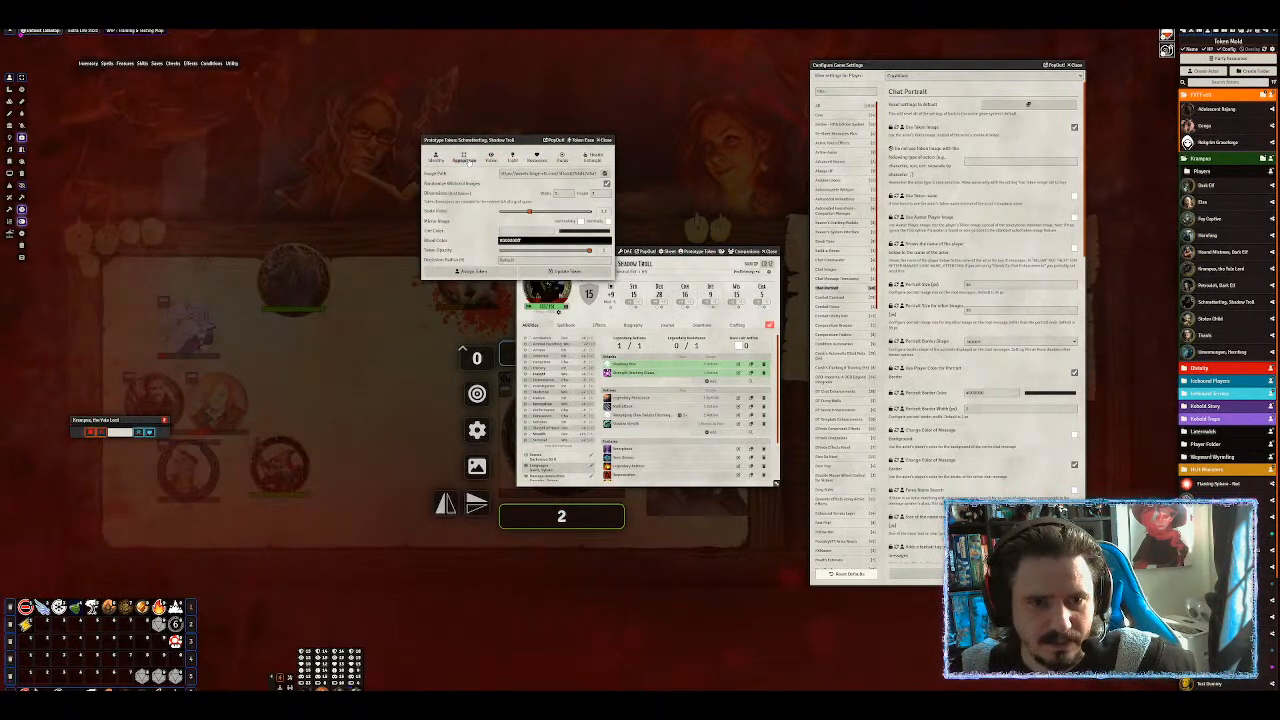
pyautogui.moveTo(480, 140); pyautogui.dragTo(311, 105)
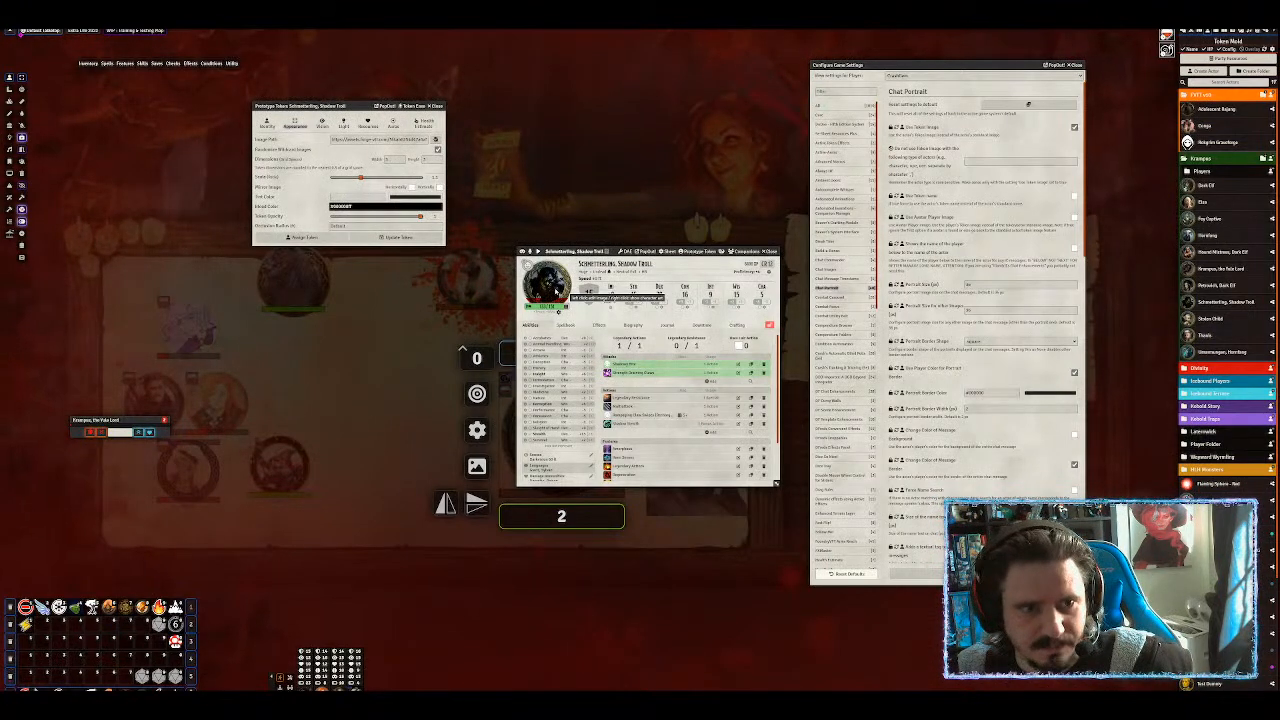
pyautogui.moveTo(336, 140); pyautogui.dragTo(468, 138)
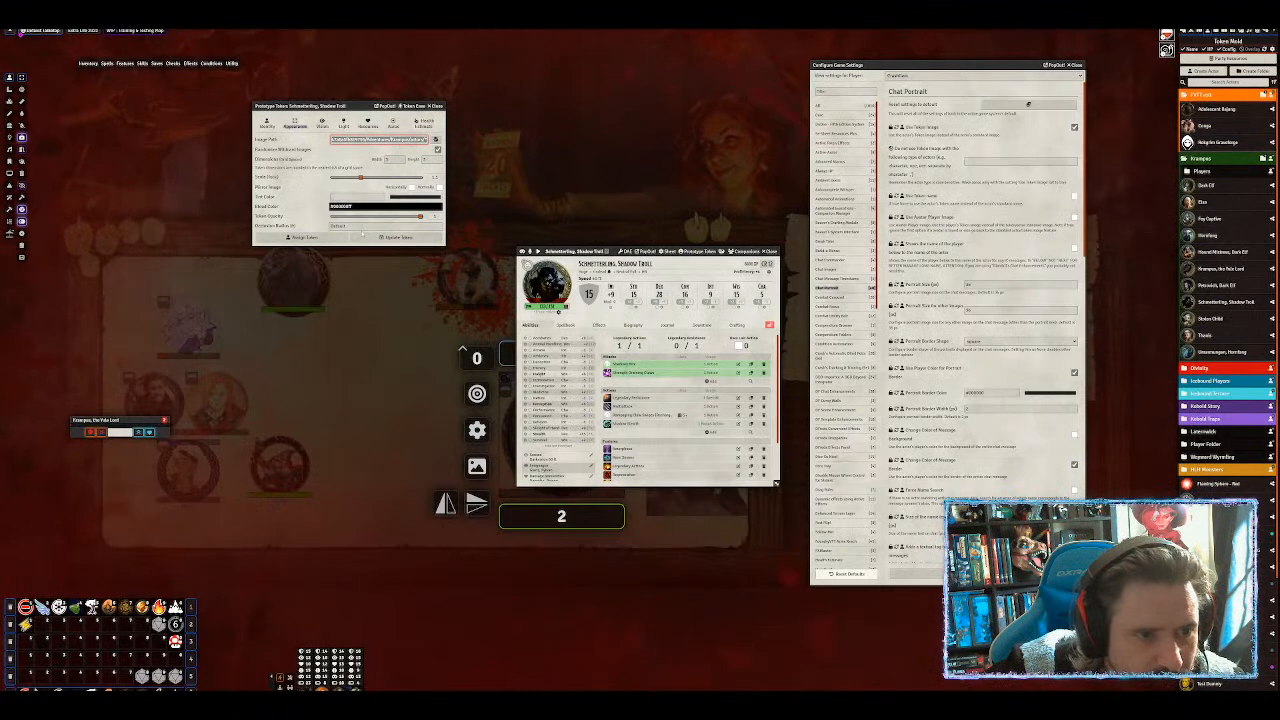
pyautogui.click(365, 227)
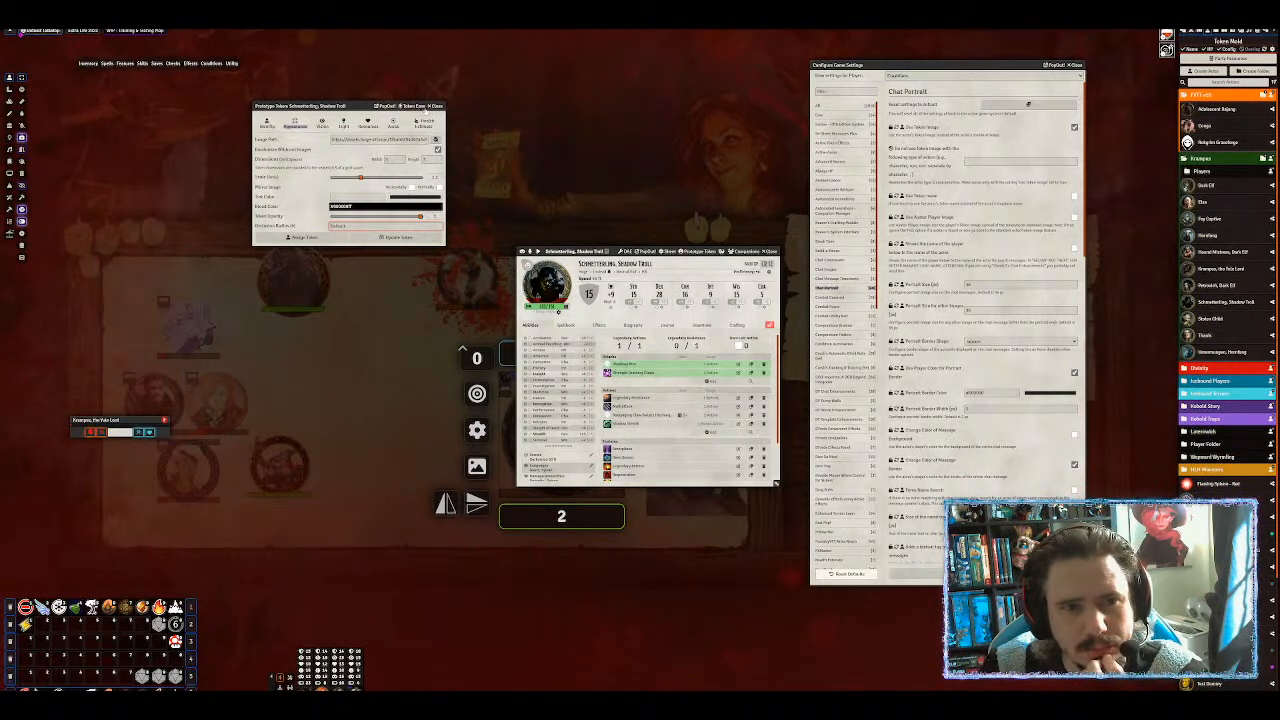
pyautogui.click(437, 105)
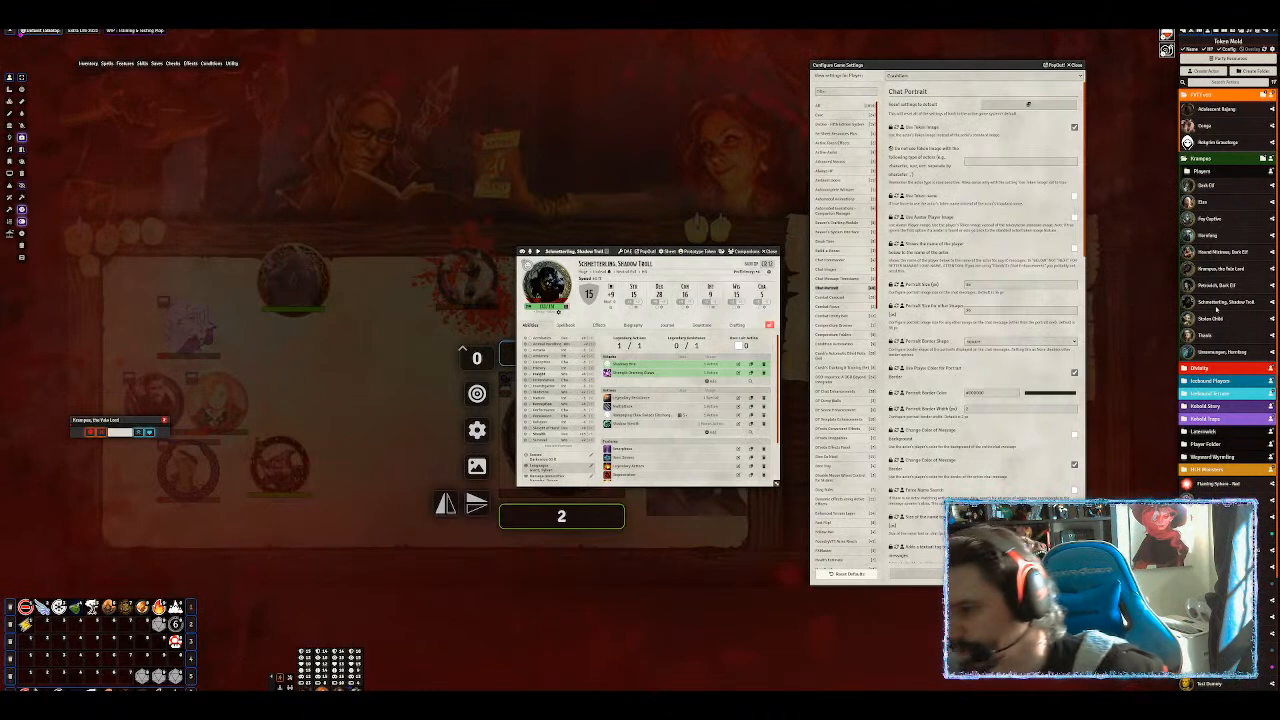
# Place a Shadow Troll token on the scene and give it the dark horned creature art.
pyautogui.moveTo(1225, 303); pyautogui.dragTo(405, 395)
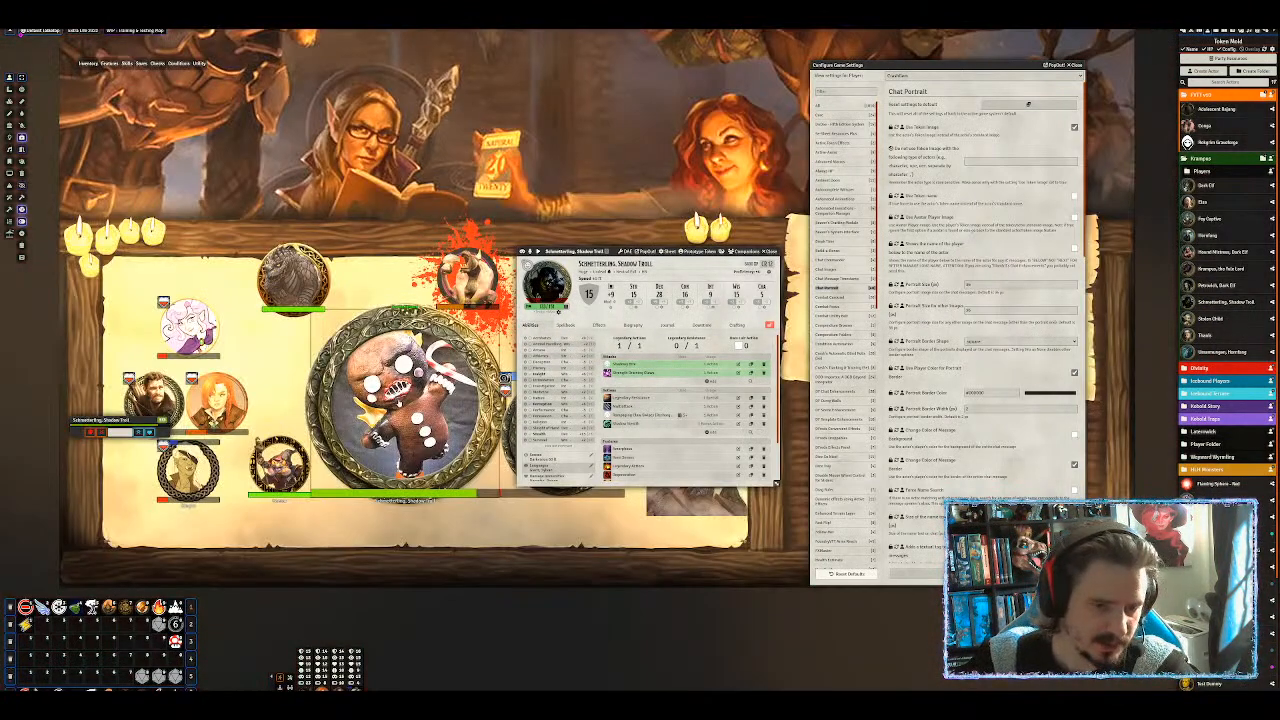
pyautogui.rightClick(398, 403)
pyautogui.moveTo(572, 533); pyautogui.dragTo(432, 523)
pyautogui.rightClick(298, 398)
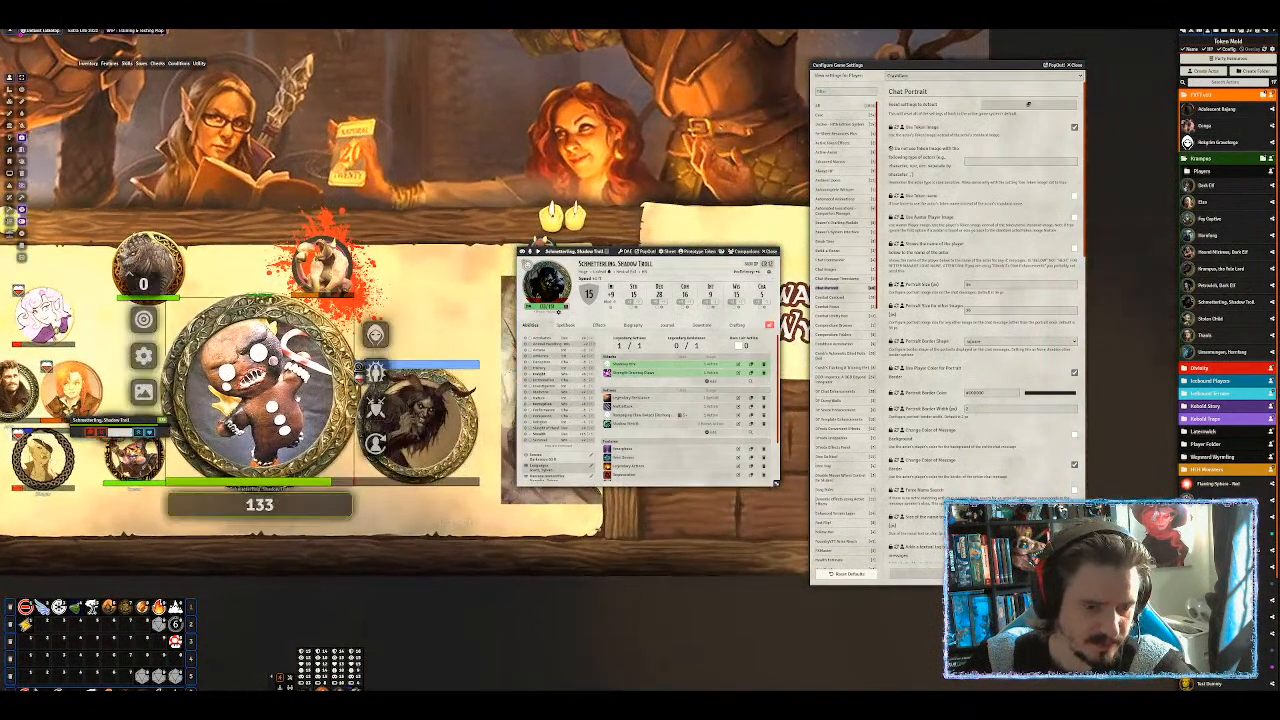
pyautogui.click(377, 447)
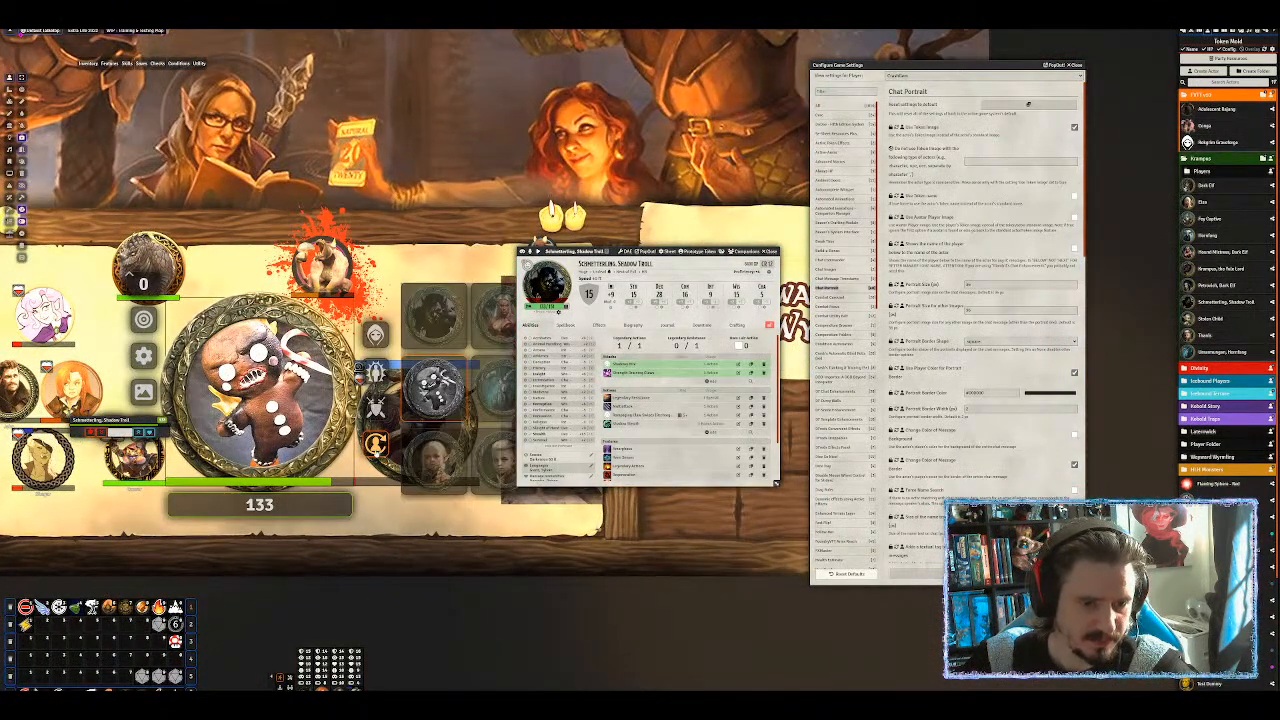
pyautogui.click(433, 313)
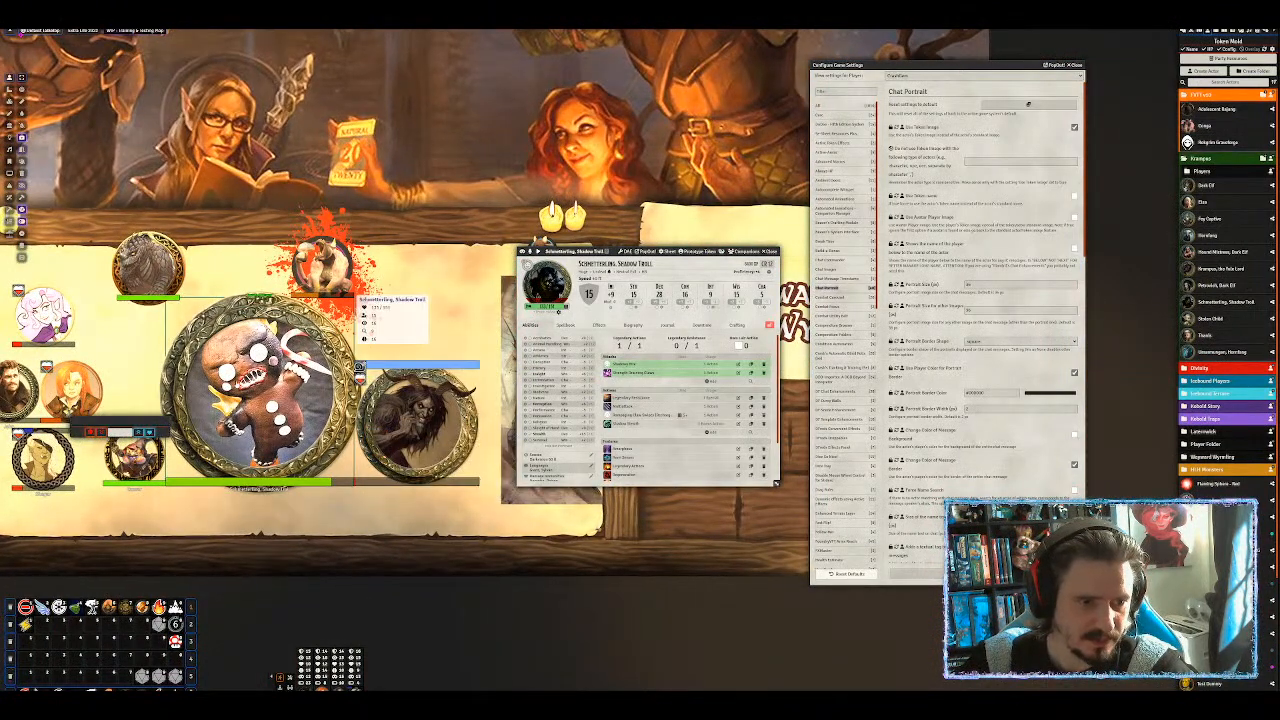
# Rename the token to 'Just a Guy' in its Token Configuration and save it.
pyautogui.rightClick(292, 388)
pyautogui.rightClick(292, 388)
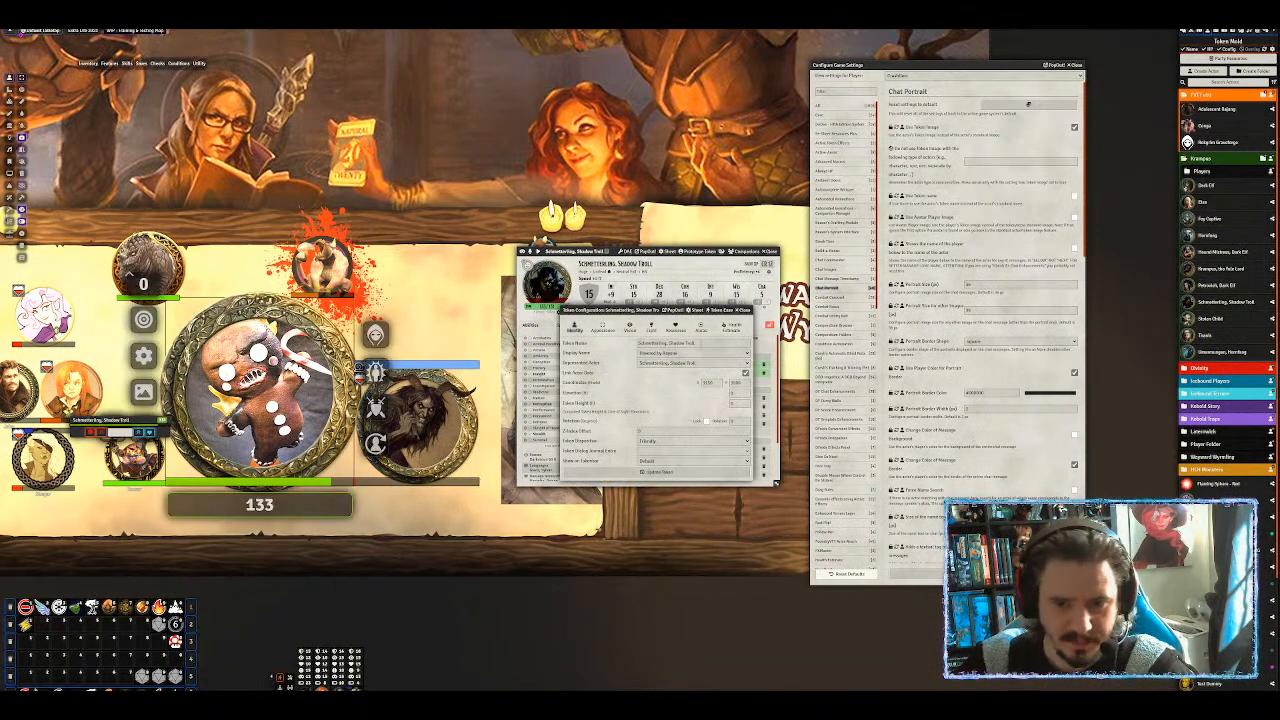
pyautogui.moveTo(705, 343); pyautogui.dragTo(599, 343)
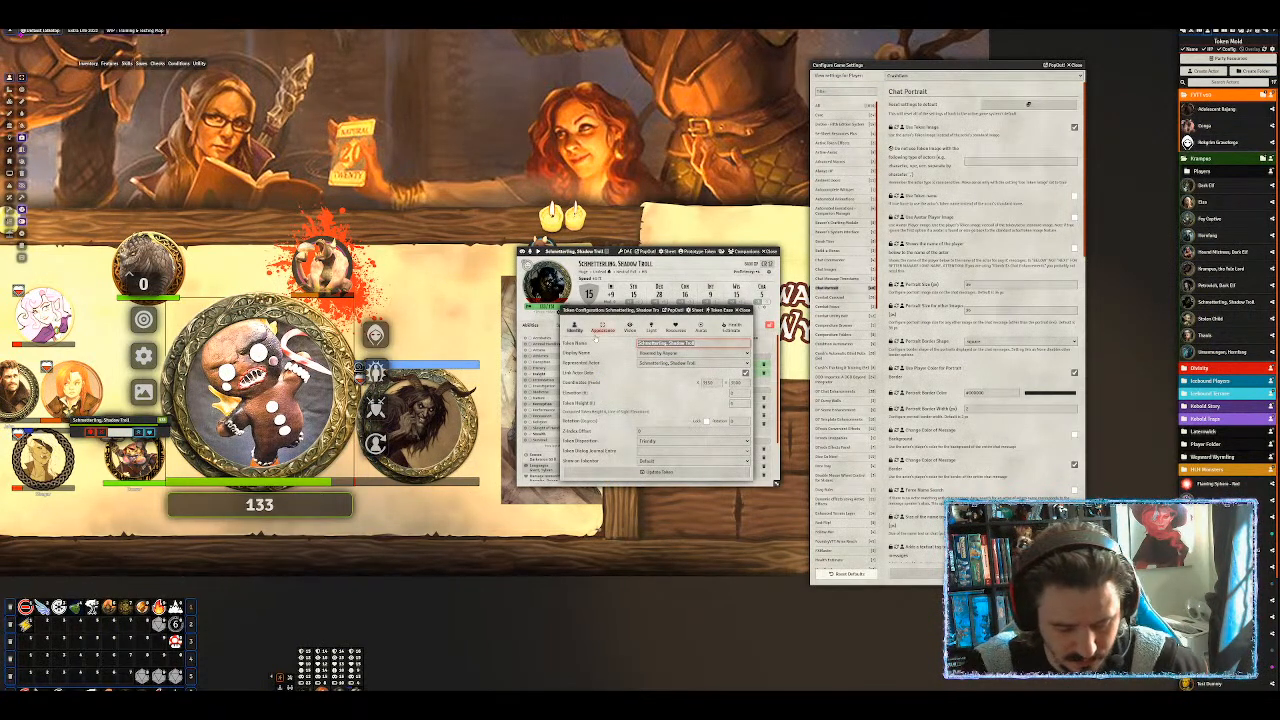
pyautogui.press('BackSpace')
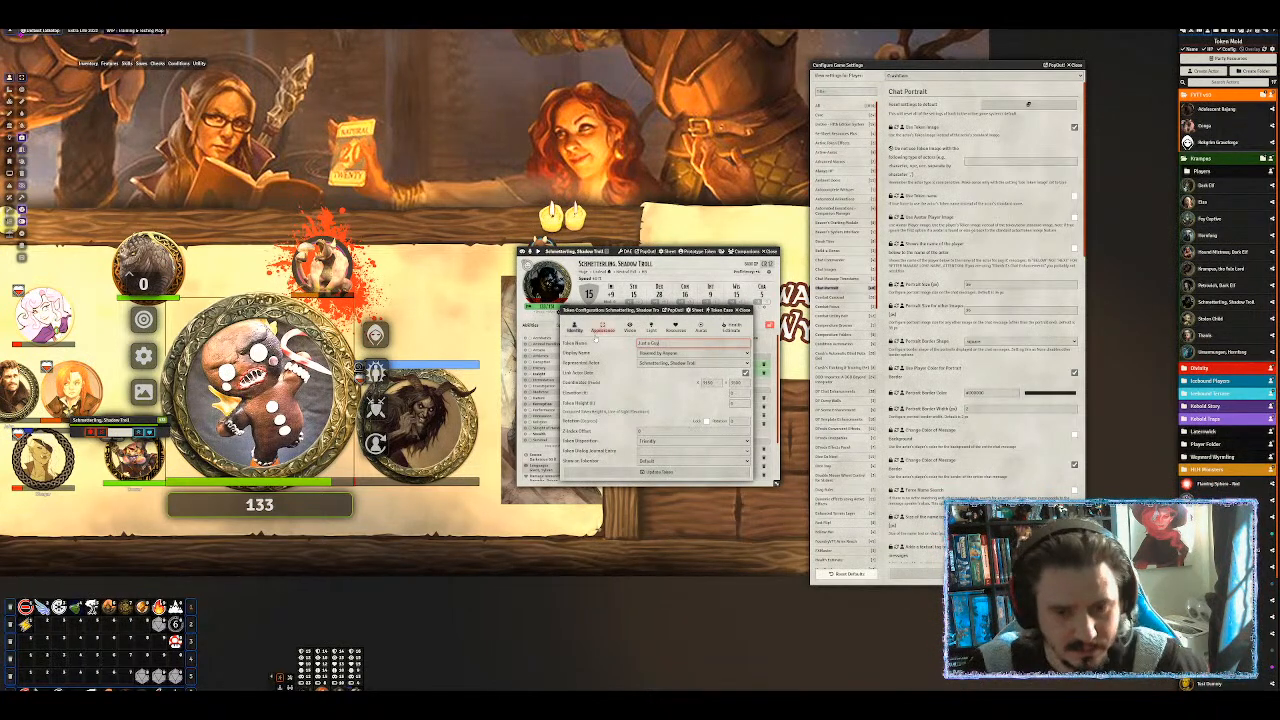
pyautogui.click(607, 470)
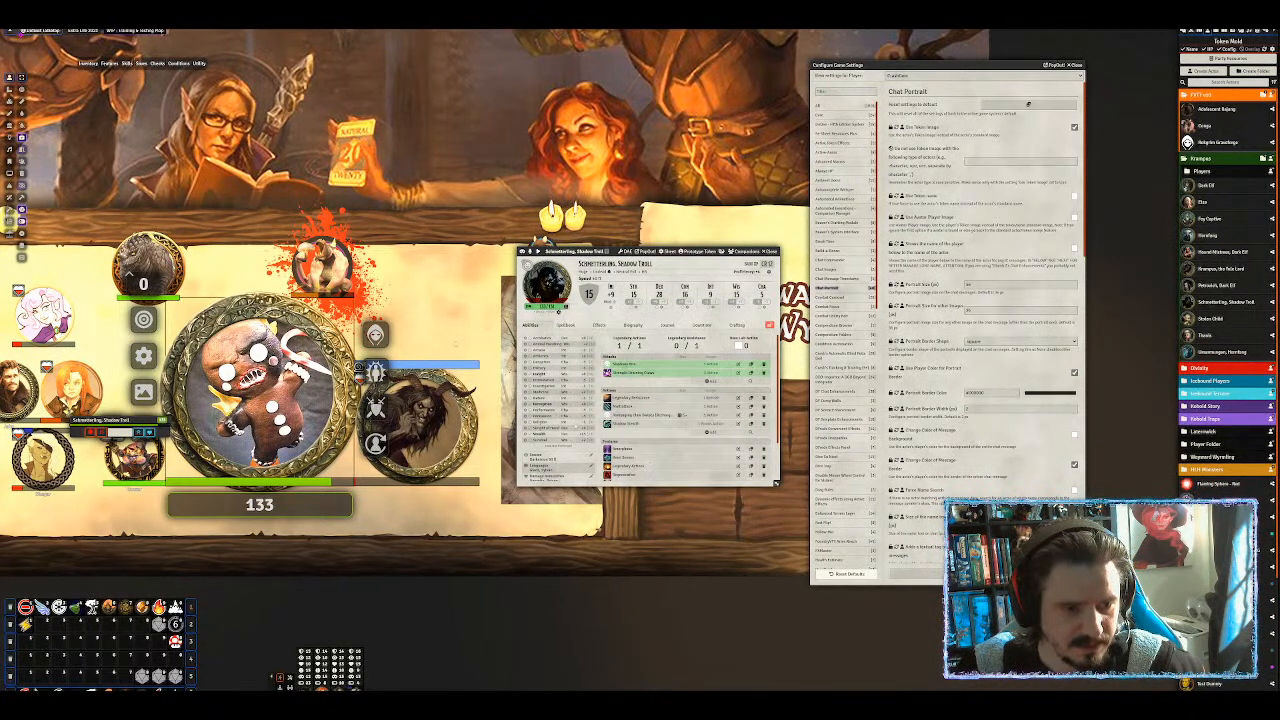
pyautogui.scroll(-3, 409, 213)
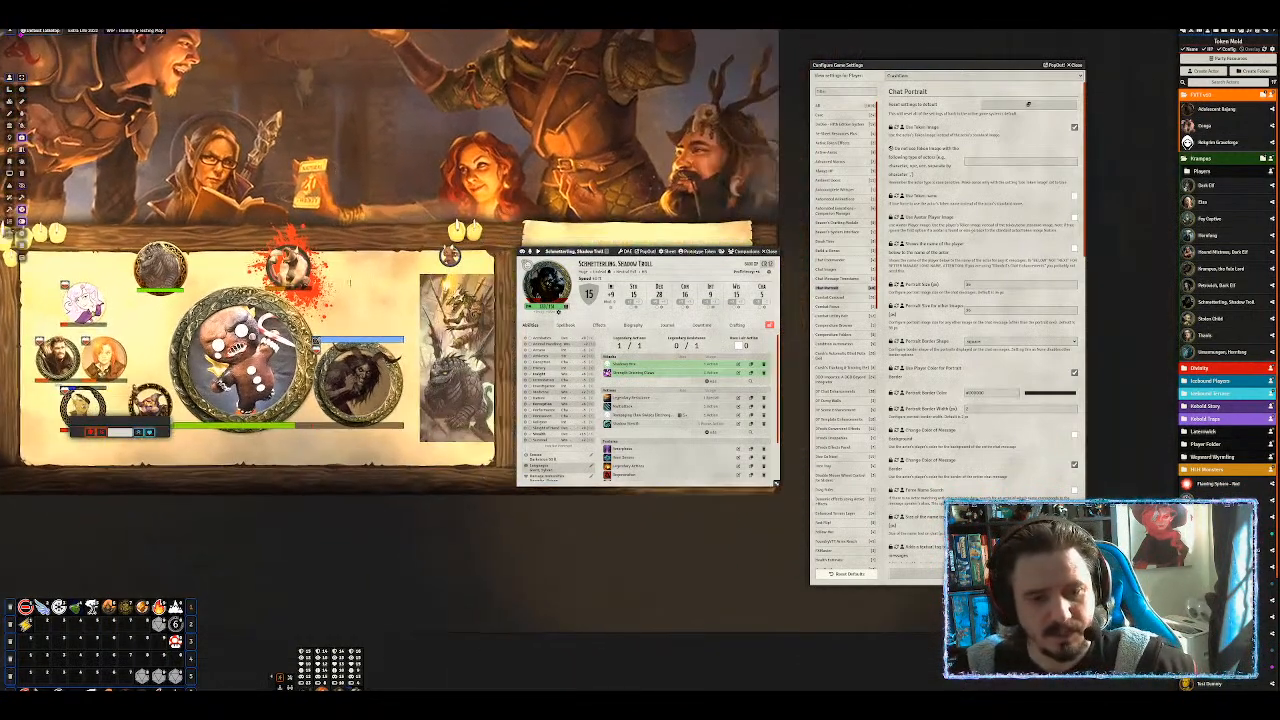
# Check the renamed token, show the chat log, close game settings, select Krampus, then switch to the Forge Bazaar.
pyautogui.click(250, 362)
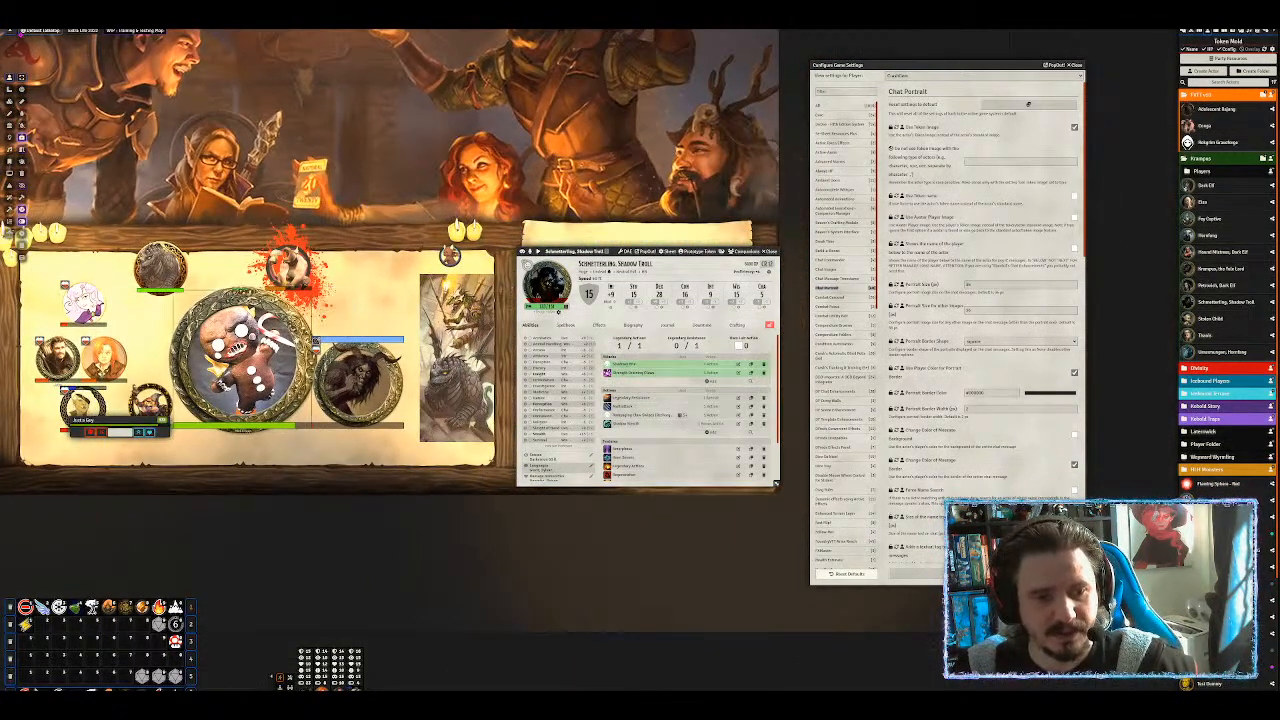
pyautogui.click(1182, 35)
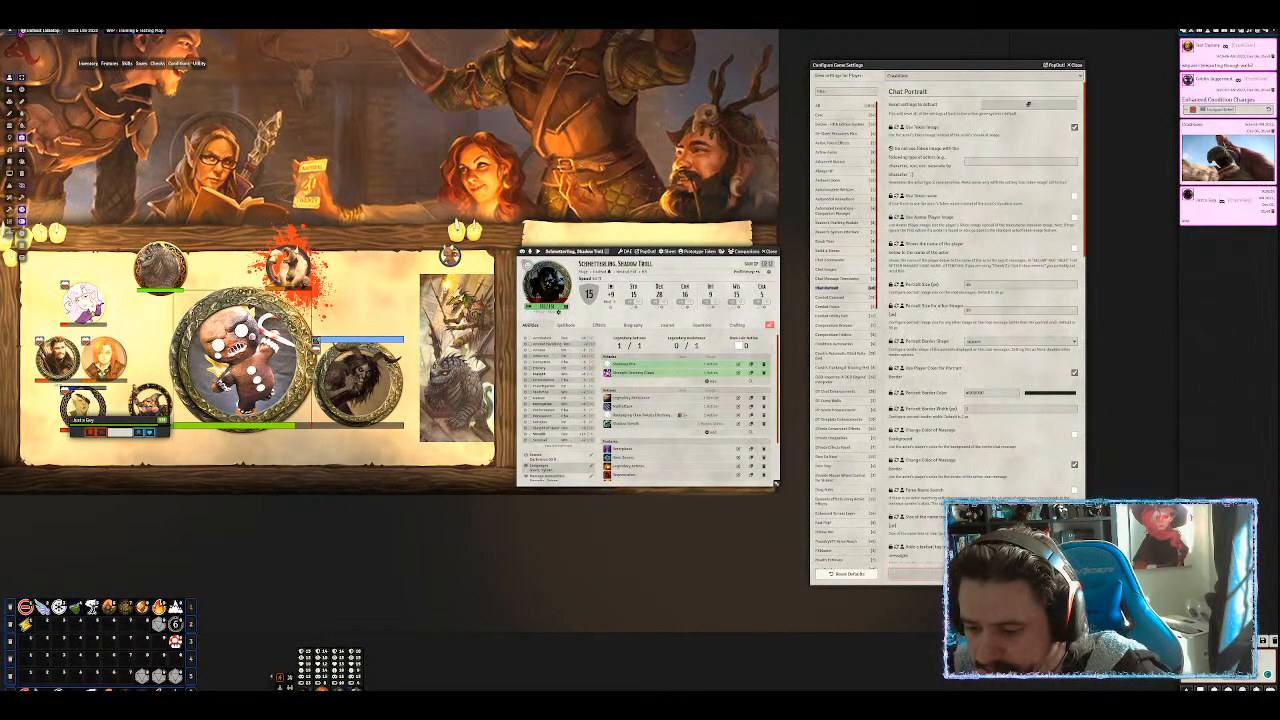
pyautogui.click(984, 574)
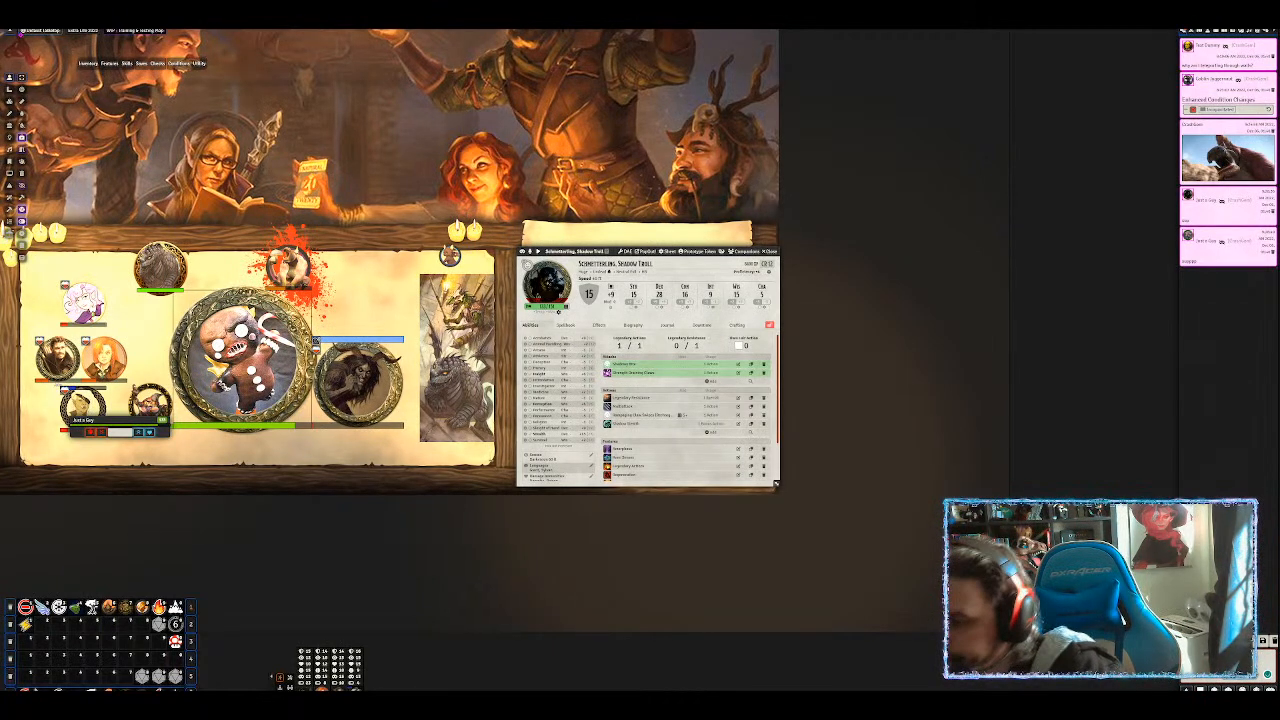
pyautogui.click(374, 375)
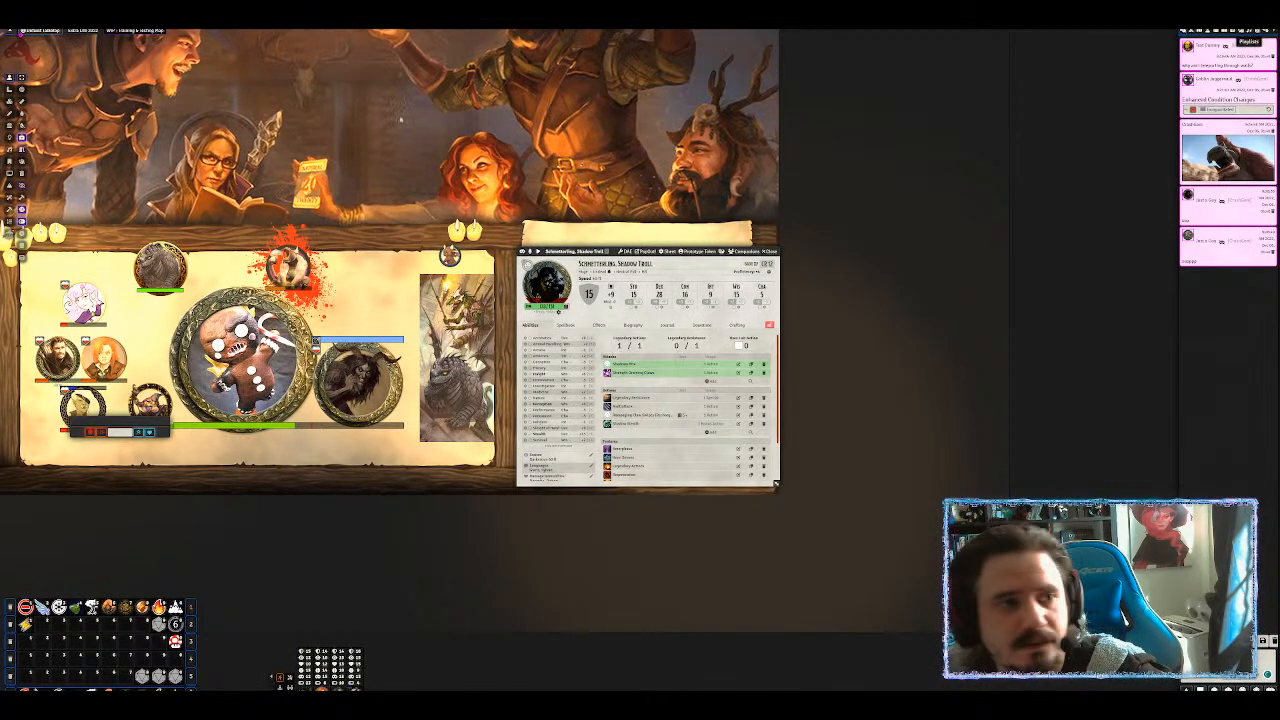
pyautogui.click(180, 14)
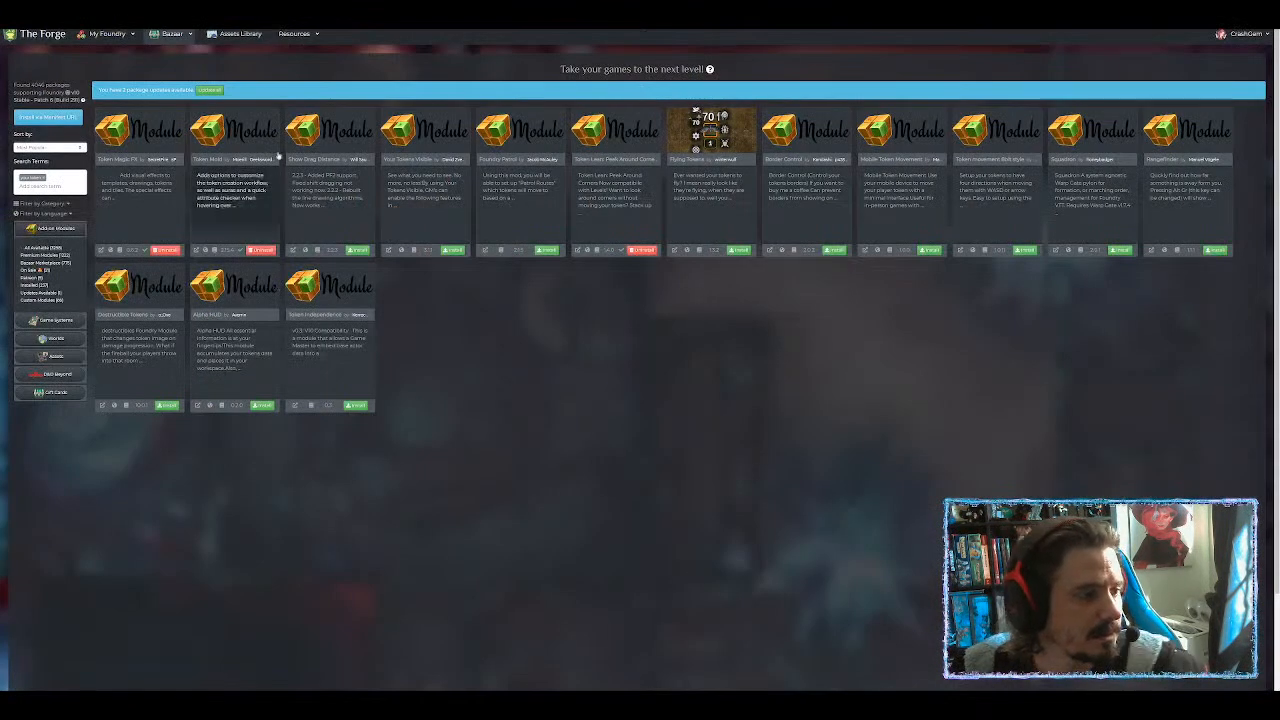
# Replace the Bazaar search term with 'wallcard' to find the Token HUD Wildcard module.
pyautogui.press('BackSpace')
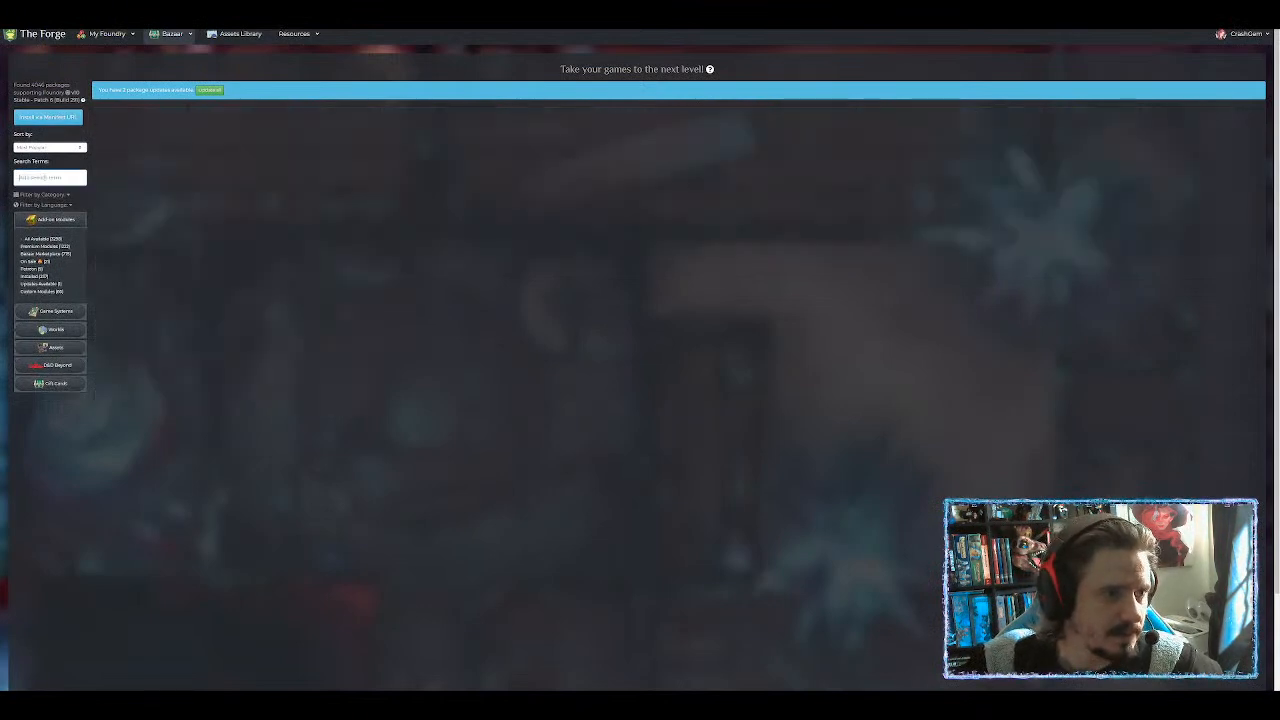
pyautogui.write('wall')
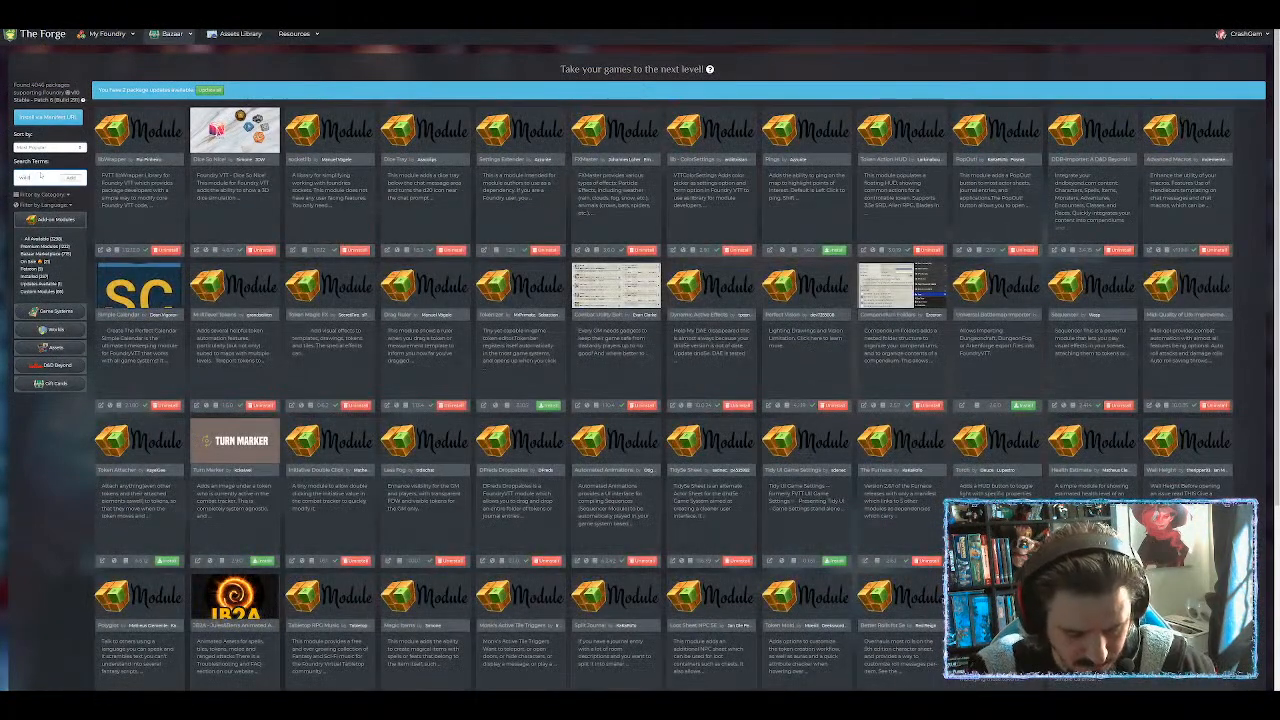
pyautogui.write('card')
pyautogui.press('Return')
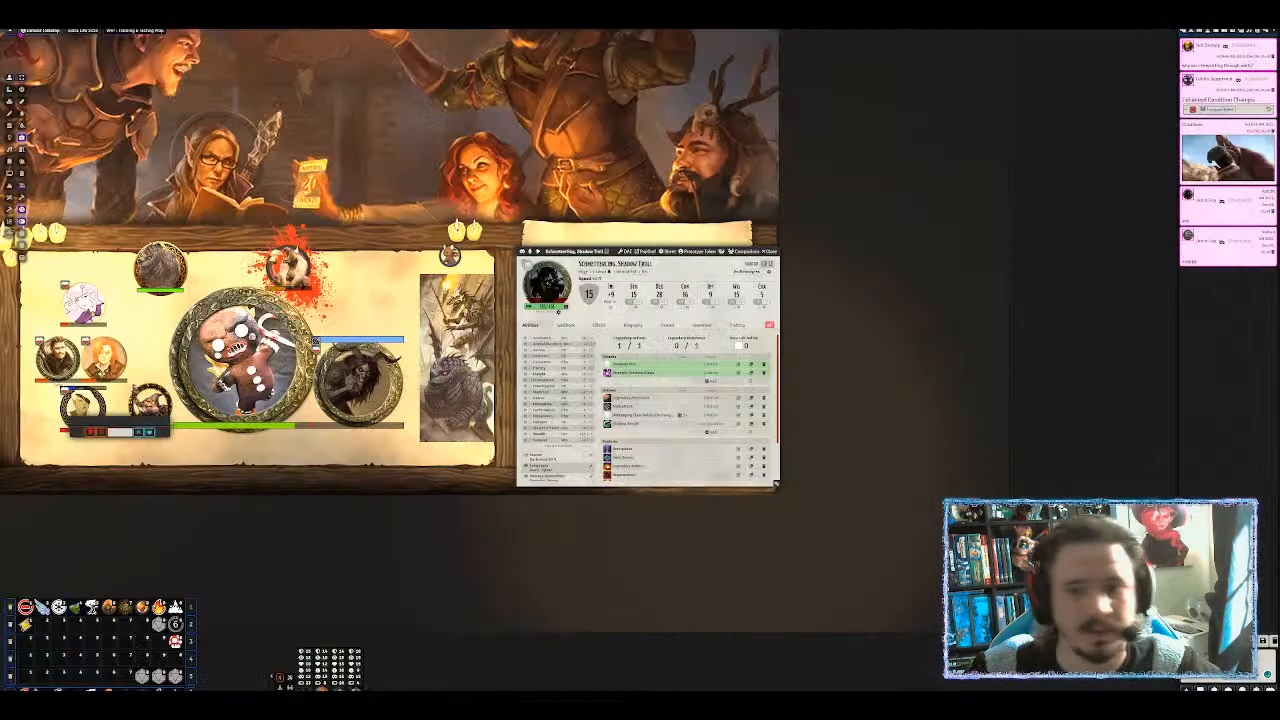
# Close the Shadow Troll character sheet and bring up the Game Settings sidebar tab.
pyautogui.click(773, 253)
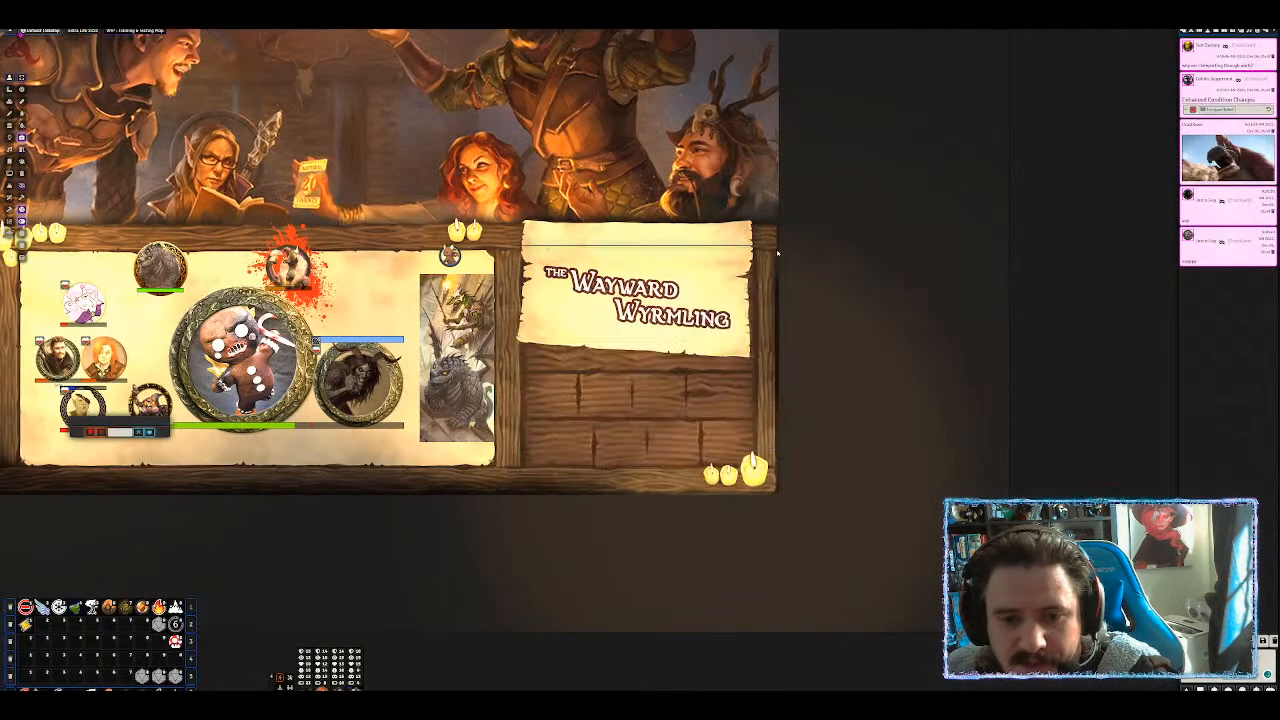
pyautogui.click(1257, 33)
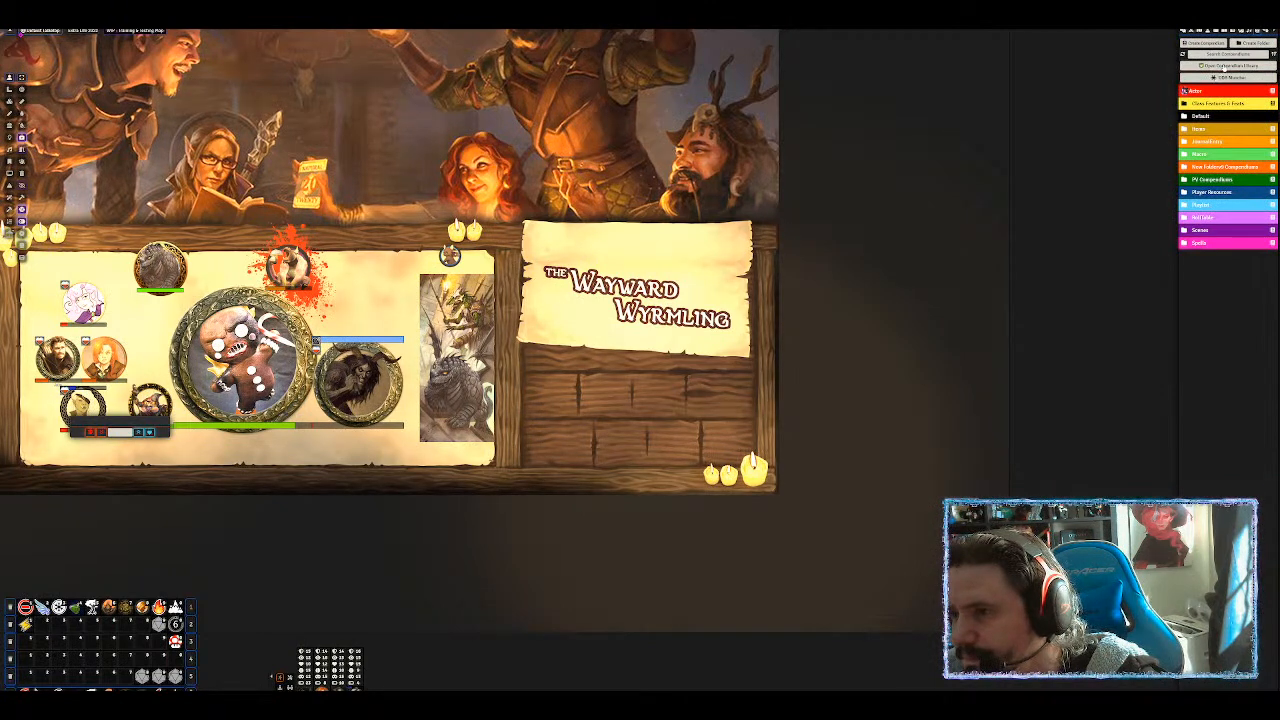
pyautogui.click(1266, 32)
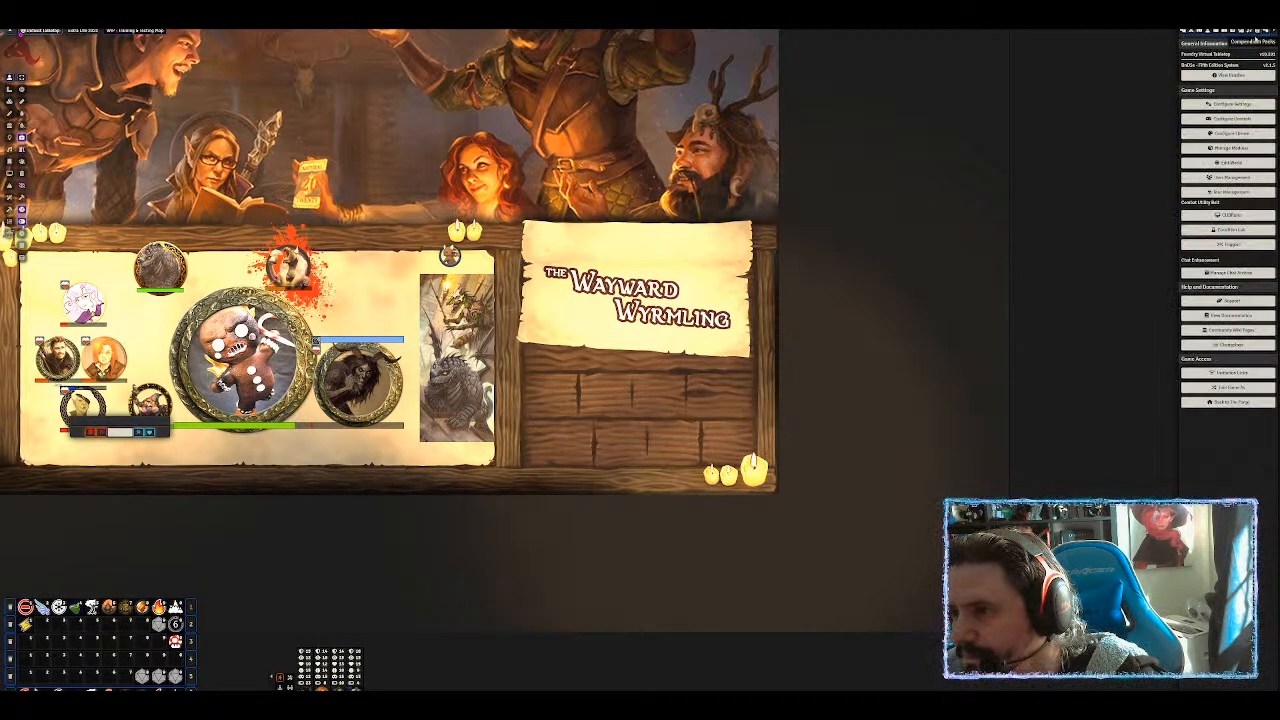
# Open Configure Settings and view the Token HUD Wildcard module's options.
pyautogui.click(1228, 104)
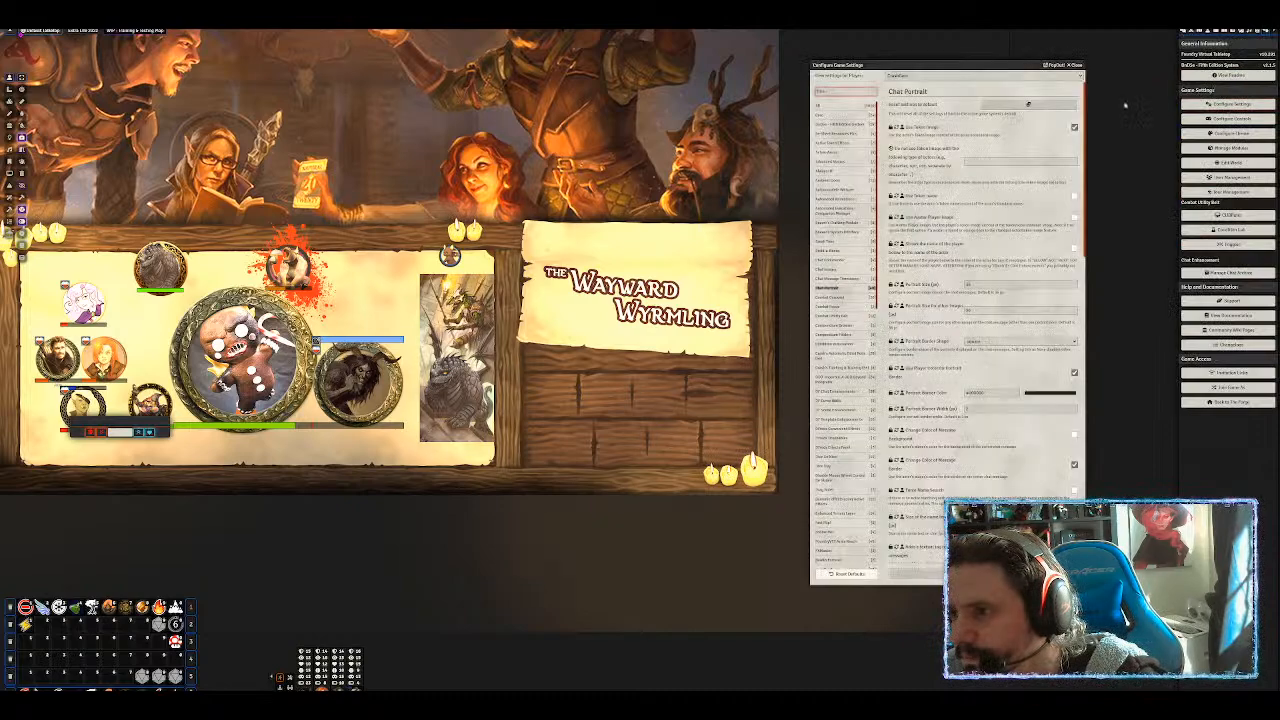
pyautogui.scroll(-10, 870, 243)
pyautogui.scroll(-4, 1000, 350)
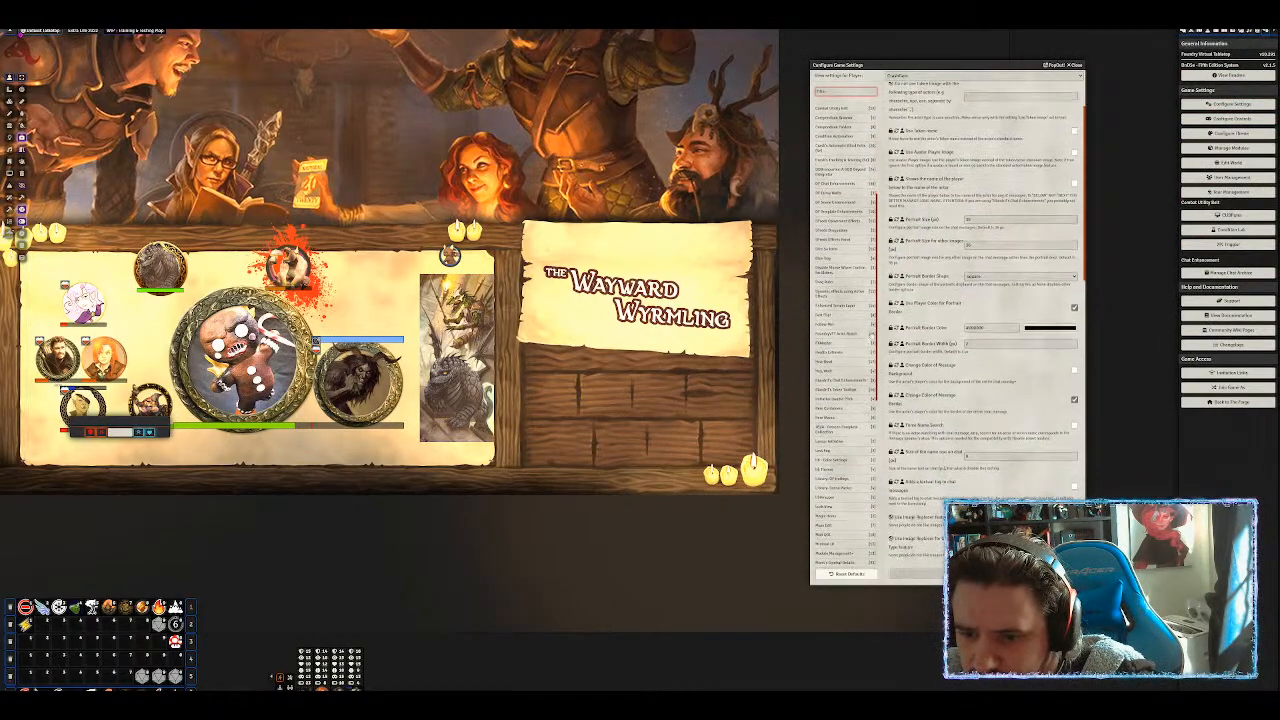
pyautogui.scroll(-4, 980, 320)
pyautogui.scroll(-2, 840, 450)
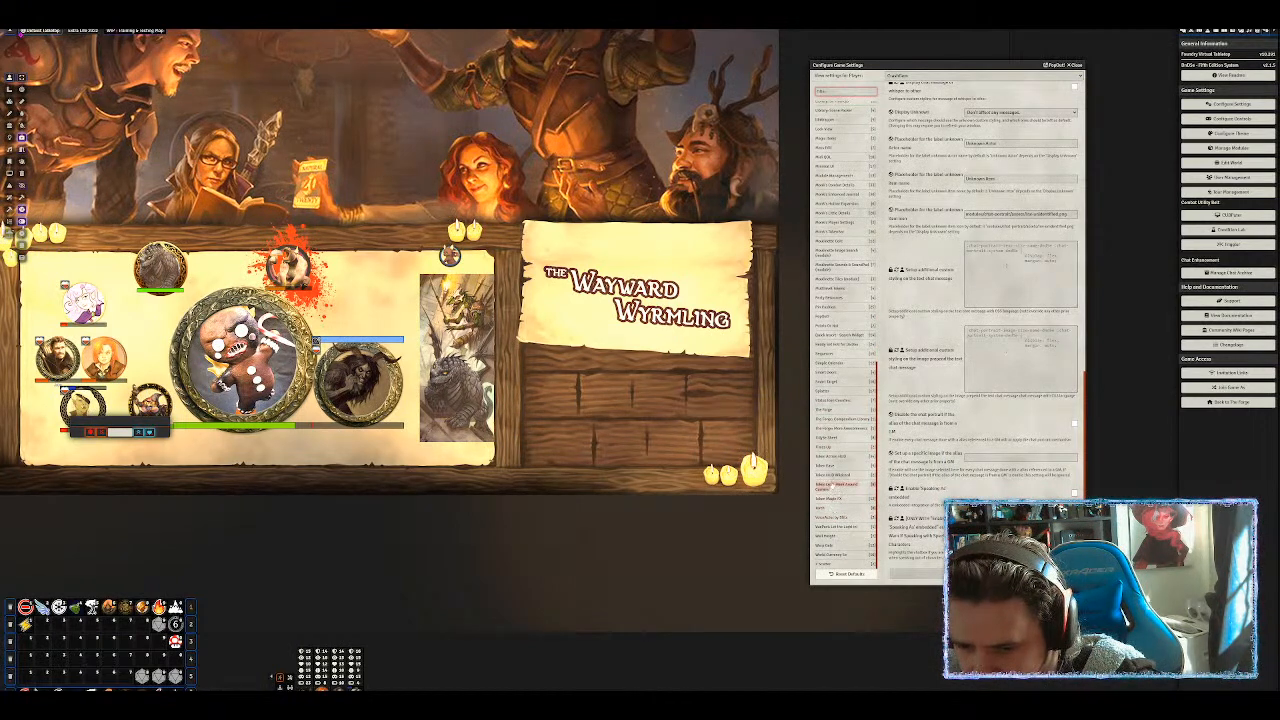
pyautogui.click(834, 476)
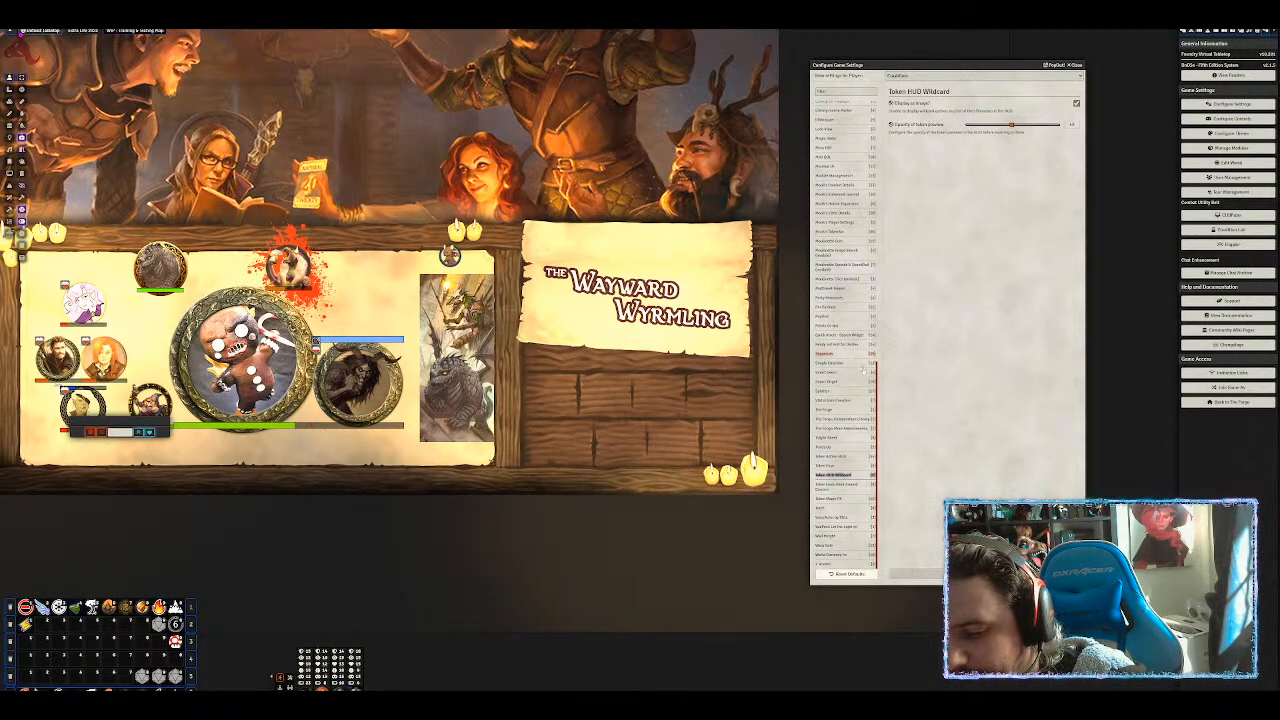
# Switch the settings view to the Chat Portrait module's options.
pyautogui.scroll(10, 845, 393)
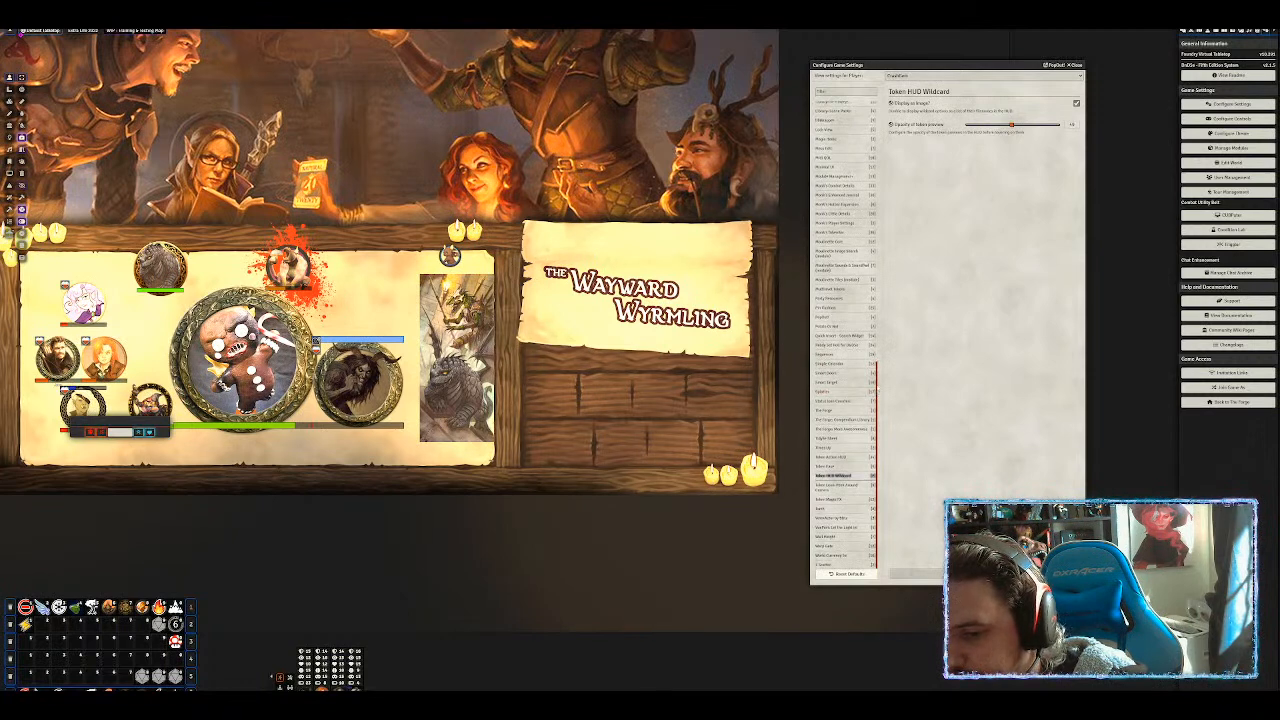
pyautogui.scroll(2, 845, 330)
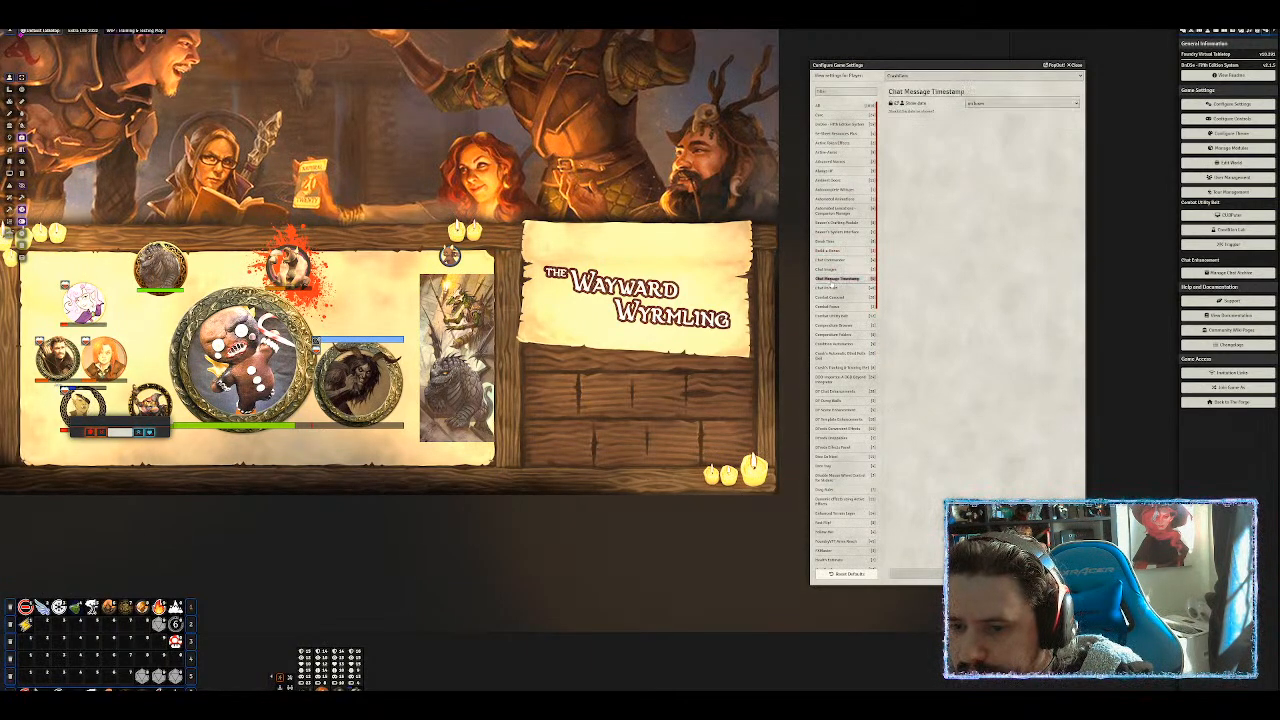
pyautogui.click(829, 288)
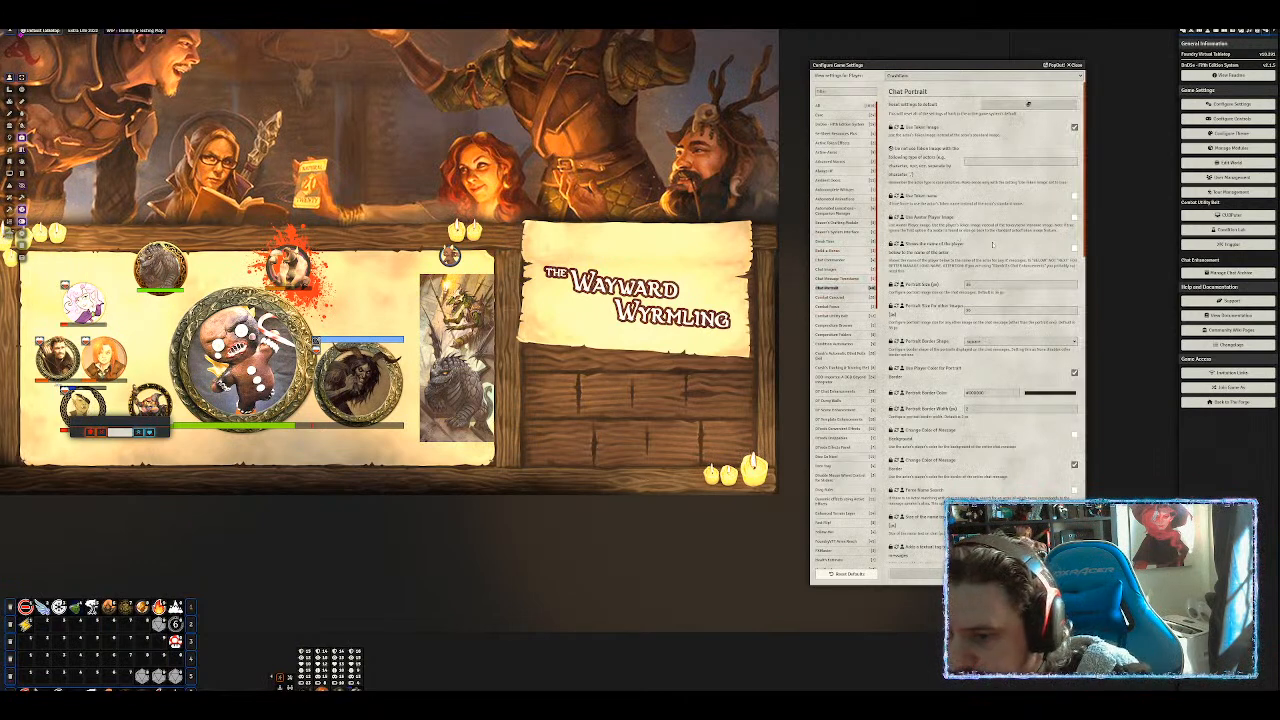
# Show the chat log and enable Chat Portrait's Change Color of Message Background option.
pyautogui.click(1185, 34)
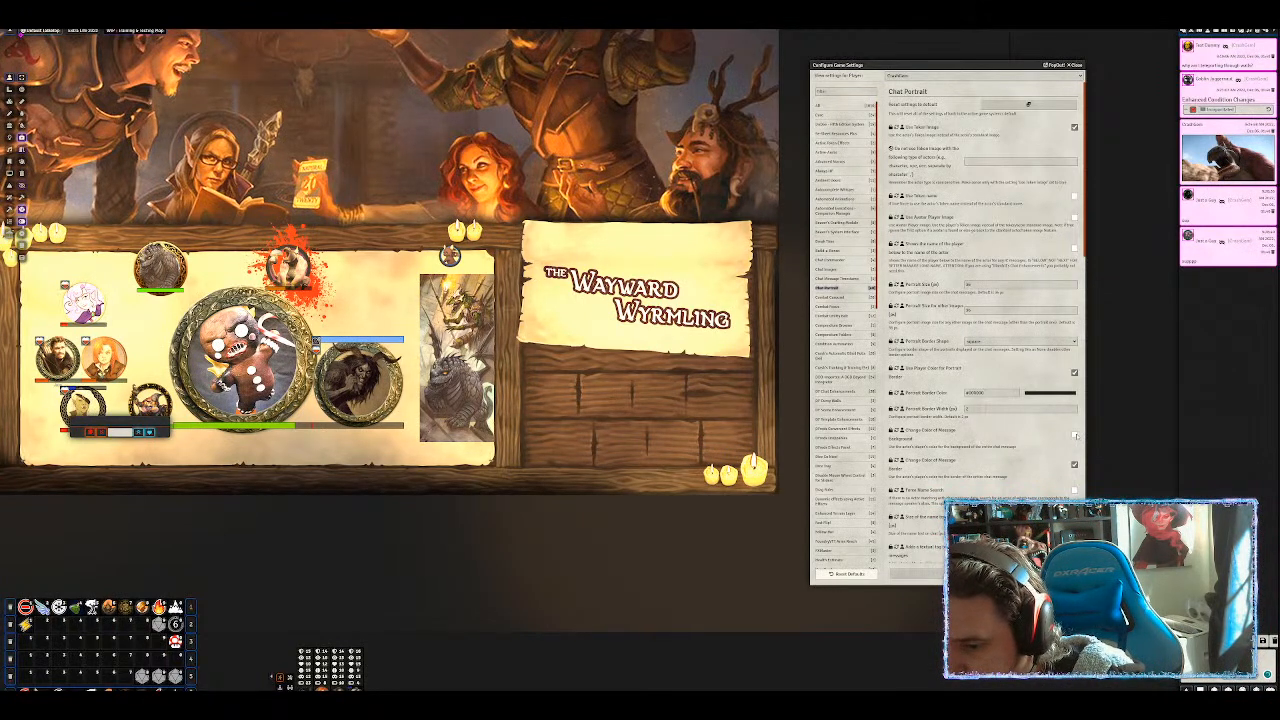
pyautogui.click(1075, 435)
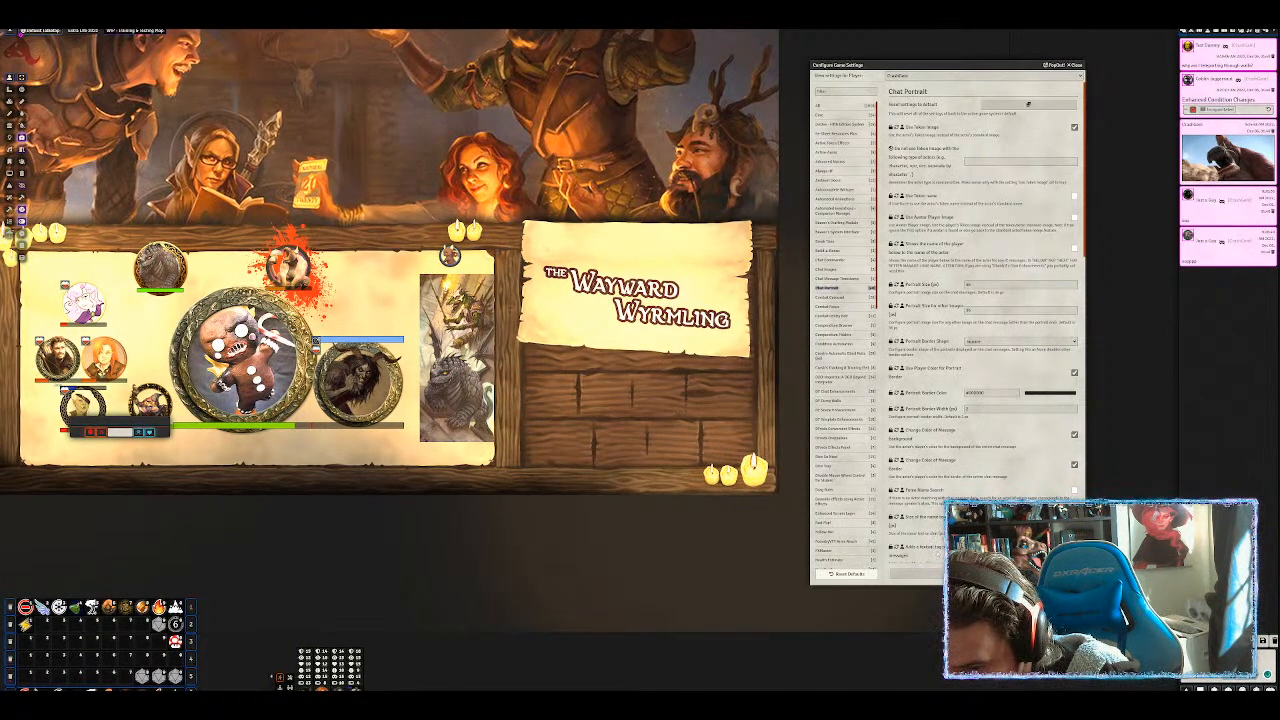
# Set Chat Portrait's Portrait Size to 50, save the settings, and select the gingerbread token.
pyautogui.scroll(-2, 980, 300)
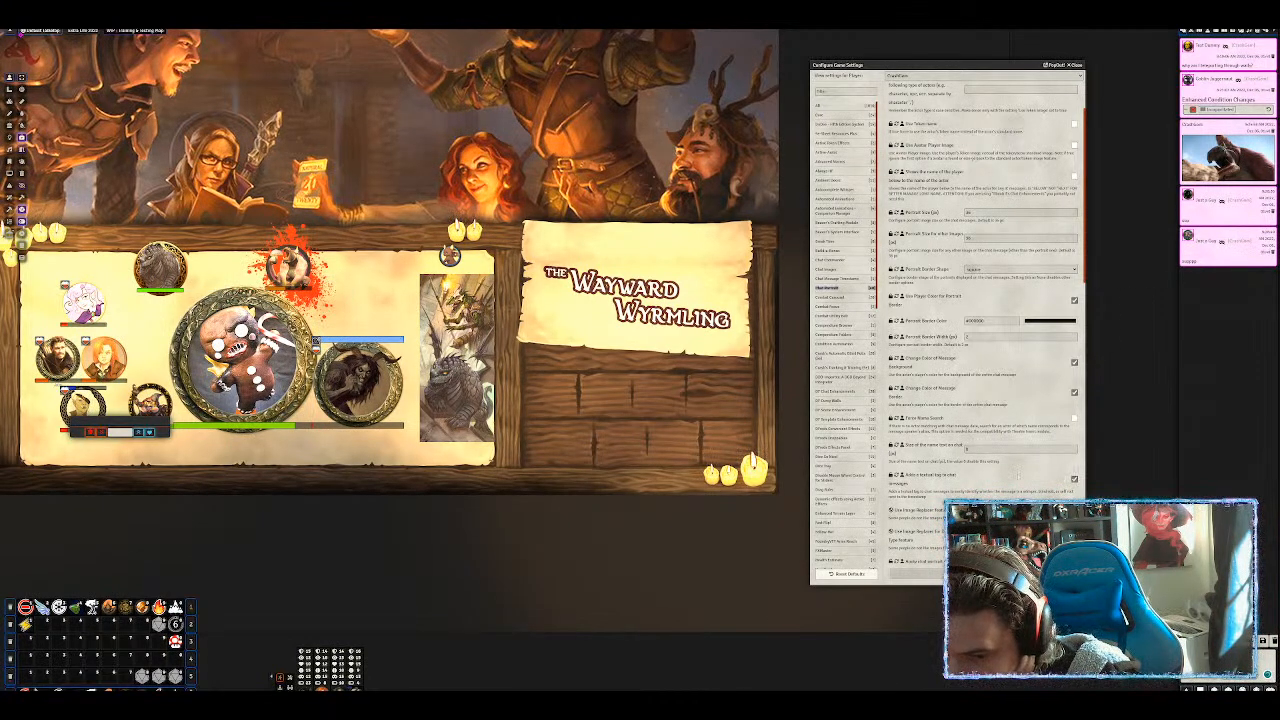
pyautogui.scroll(-3, 1017, 470)
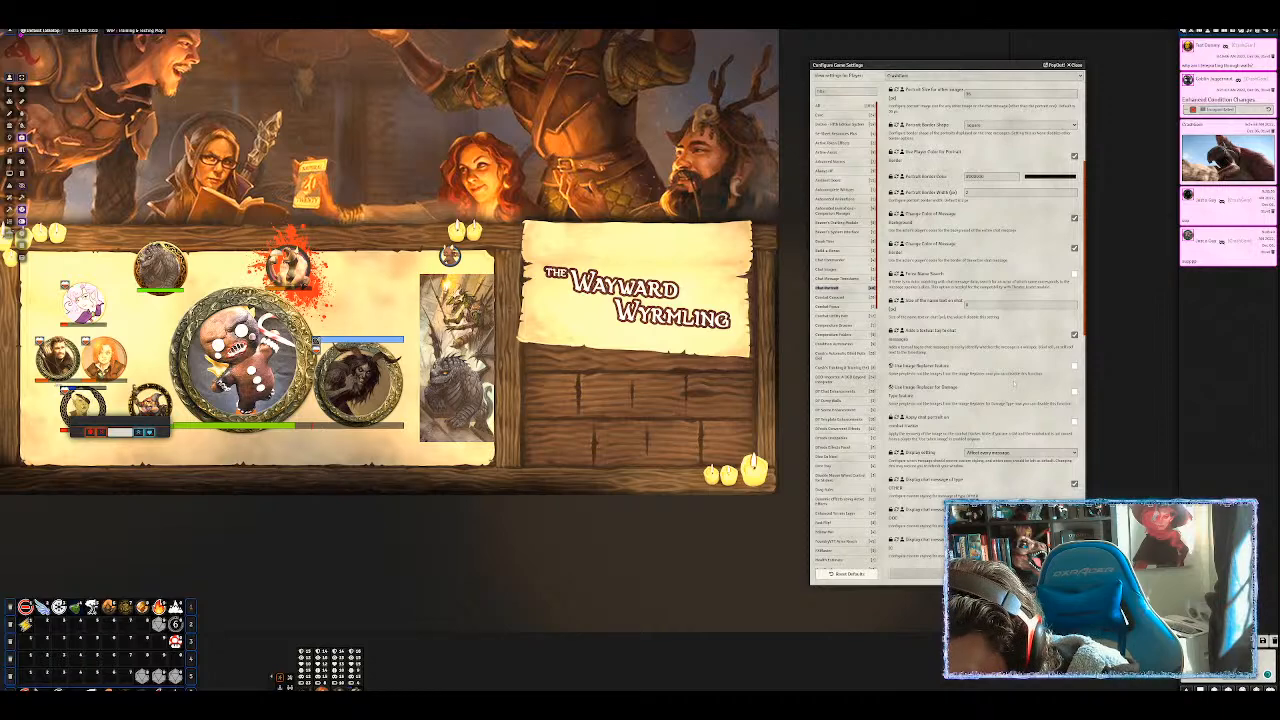
pyautogui.scroll(-2, 1014, 384)
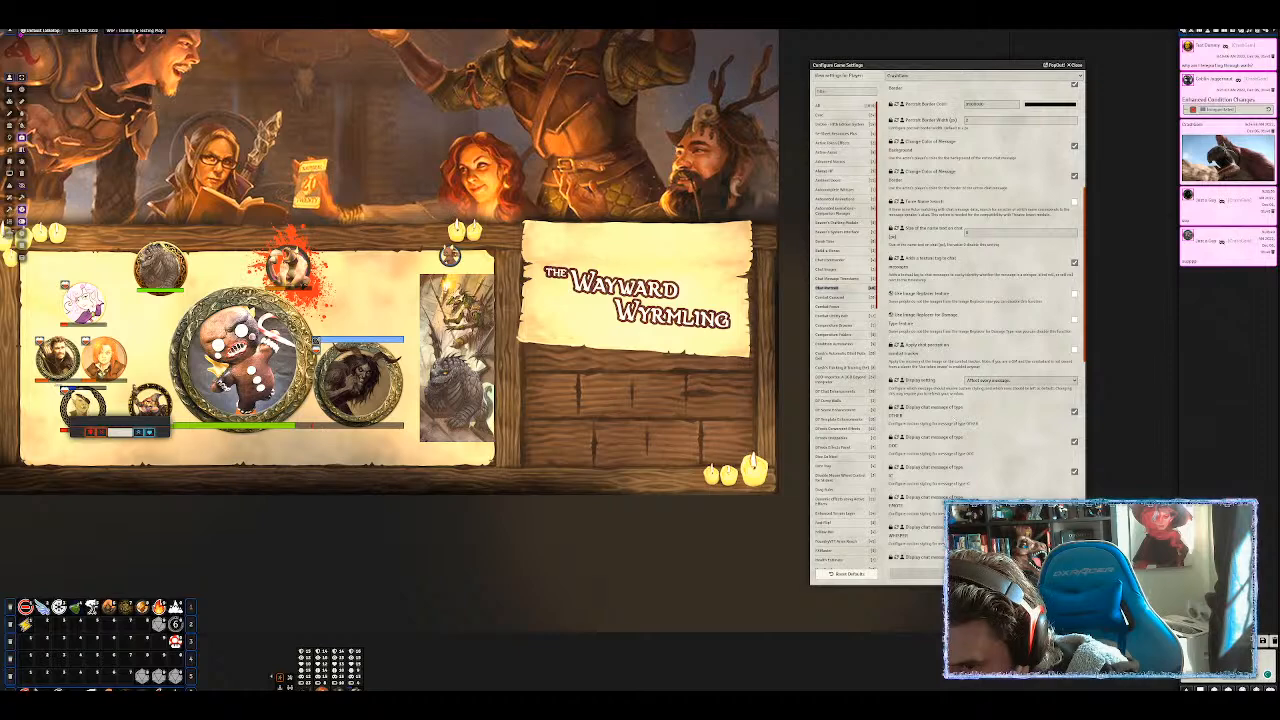
pyautogui.scroll(-3, 962, 466)
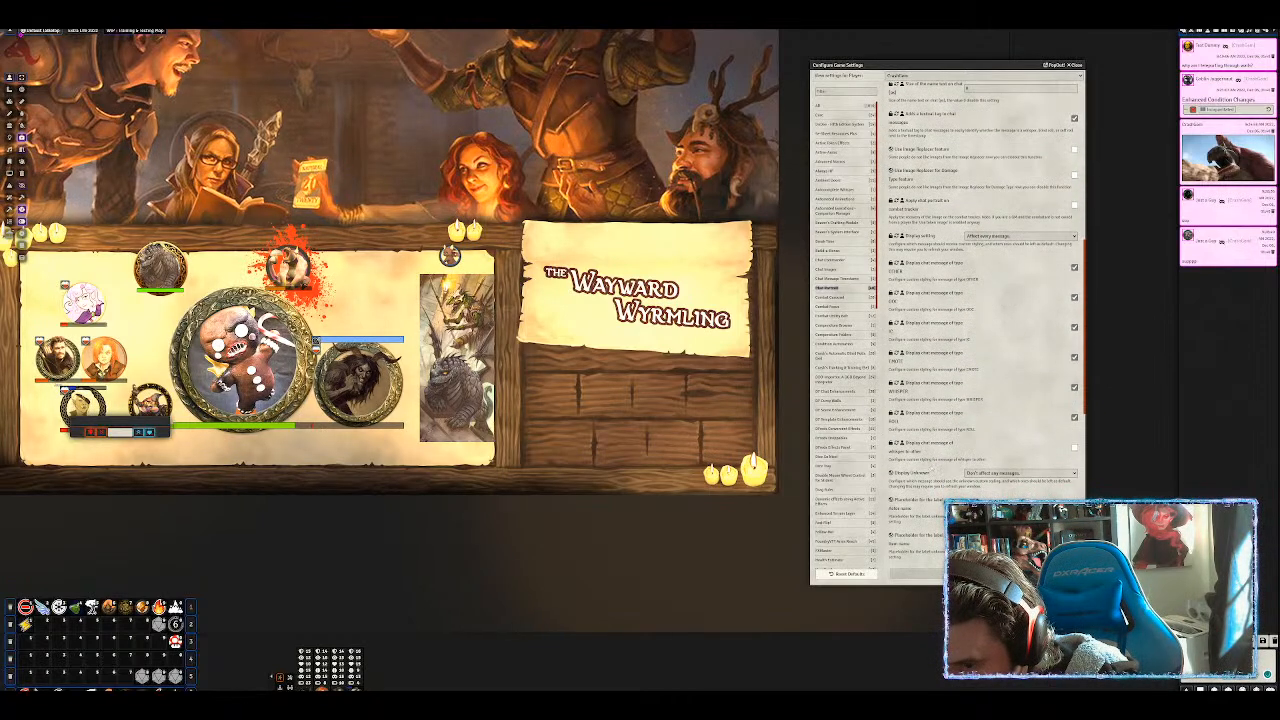
pyautogui.scroll(-2, 950, 400)
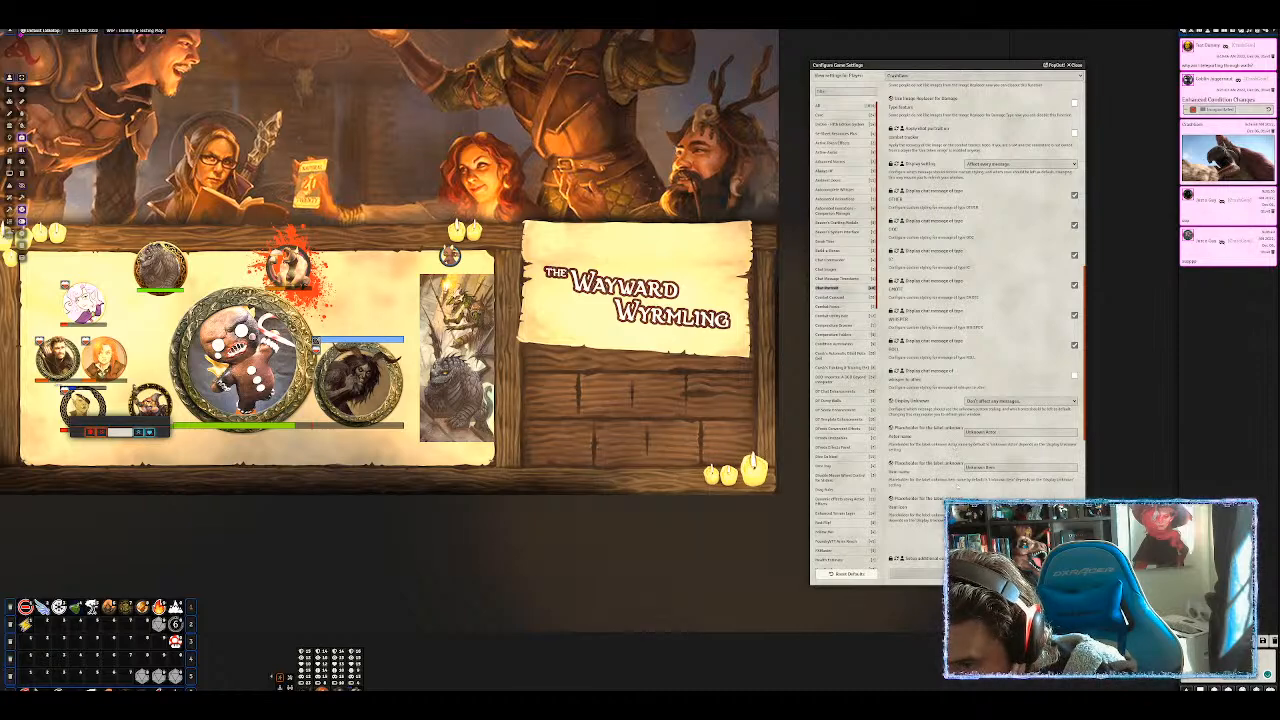
pyautogui.scroll(-3, 949, 483)
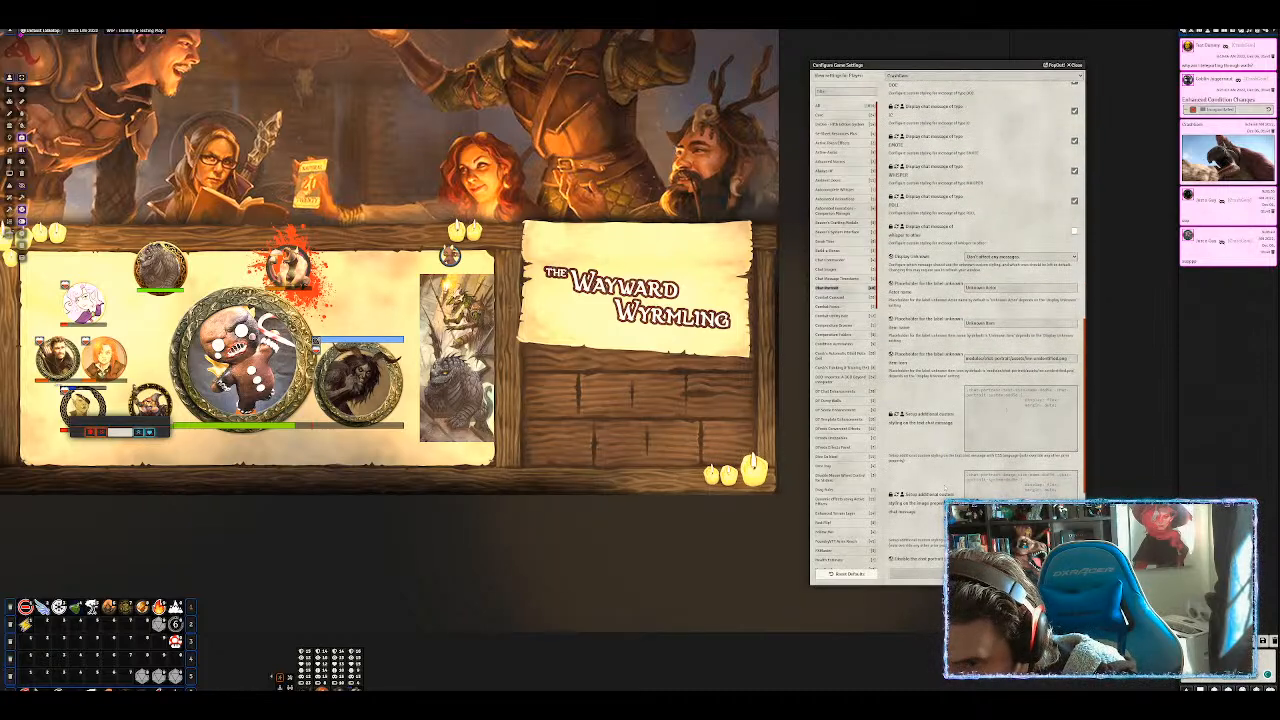
pyautogui.scroll(-3, 946, 483)
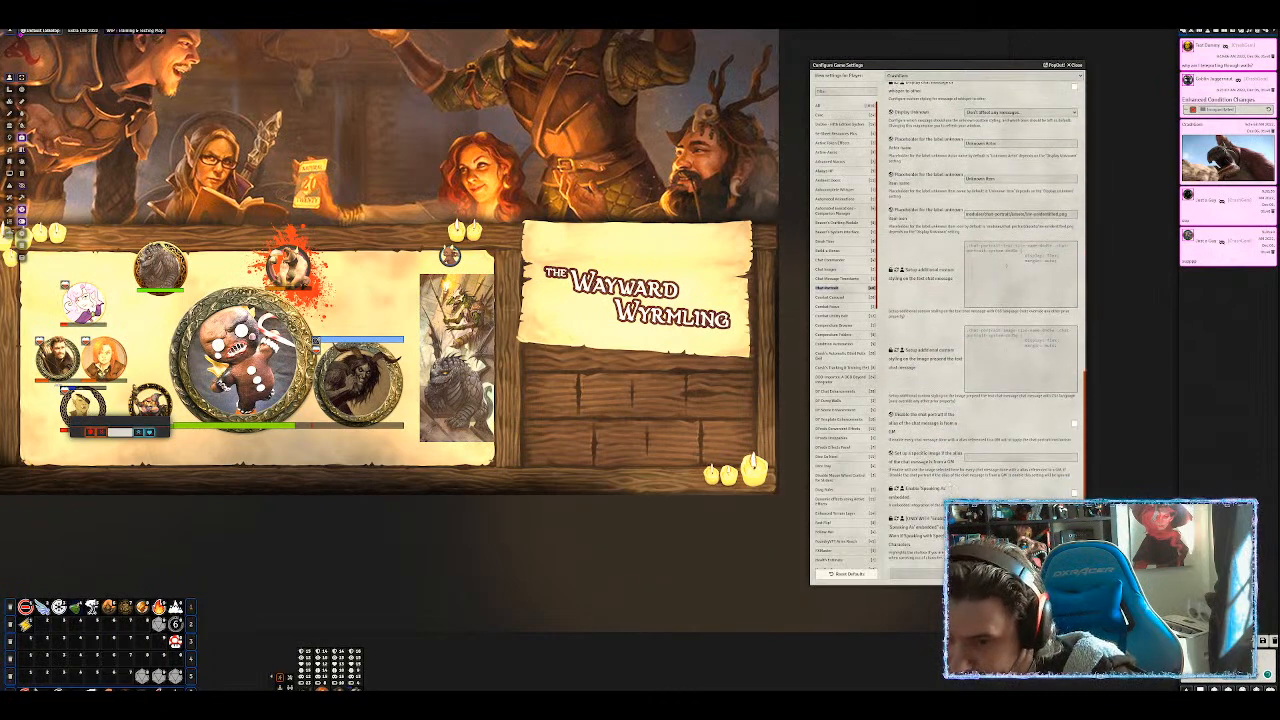
pyautogui.scroll(-1, 930, 451)
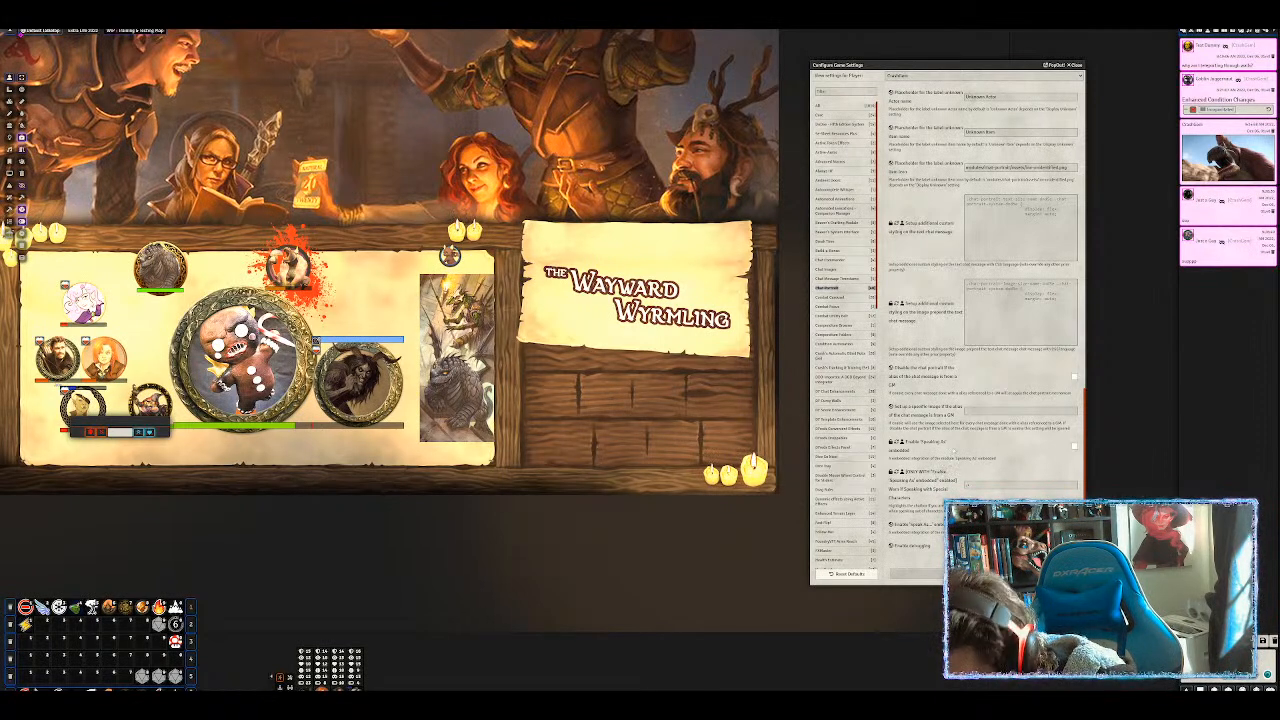
pyautogui.scroll(-10, 970, 423)
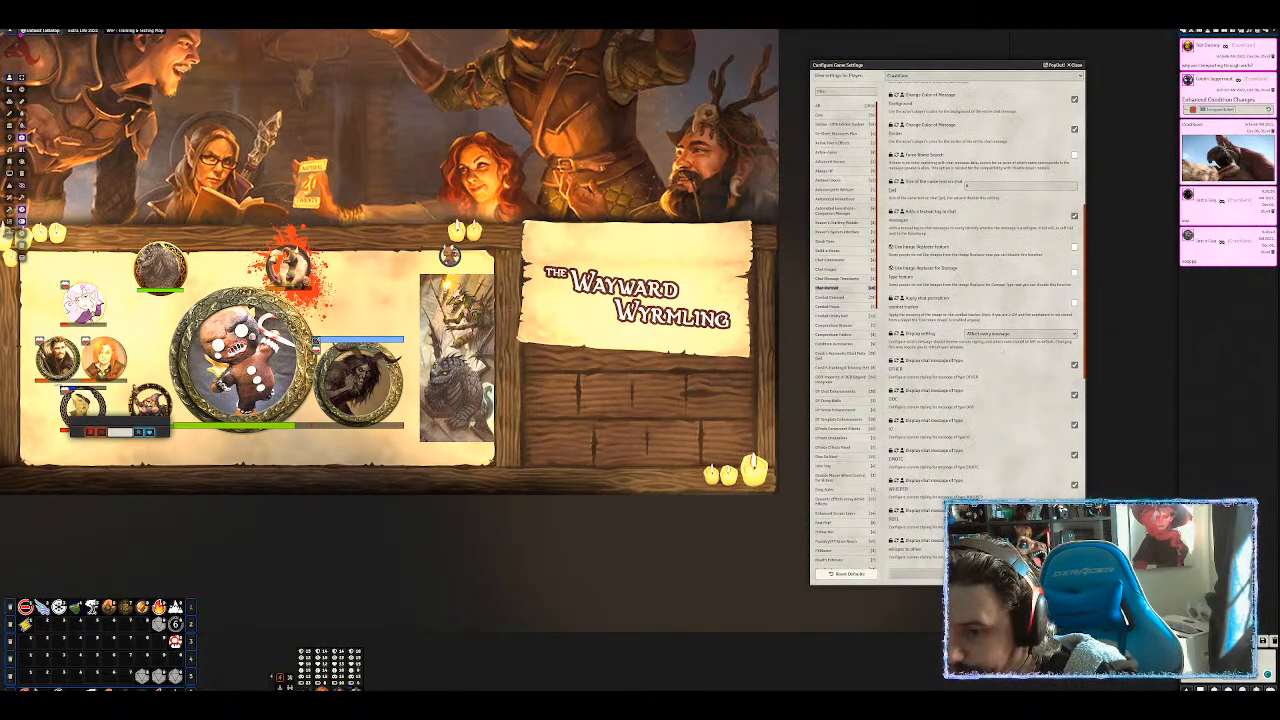
pyautogui.scroll(5, 994, 341)
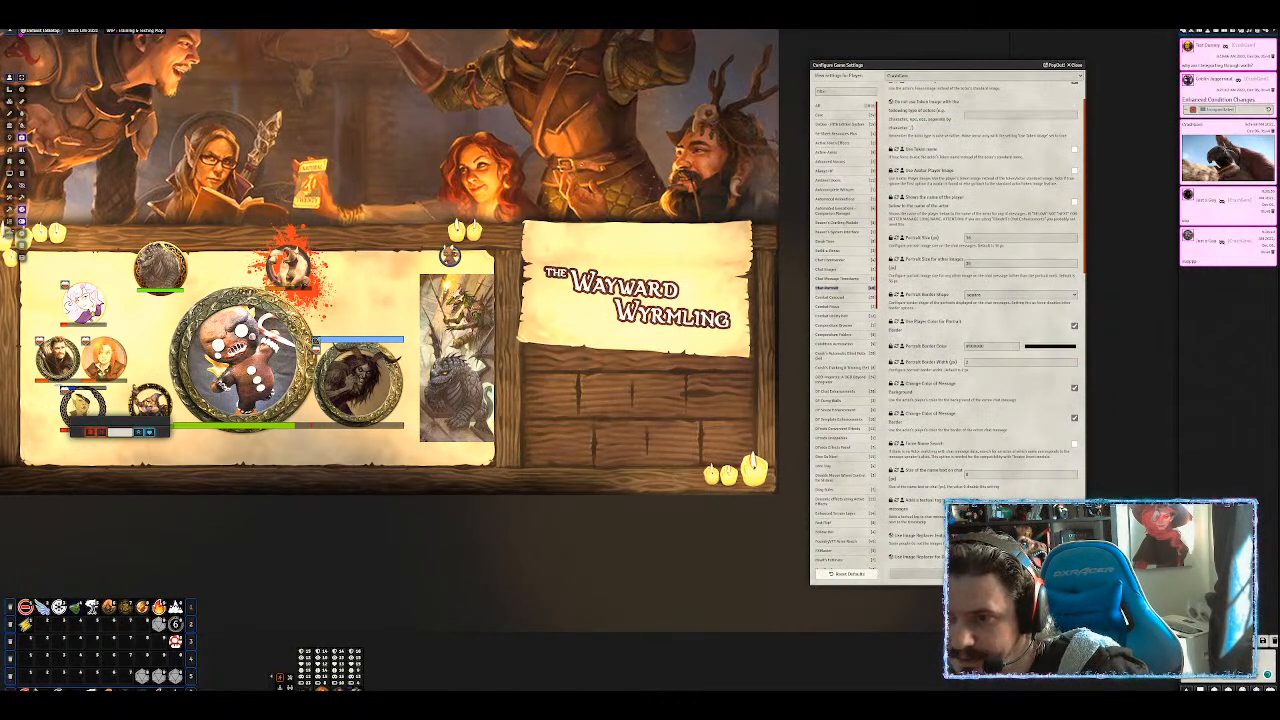
pyautogui.click(958, 238)
pyautogui.write('50')
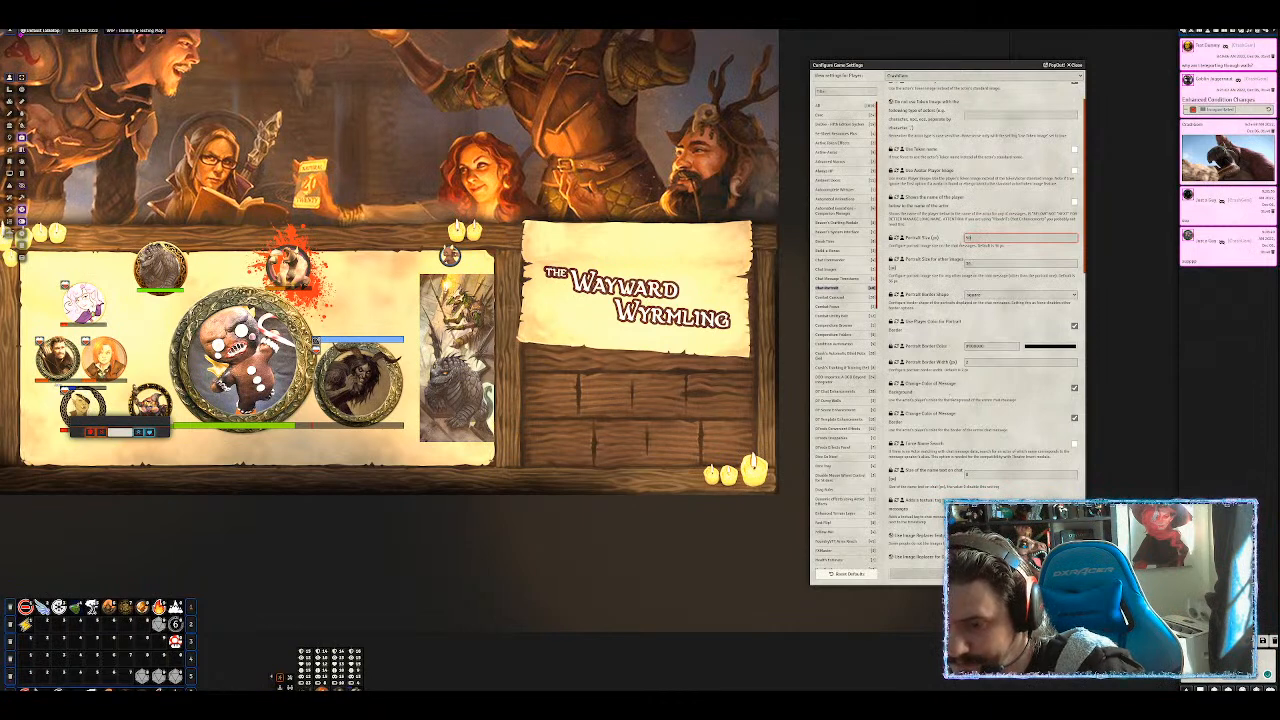
pyautogui.click(984, 574)
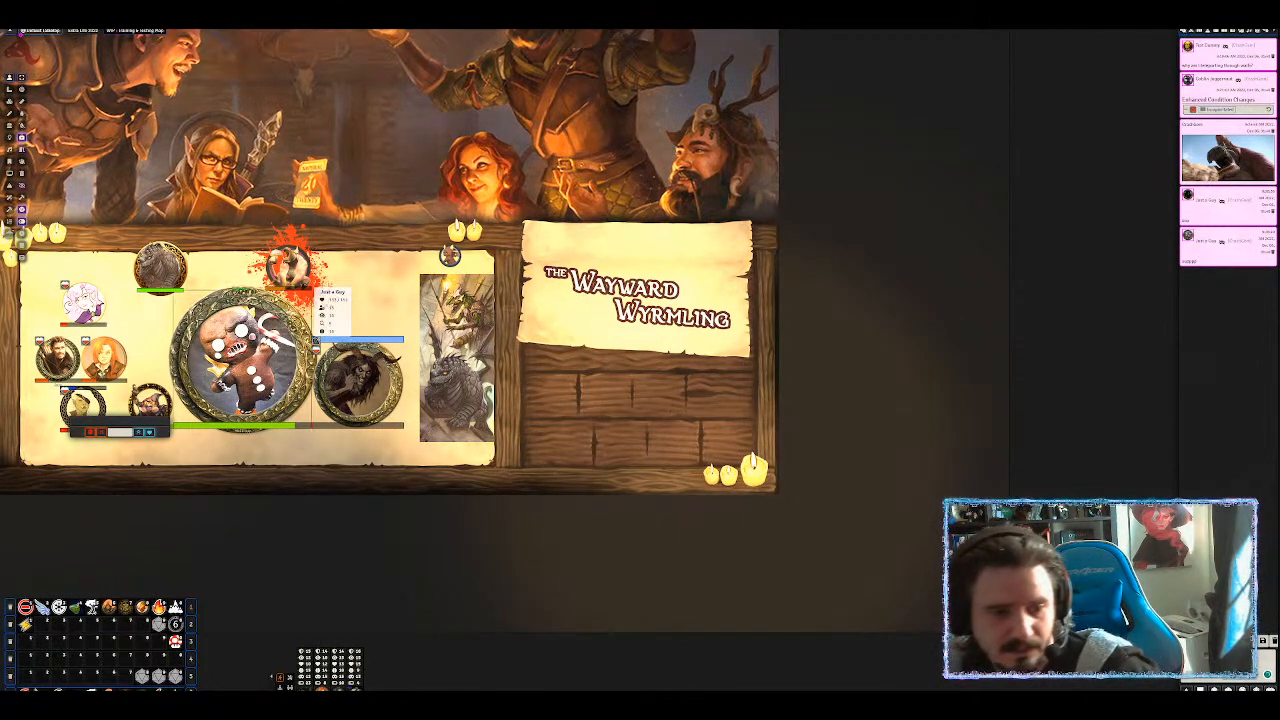
pyautogui.click(217, 370)
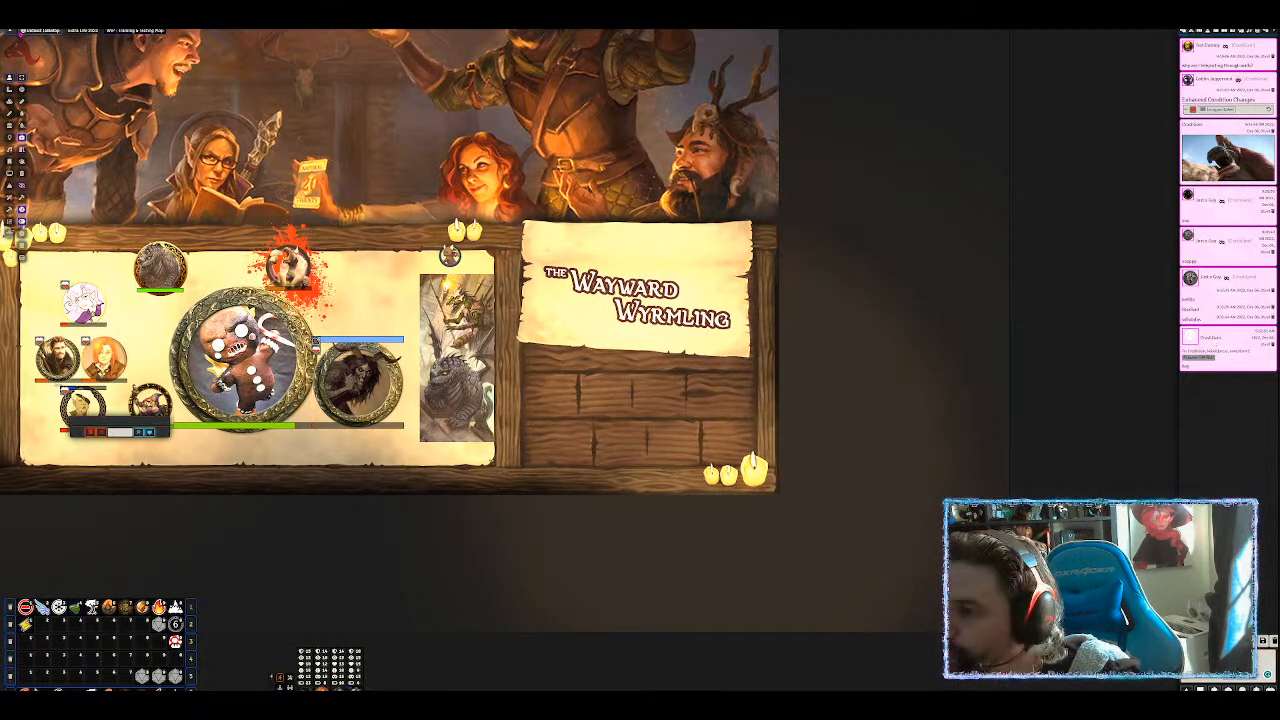
# Open Module Management, scroll through the installed modules, and reopen Configure Settings.
pyautogui.click(1266, 32)
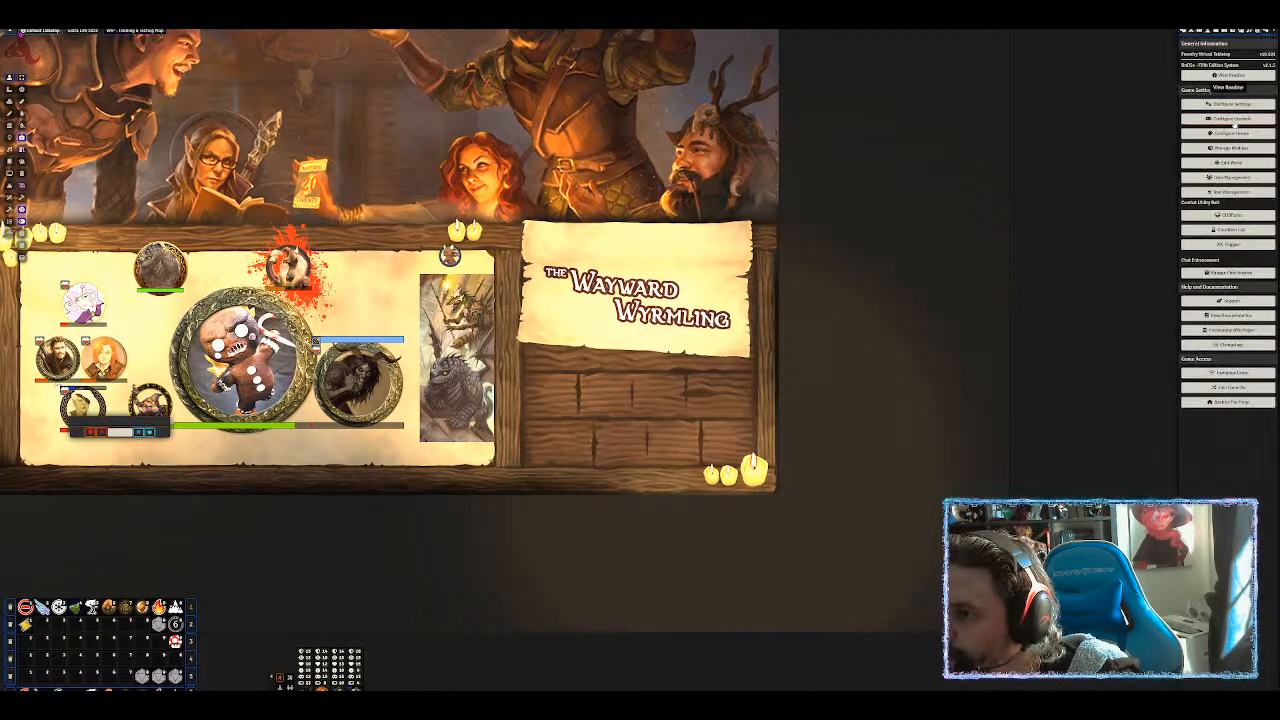
pyautogui.click(1240, 150)
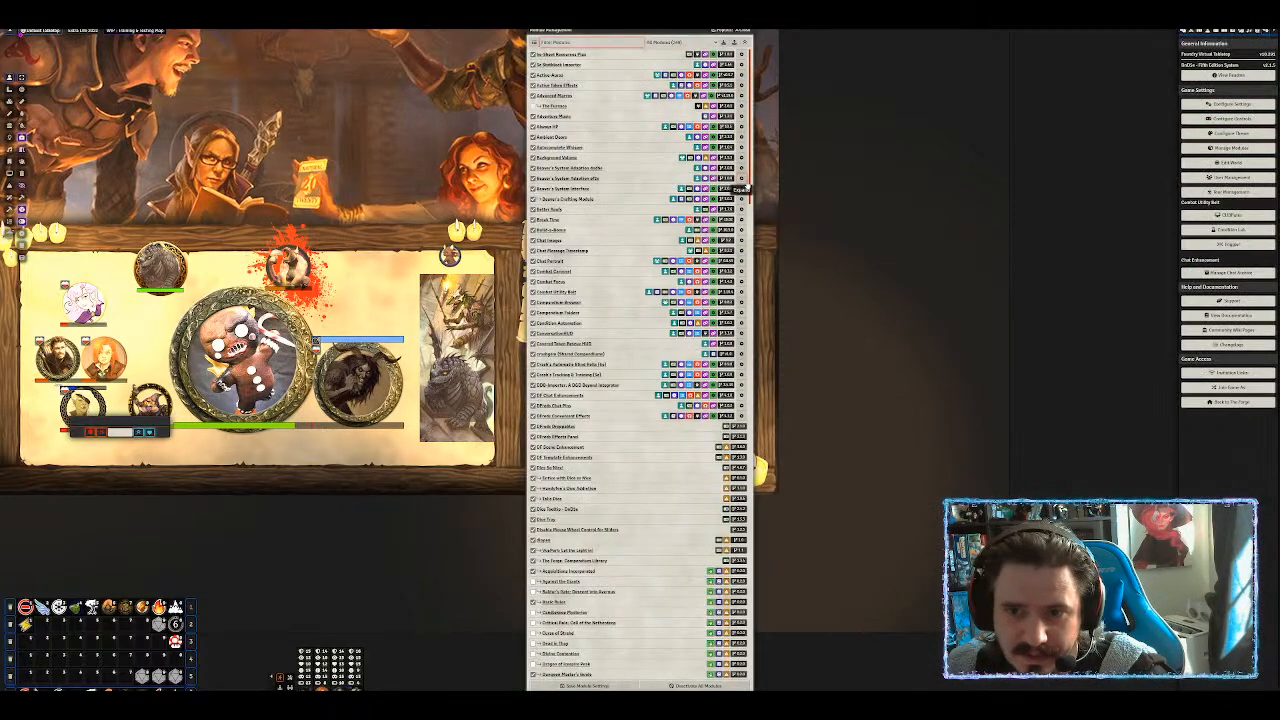
pyautogui.scroll(-1, 640, 365)
pyautogui.scroll(-7, 640, 365)
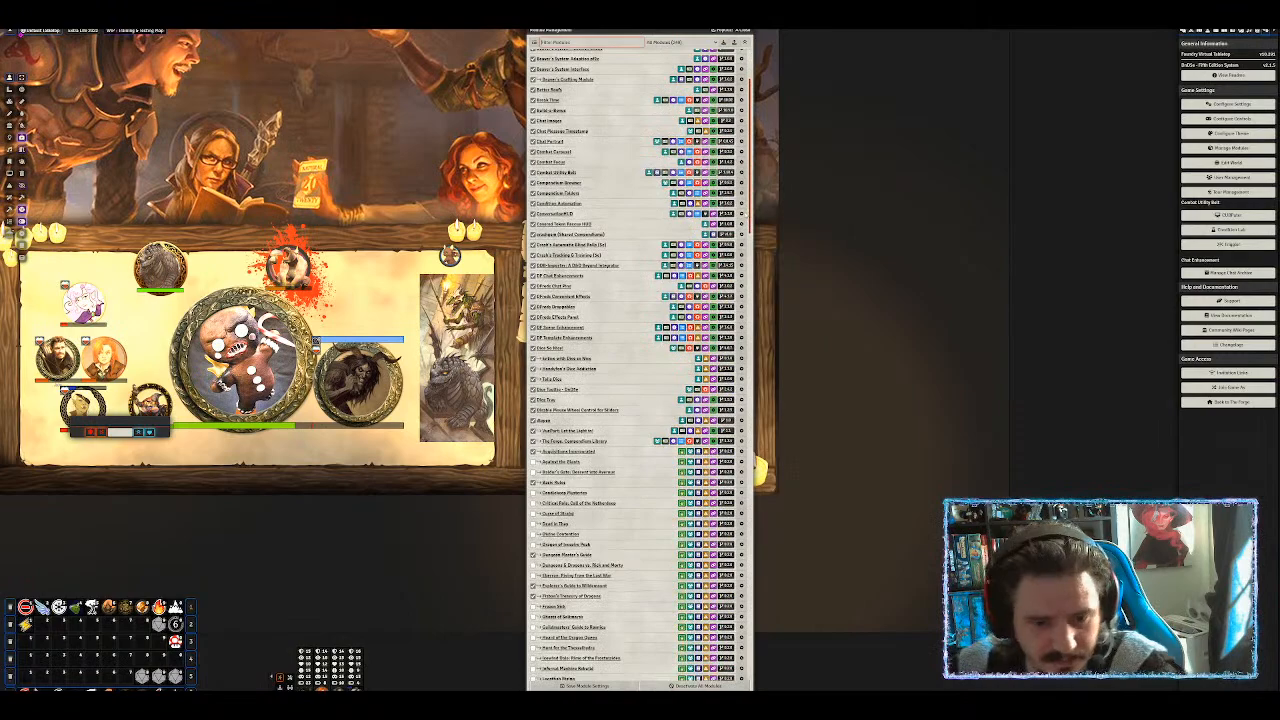
pyautogui.scroll(-2, 640, 365)
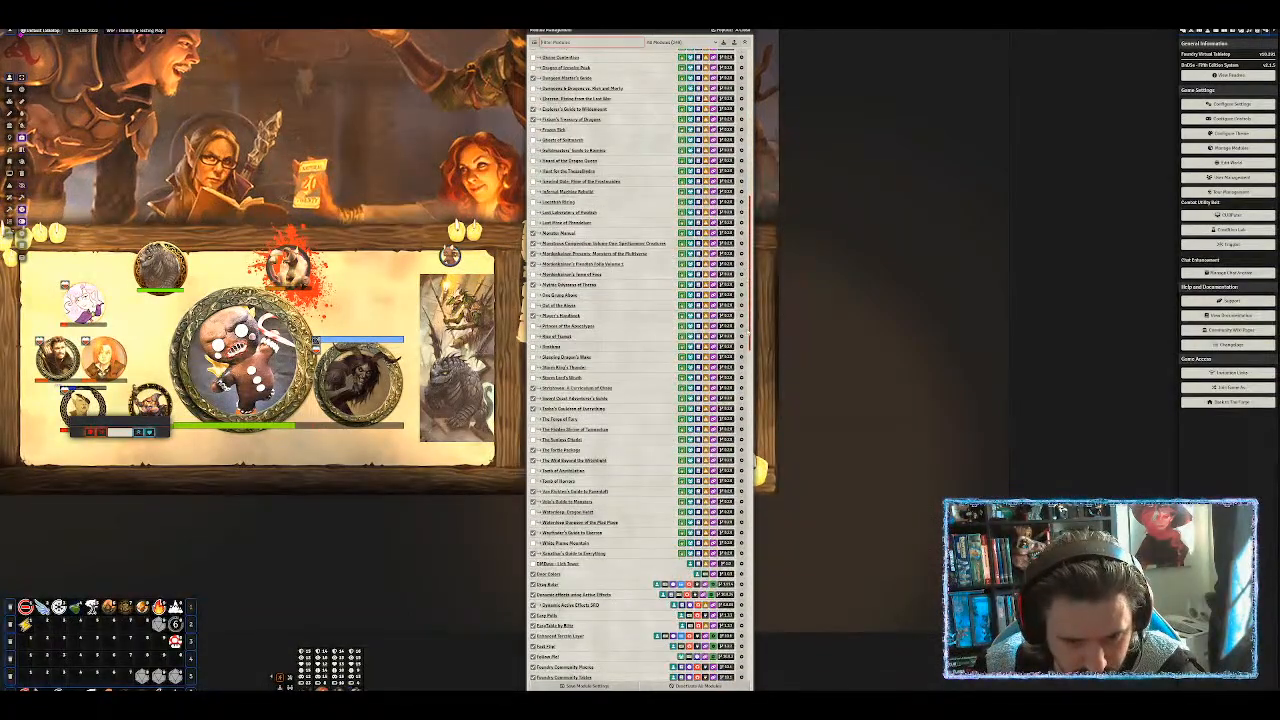
pyautogui.scroll(-8, 640, 365)
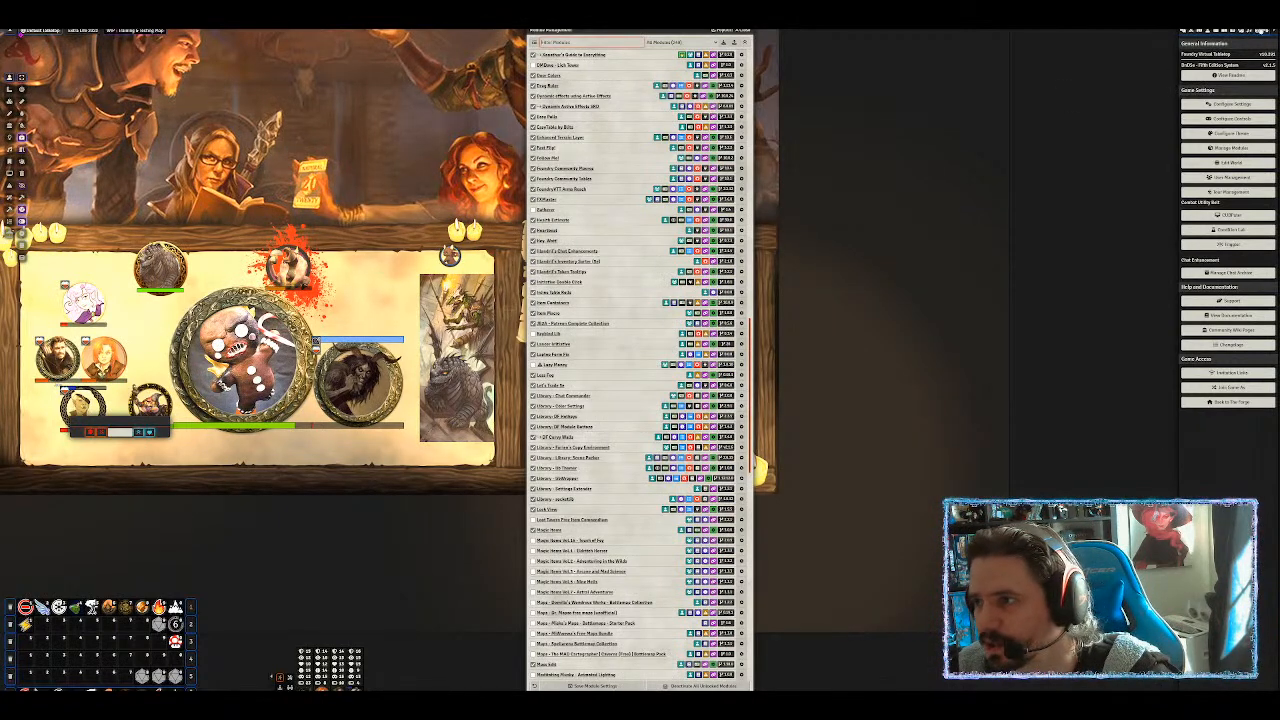
pyautogui.click(1230, 104)
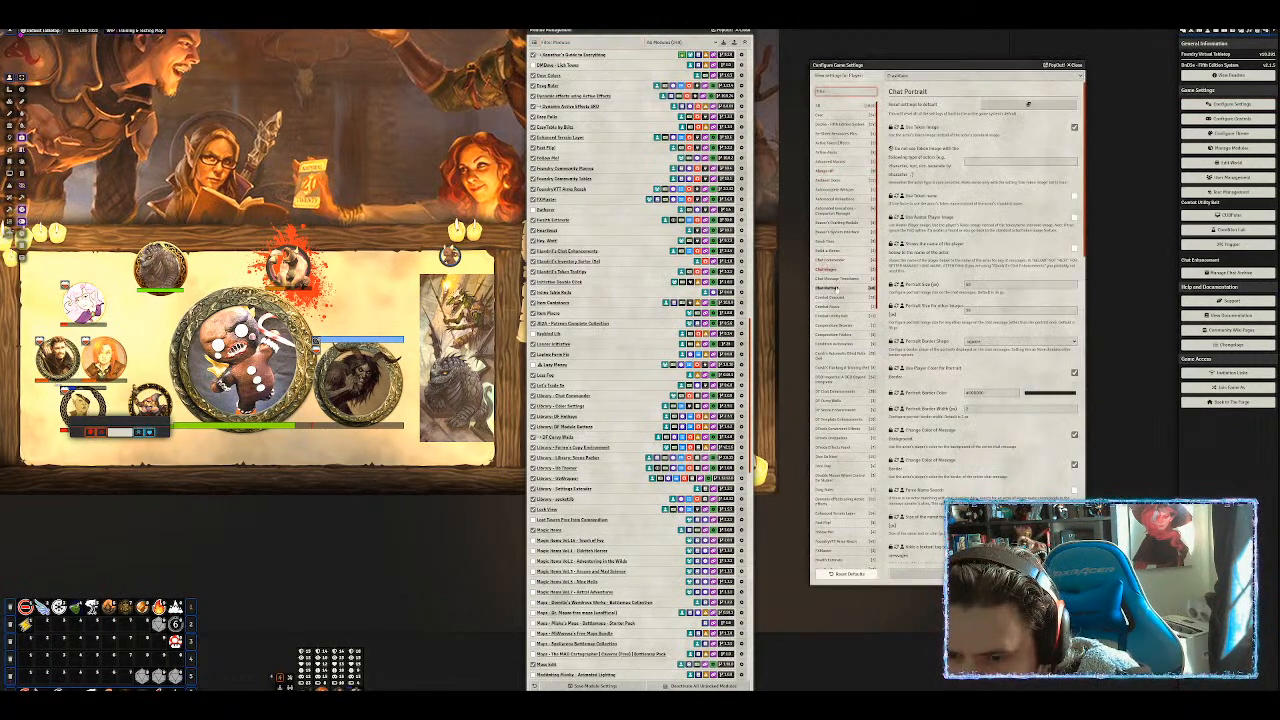
# Show Illandril's Chat Enhancements settings and filter the module list by 'chat'.
pyautogui.scroll(-10, 845, 262)
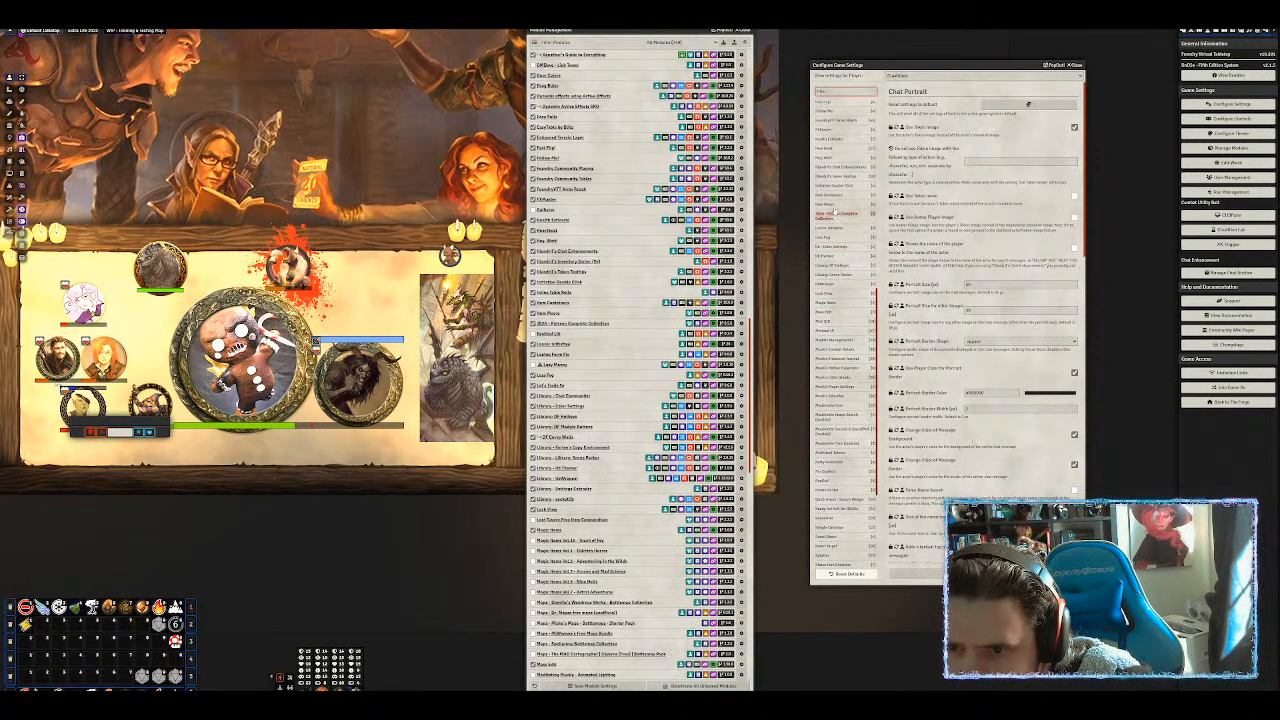
pyautogui.click(858, 166)
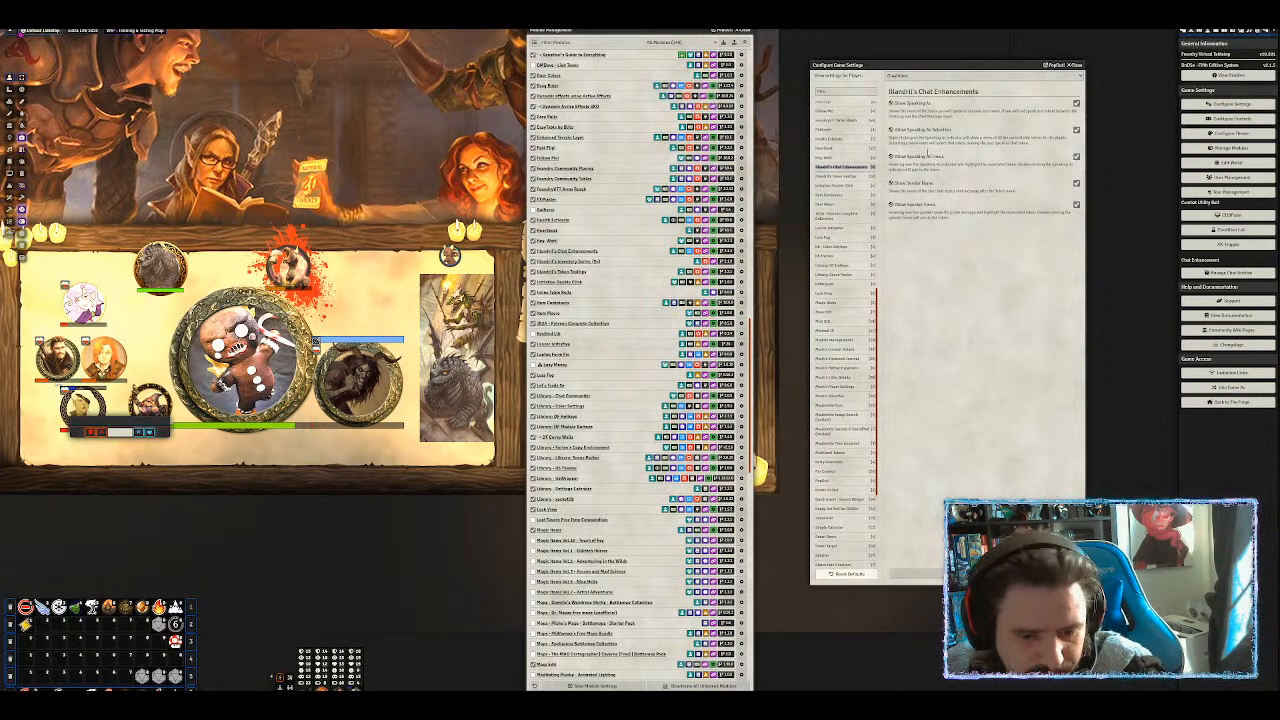
pyautogui.click(591, 42)
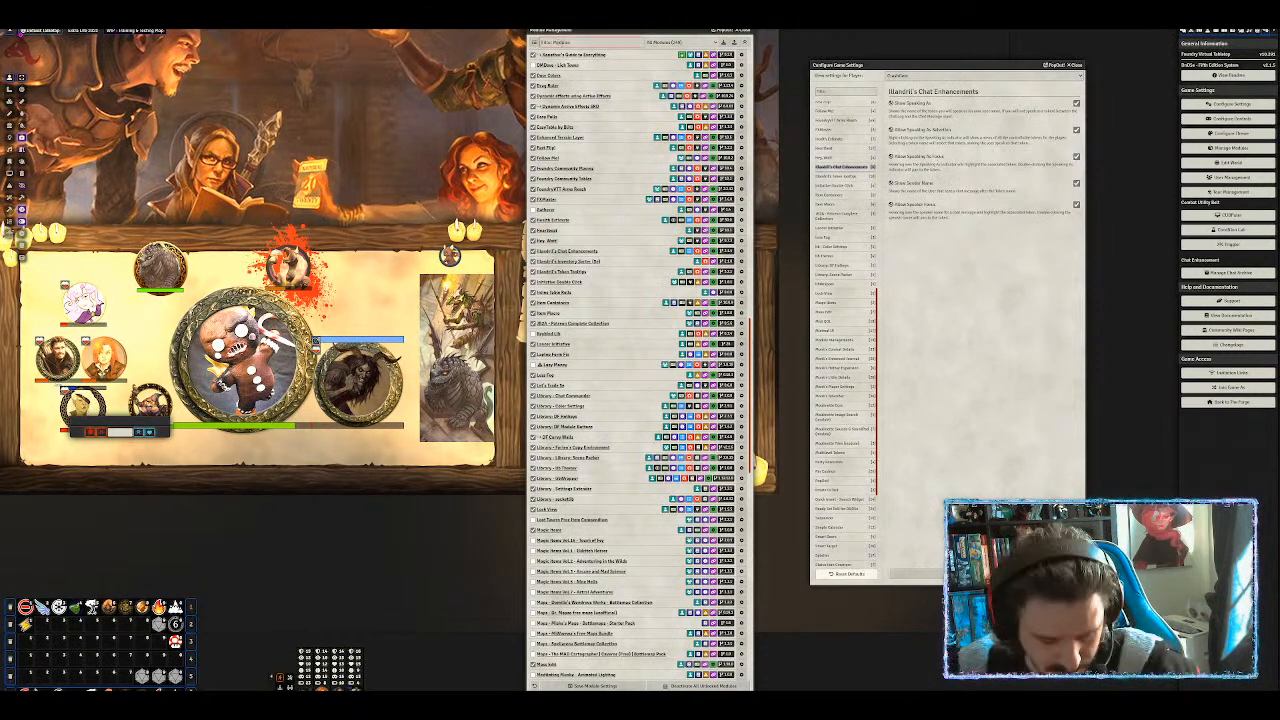
pyautogui.write('chat')
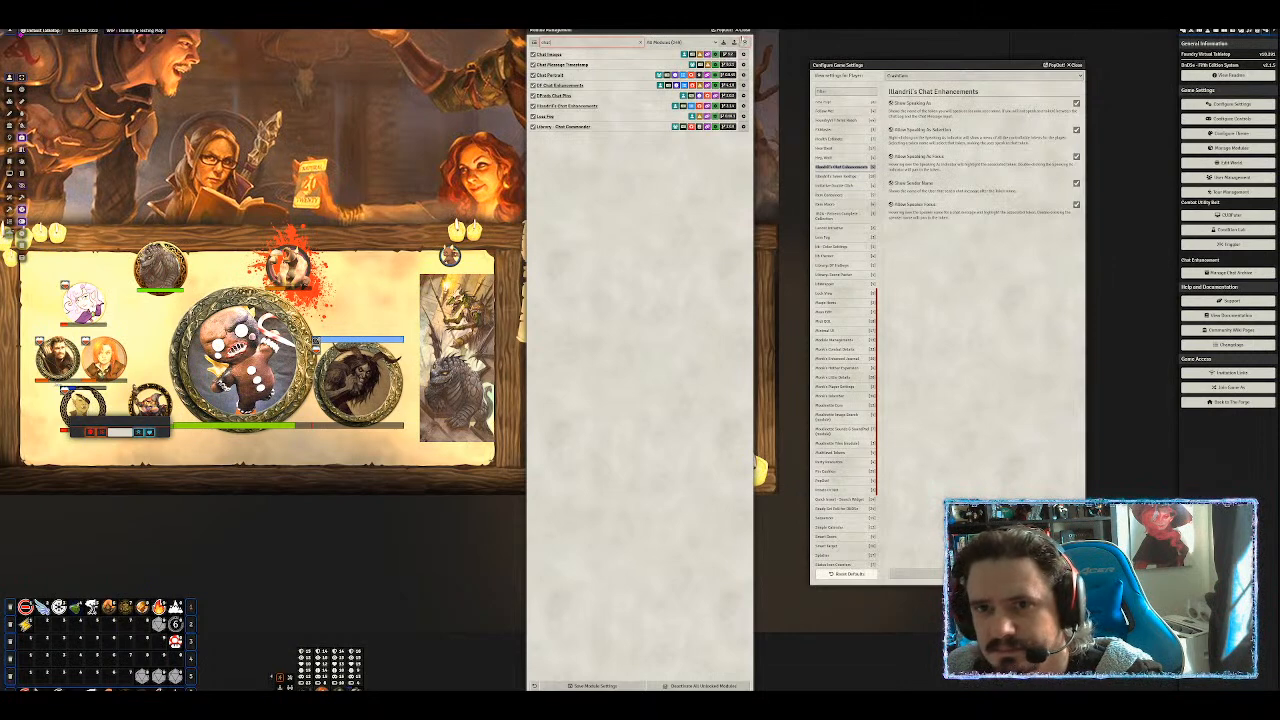
# Close the Module Management window.
pyautogui.click(746, 32)
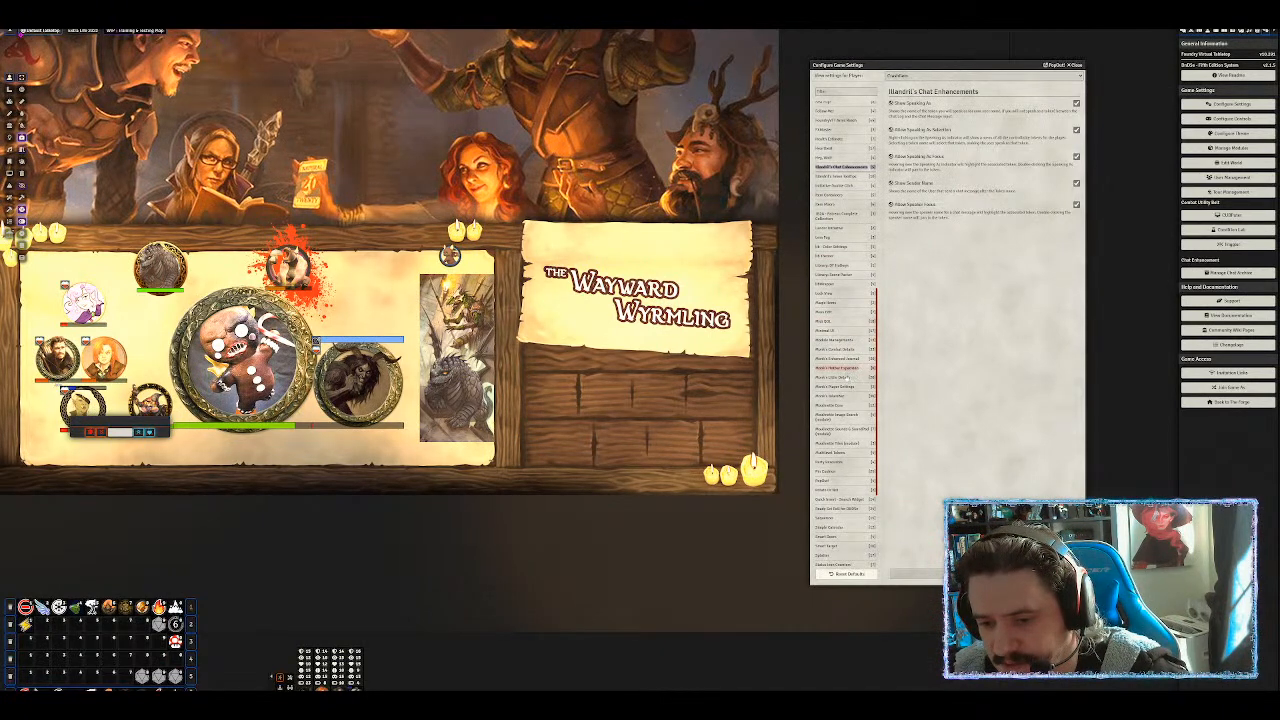
# Glance at Monk's Player Settings, then return to Monk's Little Details options and scroll through them.
pyautogui.click(842, 378)
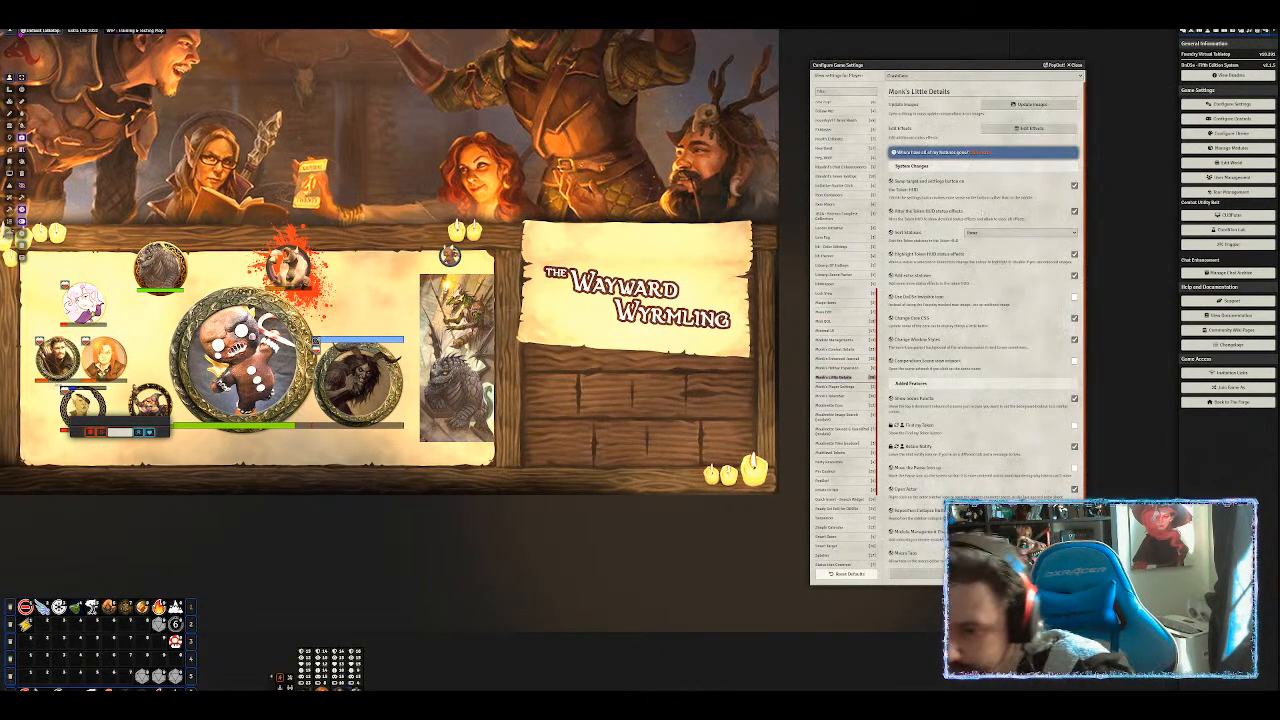
pyautogui.scroll(-1, 958, 300)
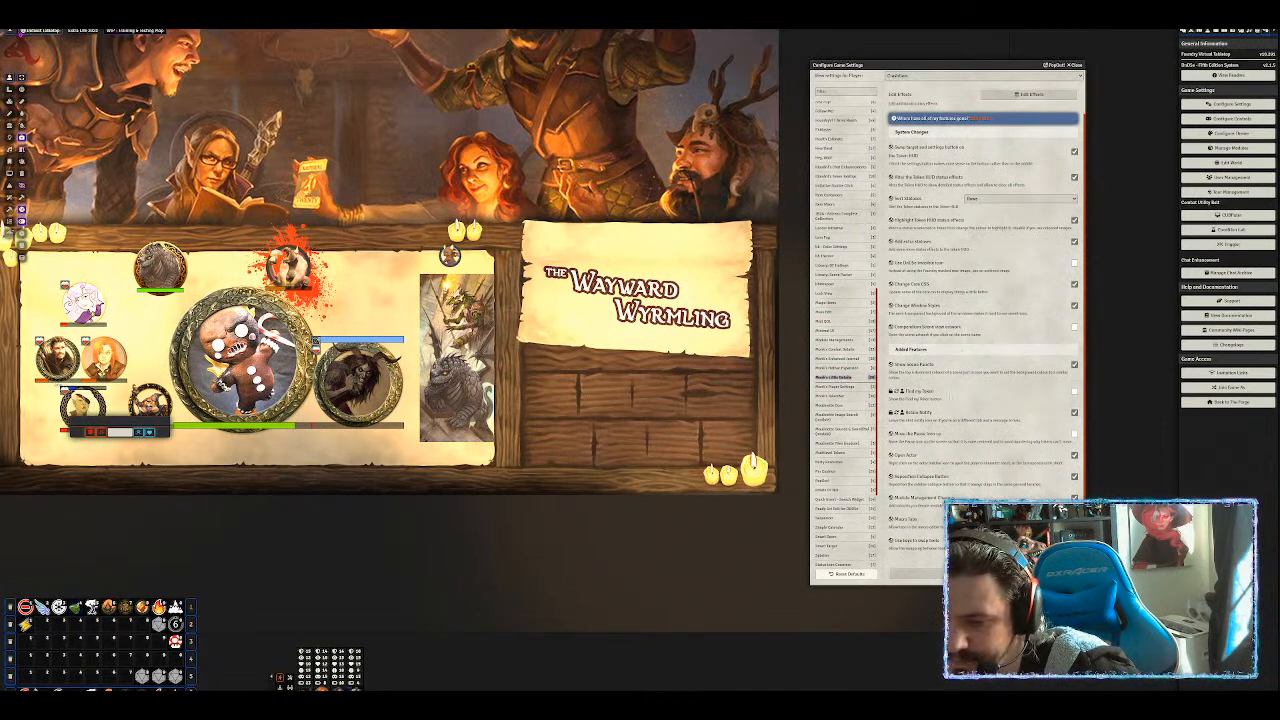
pyautogui.click(845, 387)
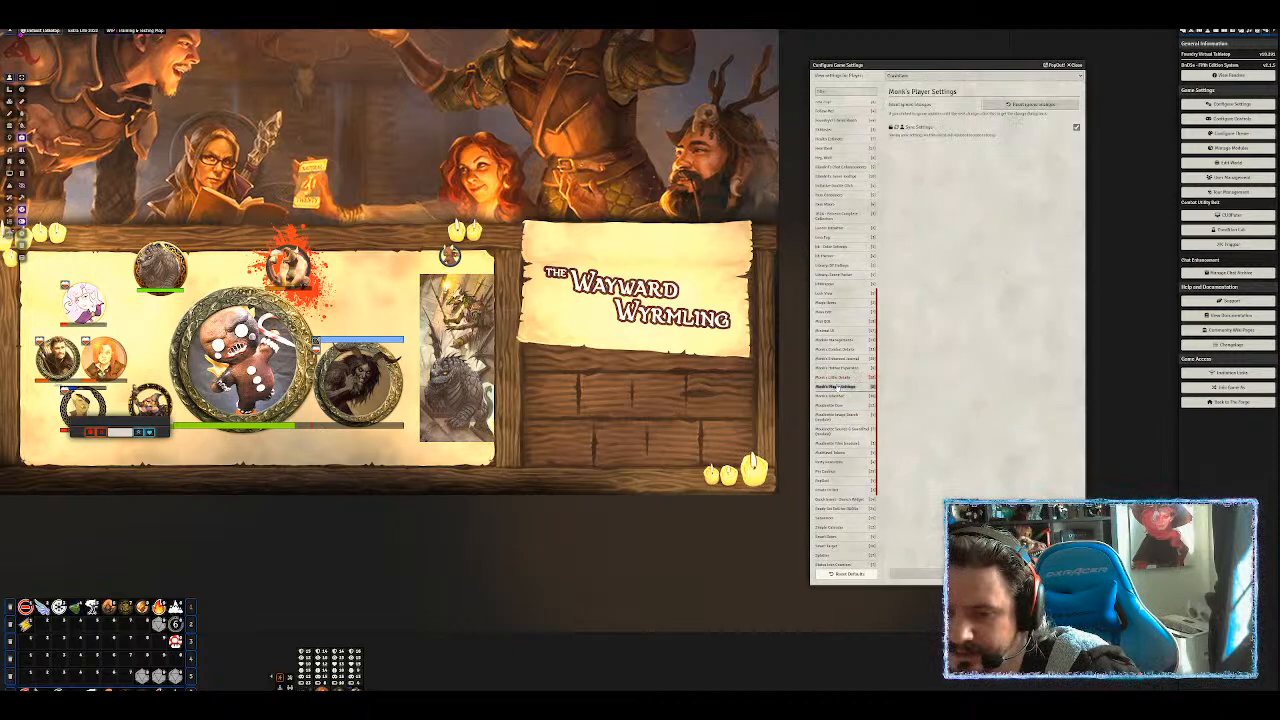
pyautogui.click(836, 378)
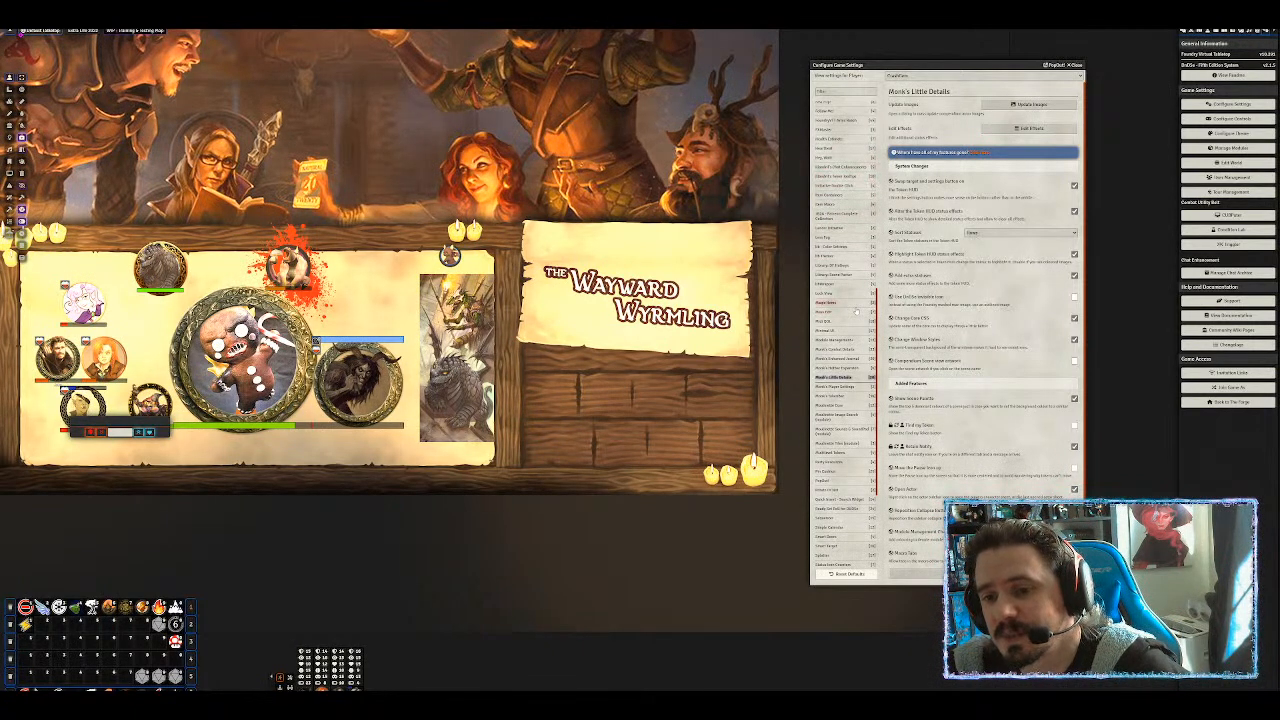
pyautogui.scroll(10, 857, 308)
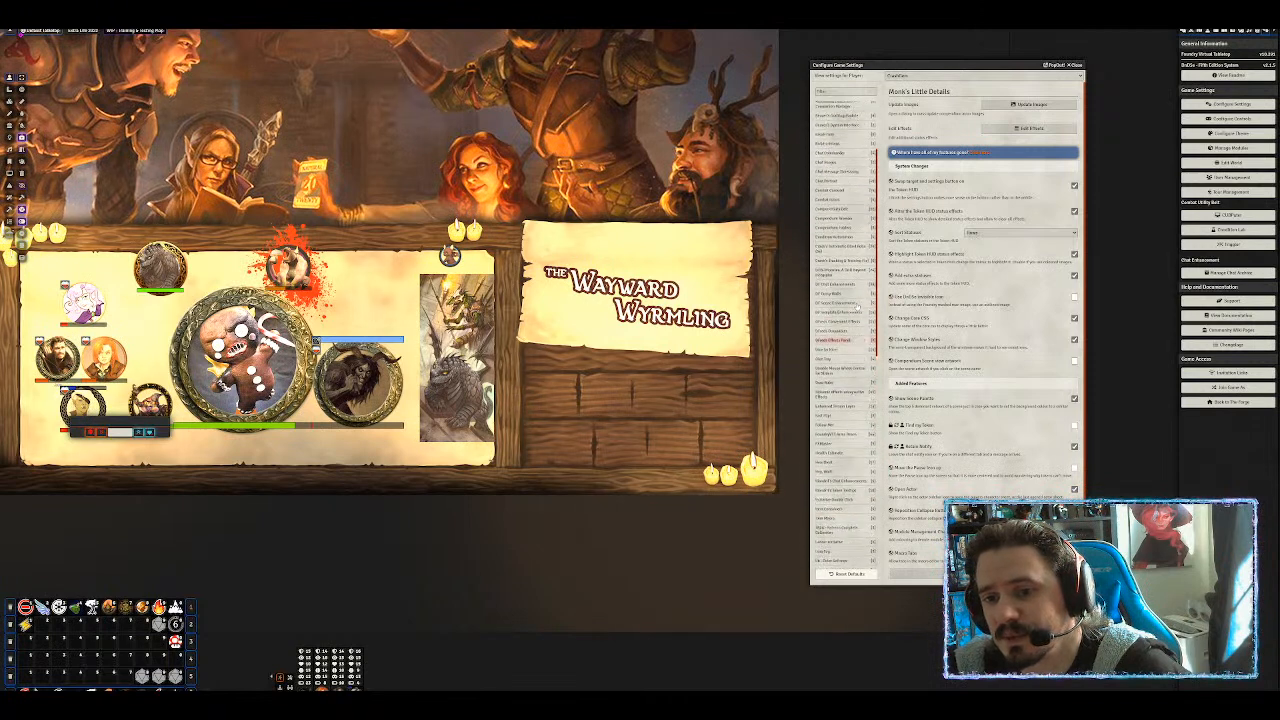
pyautogui.scroll(-12, 856, 308)
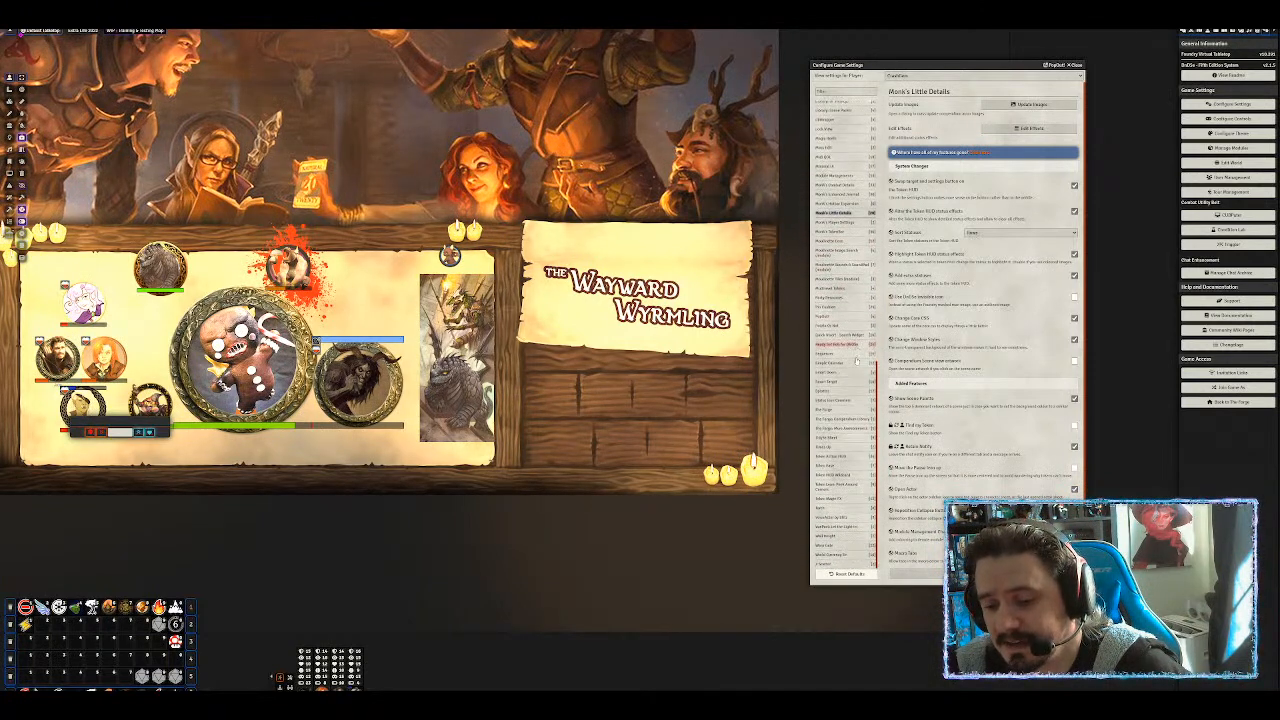
pyautogui.scroll(8, 858, 367)
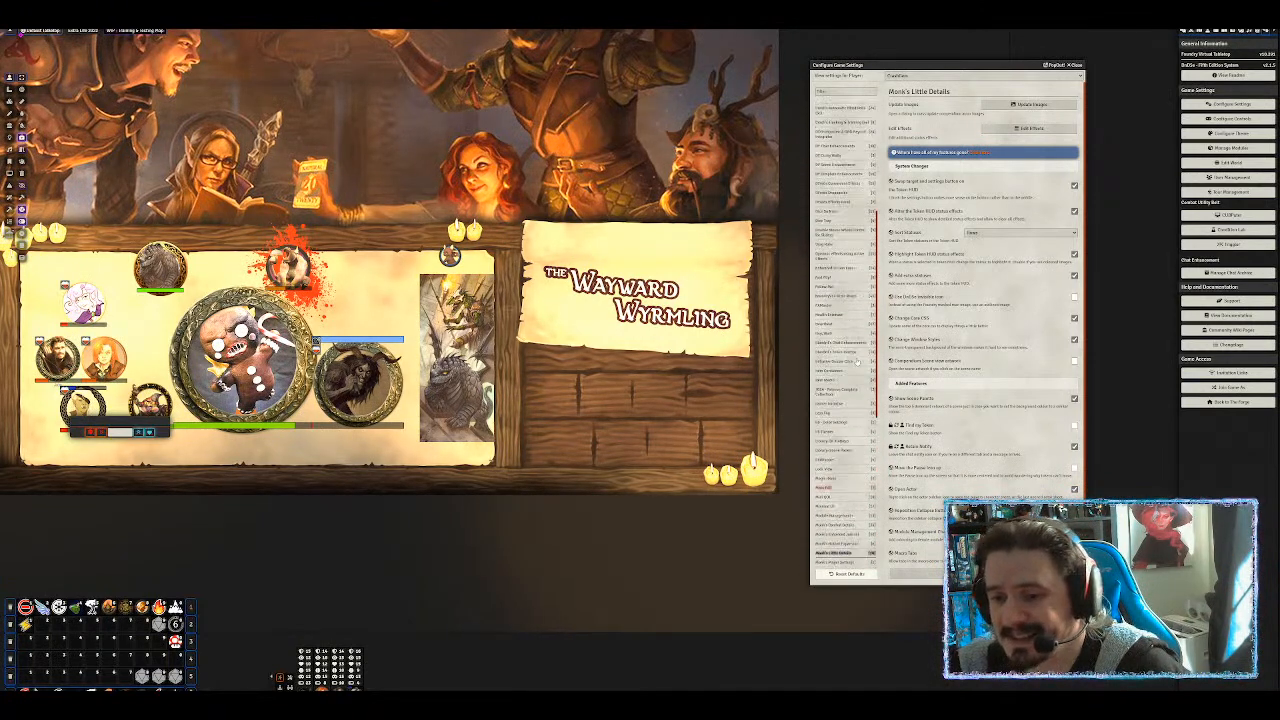